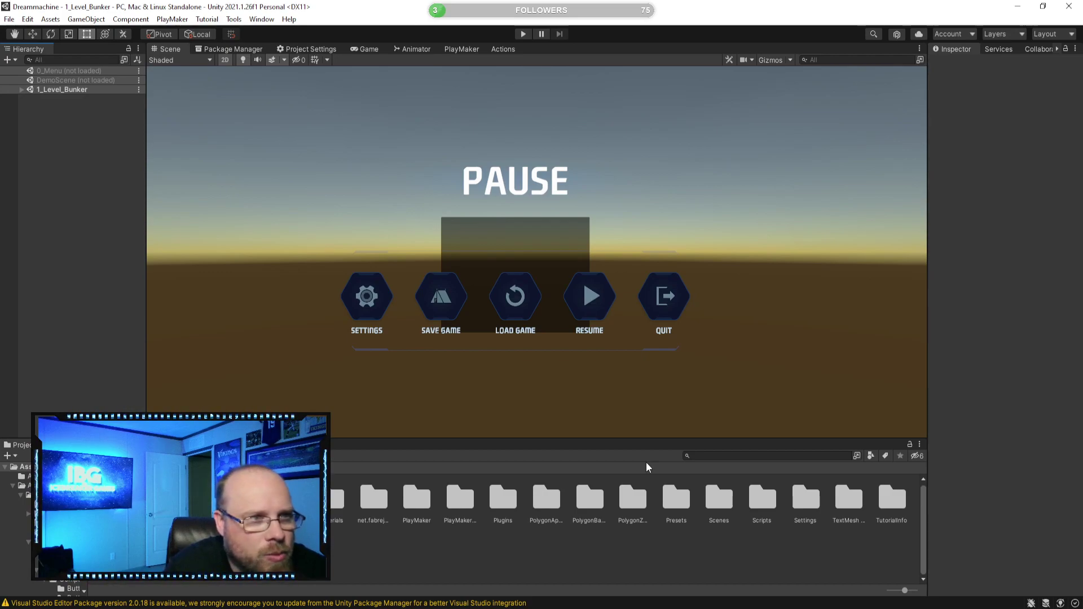
Expand the 1_Level_Bunker scene in the hierarchy and look through its top-level objects, including Bunker
click(22, 91)
click(21, 91)
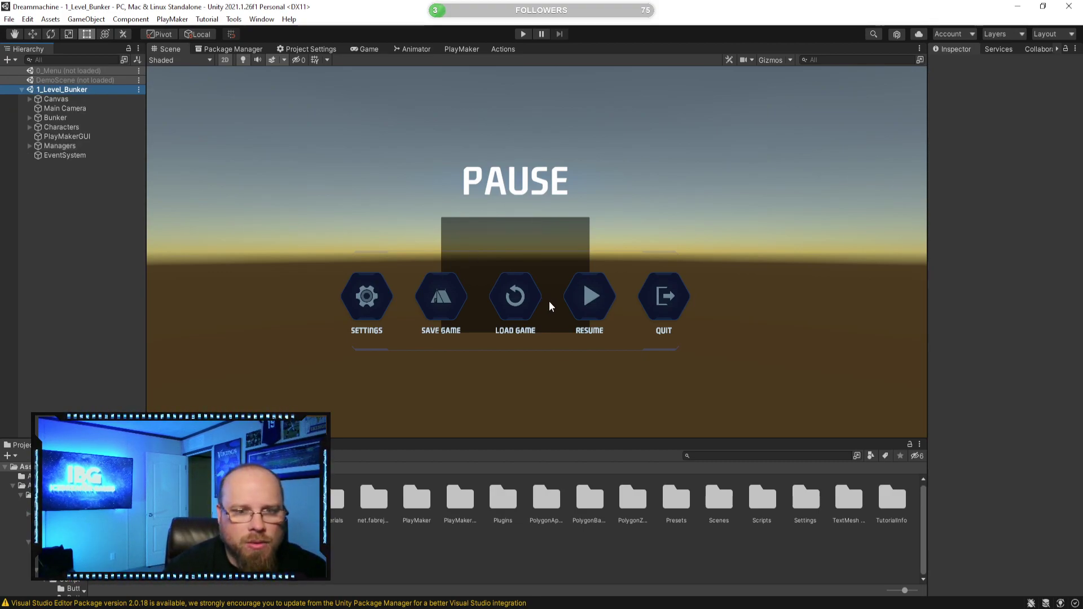
scroll(549, 300, up, 3)
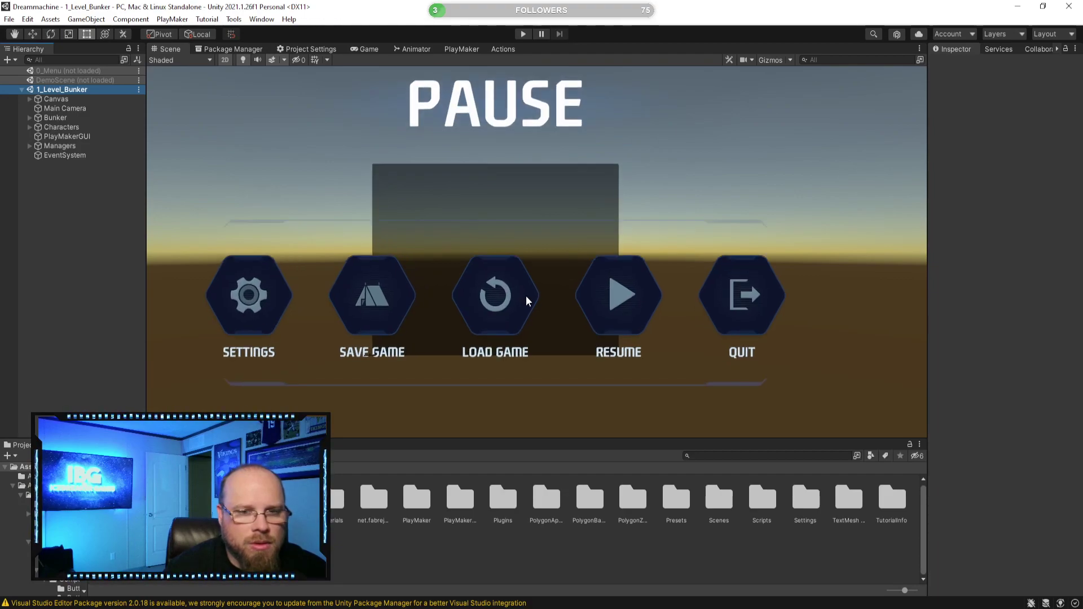
scroll(468, 269, down, 2)
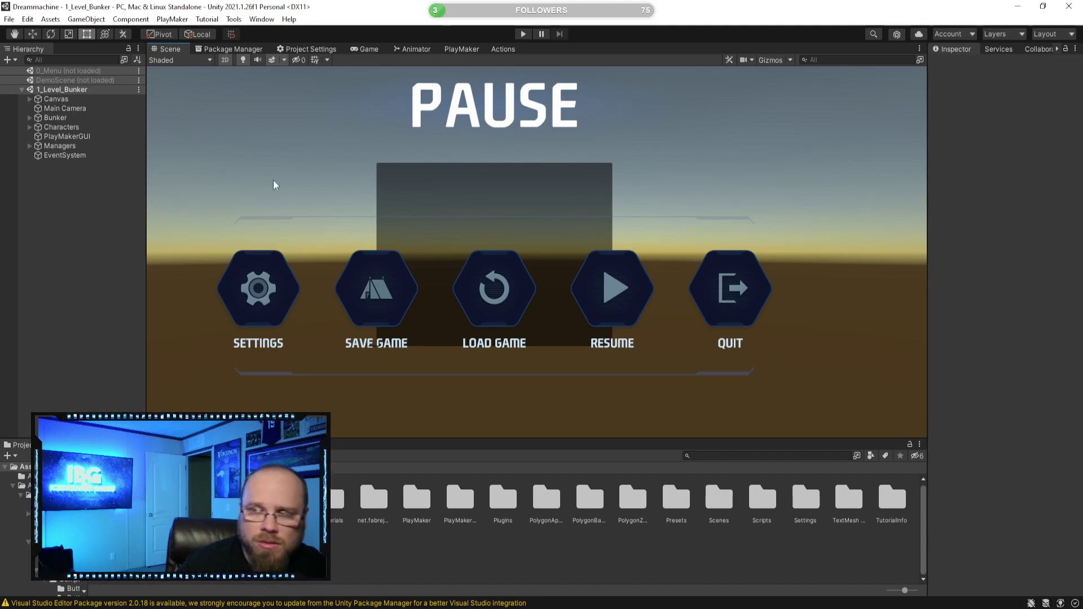
click(29, 118)
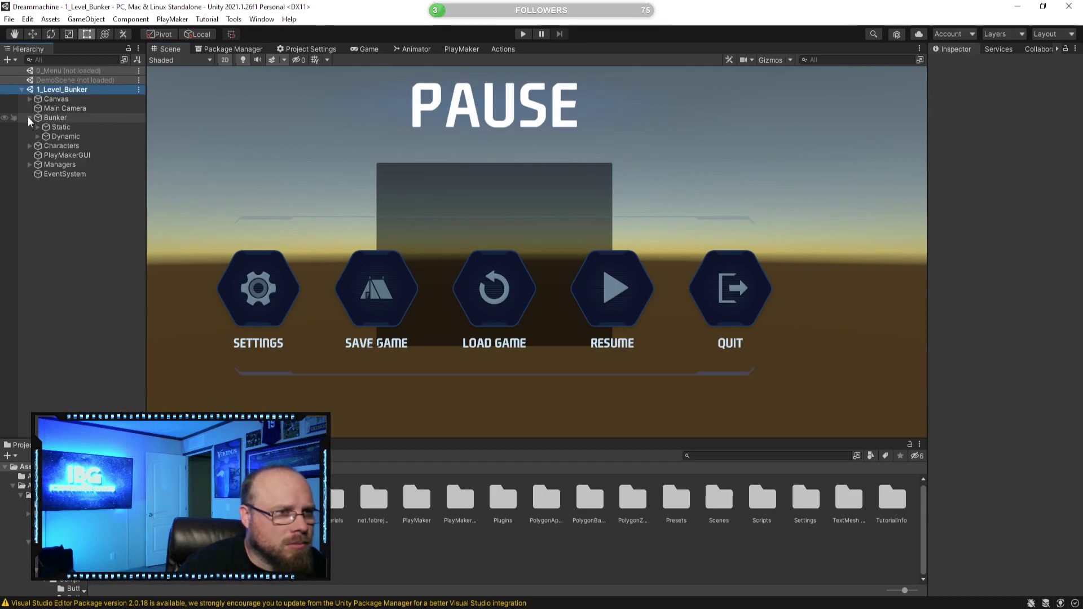
click(28, 118)
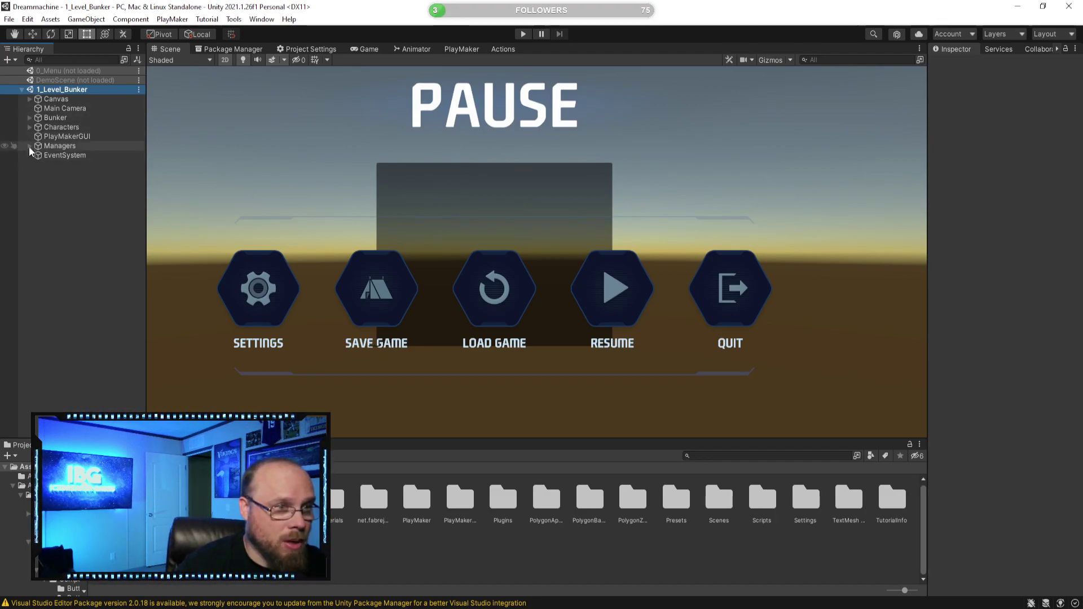
Expand the Managers group and the Canvas hierarchy through Pause_Panel and Button_Pause_Group down to Button_Resume
click(30, 99)
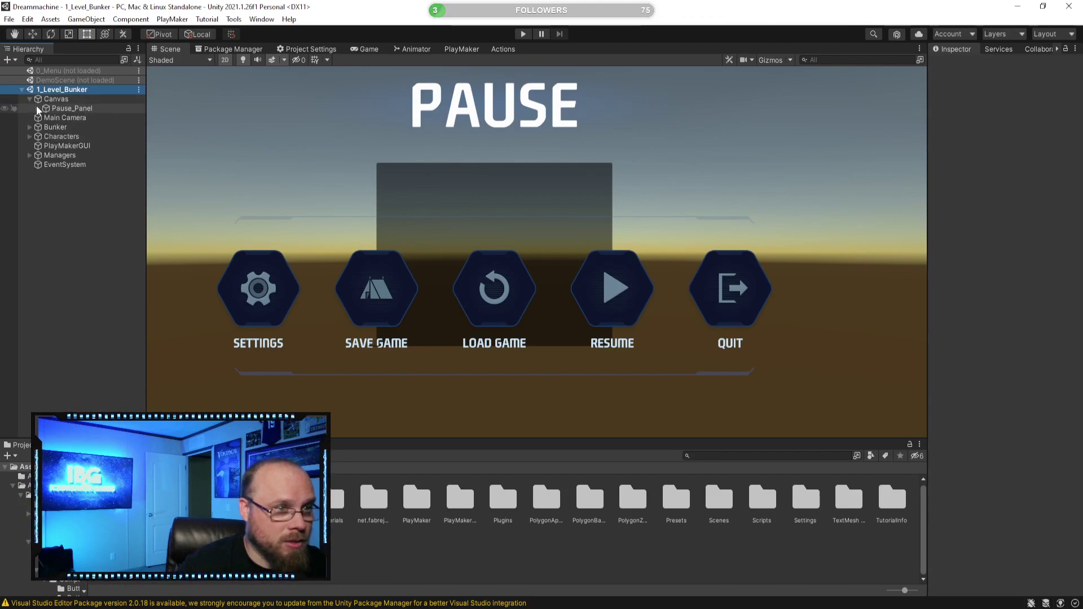
click(38, 108)
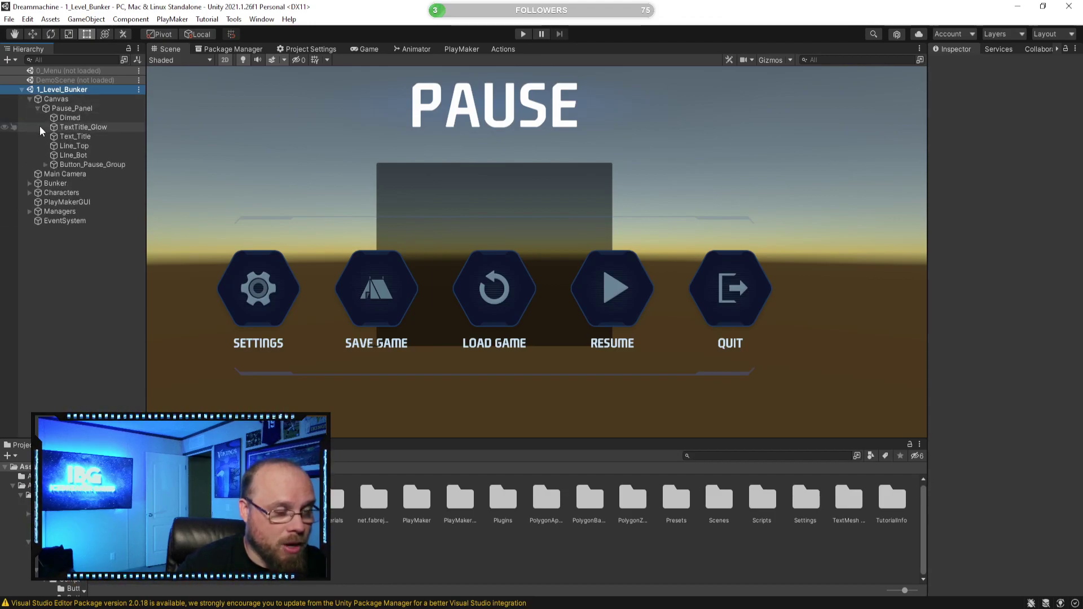
click(29, 212)
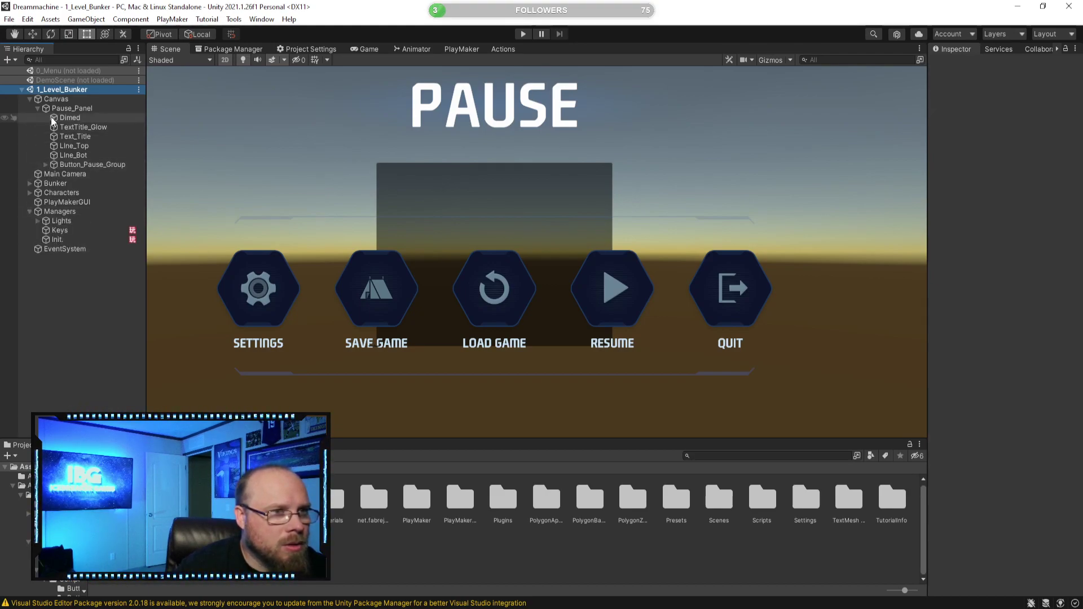
click(45, 163)
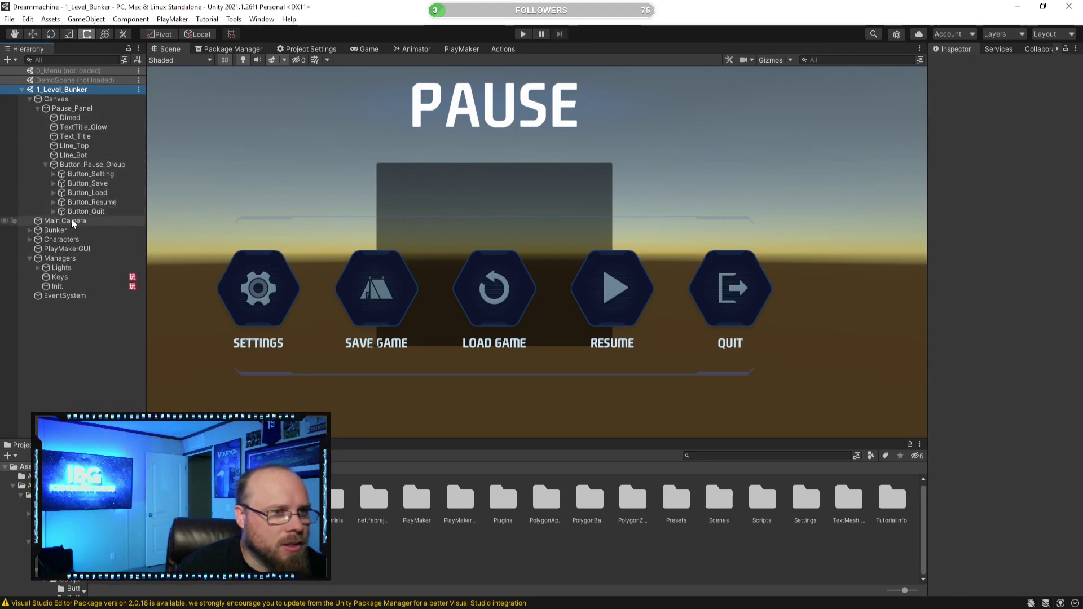
click(53, 203)
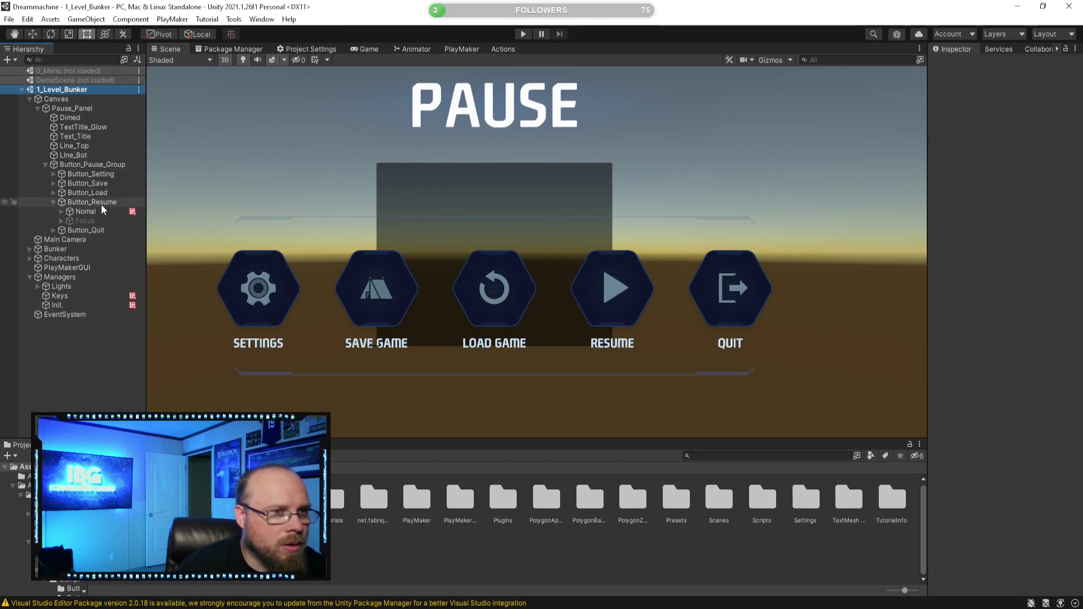
Examine the components on Button_Resume's Nomal child, including its PlayMakerFSM
click(102, 201)
click(79, 212)
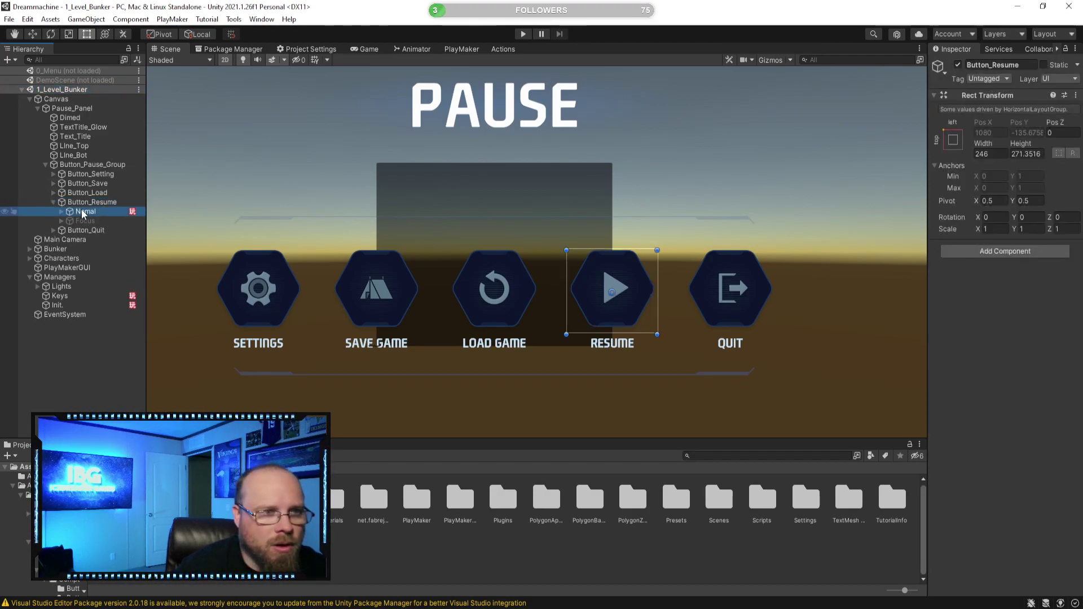
scroll(1043, 372, down, 5)
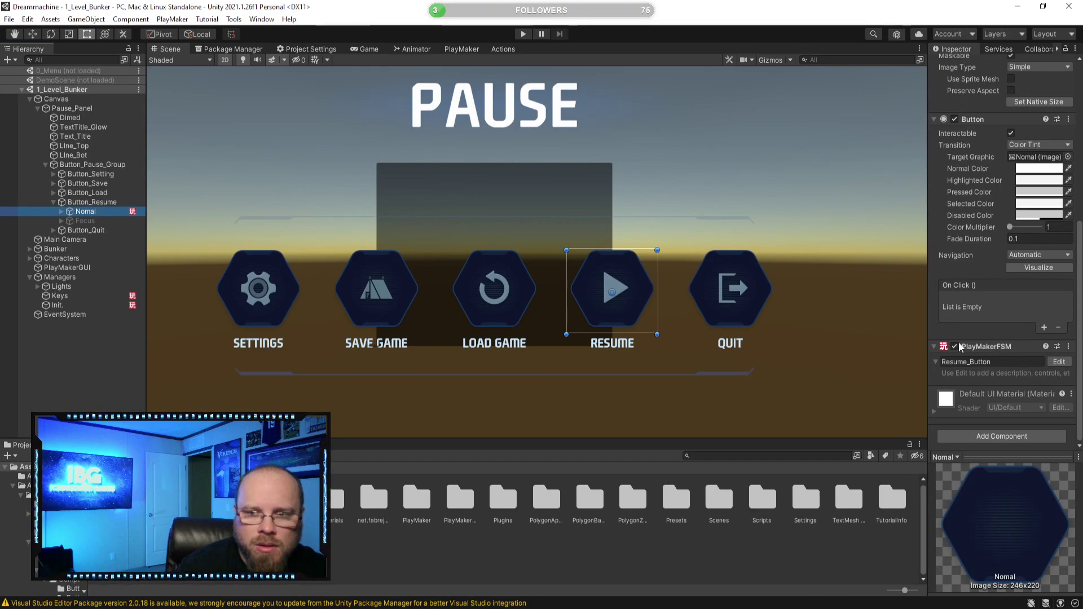
scroll(441, 330, down, 3)
middle_drag(414, 271, 431, 278)
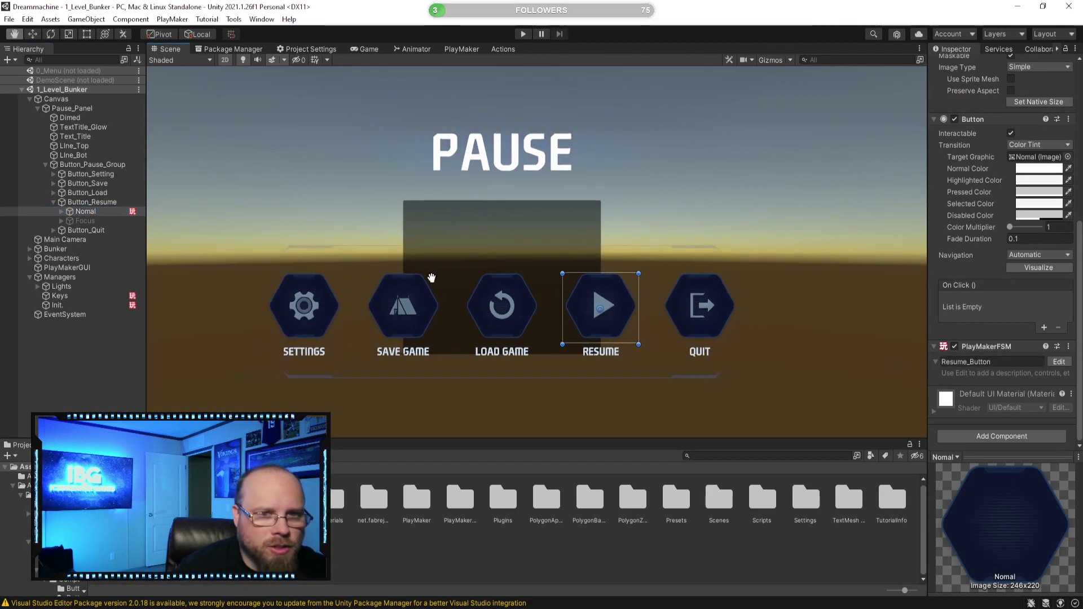
Add a PlayMaker FSM to the Button_Quit object in the pause button group
click(90, 232)
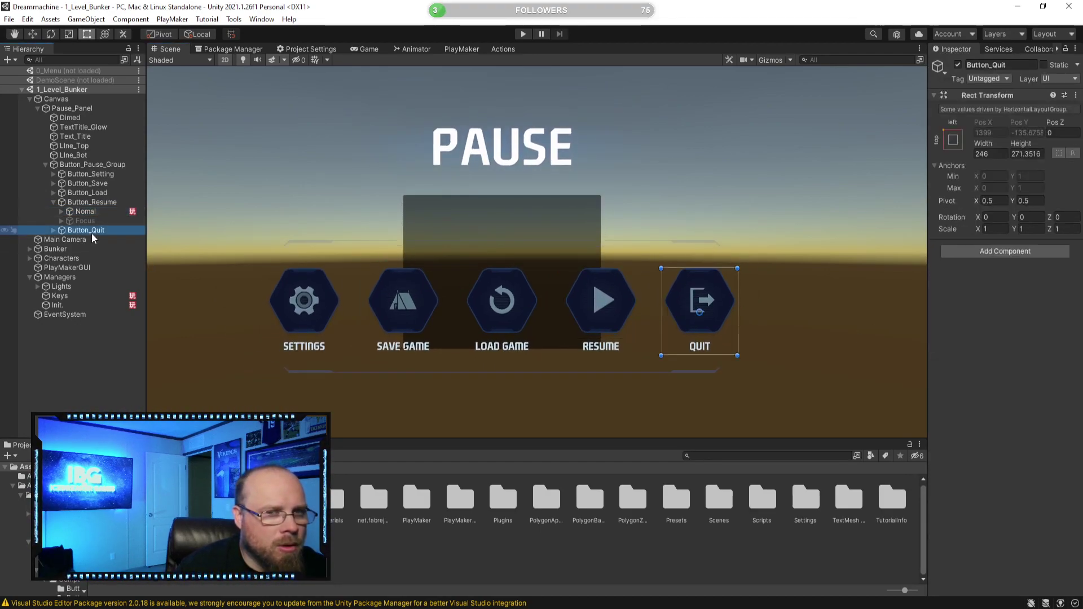
click(54, 230)
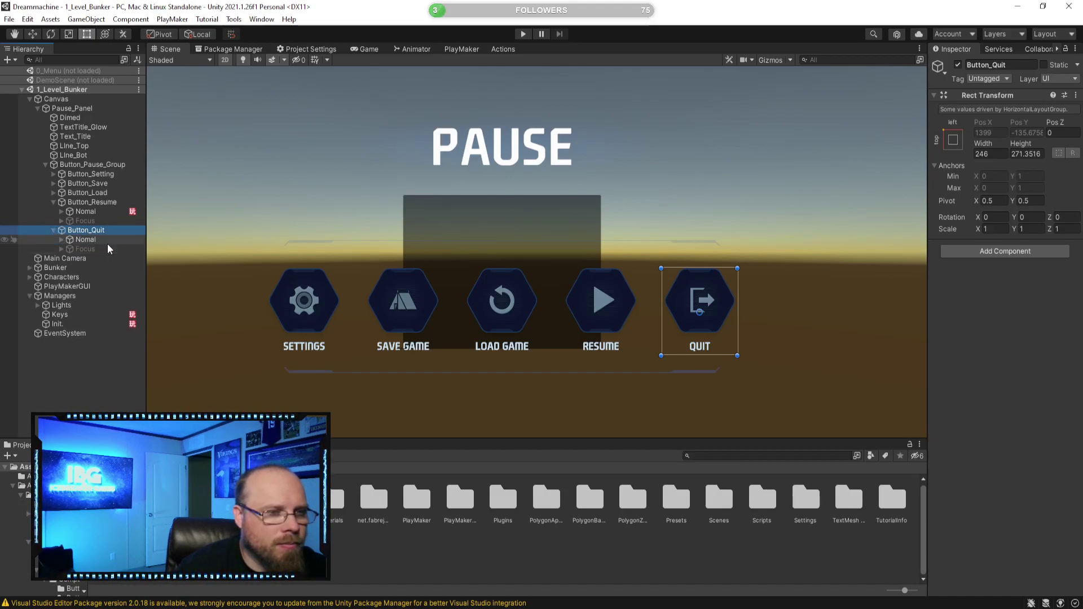
click(459, 47)
right_click(477, 261)
click(516, 263)
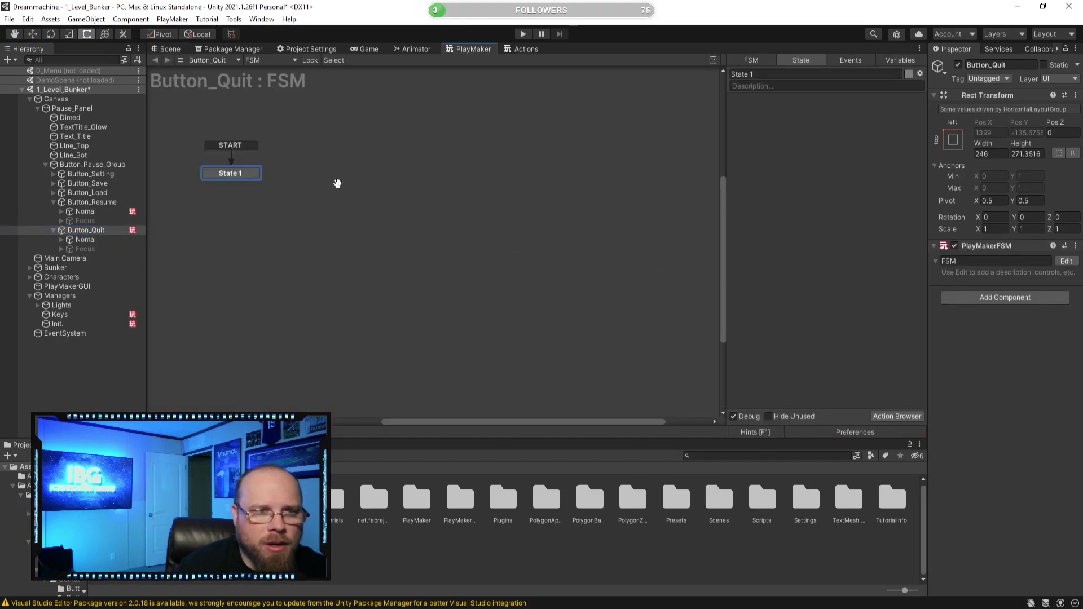
Rename Button_Quit's new FSM as Quit_Button
click(990, 260)
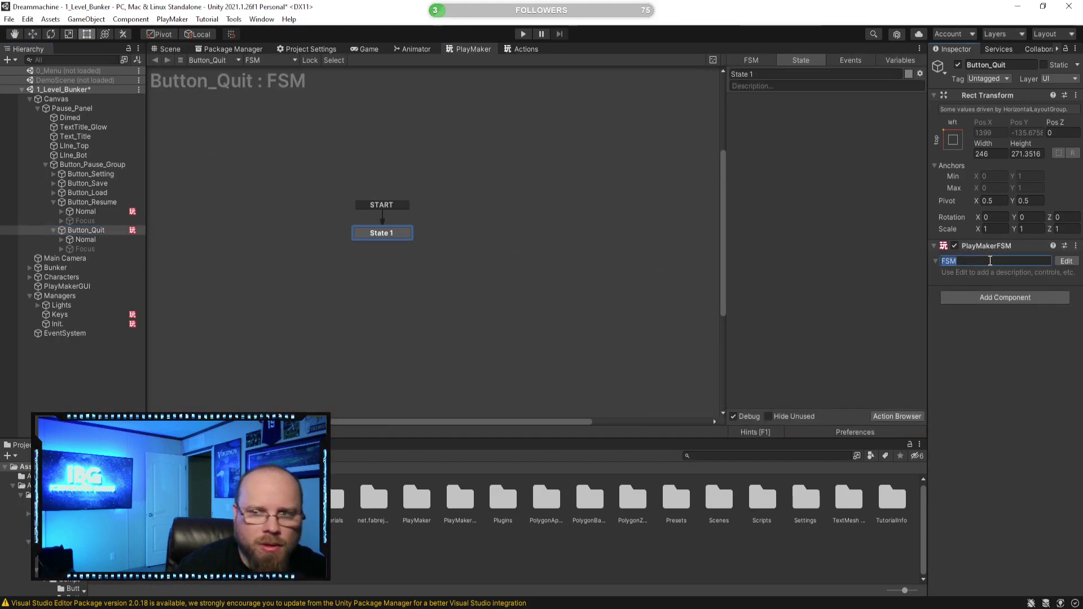
text(Quit_)
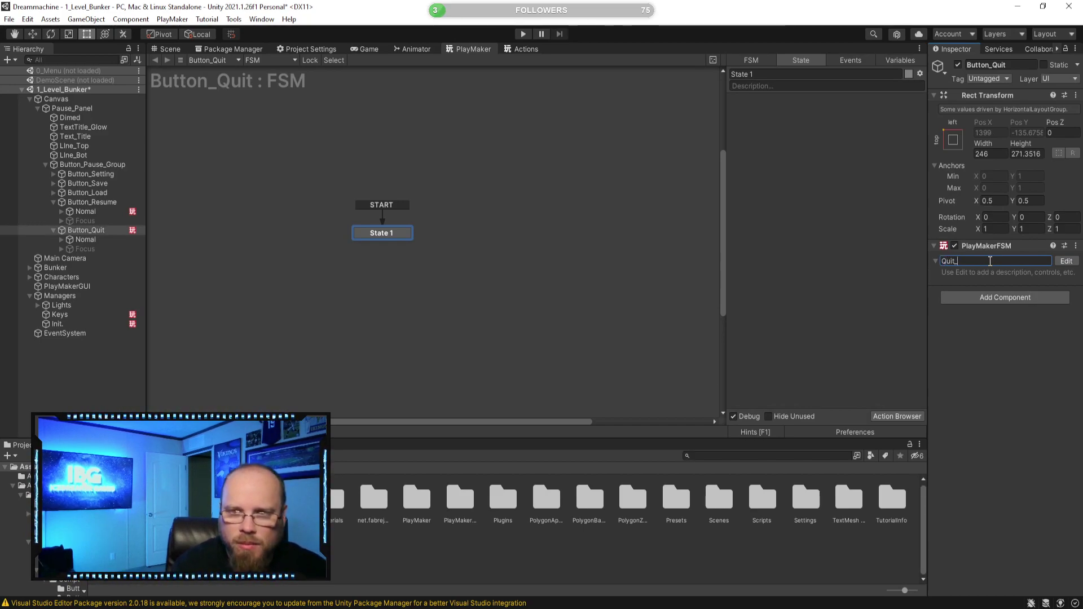
text(Button)
key(Return)
Set the alien head as the watermark of the Quit_Button FSM
click(480, 344)
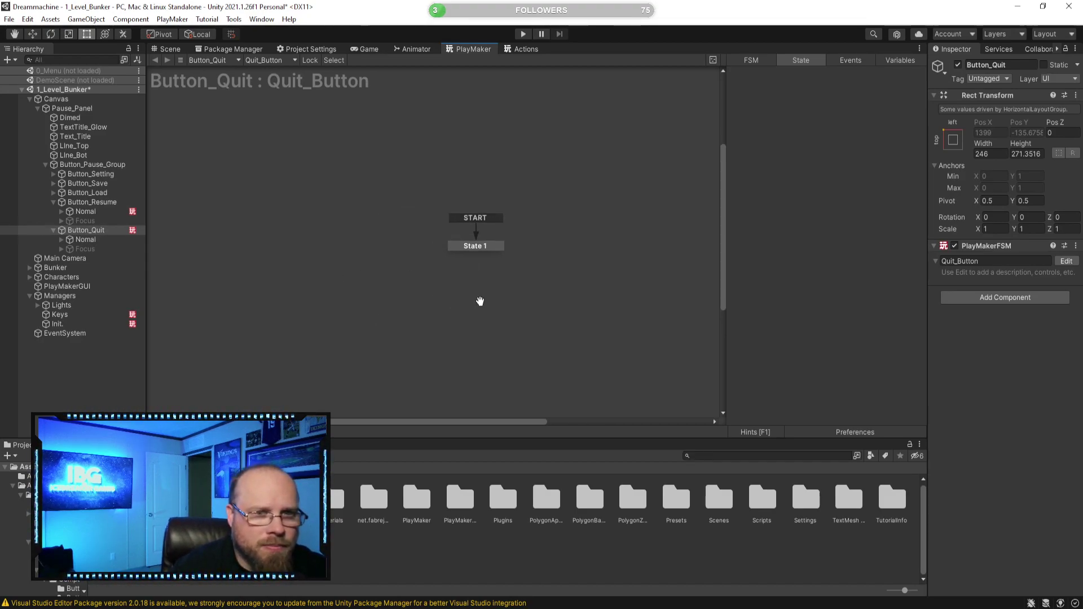
right_click(531, 278)
key(Escape)
right_click(533, 288)
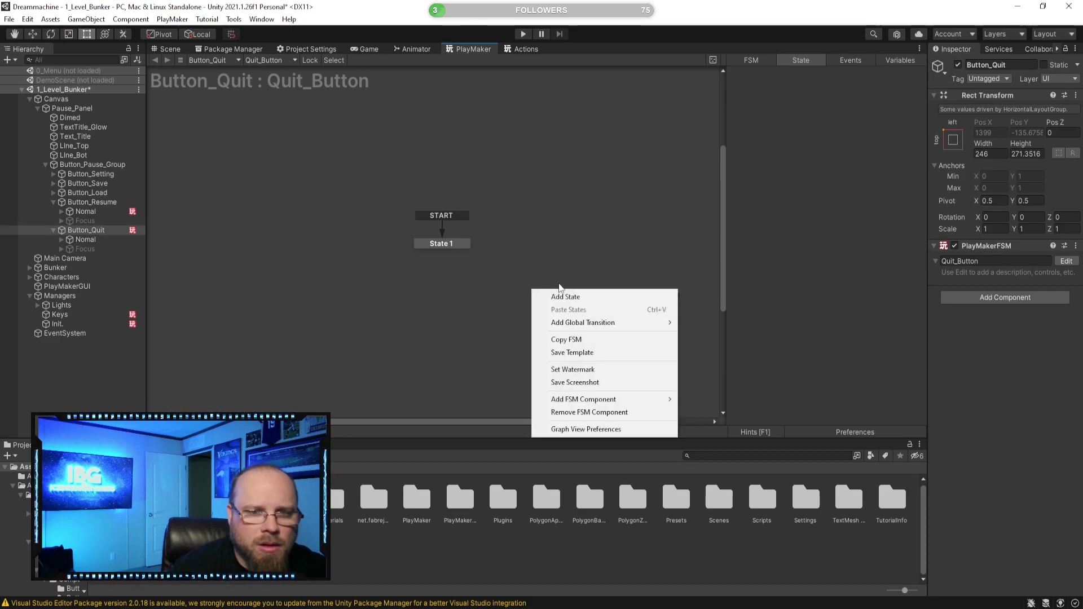
click(753, 117)
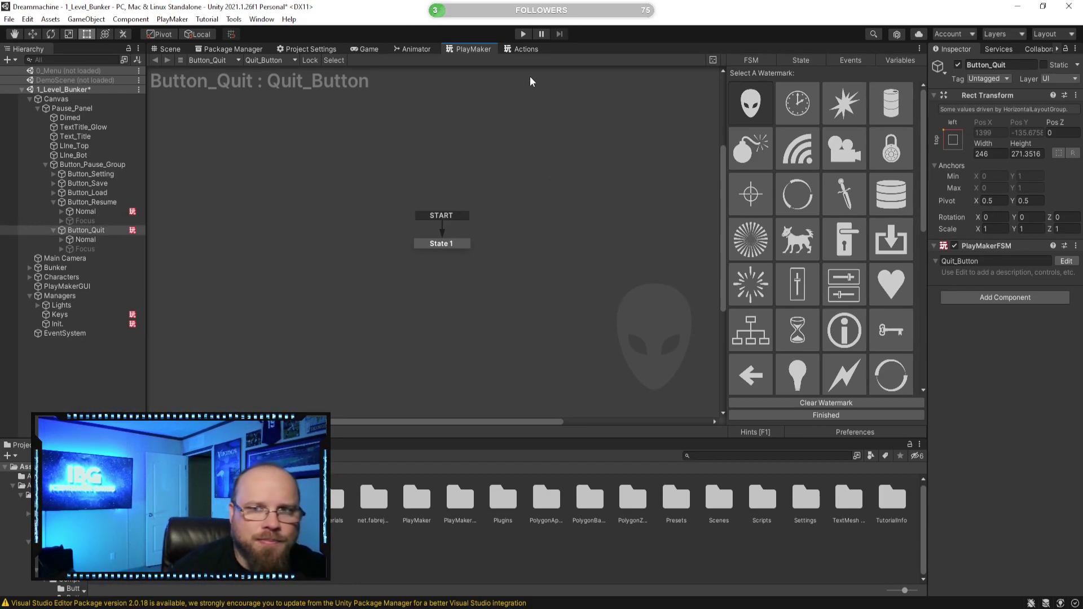
Add the UI Button On Click Event action to State 1 of the Quit_Button FSM, keeping its Game Object as Use Owner
click(430, 243)
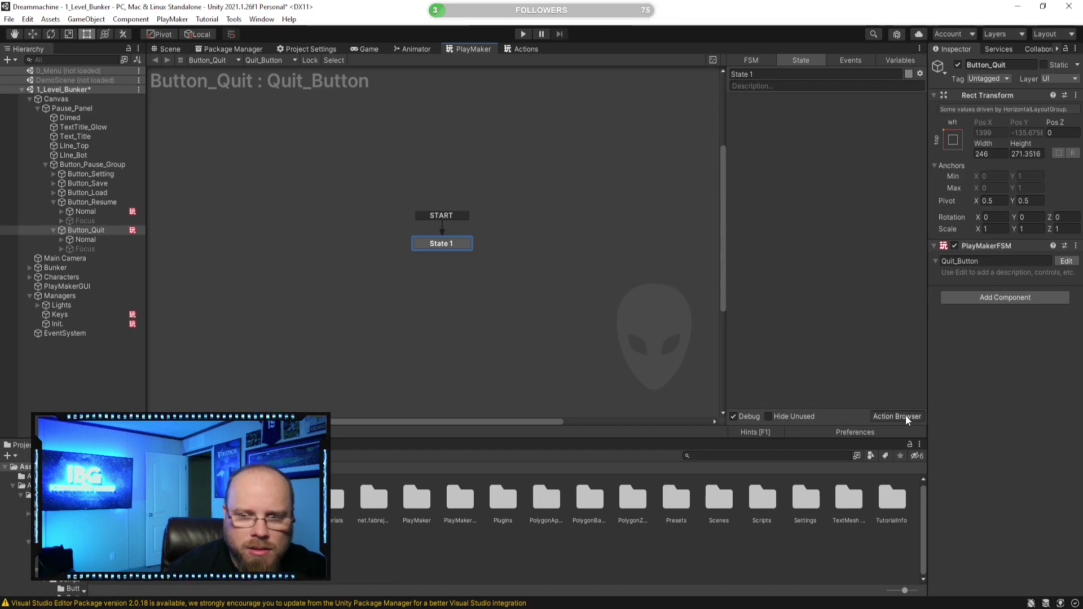
click(905, 415)
scroll(299, 224, down, 2)
scroll(300, 221, up, 2)
text(ui)
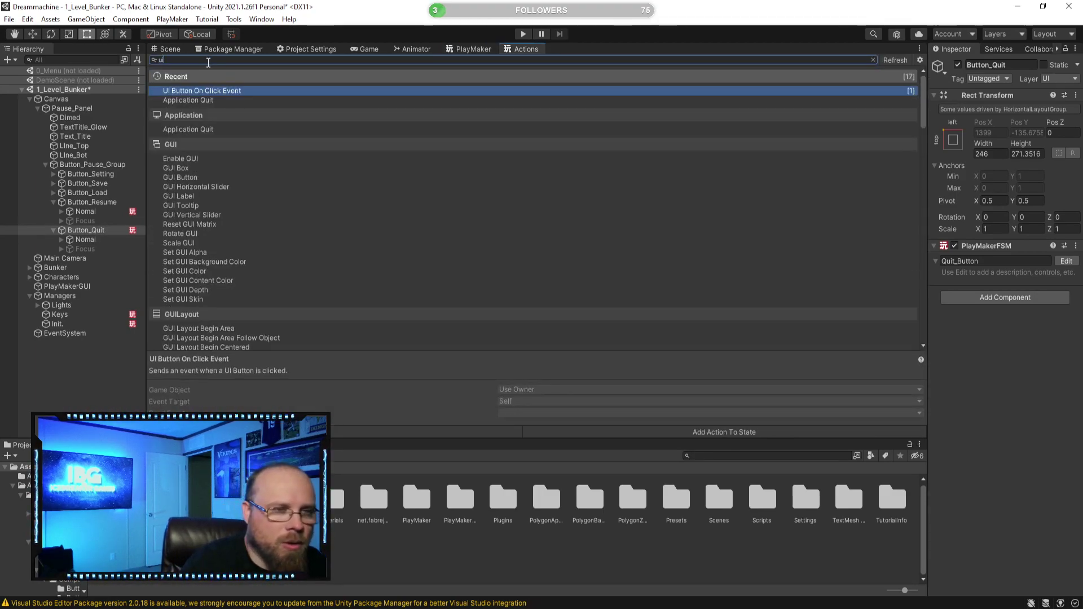
double_click(238, 90)
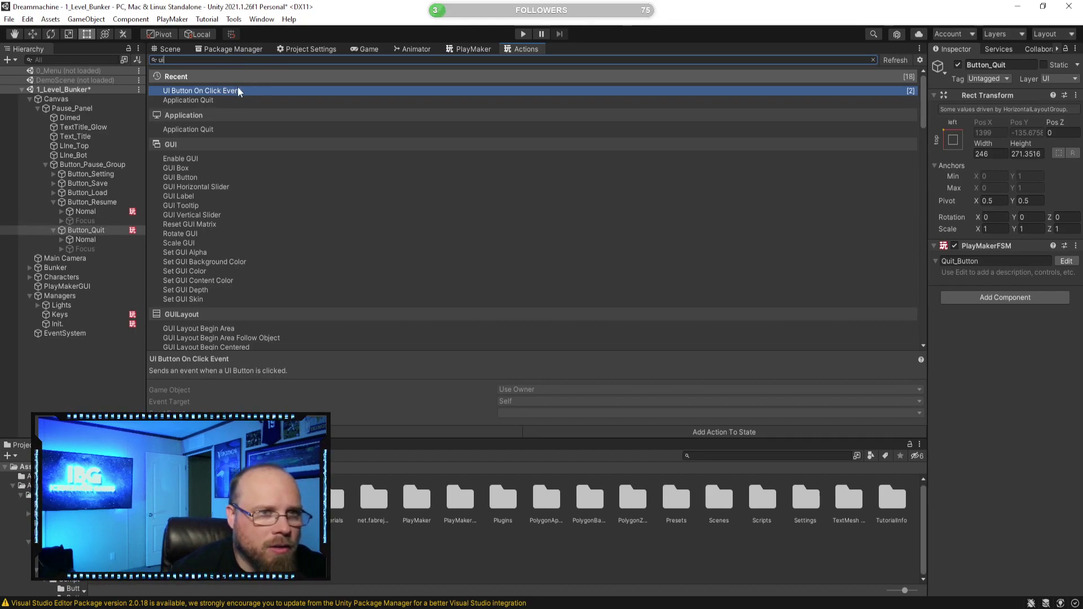
scroll(304, 296, down, 5)
scroll(305, 297, up, 5)
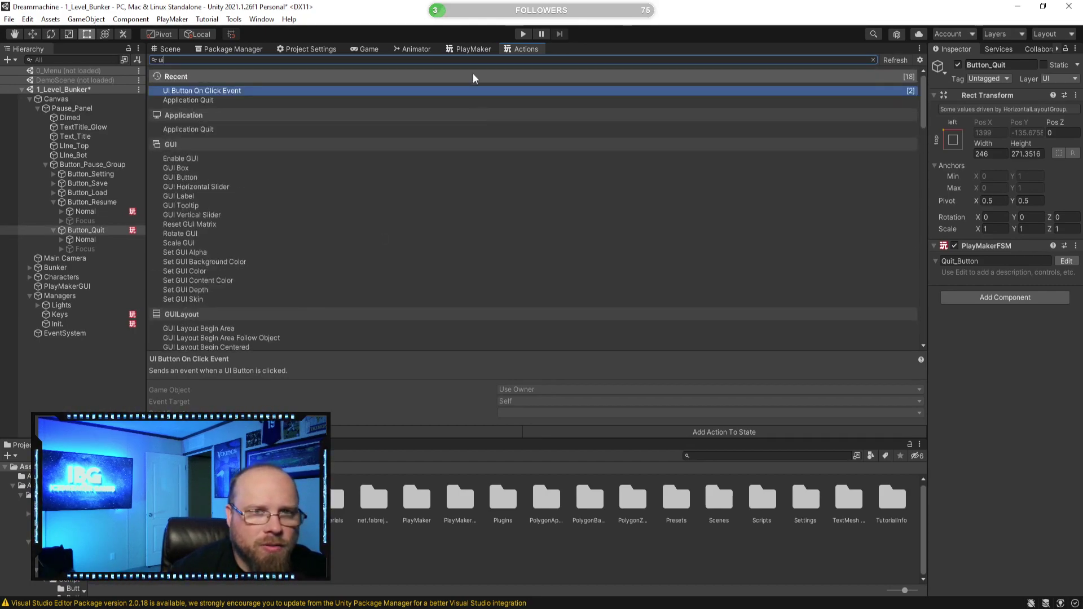
click(468, 49)
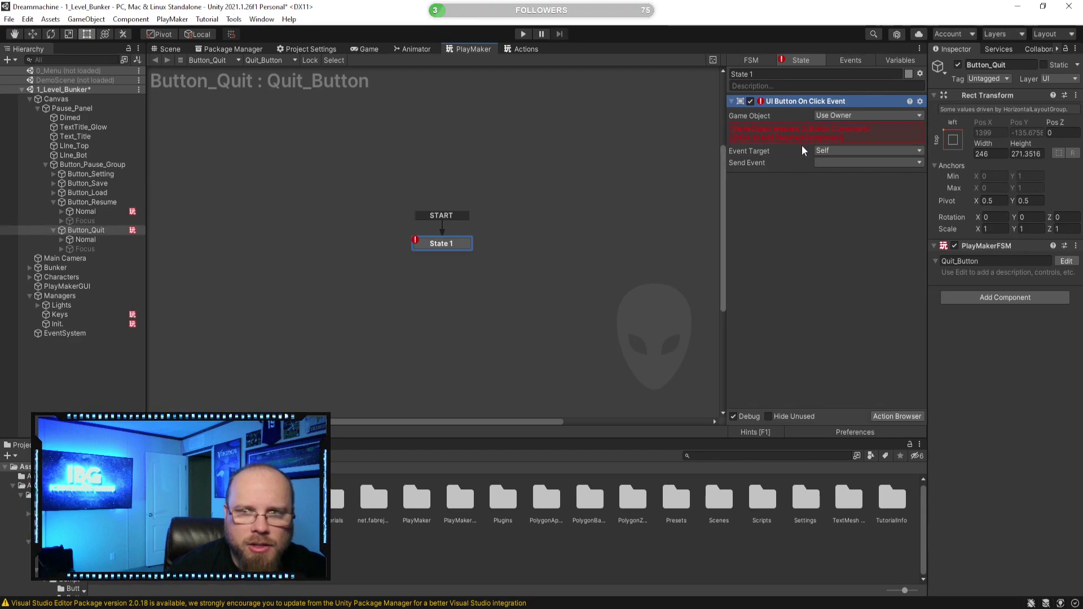
click(851, 116)
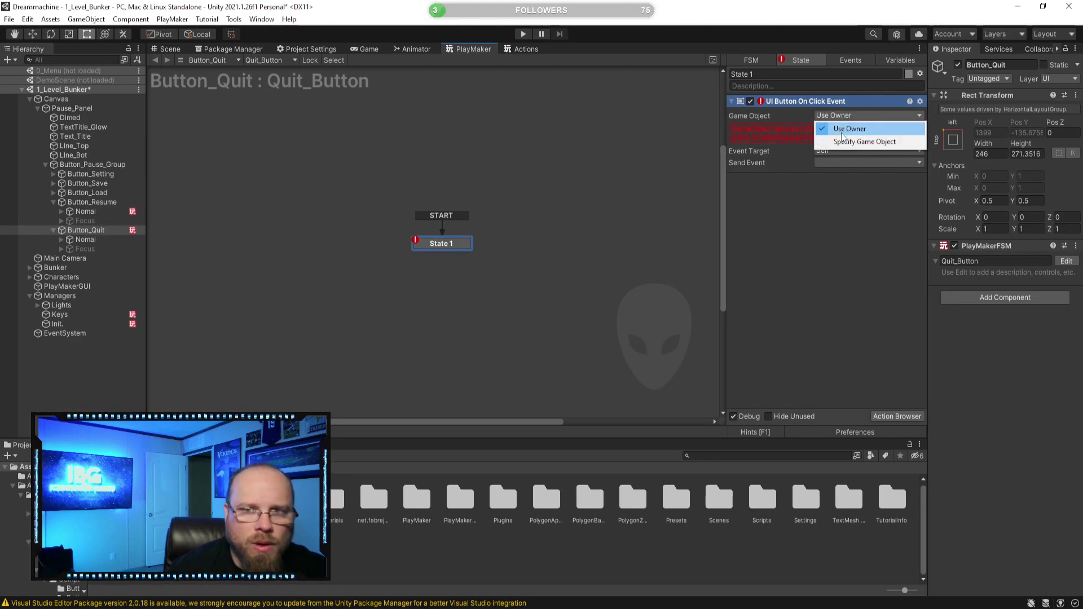
click(832, 220)
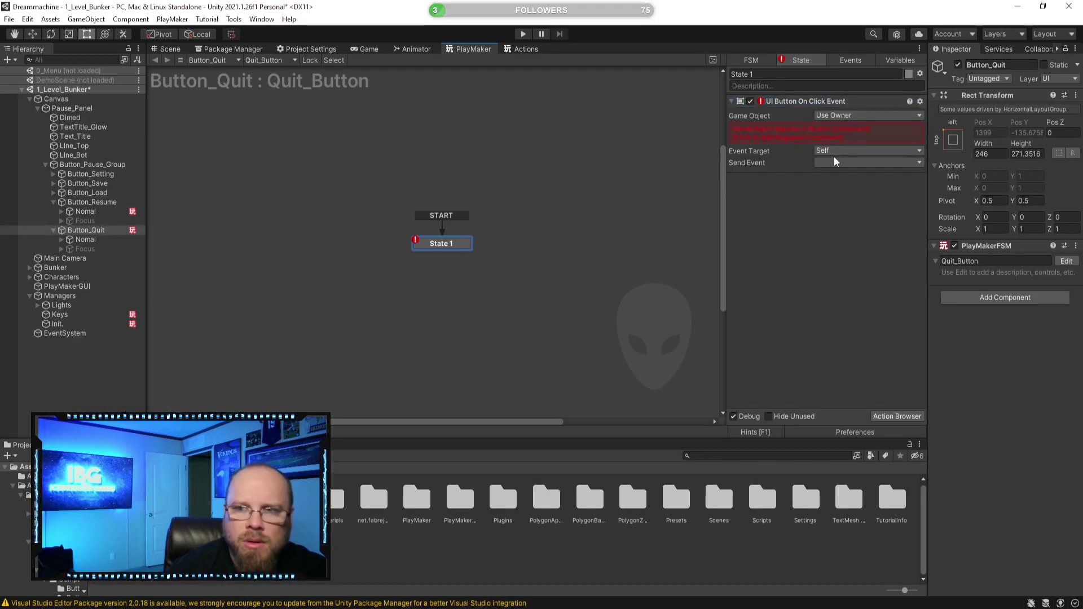
Copy the Quit_Button PlayMakerFSM component from Button_Quit and paste it as a new component on its Nomal child
click(92, 240)
click(105, 231)
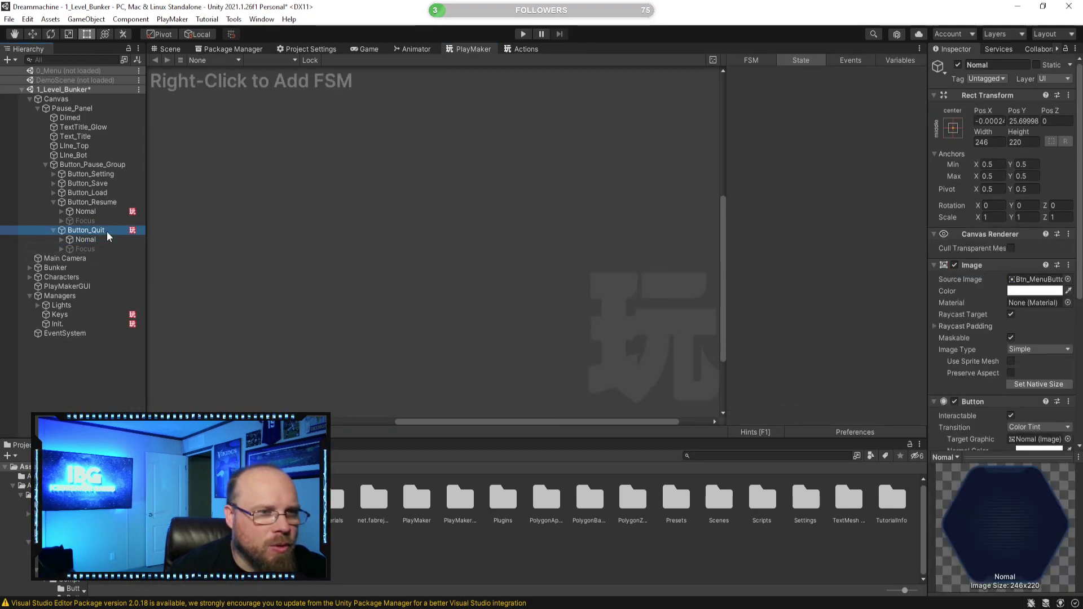
right_click(975, 251)
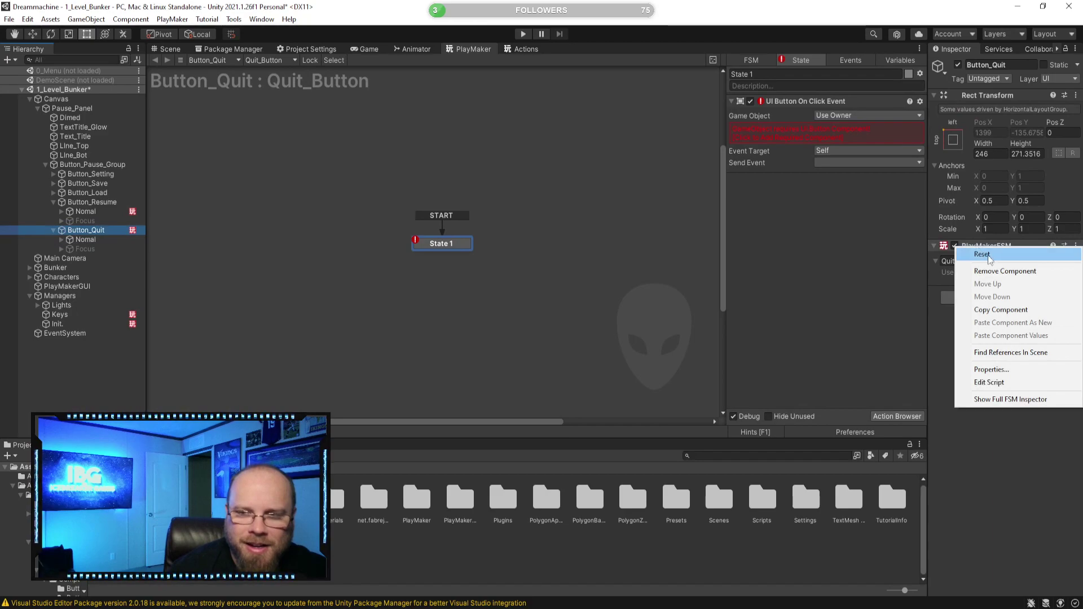
key(Escape)
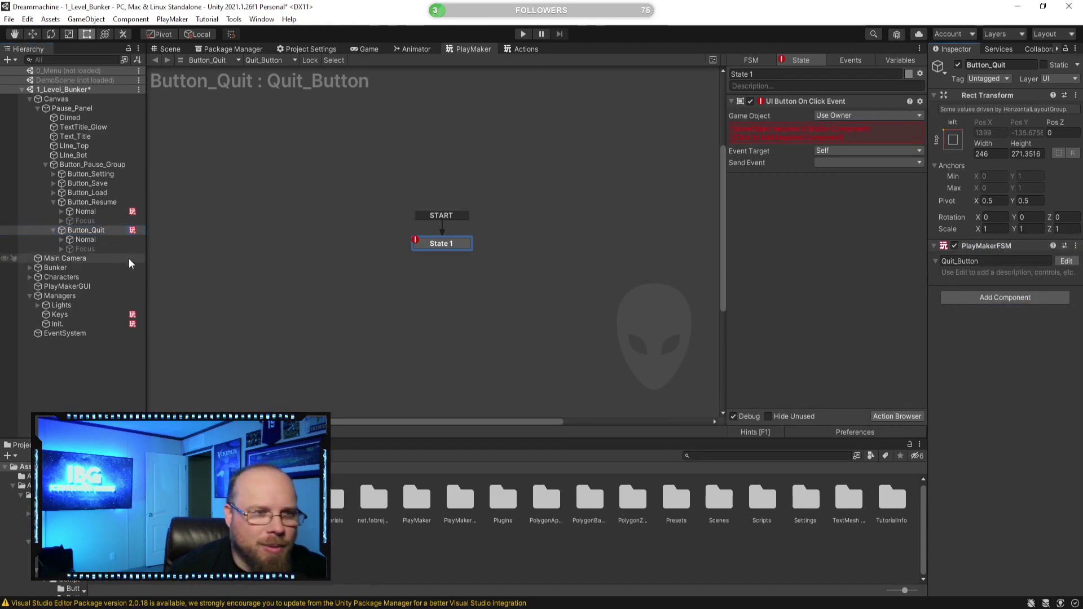
click(86, 240)
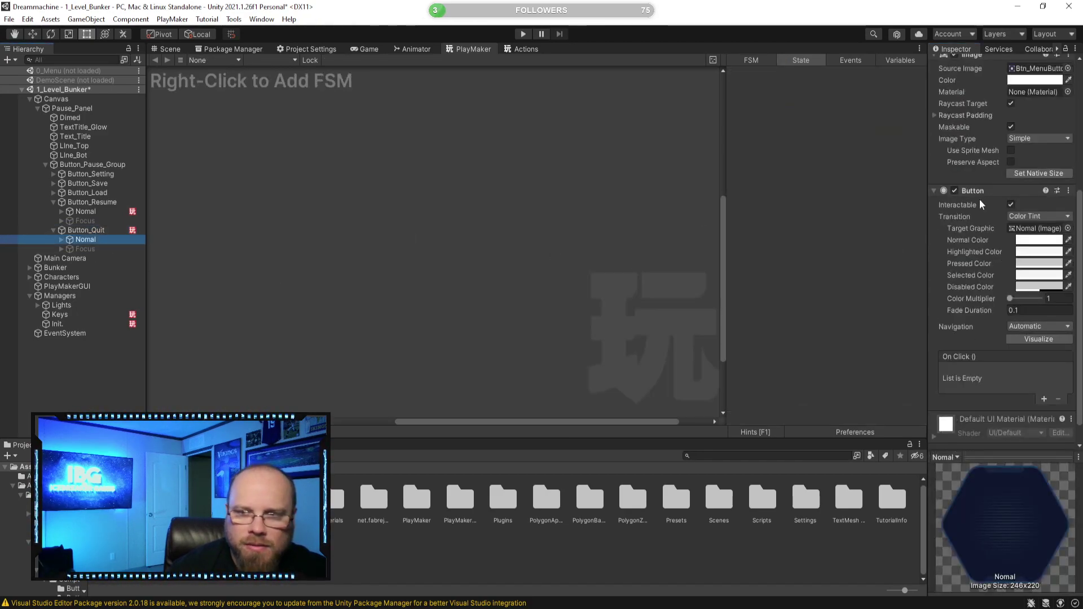
scroll(982, 214, up, 5)
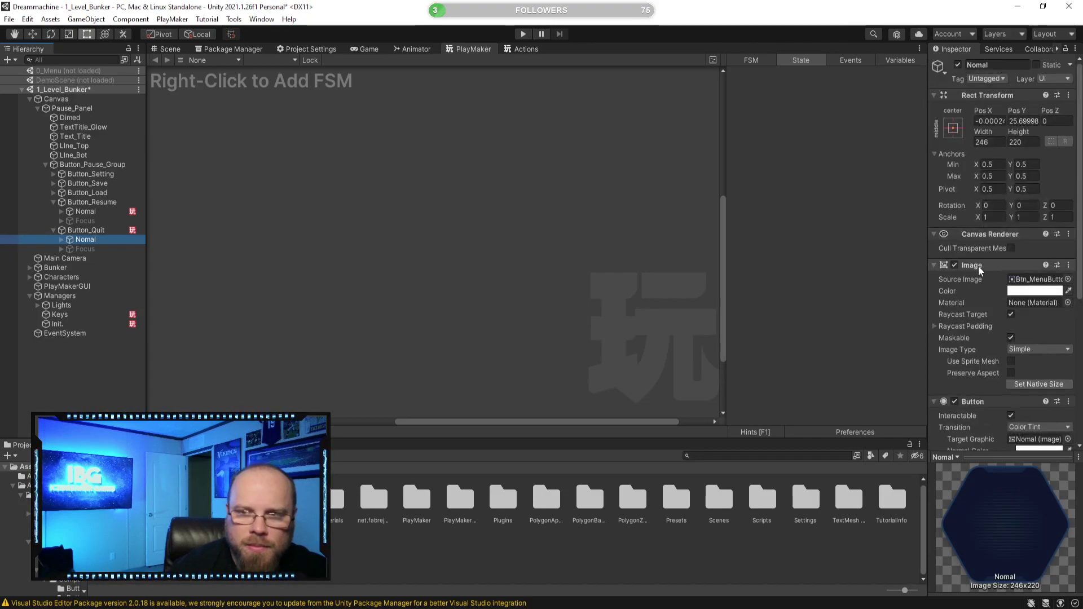
right_click(977, 266)
click(1015, 345)
scroll(1006, 330, down, 5)
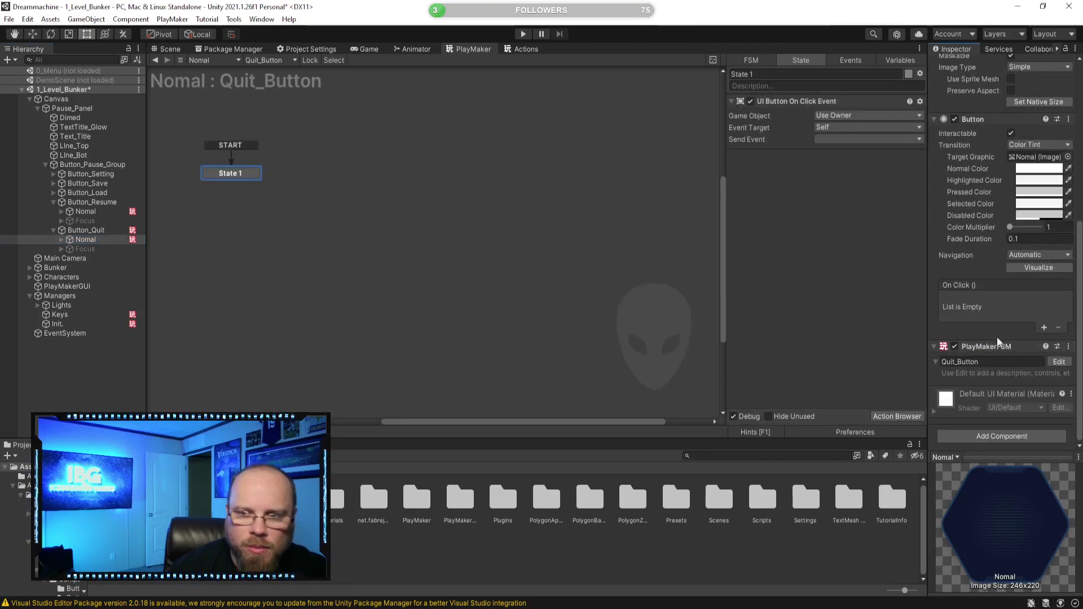
Remove the Quit_Button PlayMakerFSM component from the parent Button_Quit object
click(79, 231)
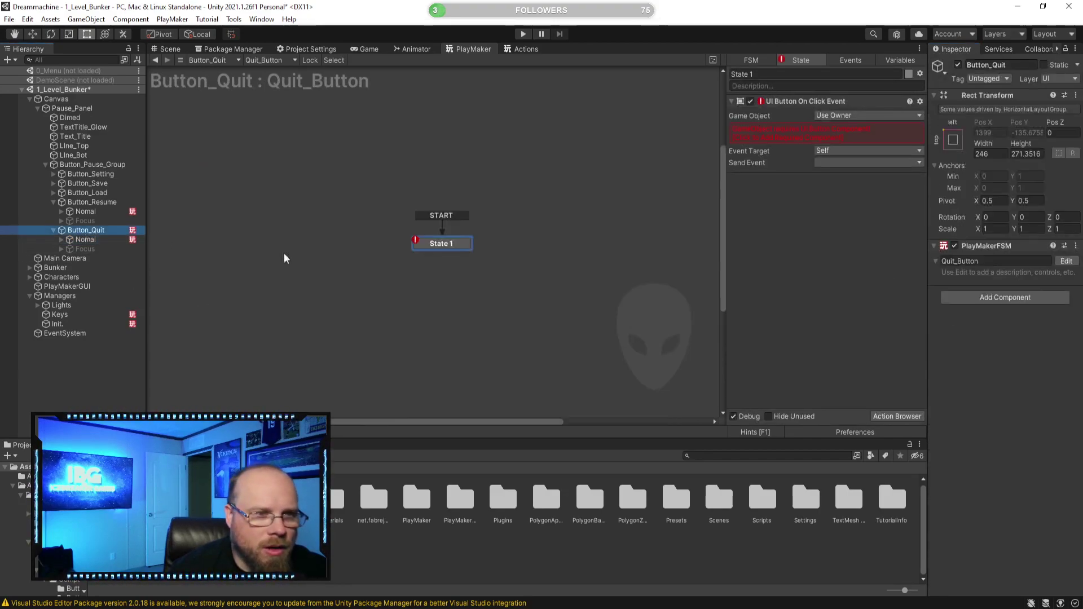
right_click(998, 249)
click(1026, 271)
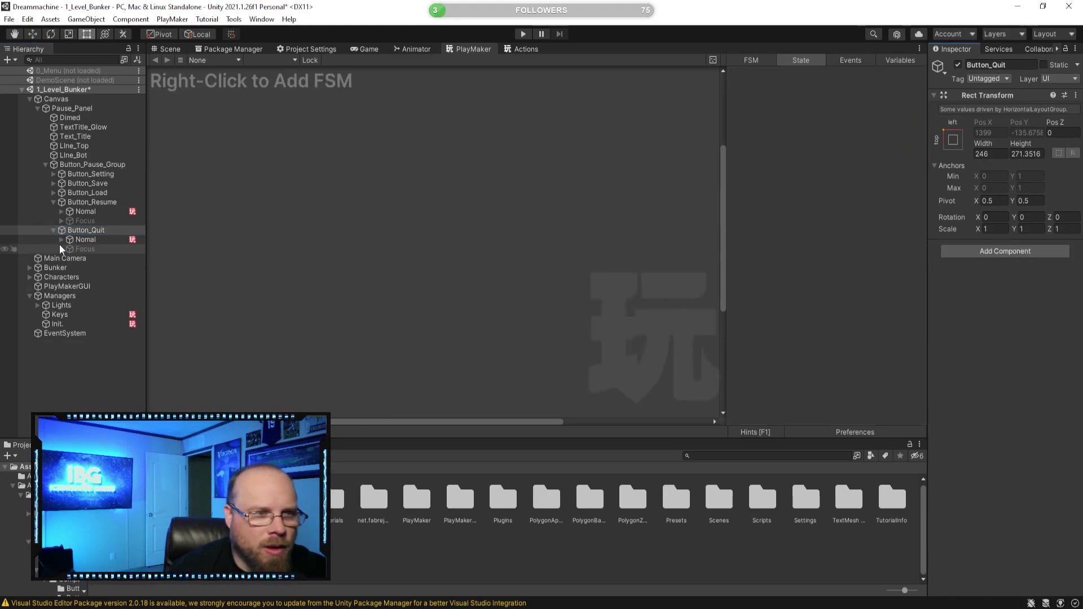
Rename State 1 of the Quit_Button FSM on Button_Quit's Nomal child as Idle
click(86, 240)
middle_drag(289, 224, 485, 295)
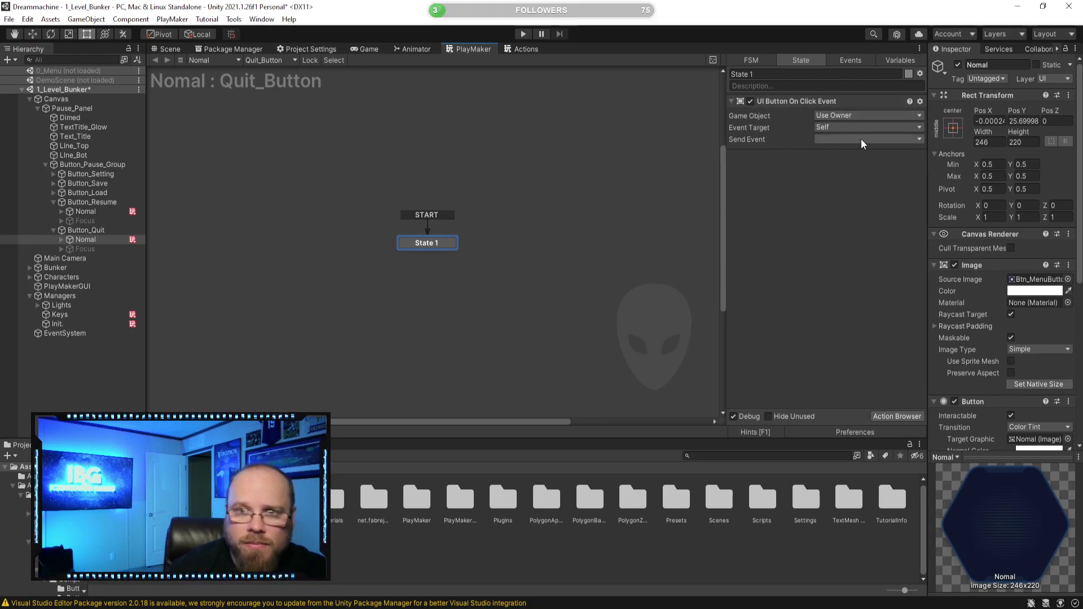
click(775, 77)
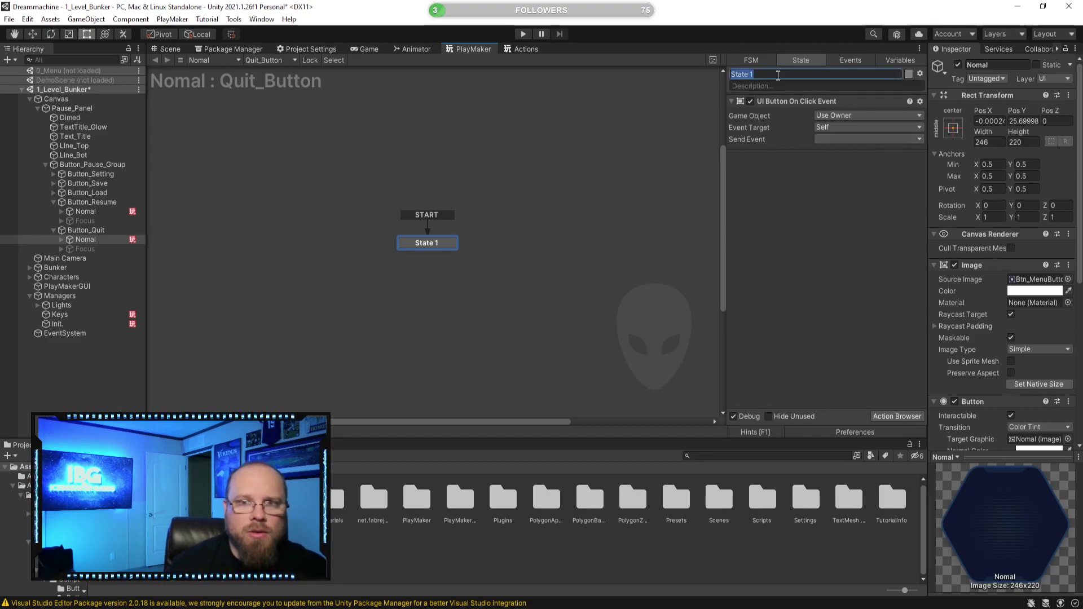
text(Idle)
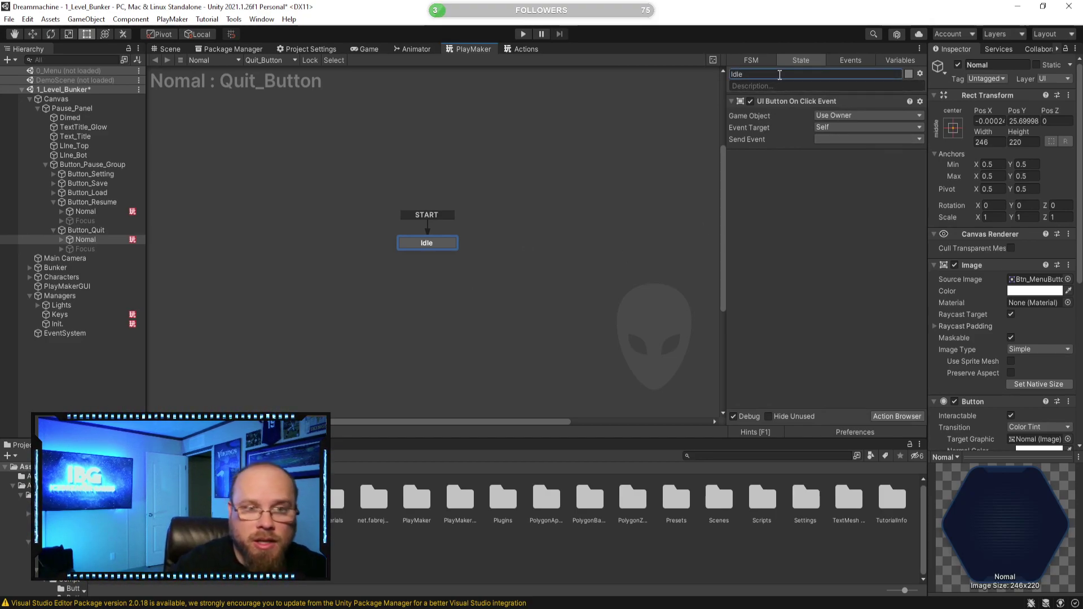
click(398, 270)
click(427, 242)
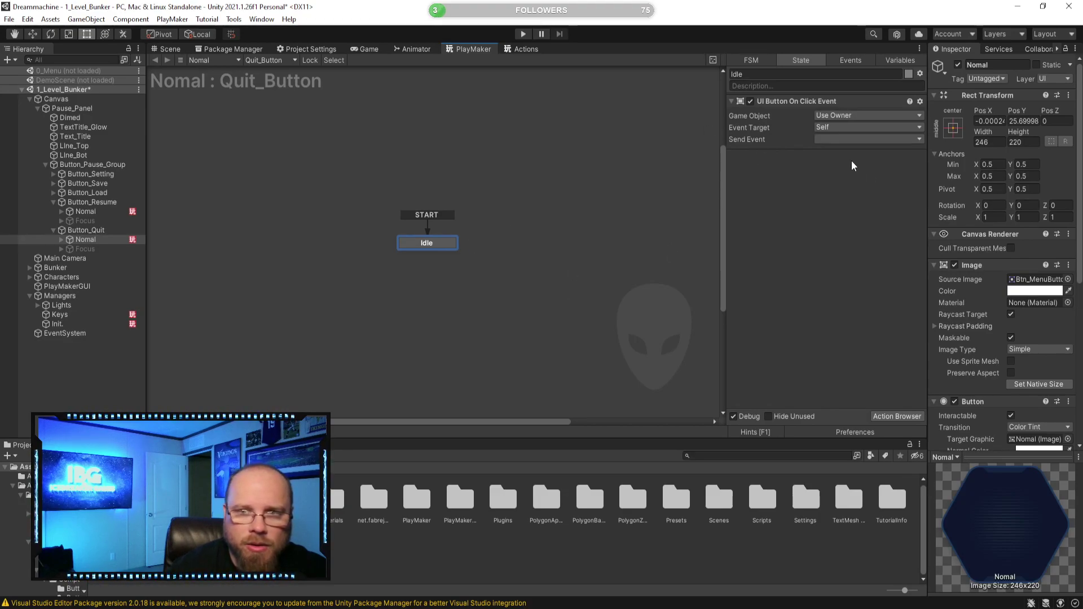
right_click(452, 247)
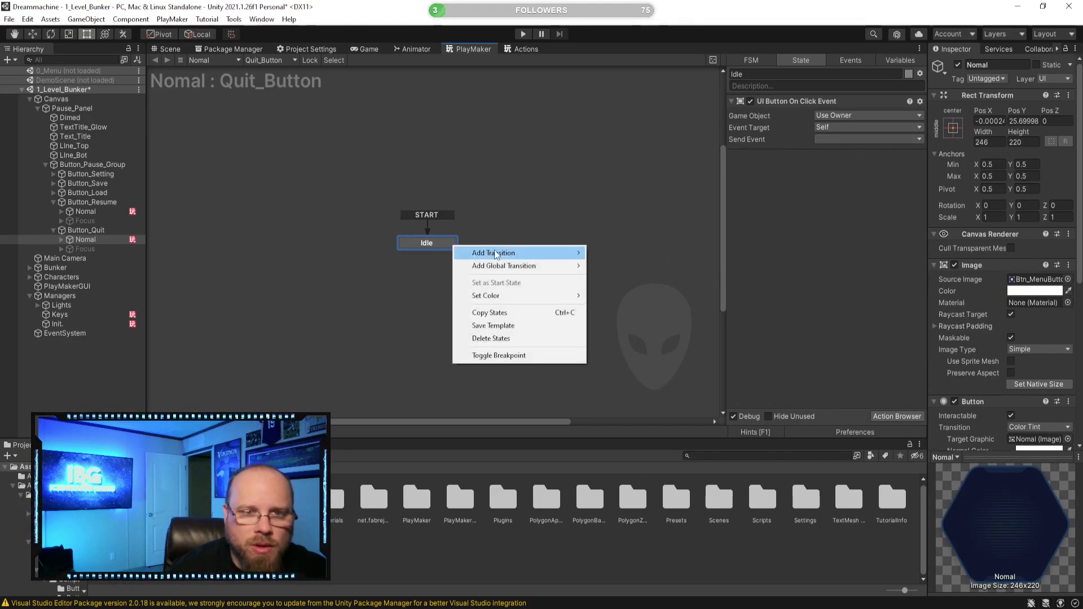
mouse_move(502, 252)
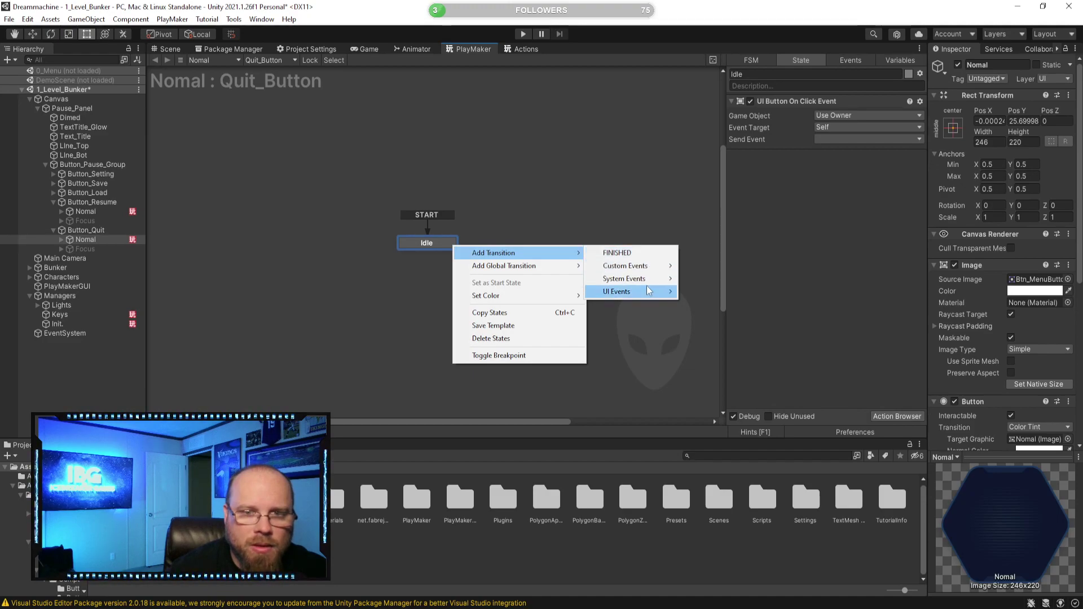
click(824, 181)
Create a new event named Pressed as the UI Button On Click Event's Send Event and add its transition to the Idle state
click(834, 140)
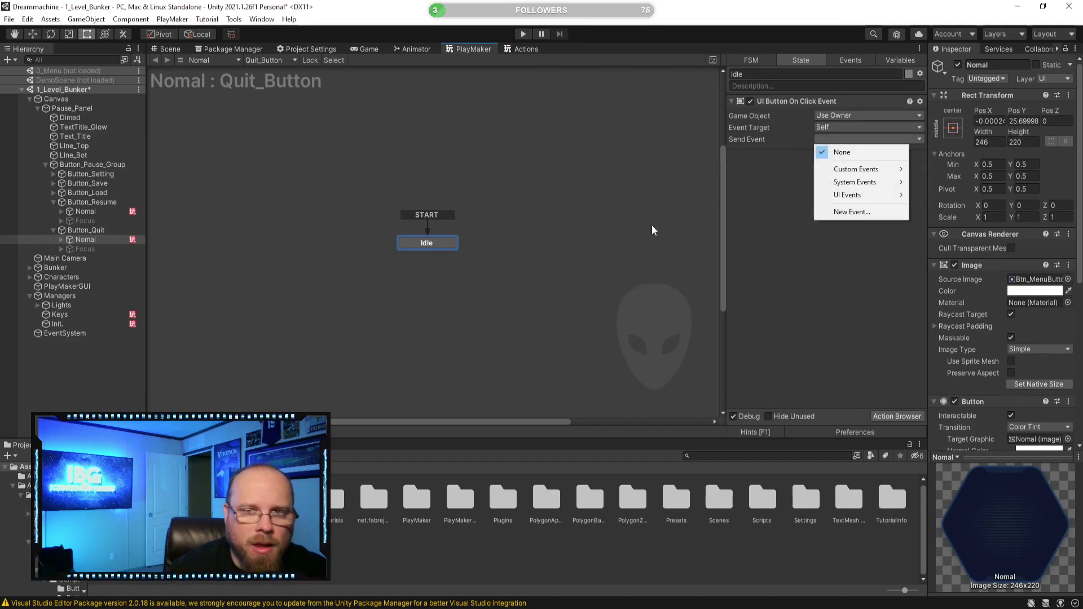
click(870, 212)
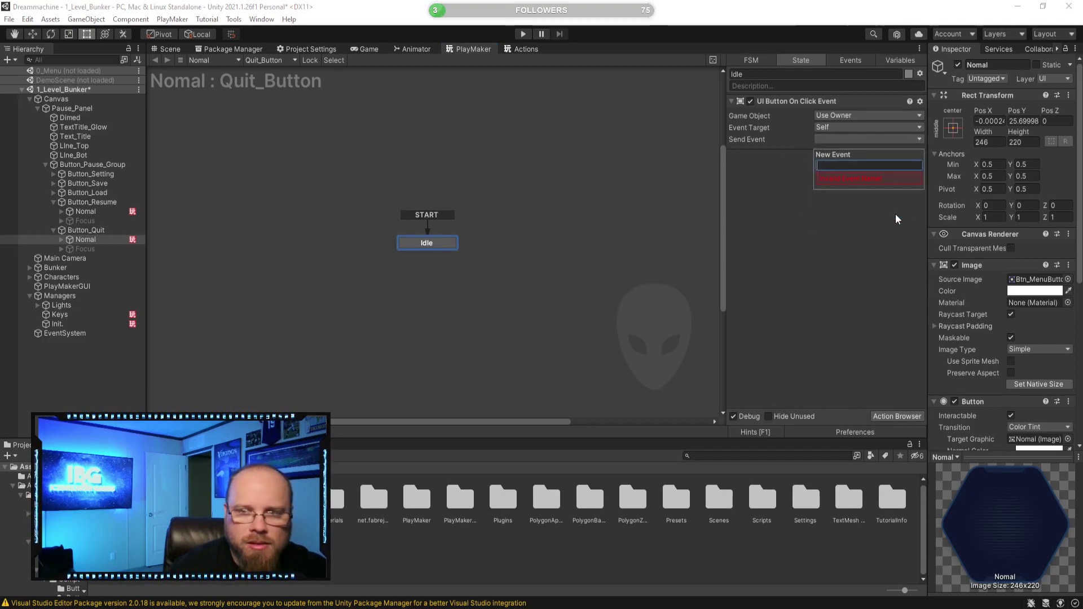
text(Pressed)
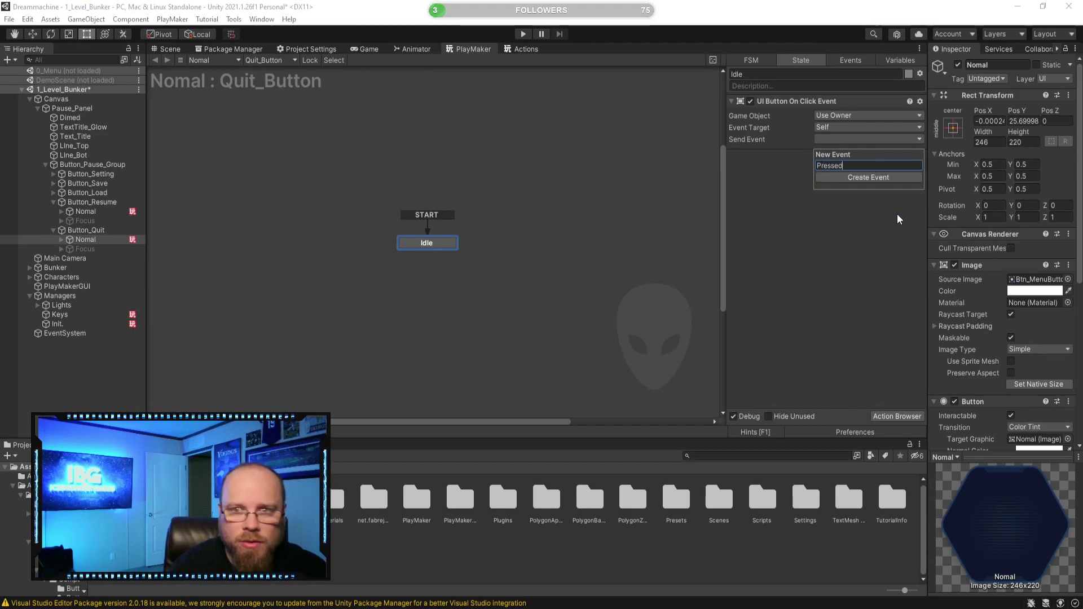
key(Return)
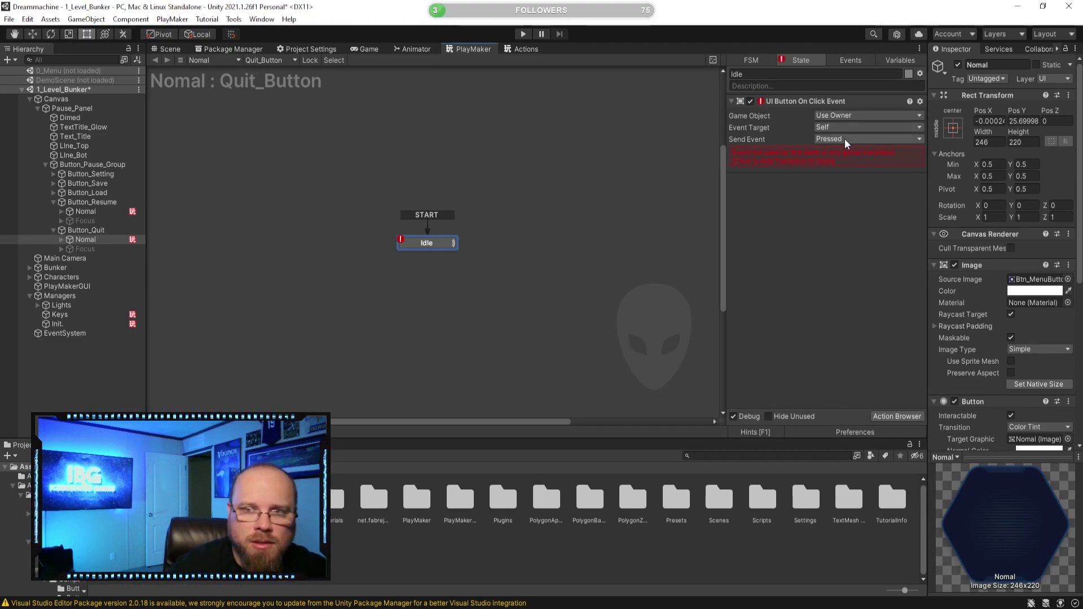
click(818, 156)
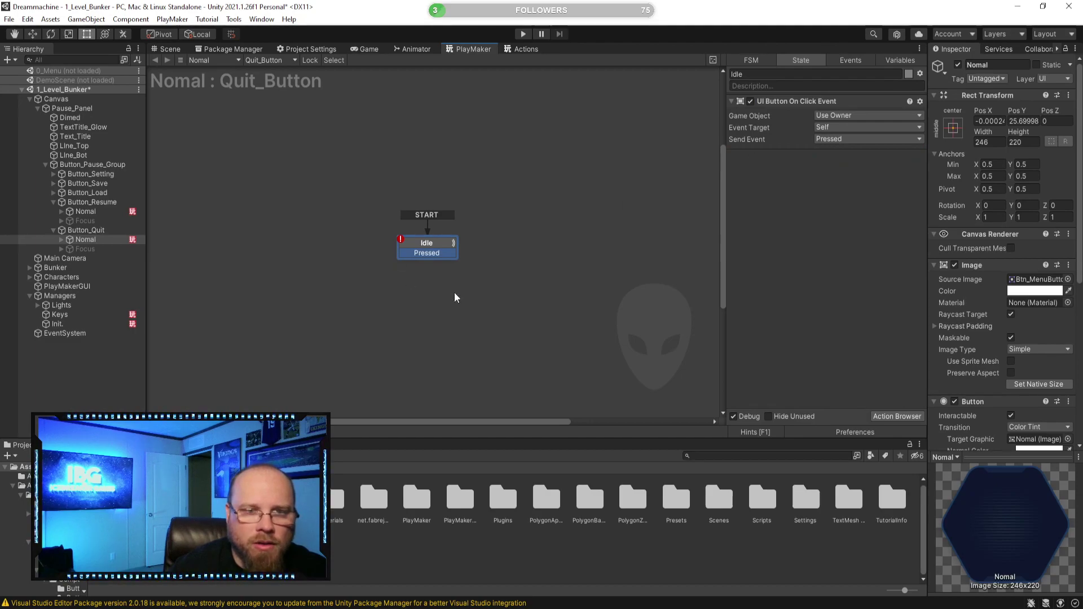
Add a new state below Idle and link Idle's Pressed transition to it
click(471, 278)
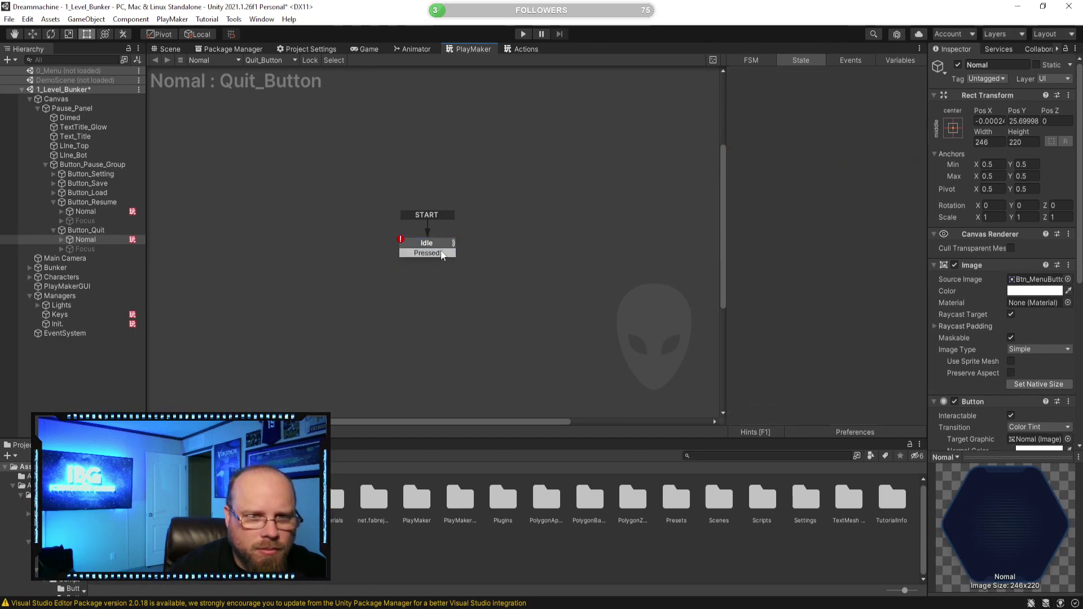
right_click(435, 275)
click(480, 282)
mouse_move(444, 254)
mouse_down()
mouse_move(452, 277)
mouse_move(401, 271)
mouse_move(425, 242)
mouse_up()
click(455, 276)
click(434, 285)
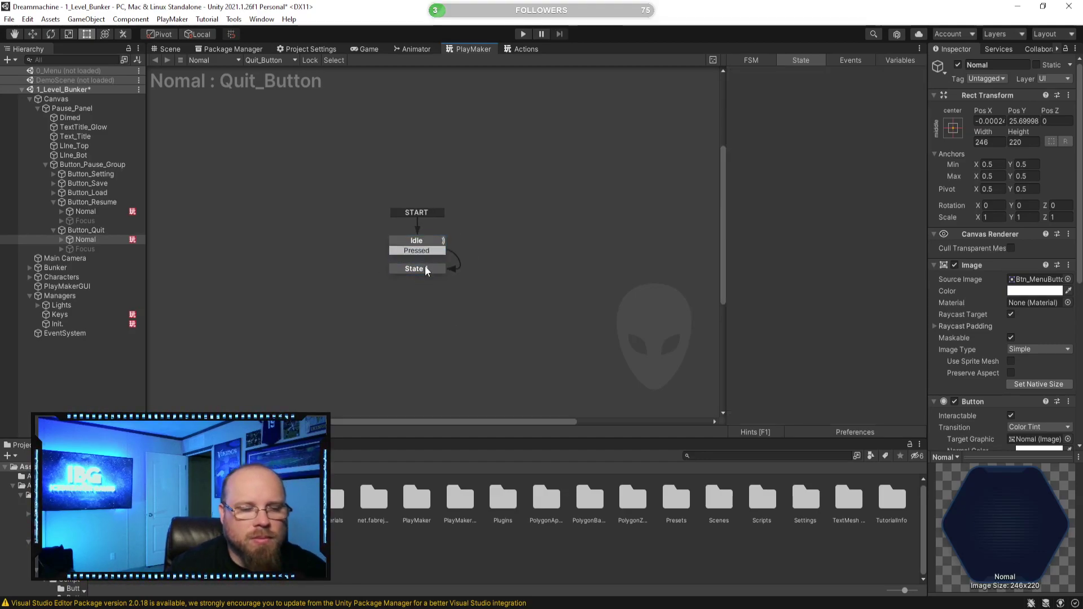
Add the Activate Game Object action to State 1 and set its Game Object to Specify Game Object
click(425, 268)
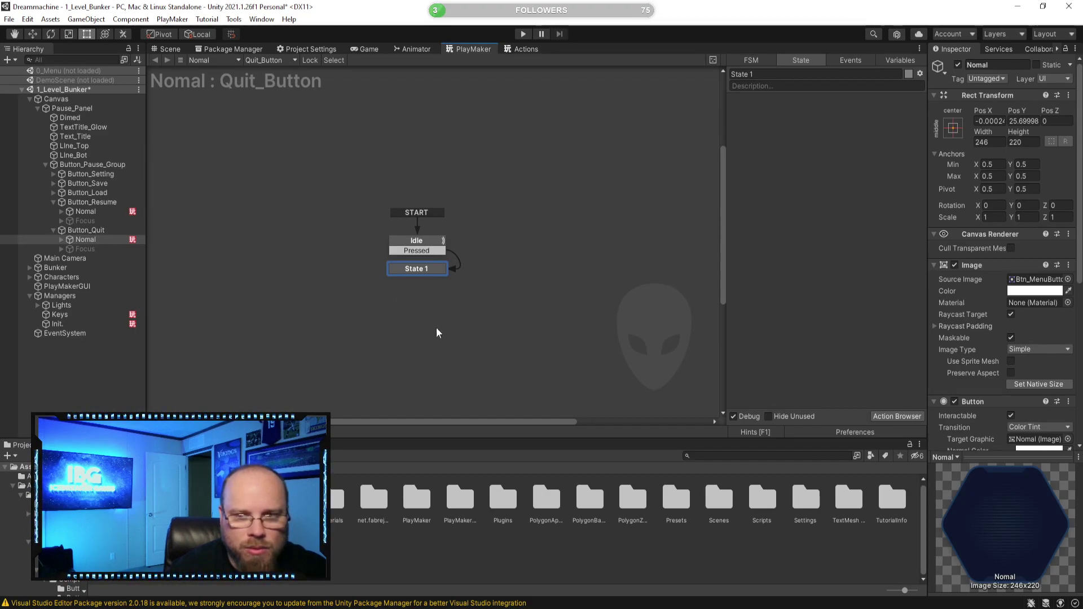
click(373, 300)
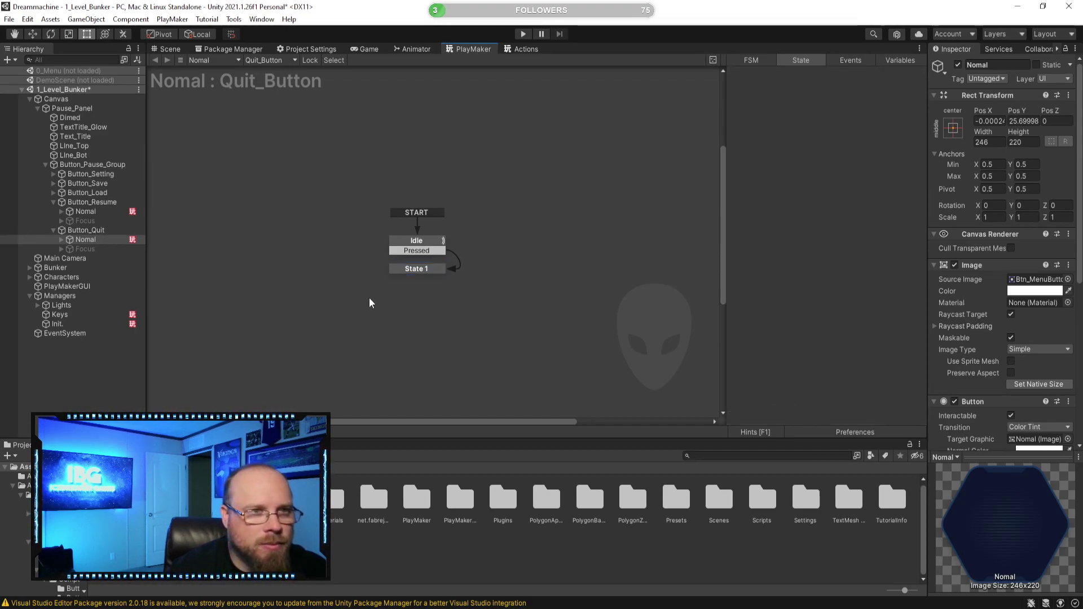
click(400, 270)
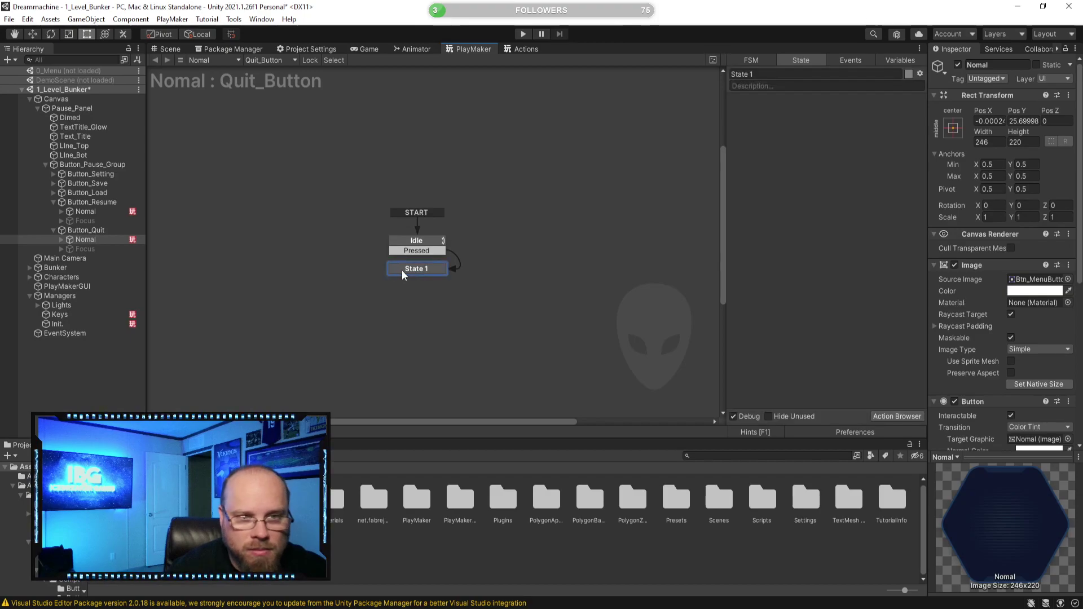
click(896, 416)
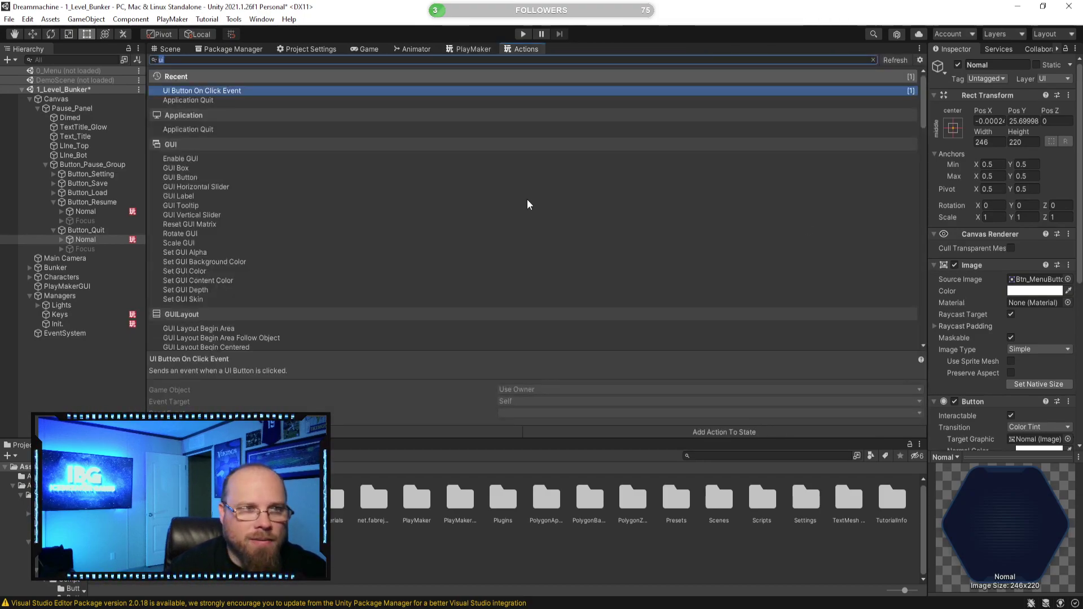
text(ac)
double_click(197, 90)
click(473, 49)
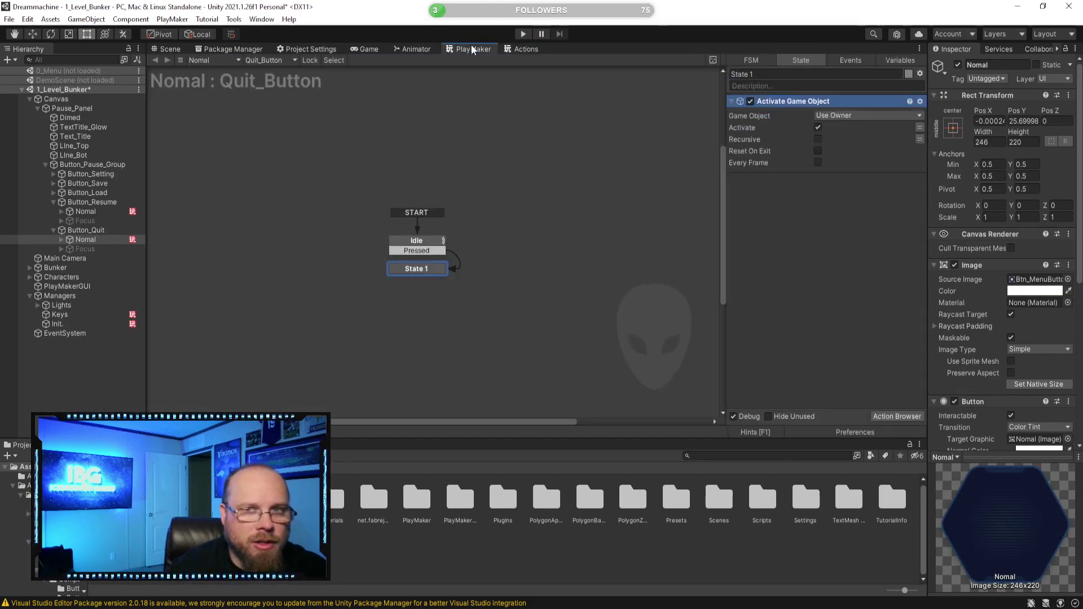
click(865, 116)
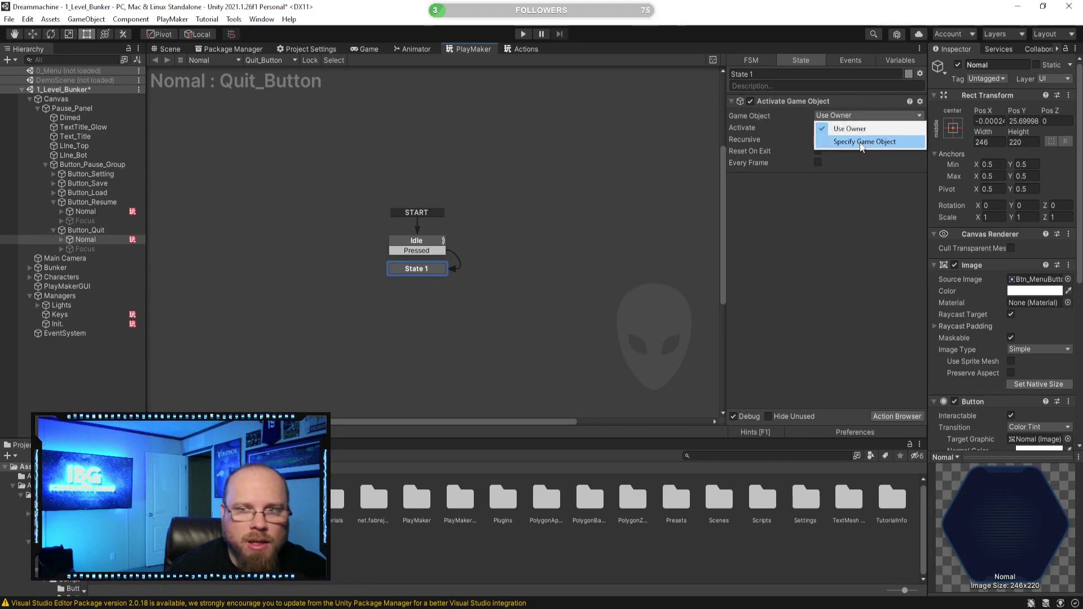
click(834, 140)
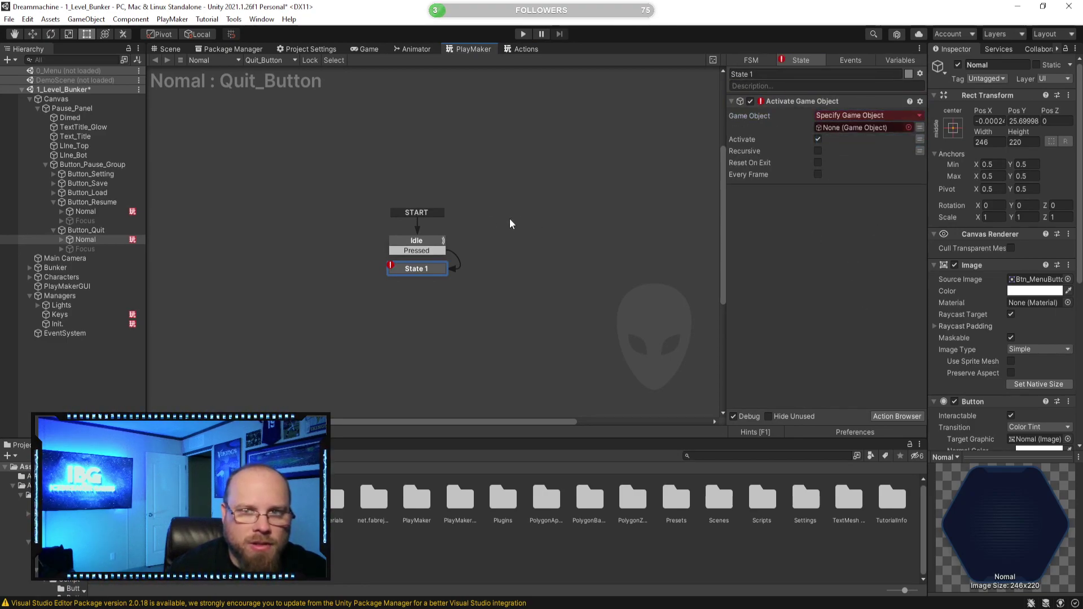
Set the color of State 1 to Blue
click(908, 74)
click(931, 94)
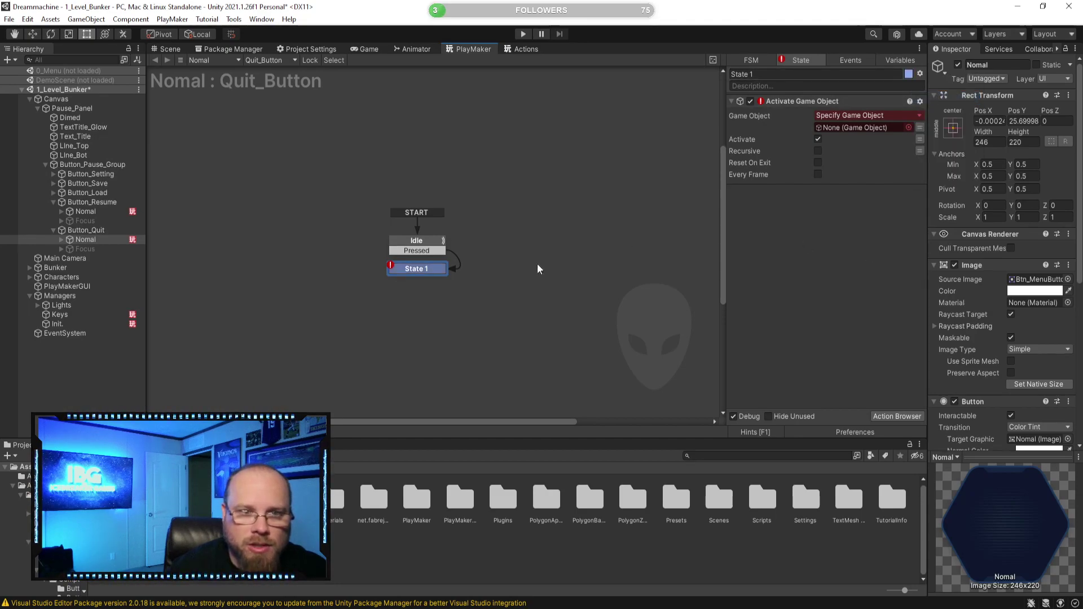
click(907, 75)
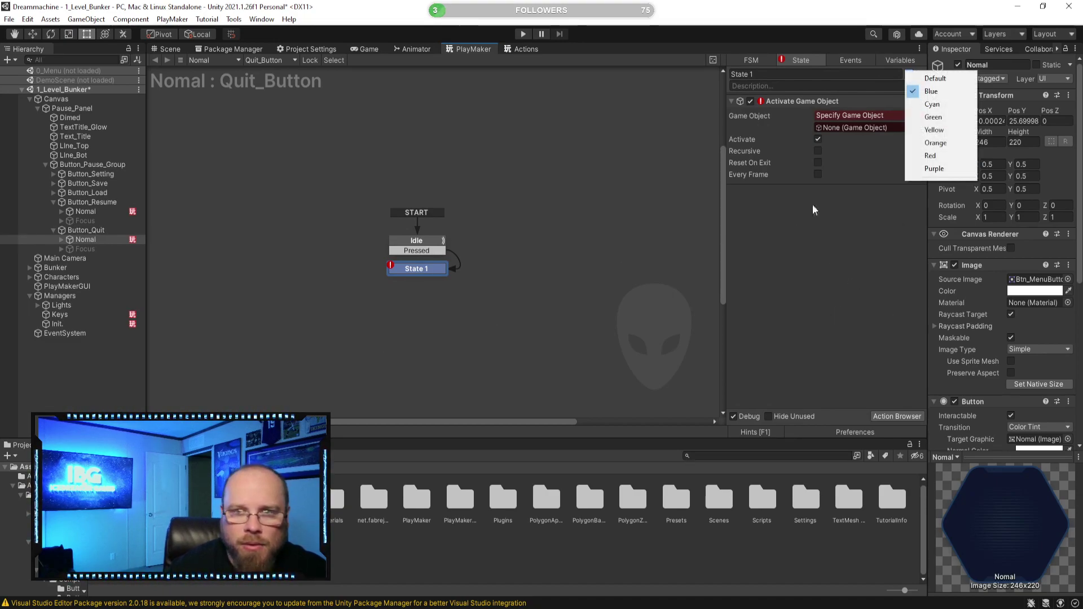
click(931, 90)
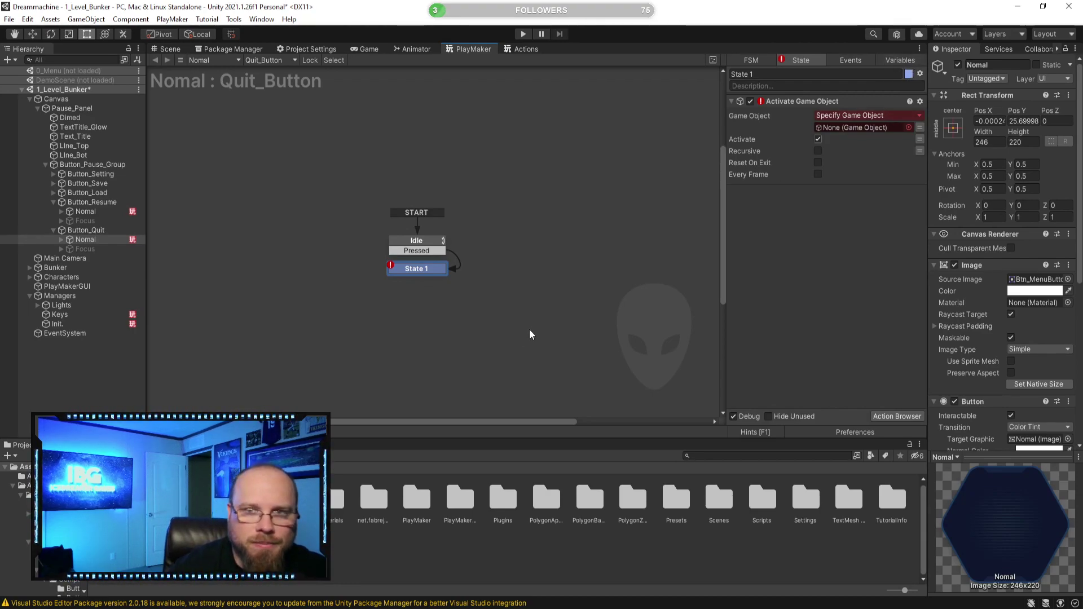
Rename the blue State 1 as Activate Popup
click(778, 75)
text(Actavate)
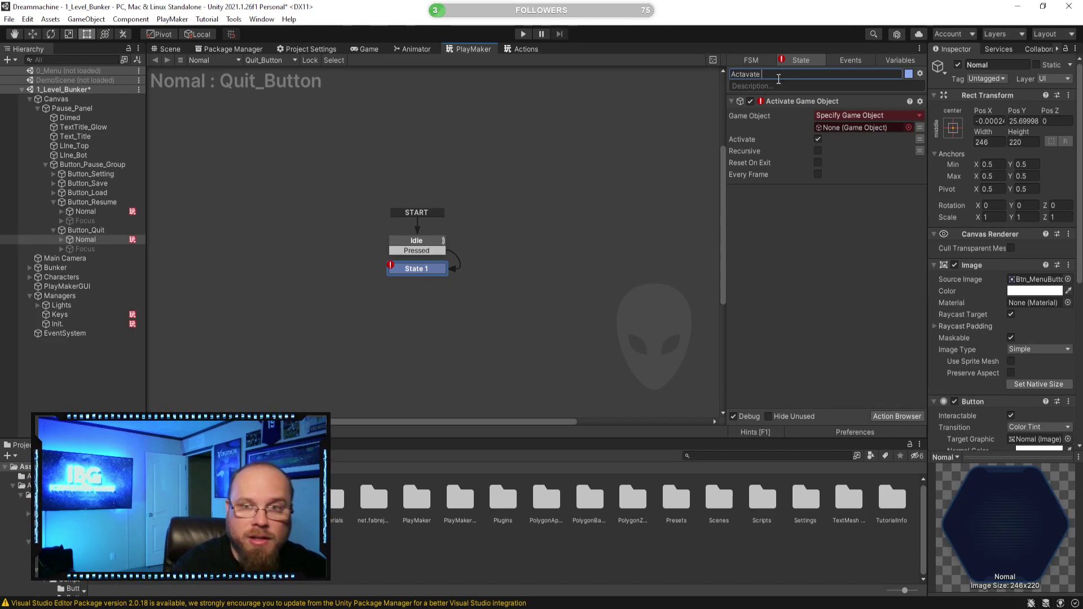
key(BackSpace)
key(BackSpace)
key(BackSpace)
key(BackSpace)
key(BackSpace)
key(BackSpace)
text(ivate Popup)
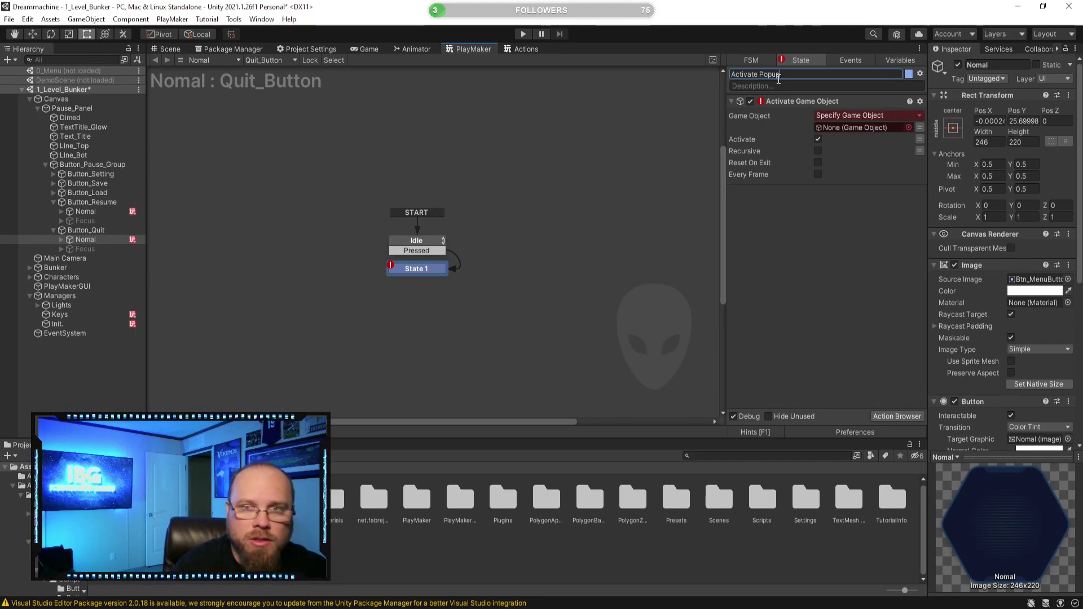
click(872, 176)
click(370, 361)
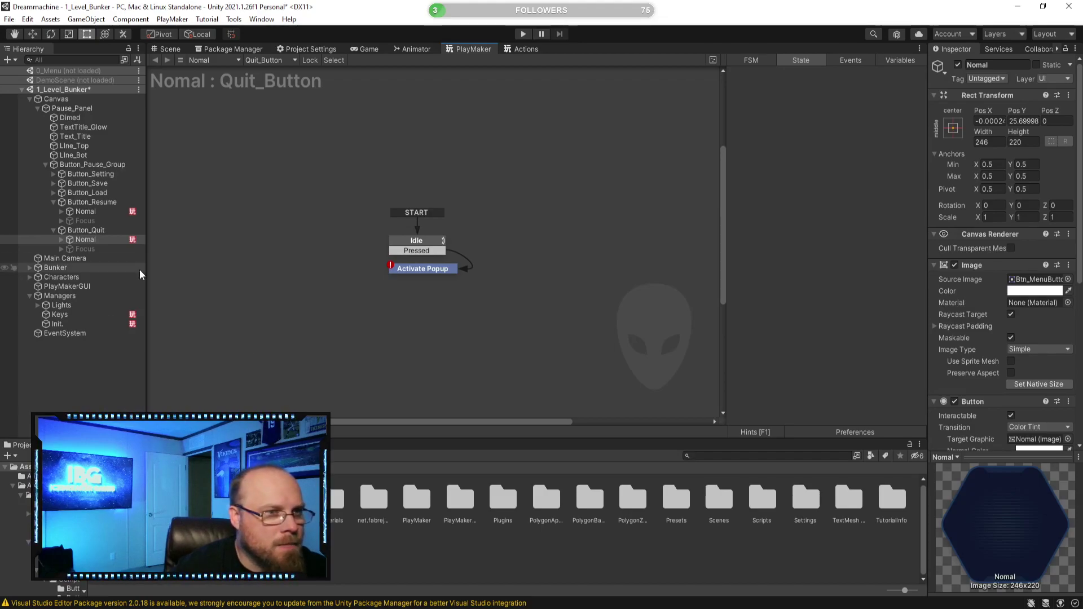
Show the pause menu in the Scene view and open the Preview folder of the GUI PRO Kit - Sci-Fi assets
click(167, 49)
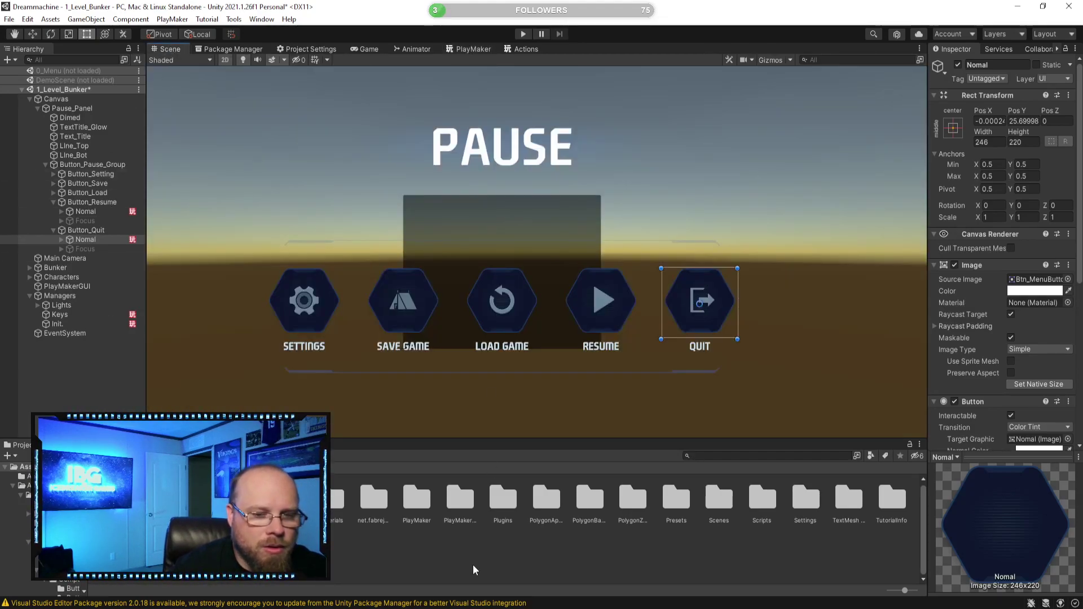
click(355, 306)
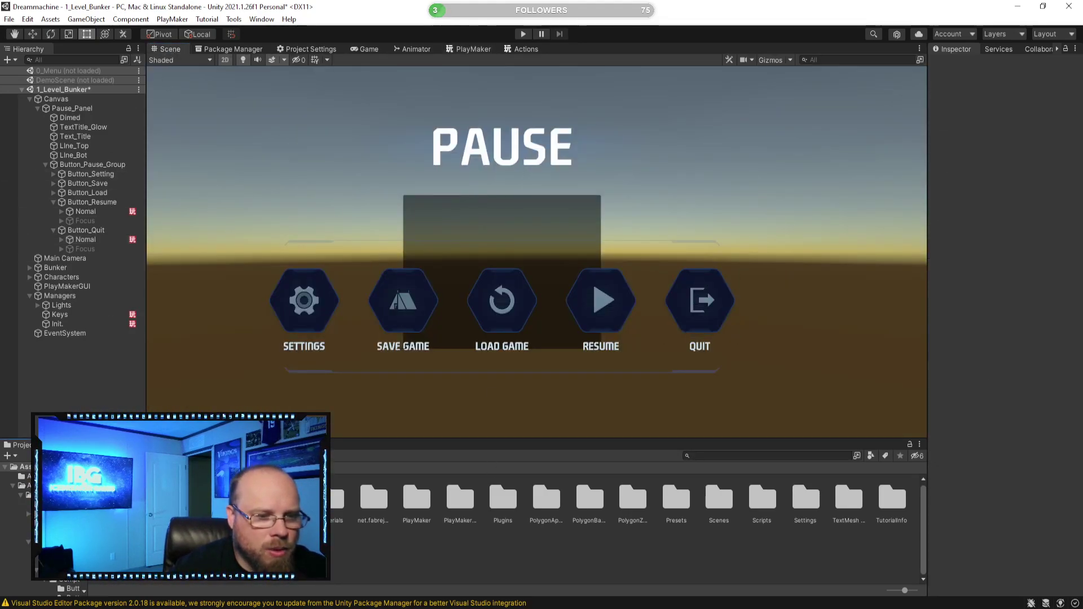
double_click(157, 499)
double_click(115, 499)
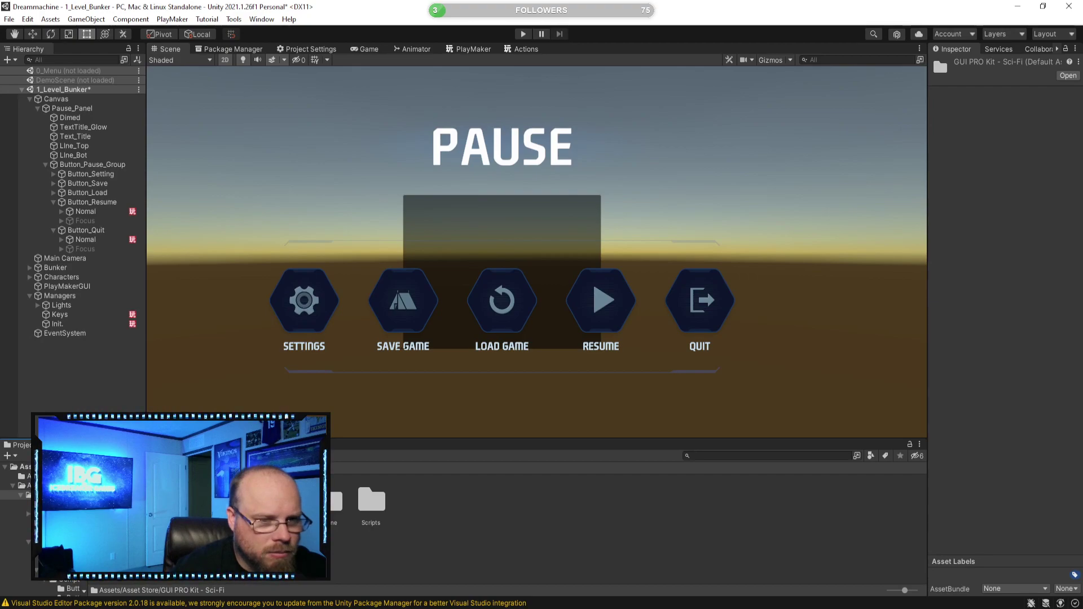
double_click(200, 499)
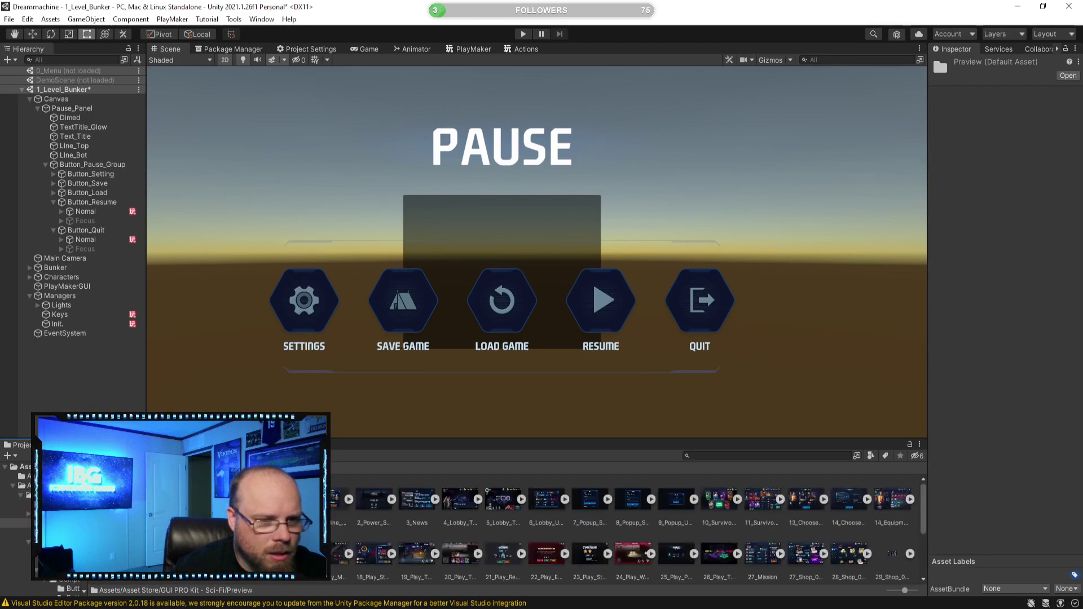
Examine the 7_Popup_SignIn preview image at an enlarged size to judge its popup design
click(547, 505)
click(587, 509)
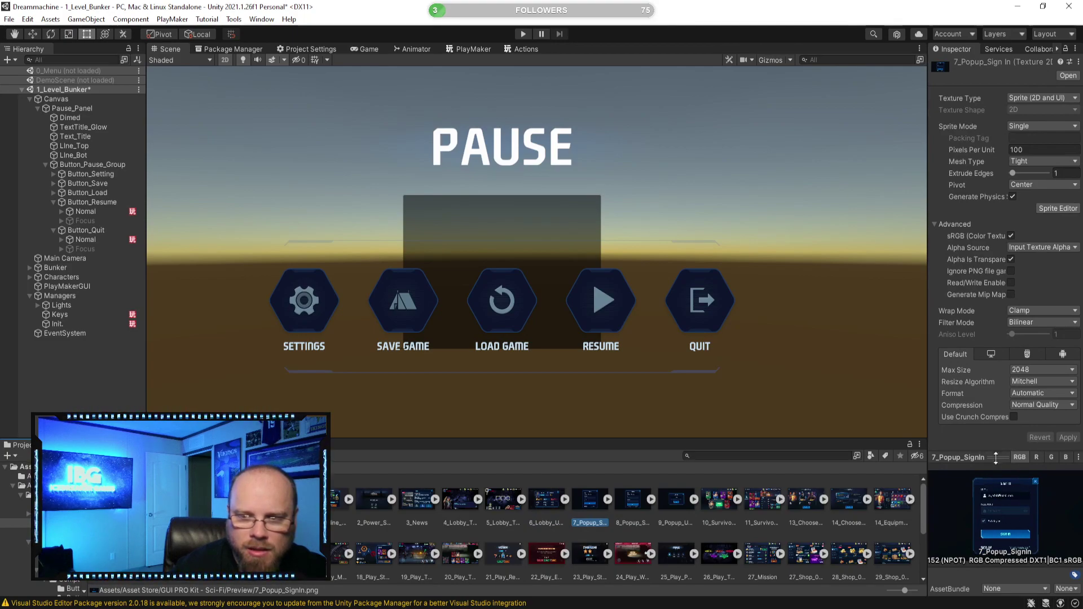
drag(998, 456, 998, 172)
drag(928, 278, 654, 291)
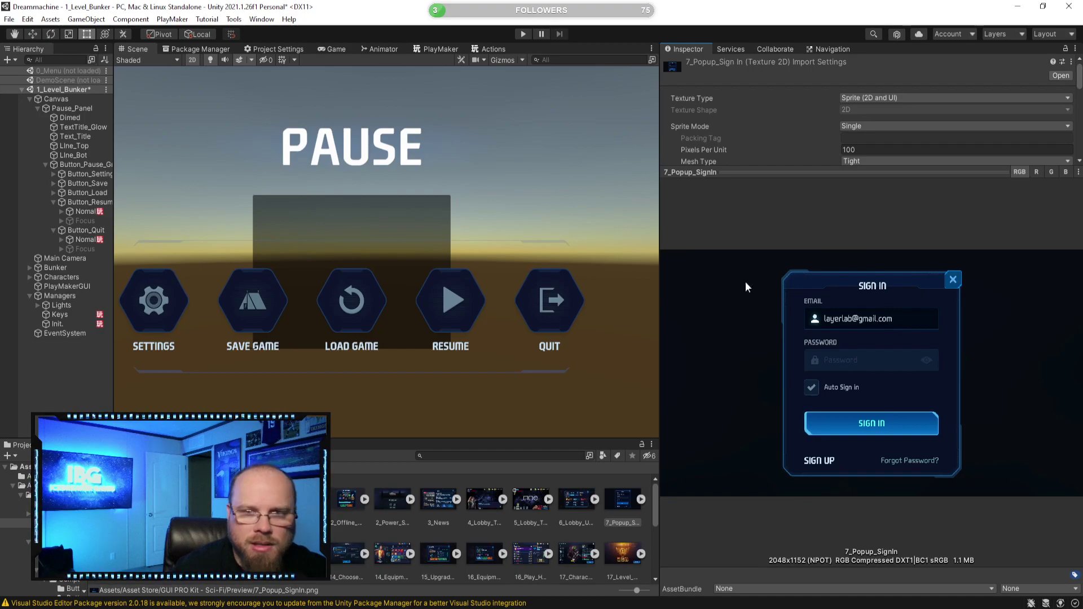
drag(658, 310, 902, 290)
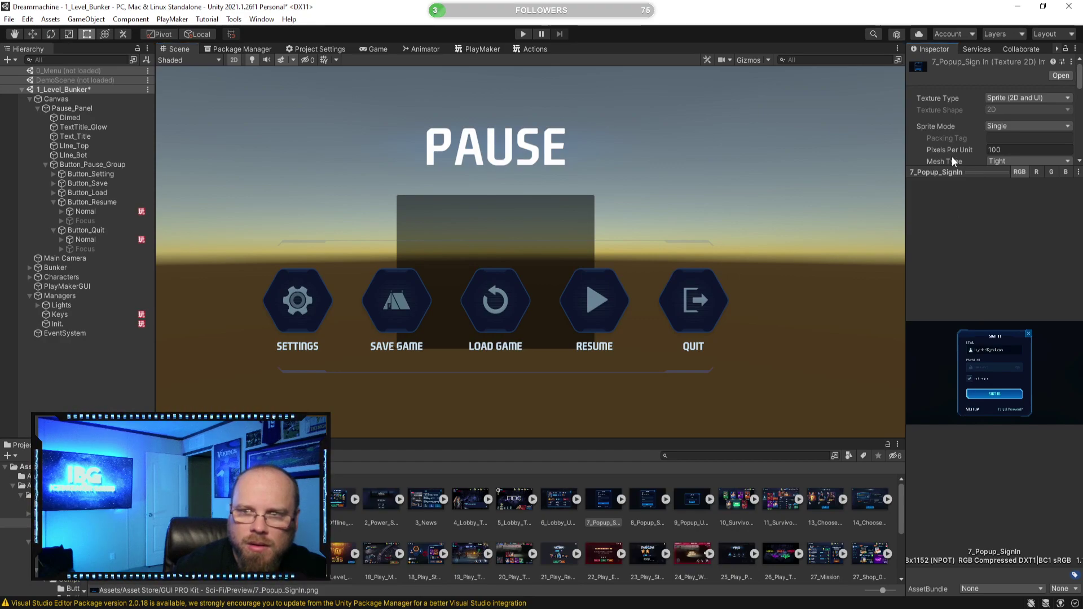
Load the DemoScene and select the Popup_SignIn panel under its Canvas's DemoPanels
drag(957, 169, 963, 423)
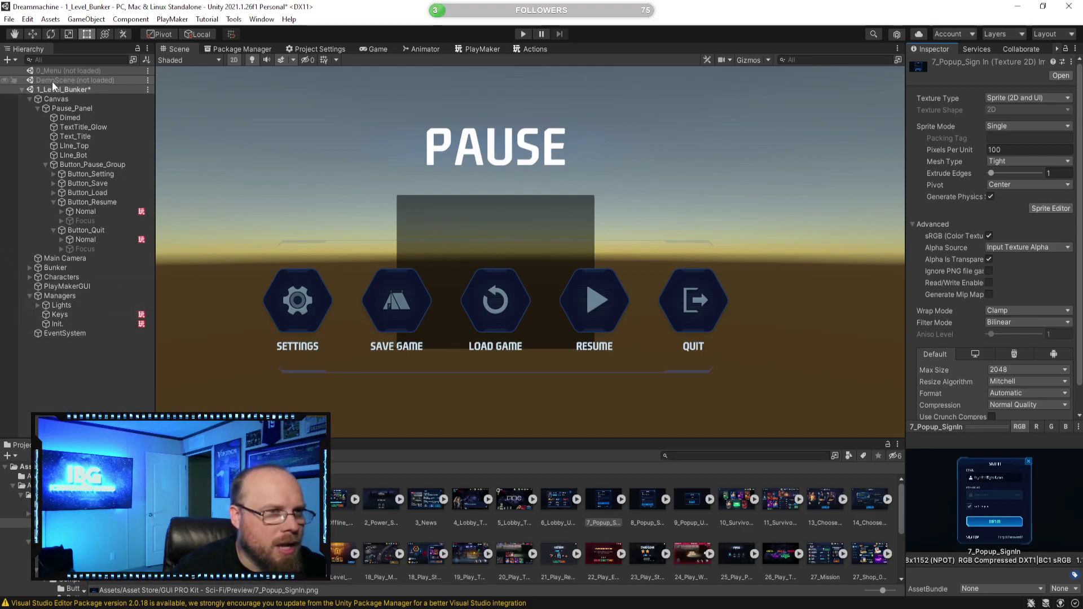
right_click(70, 81)
click(122, 88)
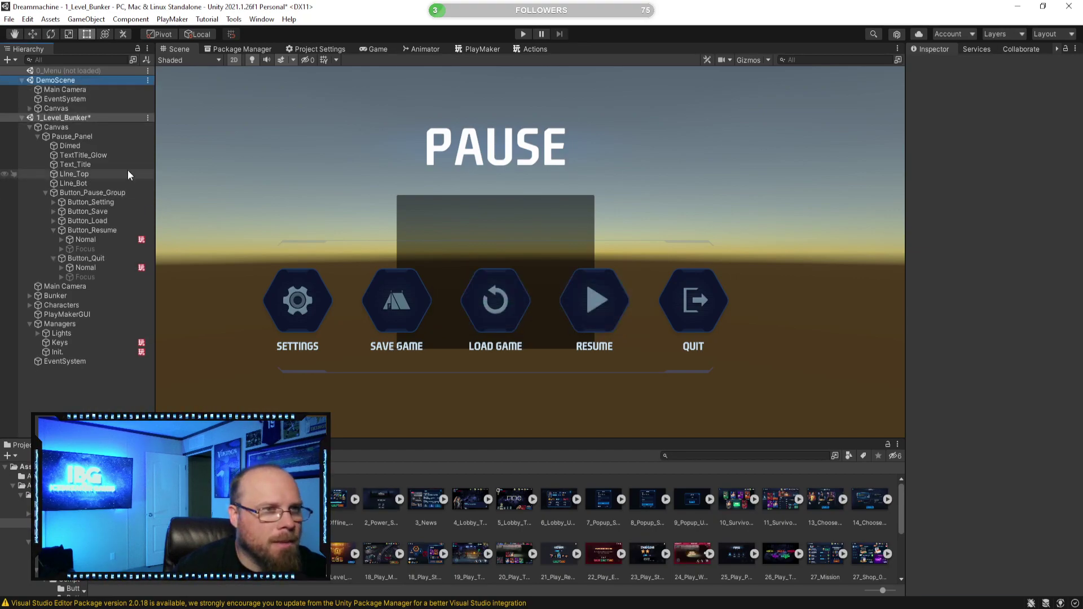
click(29, 108)
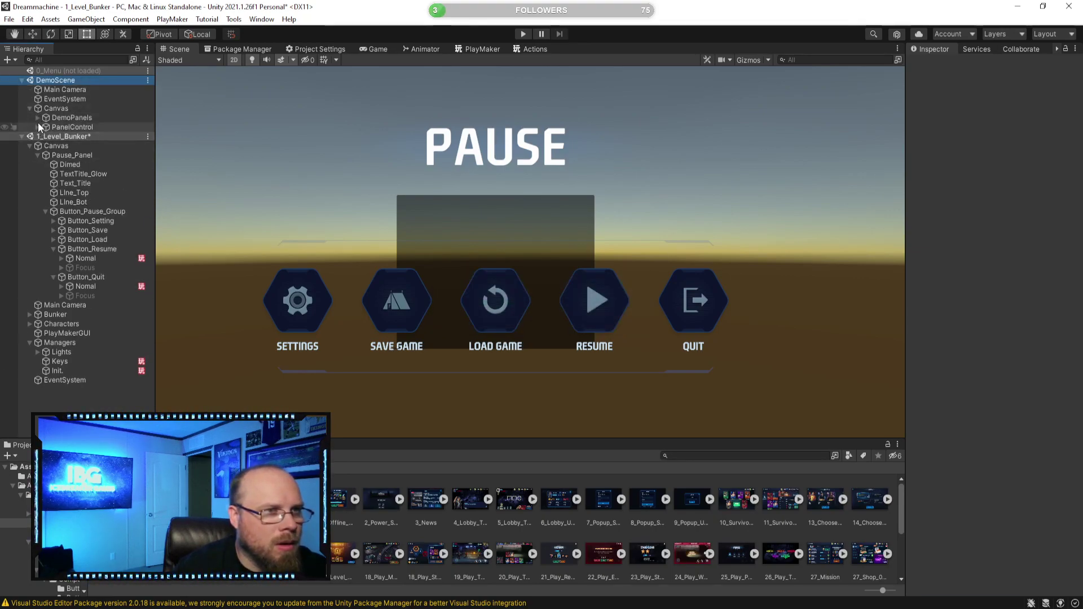
click(37, 118)
scroll(93, 305, down, 3)
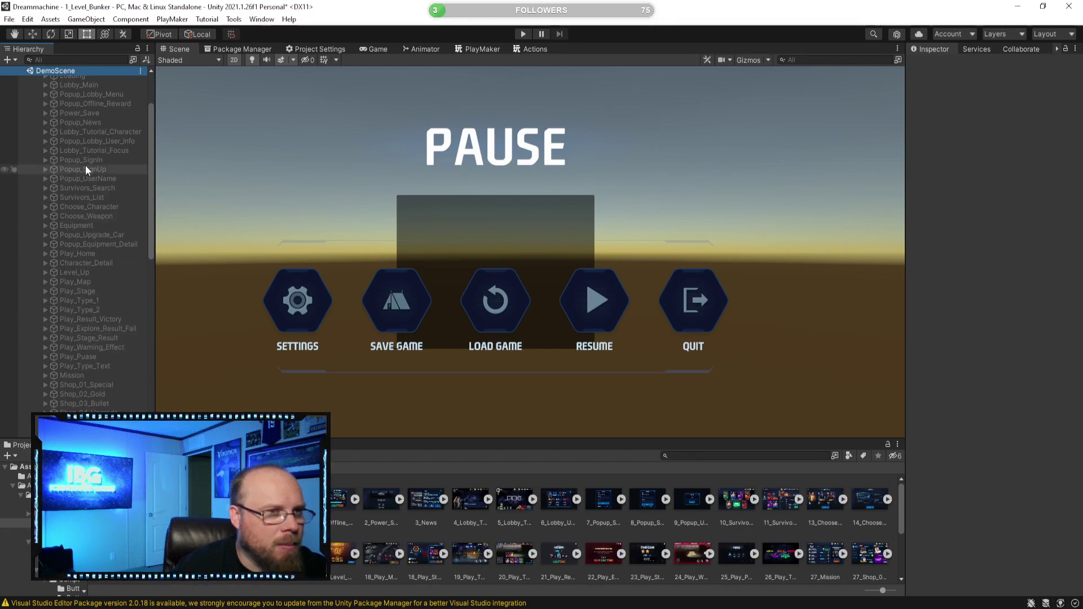
click(110, 161)
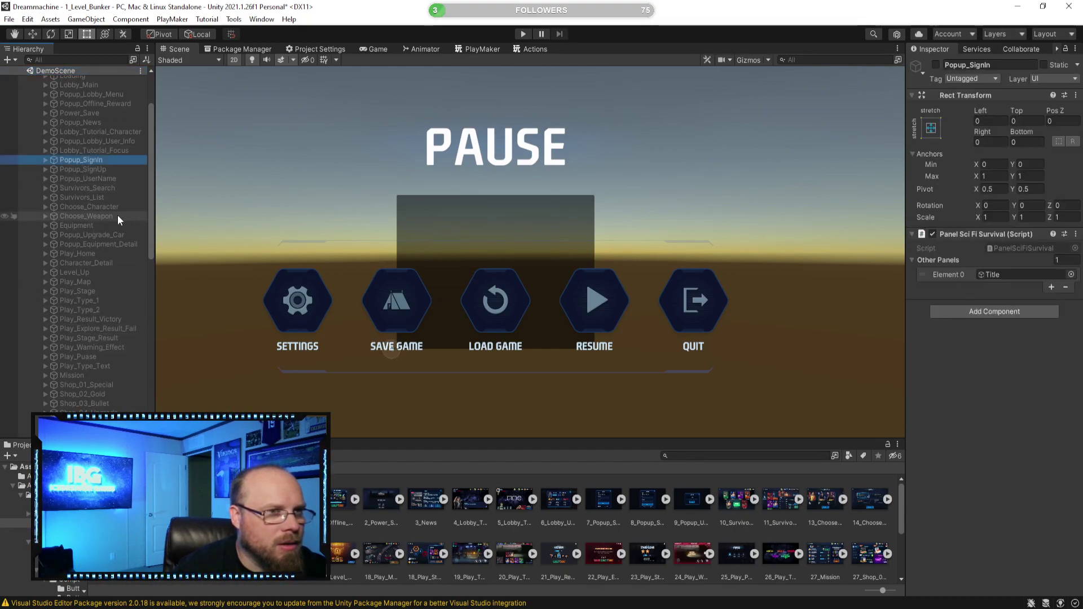
Copy Popup_SignIn from the DemoScene into the Canvas of 1_Level_Bunker, placing it after Pause_Panel
scroll(124, 228, up, 2)
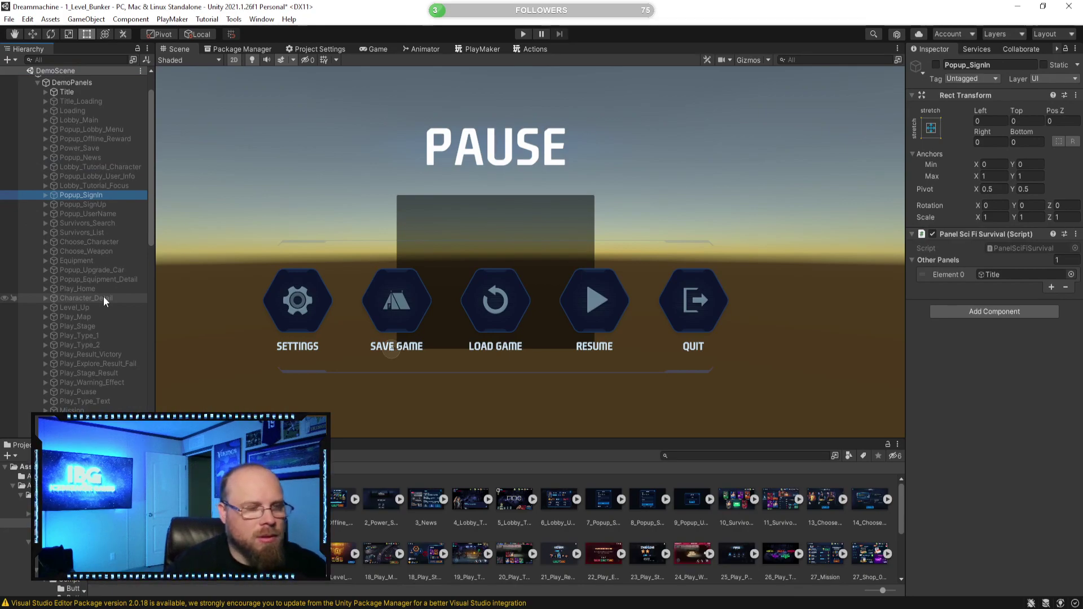
scroll(104, 274, down, 10)
scroll(103, 274, down, 4)
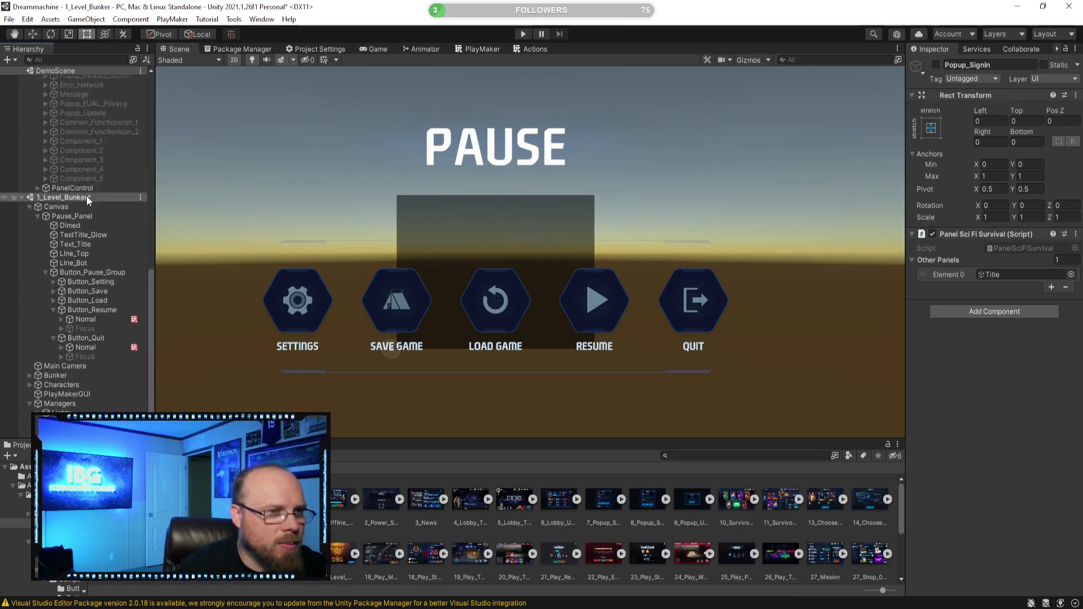
drag(81, 200, 80, 199)
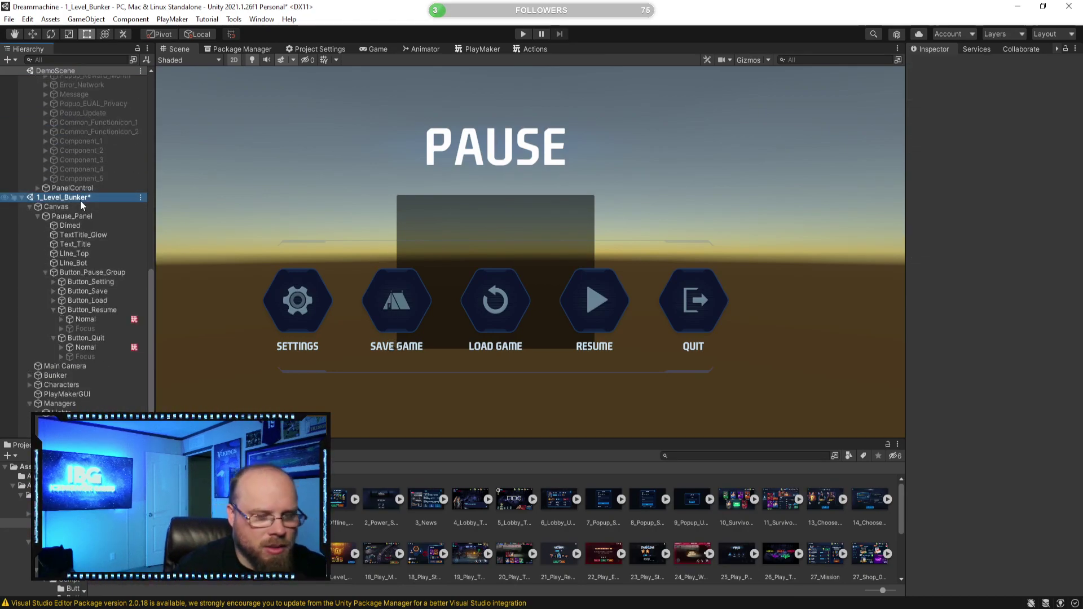
drag(68, 406, 59, 190)
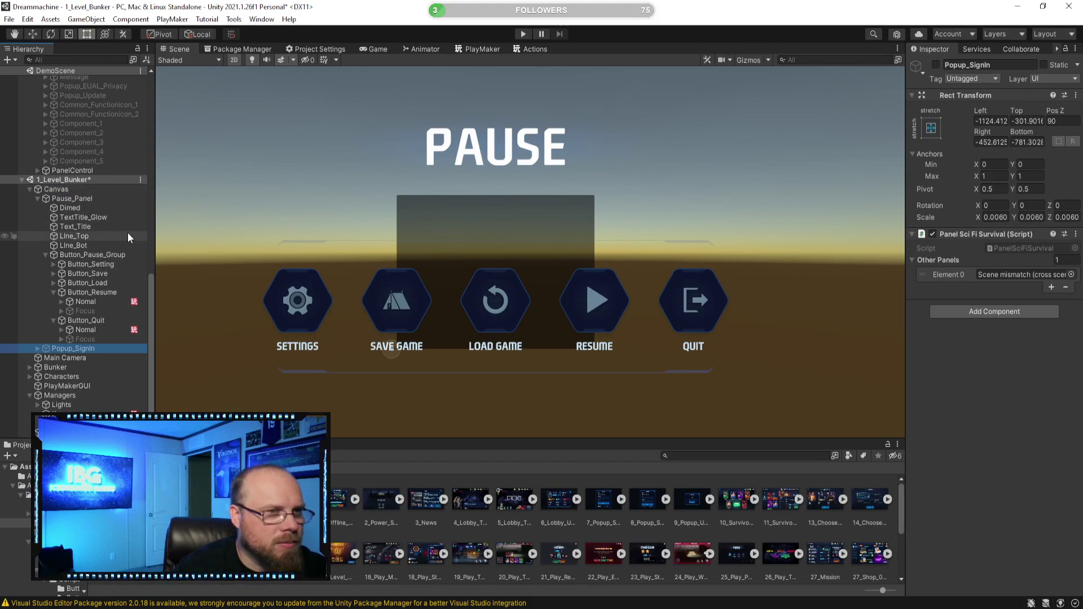
Unload the DemoScene from the hierarchy
scroll(129, 235, up, 10)
right_click(58, 81)
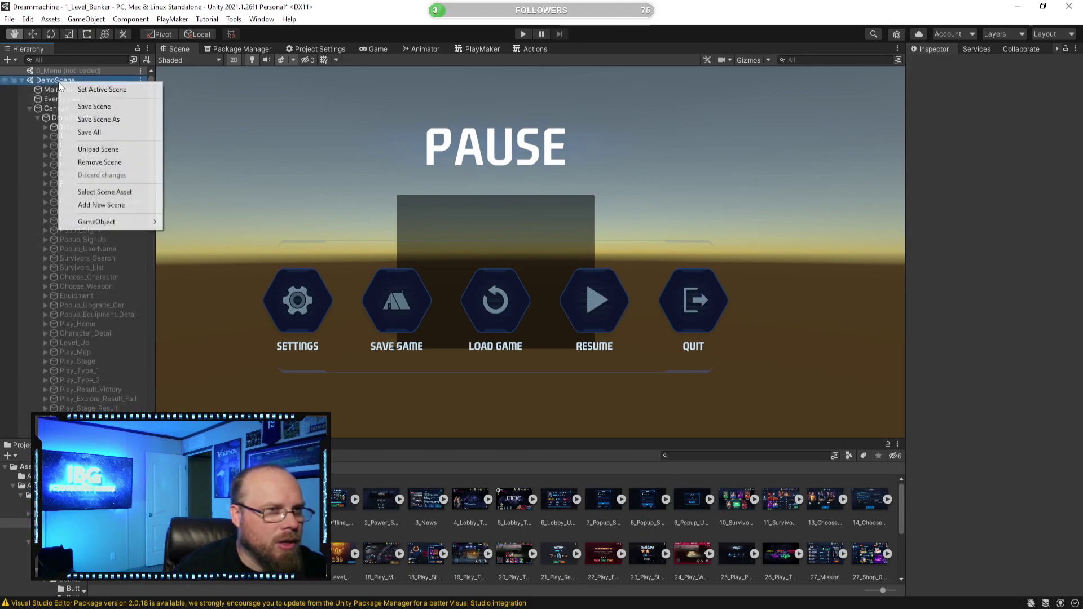
click(104, 149)
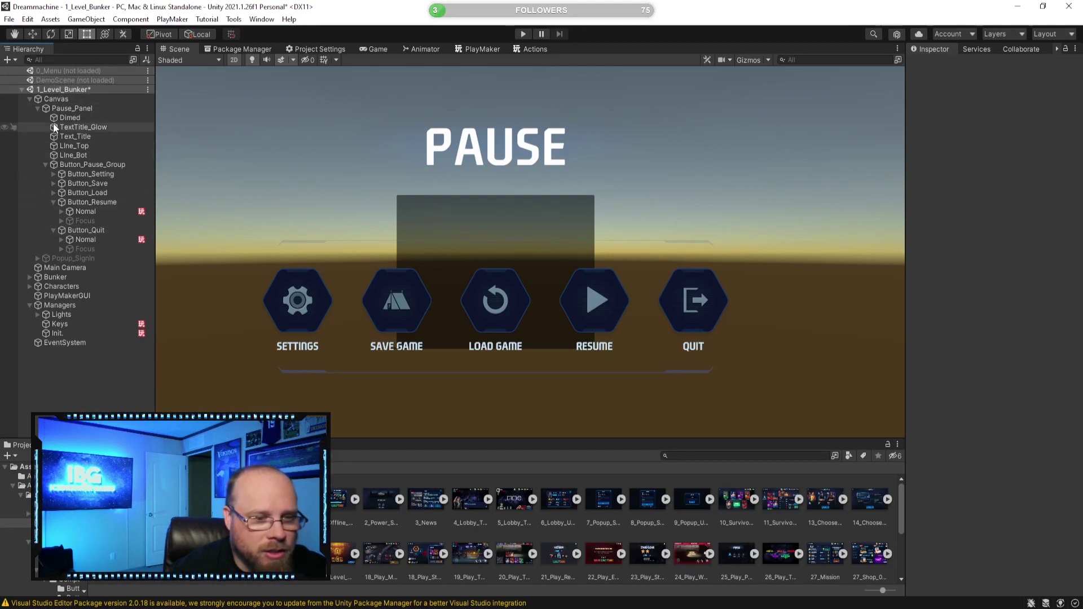
Set the scale of the copied Popup_SignIn to 1 on X, Y and Z
click(85, 258)
click(994, 217)
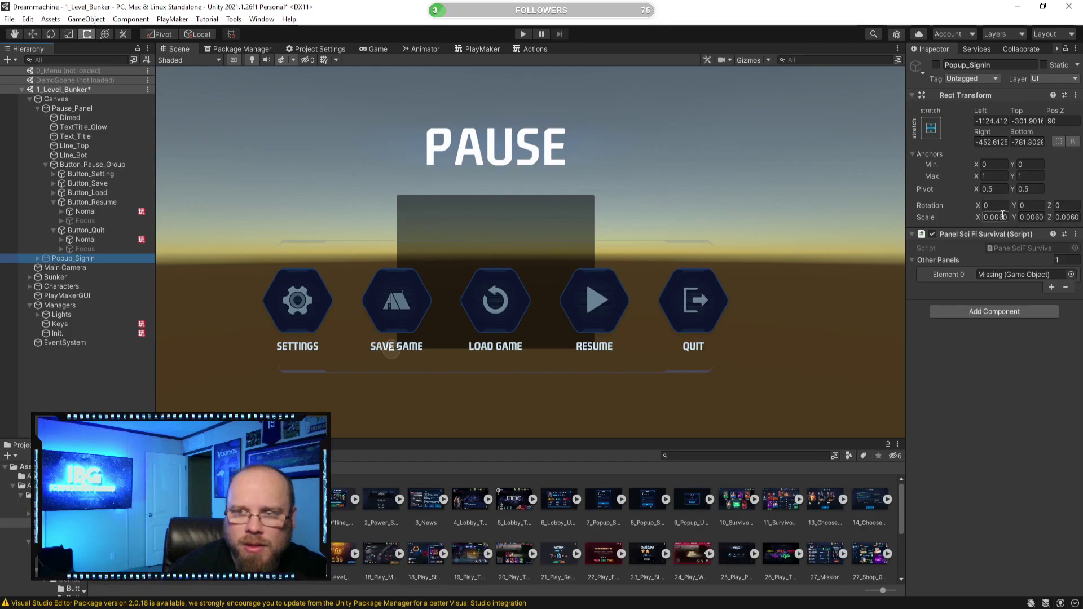
text(1)
key(Tab)
text(1)
key(Tab)
text(1)
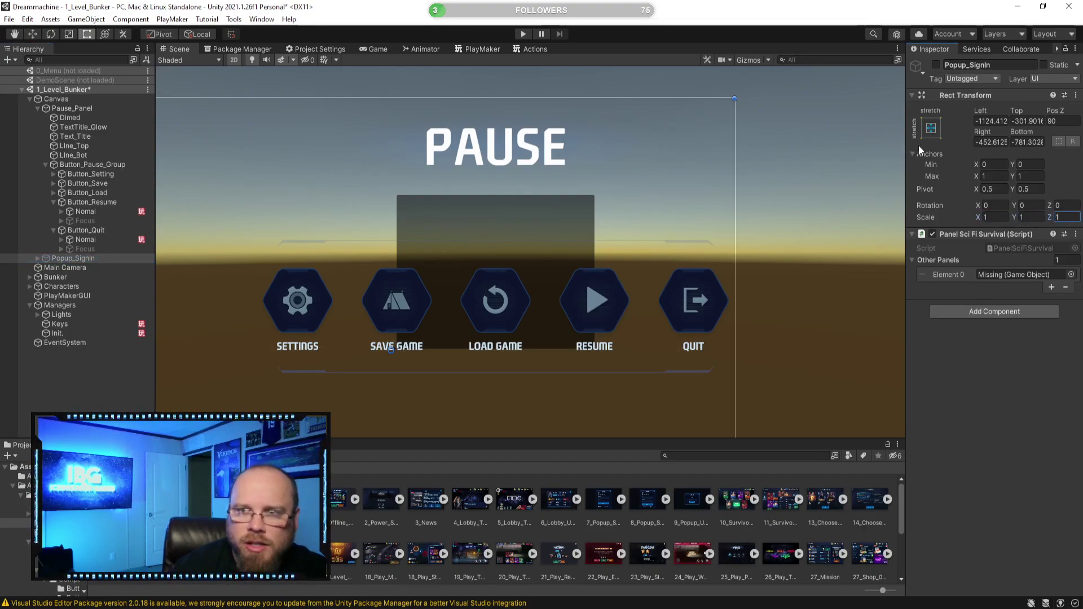
Apply the full stretch anchor preset to Popup_SignIn, including pivot and position, so it fills the Canvas
scroll(722, 205, down, 2)
scroll(710, 235, down, 2)
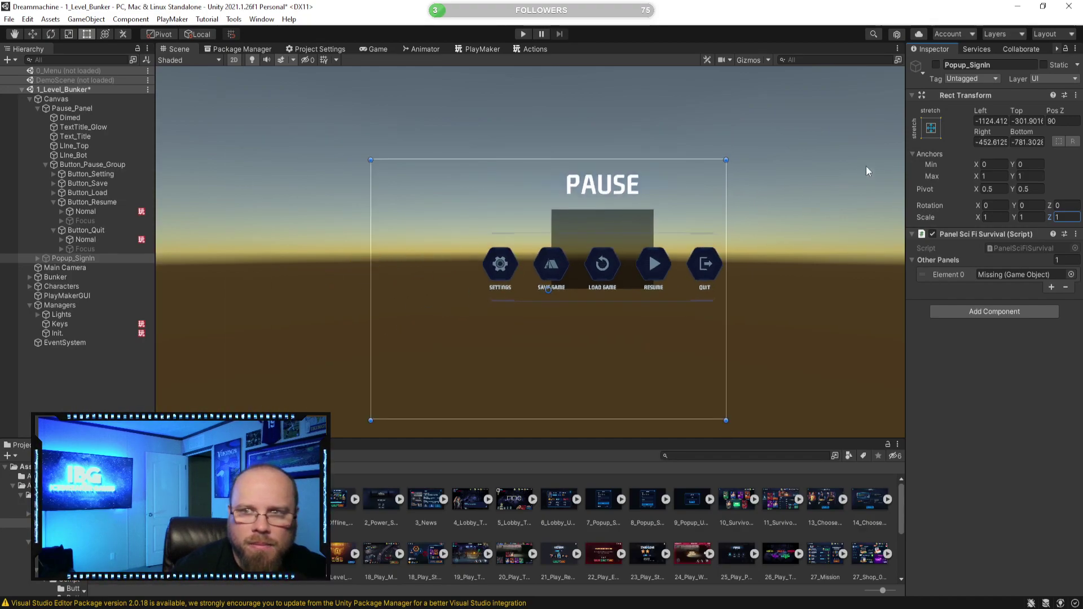
click(929, 129)
alt+shift+click(1053, 305)
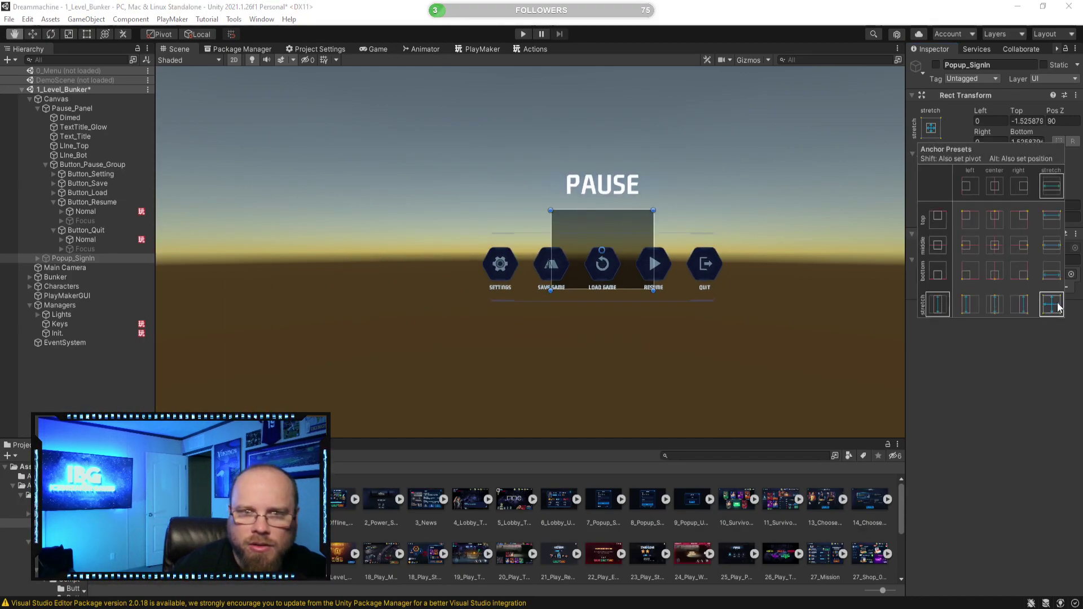
scroll(702, 273, up, 3)
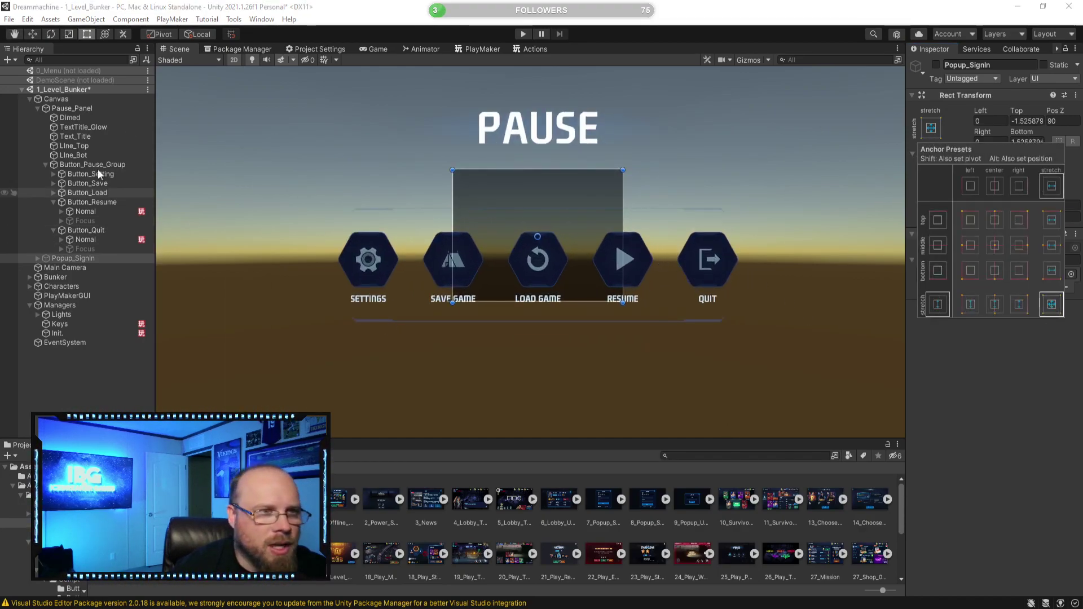
click(389, 49)
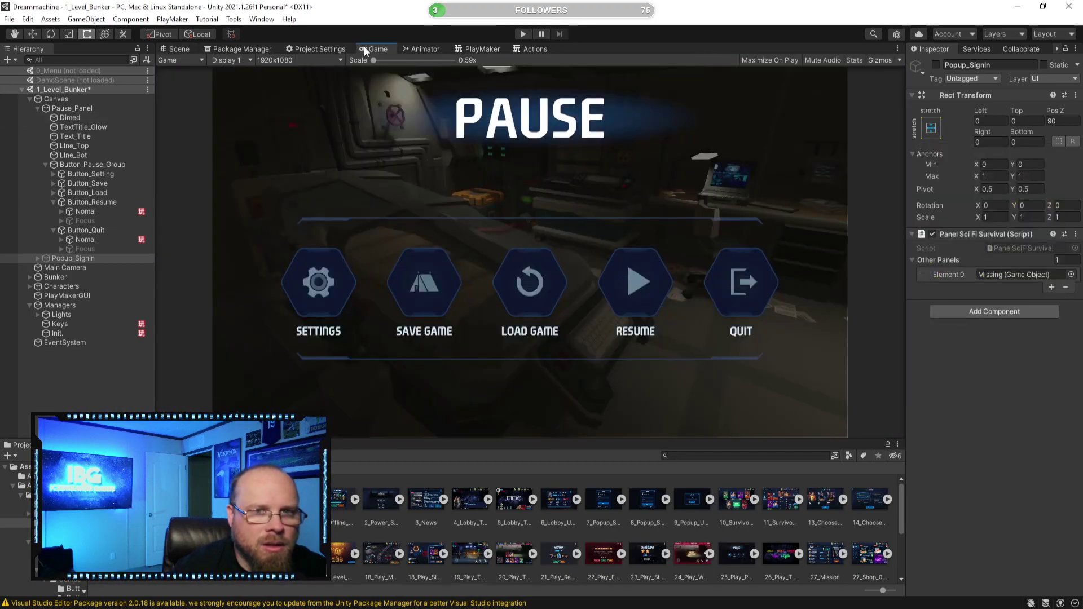
click(180, 49)
key(f)
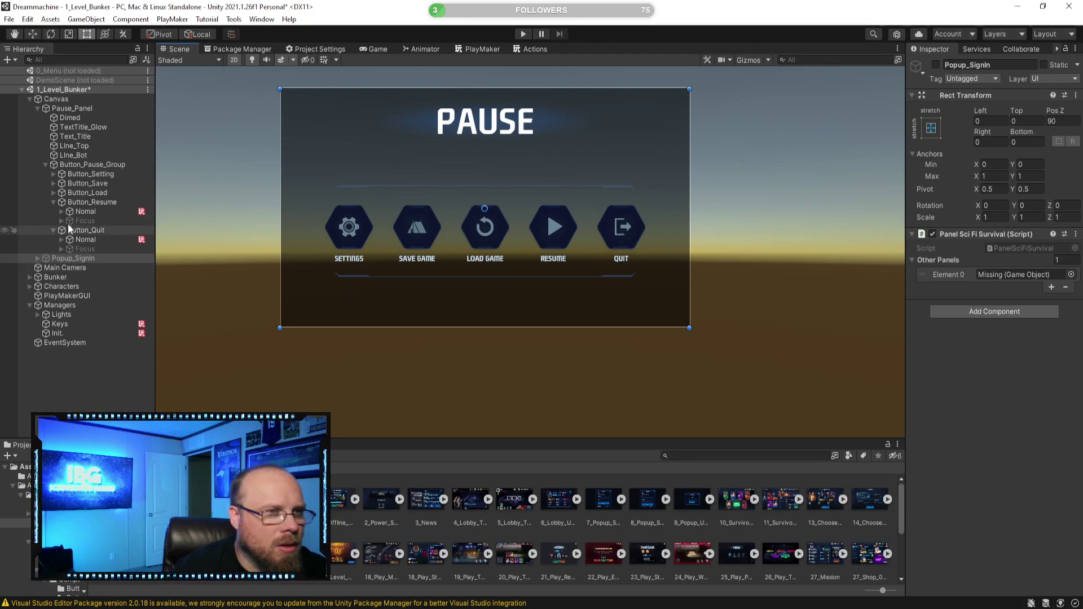
Activate the Popup_SignIn object so it shows over the pause menu
click(37, 107)
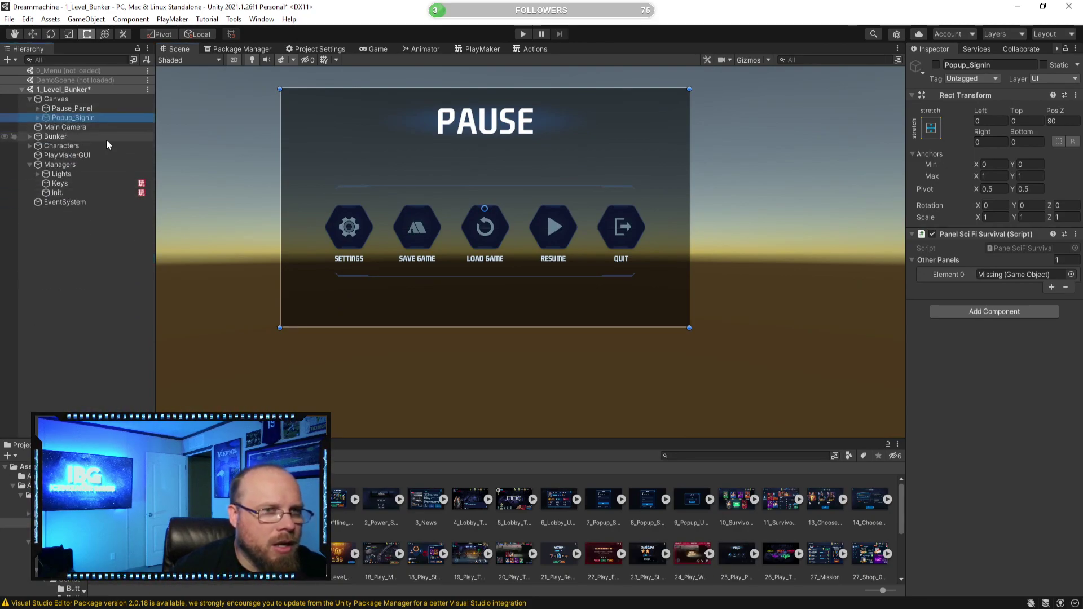
click(32, 107)
click(38, 108)
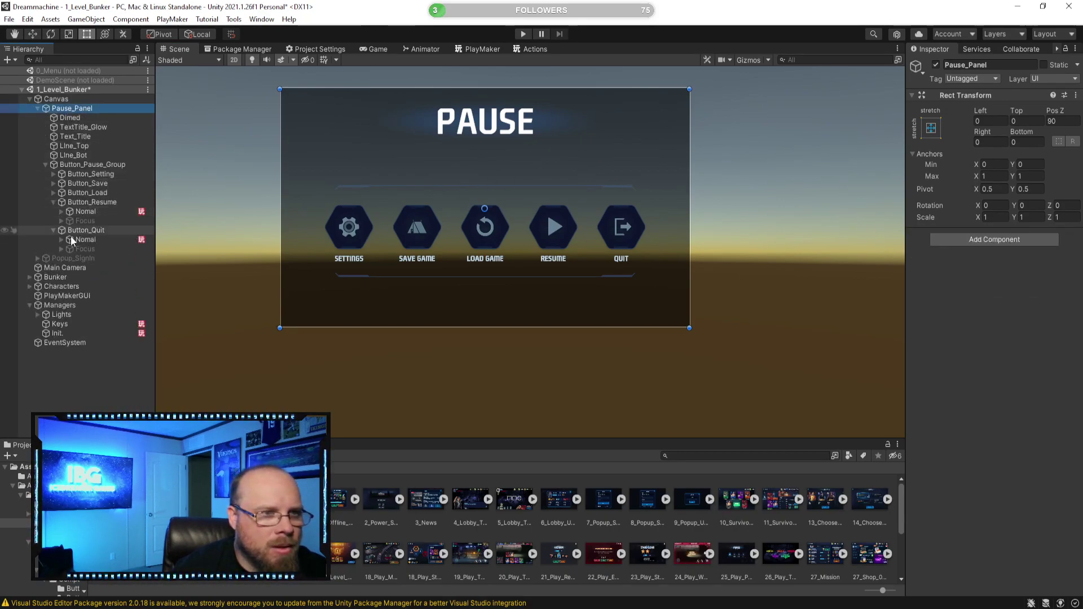
click(79, 257)
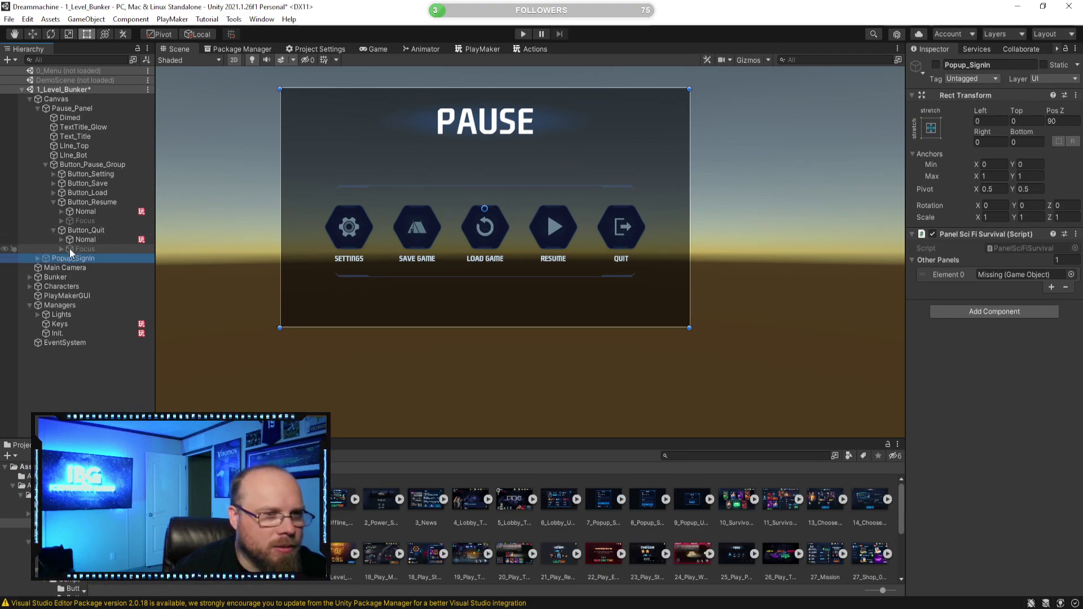
click(935, 65)
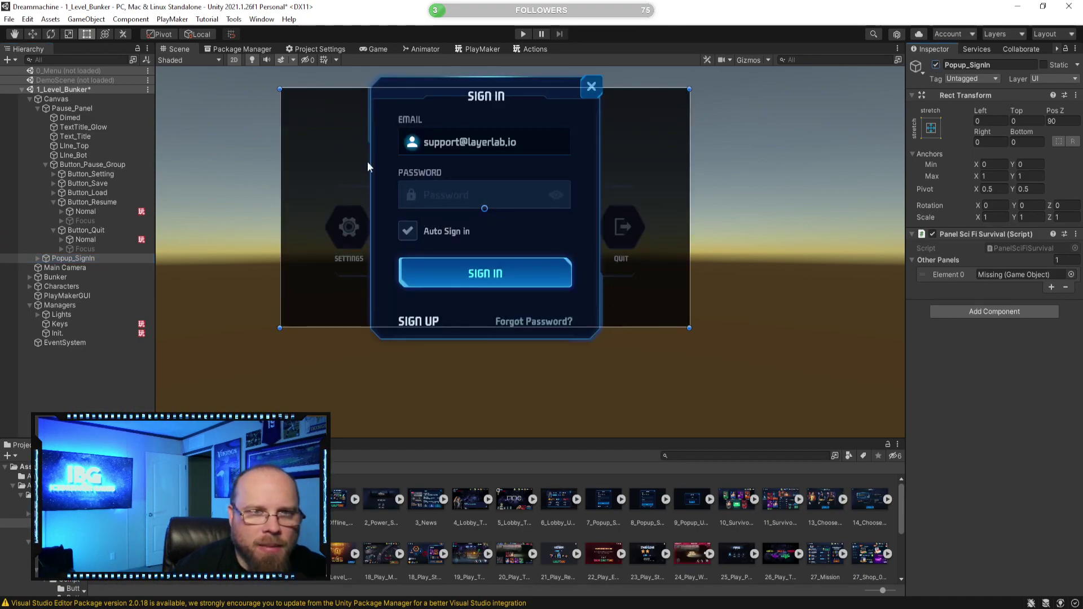
key(f)
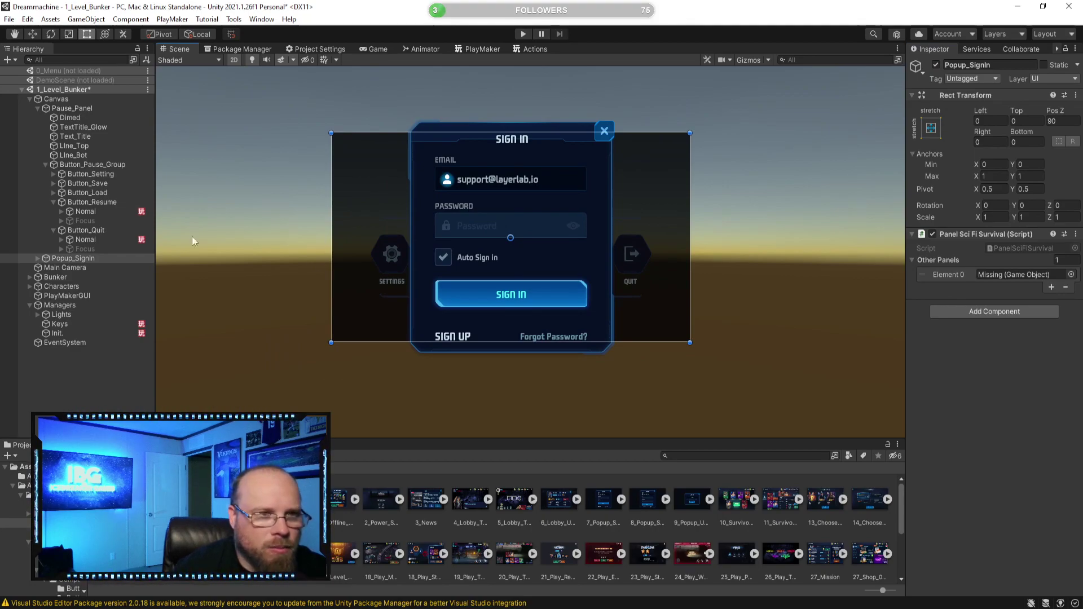
Check the Canvas settings and how the sign-in popup fits the screen in the Game view
click(66, 99)
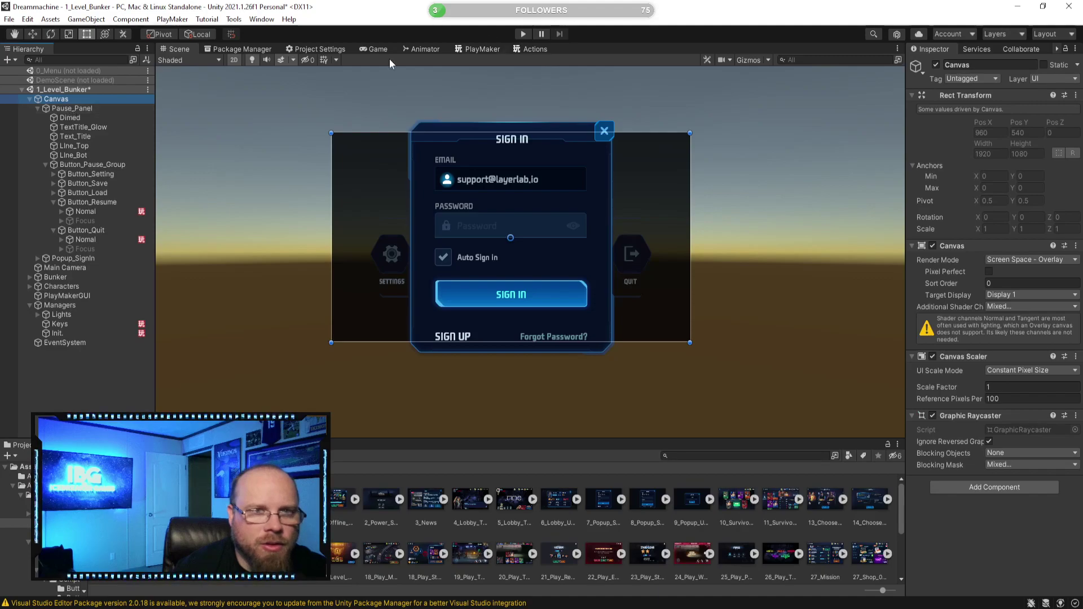
click(377, 49)
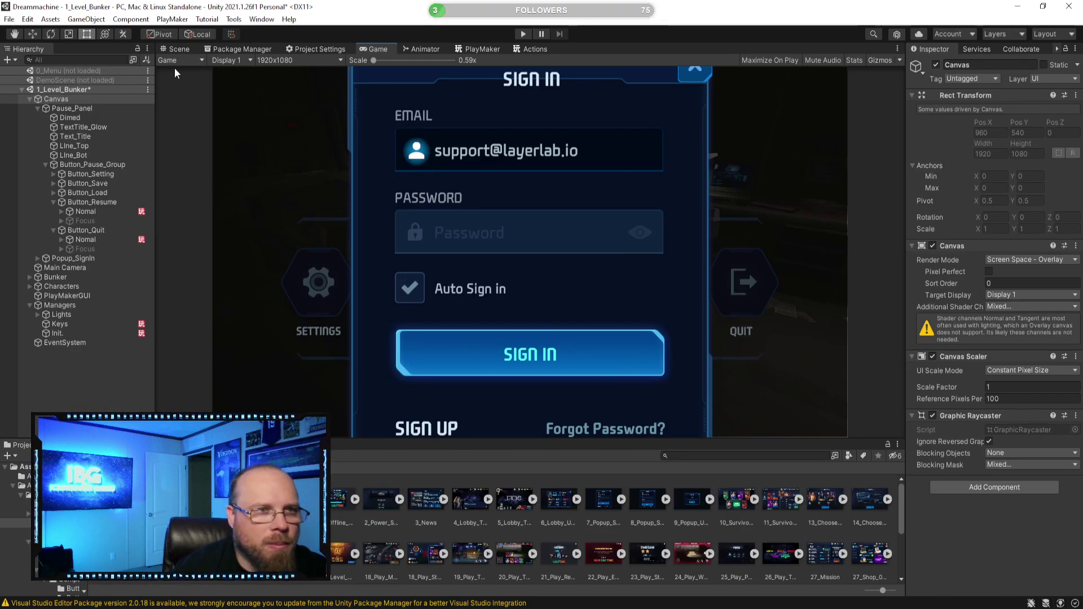
click(179, 49)
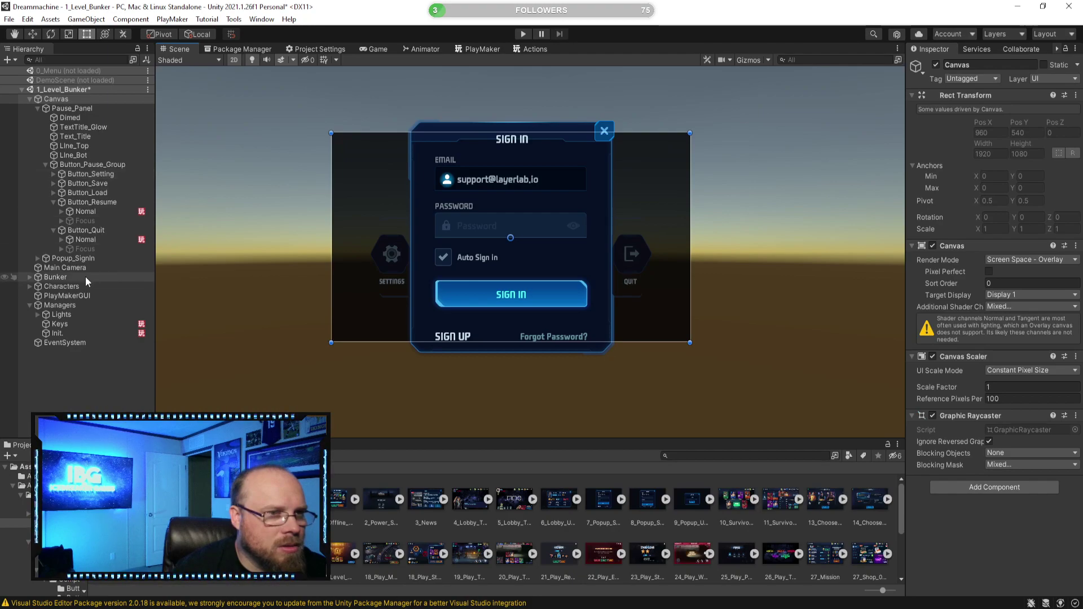
Remove the Panel Sci Fi Survival script component from Popup_SignIn
click(74, 258)
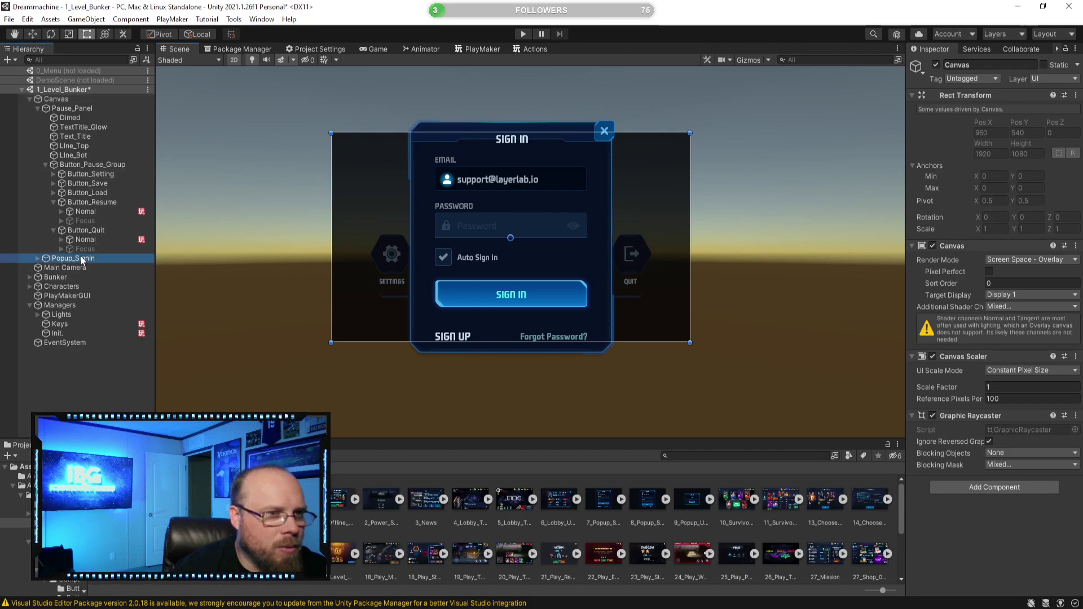
click(82, 36)
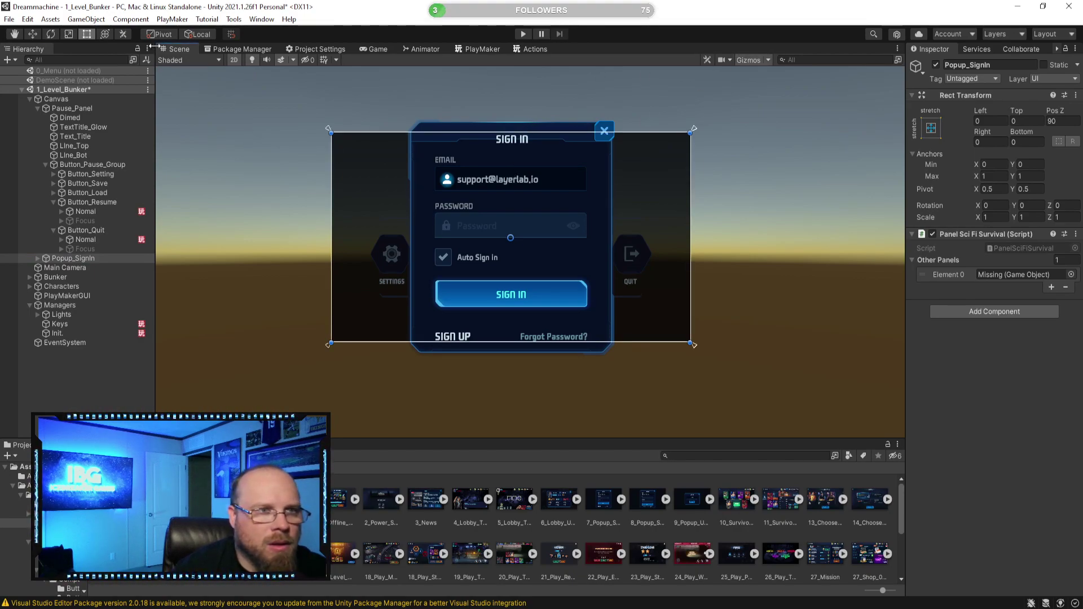
double_click(45, 258)
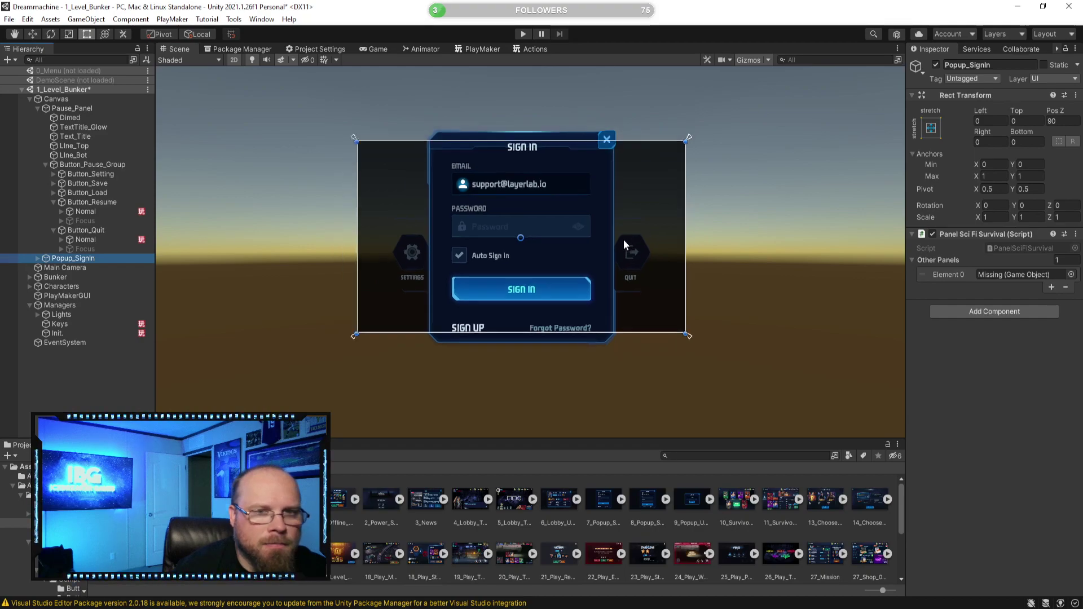
click(88, 256)
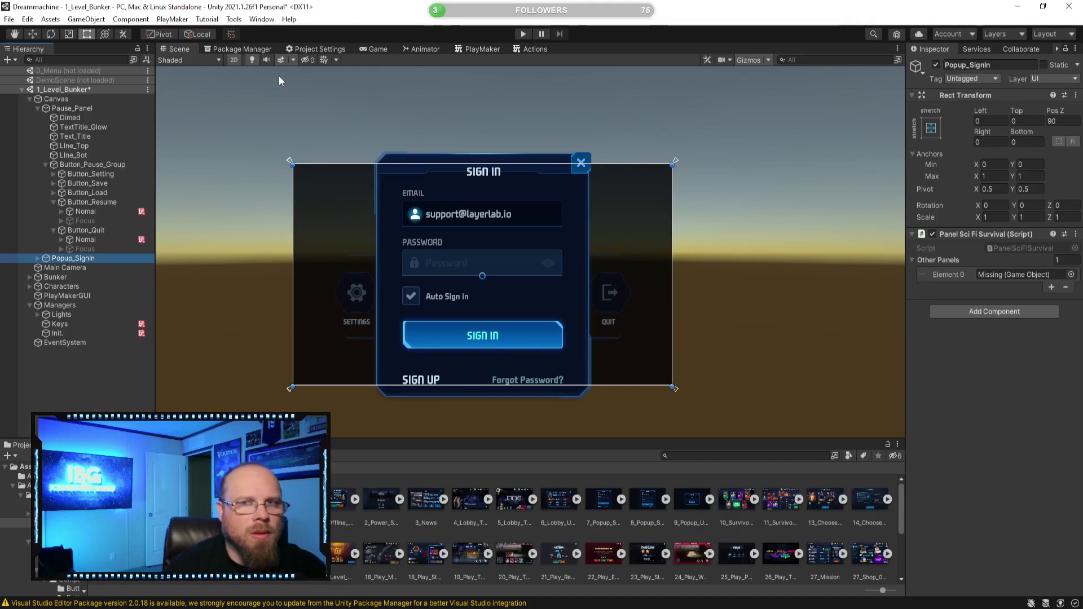
scroll(515, 247, up, 2)
scroll(510, 248, down, 1)
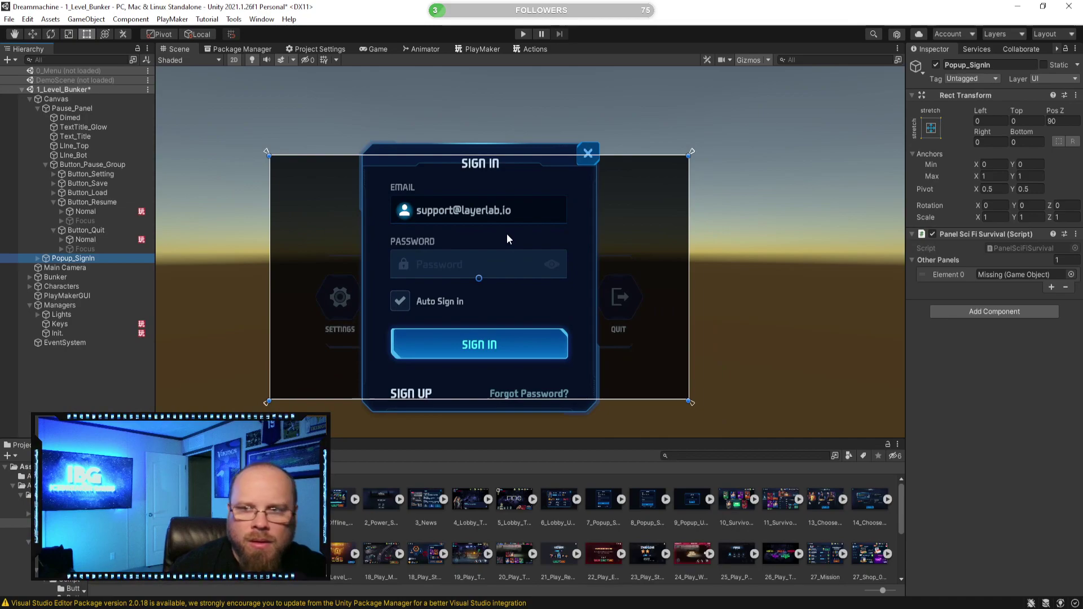
right_click(959, 235)
click(953, 257)
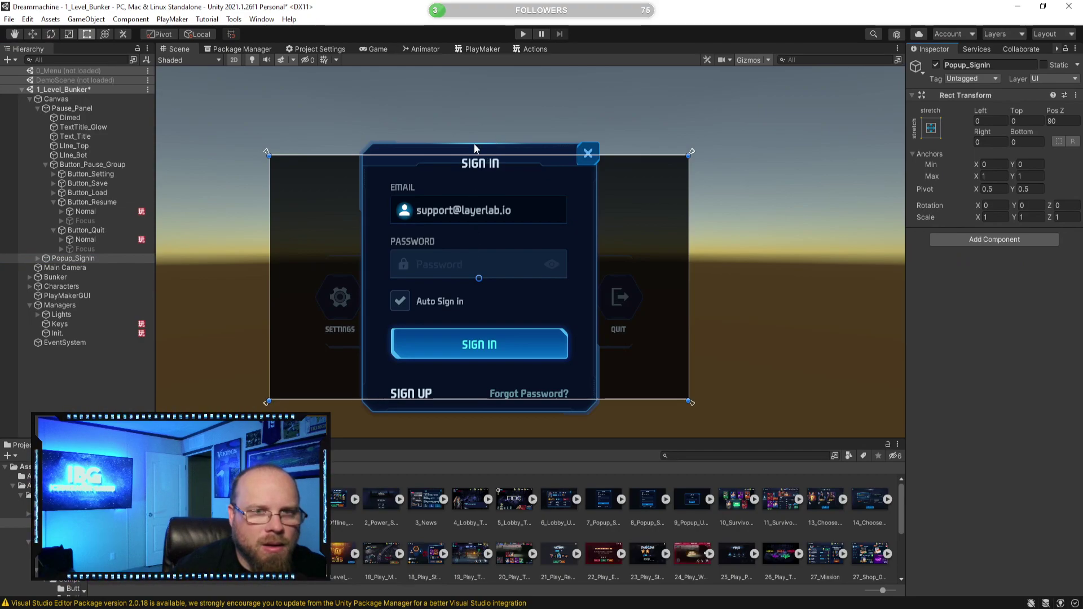
Scale Popup_SignIn down uniformly to about 0.796 and expand its child objects in the hierarchy
click(69, 34)
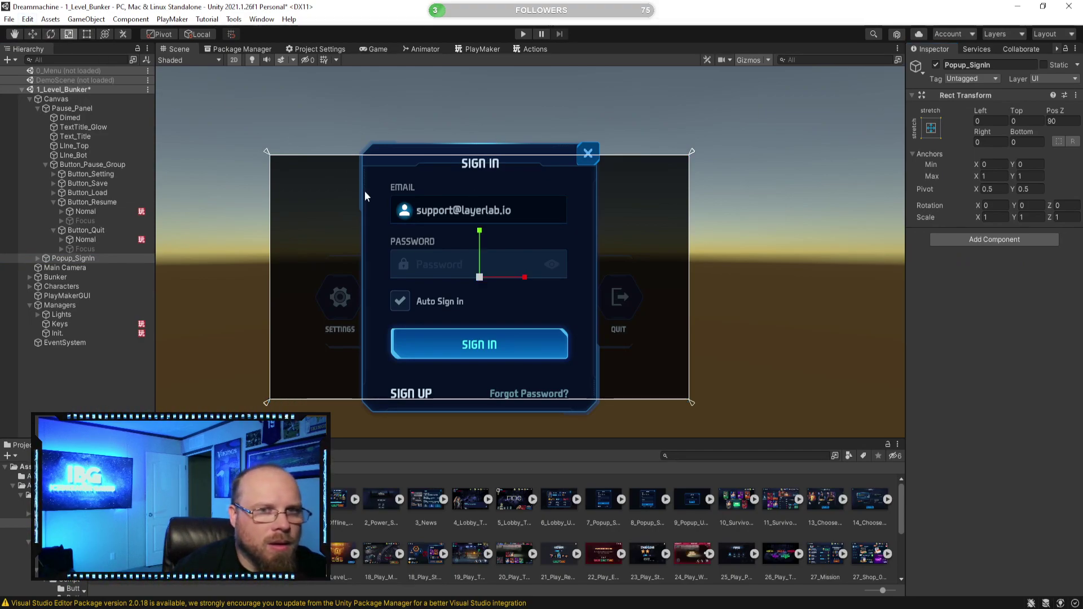
drag(483, 281, 472, 279)
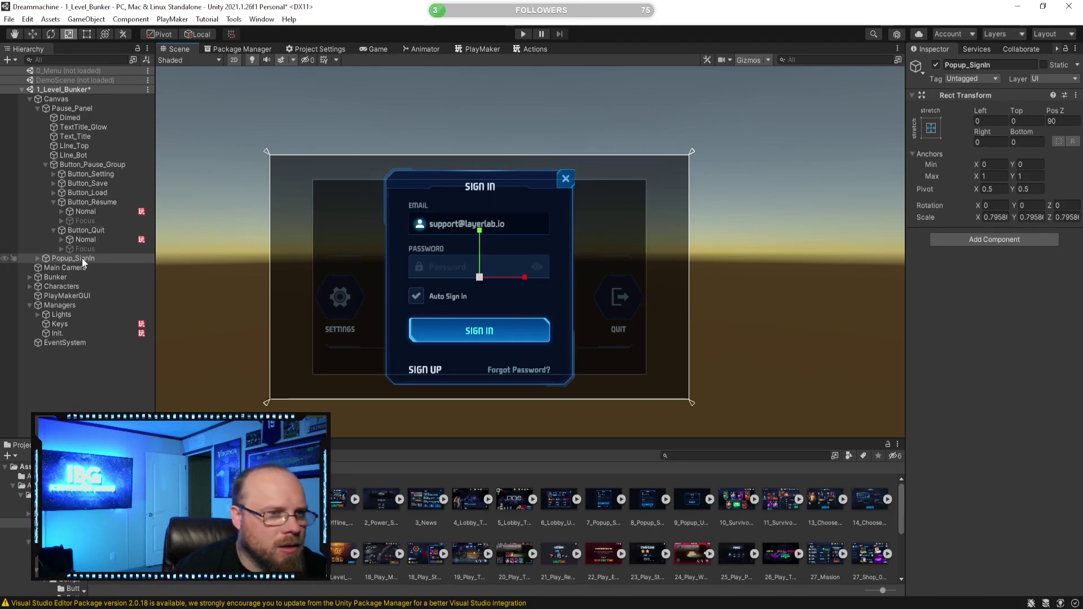
click(37, 259)
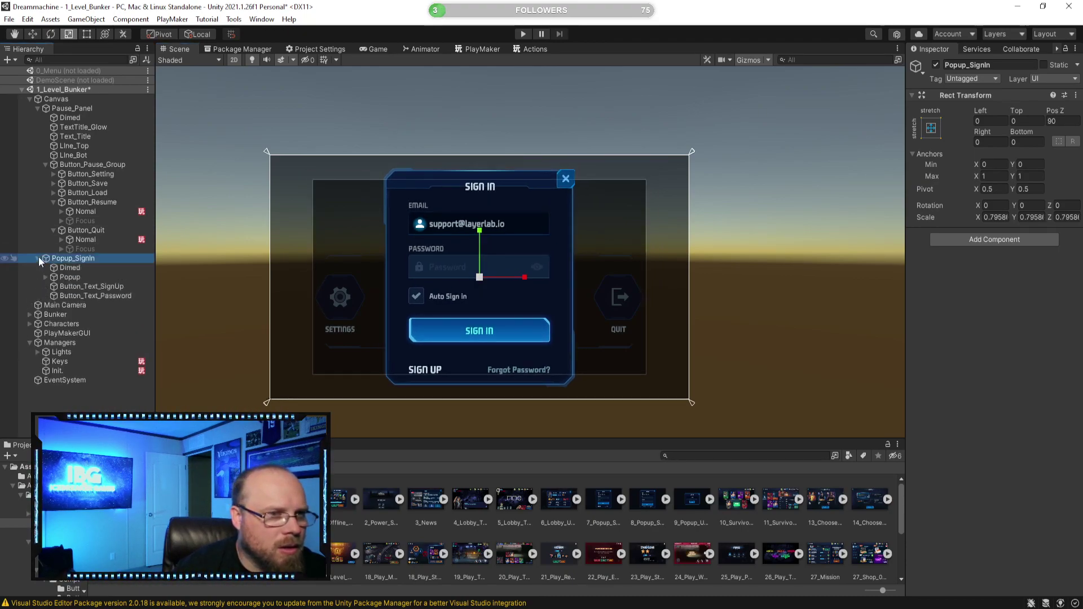
Try to fit the popup's Dimed overlay to the screen using the full stretch anchor preset
click(74, 268)
click(931, 128)
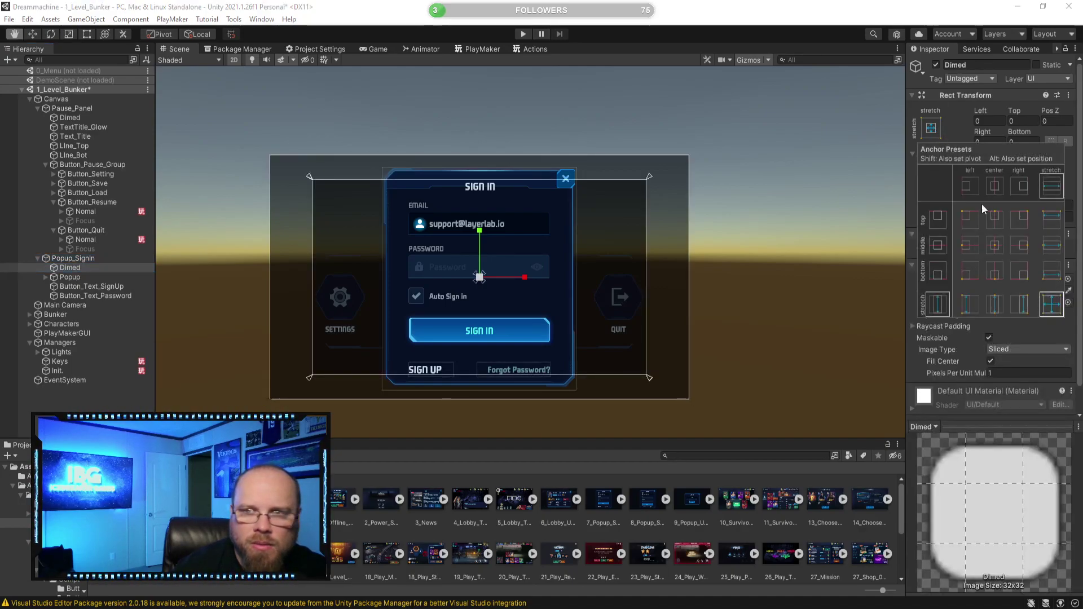
alt+click(1053, 301)
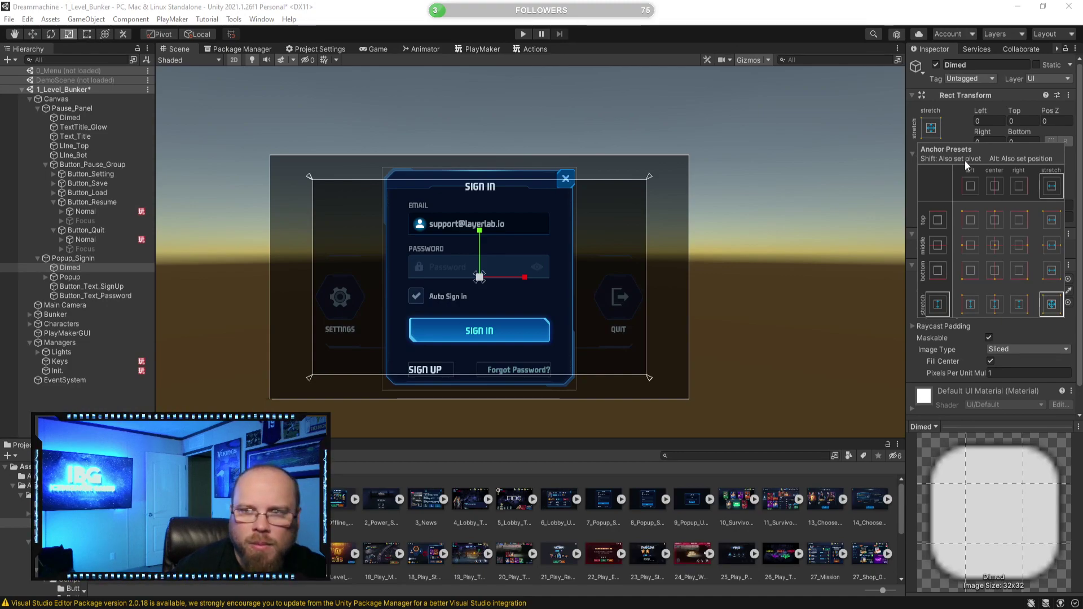
click(1052, 305)
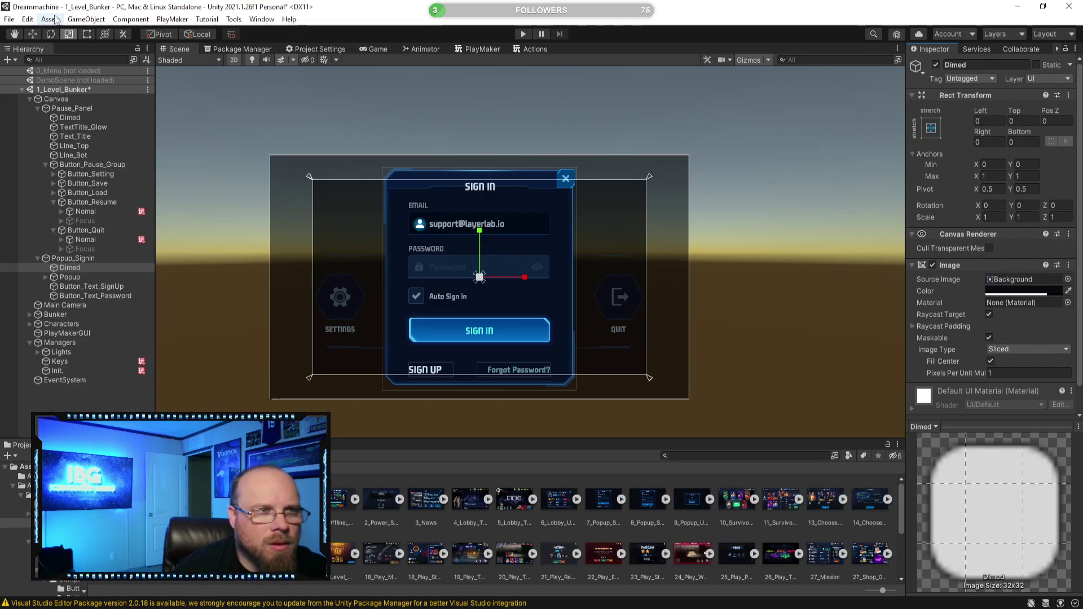
Extend the popup's Dimed overlay to the canvas edges with the Rect tool, with offsets of about -244 left and right, -143 top and -137 bottom
click(86, 35)
drag(306, 227, 270, 231)
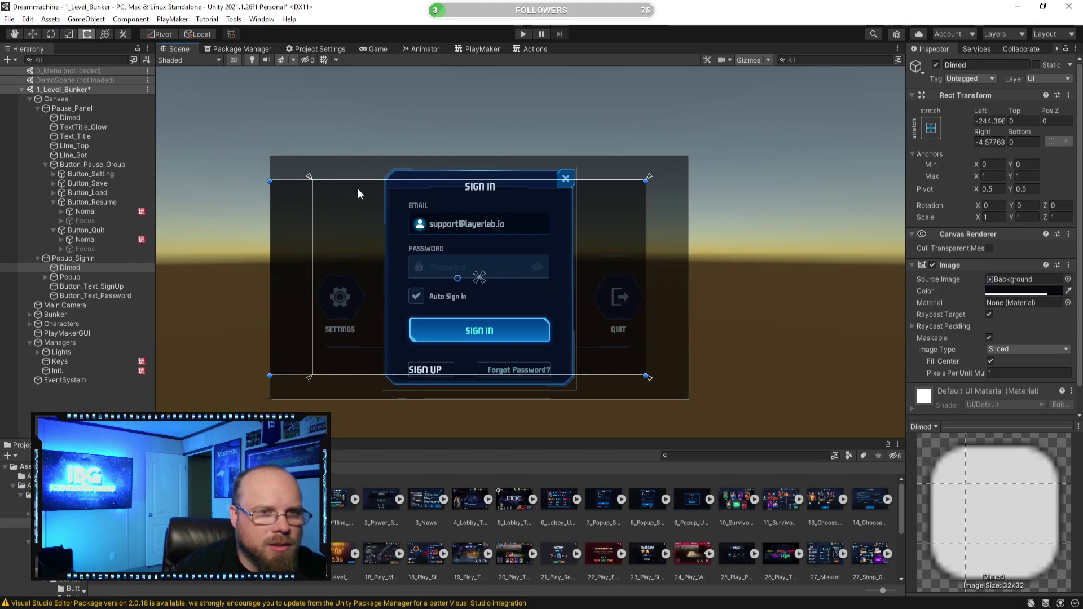
drag(365, 180, 397, 156)
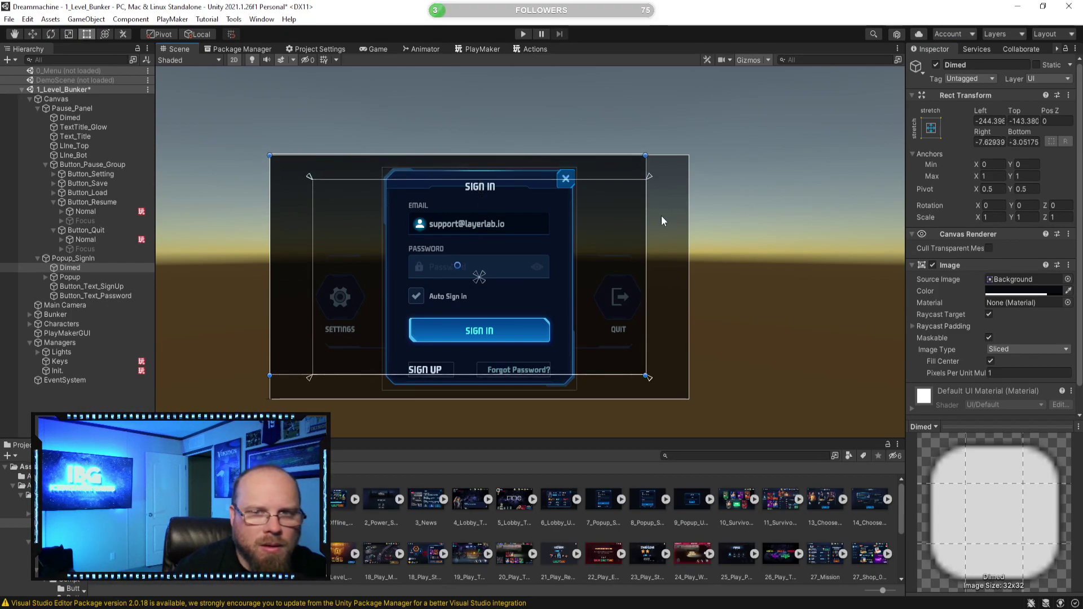
drag(643, 213, 687, 213)
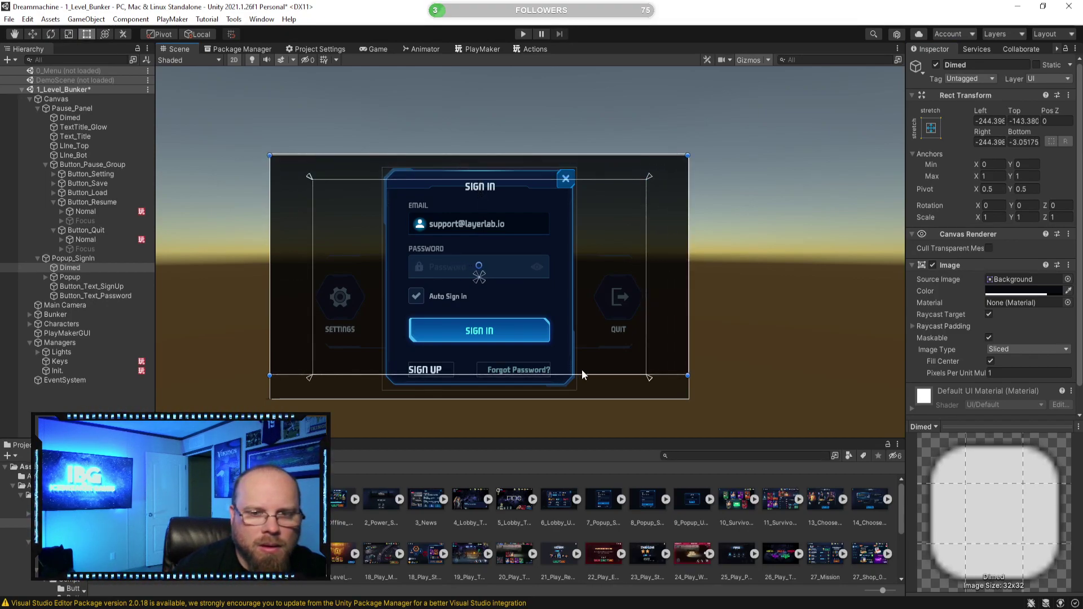
drag(584, 375, 585, 400)
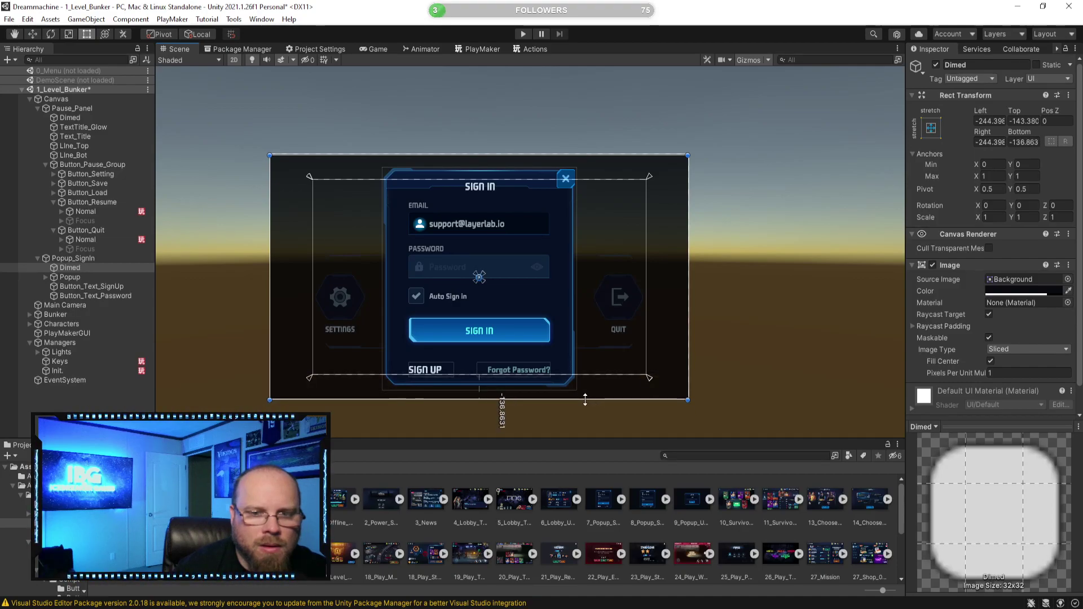
click(733, 352)
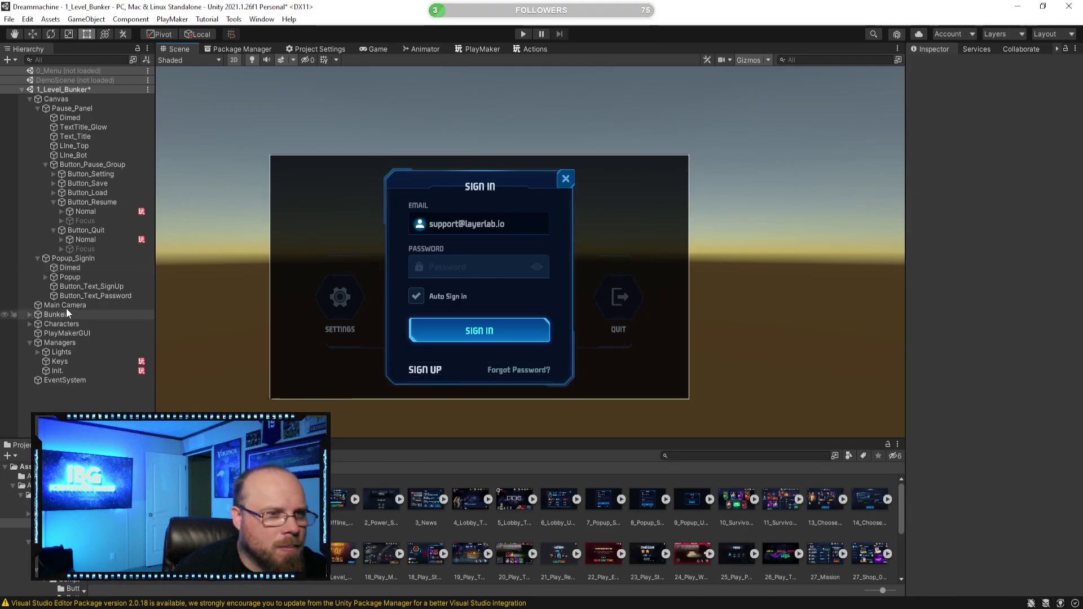
Inspect the Popup frame and the Button_Text_SignUp and Button_Text_Password objects under Popup_SignIn
click(70, 278)
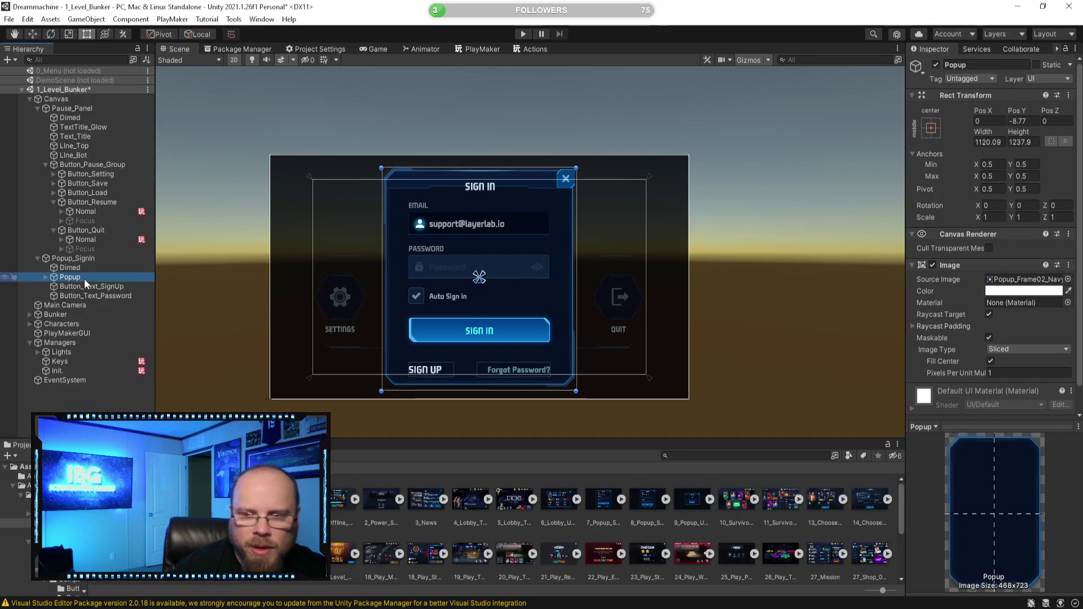
mouse_move(471, 170)
mouse_down()
mouse_move(462, 180)
mouse_move(475, 165)
mouse_up()
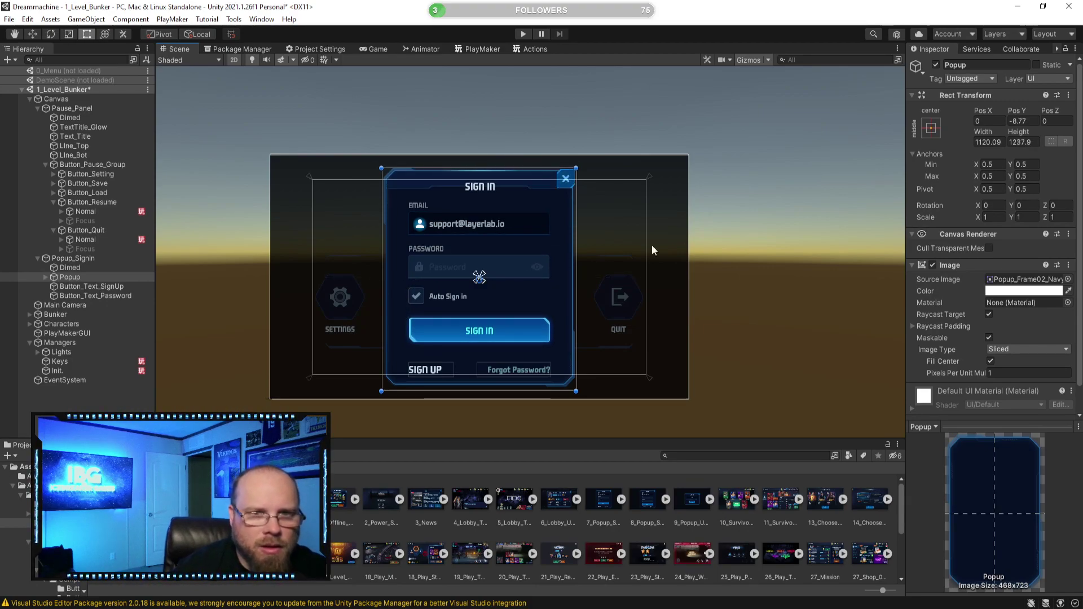
click(787, 204)
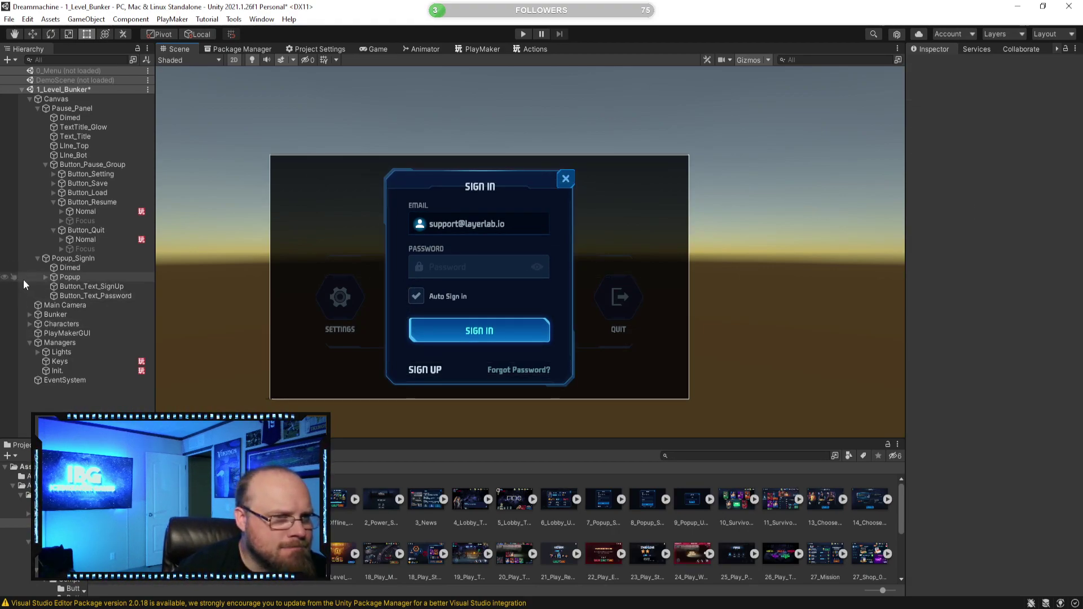
click(82, 286)
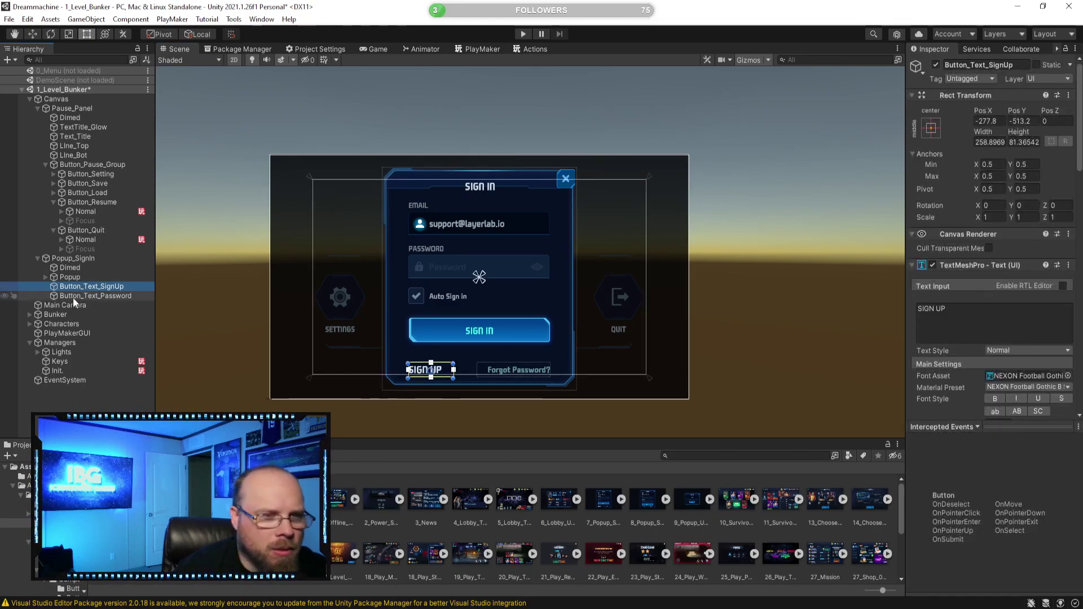
click(73, 296)
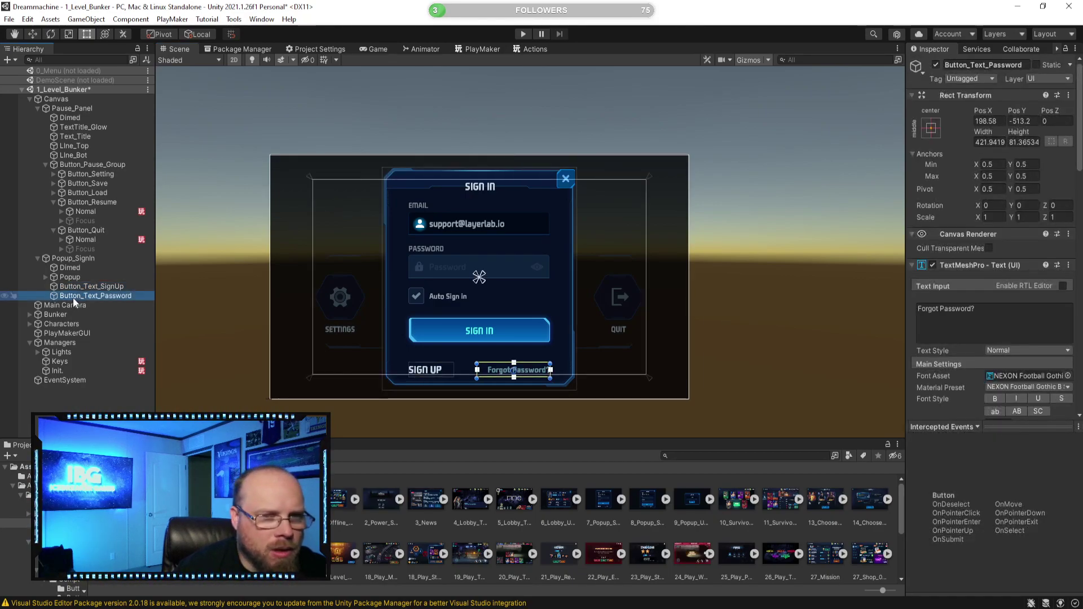
Change the popup's title text in TopBar to "QUIT?"
click(46, 277)
click(102, 285)
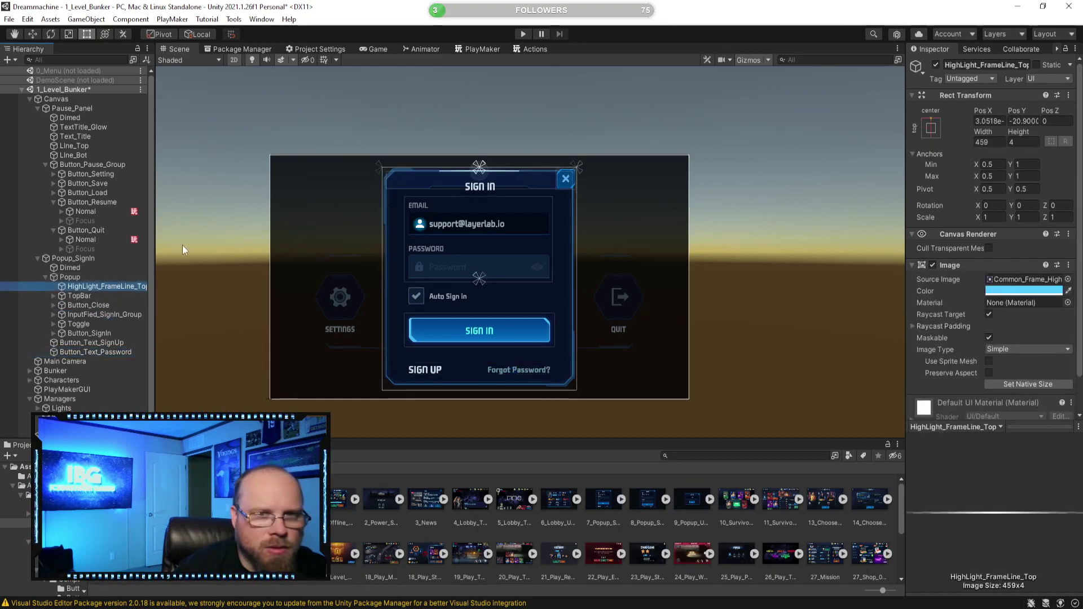
click(76, 297)
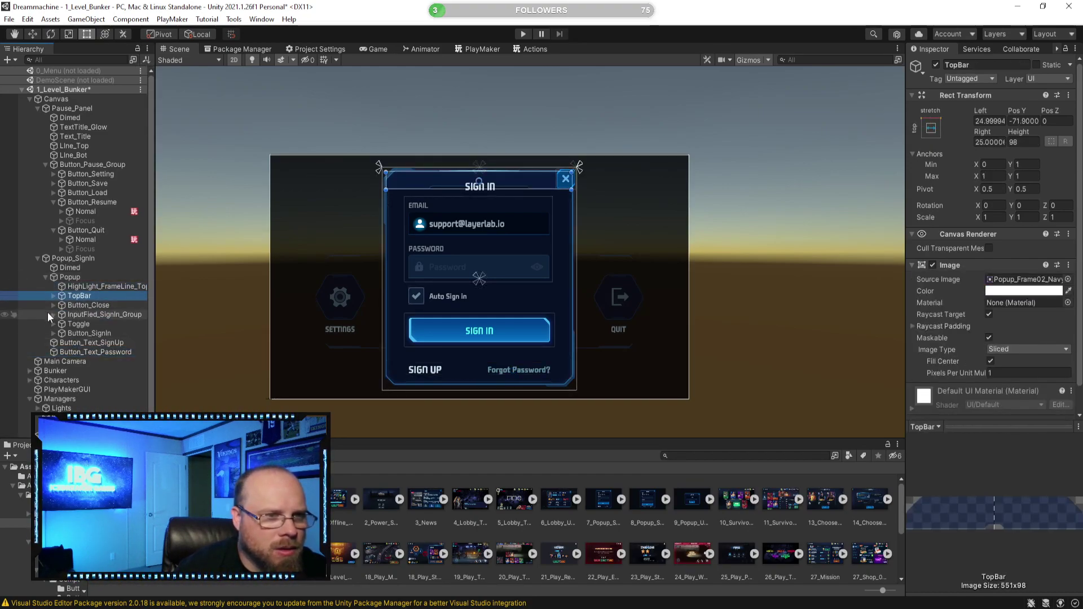
click(53, 296)
click(91, 305)
click(962, 312)
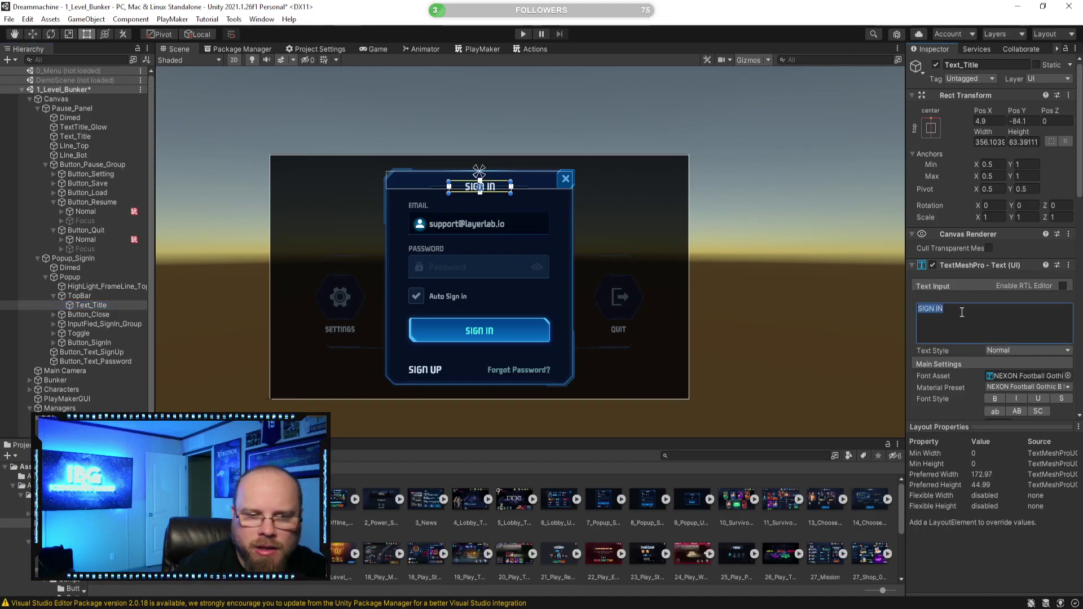
text(QUIT?)
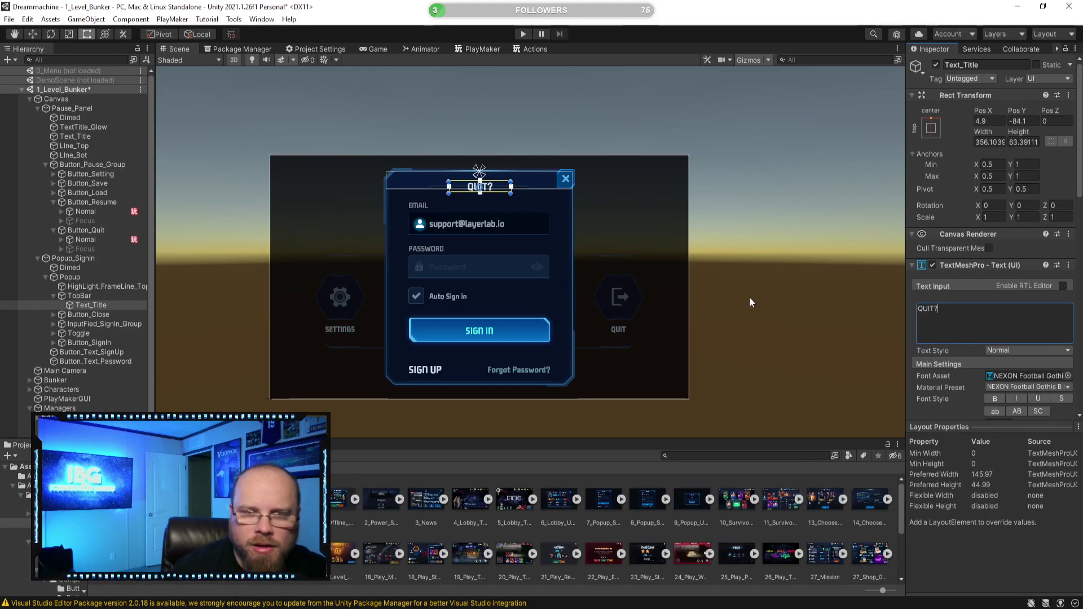
Examine the popup's Button_Close object and the settings of its Button component
click(86, 315)
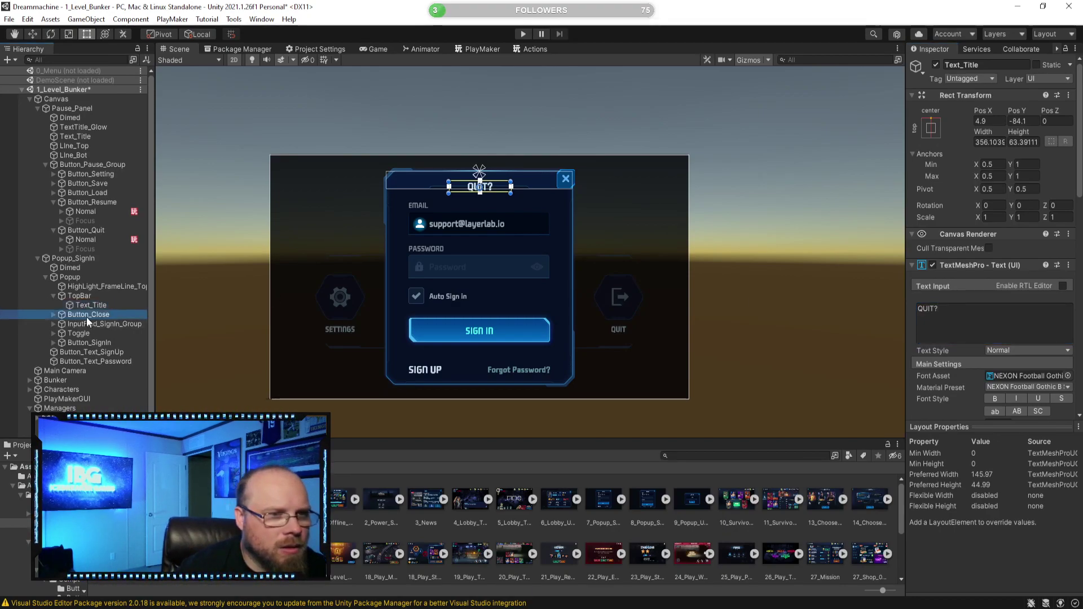
click(55, 315)
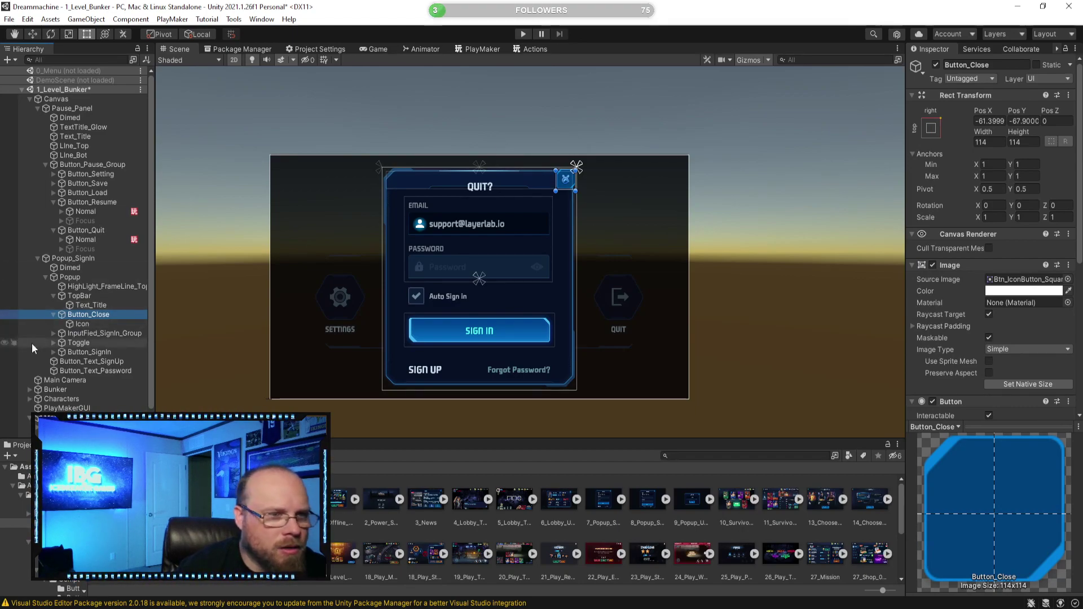
scroll(962, 334, down, 5)
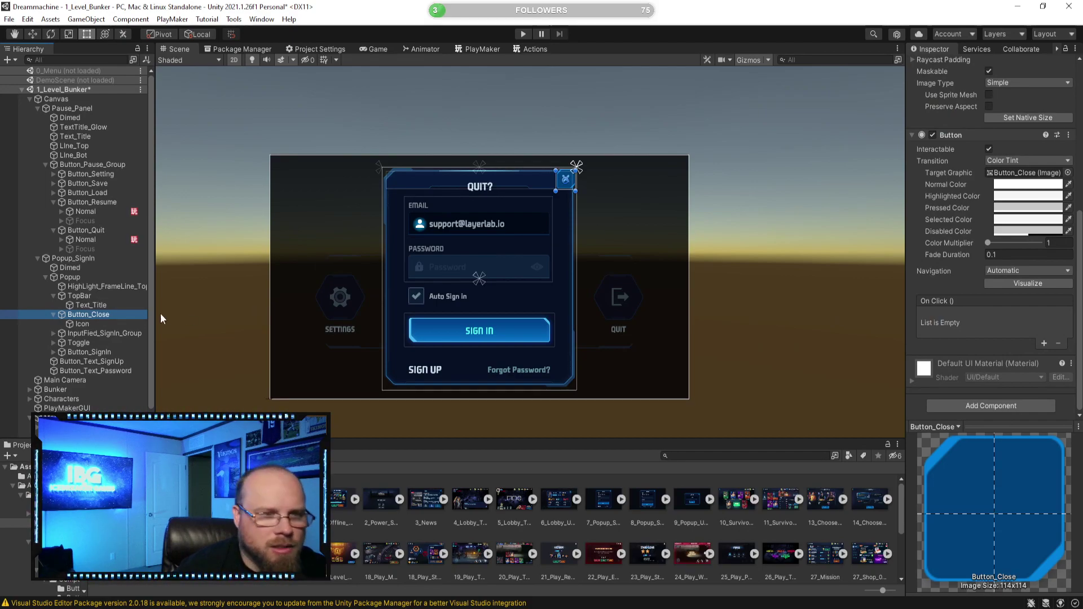
Delete the sign-in input field group, the Toggle, Button_Text_SignUp and Button_Text_Password from Popup_SignIn
click(99, 334)
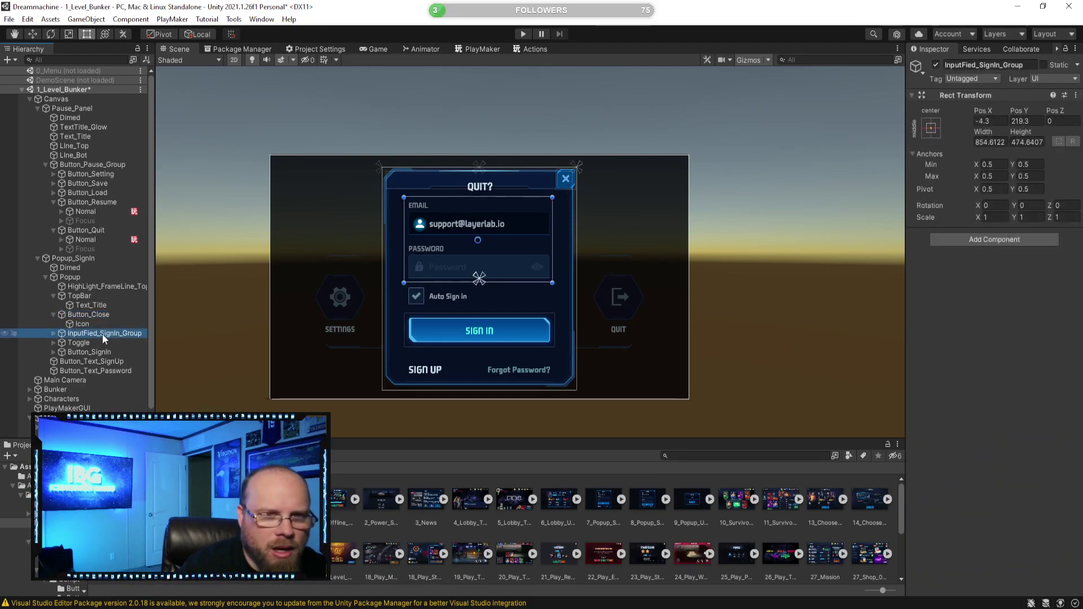
key(Delete)
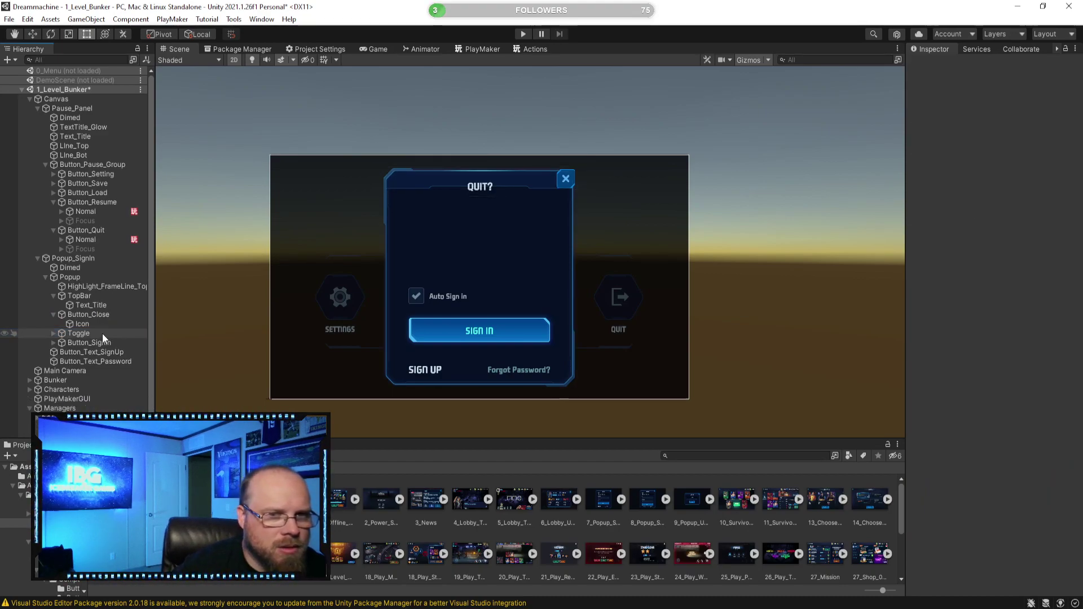
click(86, 333)
key(Delete)
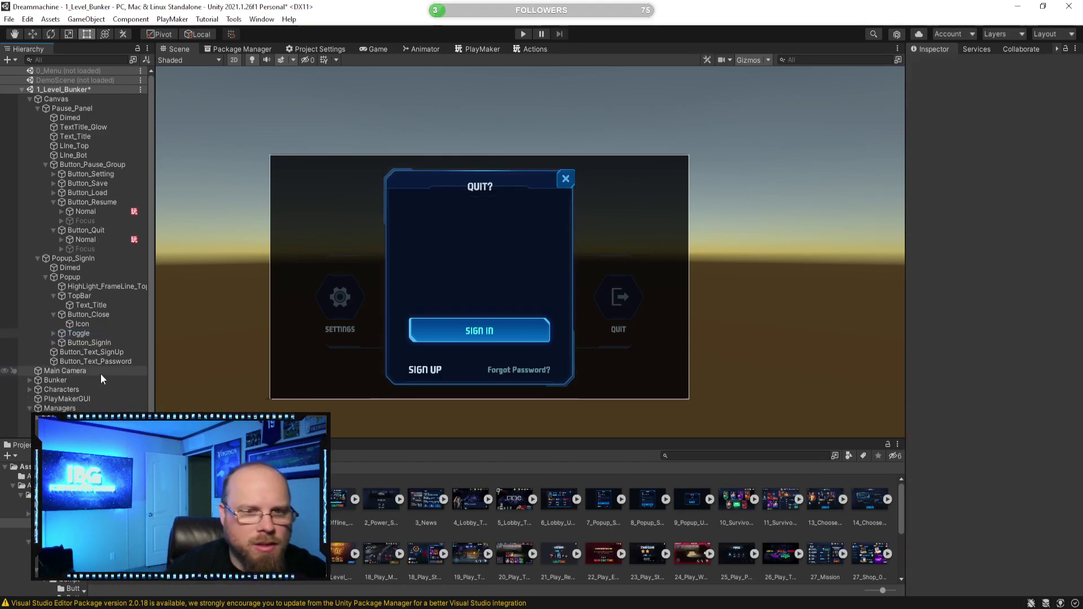
click(103, 332)
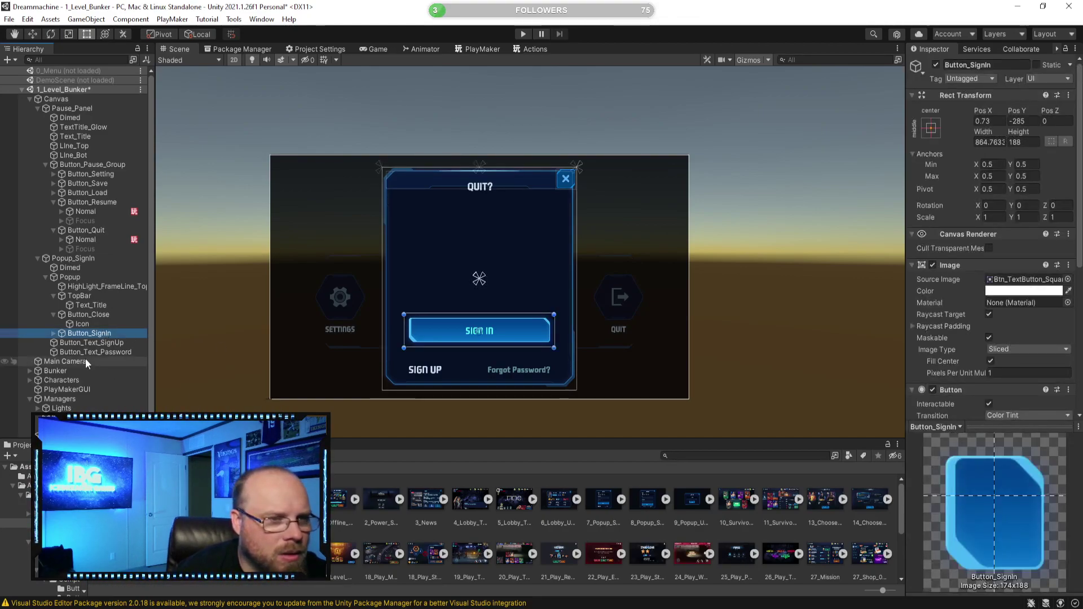
click(93, 342)
key(Delete)
click(115, 342)
key(Delete)
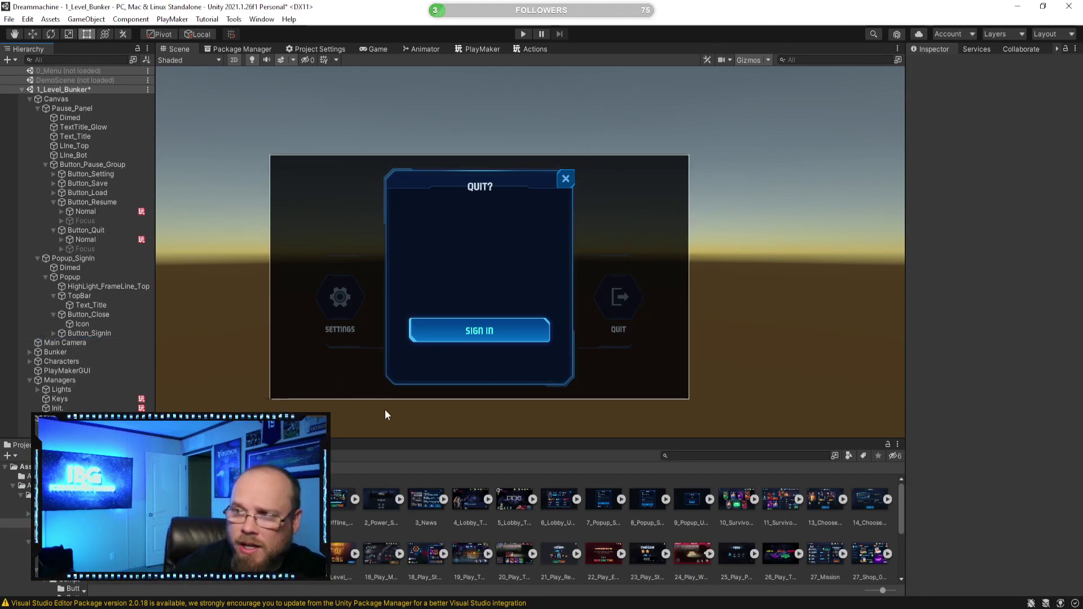
Duplicate Button_SignIn and move the original straight up to about Pos Y 83 so the popup has two stacked buttons
click(86, 333)
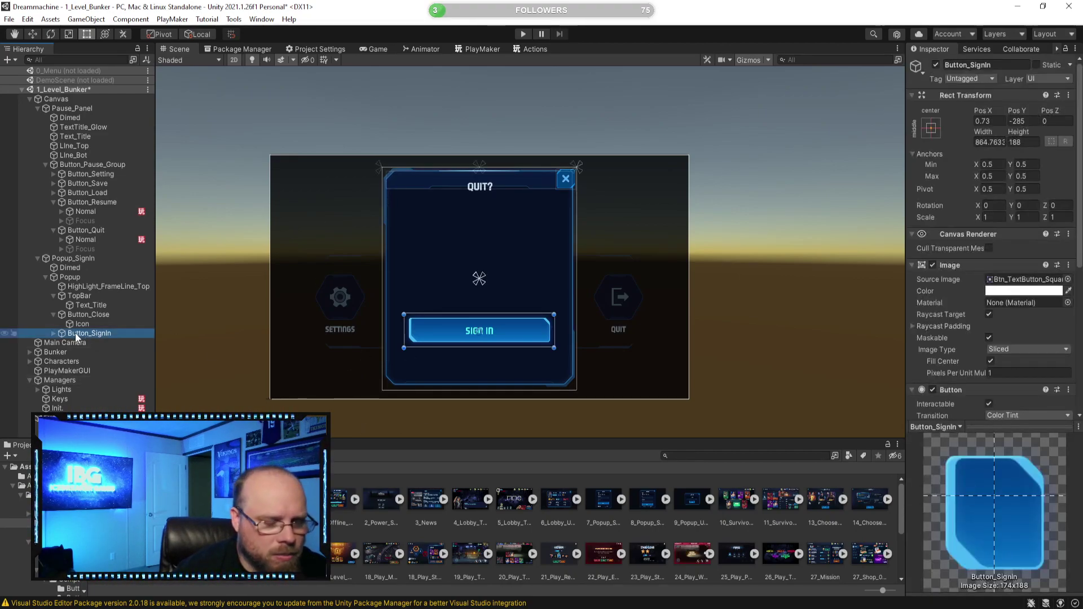
key(ctrl+d)
click(32, 34)
click(90, 333)
click(461, 309)
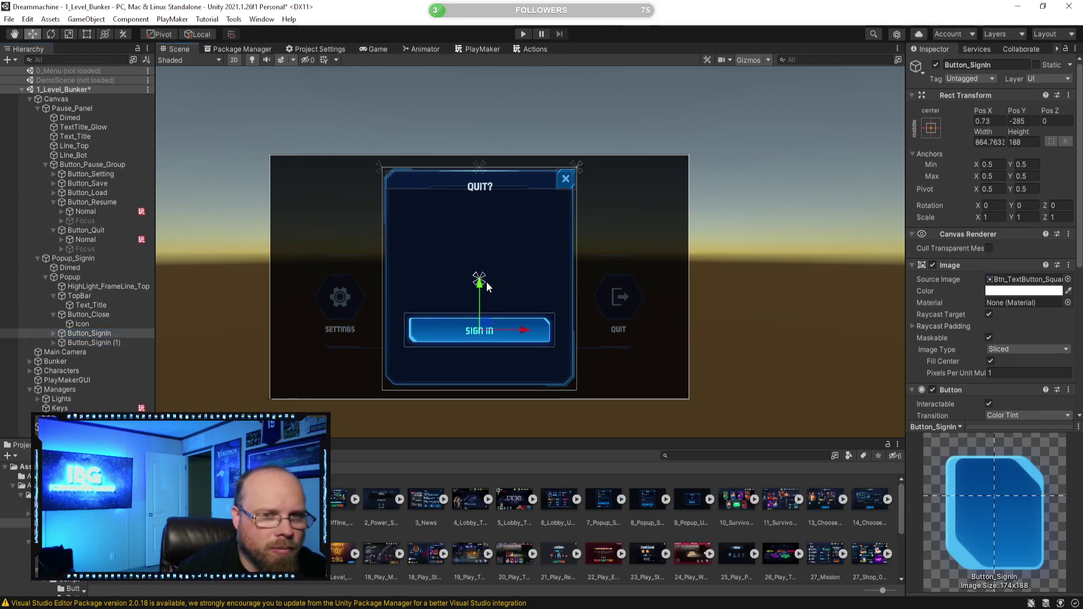
click(429, 335)
drag(490, 291, 501, 224)
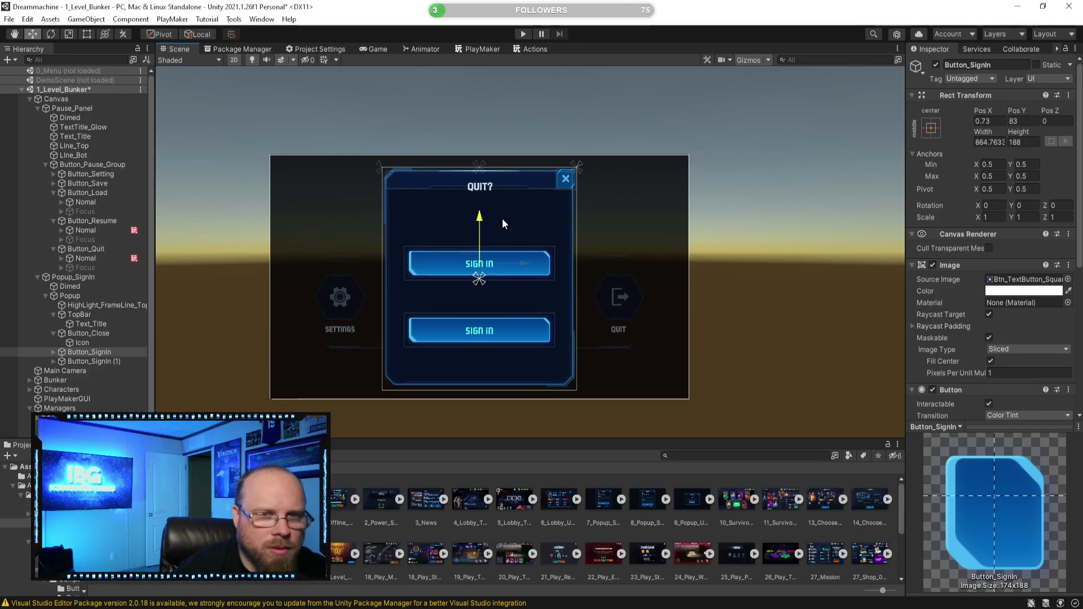
Set the label text of the popup's upper button, Button_SignIn, to "TO DESKTOP"
click(56, 344)
click(53, 351)
click(91, 360)
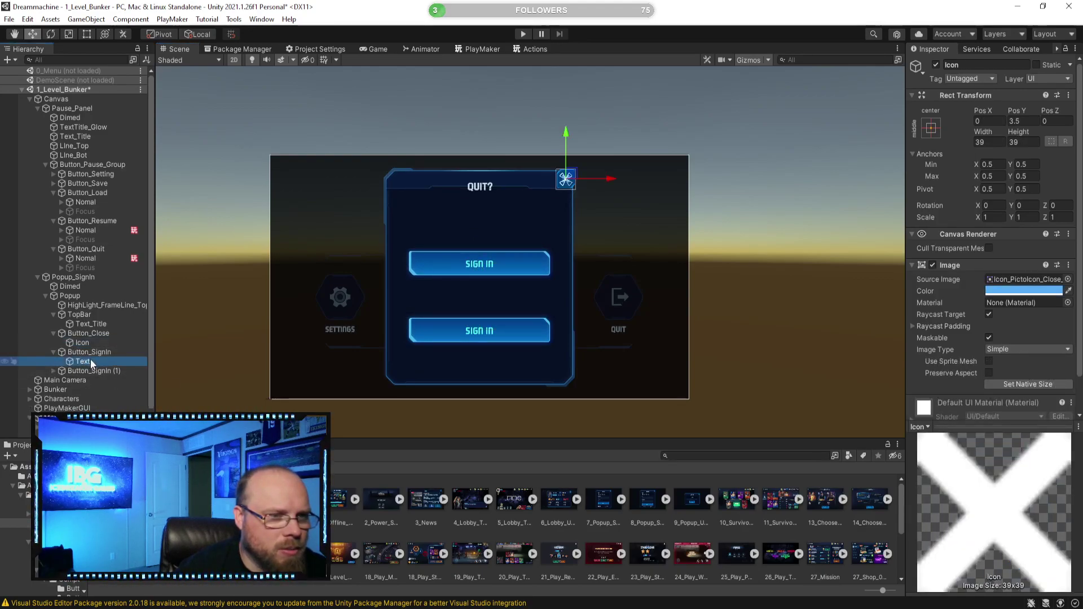
click(959, 316)
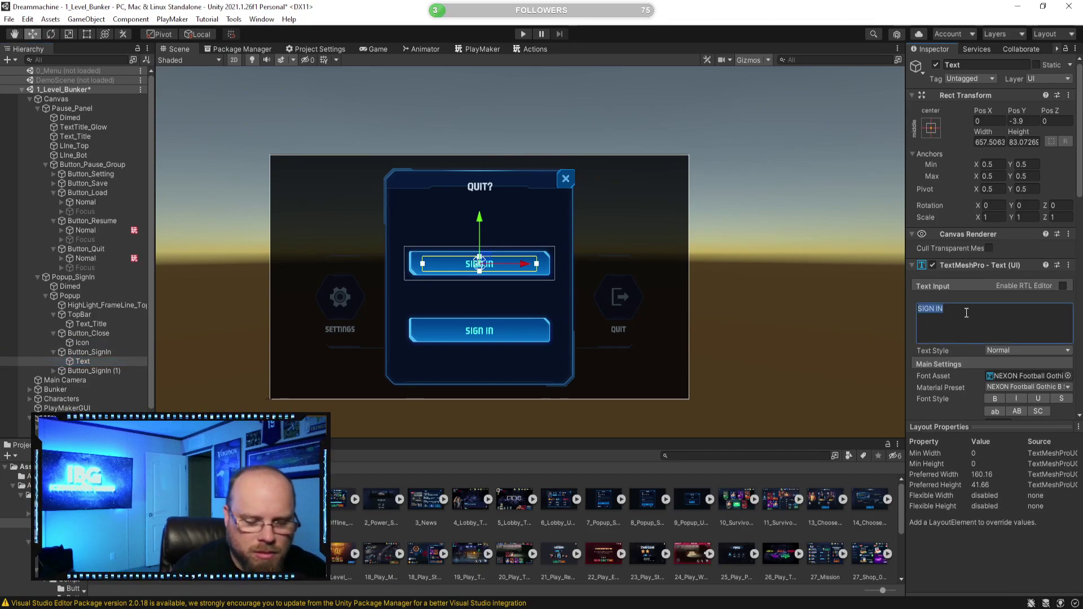
text(TO)
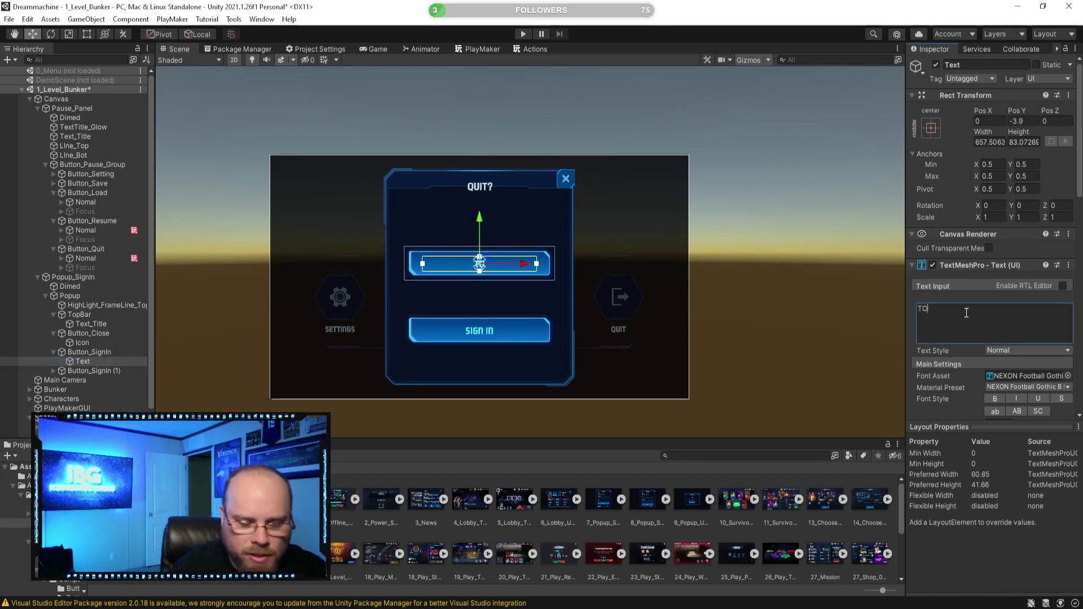
text( DESKTOP)
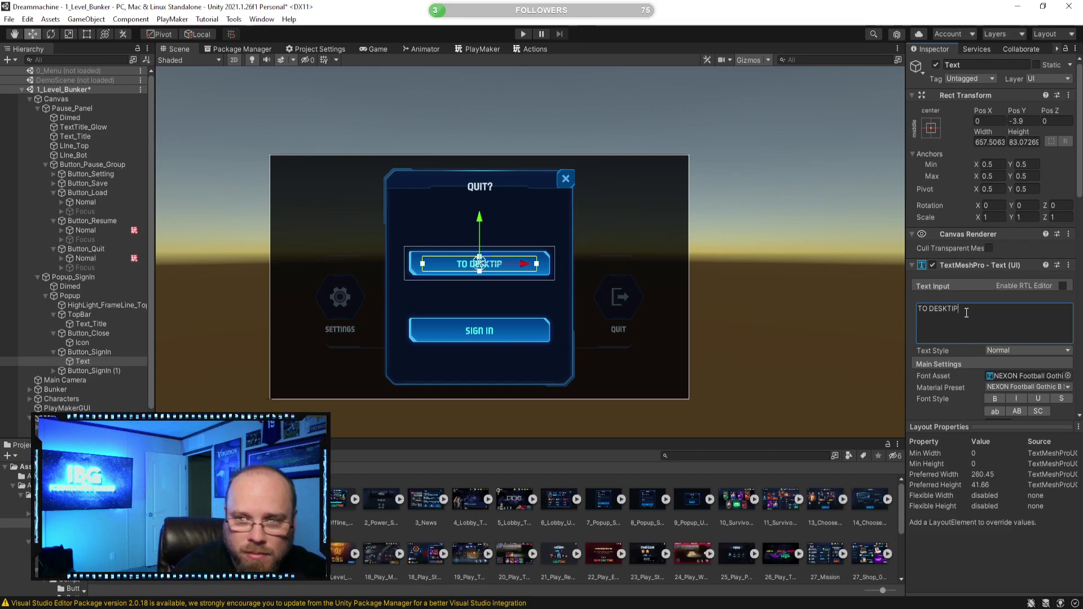
Set the label text of the popup's lower button, Button_SignIn (1), to "TO DESKTOP"
click(54, 371)
click(73, 380)
click(967, 314)
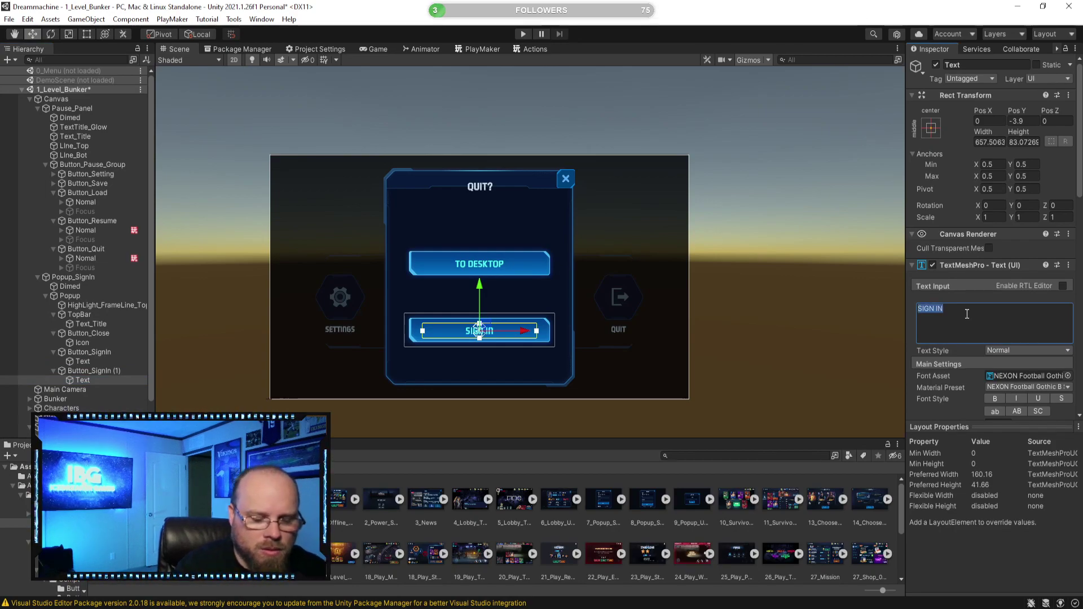
text(TO DESKTOP)
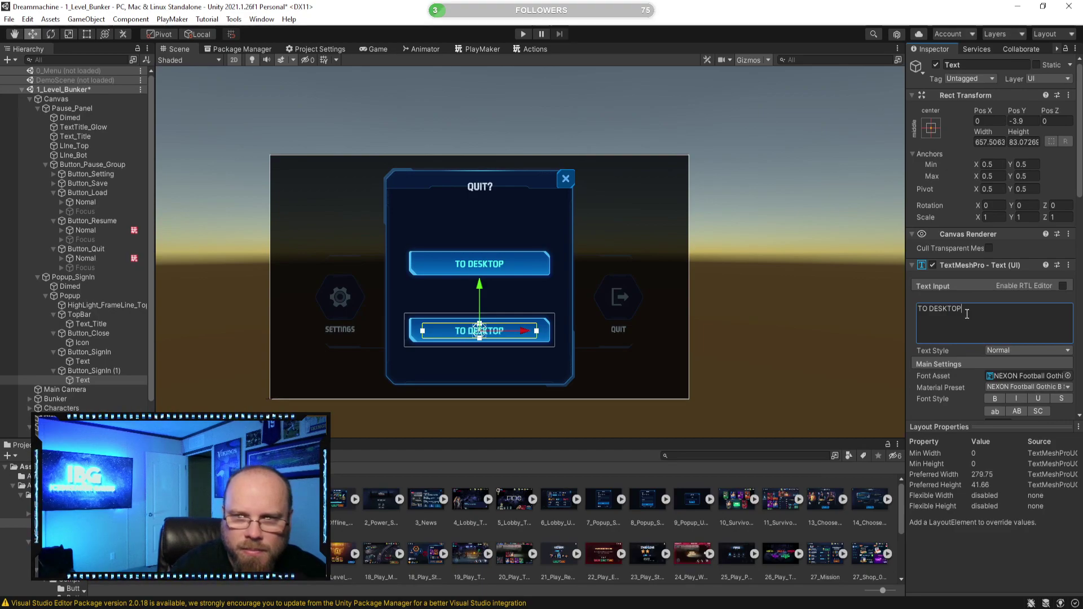
Change the label text of the popup's upper button to "TO MAIN MENU"
click(83, 361)
click(971, 309)
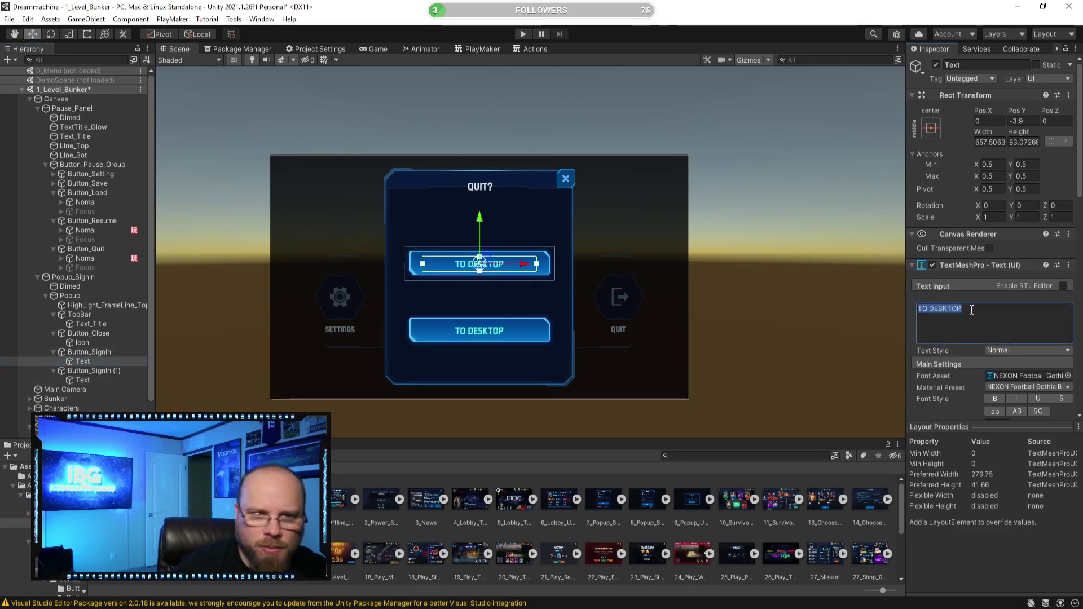
text(TO)
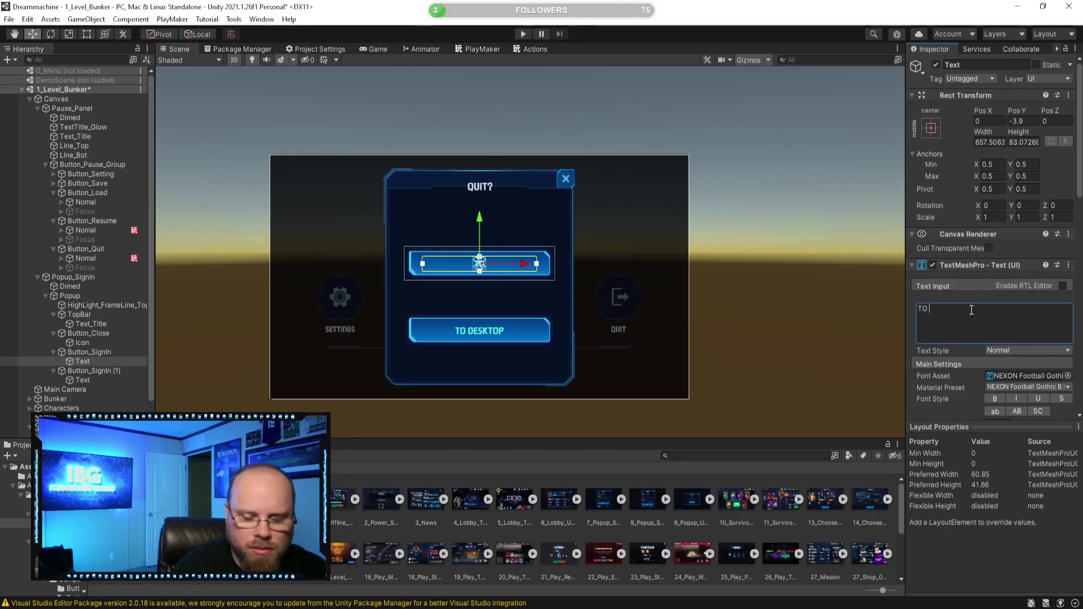
text( MAIN MENU)
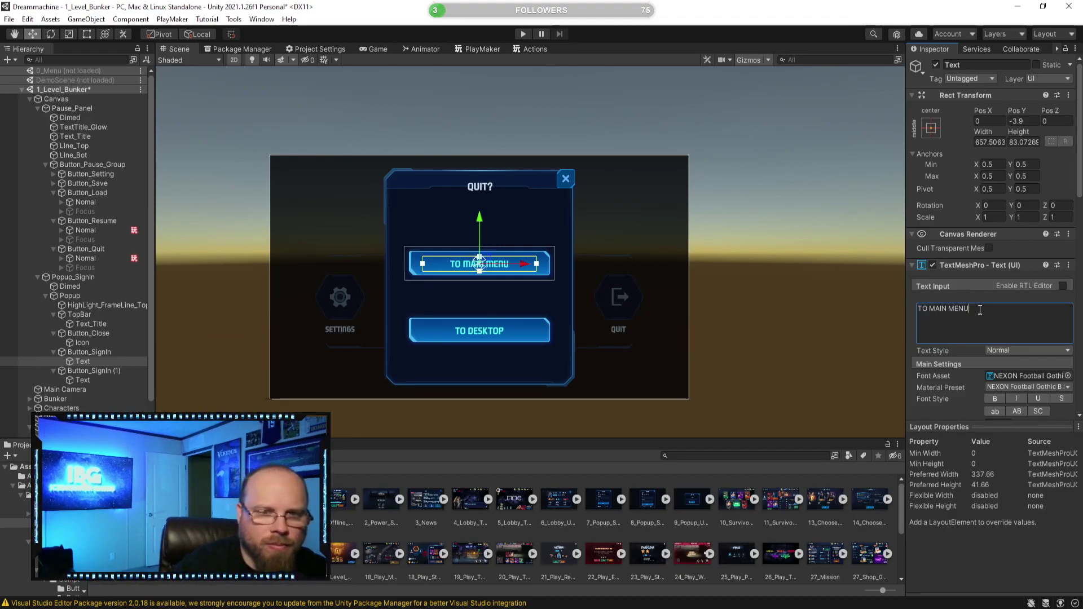
click(800, 261)
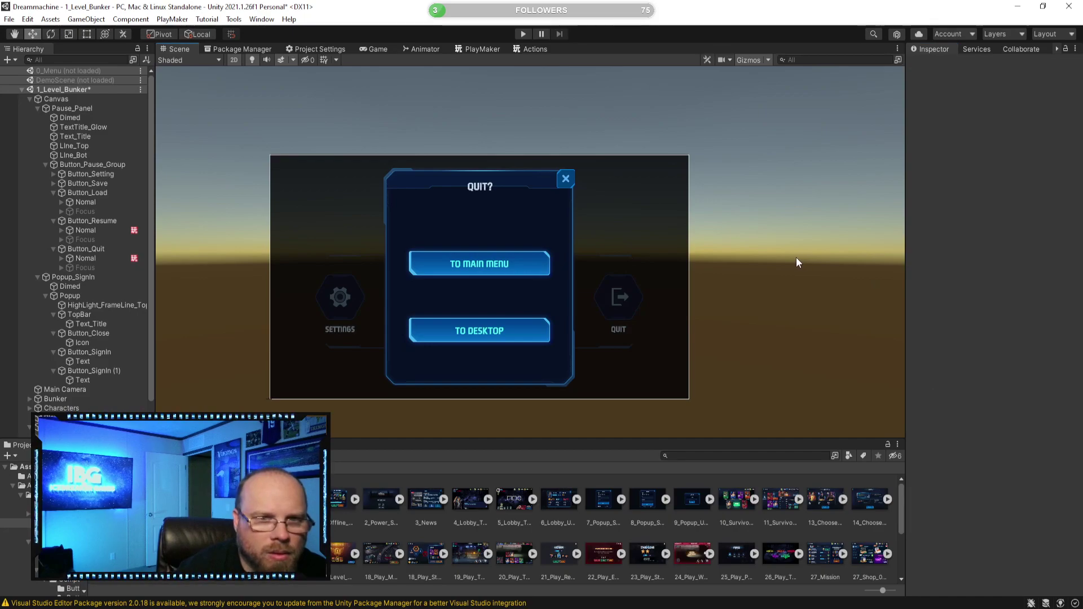
Rename the popup's lower button object, Button_SignIn (1), to Desktop_Button
click(87, 379)
click(94, 371)
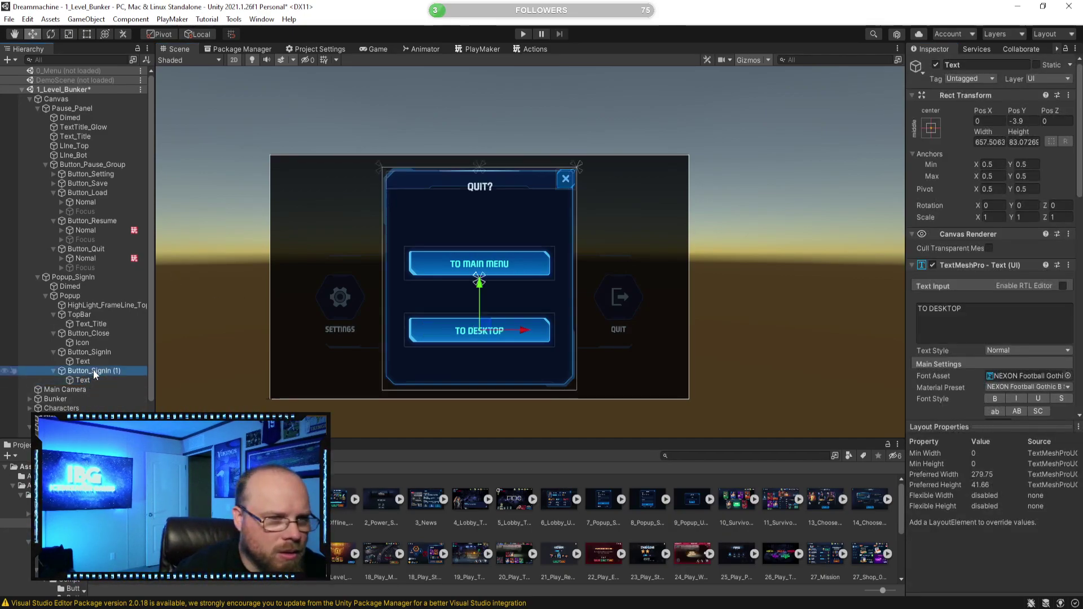
key(F2)
key(End)
key(BackSpace)
key(BackSpace)
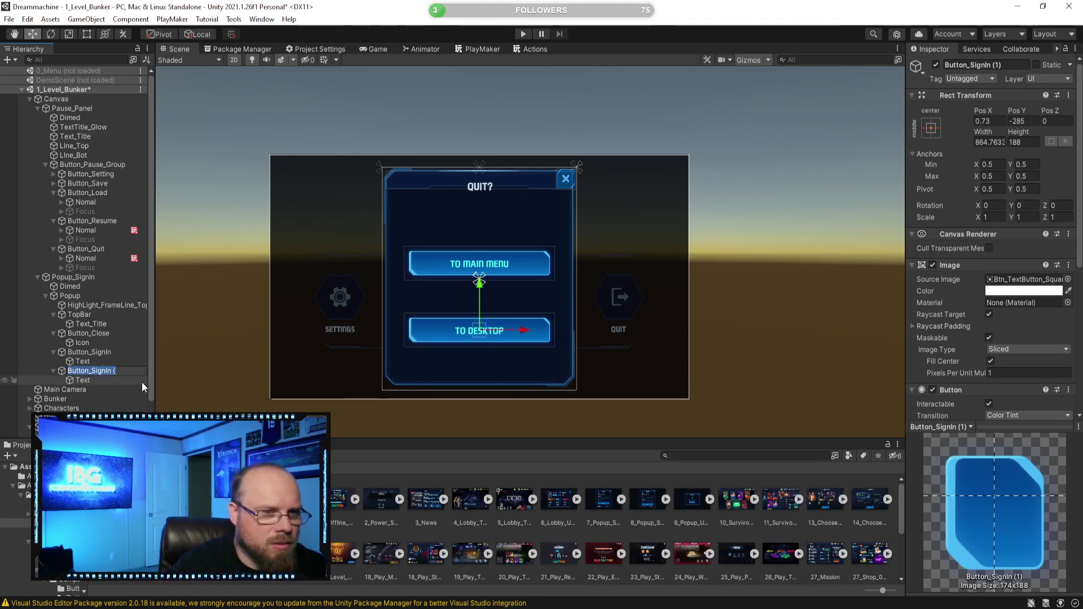
key(BackSpace)
text(Desktop_)
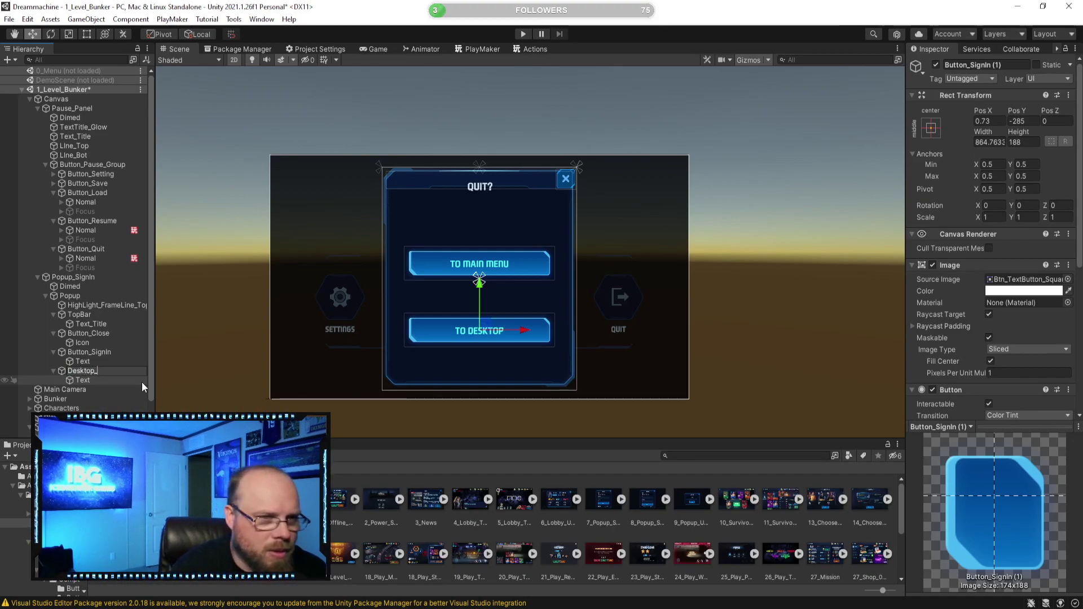
text(Button)
key(Return)
Rename the popup's upper button object, Button_SignIn, to MainMenu_Button
key(Up)
key(Up)
key(F2)
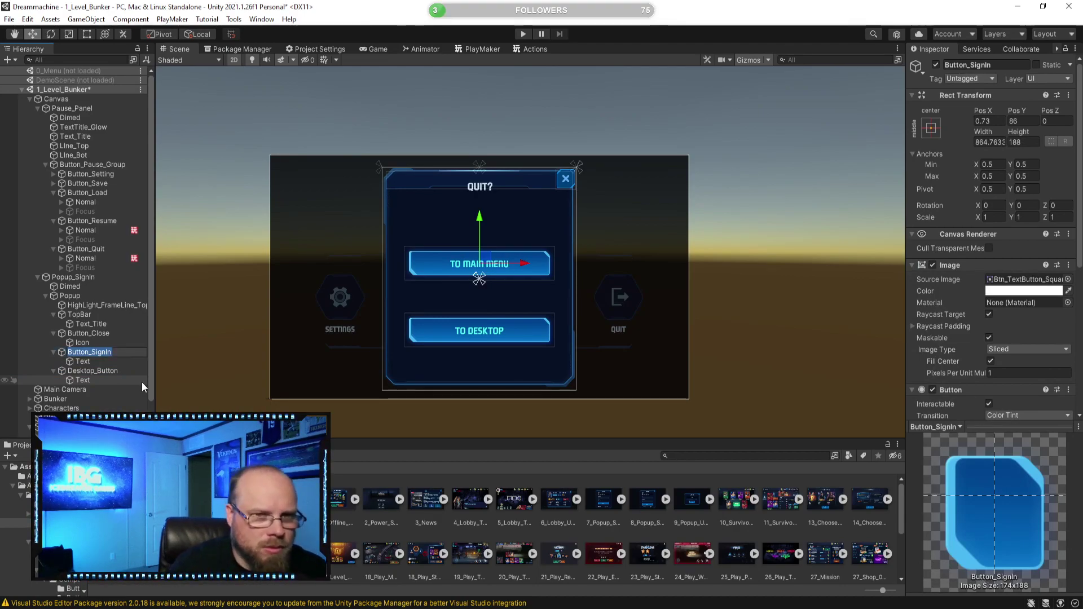
text(MainM)
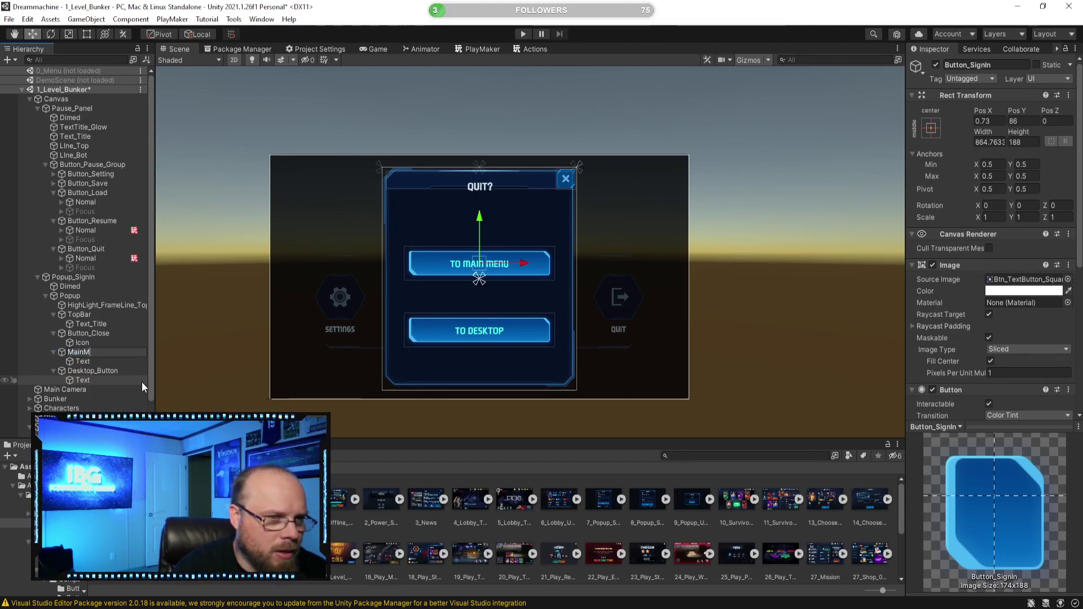
text(enu_Button)
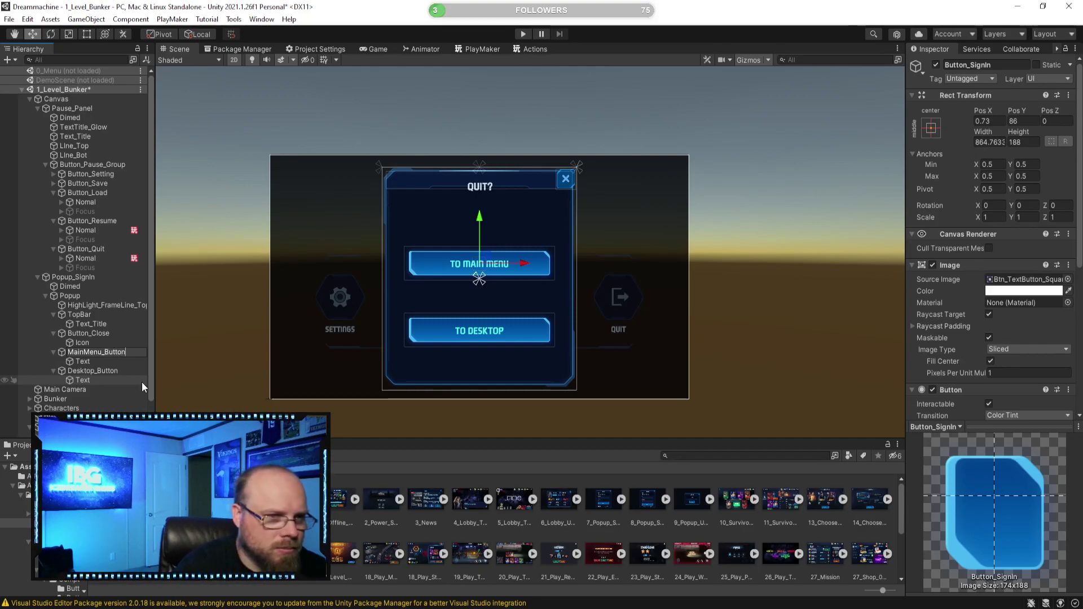
key(Return)
key(Up)
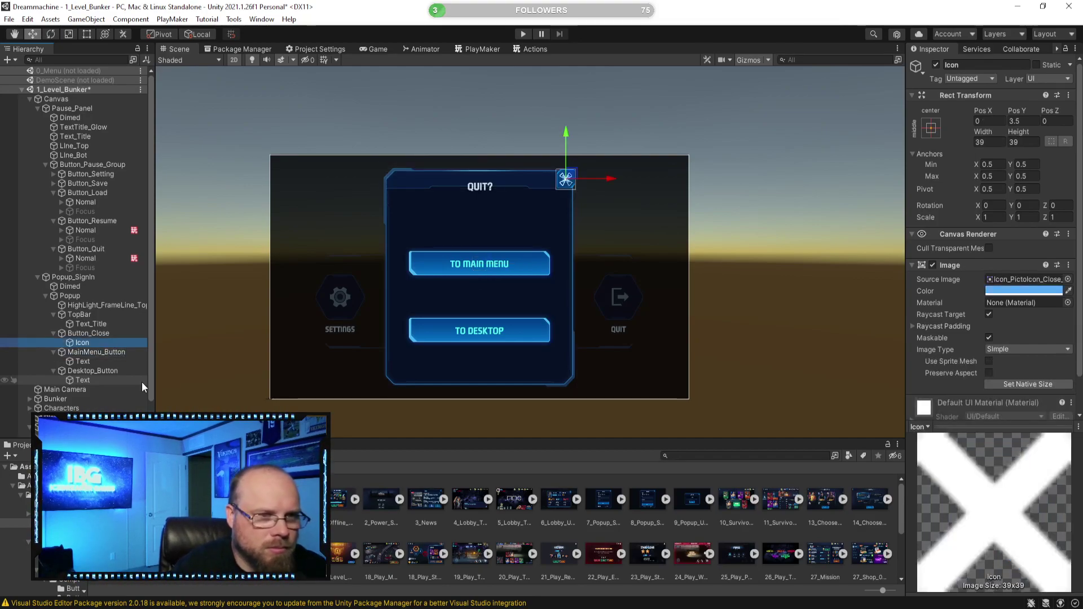
key(Up)
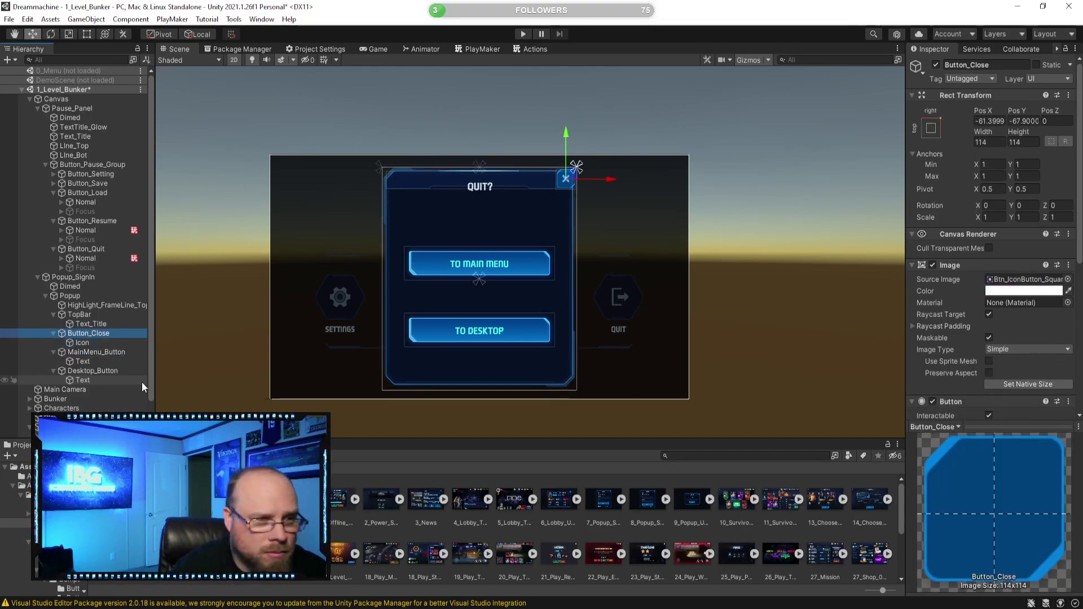
key(Up)
key(Up)
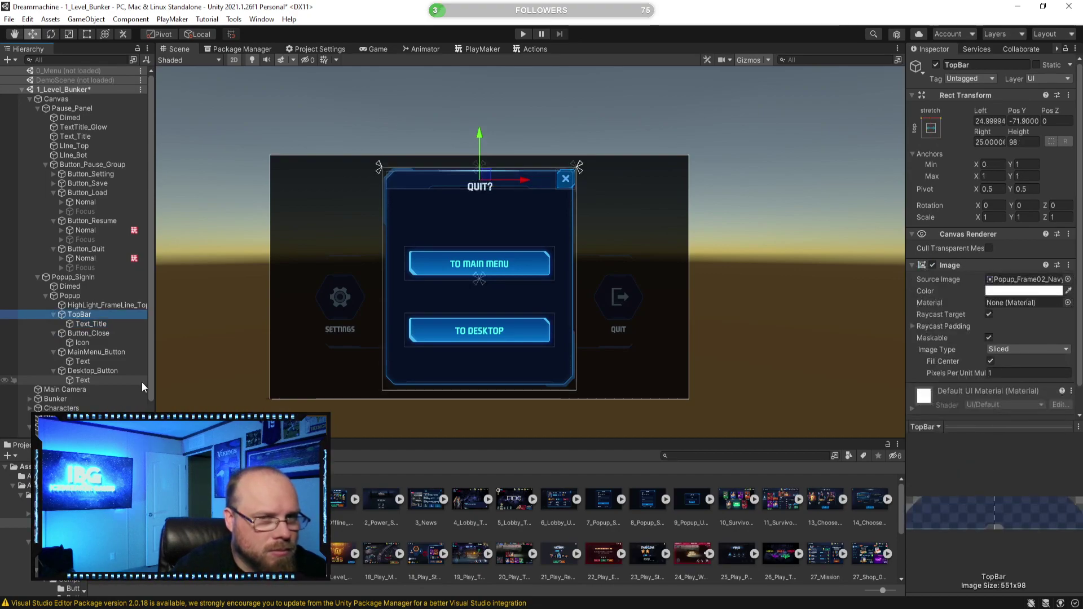
click(807, 230)
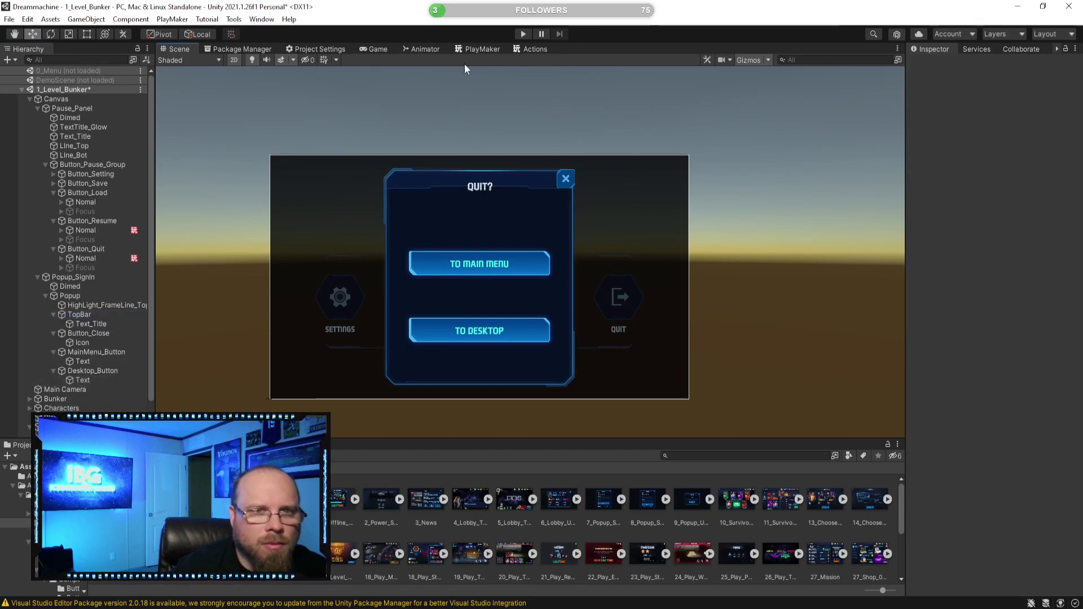
Check the popup in the Game view and move its QUIT? title straight up into the top bar, to about Pos Y -44
click(384, 49)
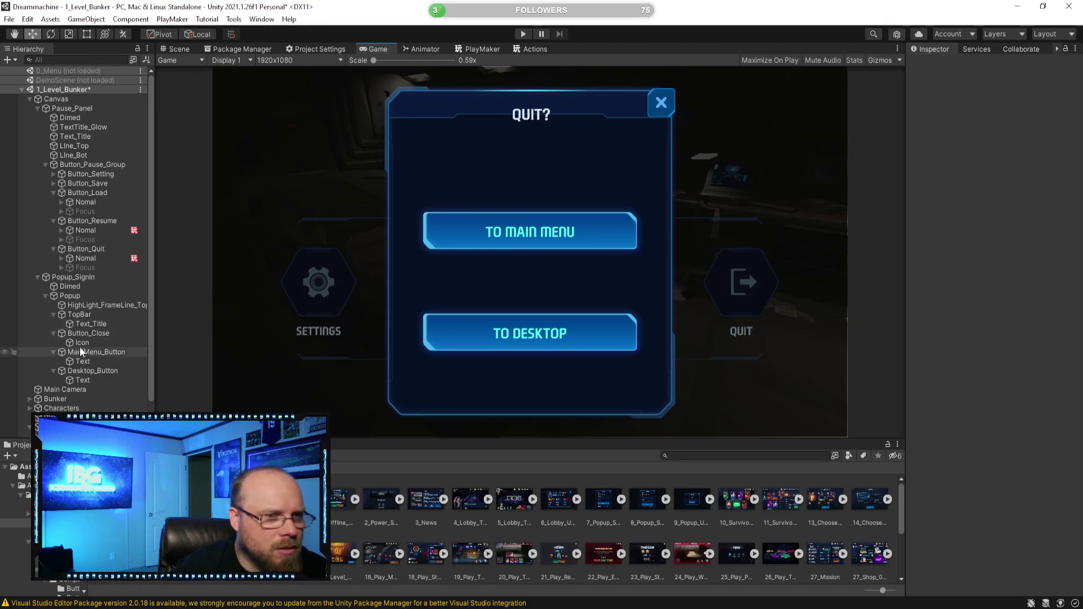
click(172, 50)
scroll(480, 253, up, 5)
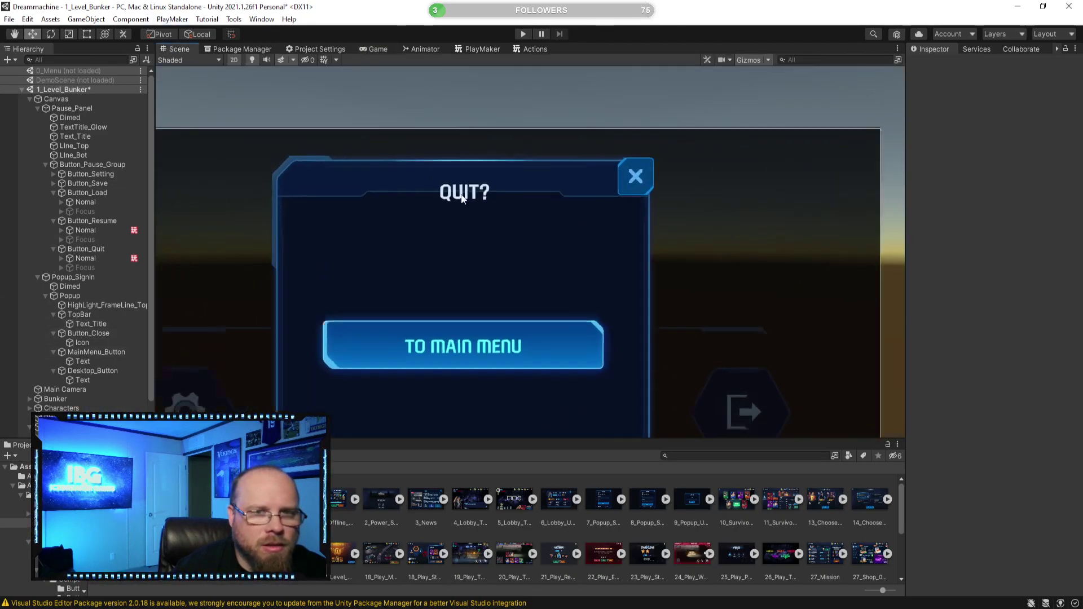
click(76, 323)
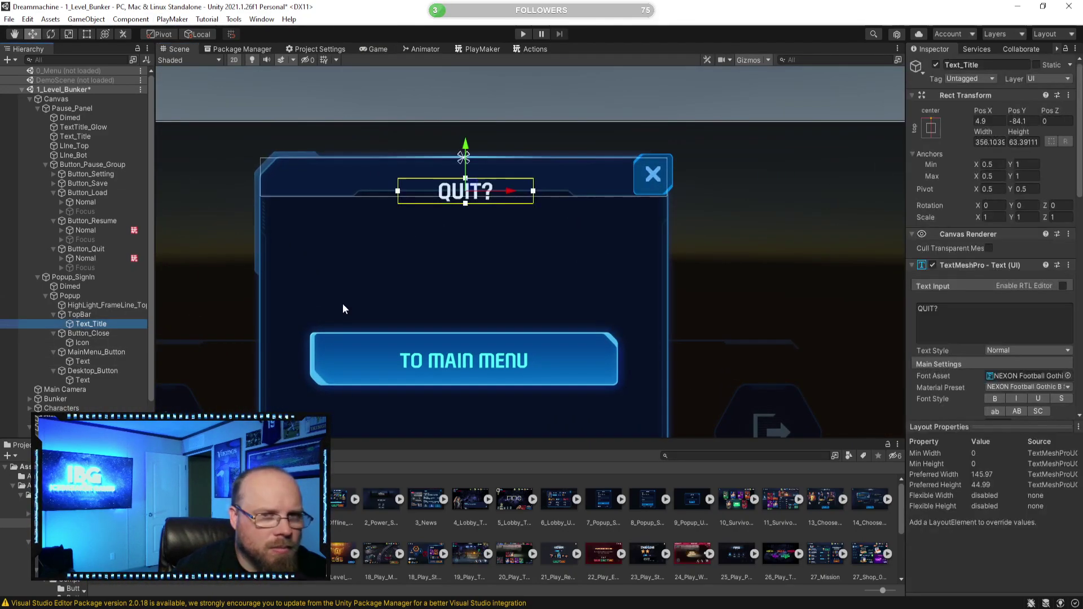
drag(463, 148, 485, 125)
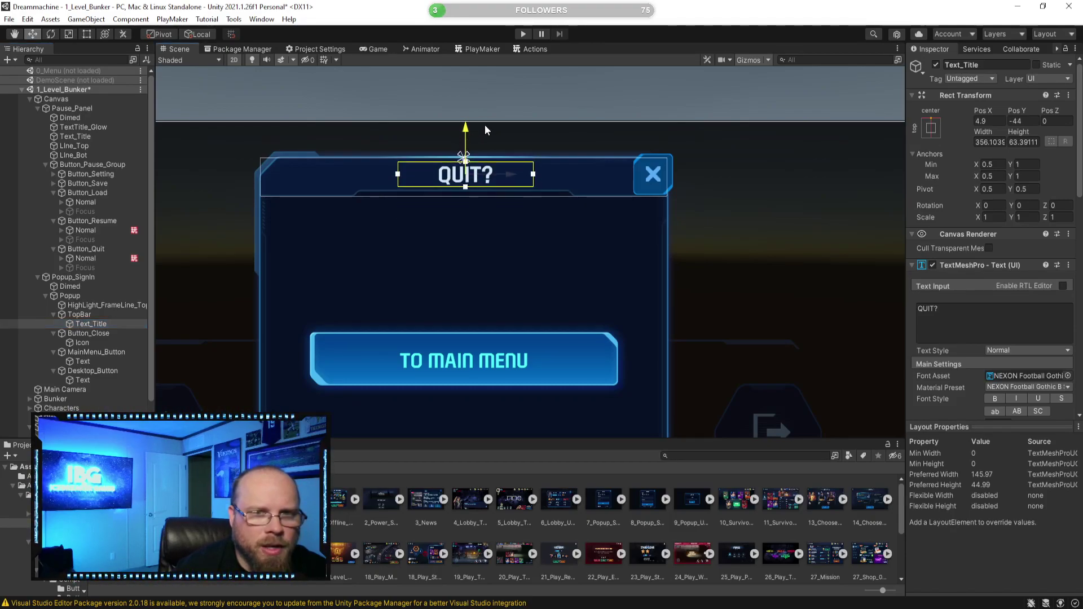
click(608, 96)
scroll(645, 141, down, 5)
middle_drag(560, 304, 505, 203)
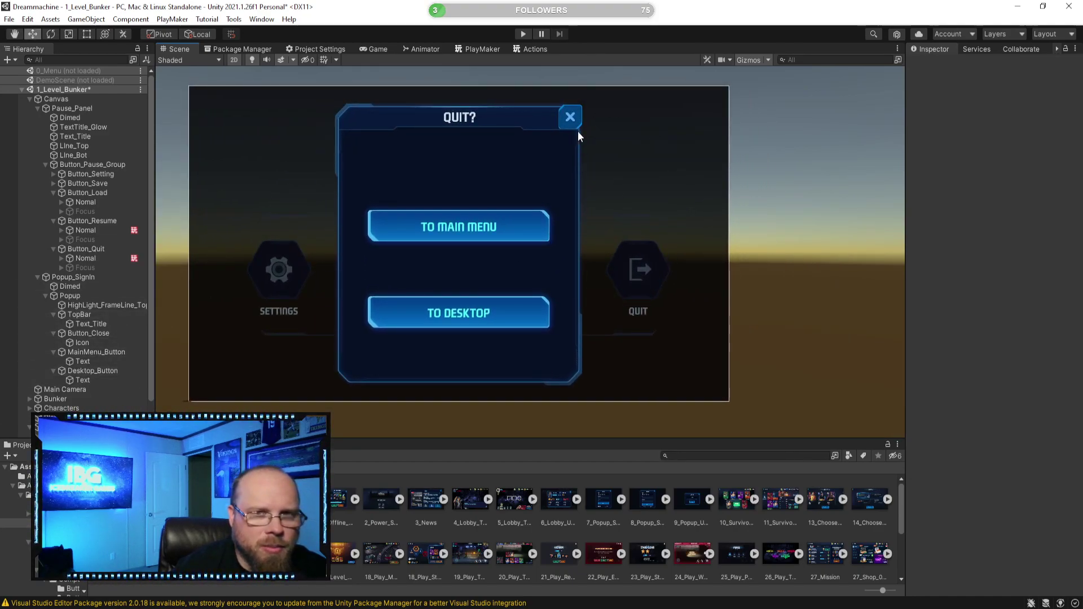
Add an On Click event to the popup's Button_Close and assign Popup_SignIn as its target object
click(86, 333)
scroll(986, 305, down, 8)
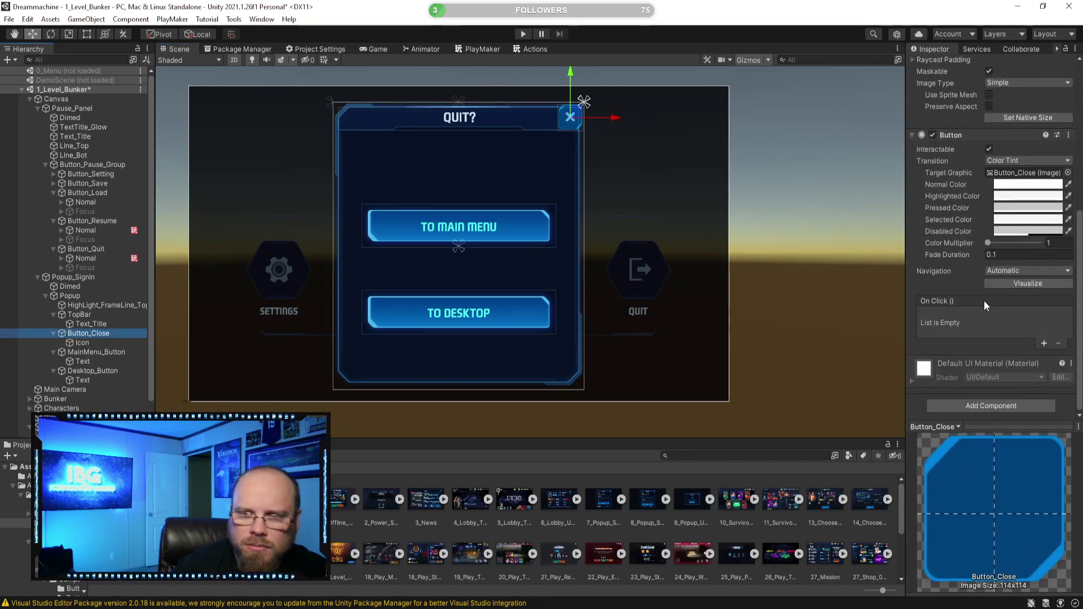
scroll(433, 289, down, 2)
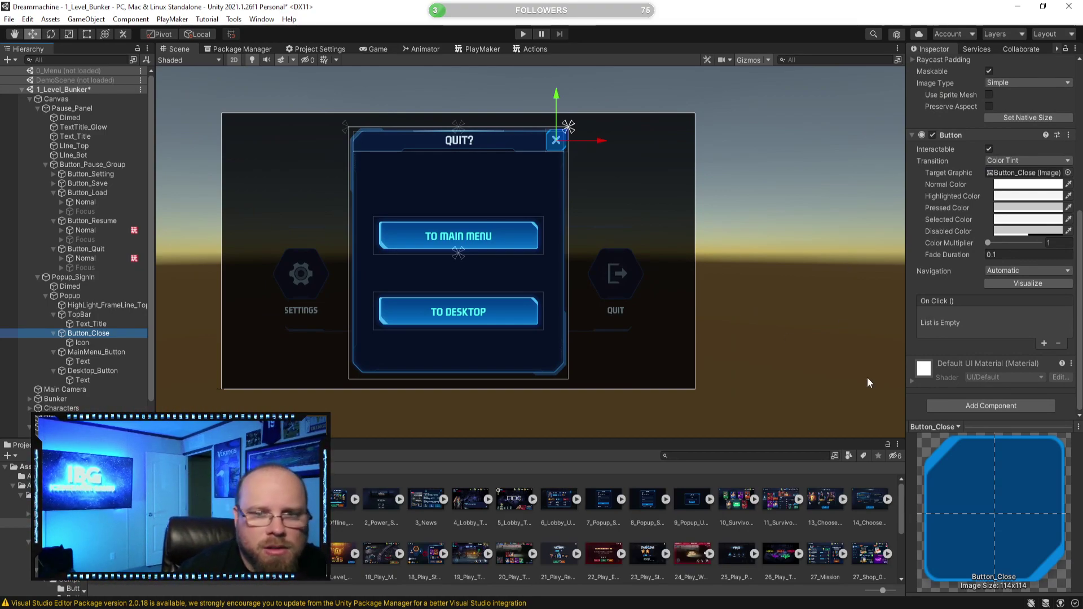
click(1044, 343)
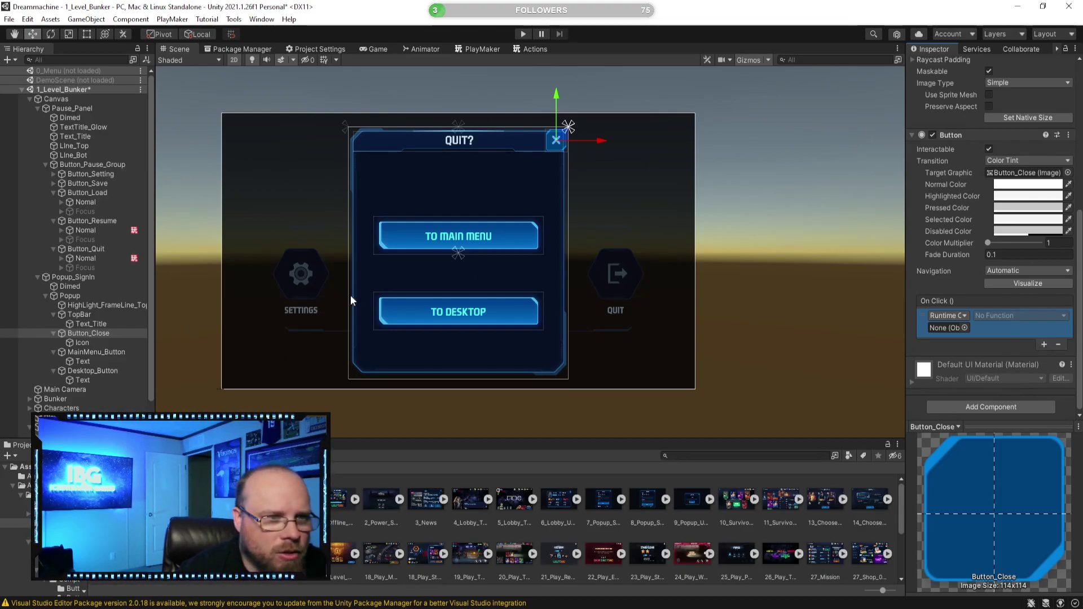
drag(79, 279, 948, 327)
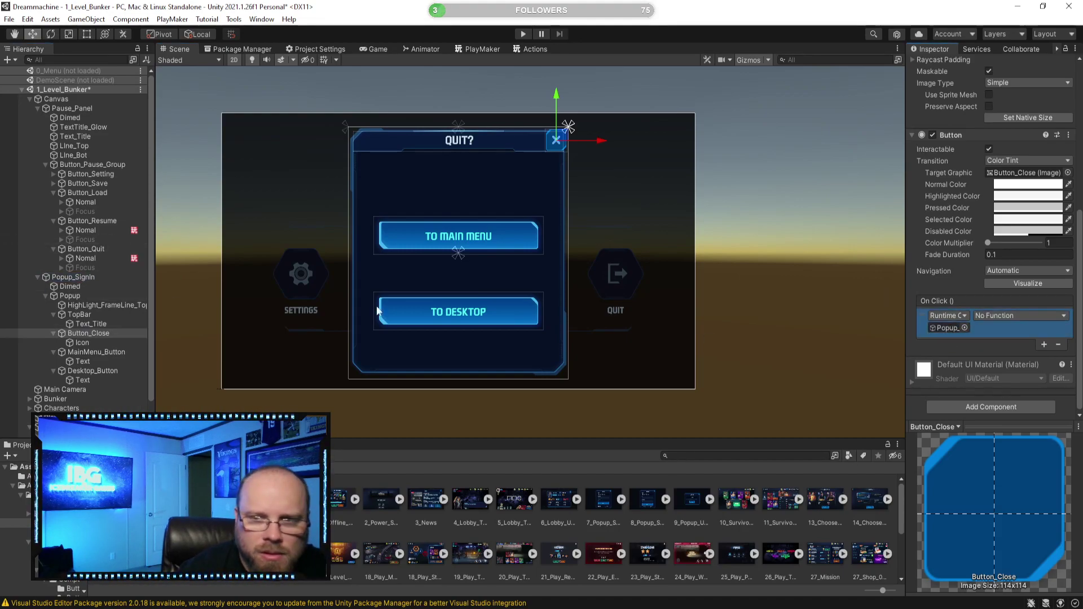
Rename the Popup_SignIn object to Popup_Quit
click(90, 277)
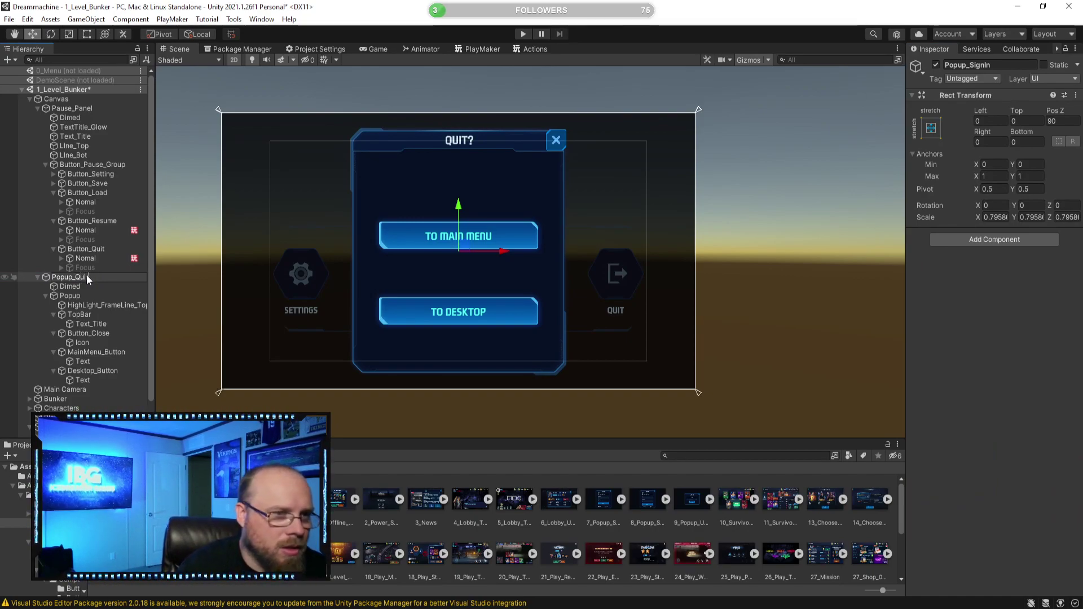
click(86, 276)
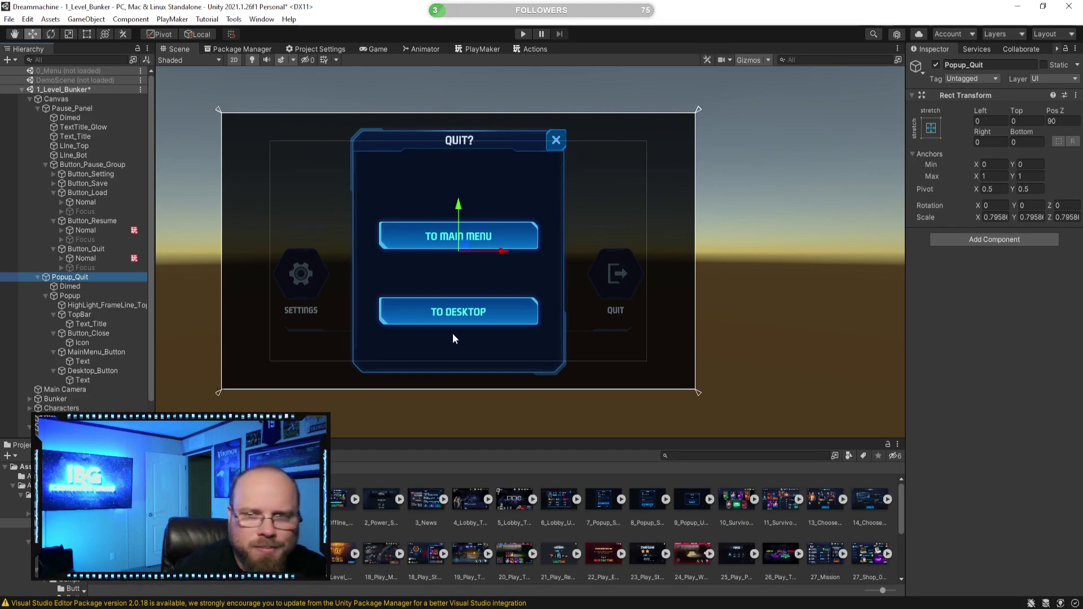
click(84, 286)
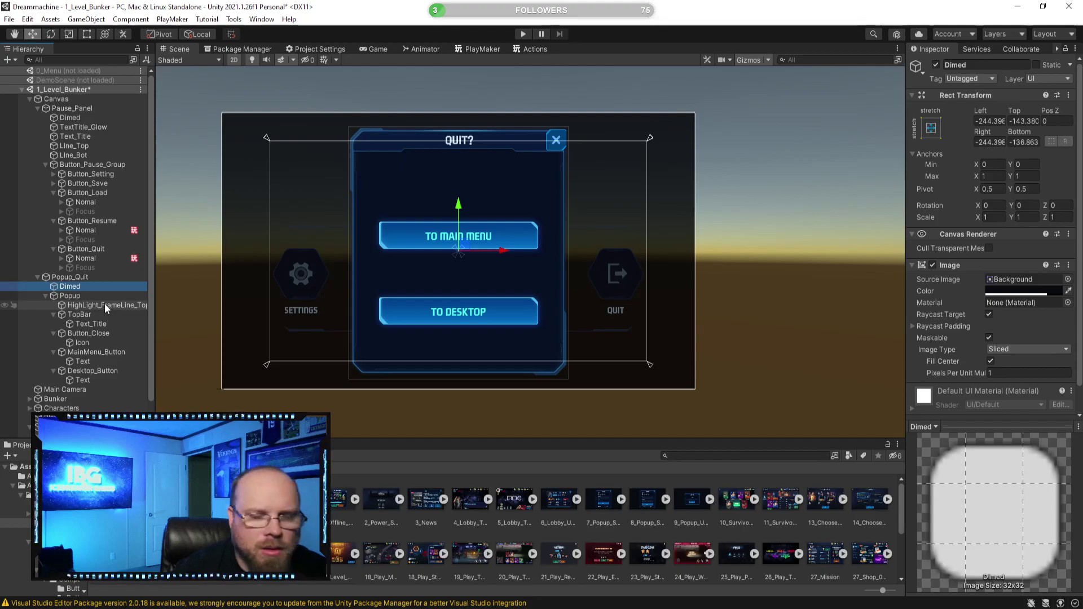
Set Button_Close's On Click function to GameObject.SetActive with the checkbox off so it hides the popup
click(105, 334)
scroll(993, 282, down, 4)
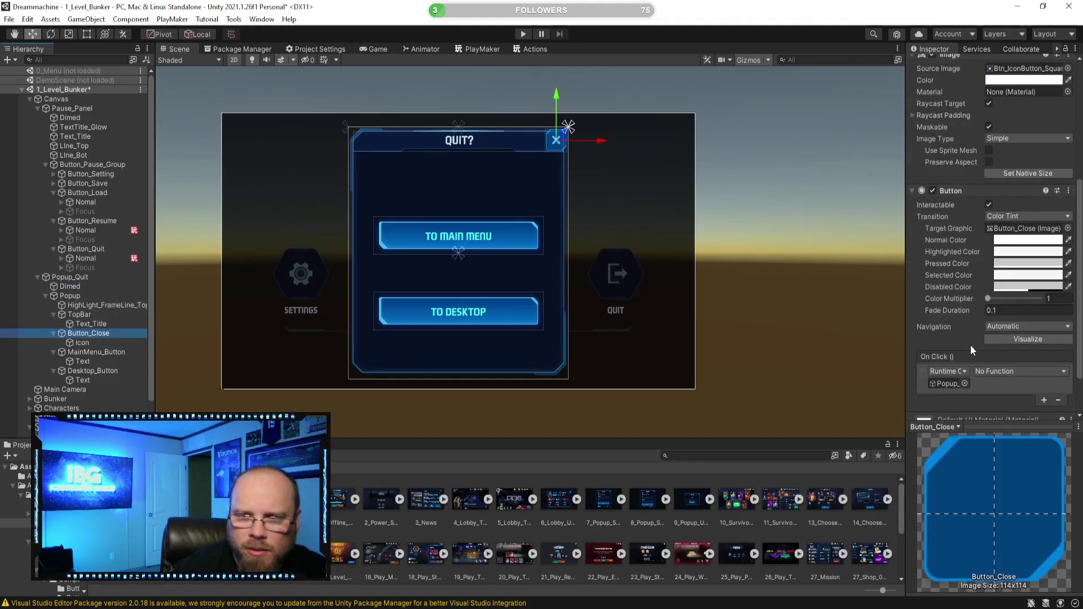
scroll(1001, 305, down, 4)
click(1006, 314)
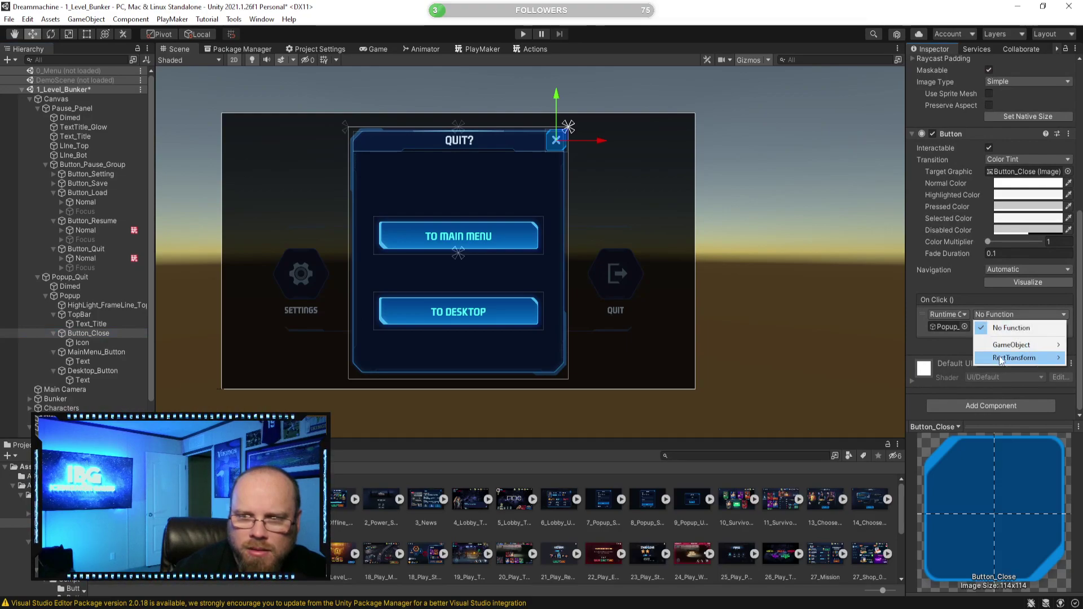
mouse_move(1024, 352)
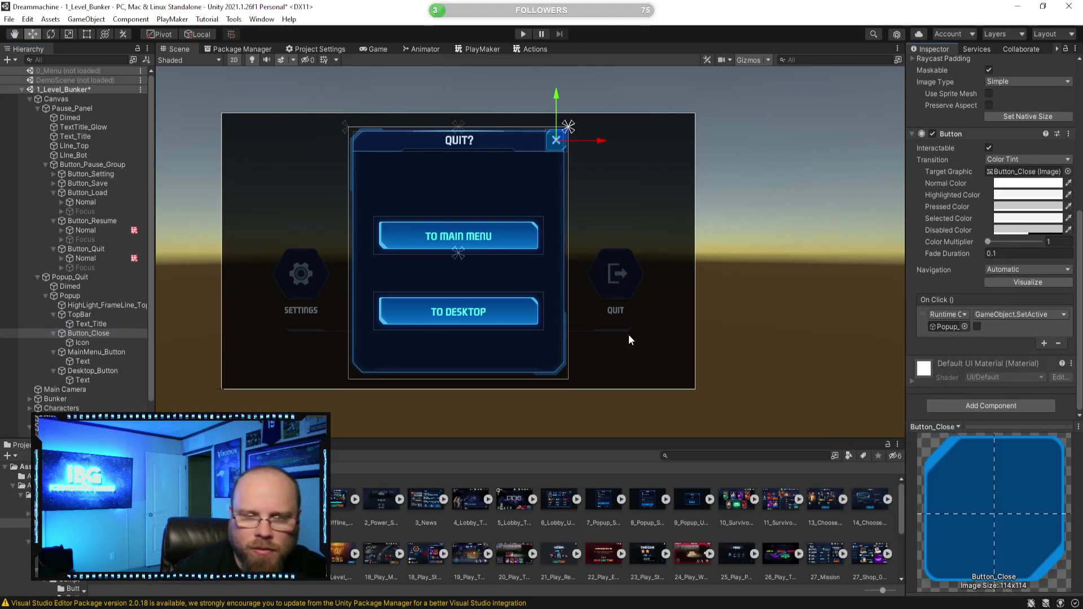
click(642, 447)
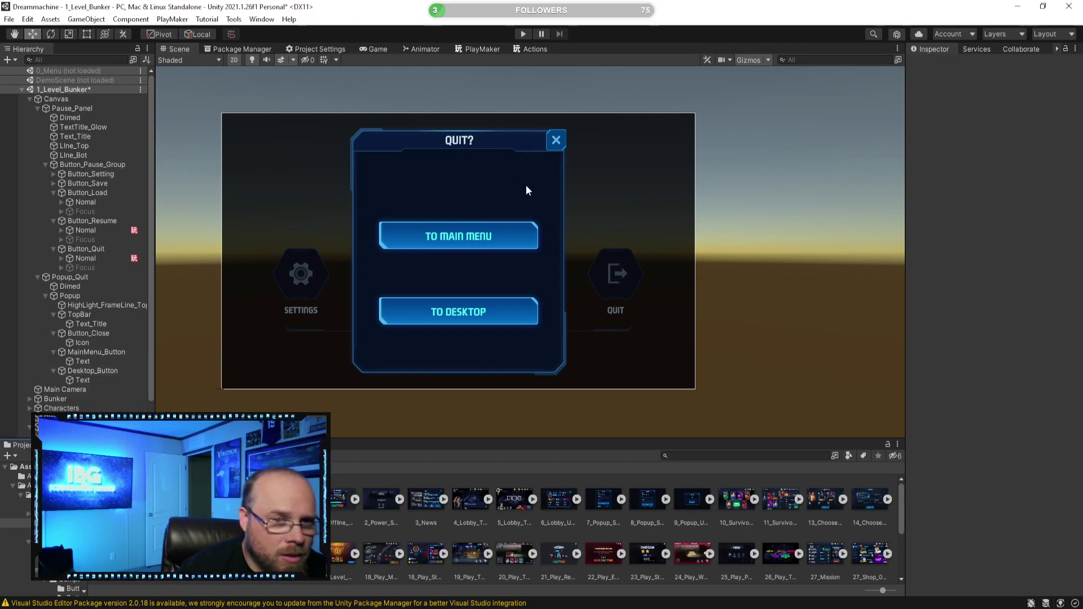
Add a PlayMaker FSM to Desktop_Button
click(76, 370)
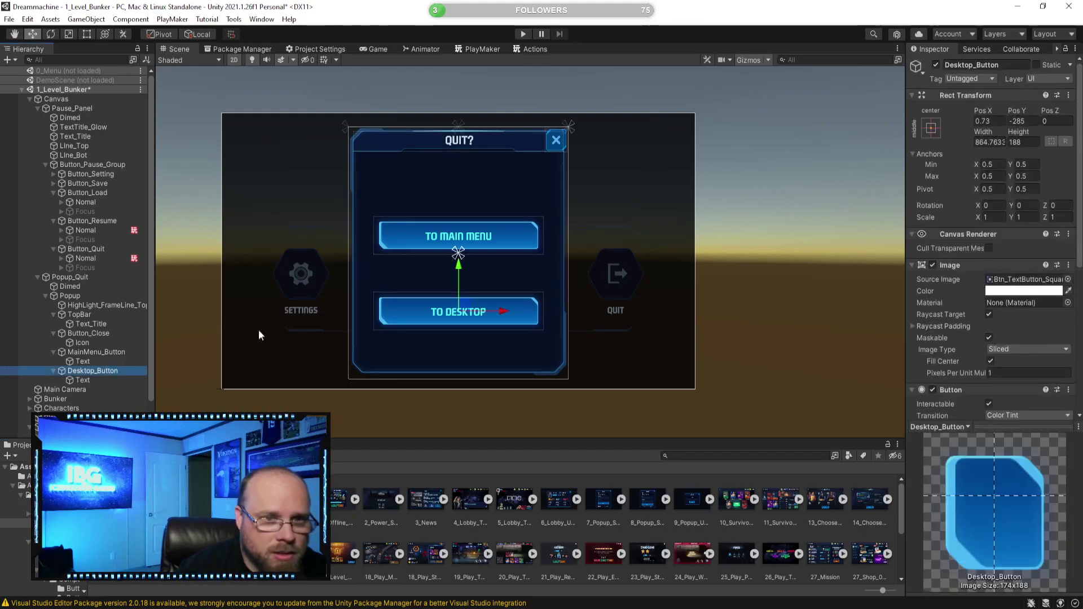
click(97, 352)
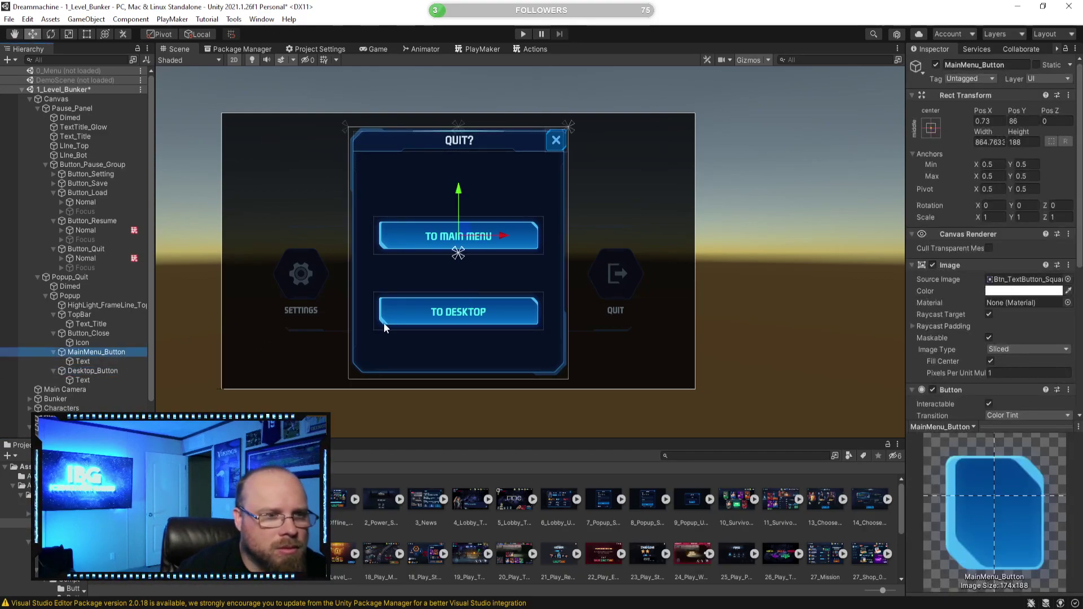
click(98, 370)
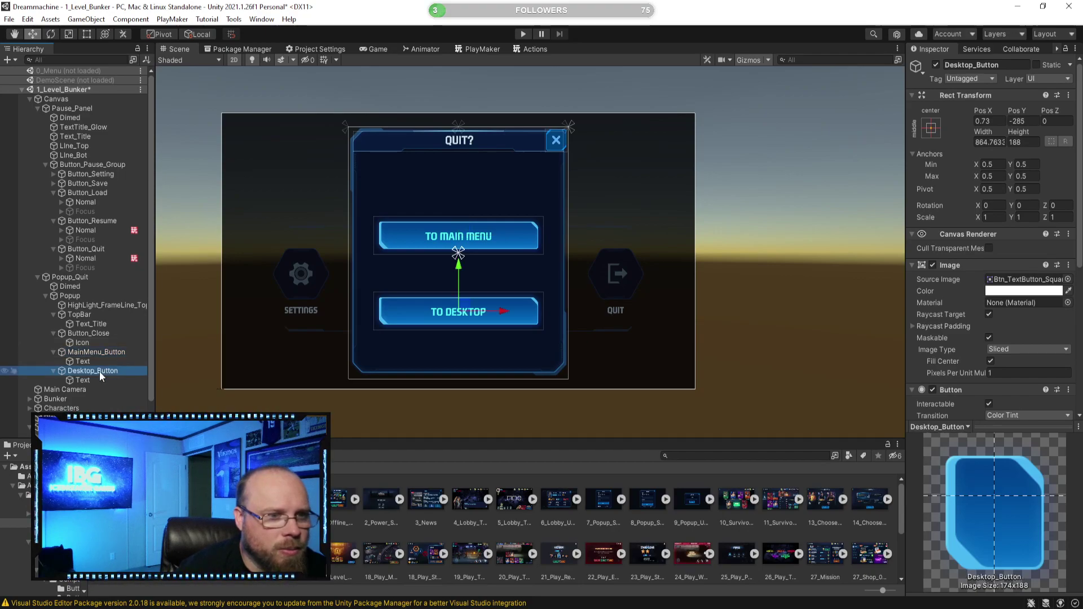
click(473, 48)
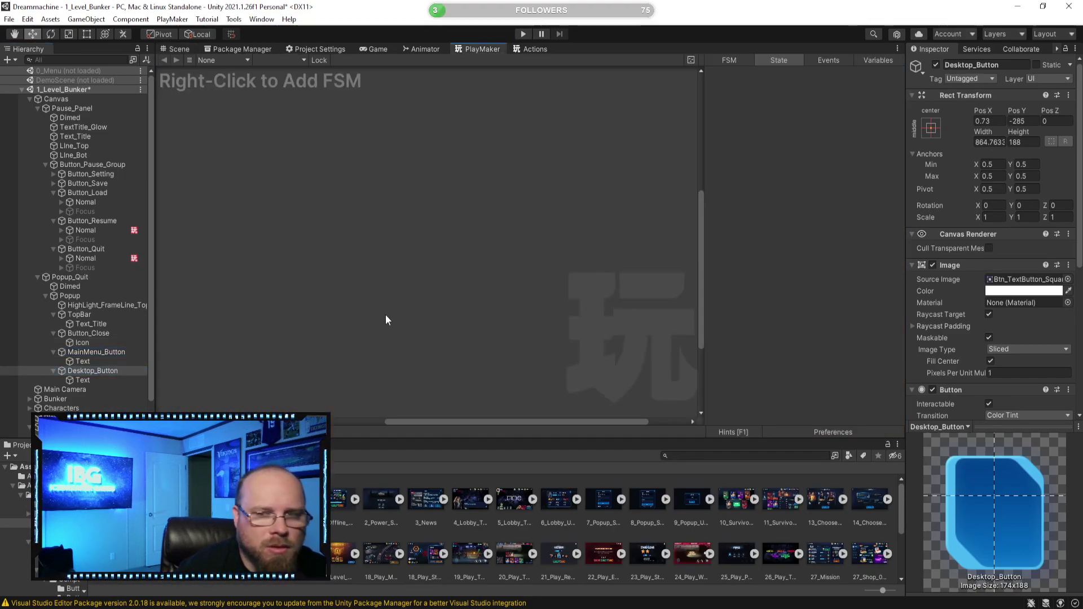
right_click(398, 248)
click(454, 255)
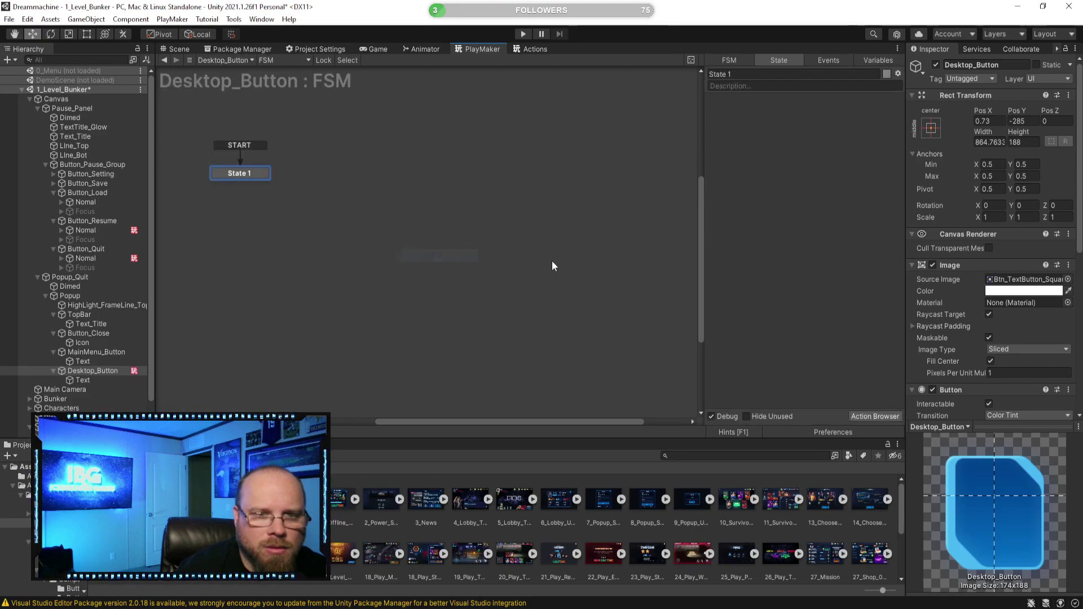
Set the alien head as the watermark of Desktop_Button's FSM
right_click(552, 265)
click(620, 342)
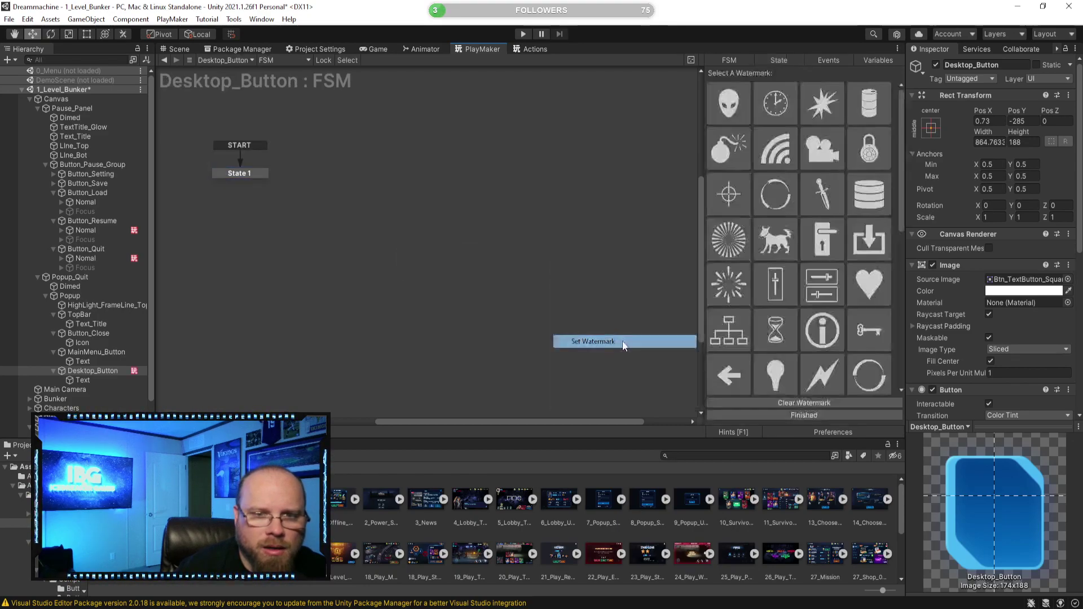
click(729, 104)
Add a UI Button On Click Event action to State 1 of Desktop_Button's FSM
click(491, 210)
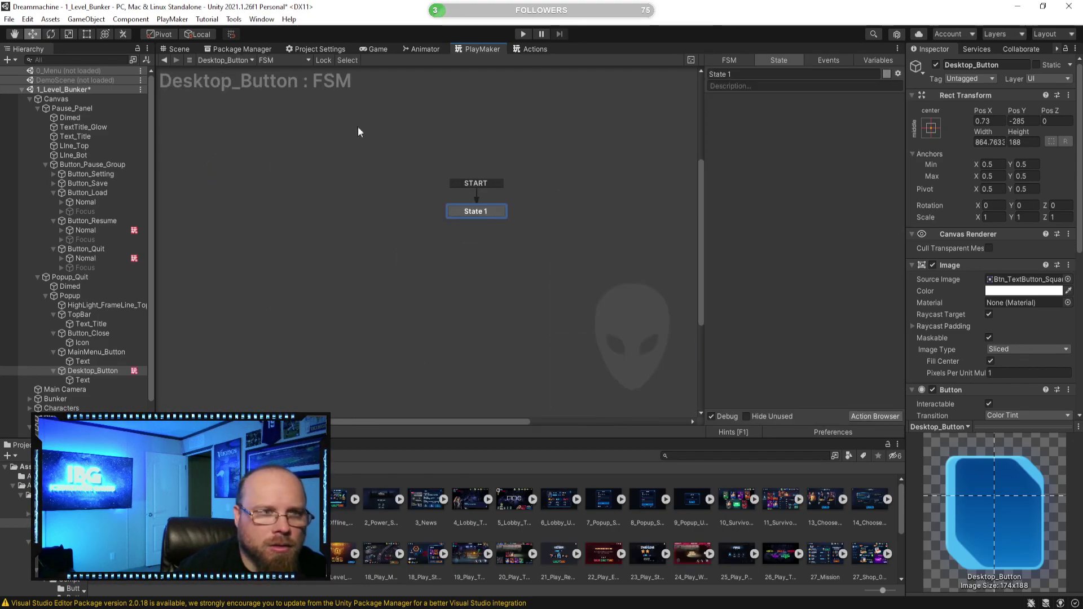
click(896, 418)
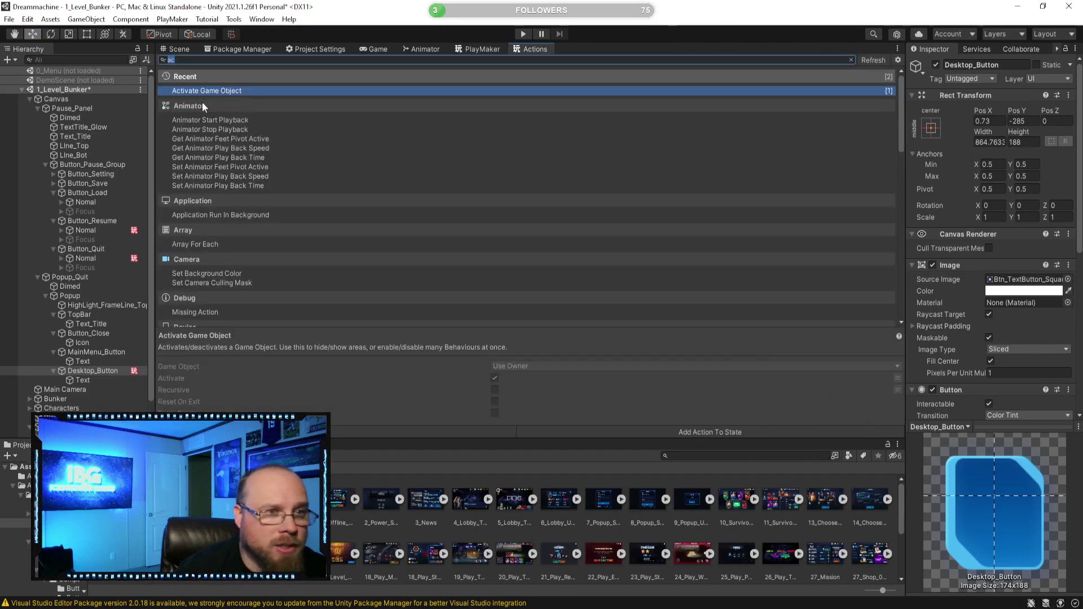
text(ui)
key(Return)
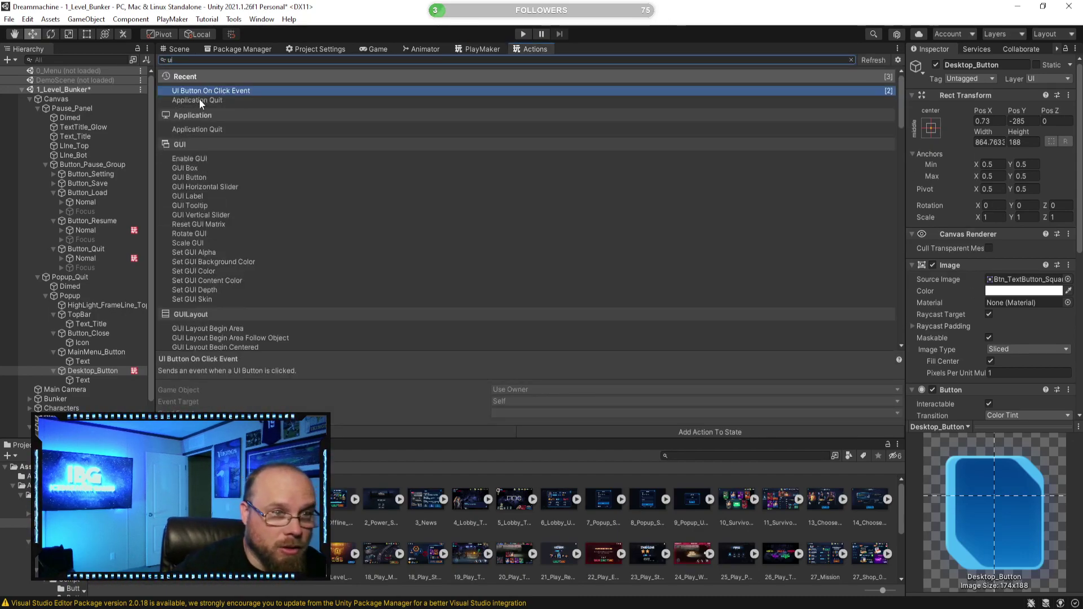
click(473, 48)
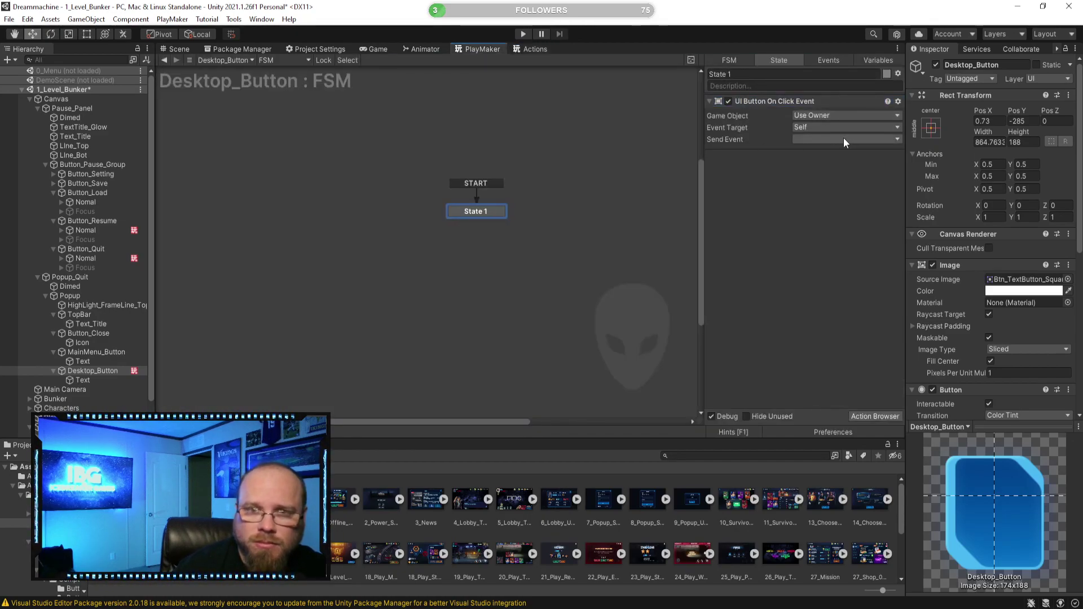
Create a Pressed event as the click action's Send Event and add it as a transition on State 1
right_click(474, 212)
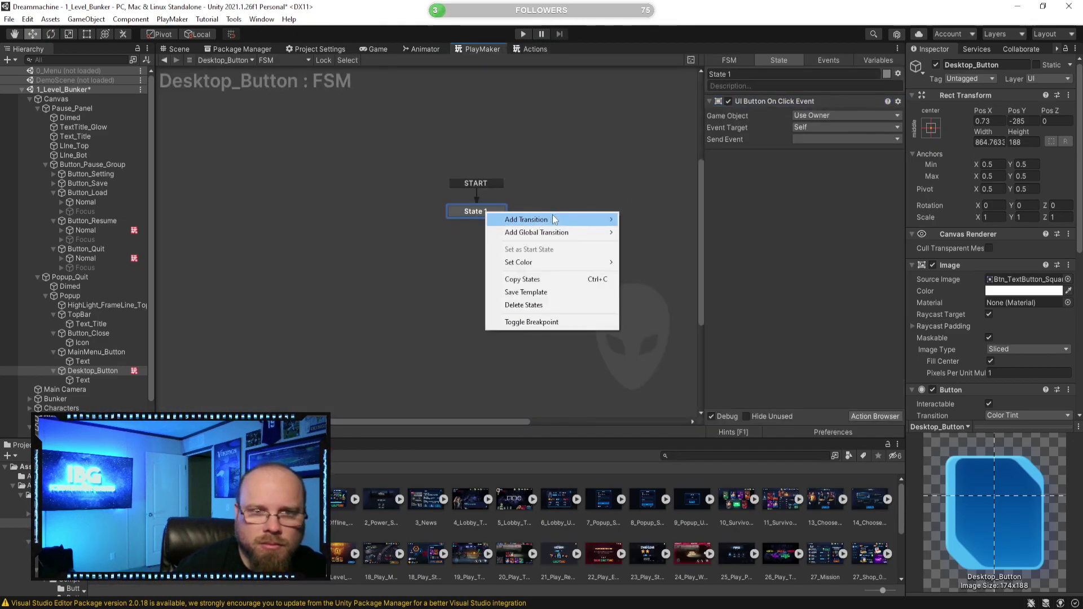
click(858, 222)
click(842, 140)
click(851, 215)
text(Pressed)
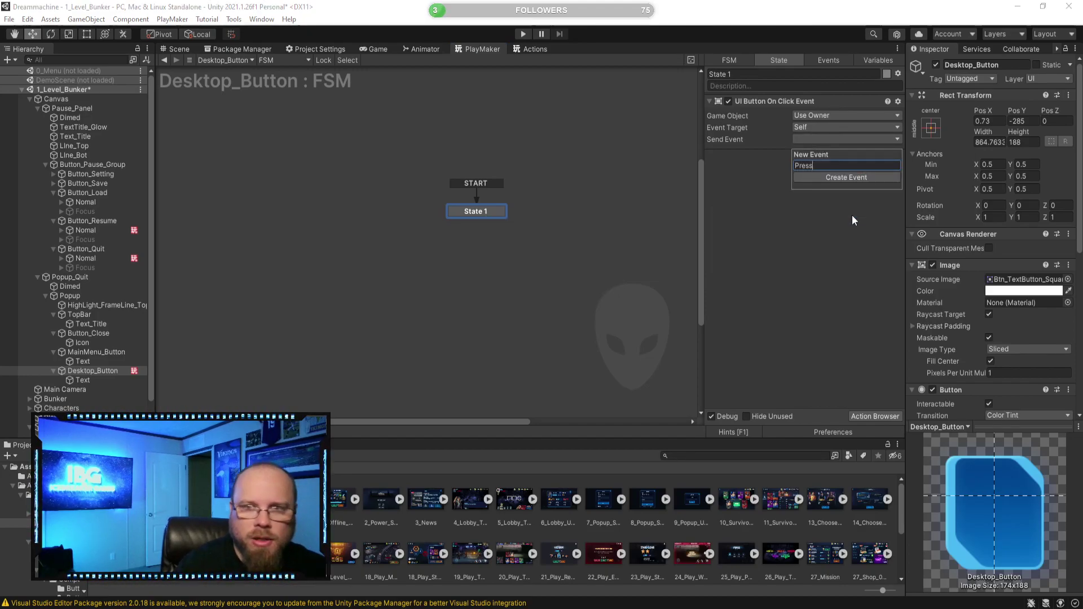
key(Return)
click(825, 163)
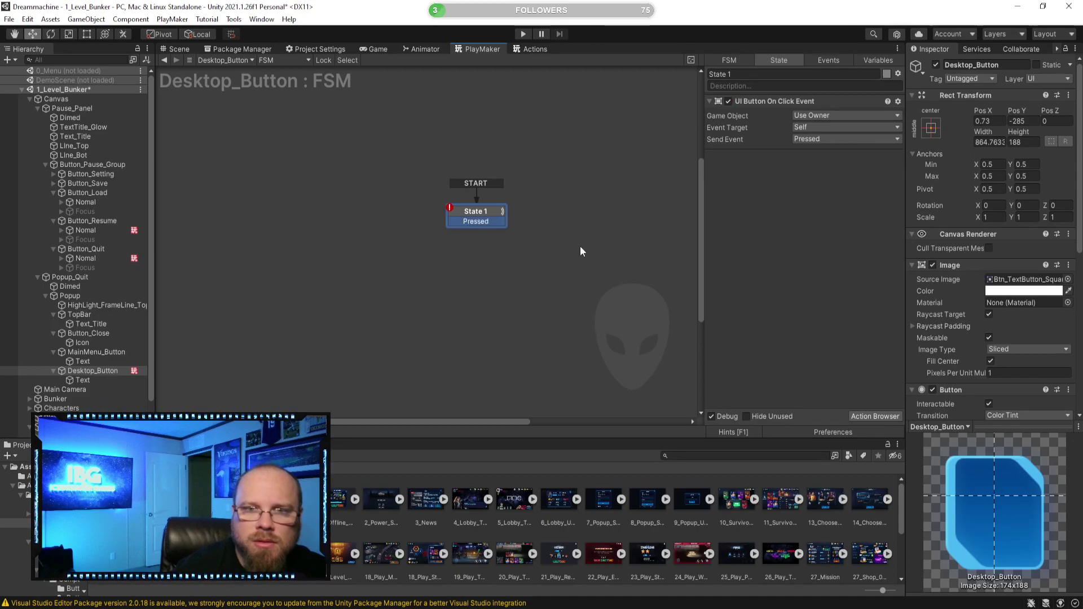
Rename the start state of Desktop_Button's FSM to Idle
click(473, 269)
click(487, 214)
click(764, 69)
text(Idle)
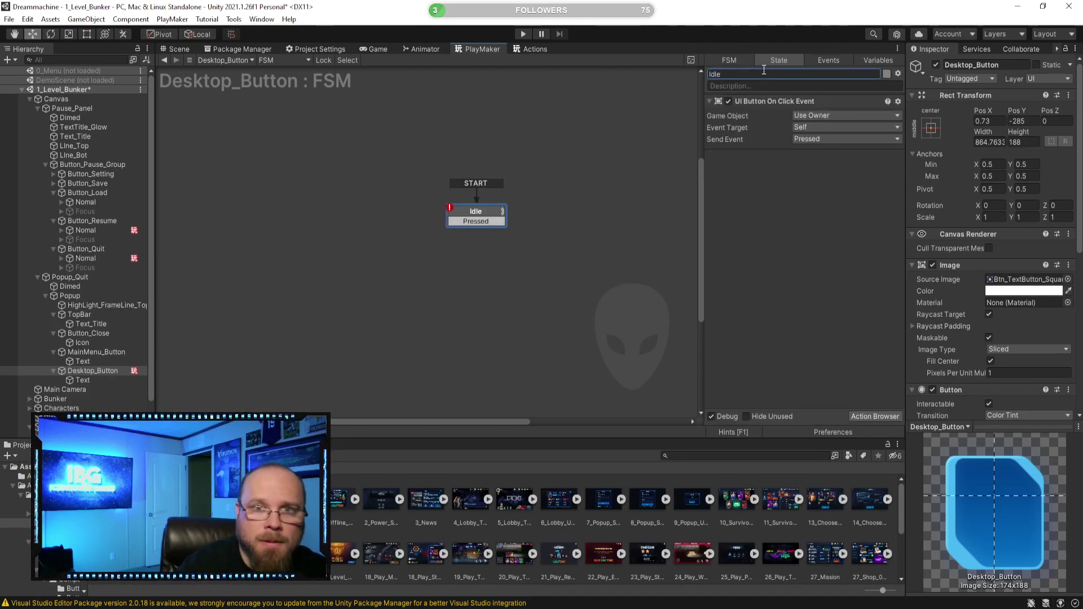
click(524, 273)
Add a new state below Idle and connect Idle's Pressed transition to it
click(480, 216)
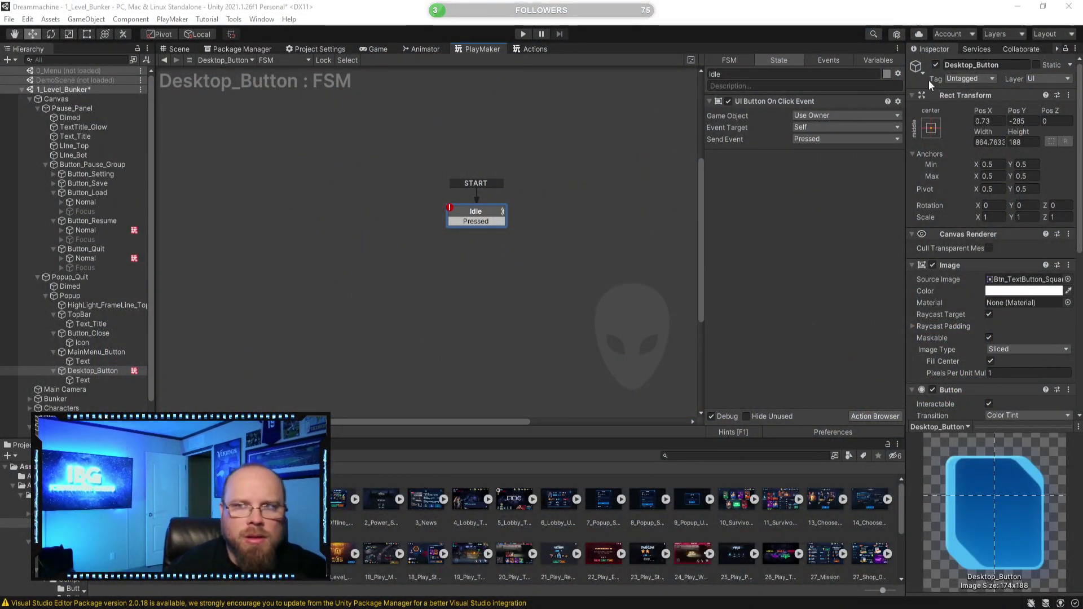
click(456, 300)
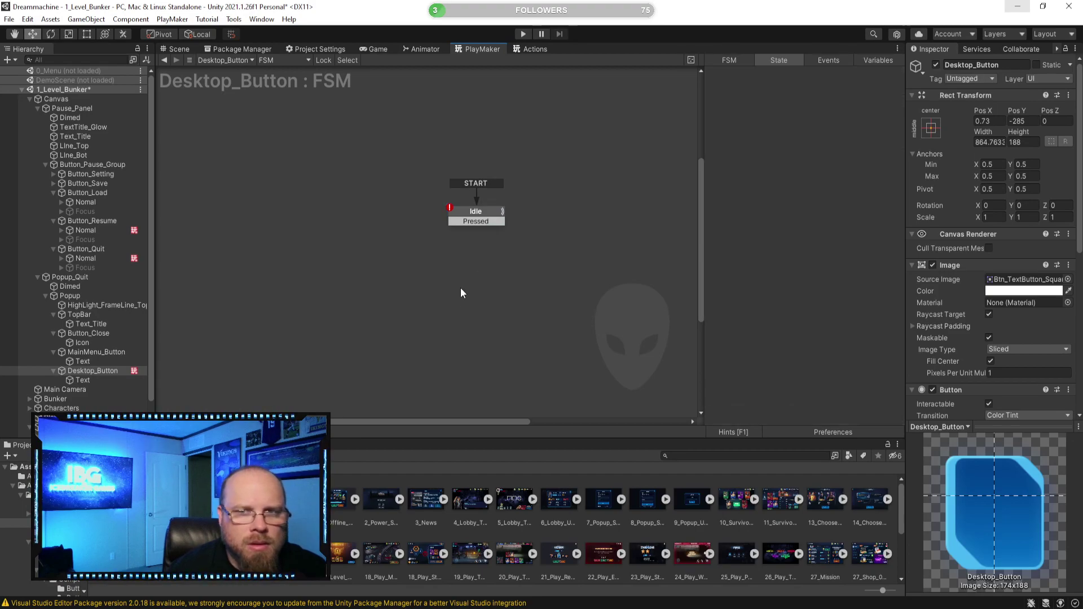
click(468, 212)
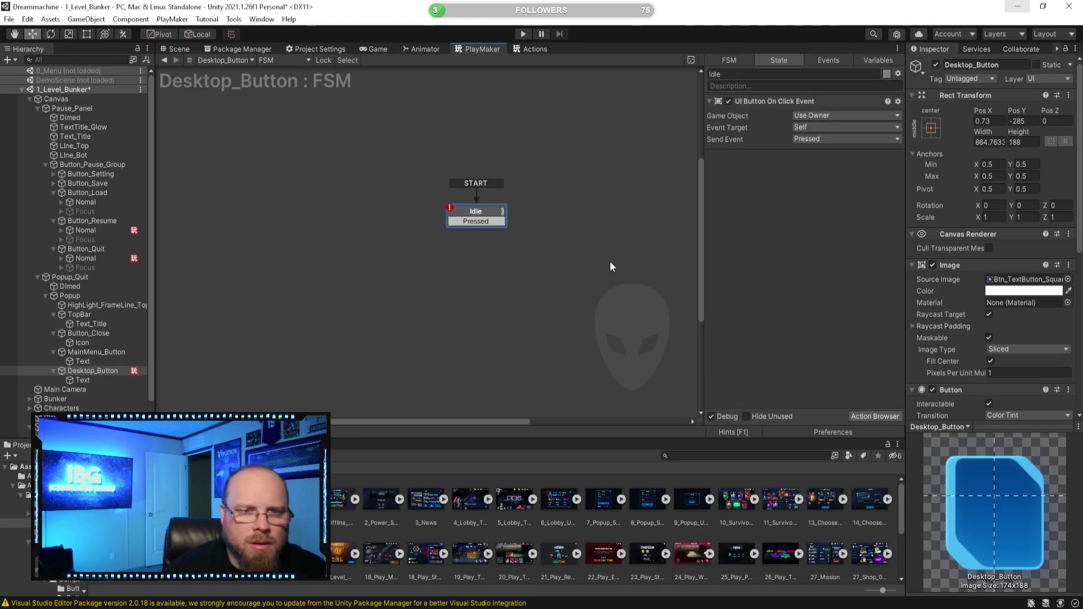
right_click(470, 260)
click(492, 268)
mouse_move(482, 225)
mouse_down()
mouse_move(511, 257)
mouse_move(504, 263)
mouse_move(489, 243)
mouse_up()
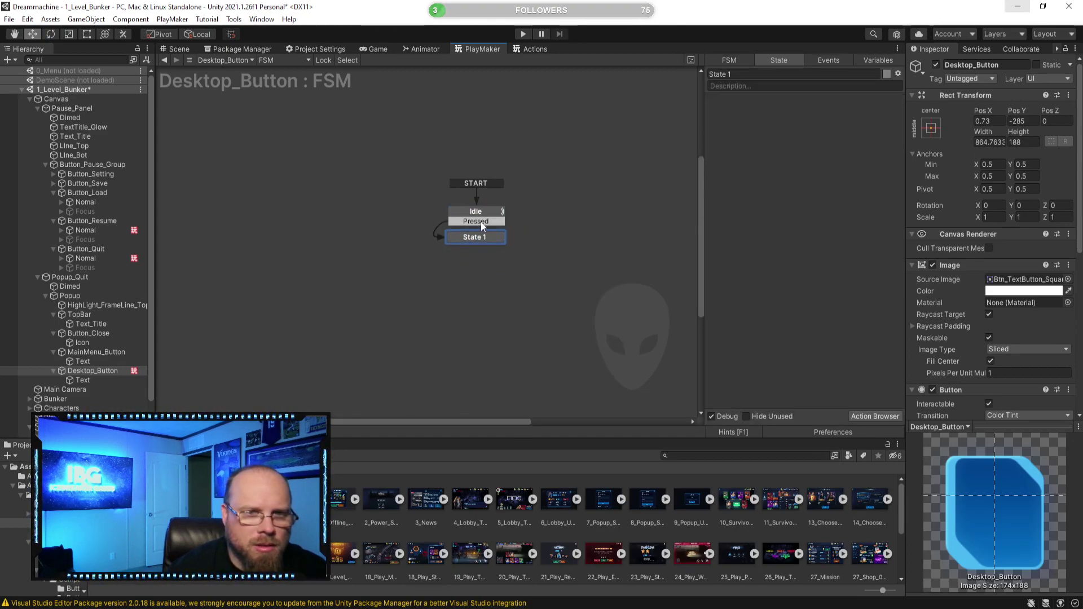
click(482, 220)
click(492, 272)
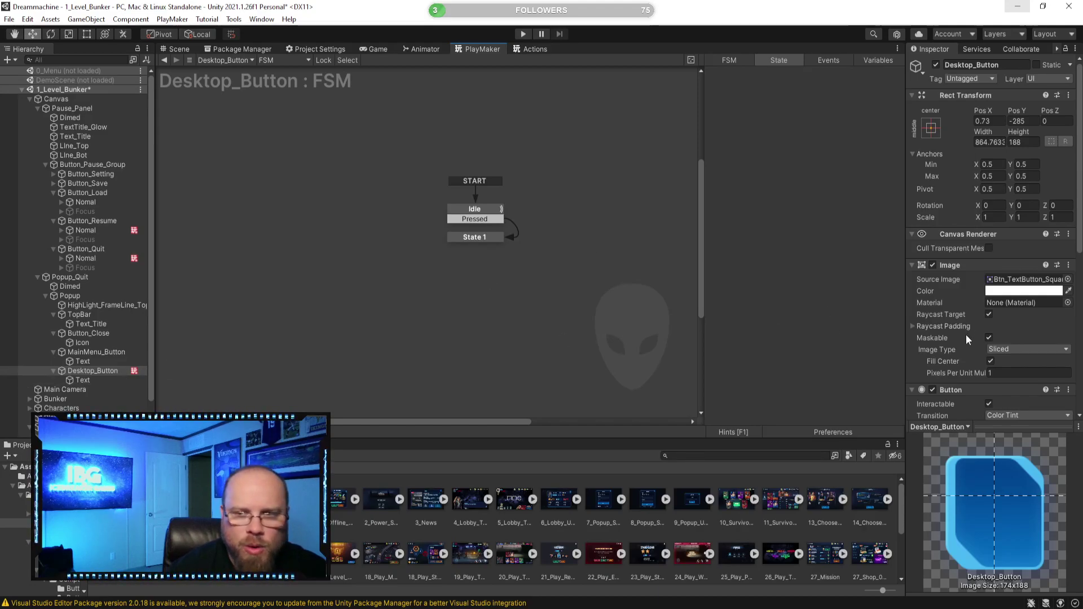
Rename Desktop_Button's FSM to Quit_Desktop
scroll(967, 340, down, 5)
click(982, 331)
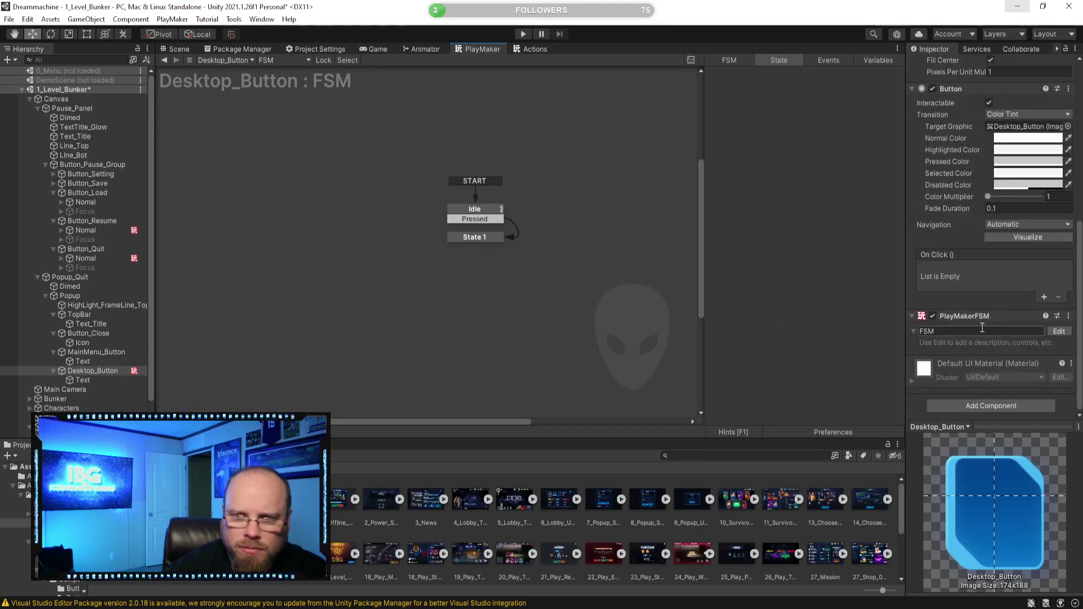
text(D)
key(BackSpace)
text(Quit_Desktop)
key(Return)
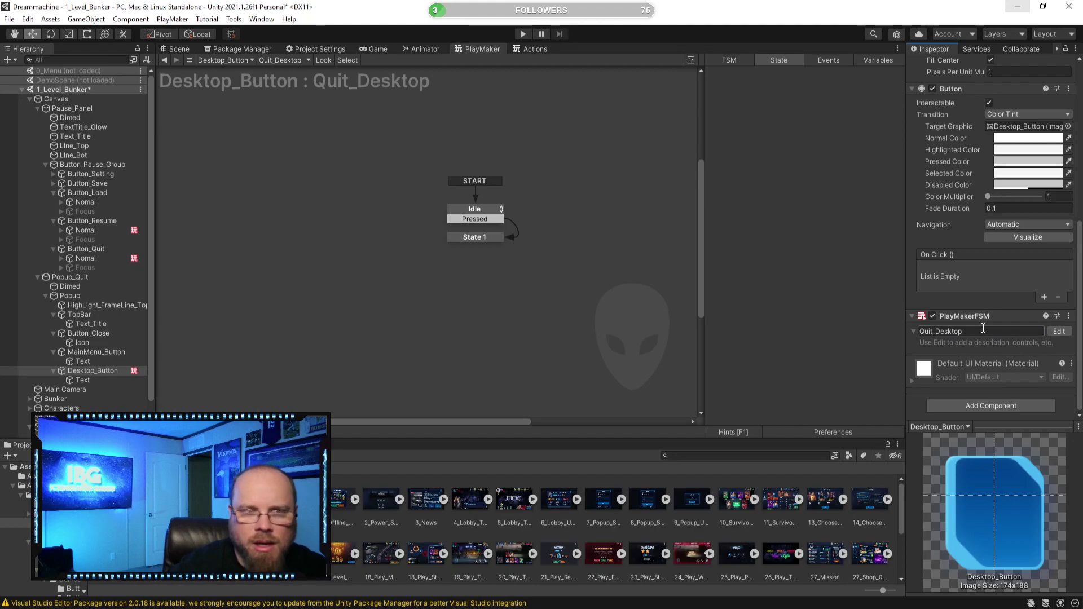
Add an Application Quit action to State 1 of the Quit_Desktop FSM
click(481, 237)
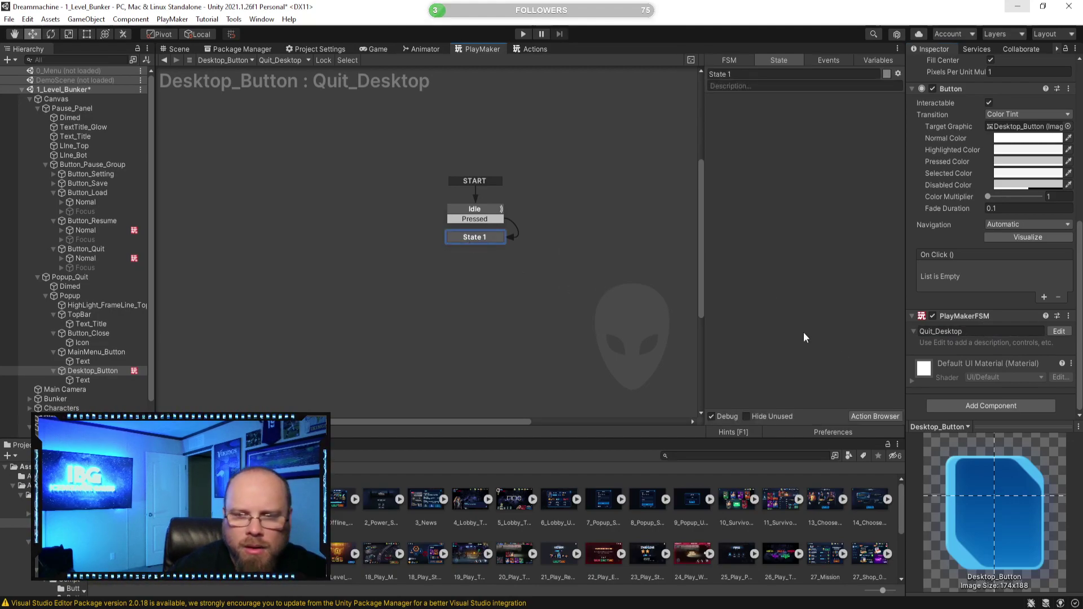
click(873, 416)
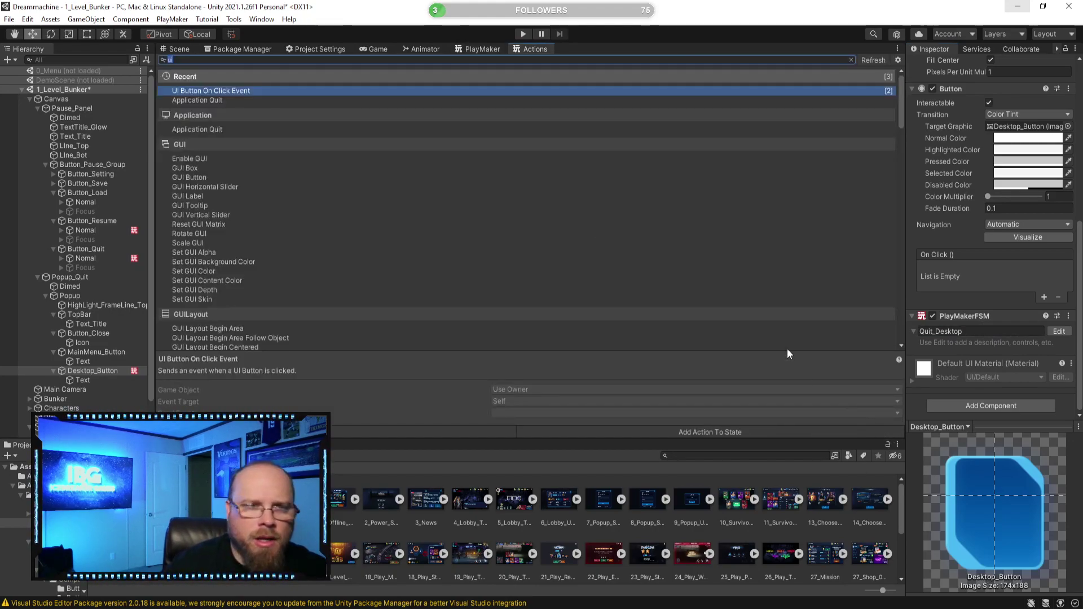
text(quit)
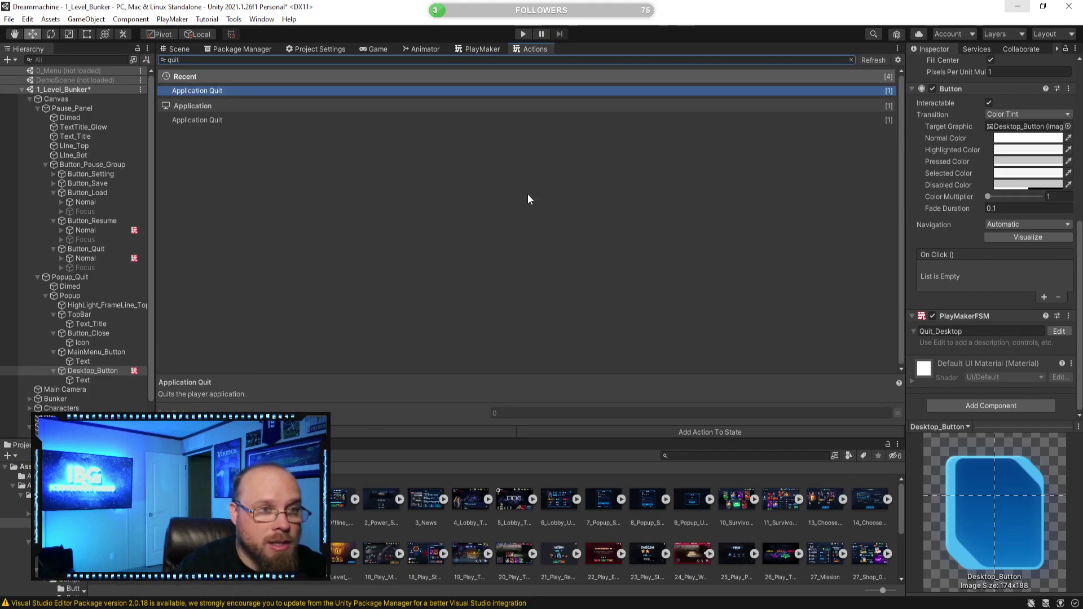
click(482, 50)
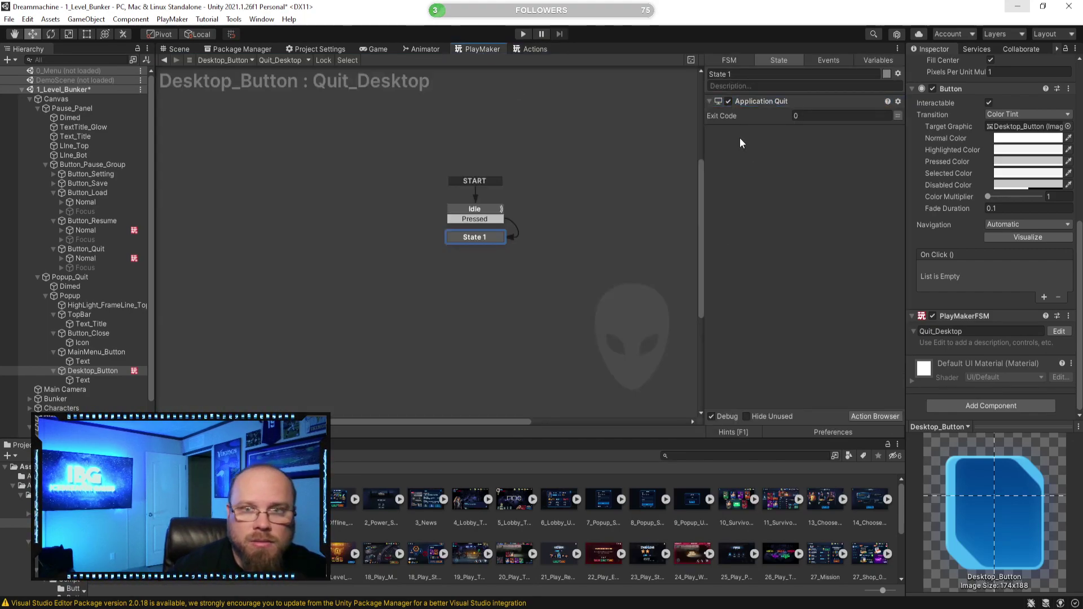
Rename the state holding the Application Quit action to Quit
click(753, 74)
text(Quit)
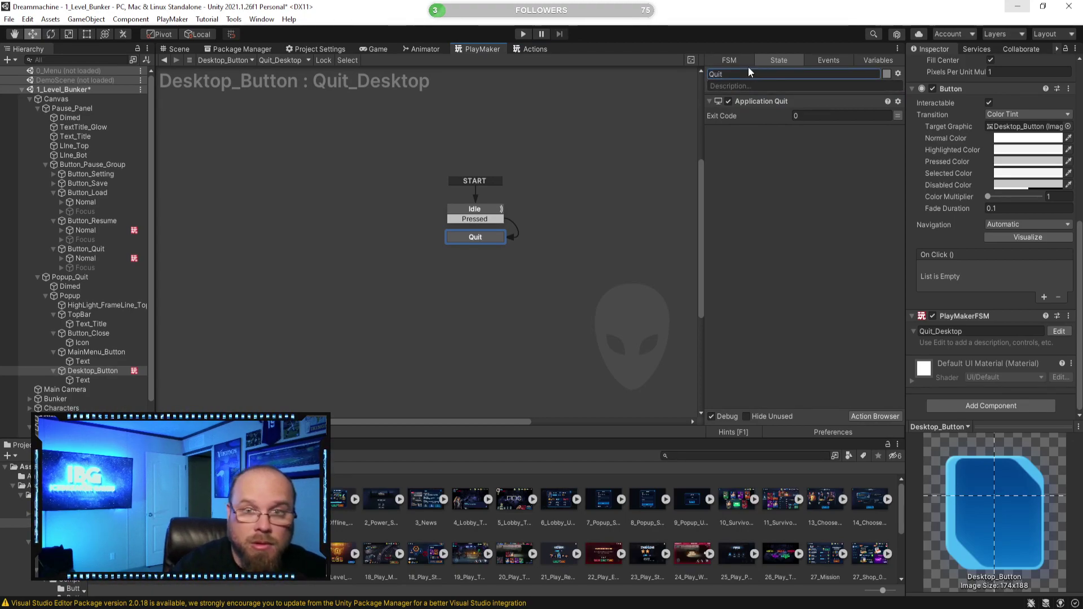
click(469, 295)
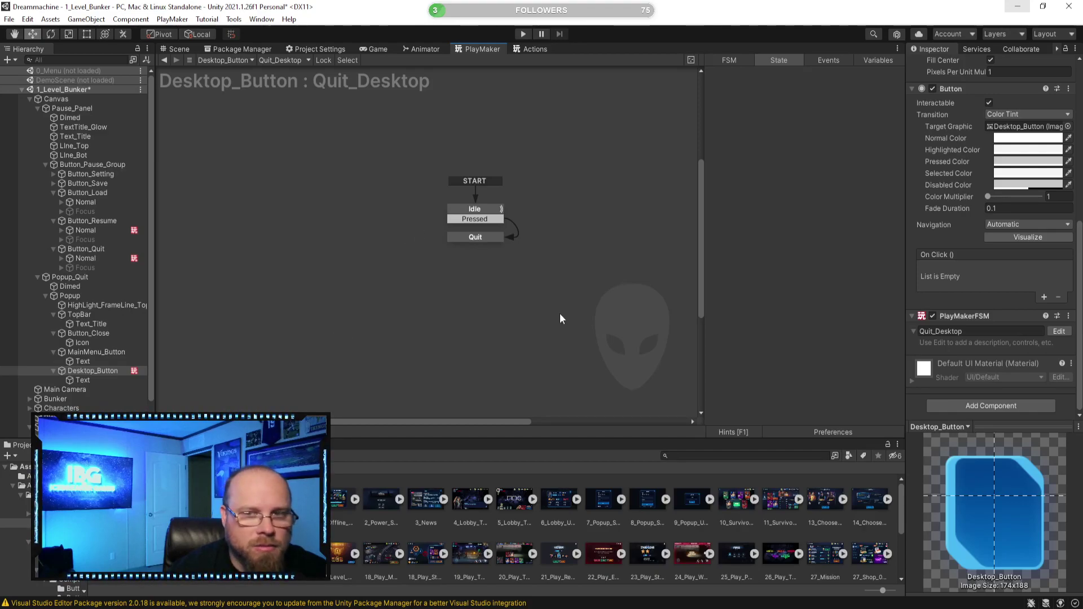
Copy Desktop_Button's PlayMakerFSM component and paste it as a new component on MainMenu_Button
right_click(957, 317)
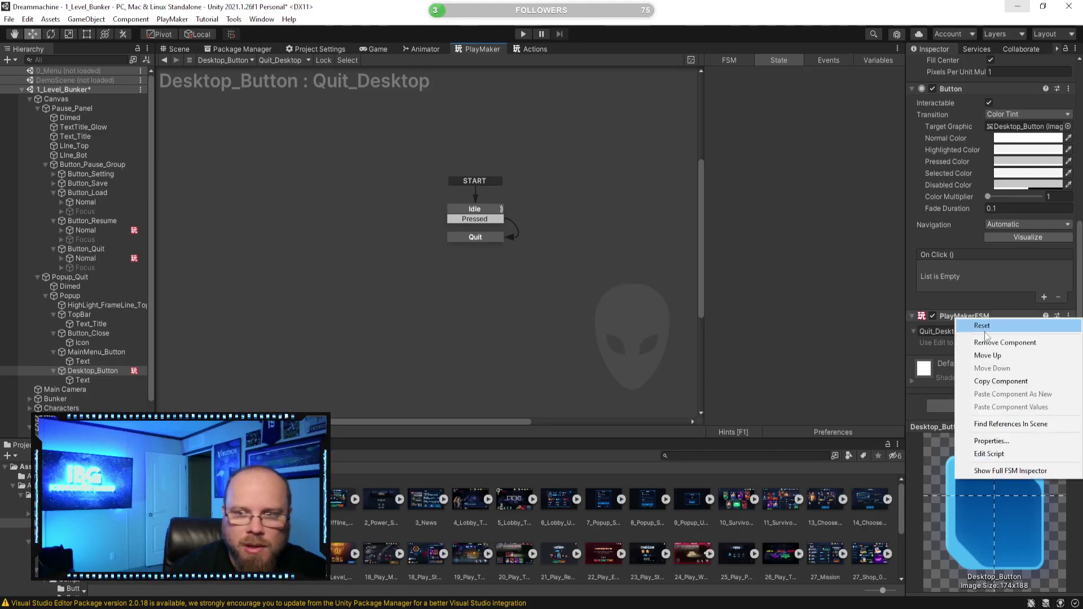
click(988, 381)
click(120, 352)
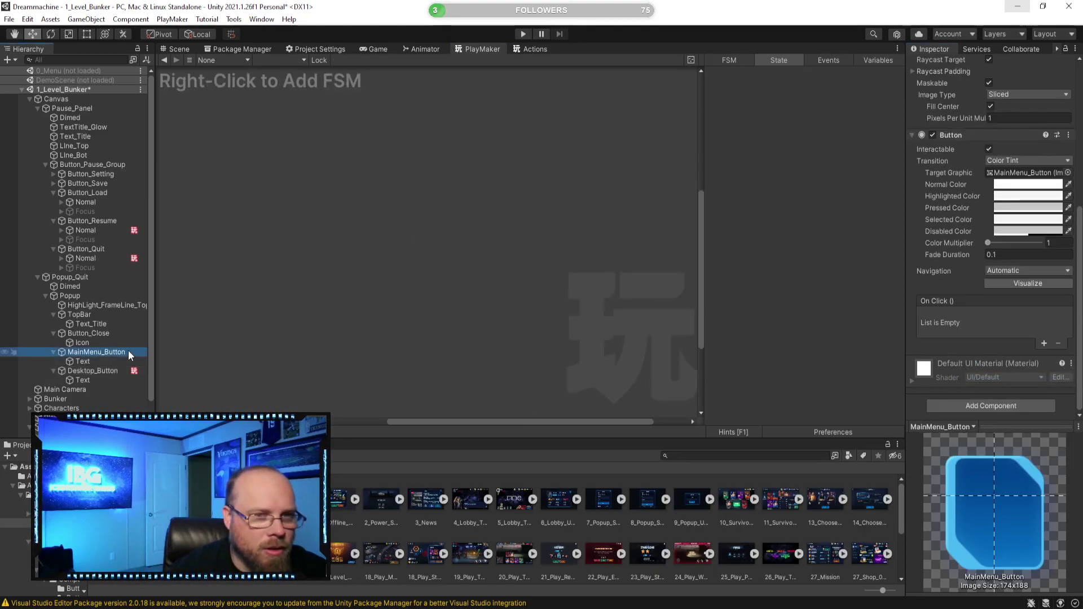
right_click(959, 137)
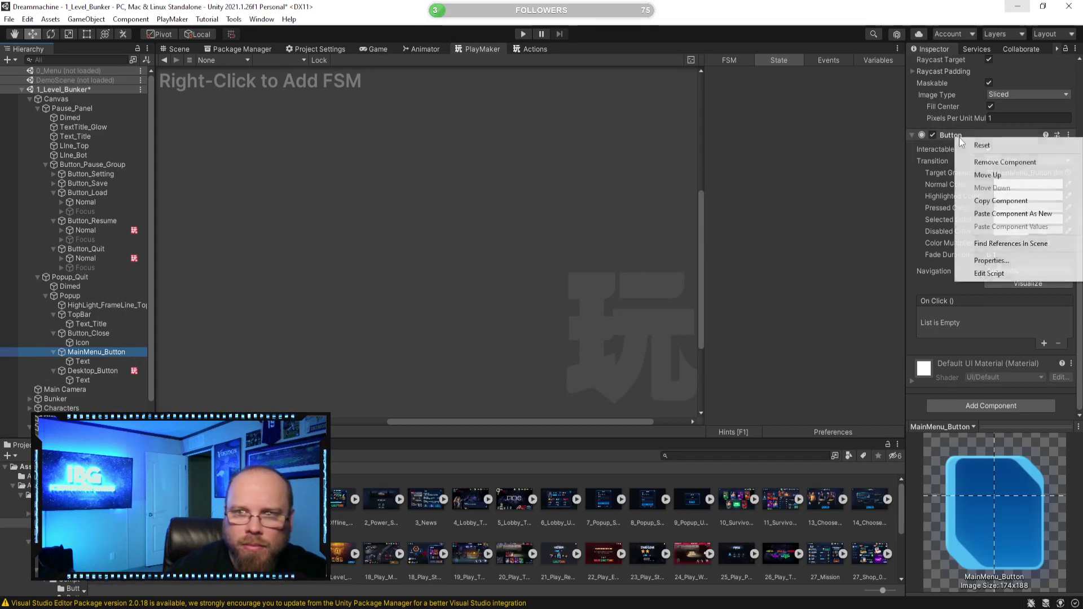
click(996, 211)
Rename the FSM pasted on MainMenu_Button to Quit_Menu
click(978, 332)
key(BackSpace)
key(BackSpace)
key(BackSpace)
key(BackSpace)
key(BackSpace)
key(BackSpace)
key(BackSpace)
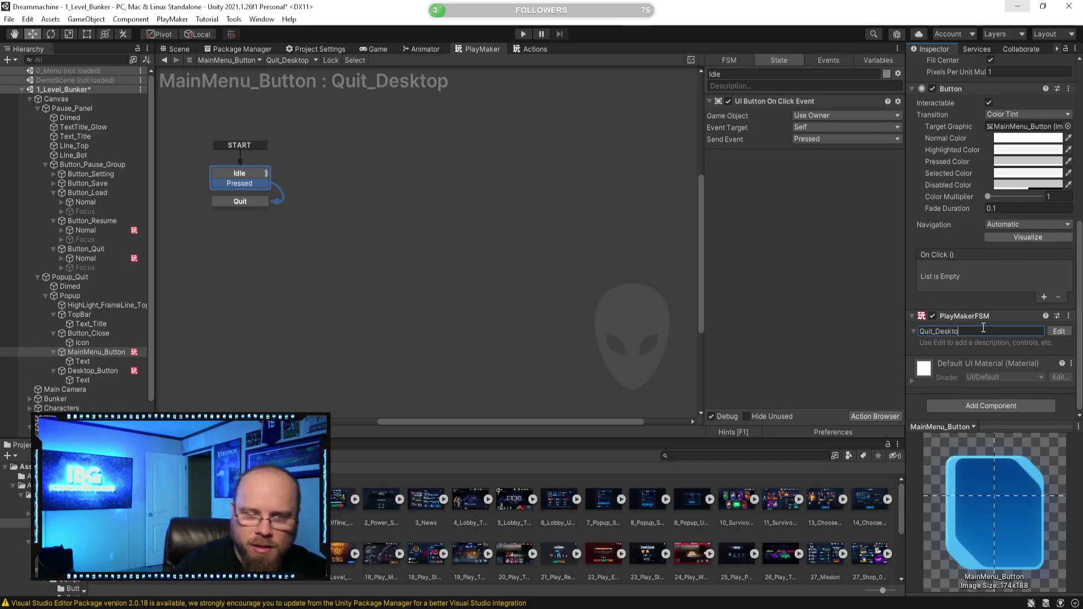
text(Menu)
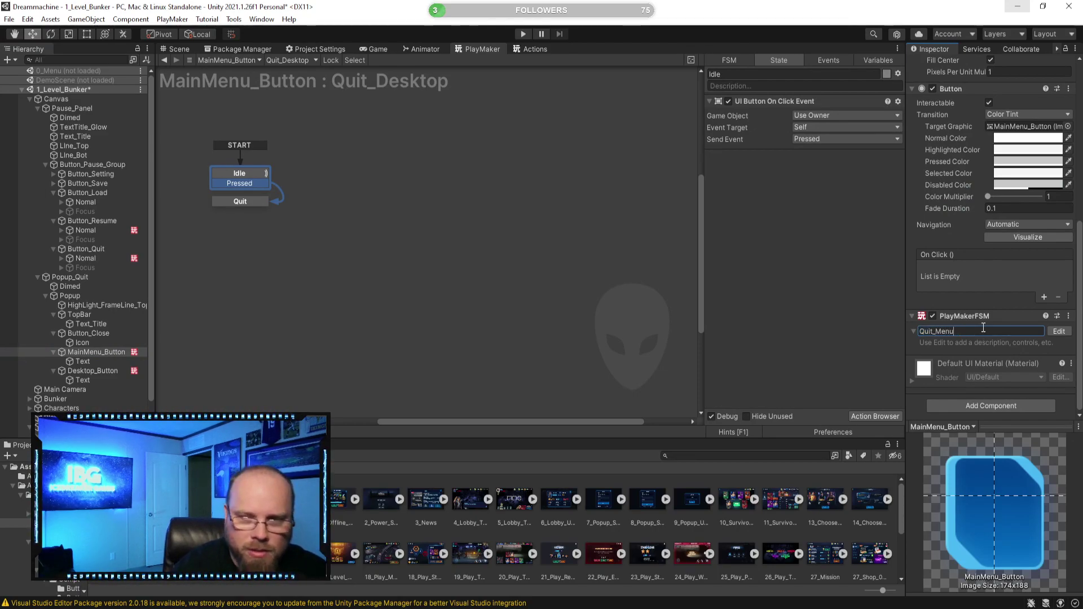
key(Return)
Rename the Quit state in the Quit_Menu FSM to Quit to Menu
click(347, 299)
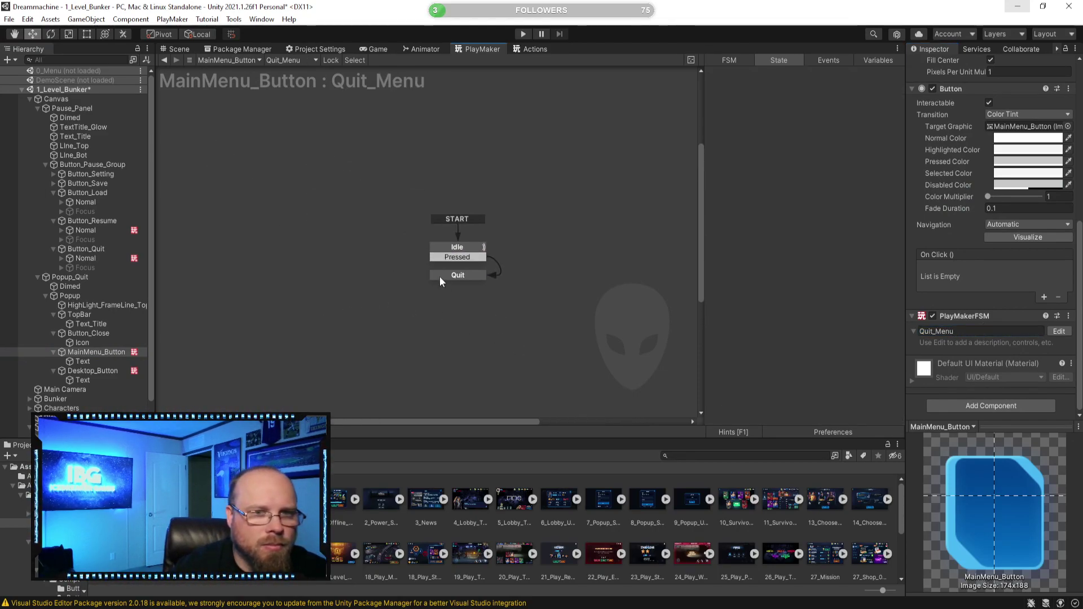
click(443, 277)
click(753, 74)
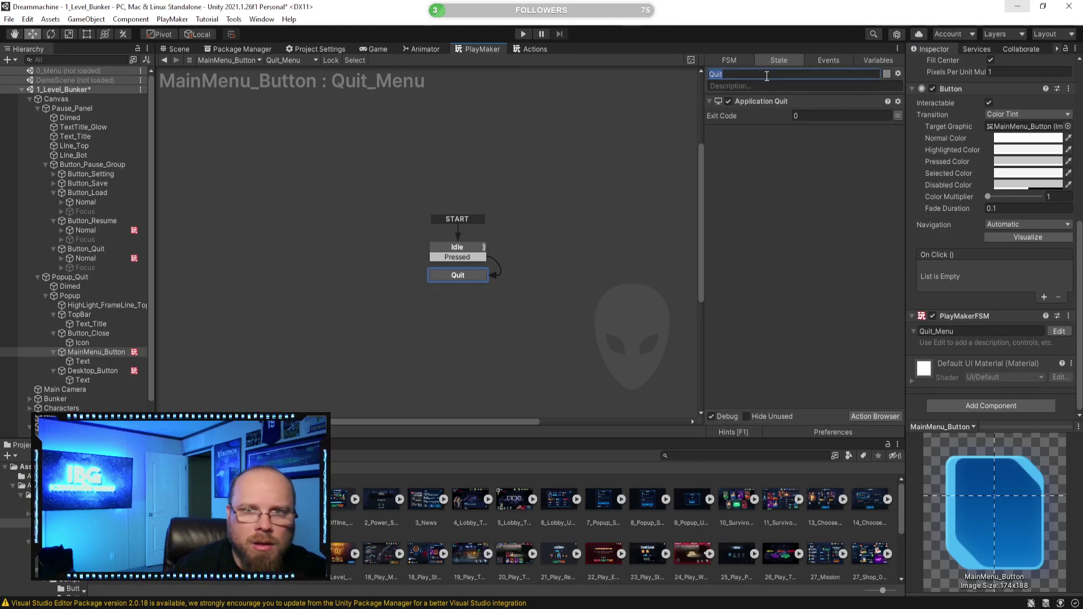
key(End)
text(to M)
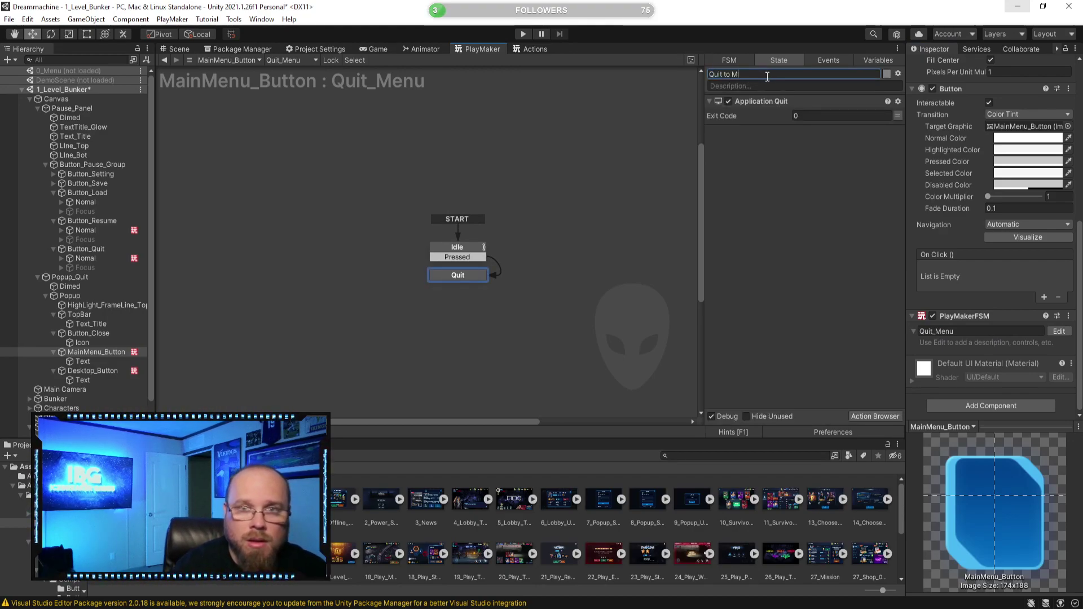
text(enu)
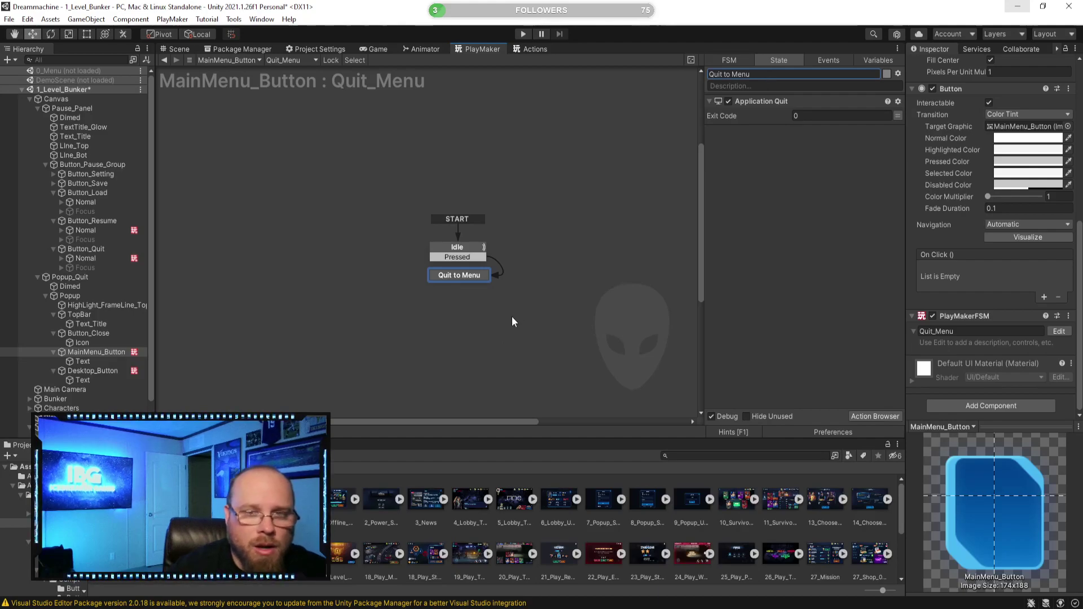
Replace the Application Quit action in the Quit to Menu state with a Load Level Num action
click(763, 105)
right_click(770, 106)
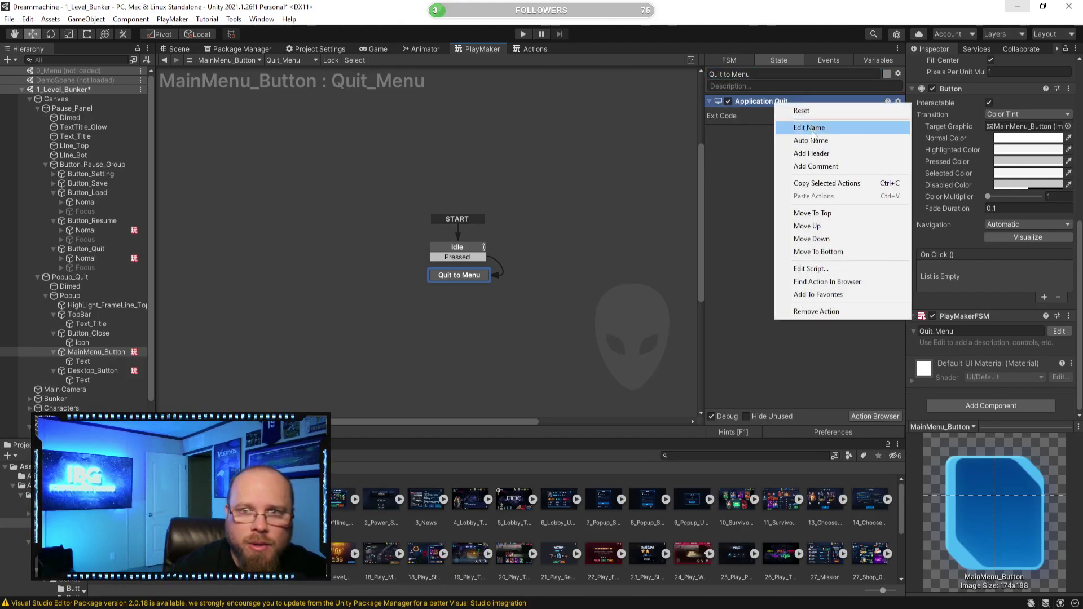
click(863, 313)
click(861, 415)
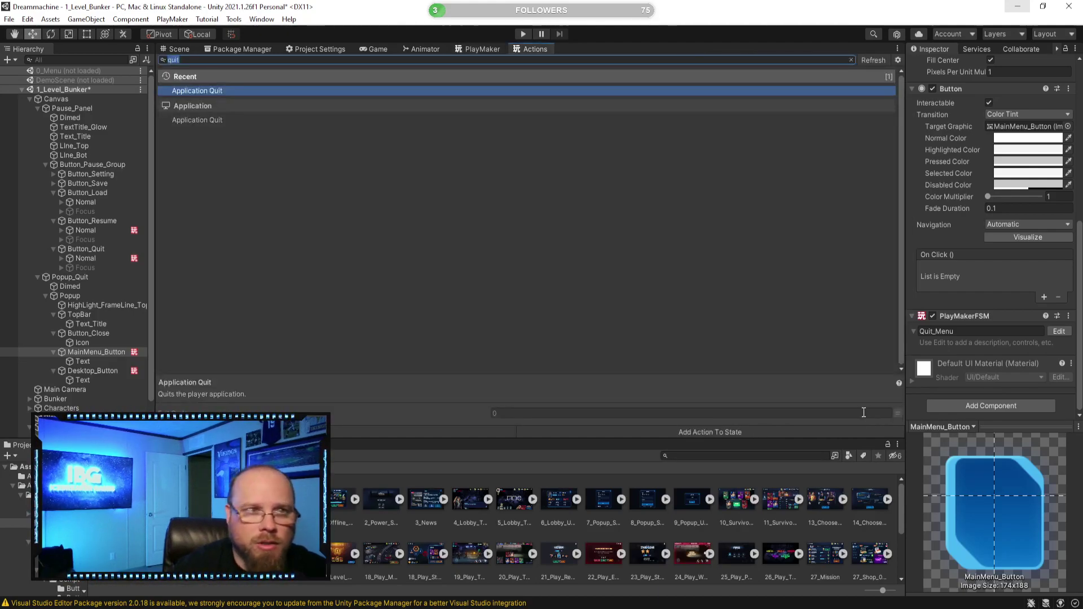
text(load)
key(Return)
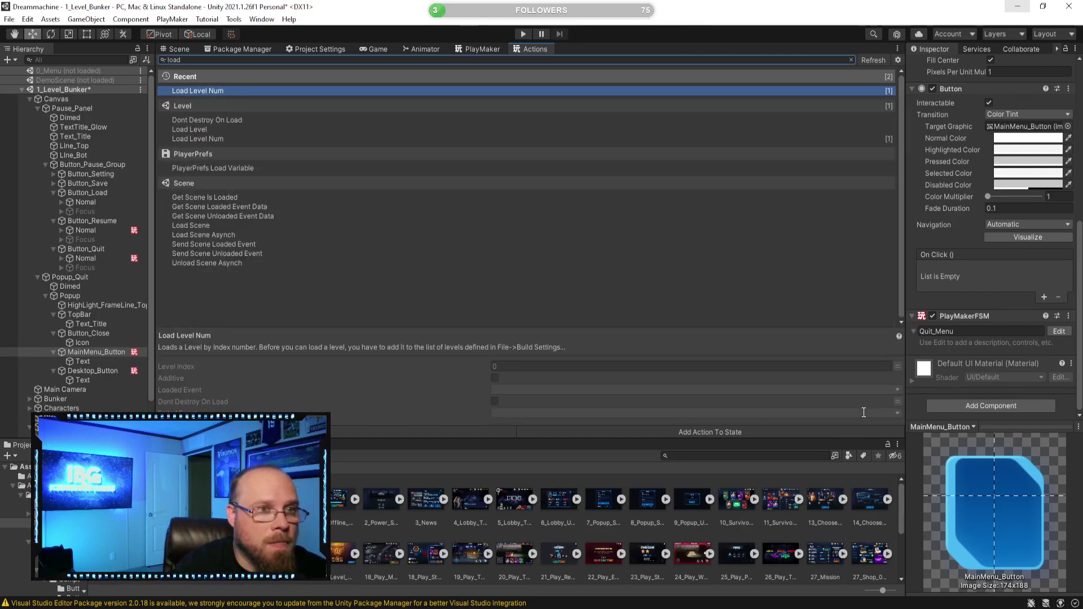
click(478, 49)
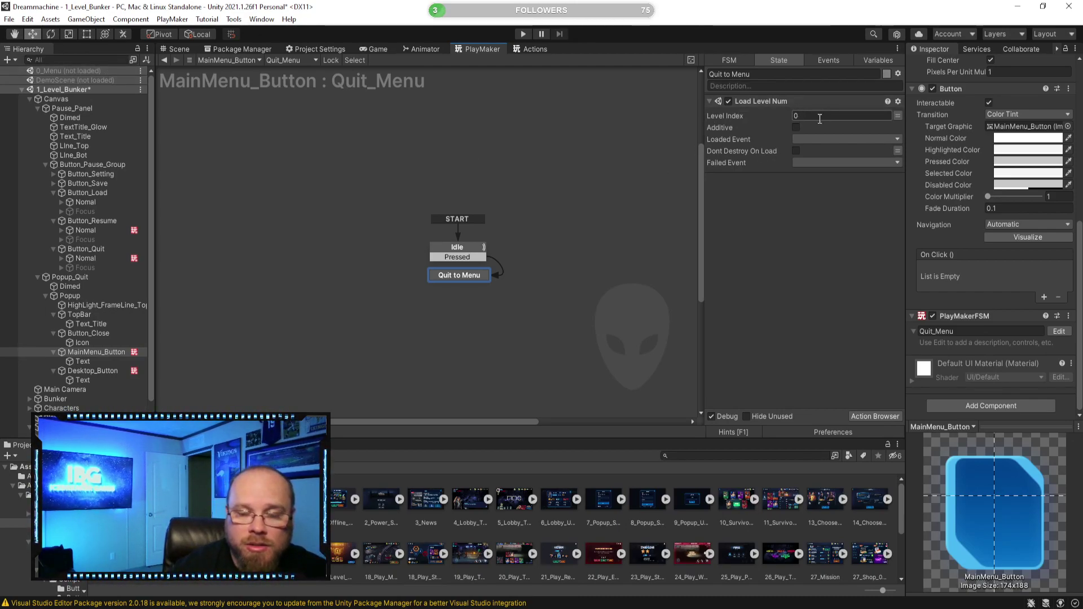
Confirm 0 as the Level Index of the Load Level Num action in the Quit to Menu state
click(790, 115)
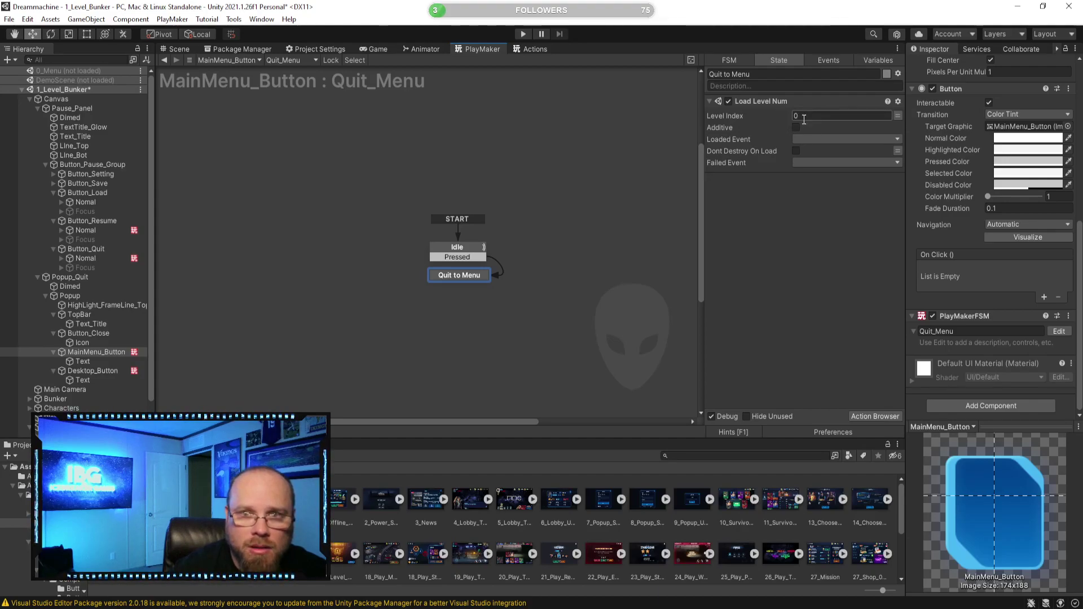
key(Return)
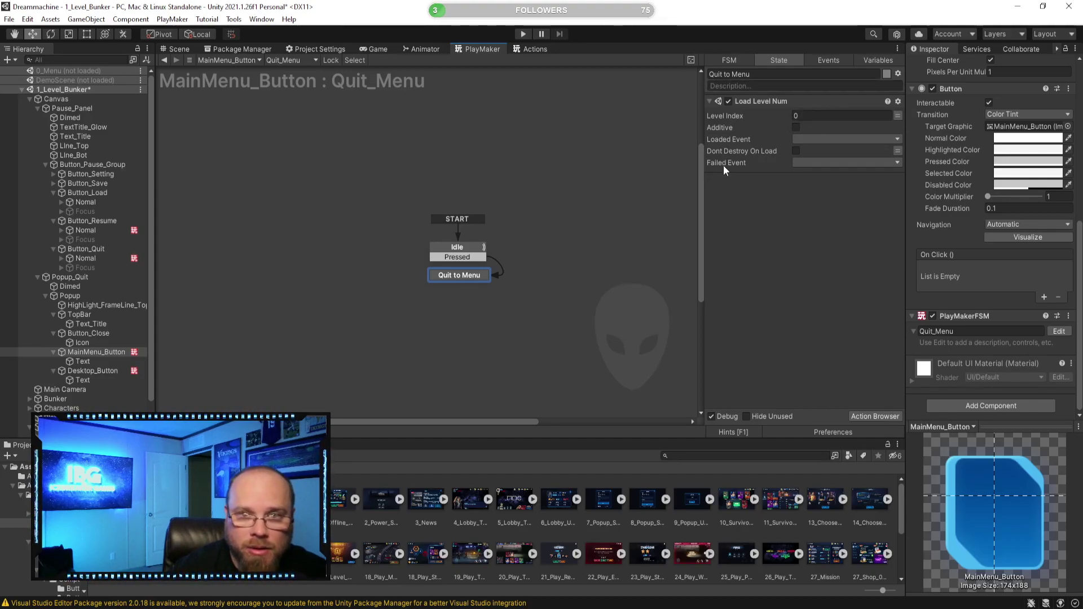
click(489, 330)
click(478, 275)
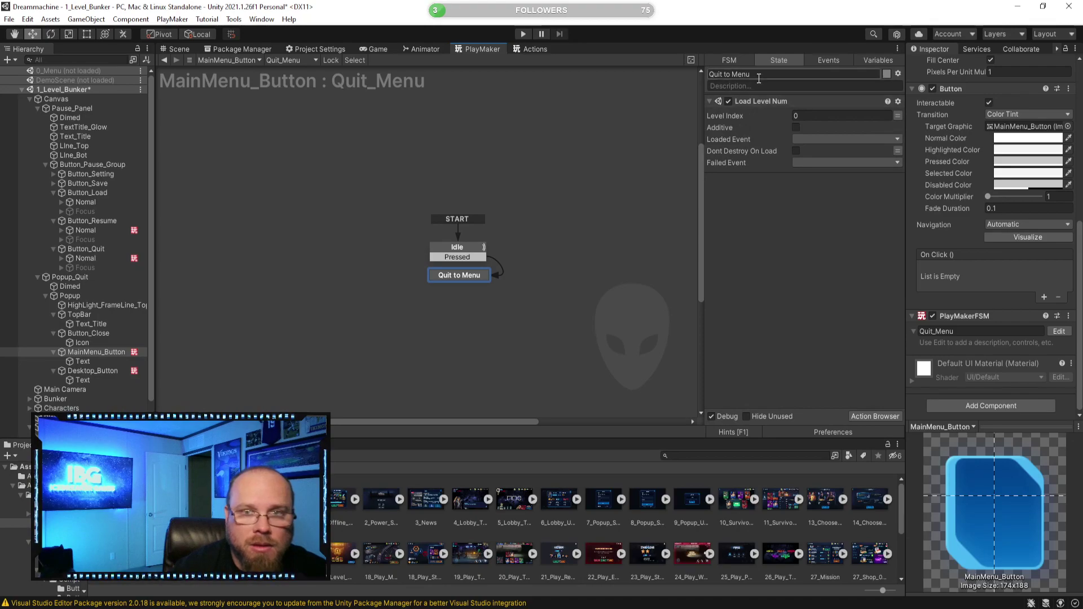
click(559, 299)
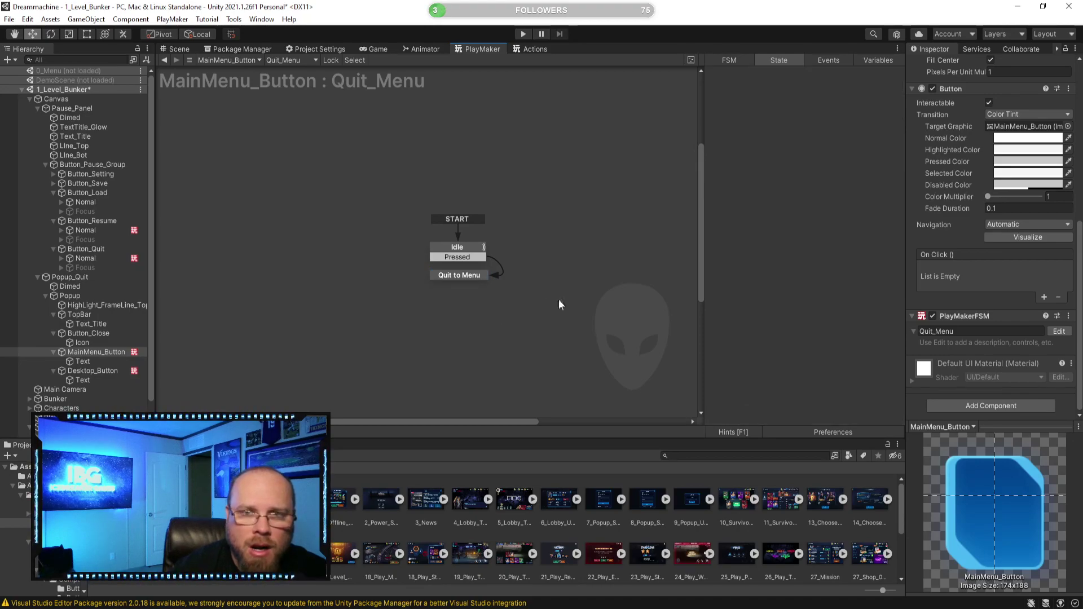
click(462, 275)
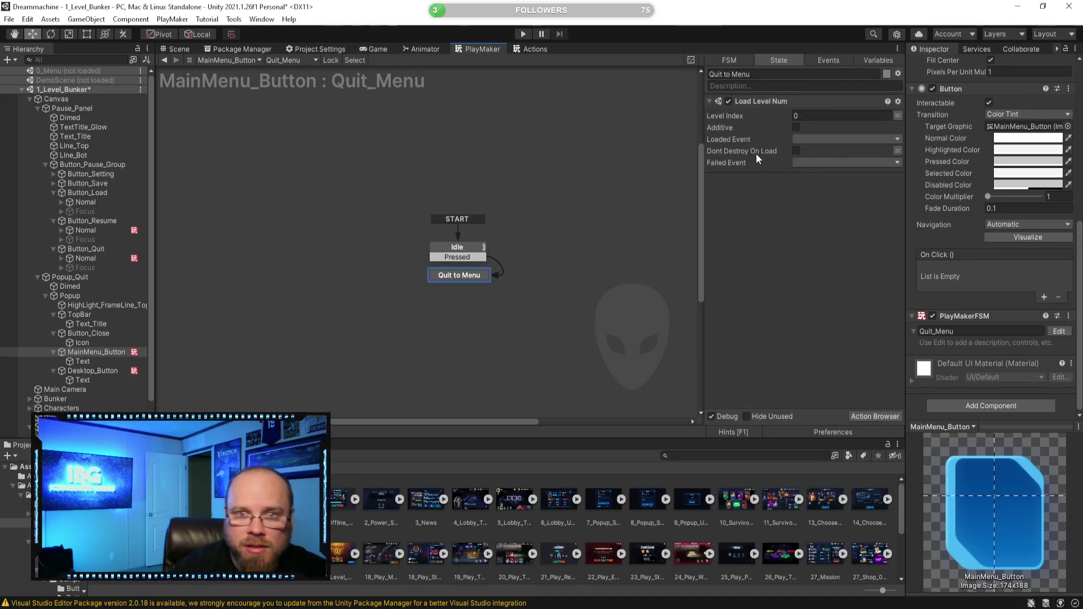
click(472, 324)
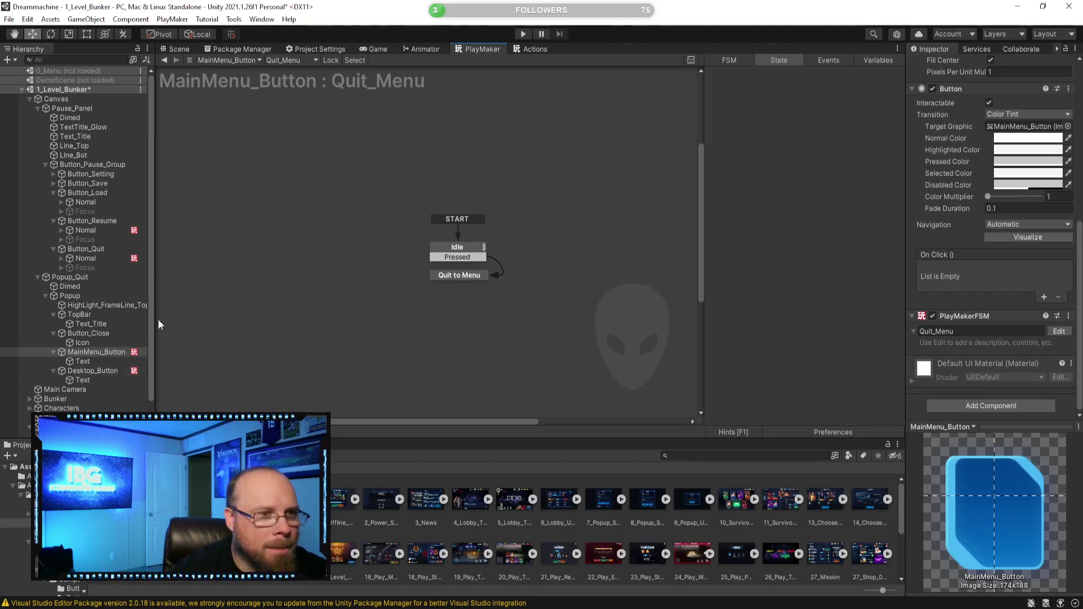
Make Popup_Quit a child of Pause_Panel in the scene hierarchy
click(178, 49)
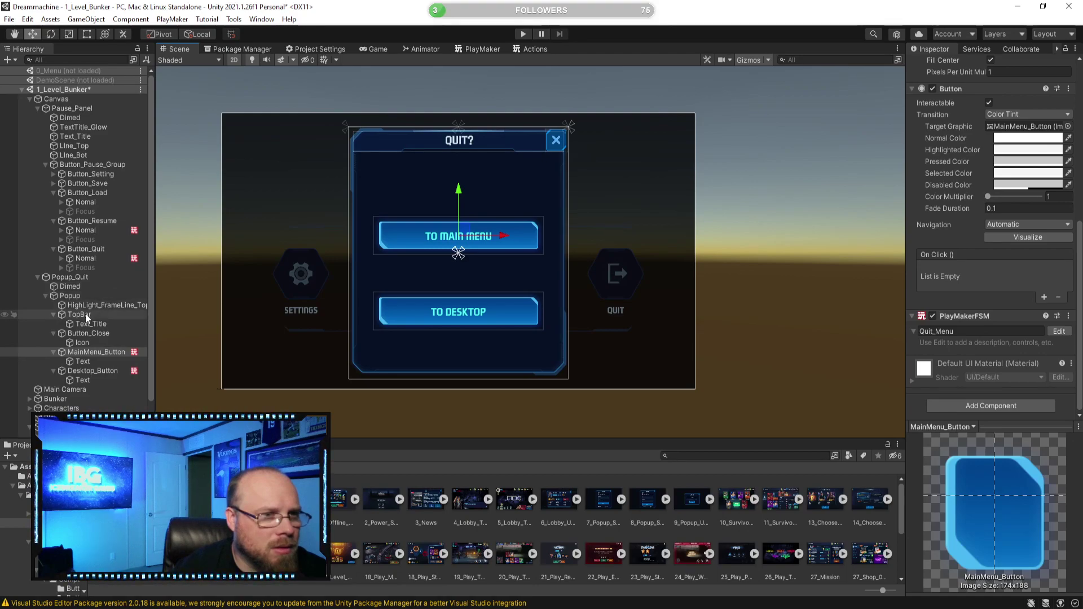
click(38, 108)
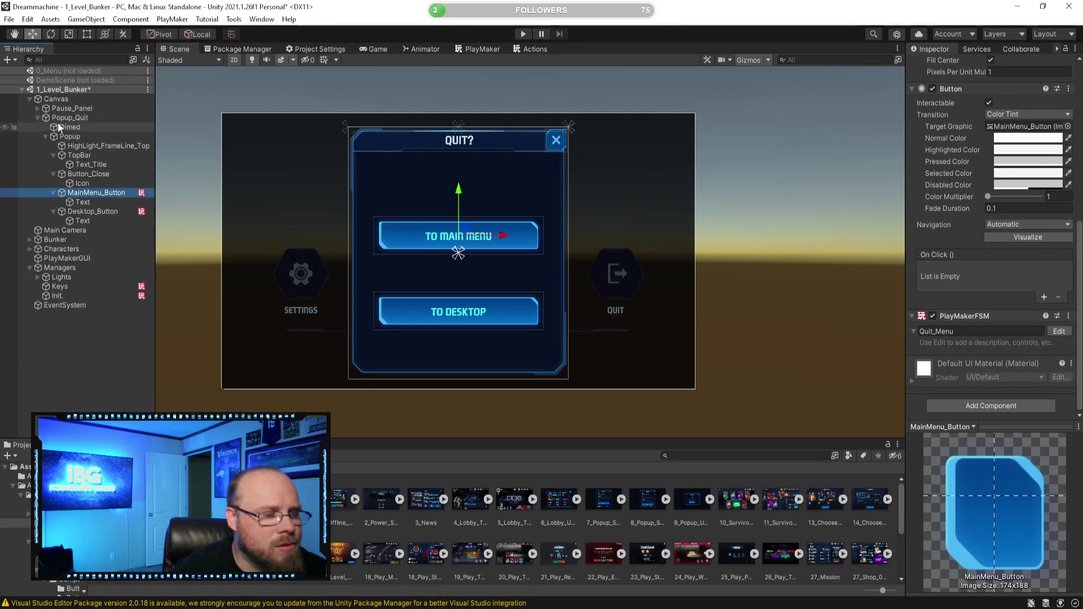
click(38, 117)
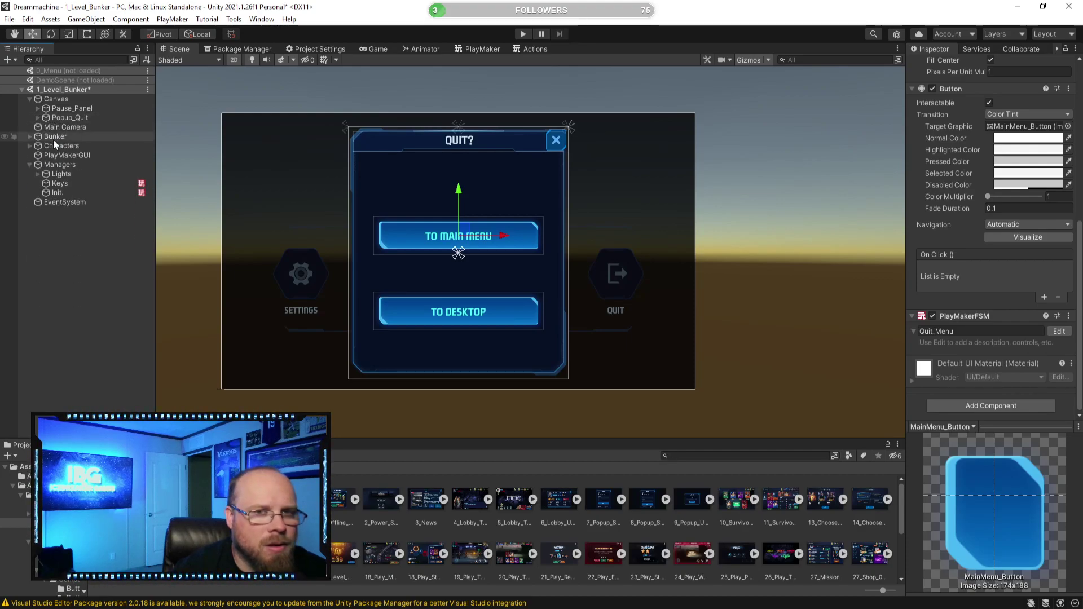
click(37, 117)
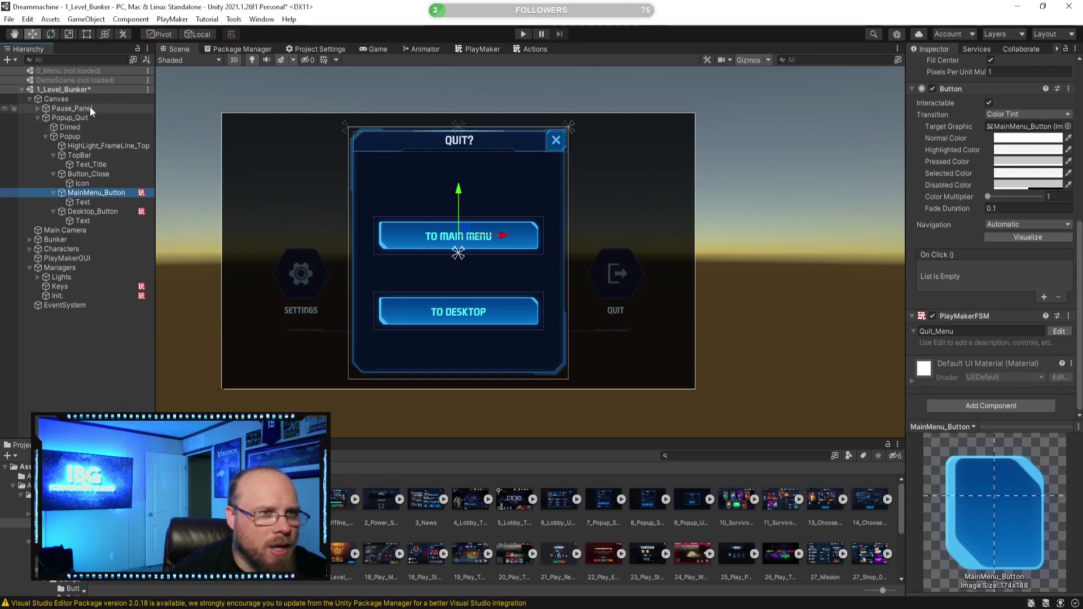
click(38, 117)
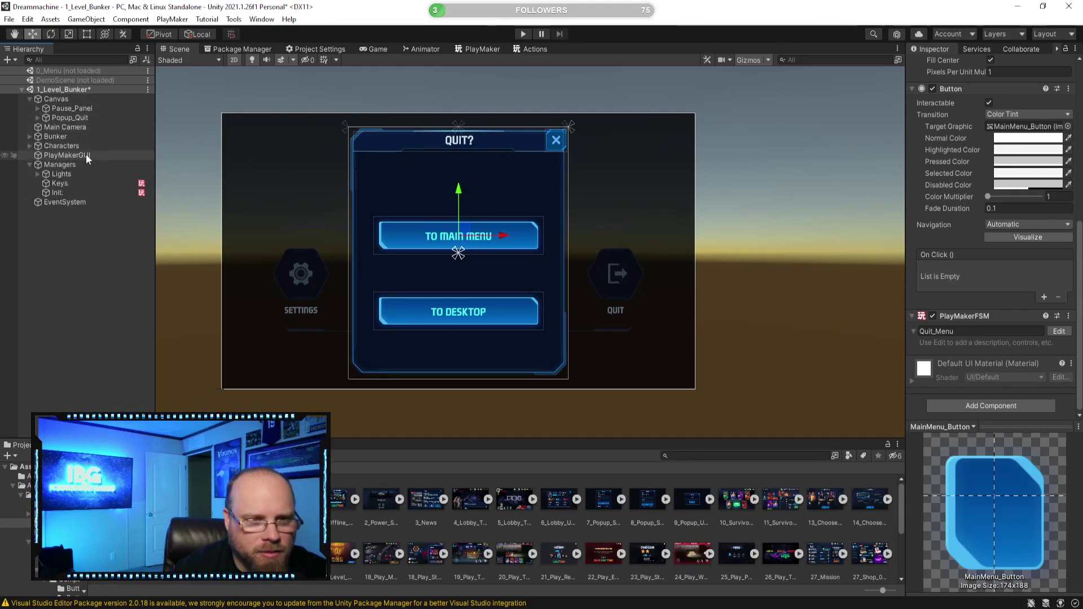
scroll(361, 213, down, 1)
middle_drag(355, 213, 393, 199)
scroll(434, 241, up, 3)
scroll(393, 198, down, 1)
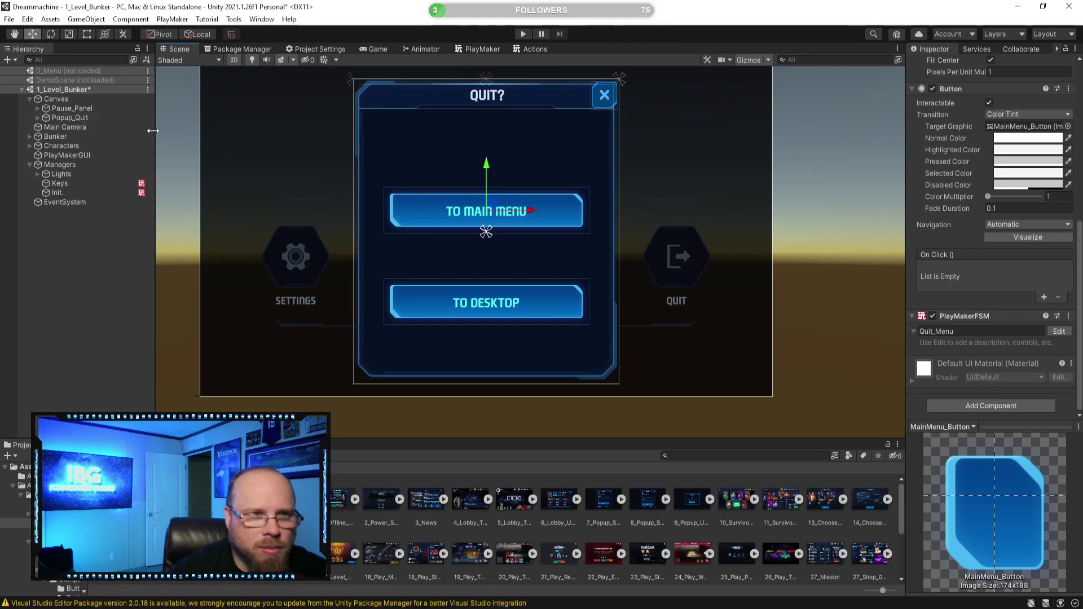
scroll(577, 160, down, 1)
middle_drag(577, 160, 509, 203)
drag(71, 117, 73, 119)
click(490, 529)
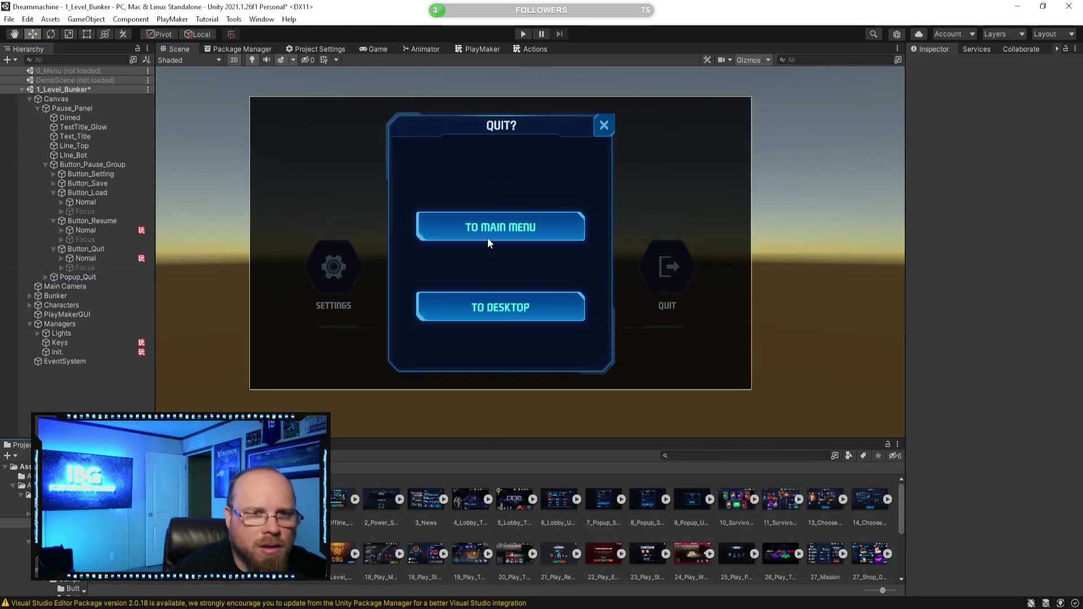
Toggle the visibility of Popup_Quit and leave the object deactivated
click(85, 277)
click(936, 65)
click(936, 66)
click(935, 65)
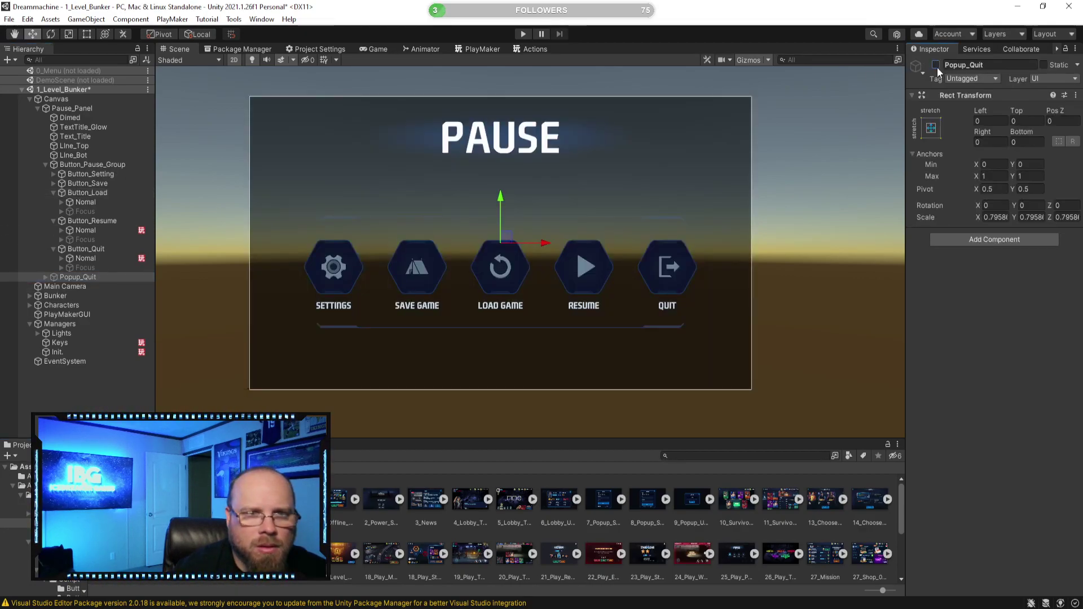
click(936, 66)
click(936, 66)
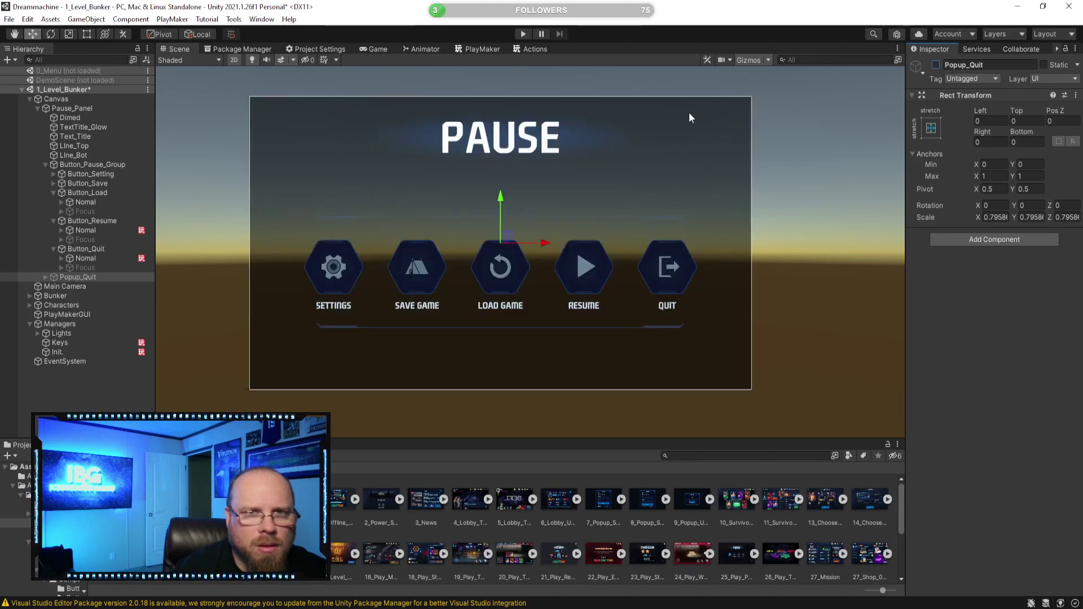
click(355, 533)
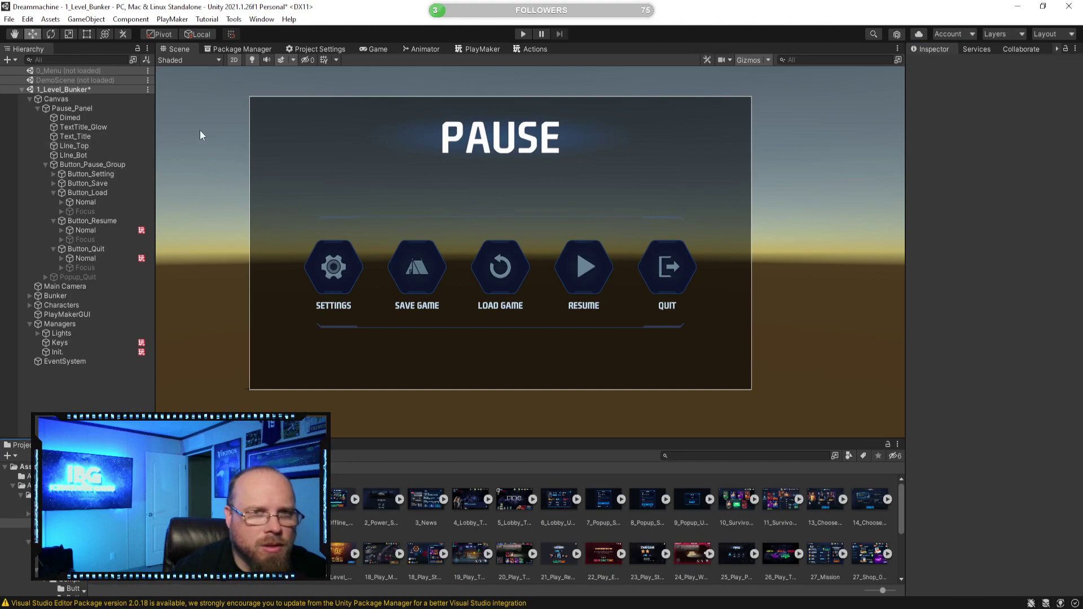
Run the bunker level in play mode, bring up the pause menu and stop the game
click(523, 34)
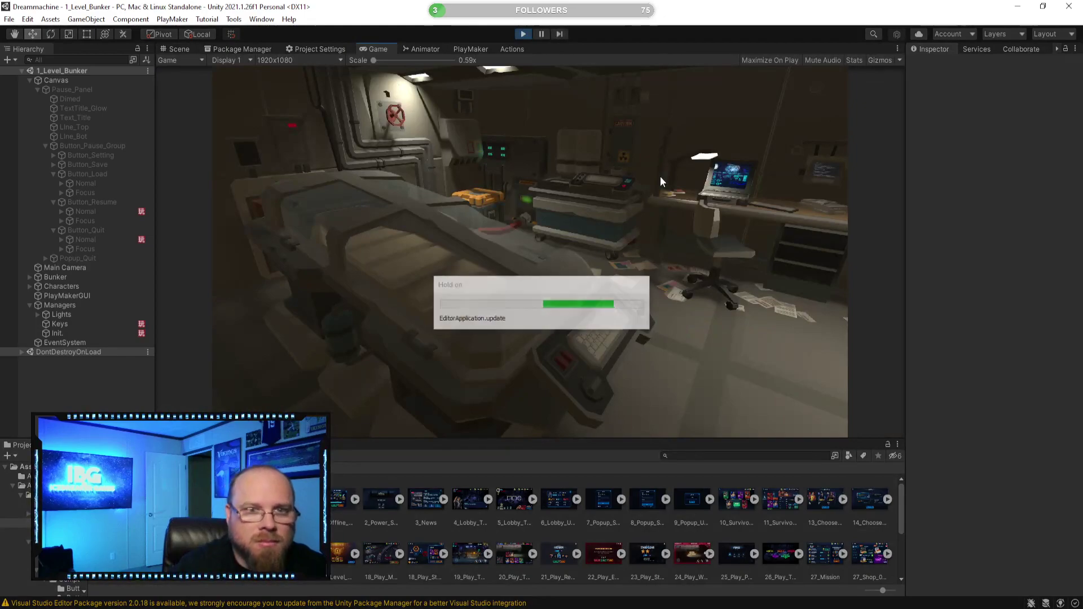
key(Escape)
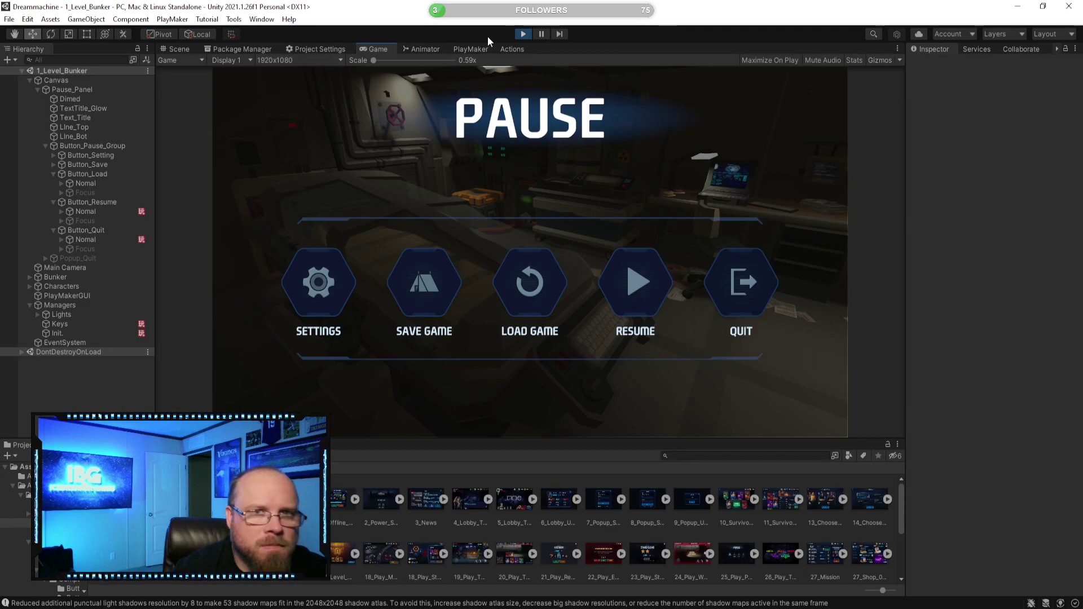
click(523, 34)
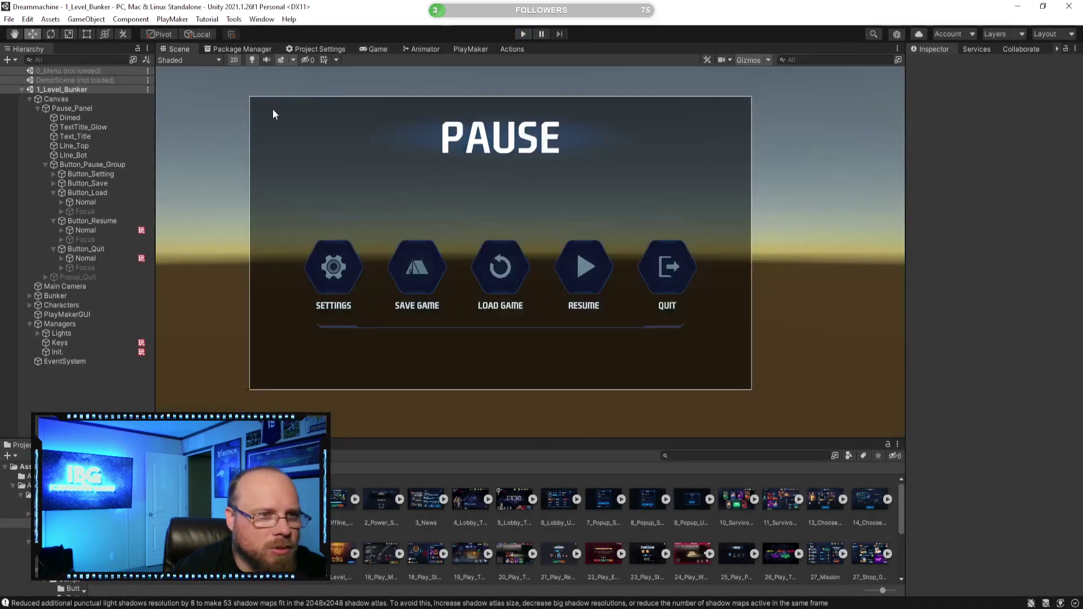
Assign Popup_Quit as the Game Object of the Activate Popup state in the Quit_Button FSM on Button_Quit's Nomal object
click(112, 248)
click(90, 258)
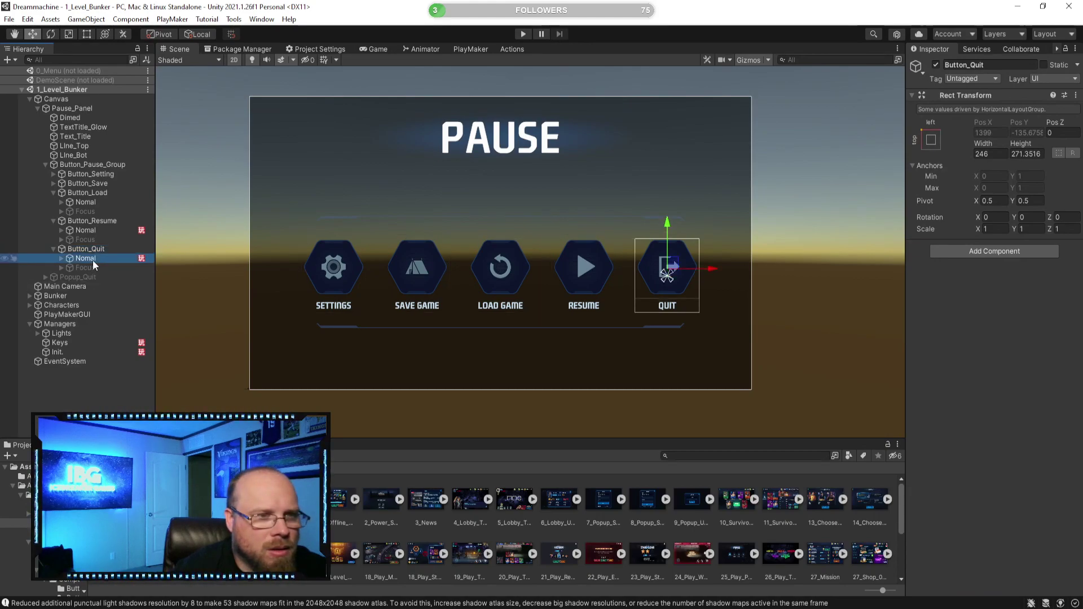
scroll(962, 352, down, 5)
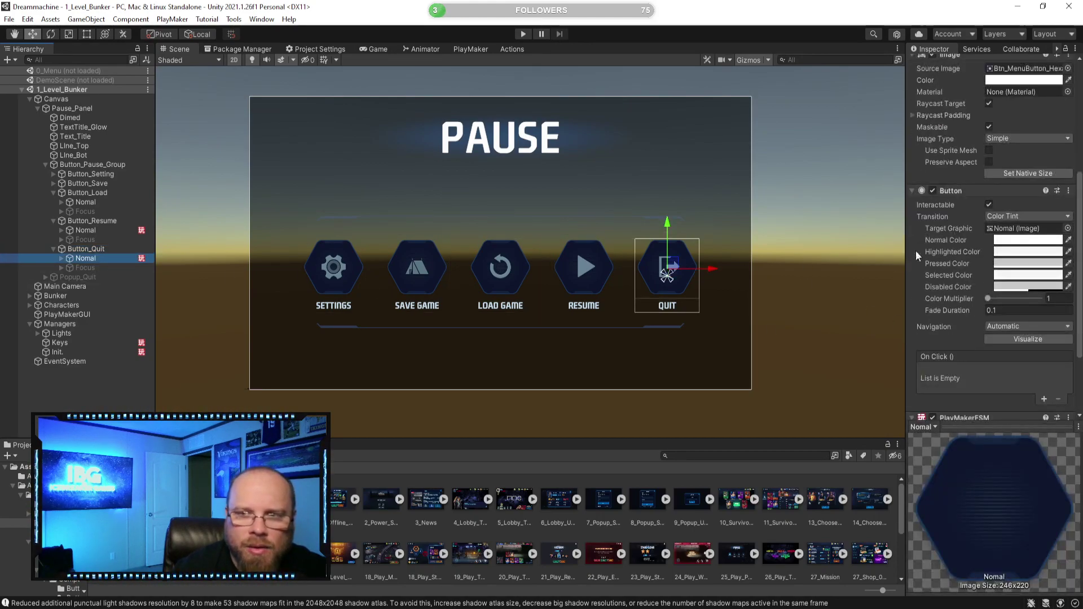
click(469, 47)
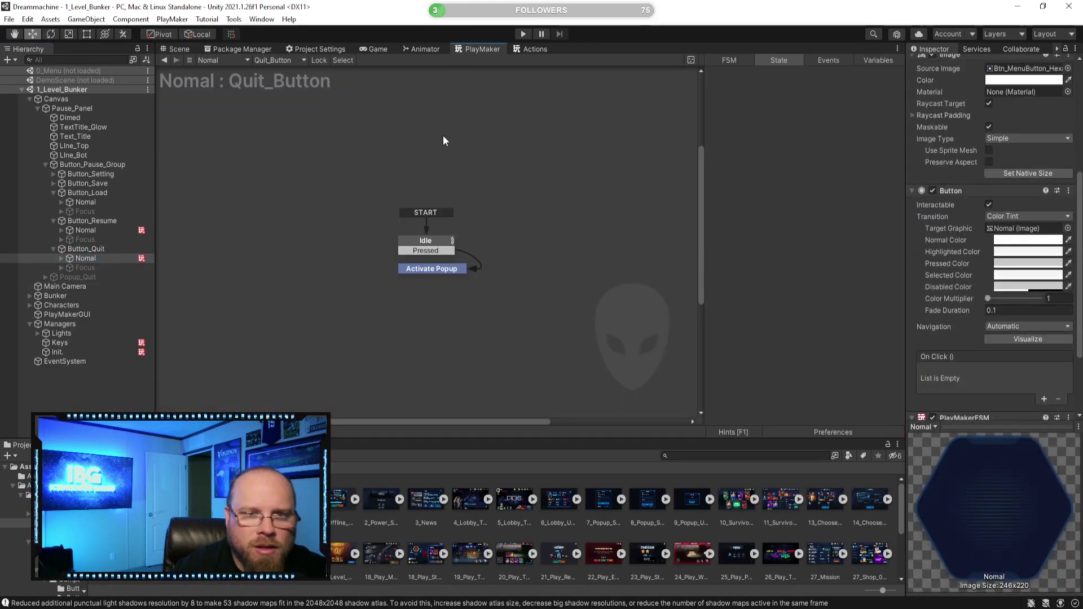
click(446, 269)
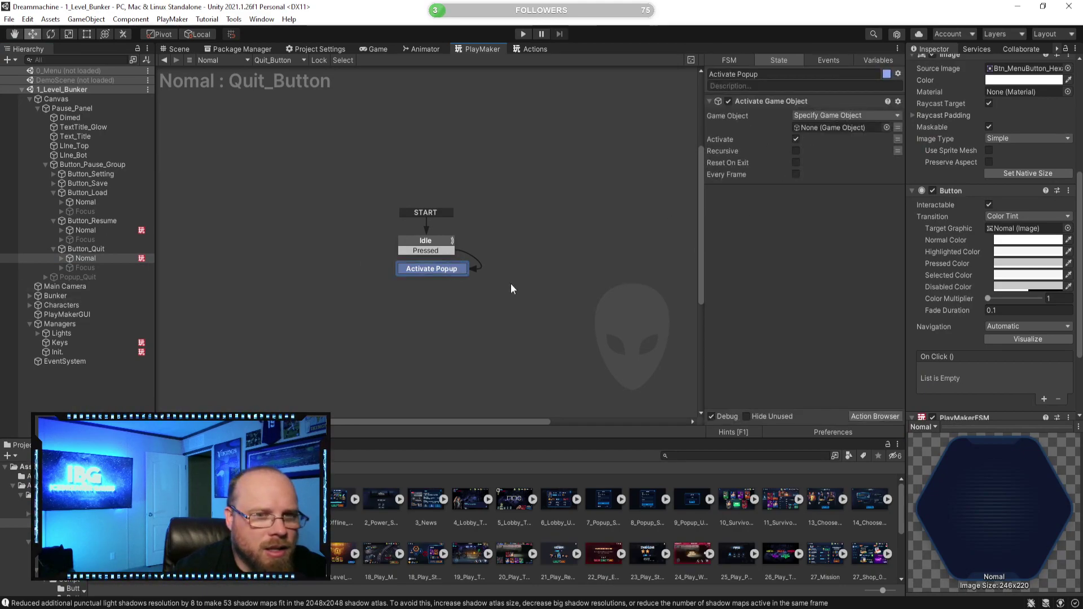
drag(92, 279, 838, 131)
click(462, 295)
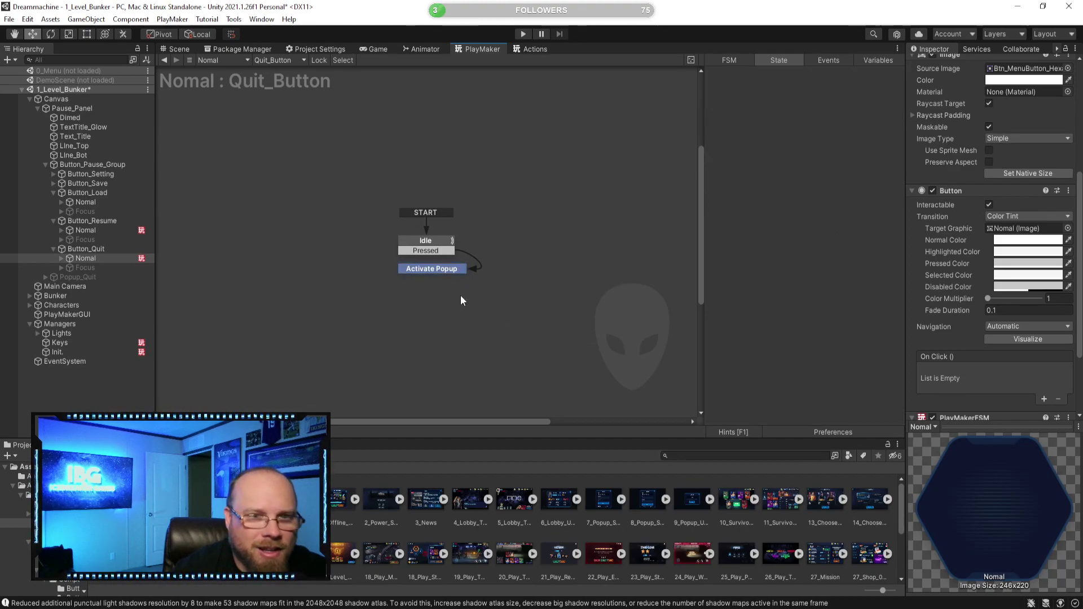
Add a FINISHED transition to the Activate Popup state and link it back to the Idle state
click(427, 269)
right_click(428, 270)
mouse_move(480, 277)
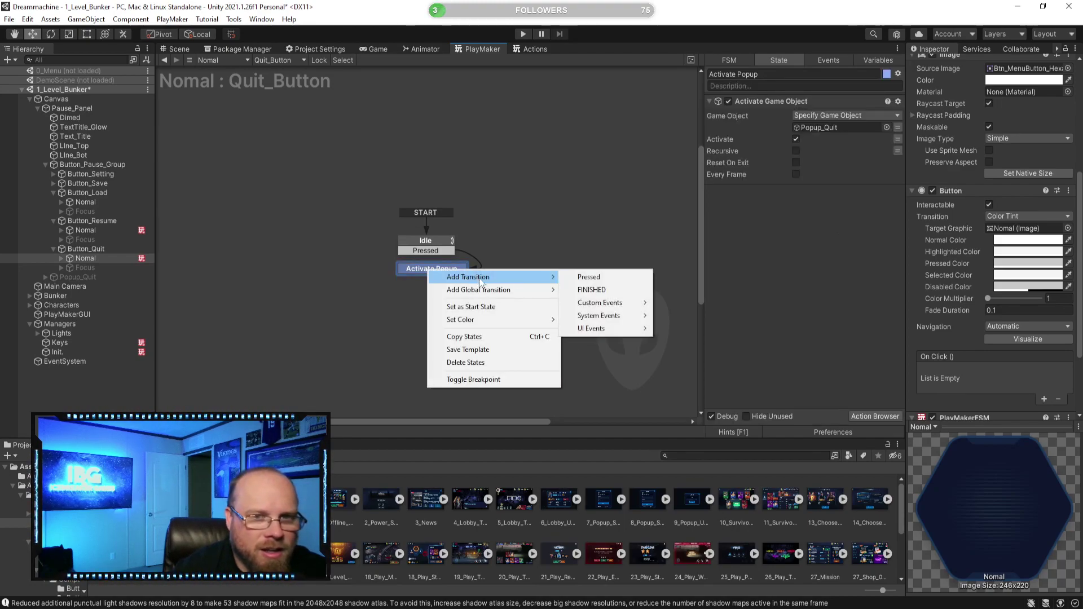
click(591, 290)
drag(466, 279, 449, 247)
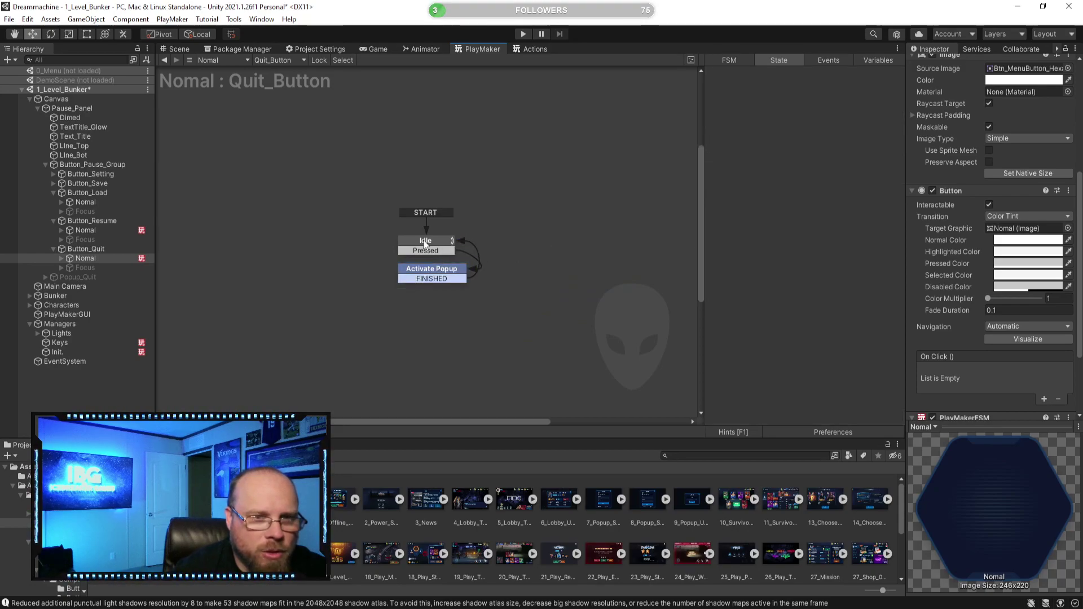
click(427, 253)
click(428, 271)
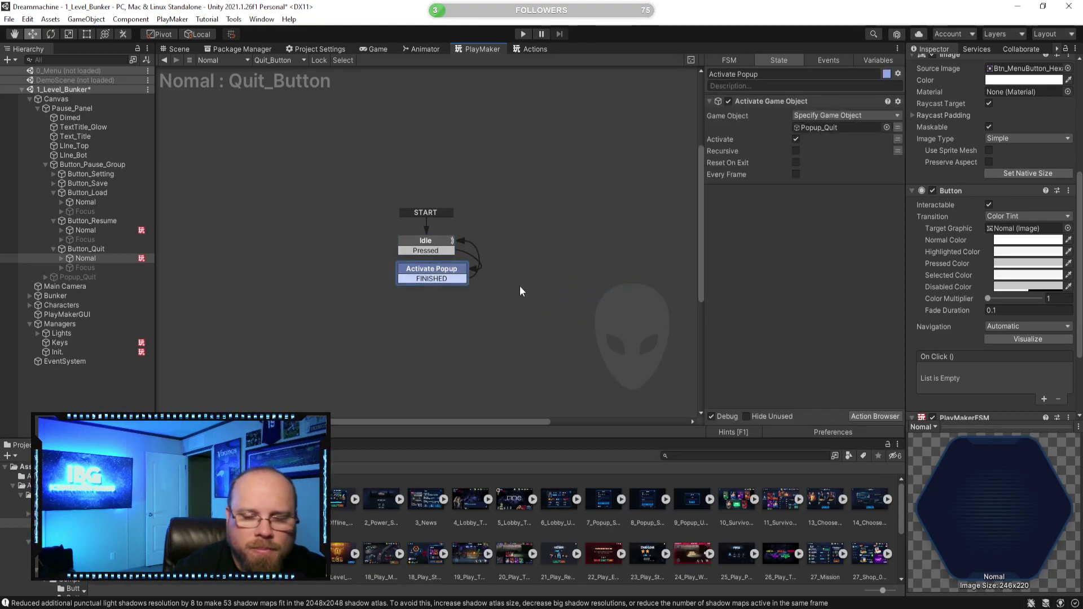
click(485, 292)
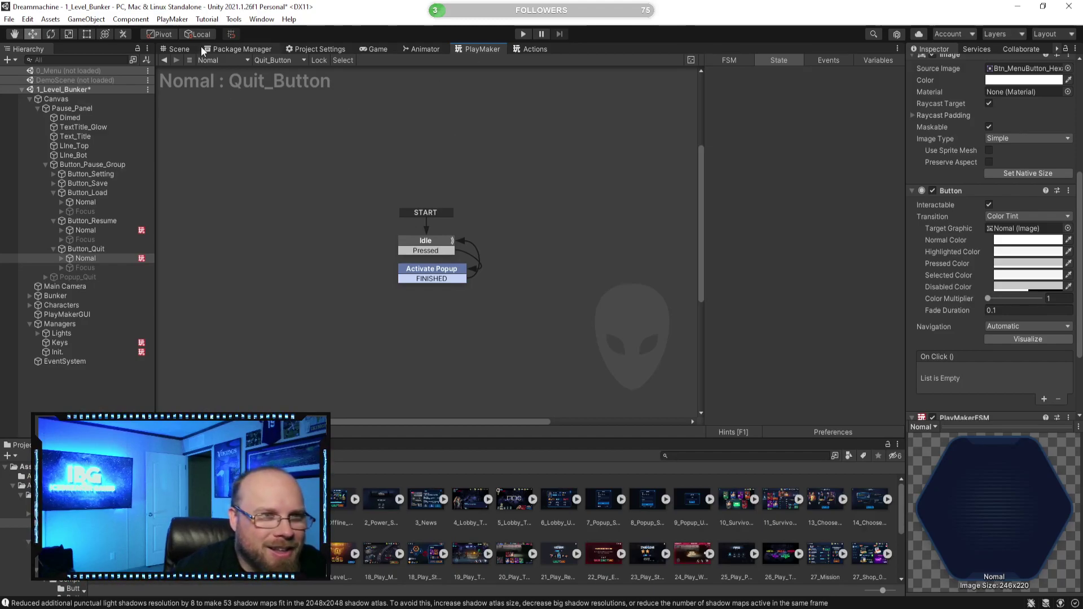
Play-test the Quit popup by opening, closing and reopening it, follow To Main Menu into the 0_Menu scene, and stop the game
click(523, 34)
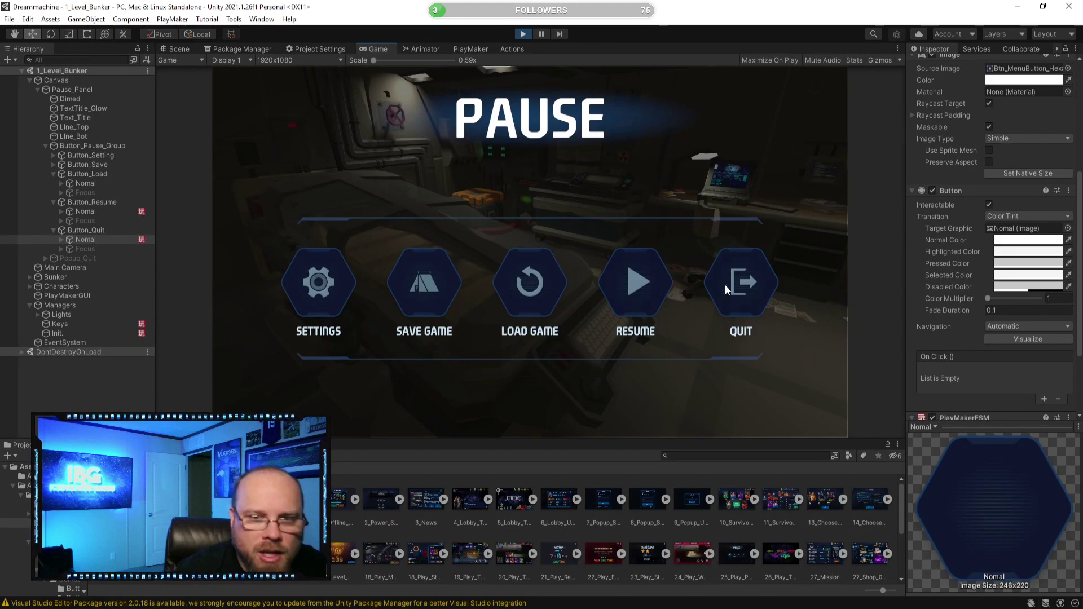
click(744, 284)
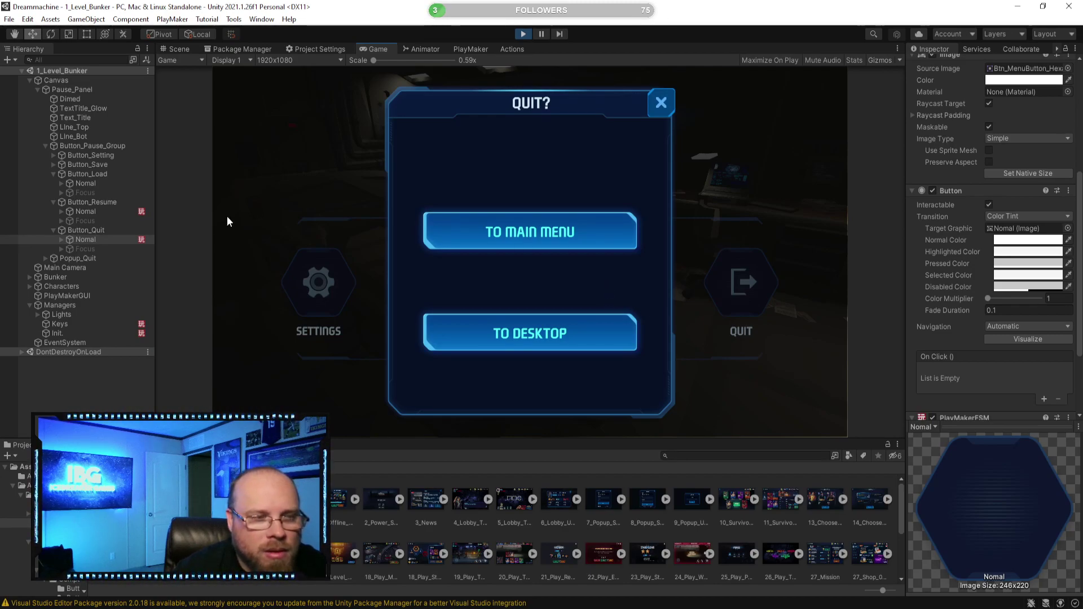
click(662, 101)
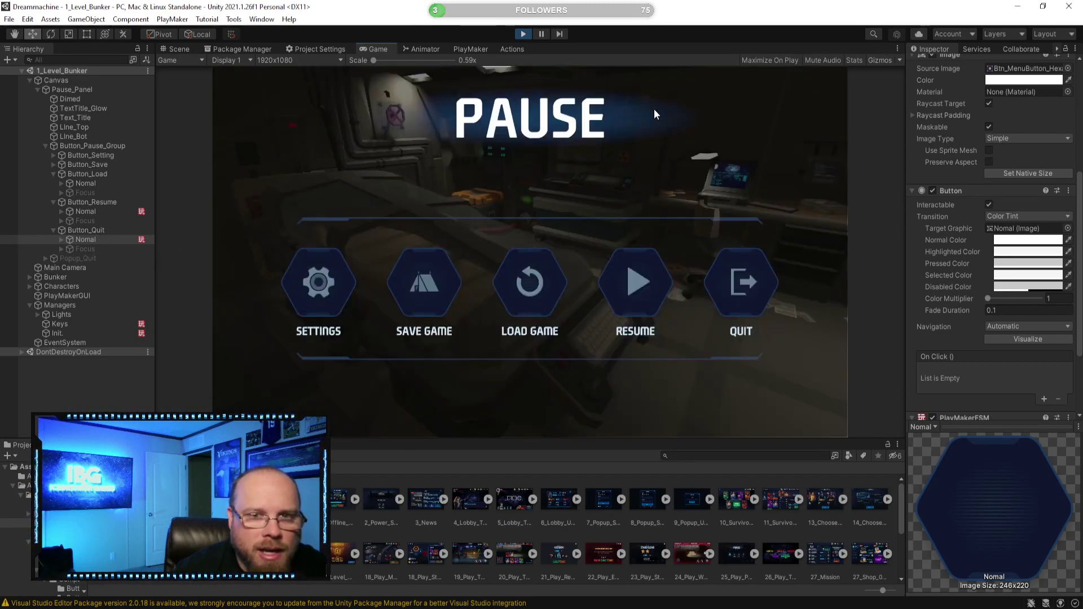
click(733, 268)
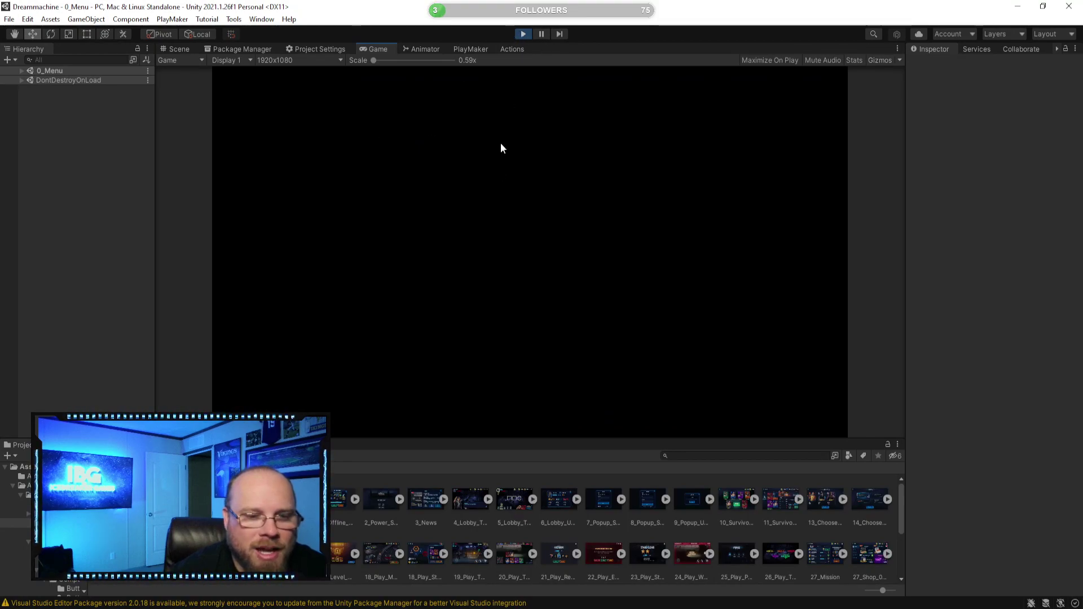
click(21, 71)
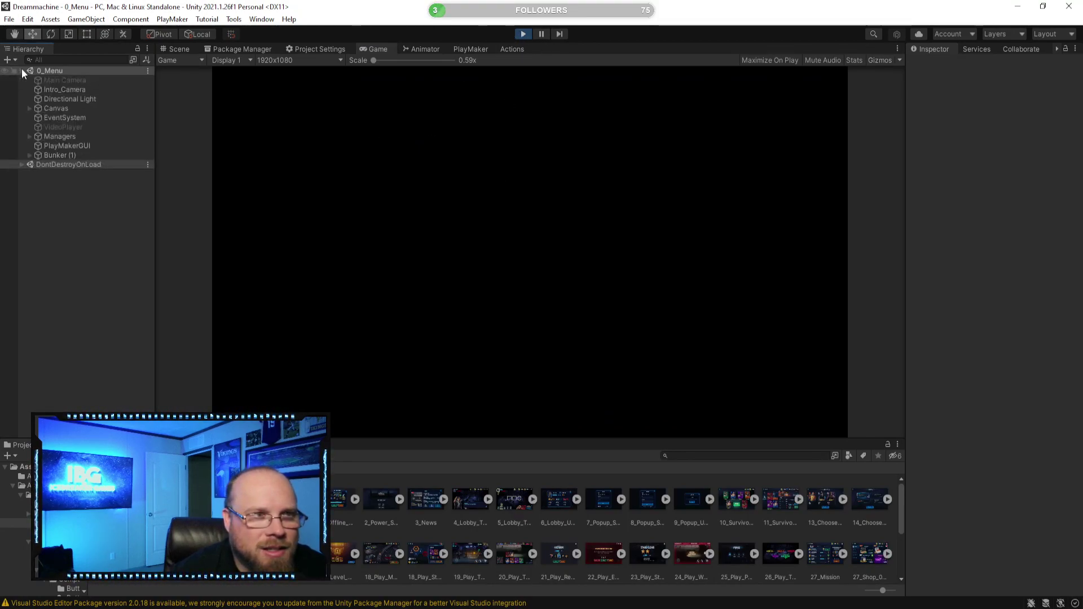
click(523, 35)
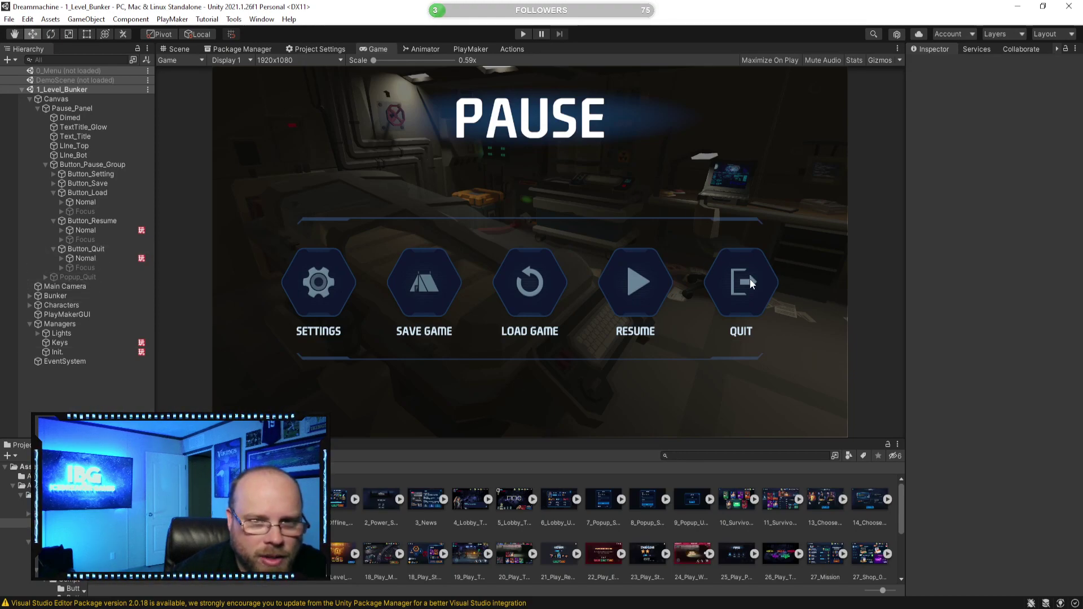
Play-test the Quit popup from the pause menu and choose To Desktop
key(ctrl+p)
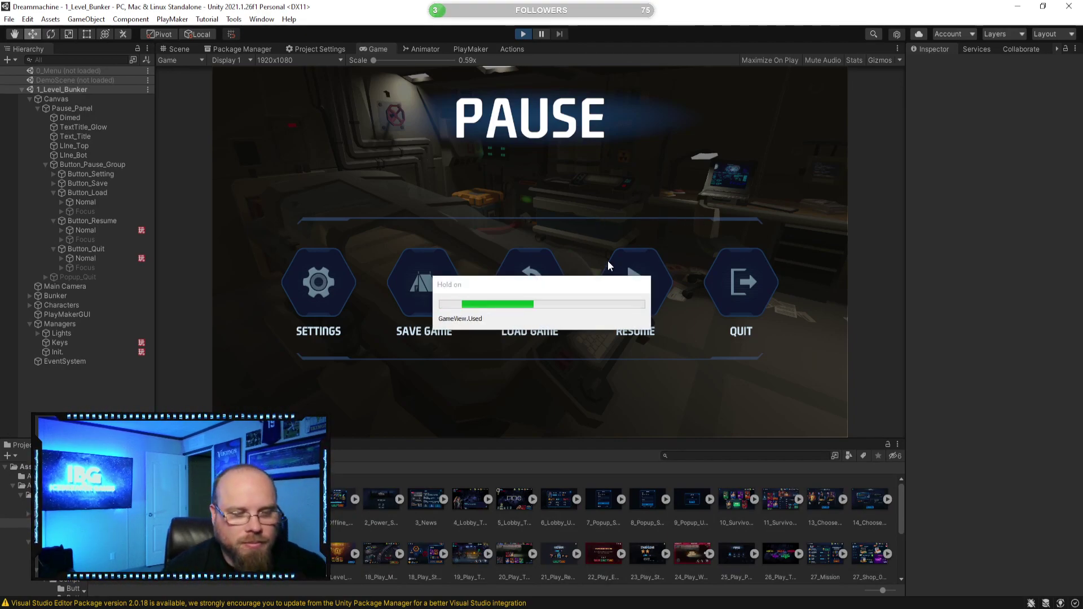
key(Escape)
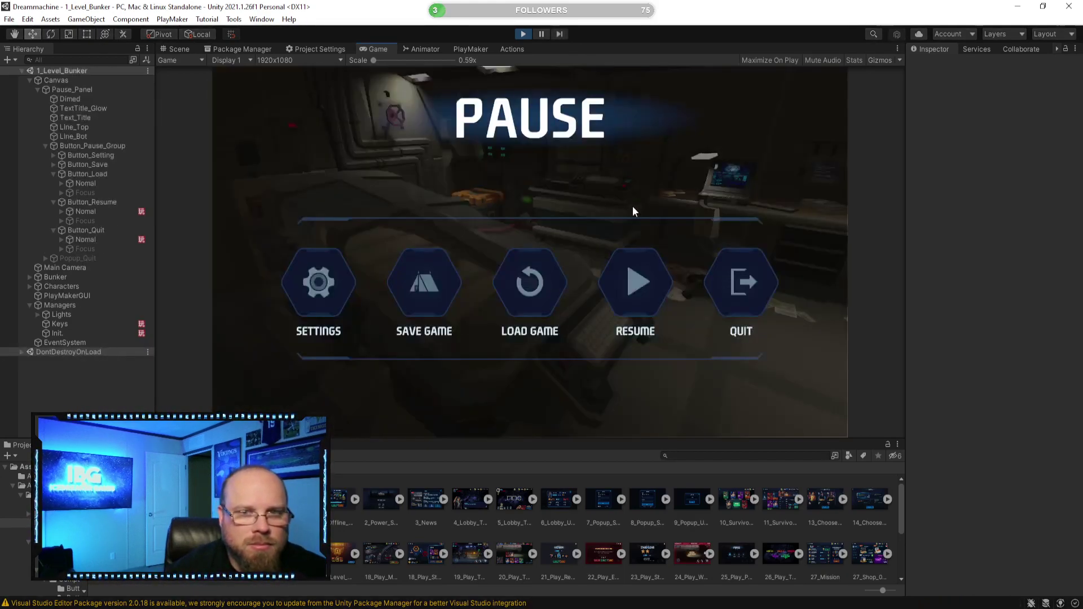
click(742, 280)
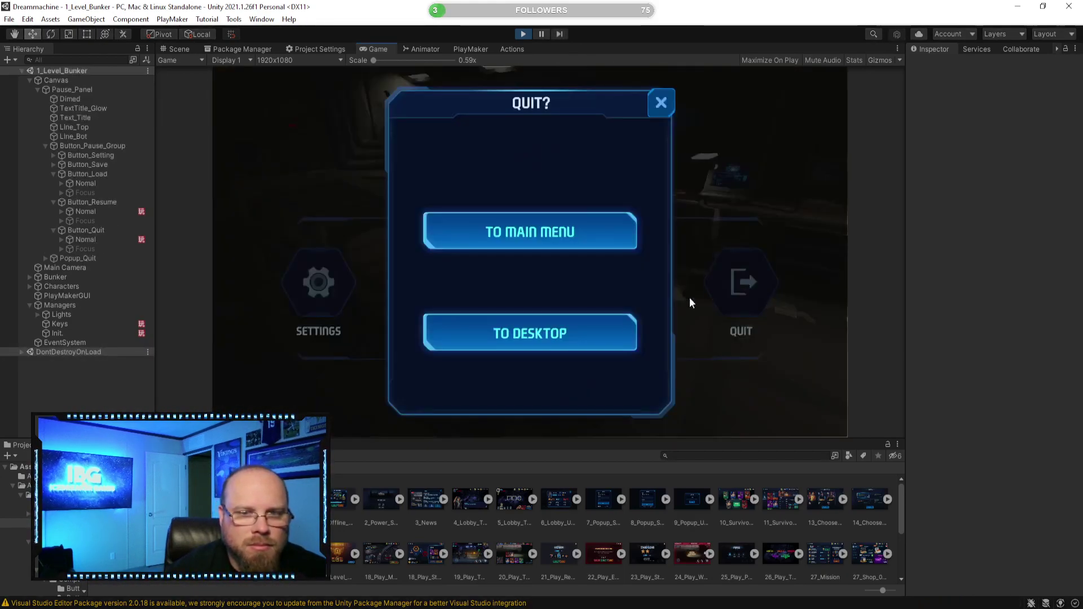
click(549, 333)
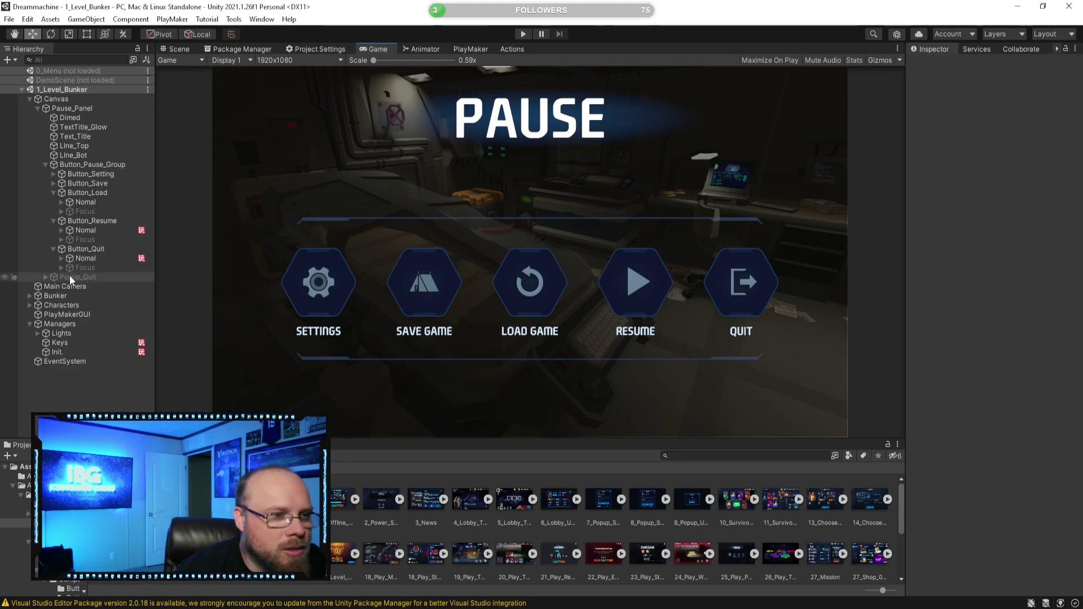
Load the 0_Menu scene, copy its Canvas's Settings_Panel into the Canvas of 1_Level_Bunker, and unload 0_Menu
click(89, 73)
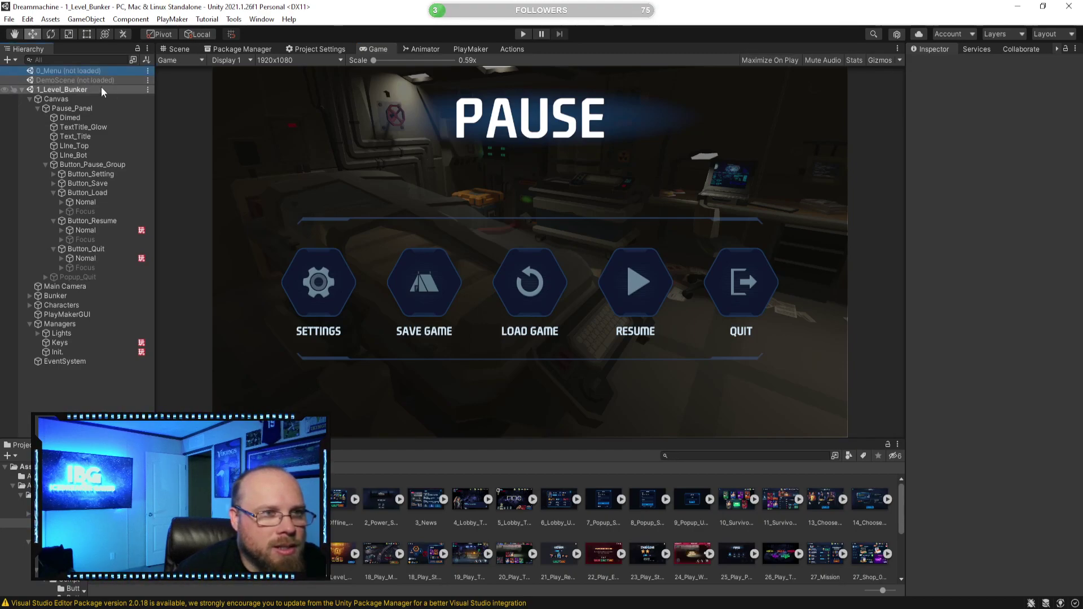
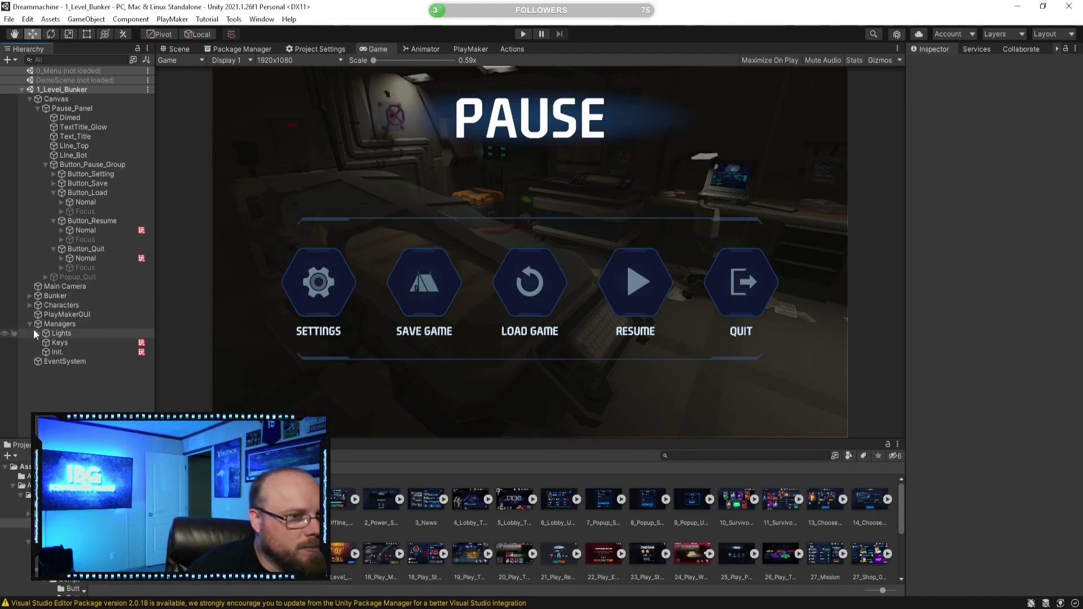
right_click(76, 73)
click(113, 81)
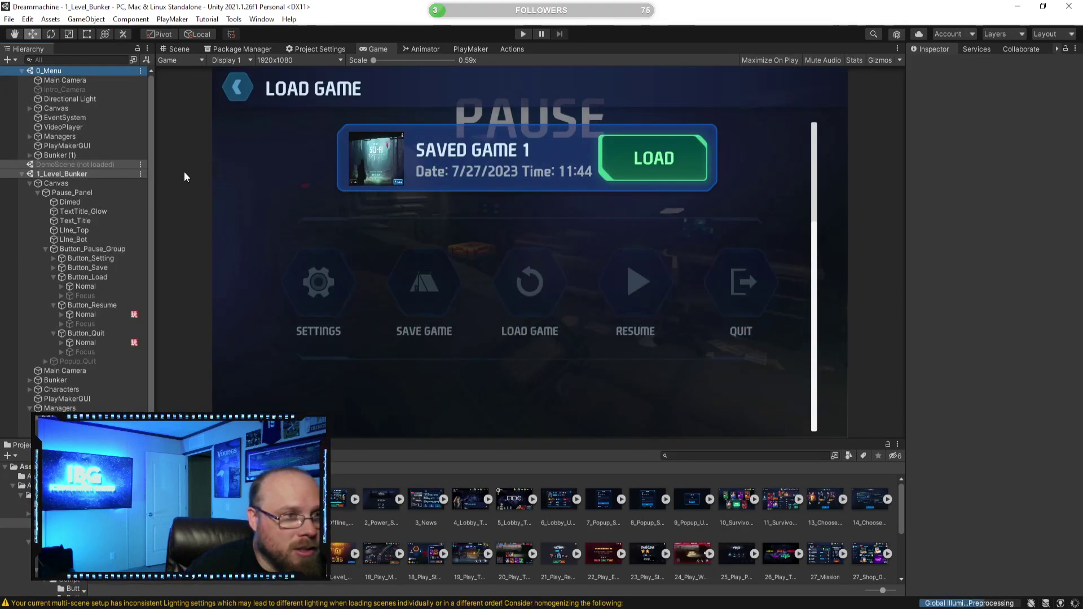
click(30, 108)
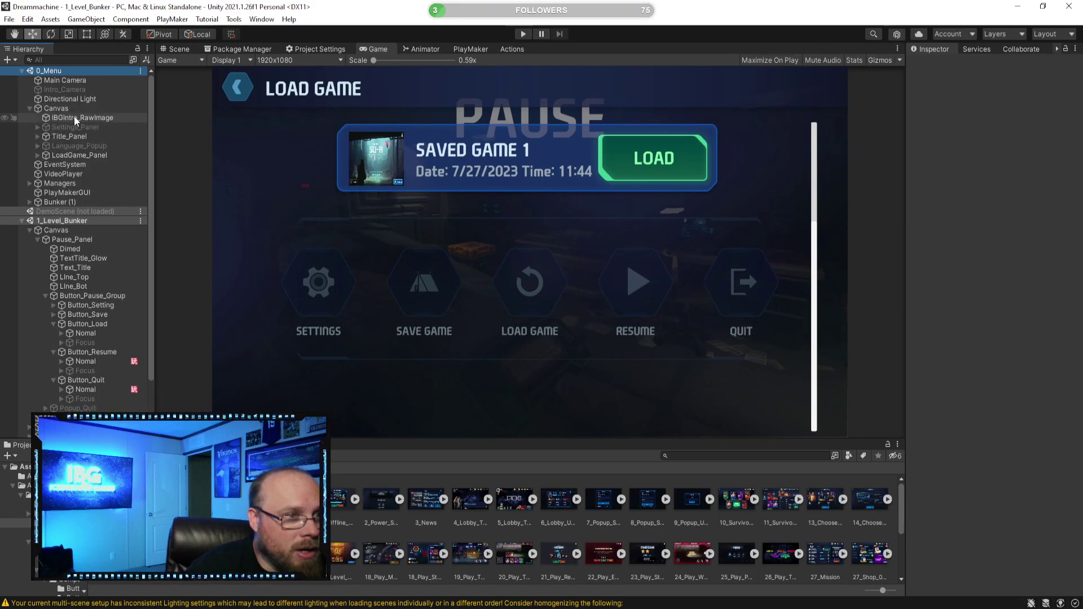
click(99, 125)
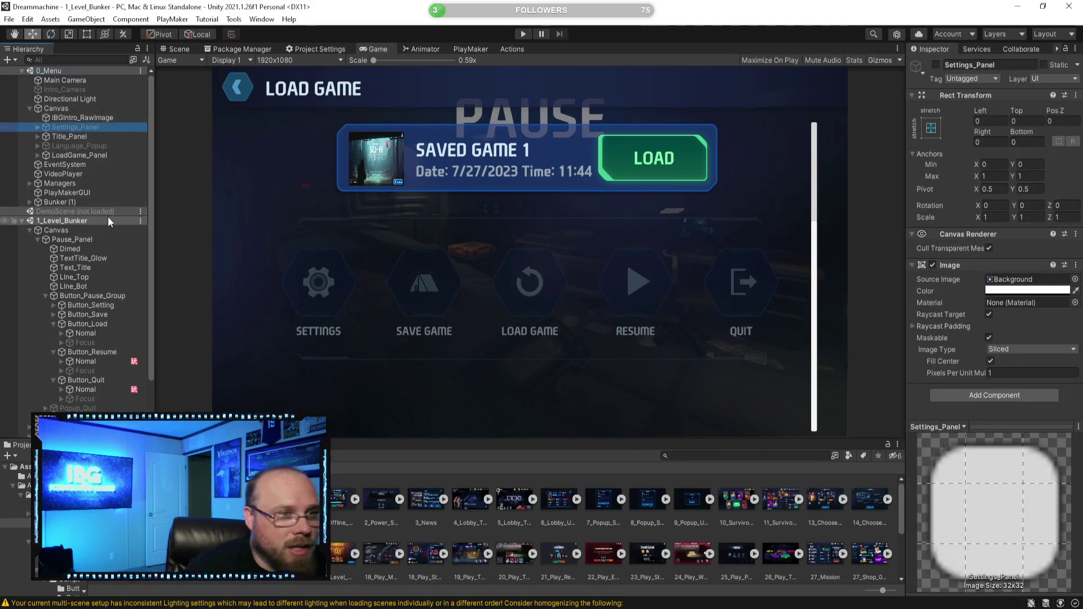
drag(107, 216, 75, 160)
scroll(106, 228, up, 3)
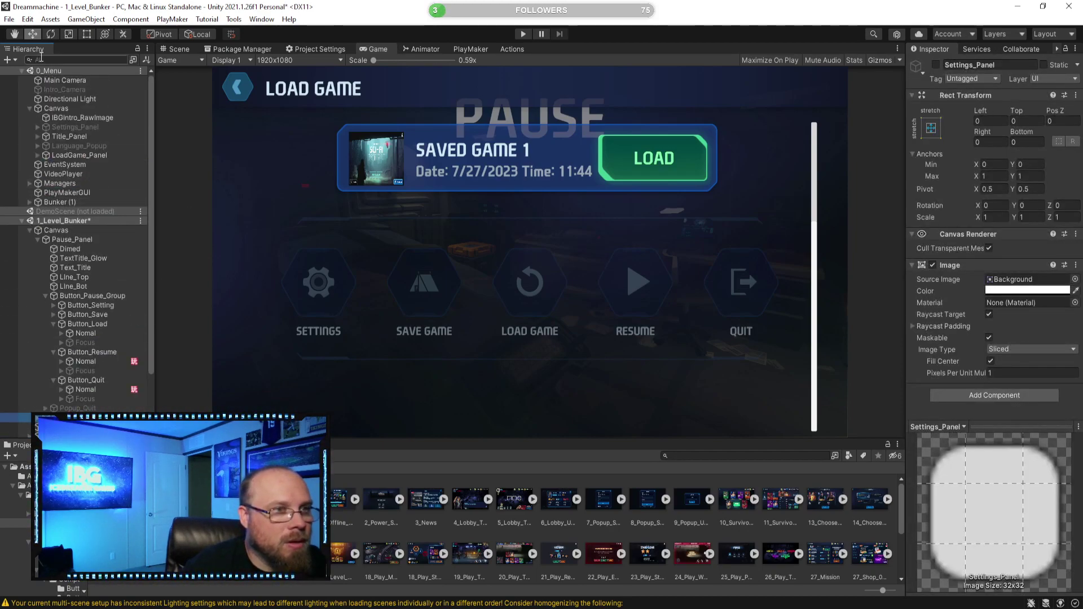
right_click(74, 72)
click(129, 141)
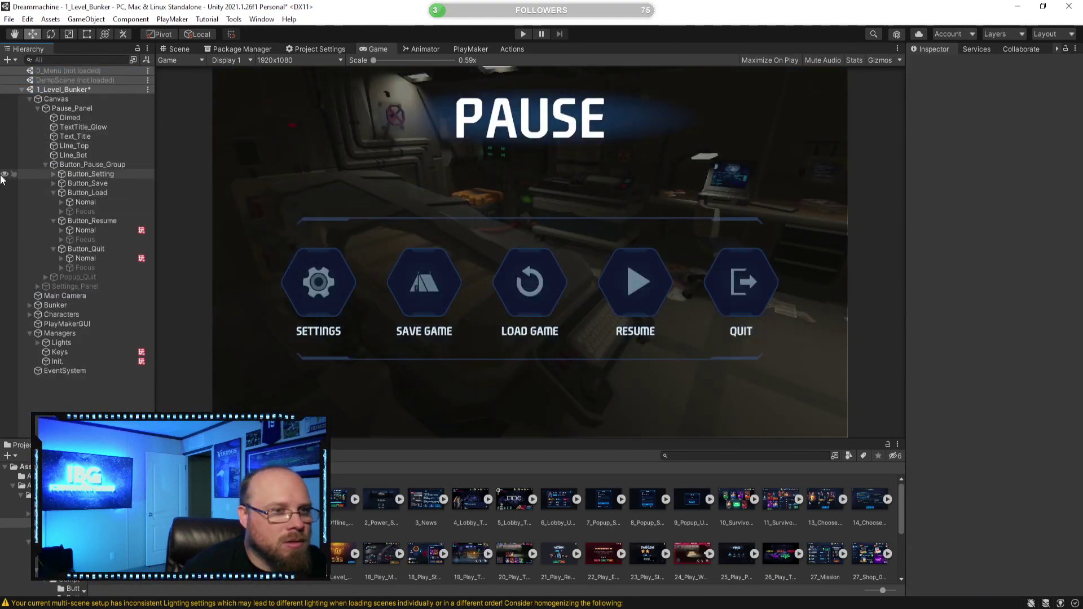
Activate the copied Settings_Panel in the bunker level's Canvas
click(79, 286)
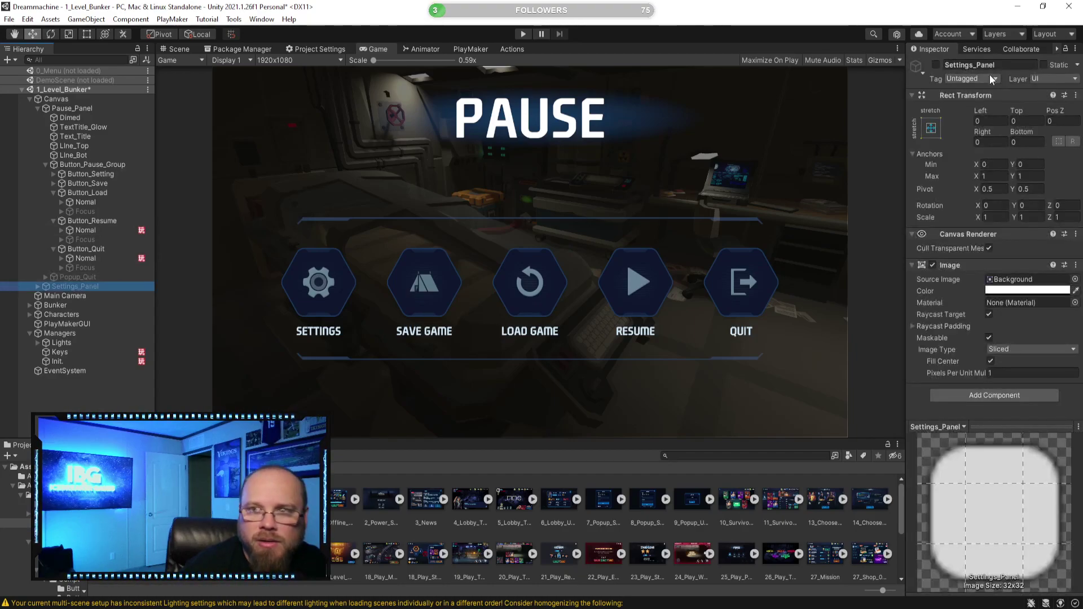
click(933, 68)
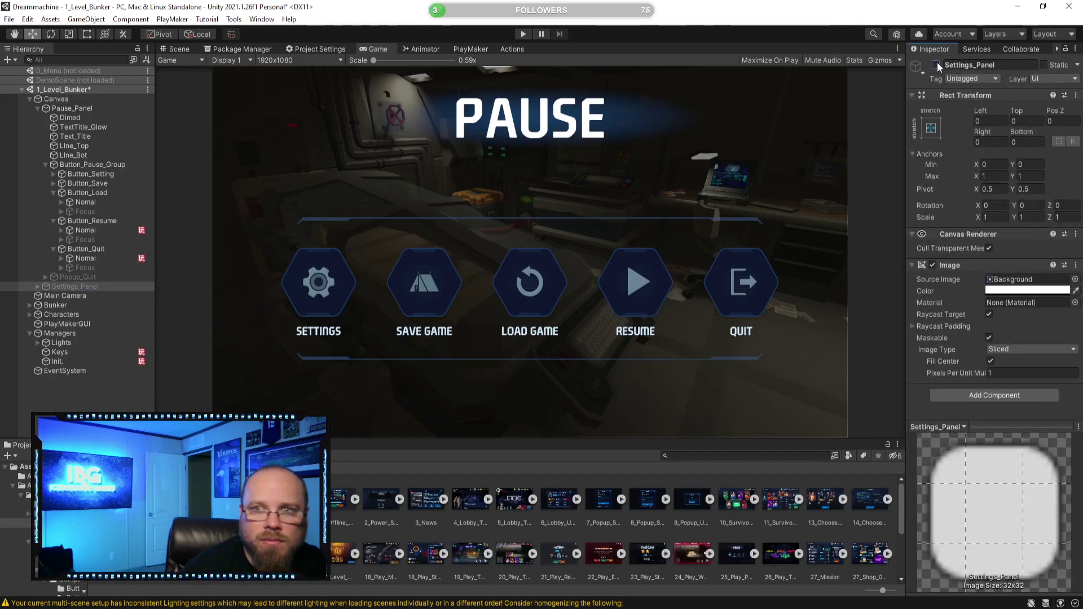
click(937, 65)
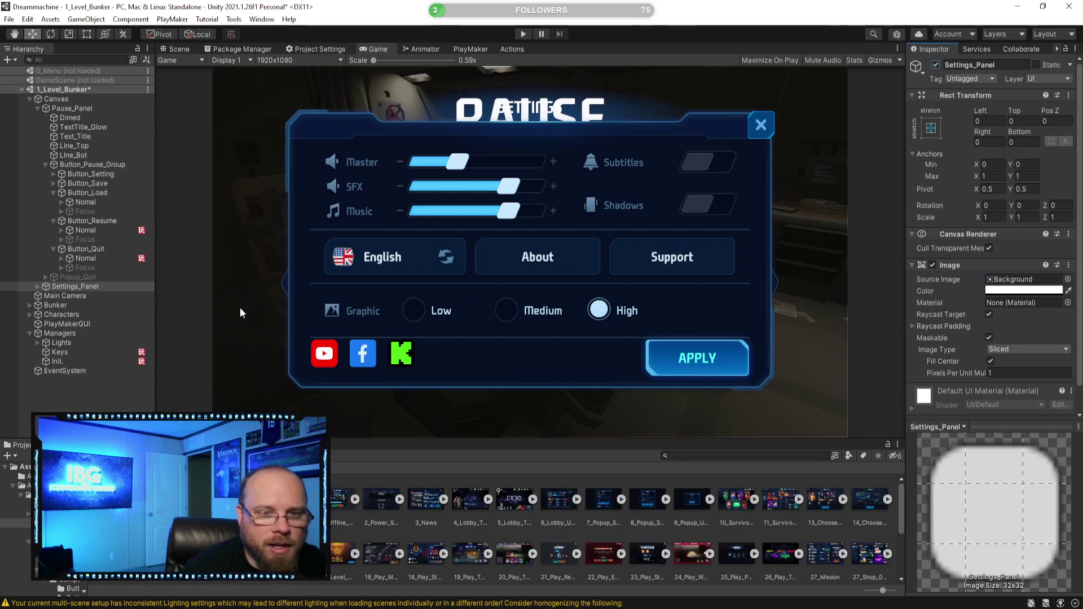
Examine the child elements of Settings_Panel's Popup and its layout in the Scene and Game views
click(34, 286)
click(38, 286)
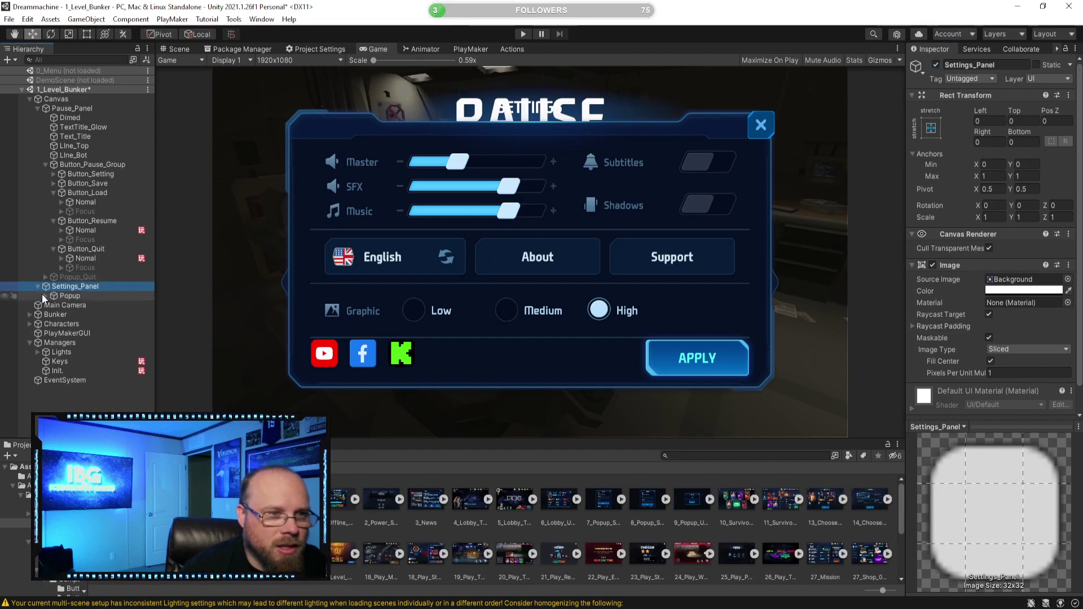
click(43, 295)
scroll(100, 340, down, 3)
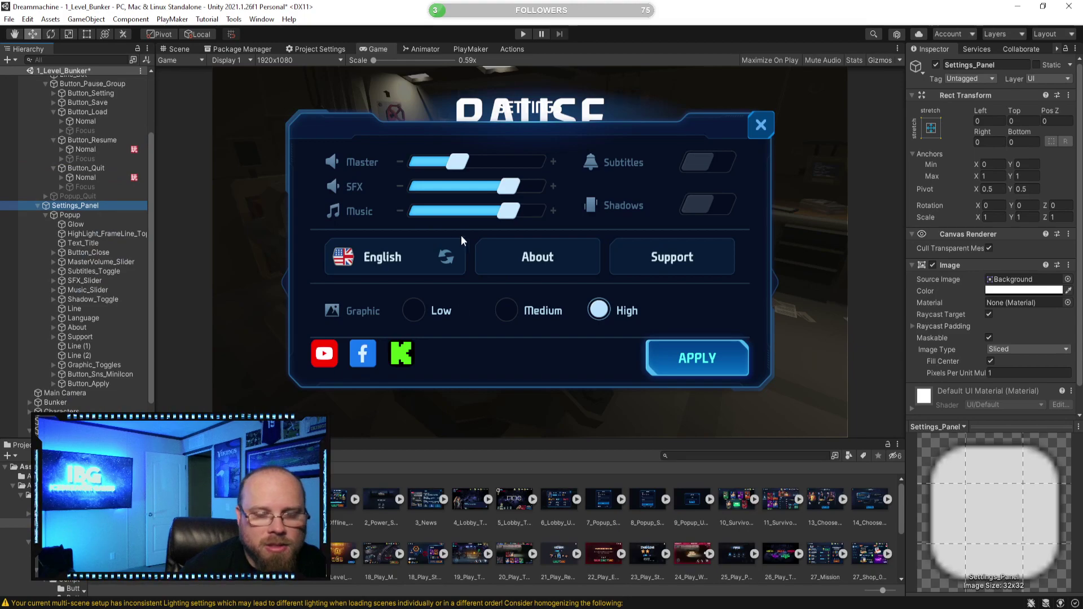
scroll(80, 264, up, 3)
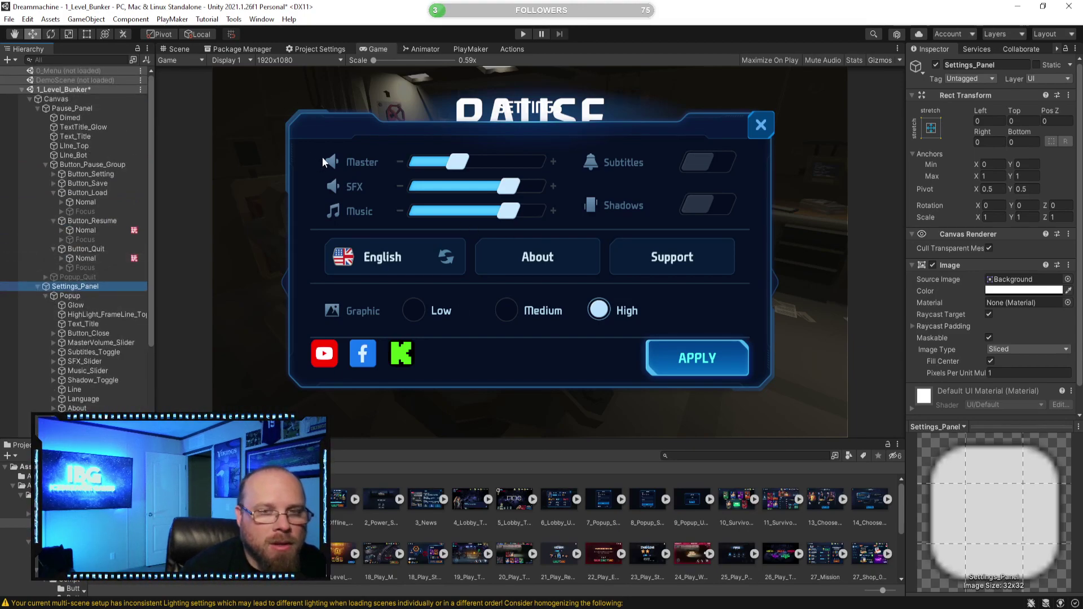
click(179, 49)
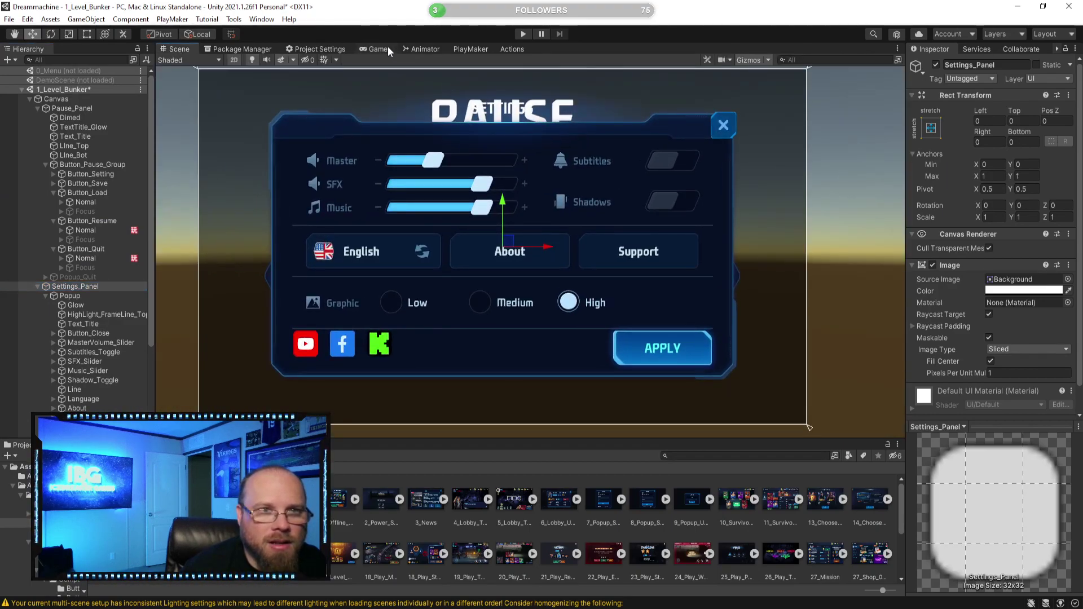
click(378, 50)
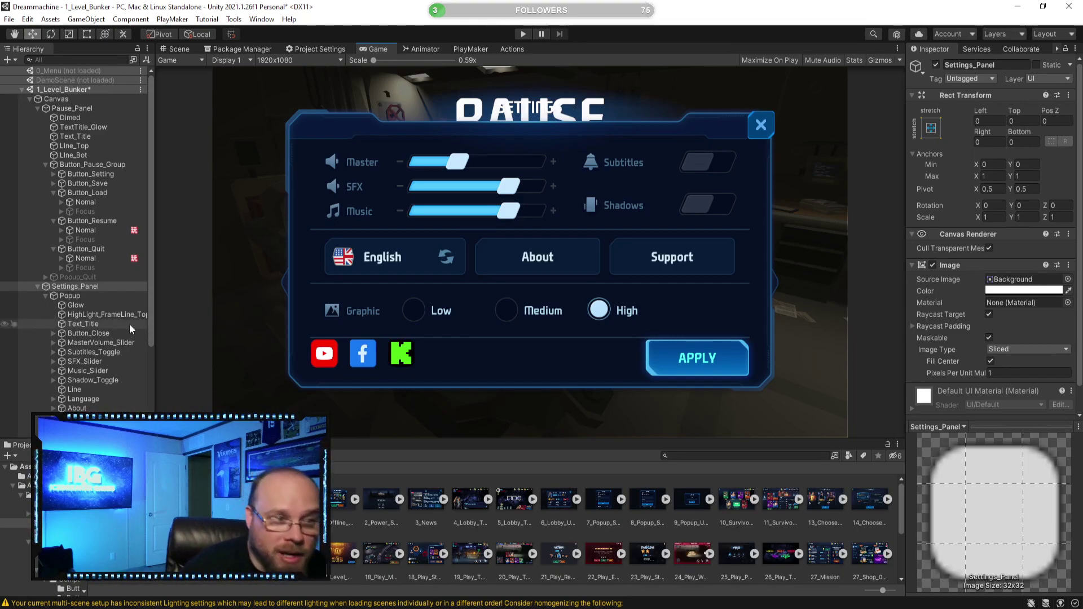
click(36, 286)
click(38, 286)
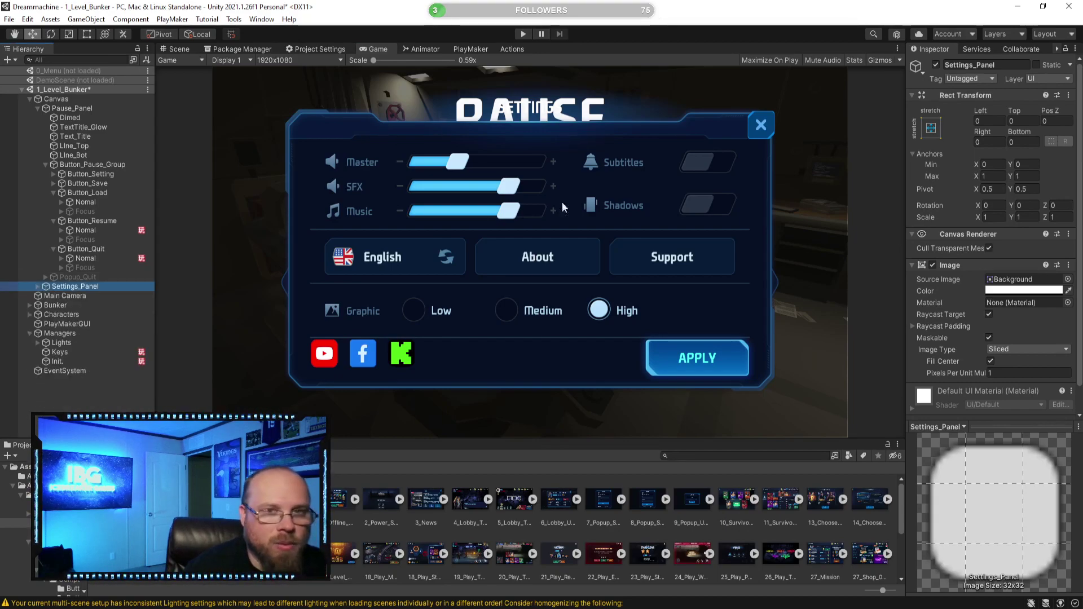
Toggle Pause_Panel off and on to compare how the settings popup looks with and without it behind
click(58, 108)
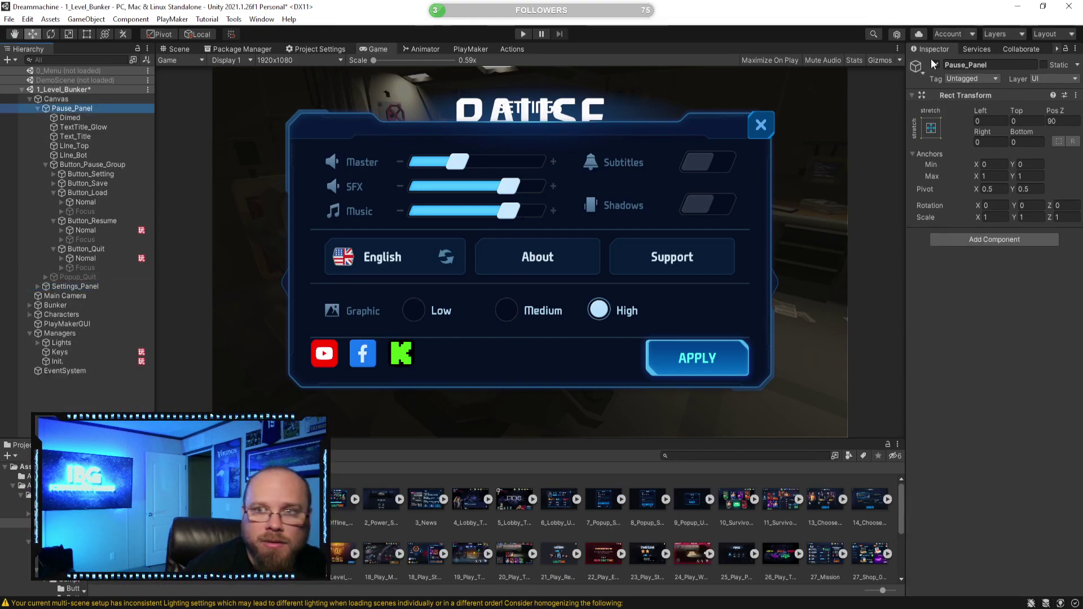
click(935, 65)
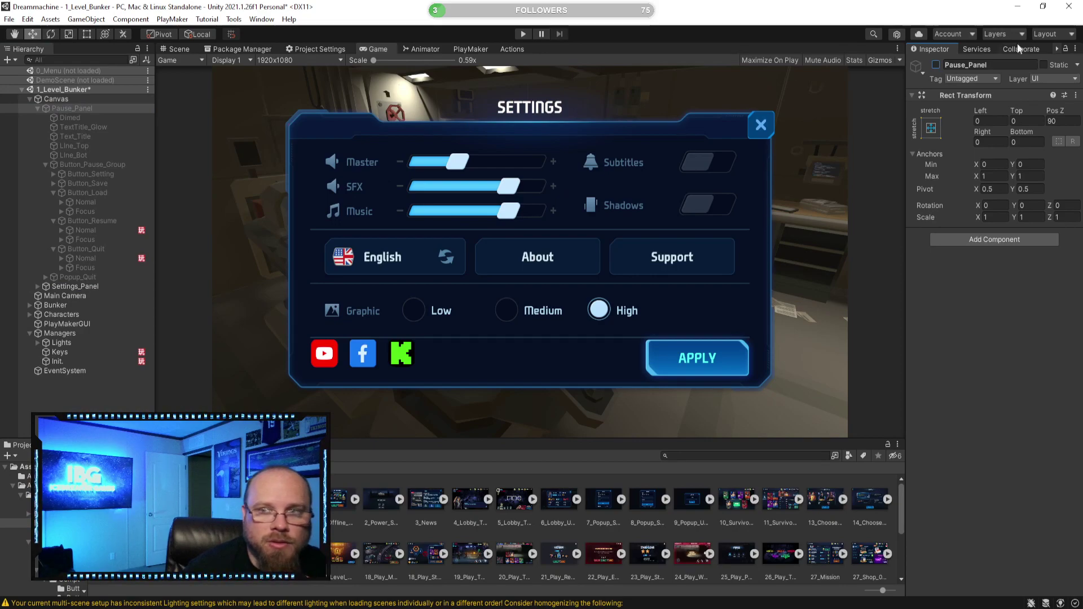
click(936, 64)
click(936, 65)
click(935, 65)
click(936, 65)
click(935, 64)
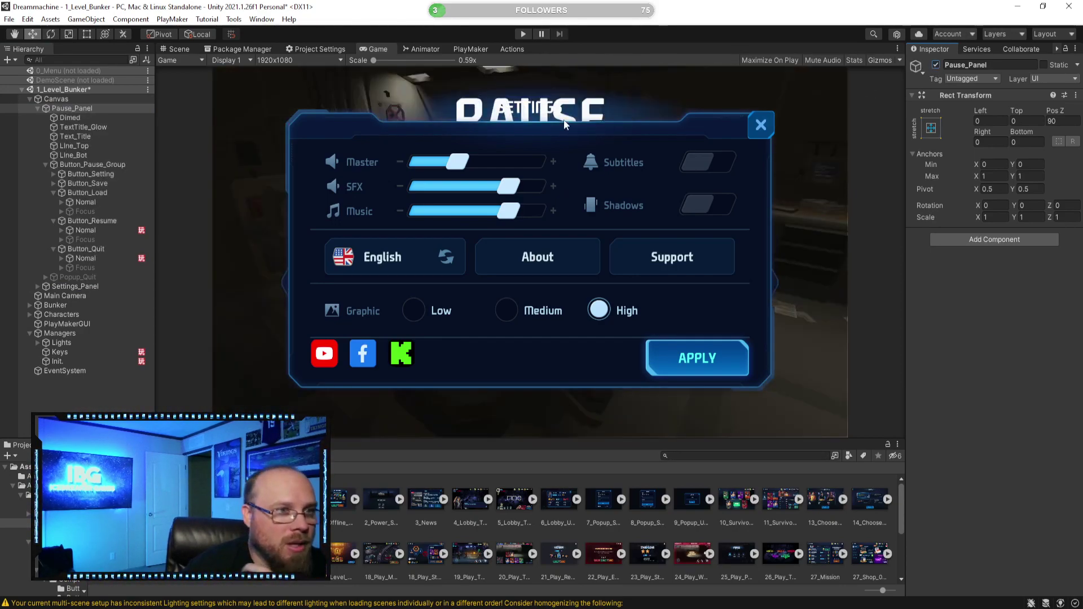
Duplicate Pause_Panel's Dimed object and place the copy above Glow as the first child of Settings_Panel's Popup
click(72, 117)
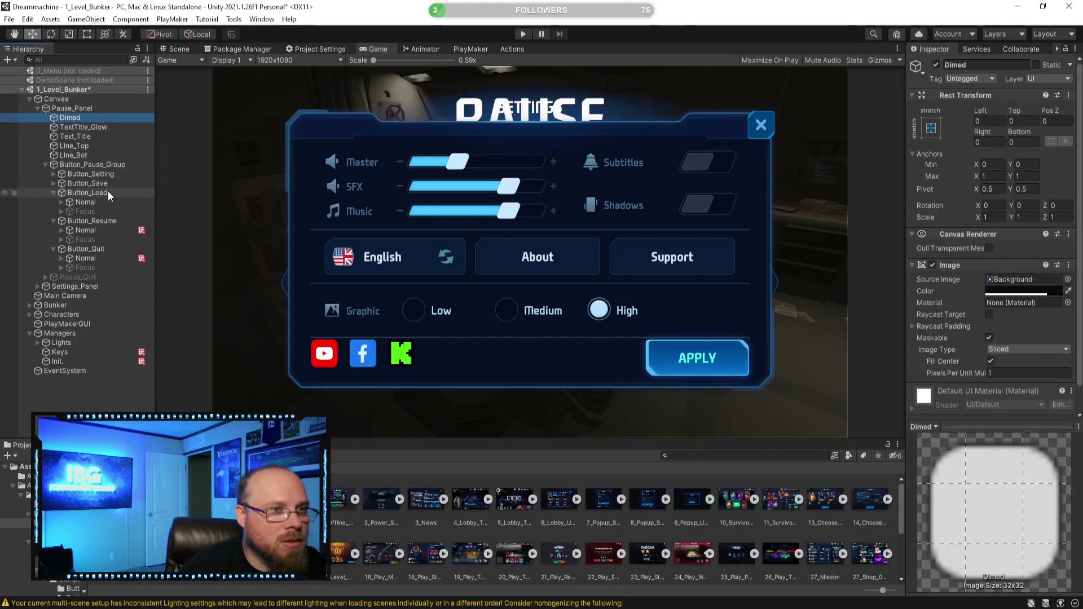
key(ctrl+d)
drag(70, 296, 66, 293)
drag(82, 407, 75, 259)
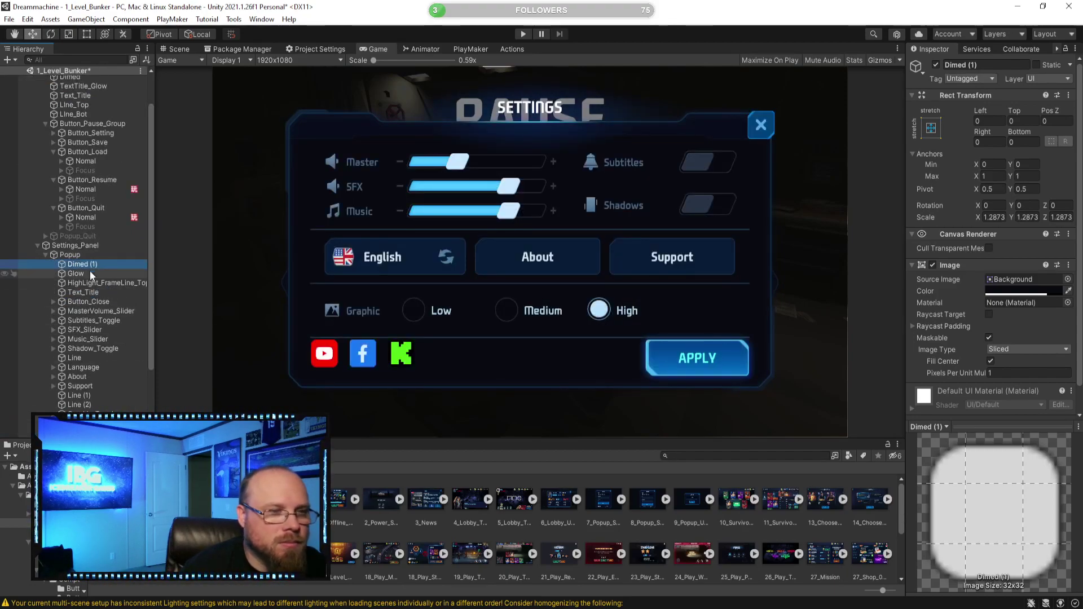
Deactivate both Pause_Panel and Settings_Panel, and collapse them in the hierarchy
click(74, 246)
scroll(79, 170, up, 3)
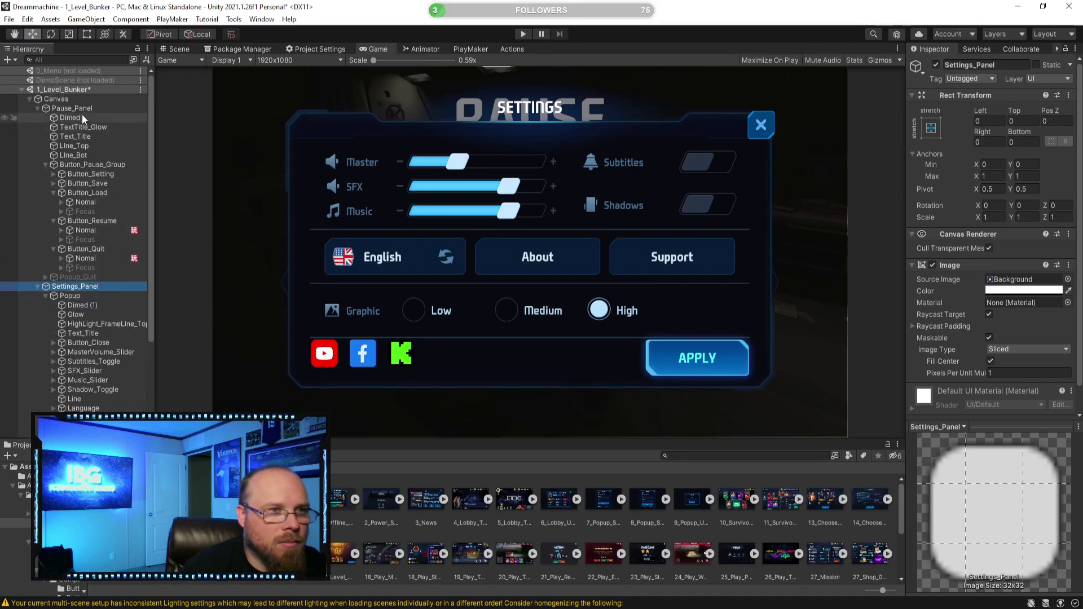
click(71, 109)
click(936, 65)
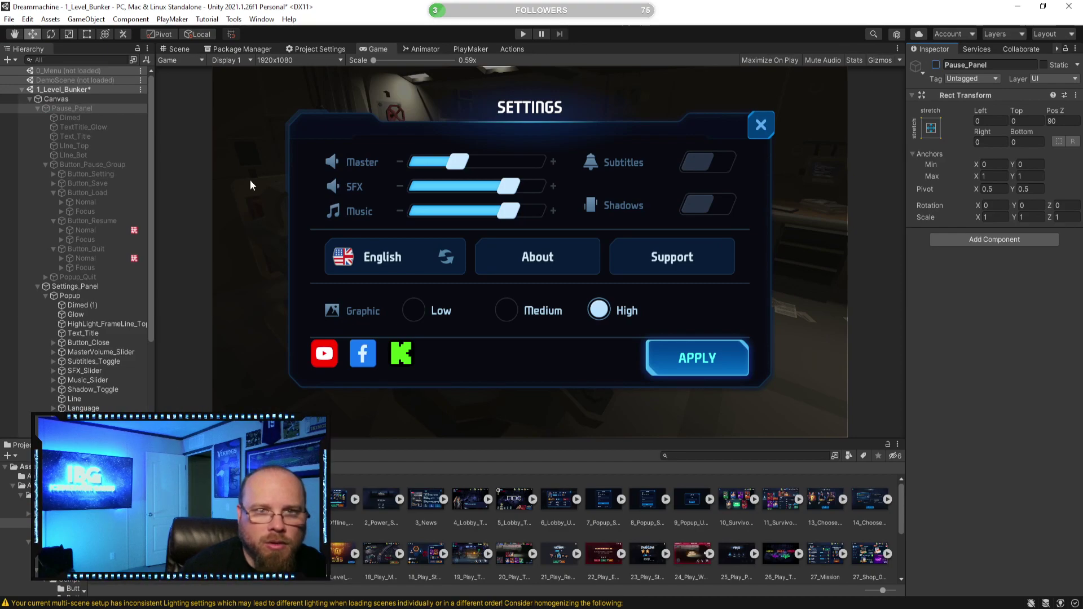
click(40, 287)
click(95, 289)
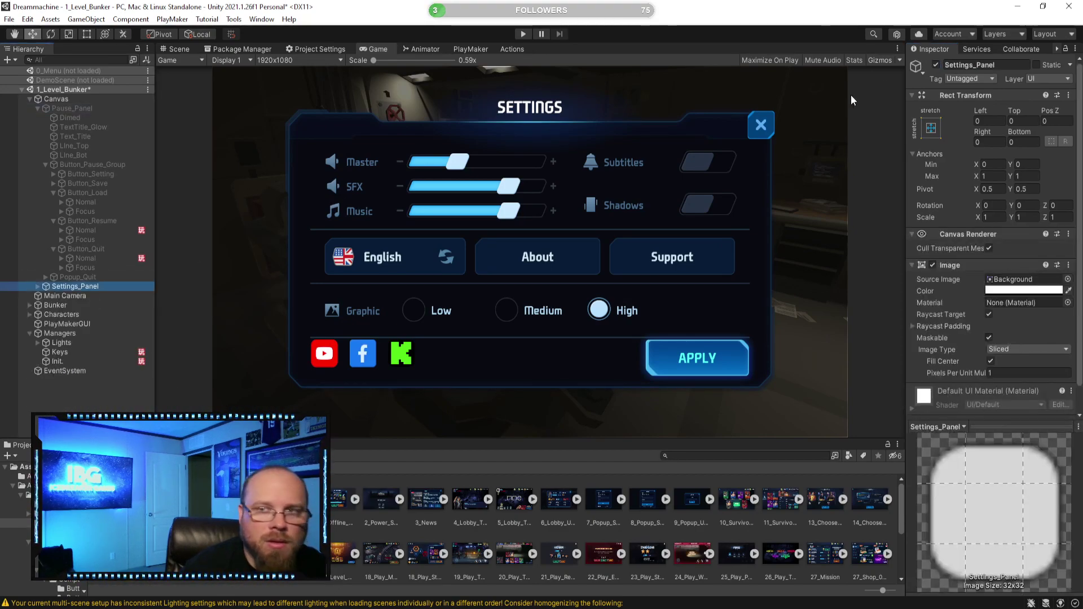
click(935, 65)
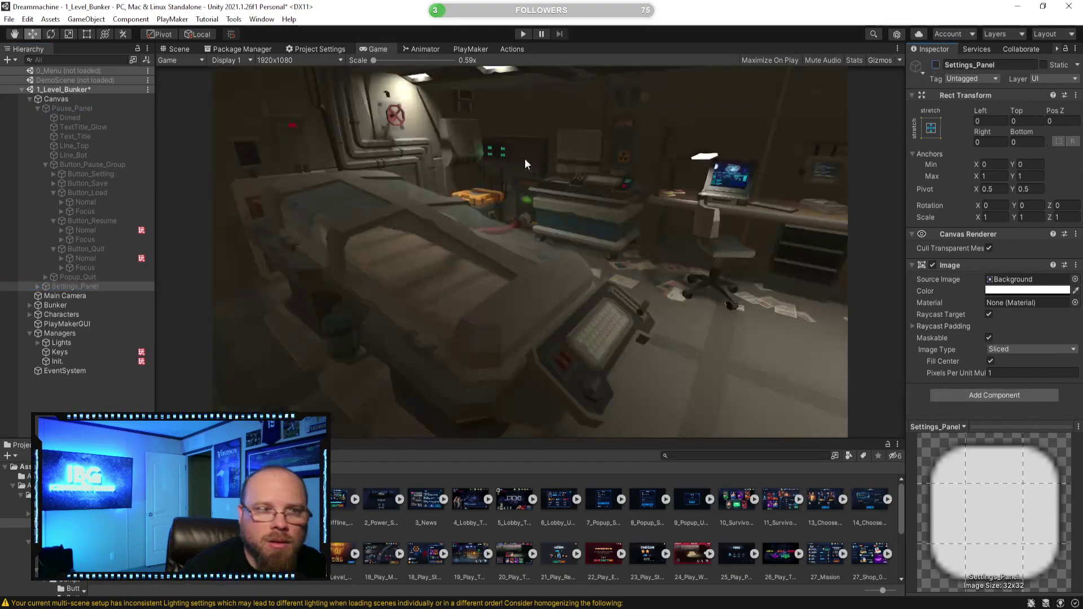
click(38, 108)
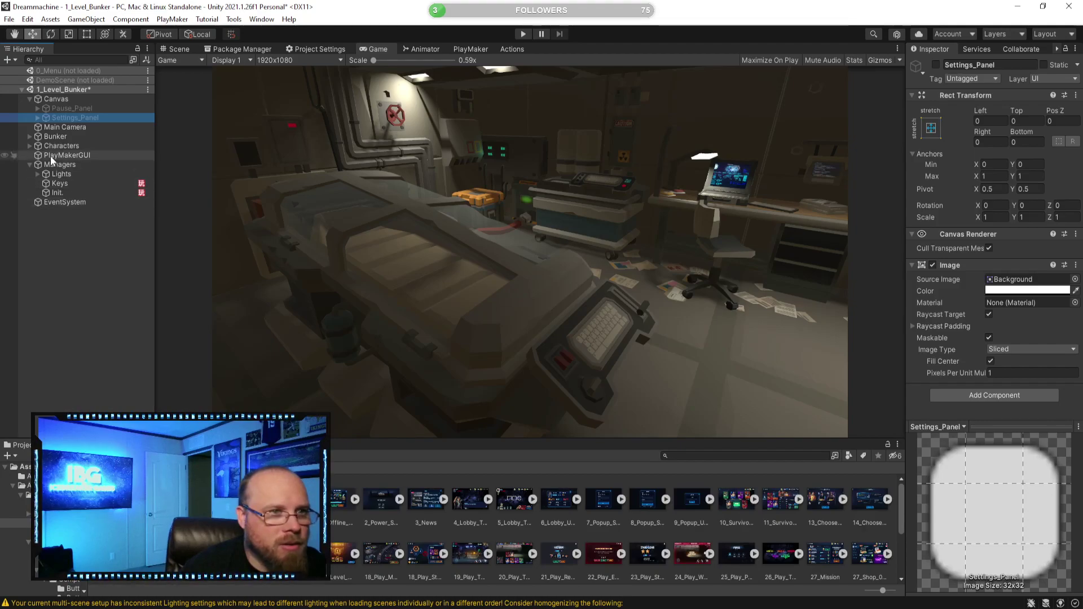
Duplicate the Activate Game Object action in the Init. FSM's Init. state and set the copy's Game Object to Settings_Panel
click(84, 192)
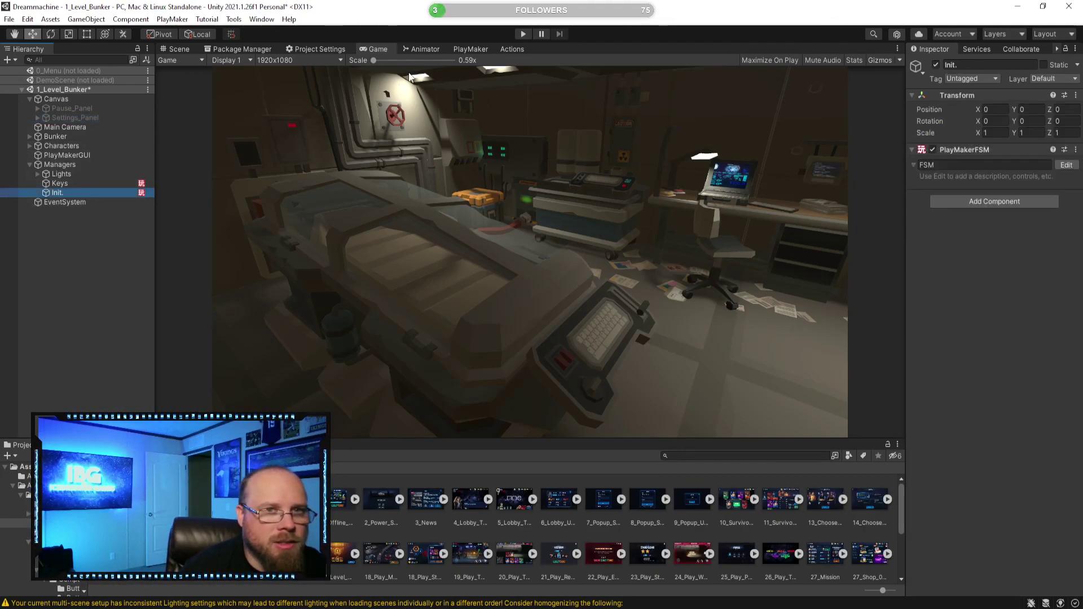
click(483, 48)
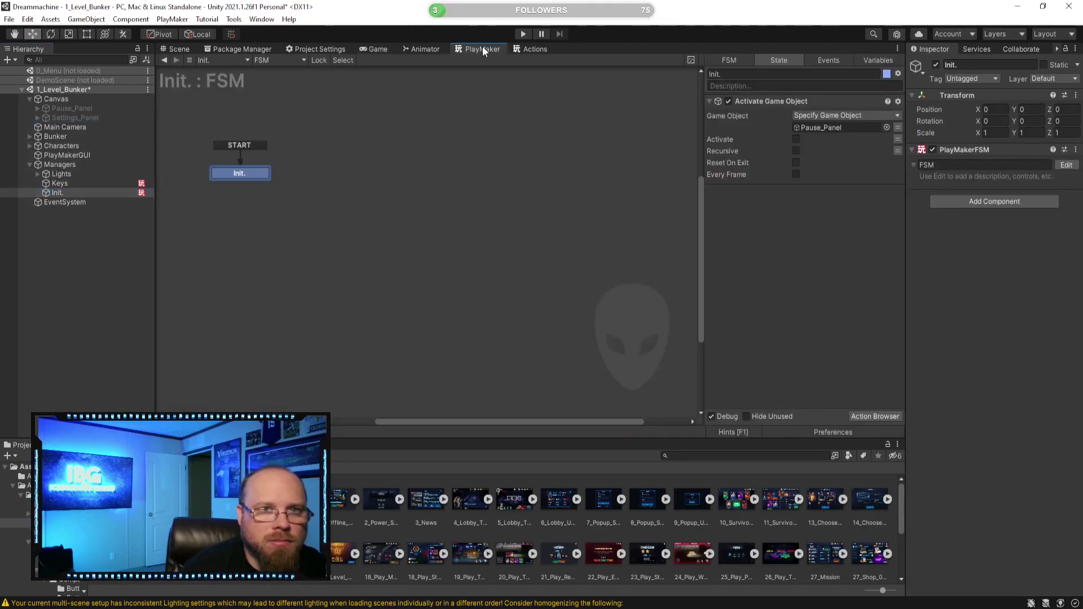
click(766, 103)
key(ctrl+c)
key(ctrl+v)
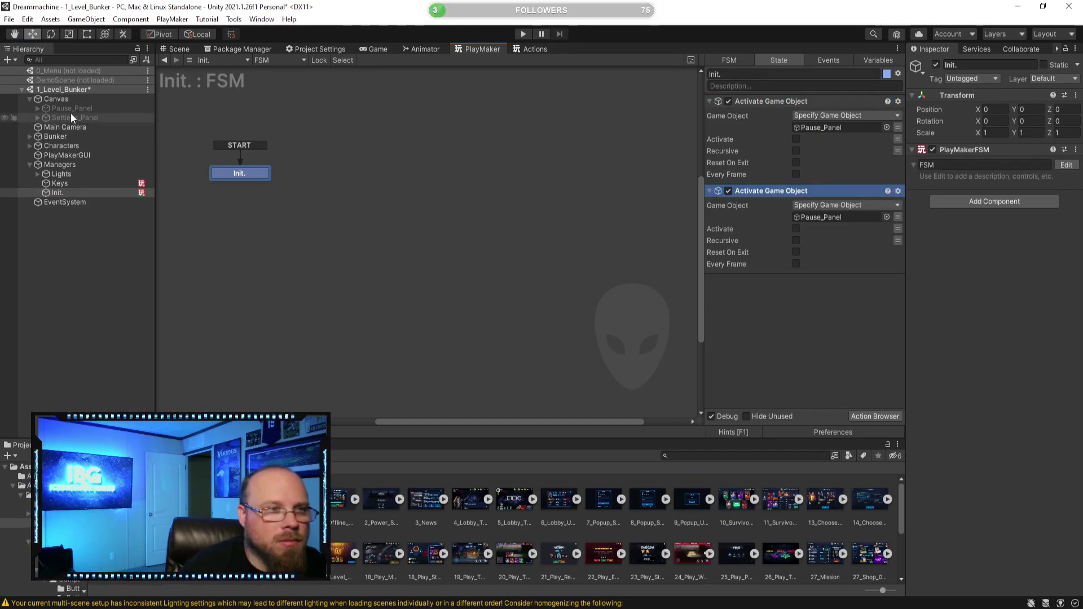
drag(70, 117, 839, 218)
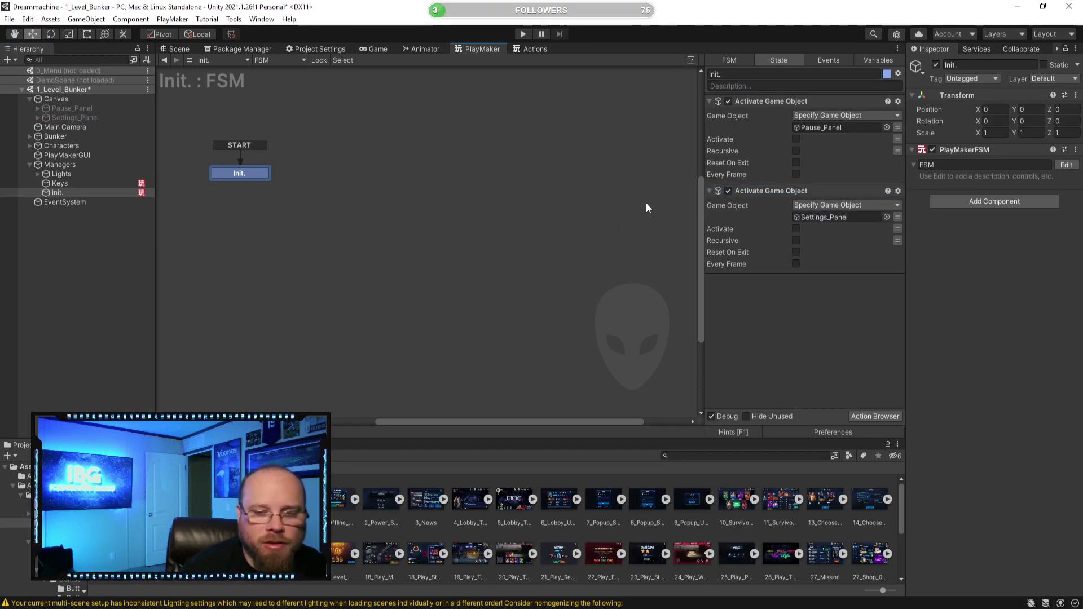
click(180, 50)
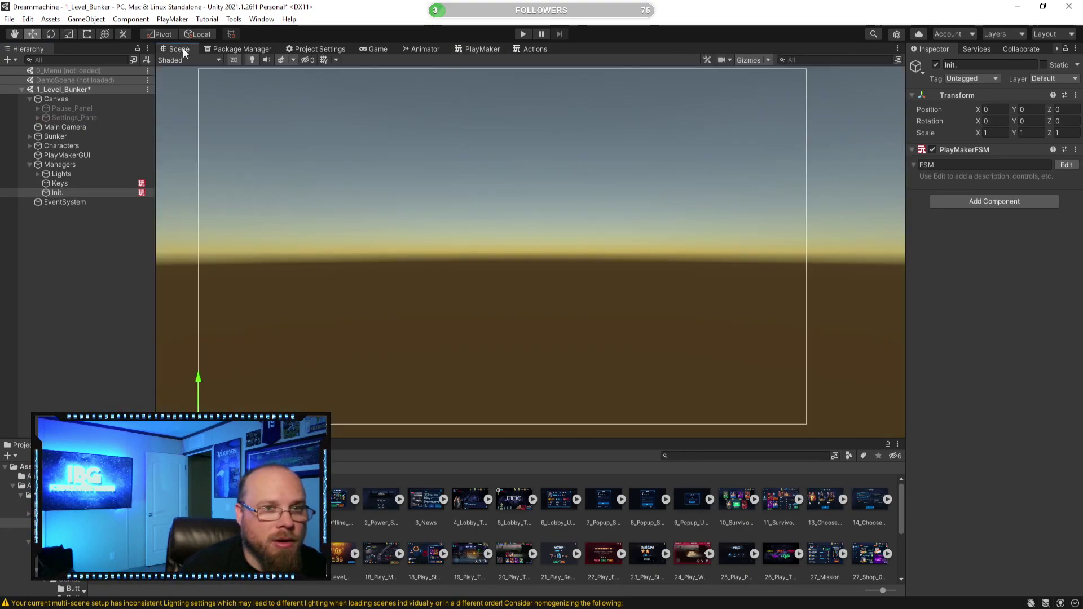
Add two On Click entries to the Button component of Button_Setting's Nomal object inside Pause_Panel
click(374, 49)
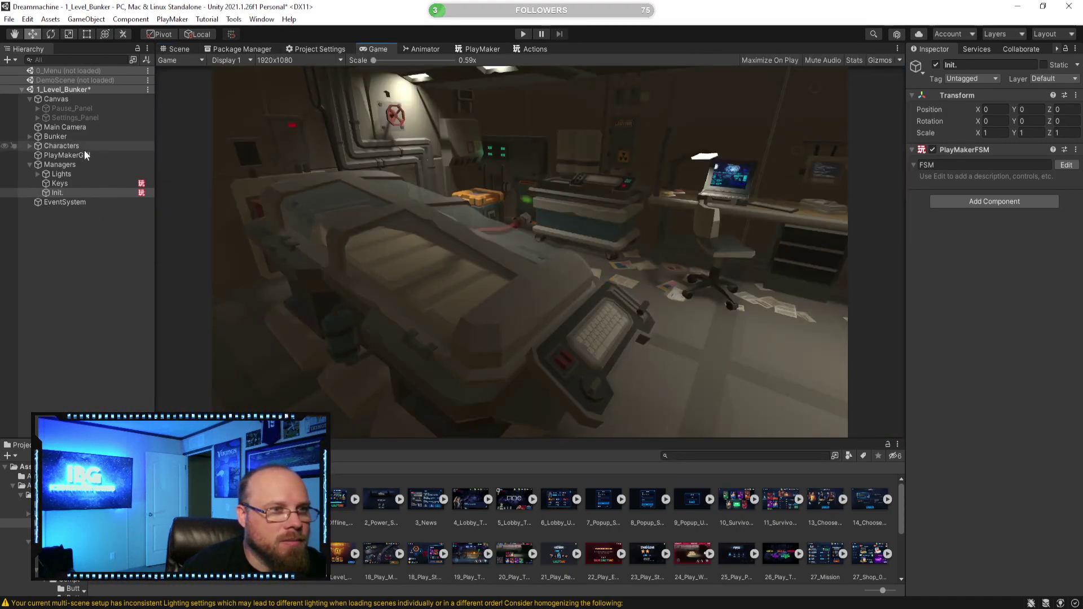
drag(82, 116, 89, 110)
click(40, 107)
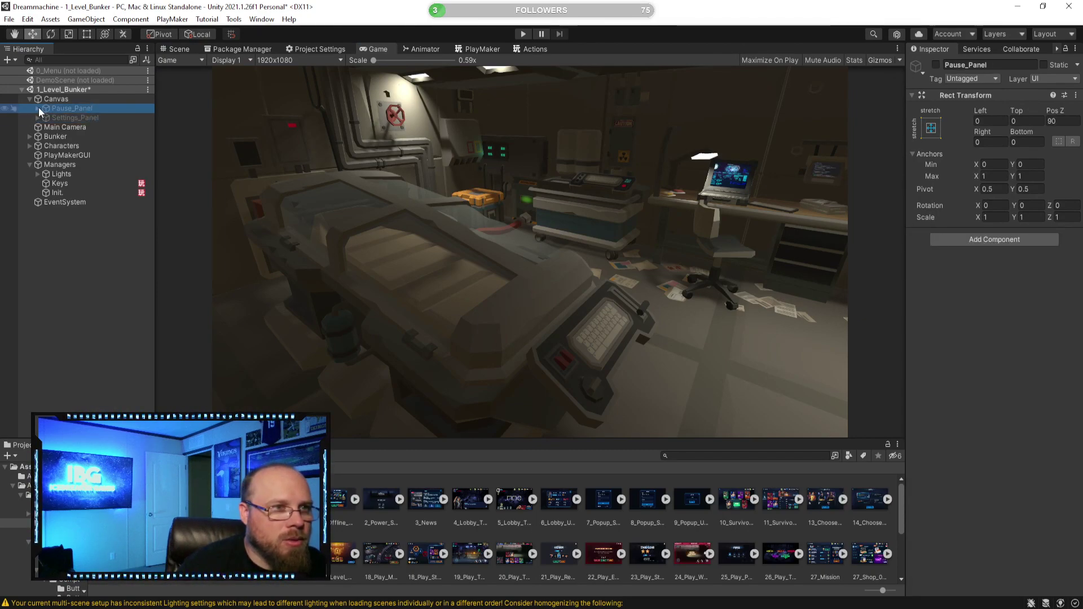
click(38, 107)
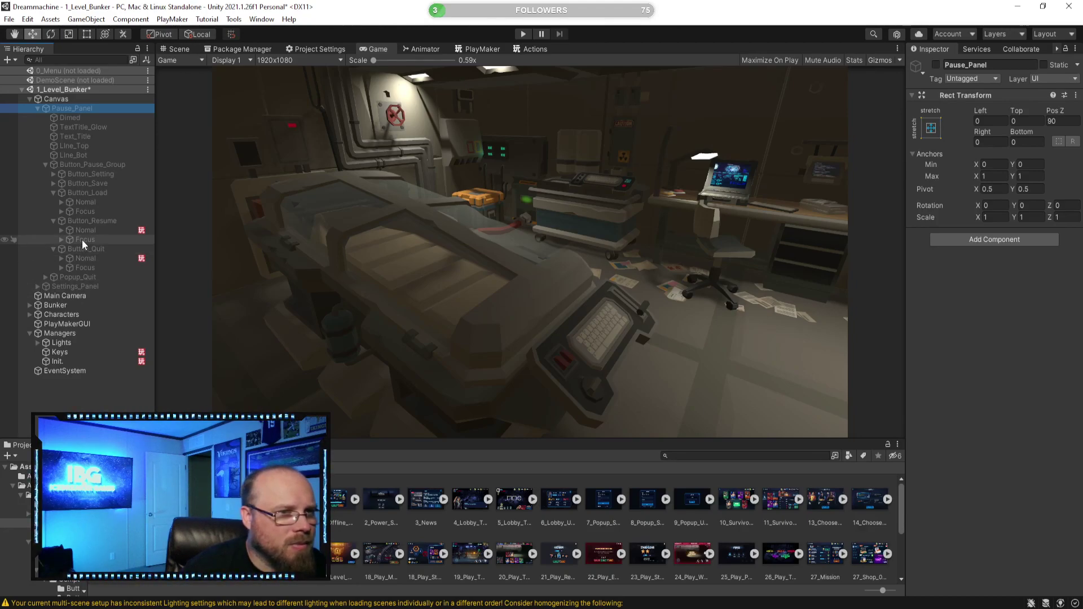
click(52, 174)
click(86, 174)
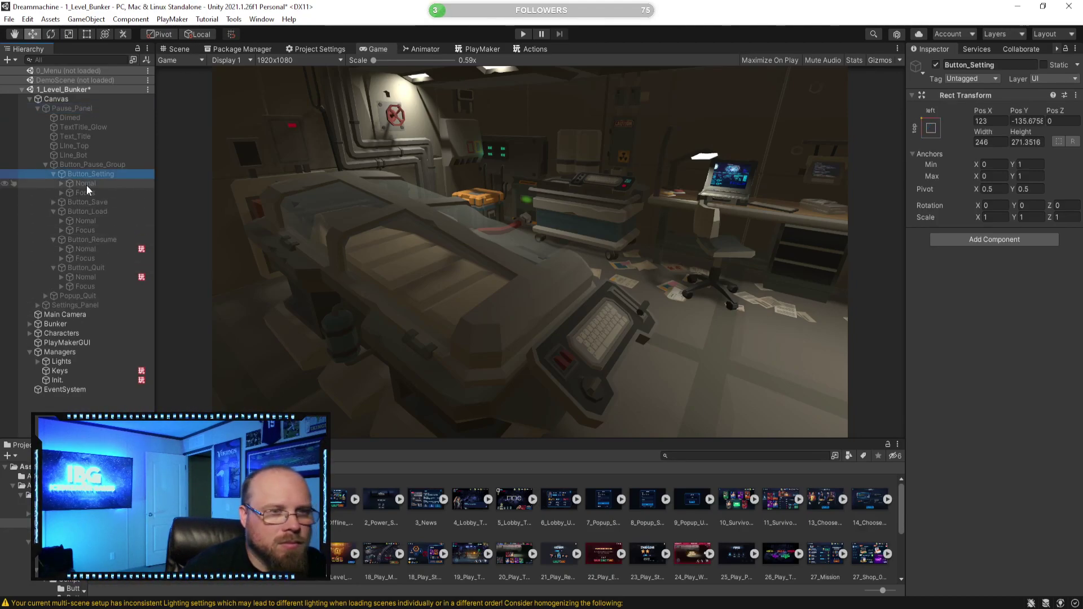
click(86, 184)
scroll(967, 283, down, 4)
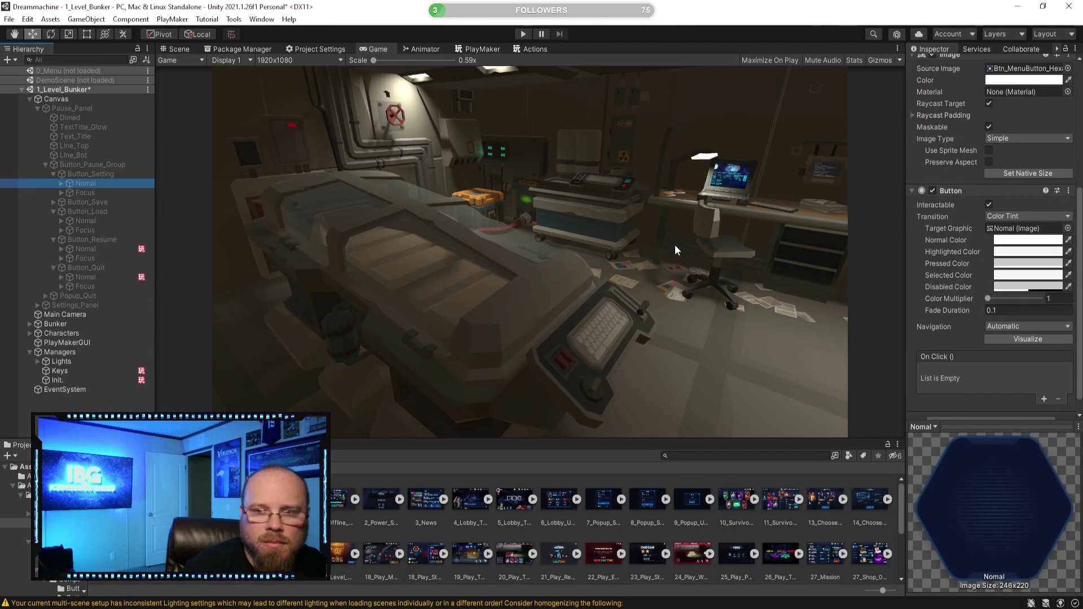
click(1044, 398)
click(1045, 399)
scroll(1004, 349, down, 1)
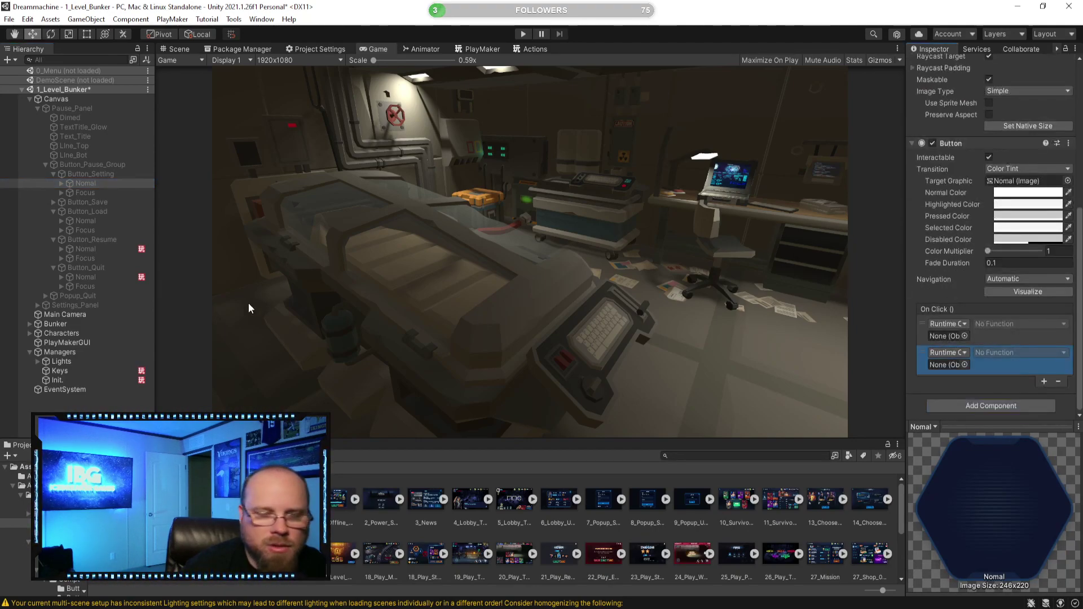
Assign Settings_Panel and Pause_Panel to the On Click entries using GameObject.SetActive, enabled for Settings_Panel and disabled for Pause_Panel
drag(76, 305, 953, 340)
drag(70, 112, 953, 365)
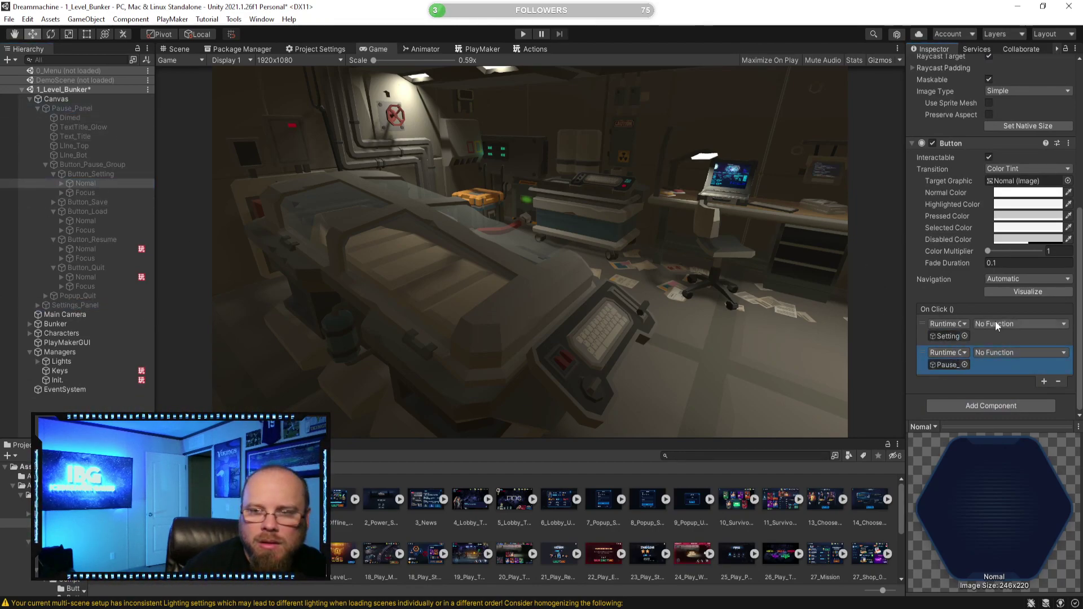
click(996, 325)
mouse_move(1012, 355)
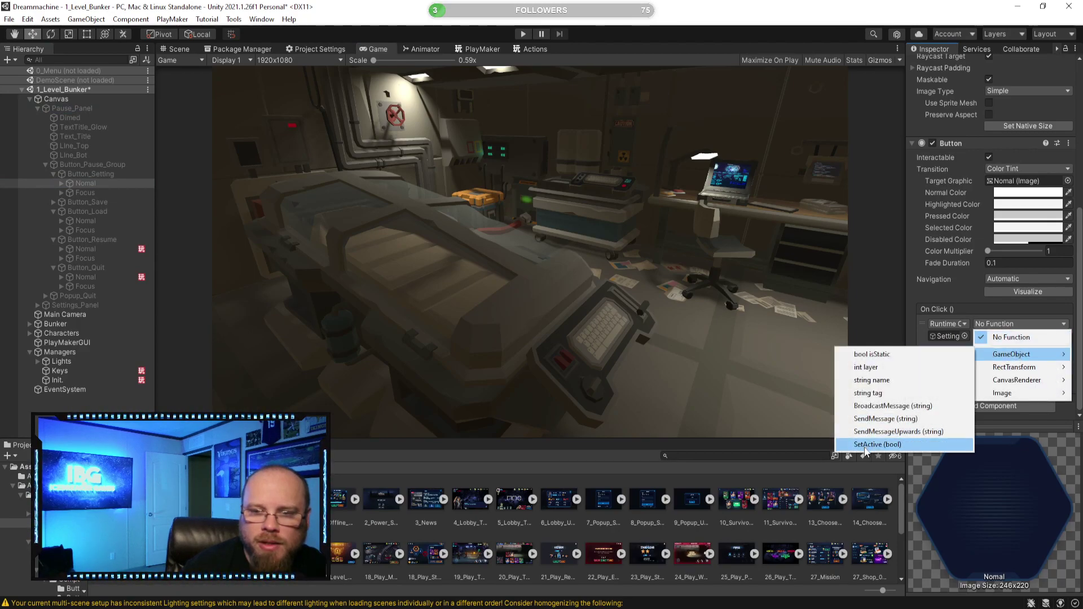
click(866, 445)
click(977, 336)
click(1003, 353)
mouse_move(1009, 384)
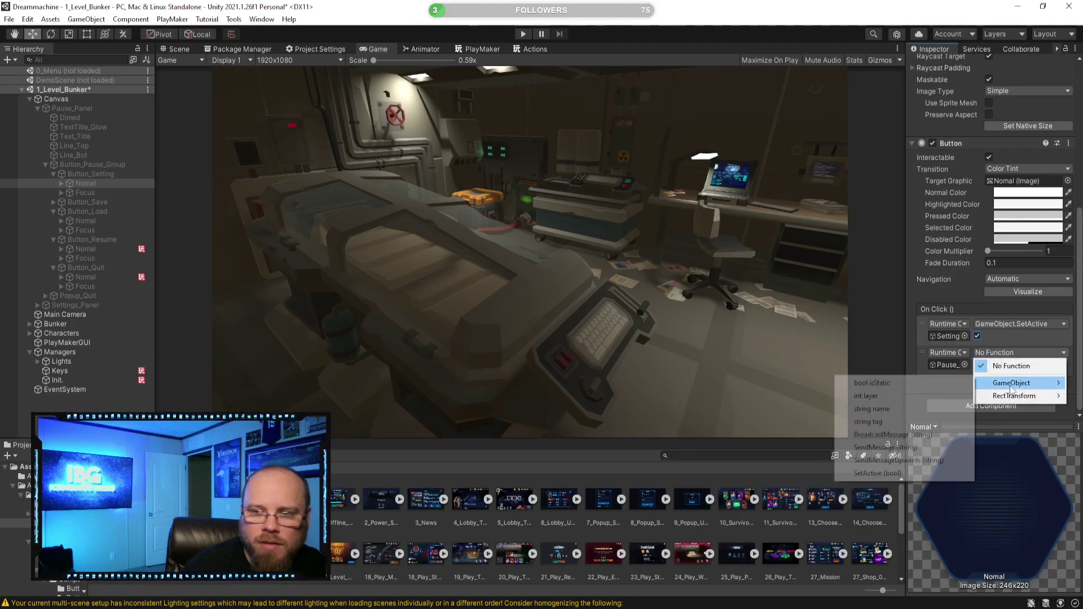
click(881, 475)
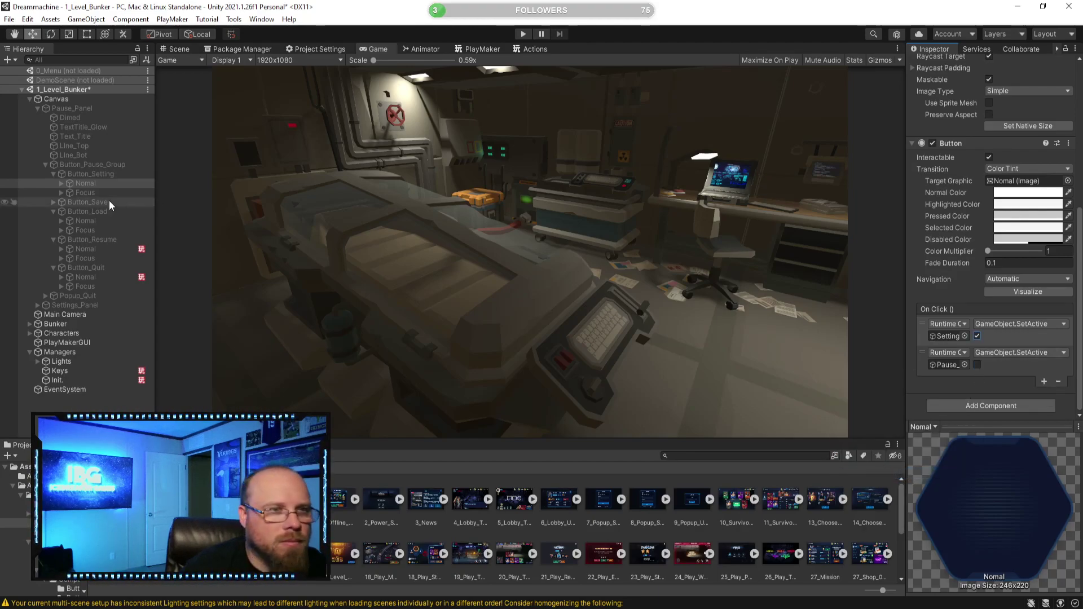
click(37, 108)
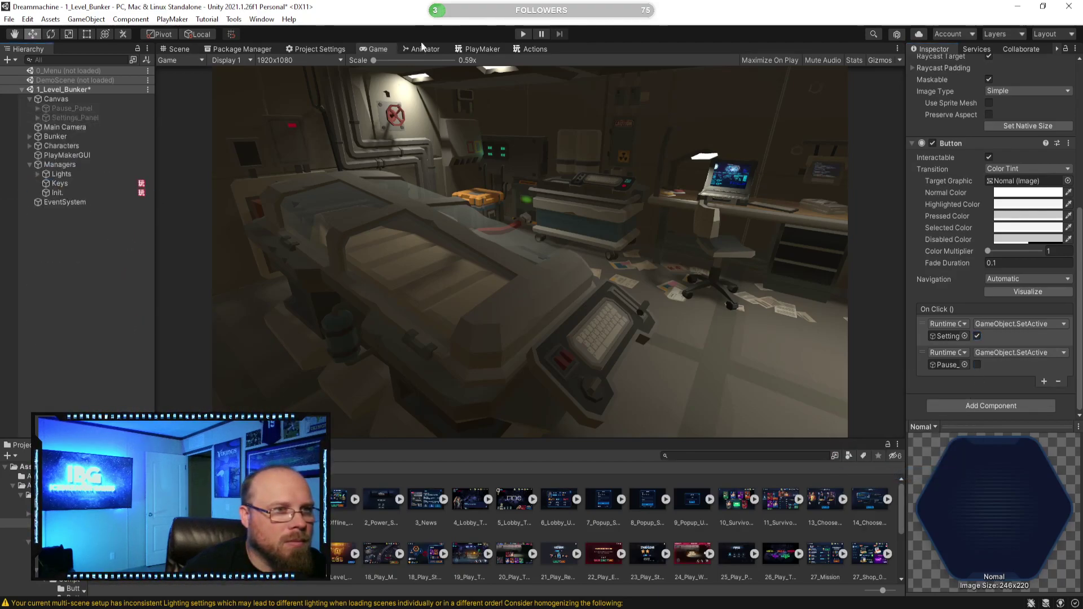
Run the game, open Settings from the pause menu to test the button, and stop play mode
click(529, 39)
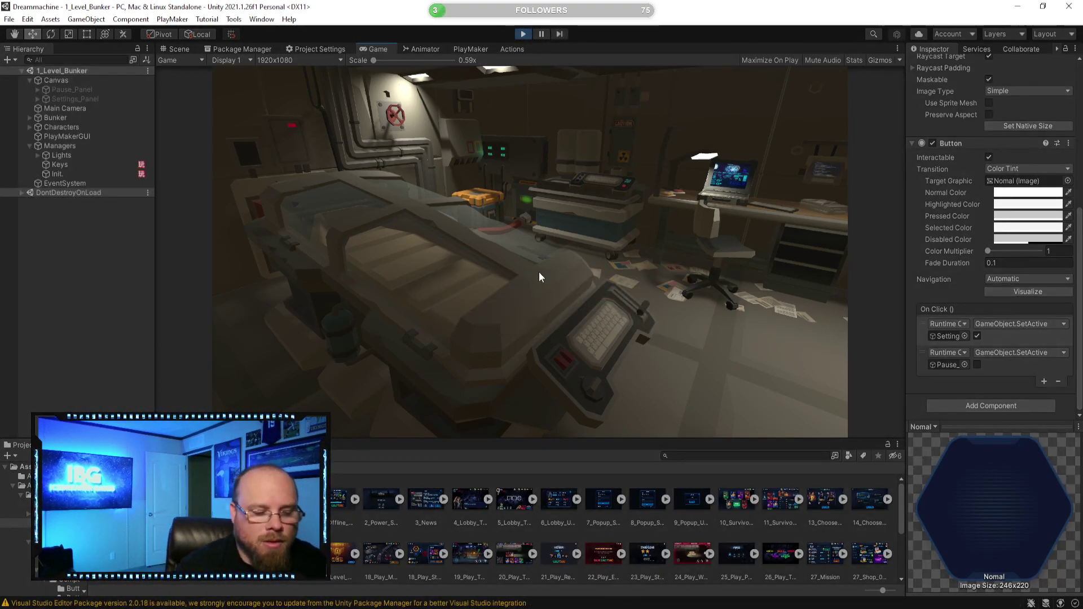
key(Escape)
click(326, 284)
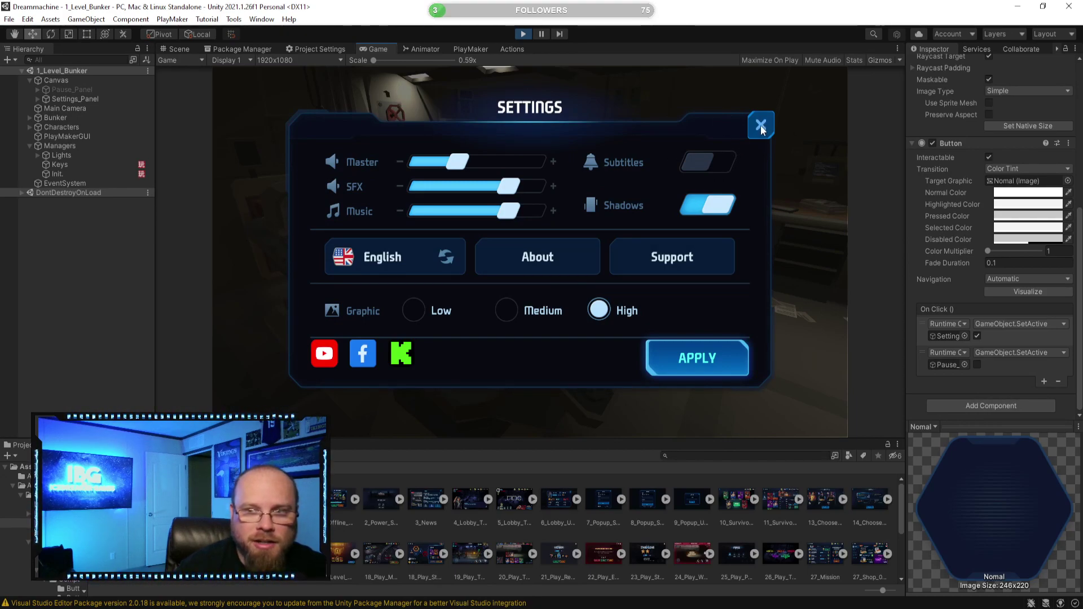
scroll(979, 259, up, 5)
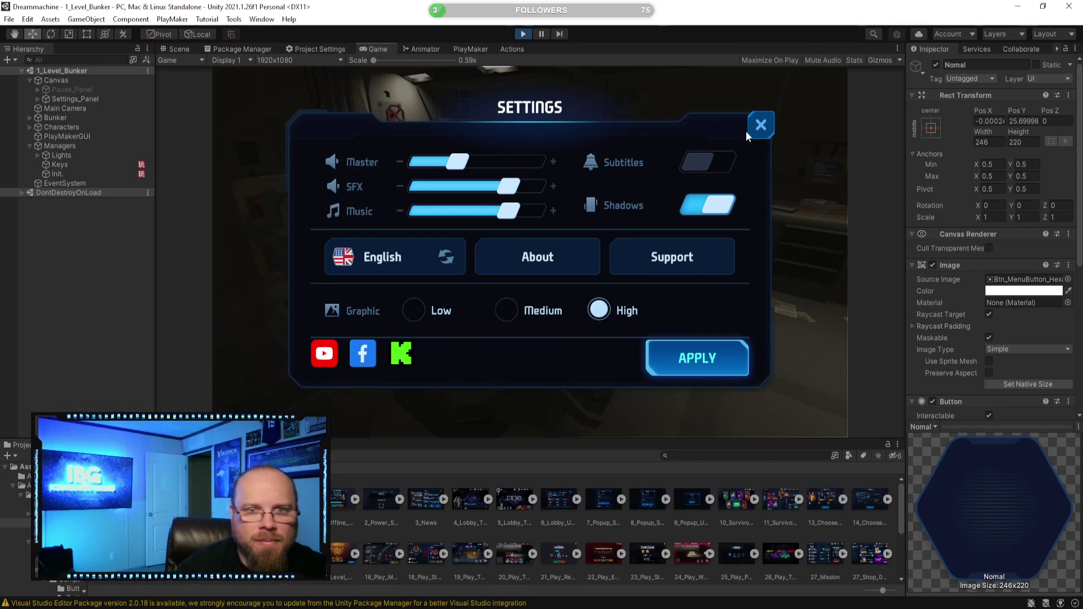
click(525, 36)
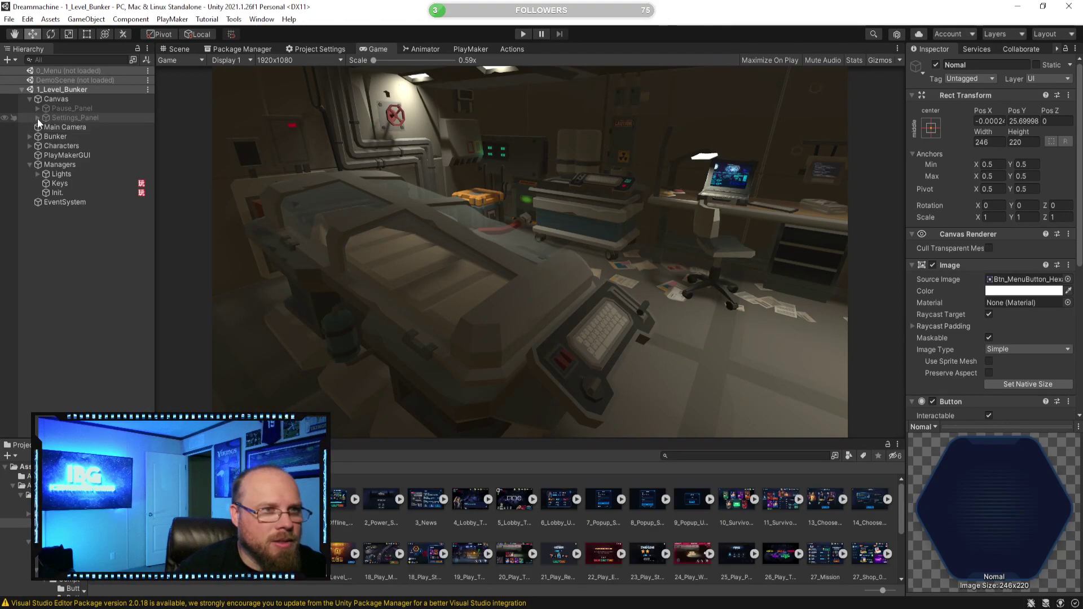
Make Settings_Panel's Button_Close reactivate the pause menu by assigning Pause_Panel with GameObject.SetActive enabled to its empty On Click entry
click(62, 117)
click(39, 117)
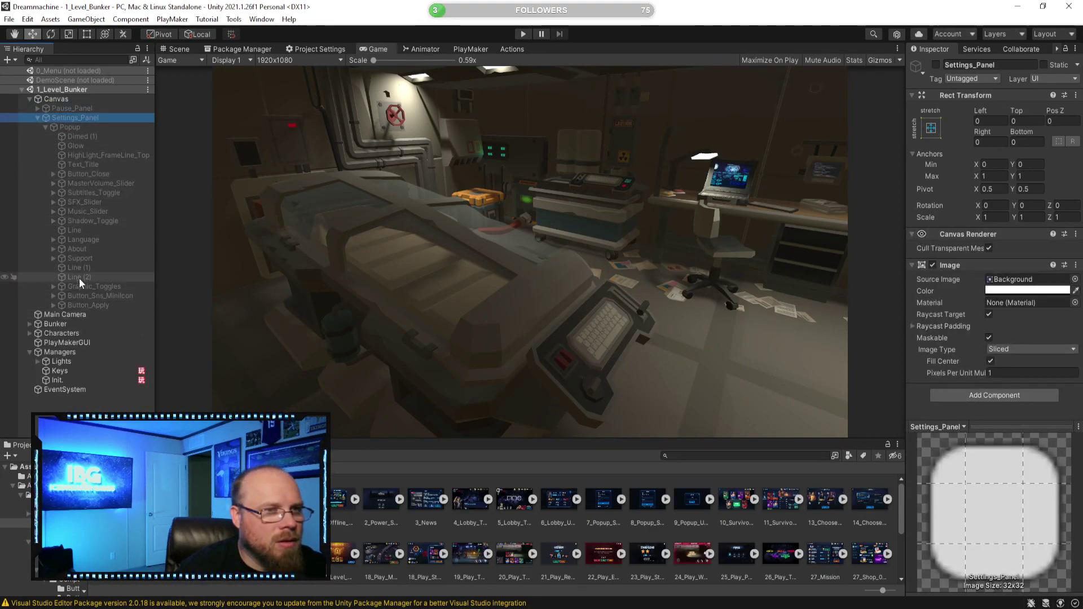
click(72, 174)
scroll(993, 254, down, 5)
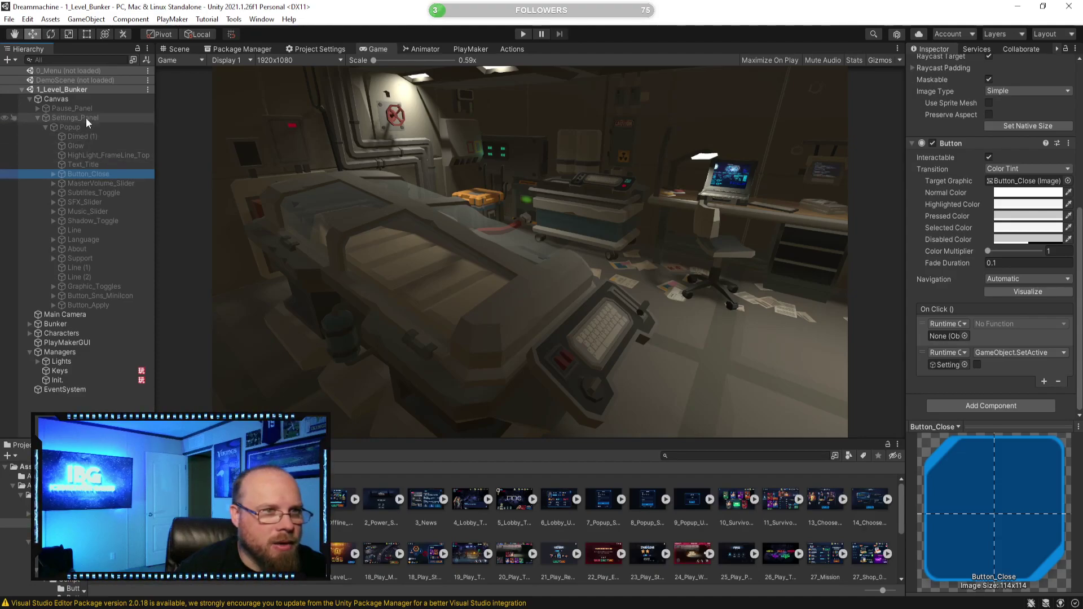
drag(84, 174, 954, 336)
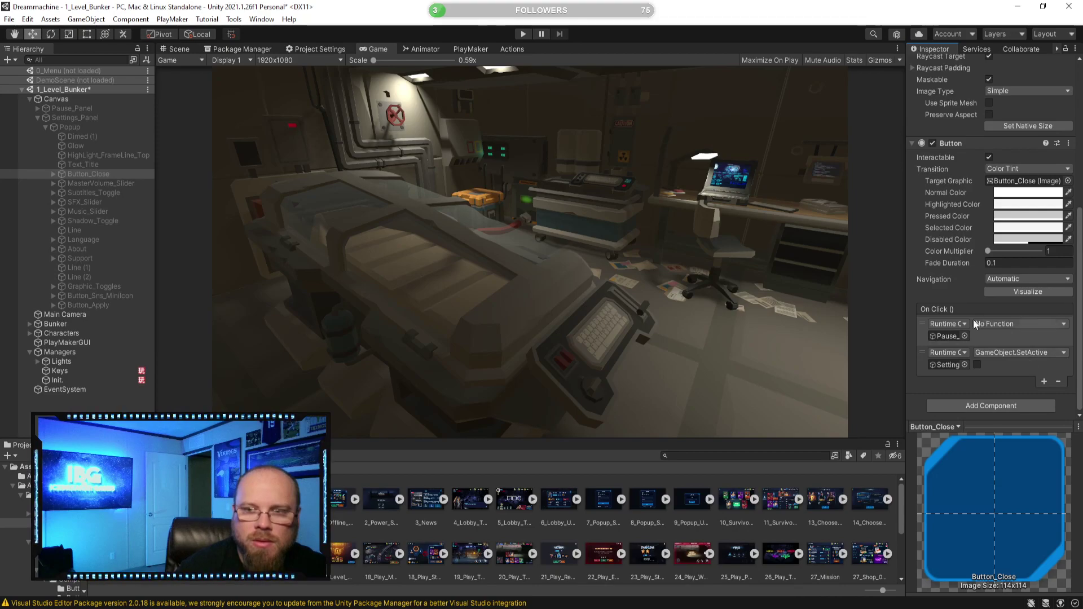
click(1006, 325)
mouse_move(1015, 354)
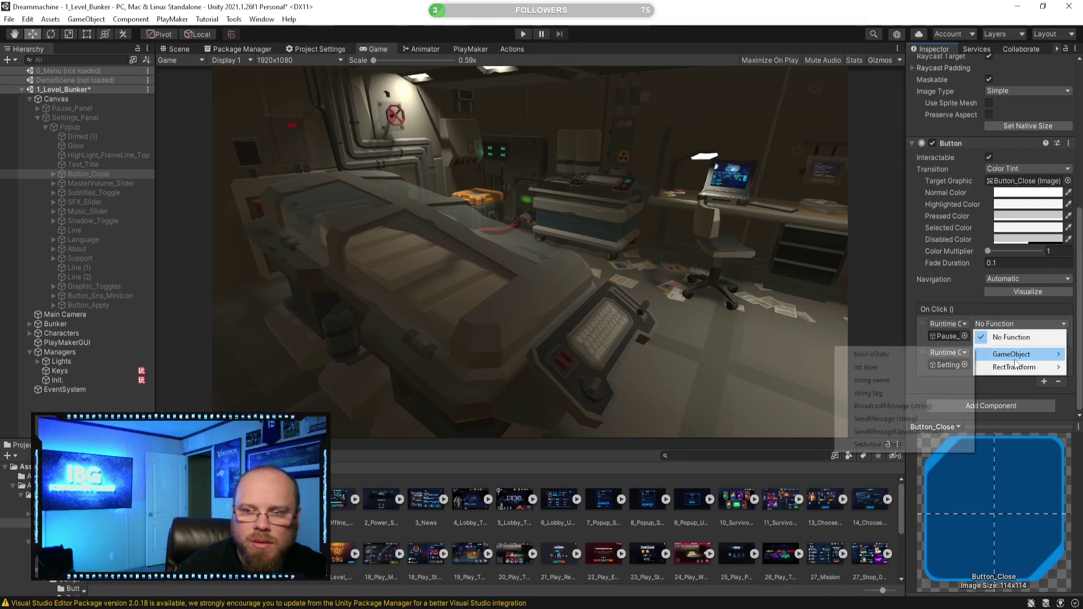
click(889, 445)
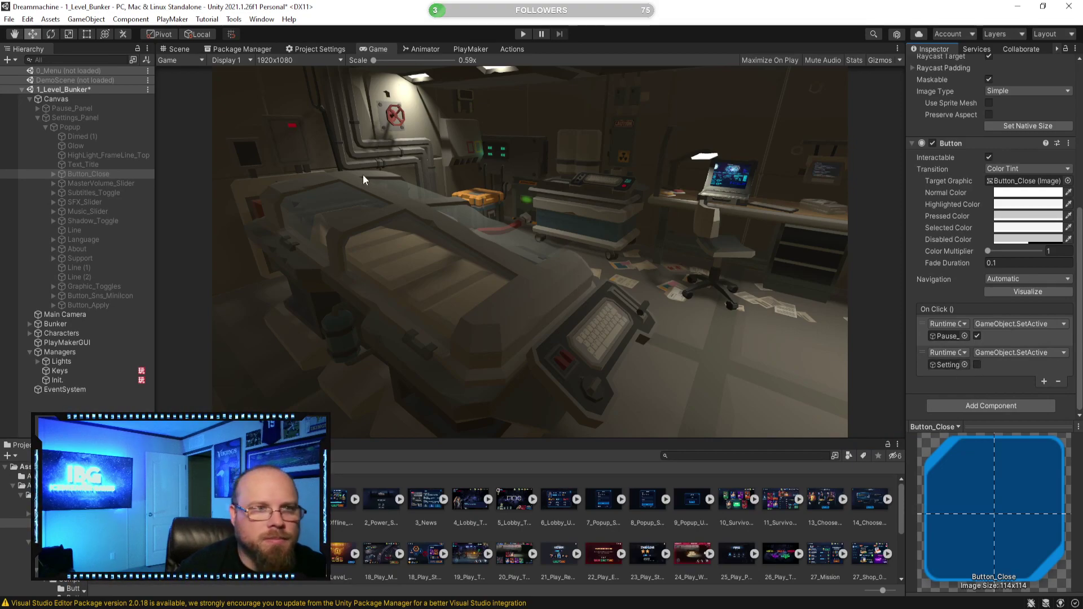
Playtest opening and closing Settings twice from the pause menu, resume the game, and stop play mode
click(535, 35)
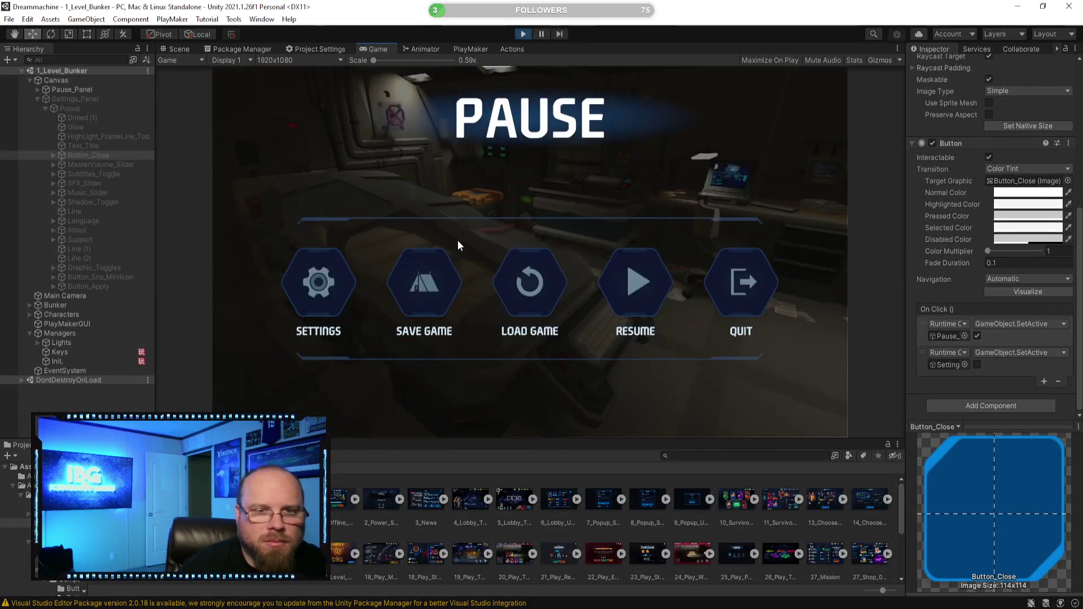
click(322, 290)
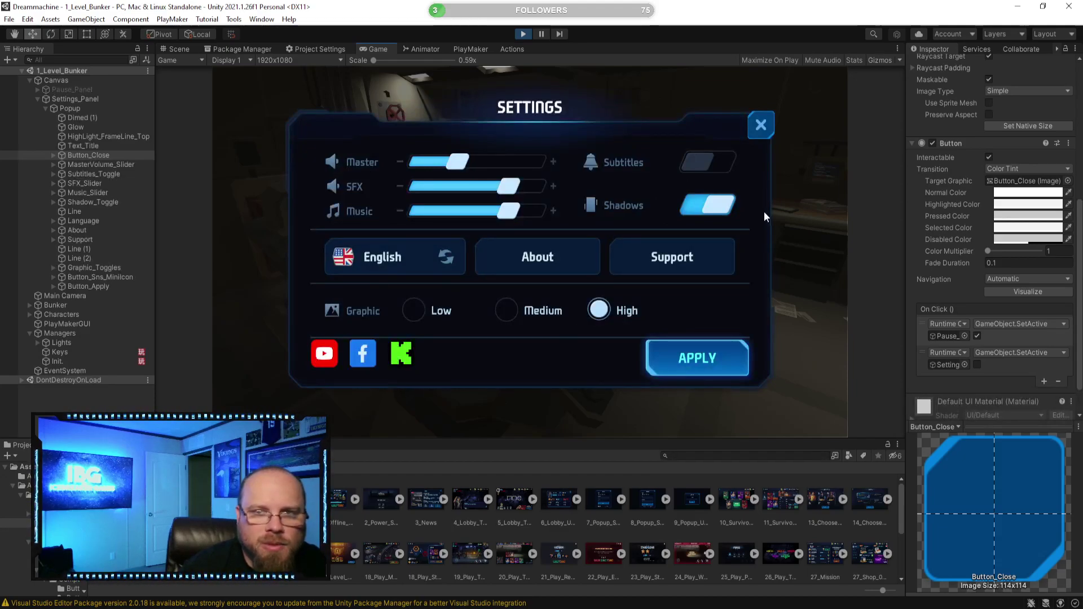
click(766, 131)
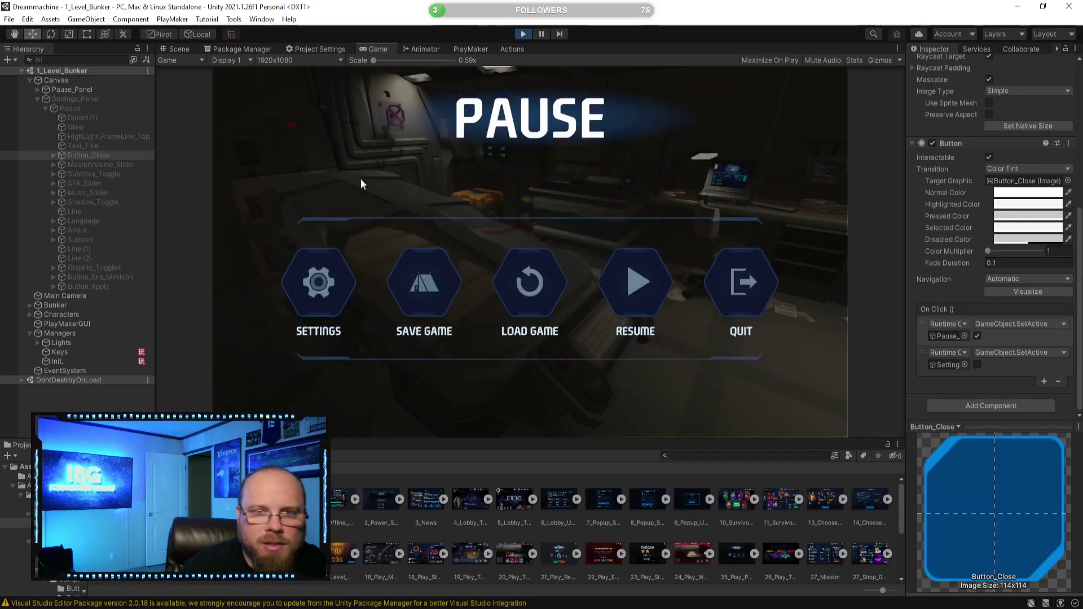
click(370, 276)
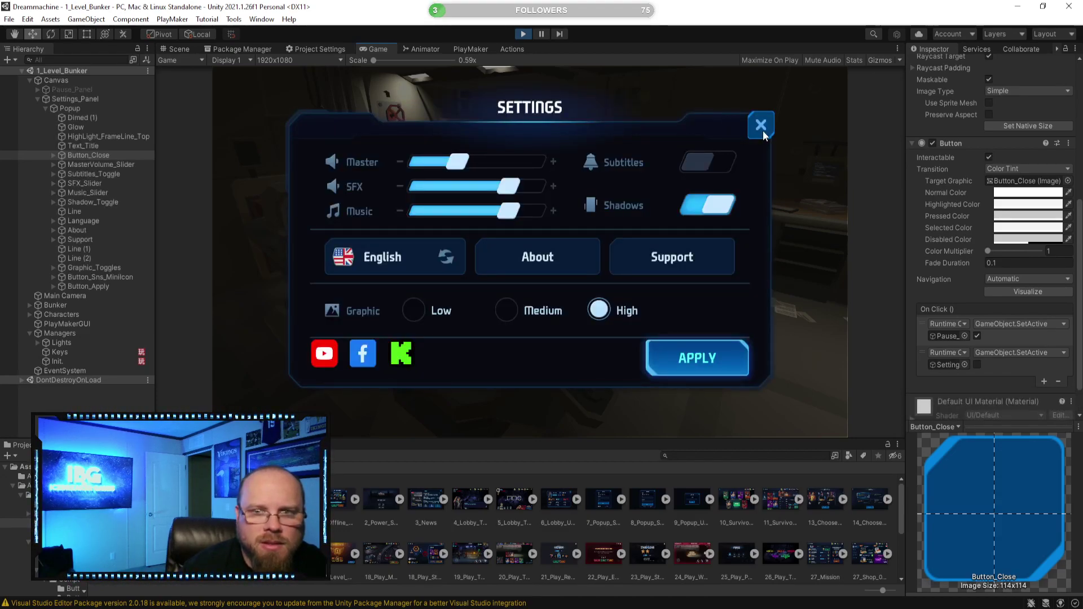
click(762, 130)
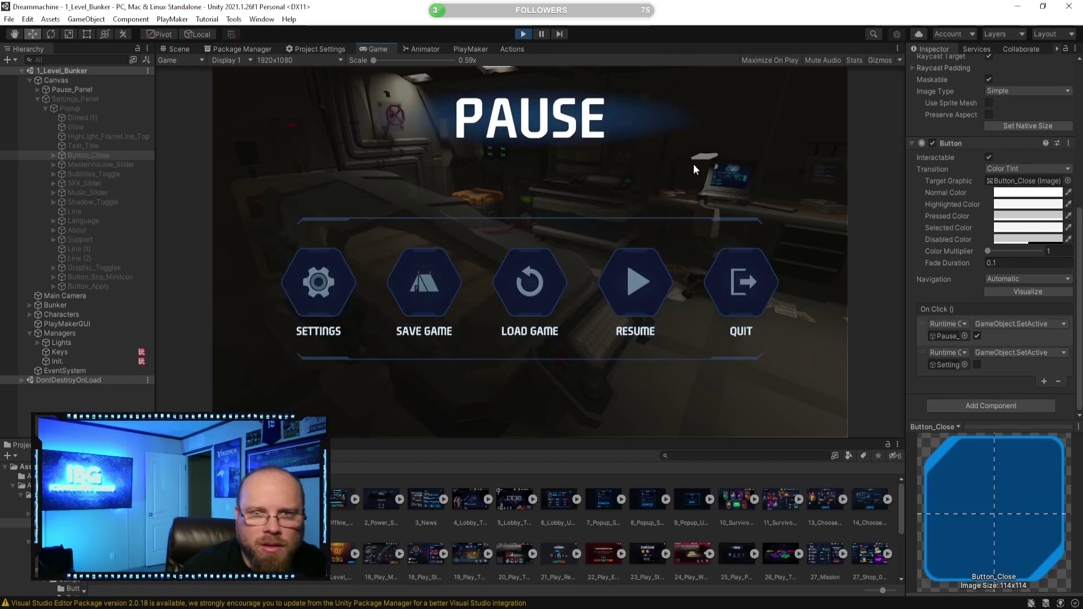
click(625, 269)
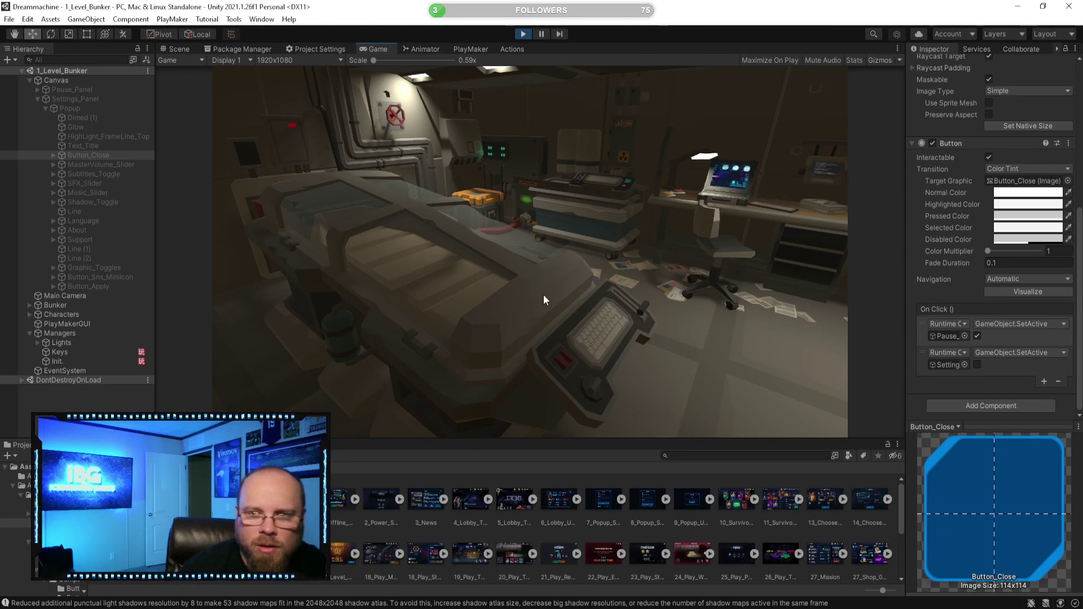
click(523, 34)
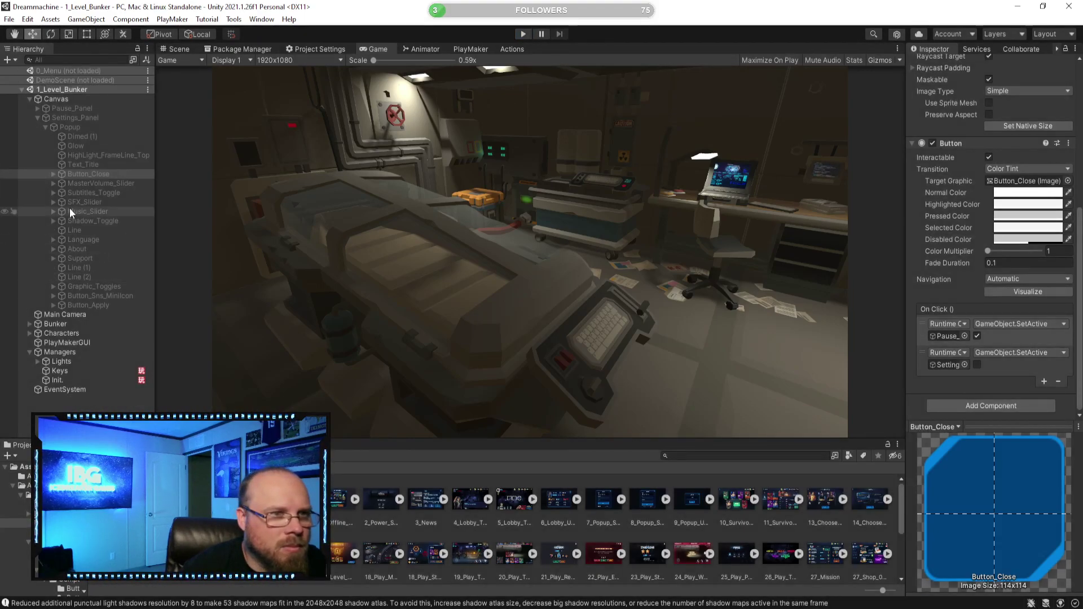
Collapse Settings_Panel in the hierarchy and activate Pause_Panel
click(38, 118)
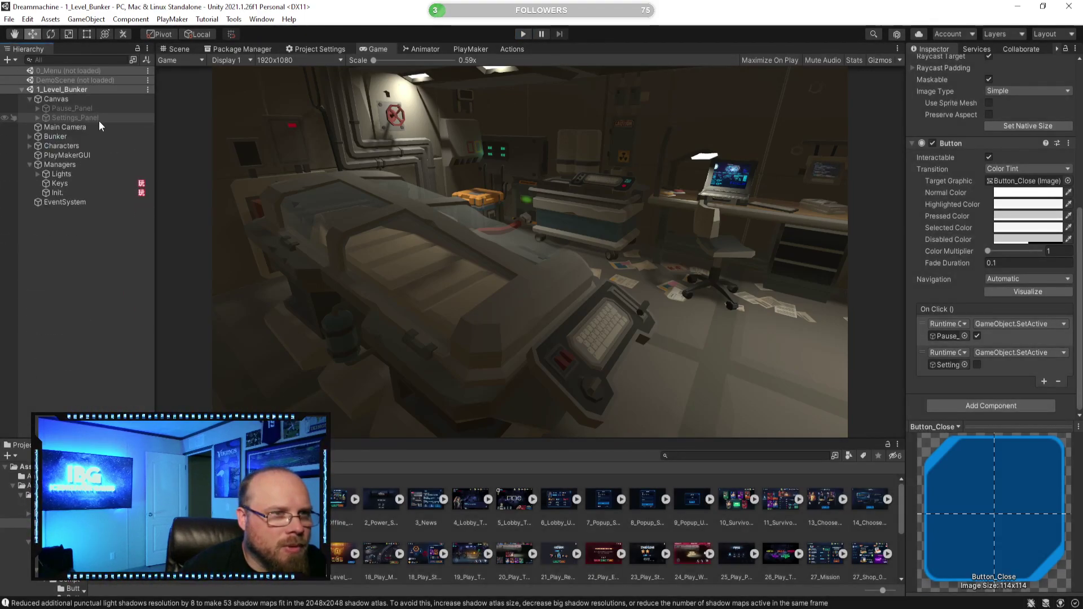
click(73, 109)
click(935, 65)
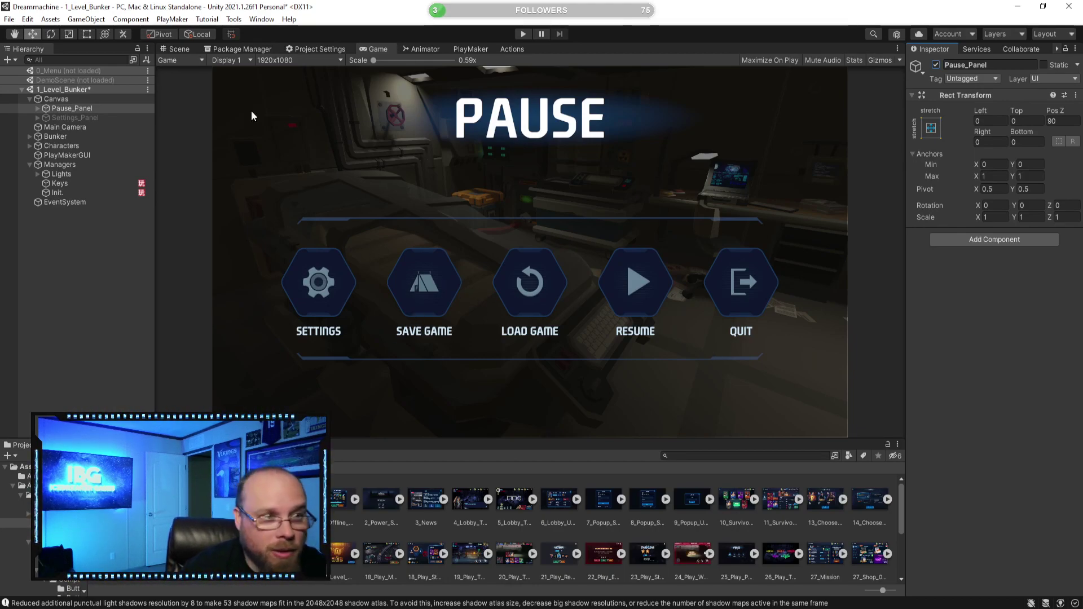
click(81, 255)
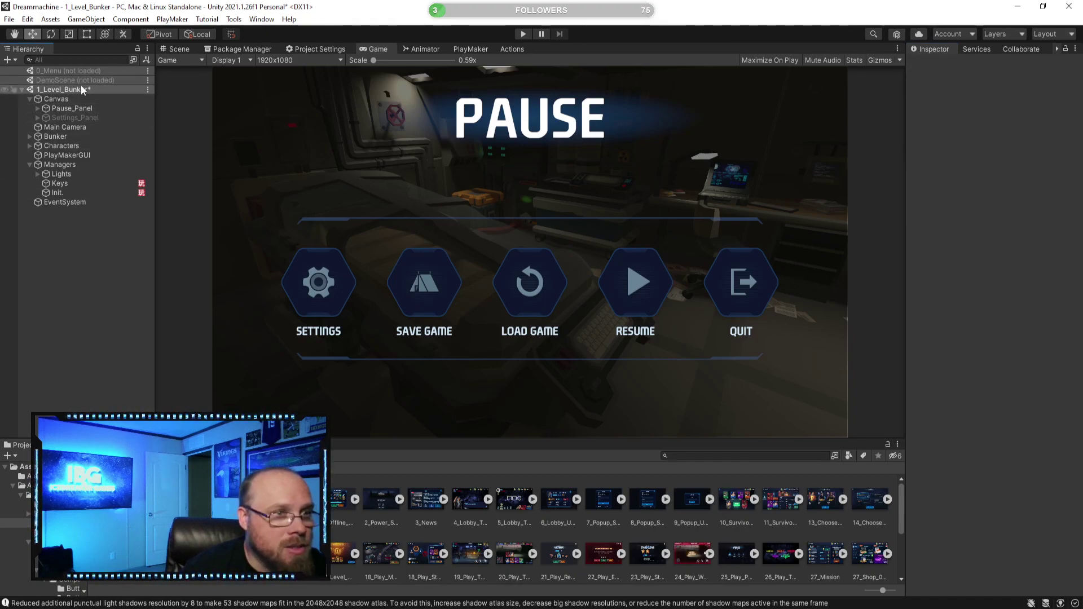
Load the 0_Menu scene and copy LoadGame_Panel from its Canvas
right_click(92, 74)
click(112, 79)
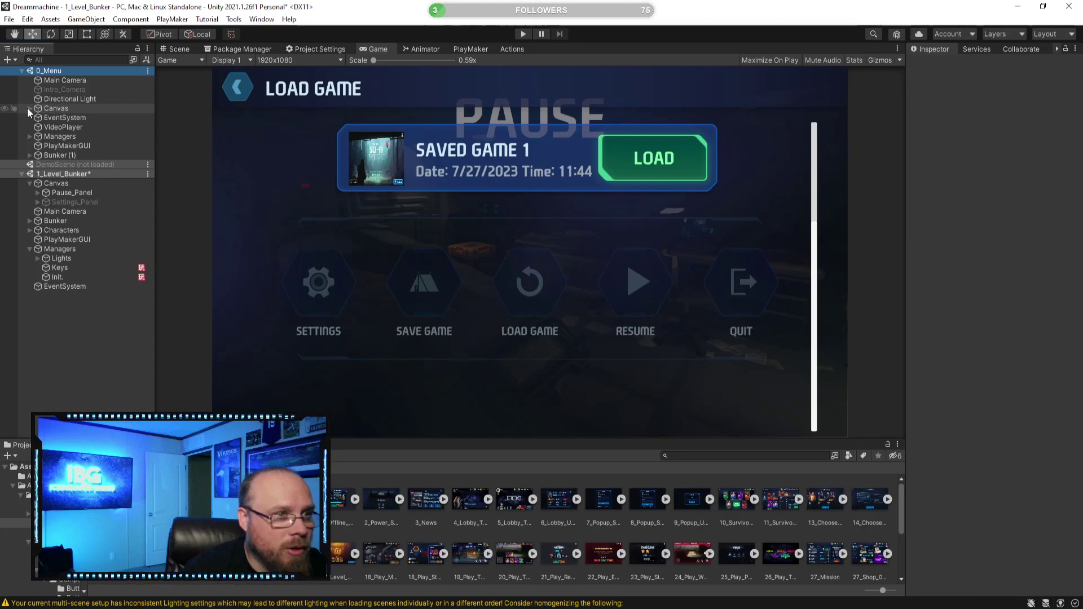
click(30, 108)
click(83, 157)
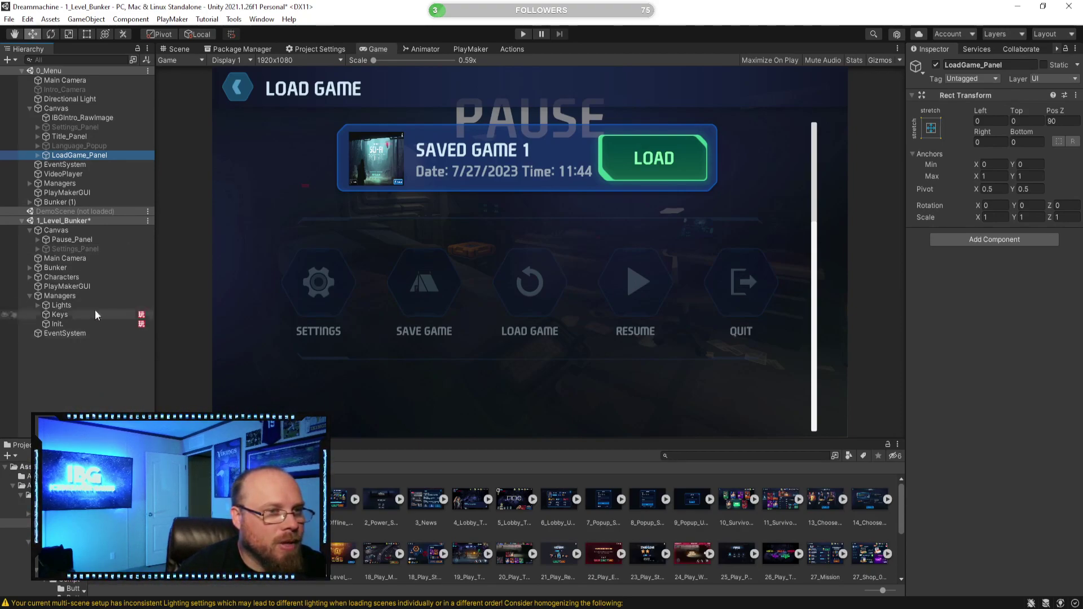
Paste LoadGame_Panel into 1_Level_Bunker, parent it to that scene's Canvas, and unload the 0_Menu scene
click(65, 220)
key(ctrl+v)
drag(82, 345, 62, 230)
click(93, 391)
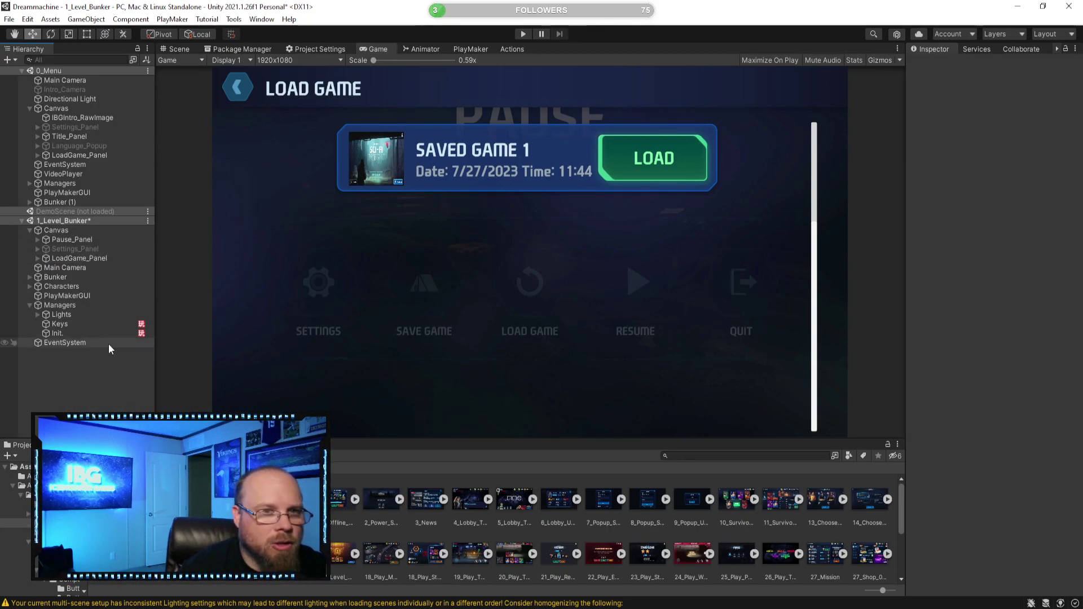
right_click(85, 73)
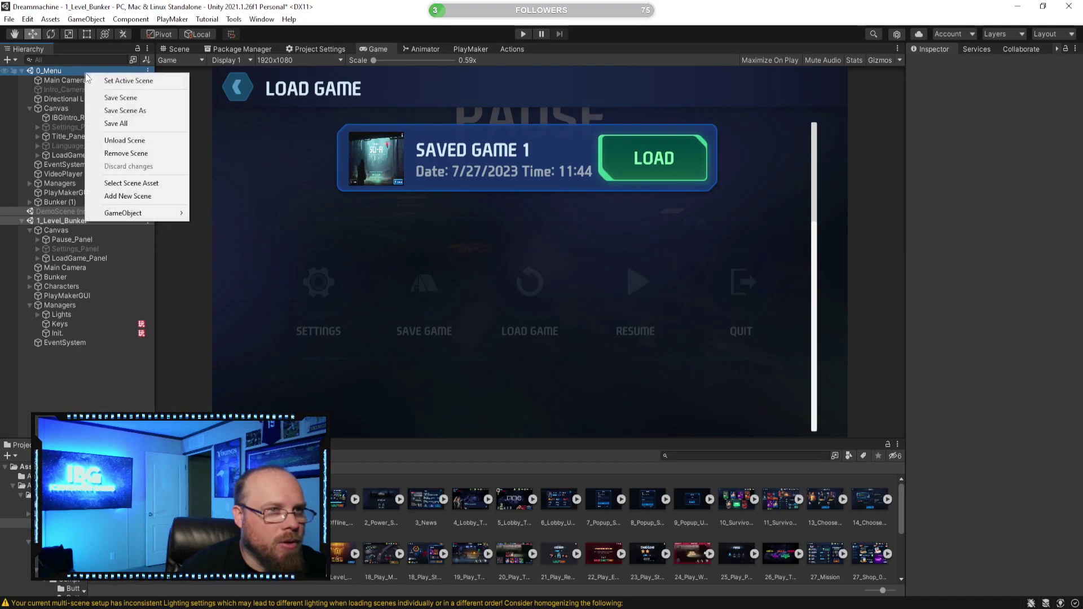
click(161, 140)
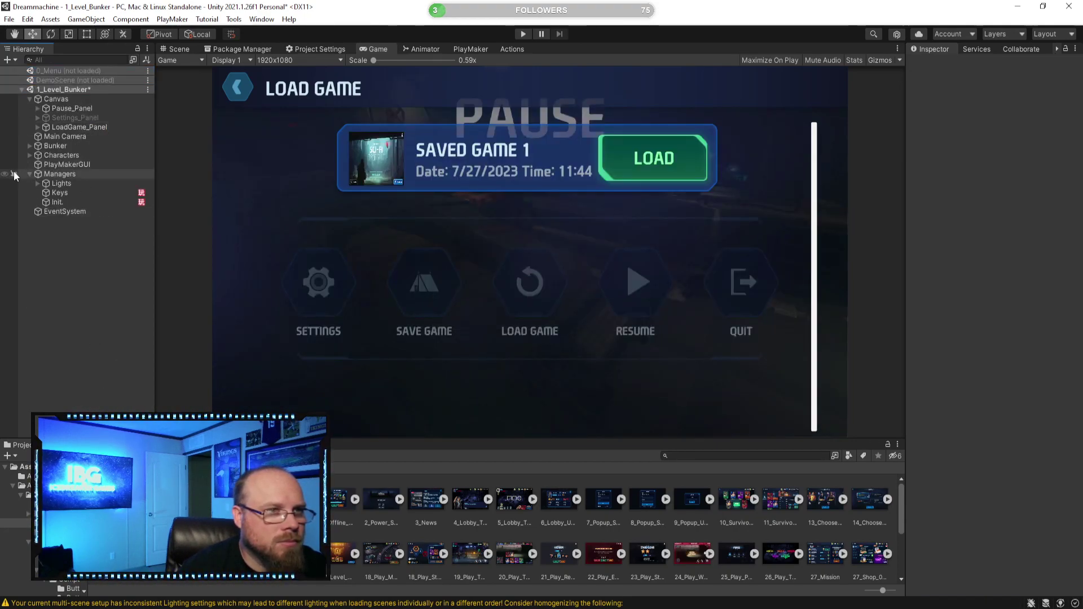
Deactivate Pause_Panel in the 1_Level_Bunker Canvas so only LoadGame_Panel is displayed
click(82, 128)
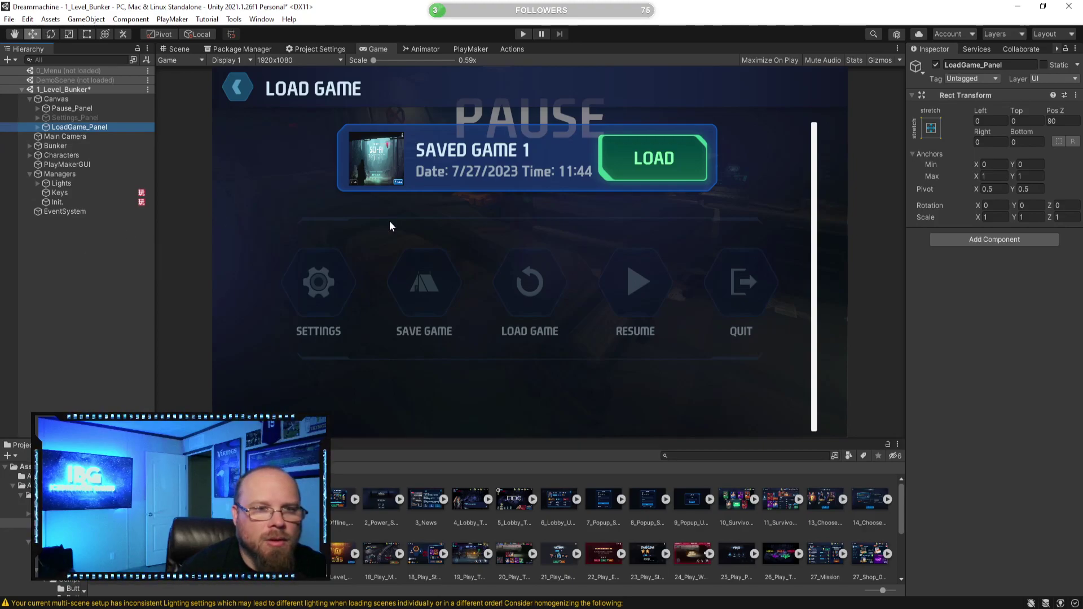
click(78, 109)
click(936, 65)
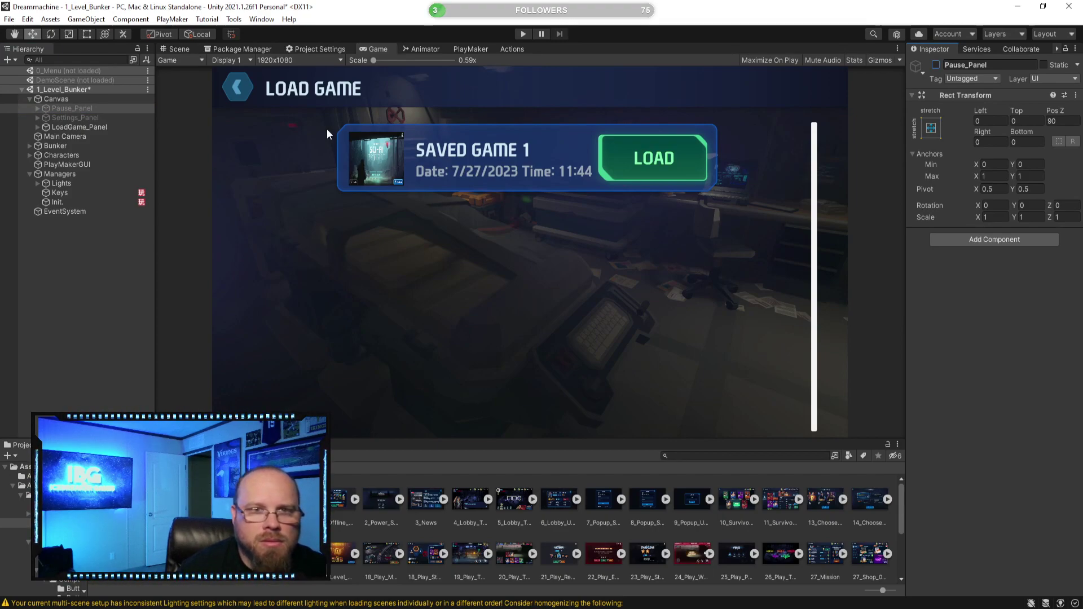
Open the ButtonFunction FSM of Button_Back, found under TopBar in LoadGame_Panel, in the PlayMaker editor
click(49, 127)
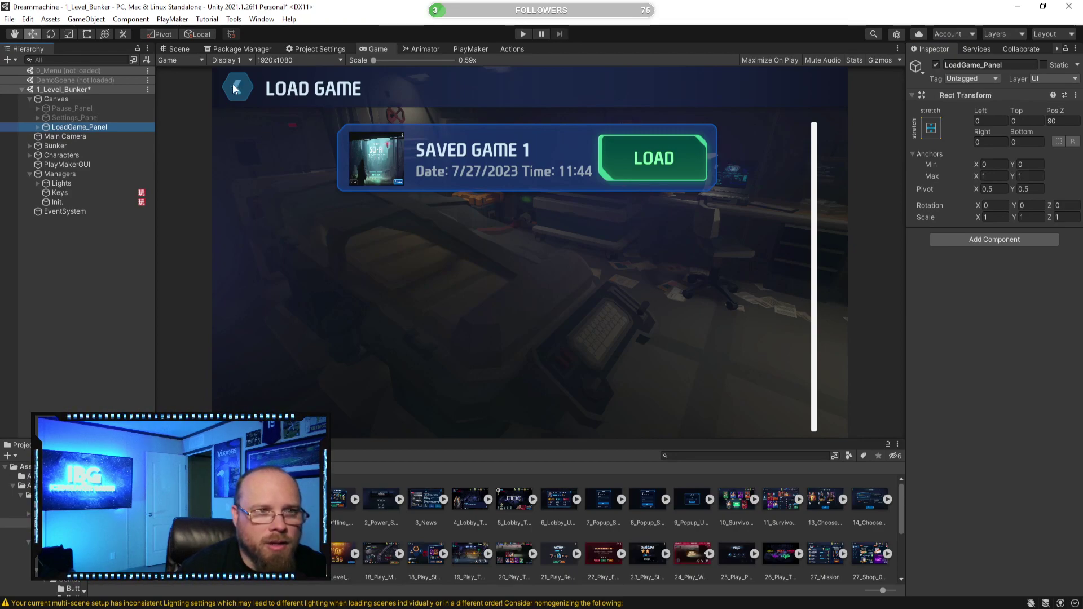
click(38, 127)
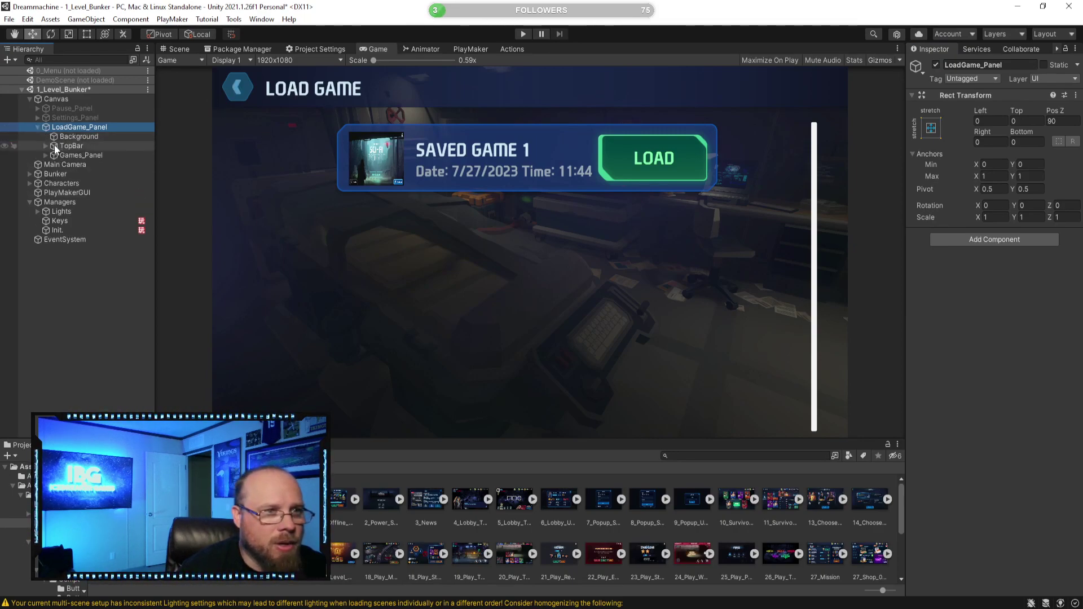
click(46, 146)
click(100, 166)
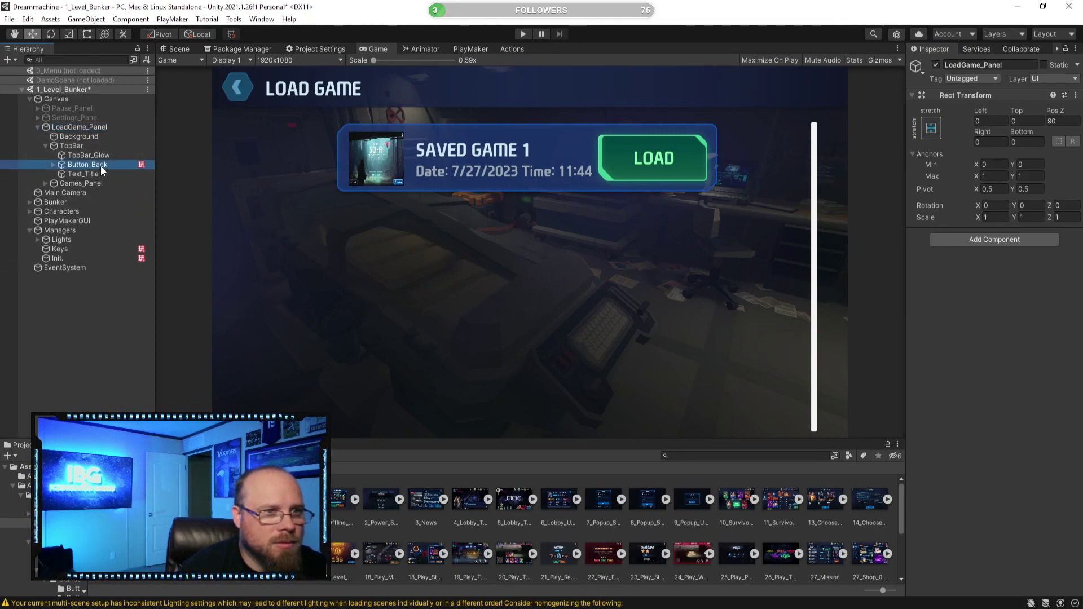
scroll(966, 330, down, 5)
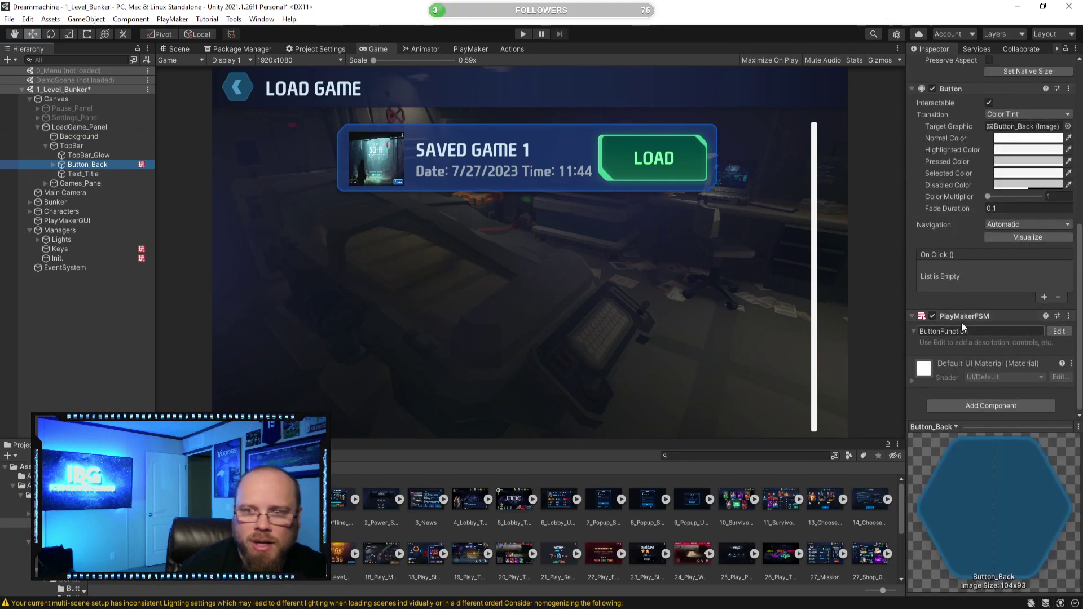
click(1059, 331)
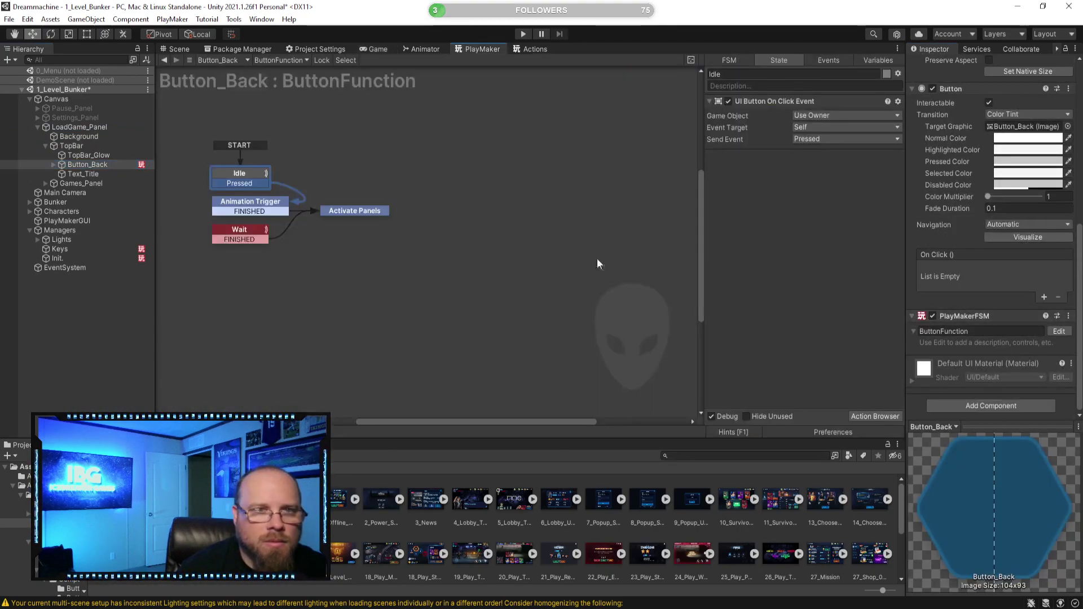
Delete the Wait state from the ButtonFunction FSM of Button_Back
click(414, 292)
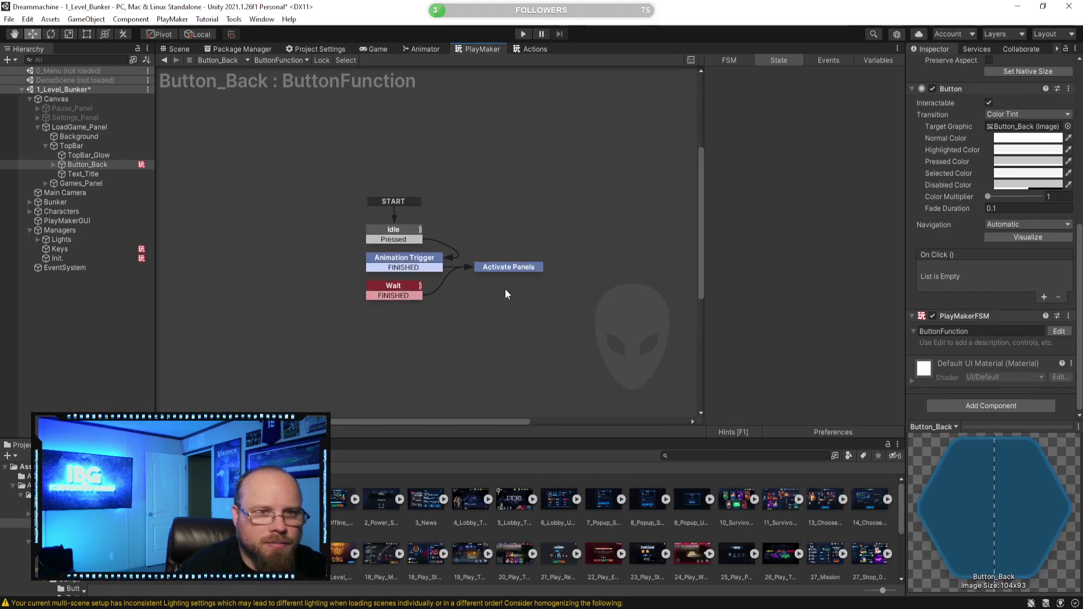
middle_drag(483, 292, 440, 256)
click(355, 252)
click(415, 282)
click(457, 231)
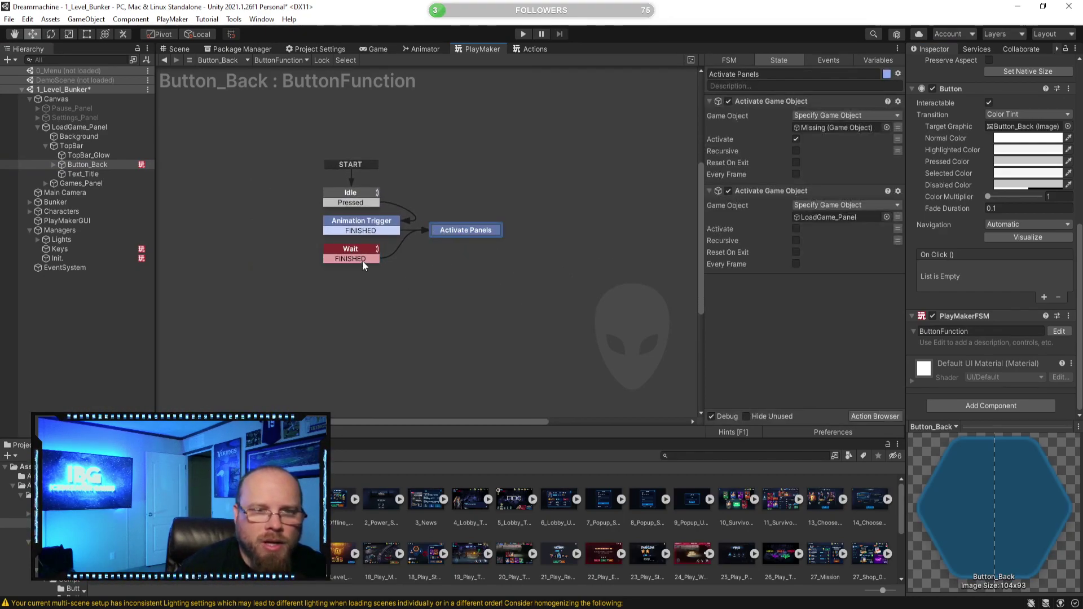
click(397, 276)
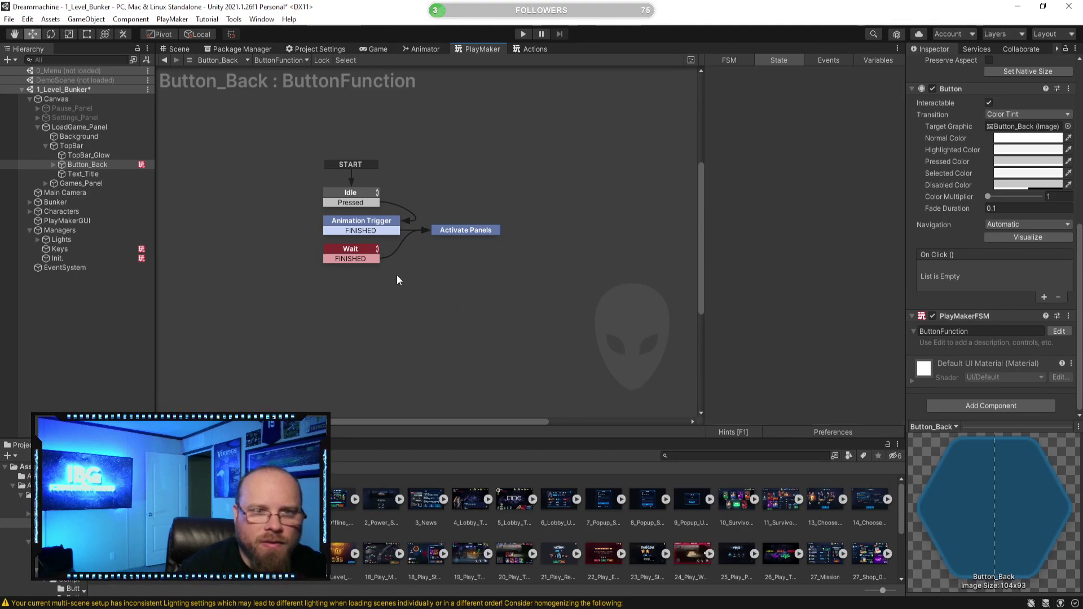
click(360, 250)
key(Delete)
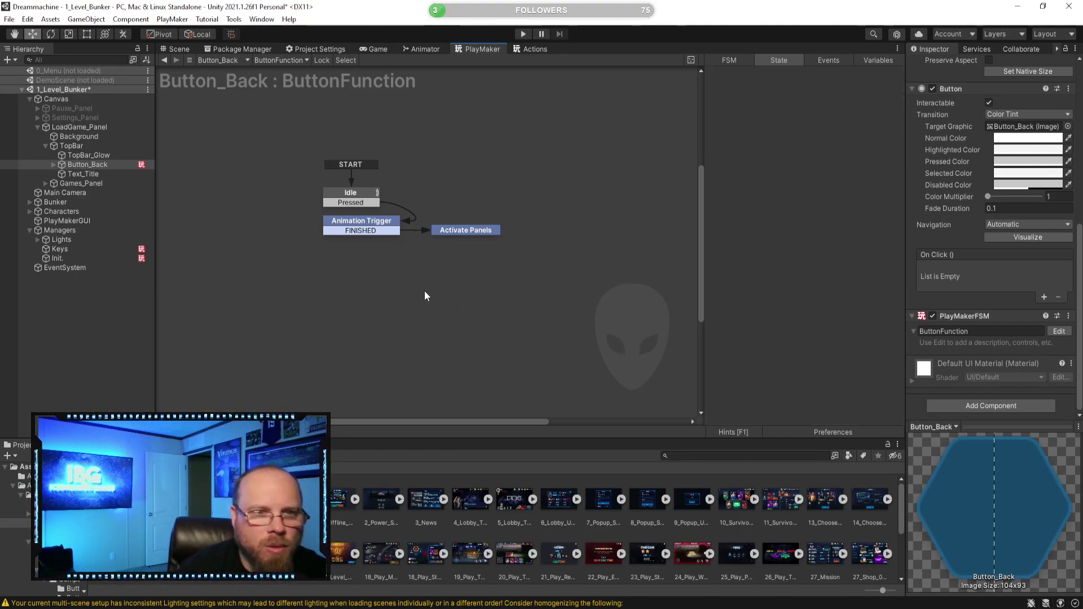
Review the Activate Panels actions and delete the Animation Trigger state from the Button_Back FSM
click(465, 230)
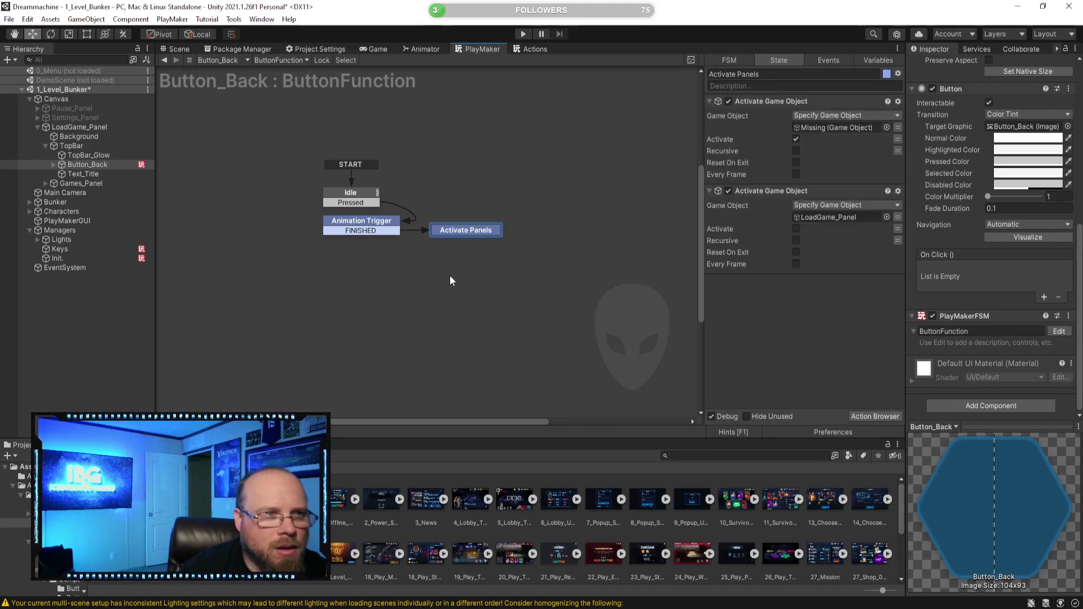
click(475, 339)
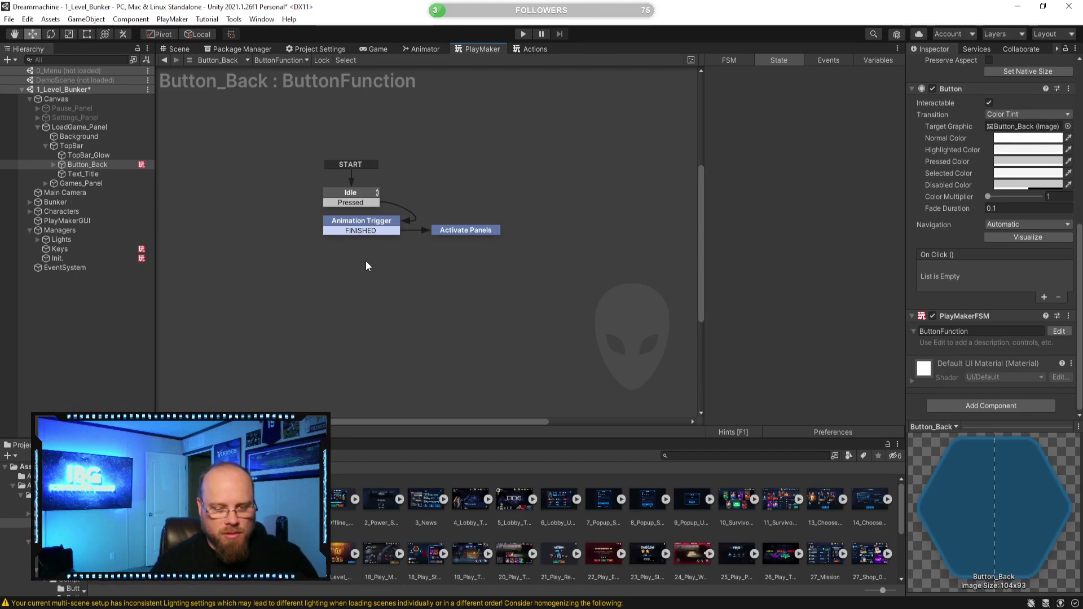
click(454, 232)
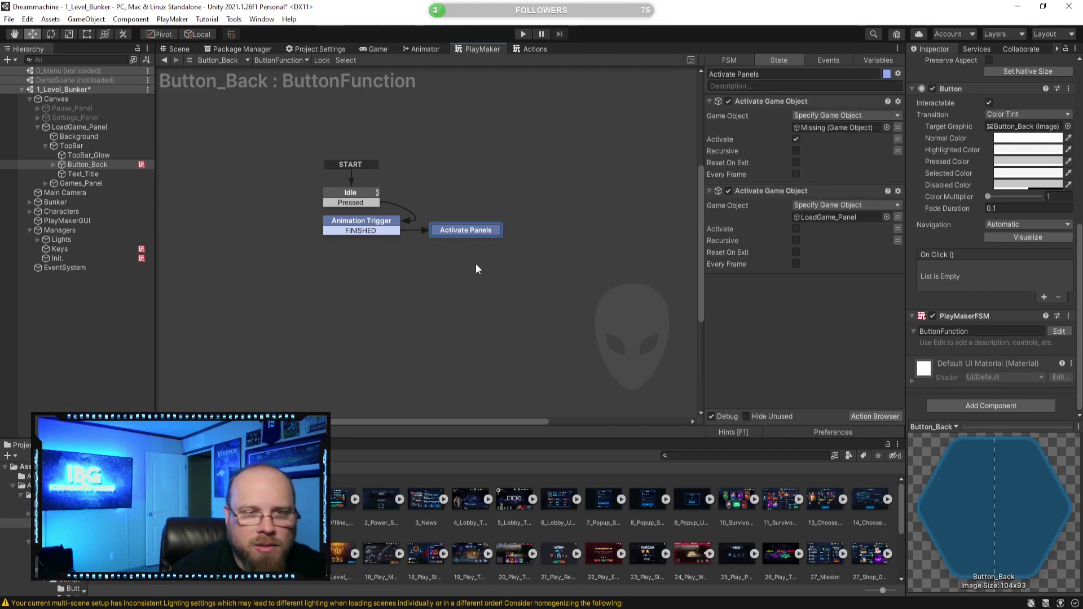
click(361, 221)
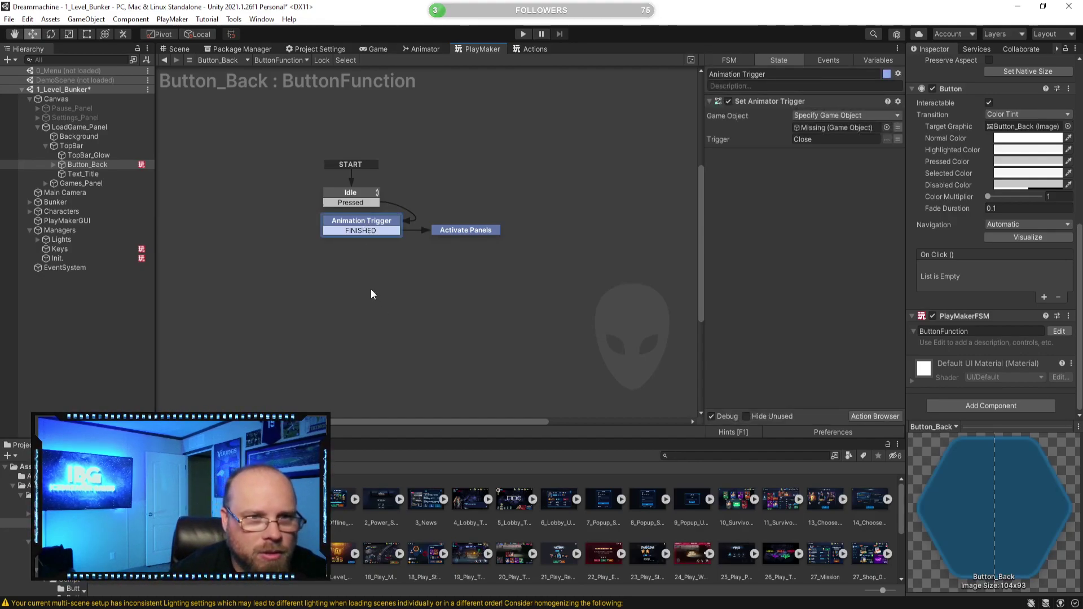
key(Delete)
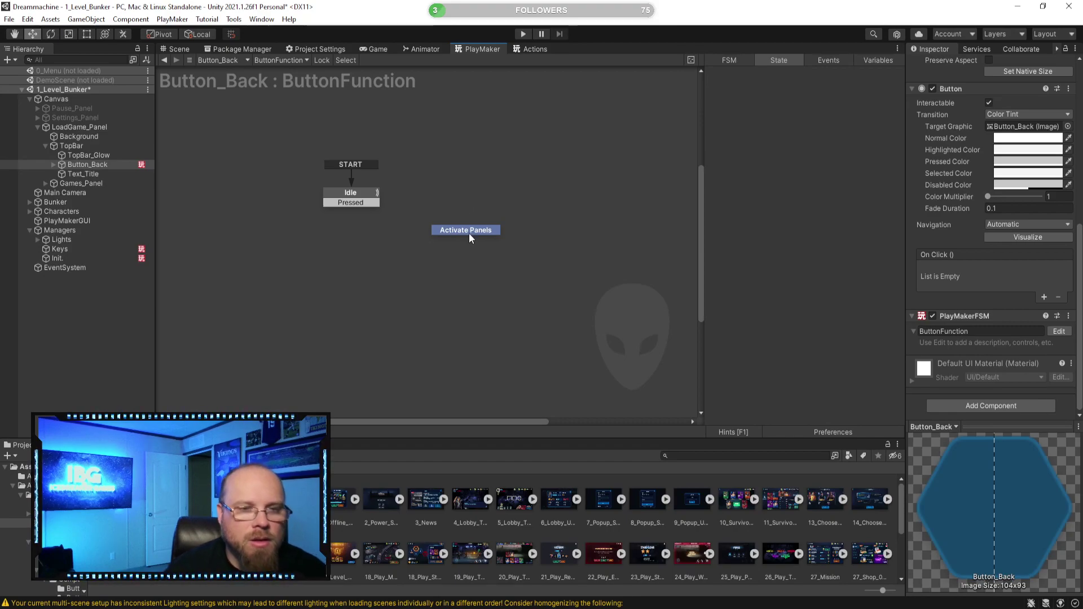
Place the Activate Panels state directly beneath Idle and link Idle's Pressed transition to it
drag(468, 233, 361, 225)
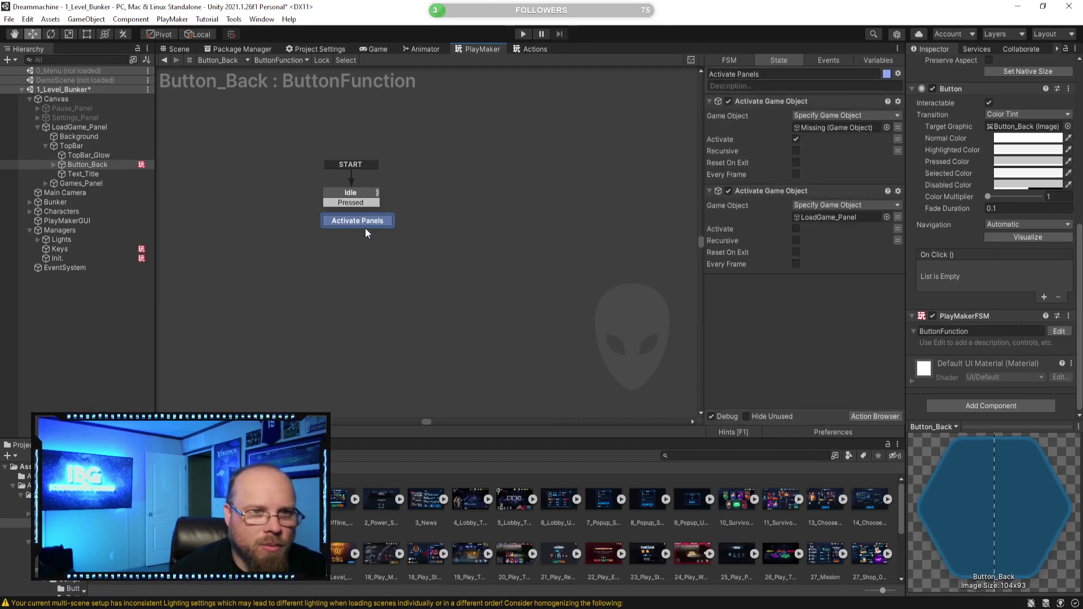
click(351, 192)
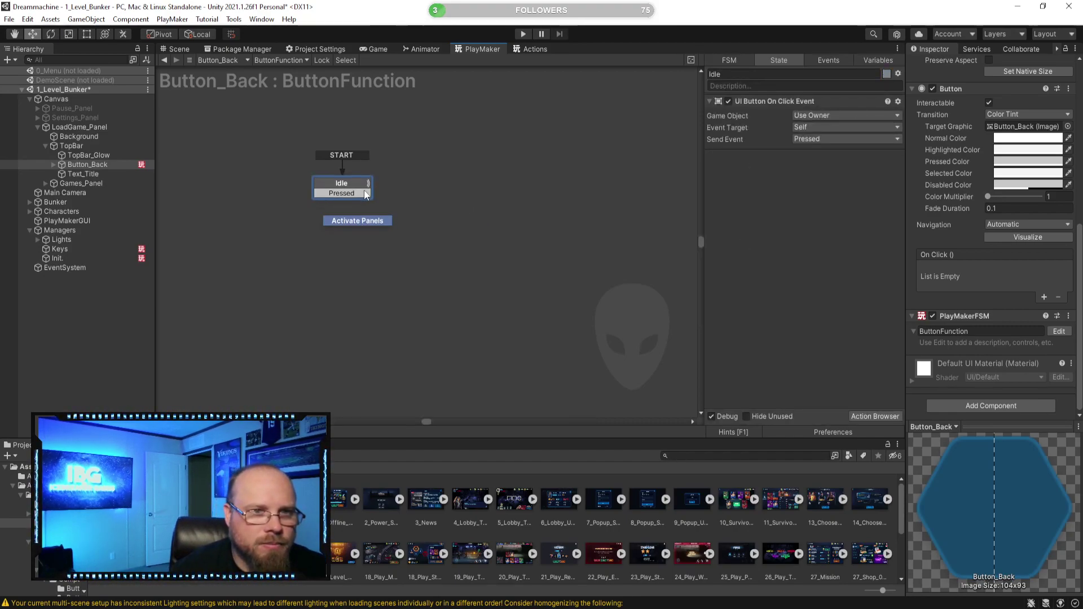
drag(367, 202, 378, 229)
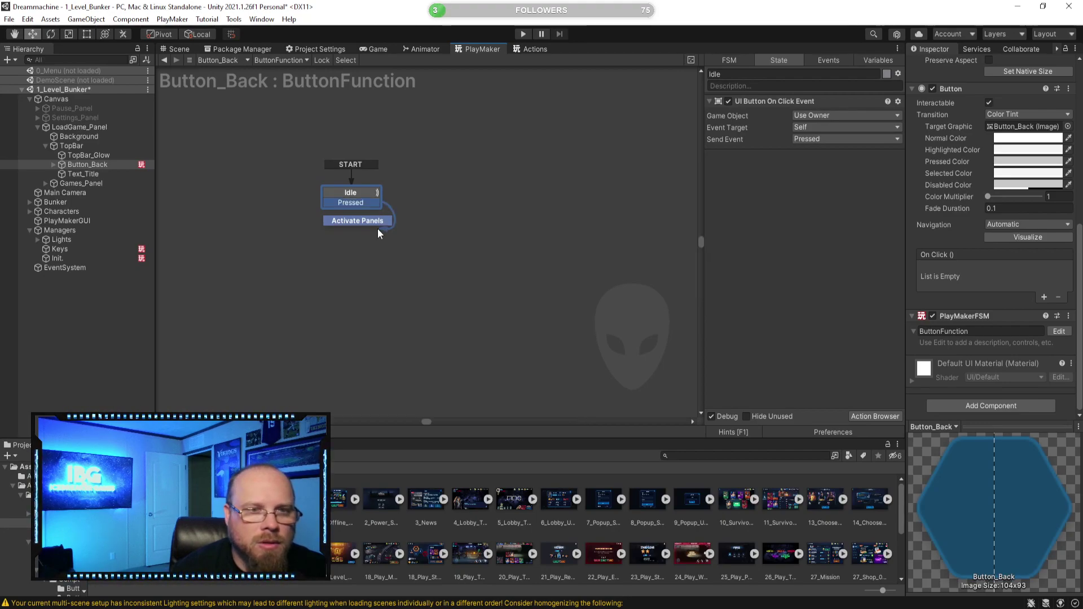
Assign Pause_Panel to the Activate Game Object action with the missing object in the Activate Panels state
click(384, 223)
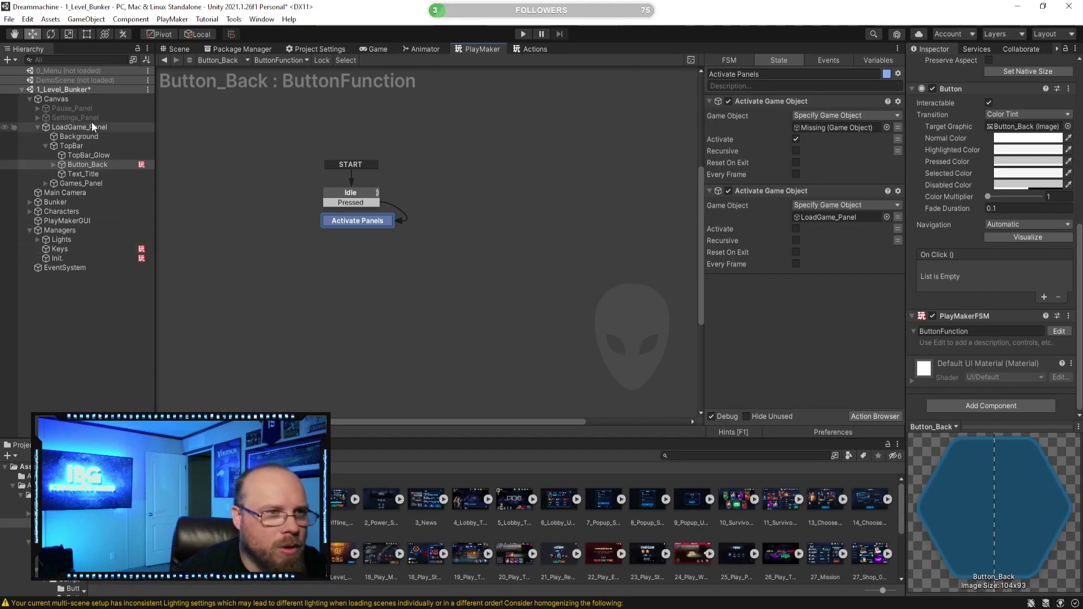
drag(66, 108, 829, 128)
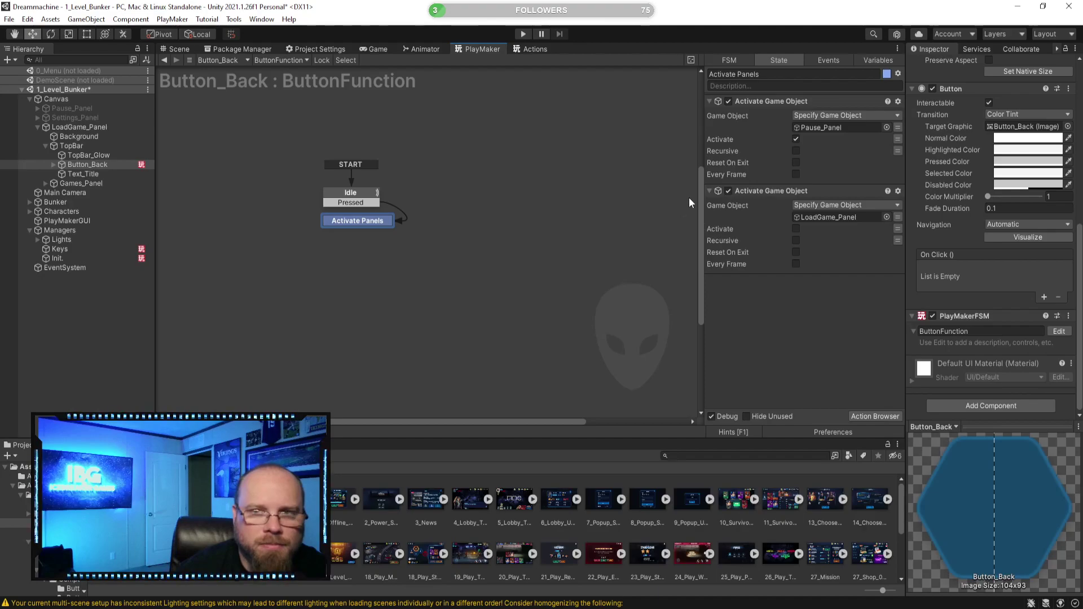
click(455, 293)
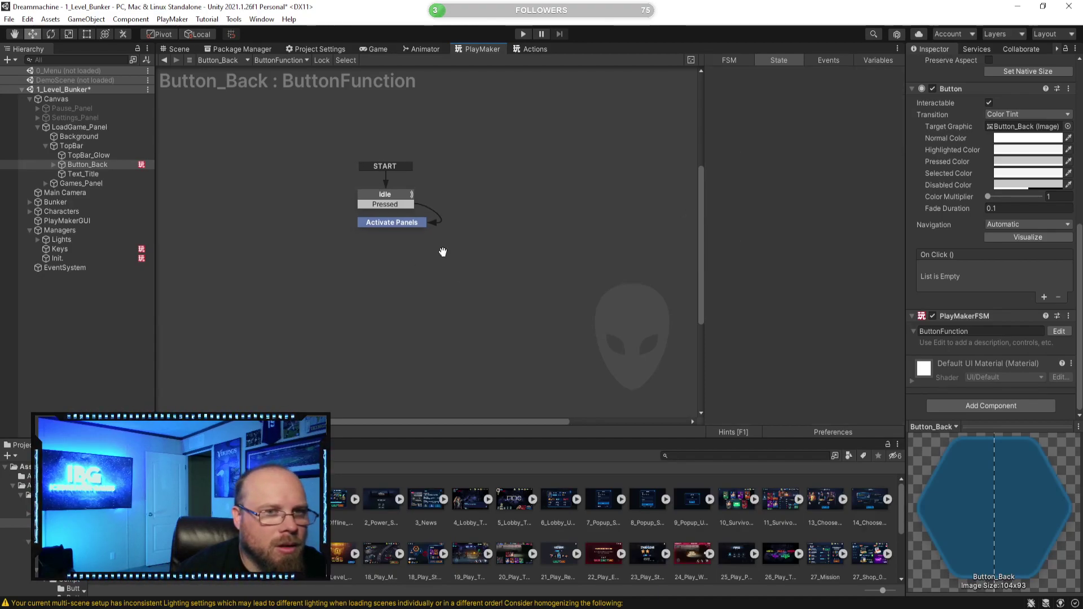
click(404, 226)
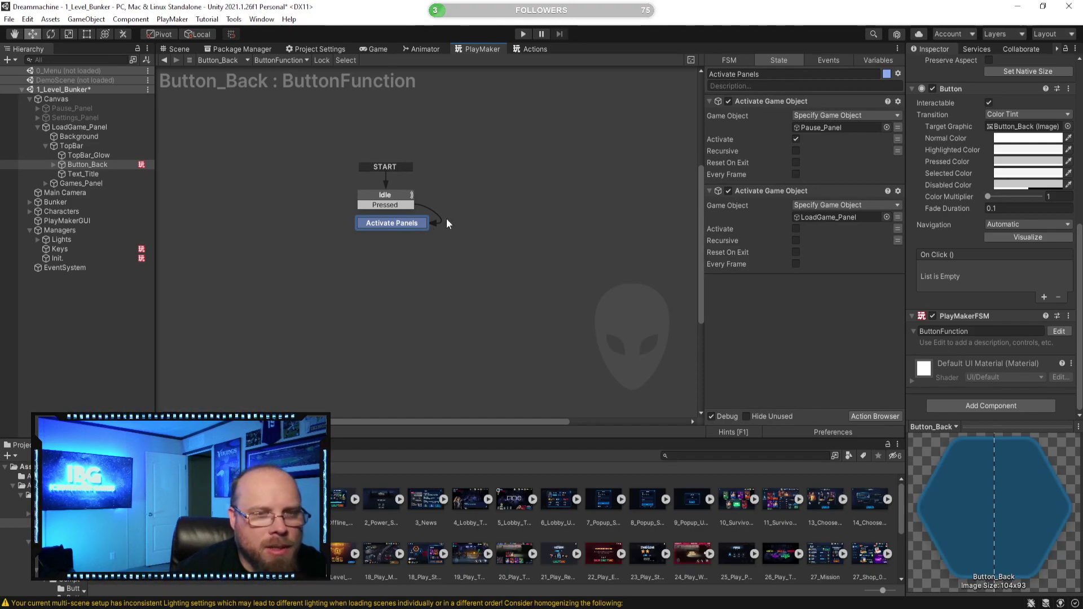
right_click(380, 226)
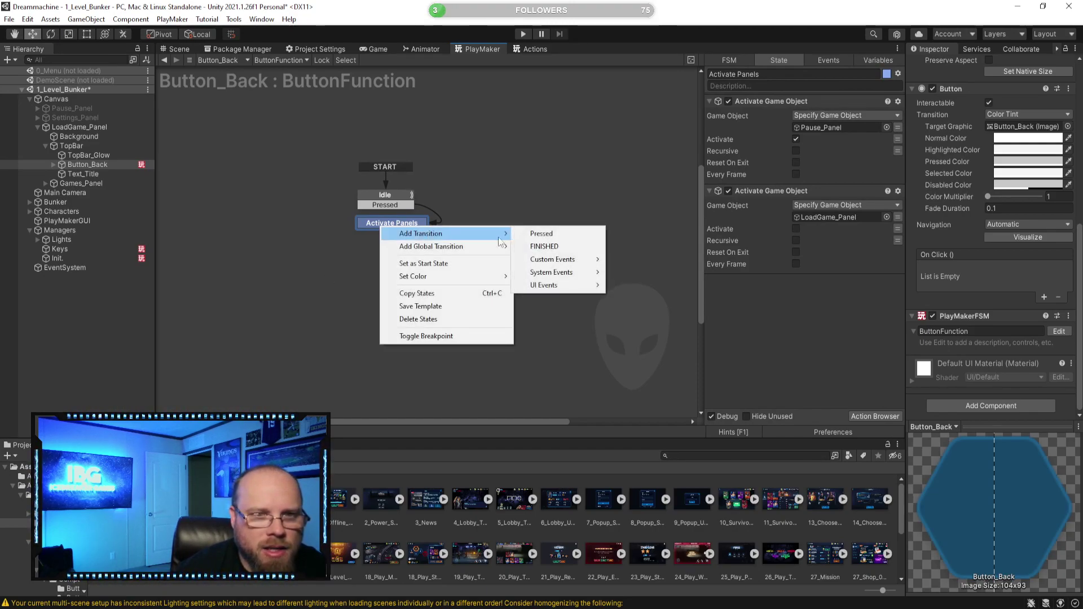
click(529, 170)
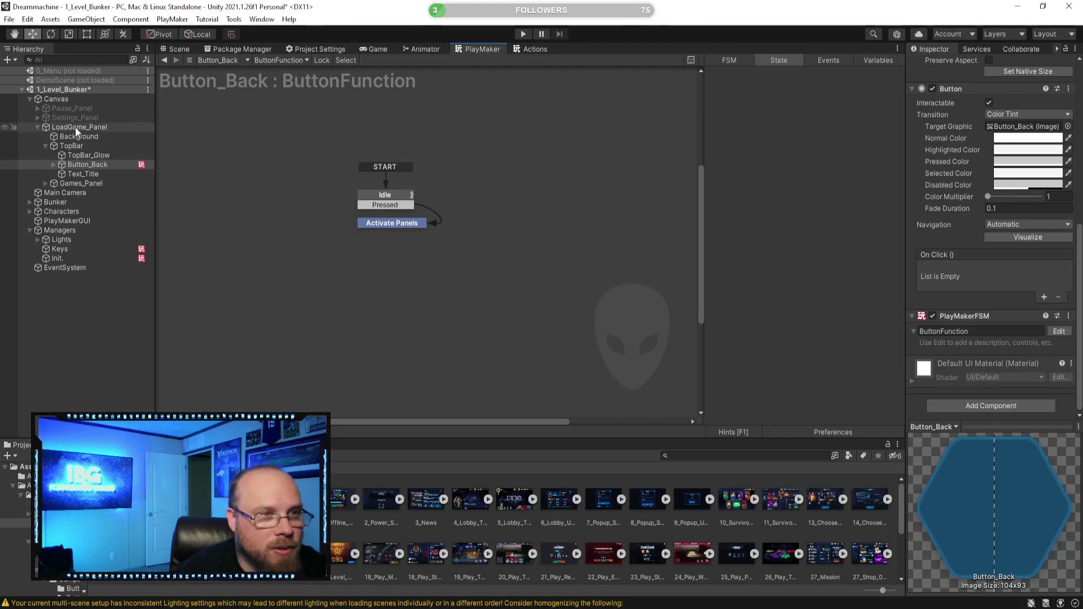
In the Init. FSM, duplicate the Settings_Panel Activate Game Object action and assign LoadGame_Panel to the copy, with Activate unticked
click(107, 259)
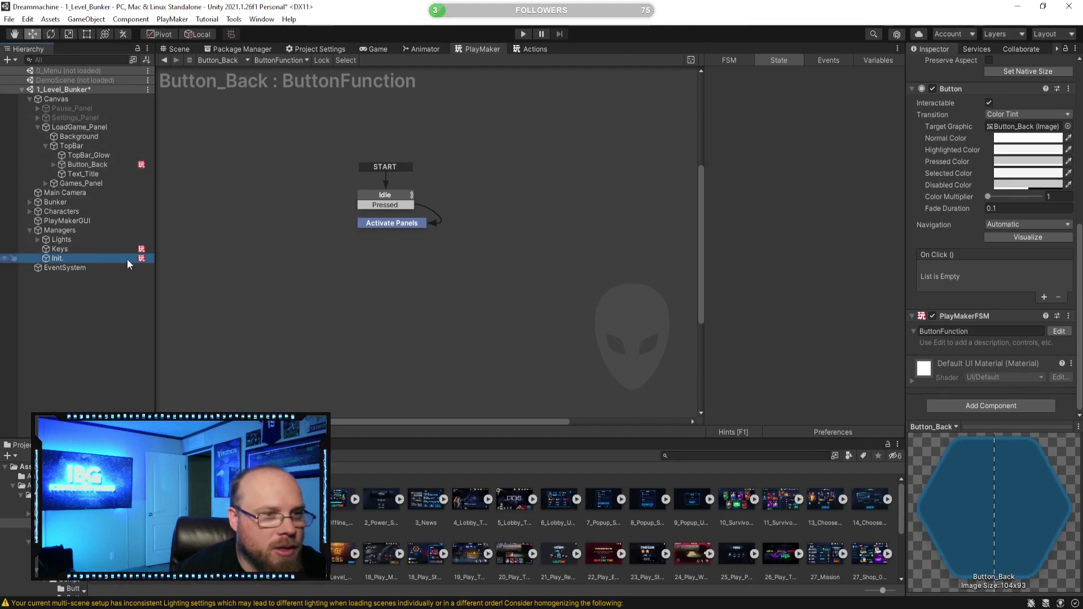
click(780, 222)
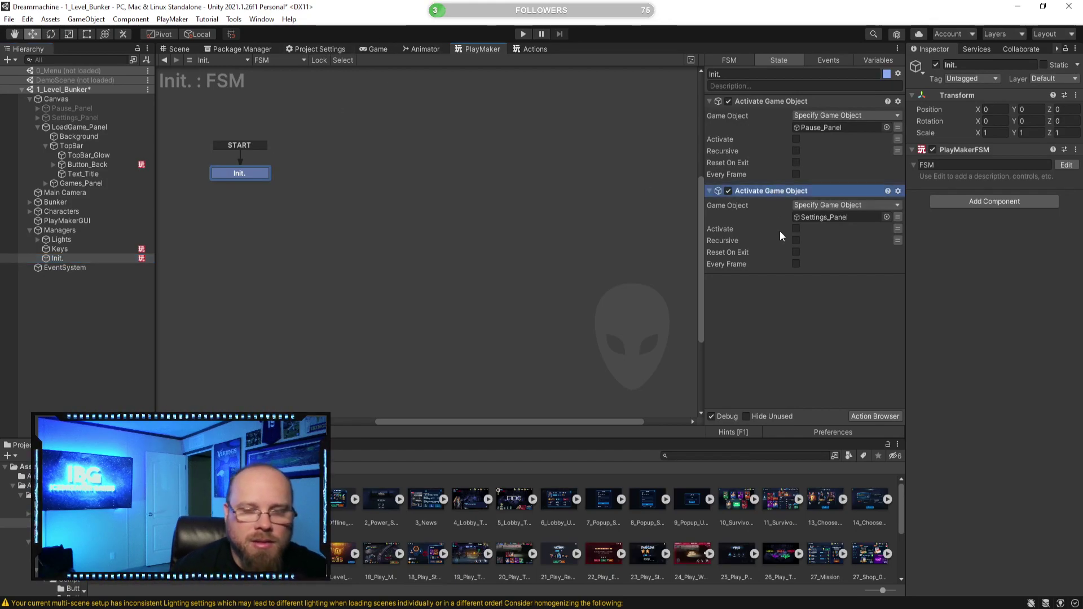
key(ctrl+v)
drag(76, 128, 830, 307)
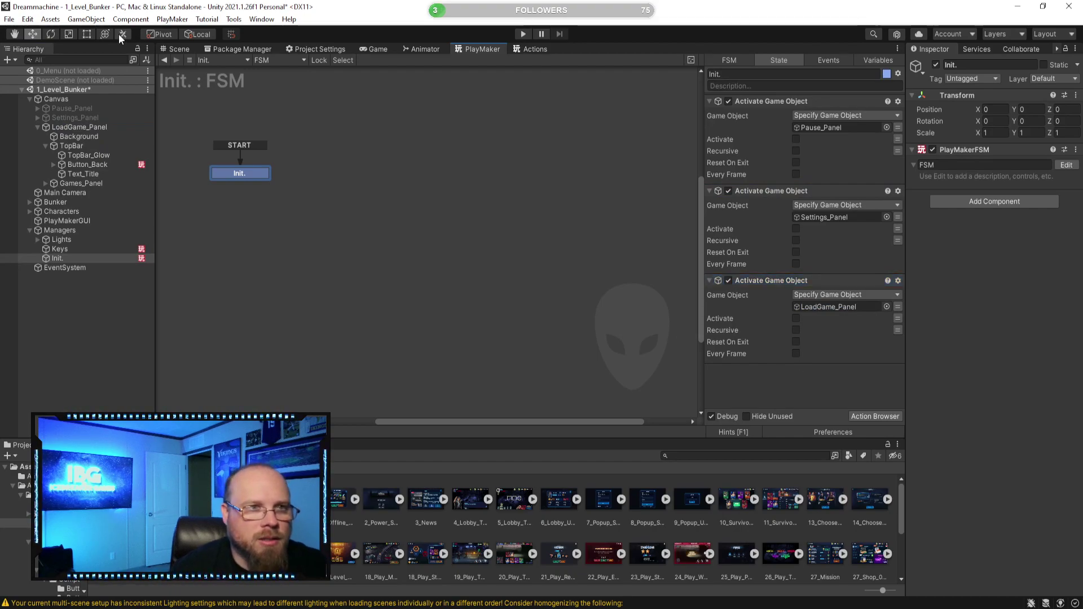
Return to the scene view, run the level in play mode and bring up the in-game pause menu
click(176, 49)
click(103, 365)
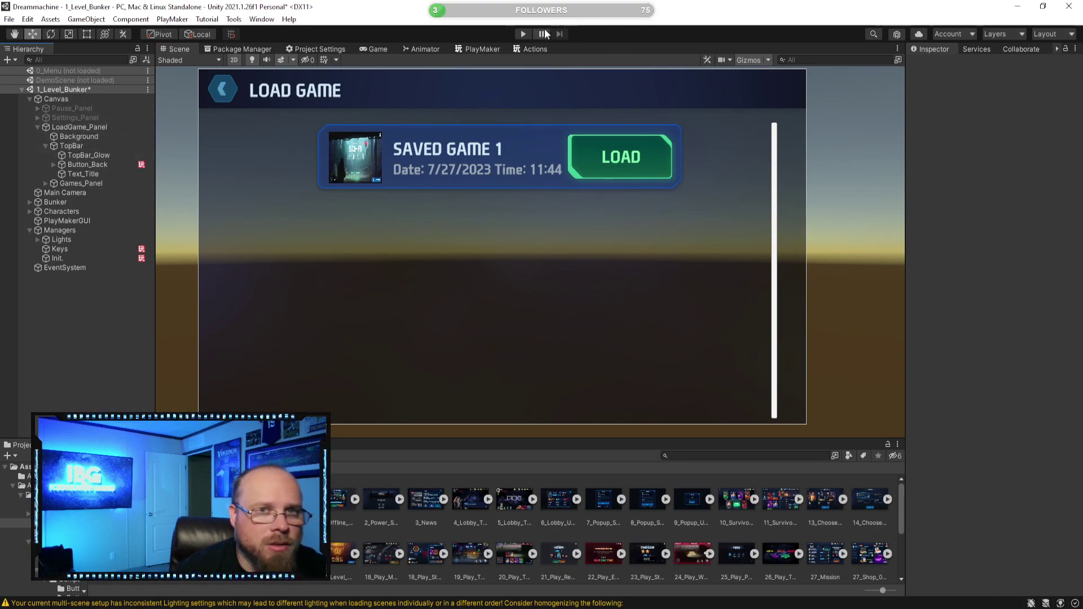
click(523, 35)
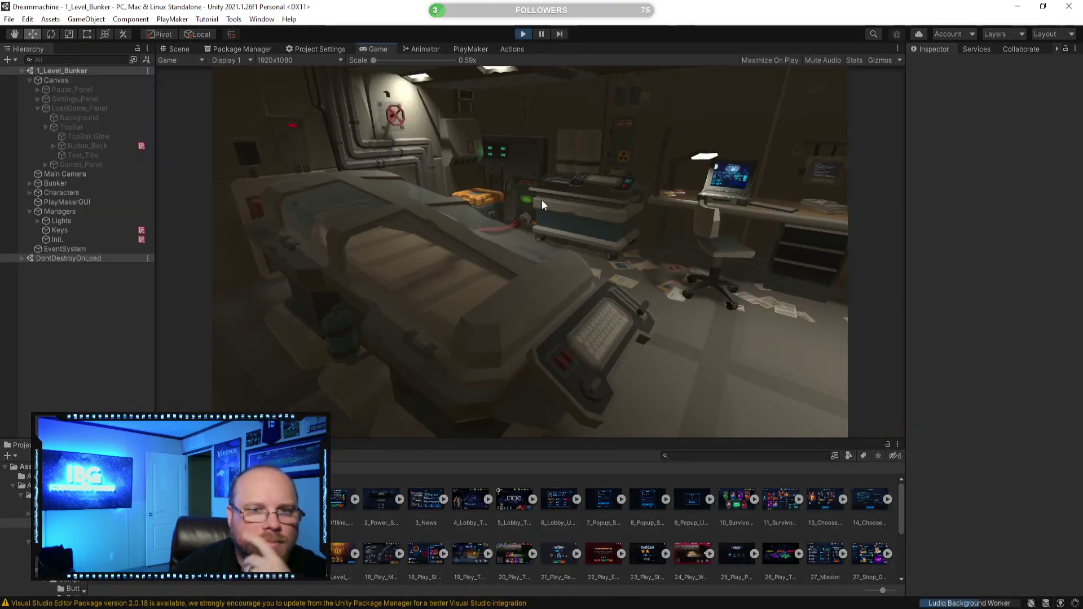
key(Escape)
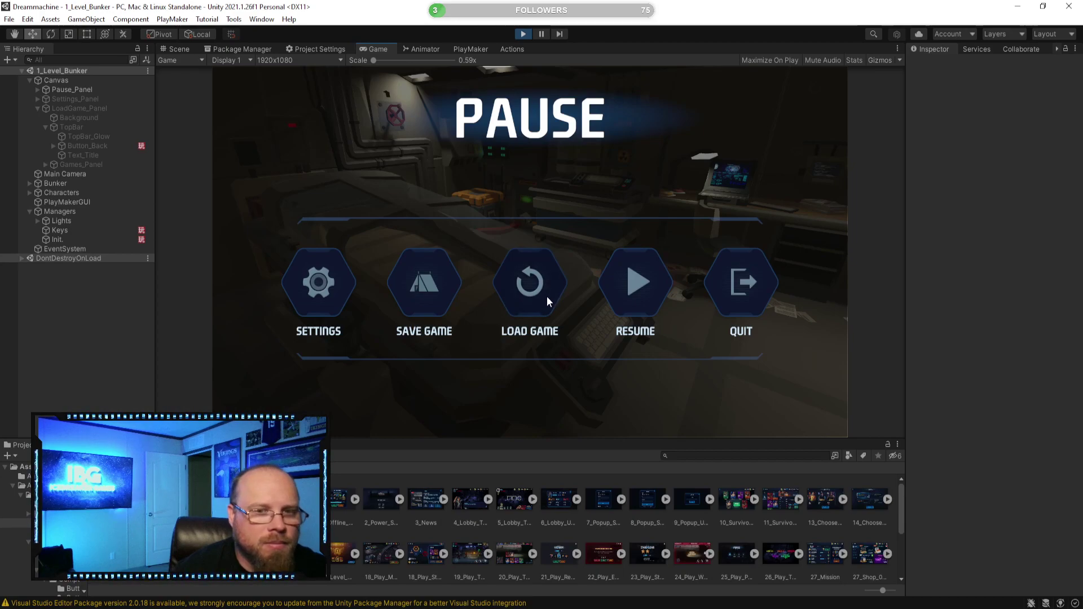
Check the On Click list of the Nomal object under Button_Load in Pause_Panel, and stop play mode
click(89, 108)
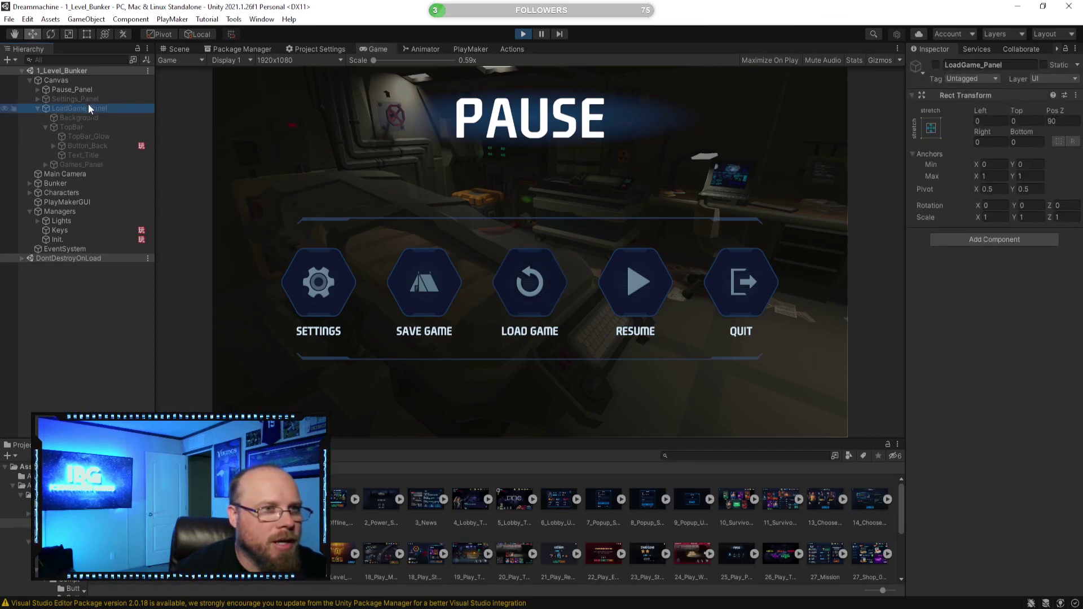
click(38, 90)
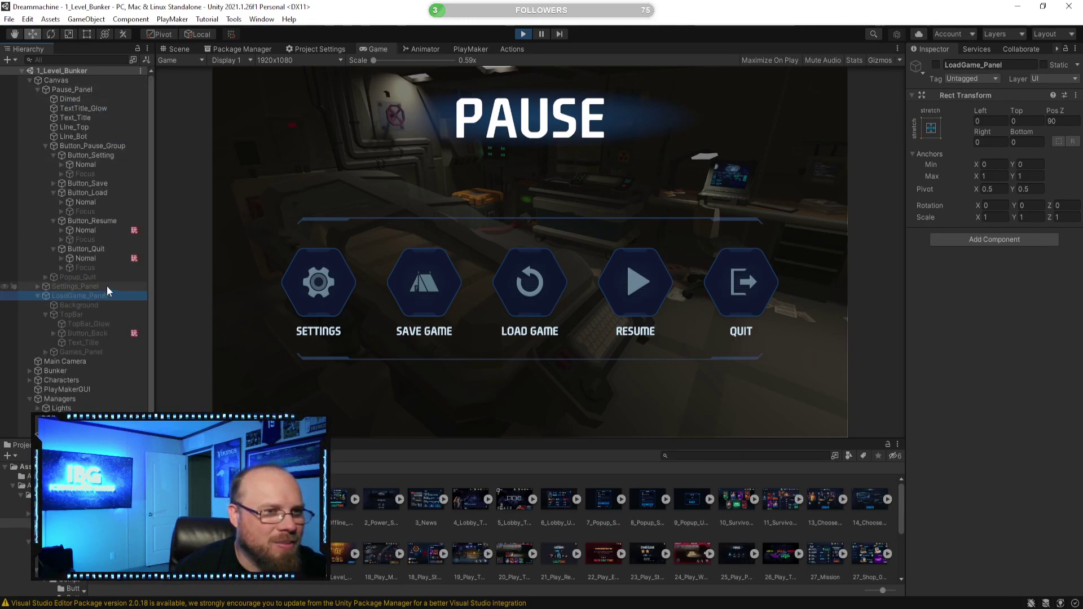
click(80, 202)
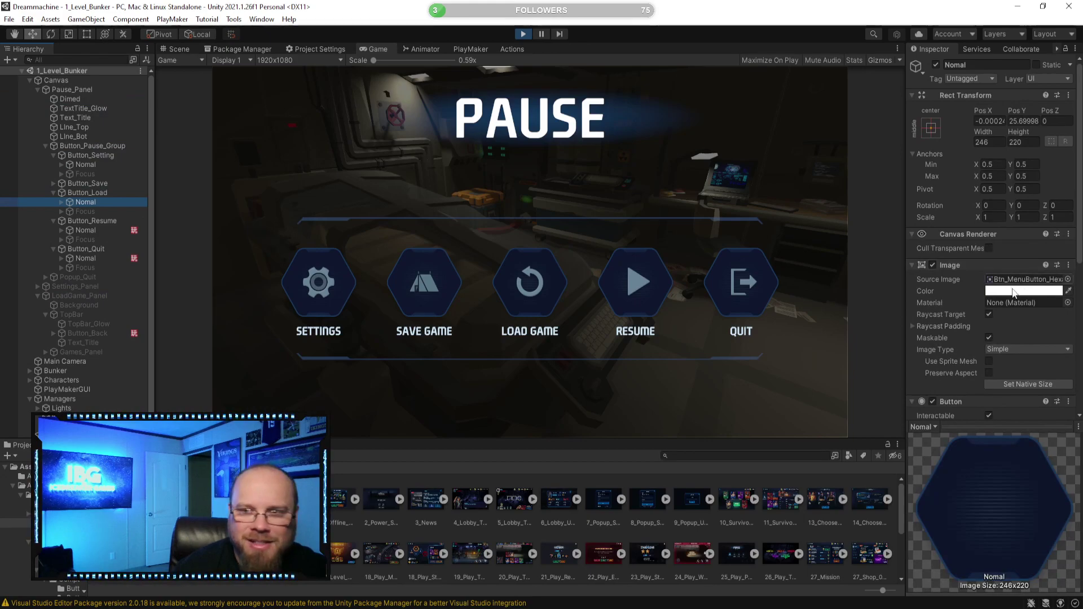
scroll(987, 356, down, 5)
click(522, 34)
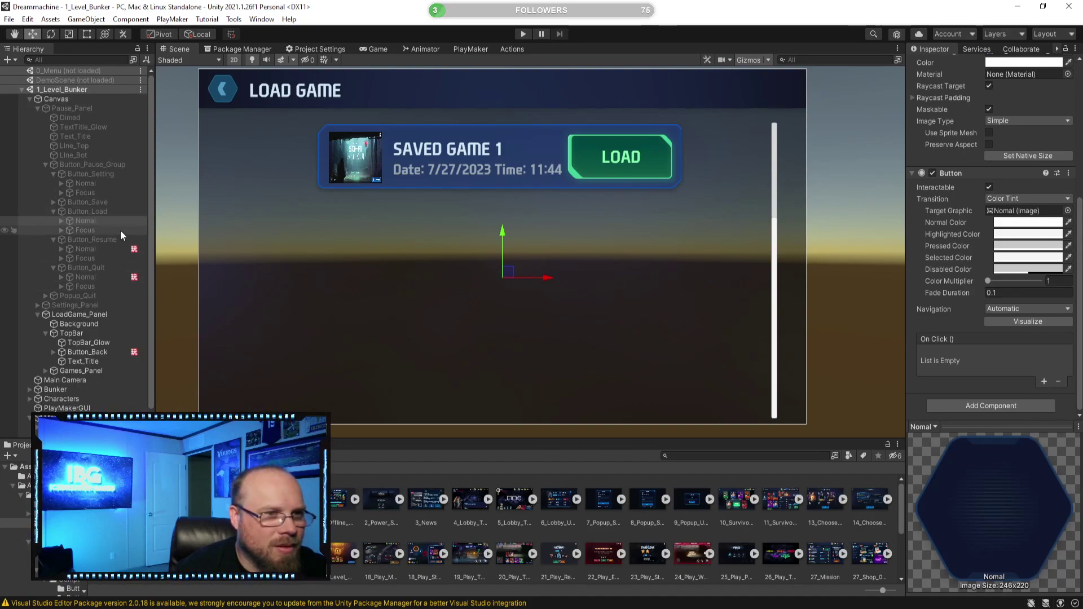
Add two On Click entries to Button_Load's Nomal button, assigning LoadGame_Panel to the first and Pause_Panel to the second
click(1045, 380)
click(1047, 384)
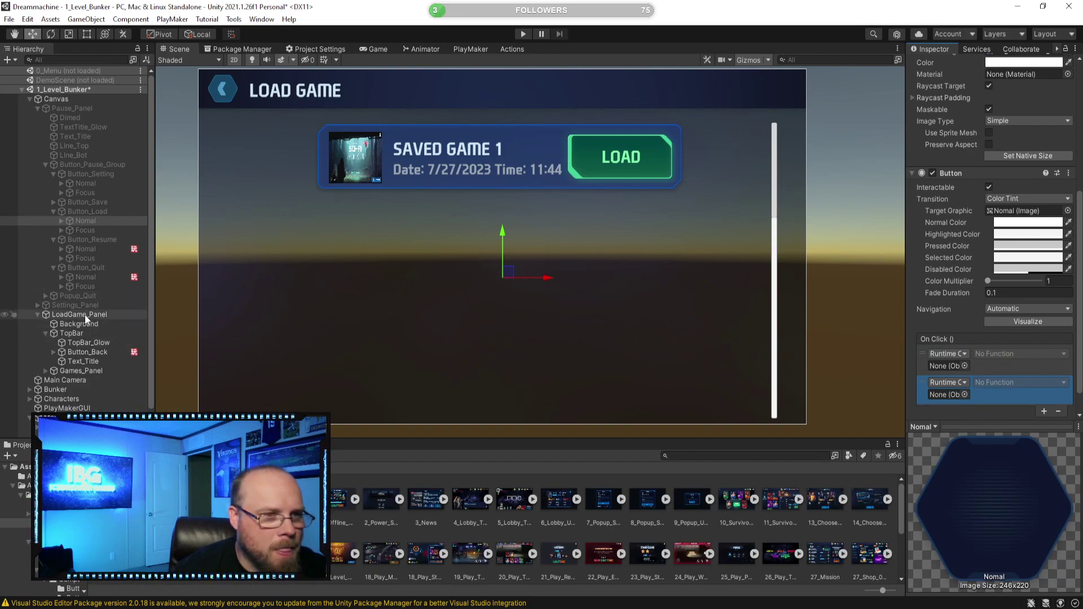
drag(83, 315, 957, 367)
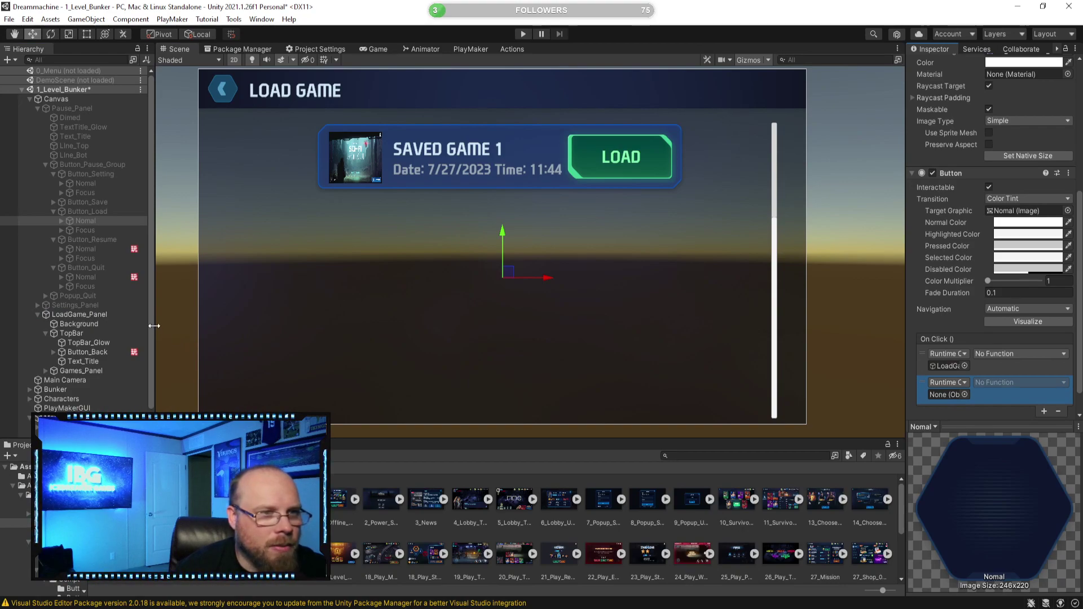
drag(65, 114, 943, 378)
Set both On Click entries to GameObject.SetActive, ticked for LoadGame_Panel and unticked for Pause_Panel
click(999, 383)
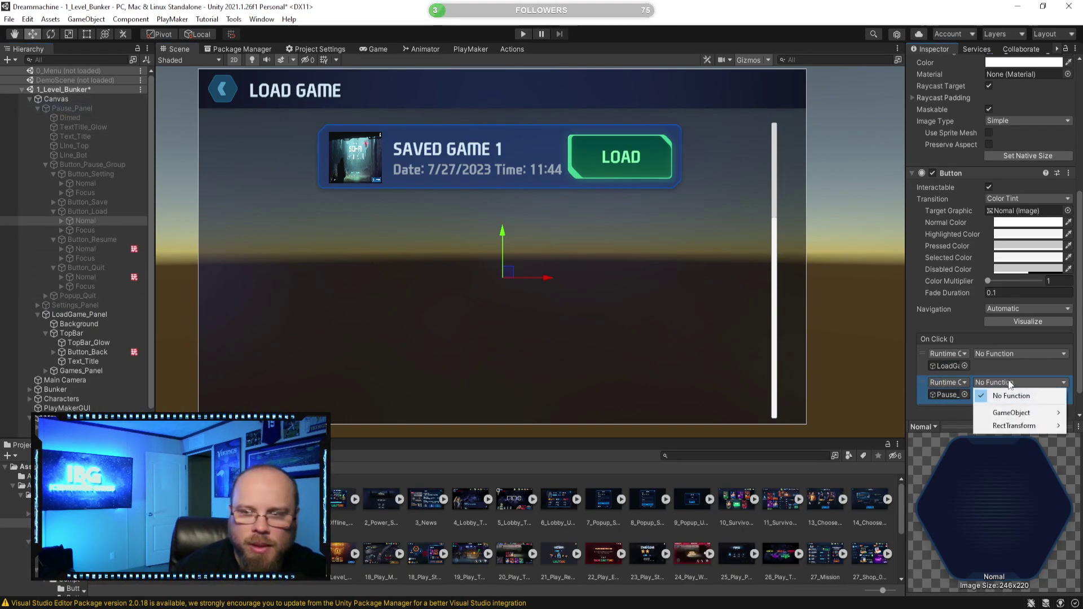
mouse_move(1012, 412)
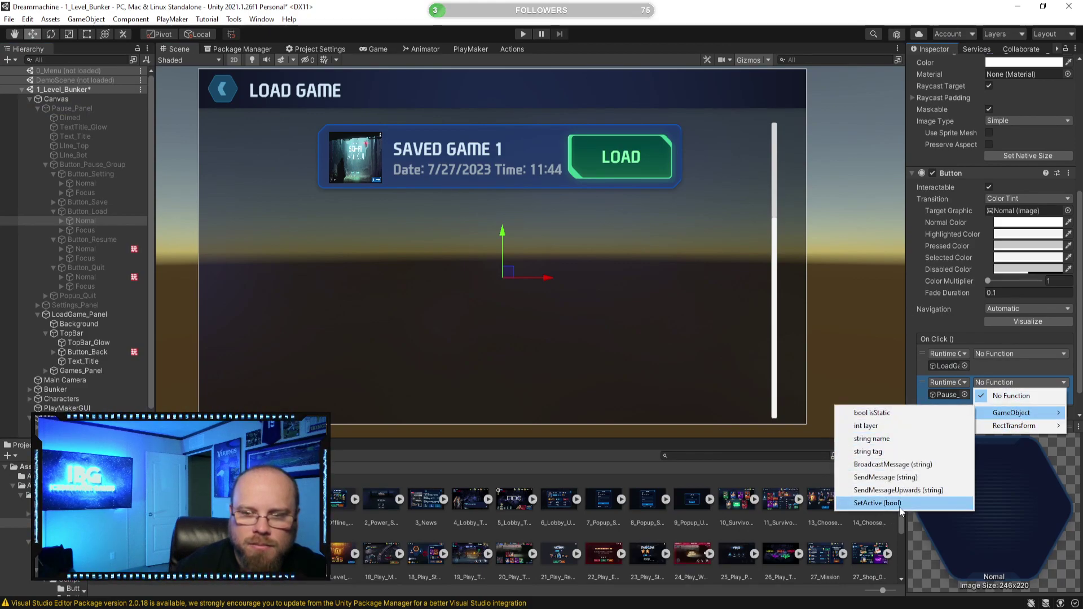
click(877, 503)
click(996, 352)
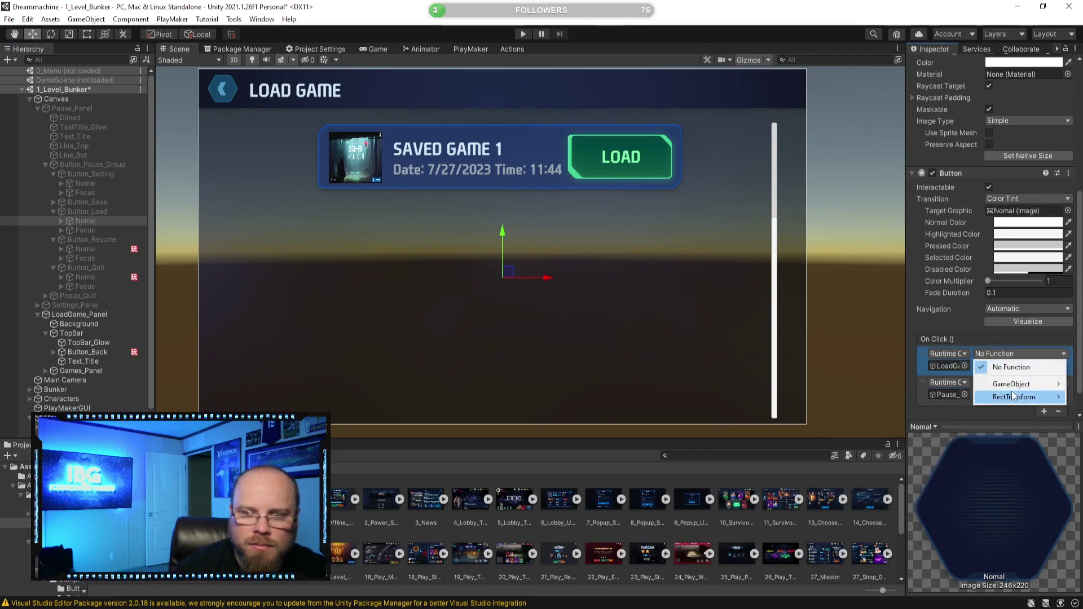
mouse_move(1011, 384)
click(877, 475)
click(977, 366)
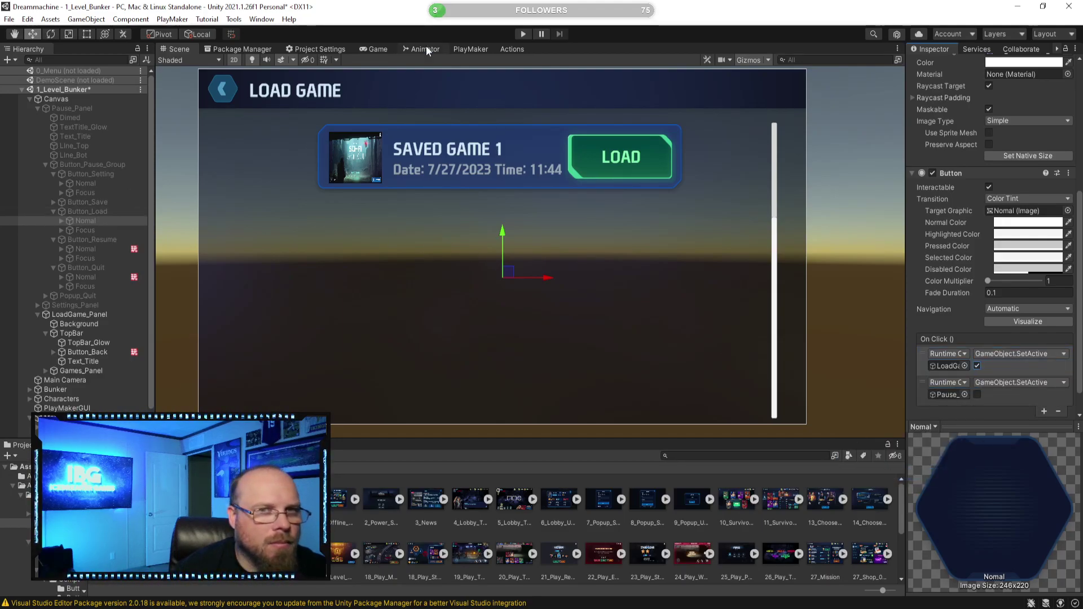
Test the level in play mode by opening Load Game from the pause menu and returning with its back button three times, and stop playing
click(523, 34)
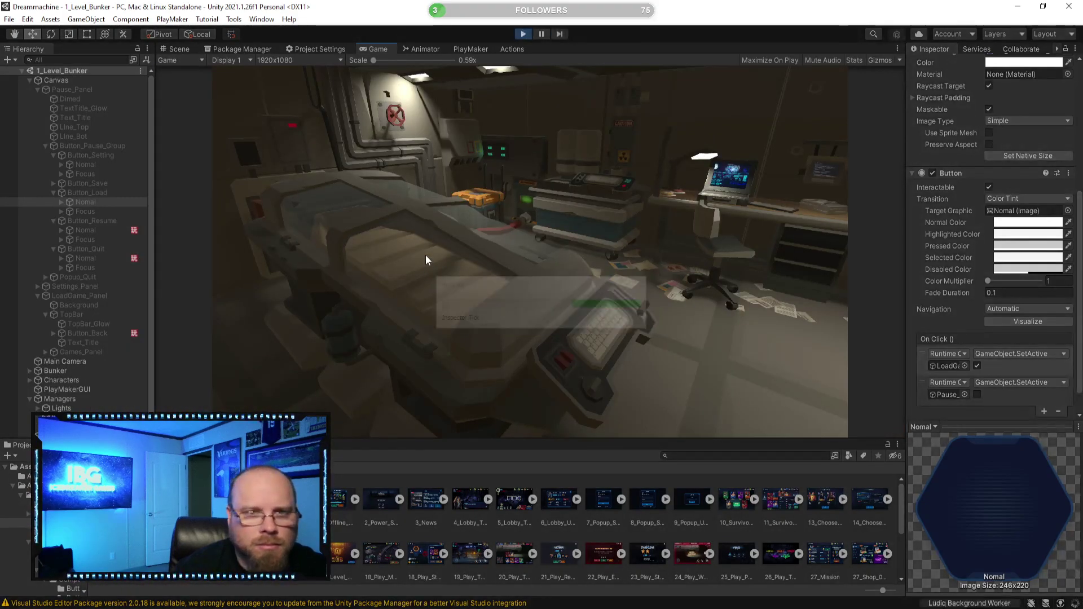
key(Escape)
click(524, 299)
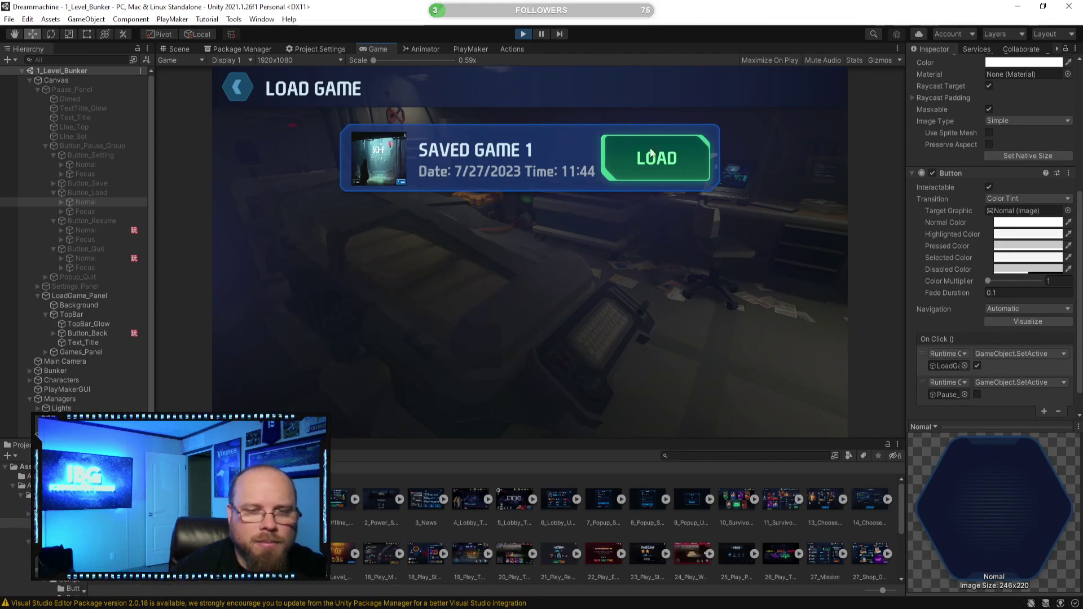
click(236, 89)
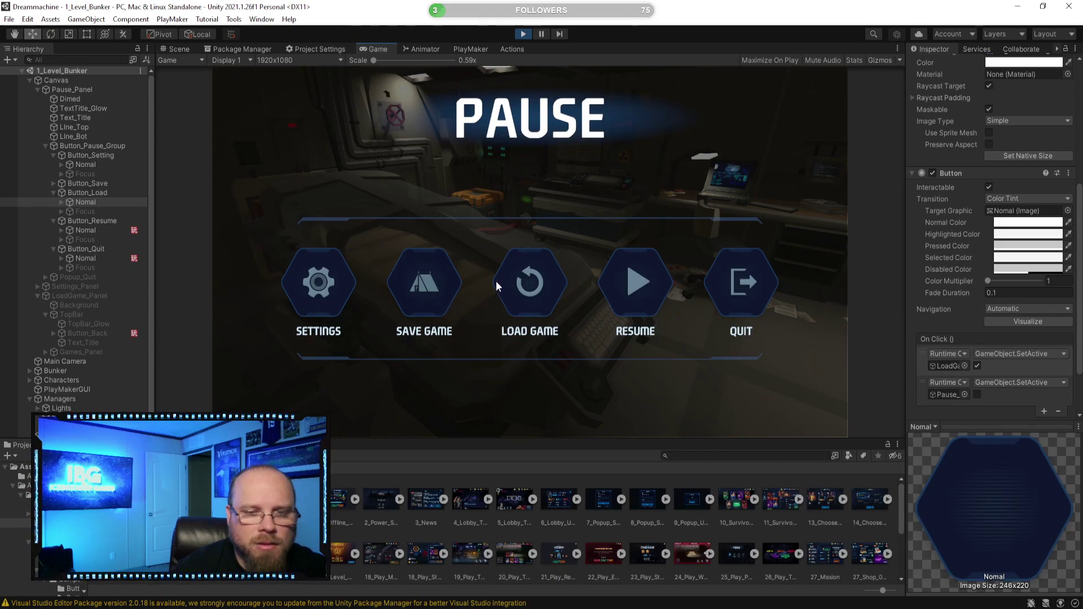
click(538, 287)
click(237, 89)
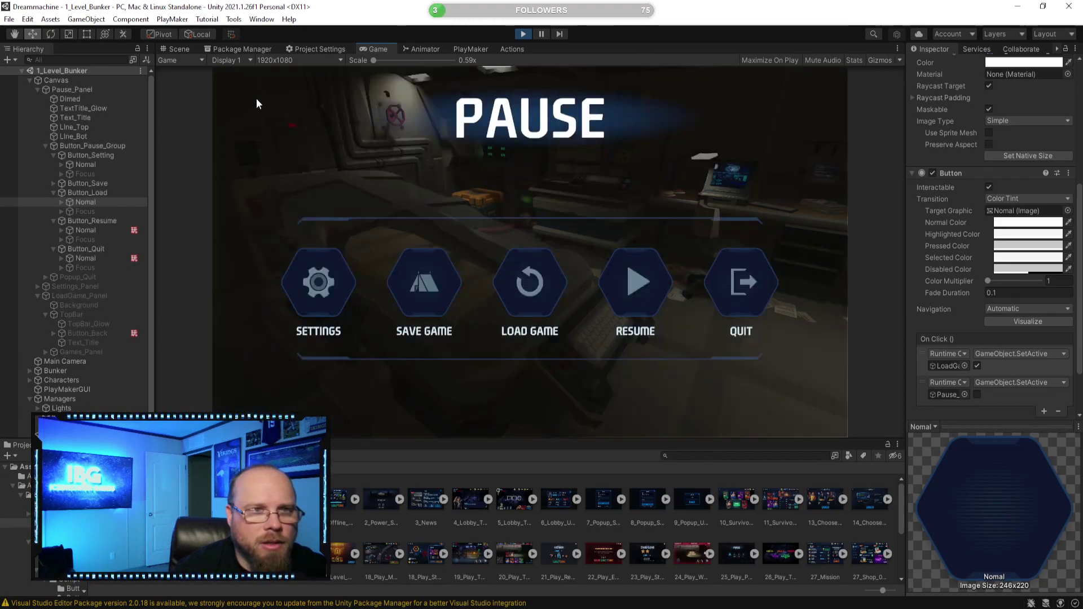
click(528, 306)
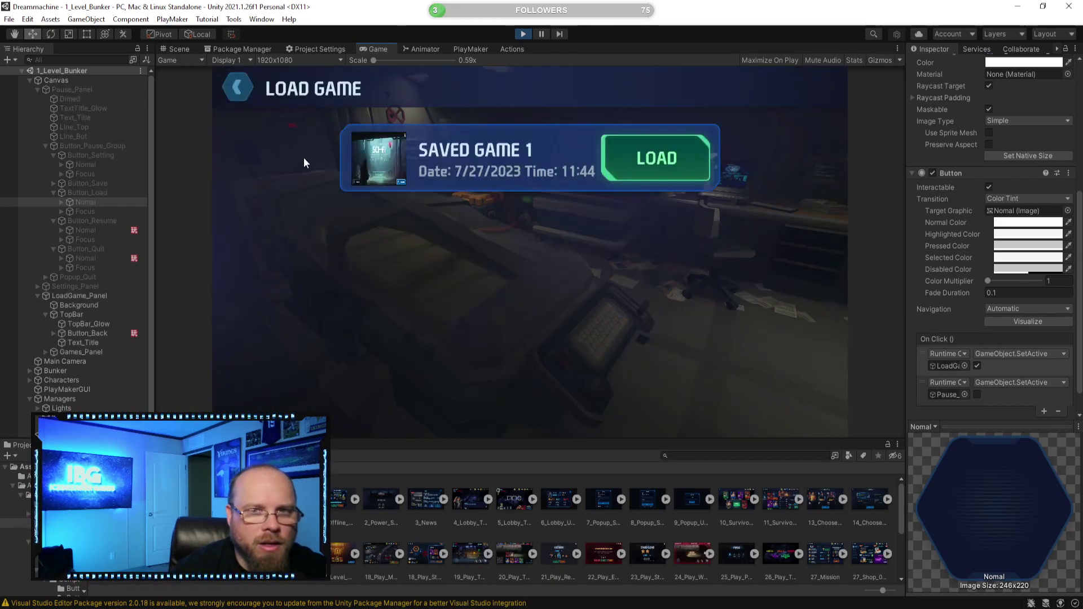
click(240, 88)
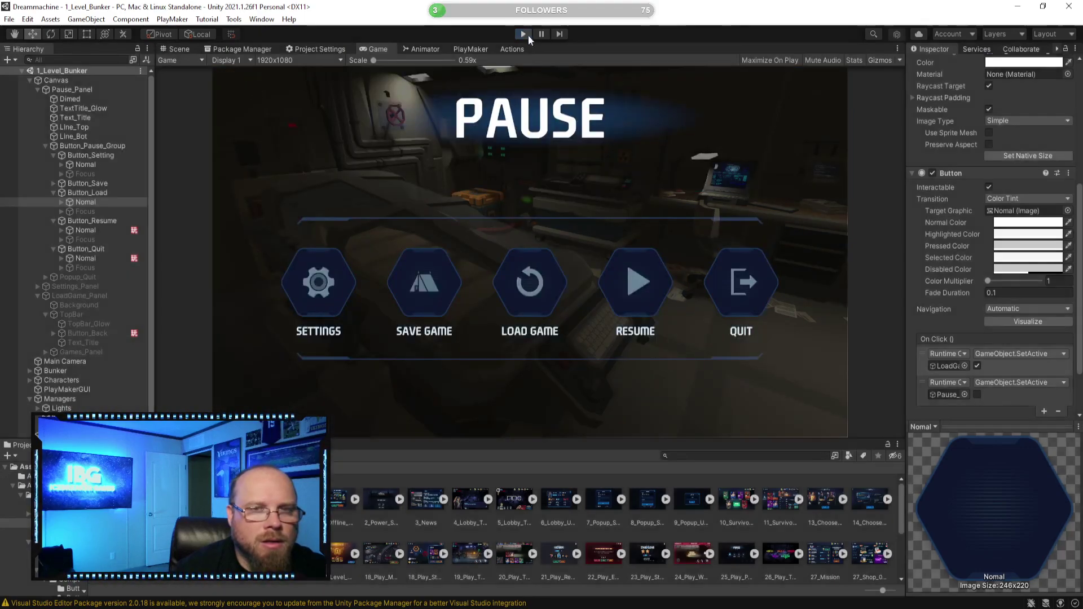
click(523, 35)
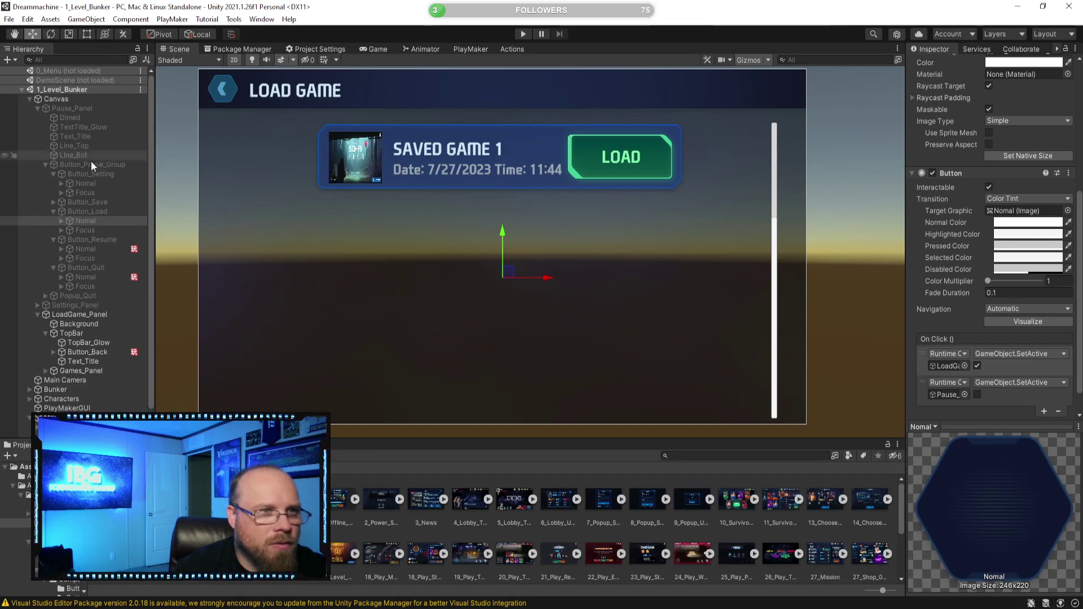
Collapse the Pause_Panel and LoadGame_Panel hierarchies and duplicate LoadGame_Panel within the Canvas
click(84, 202)
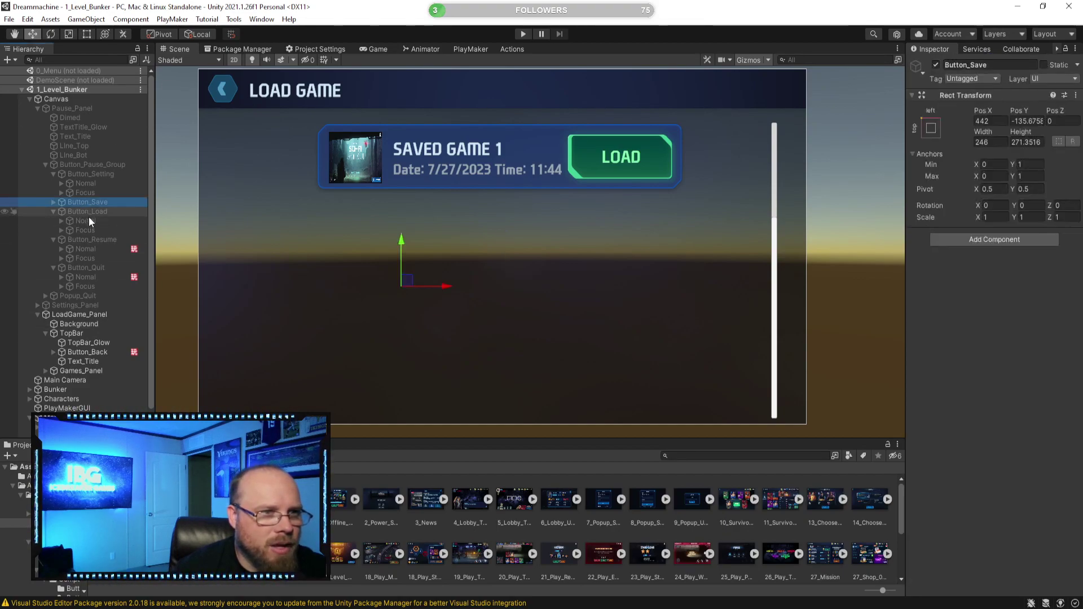
click(38, 109)
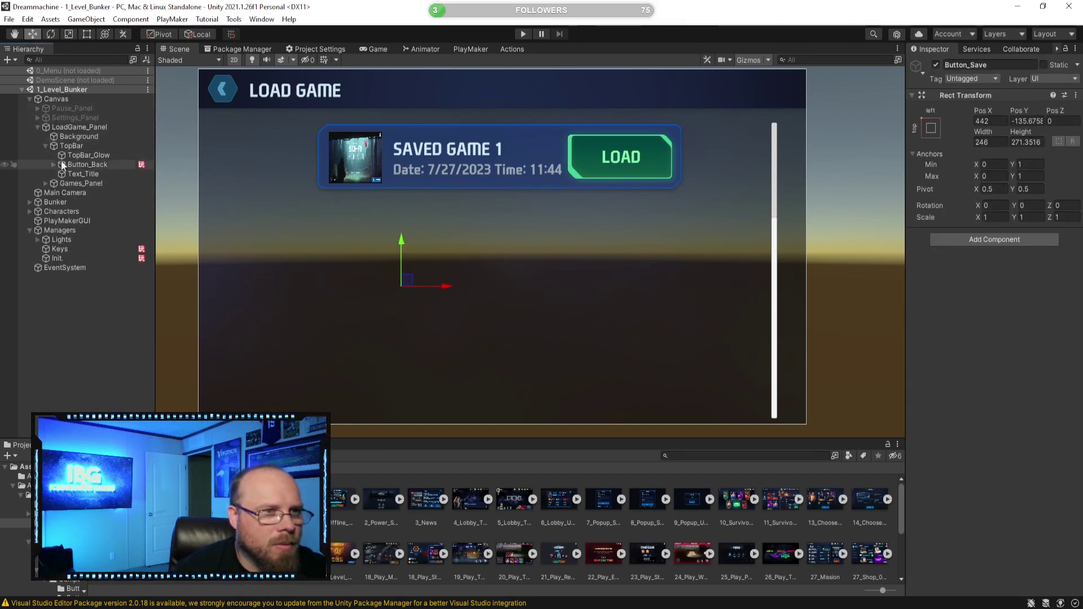
click(38, 127)
click(97, 234)
click(93, 126)
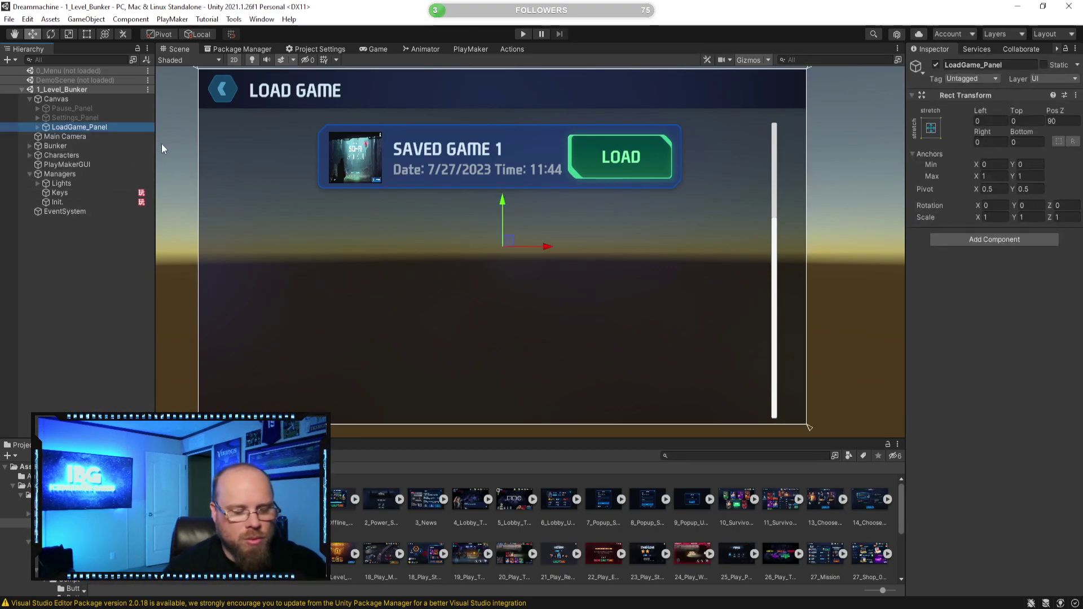
key(ctrl+d)
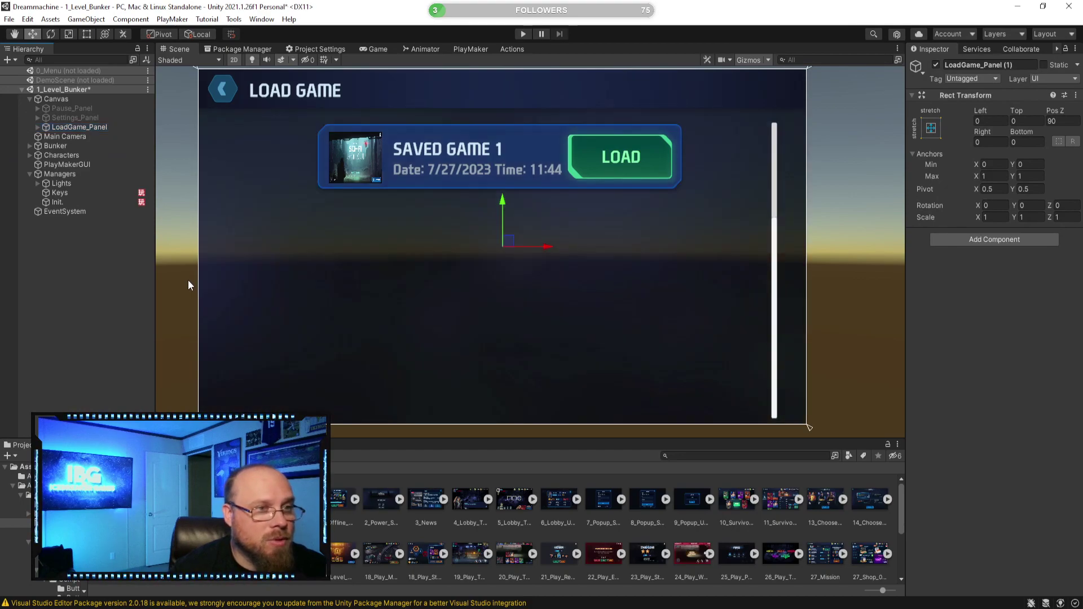
Rename the duplicated panel as SaveGame_Panel
key(BackSpace)
key(BackSpace)
key(BackSpace)
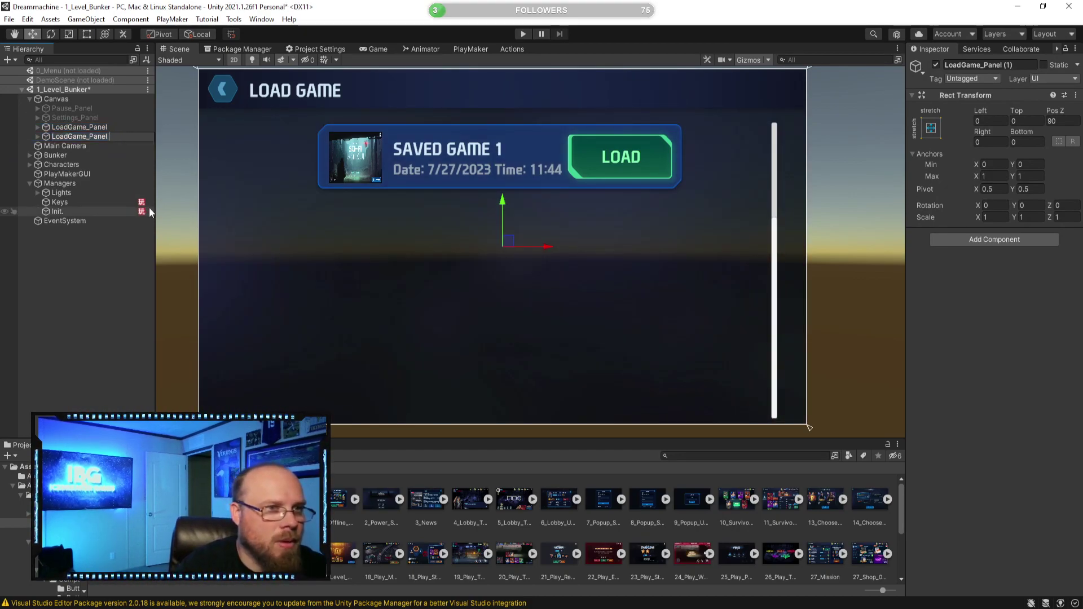
key(Left)
key(Left)
key(Left)
key(Left)
key(Left)
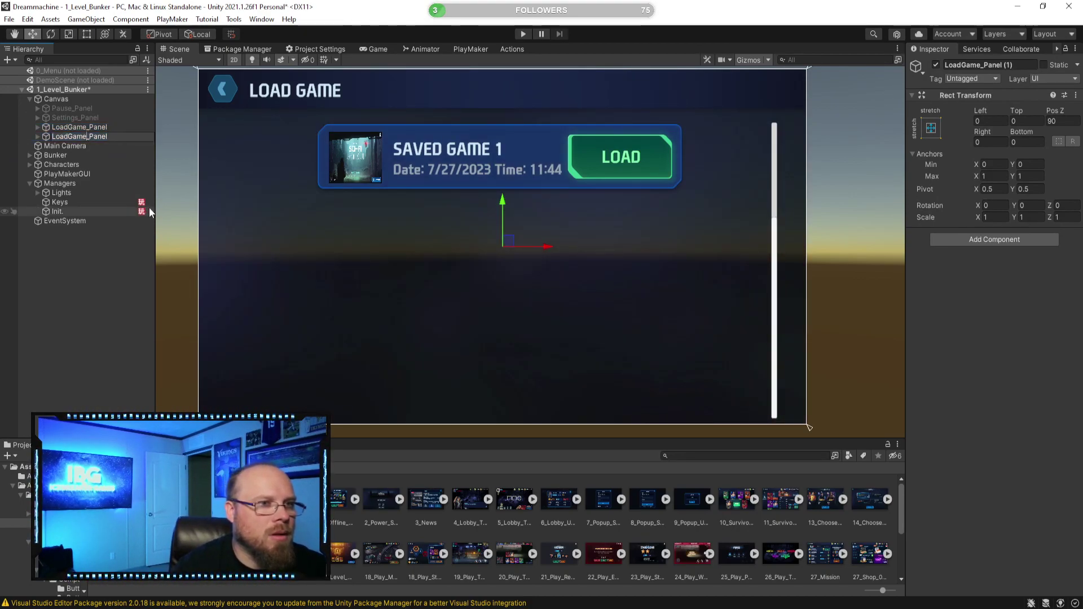
key(BackSpace)
key(BackSpace)
key(BackSpace)
key(BackSpace)
text(Save)
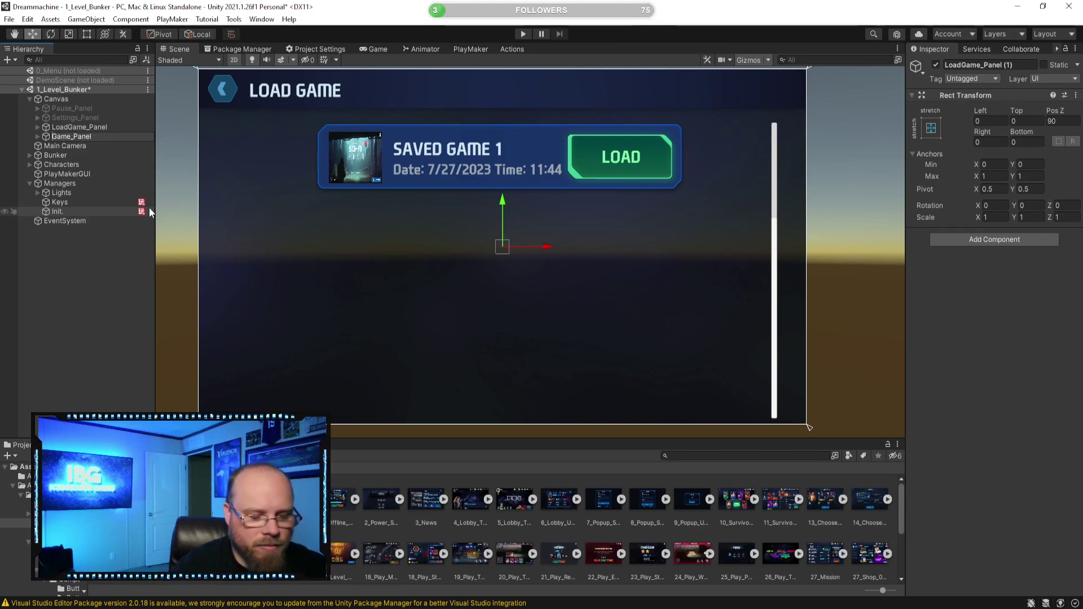
key(Return)
Change the Text_Title text in SaveGame_Panel's TopBar to SAVE GAME
key(Right)
key(Down)
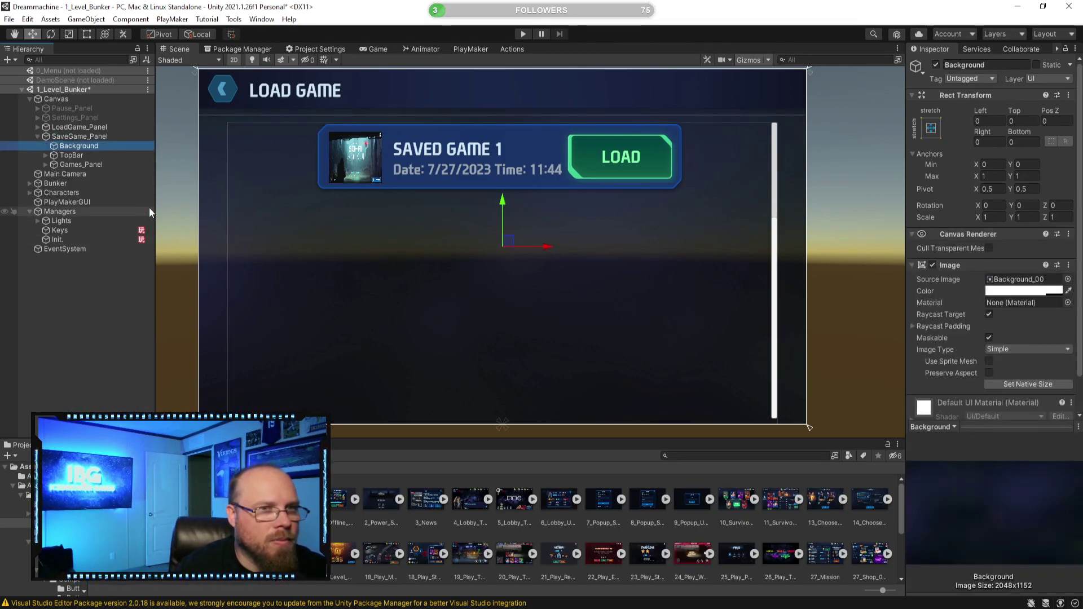
key(Down)
key(Right)
key(Down)
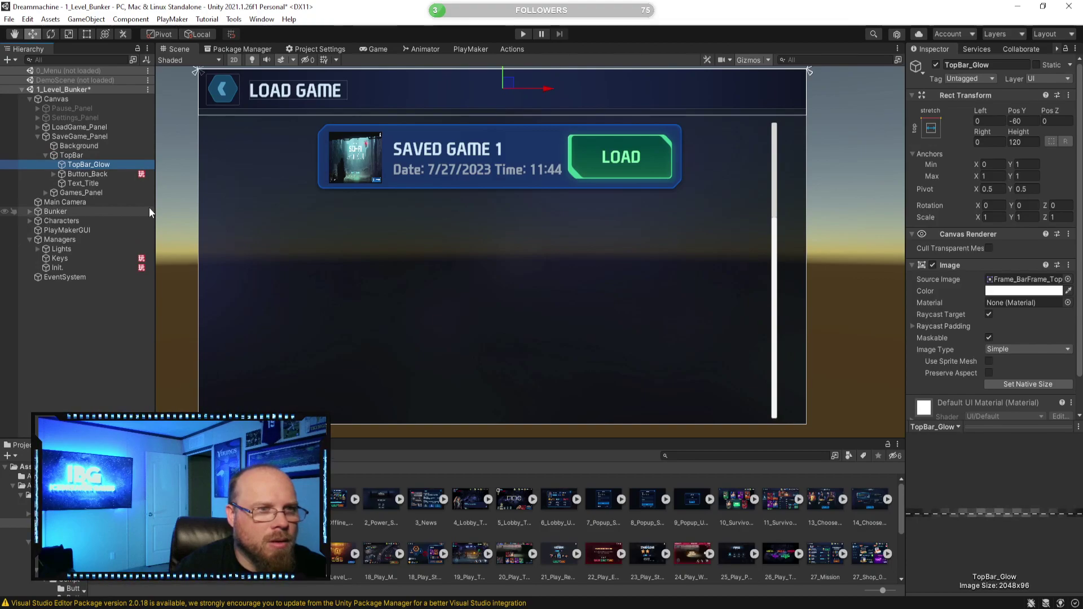
key(Down)
key(Down)
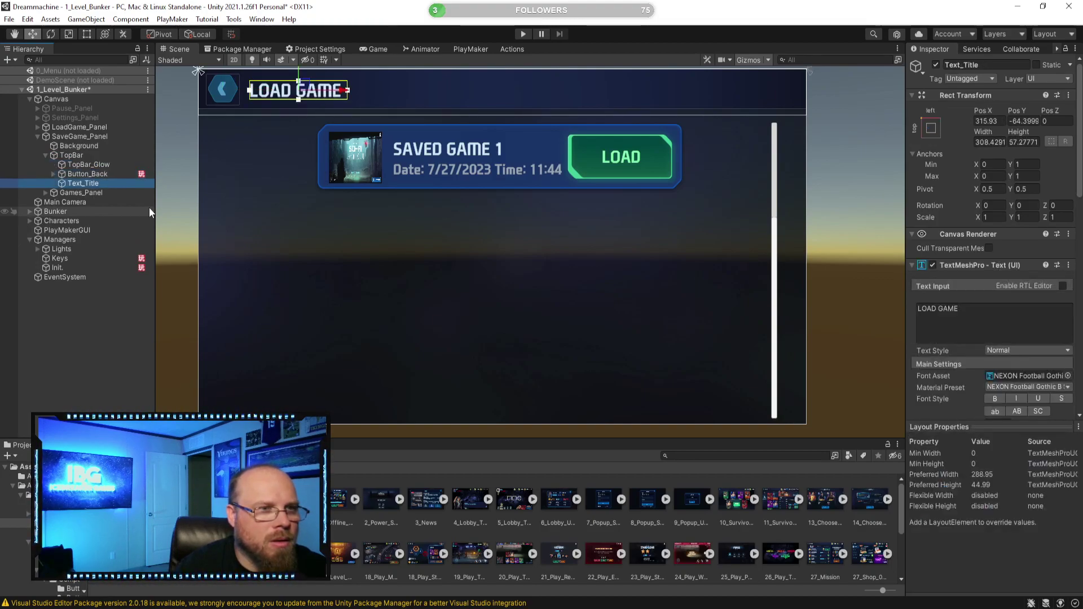
click(938, 310)
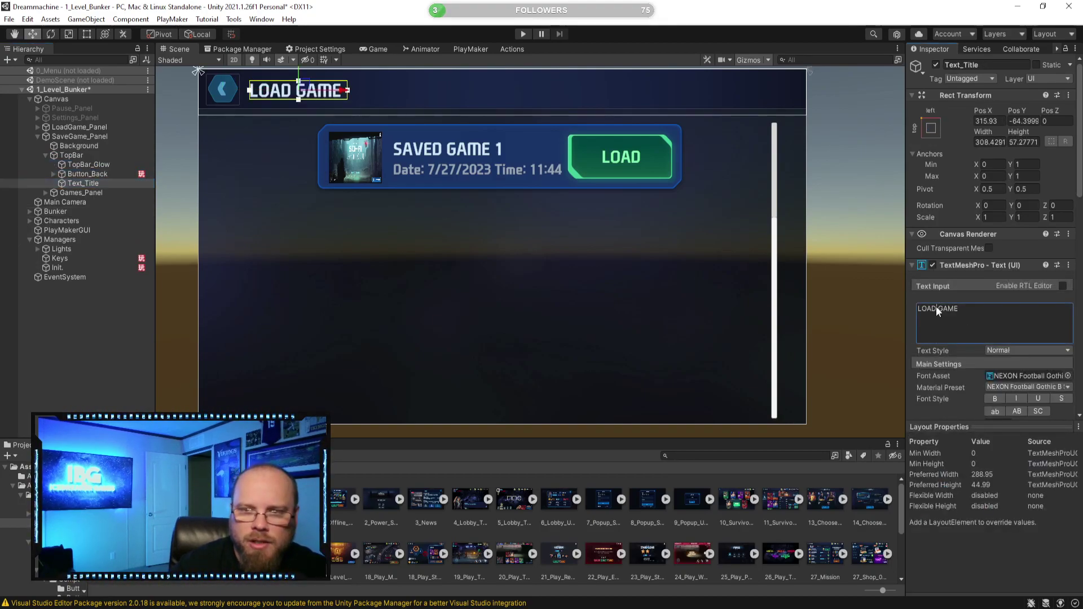
double_click(935, 310)
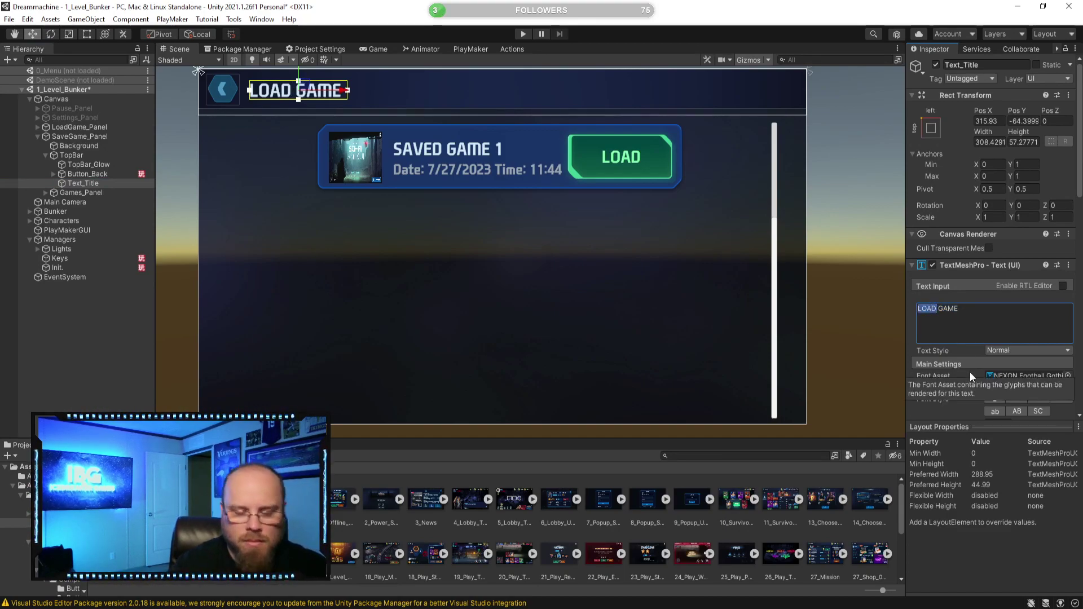
text(SAVE)
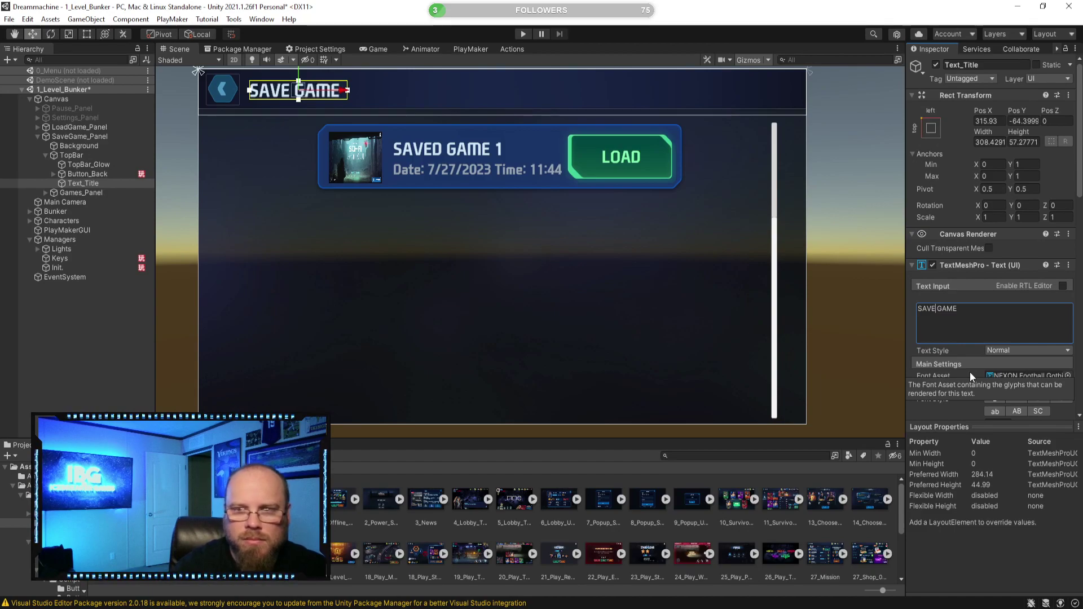
Rename Button_Claim in the List entry of SaveGame_Panel's Games_Panel as Button_Save
click(44, 192)
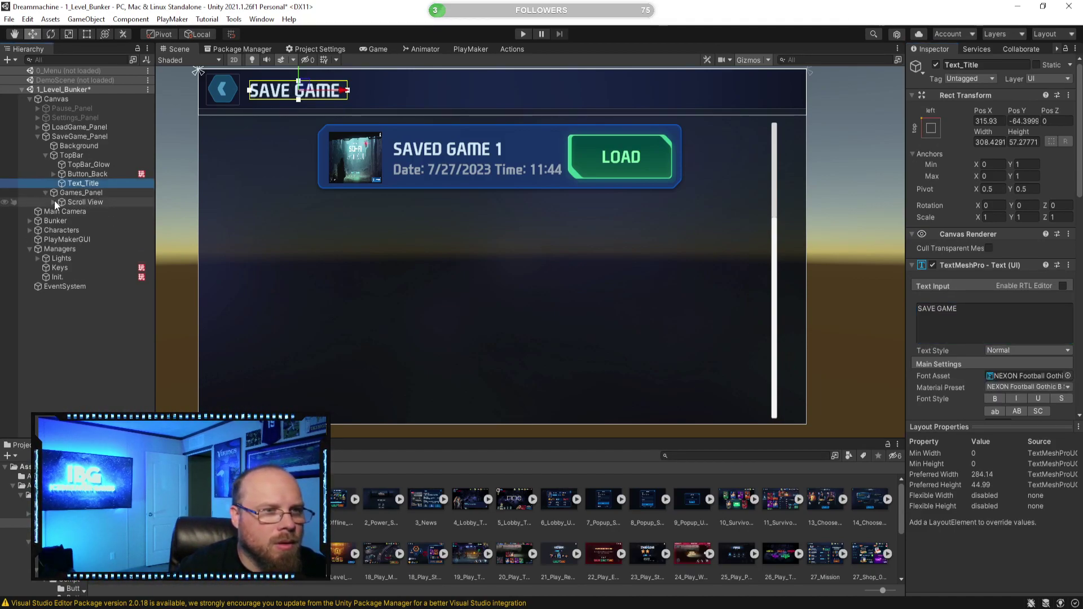
click(53, 202)
click(56, 222)
click(62, 220)
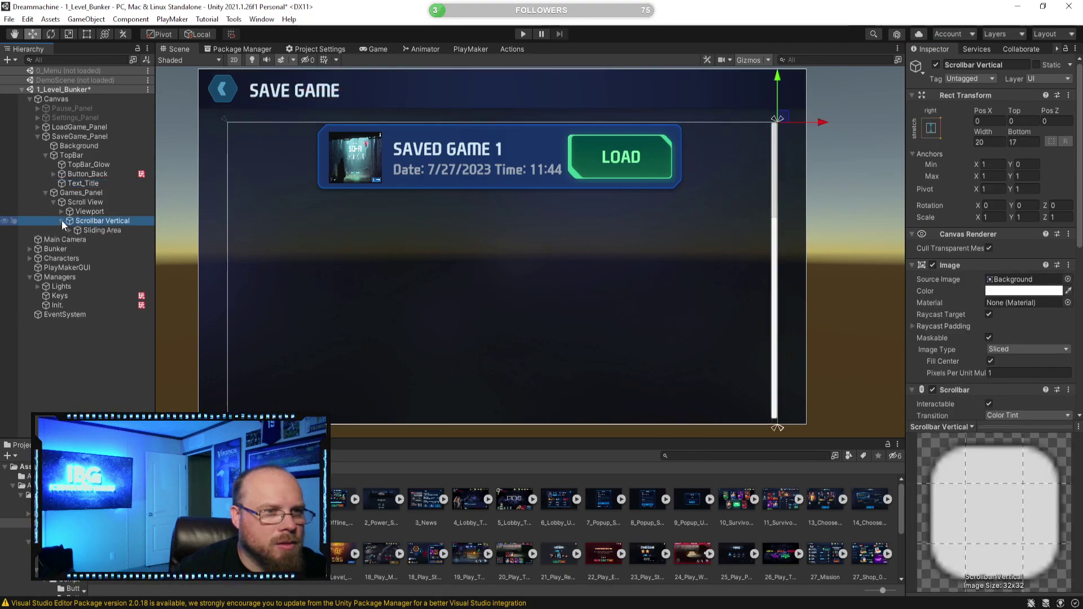
click(59, 212)
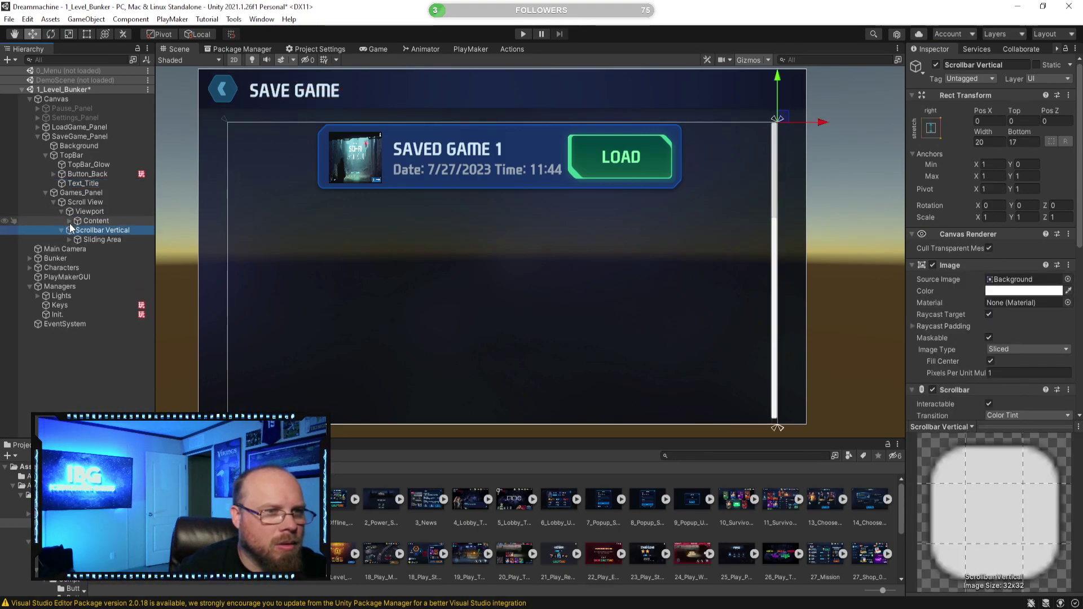
click(69, 221)
click(79, 230)
click(77, 230)
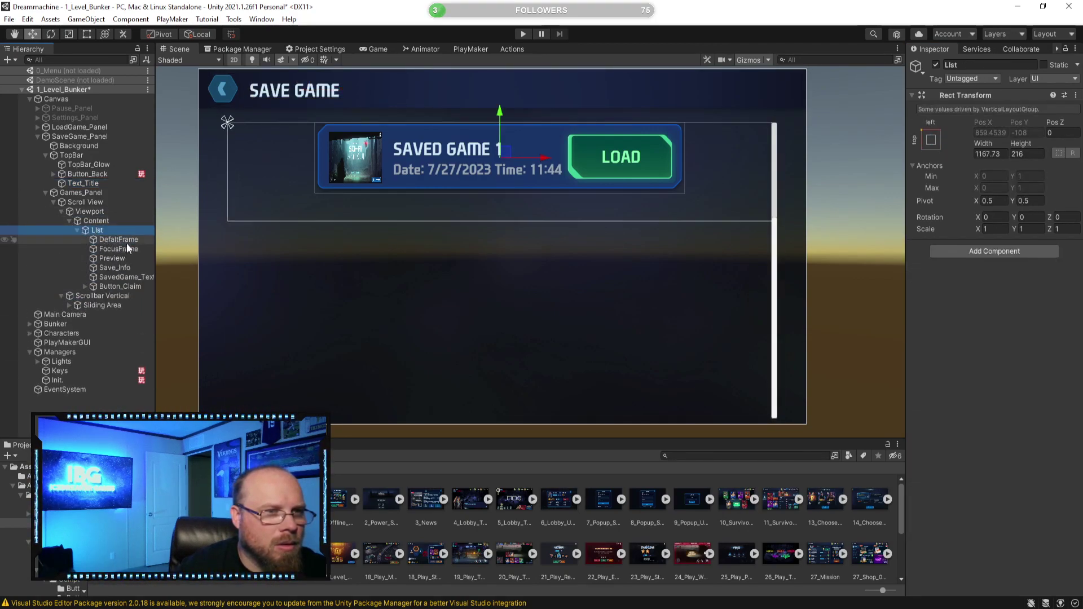
click(90, 286)
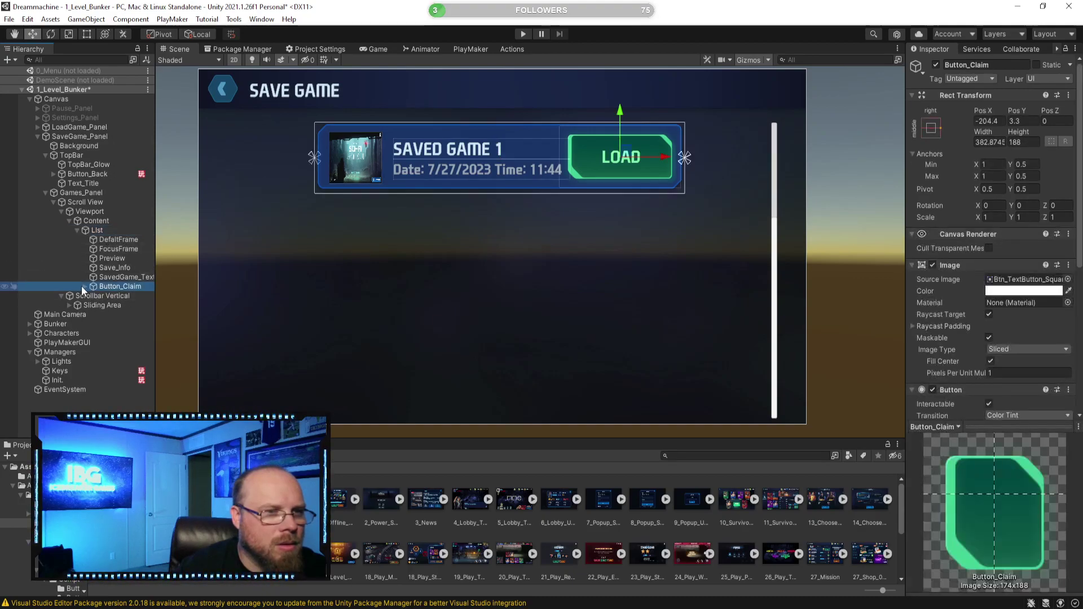
click(84, 286)
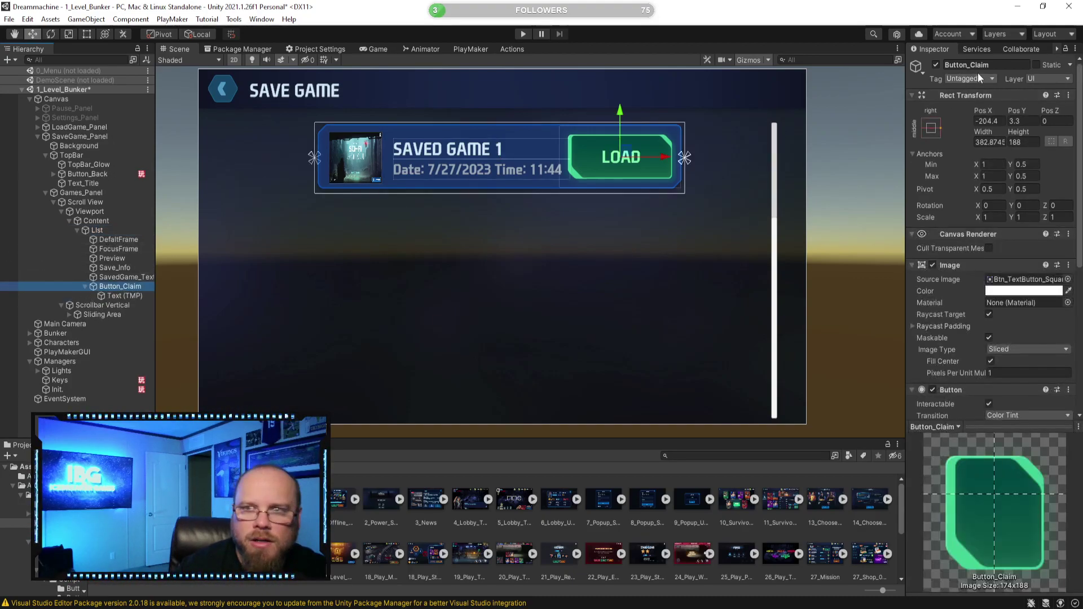
click(994, 64)
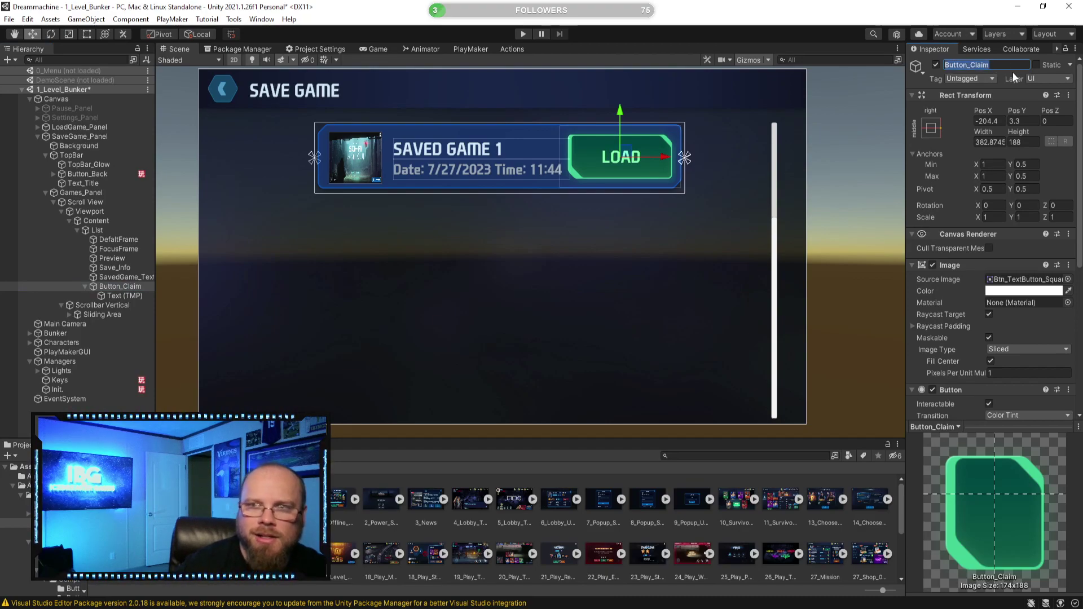
key(BackSpace)
key(BackSpace)
key(BackSpace)
key(BackSpace)
key(BackSpace)
text(SAve)
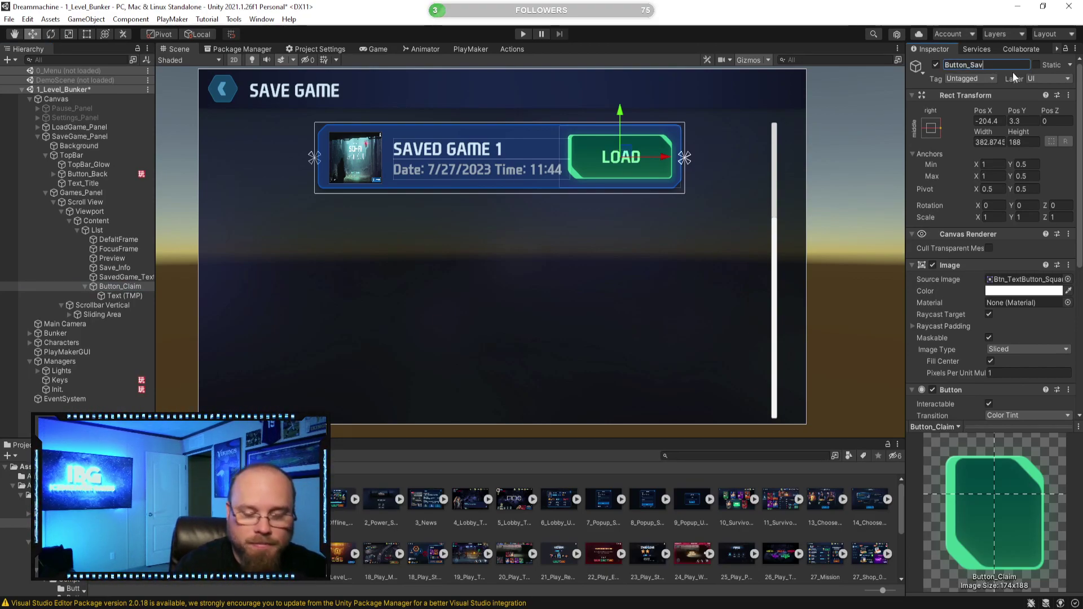
text(e)
key(Return)
Set the text label of Button_Save to SAVE and clear the selection
click(103, 295)
click(978, 319)
text(SAVE)
click(814, 221)
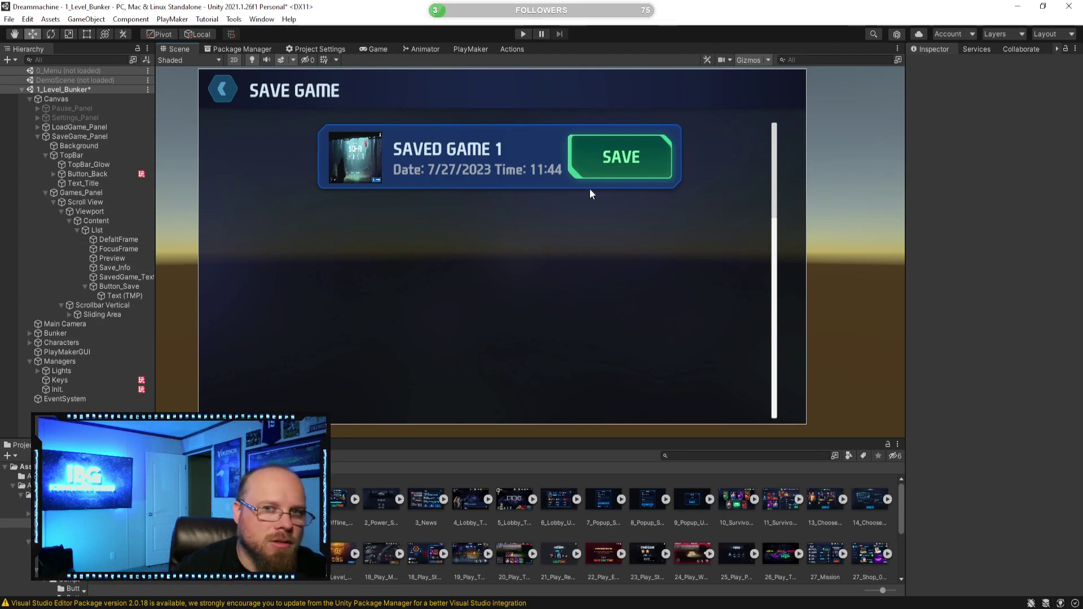
Duplicate the List entry in SaveGame_Panel's scroll view content to add a second save slot
click(78, 231)
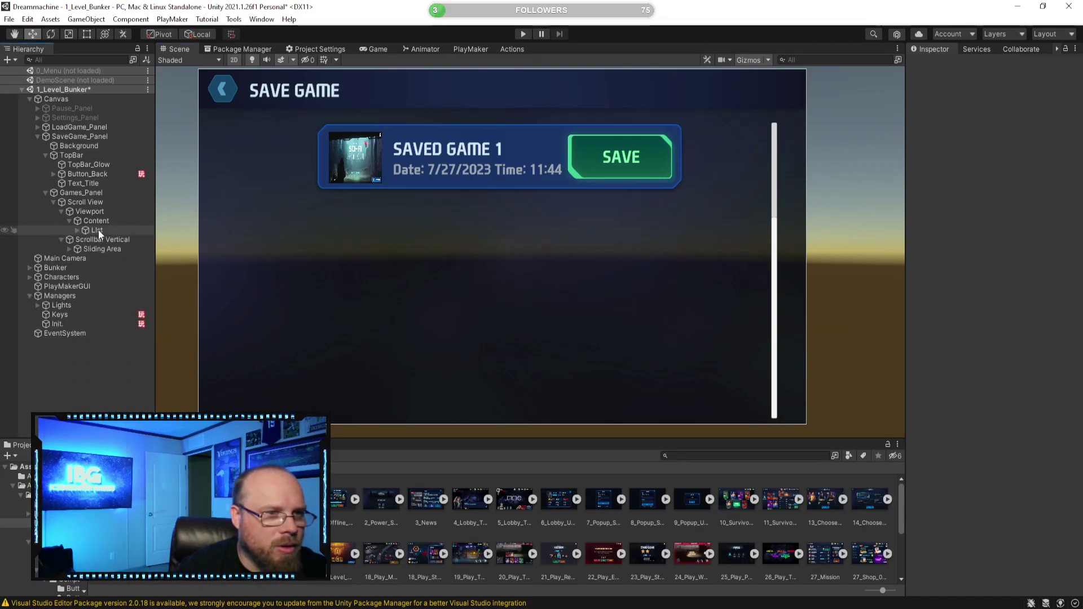
click(97, 230)
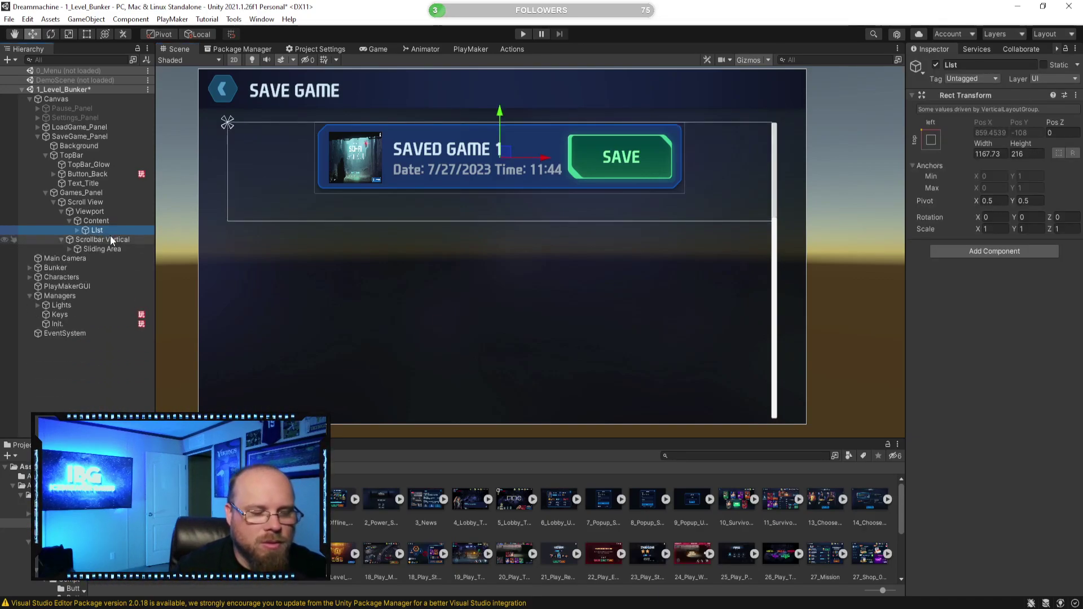
key(ctrl+d)
Strip the date and time values from Save_Info in SaveGame_Panel's first List entry so its text reads Date: Time:
click(99, 230)
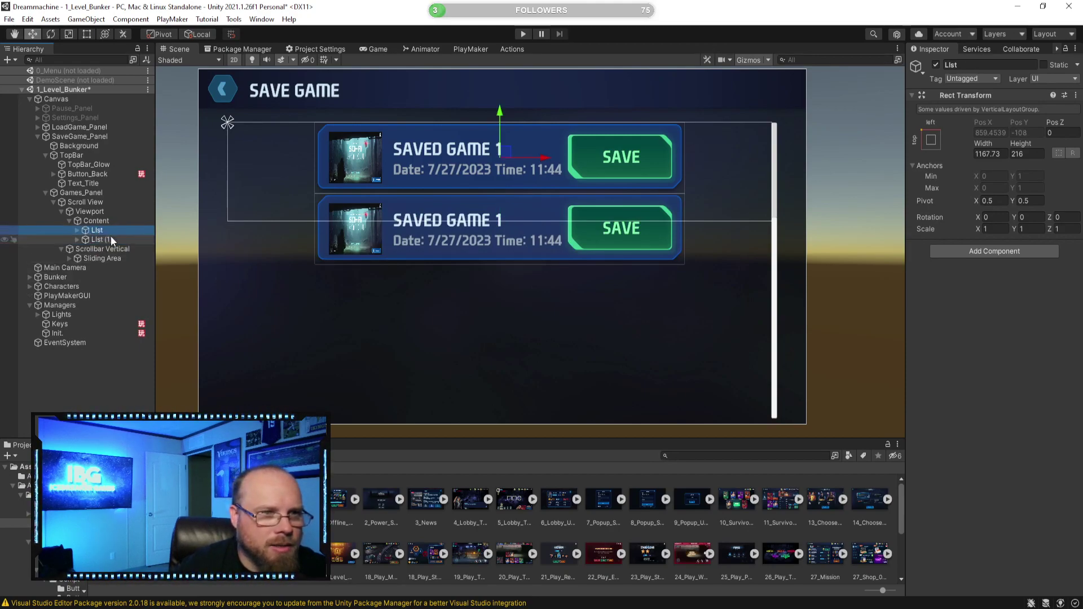
click(77, 230)
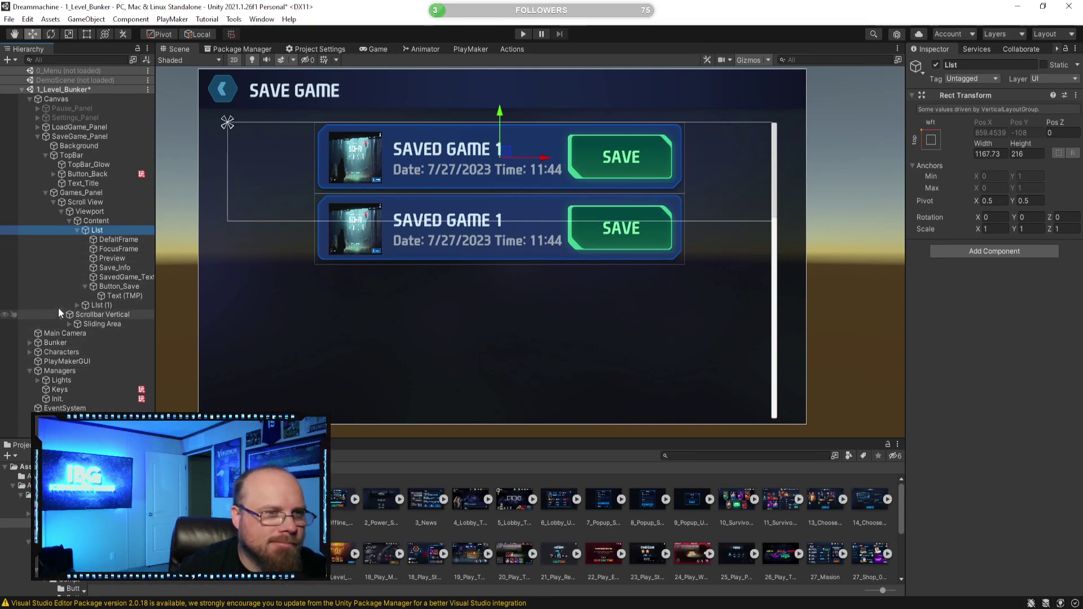
click(130, 268)
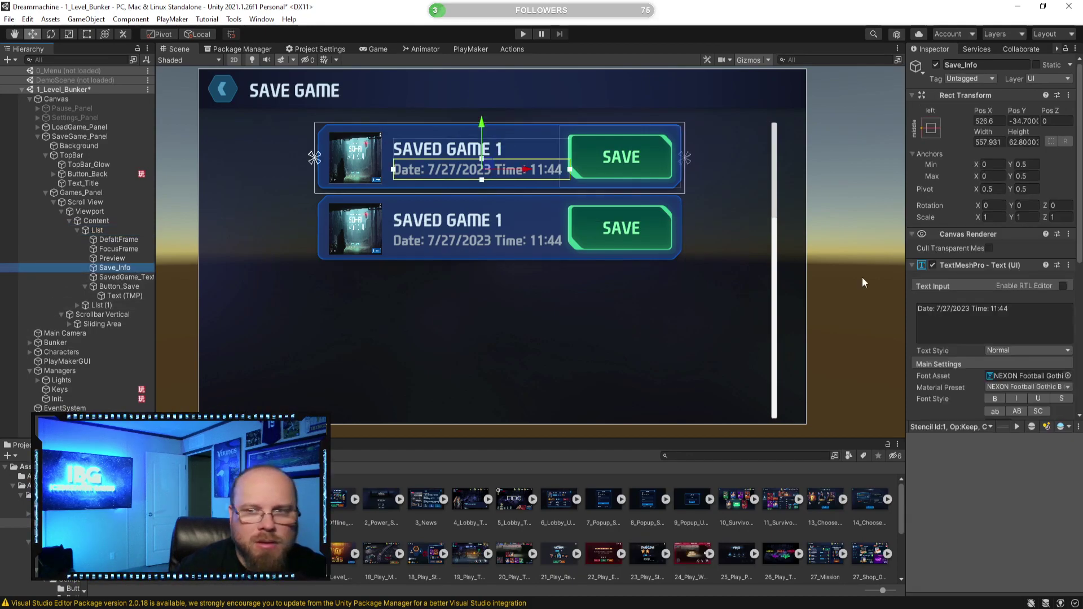
click(1023, 309)
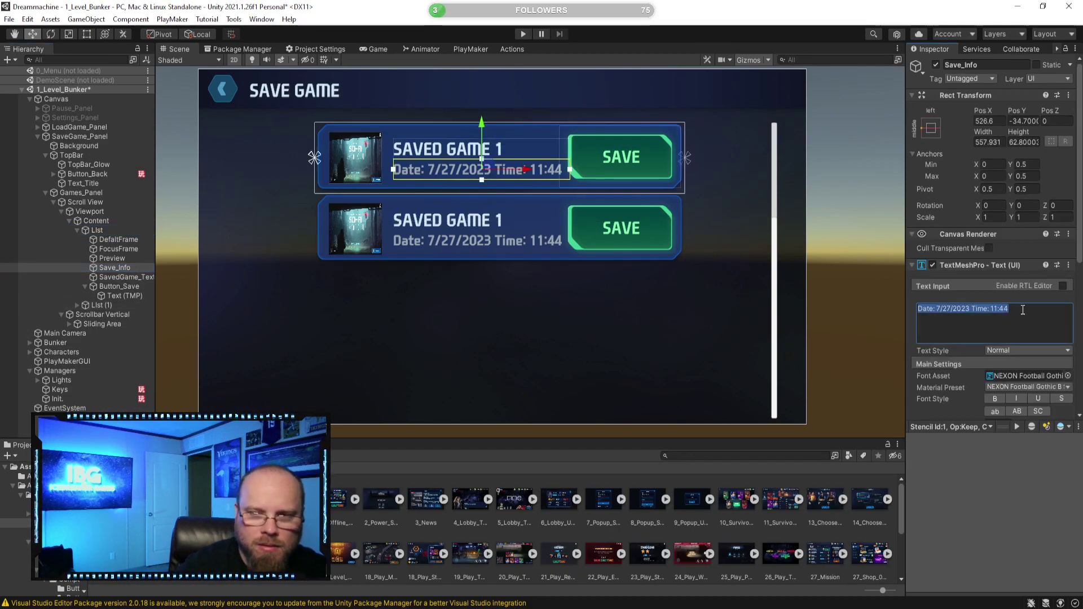
click(1022, 310)
key(BackSpace)
key(BackSpace)
key(BackSpace)
key(BackSpace)
key(BackSpace)
key(BackSpace)
key(BackSpace)
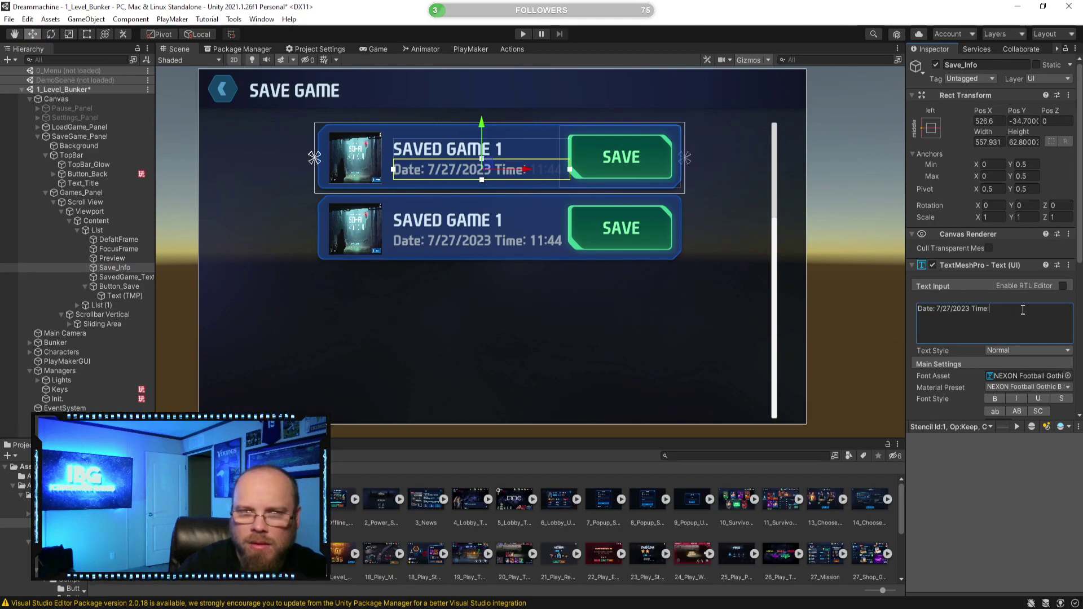
key(ctrl+shift+Left)
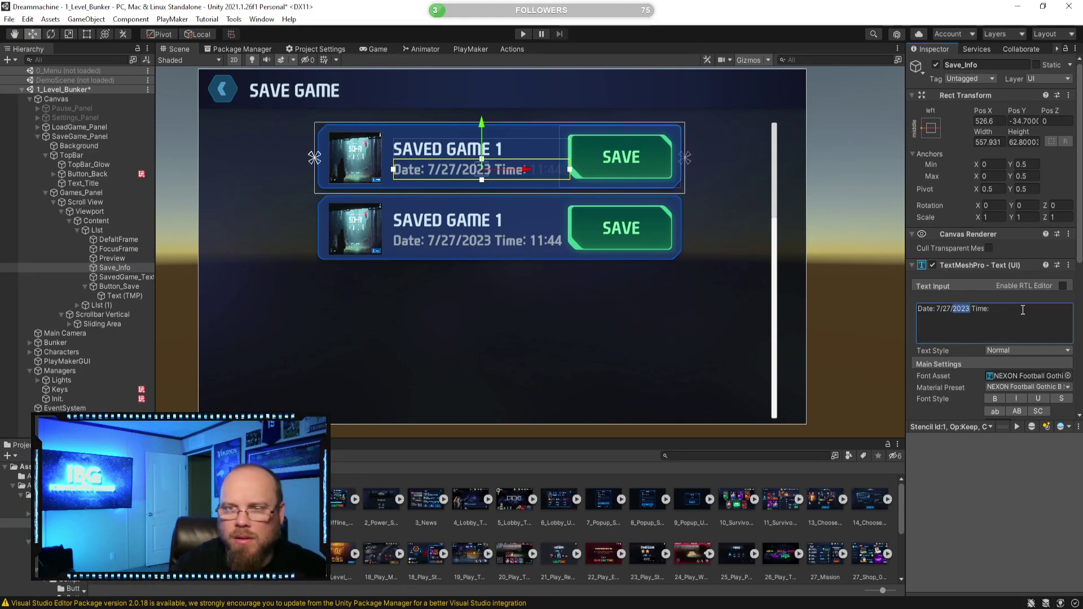
key(BackSpace)
key(BackSpace)
key(BackSpace)
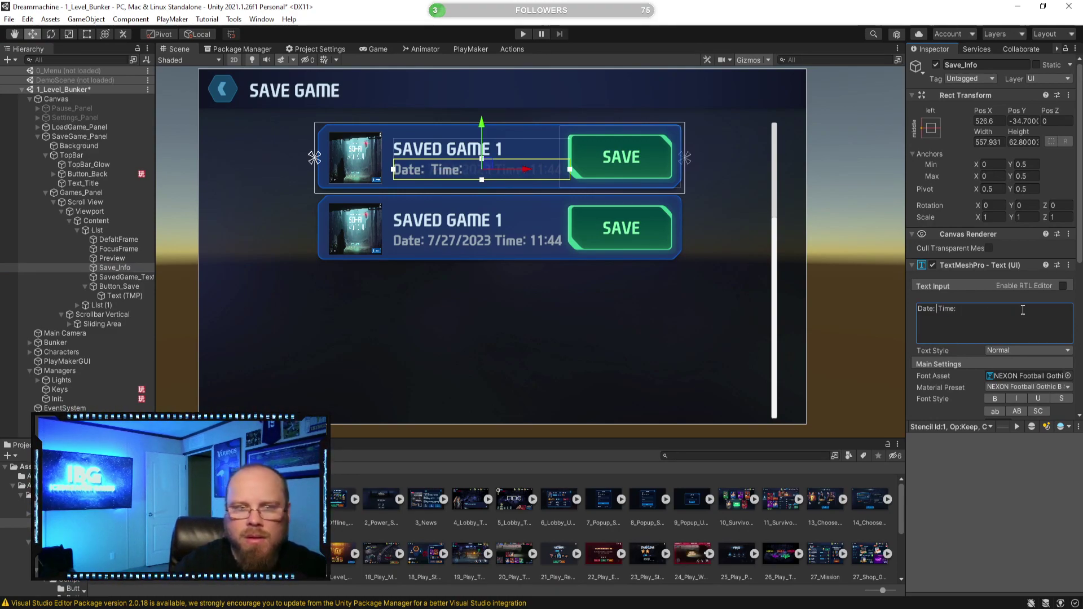
key(BackSpace)
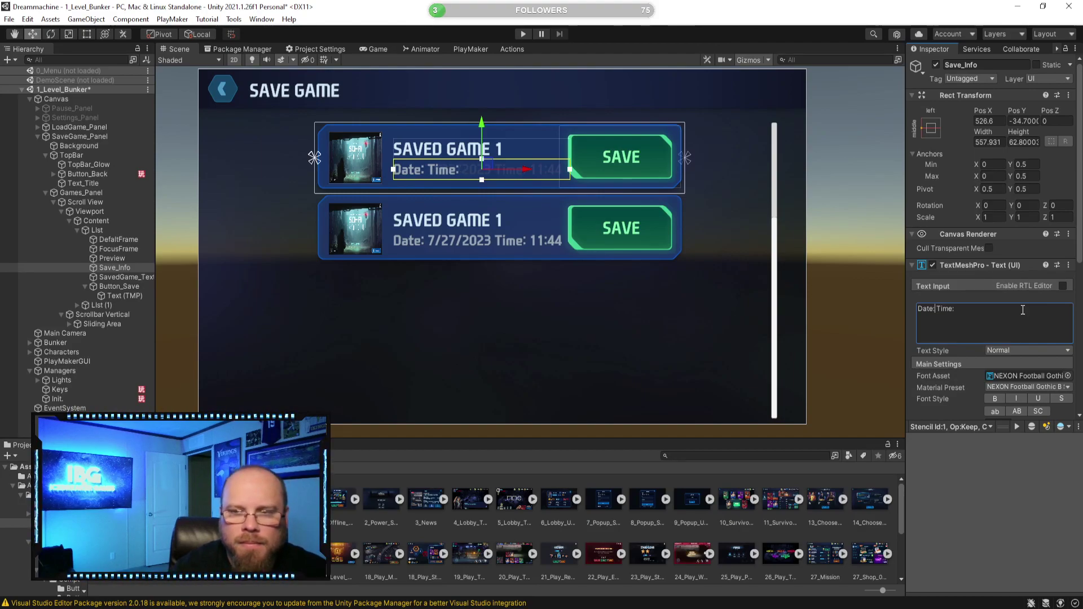
Change the SavedGame_Text of the first List entry to NEW SAVE and clear the selection
click(107, 276)
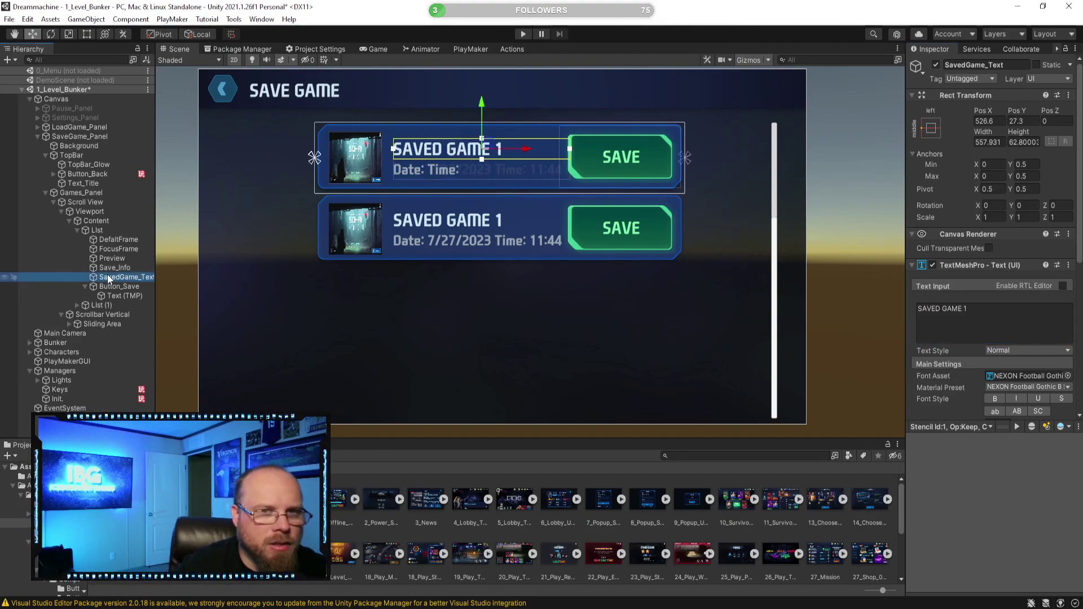
click(1010, 312)
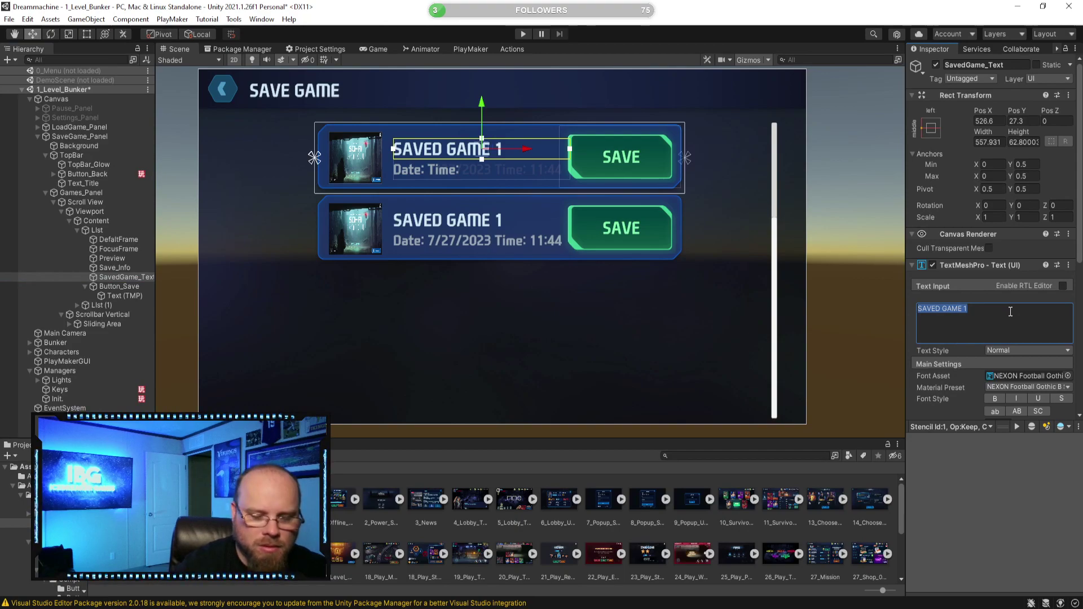
text(NEW SAVE)
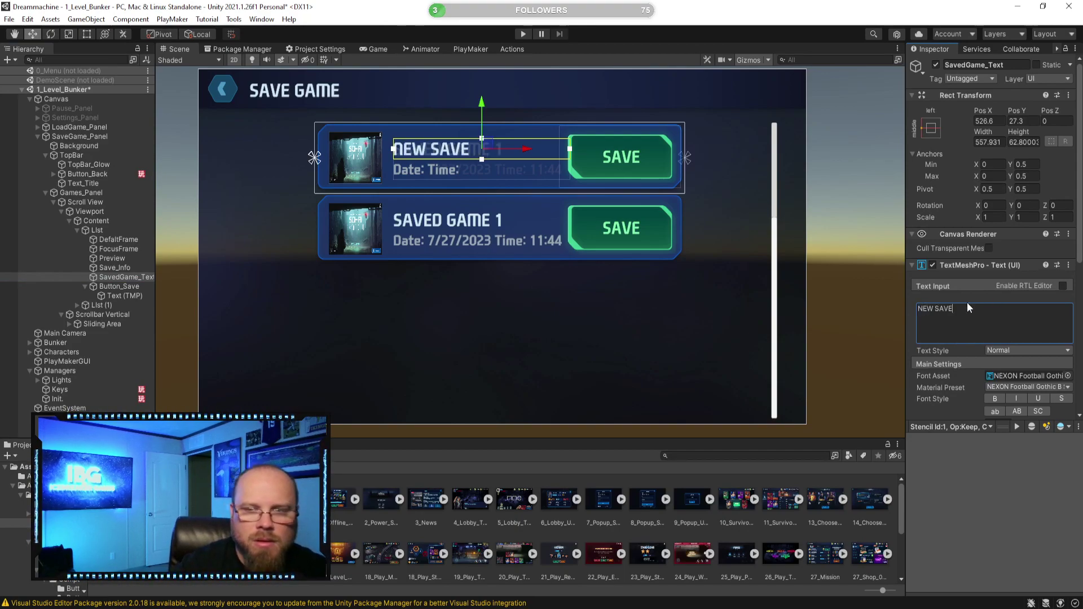
click(872, 283)
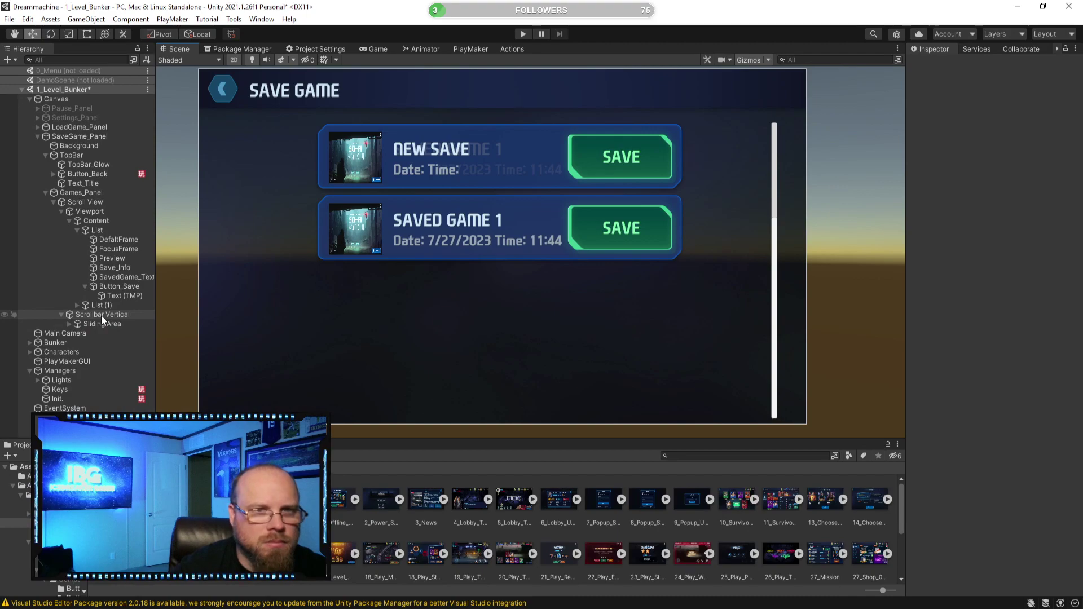
Set the source image of the first List entry's Preview to the Background Basic sprite
click(99, 232)
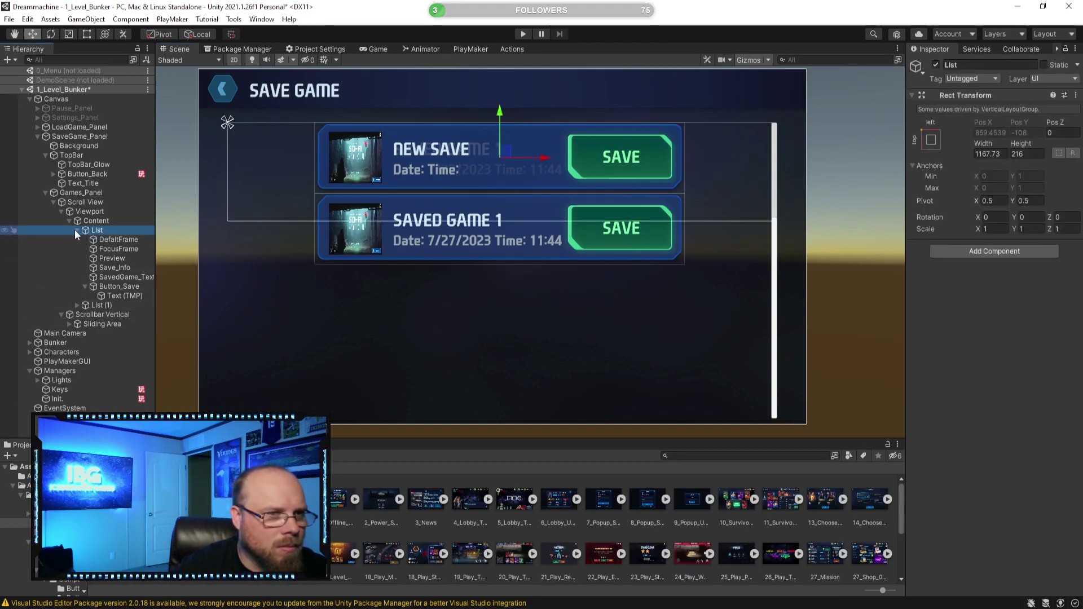
click(121, 260)
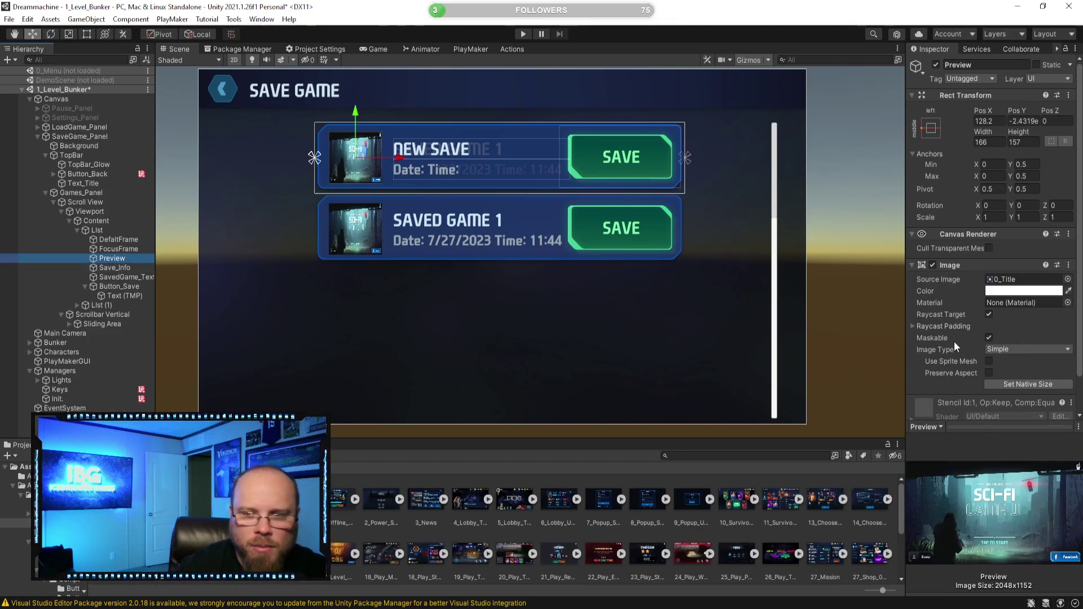
click(1067, 279)
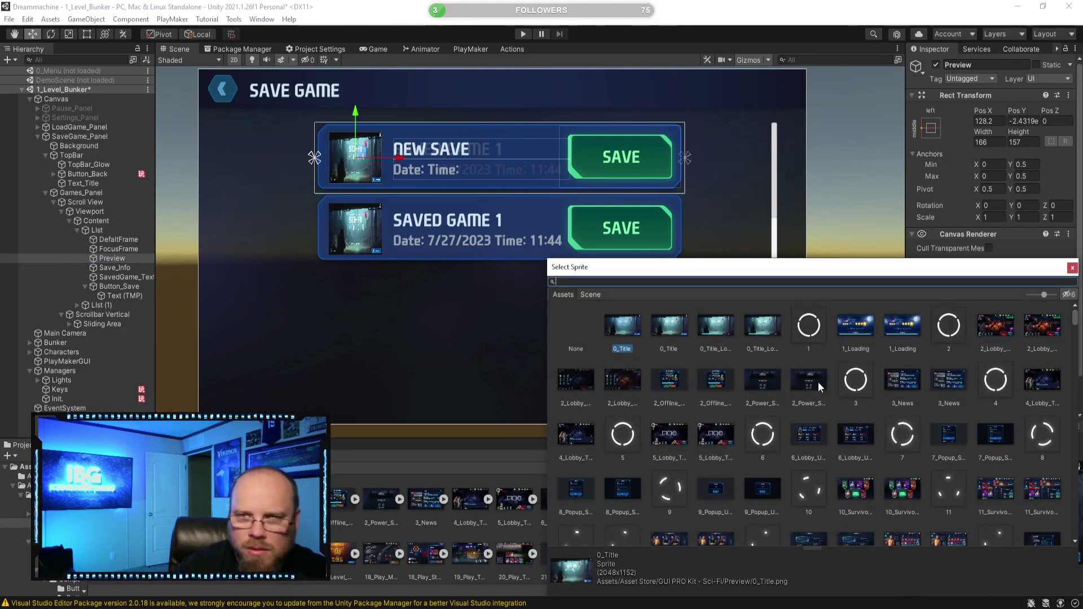
scroll(809, 390, down, 5)
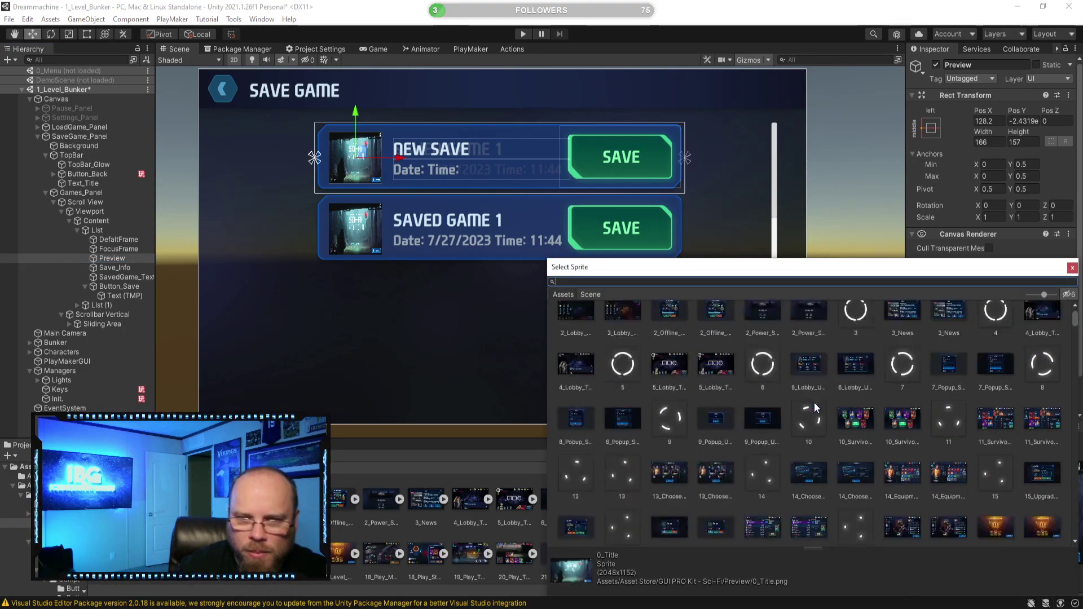
scroll(801, 418, down, 15)
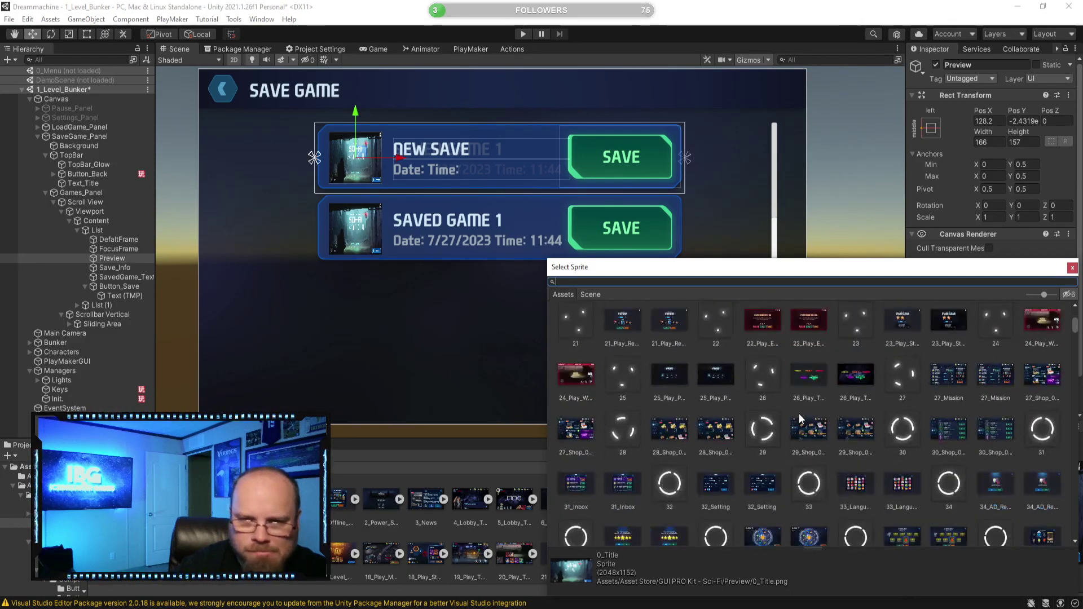
scroll(807, 409, down, 2)
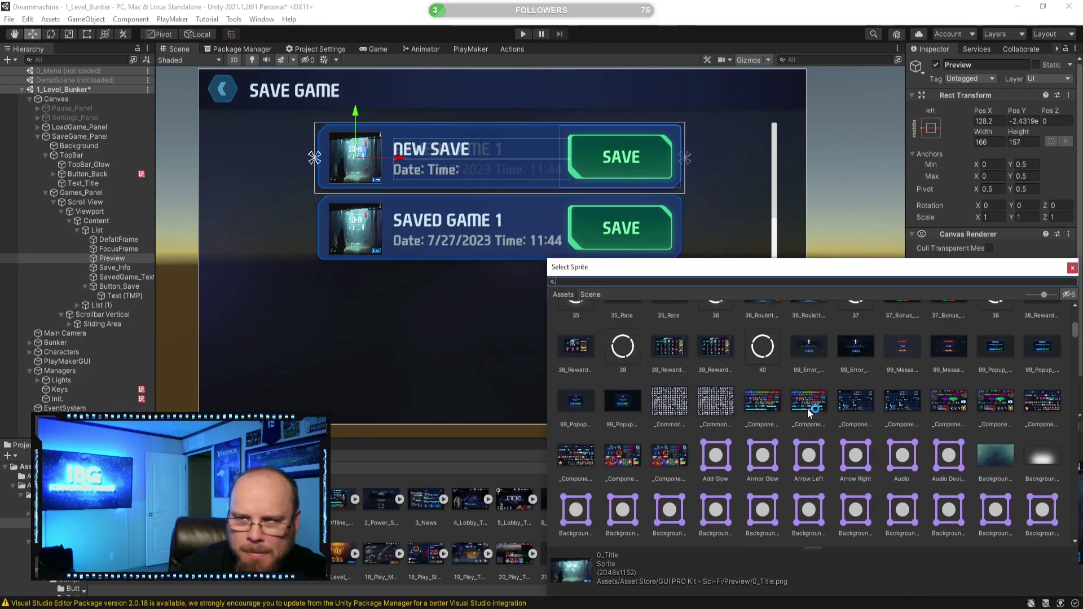
click(1004, 455)
double_click(1004, 455)
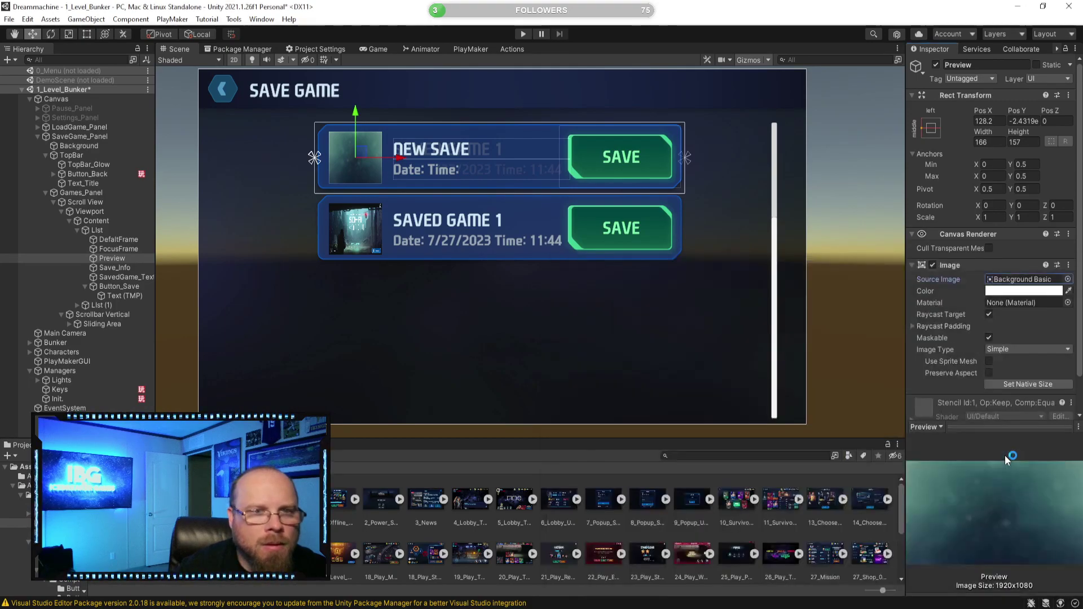
click(692, 497)
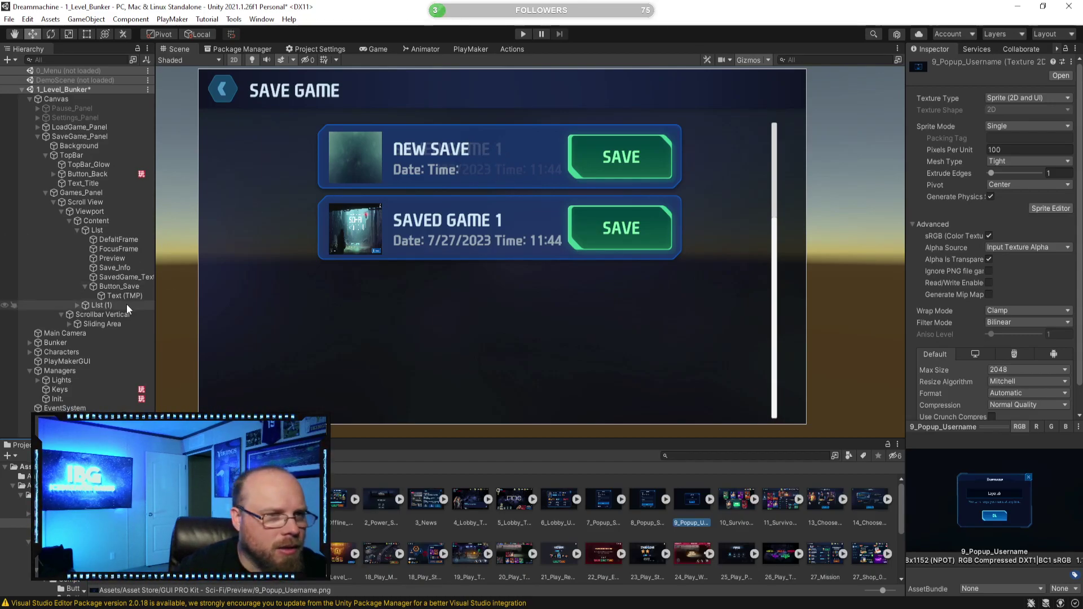
Toggle the first save slot, List, on and off to compare the panel, leaving it deactivated
click(95, 230)
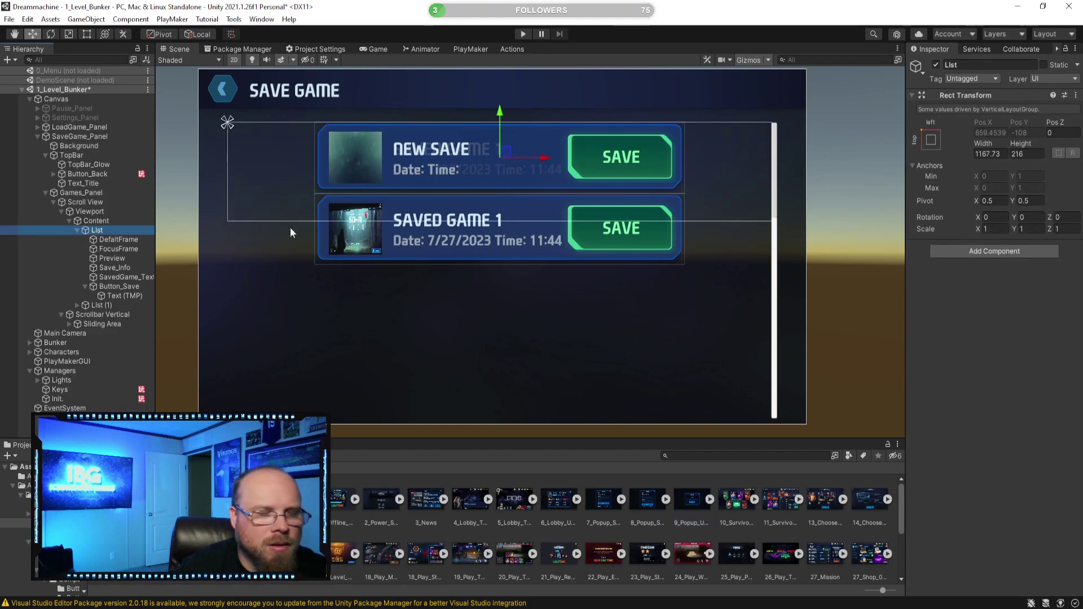
click(936, 64)
click(936, 65)
click(936, 64)
click(936, 65)
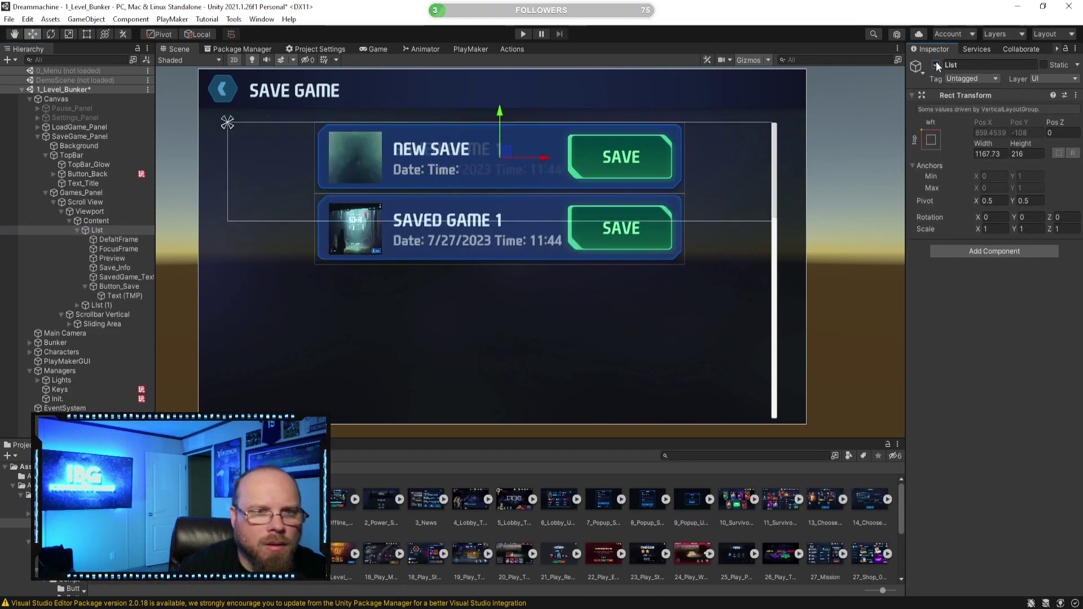
click(936, 65)
Toggle the second save slot, List (1), on and off to check what lies behind it, leaving it deactivated
click(103, 305)
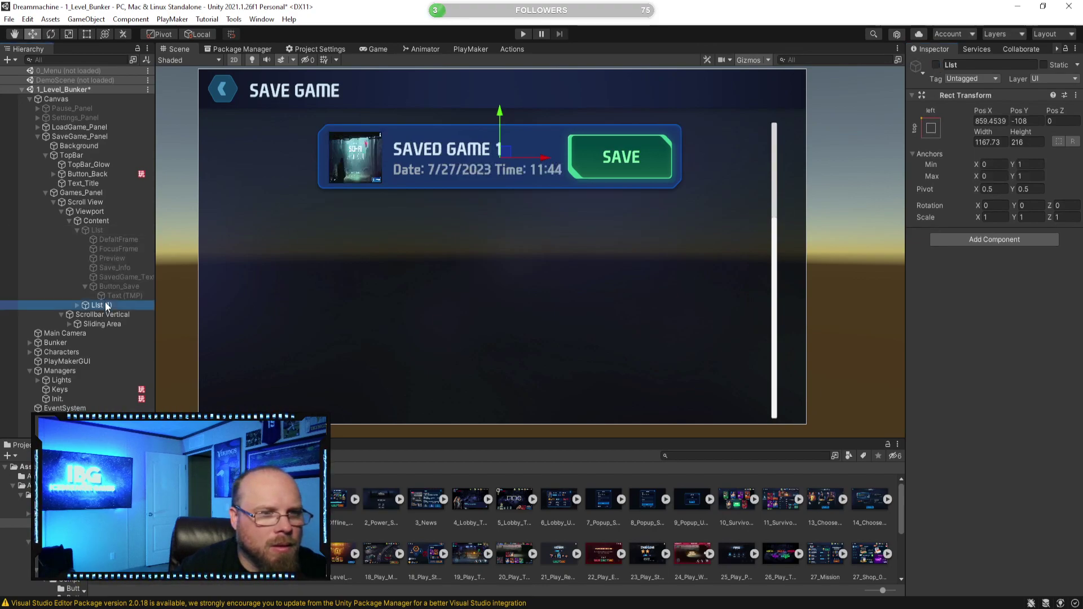
click(936, 64)
click(937, 65)
click(937, 65)
click(937, 64)
click(936, 65)
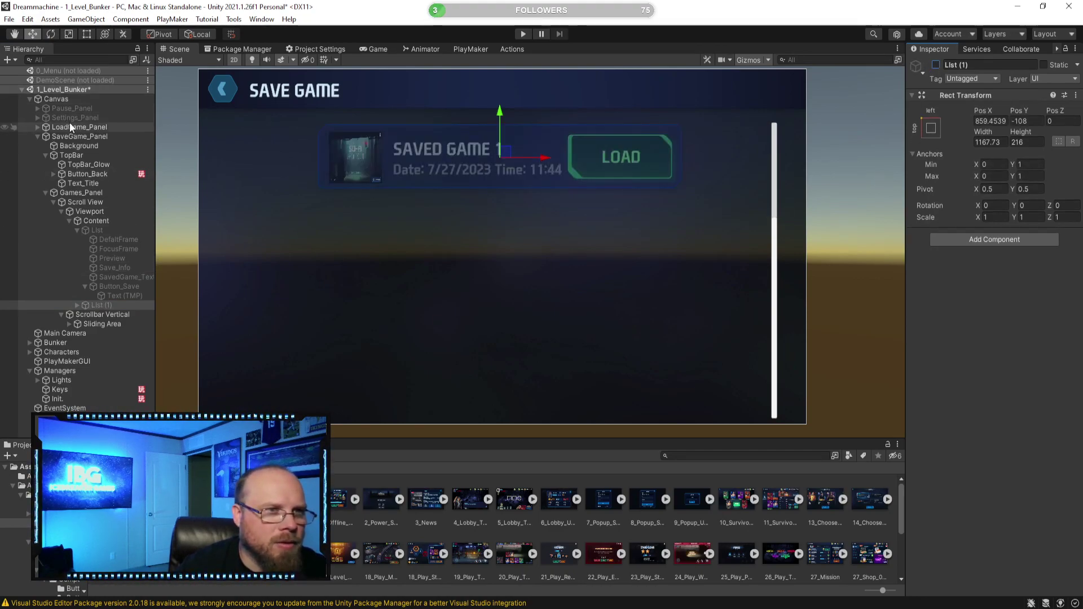
Deactivate LoadGame_Panel in the Canvas
click(70, 127)
click(936, 64)
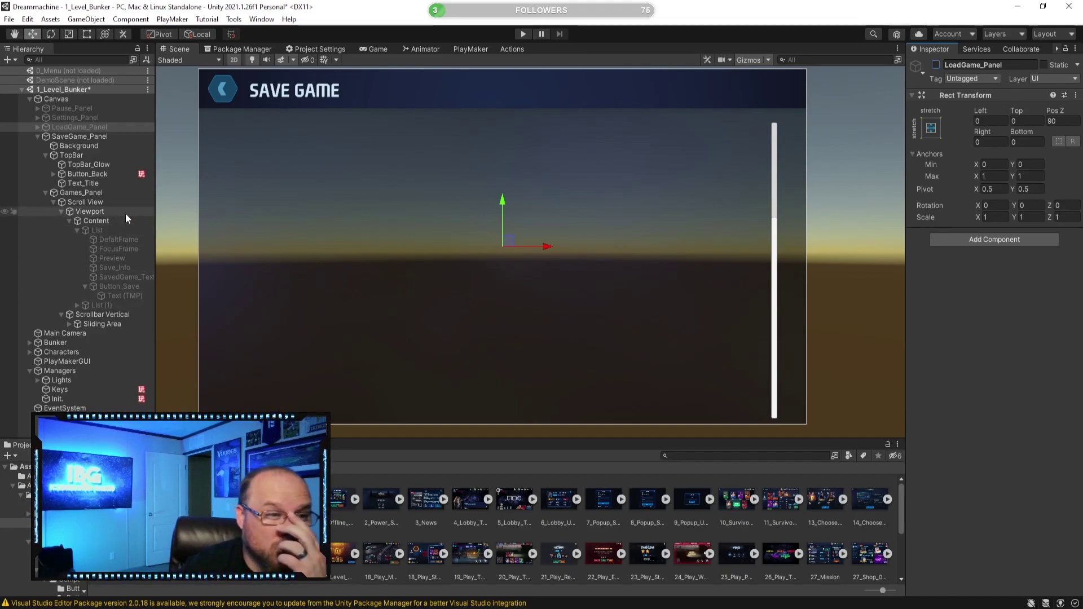
Reactivate both save slots, List and List (1), in SaveGame_Panel's scroll view content
click(118, 230)
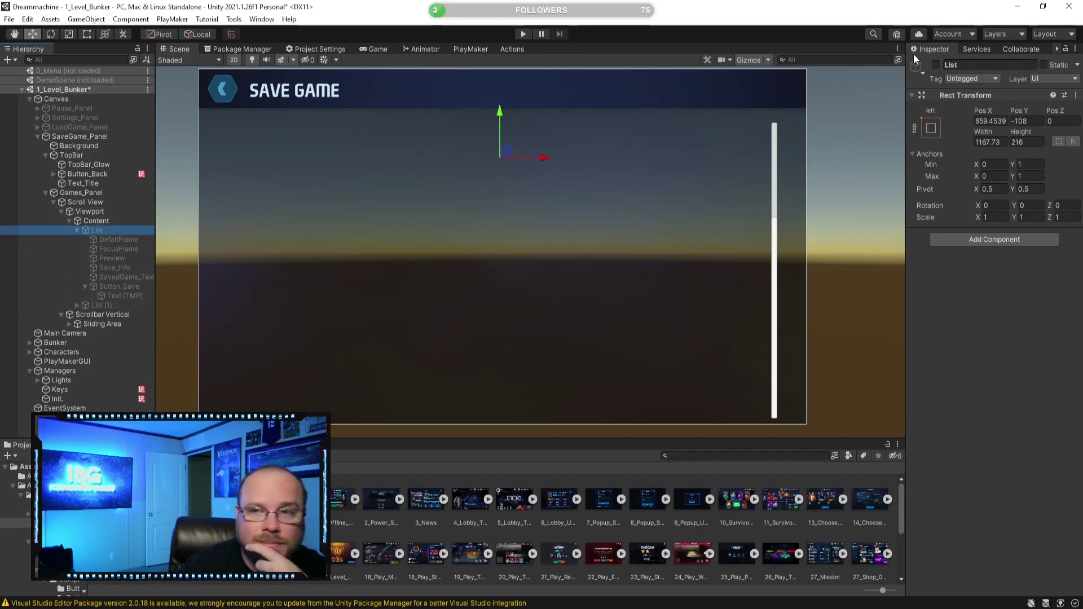
click(936, 64)
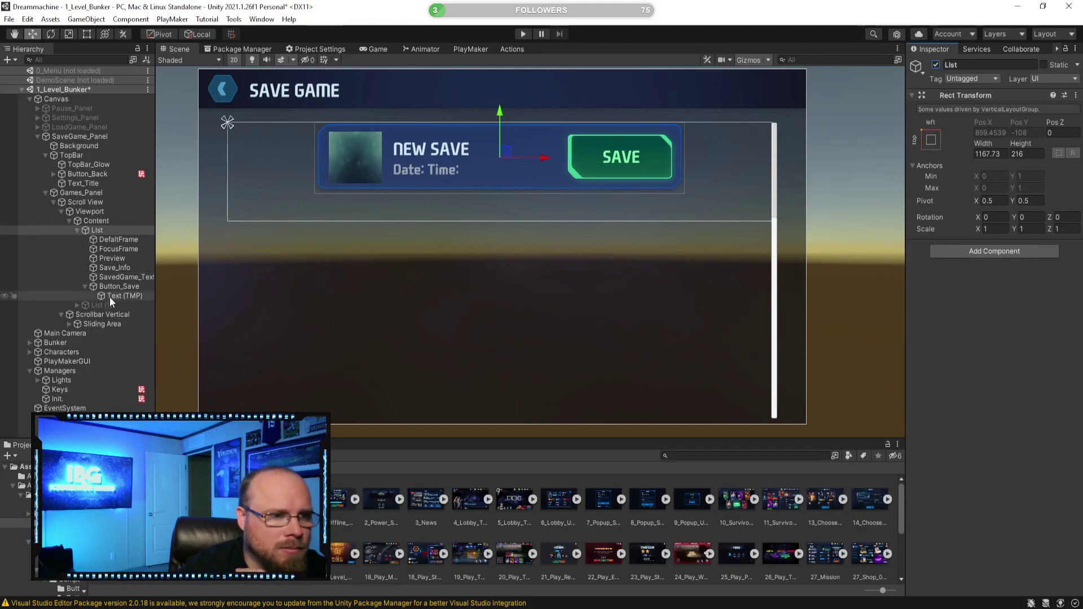
click(104, 305)
click(935, 64)
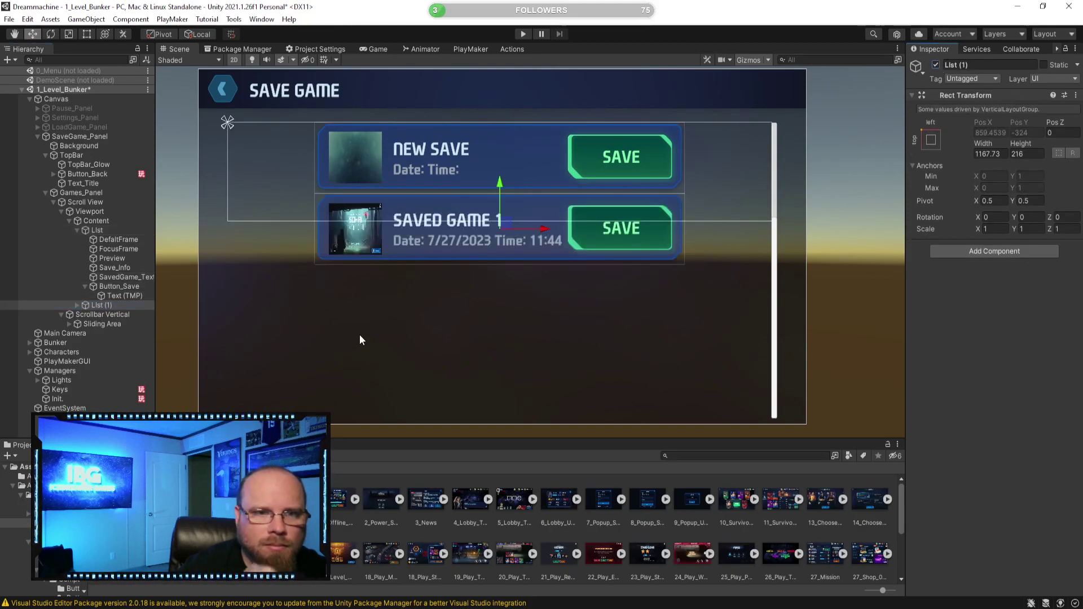
Collapse the List, Scrollbar Vertical and Viewport branches and the whole SaveGame_Panel in the hierarchy
click(76, 223)
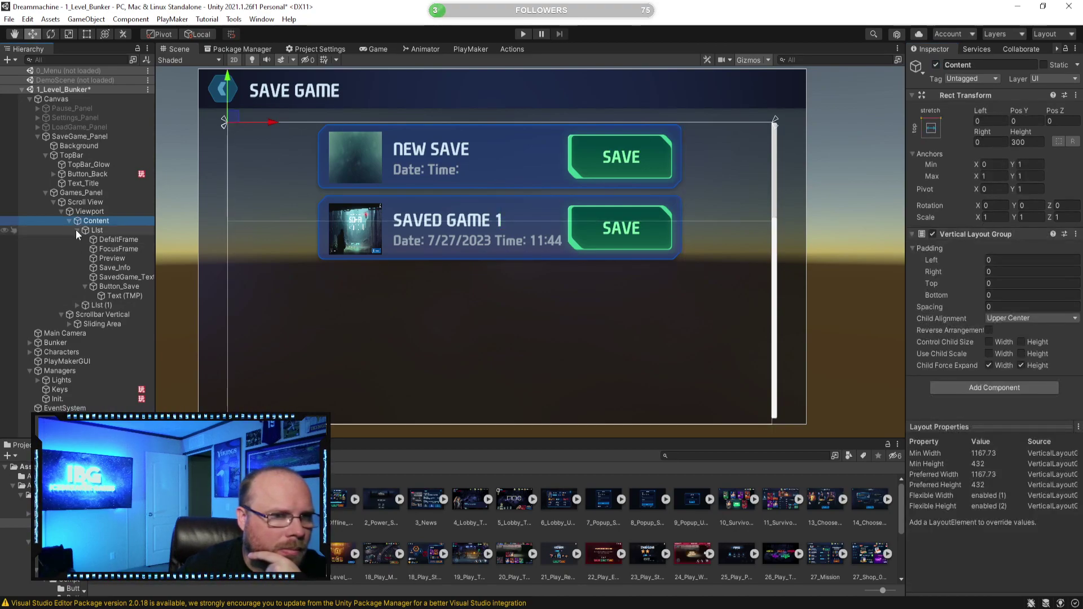
click(77, 230)
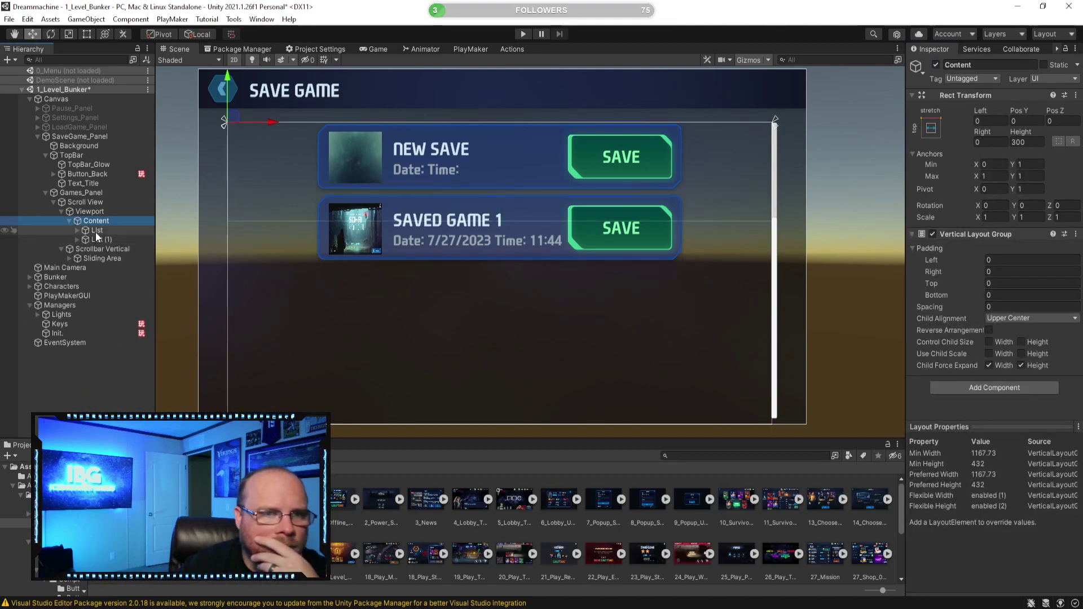
click(62, 248)
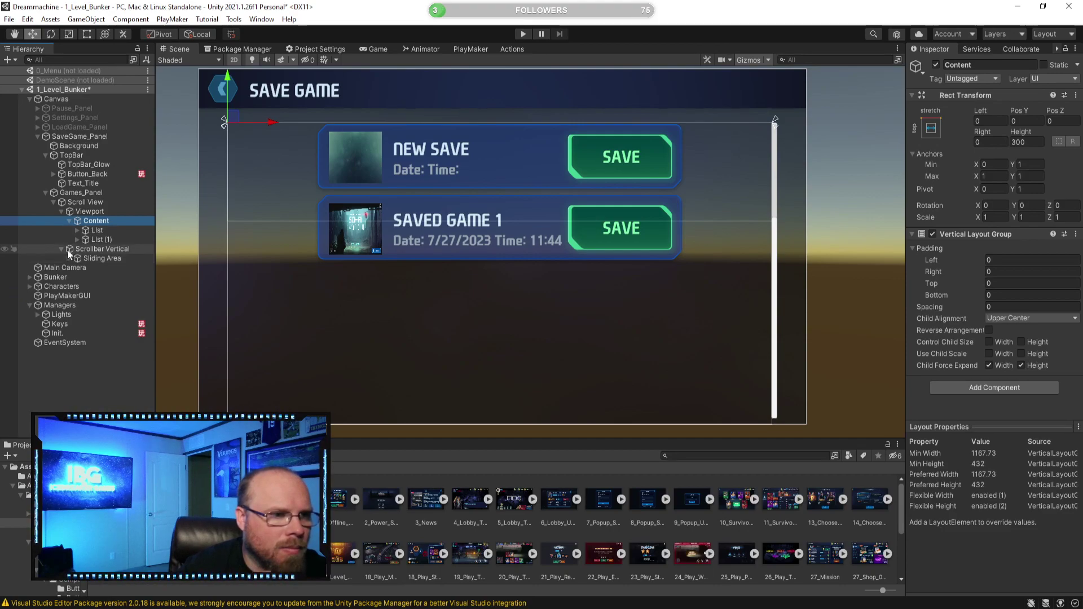
click(61, 212)
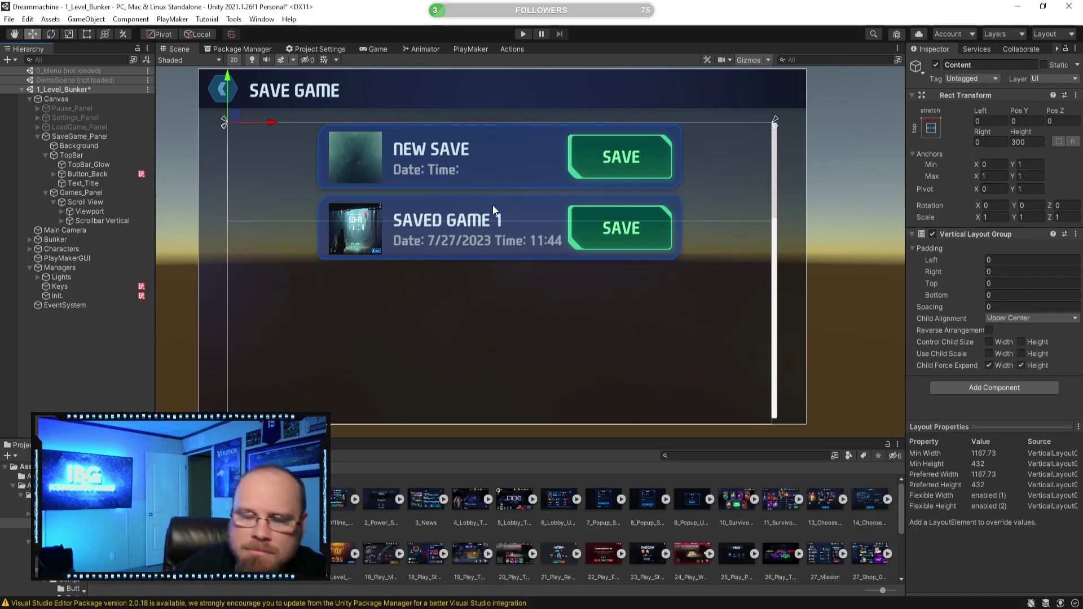
click(41, 137)
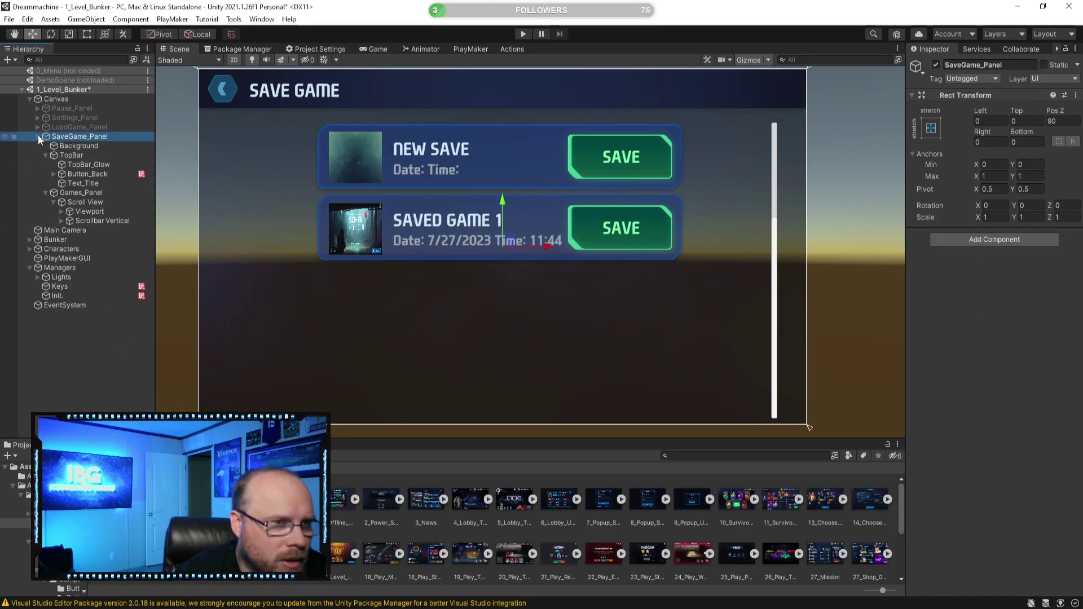
click(37, 136)
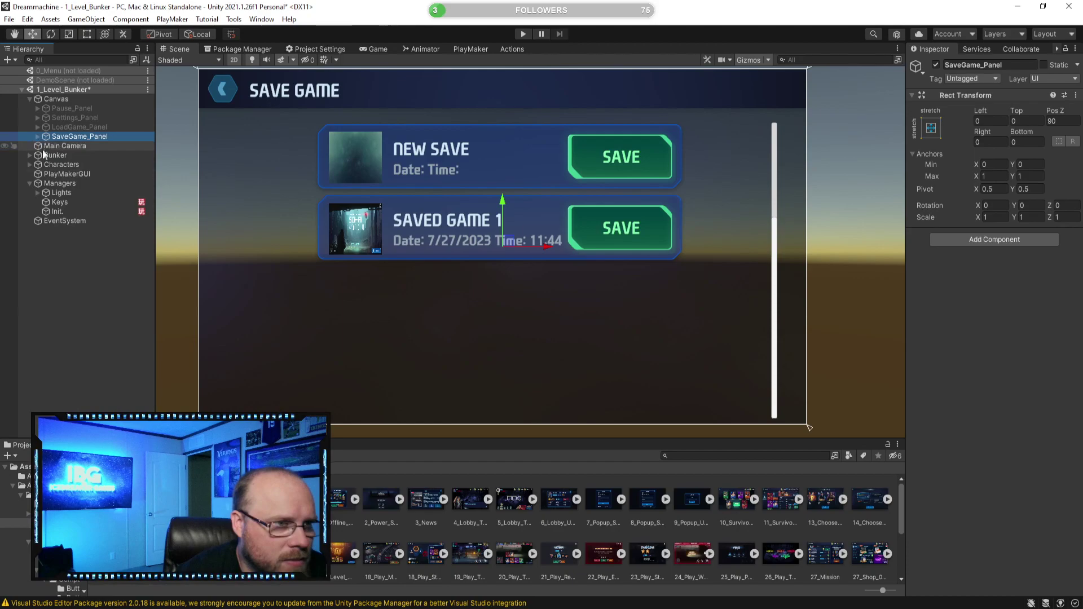
Add a fourth Activate Game Object action to the Init. state of the Init. FSM, targeting SaveGame_Panel with Activate off
click(90, 210)
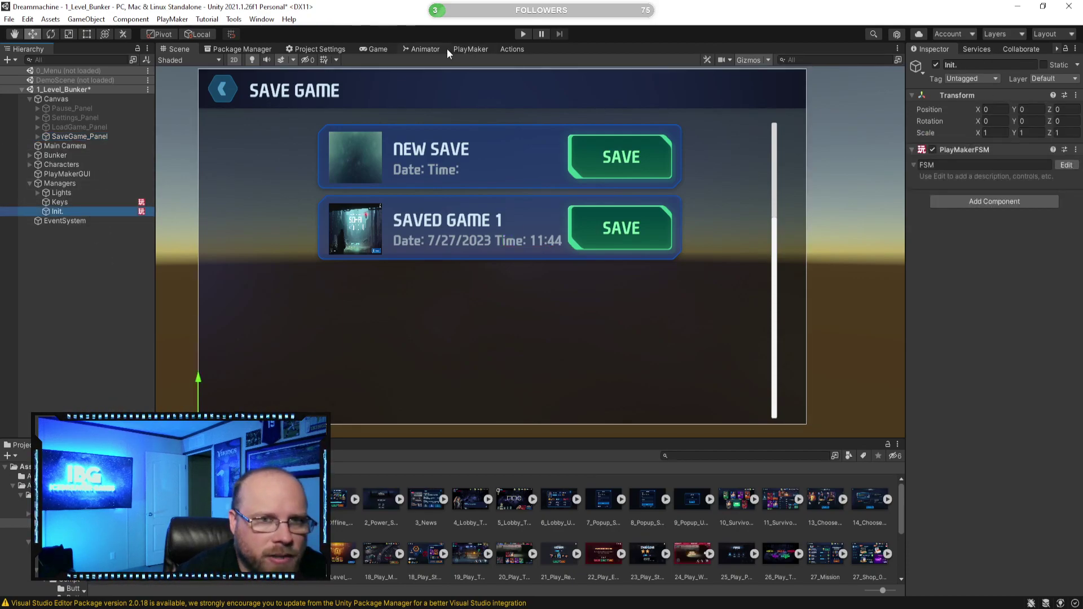
click(468, 49)
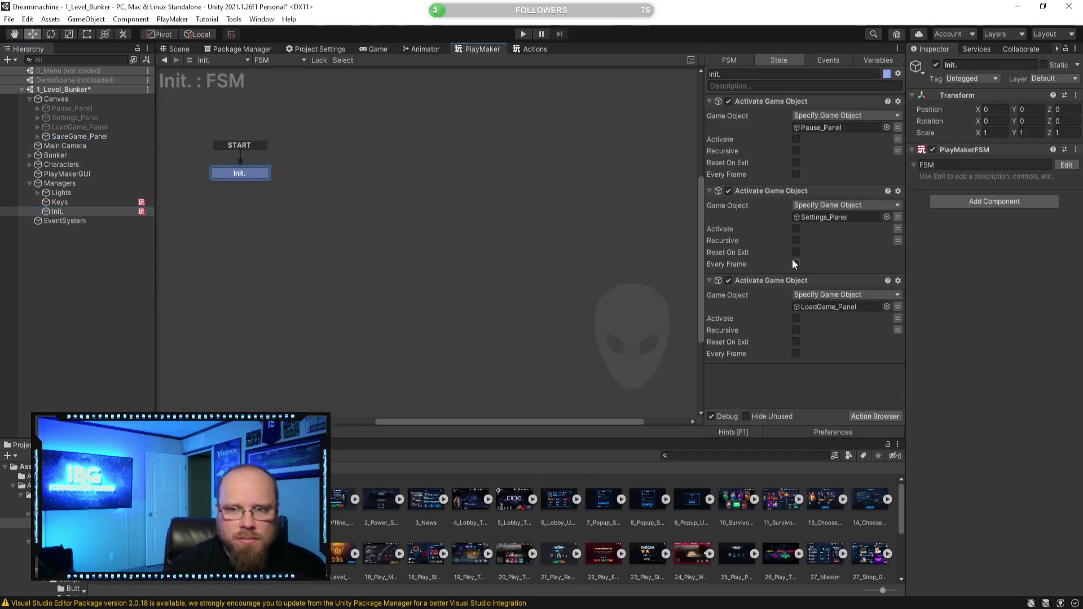
click(813, 281)
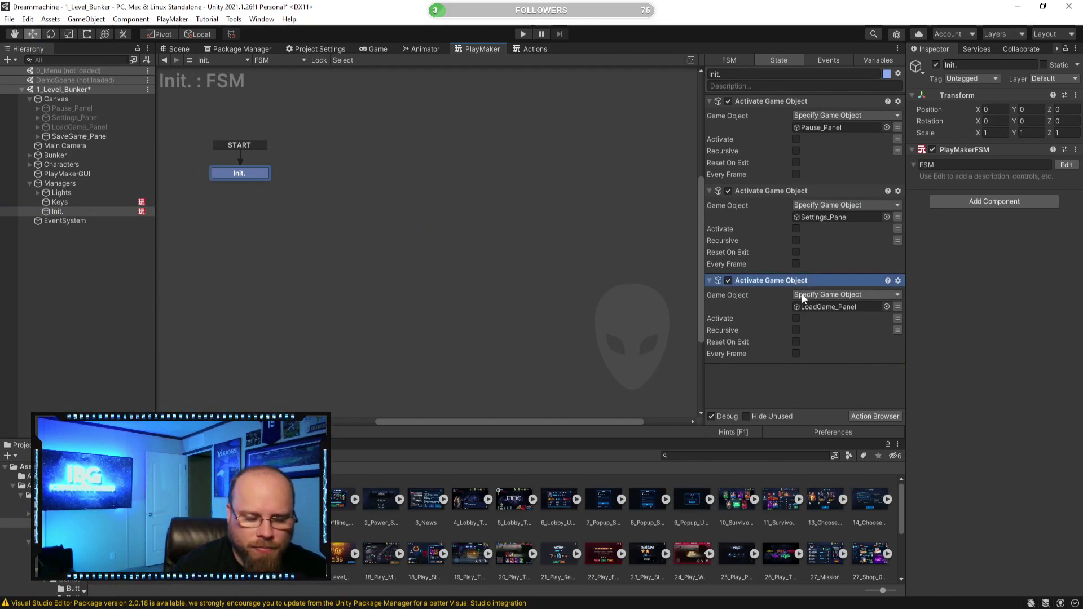
key(ctrl+v)
drag(94, 137, 816, 401)
scroll(813, 339, down, 2)
click(235, 187)
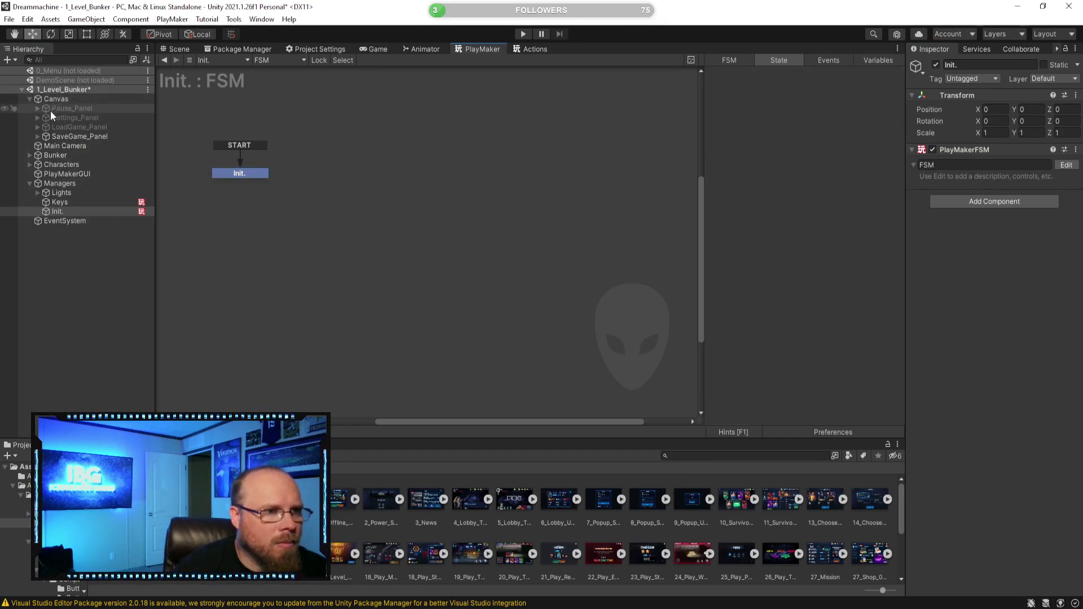
Collapse the Canvas, run the level and try the Save Game button in the pause menu
click(29, 97)
click(521, 35)
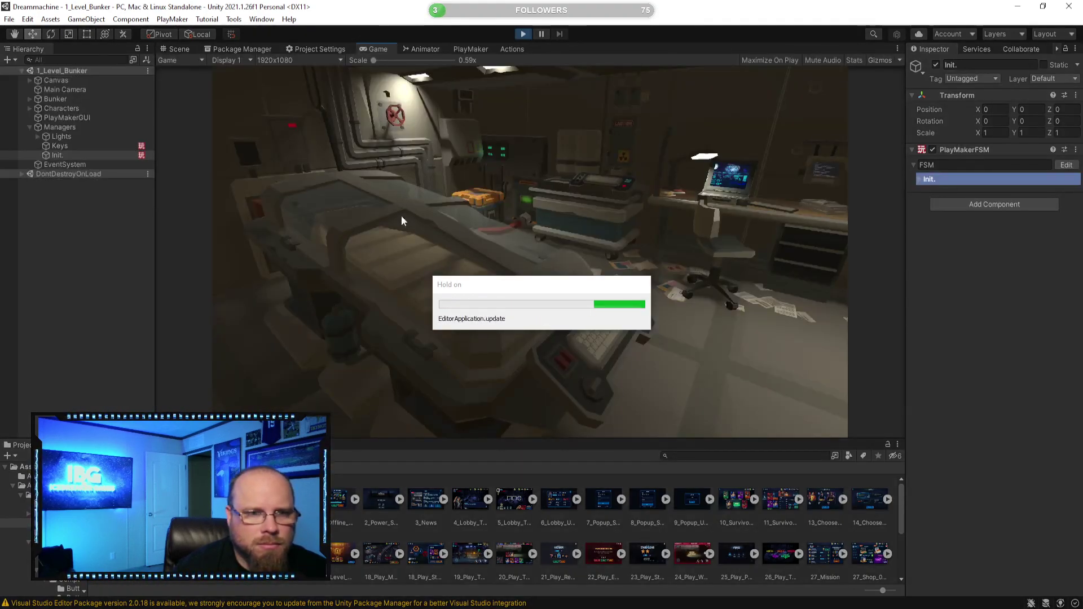
key(Escape)
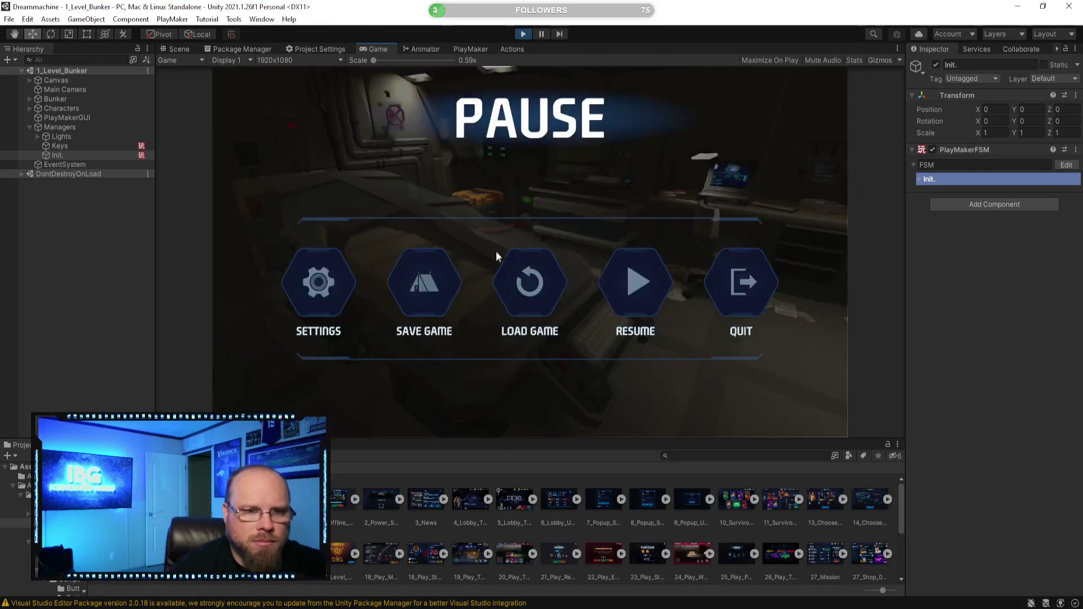
click(428, 290)
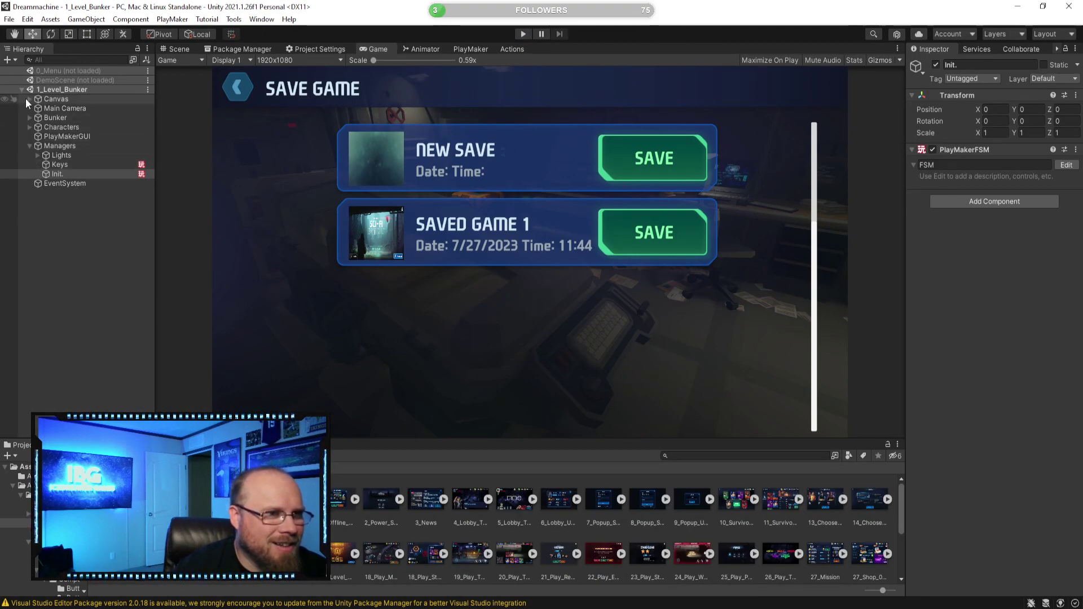
Inspect the Activate Panels state in the ButtonFunction FSM of SaveGame_Panel's Button_Back
click(29, 98)
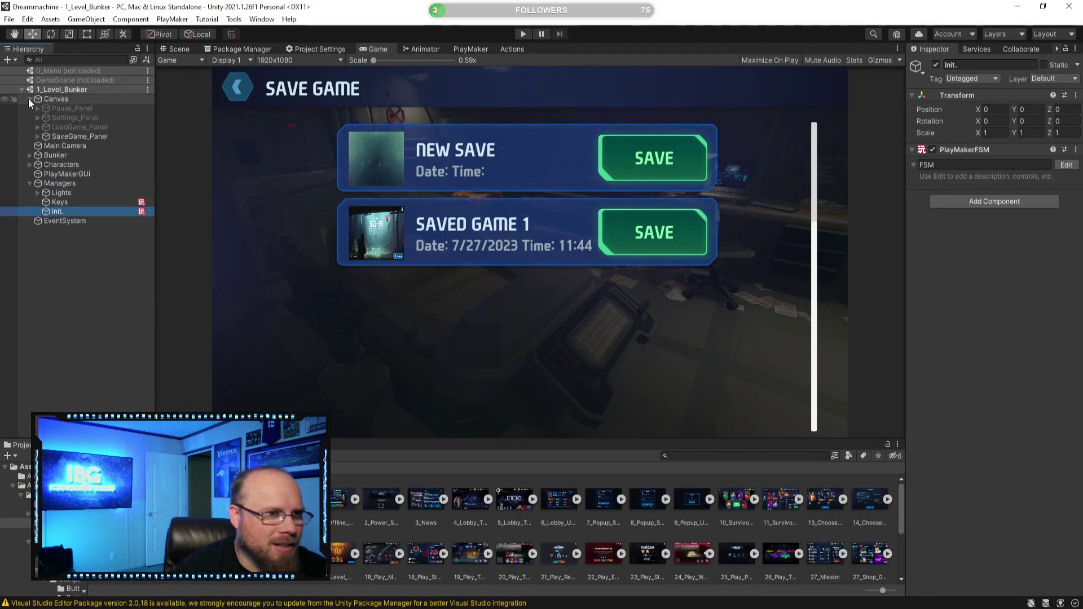
click(38, 137)
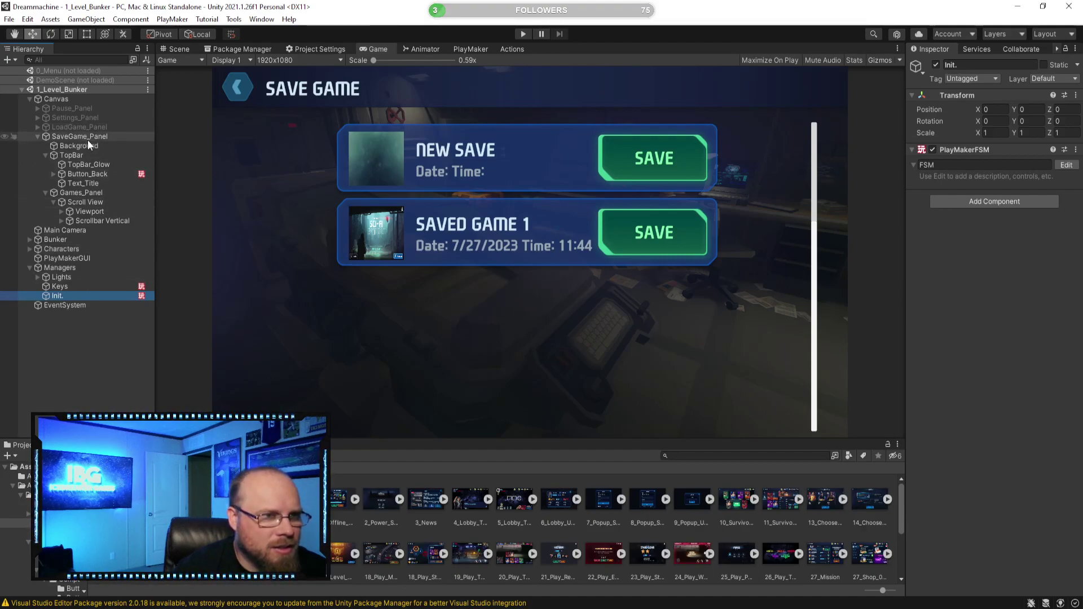
click(86, 174)
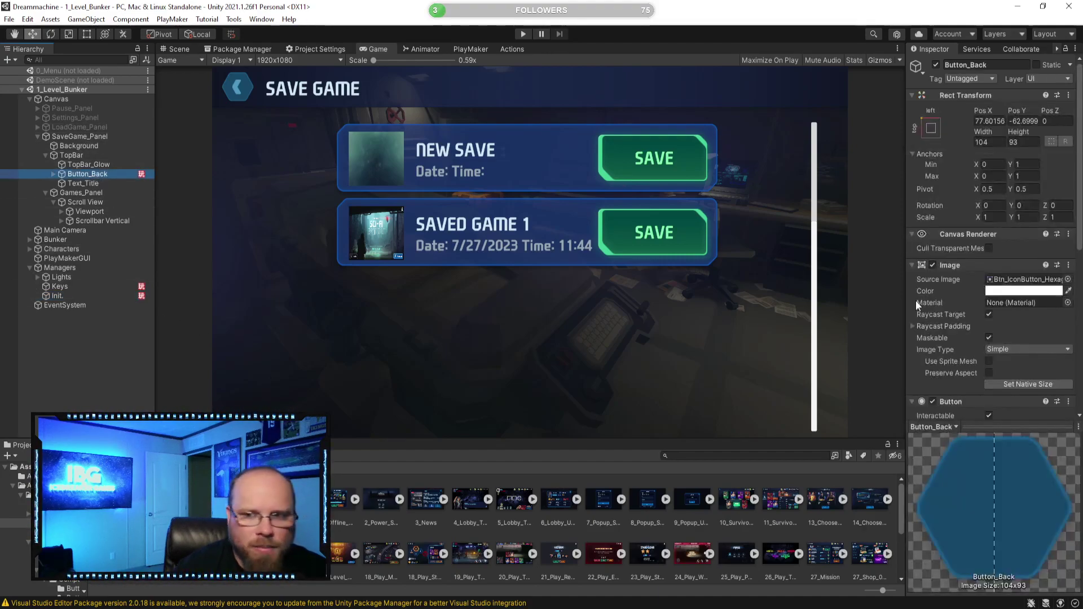
scroll(959, 321, down, 10)
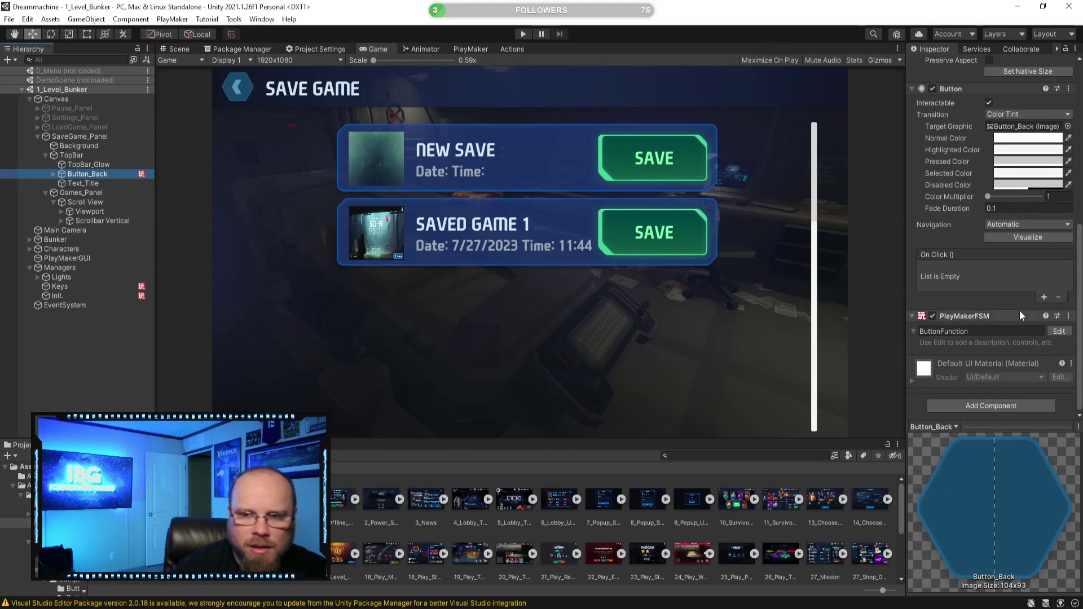
click(460, 49)
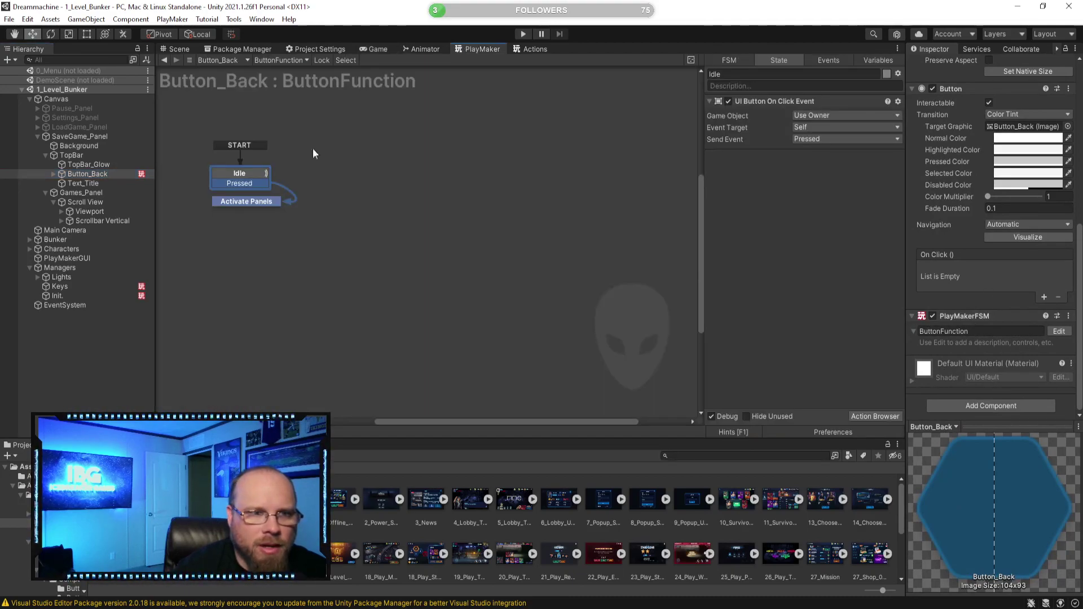
click(265, 202)
middle_drag(311, 206, 464, 223)
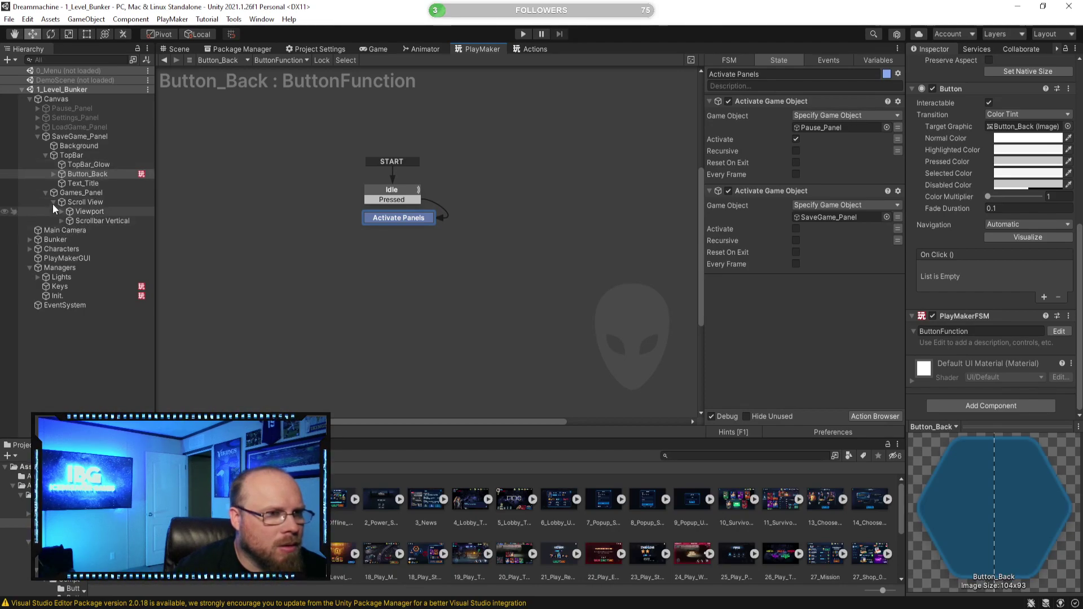
Add two empty On Click entries to the Nomal button of Button_Save in Pause_Panel
click(37, 108)
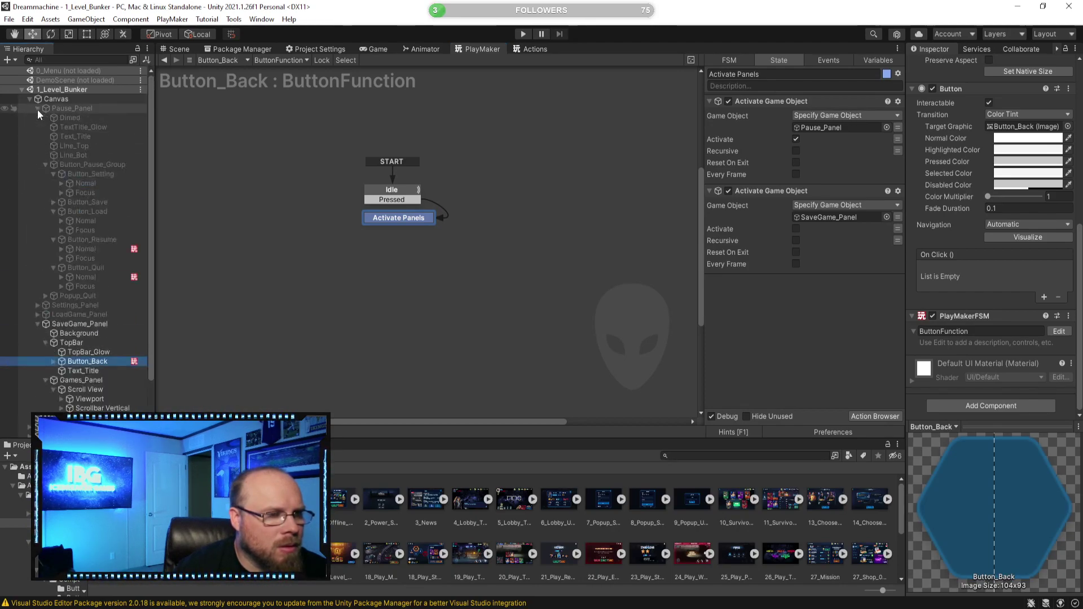
click(53, 202)
click(86, 211)
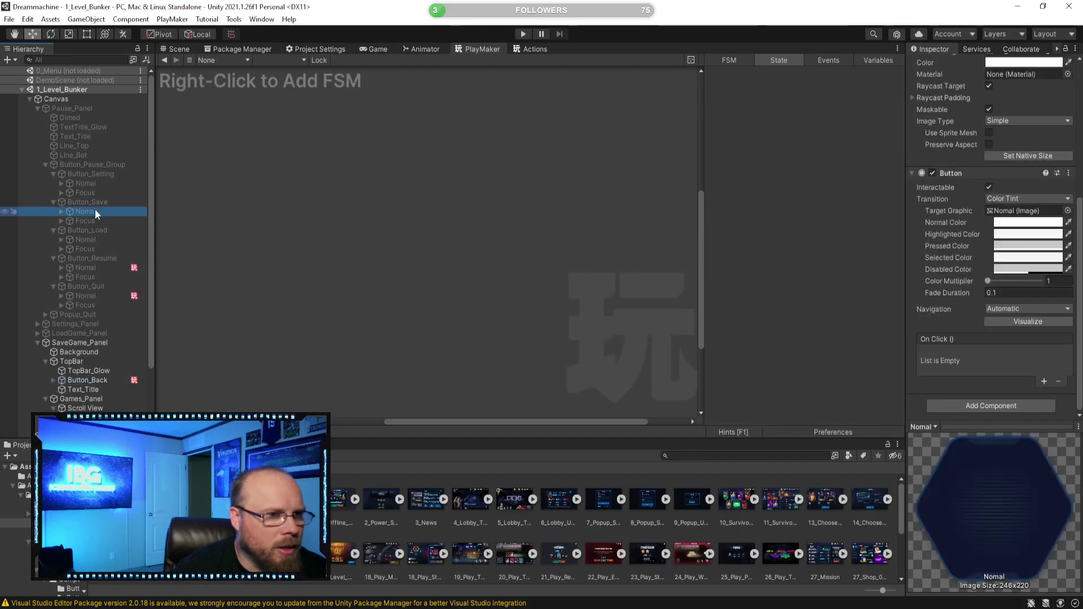
click(1044, 382)
click(1044, 383)
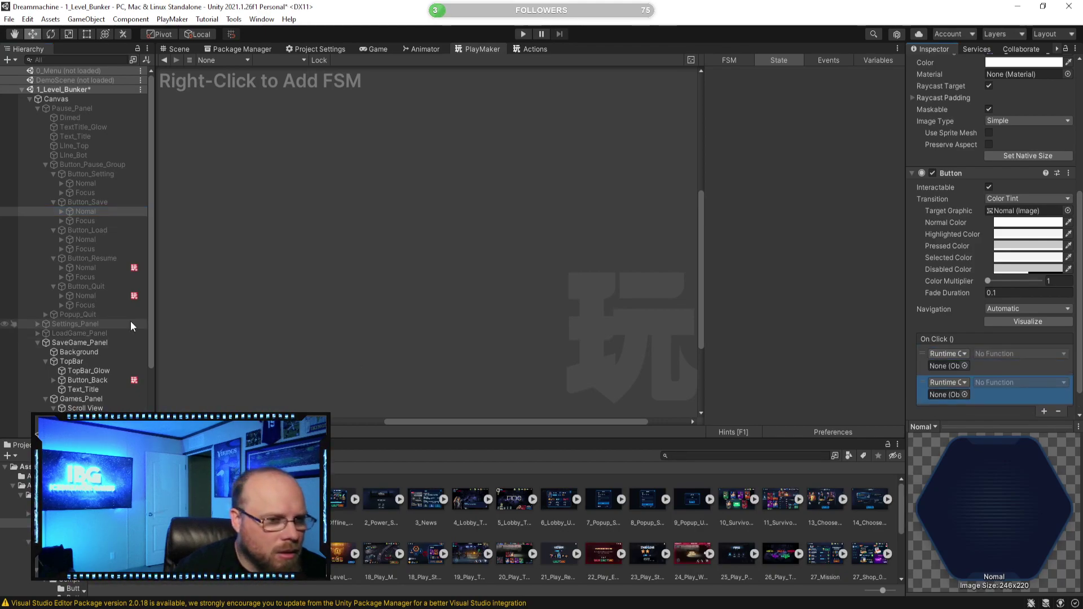
Assign SaveGame_Panel to the first On Click entry and Pause_Panel to the second
scroll(110, 369, down, 3)
drag(80, 269, 942, 370)
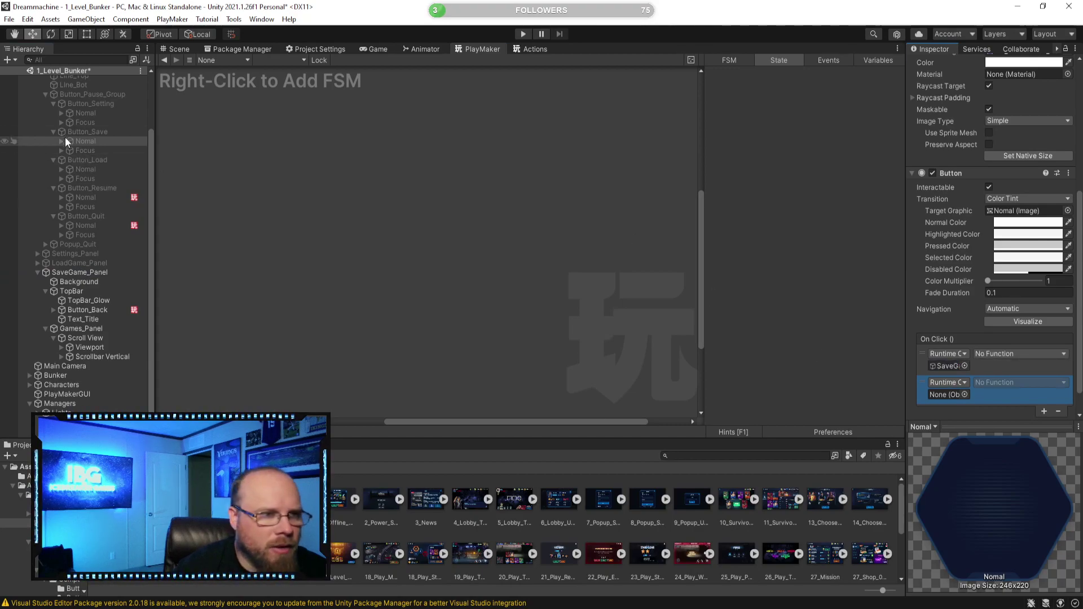
scroll(91, 113, up, 2)
scroll(101, 131, up, 2)
drag(70, 108, 948, 394)
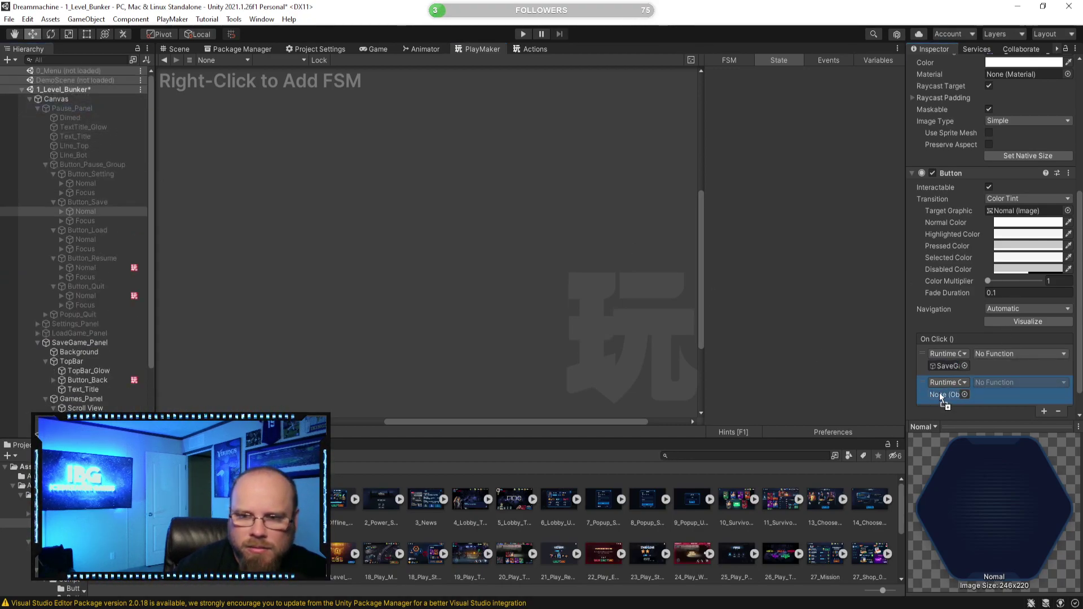
Set both On Click entries to GameObject.SetActive, enabled for SaveGame_Panel and disabled for Pause_Panel
click(1003, 357)
mouse_move(1024, 393)
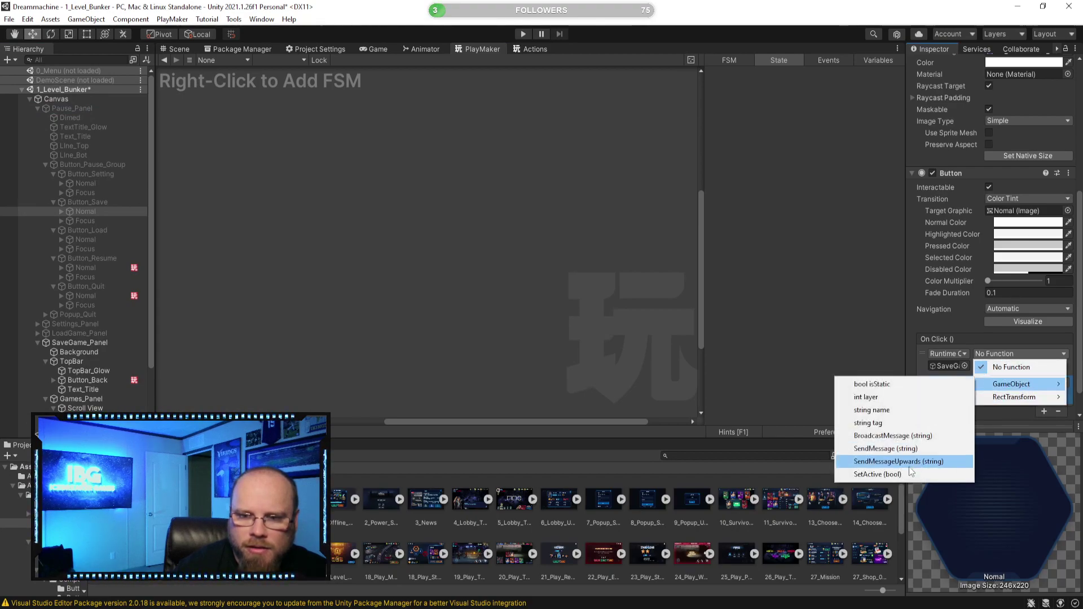
click(896, 464)
click(1015, 385)
mouse_move(1009, 413)
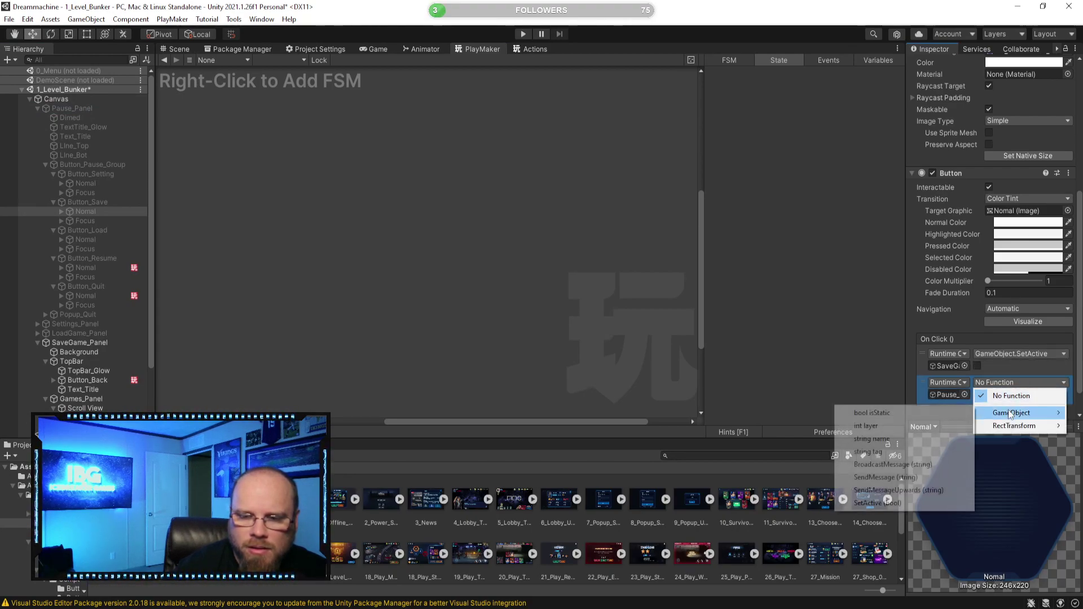
click(903, 506)
click(977, 365)
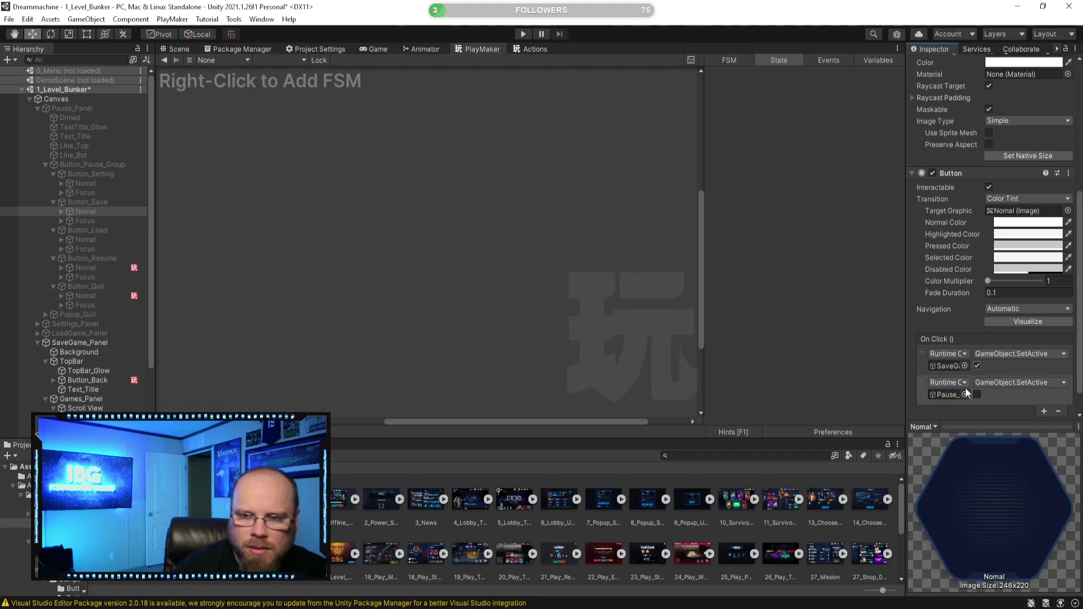
Run the level and test opening Save Game from the pause menu and returning with the back button, twice
click(521, 34)
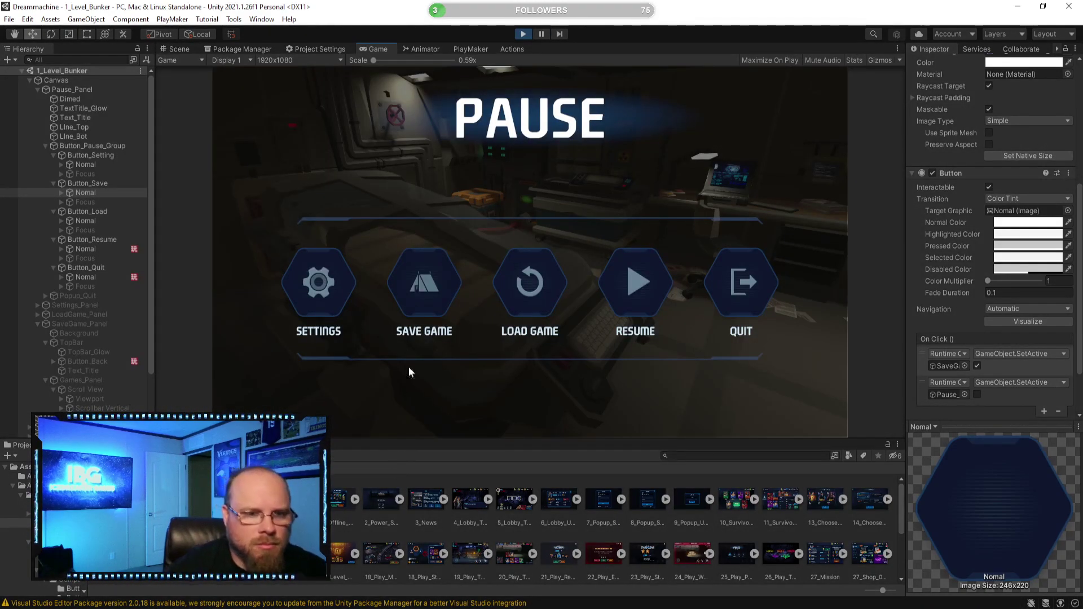
click(411, 299)
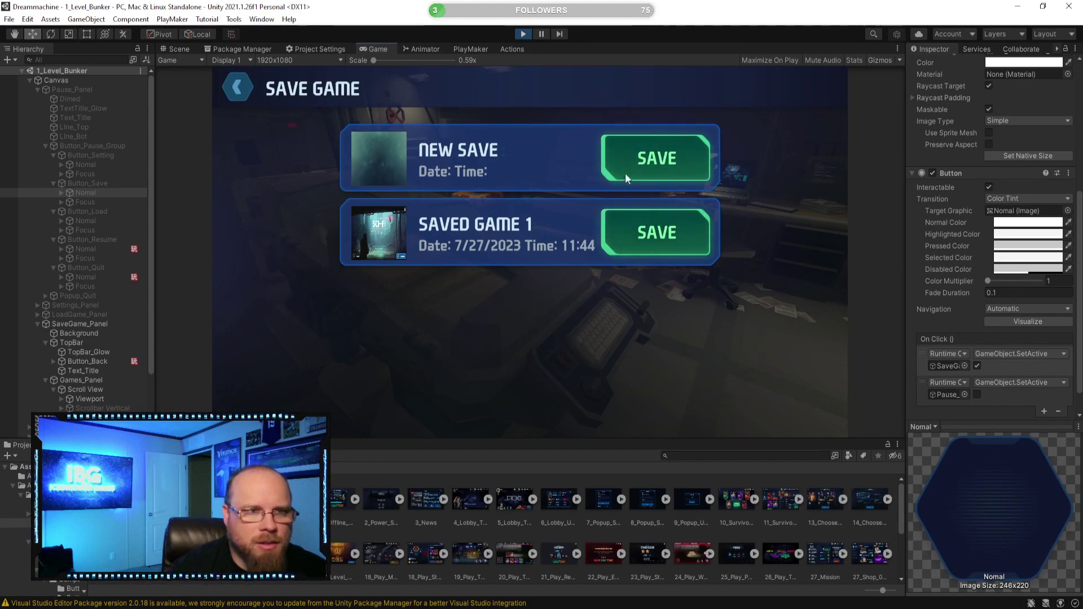
click(236, 90)
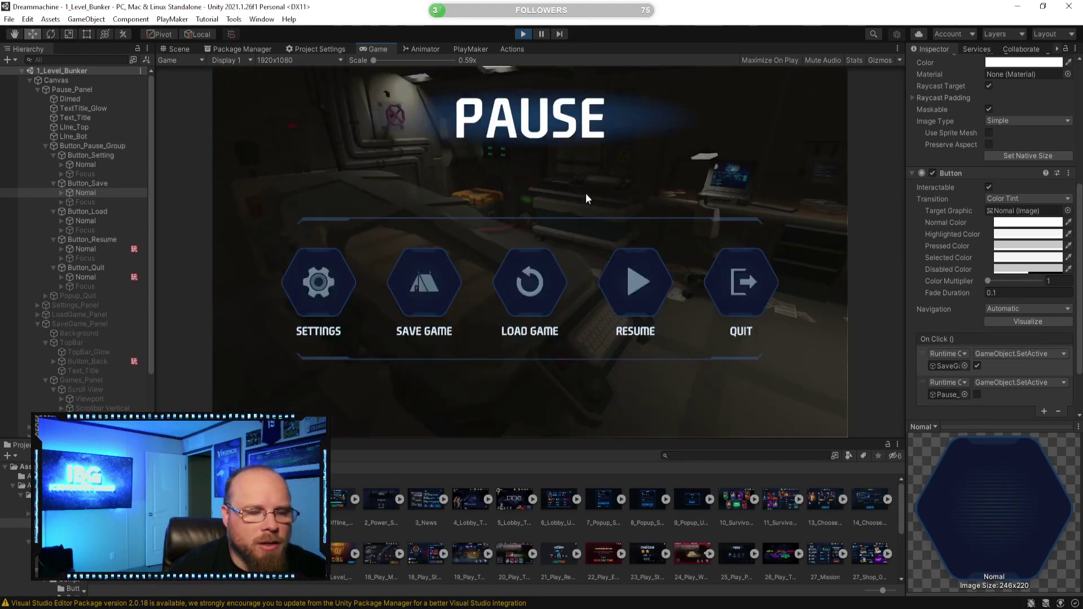
click(430, 283)
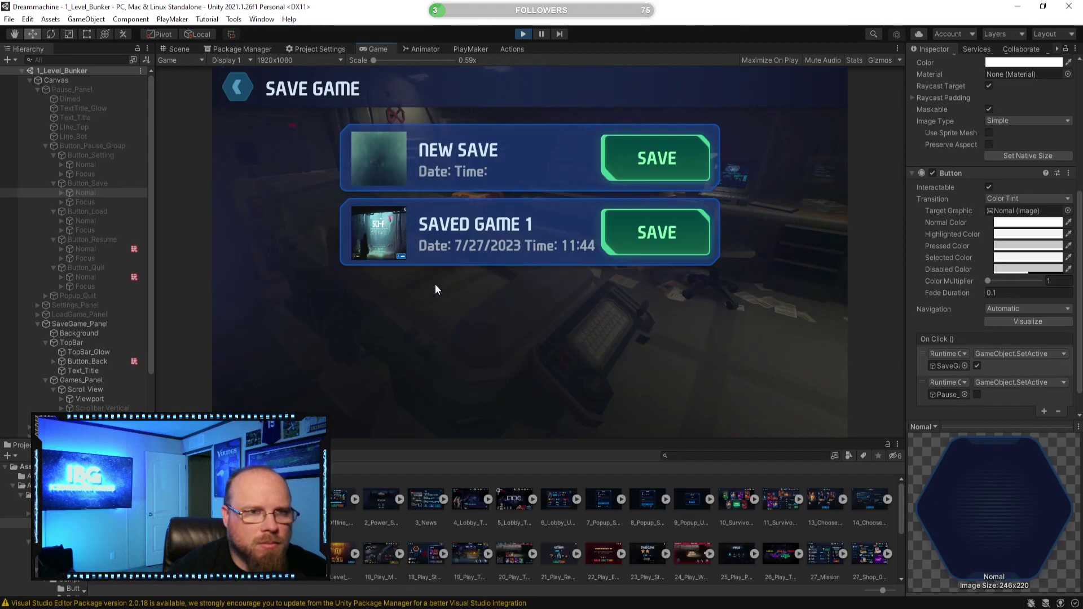
click(233, 91)
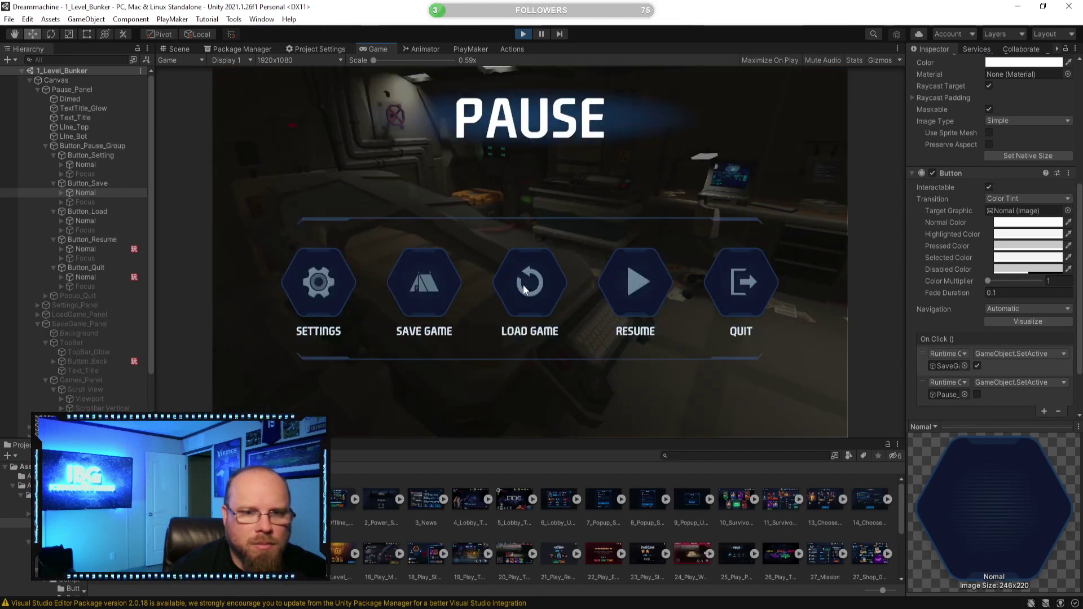
Test the pause menu's Load Game and Settings panels, resume the game and stop play mode
click(503, 278)
click(242, 87)
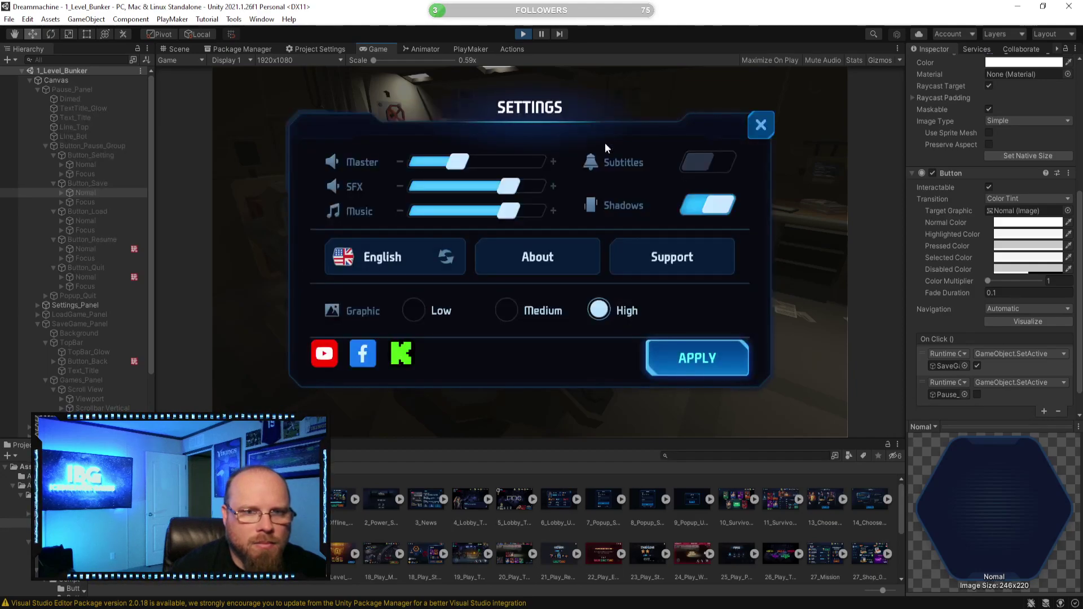
key(Escape)
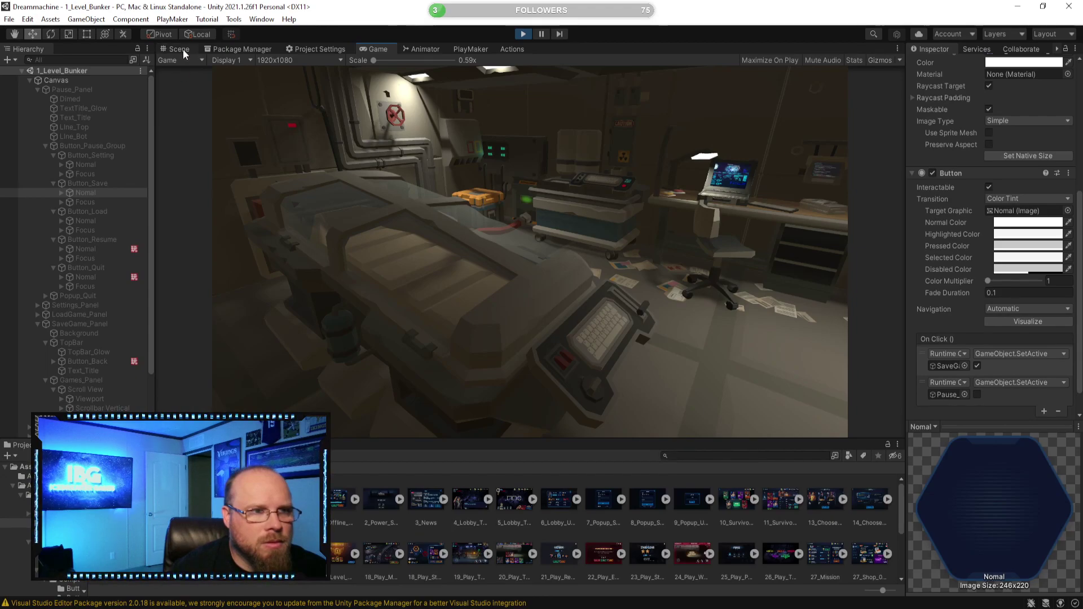
click(523, 35)
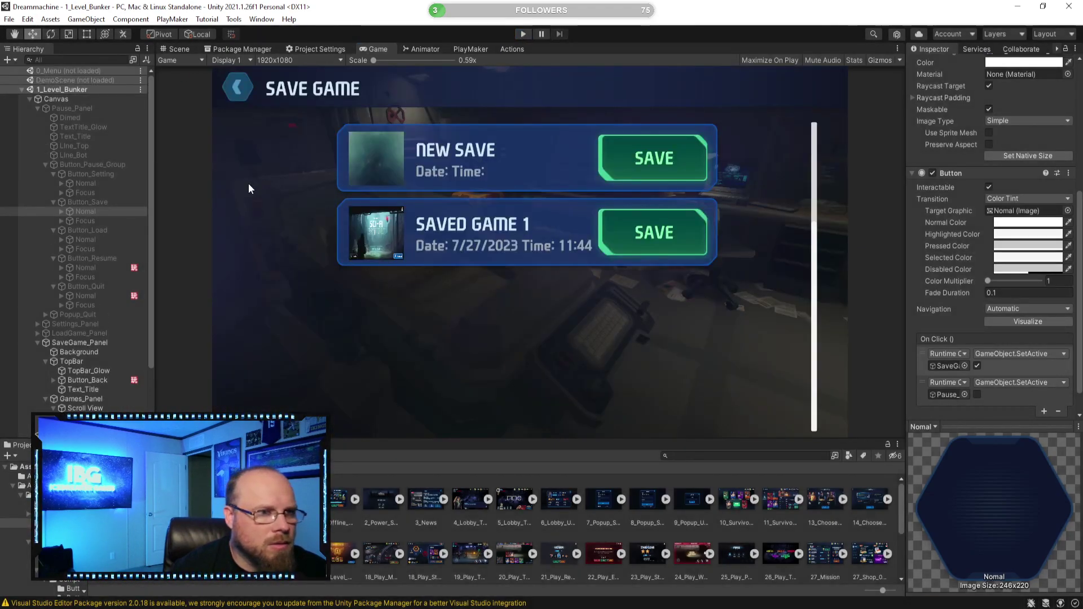
Collapse Pause_Panel and SaveGame_Panel in the hierarchy and deactivate SaveGame_Panel
click(38, 108)
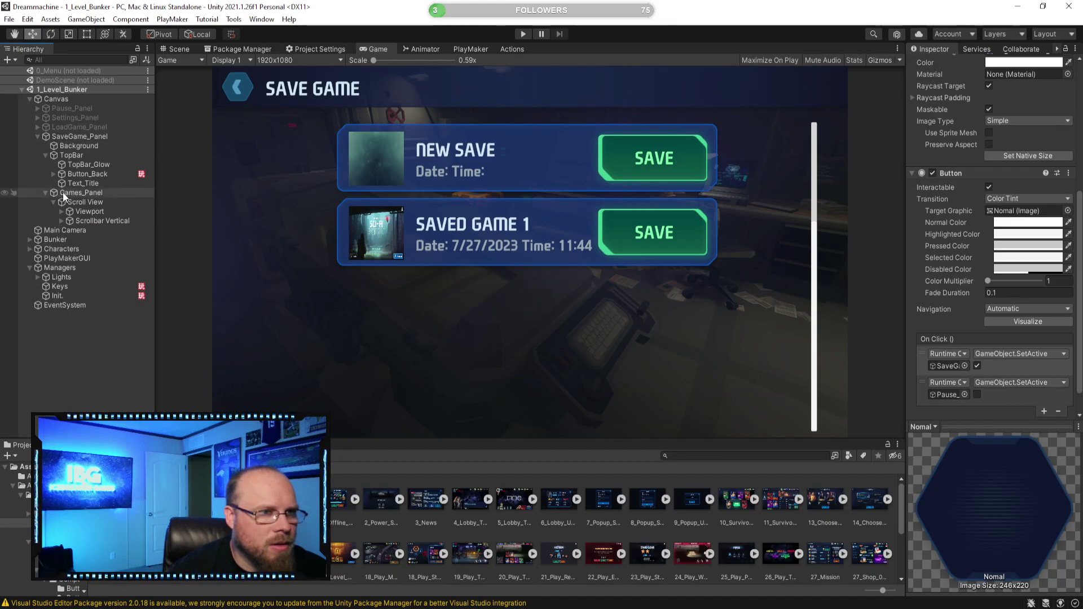
click(40, 136)
click(38, 137)
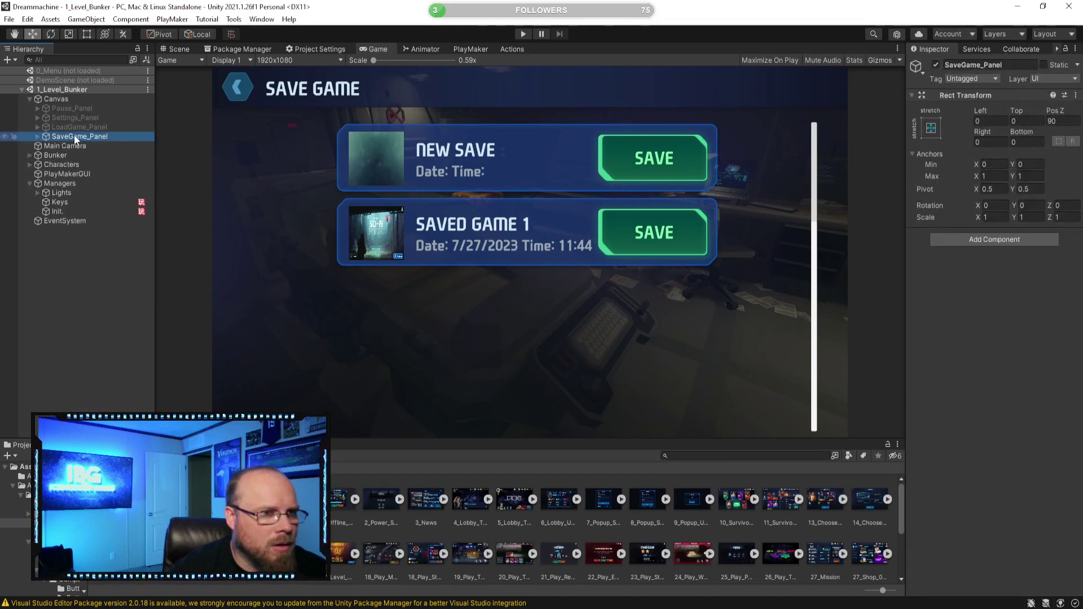
key(F2)
click(936, 65)
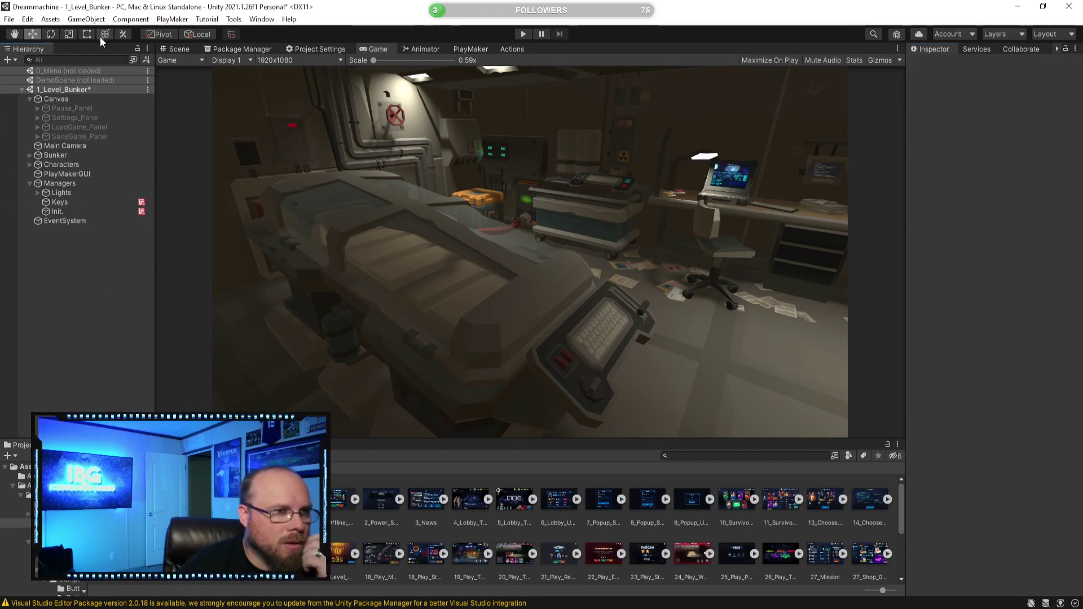
Load the 0_Menu scene alongside the bunker level, expand its Canvas and select Language_Popup
right_click(103, 68)
click(139, 76)
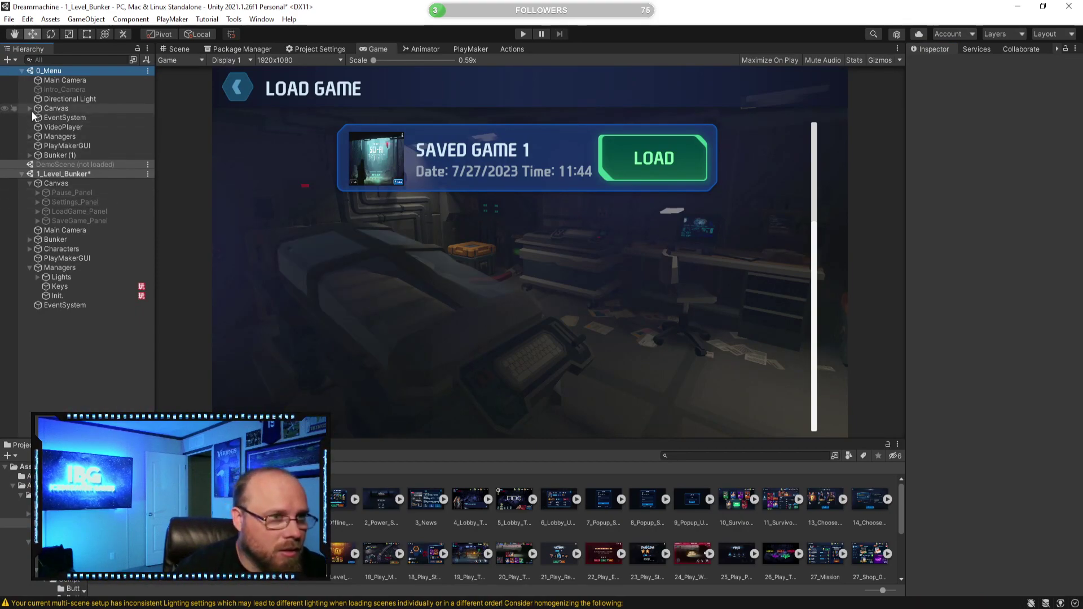
click(29, 108)
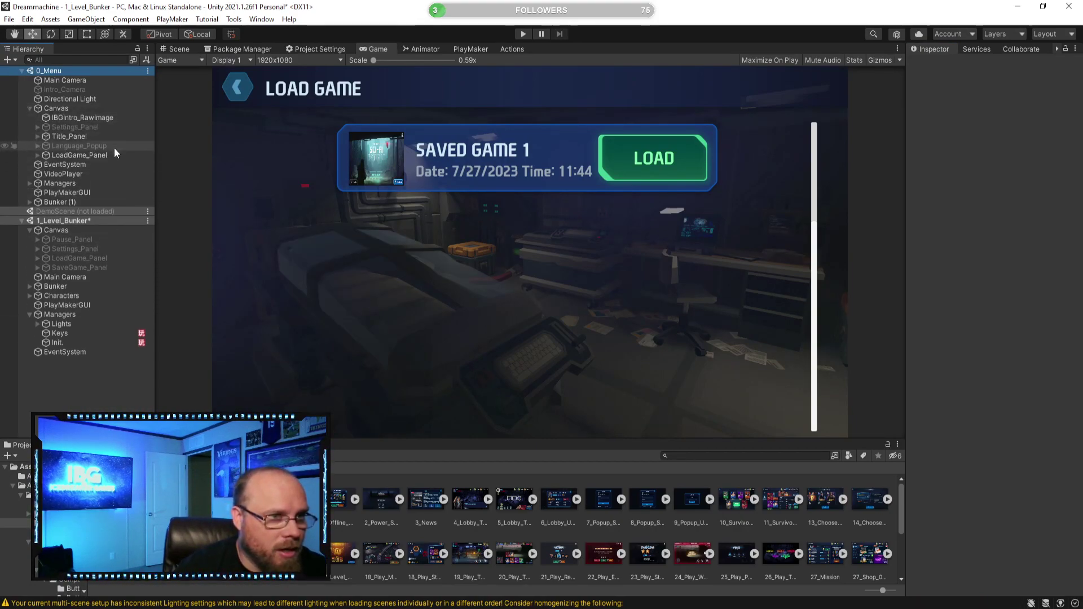
click(69, 146)
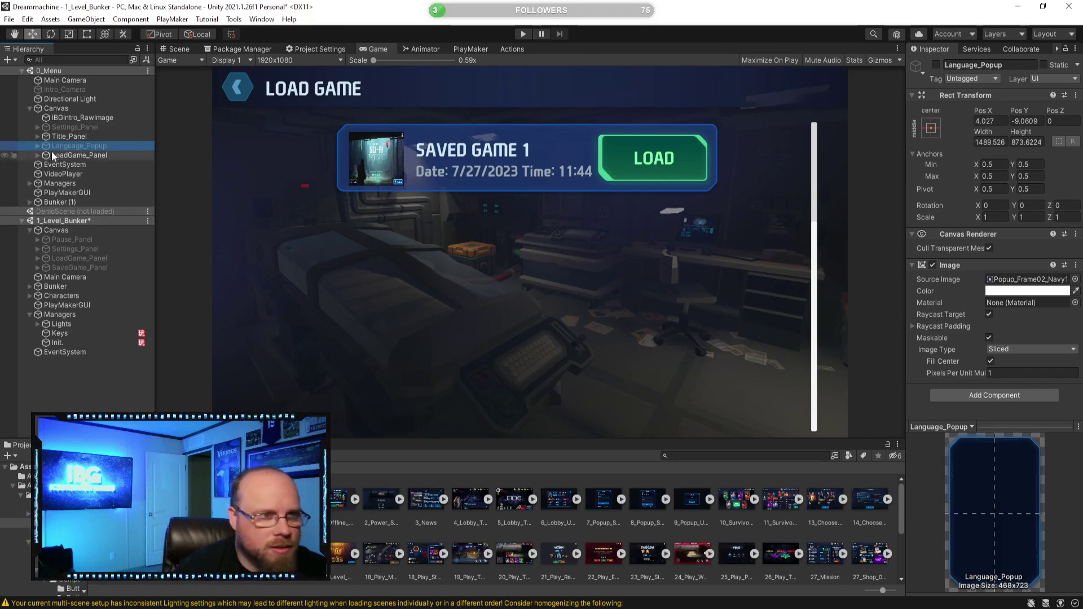
Copy Language_Popup from the 0_Menu scene into the bunker level and nest it under Settings_Panel, directly after Popup
click(66, 250)
click(38, 250)
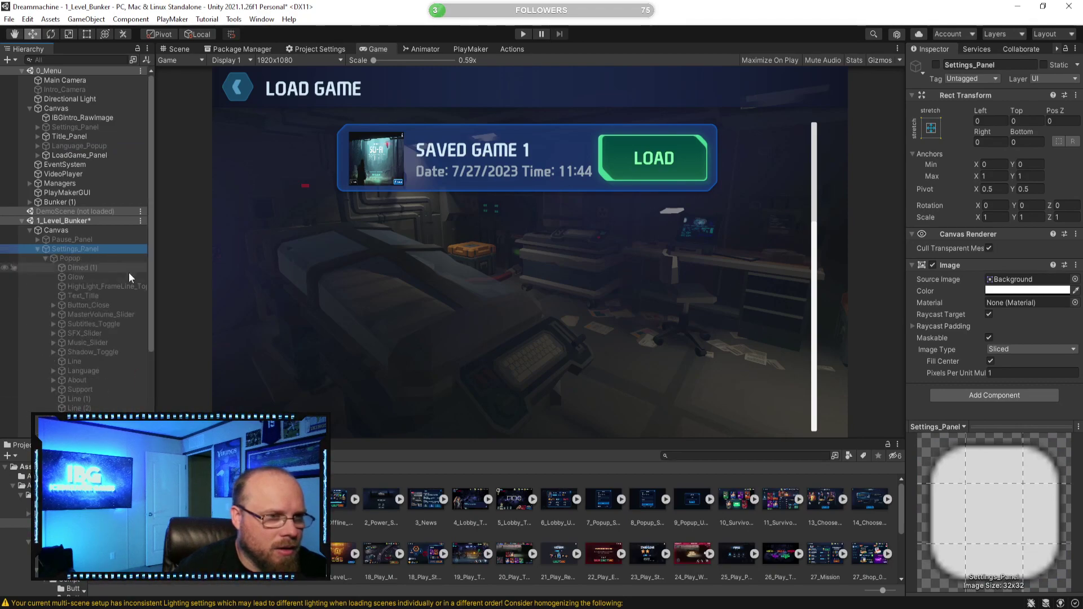
scroll(113, 276, down, 2)
click(45, 227)
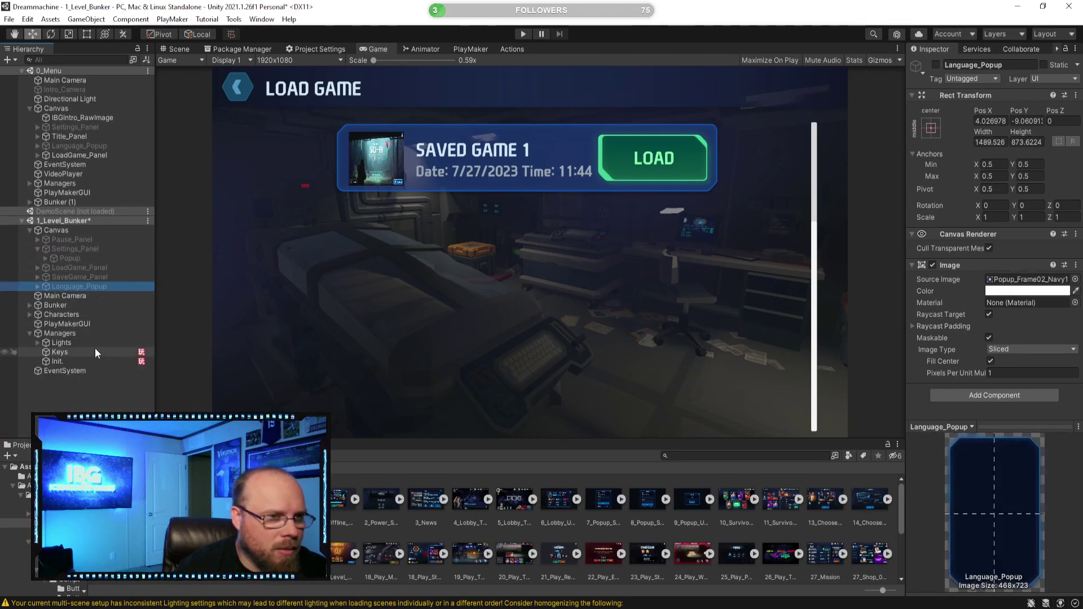
drag(84, 282, 98, 249)
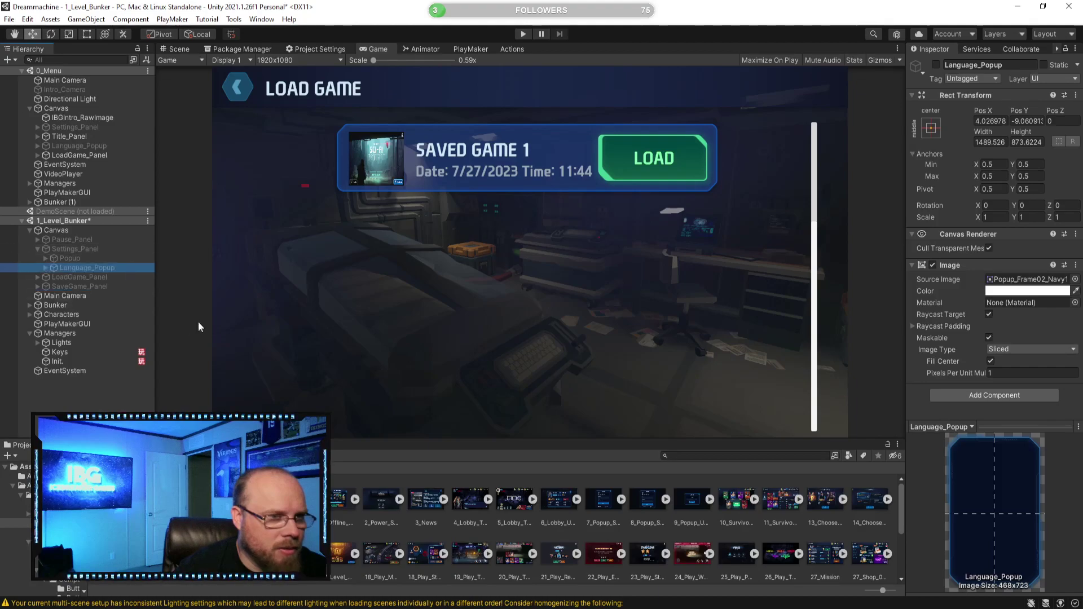
Unload the 0_Menu scene, leaving it listed alongside the bunker level
click(77, 277)
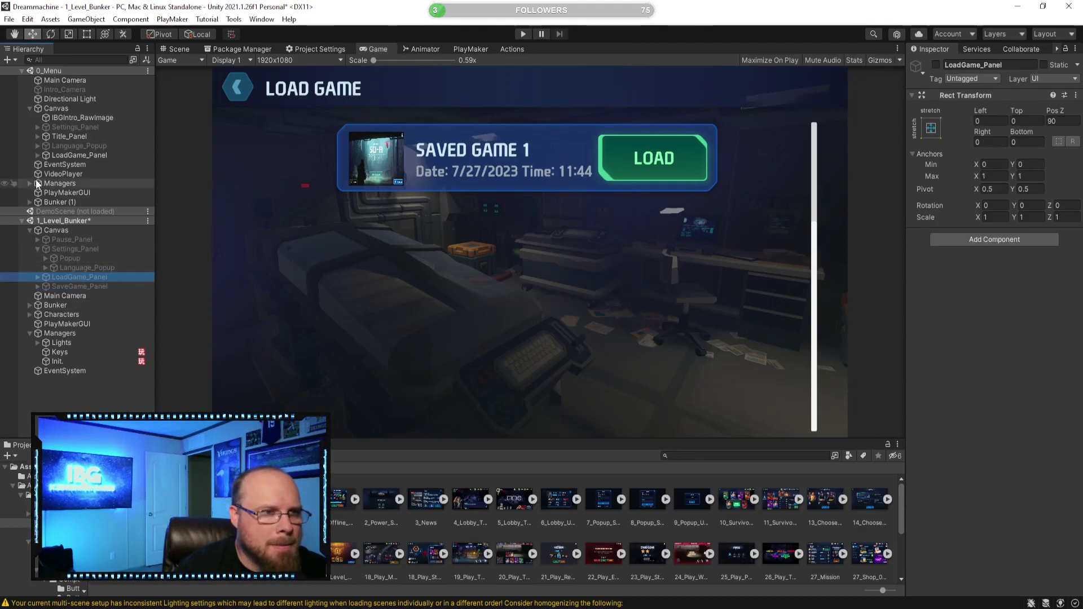
right_click(64, 69)
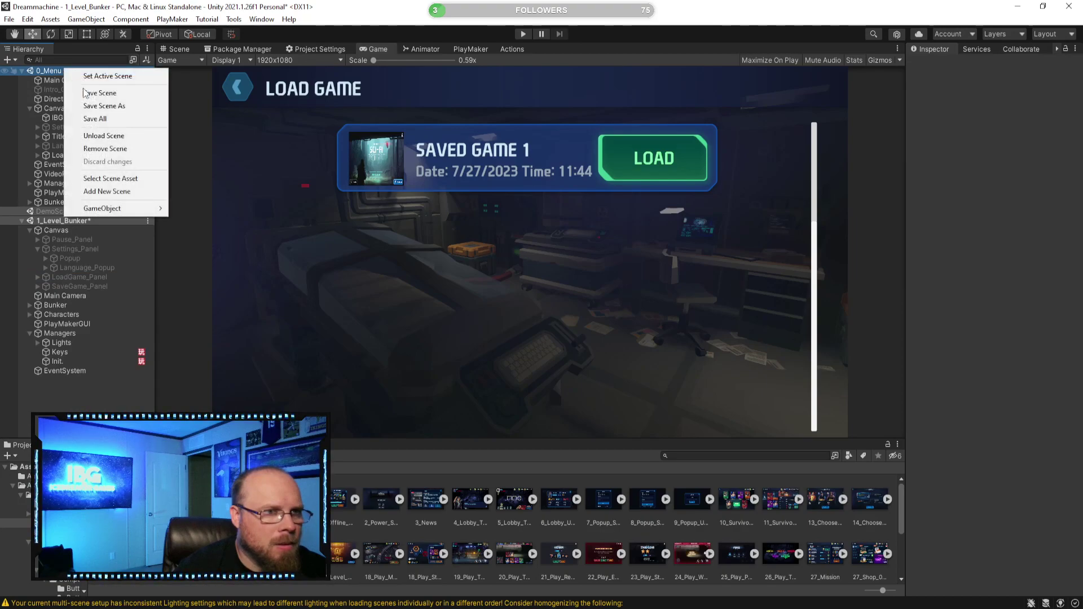
click(110, 135)
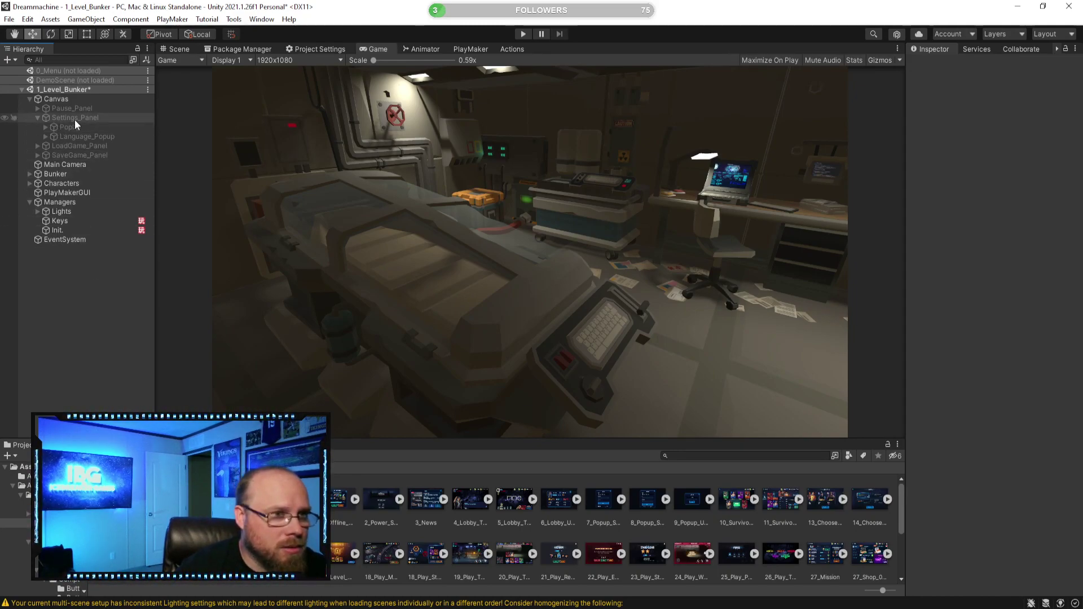
Assign Language_Popup to the empty On Click entry of the Settings popup's Language button, using GameObject.SetActive with the value enabled
click(43, 127)
click(45, 128)
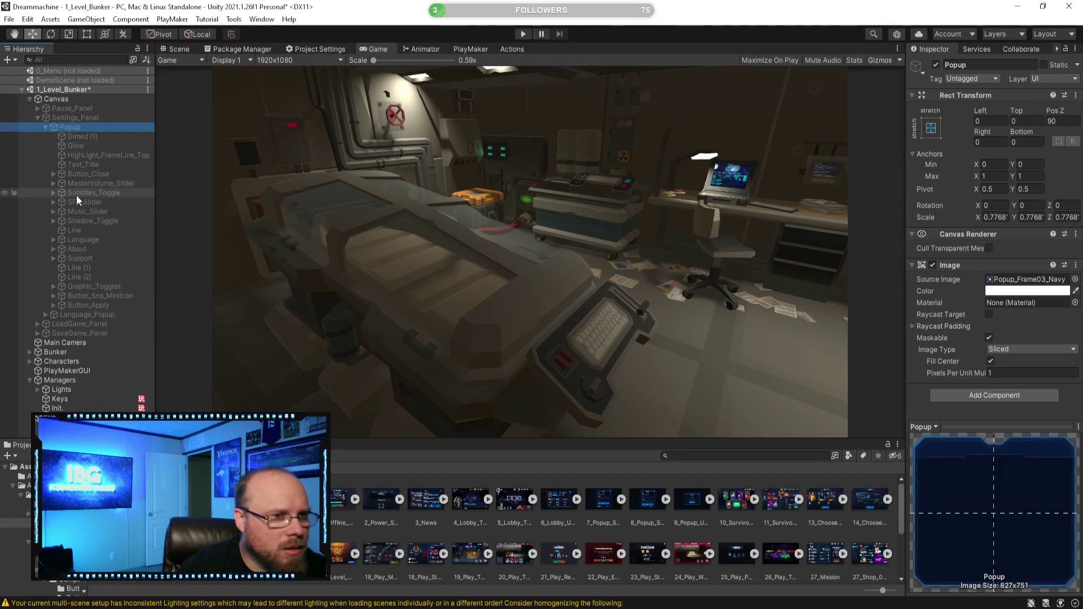
click(54, 239)
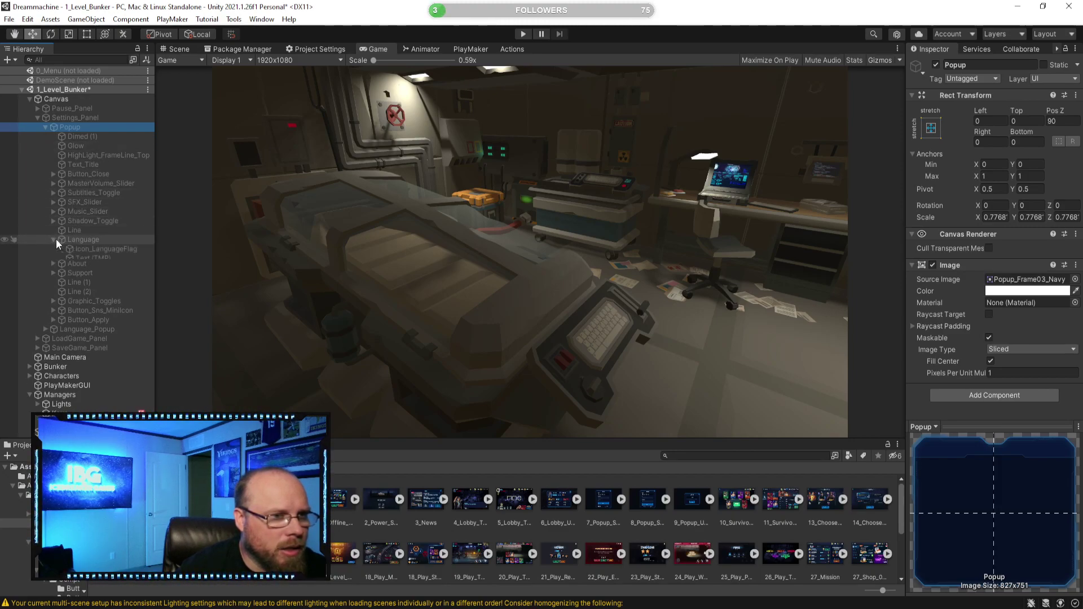
click(90, 240)
scroll(1003, 253, down, 5)
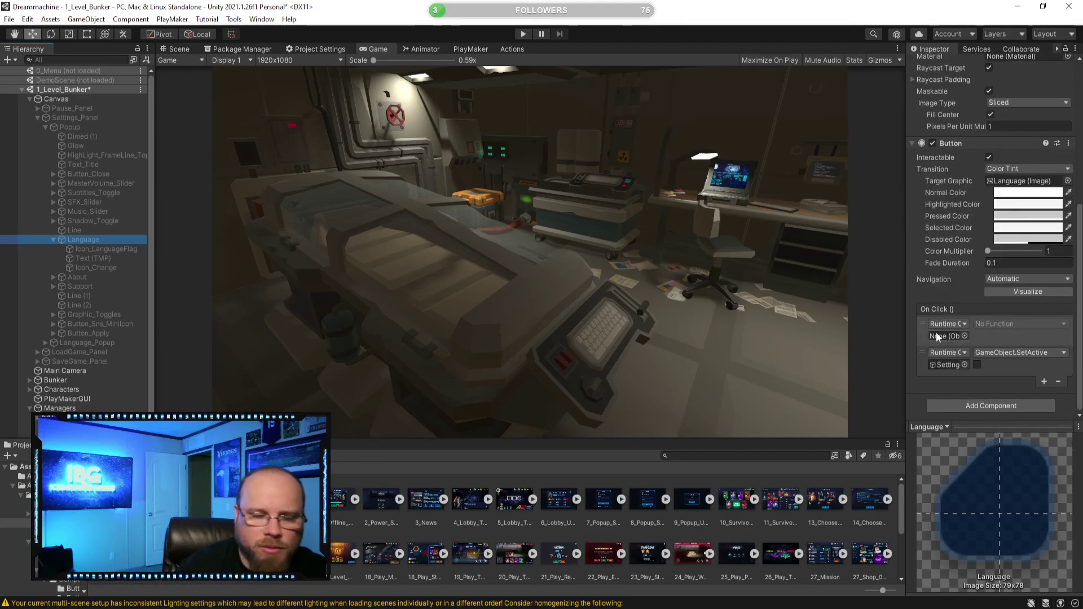
scroll(84, 323, down, 1)
drag(84, 329, 900, 323)
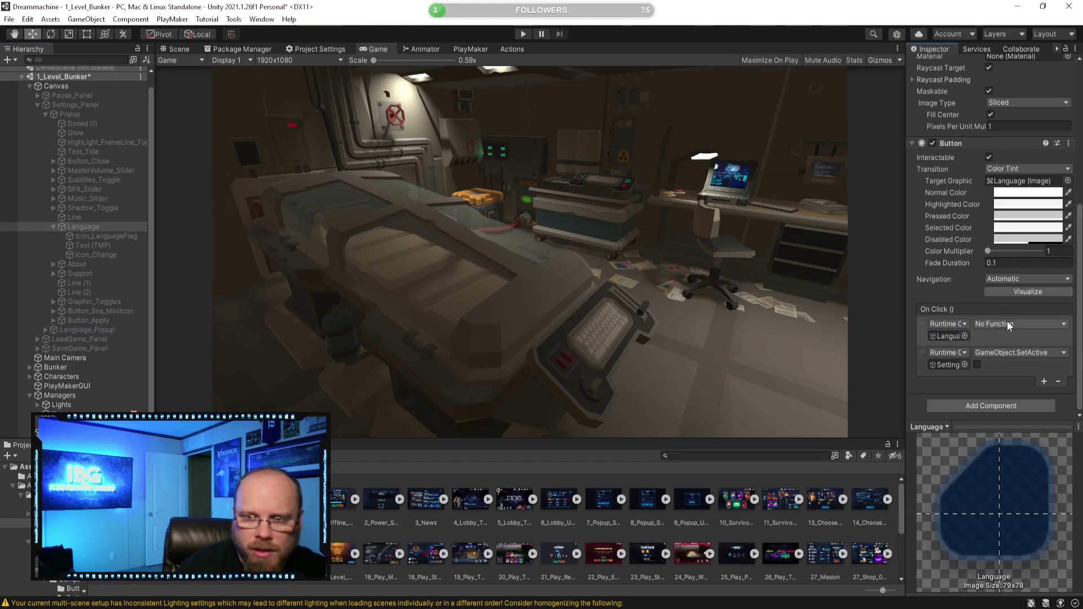
click(1005, 323)
mouse_move(1011, 354)
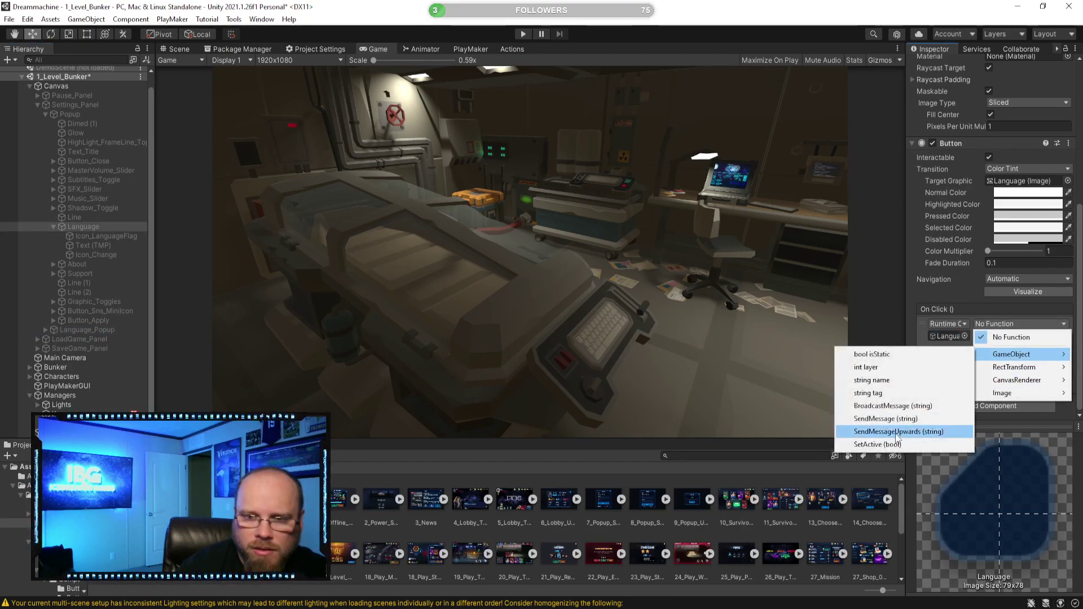
click(878, 444)
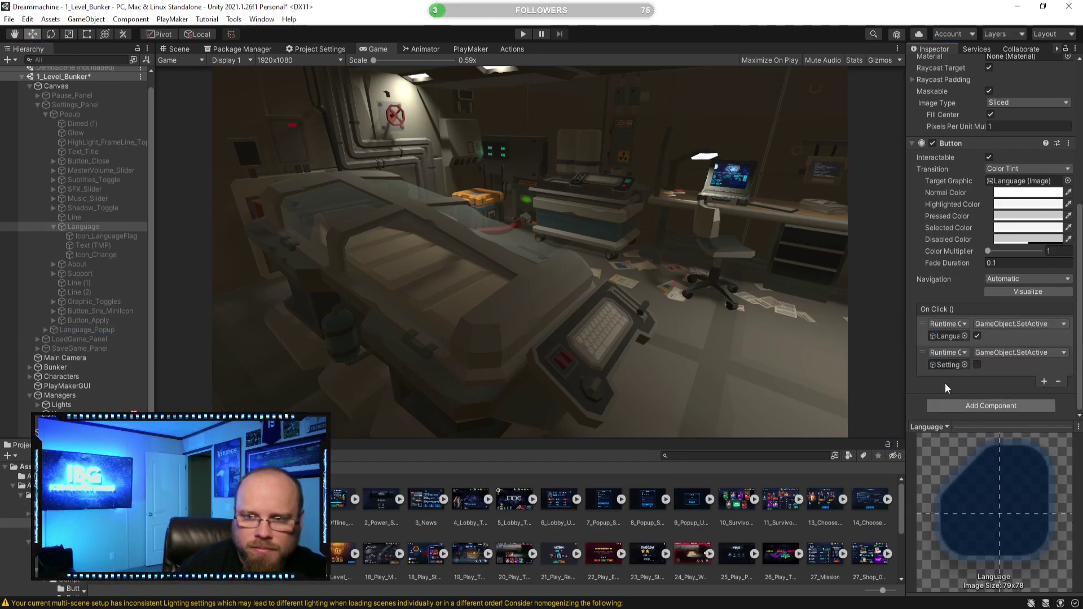
Run the level, test the English language button from the pause menu's Settings panel, and stop play mode
click(524, 34)
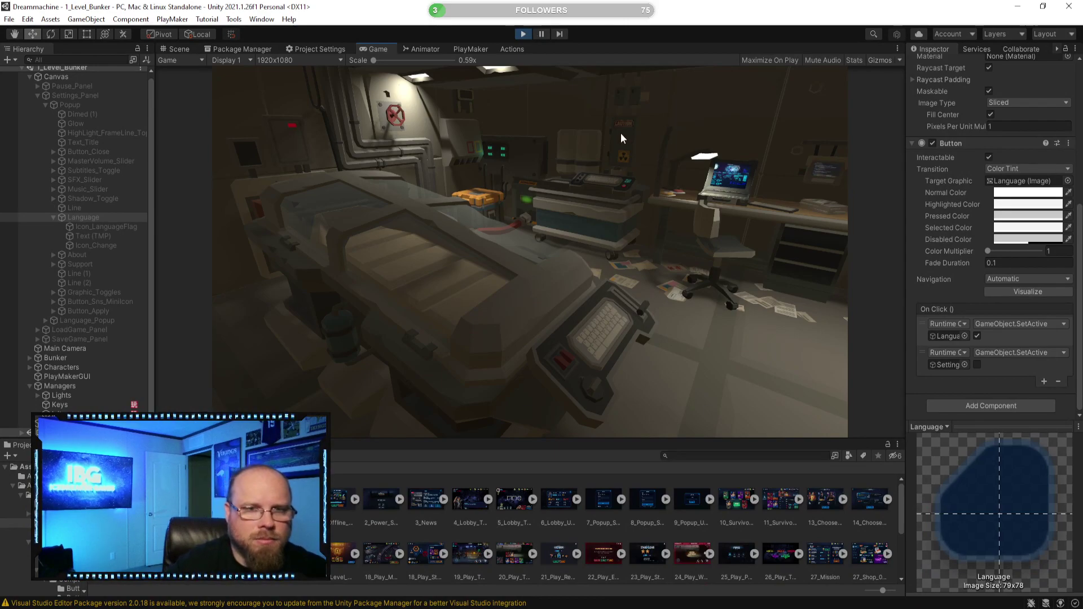
key(Escape)
click(355, 290)
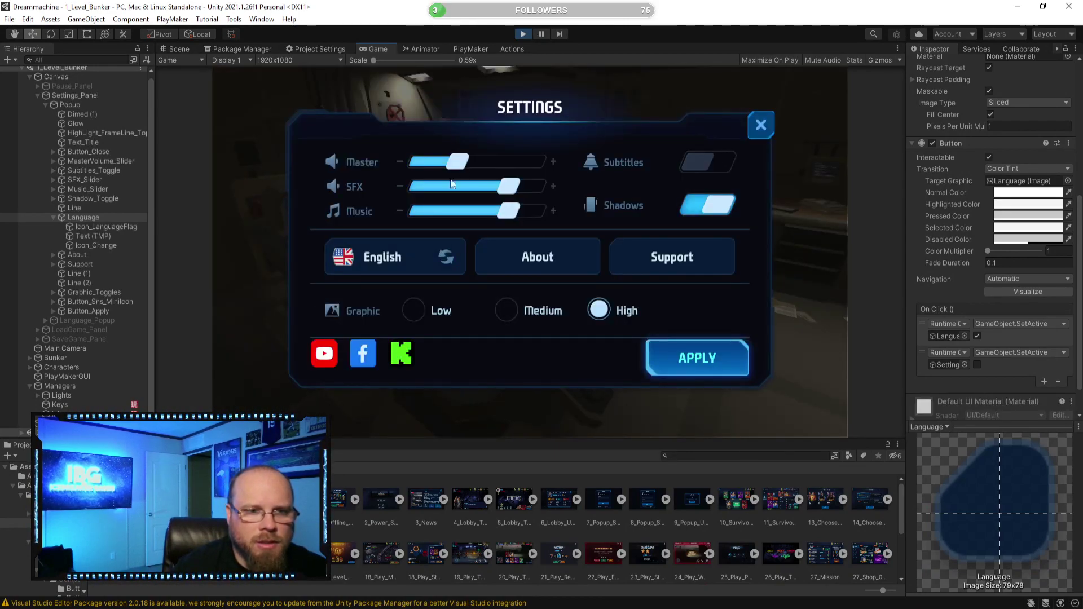
click(418, 255)
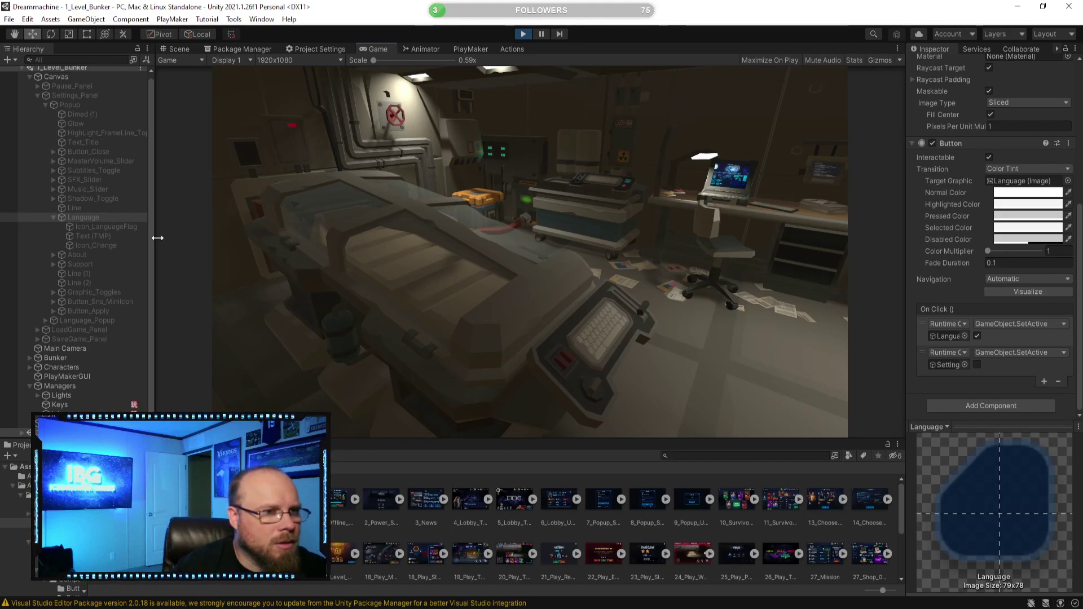
click(523, 34)
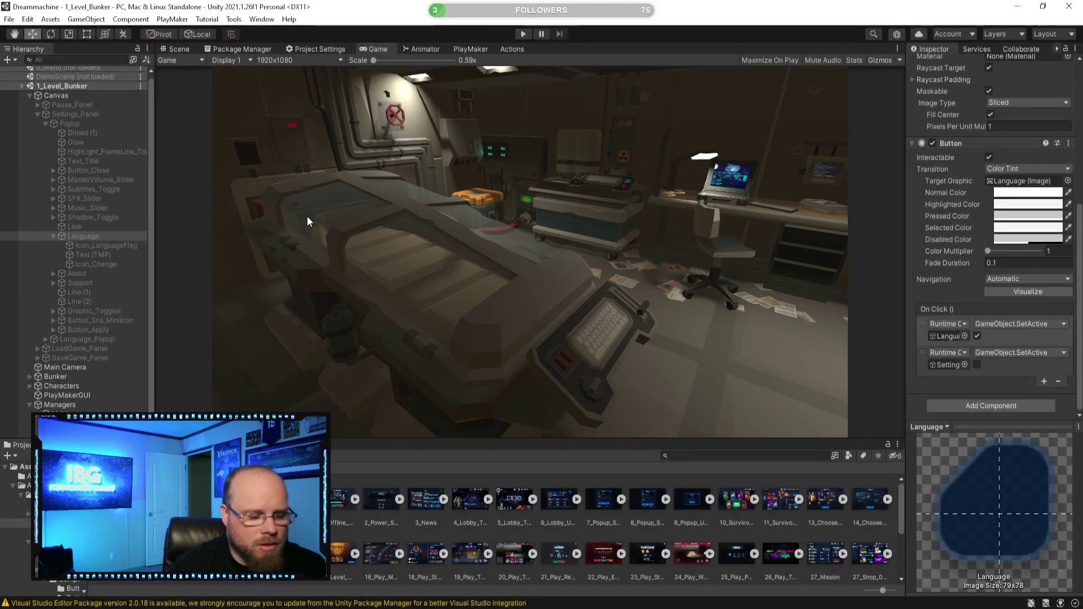
Remove the On Click entry that deactivates the settings panel from the Language button
click(75, 236)
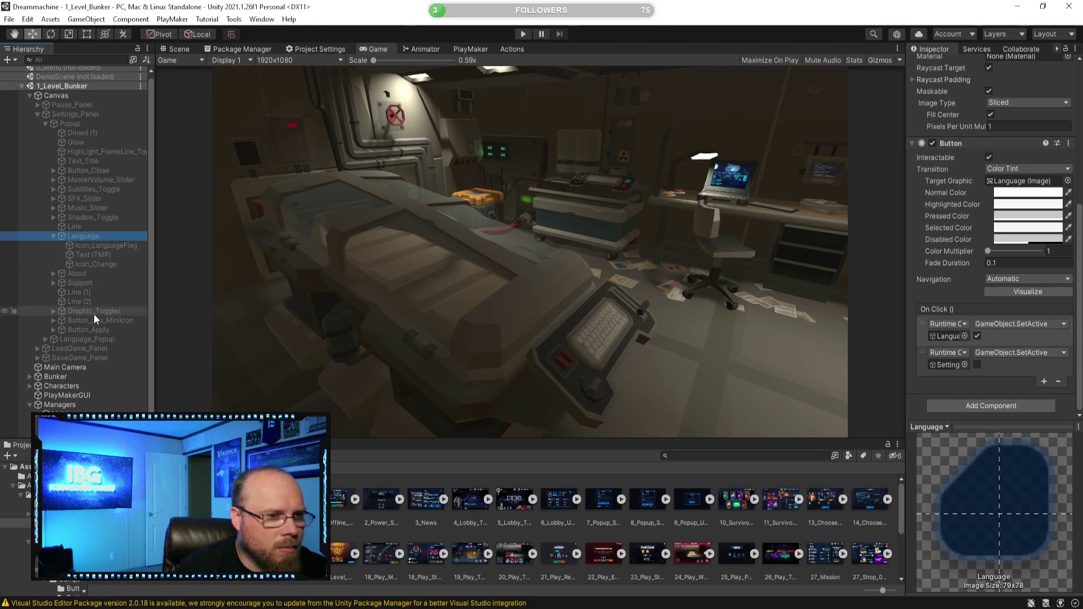
click(109, 340)
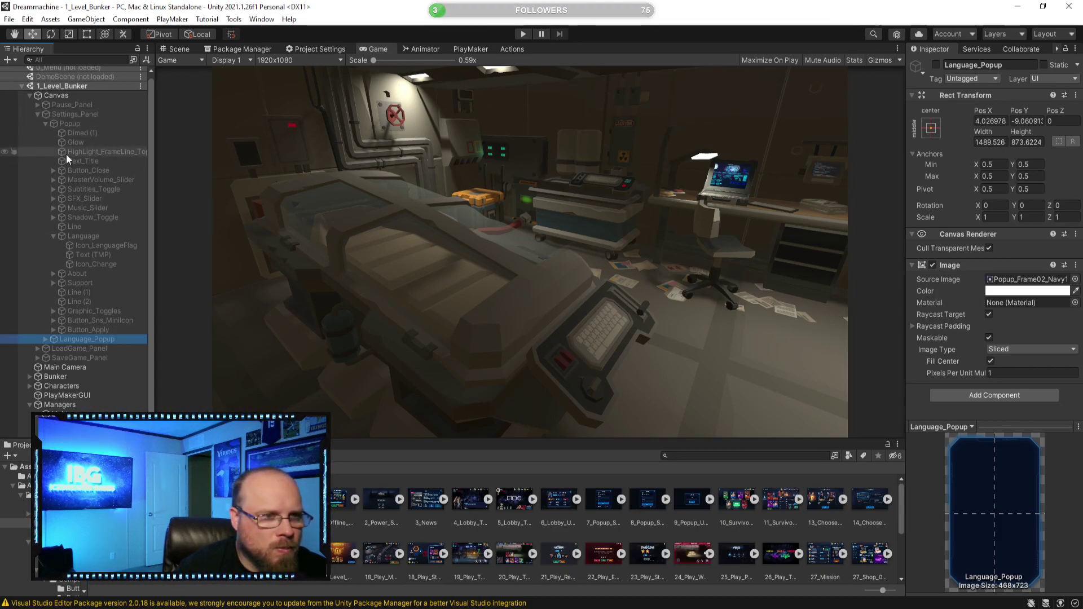
click(80, 237)
scroll(1030, 336, down, 6)
click(1006, 398)
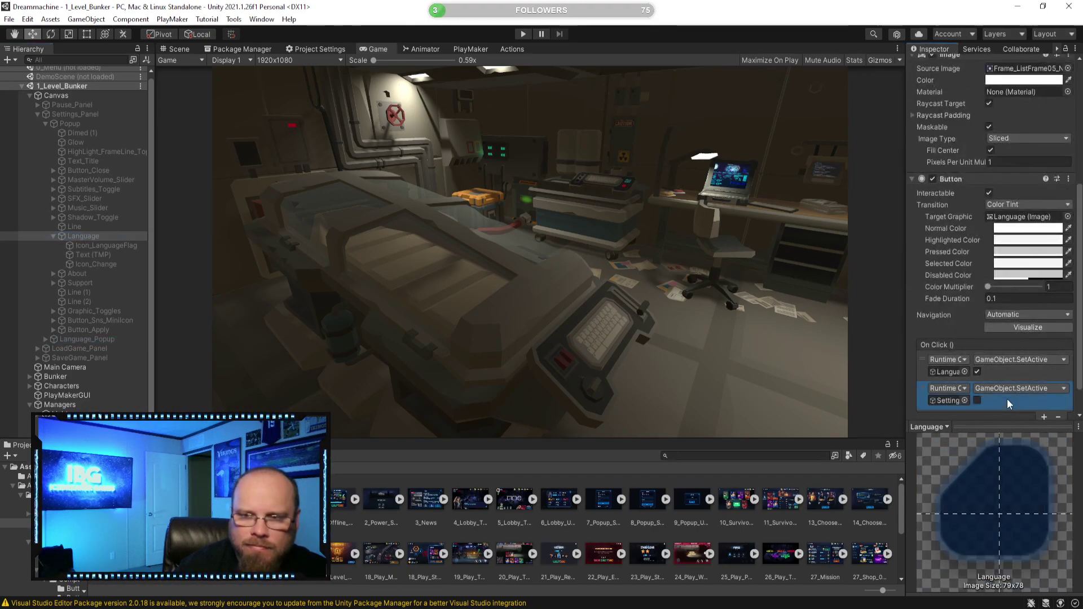
click(1057, 418)
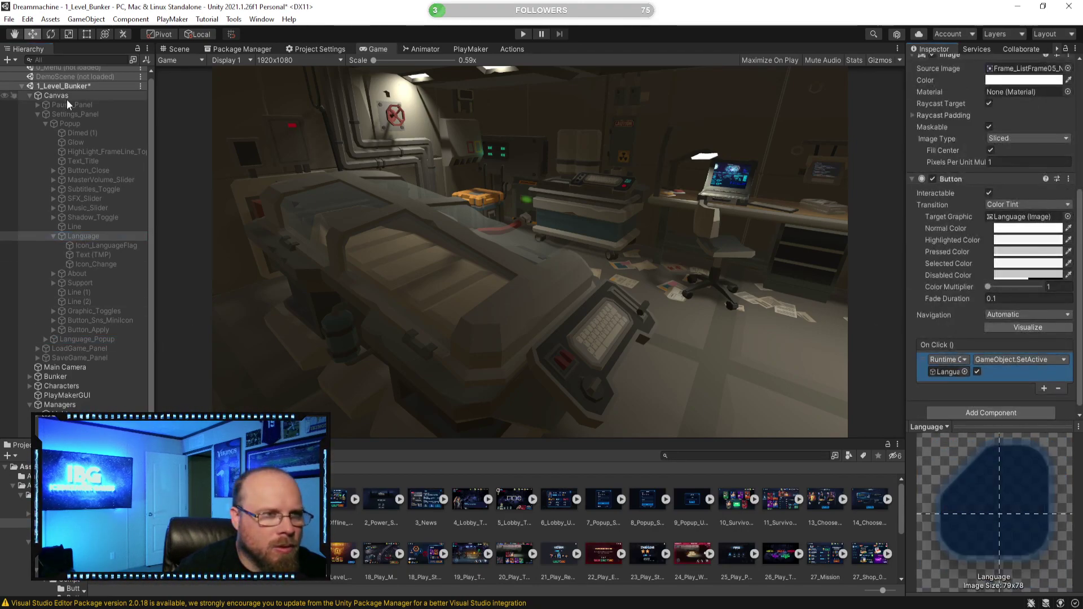
Activate Settings_Panel and its Language_Popup so both show in the Game view
click(80, 114)
click(936, 65)
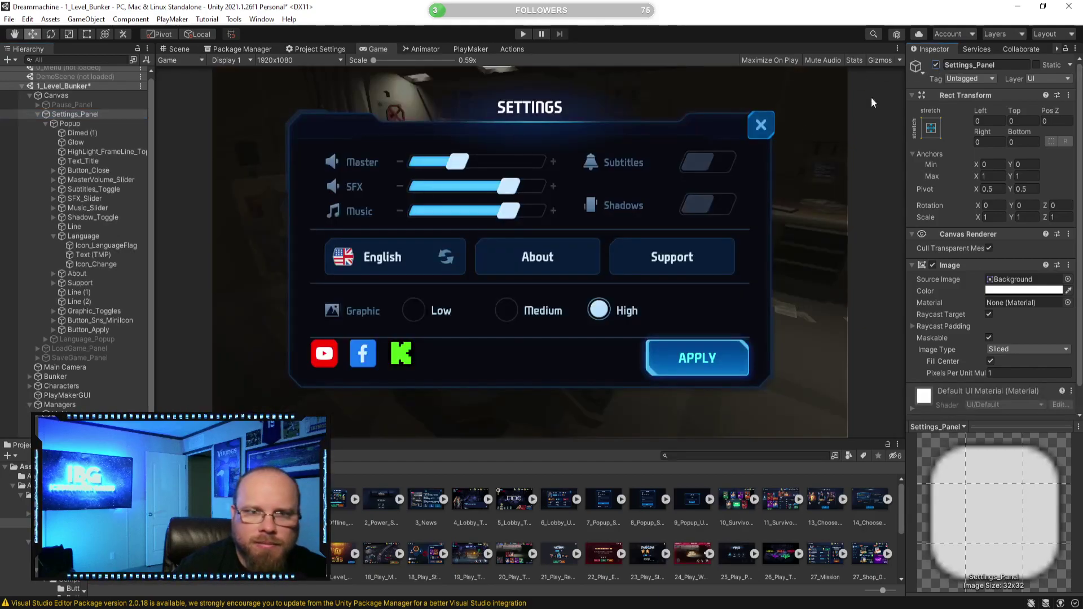
click(108, 339)
click(936, 64)
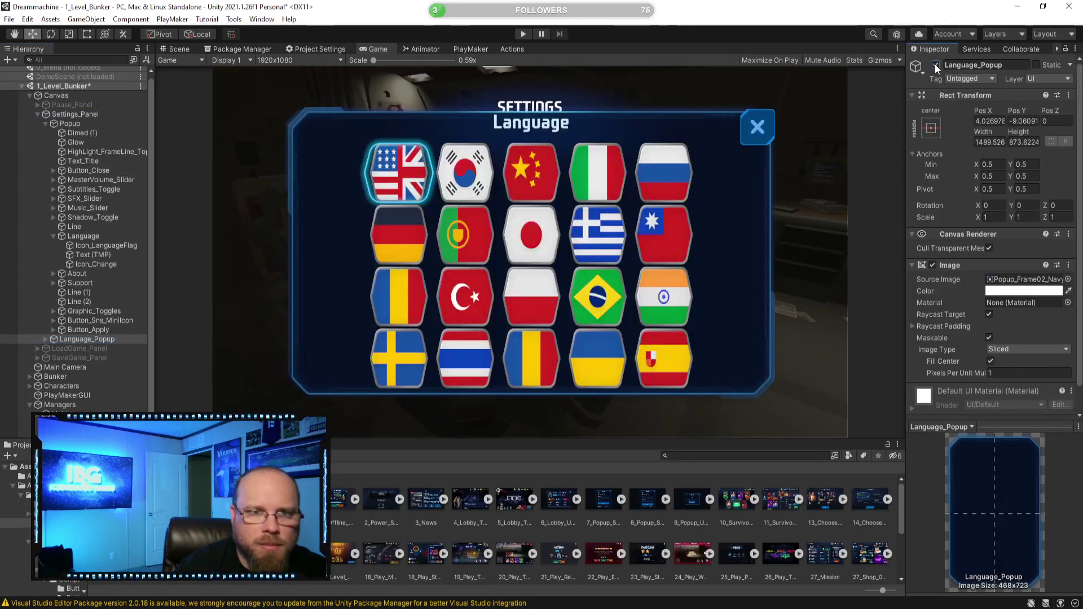
click(936, 65)
click(936, 65)
Duplicate the Settings popup's Dimed (1) overlay and place the copy as the first child of Language_Popup
click(45, 339)
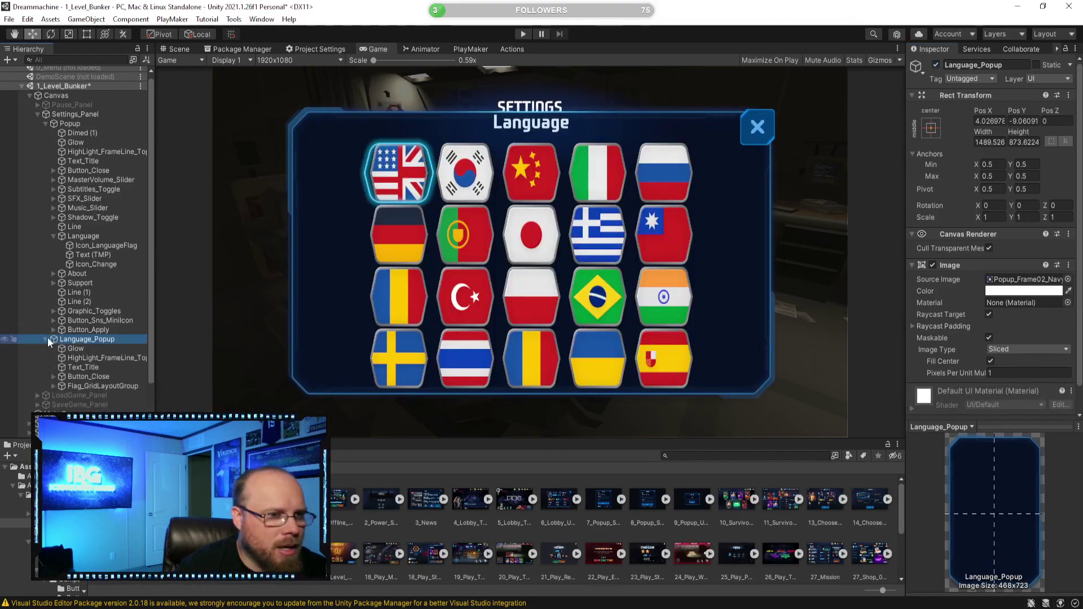
click(91, 132)
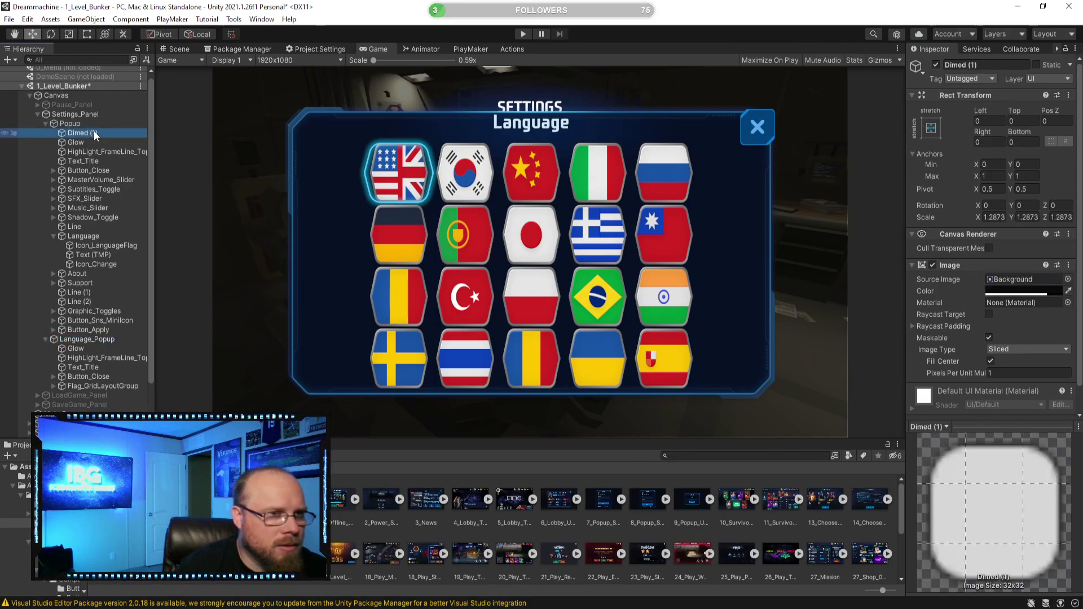
key(ctrl+d)
drag(84, 142, 93, 350)
drag(76, 394, 110, 345)
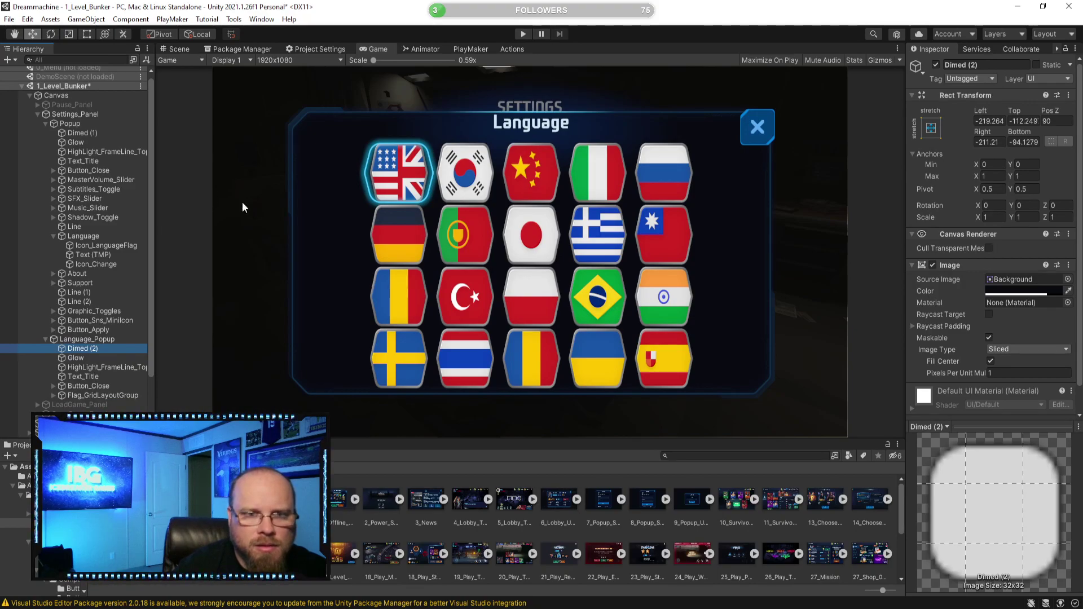
Delete the empty On Click entry from Language_Popup's Button_Close, keeping only its Language_Popup SetActive entry
click(54, 384)
click(90, 387)
scroll(974, 283, down, 5)
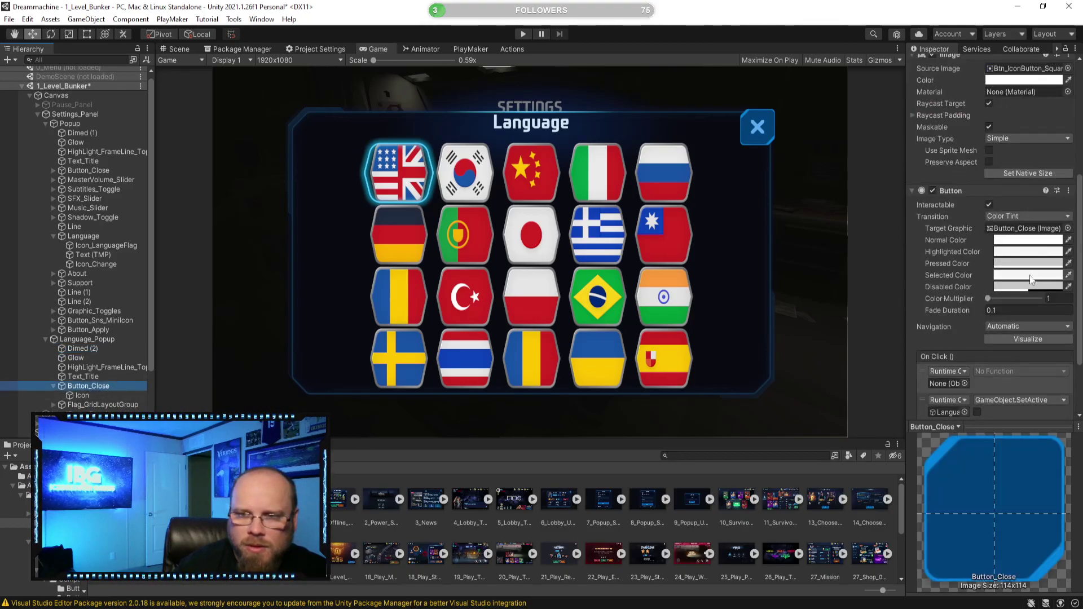
scroll(977, 327, down, 3)
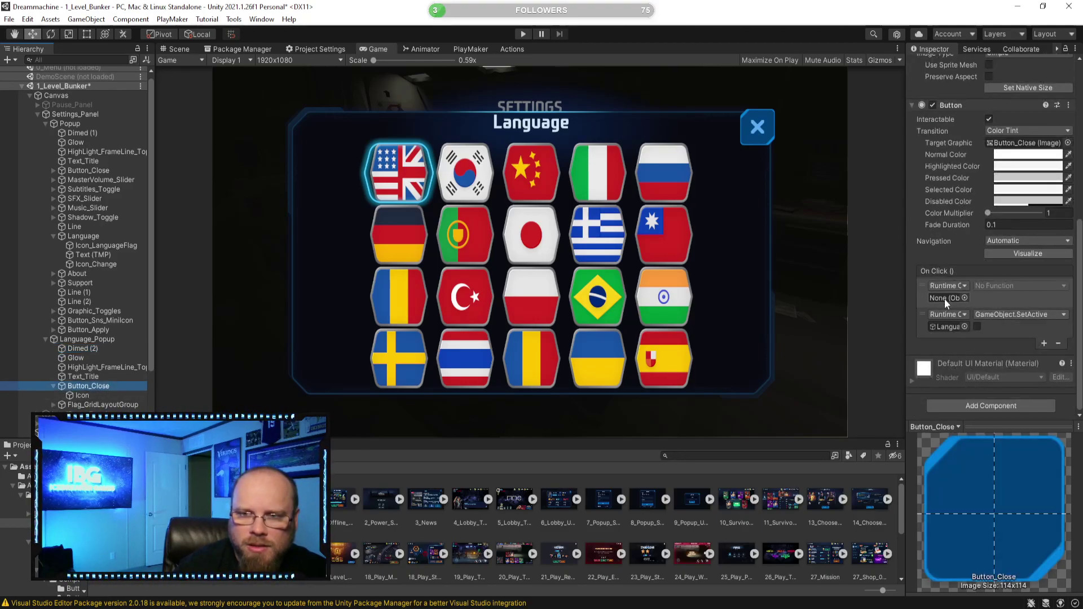
click(995, 296)
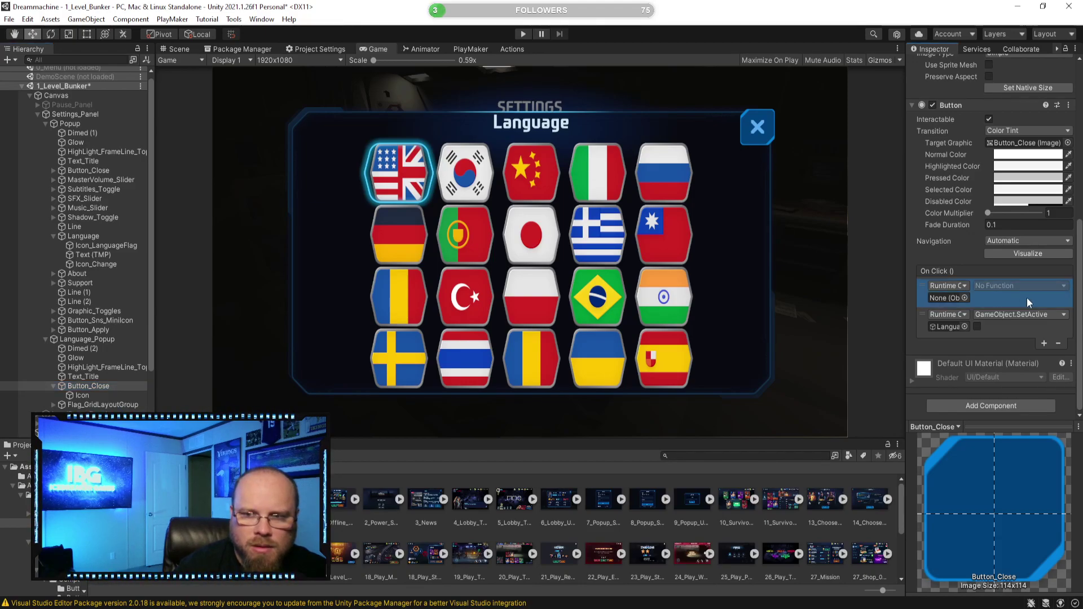
click(1058, 344)
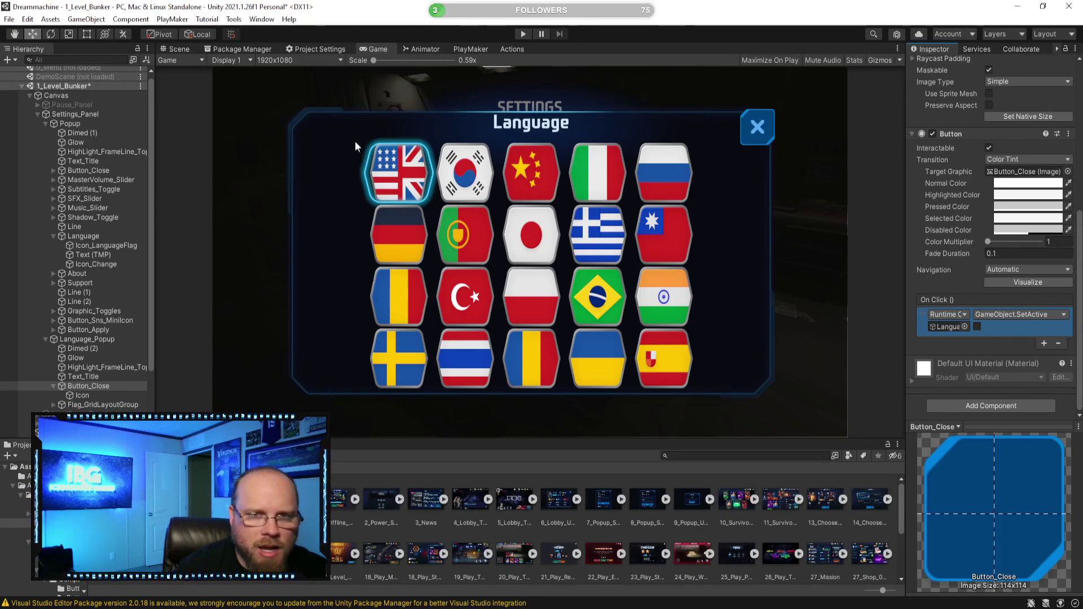
Run the level and test opening and closing the language popup repeatedly from the pause menu's Settings panel
click(519, 34)
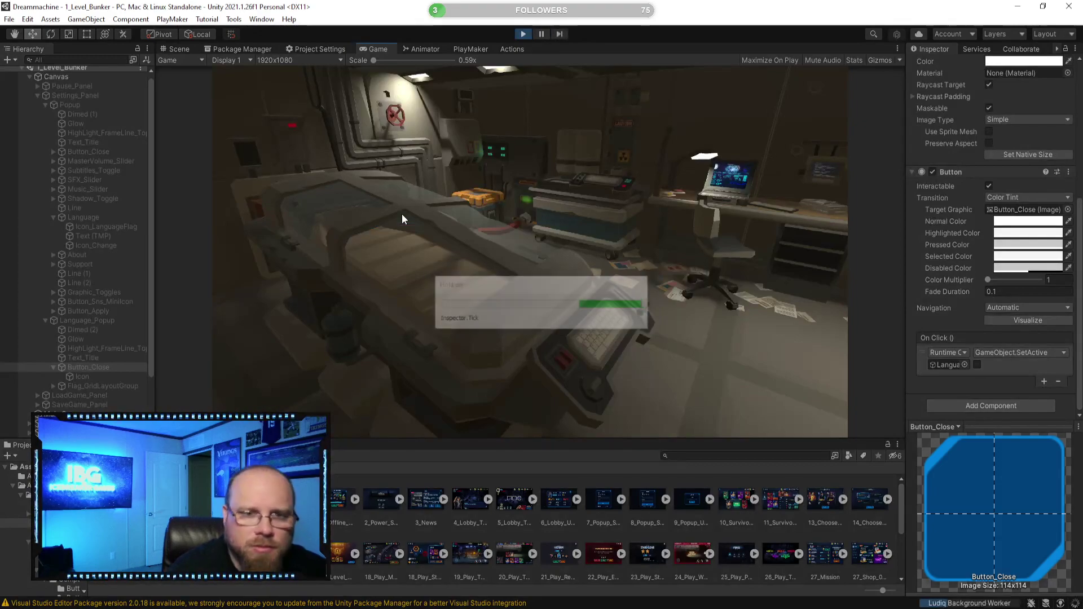
key(Escape)
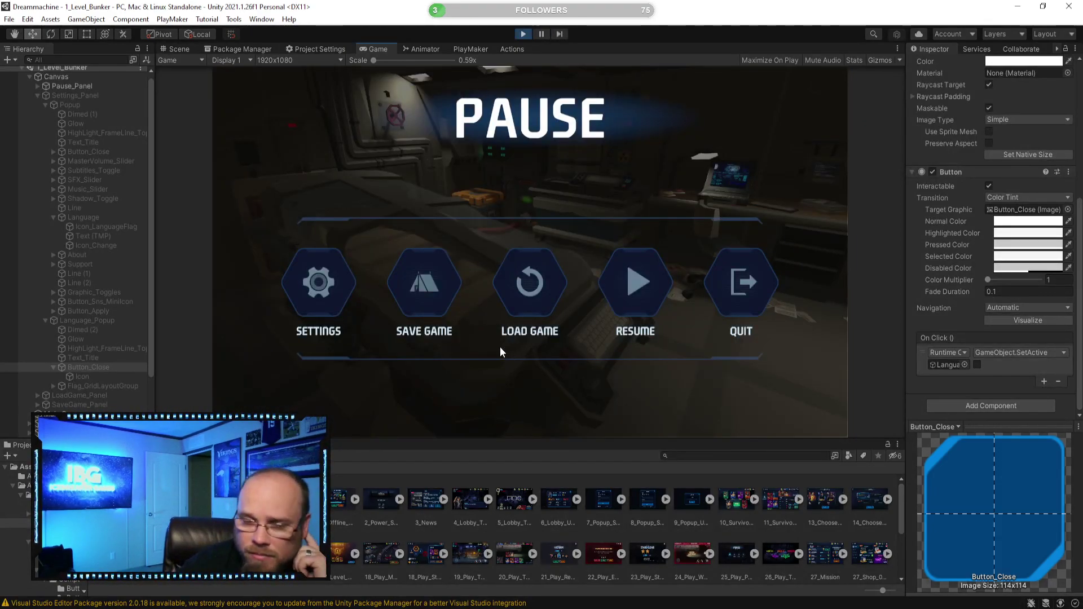
click(320, 265)
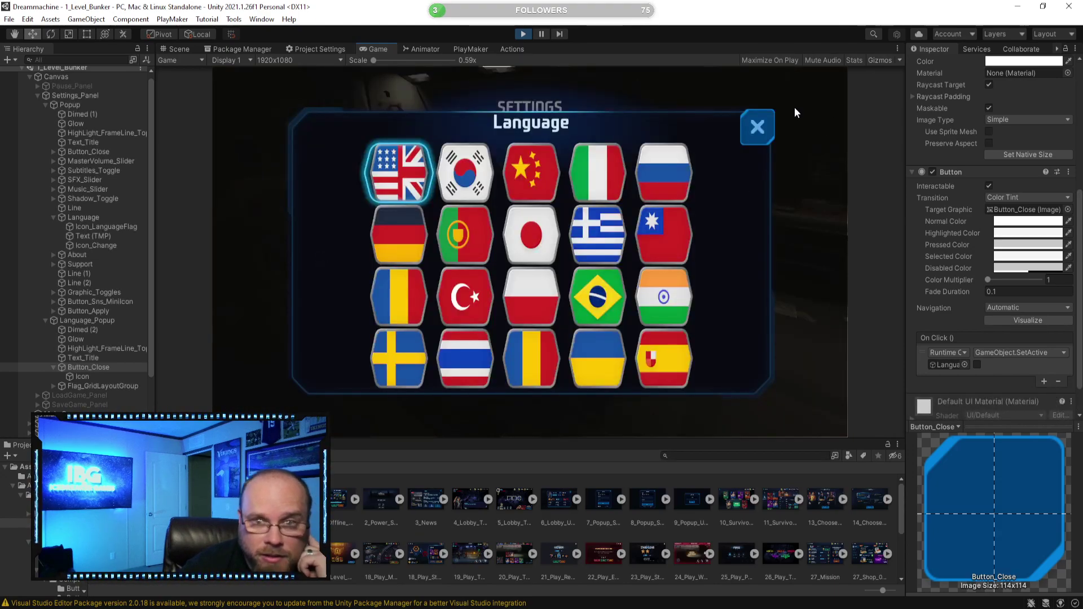
click(766, 125)
click(424, 256)
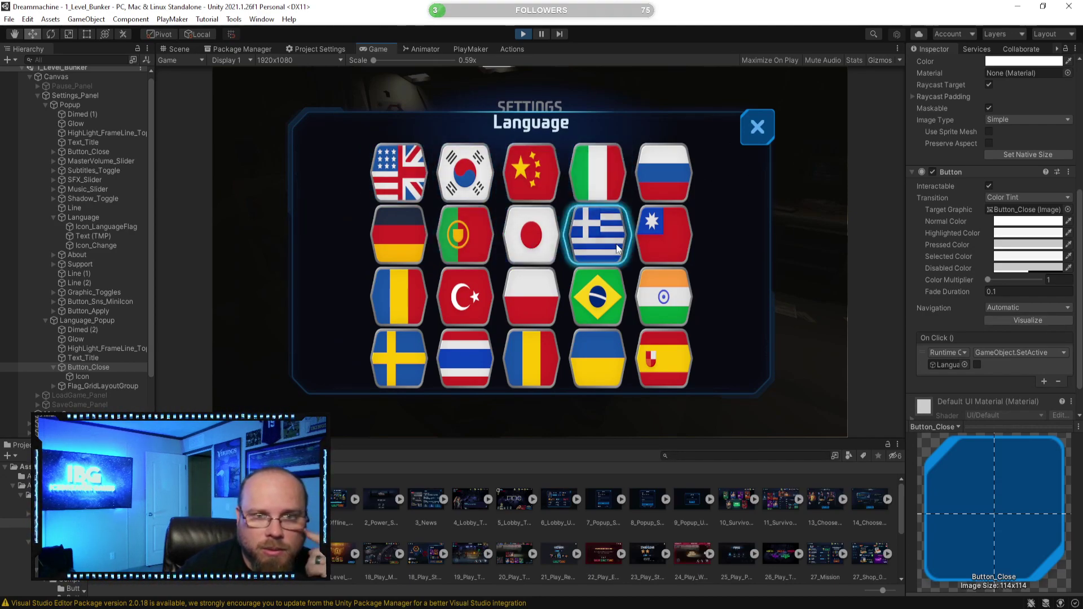
click(753, 128)
click(416, 263)
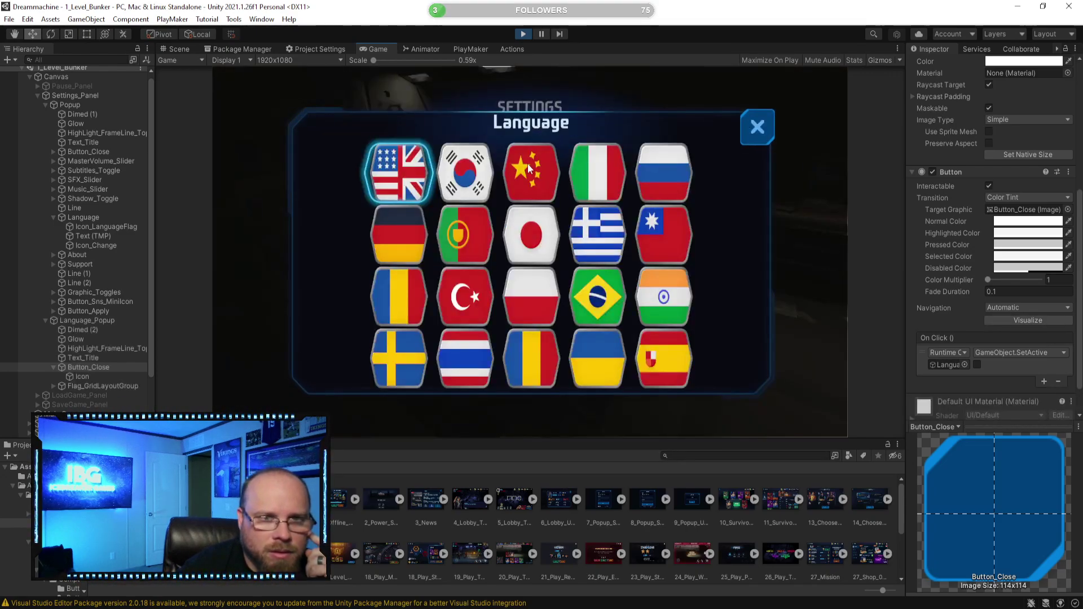
click(756, 127)
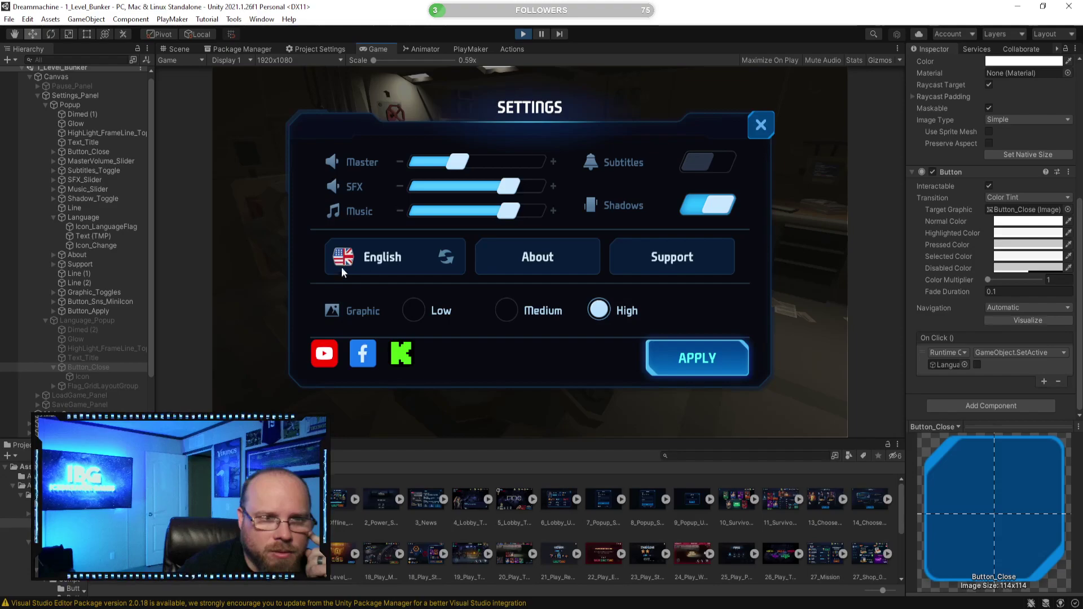
Test the language popup by selecting the Russian flag, reopening it to pick the Taiwan flag, and closing it each time
click(389, 258)
click(648, 171)
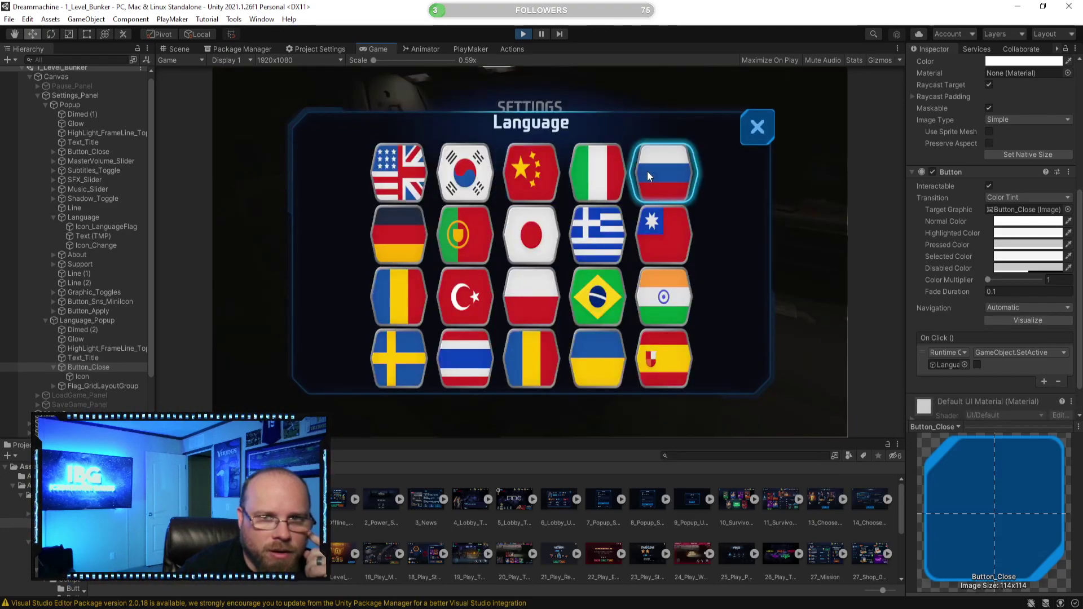
click(746, 130)
click(383, 266)
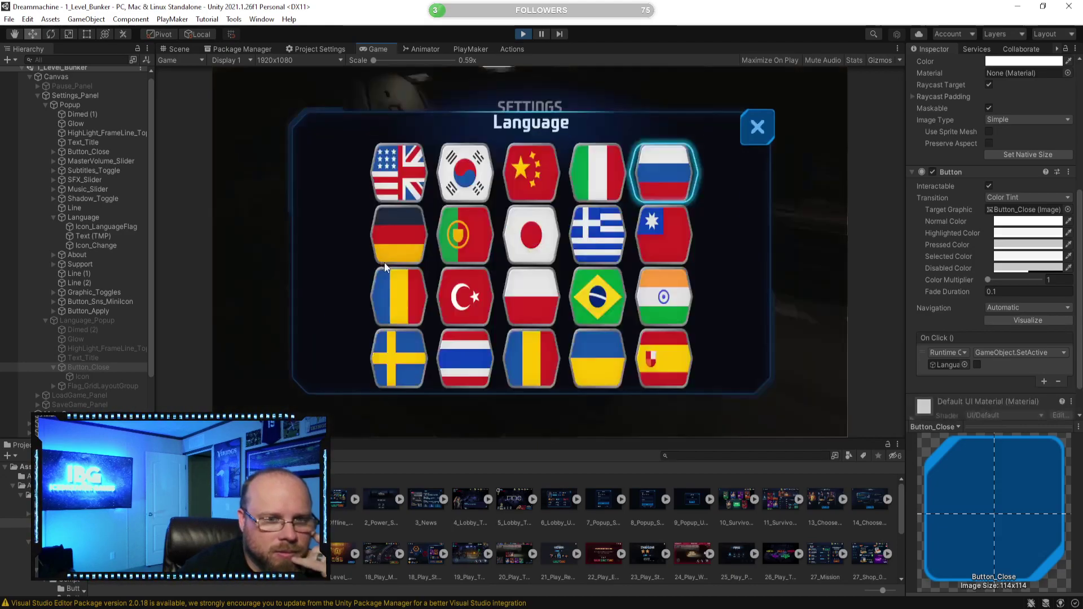
click(663, 245)
click(761, 128)
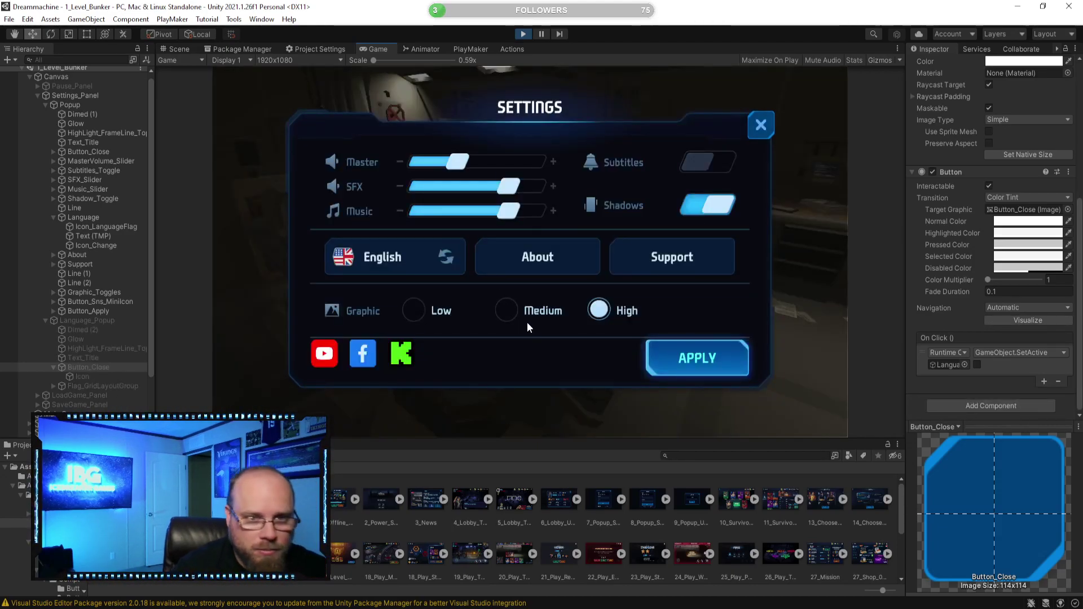
Test the Settings panel's graphic options, Subtitles and Shadows toggles and Master slider, close it and stop the level
click(508, 311)
click(410, 313)
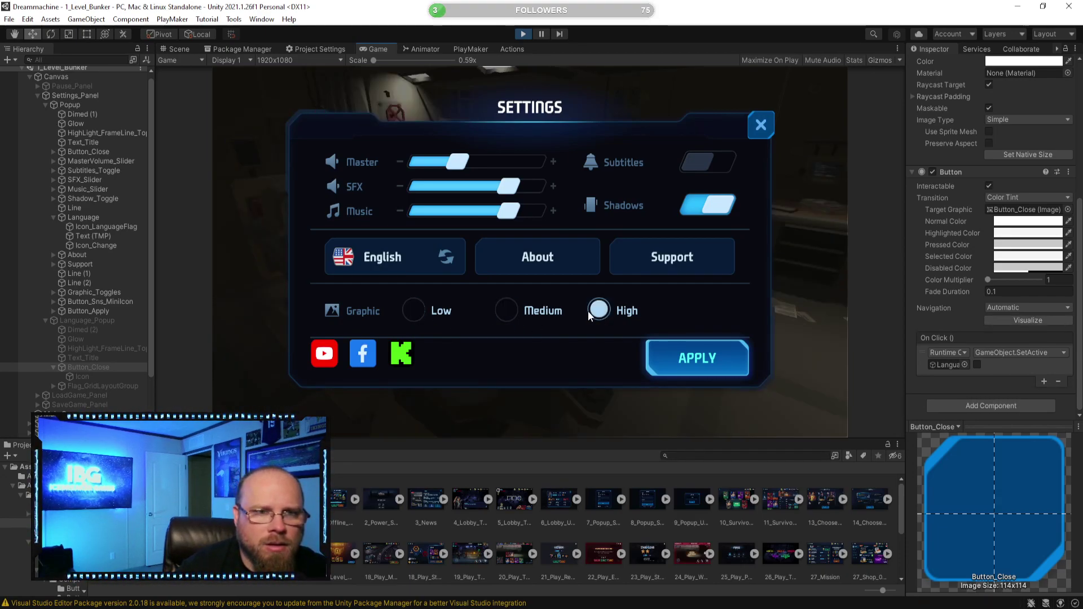
click(707, 204)
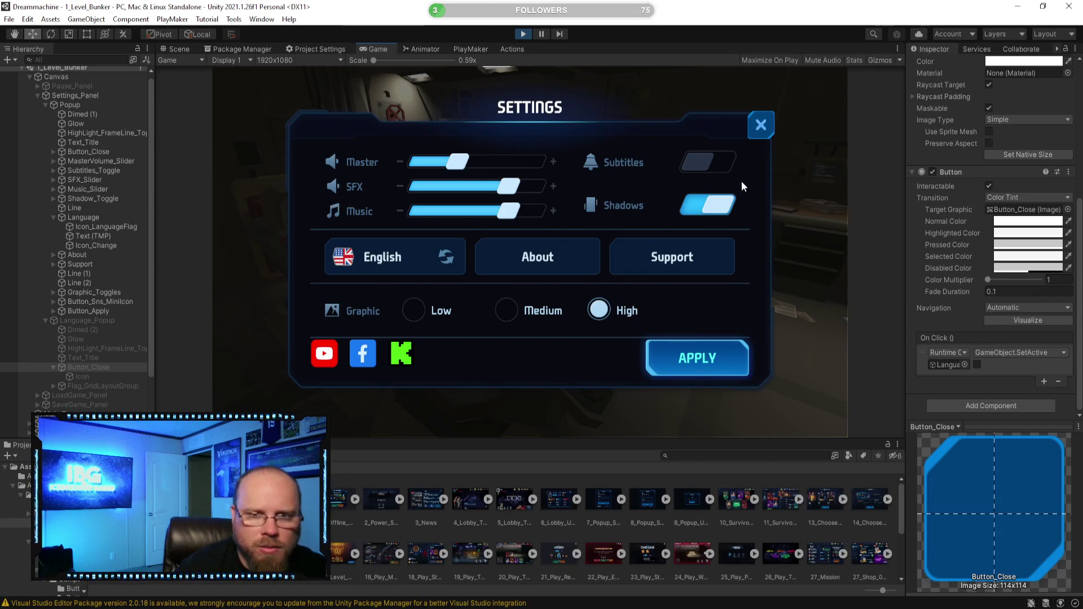
click(707, 168)
mouse_move(457, 162)
mouse_down()
mouse_move(495, 162)
mouse_move(464, 161)
mouse_up()
click(756, 123)
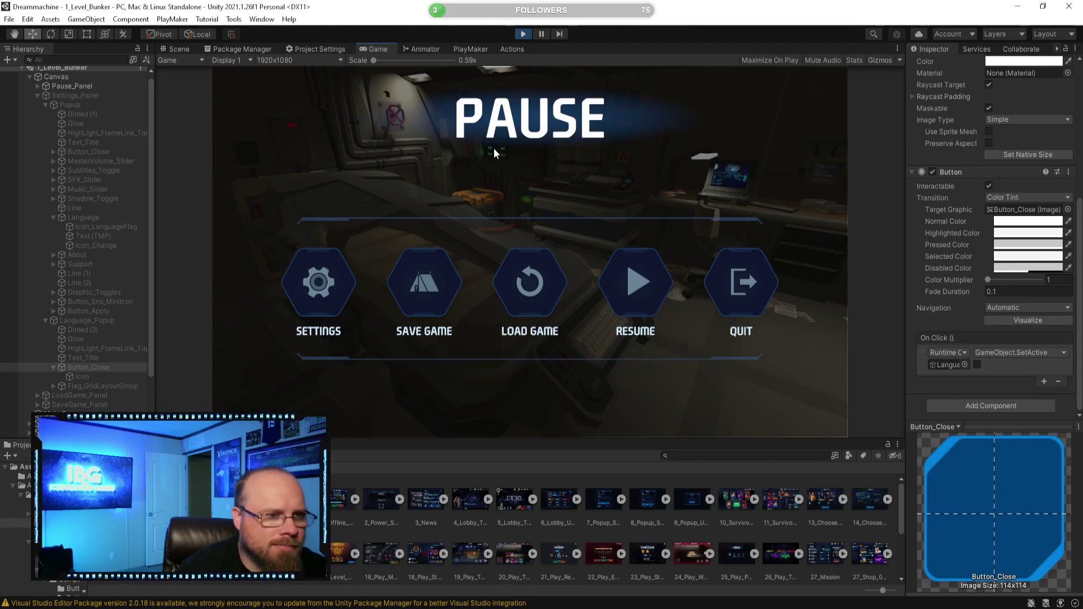
click(523, 34)
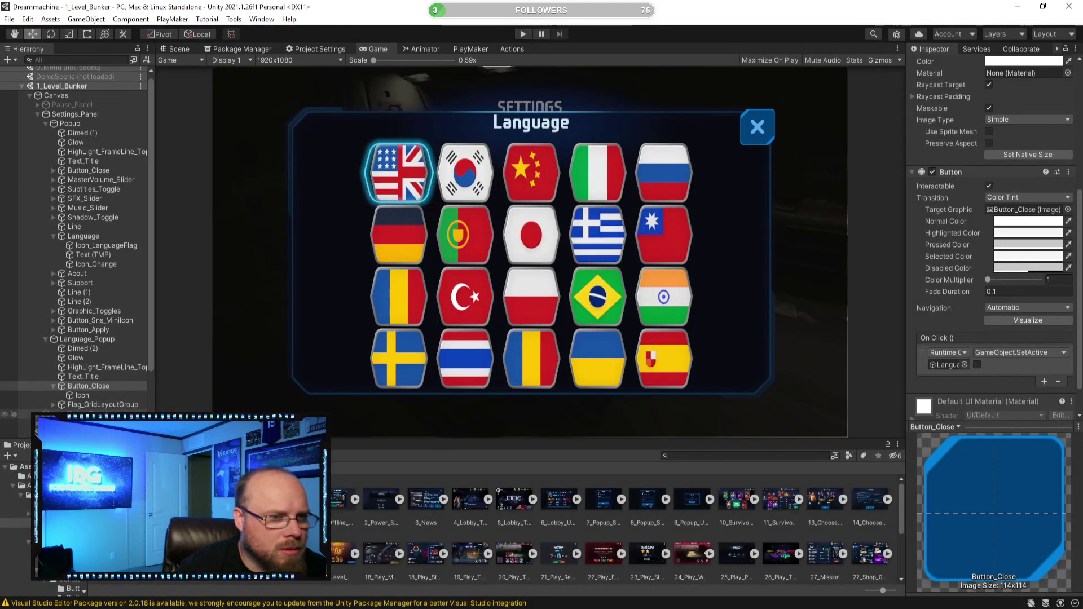
Deactivate Language_Popup and collapse Settings_Panel in the hierarchy
click(102, 338)
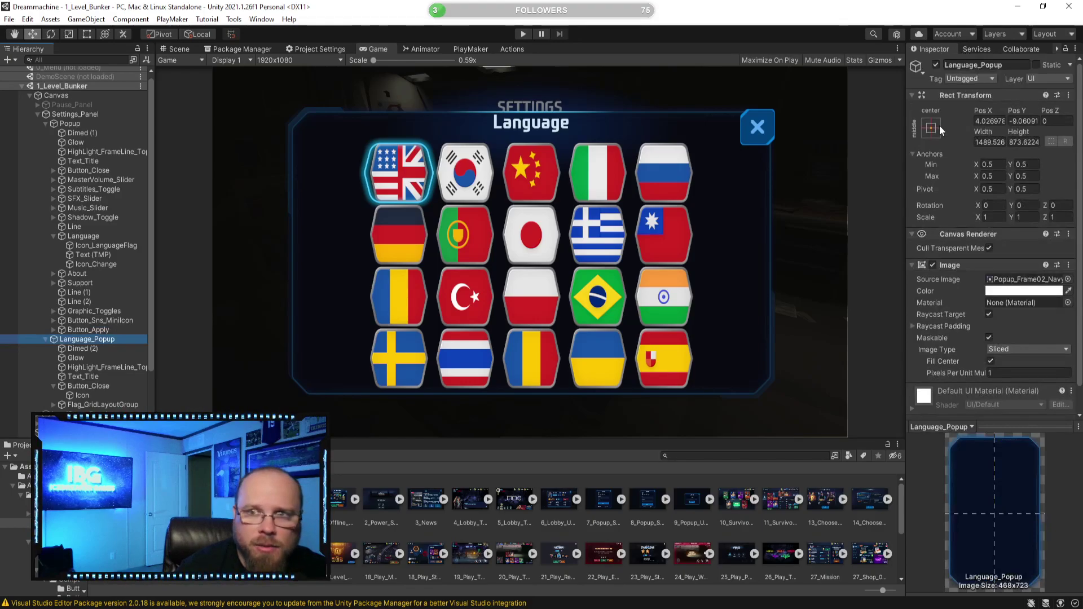
click(936, 65)
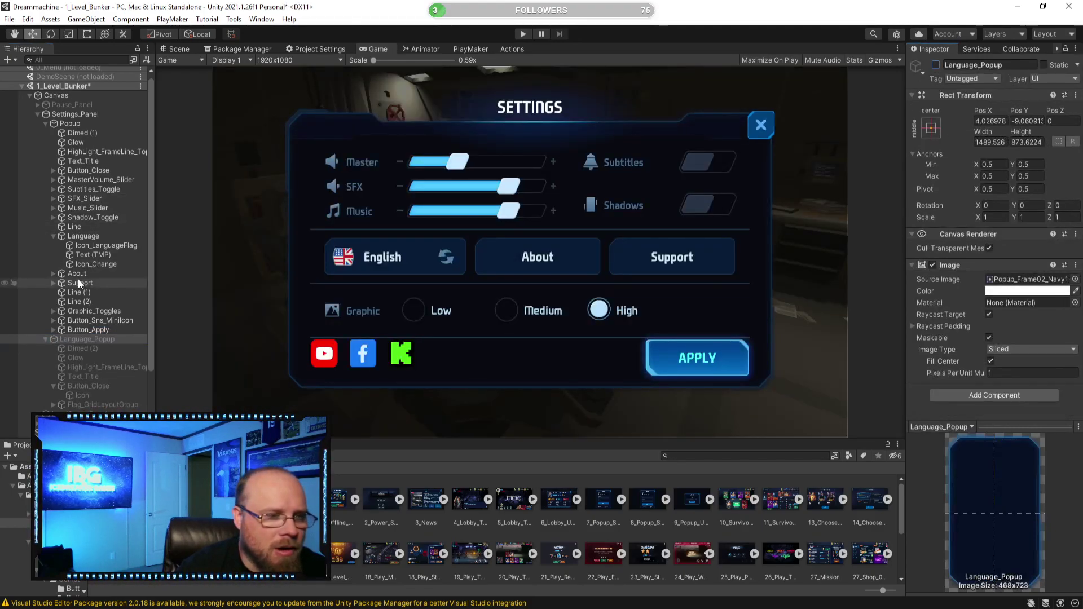
click(38, 115)
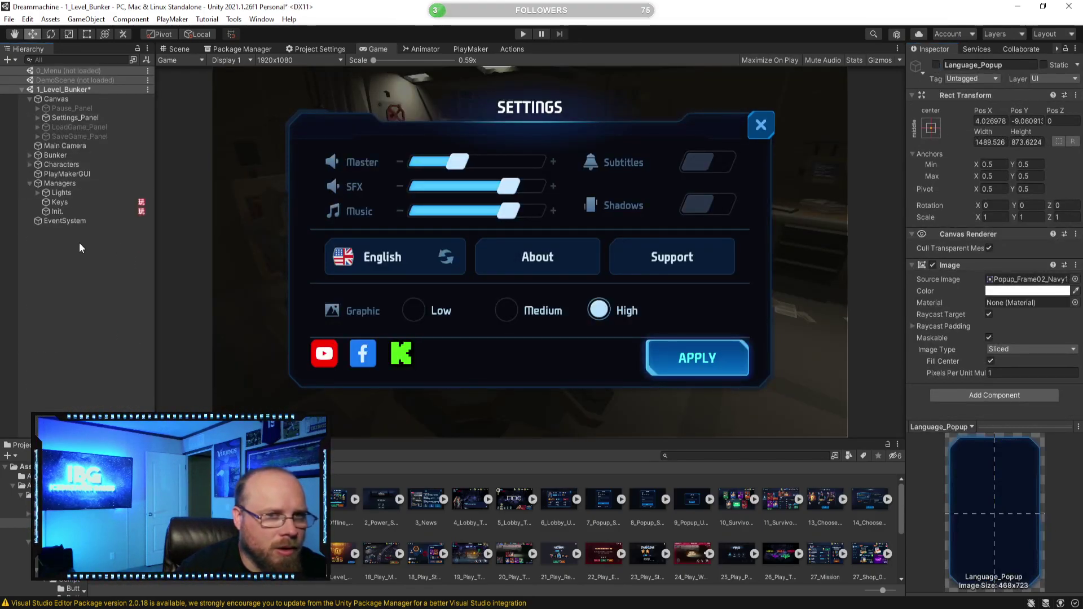
click(91, 116)
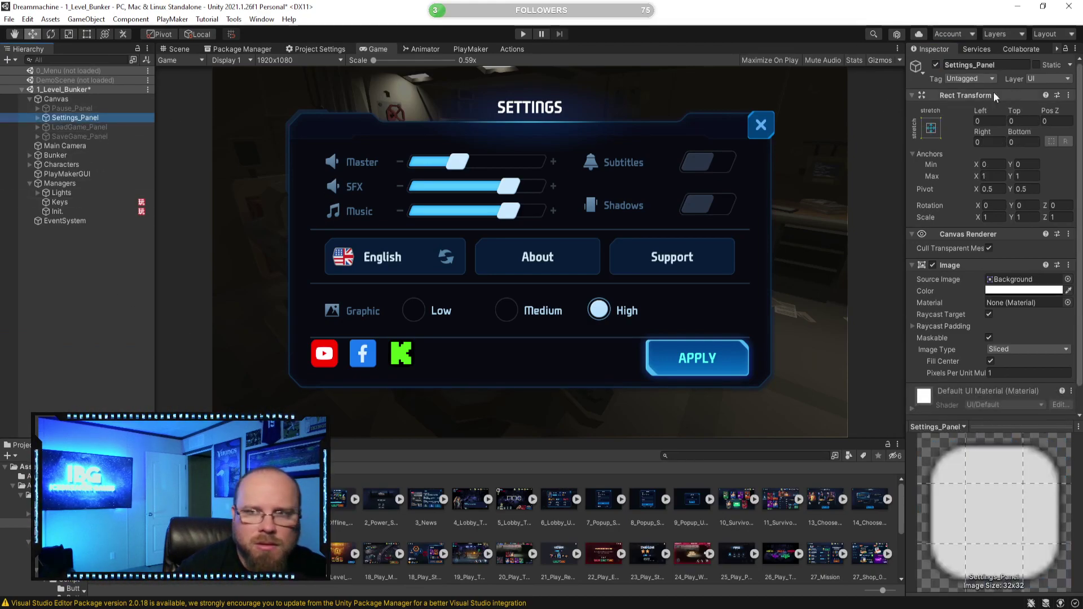
click(935, 64)
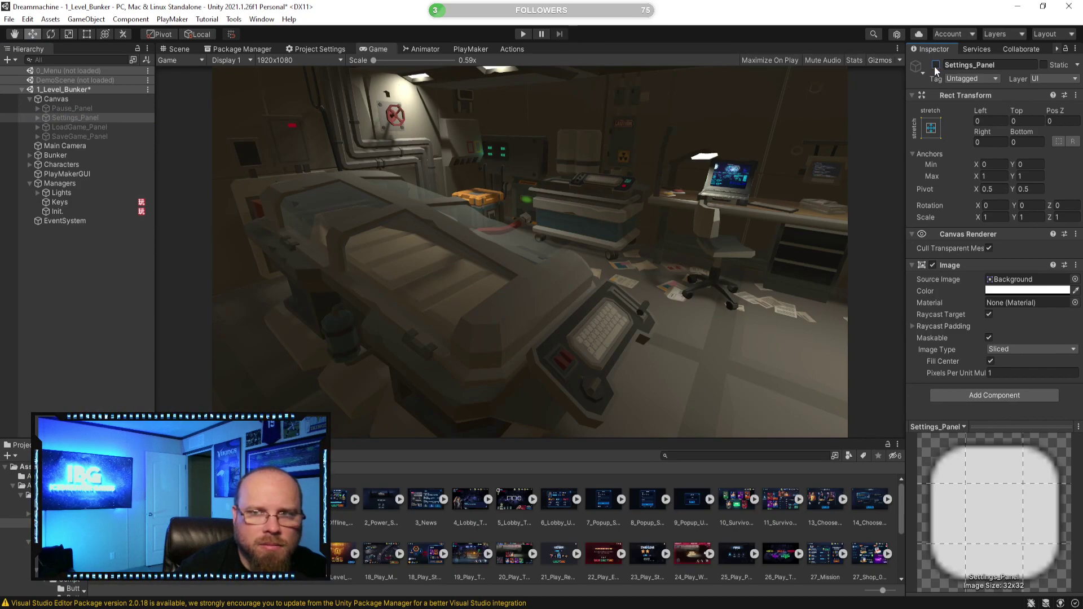
click(936, 65)
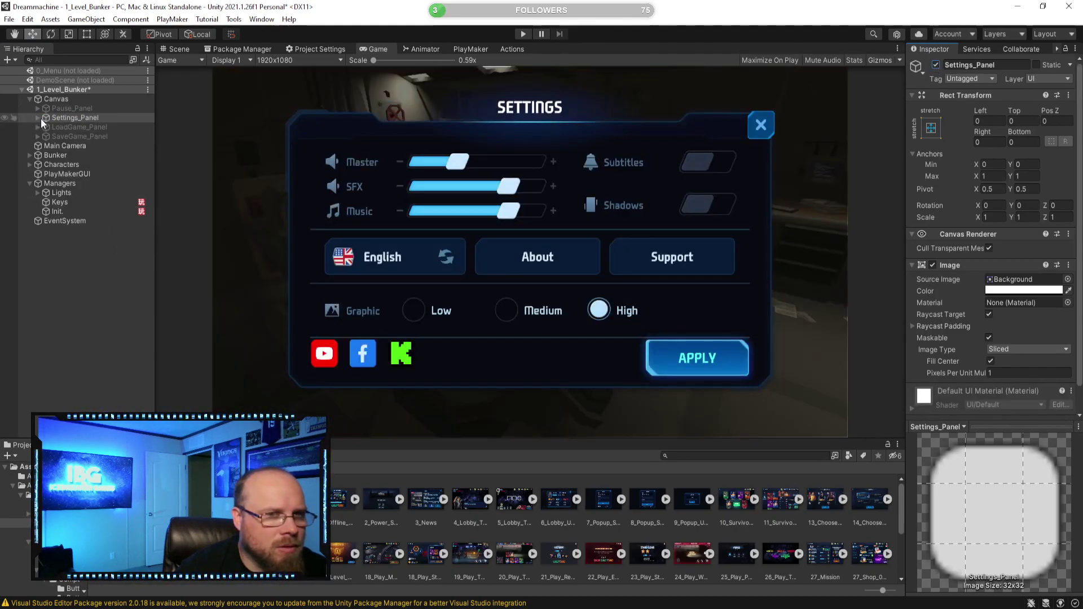
Examine Language_Popup and its children alongside the Settings popup, switching the language popup on and off
alt+click(37, 118)
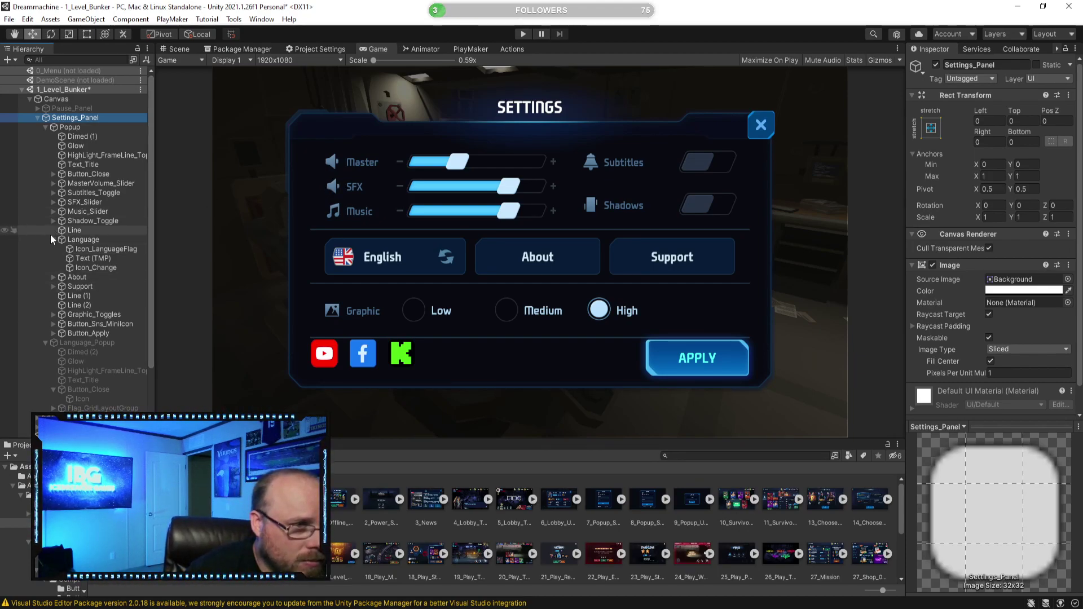
click(98, 243)
click(85, 343)
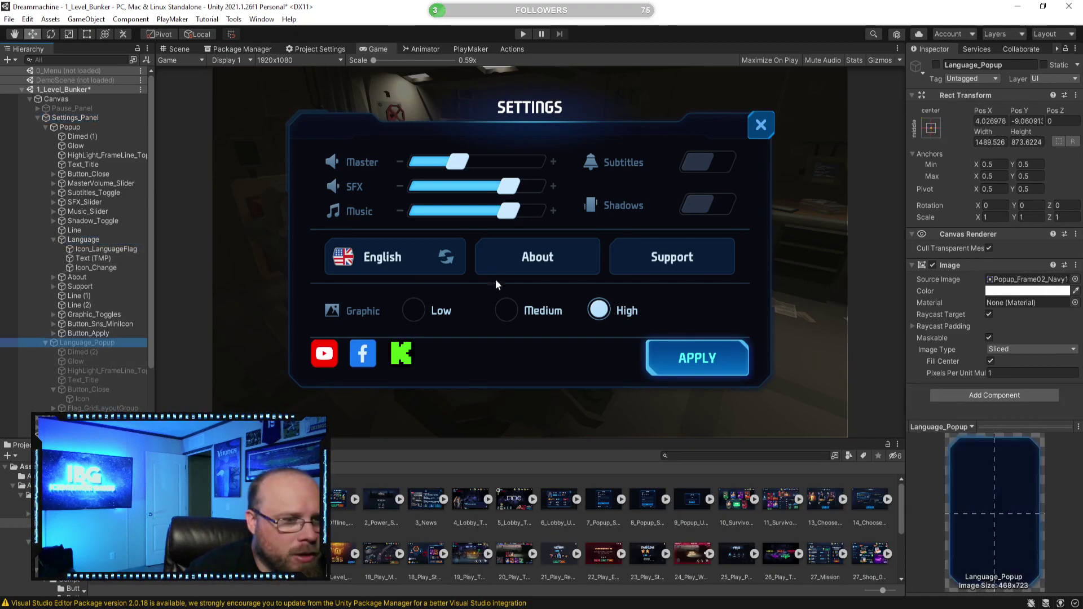
click(936, 66)
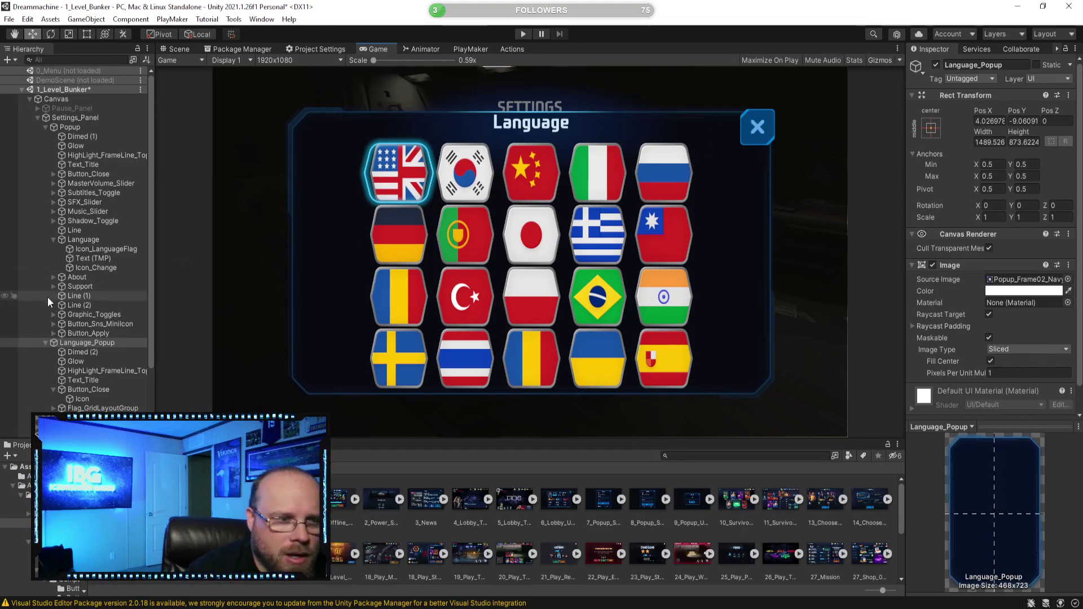
click(935, 64)
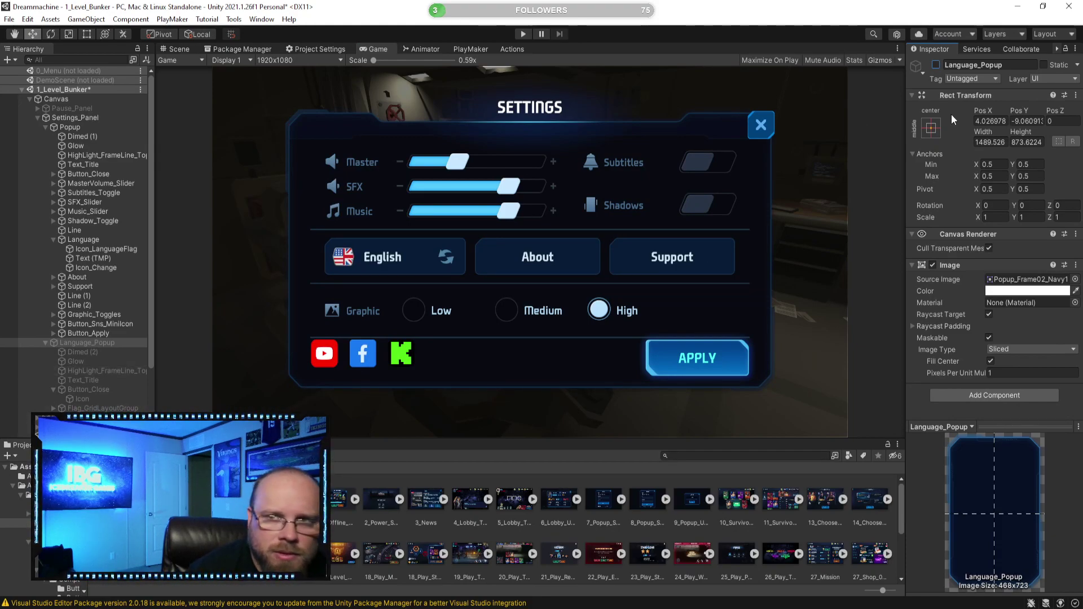
click(936, 65)
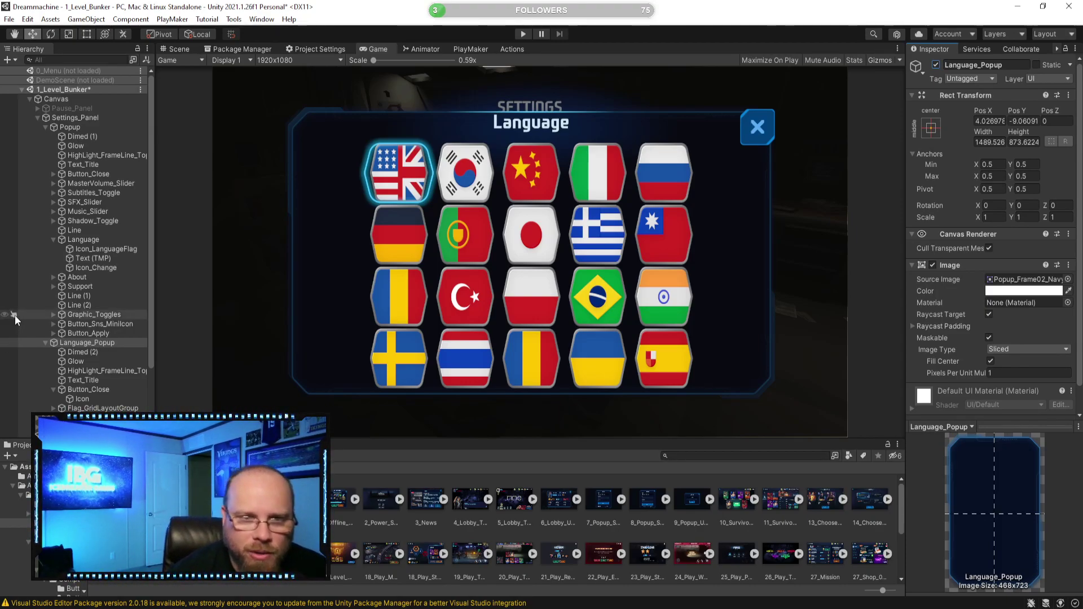
scroll(85, 344, down, 3)
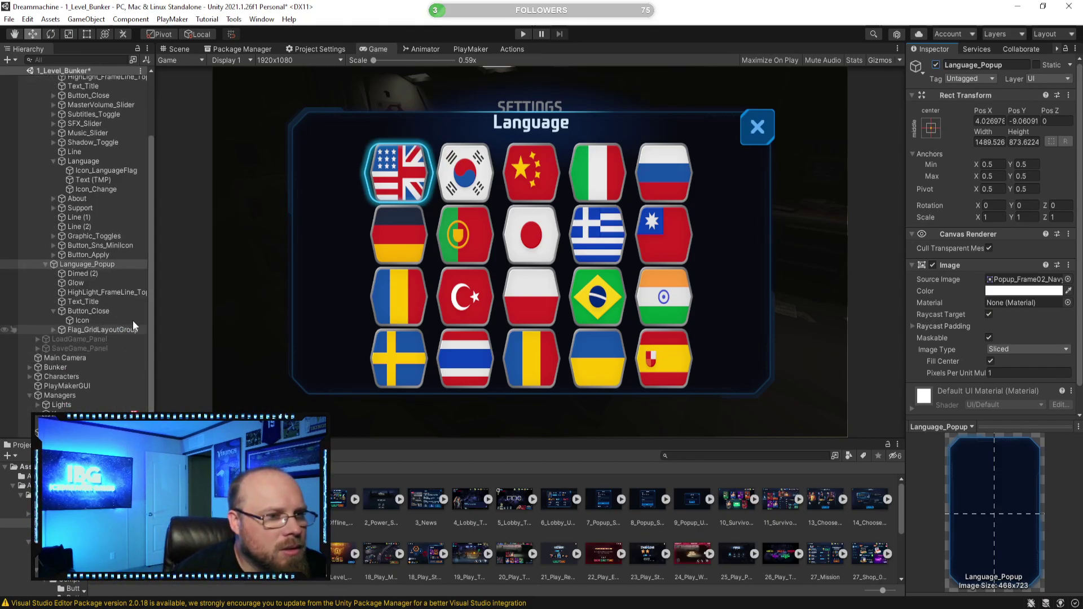
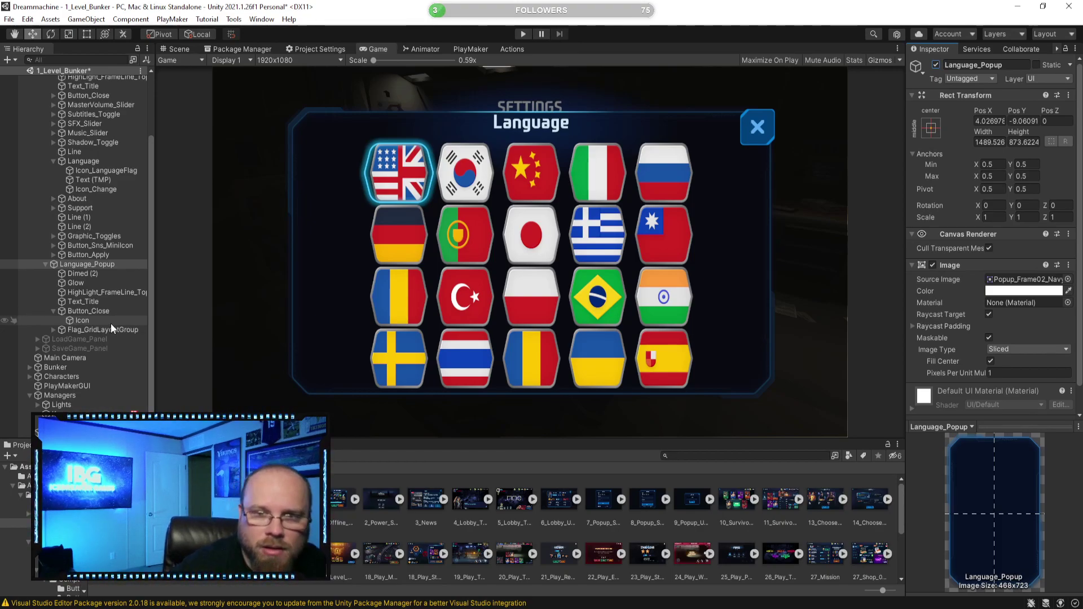
scroll(992, 291, down, 2)
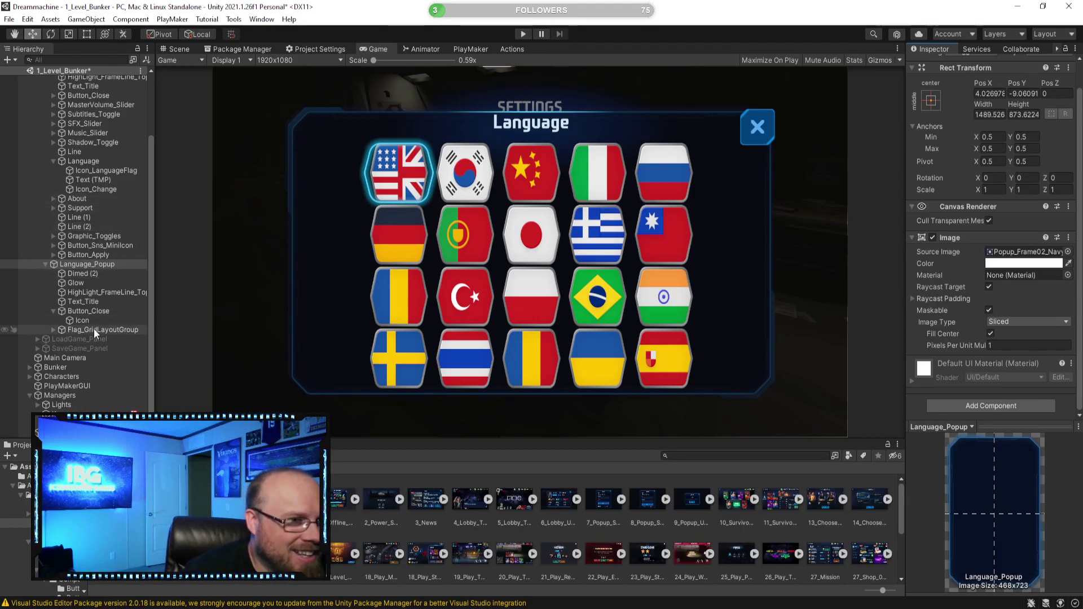
scroll(119, 280, up, 2)
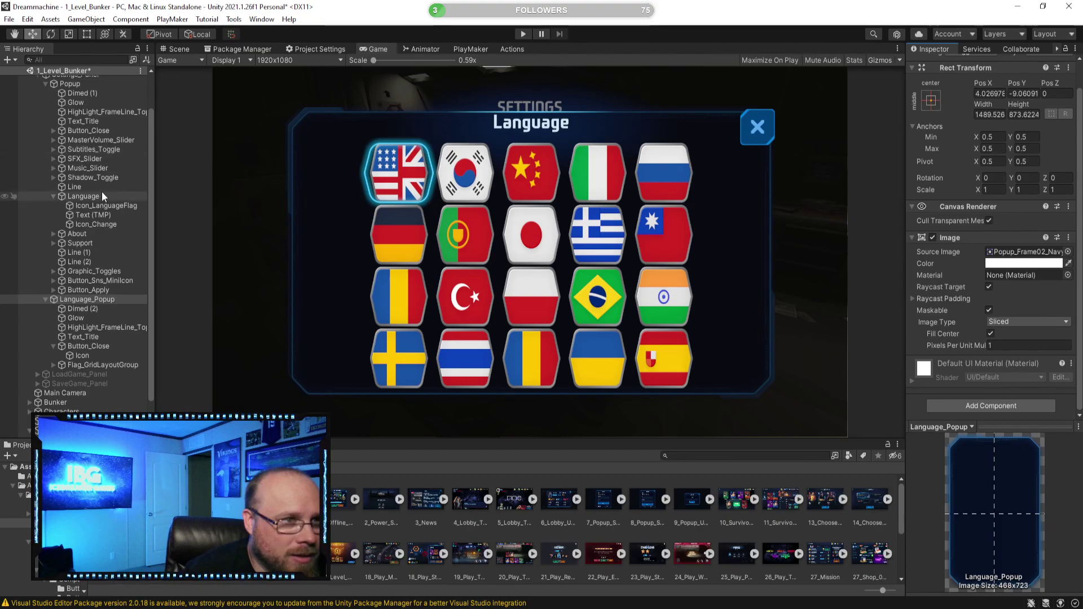
scroll(922, 151, up, 2)
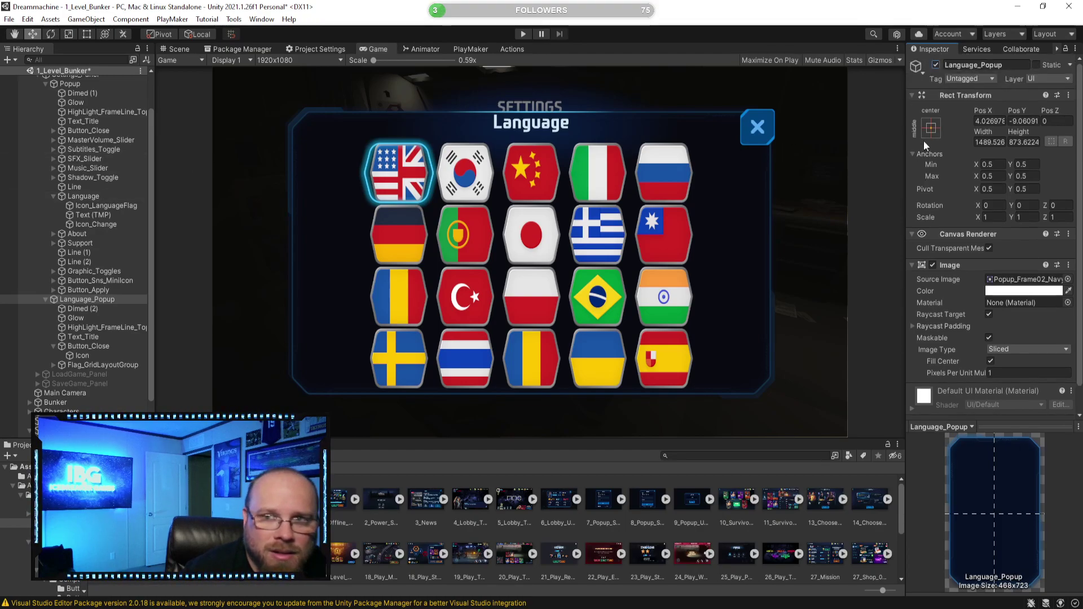
click(936, 65)
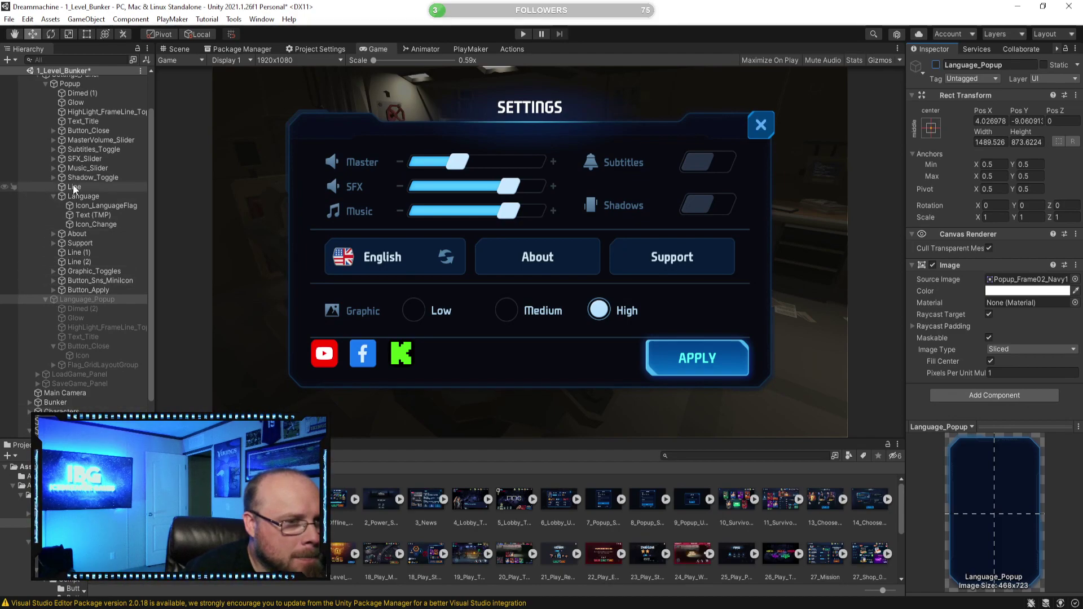
Inspect the Button settings of the first Icon_Flag under Flag_GridLayoutGroup and of the Settings popup's Language button
click(53, 364)
scroll(80, 355, down, 3)
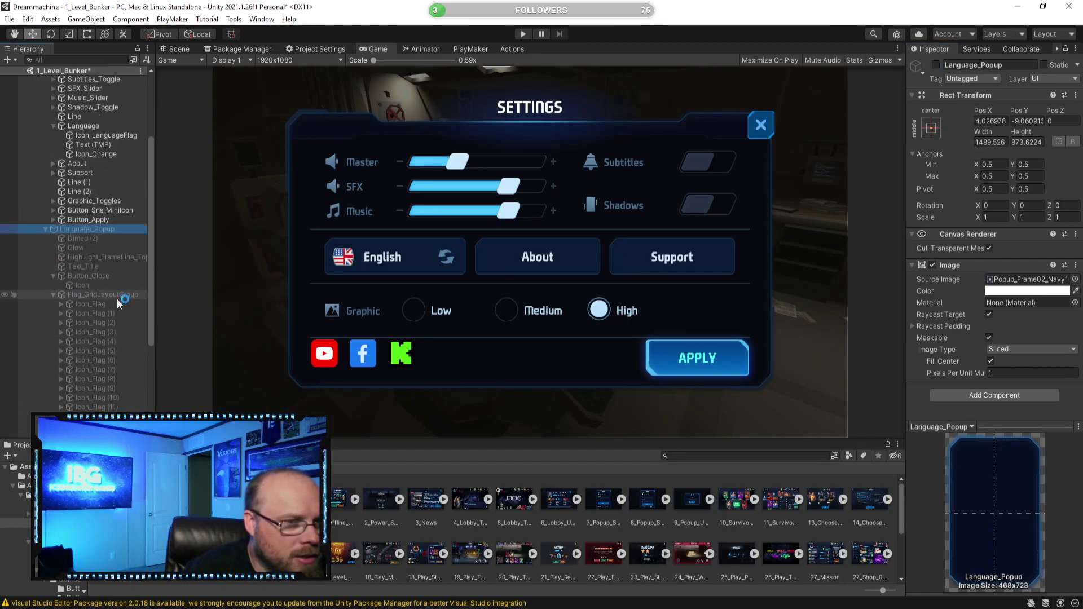
click(96, 303)
scroll(968, 309, down, 8)
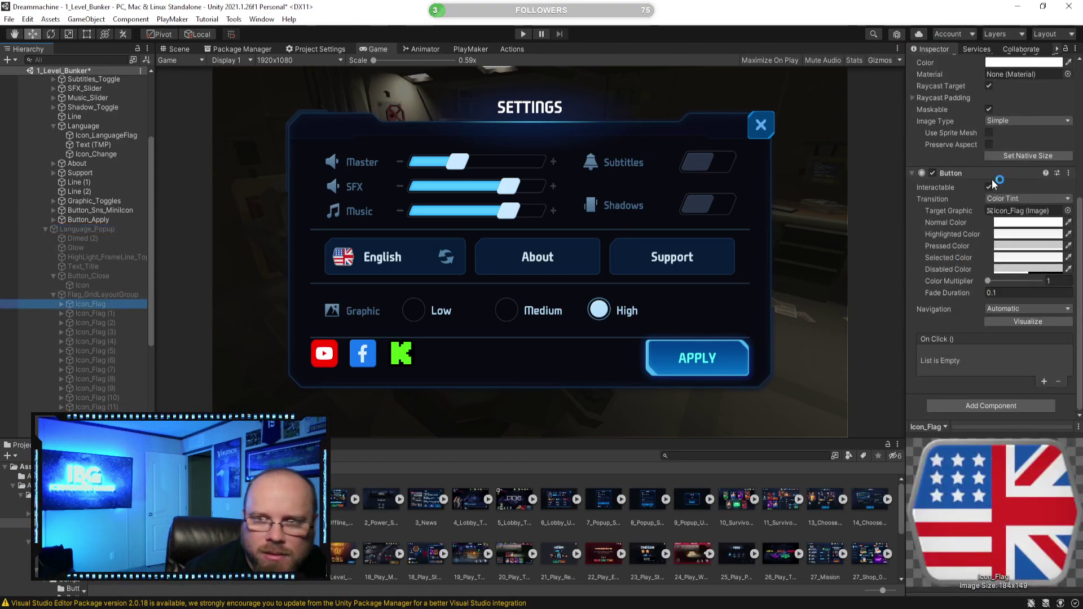
scroll(110, 220, up, 5)
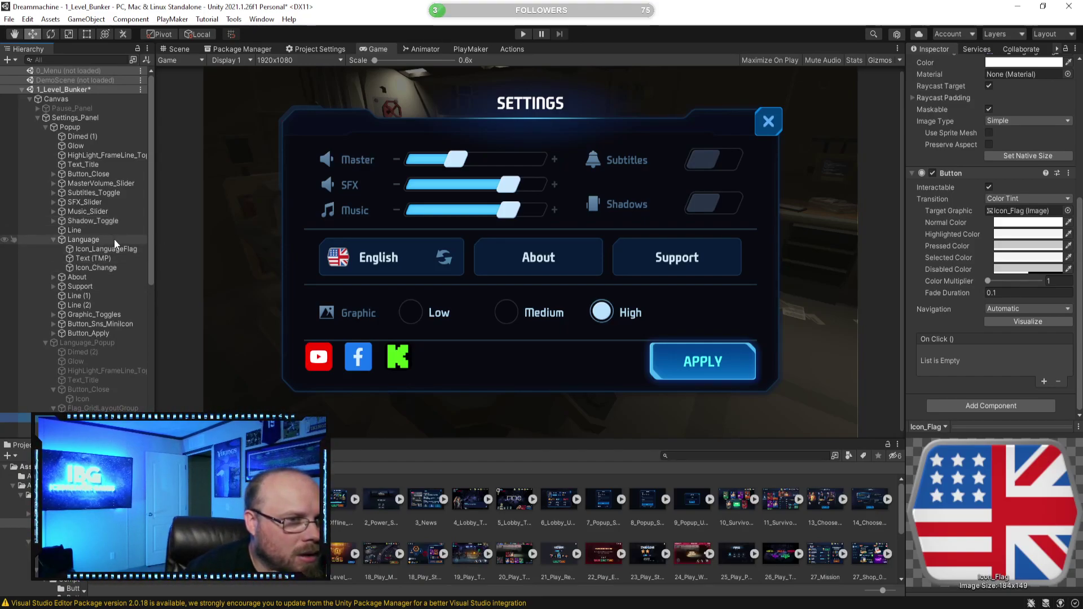
click(114, 240)
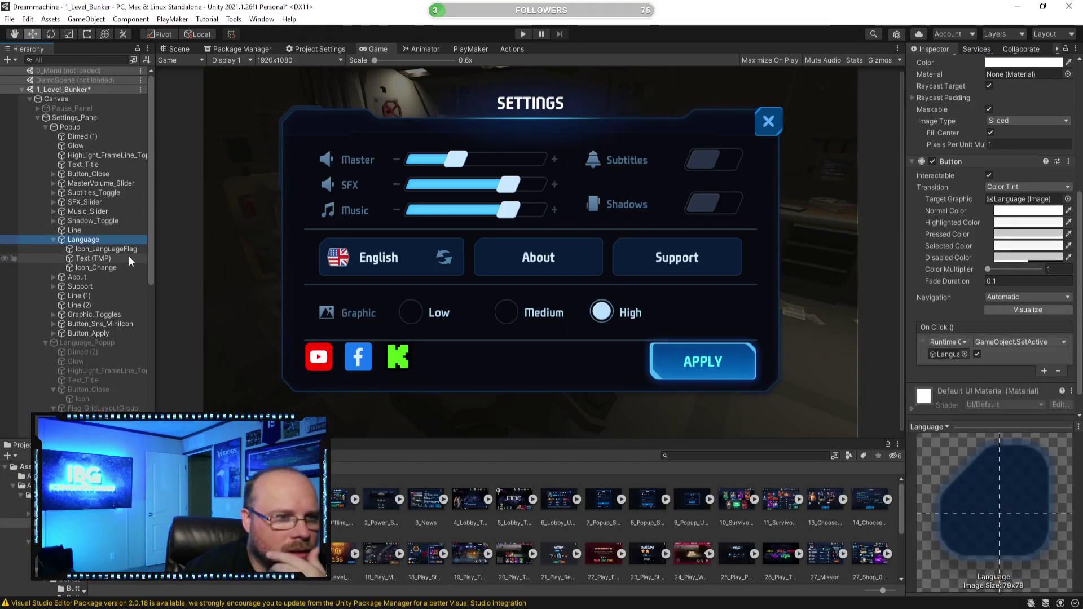
Add a PlayMaker FSM to Icon_LanguageFlag under the Language button and select its State 1
click(134, 249)
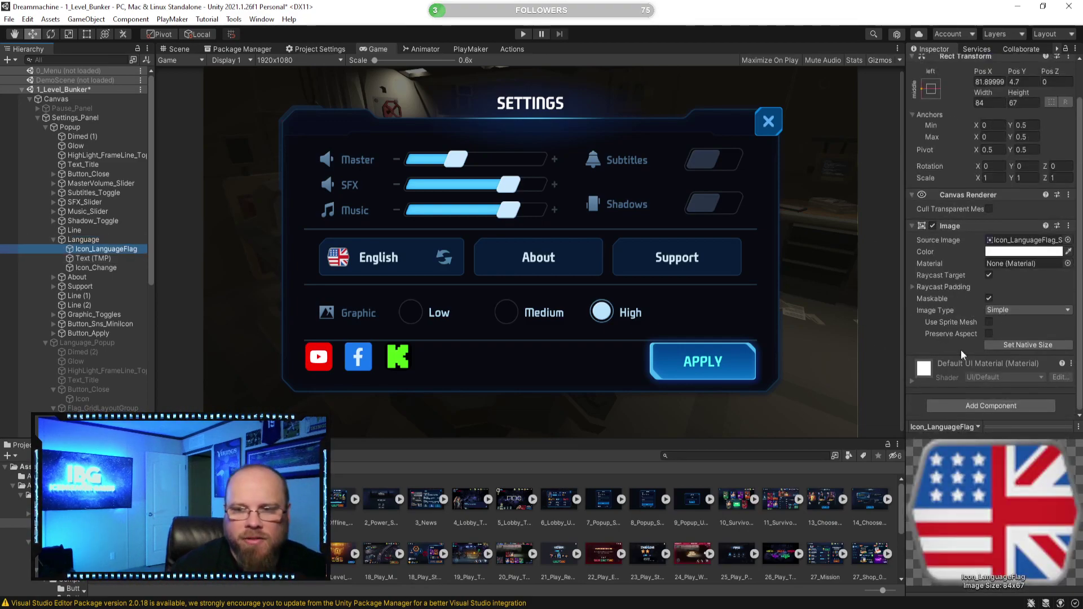
click(470, 49)
right_click(422, 148)
click(442, 160)
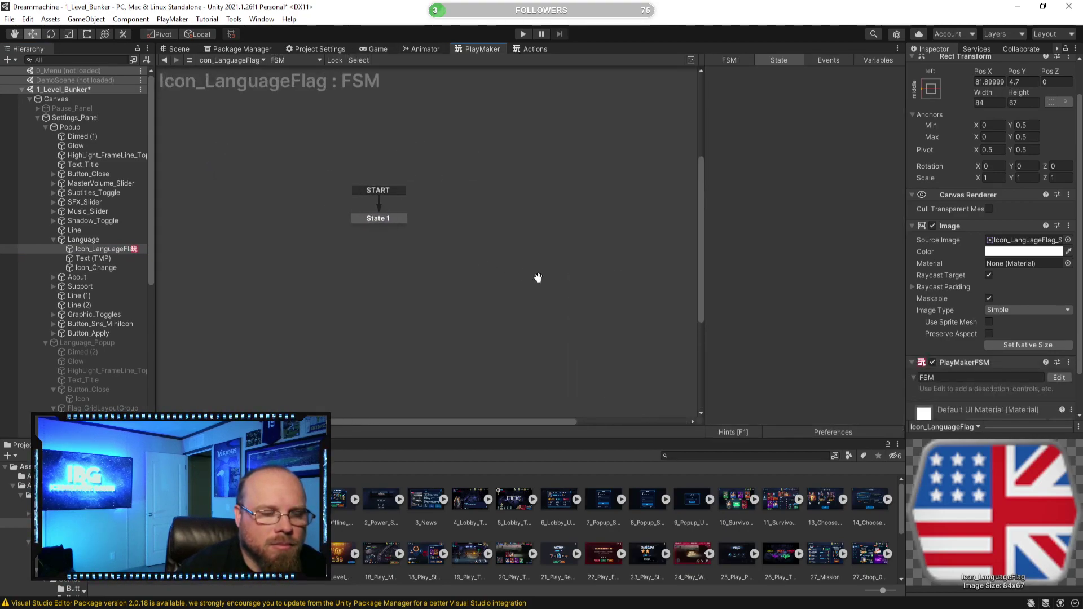
click(496, 238)
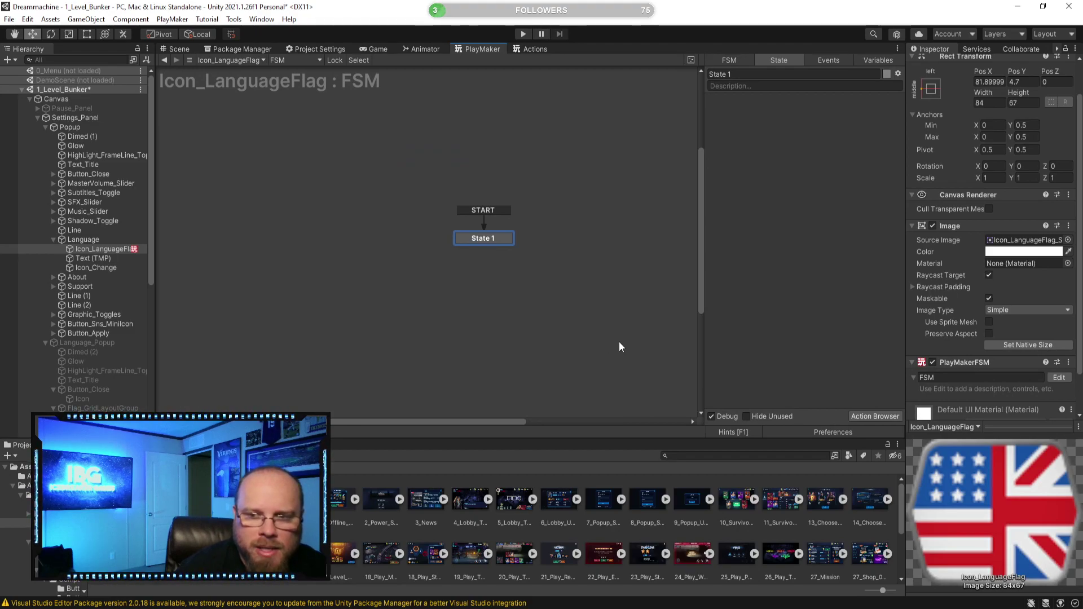
Set the alien head as the watermark of the Icon_LanguageFlag FSM
right_click(587, 253)
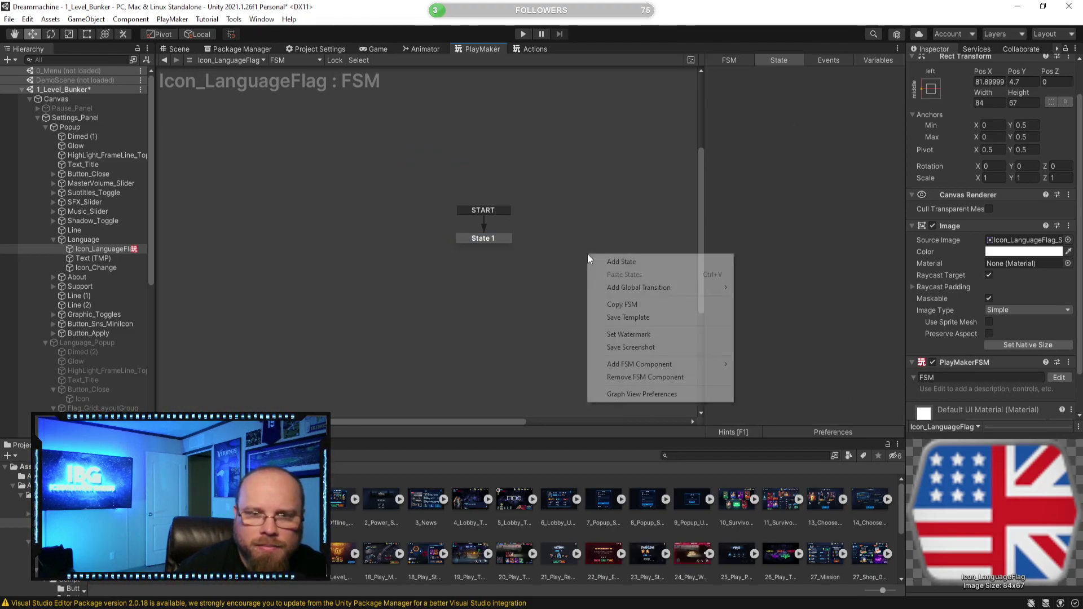
click(638, 334)
click(728, 103)
Add an Array variable named Flag_Selected to the Icon_LanguageFlag FSM
click(868, 57)
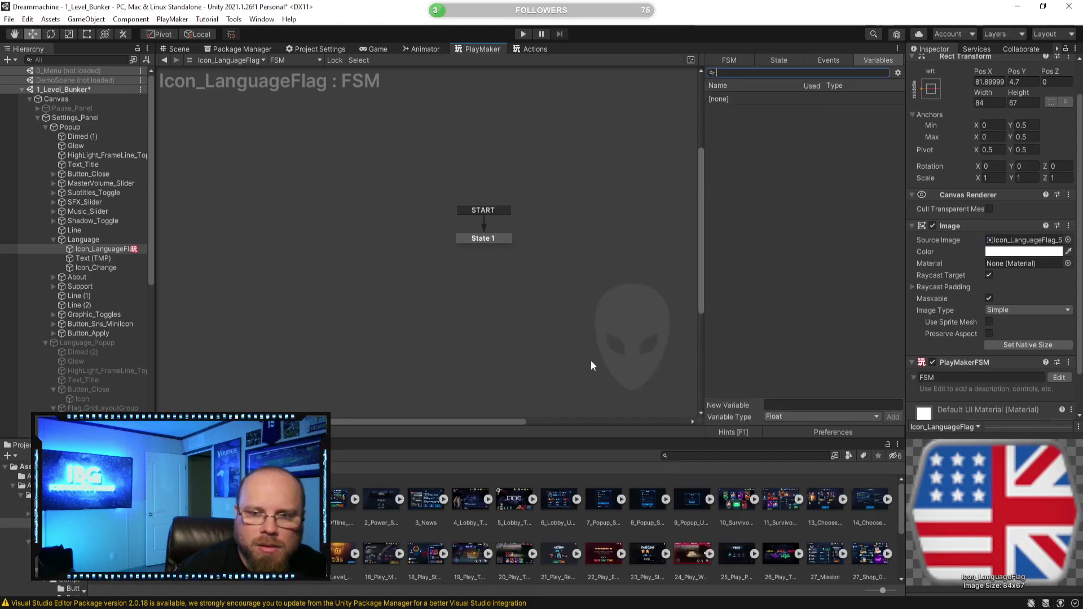
click(851, 418)
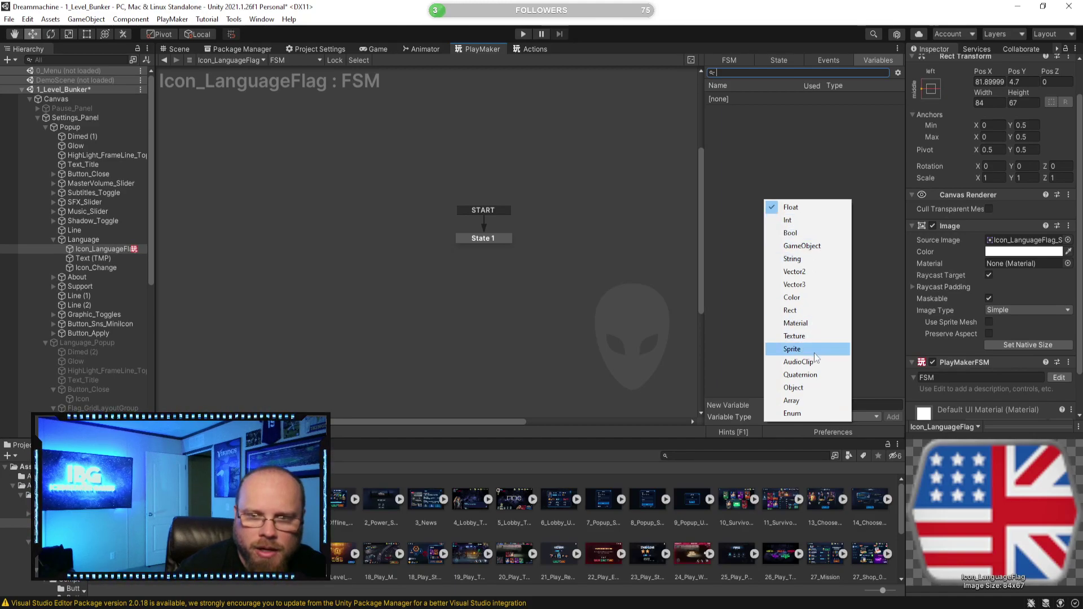
click(800, 401)
click(818, 406)
text(Fl)
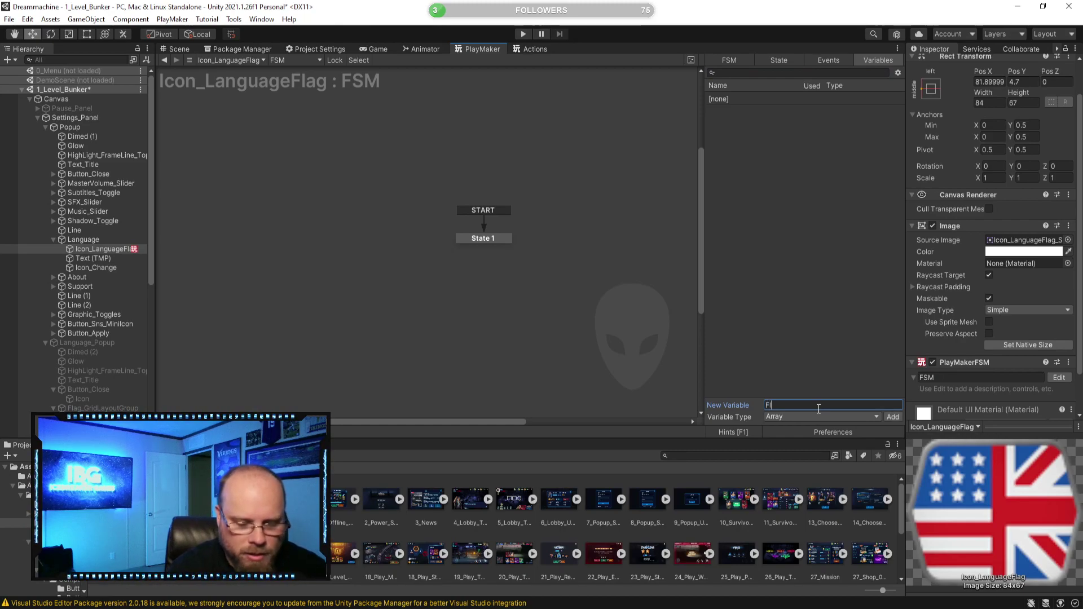
text(ag_See)
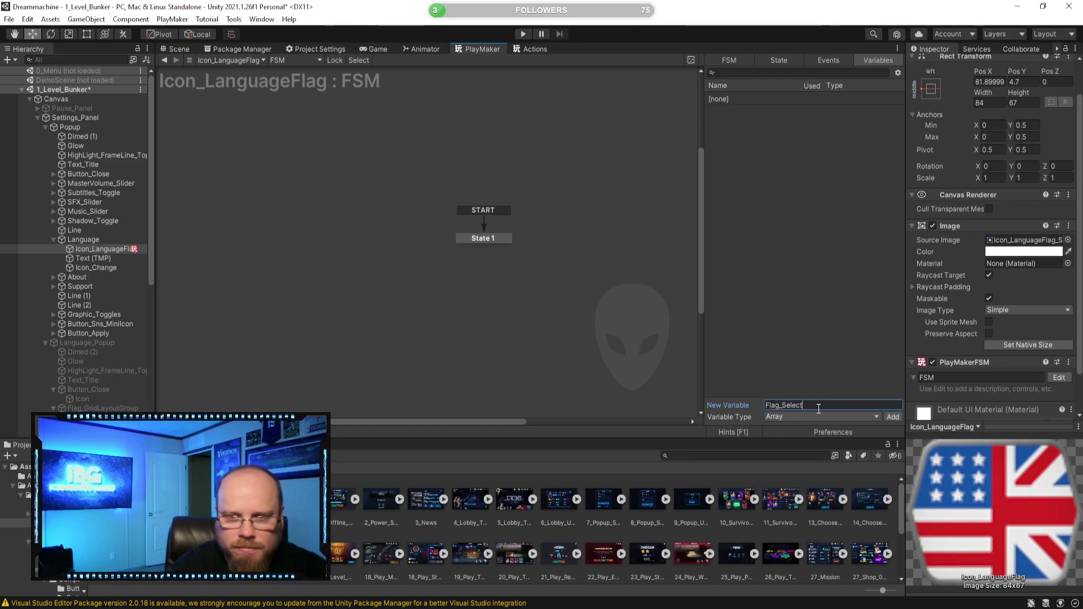
key(Return)
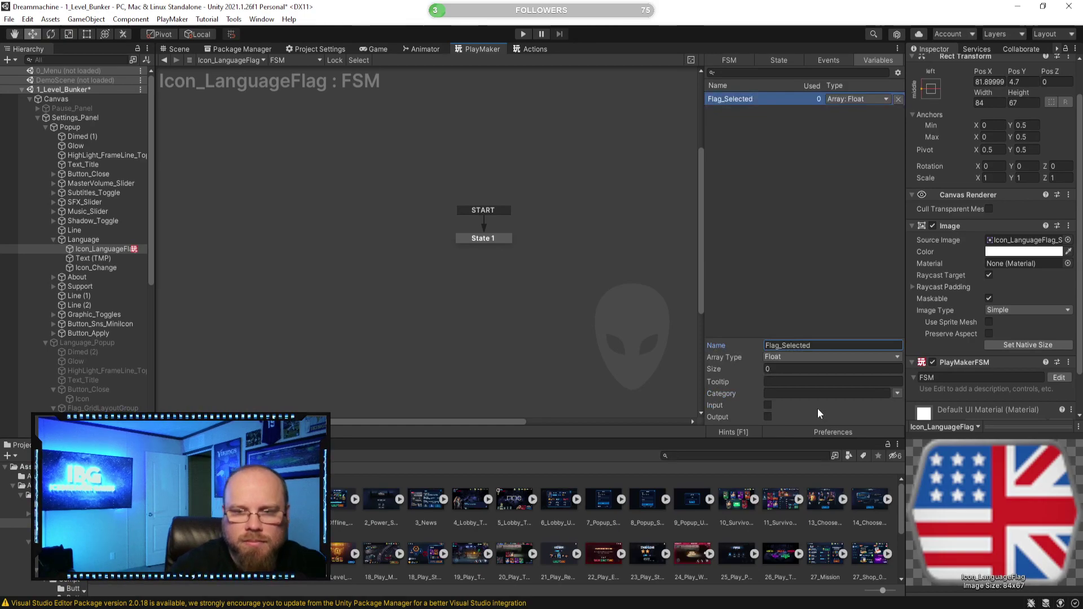
Set the Flag_Selected array's type to Int and its size to 19
click(808, 359)
click(825, 377)
click(788, 369)
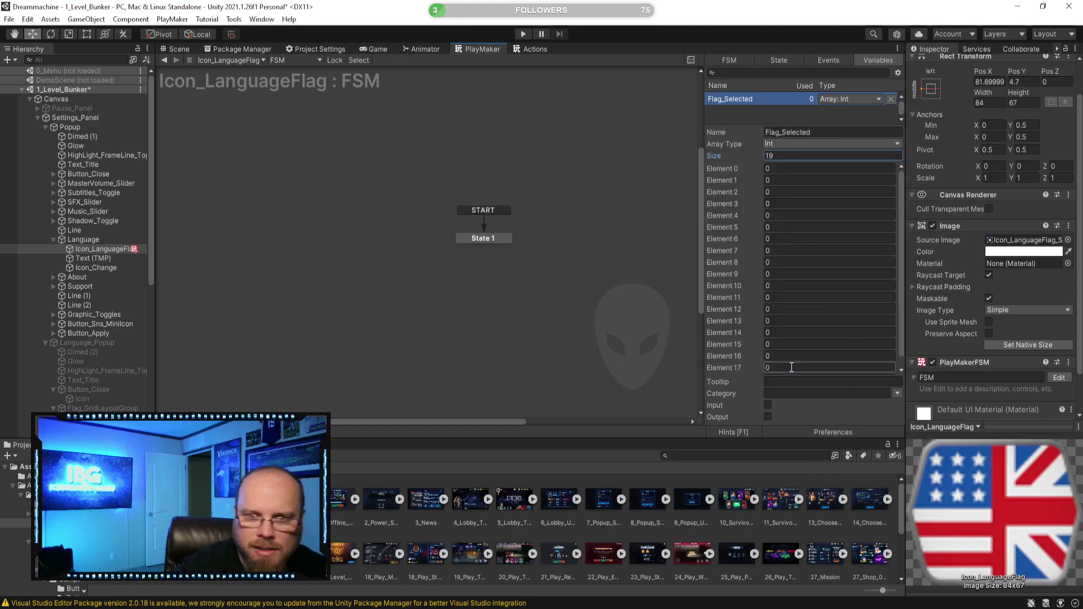
Fill Elements 1 to 18 of the Flag_Selected array with their own index numbers, 1 through 18
click(784, 180)
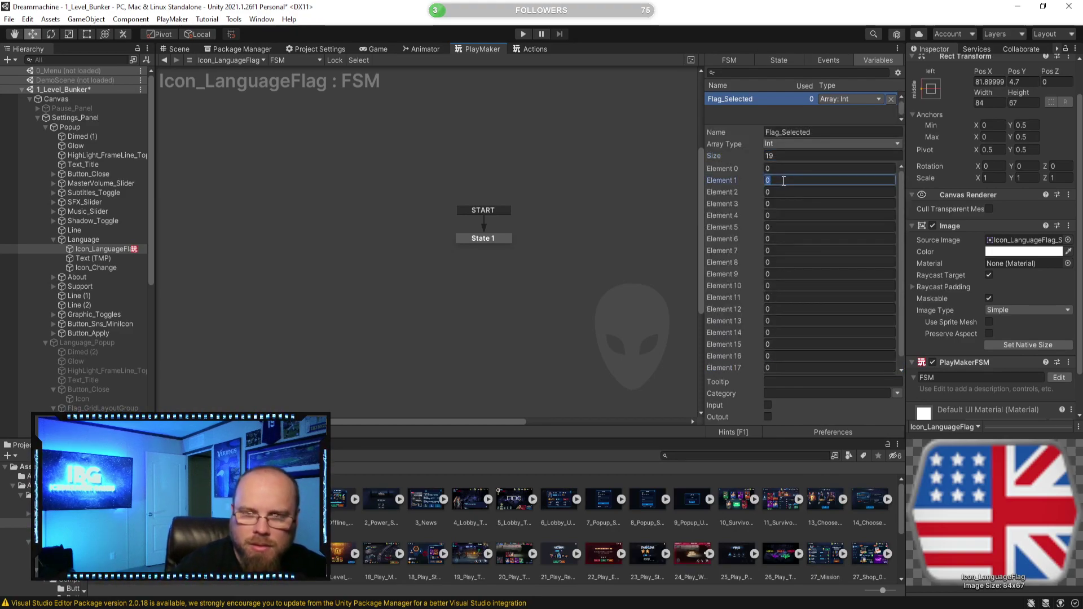
key(Tab)
text(2)
key(Tab)
text(3)
key(Tab)
text(4)
key(Tab)
text(5)
key(Tab)
text(6)
text(7)
key(Tab)
text(8)
key(Tab)
text(9)
key(Tab)
text(10)
key(Tab)
text(11)
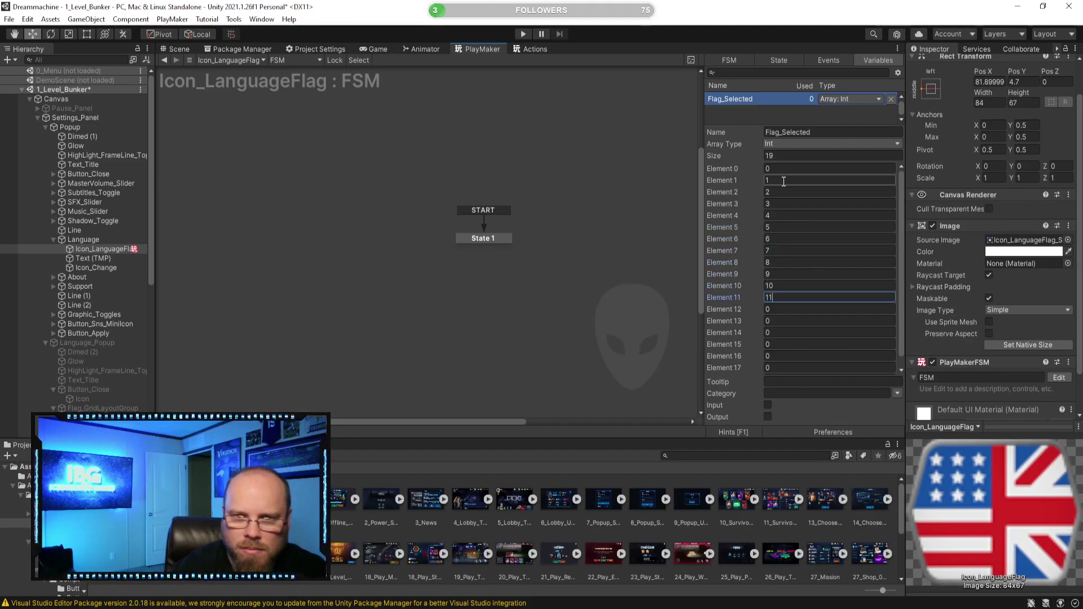
key(Tab)
text(12)
key(Tab)
text(13)
key(Tab)
text(14)
key(Tab)
text(15	16)
key(Tab)
text(17)
key(Tab)
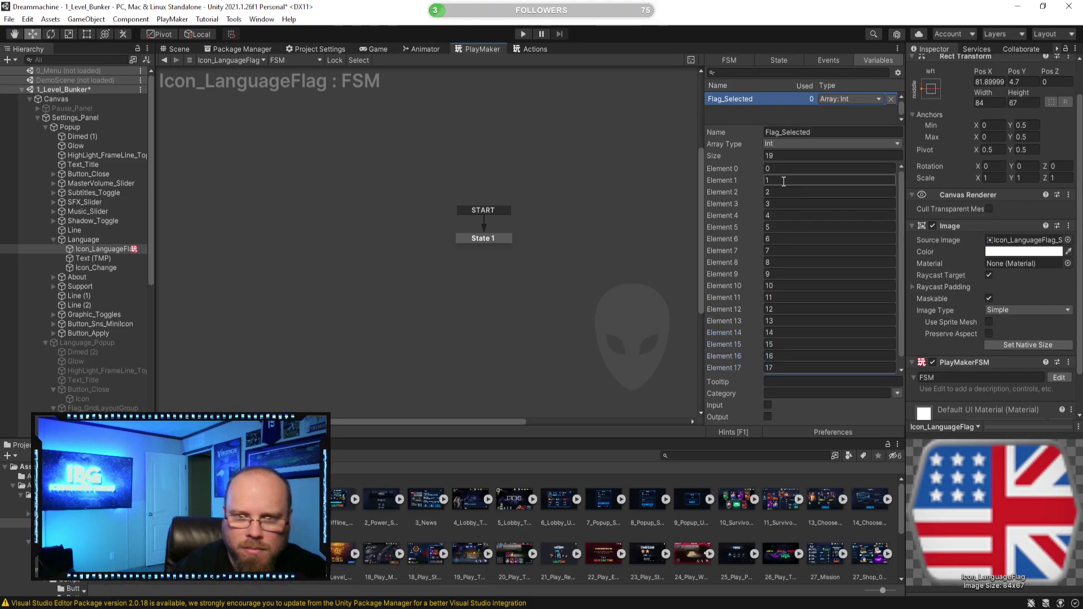
text(18)
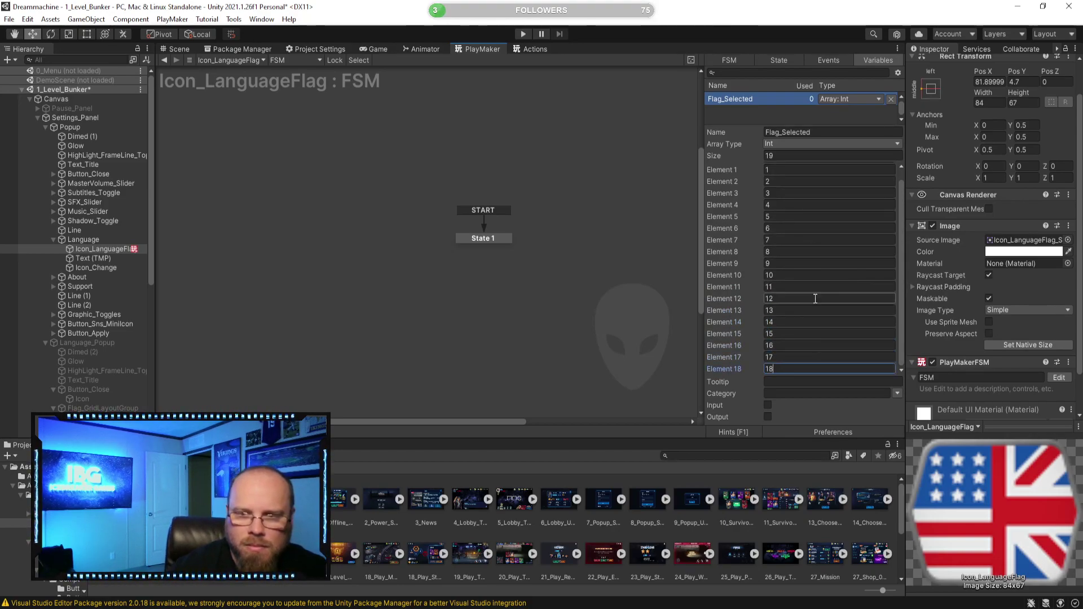
Check the Flag_Selected array's elements and set its size to 20
scroll(815, 299, up, 1)
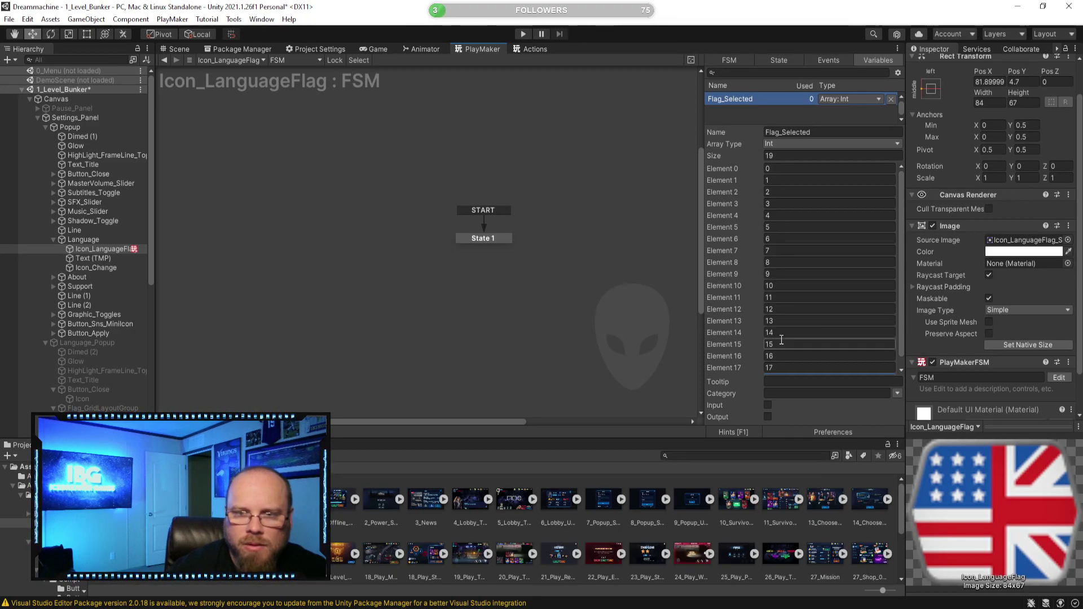
scroll(789, 350, down, 1)
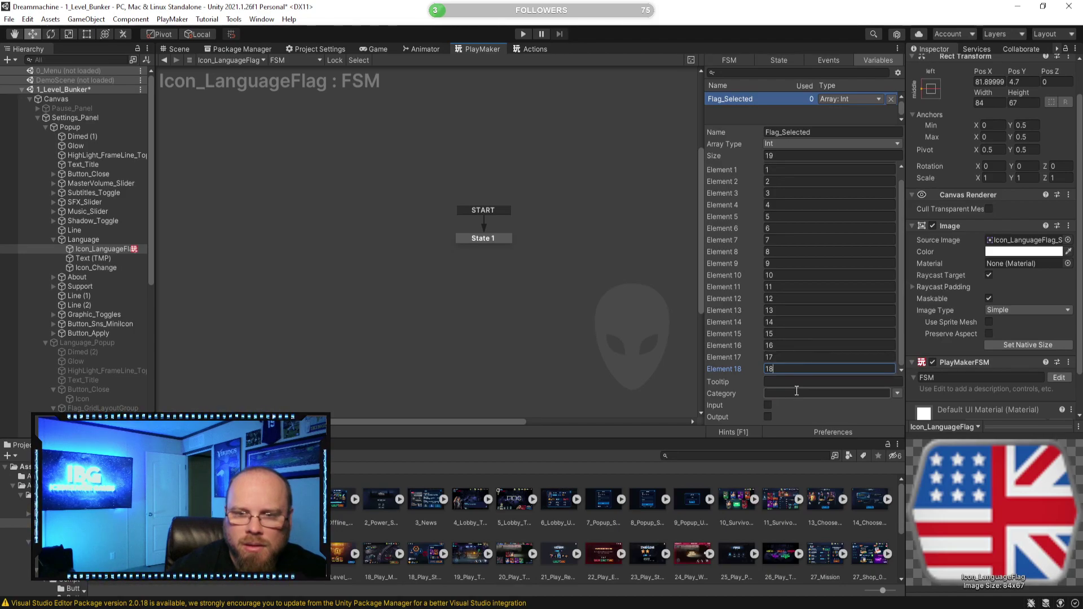
scroll(826, 327, up, 1)
click(782, 156)
text(20)
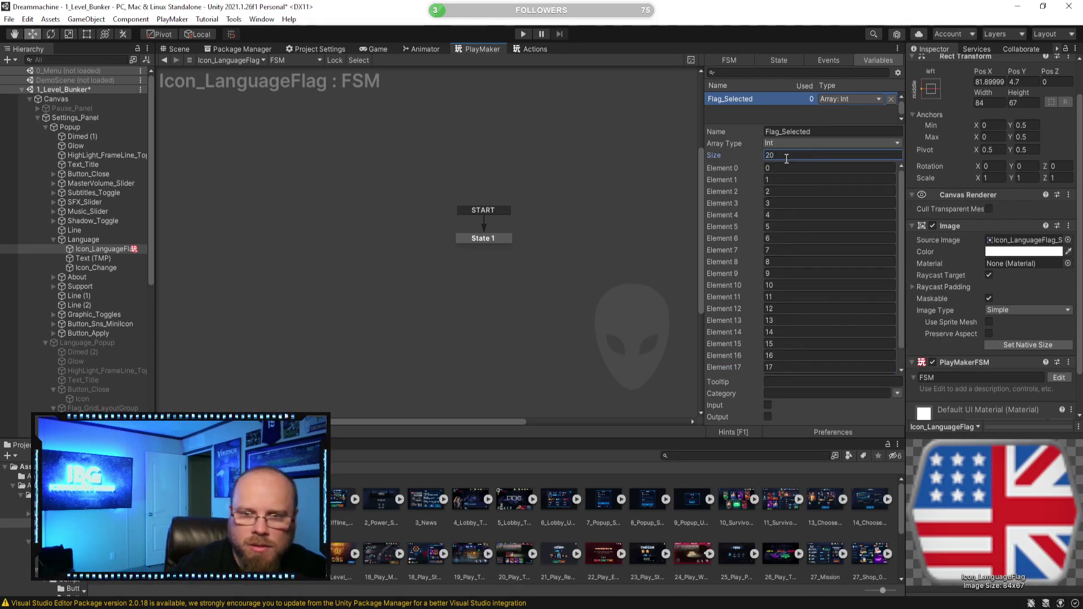
scroll(787, 254, down, 2)
click(786, 372)
scroll(790, 372, up, 2)
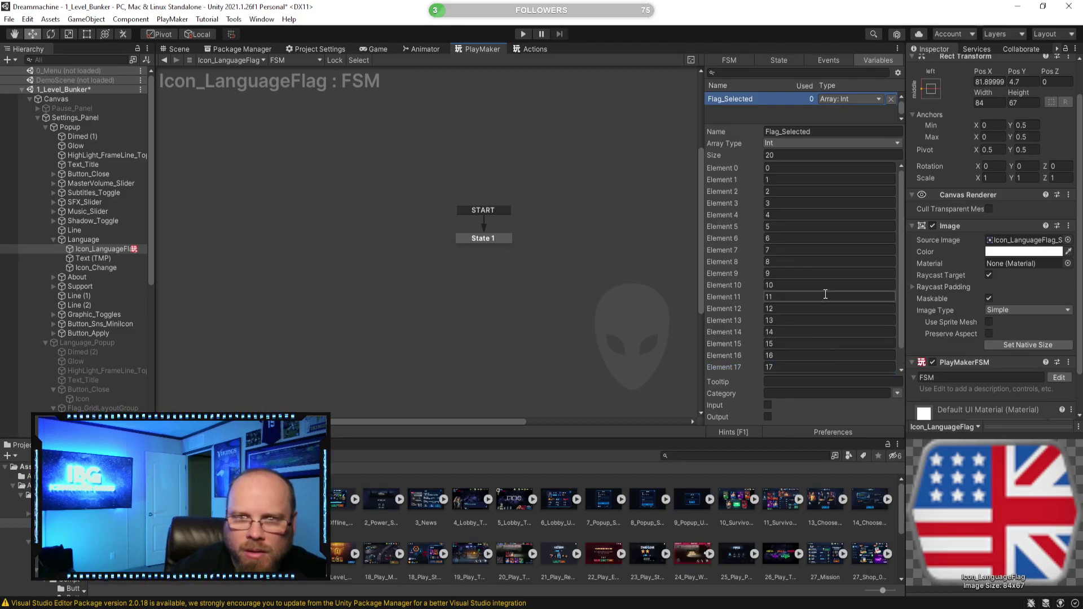
scroll(821, 296, down, 2)
scroll(796, 371, up, 2)
Delete the Flag_Selected array variable from the Icon_LanguageFlag FSM
click(486, 238)
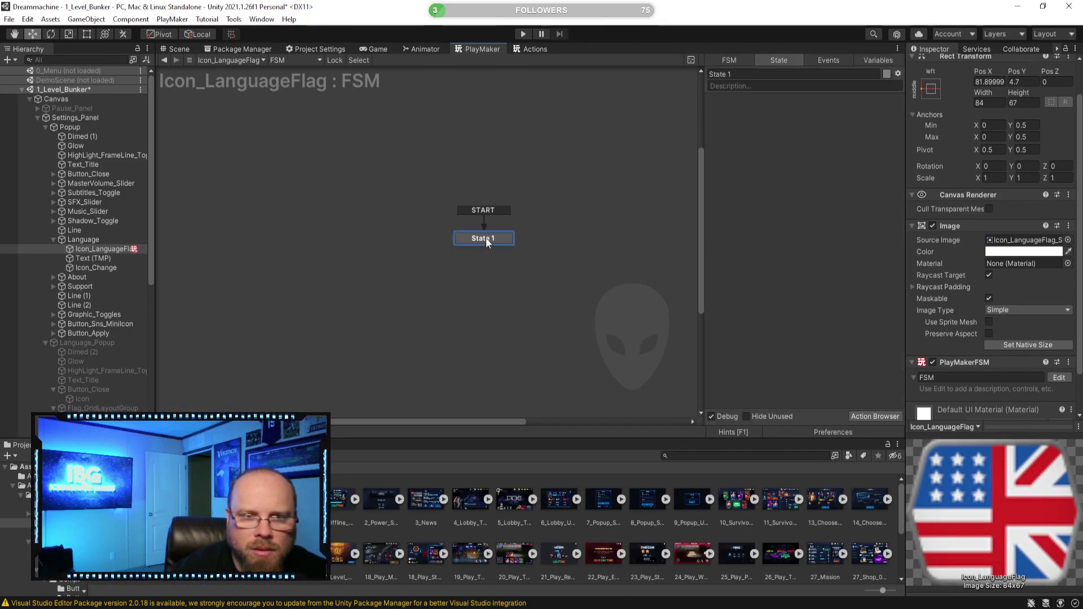
click(875, 416)
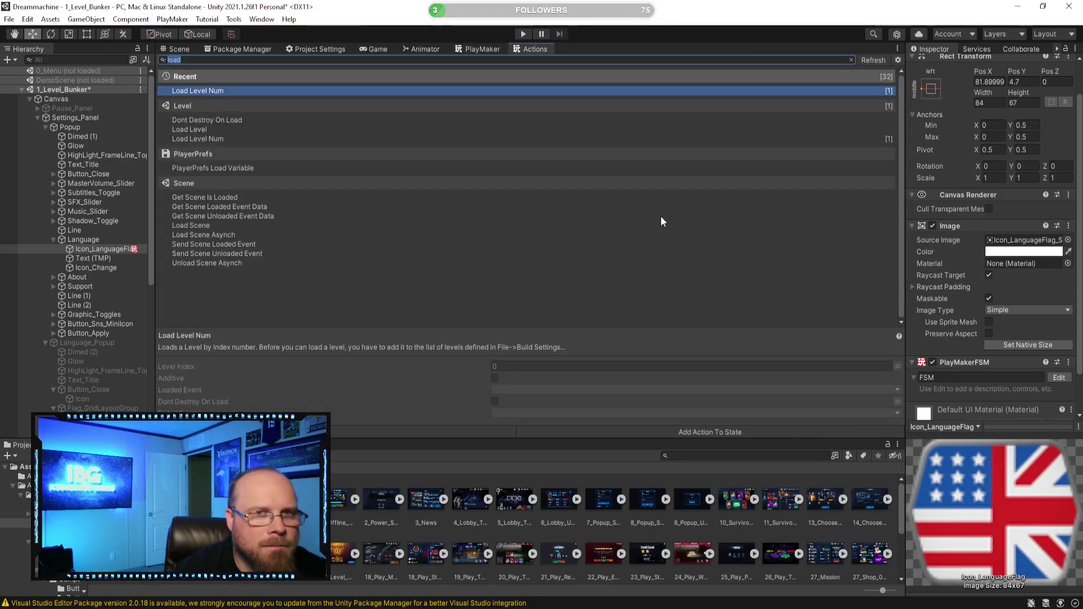
click(466, 50)
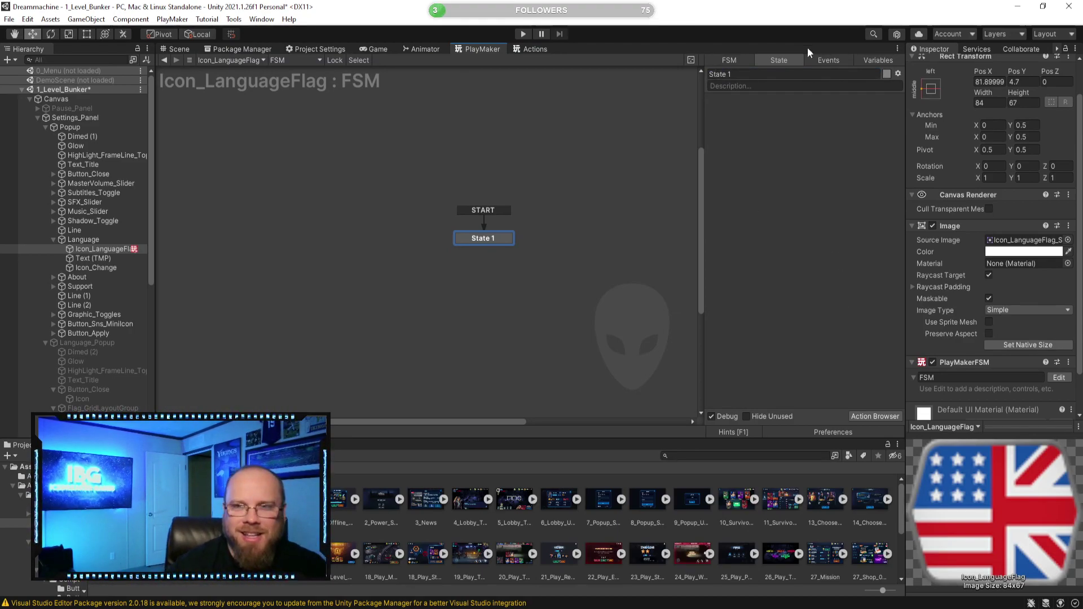
click(886, 61)
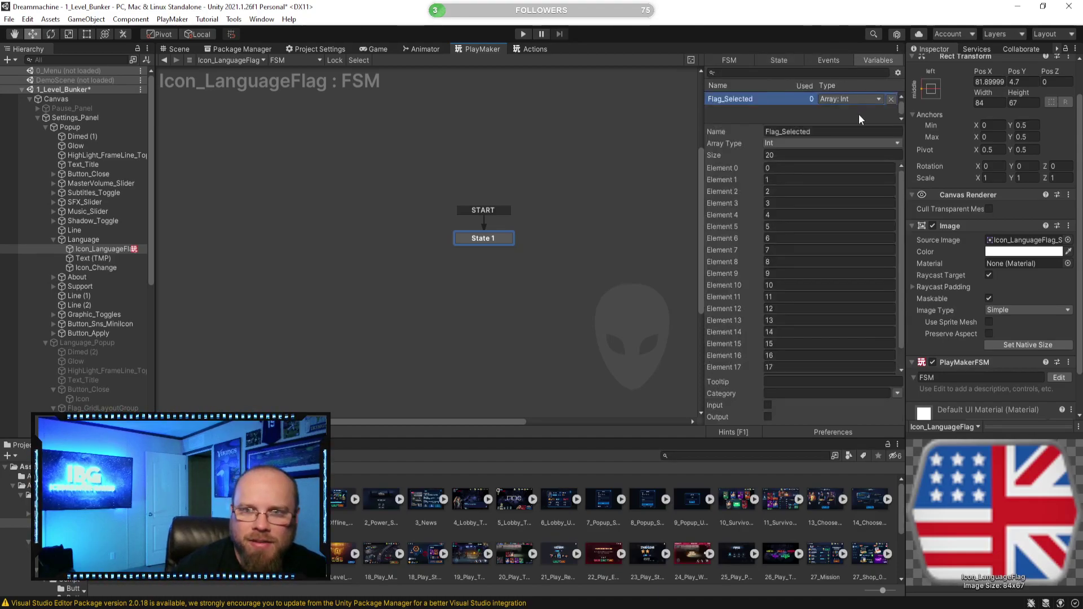
click(891, 100)
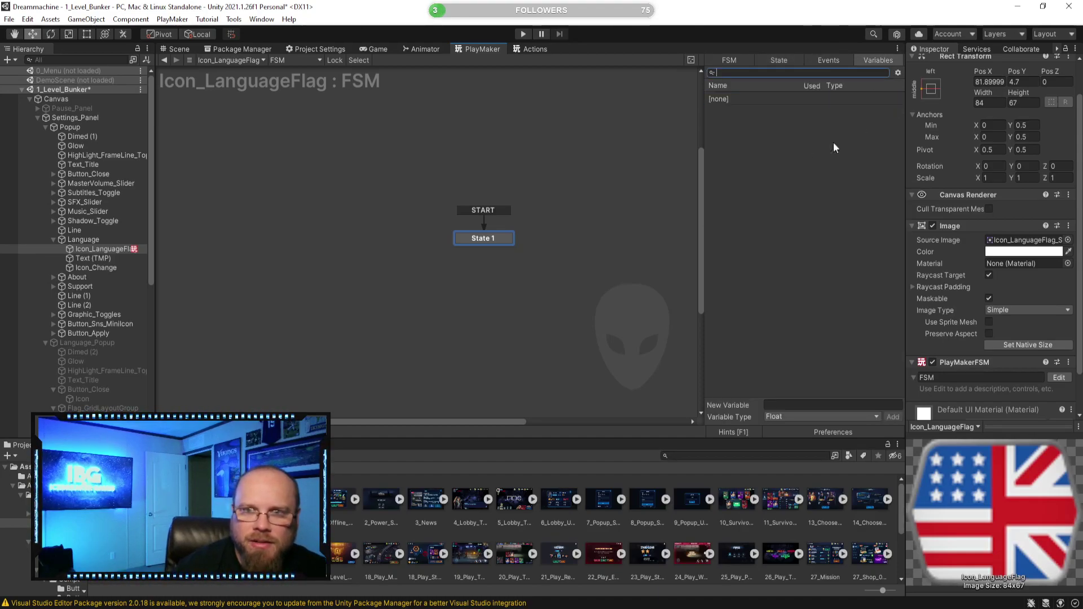
Add an Int variable named Flag_Selected to the Icon_LanguageFlag FSM
click(813, 416)
click(800, 224)
click(805, 404)
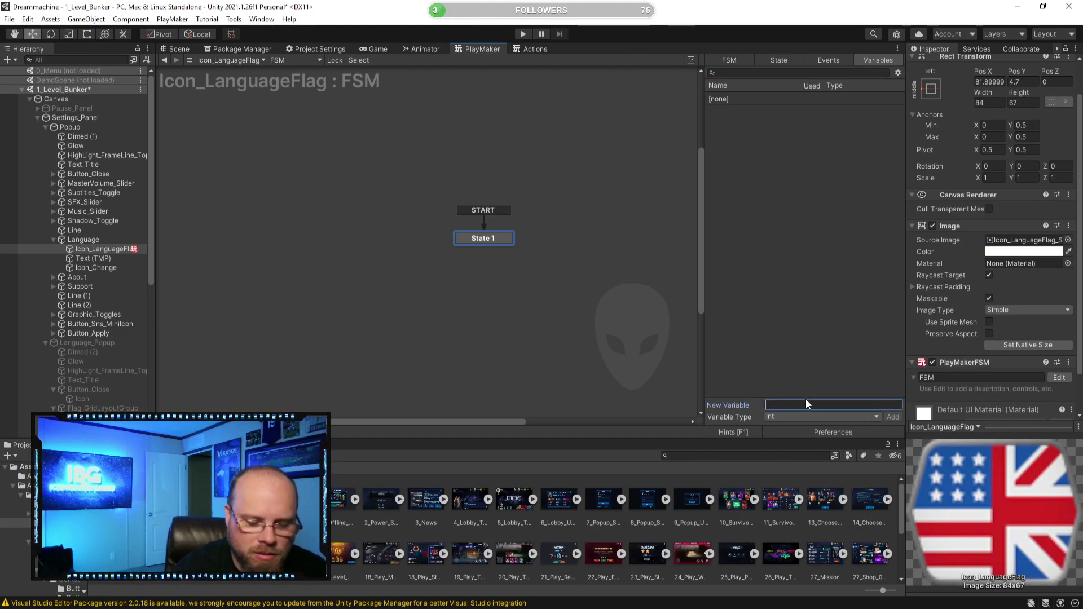
text(Flag_Selected)
key(Return)
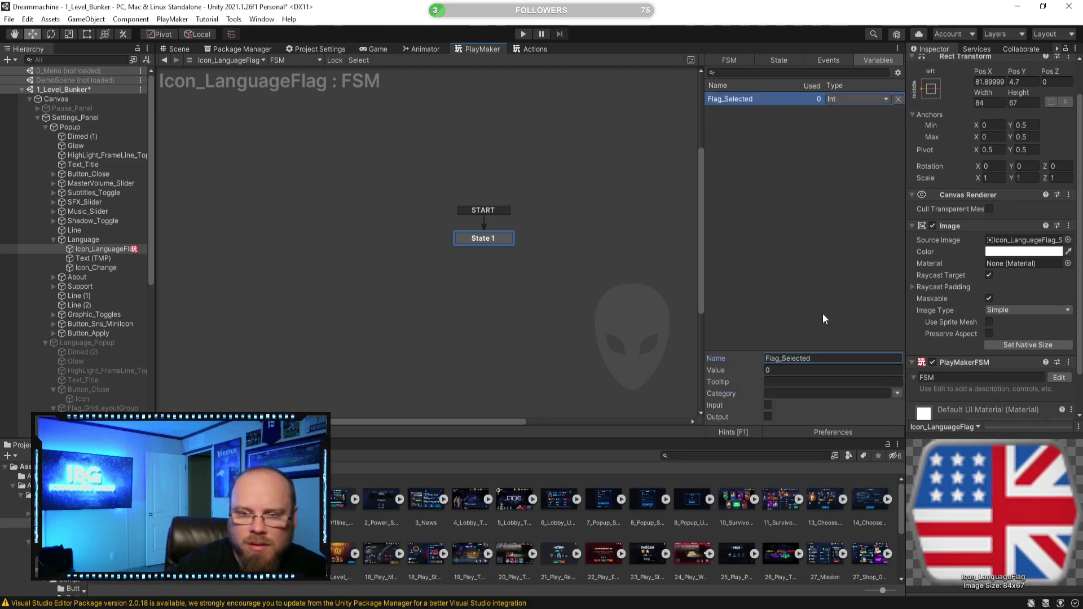
click(493, 245)
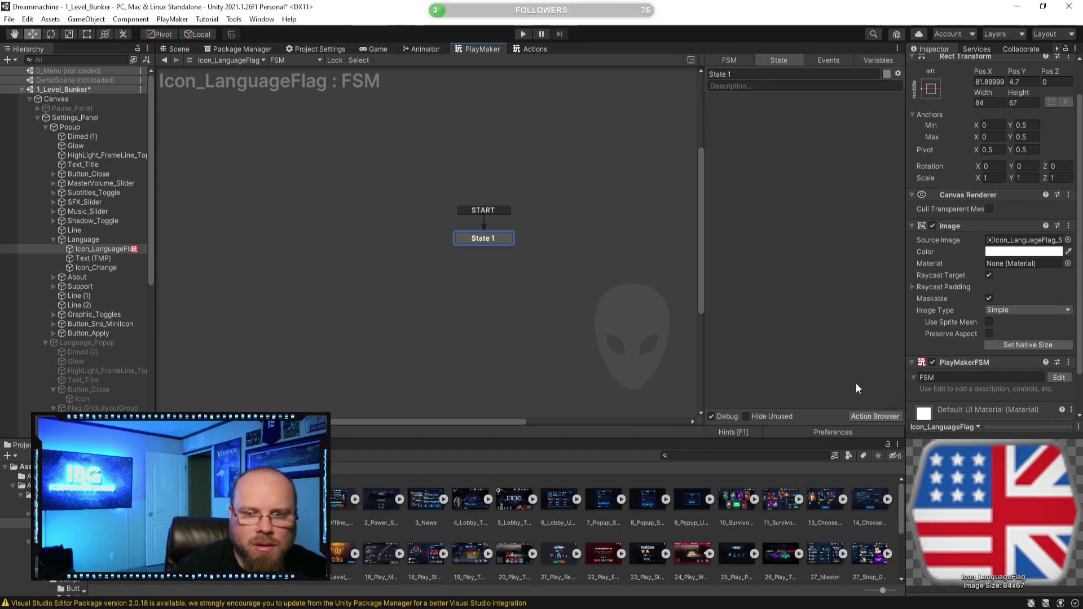
click(880, 420)
text(load)
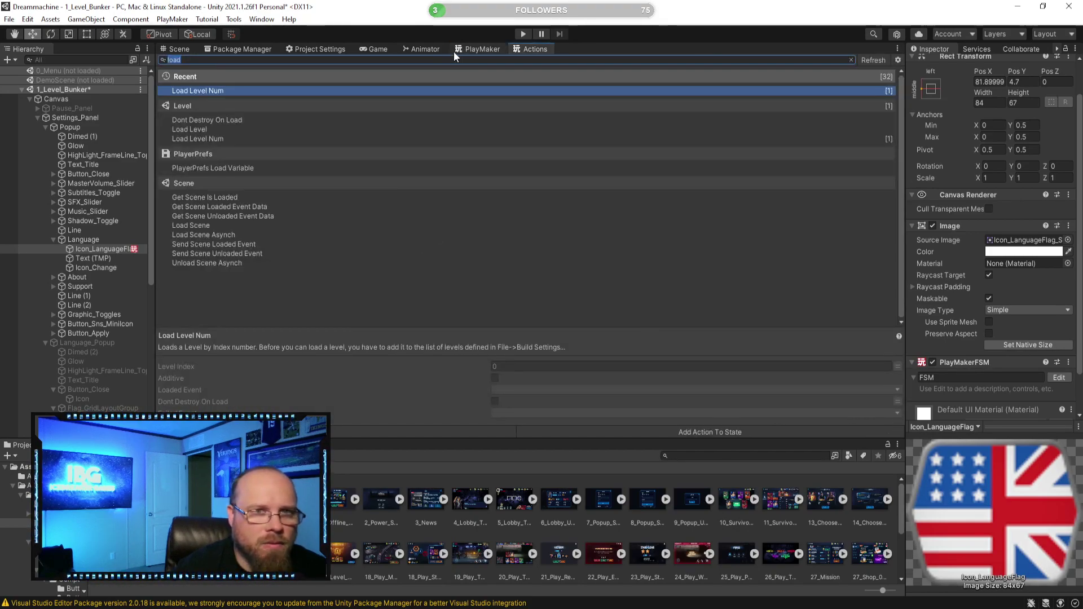
click(472, 47)
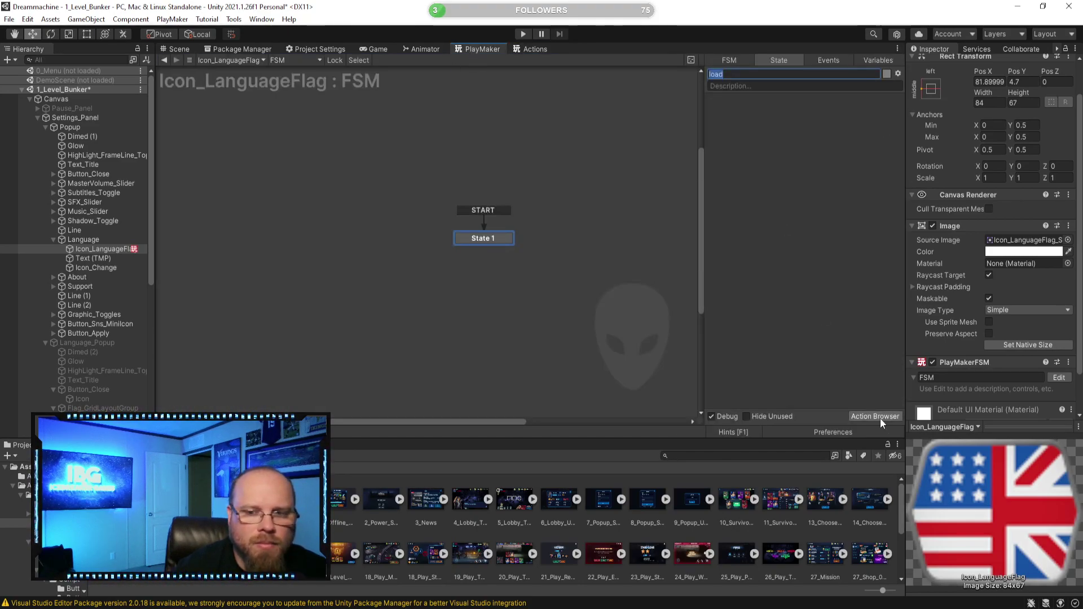
click(550, 284)
click(476, 237)
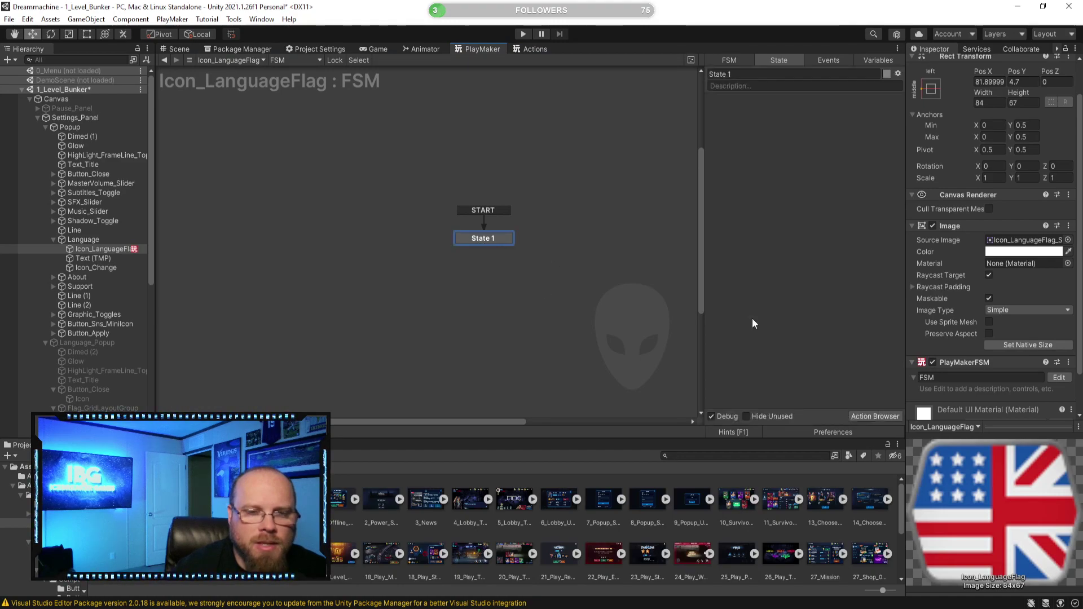
Search the PlayMaker actions for "int" for use in State 1 and inspect the Int Compare action
click(875, 417)
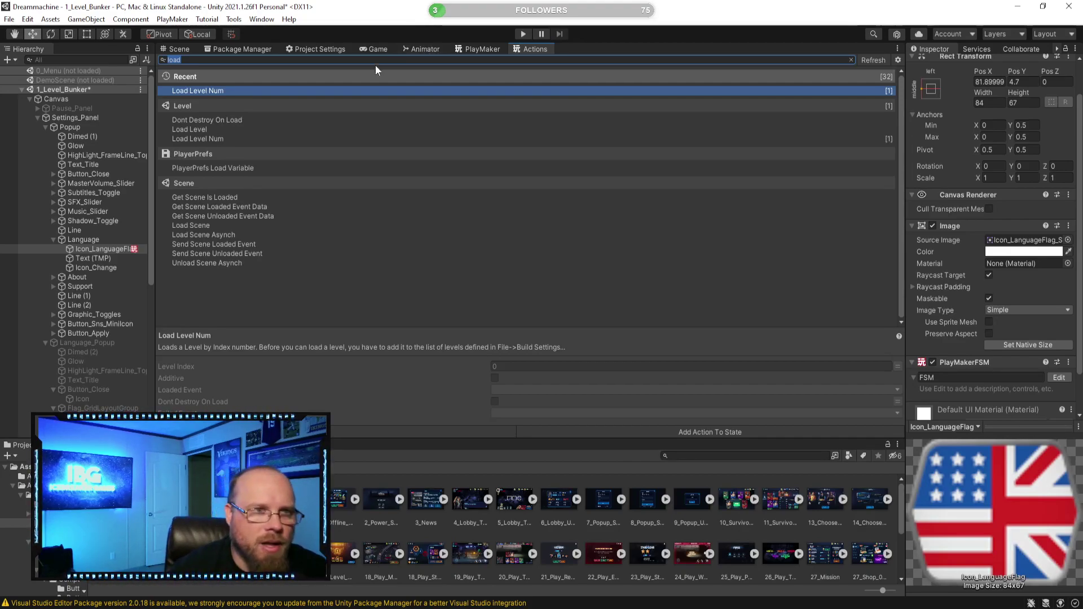
text(int)
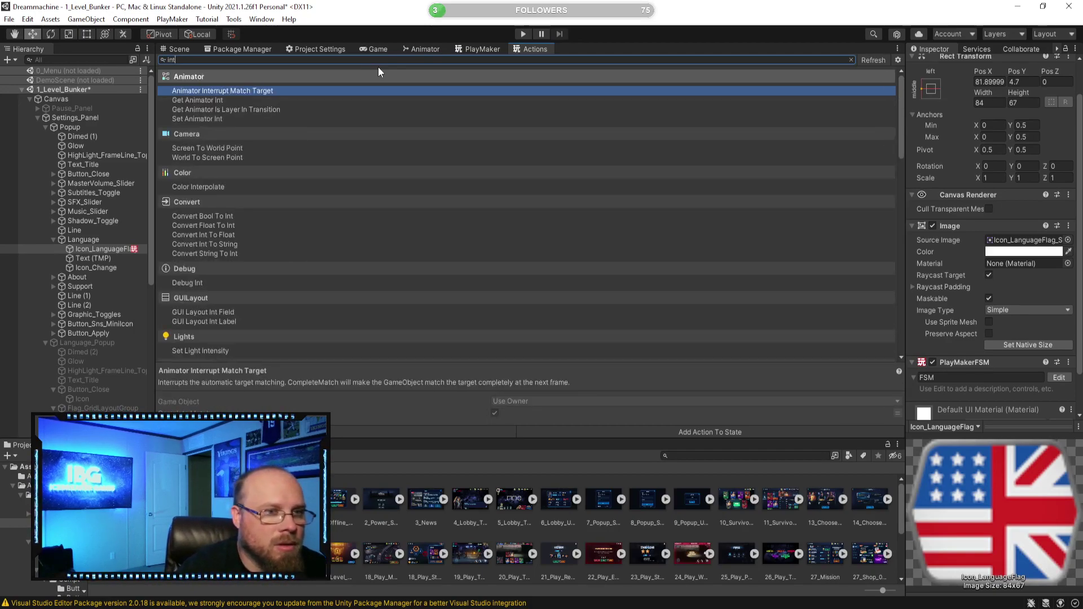
scroll(288, 280, down, 3)
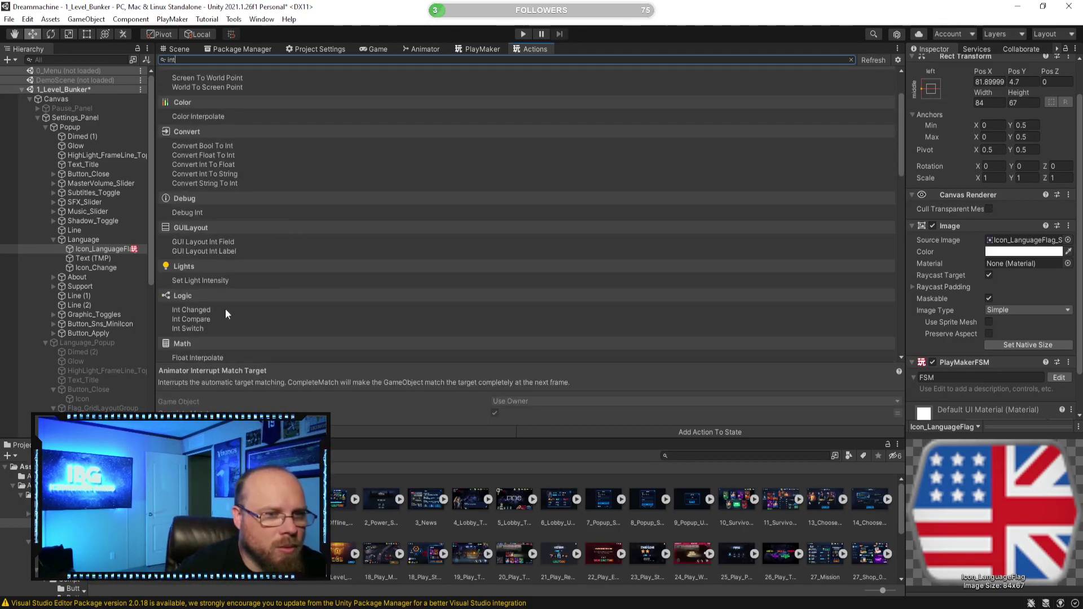
scroll(225, 316, down, 1)
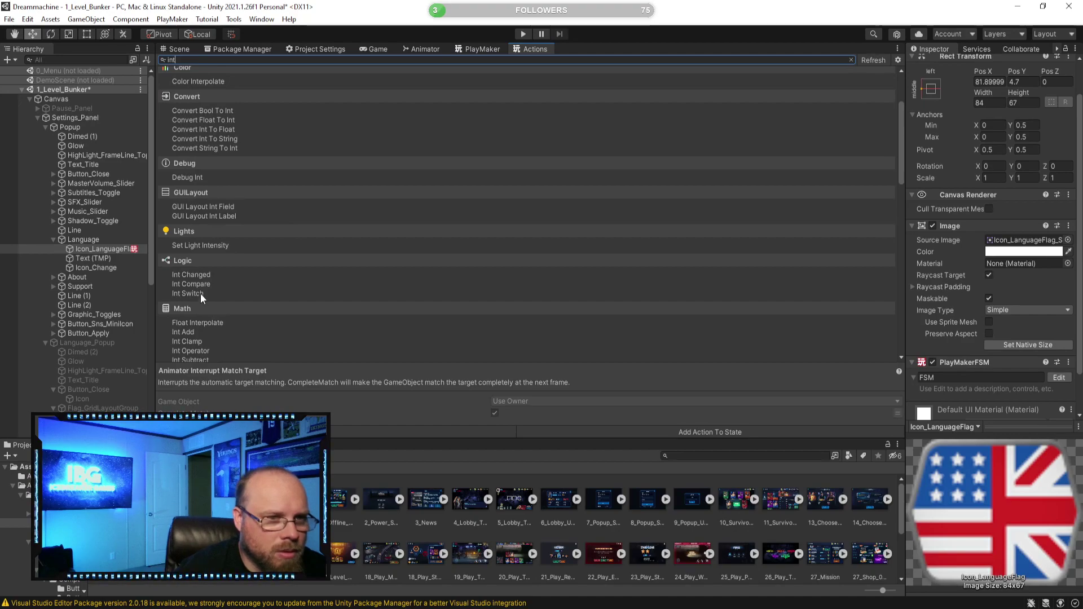
scroll(201, 292, down, 3)
click(205, 214)
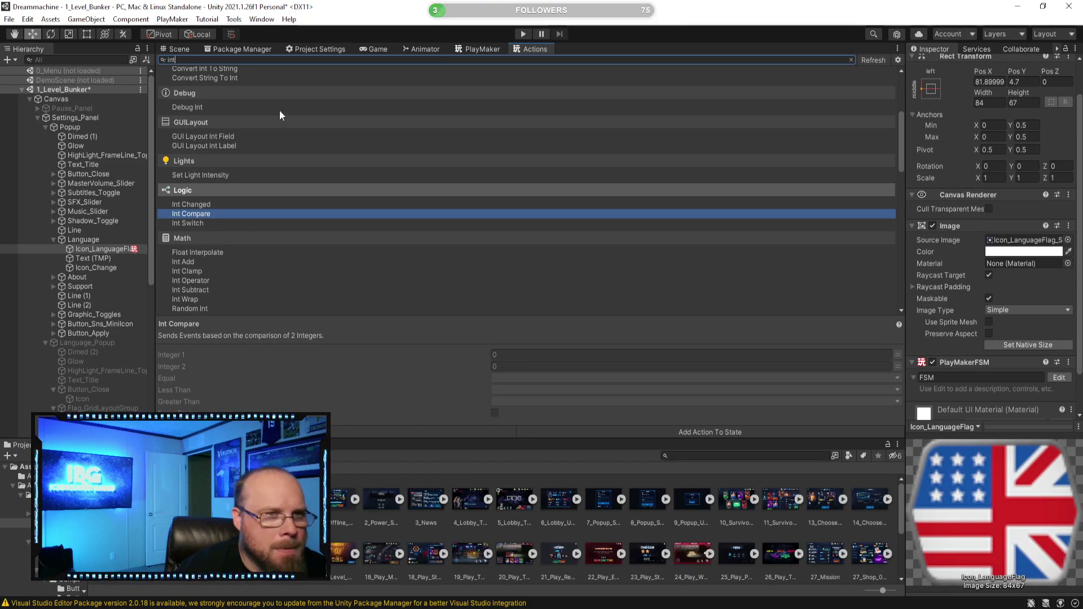
Try the action search "int test", restore it to "int" and look through the matching actions again
text(test)
key(BackSpace)
key(BackSpace)
key(BackSpace)
key(BackSpace)
key(BackSpace)
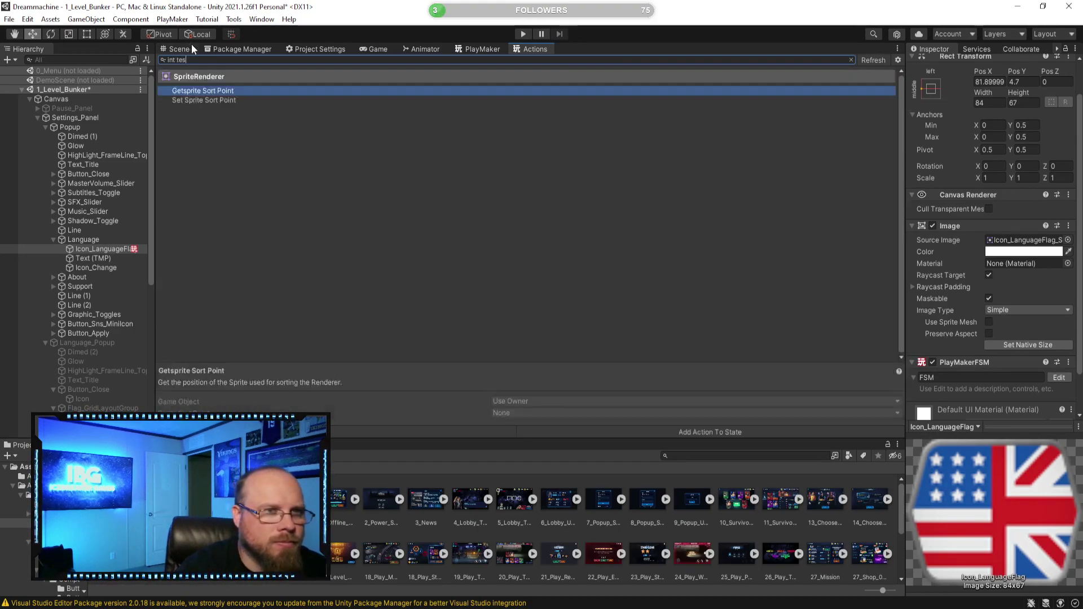
scroll(270, 209, down, 3)
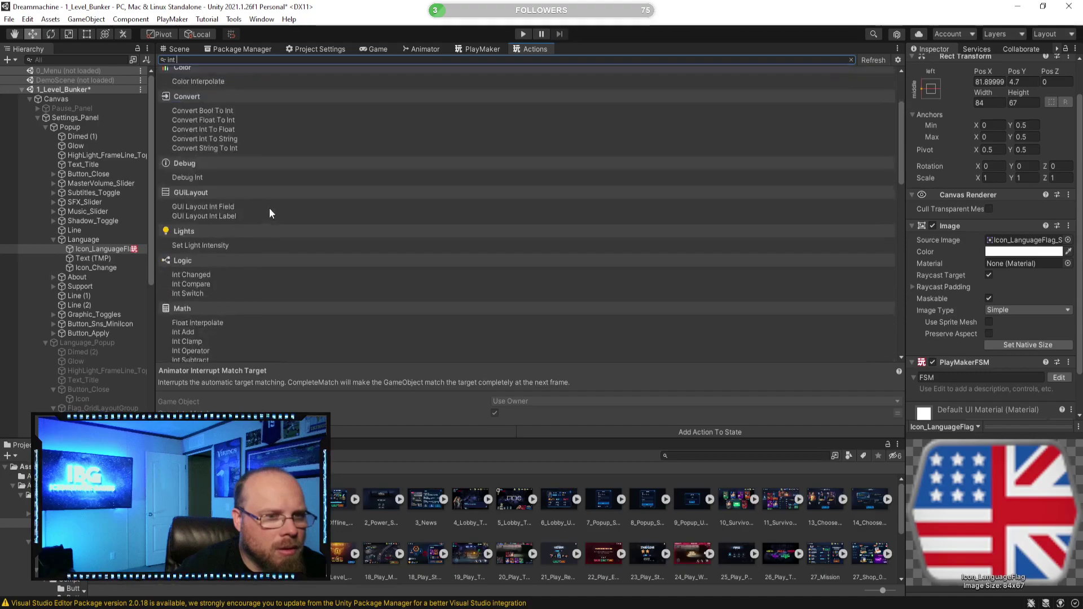
scroll(278, 212, up, 3)
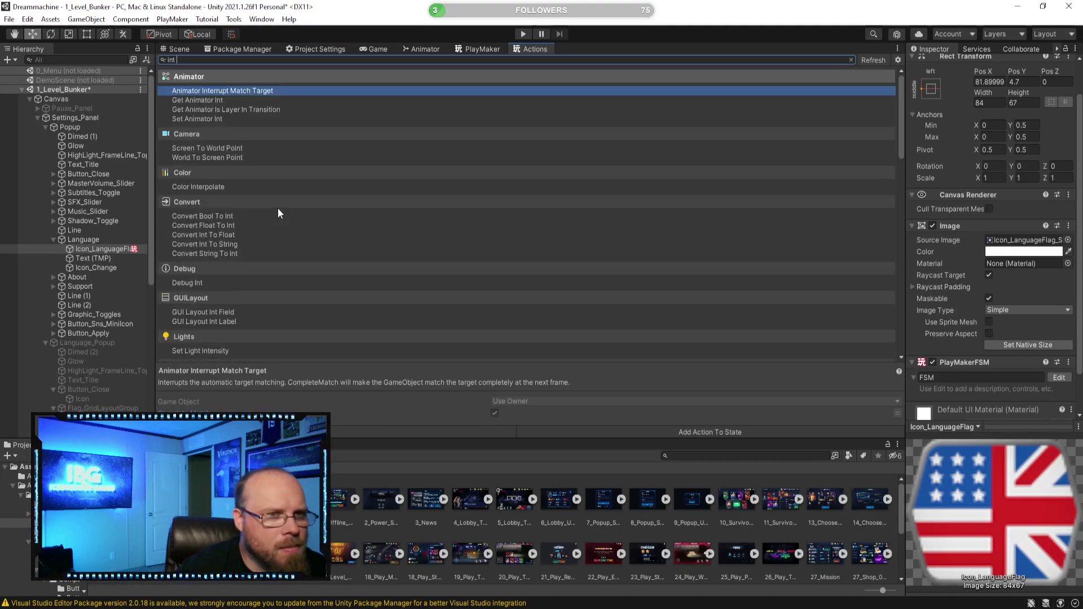
scroll(278, 209, down, 3)
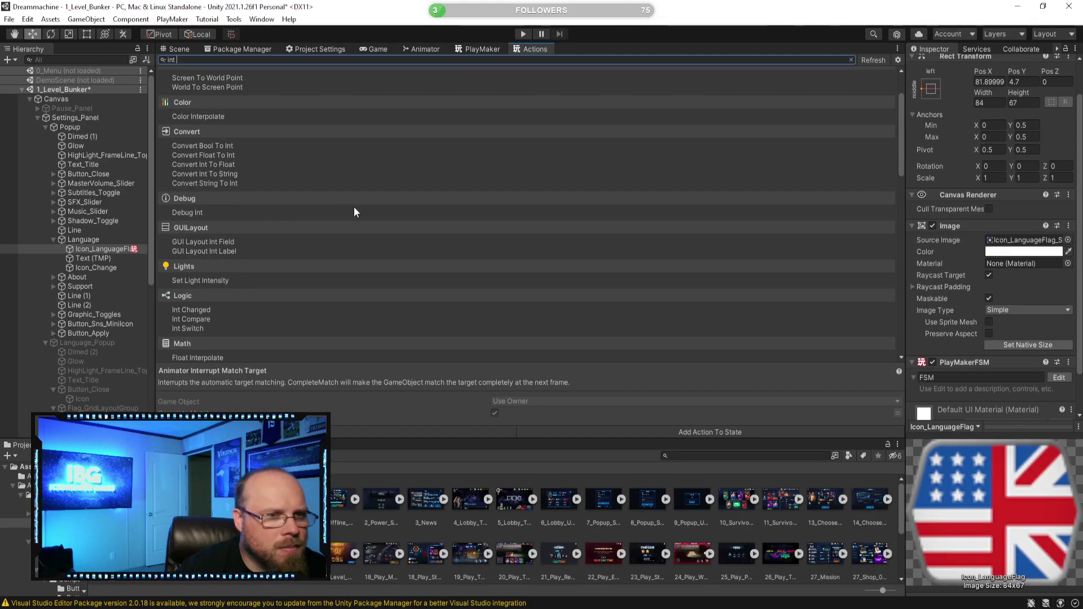
scroll(353, 207, up, 3)
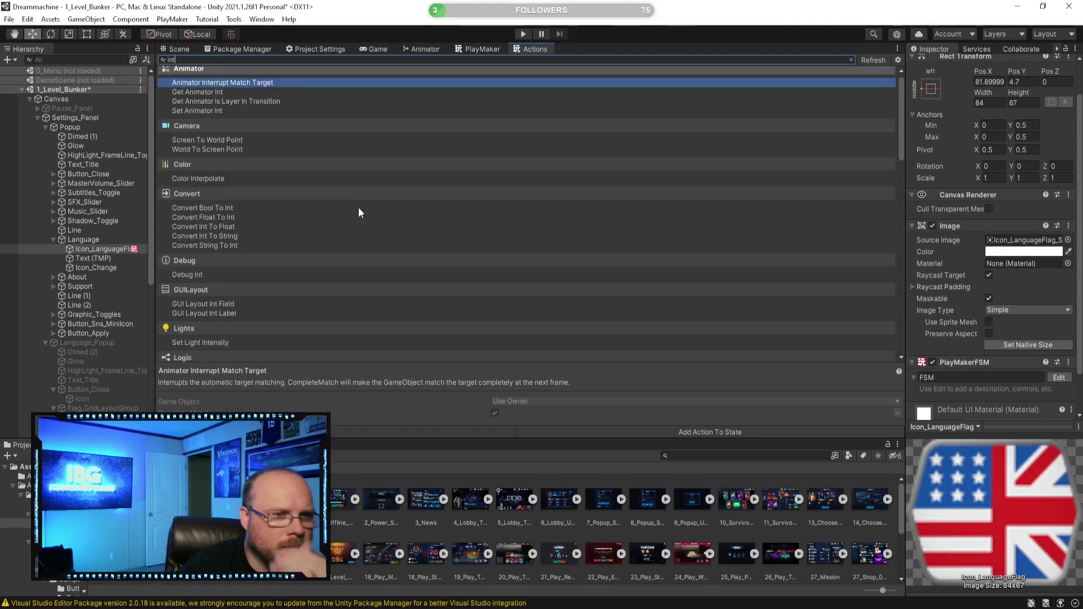
Compare the Int Switch and Int Compare actions, and add Int Compare to State 1 of the Icon_LanguageFlag FSM
scroll(356, 212, down, 9)
scroll(414, 187, up, 9)
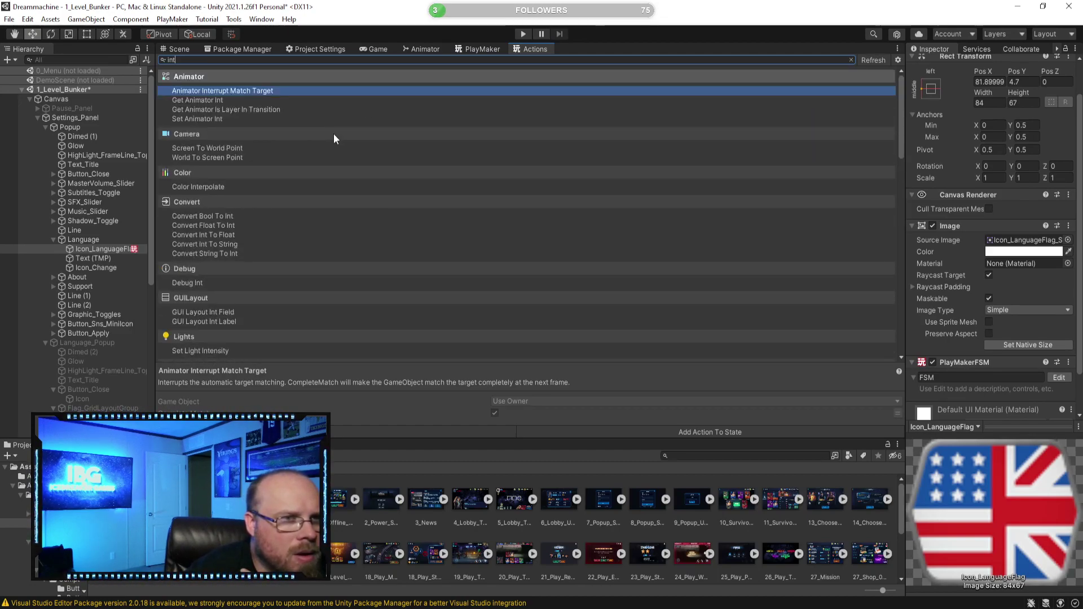
scroll(334, 134, down, 4)
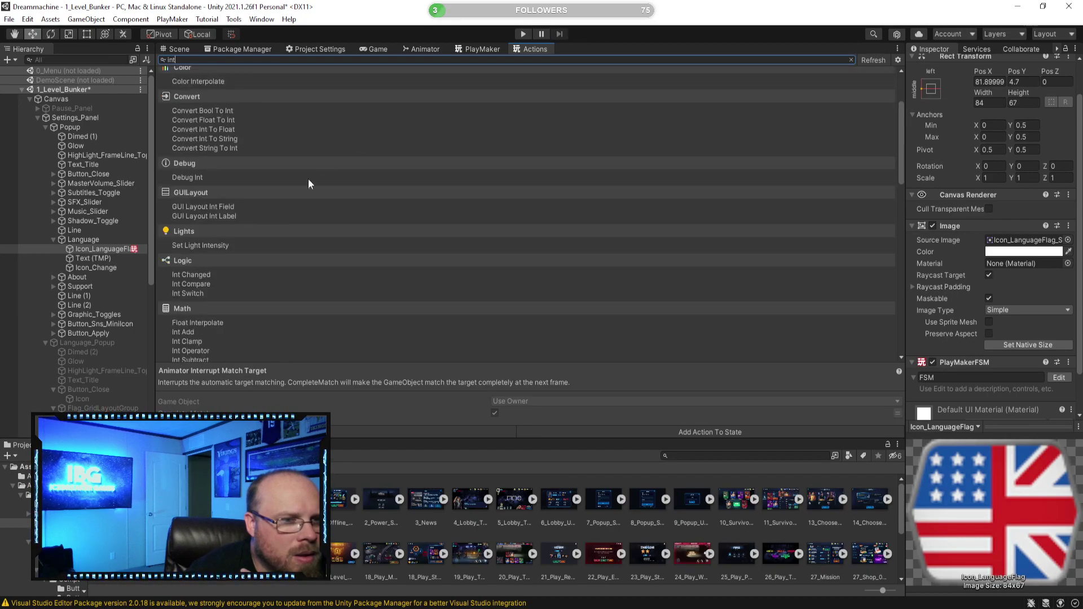
click(206, 286)
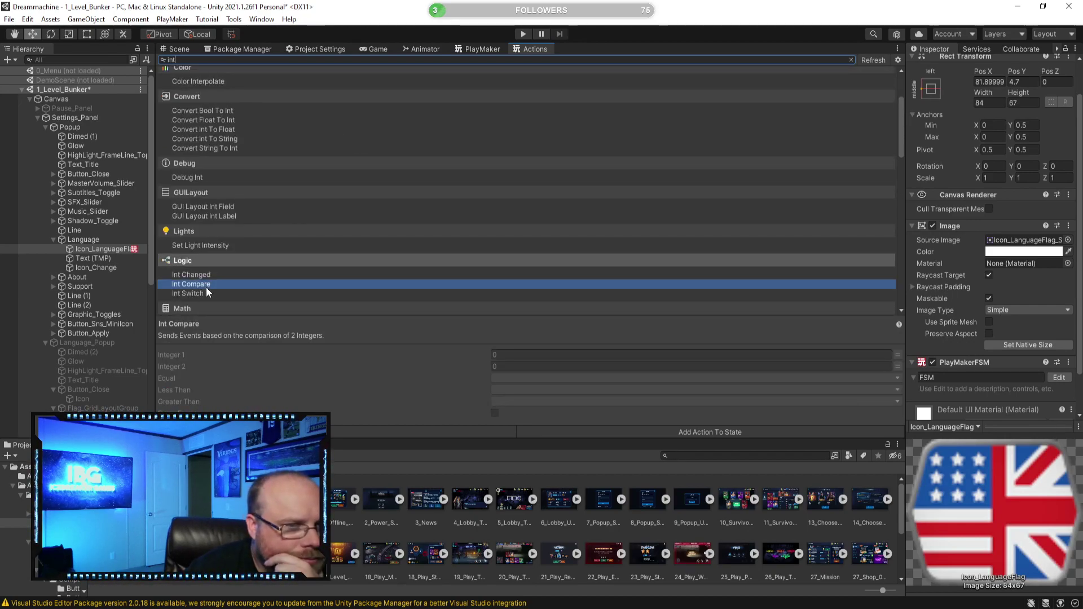
click(201, 293)
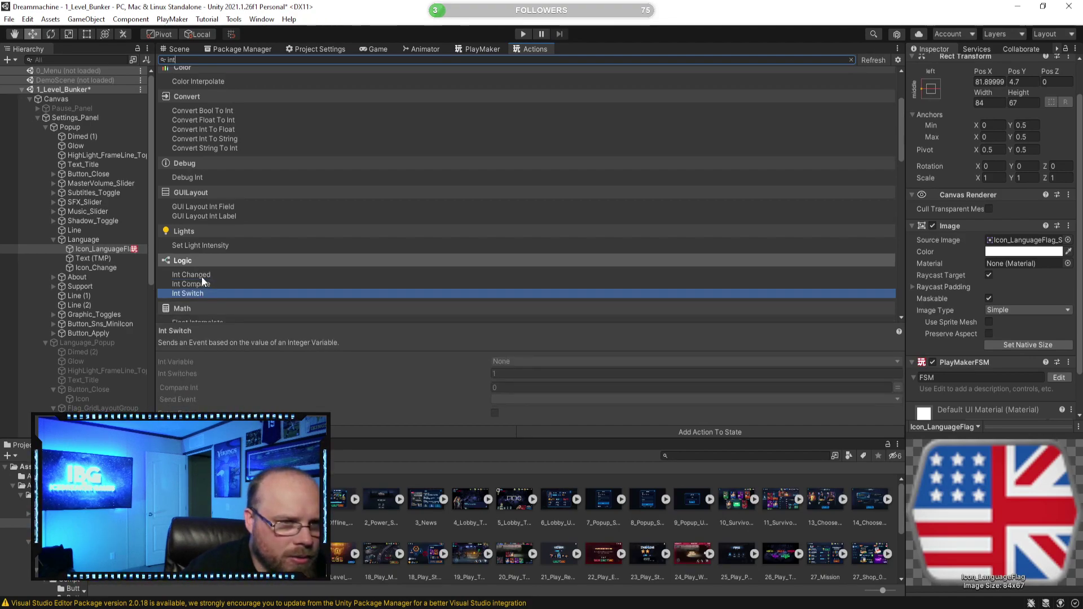
click(207, 282)
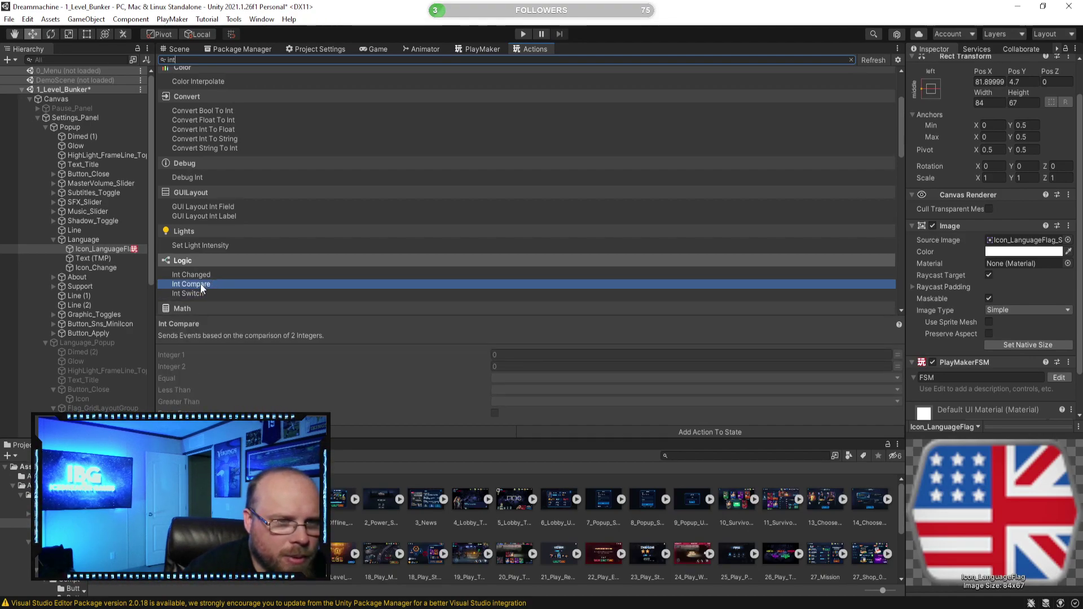
double_click(201, 283)
click(469, 48)
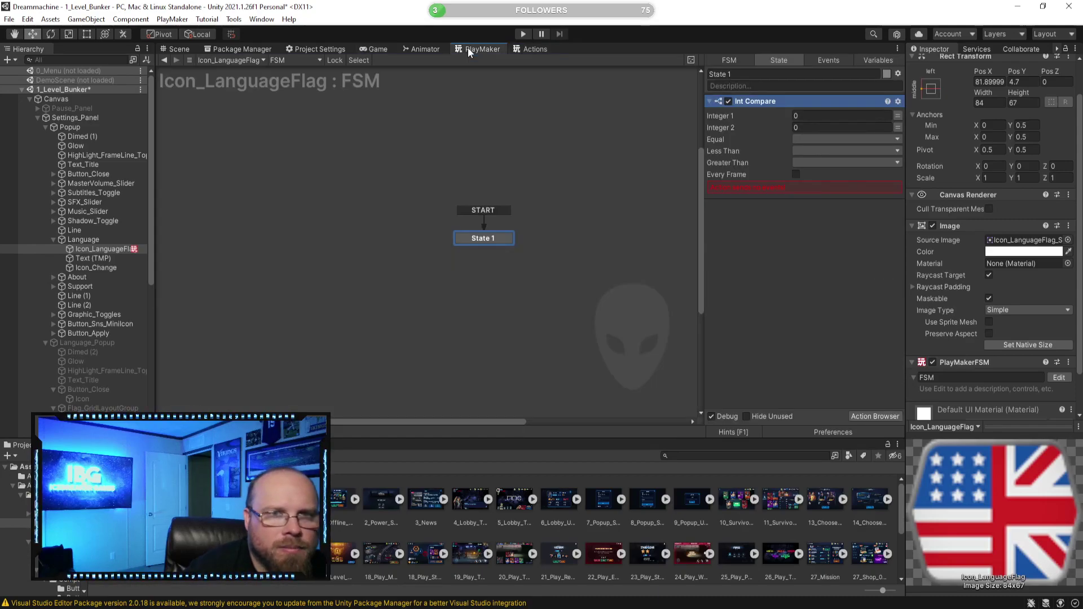
click(783, 338)
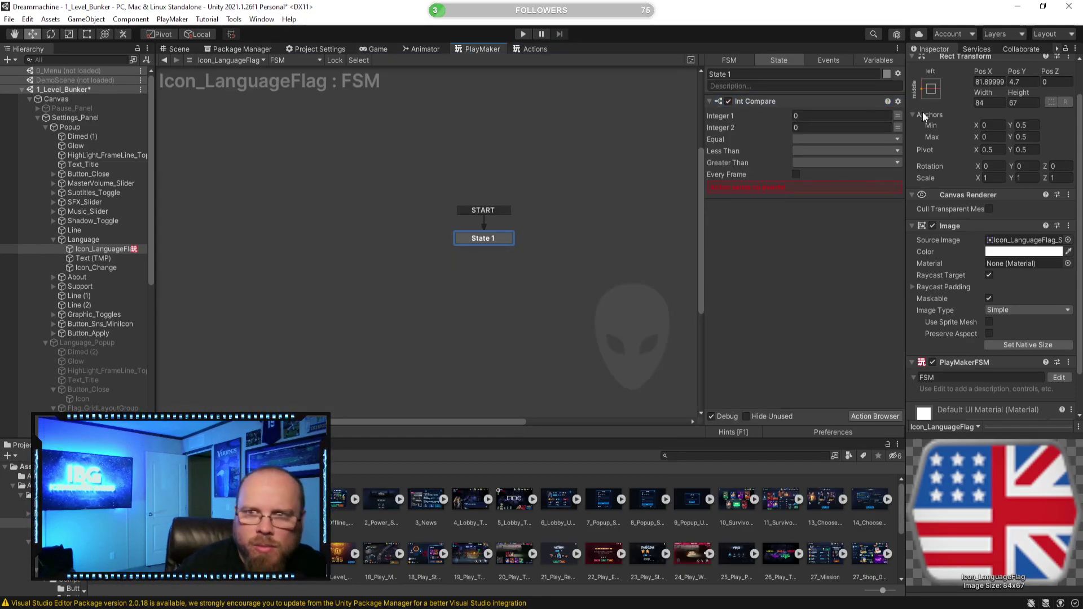
In the Int Compare action, set Integer 1 to the Flag_Selected variable and Equal to a new event named Zero
click(898, 115)
click(846, 116)
click(829, 140)
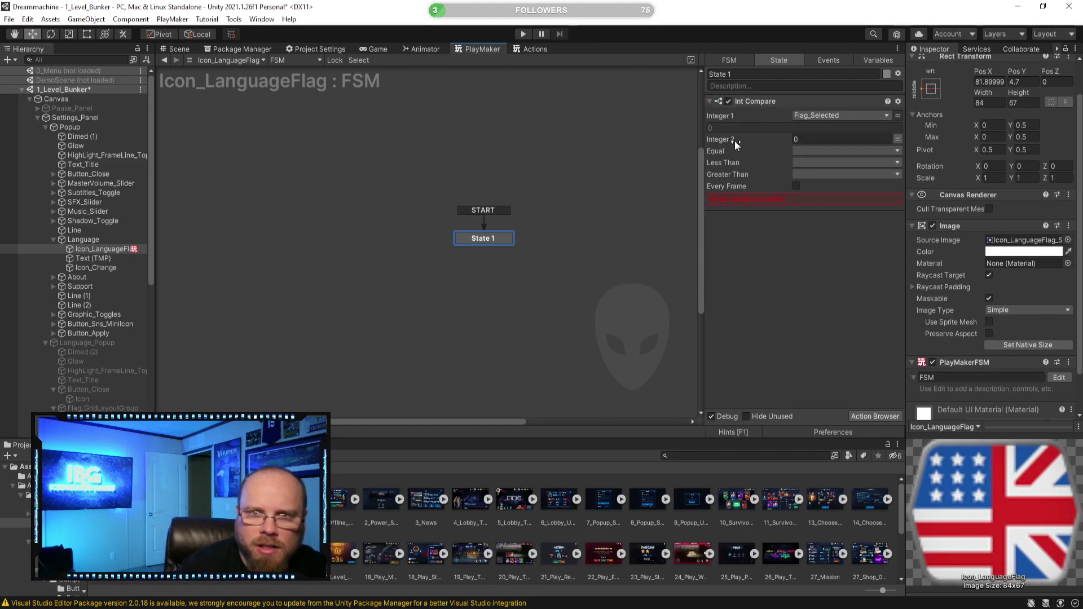
click(800, 149)
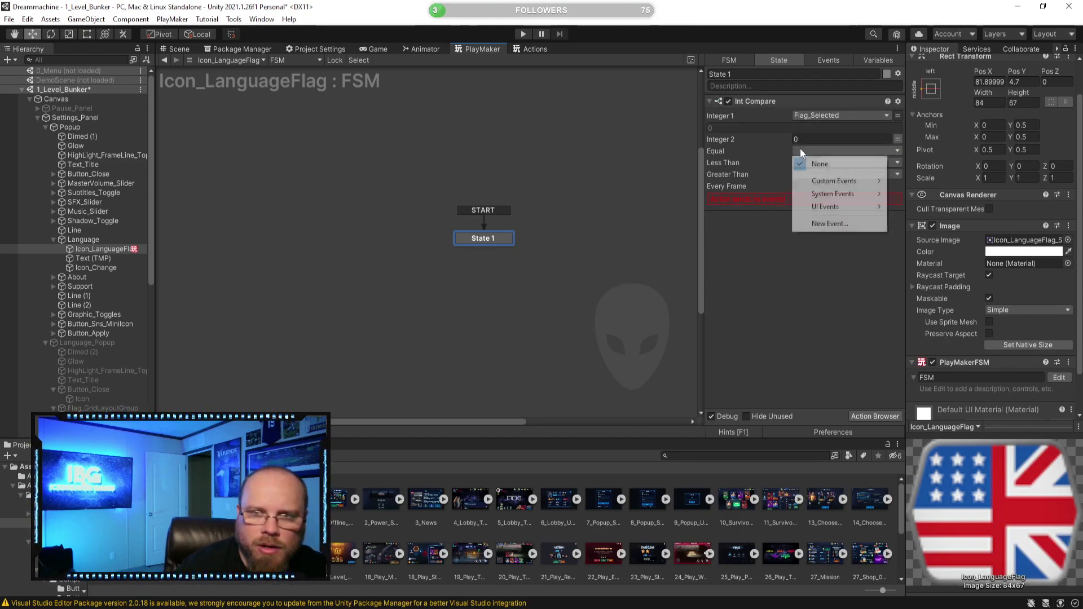
click(813, 242)
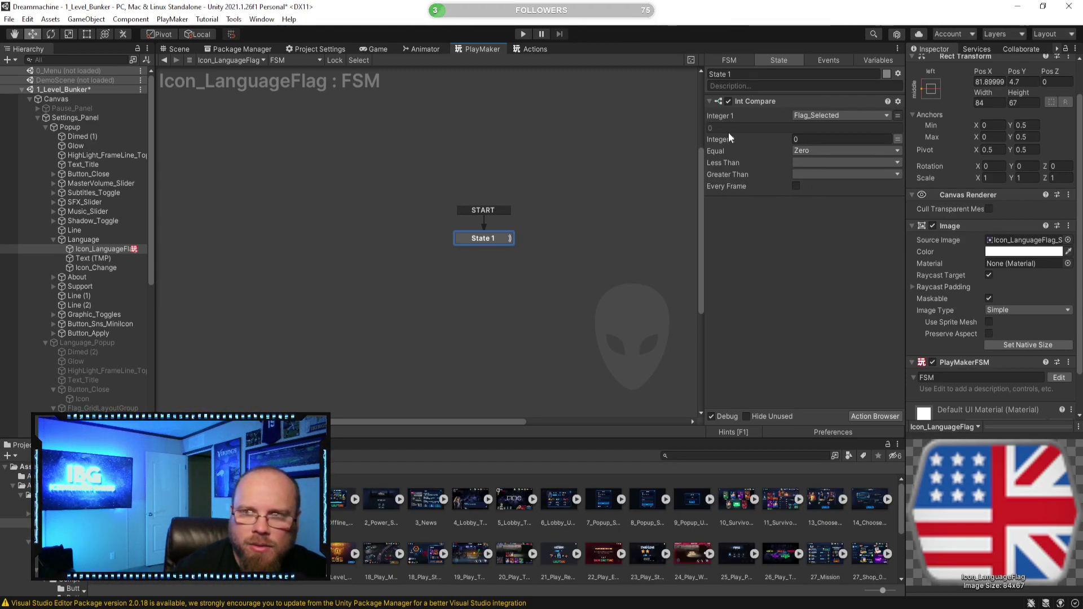
Duplicate the Int Compare action in State 1 and add a Zero transition to the state
click(765, 103)
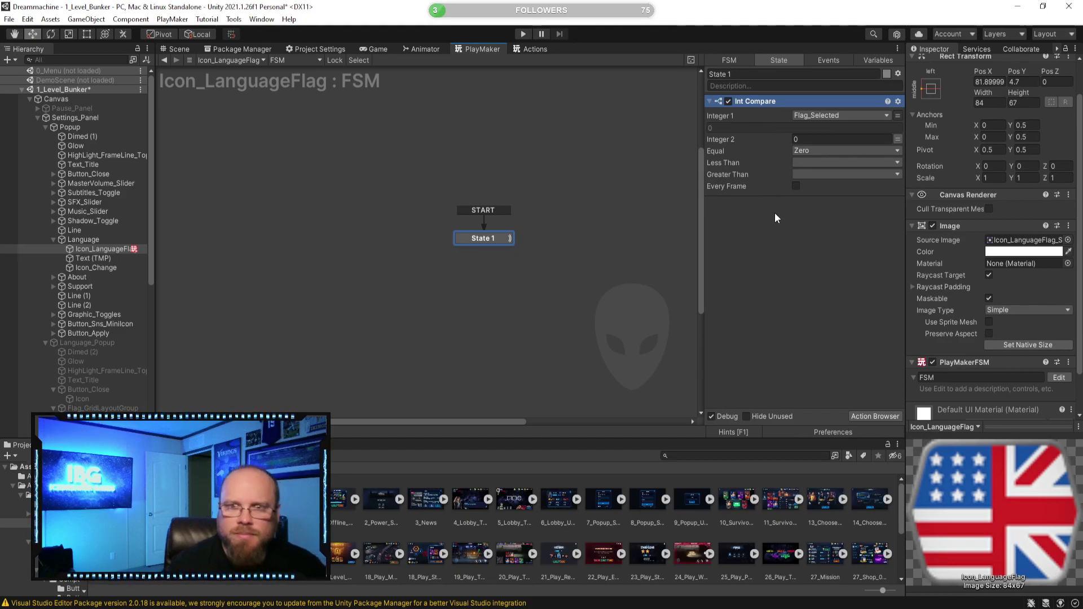
key(ctrl+v)
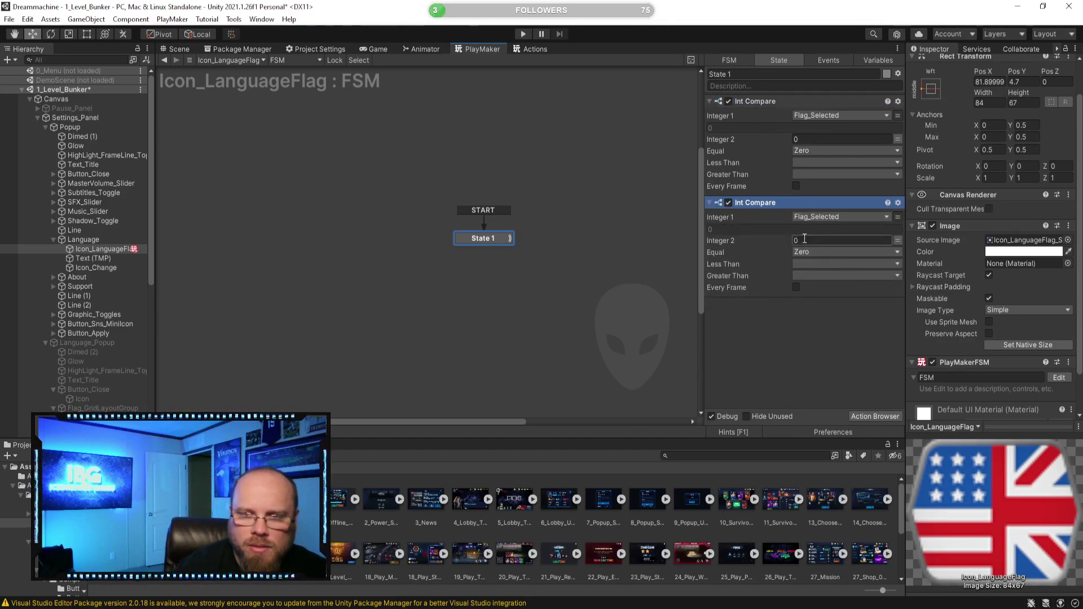
right_click(496, 235)
mouse_move(528, 243)
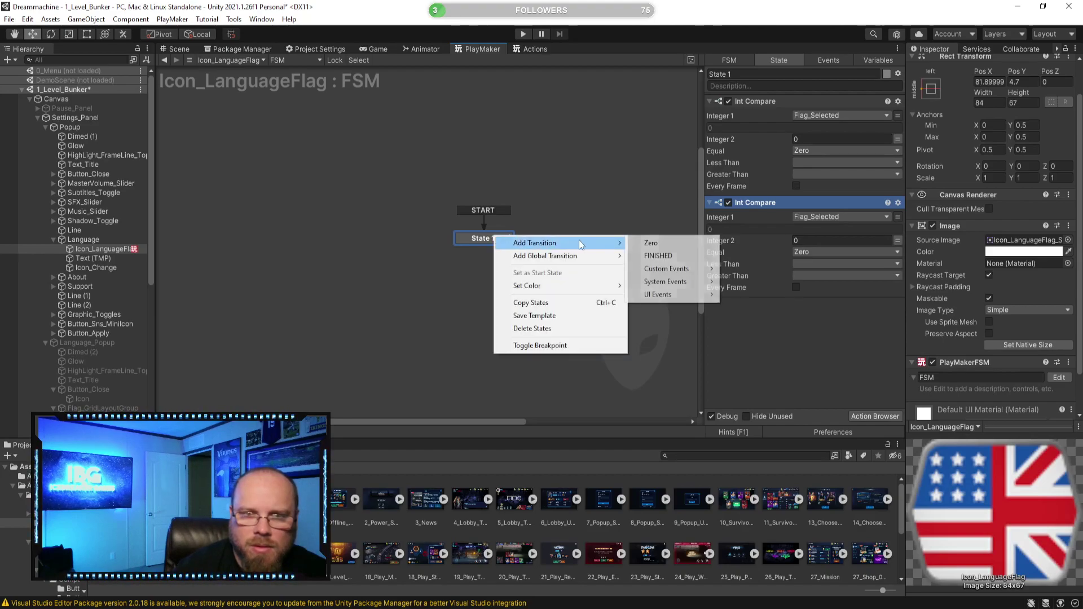
click(649, 242)
click(582, 266)
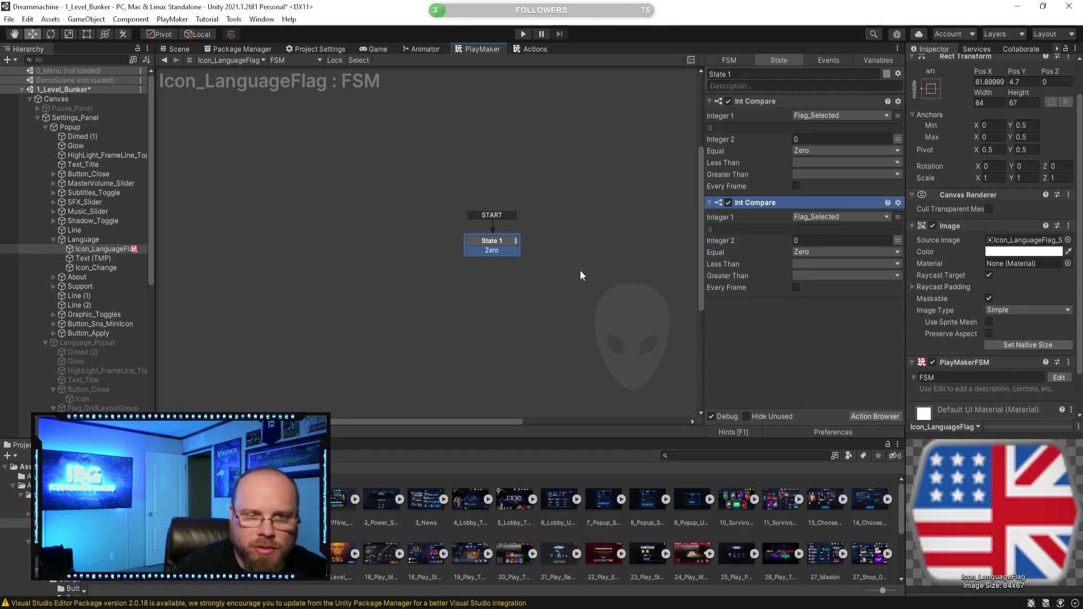
click(391, 182)
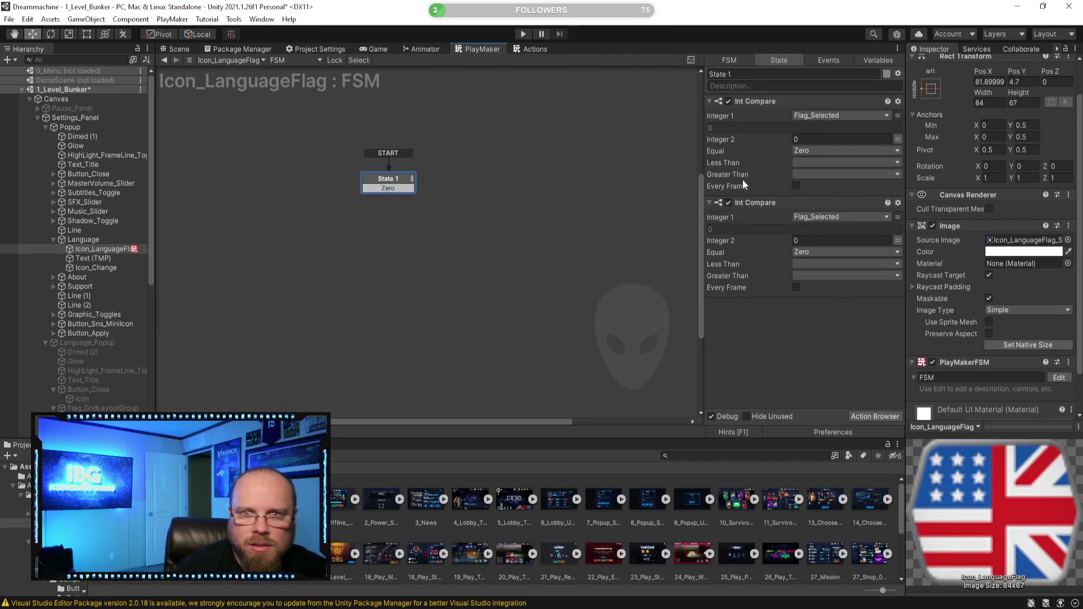
In the second Int Compare, set Integer 2 to 1 and Equal to a new event named One
click(824, 240)
text(1)
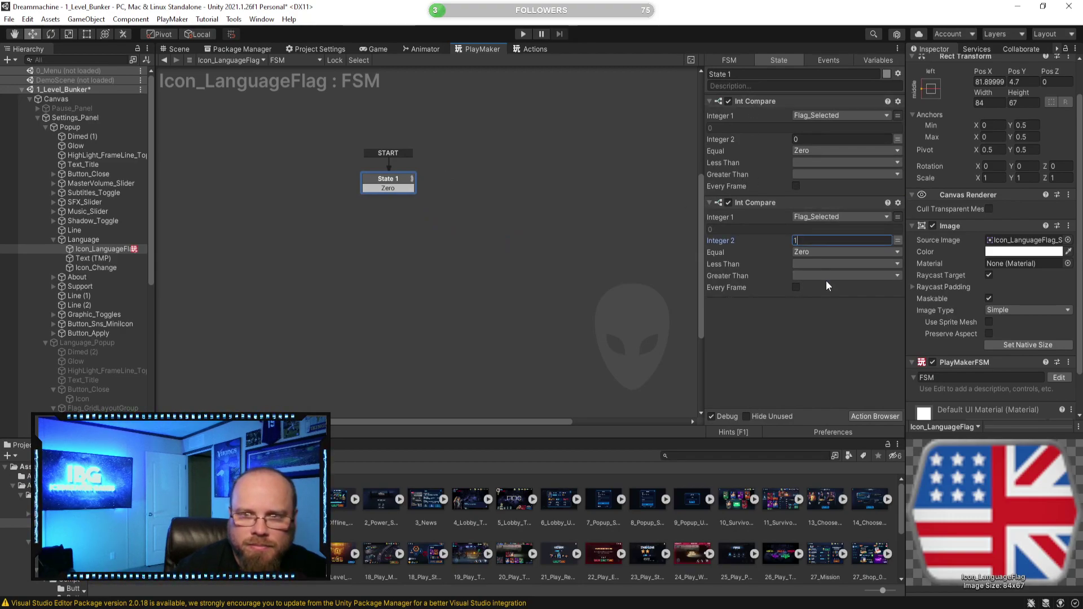
click(839, 252)
click(839, 337)
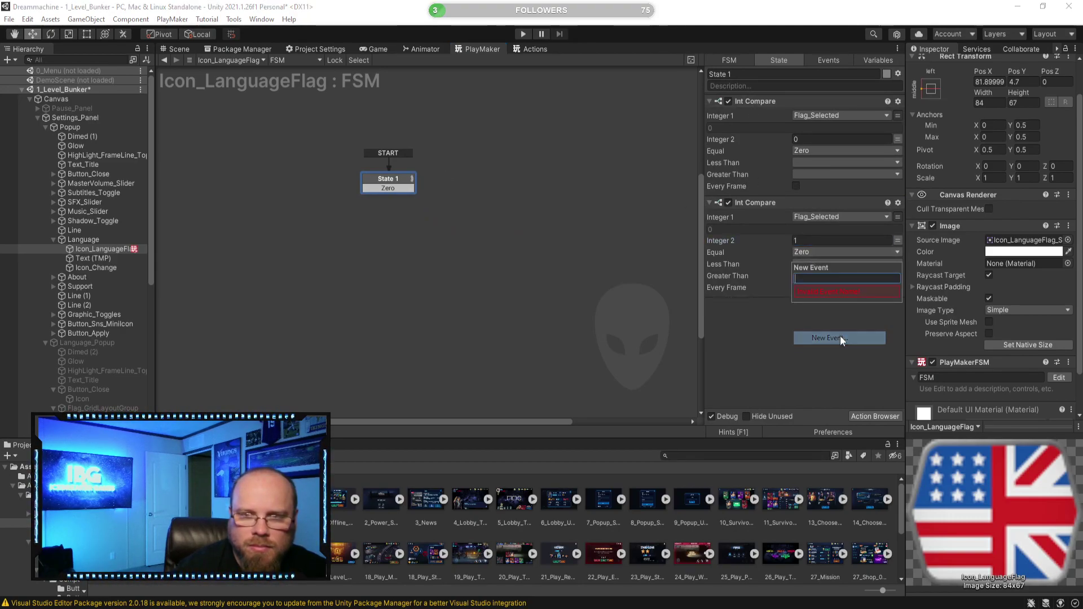
text(One)
key(Return)
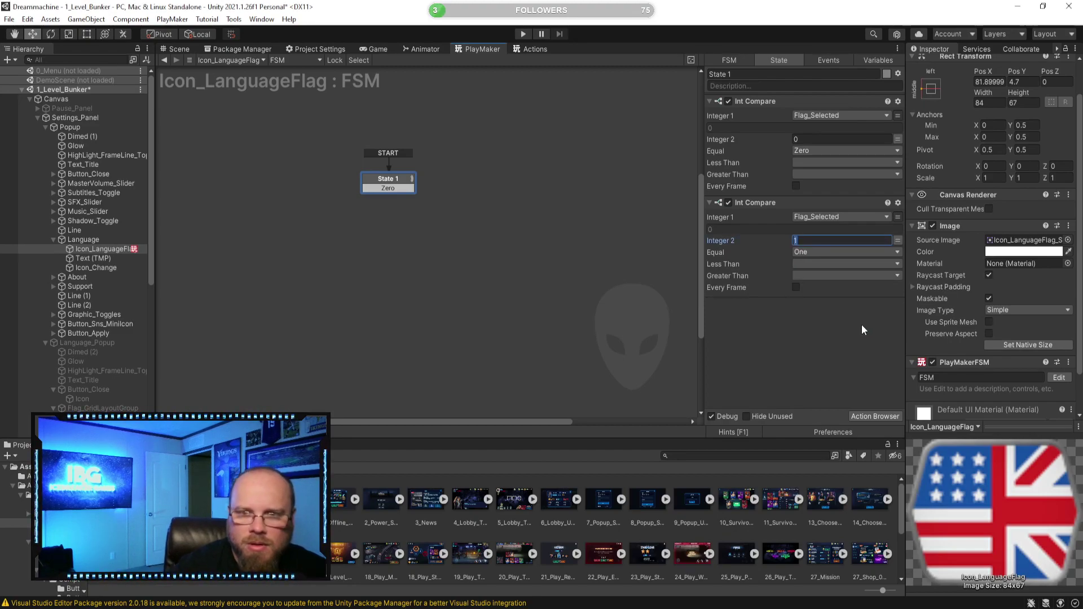
Duplicate the second Int Compare and set the copy's Integer 2 to 2 and Equal to a new event named Two
click(739, 204)
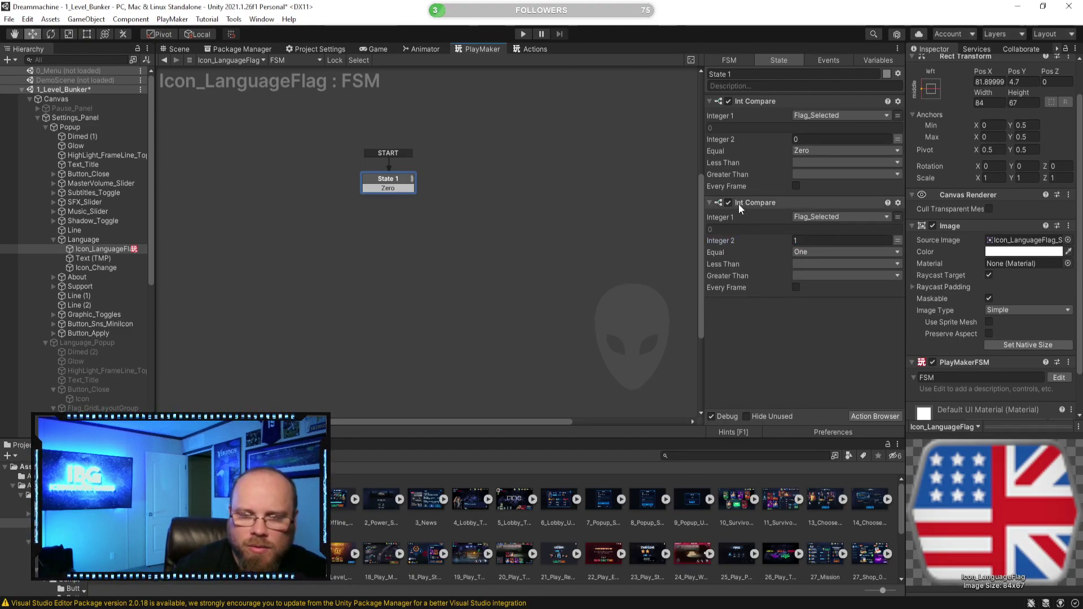
key(ctrl+c)
key(ctrl+v)
click(817, 341)
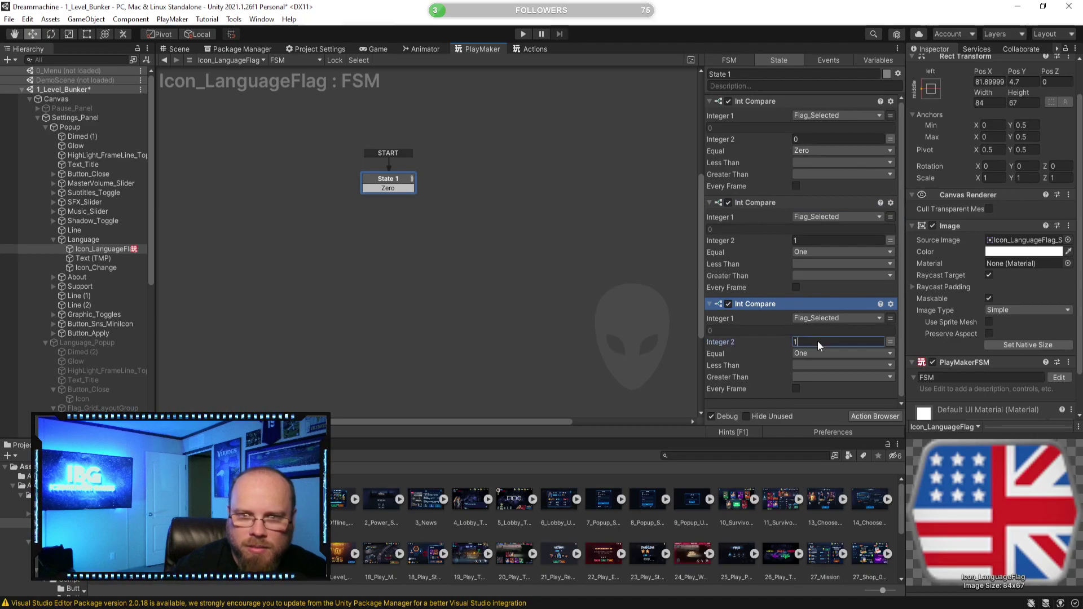
click(821, 354)
click(830, 457)
text(Two)
key(Return)
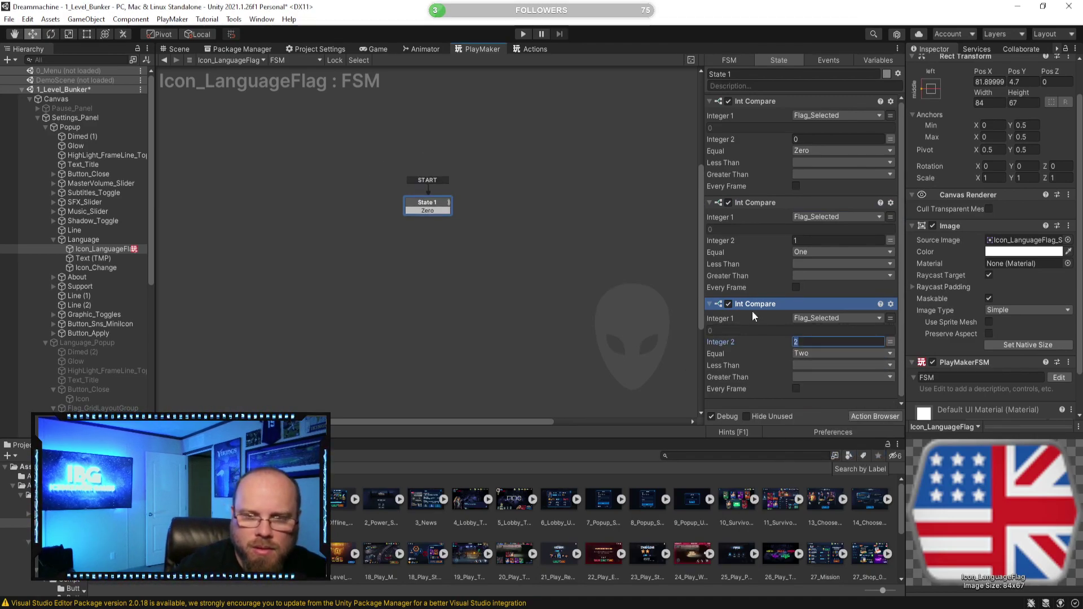
Paste a fourth Int Compare with Integer 2 set to 3 and Equal set to a new event named Three
click(787, 405)
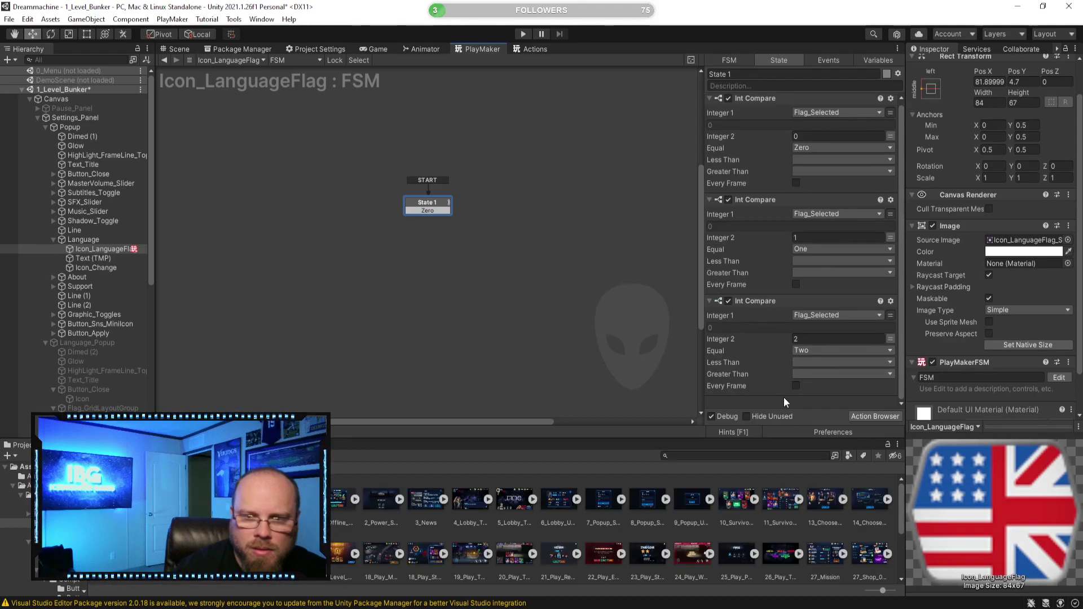
key(ctrl+v)
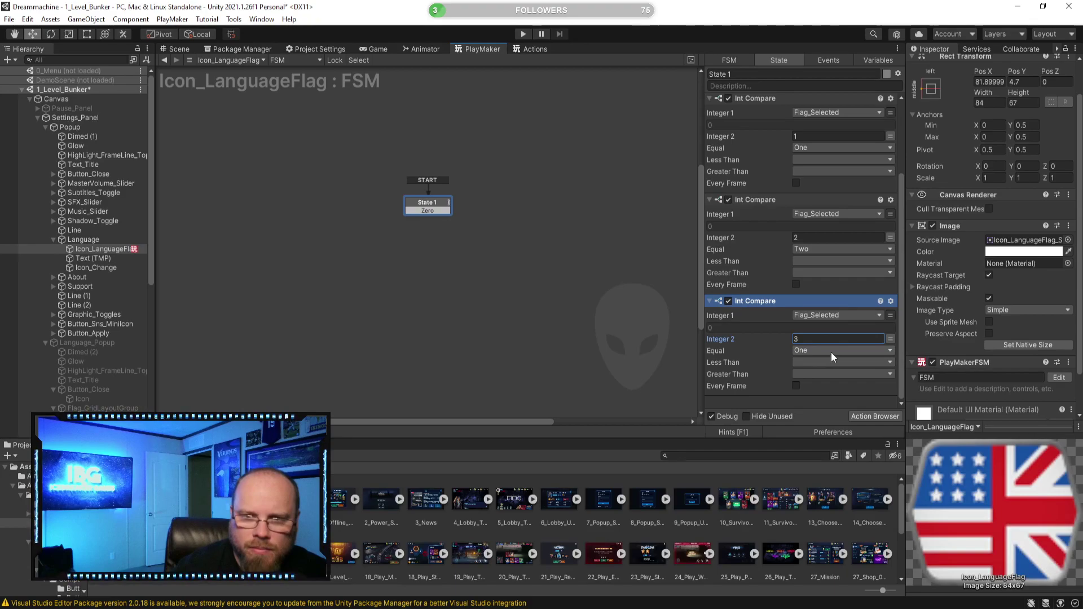
click(831, 351)
click(828, 462)
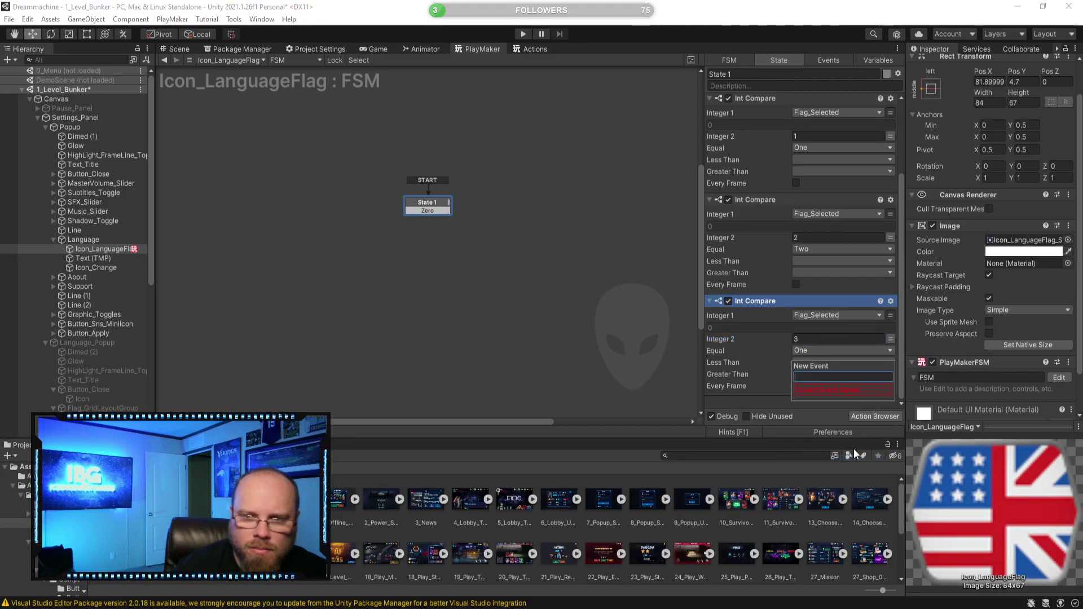
text(Three)
key(Return)
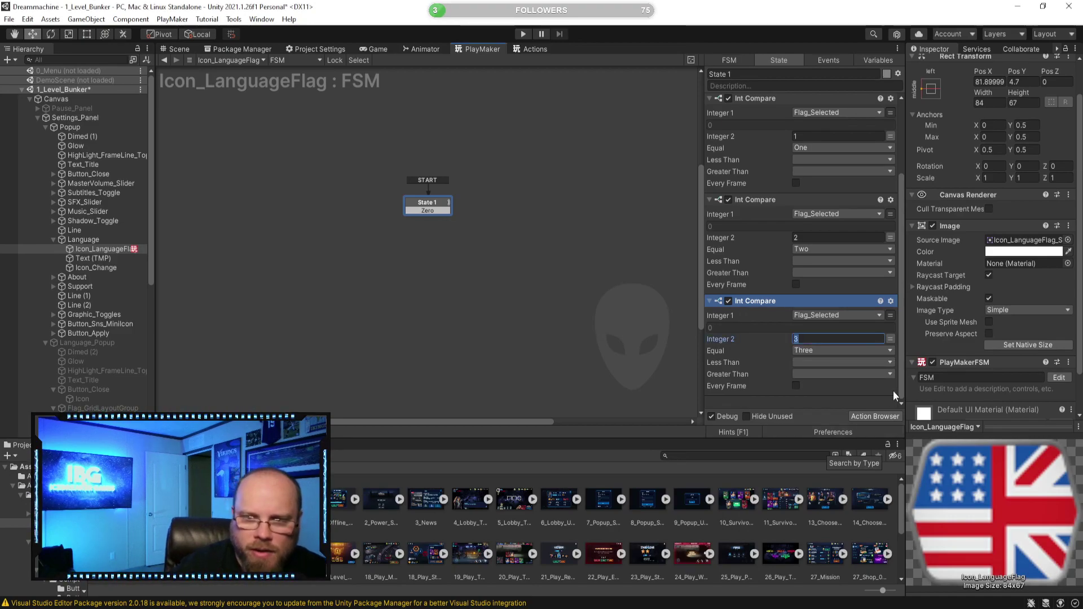
Duplicate the fourth Int Compare and set the copy's Integer 2 to 4 and Equal to a new event named Four
click(806, 406)
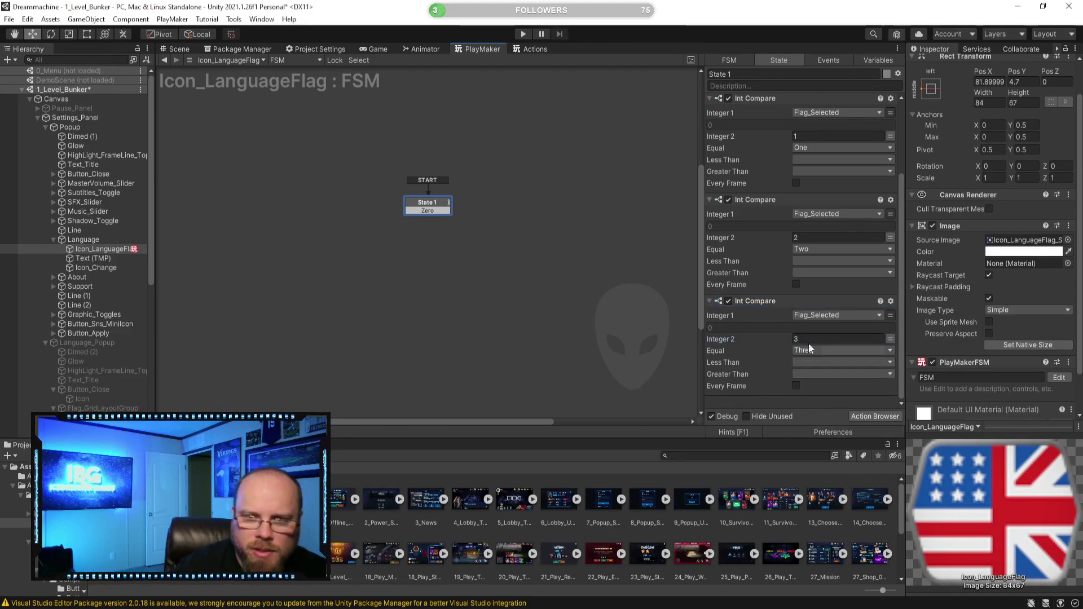
click(763, 305)
key(ctrl+c)
key(ctrl+v)
scroll(807, 383, down, 3)
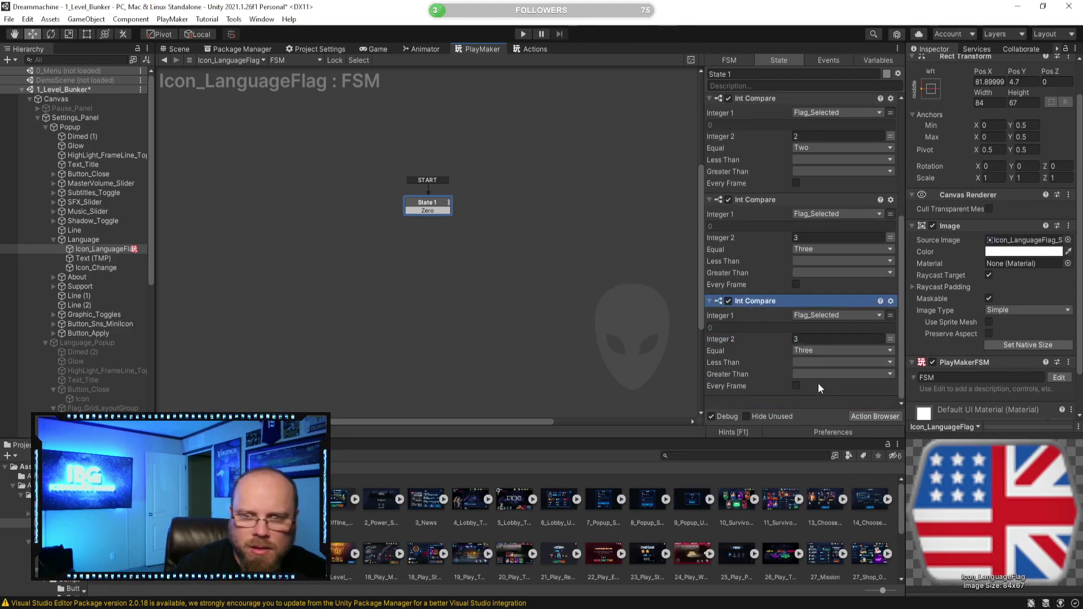
click(807, 339)
key(BackSpace)
text(4)
click(835, 351)
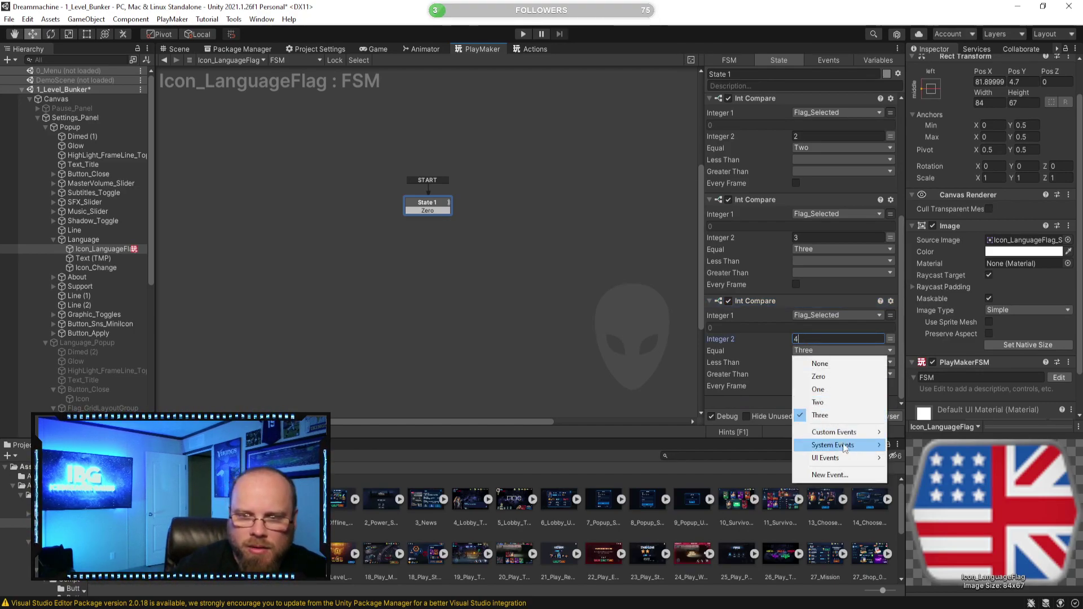
click(839, 475)
text(Four)
key(Return)
Duplicate the fifth Int Compare and set the copy's Integer 2 to 5 and Equal to a new event named Five
click(773, 398)
click(777, 302)
key(ctrl+c)
key(ctrl+v)
click(814, 338)
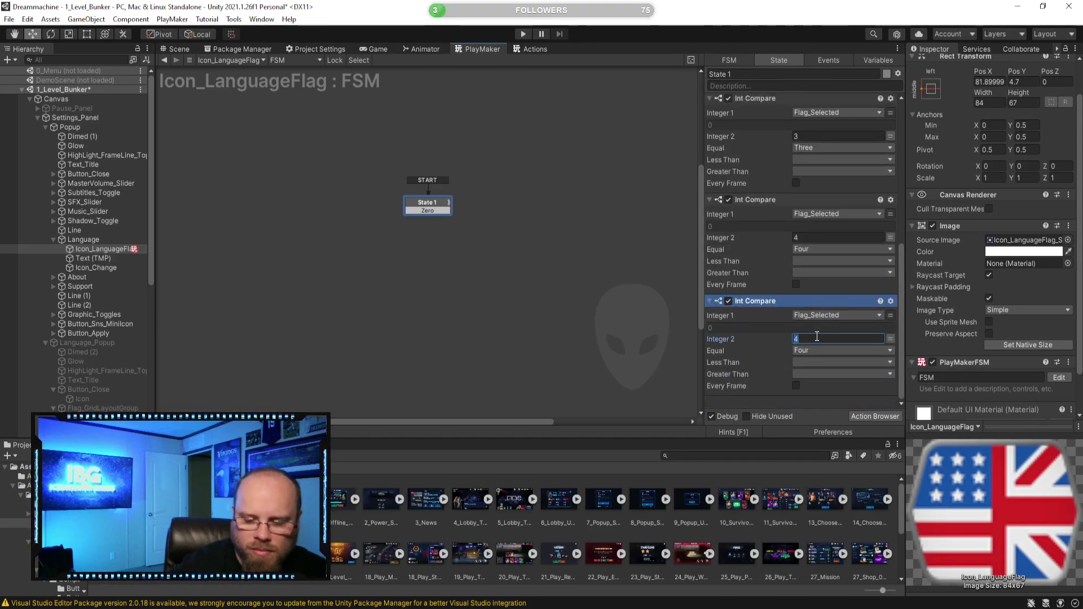
text(5)
click(810, 351)
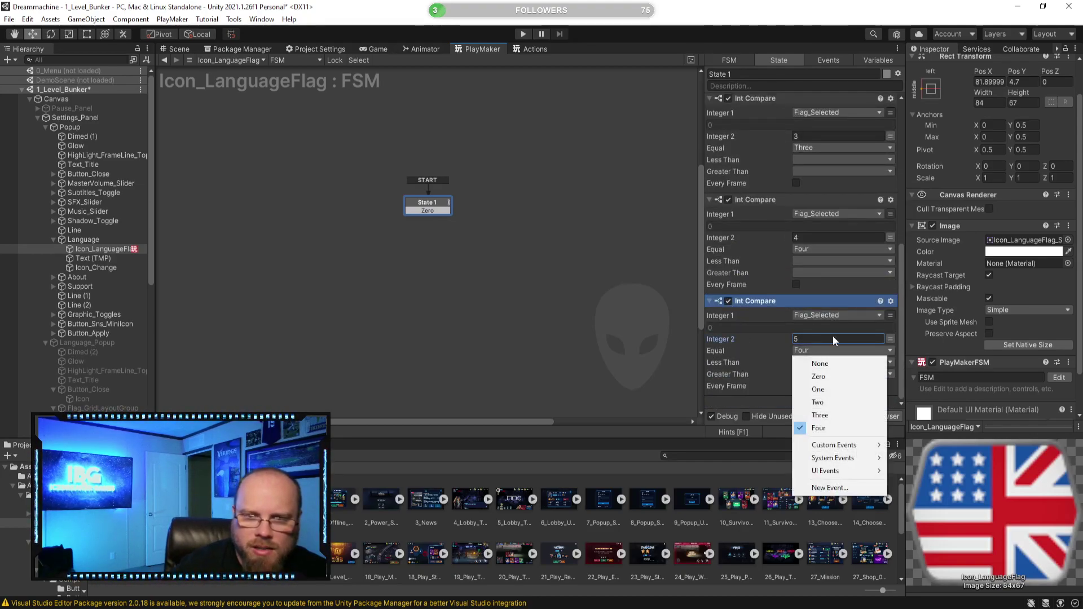
click(829, 487)
text(Five)
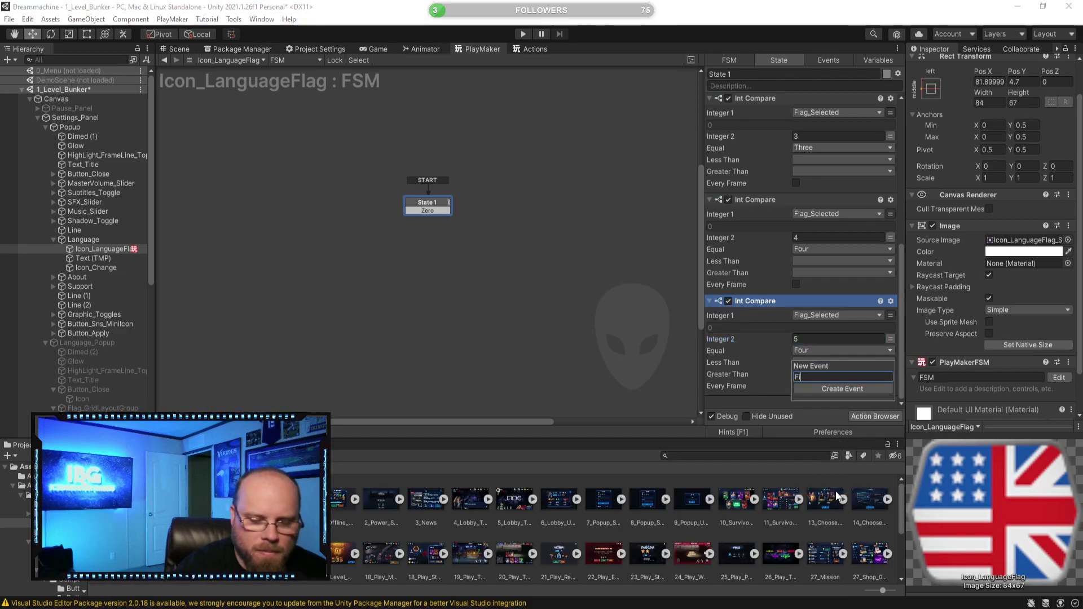
key(Return)
Paste a seventh Int Compare with Integer 2 set to 6 and Equal set to a new event named Six
click(821, 401)
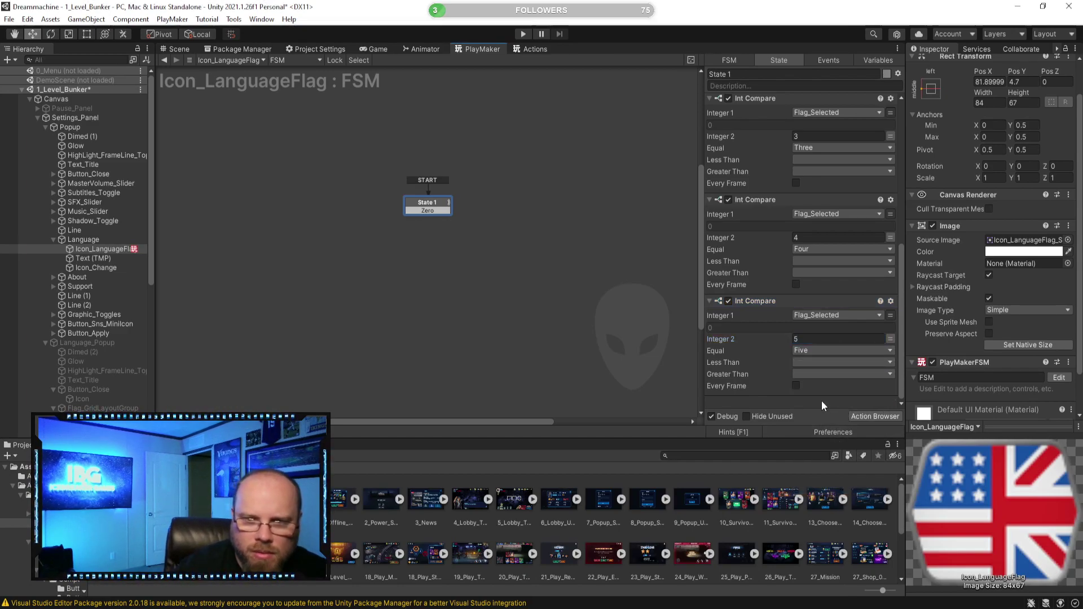
key(ctrl+v)
click(839, 341)
text(6)
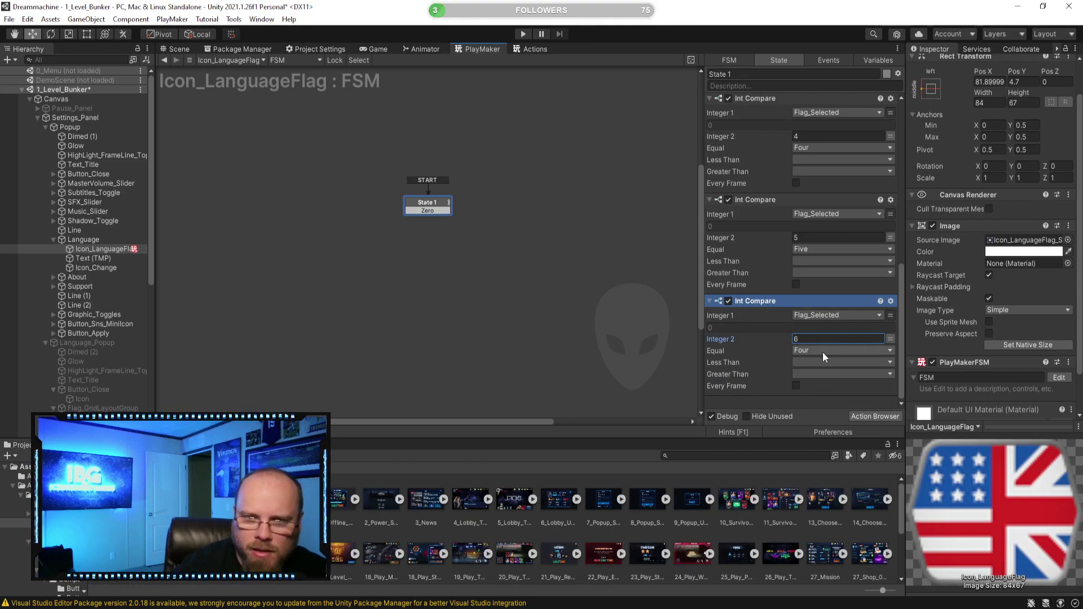
click(822, 352)
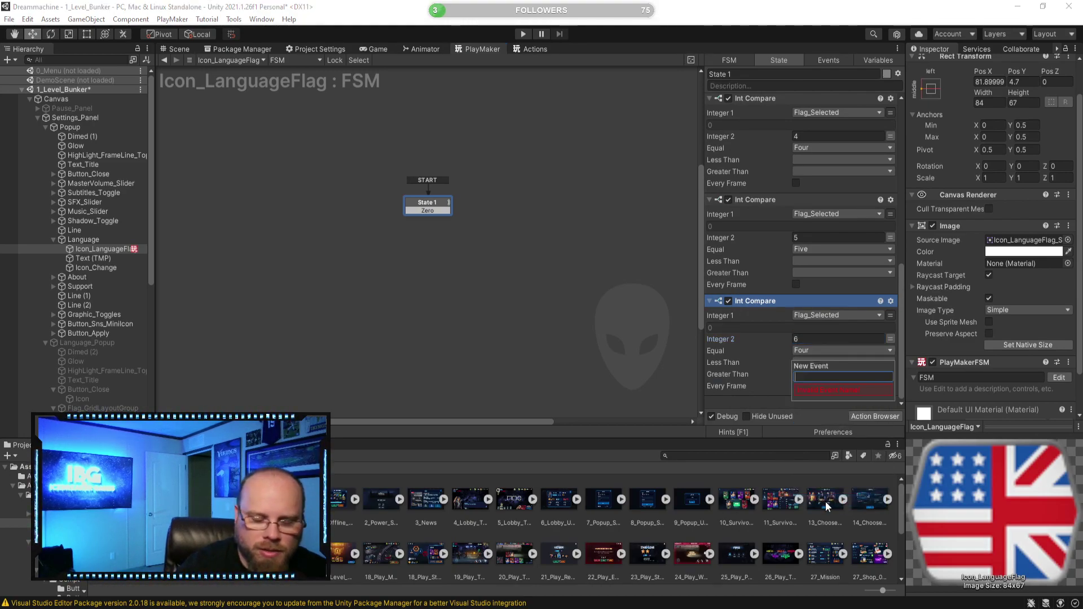
text(Six)
key(Return)
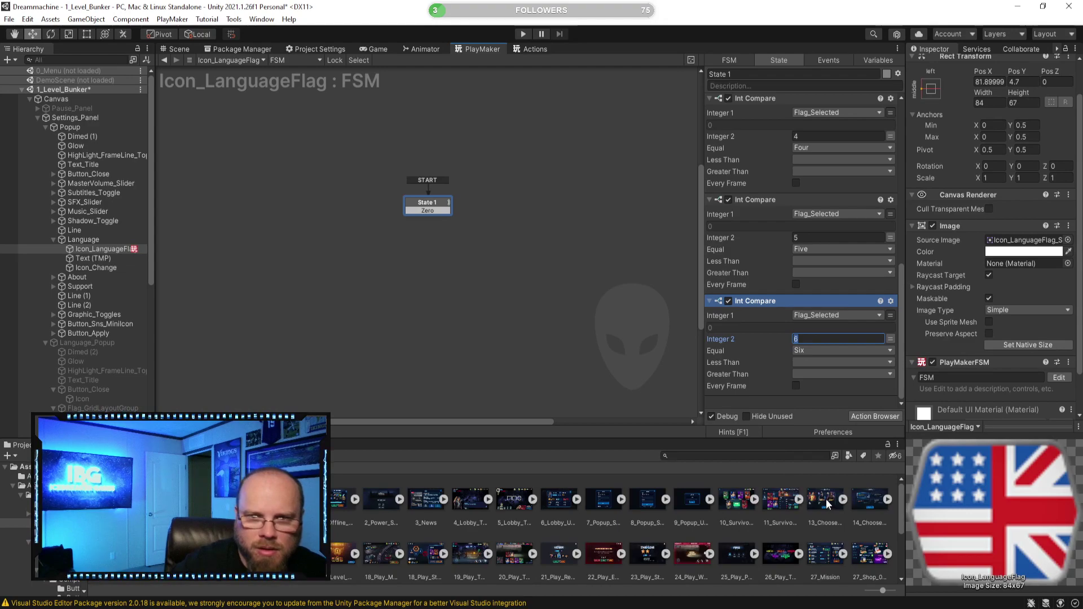
Paste an eighth Int Compare with Integer 2 set to 7 and Equal set to a new event named Seven
click(778, 398)
key(ctrl+v)
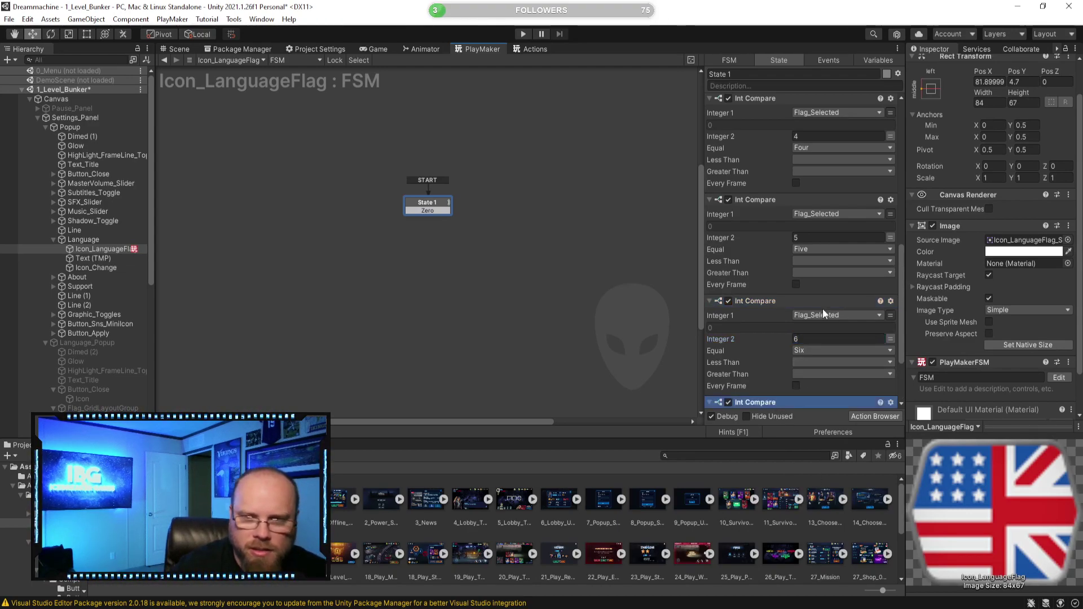
click(823, 339)
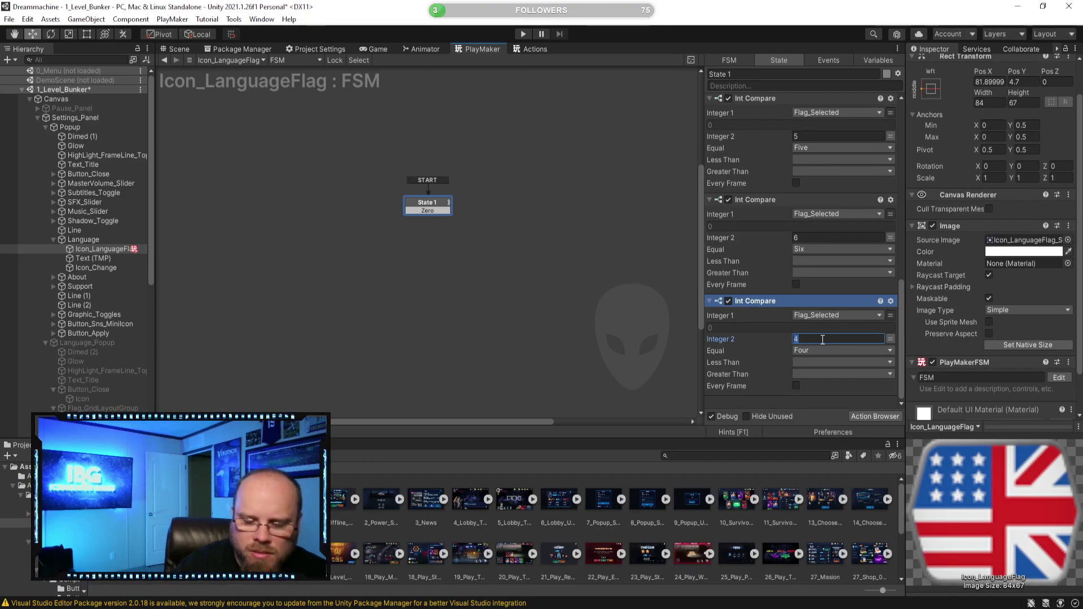
click(817, 349)
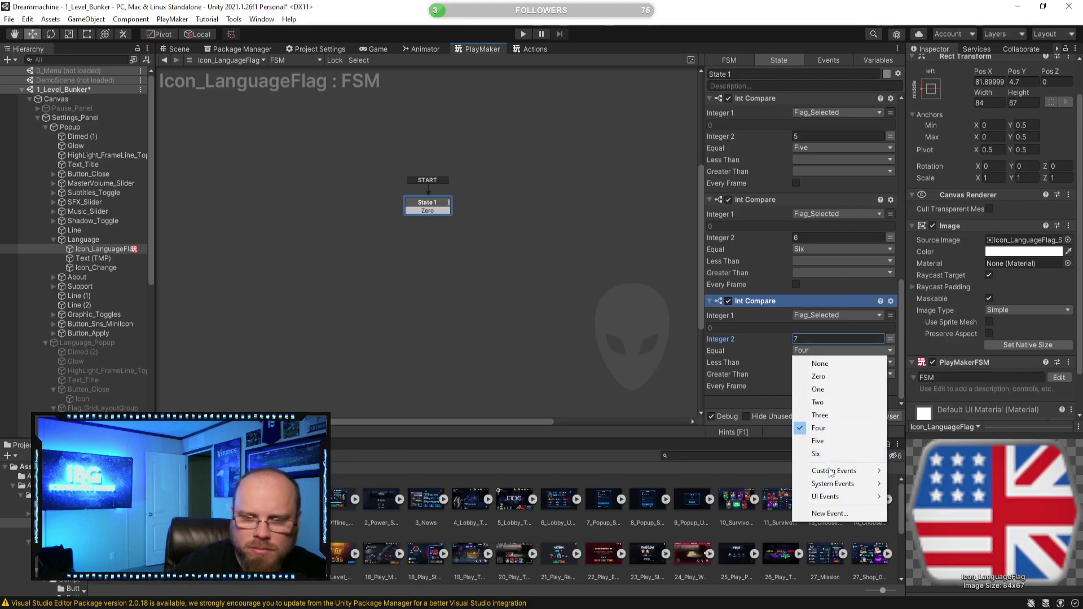
click(829, 513)
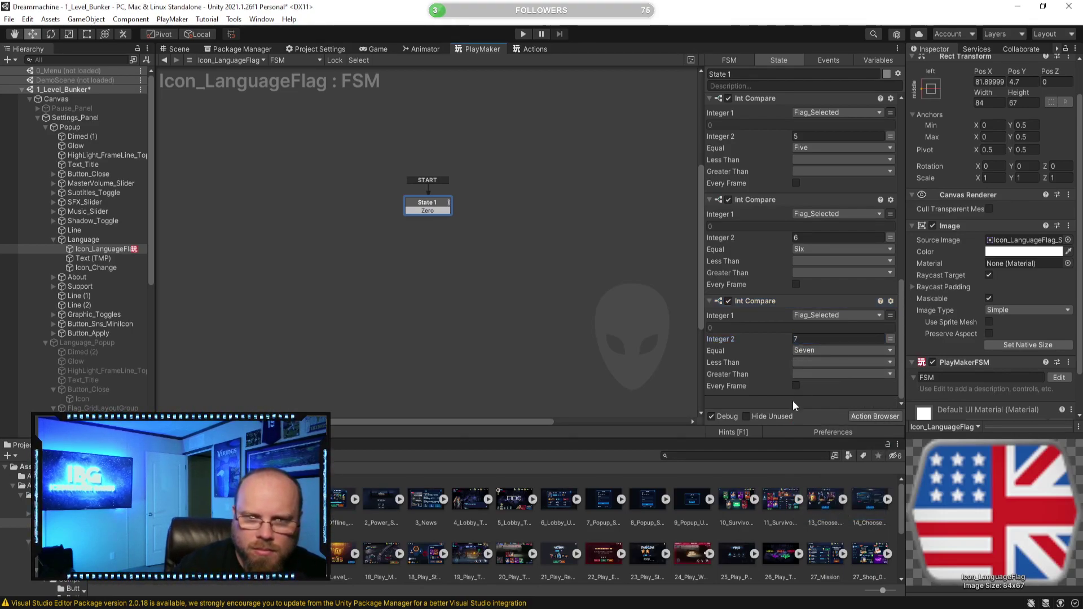
Paste a ninth Int Compare with Integer 2 set to 8 and Equal set to a new event named Eight
scroll(797, 399, down, 3)
click(835, 293)
click(809, 339)
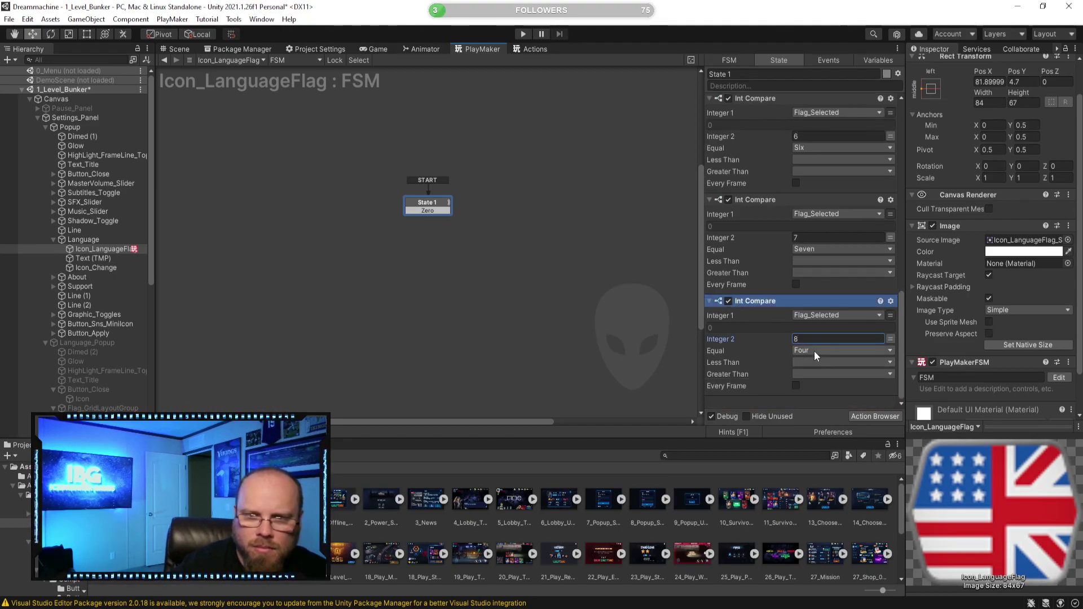
click(814, 351)
click(834, 522)
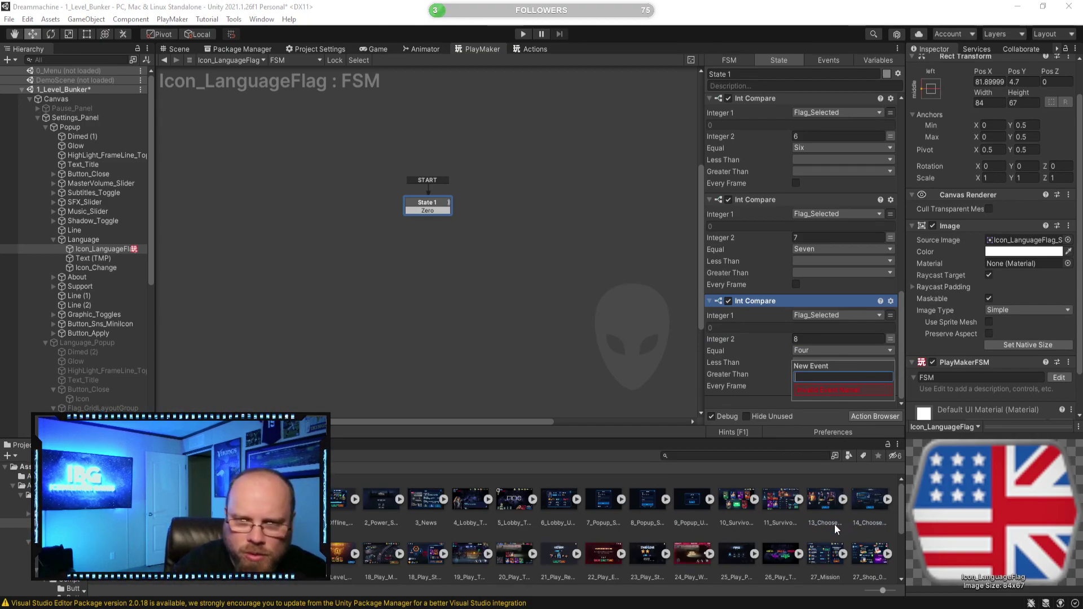
text(Eight)
key(Return)
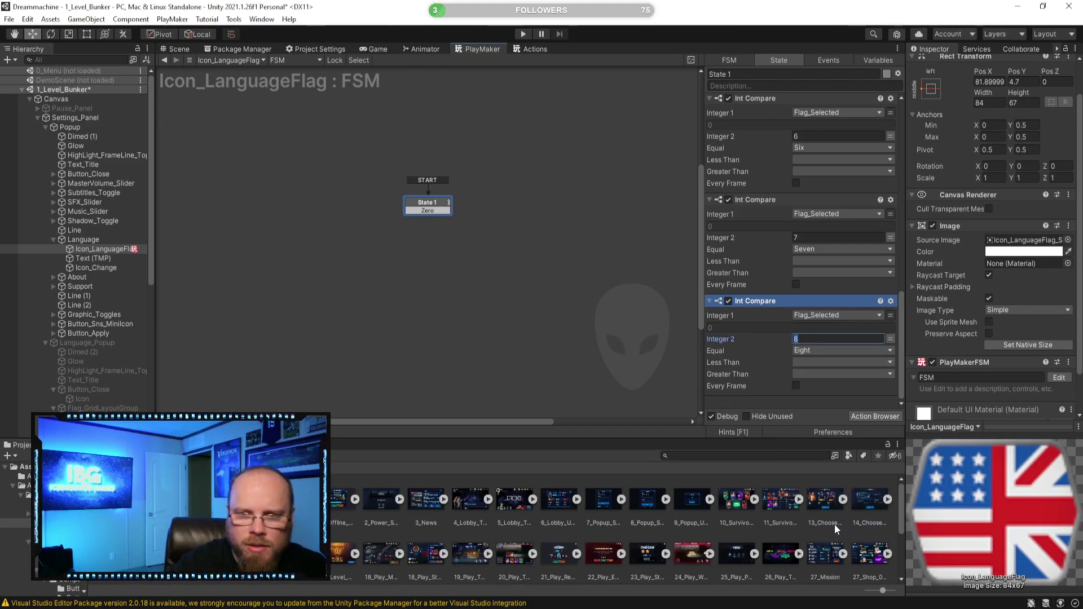
Paste a tenth Int Compare with Integer 2 set to 9 and Equal set to a new event named Nine
click(753, 403)
right_click(776, 400)
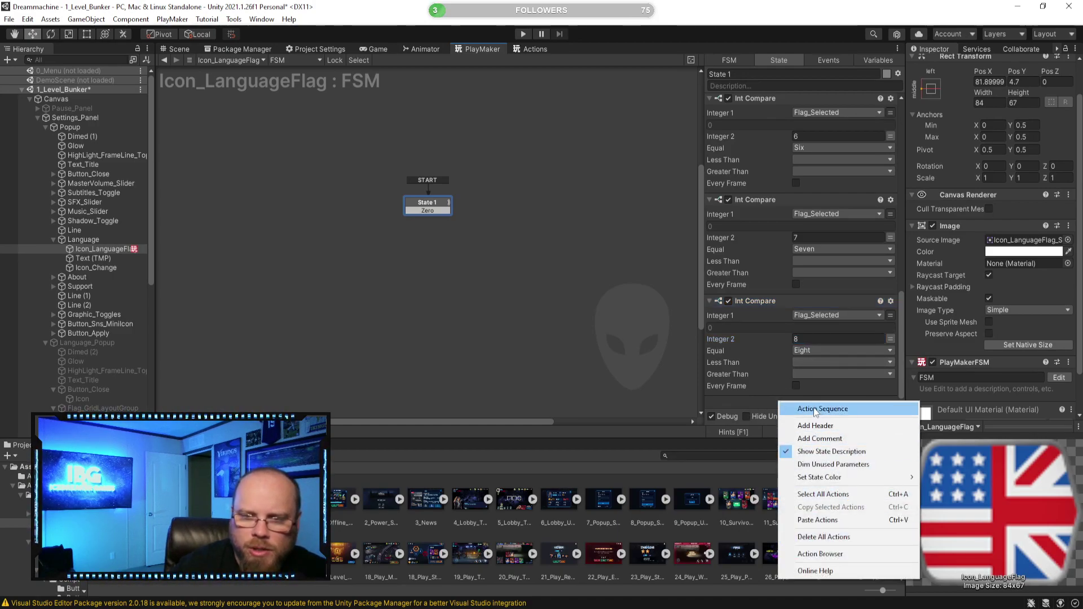
click(762, 404)
key(ctrl+v)
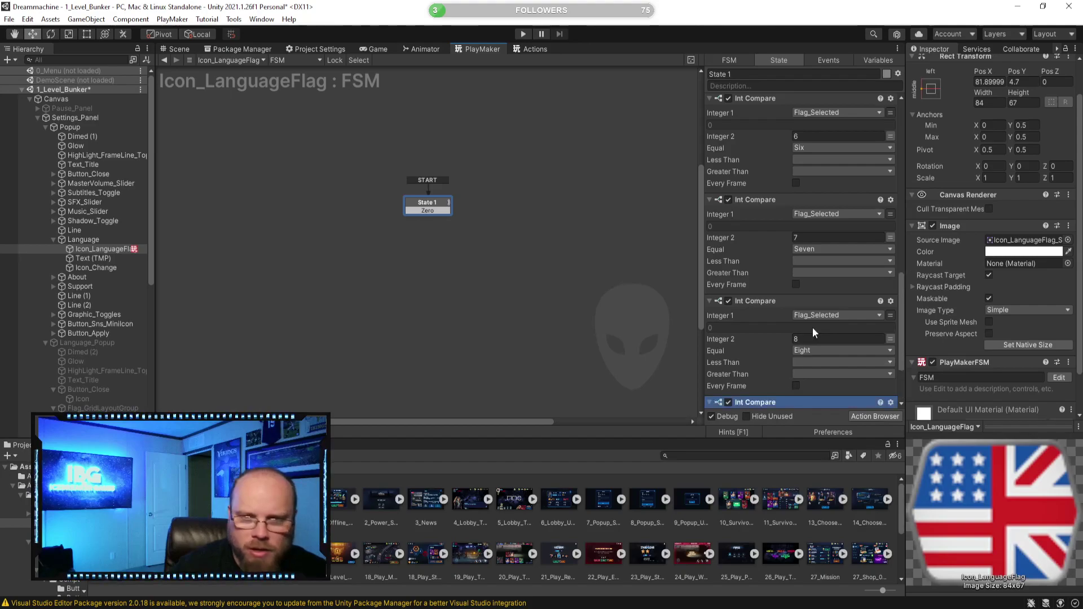
click(815, 339)
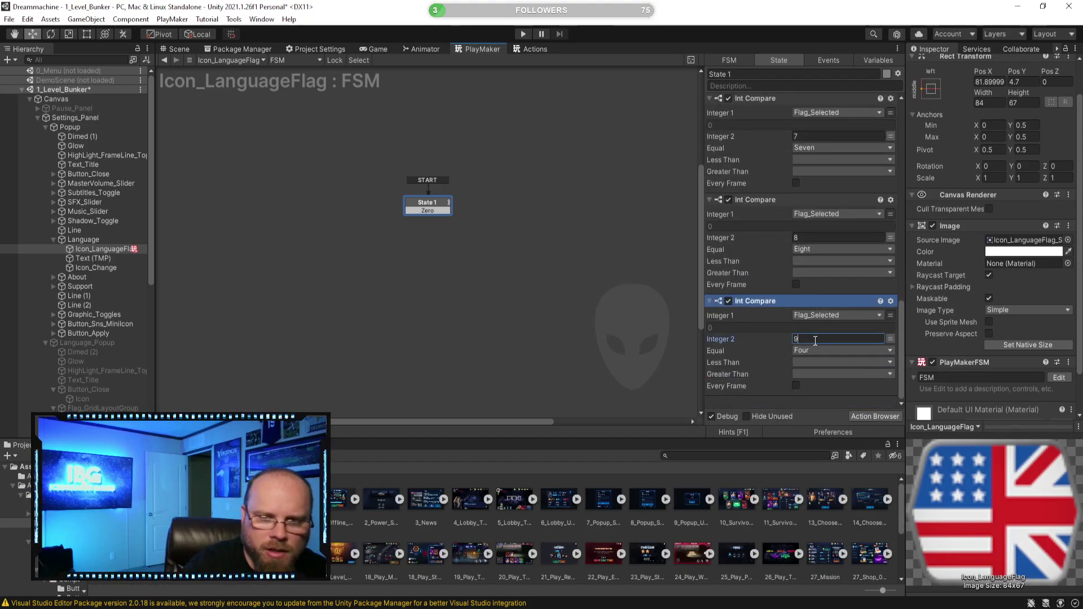
click(815, 350)
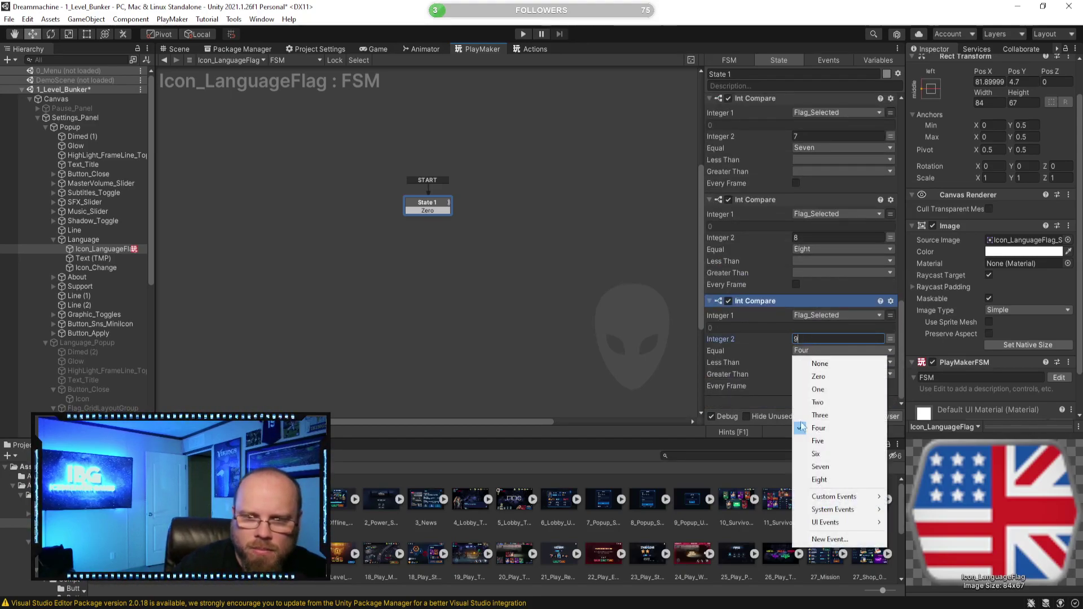
click(829, 539)
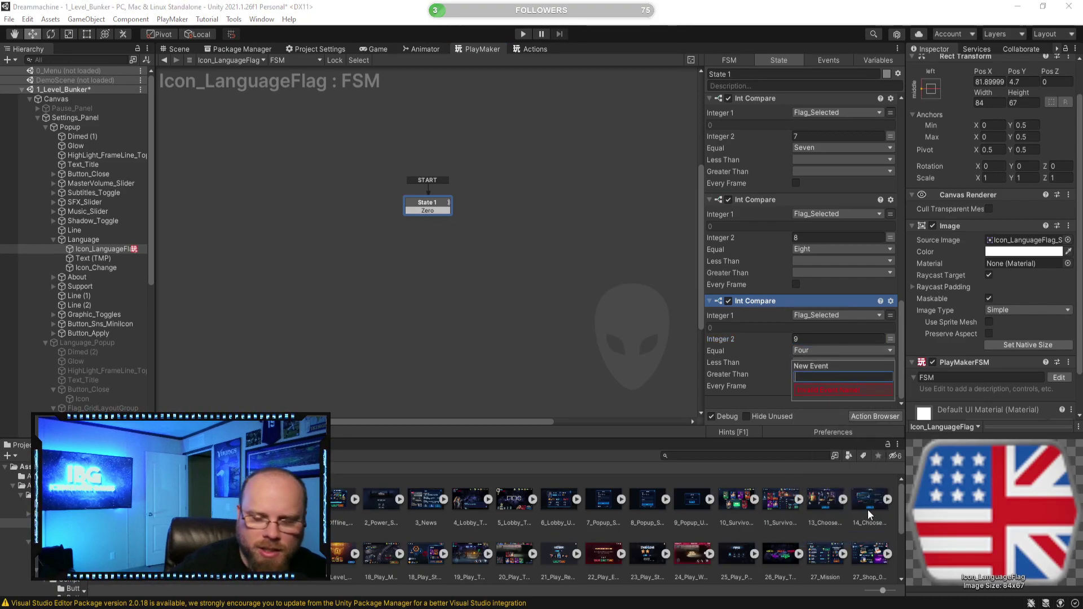
text(Nine)
key(Return)
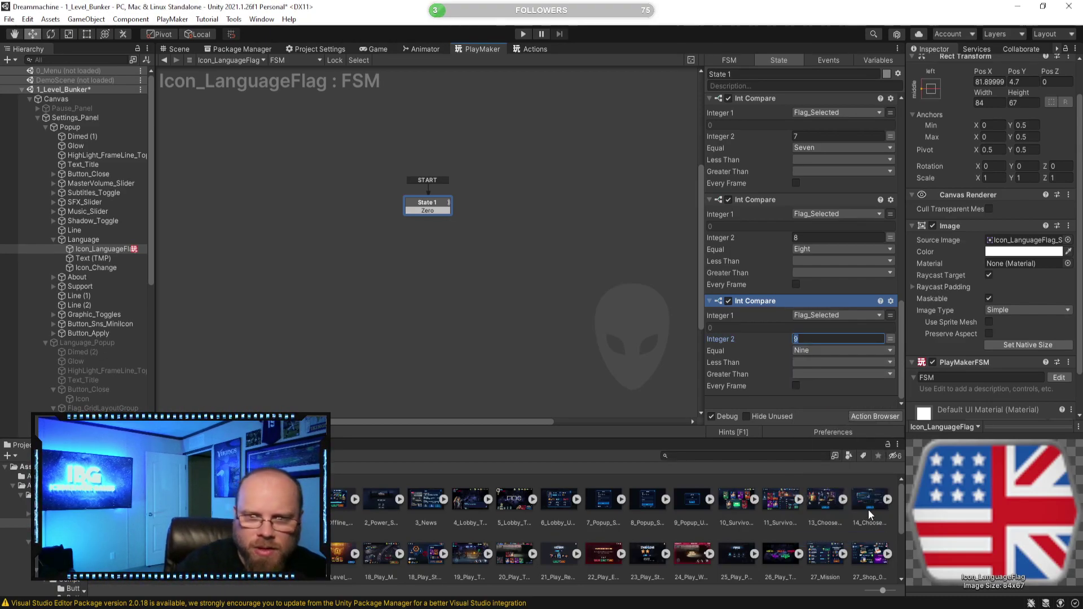
Paste an eleventh Int Compare with Integer 2 set to 10 and Equal set to a new event named Ten
click(814, 398)
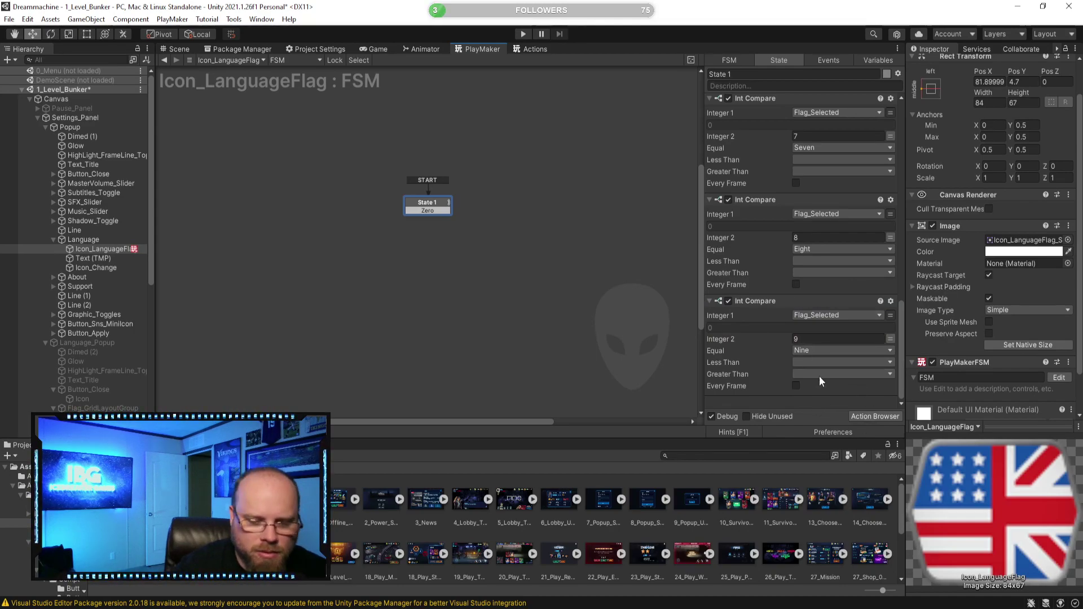
scroll(821, 375, down, 3)
click(831, 337)
text(10)
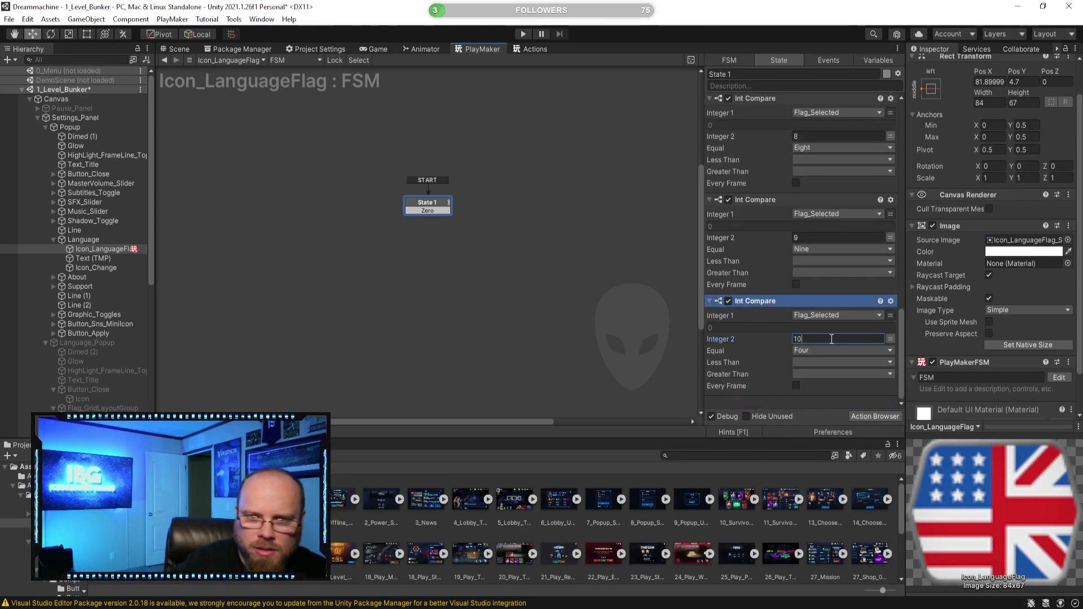
click(828, 352)
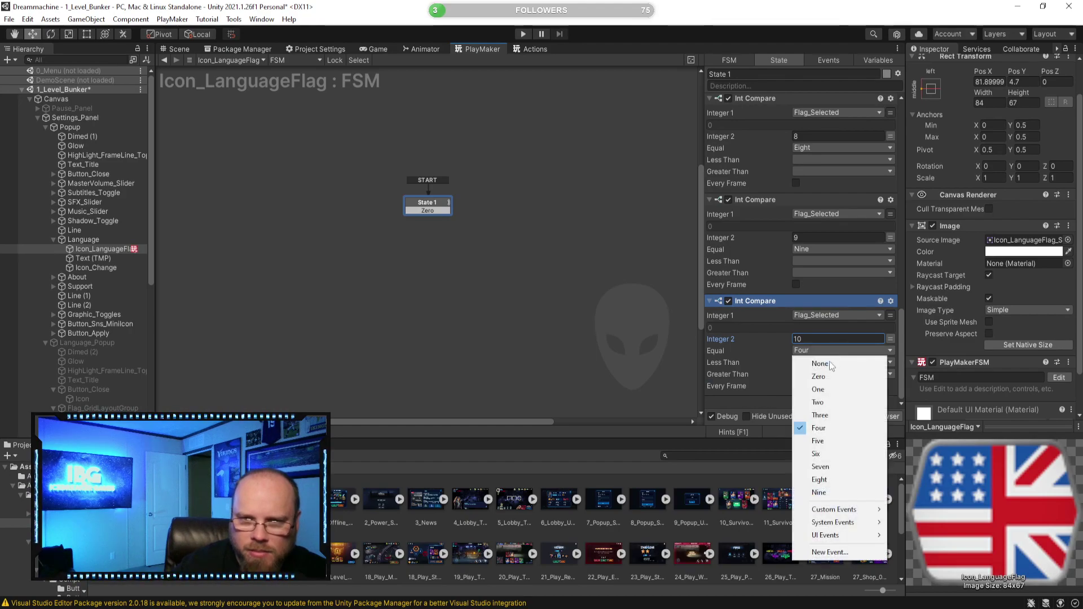
click(823, 552)
text(Ten)
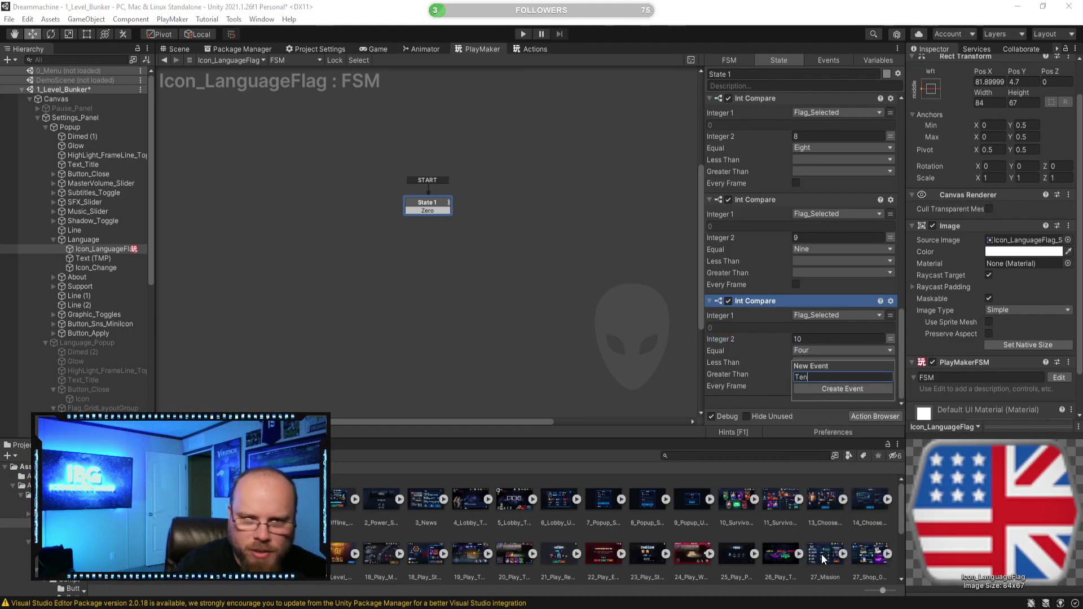
key(Return)
Paste a twelfth Int Compare with Integer 2 set to 11 and Equal set to a new event named Eleven
click(818, 407)
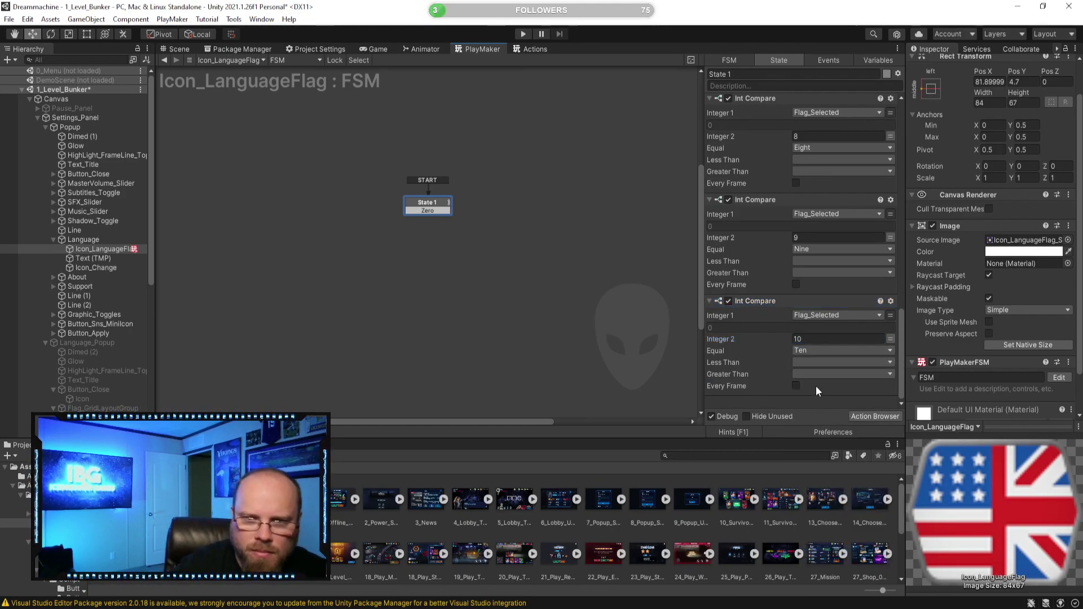
key(ctrl+v)
scroll(824, 311, down, 3)
click(810, 339)
text(1)
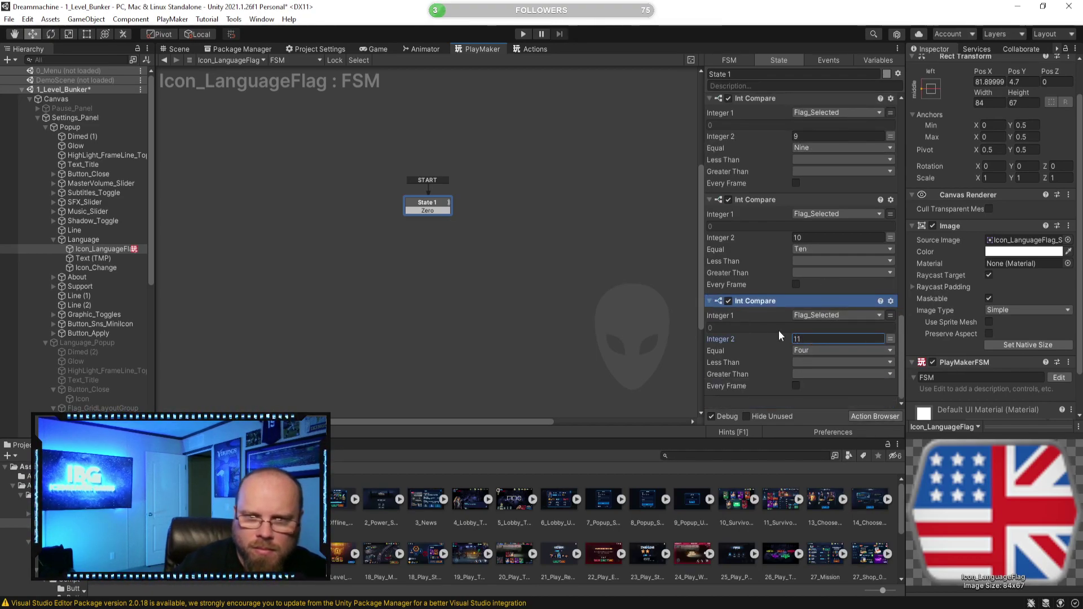
click(813, 350)
click(838, 563)
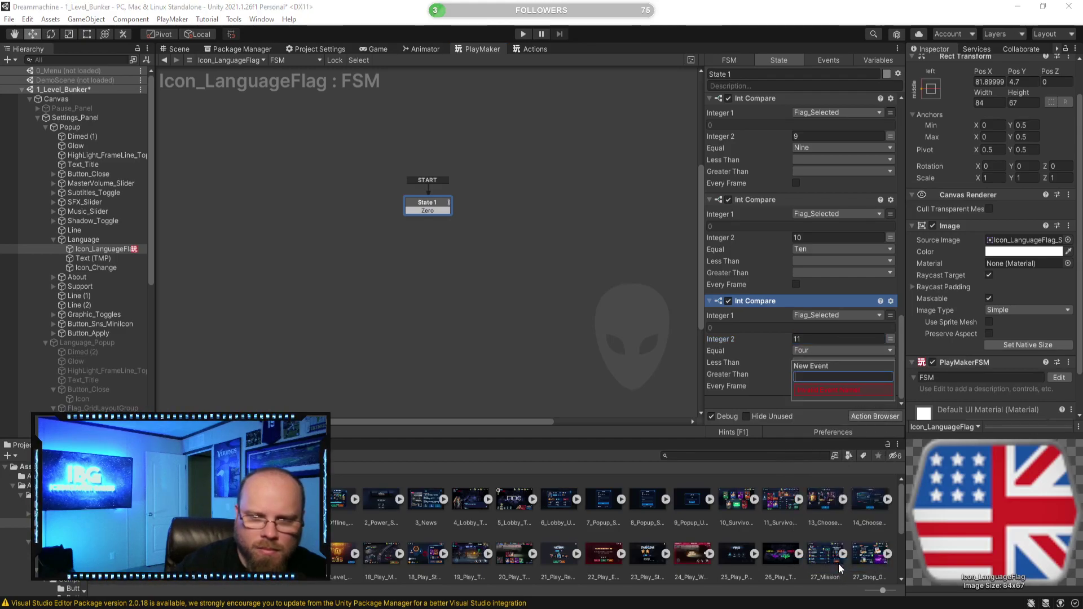
text(Eleven)
key(Return)
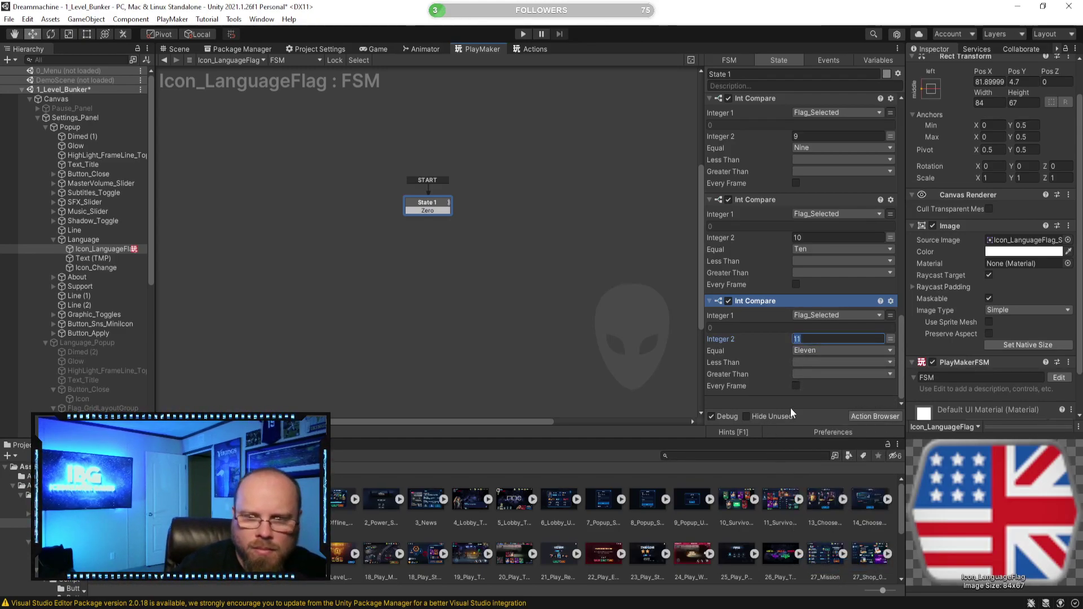
Paste a thirteenth Int Compare with Integer 2 set to 12 and Equal set to a new event named Twelve
key(ctrl+v)
click(807, 338)
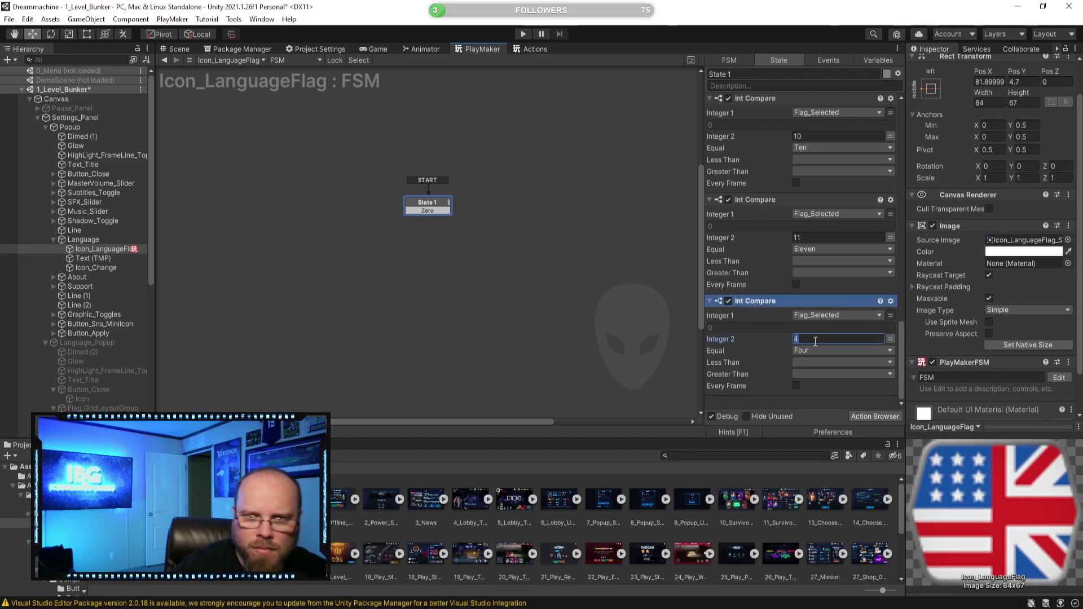
click(844, 351)
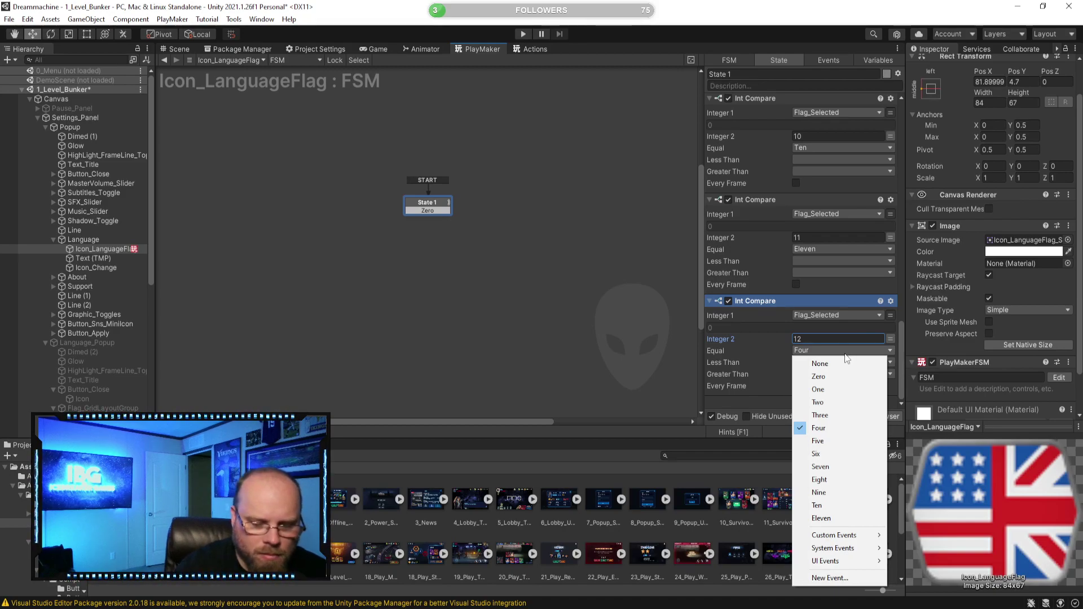
key(Down)
key(Down)
key(Down)
key(Down)
key(Down)
key(Down)
key(Down)
key(Down)
key(Down)
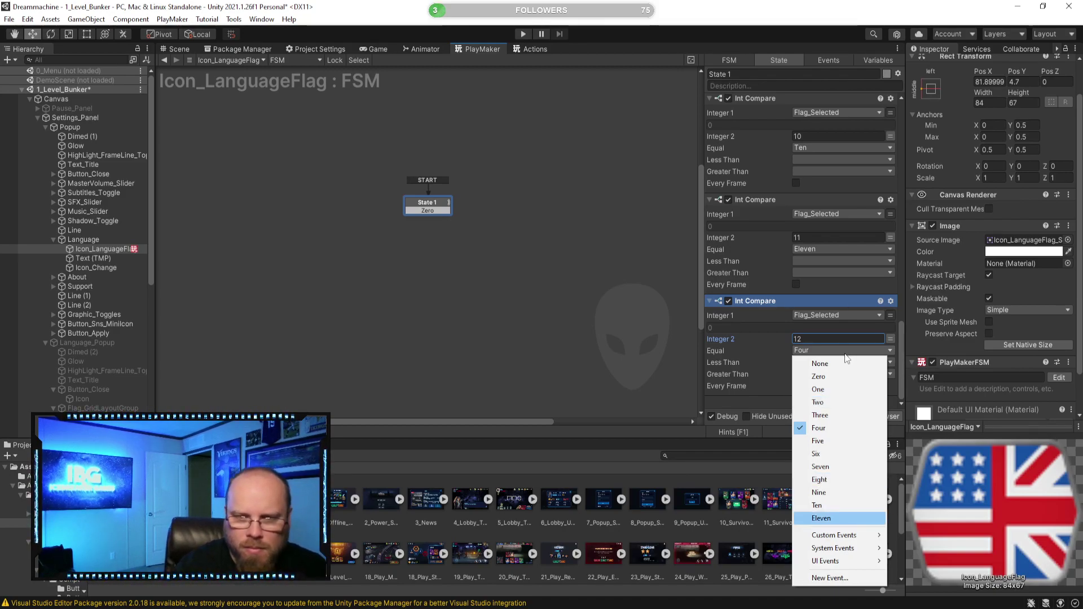
click(840, 578)
text(Tw)
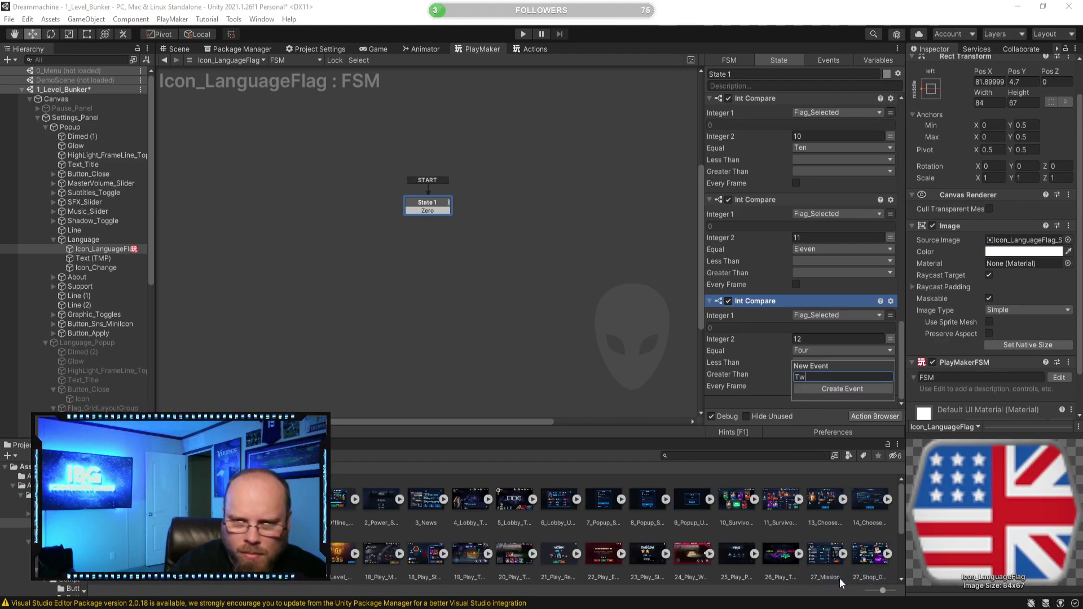
text(elve)
key(Return)
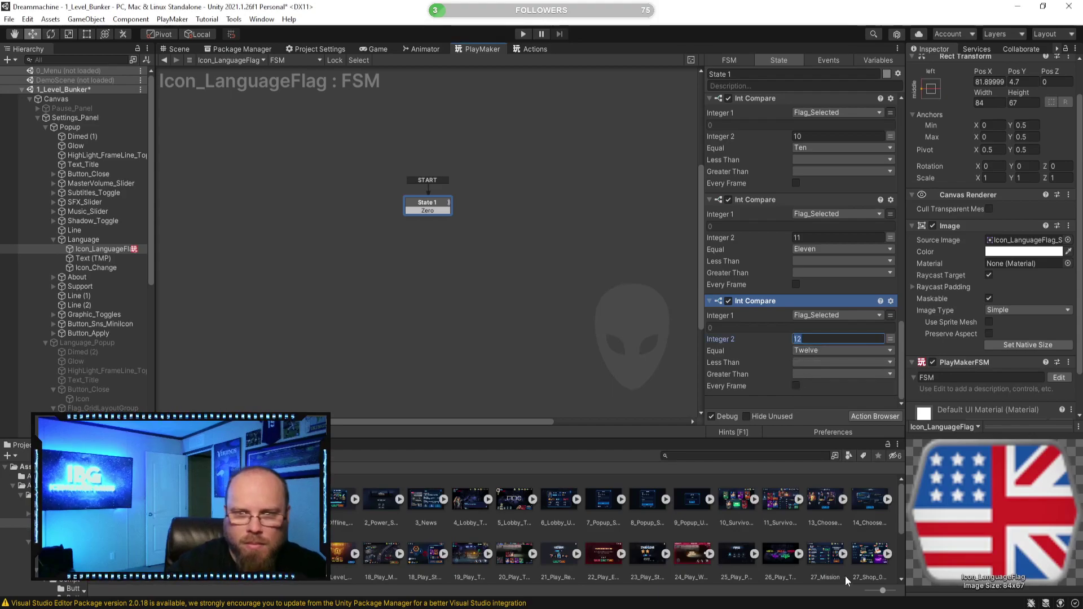
Paste a fourteenth Int Compare with Integer 2 set to 13 and Equal set to a new event named Thirteen
click(757, 397)
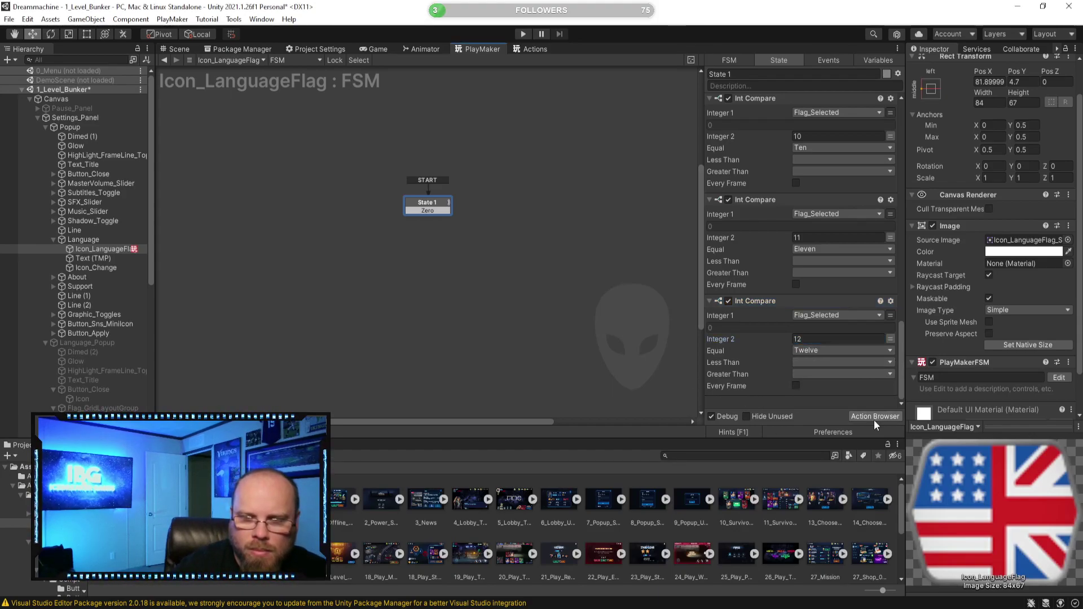
click(812, 400)
scroll(810, 394, down, 3)
click(811, 339)
text(13)
click(807, 349)
click(825, 589)
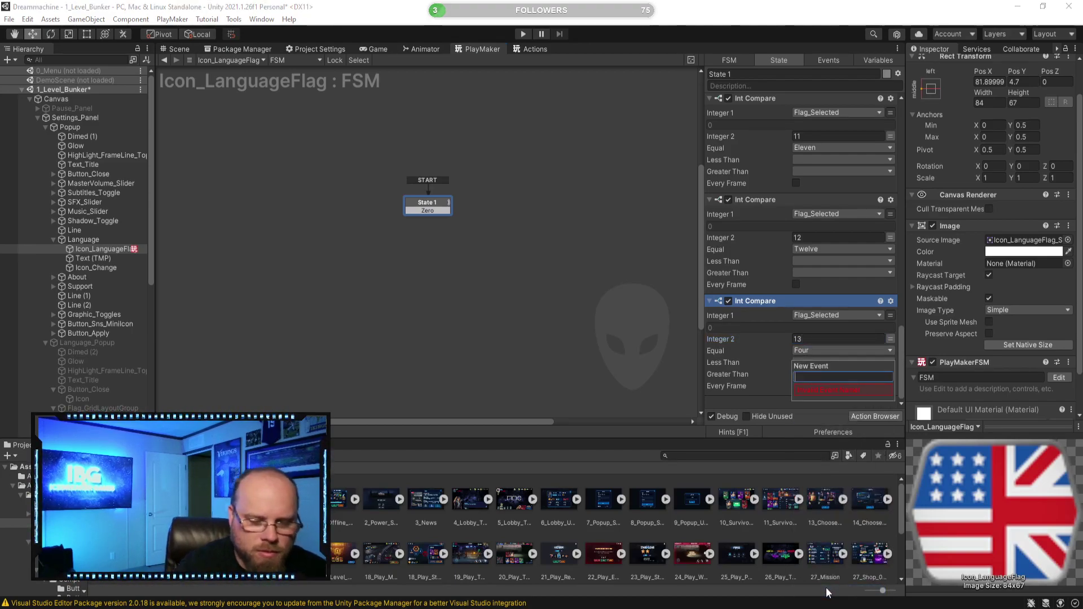
text(Thi)
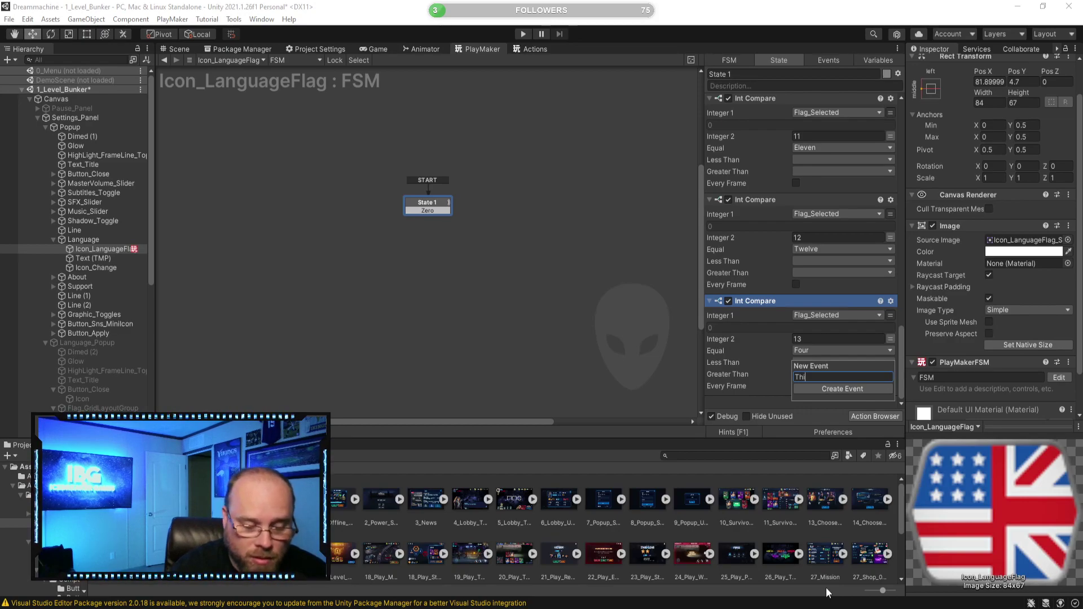
text(rteen)
key(Return)
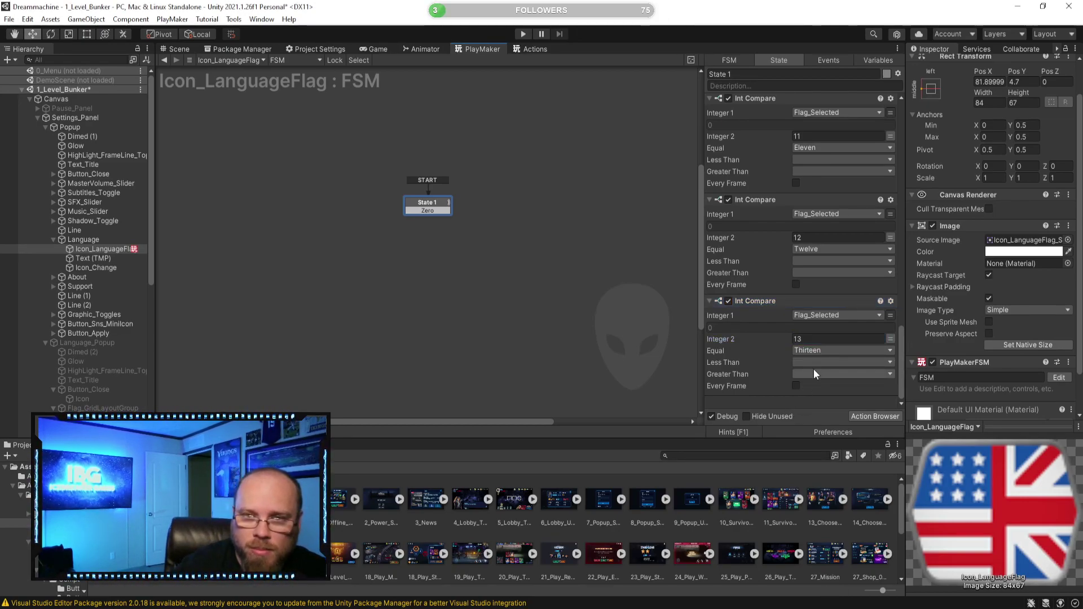
Paste a fifteenth Int Compare with Integer 2 set to 14 and Equal set to a new event named Fourteen
scroll(791, 400, down, 3)
click(823, 339)
text(14)
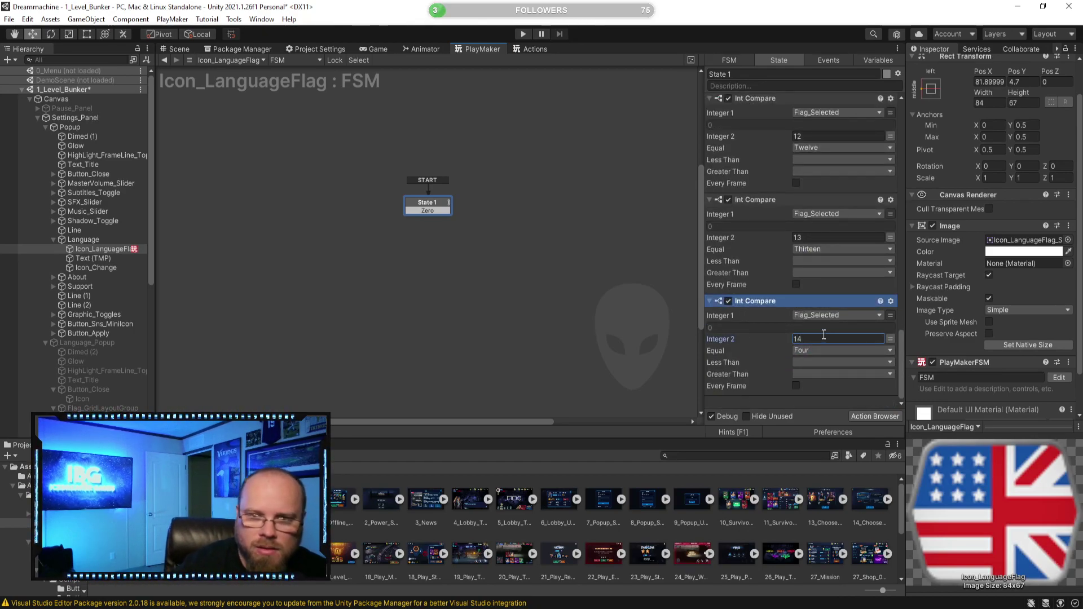
click(814, 350)
click(819, 347)
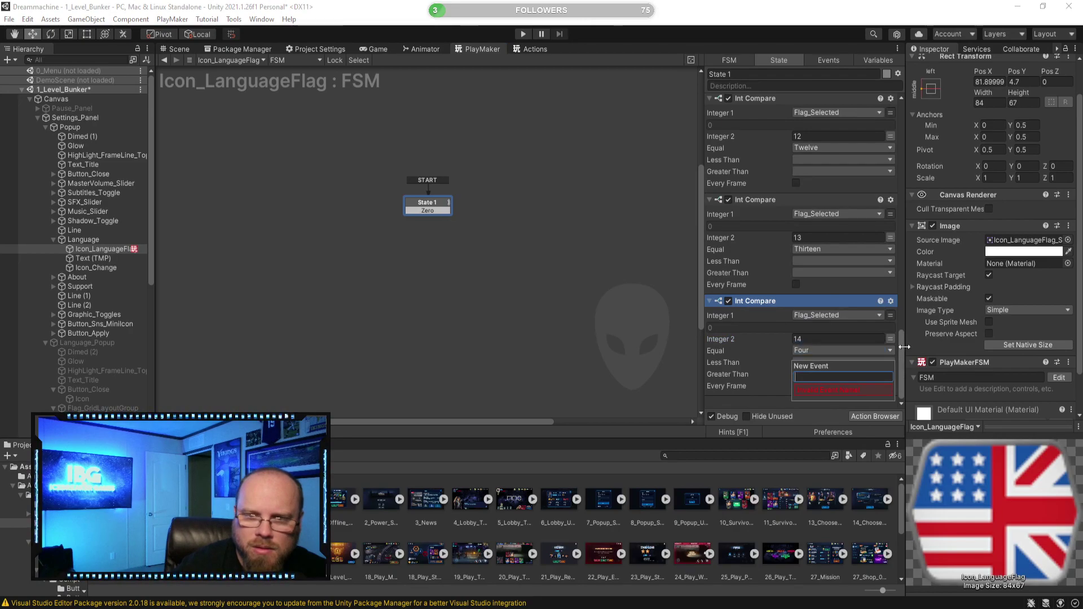
text(Fourteen)
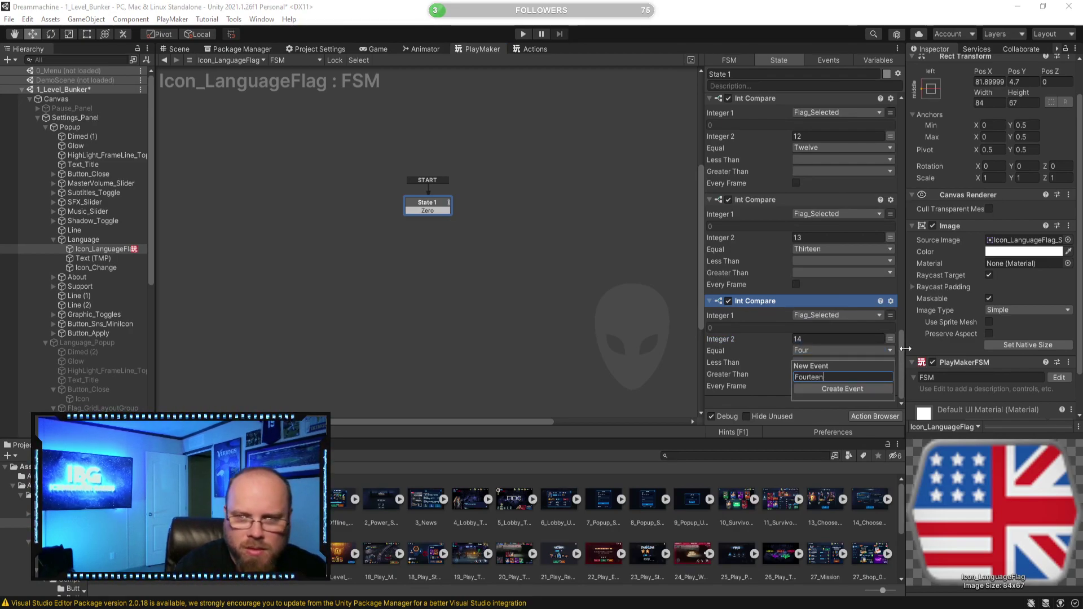
key(Return)
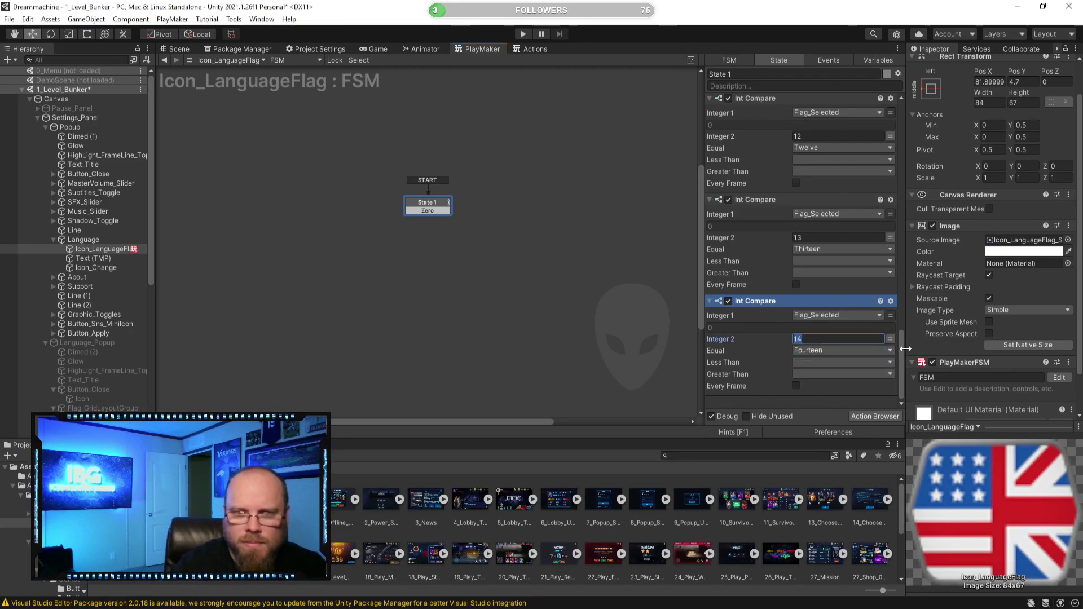
Paste a sixteenth Int Compare action into State 1 with Integer 2 set to 15
click(817, 403)
key(ctrl+v)
click(827, 339)
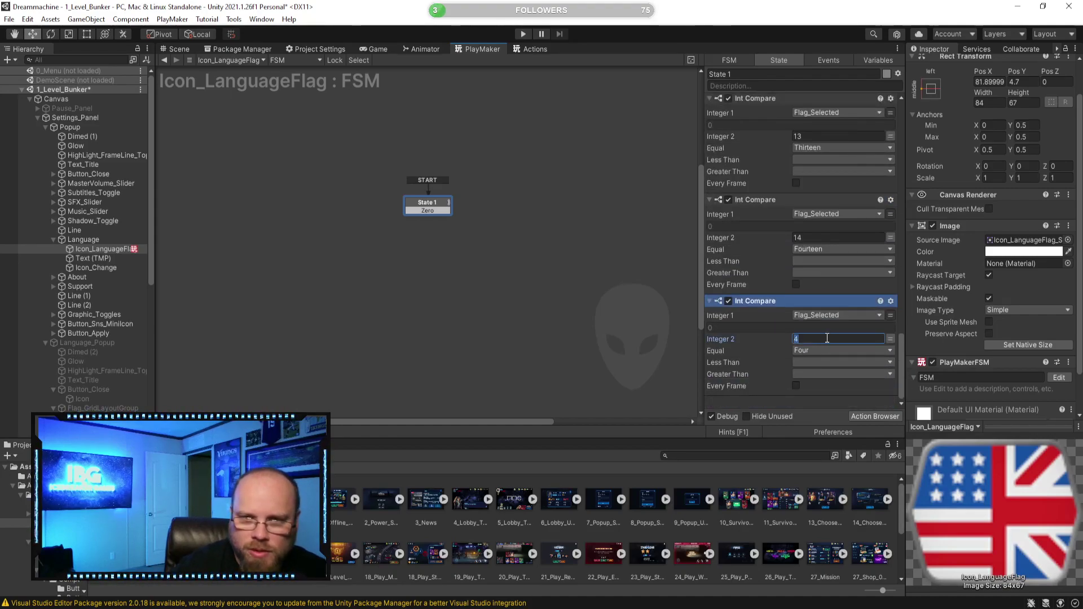
text(15)
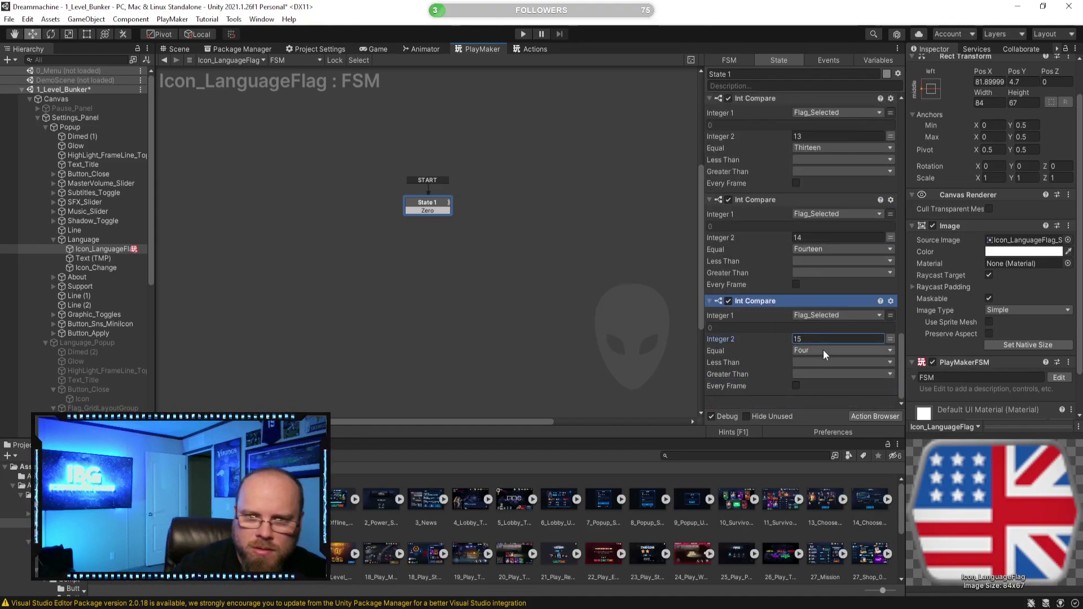
Set Equal on the Int Compare with Integer 2 of 15 to a new event named Fifteen
click(824, 350)
click(796, 404)
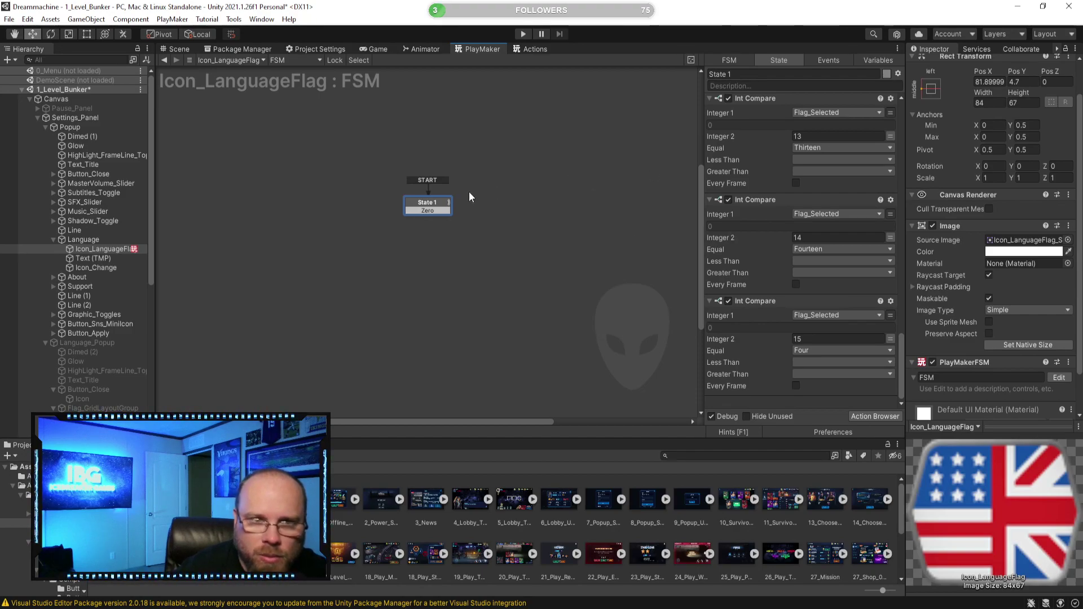
scroll(806, 224, up, 6)
scroll(806, 239, down, 6)
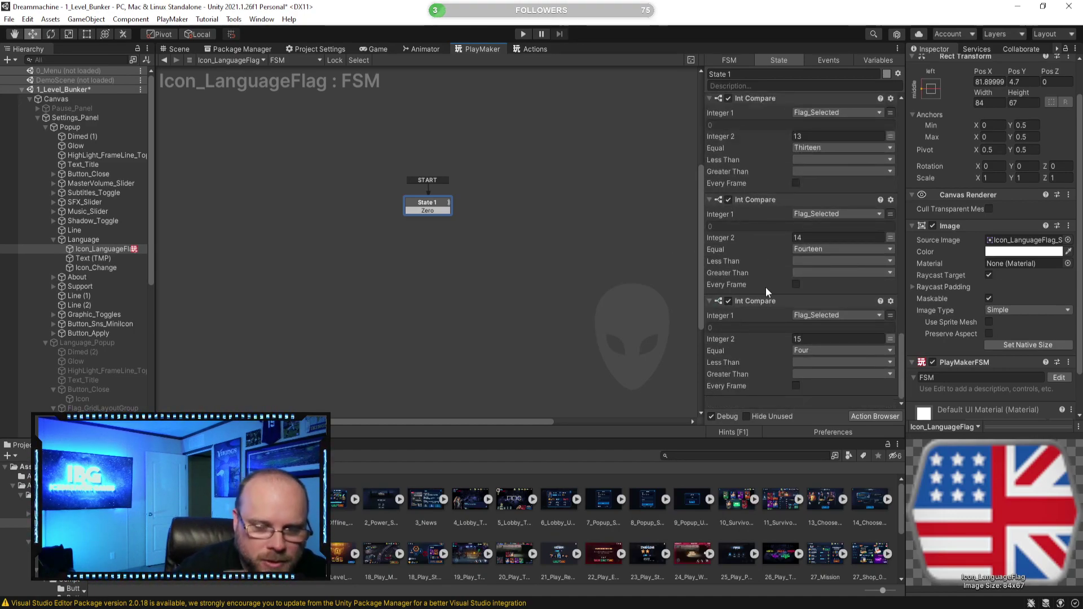
scroll(766, 286, up, 10)
scroll(767, 287, up, 15)
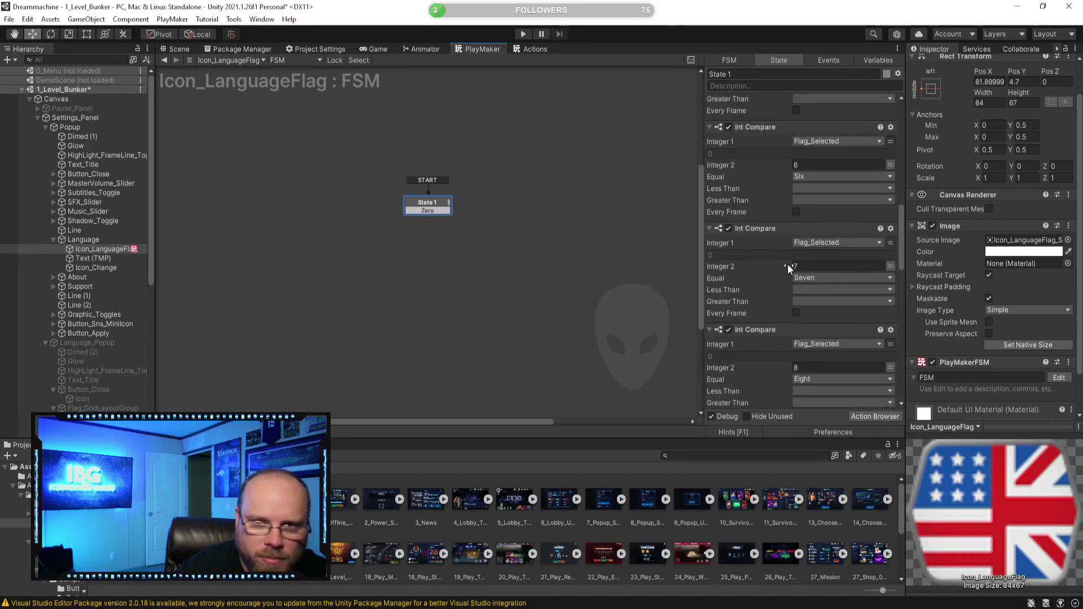
scroll(790, 263, down, 6)
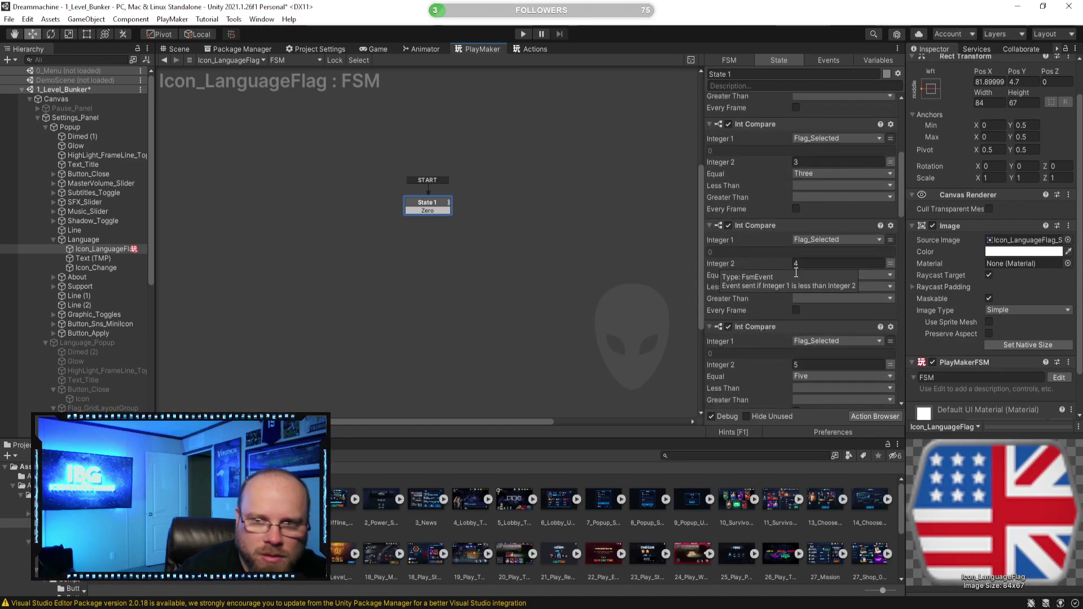
scroll(796, 272, down, 20)
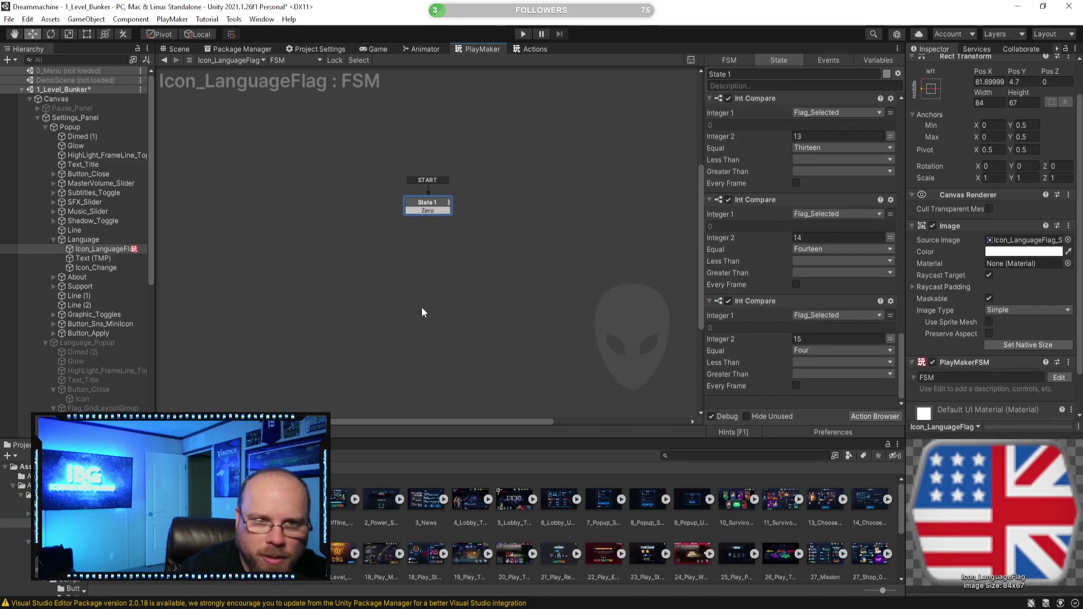
click(825, 349)
click(824, 348)
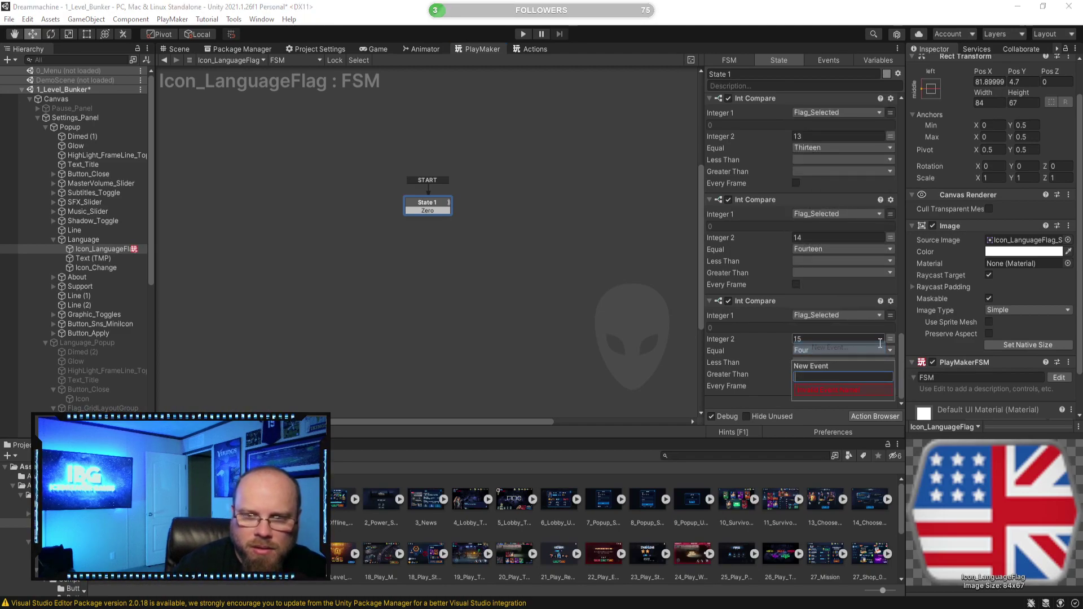
text(Fifte)
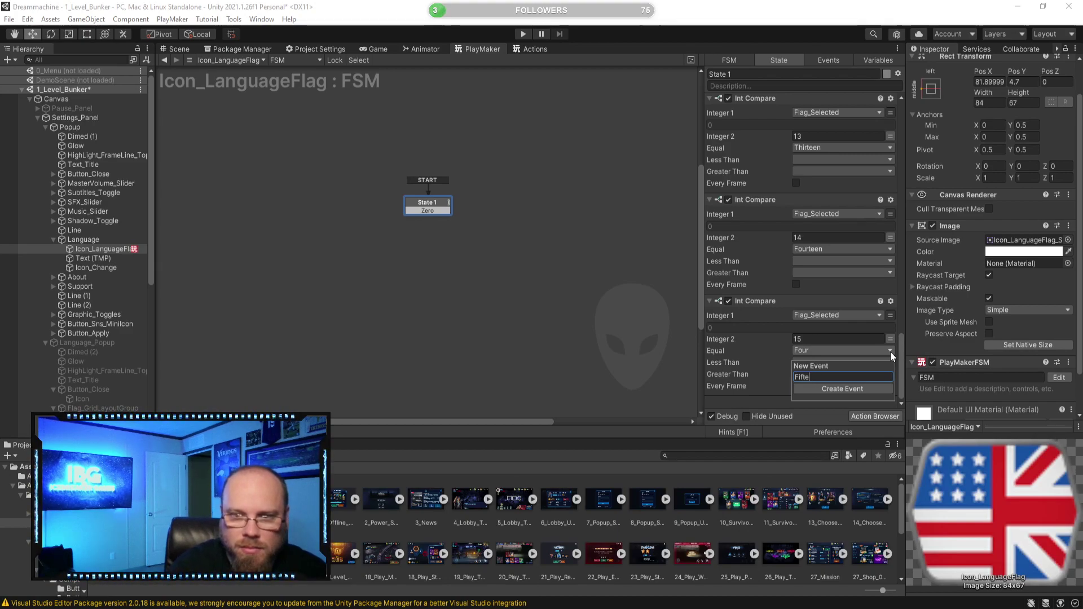
key(BackSpace)
key(BackSpace)
text(hteen)
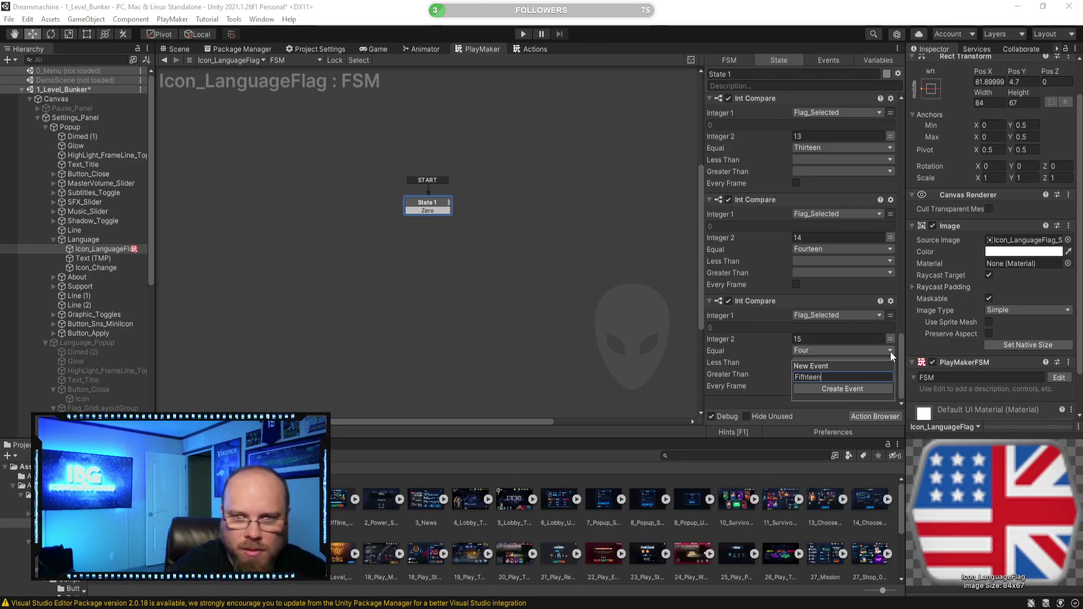
key(BackSpace)
key(BackSpace)
key(BackSpace)
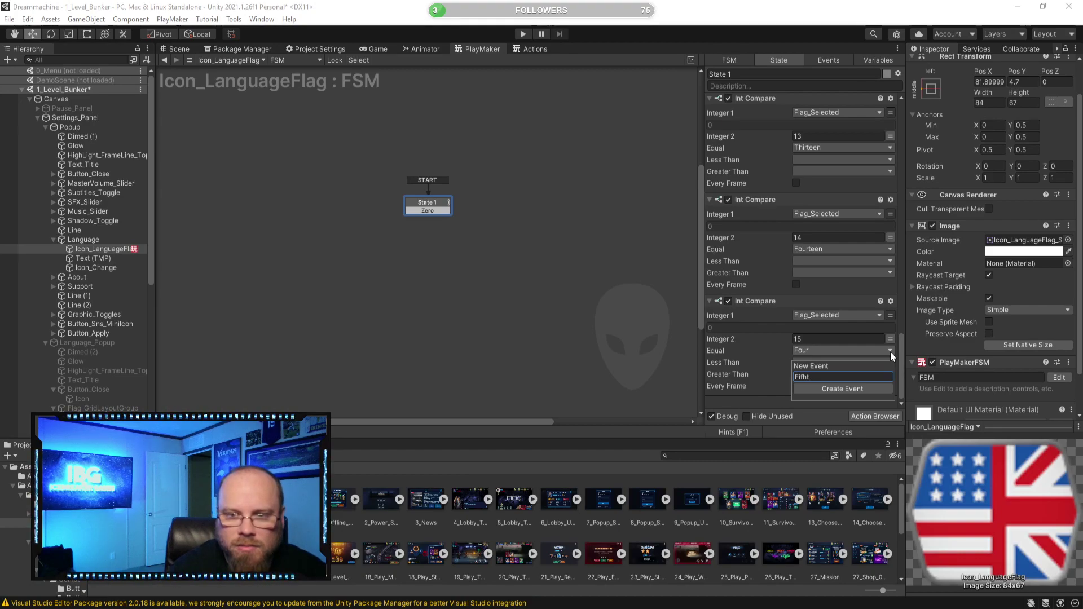
text(een)
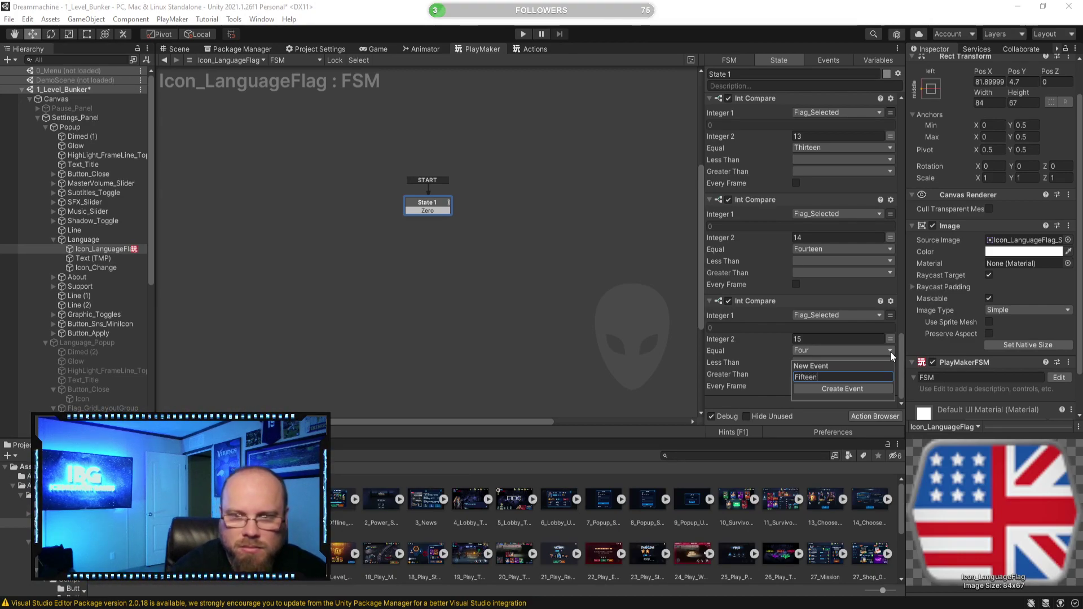
key(Return)
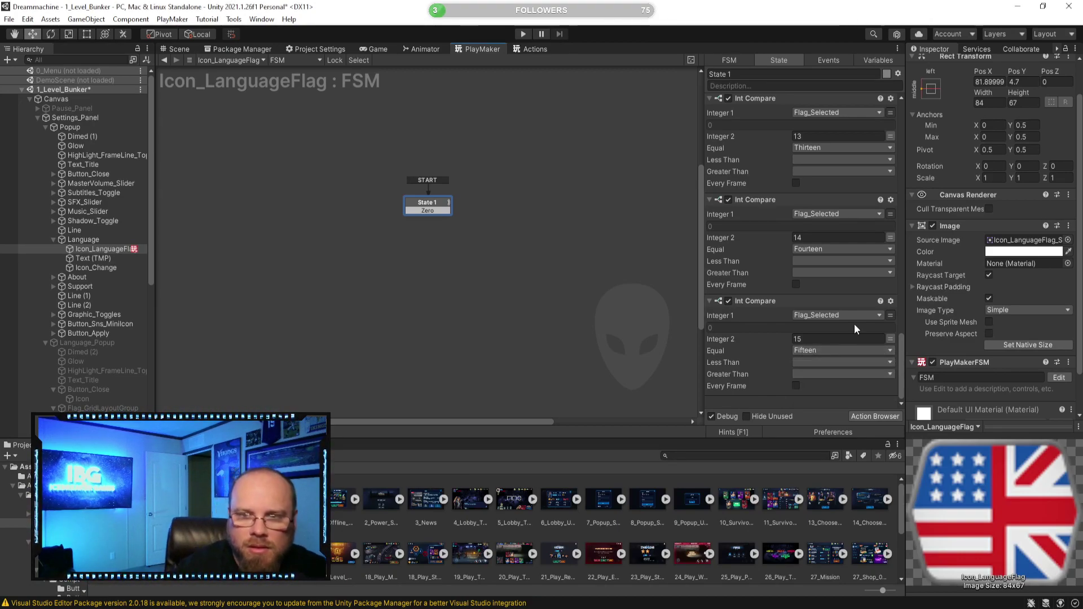
Paste a seventeenth Int Compare action into State 1 with Integer 2 set to 16
key(ctrl+v)
scroll(823, 321, down, 3)
text(16)
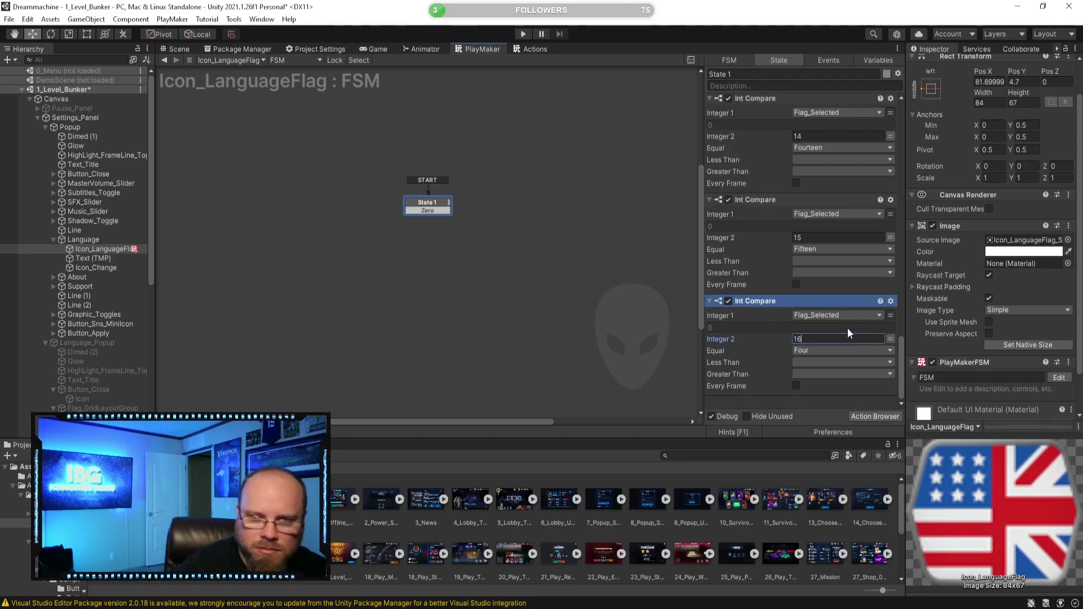
Create a new event named Sixteen as the Equal event of the Int Compare action that checks Flag_Selected against 16
click(845, 350)
click(845, 347)
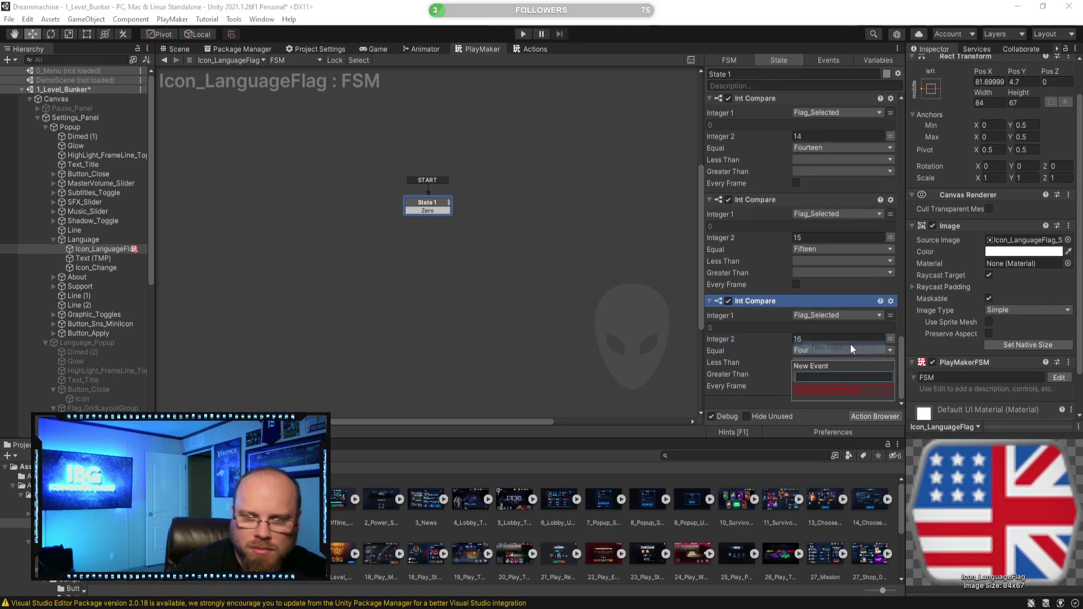
text(Slxteen)
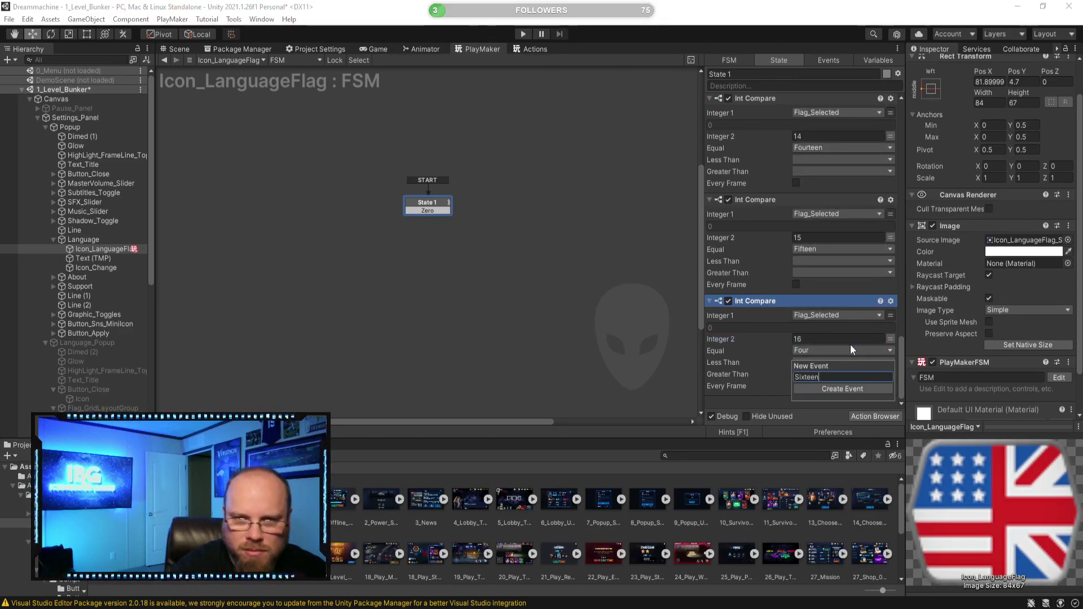
key(Return)
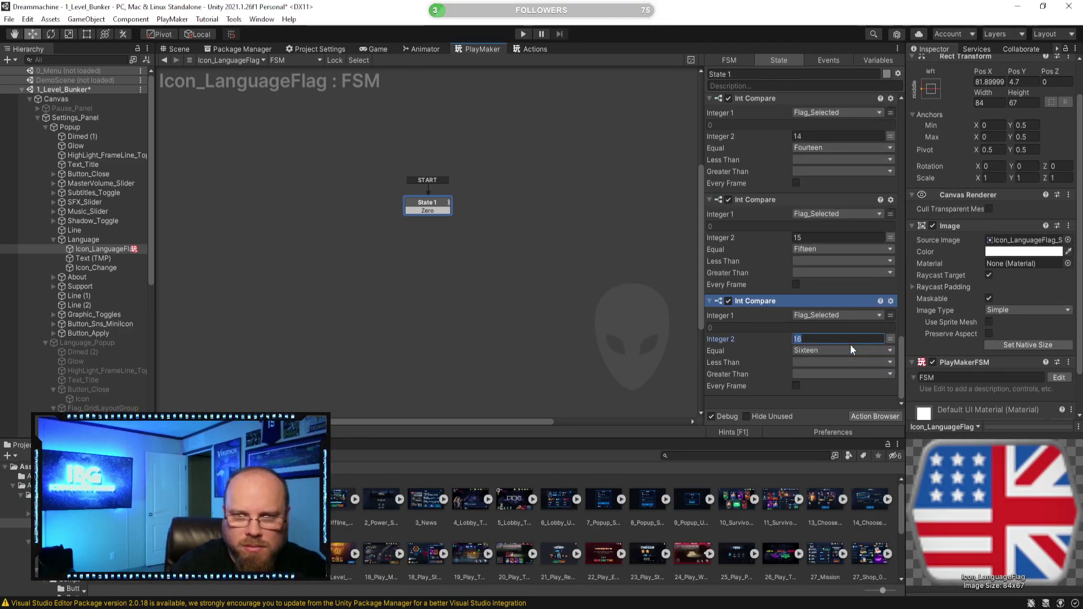
Paste another Int Compare action, give it a new Equal event named Seventeen, and set Integer 2 to 17
click(790, 403)
key(ctrl+v)
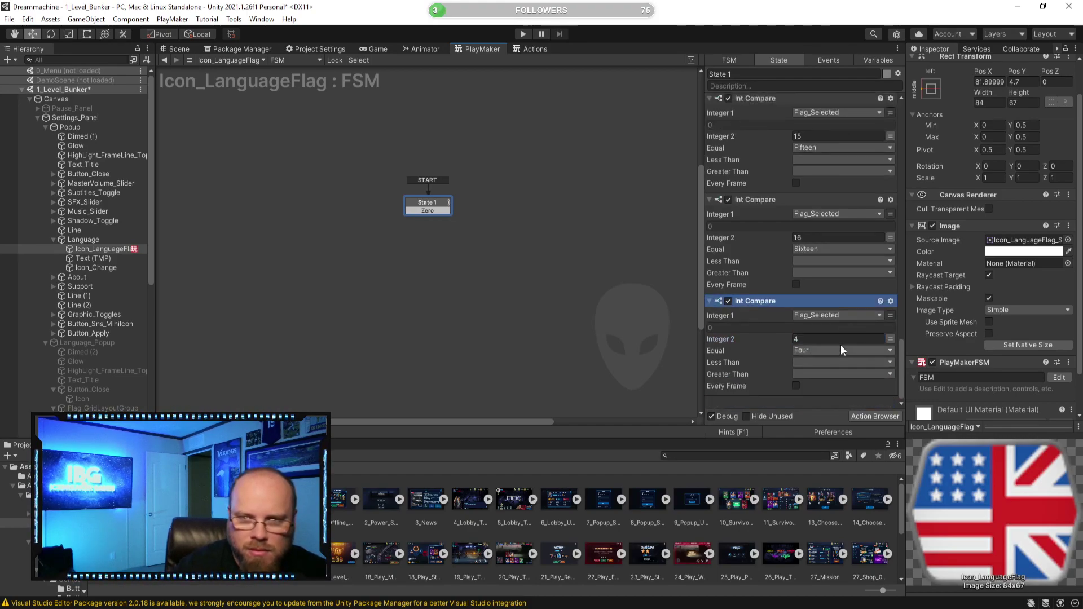
click(827, 350)
click(858, 347)
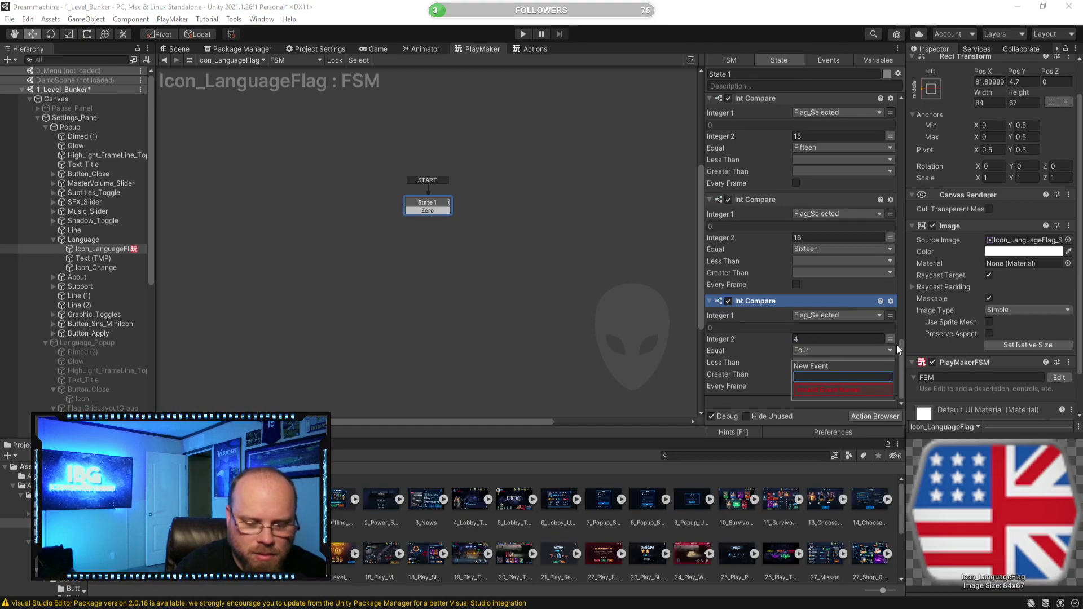
text(Seventeen)
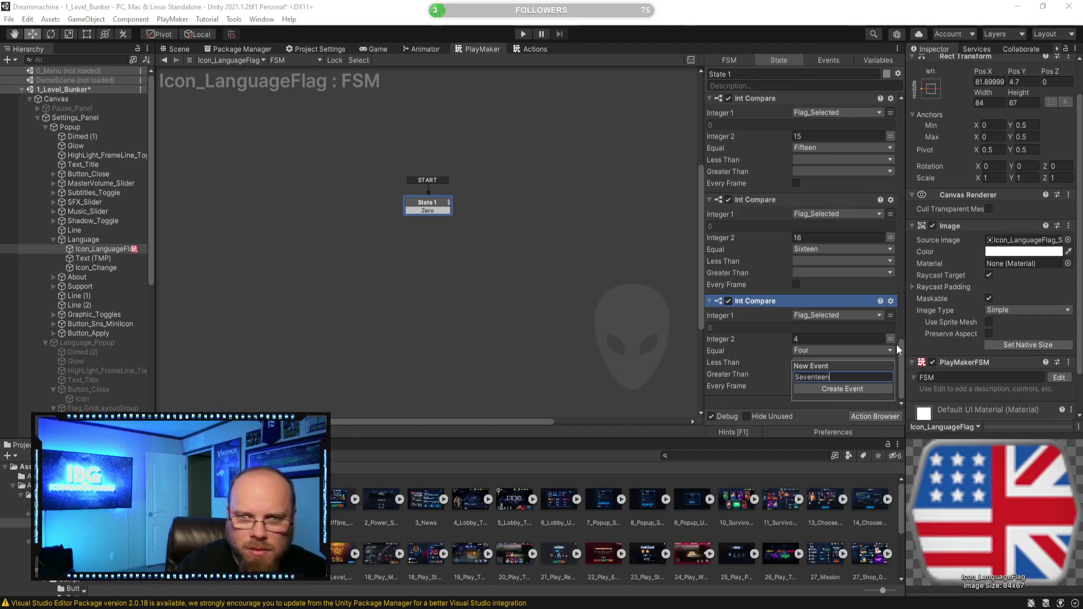
key(Return)
click(850, 343)
text(17)
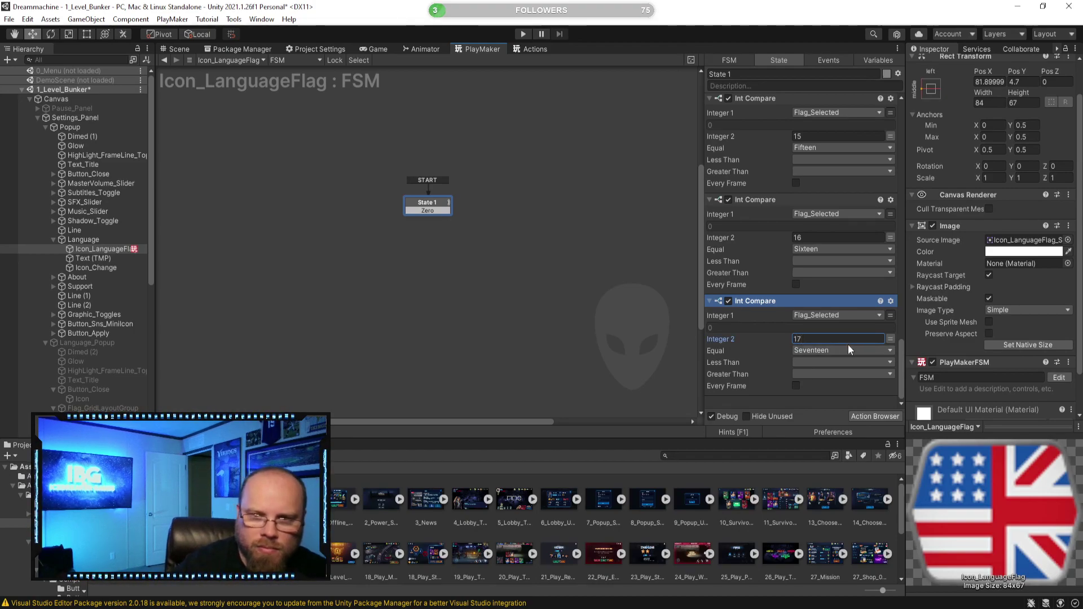
Paste another Int Compare action, set Integer 2 to 18, and create its Equal event named Eighteen
click(817, 404)
key(ctrl+v)
scroll(841, 365, down, 3)
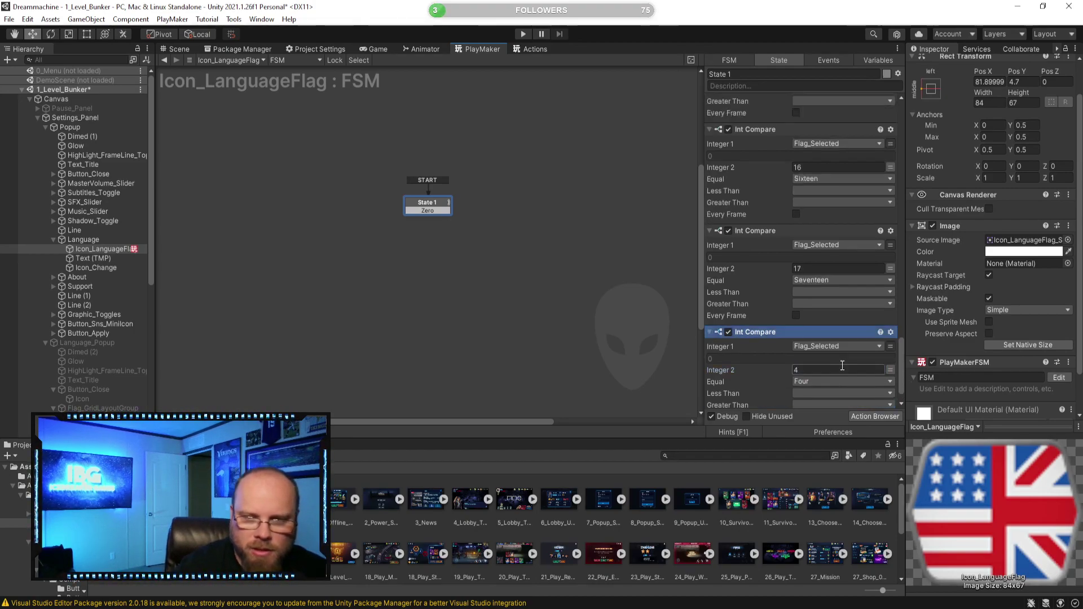
click(835, 335)
text(18)
click(815, 352)
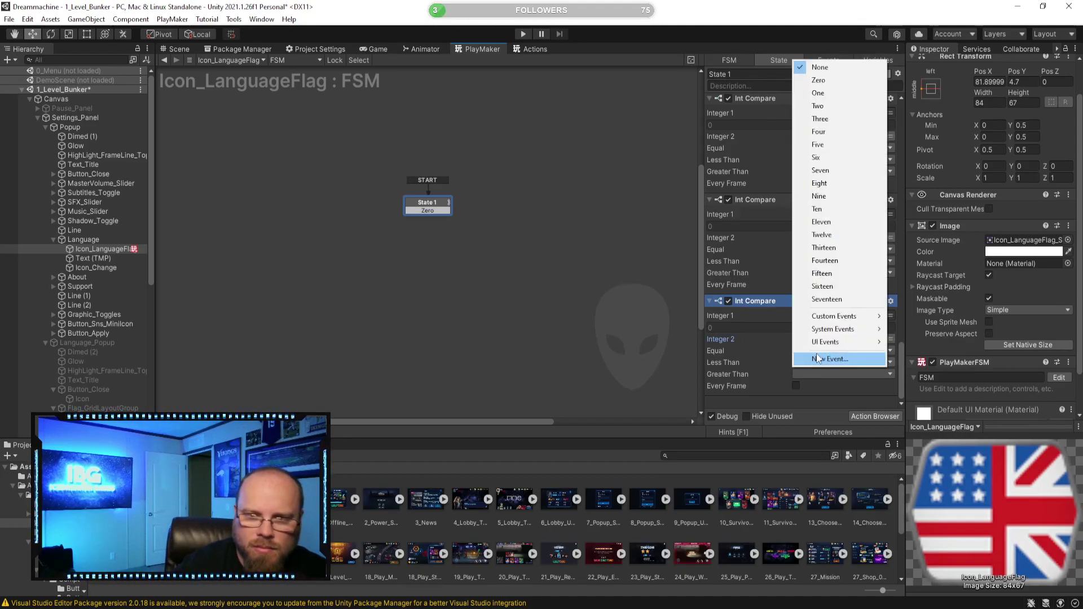
click(804, 351)
click(805, 349)
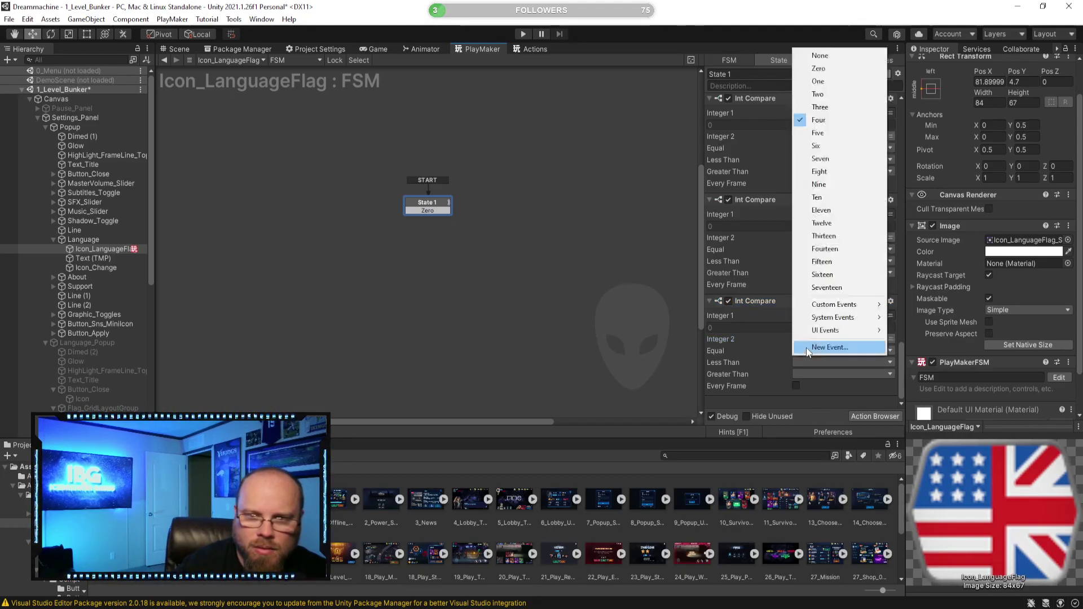
click(841, 350)
text(Eighteen)
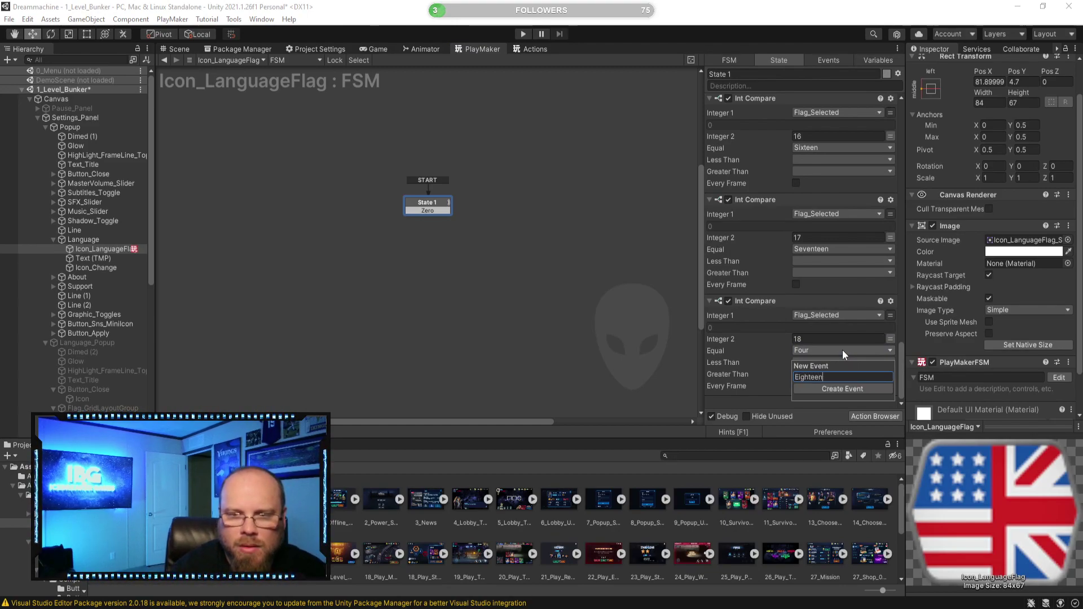
key(Return)
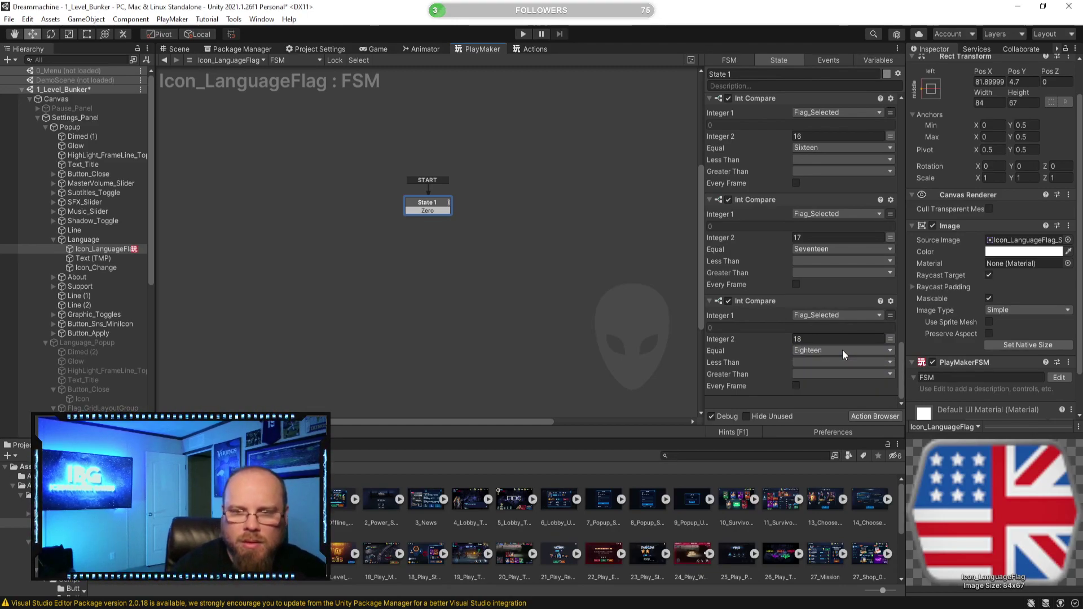
scroll(824, 293, down, 3)
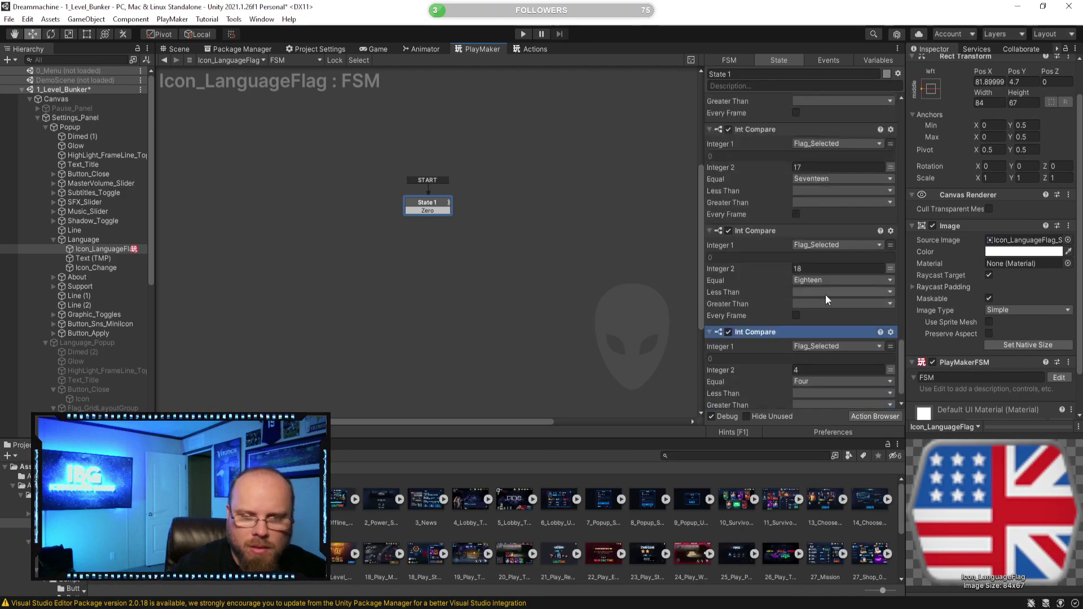
click(832, 339)
text(19)
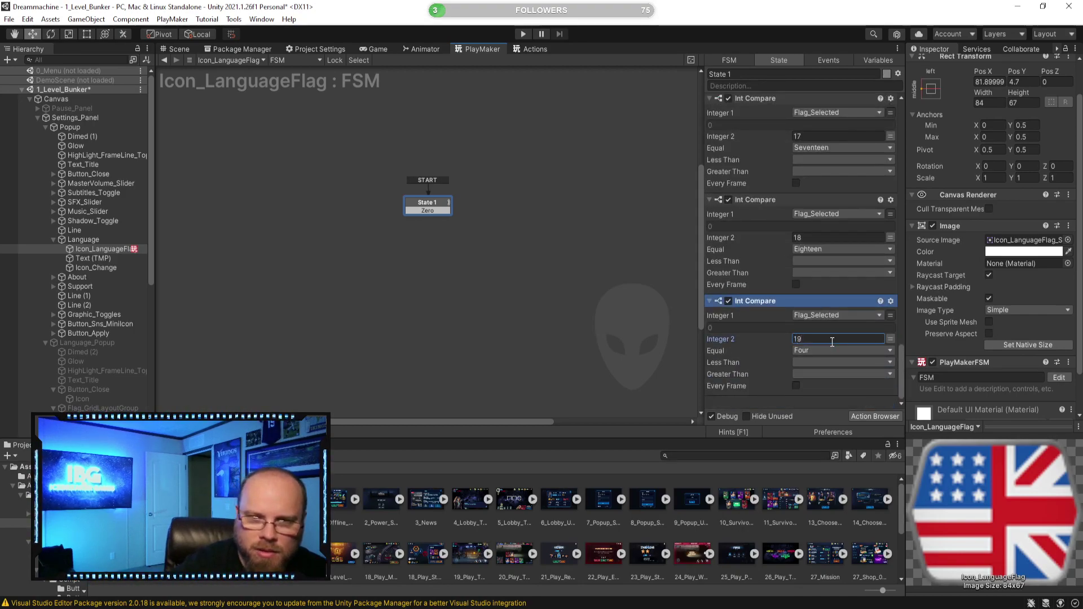
click(813, 398)
click(788, 299)
scroll(787, 299, up, 3)
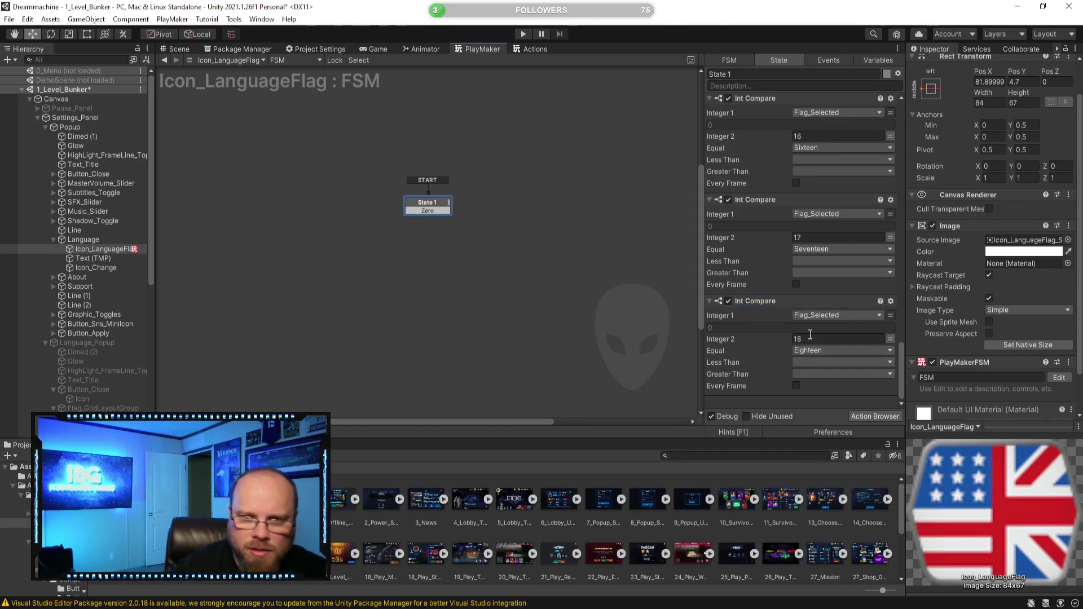
Create a new event named Nineteen as the Greater Than event of the Int Compare action that checks for 18
click(816, 377)
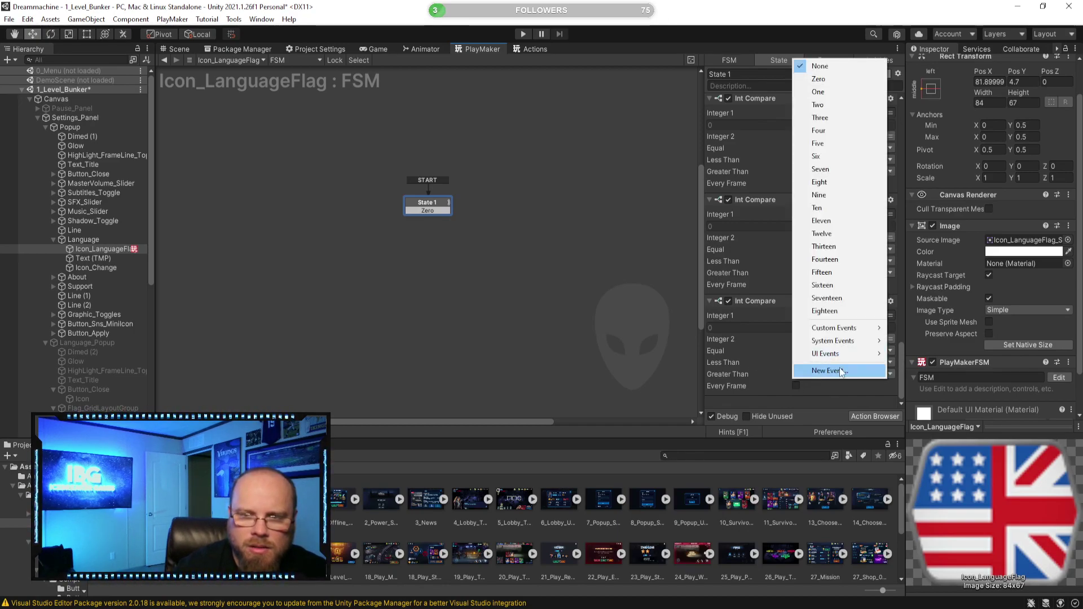
click(883, 367)
text(ineteen)
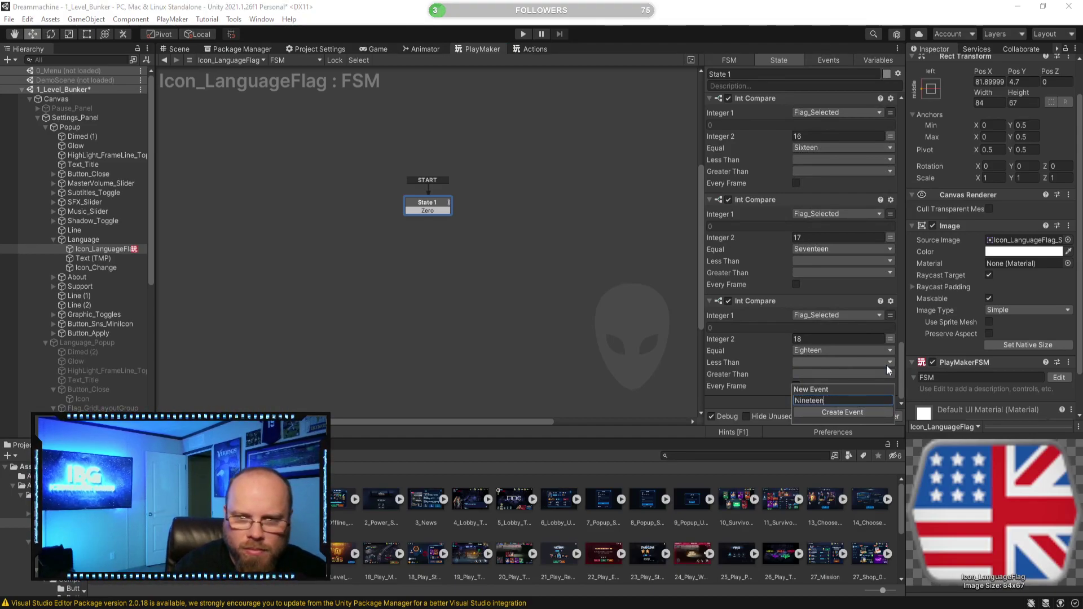
key(Return)
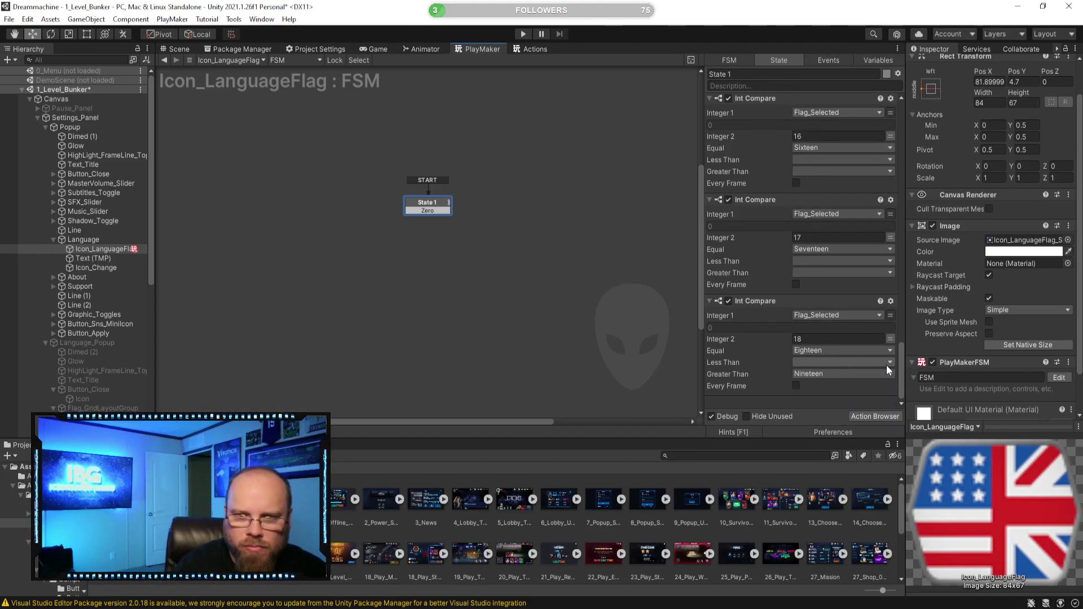
Add transitions for the events One, Two and Three to State 1
click(440, 235)
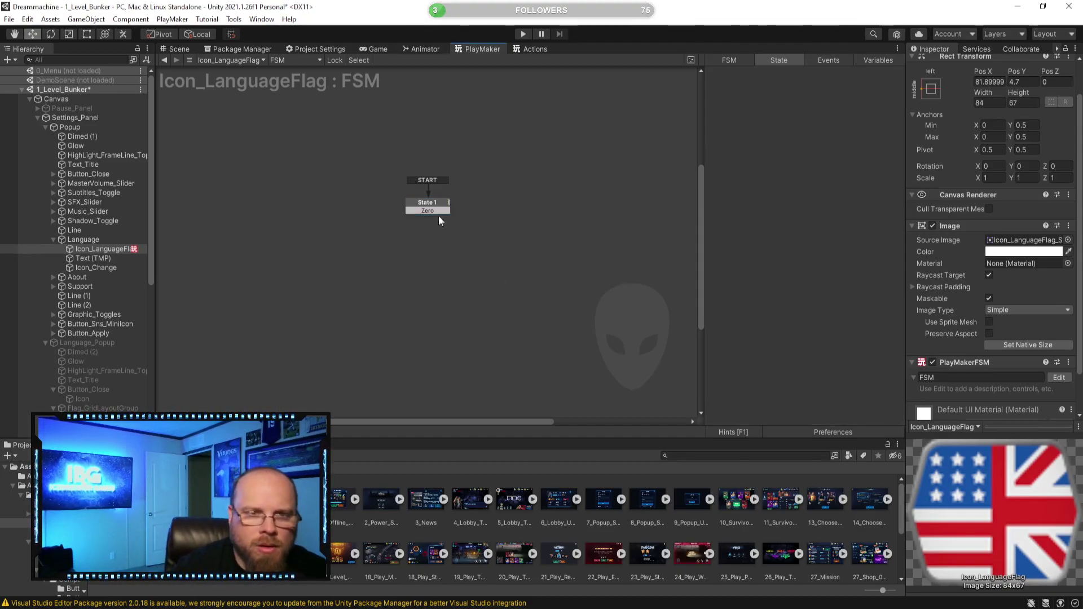
right_click(435, 203)
mouse_move(499, 209)
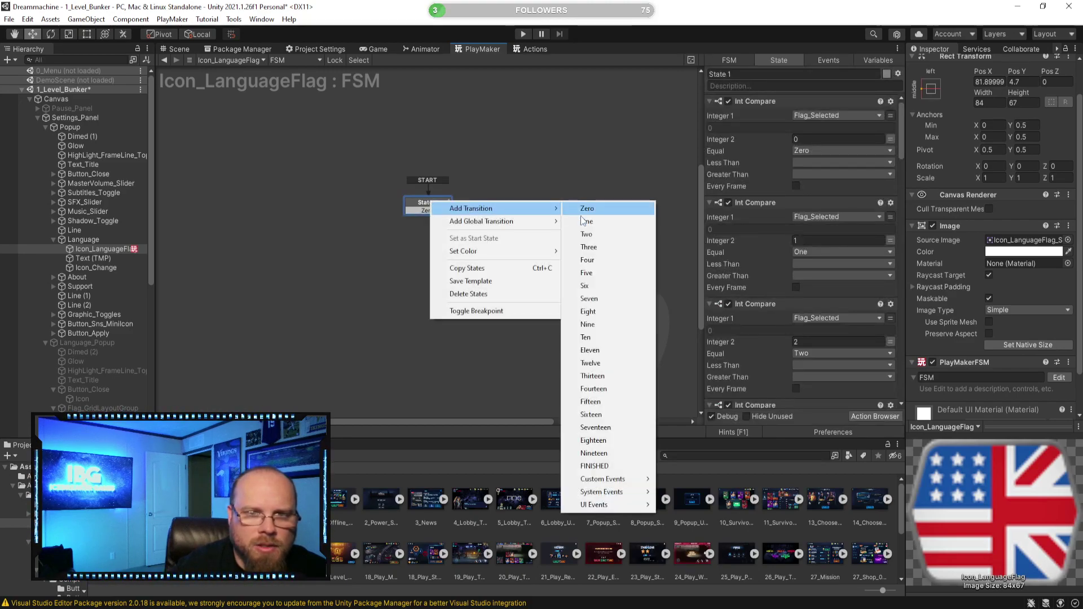
click(601, 225)
right_click(428, 204)
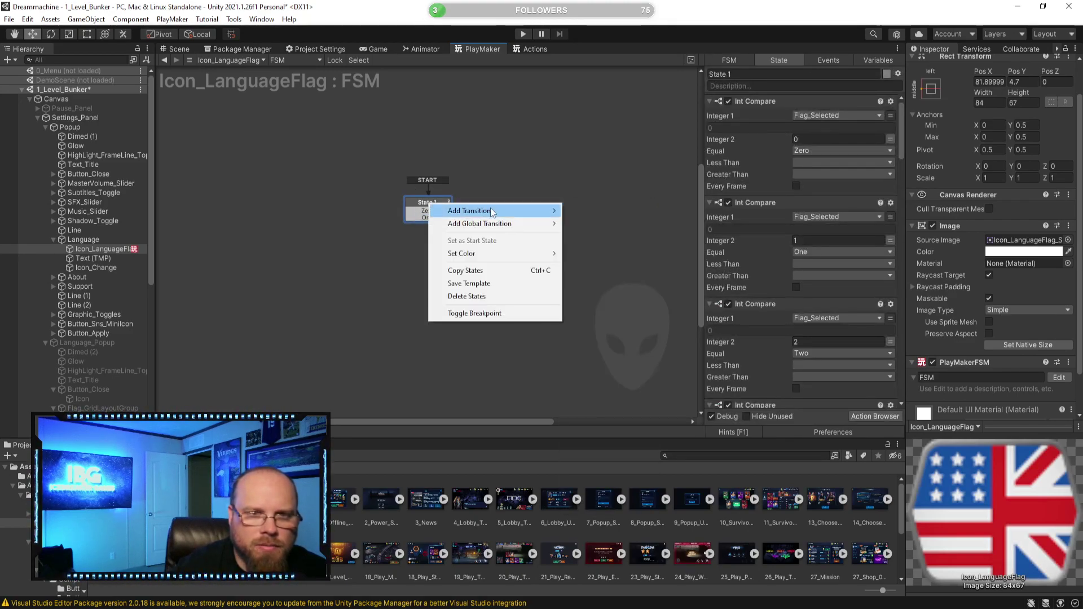
mouse_move(558, 216)
click(585, 237)
right_click(446, 203)
mouse_move(509, 211)
click(623, 247)
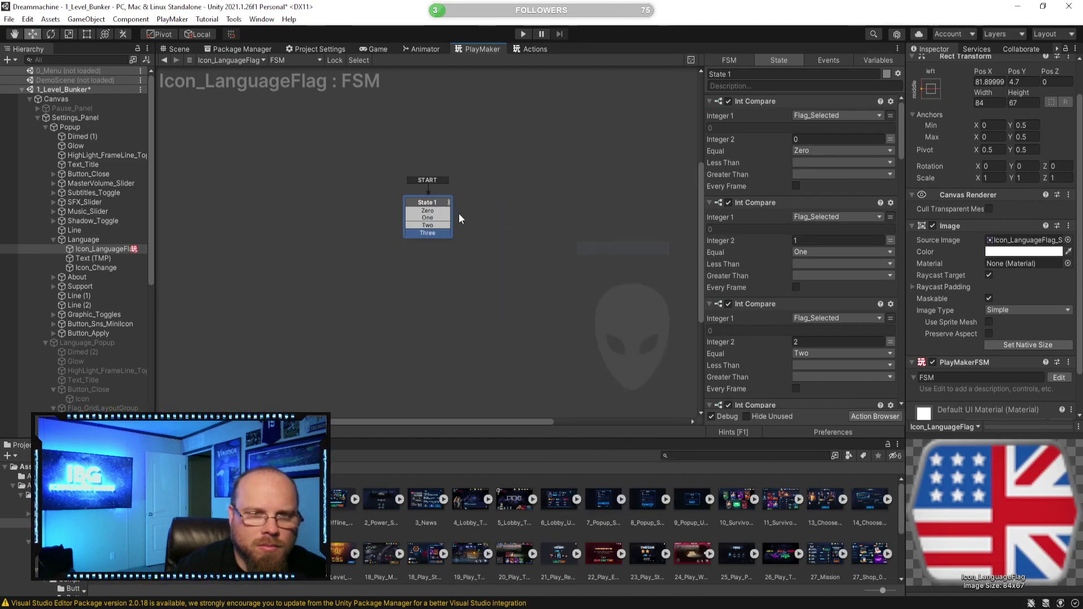
Add transitions for the events Four, Five and Six to State 1
right_click(440, 205)
click(607, 258)
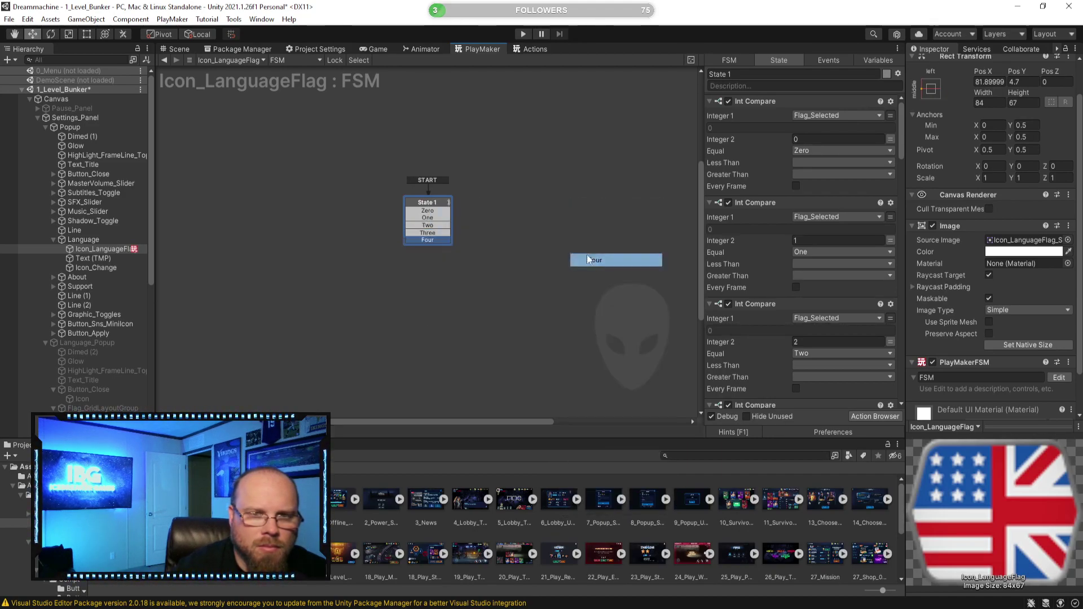
right_click(433, 208)
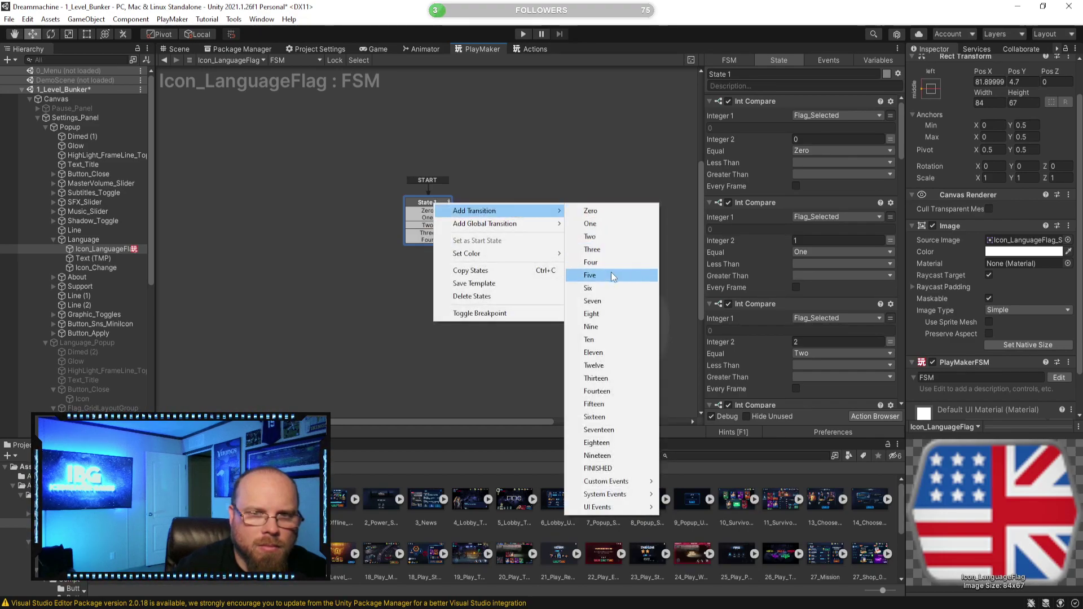
click(611, 278)
right_click(442, 206)
mouse_move(508, 211)
click(611, 289)
Add transitions for the events Seven, Eight and Nine to State 1
right_click(433, 196)
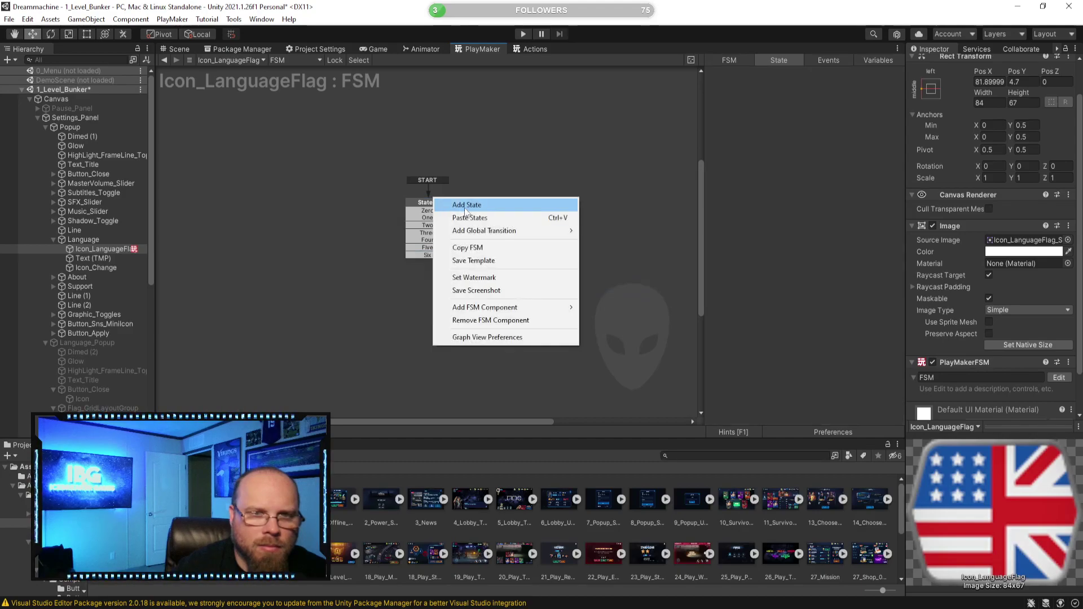
click(444, 206)
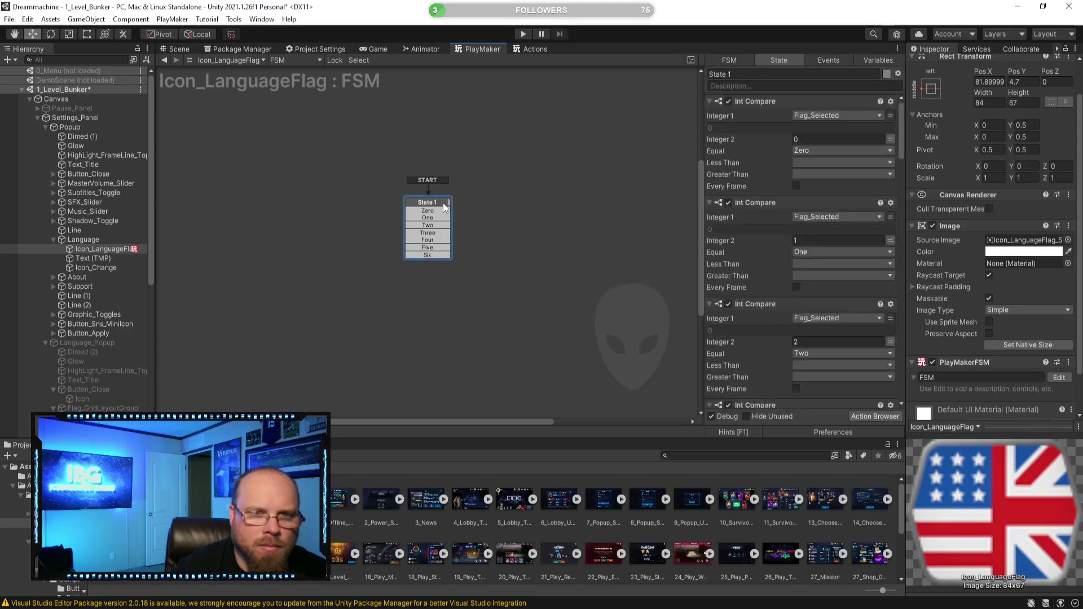
right_click(444, 206)
mouse_move(507, 211)
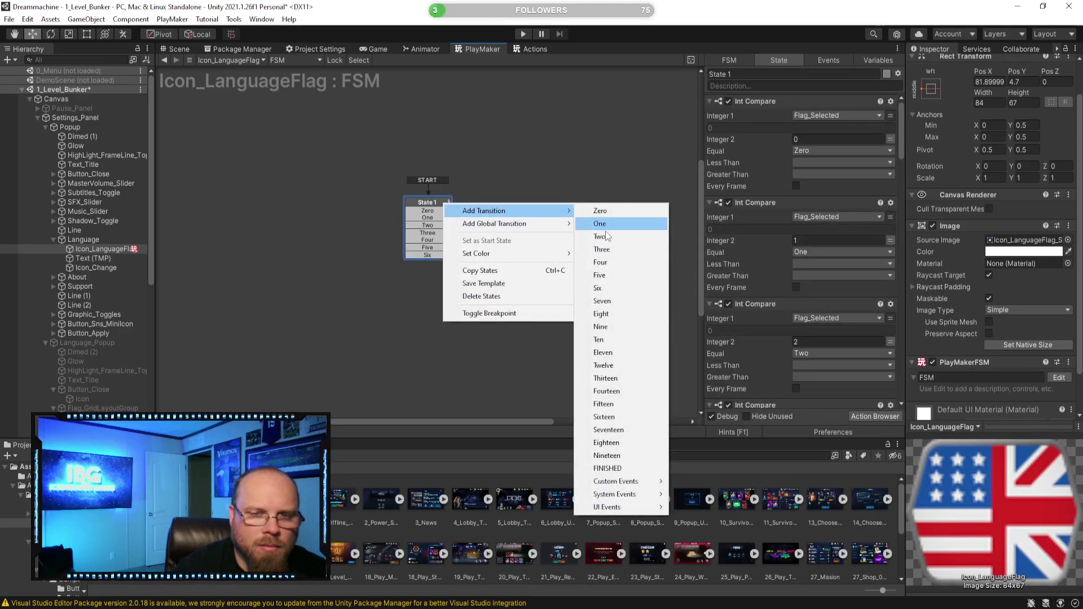
click(602, 300)
right_click(438, 202)
mouse_move(505, 208)
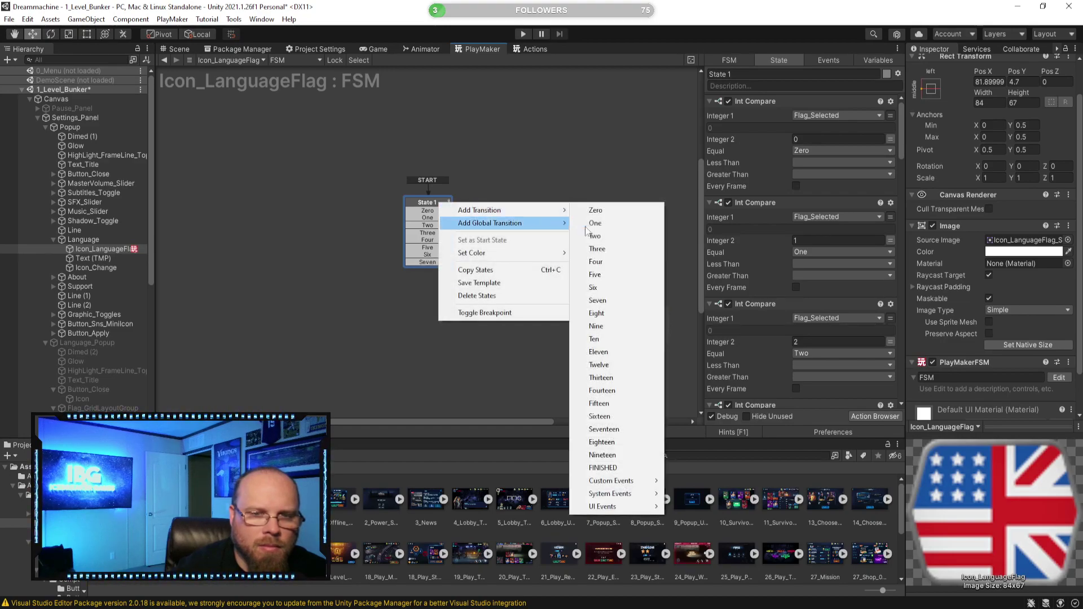
click(599, 313)
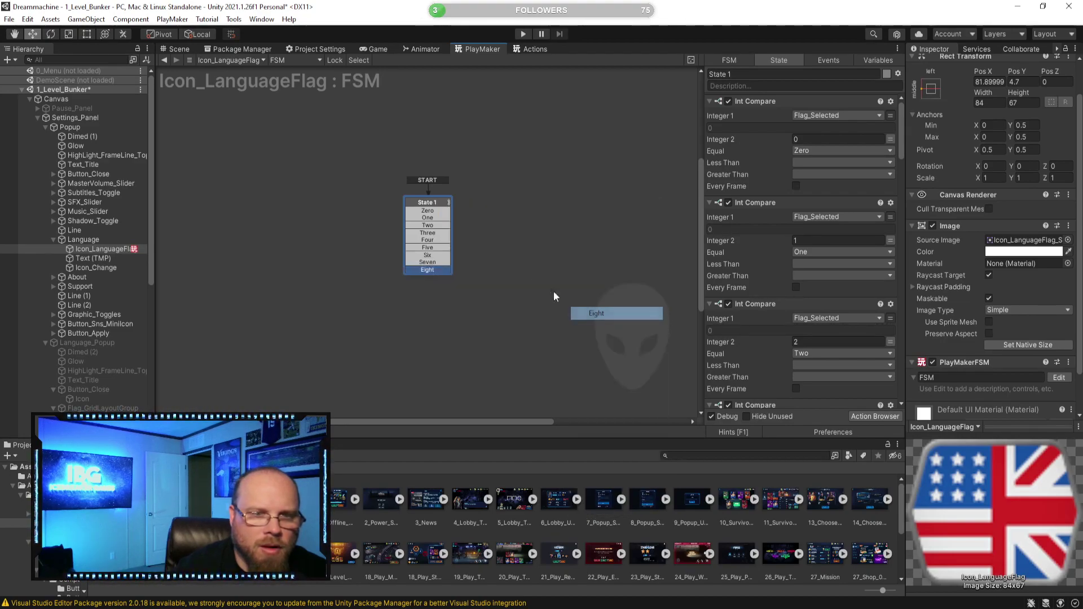
right_click(438, 205)
mouse_move(511, 209)
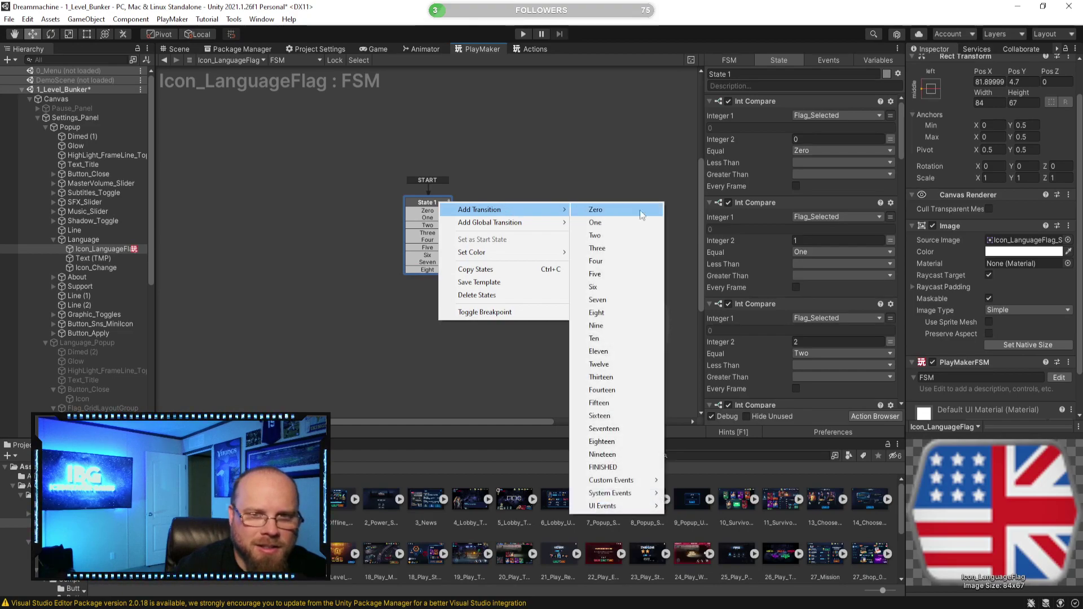
click(600, 325)
Rename State 1 of the language flag FSM as Int Compare
middle_drag(496, 252, 581, 179)
middle_drag(571, 237, 540, 263)
click(542, 262)
click(481, 170)
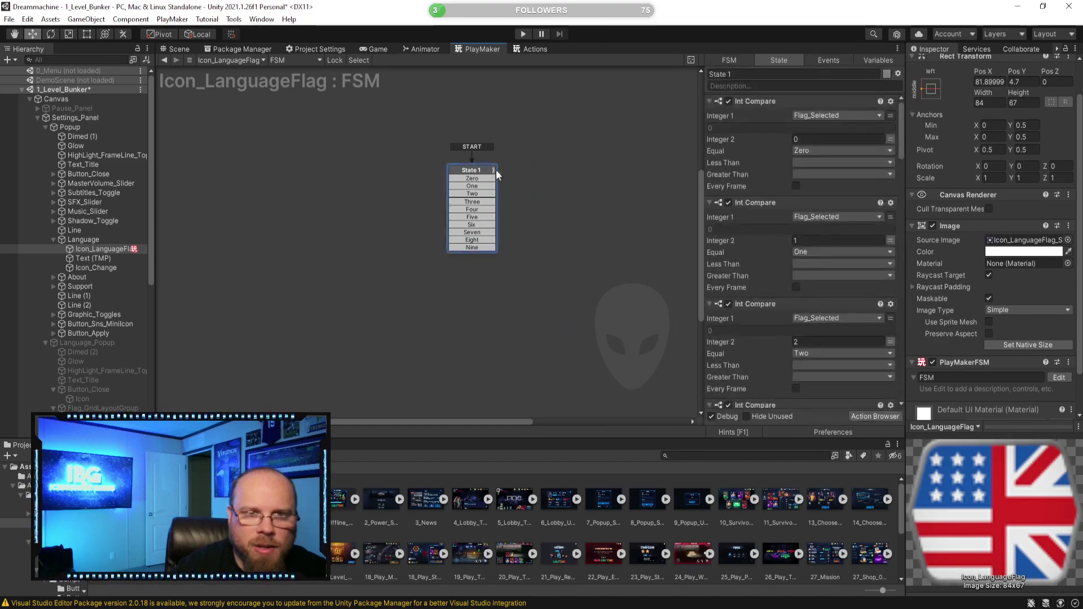
click(745, 75)
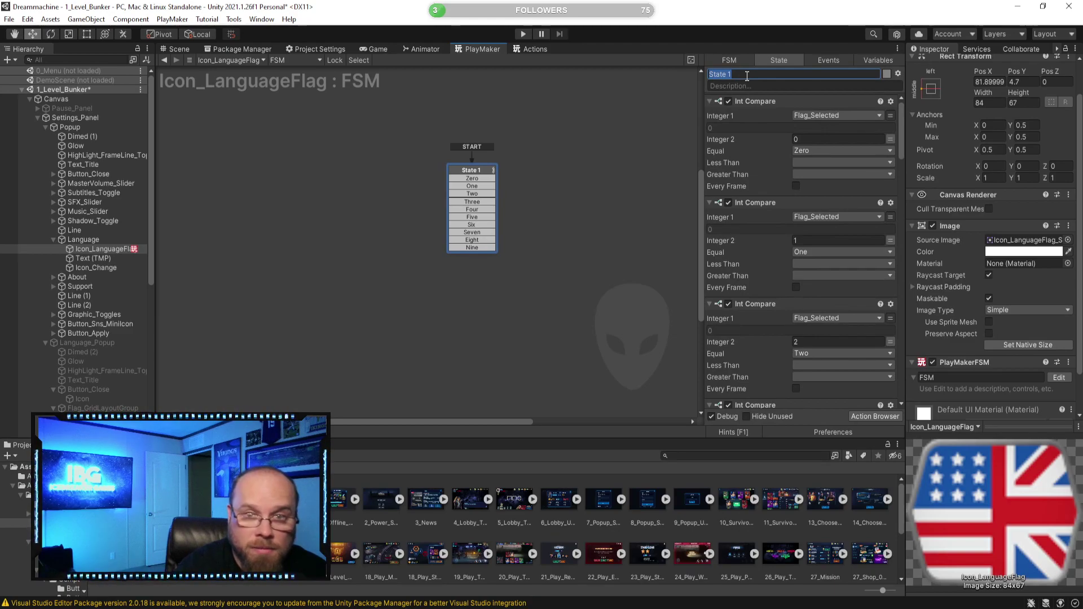
text(Int Compare)
click(499, 293)
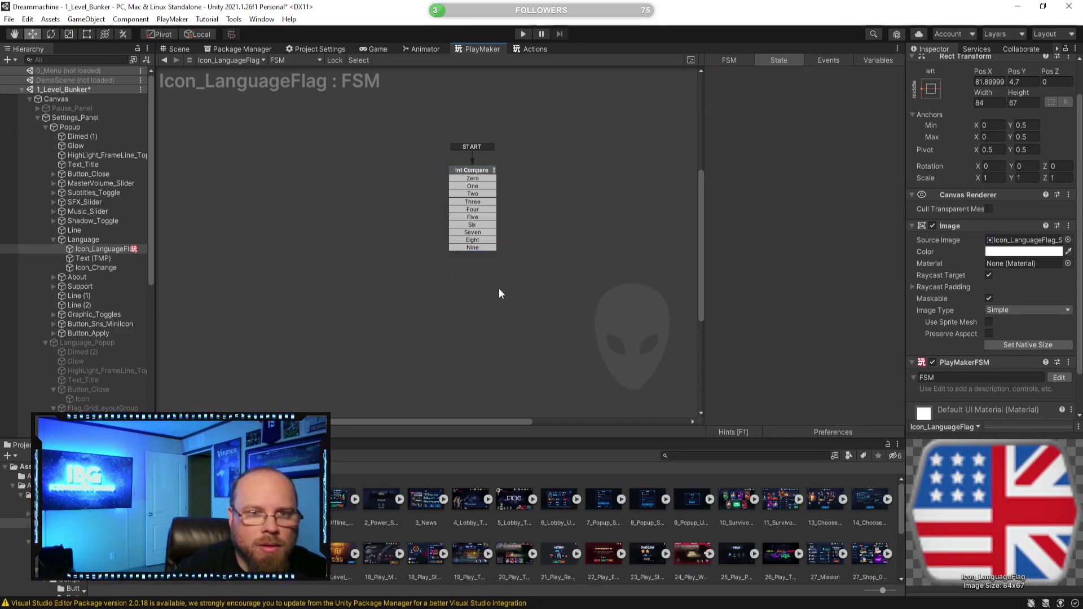
click(451, 171)
right_click(457, 169)
mouse_move(507, 176)
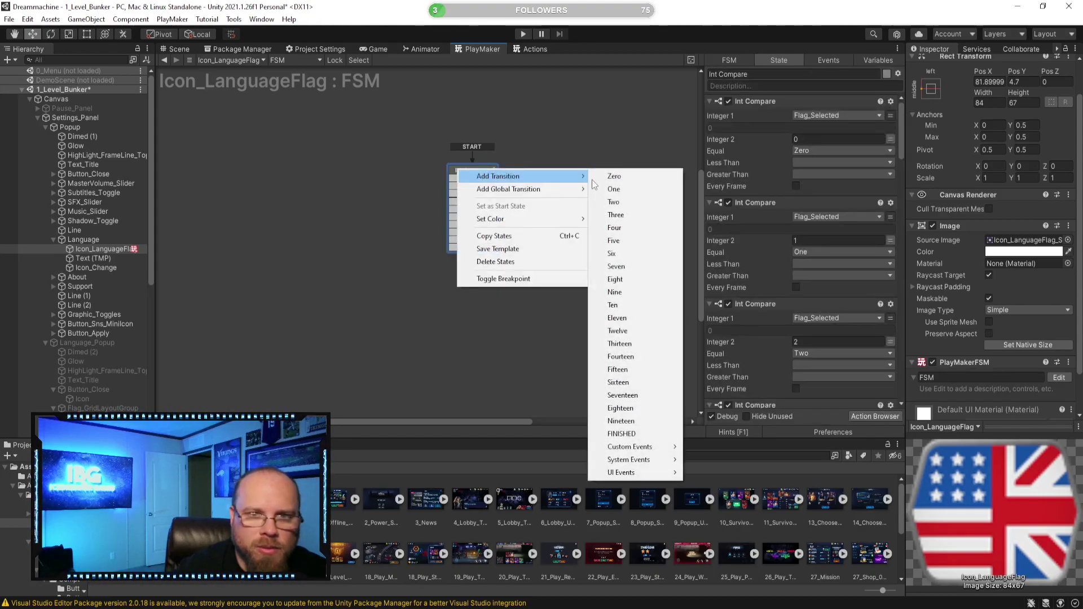
click(627, 281)
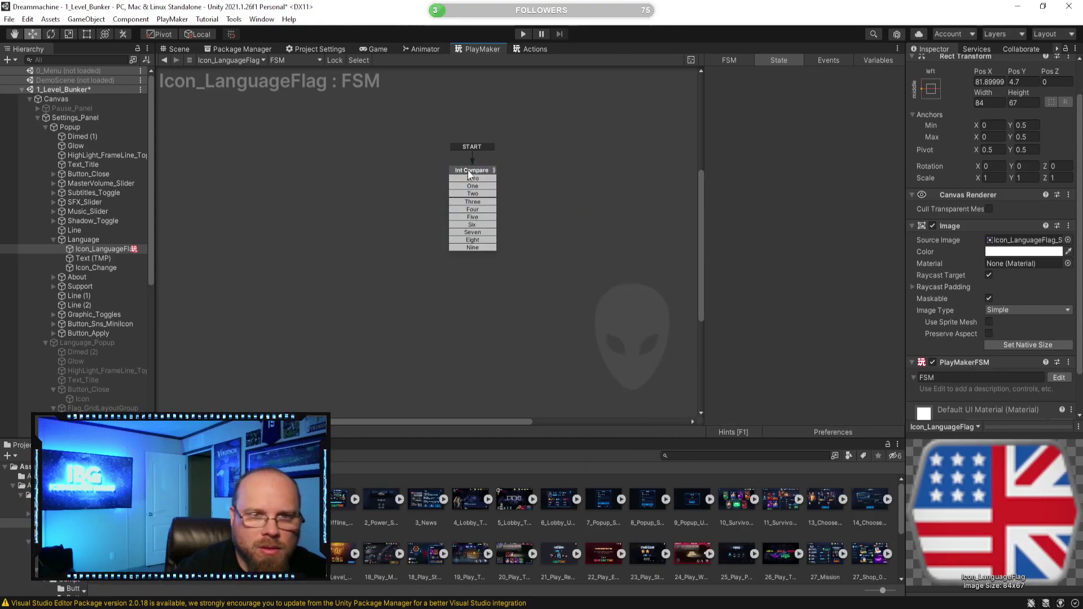
Add transitions for the events Ten and Eleven to the Int Compare state
click(468, 174)
right_click(469, 171)
mouse_move(507, 178)
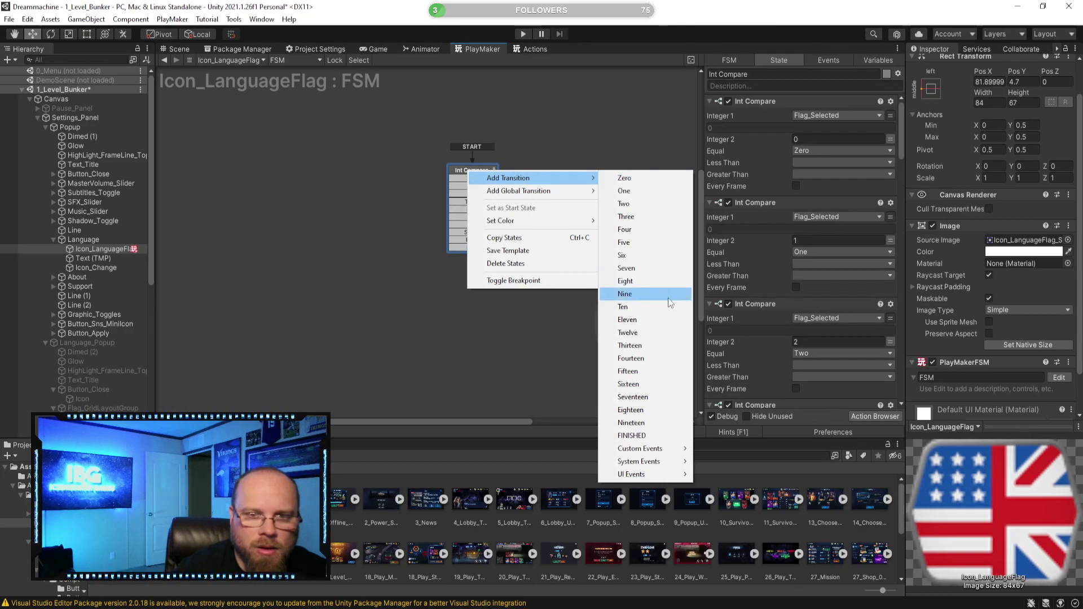
click(659, 316)
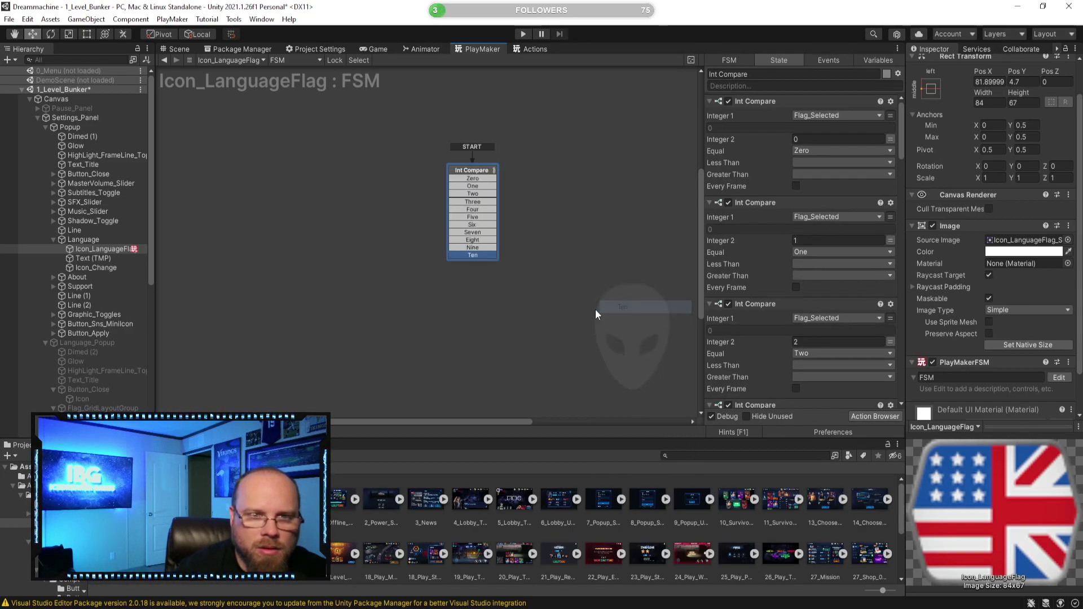
click(483, 172)
right_click(483, 171)
mouse_move(527, 179)
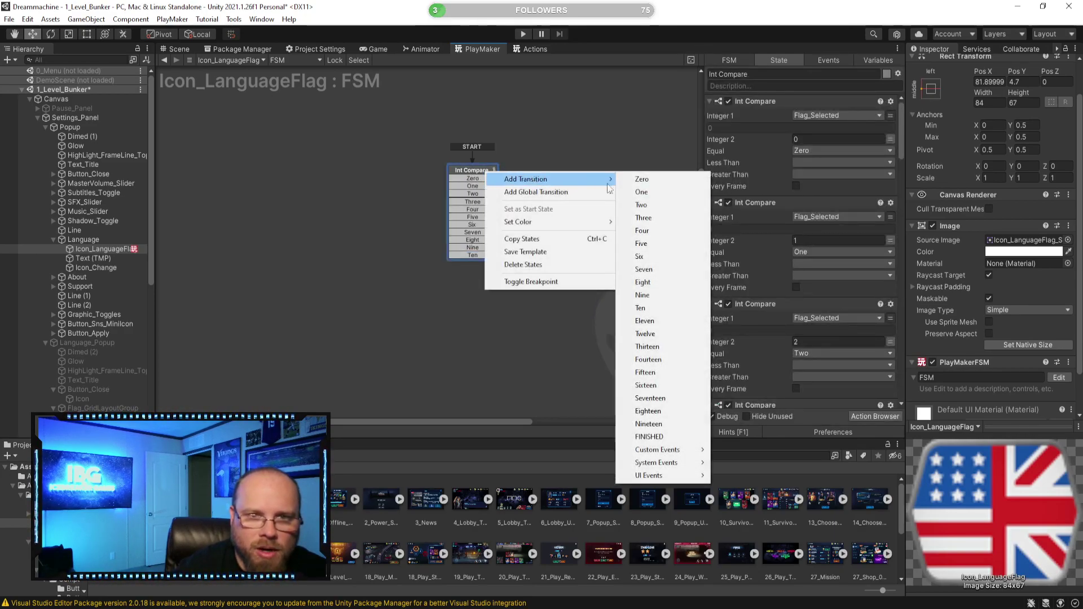
click(645, 320)
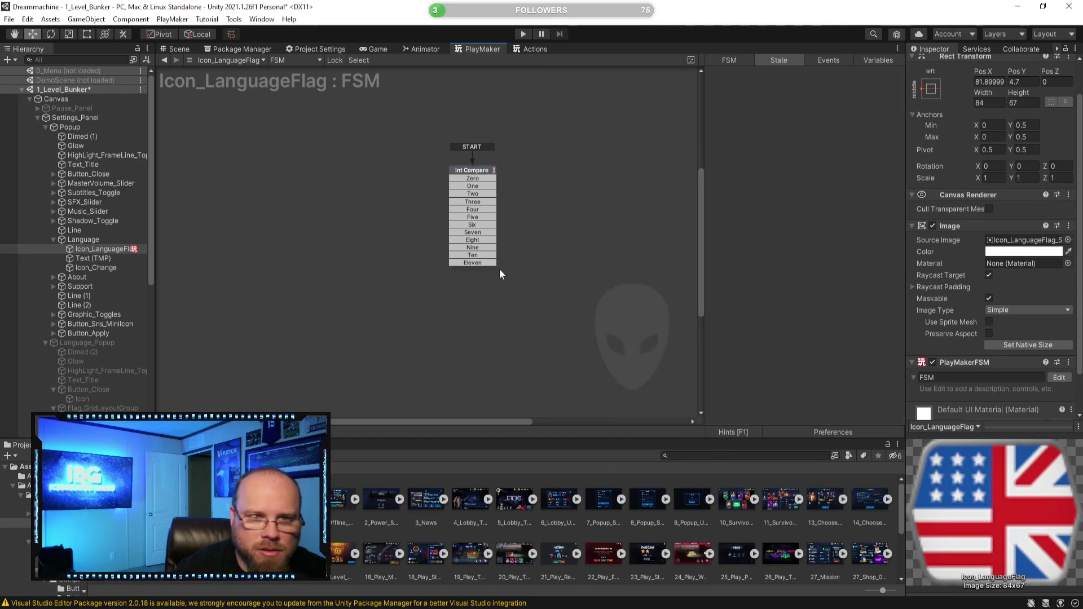
click(464, 172)
right_click(465, 171)
mouse_move(530, 178)
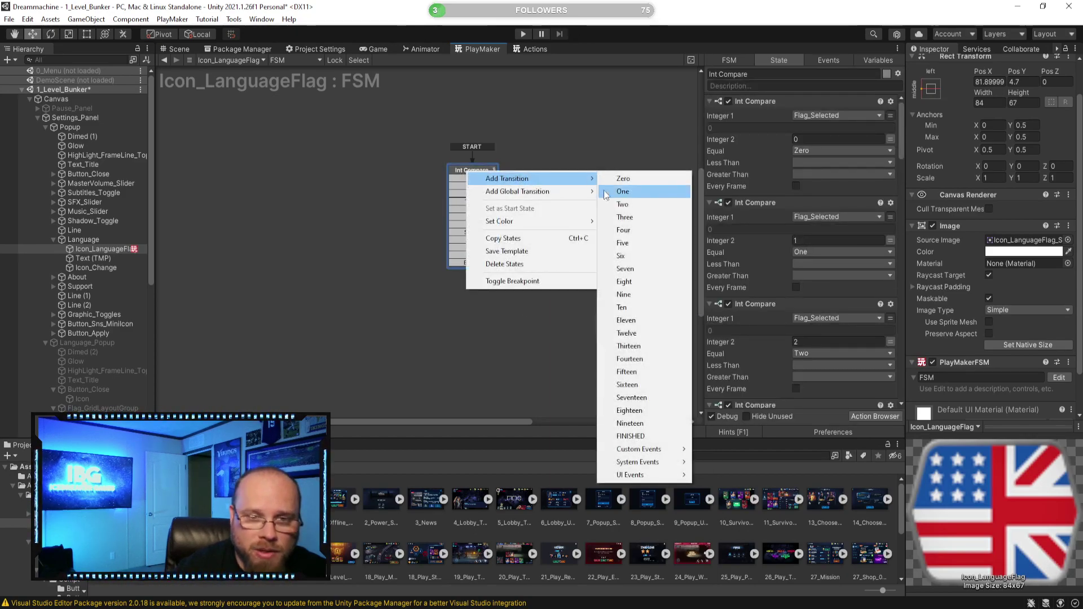
click(627, 321)
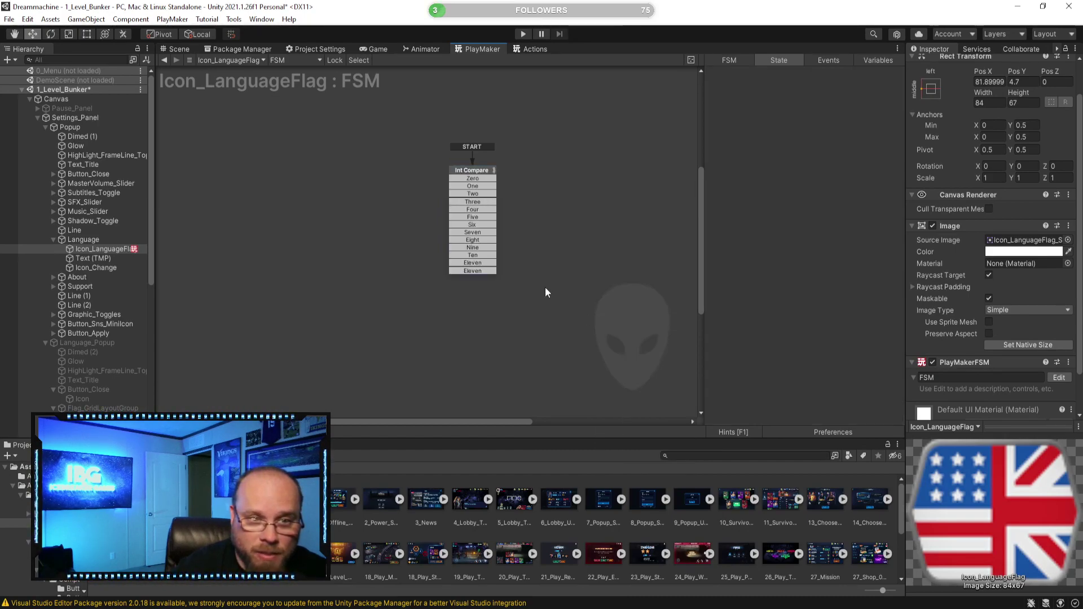
click(478, 272)
right_click(479, 272)
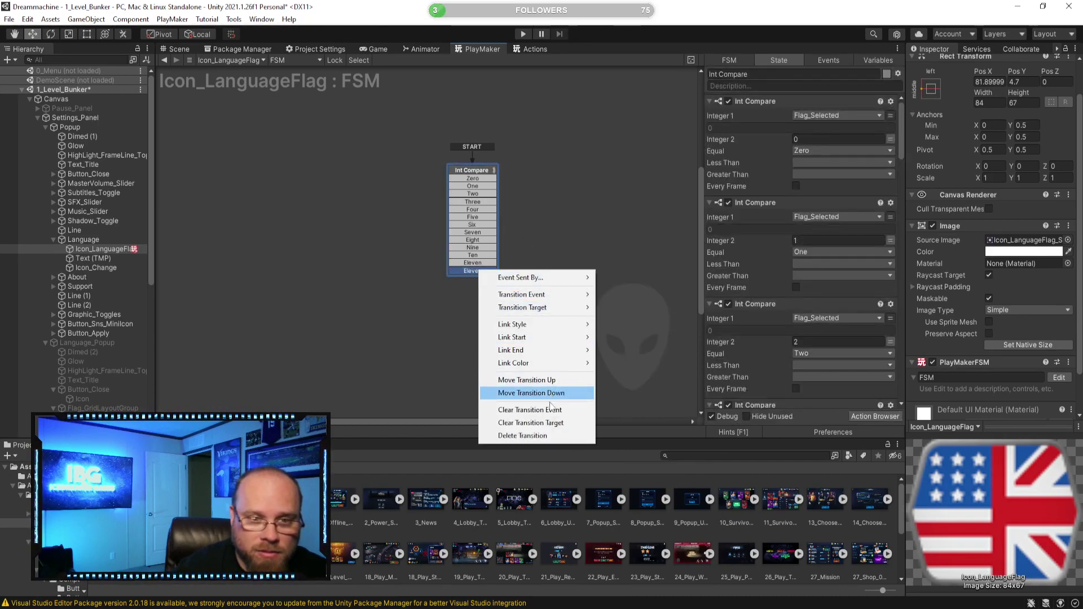
click(538, 436)
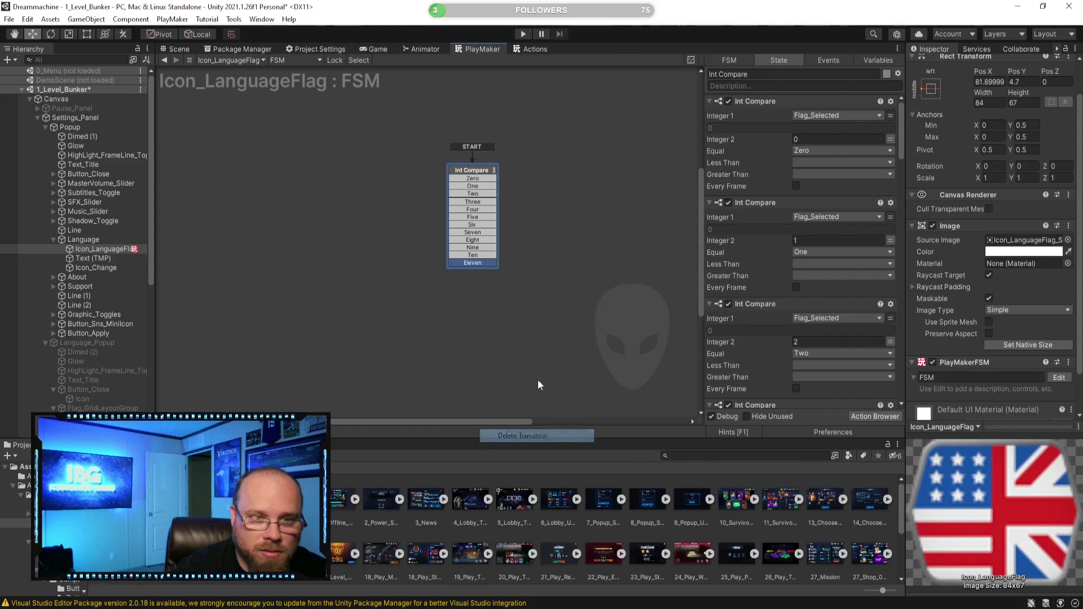
Add transitions for the events Twelve and Thirteen to the Int Compare state
right_click(480, 177)
mouse_move(572, 181)
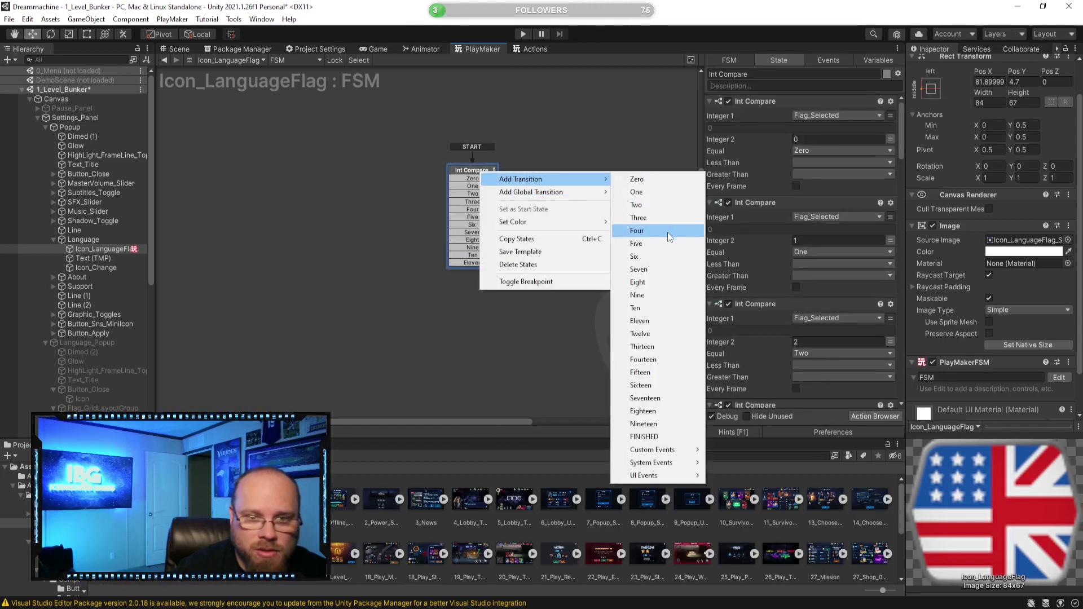
click(648, 335)
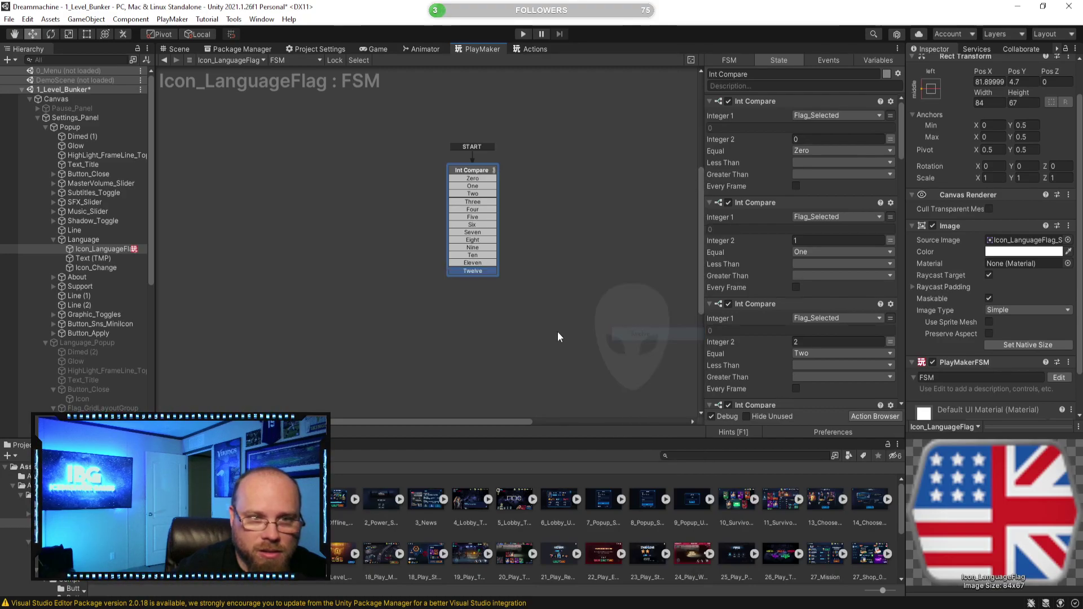
right_click(472, 172)
mouse_move(569, 181)
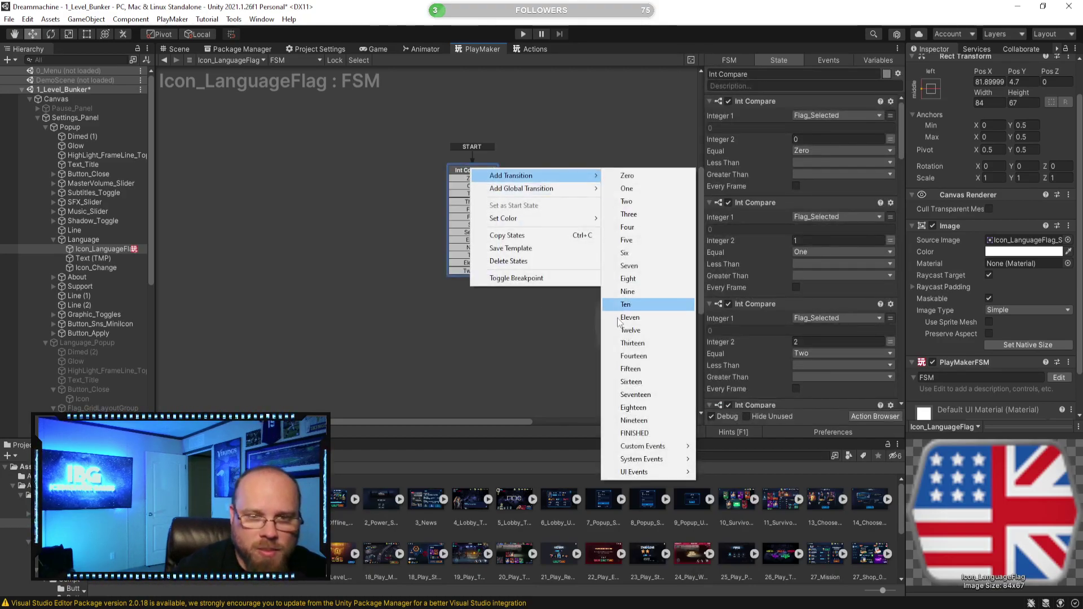
click(648, 342)
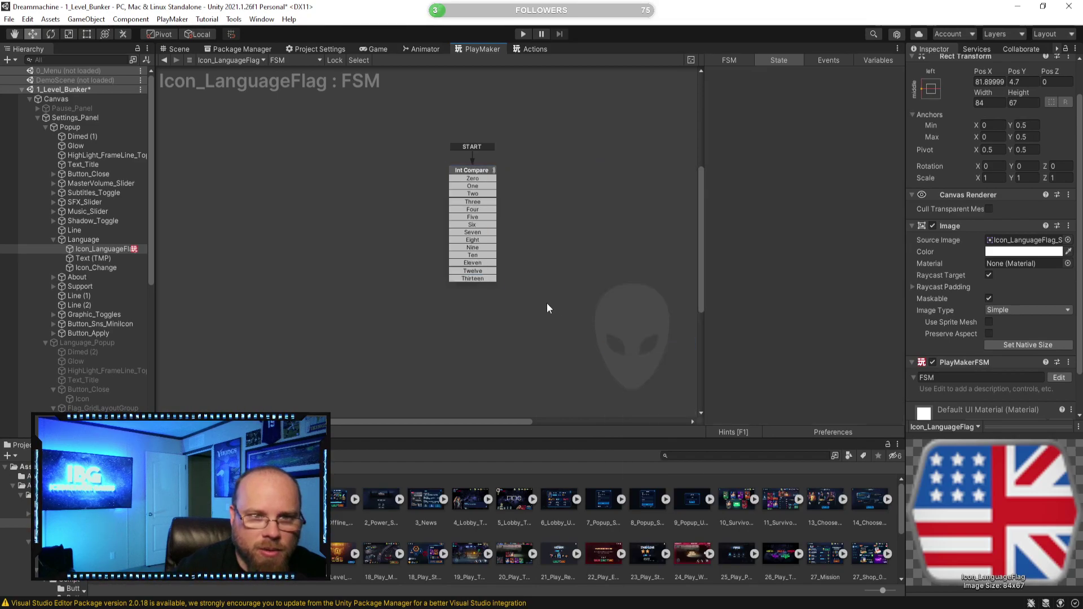
Add transitions for the events Fourteen and Fifteen to the Int Compare state
right_click(471, 174)
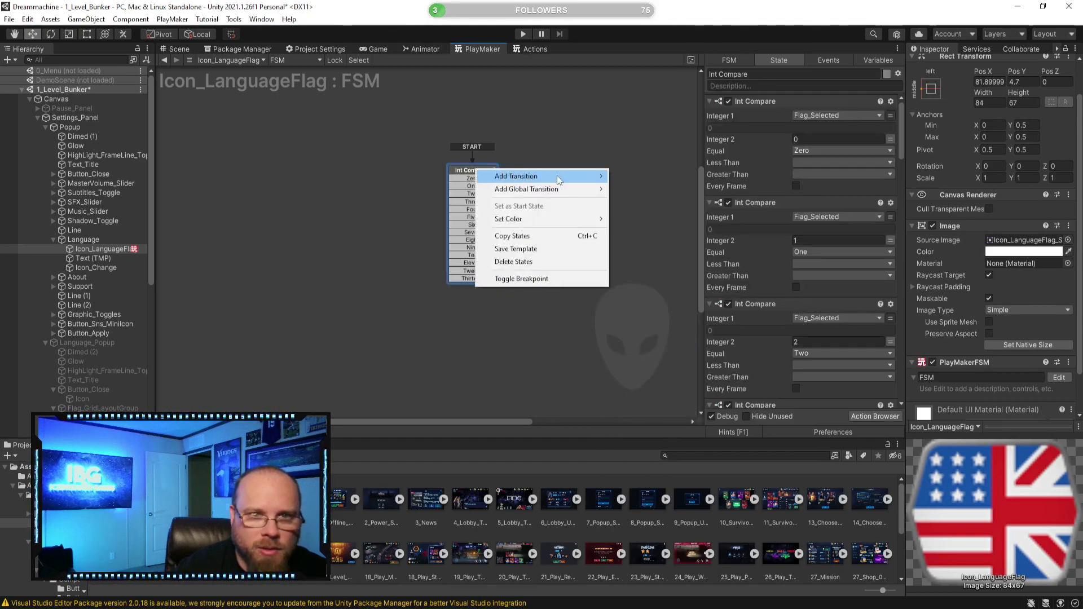
mouse_move(569, 176)
click(662, 357)
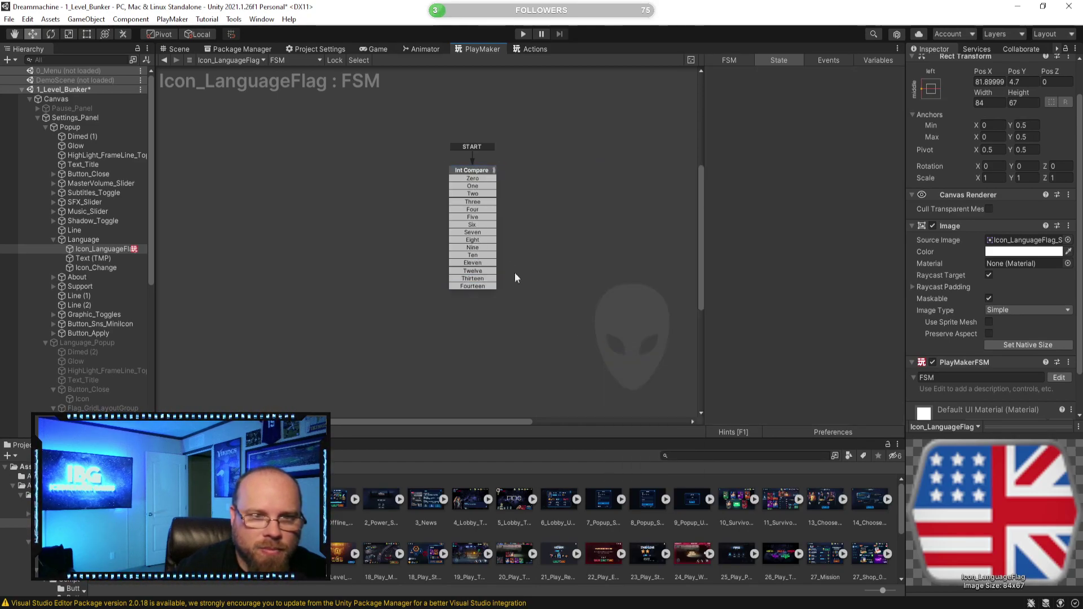
click(483, 177)
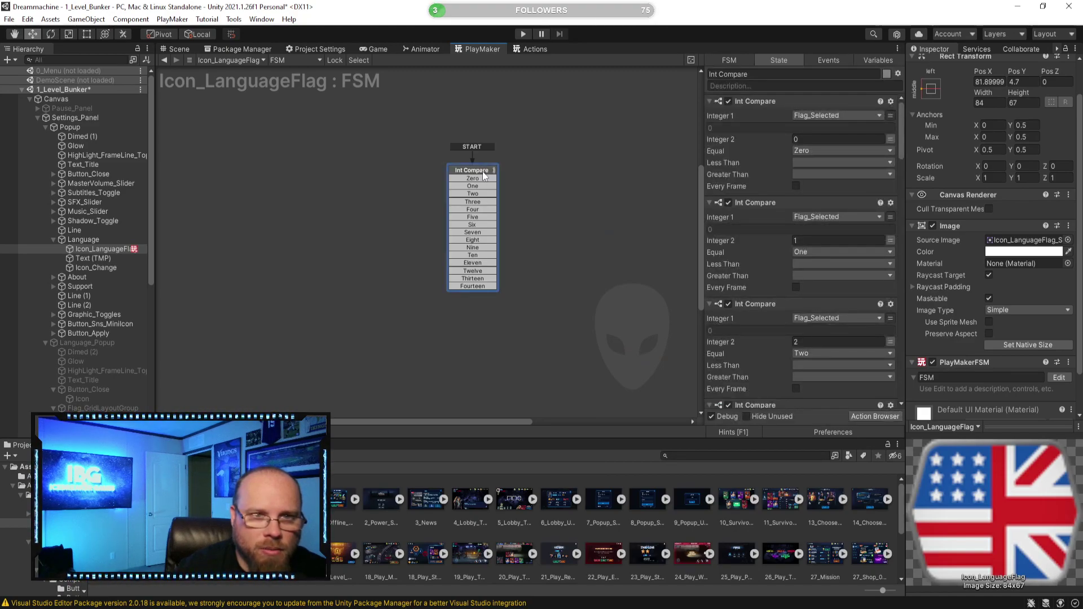
right_click(484, 177)
mouse_move(550, 179)
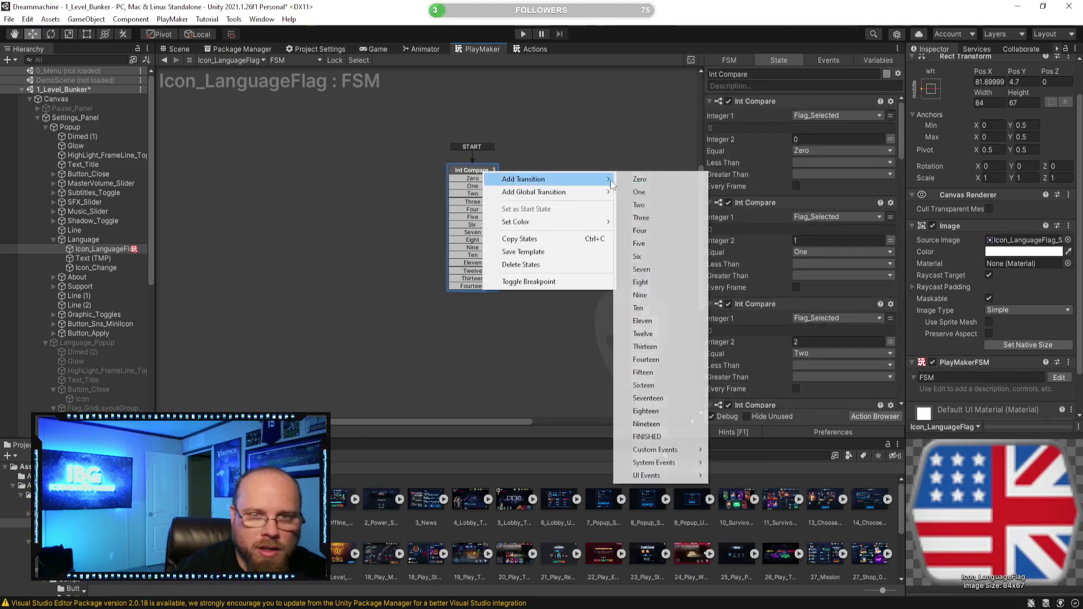
click(661, 372)
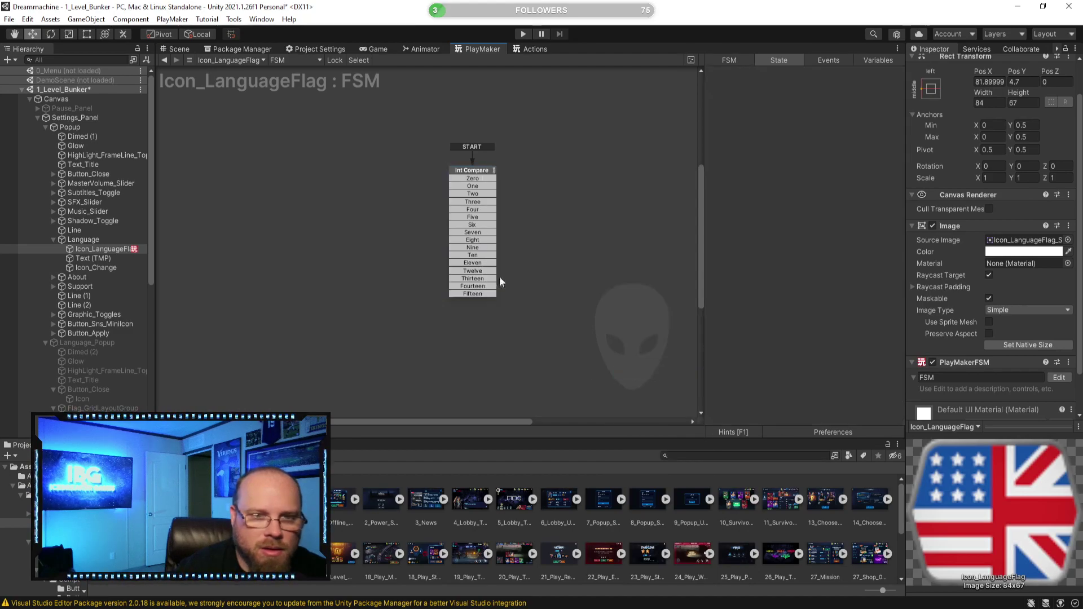
Add transitions for the events Sixteen and Seventeen to the Int Compare state
right_click(489, 174)
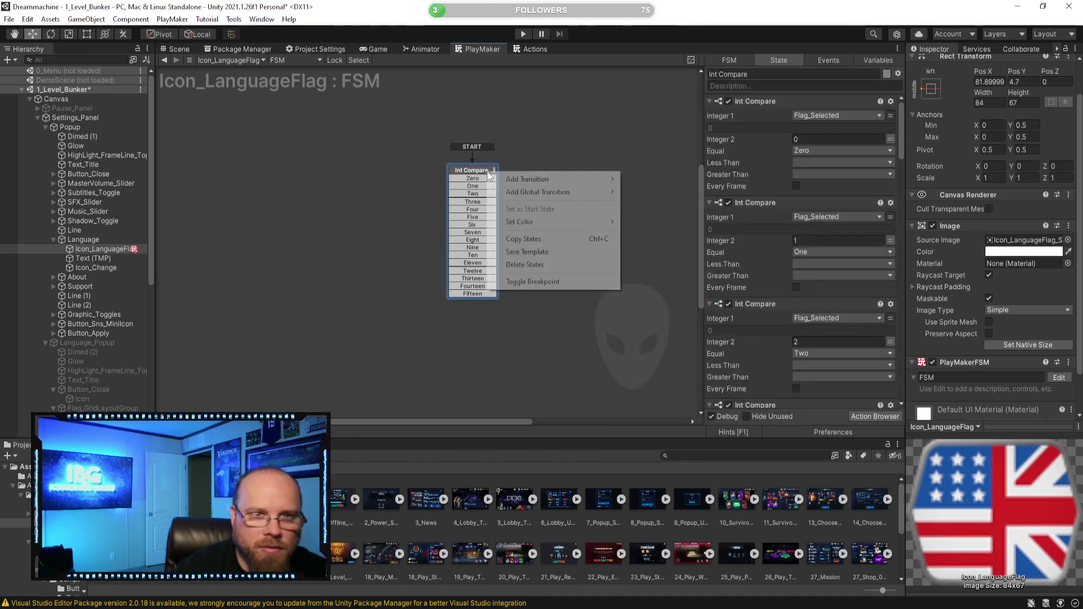
mouse_move(551, 181)
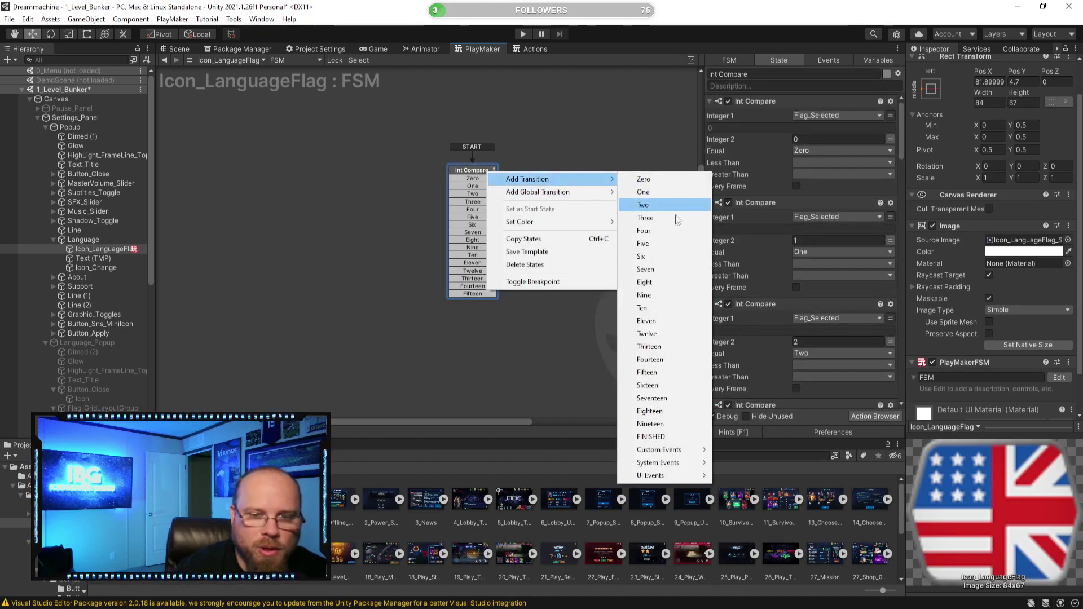
click(661, 387)
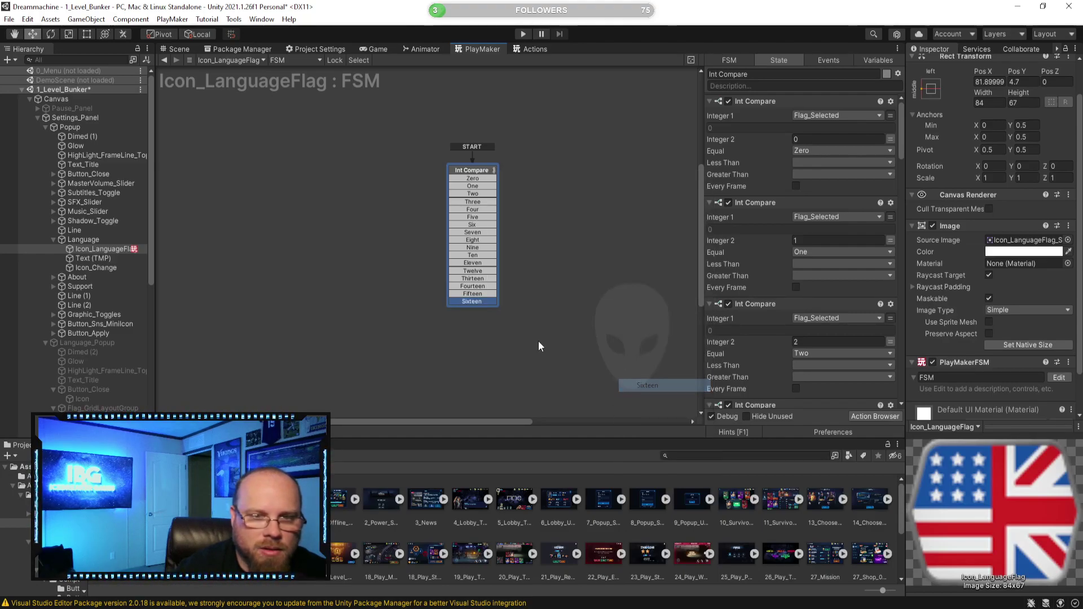
right_click(477, 173)
mouse_move(543, 177)
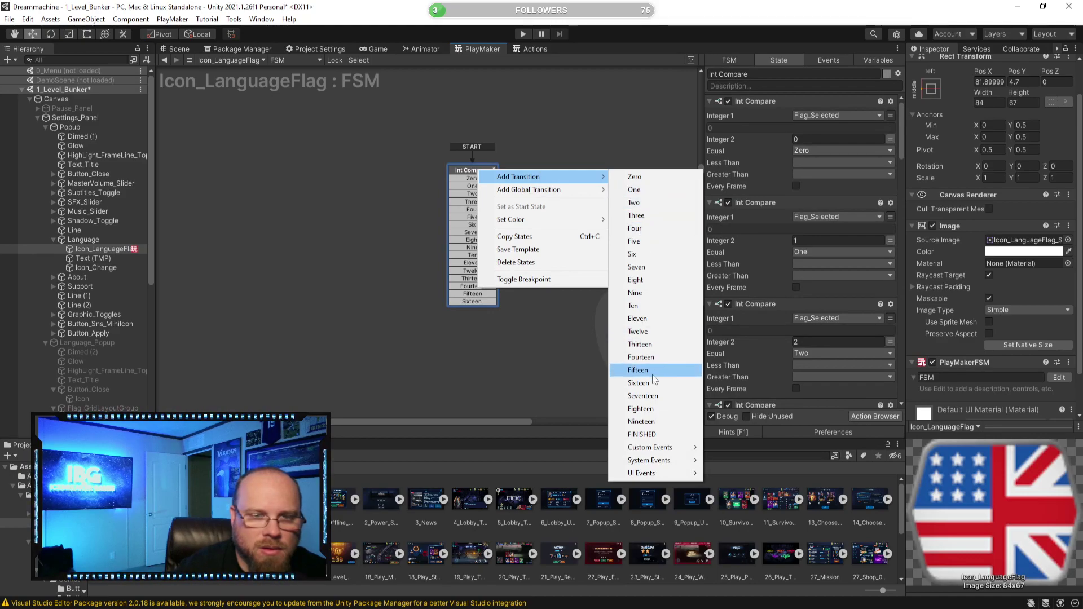
click(649, 395)
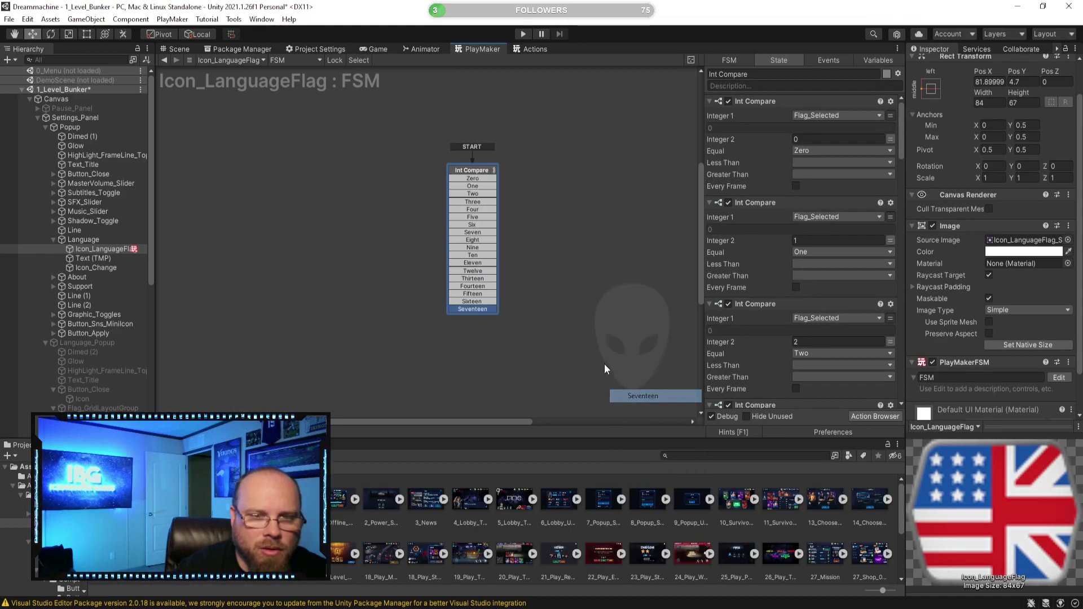
Add transitions for the events Eighteen and Nineteen to the Int Compare state
right_click(477, 171)
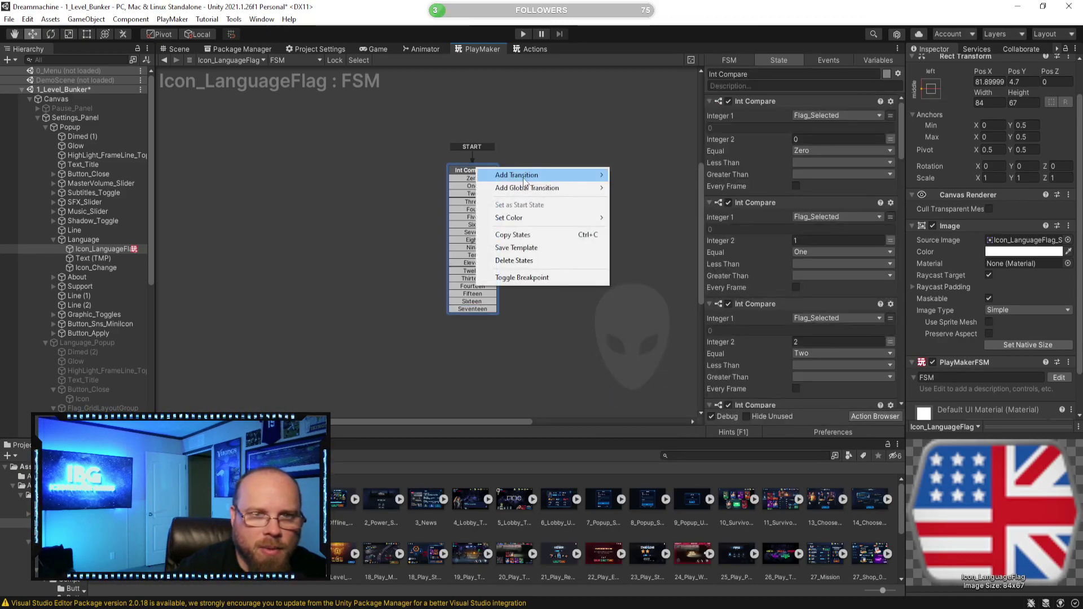
mouse_move(558, 175)
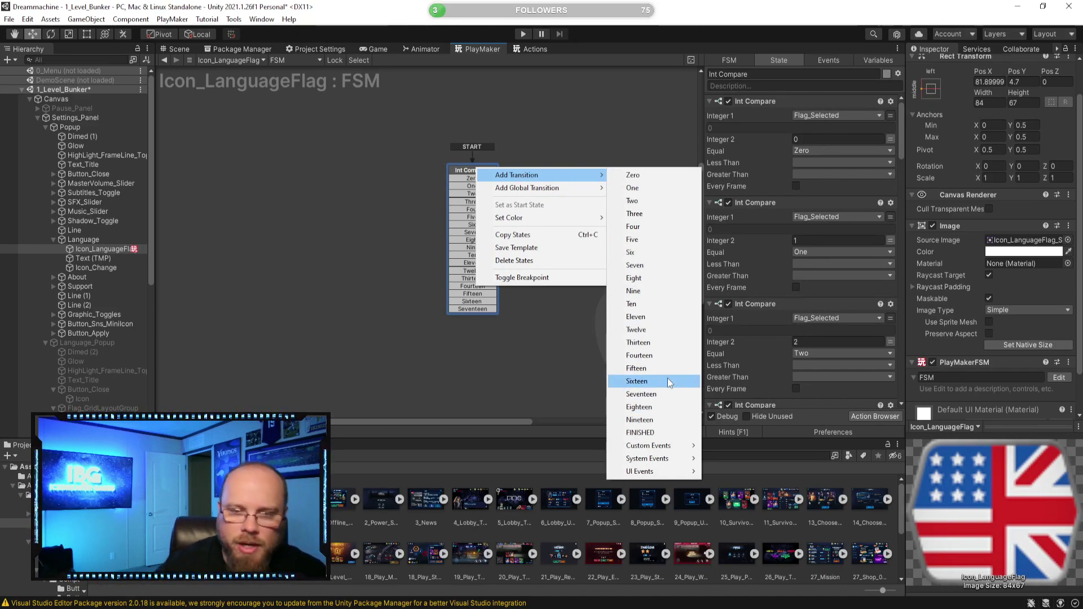
click(663, 409)
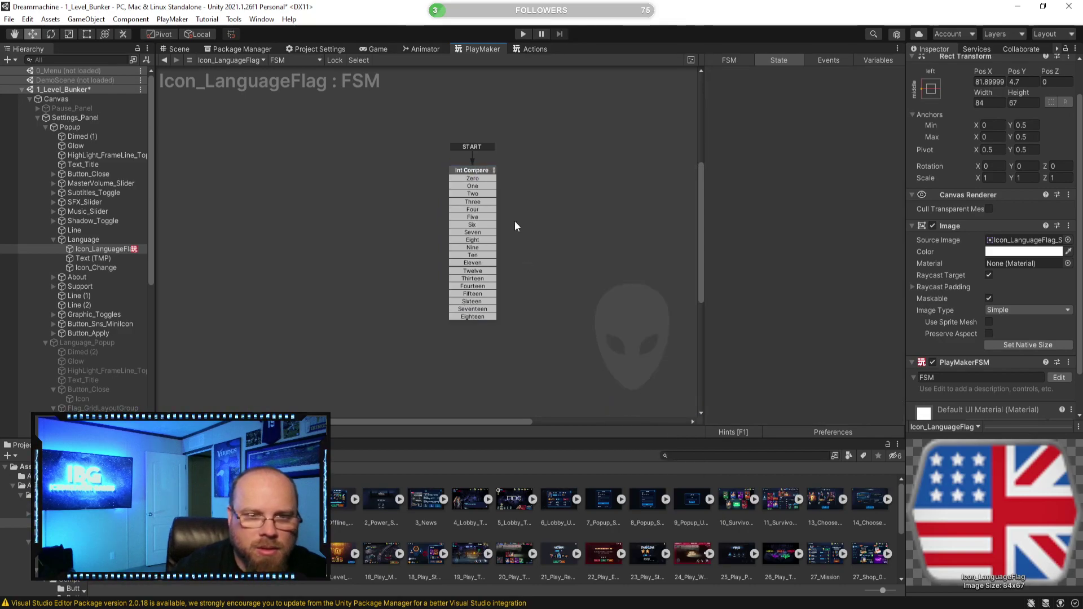
click(481, 177)
right_click(481, 176)
mouse_move(564, 178)
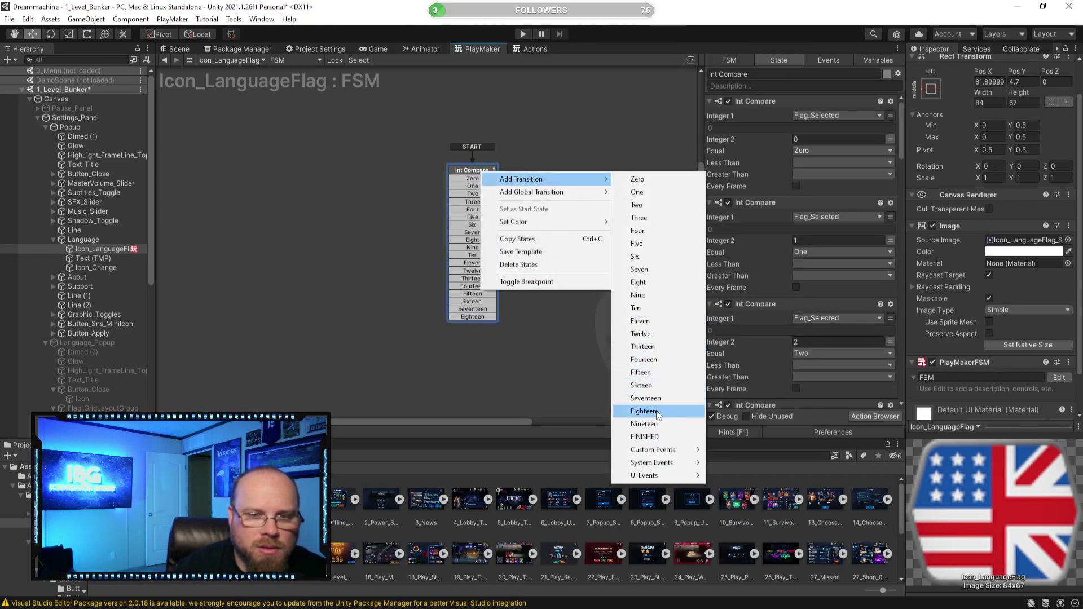
click(649, 425)
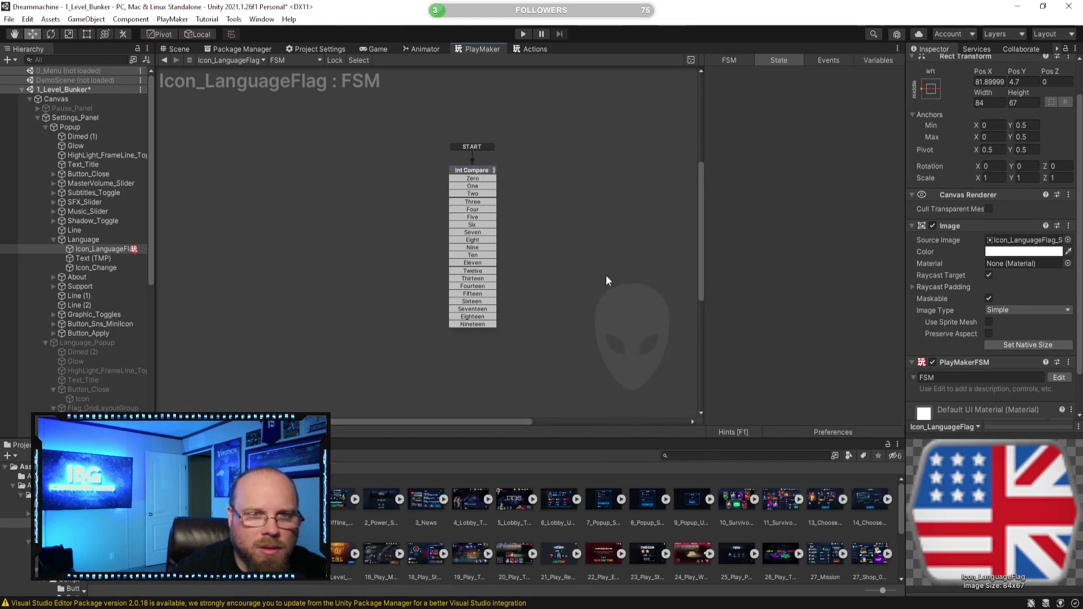
Add a new state to the language flag FSM and place it beside the Int Compare state, near its first transitions
right_click(553, 168)
click(564, 172)
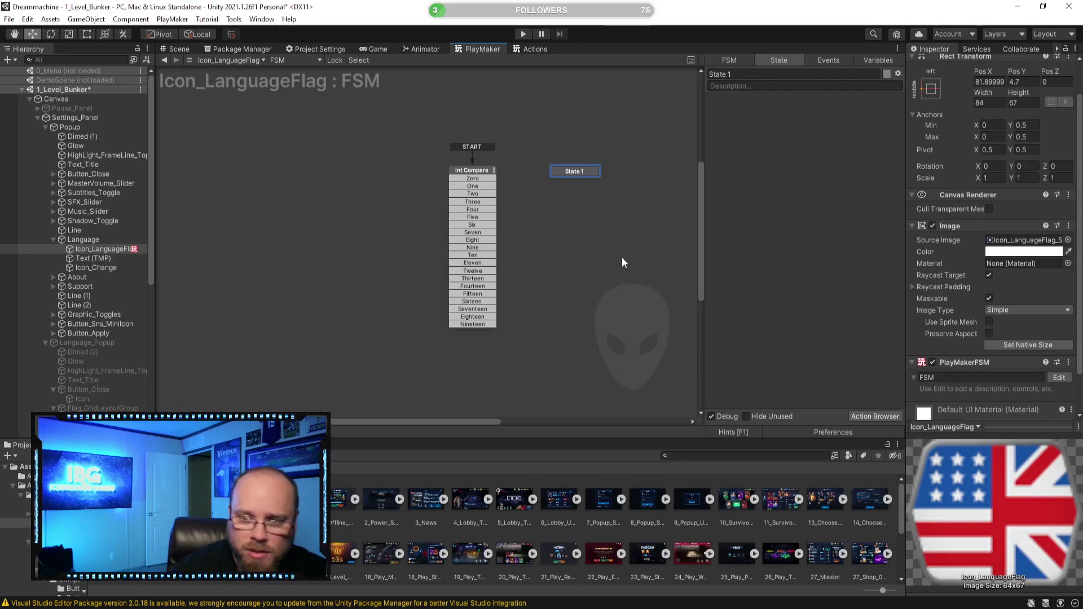
drag(571, 171, 555, 181)
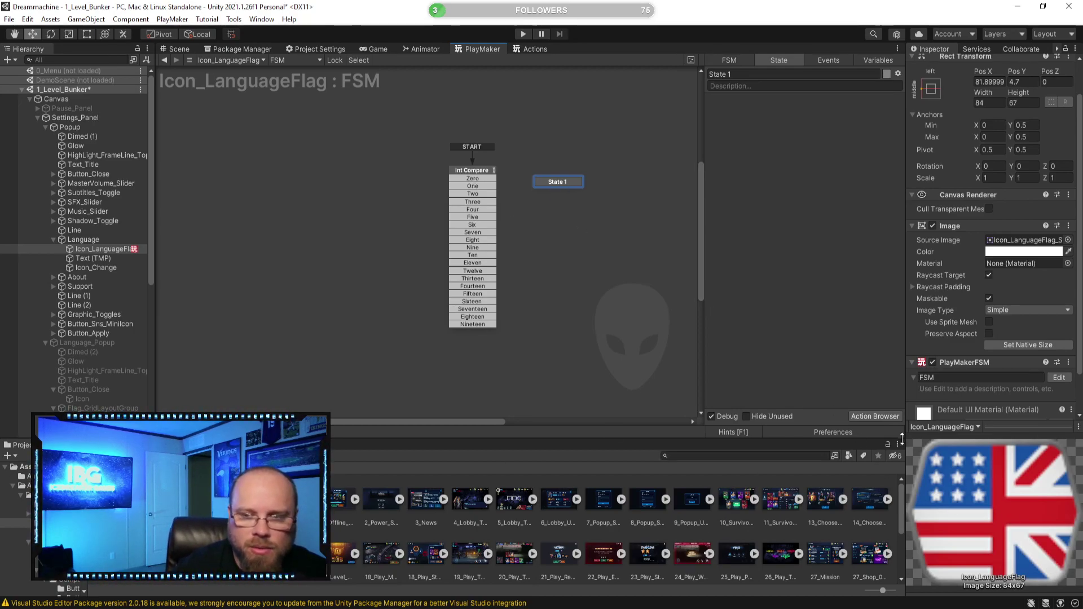
Locate the flag image's source sprite among the project assets and look through the flag icons in Demo_LanguageFlag
click(1019, 241)
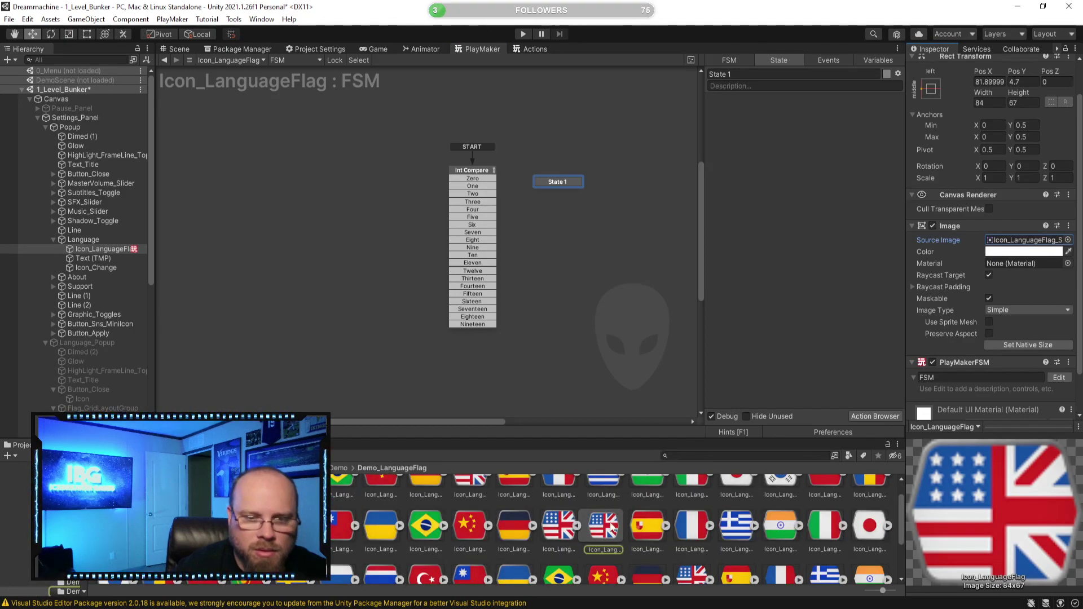
scroll(586, 521, down, 5)
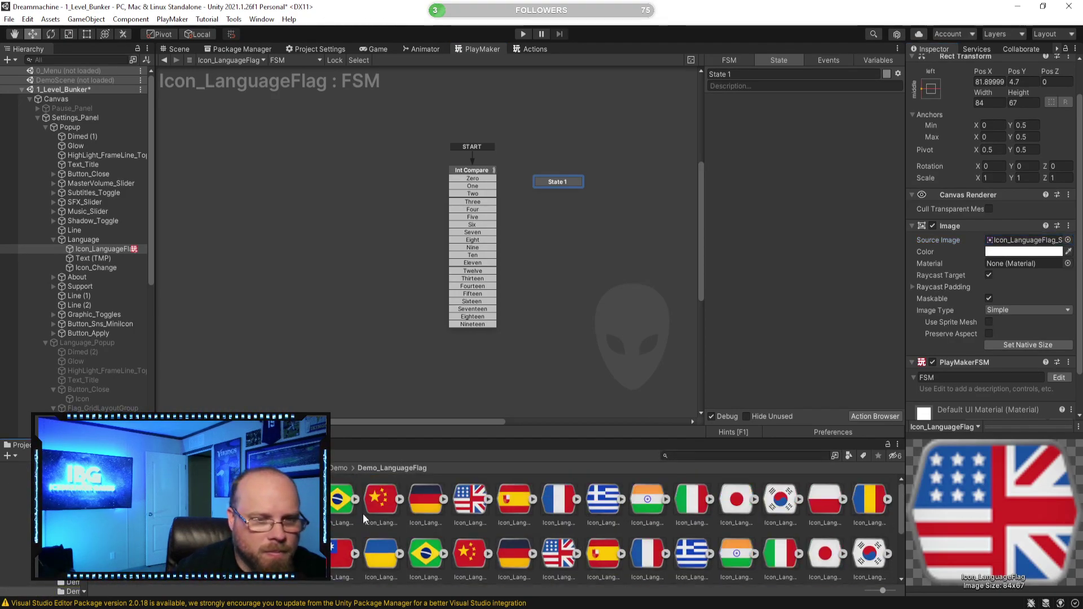
scroll(417, 532, up, 2)
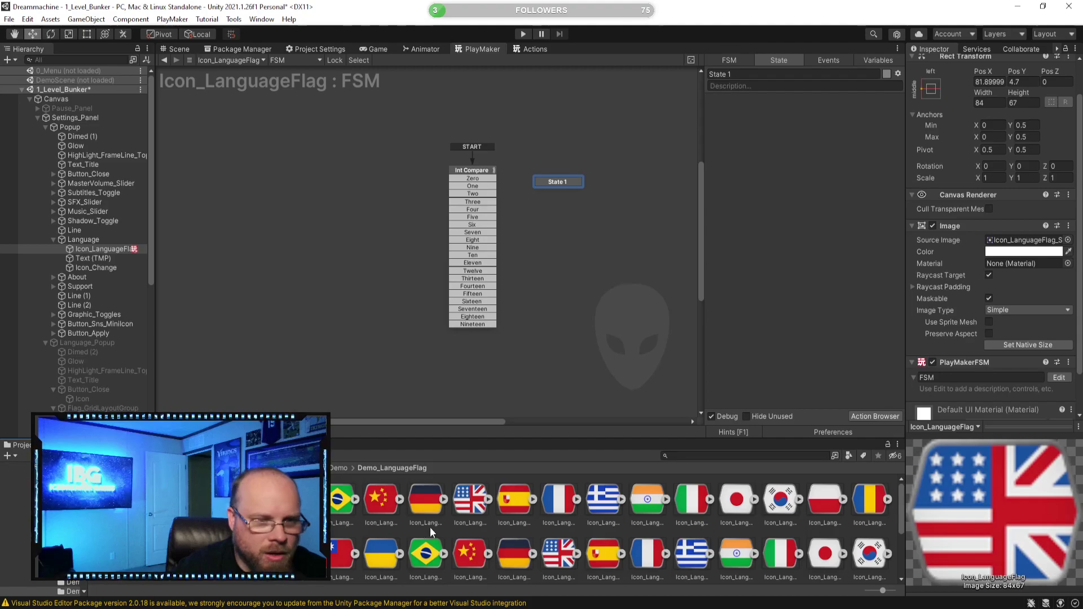
scroll(430, 526, down, 2)
scroll(429, 527, up, 2)
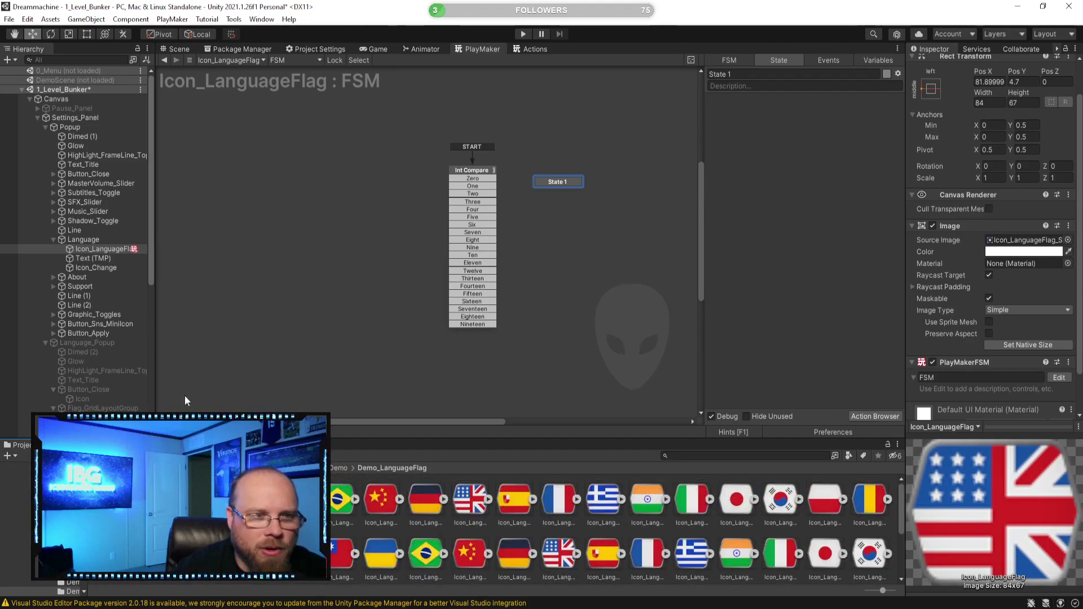
scroll(419, 506, down, 2)
scroll(431, 506, up, 2)
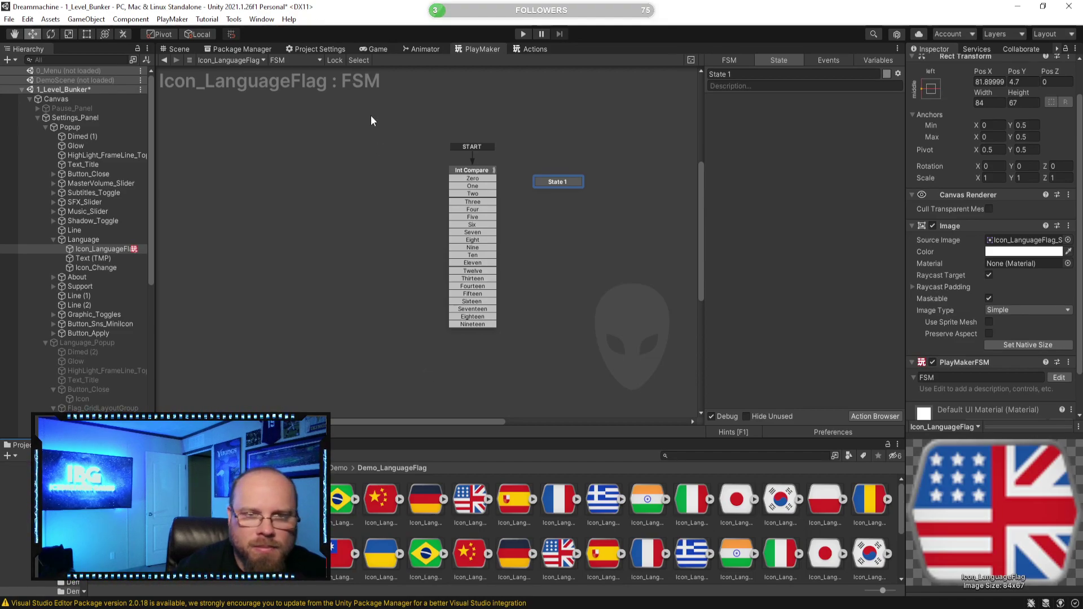
click(530, 218)
click(544, 181)
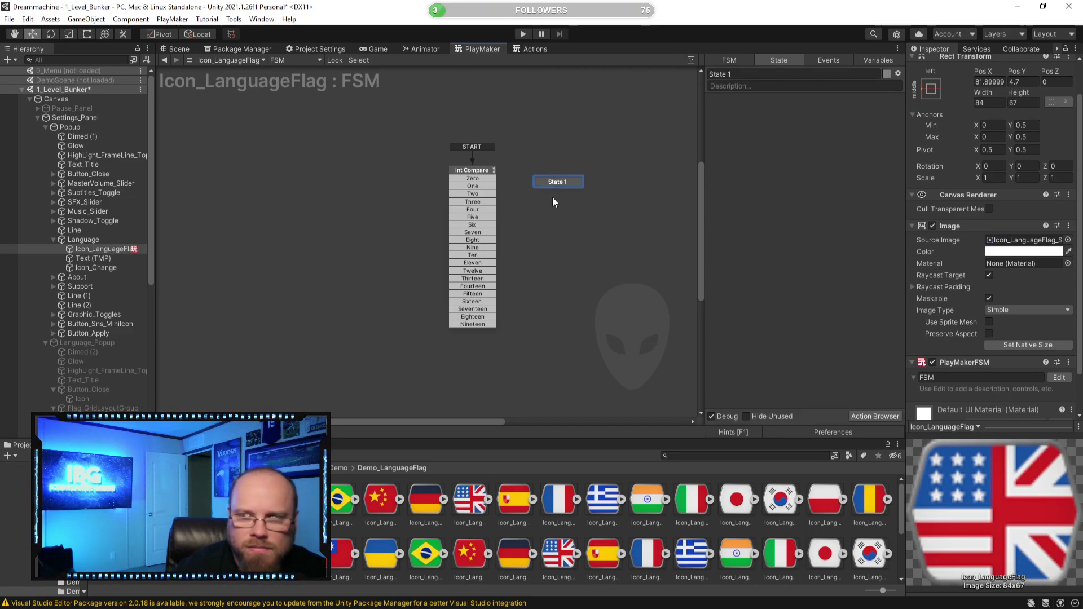
click(591, 228)
click(564, 180)
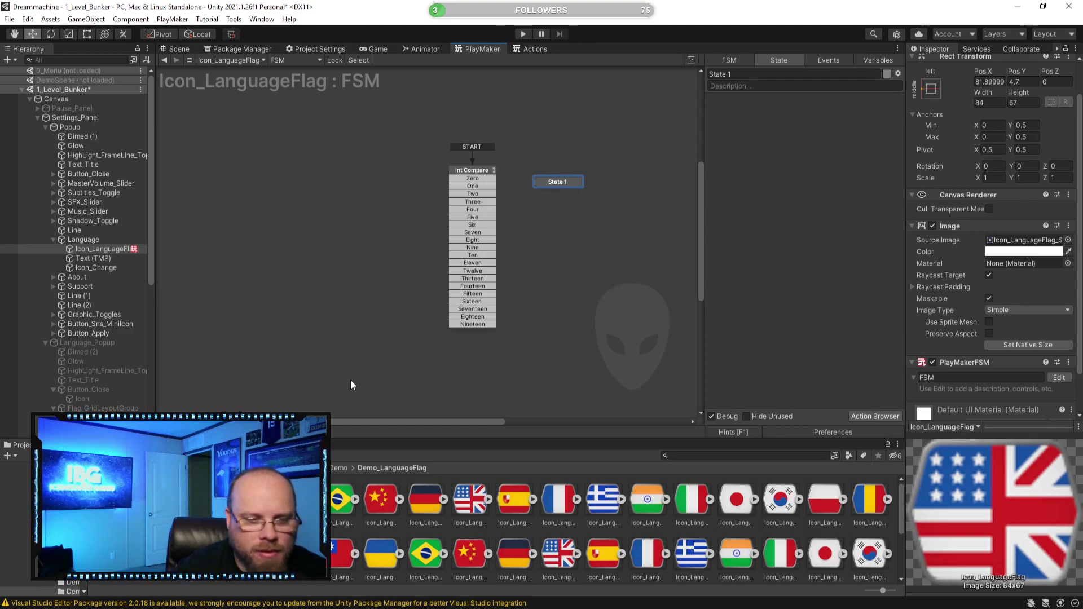
Lock the FSM view to Icon_LanguageFlag and activate the Language_Popup object, showing its flag grid in the Scene view
click(520, 365)
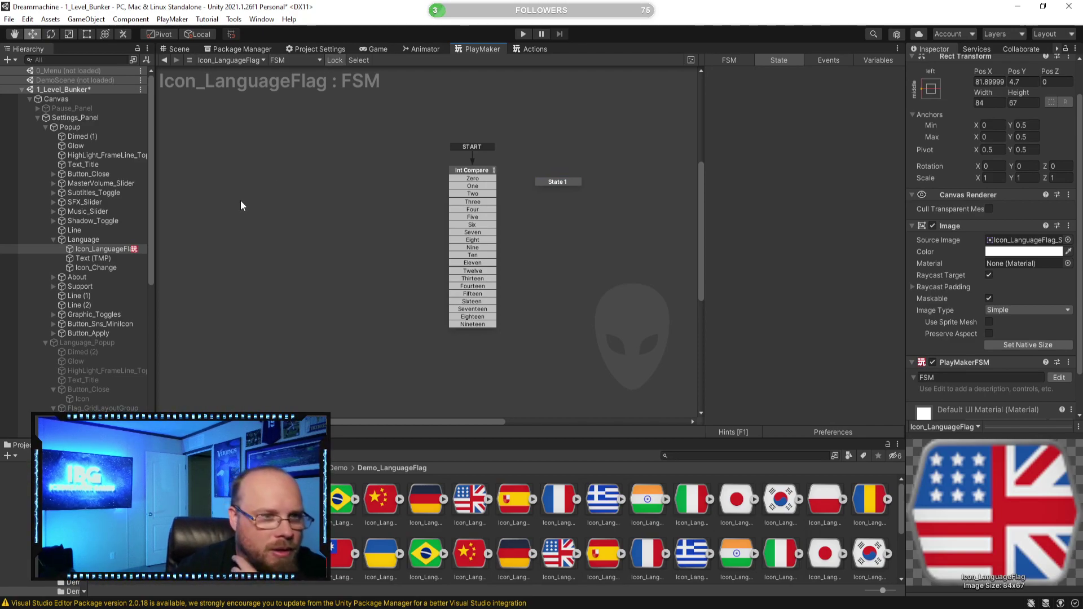
click(124, 342)
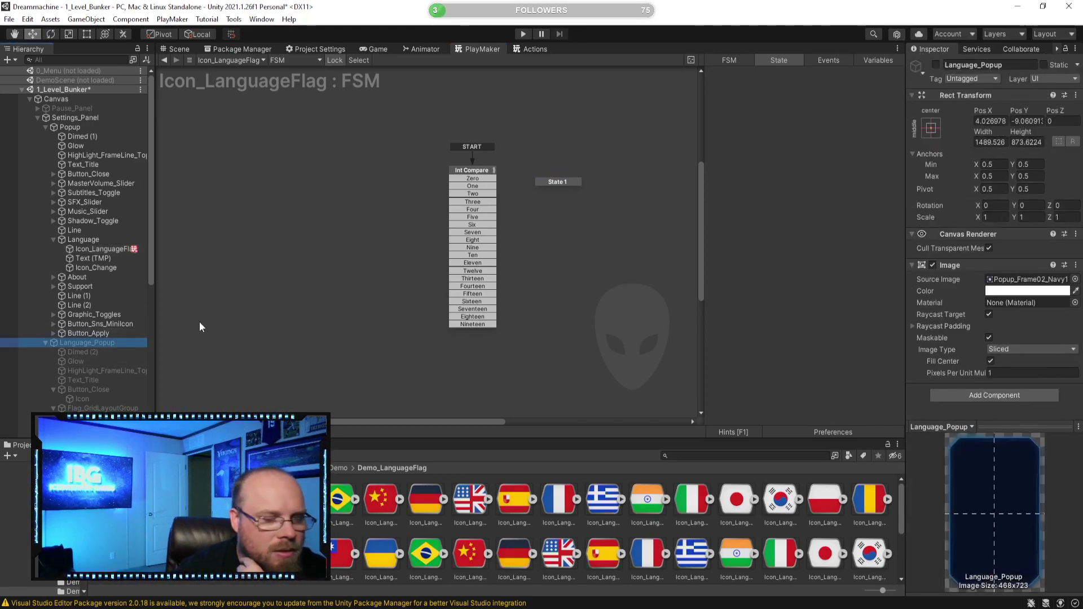
click(935, 65)
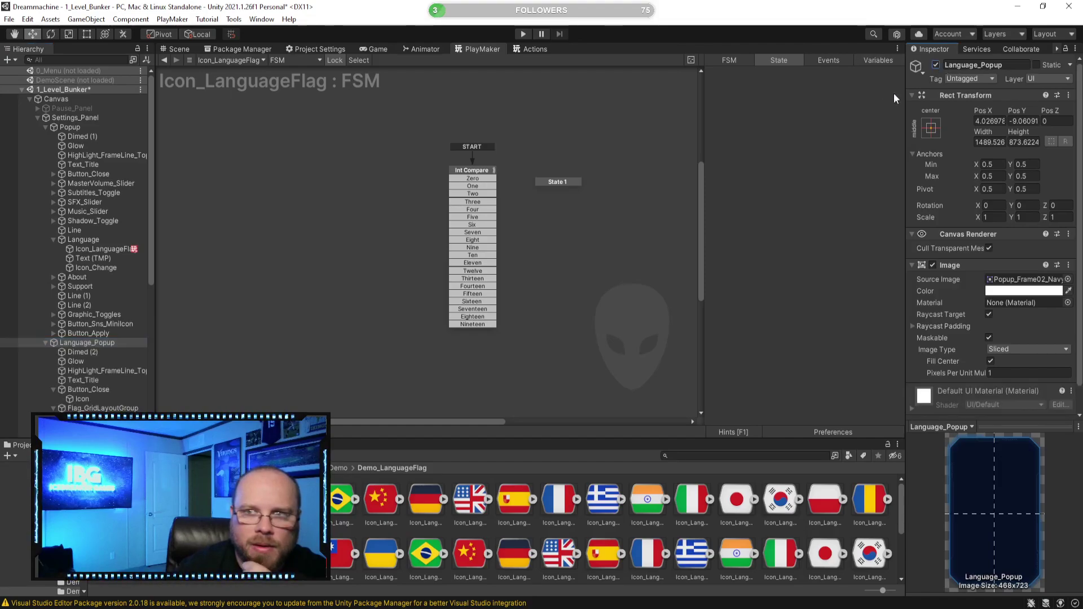
click(176, 47)
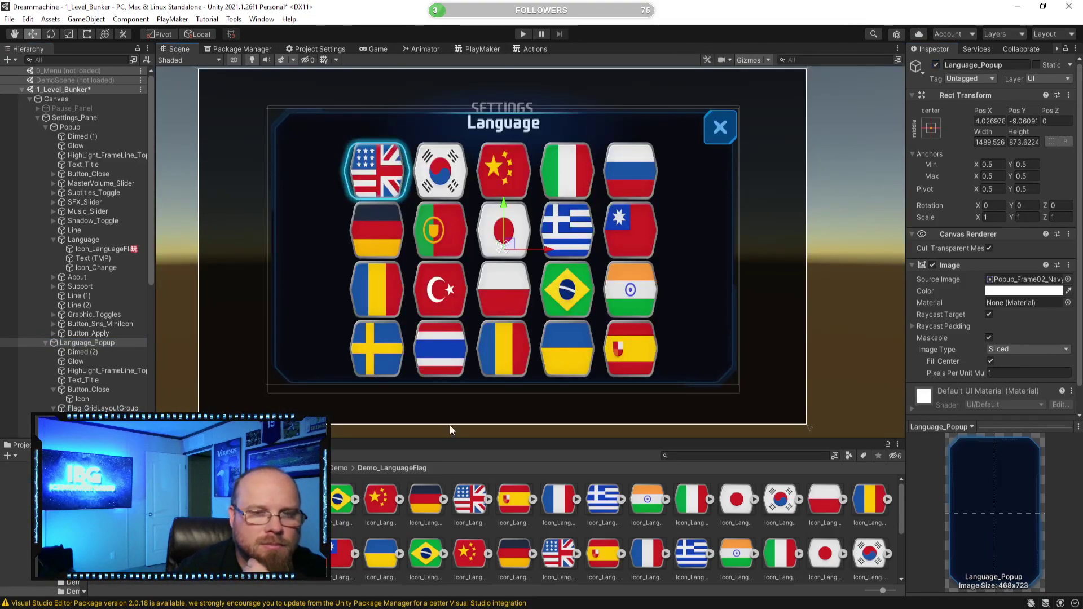
Open Snipping Tool and capture the Language popup's full flag grid as a reference image, leaving Language_Popup active
click(129, 606)
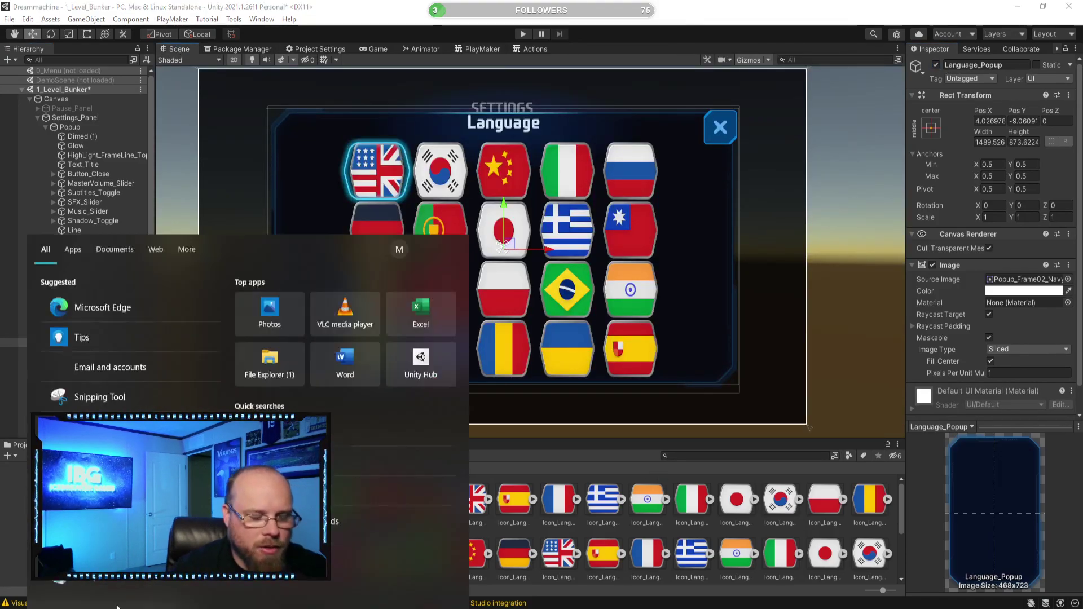
text(snip)
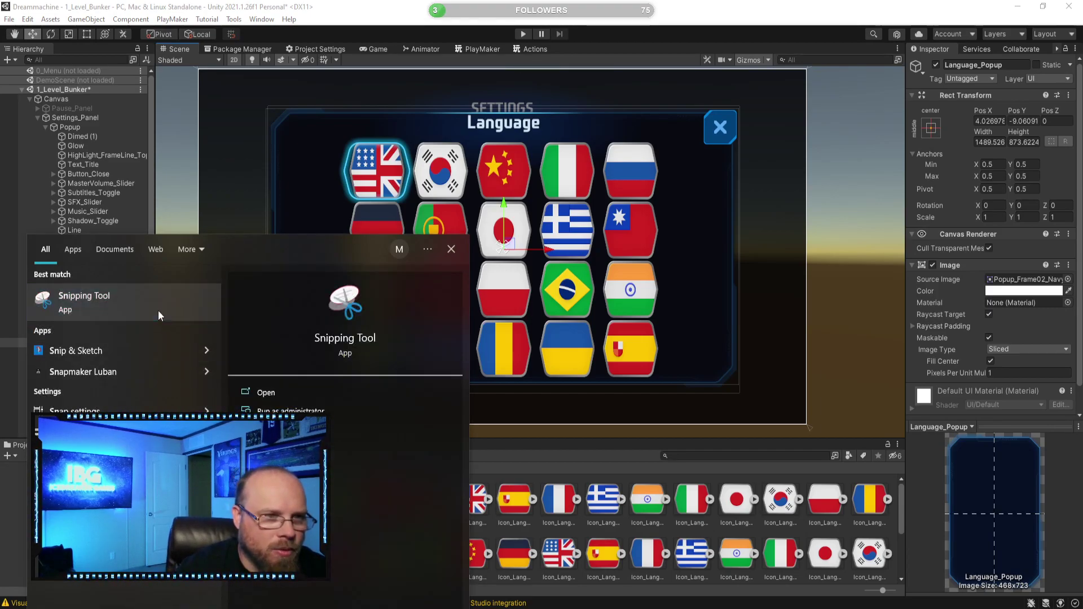
click(158, 309)
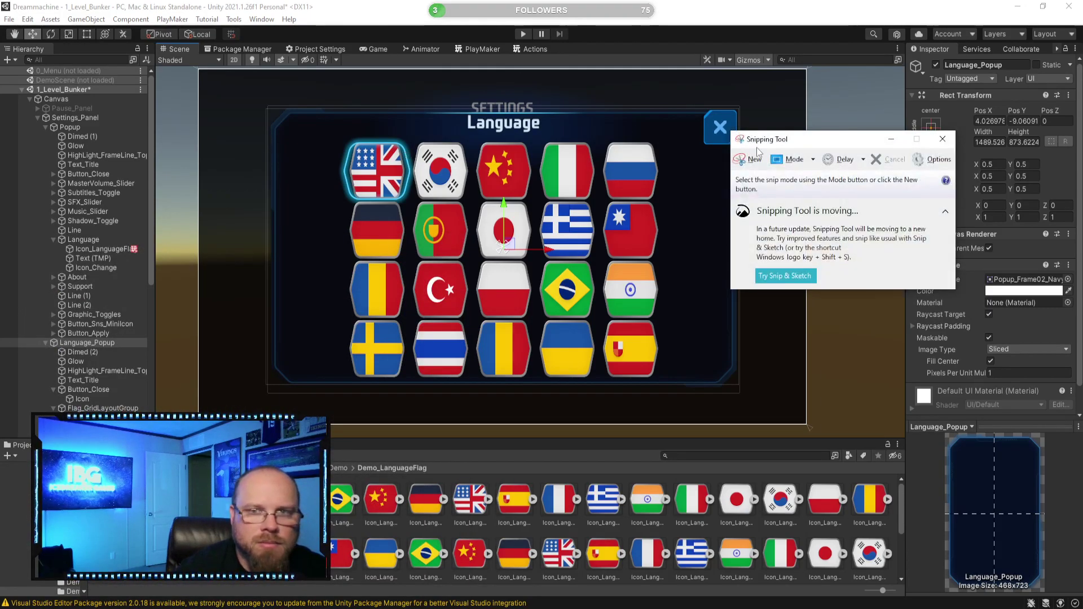
click(756, 152)
drag(336, 133, 677, 384)
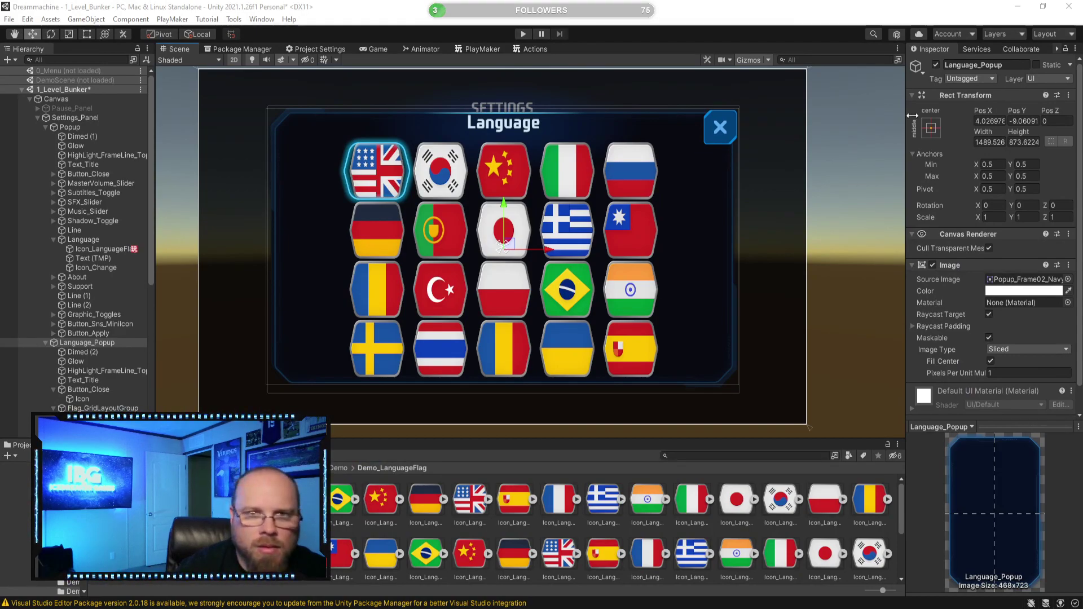
click(936, 66)
click(936, 66)
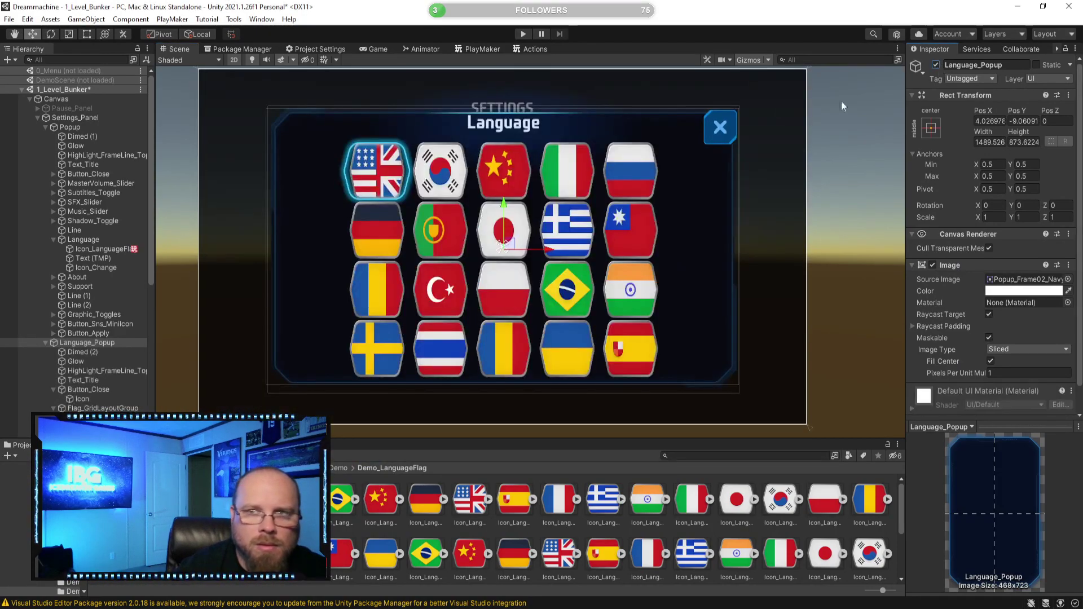
Create a new Array variable named Flags_Sprites in the Icon_LanguageFlag FSM
click(479, 50)
middle_drag(584, 218, 509, 241)
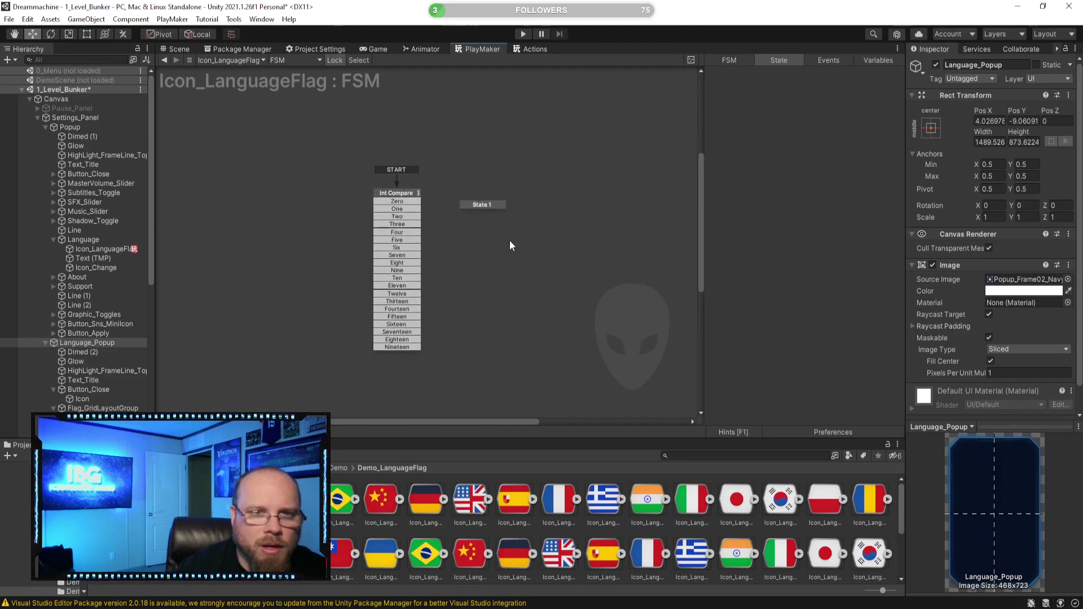
click(484, 206)
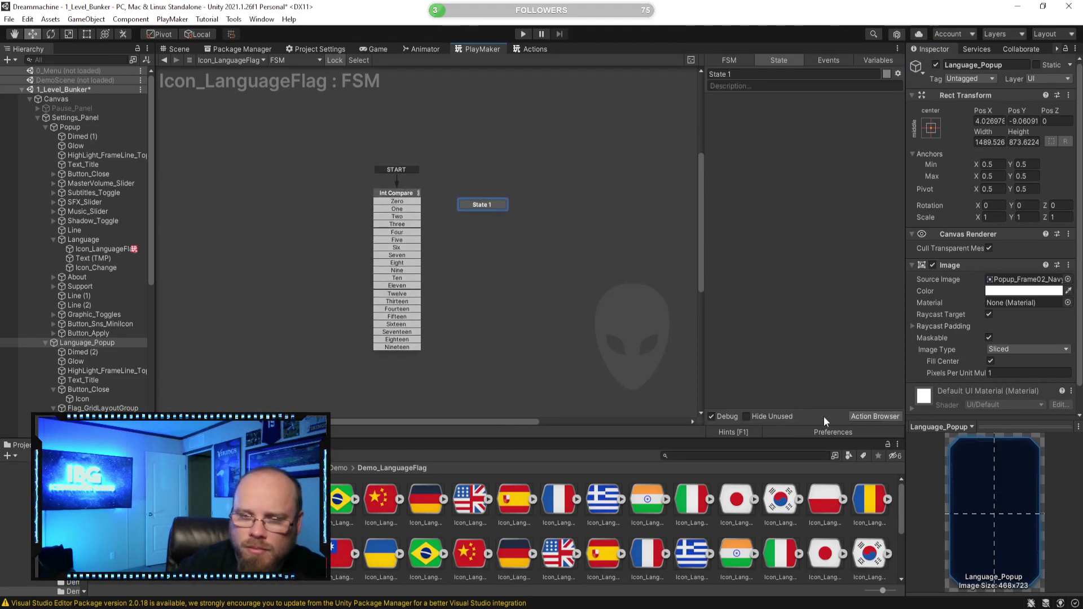
click(876, 61)
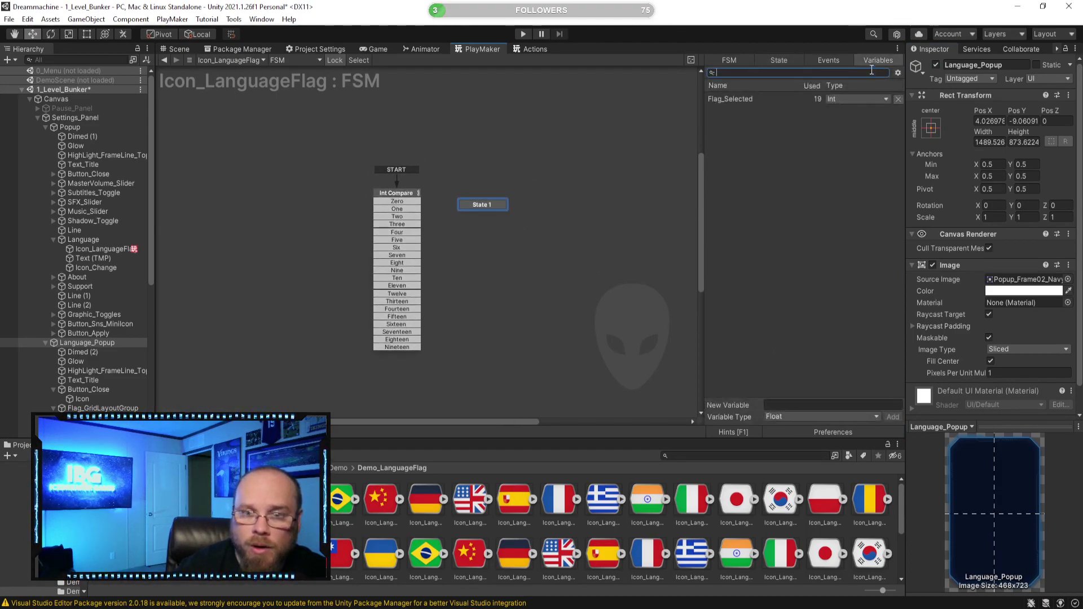
click(816, 418)
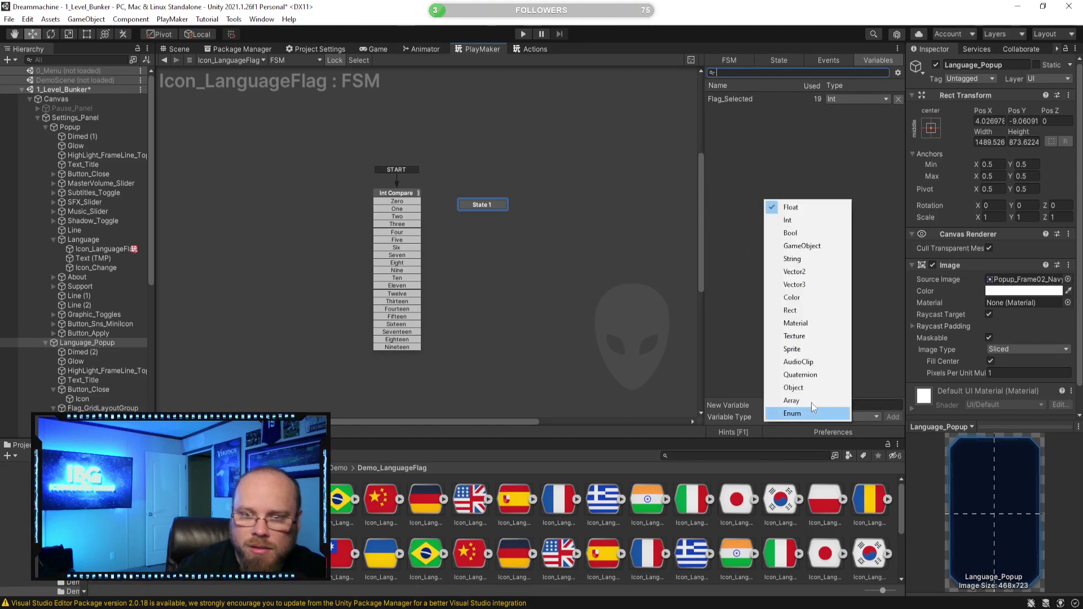
click(793, 400)
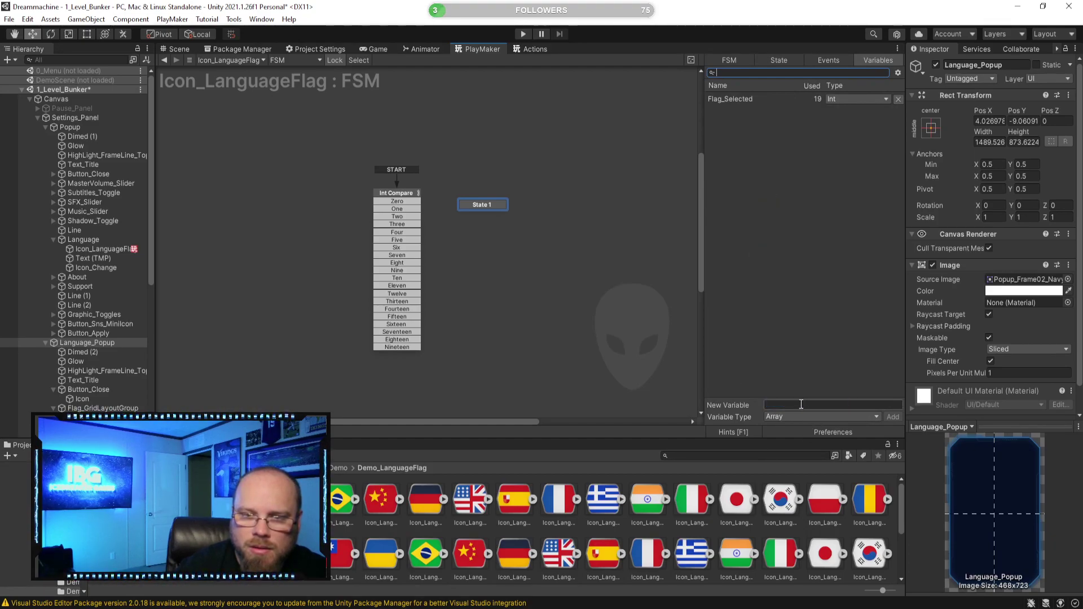
click(801, 404)
text(Fla)
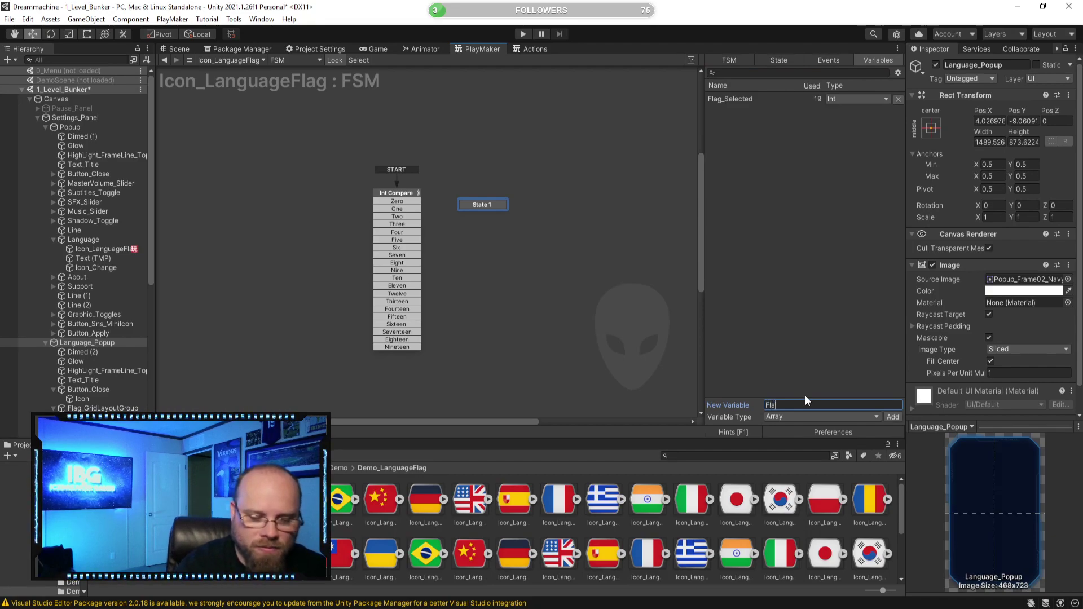
text(gs_Sprites)
key(Return)
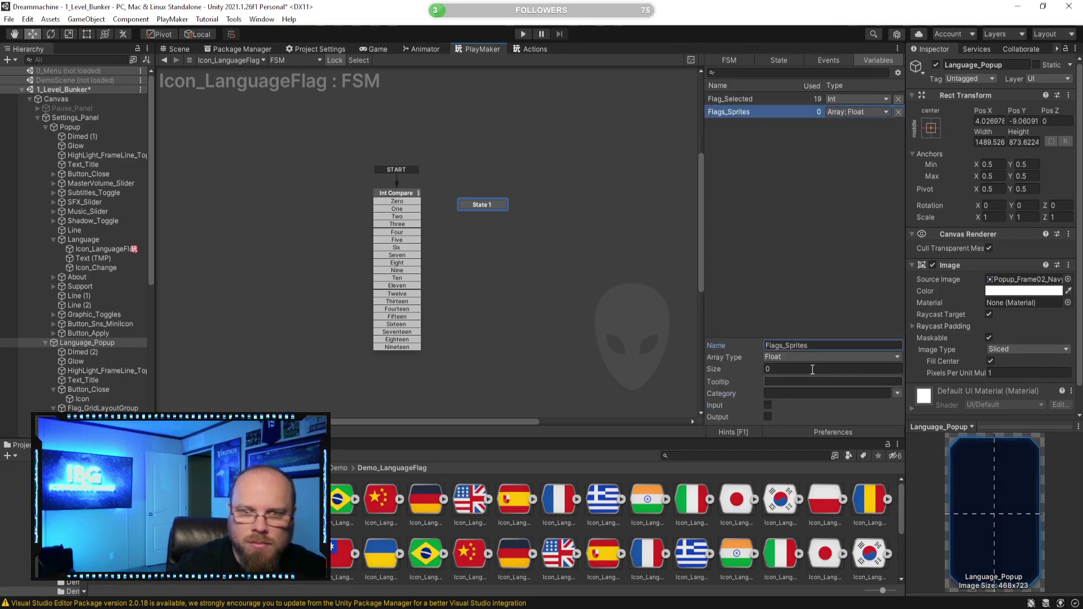
Set the Flags_Sprites array type to Object and its object type to the UnityEngine Sprite
click(817, 356)
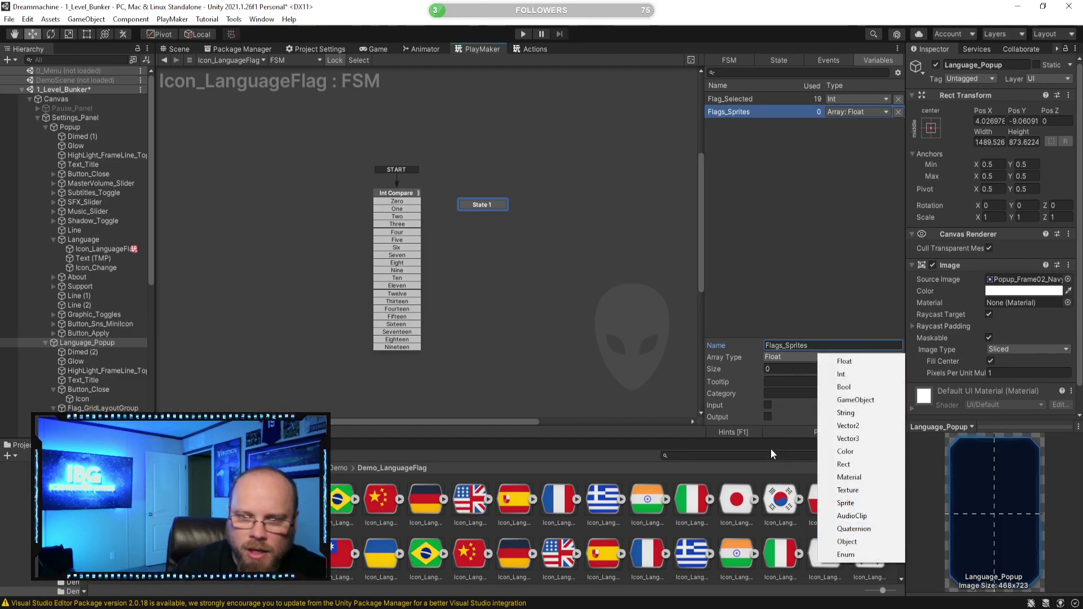
click(867, 544)
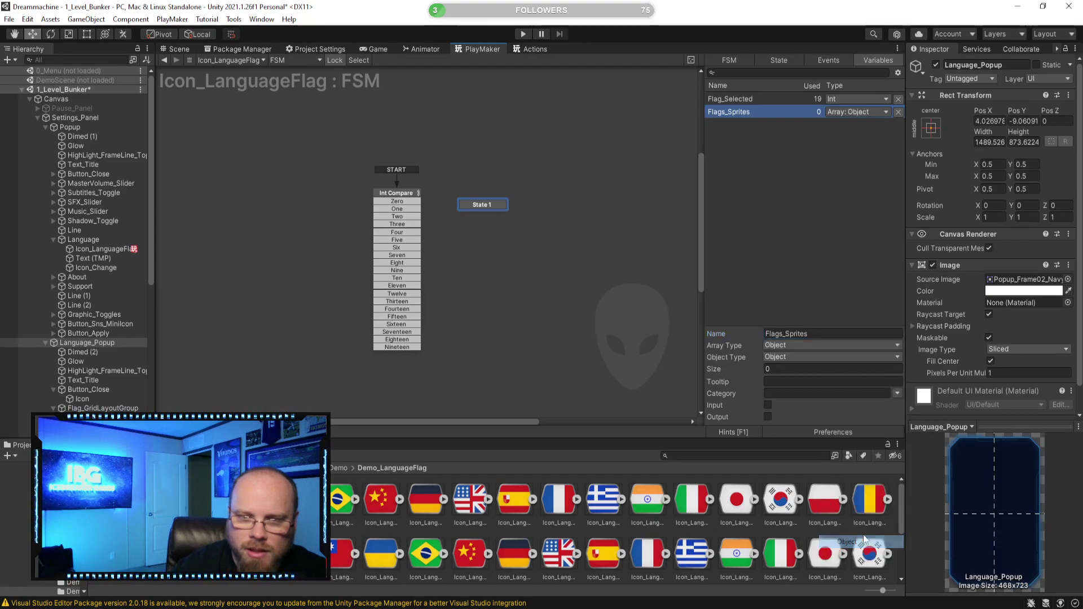
click(789, 357)
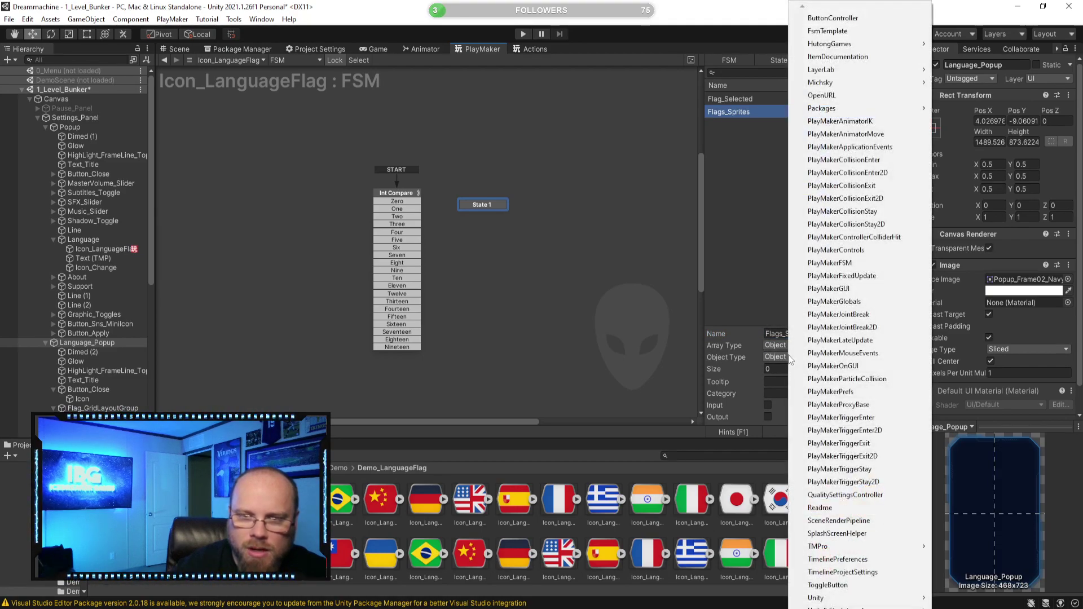
mouse_move(836, 599)
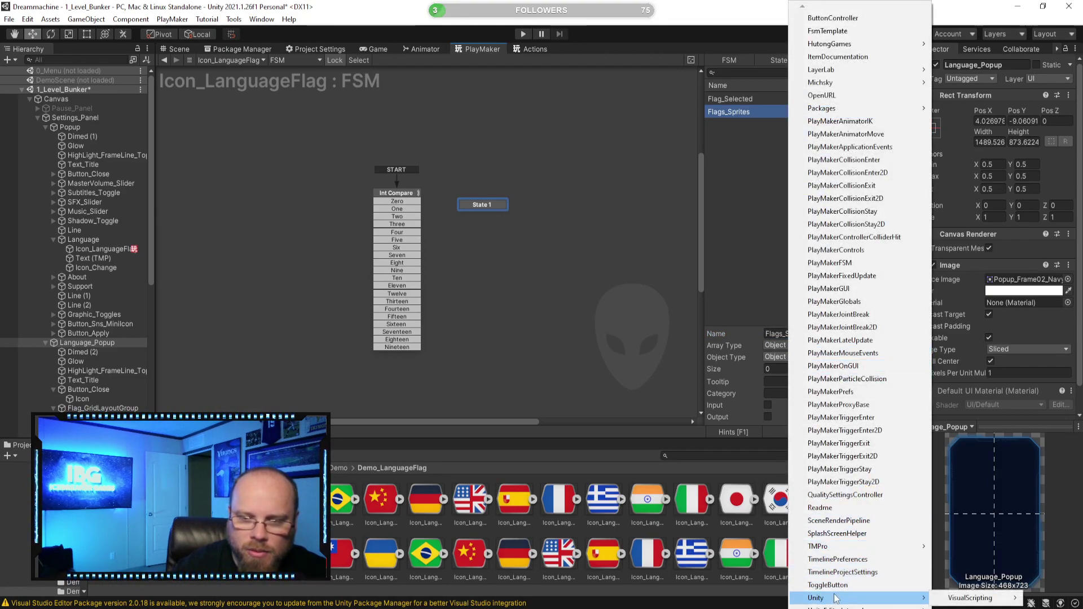
scroll(856, 600, down, 2)
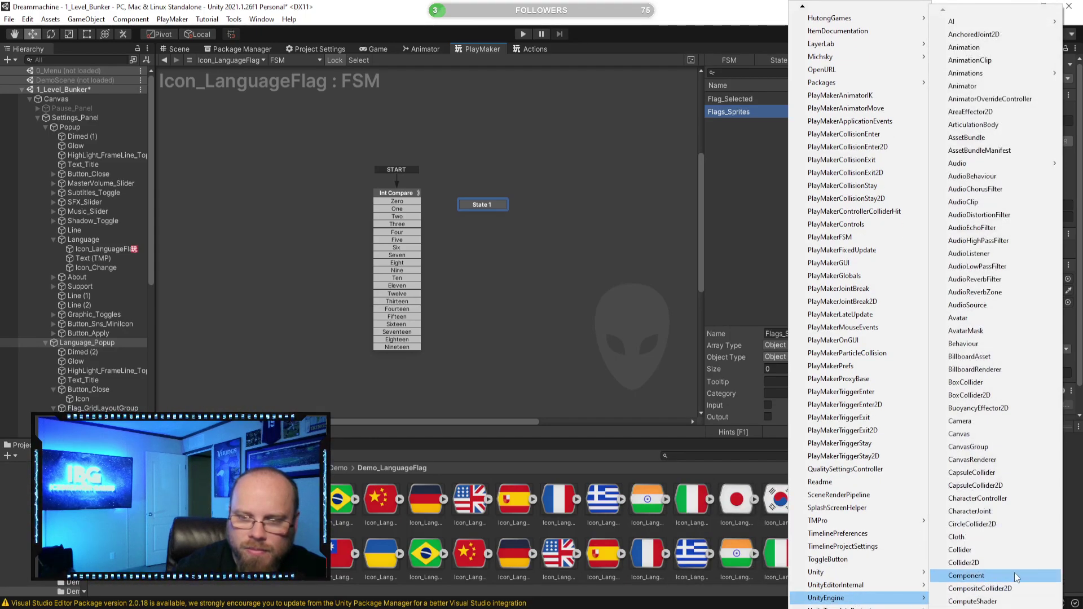
scroll(1014, 573, down, 10)
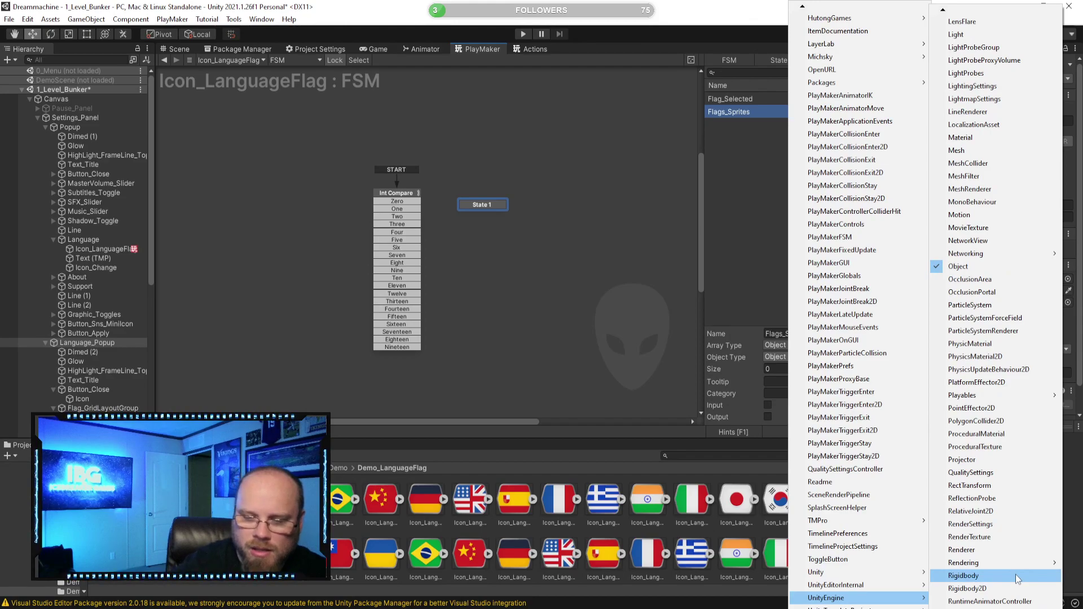
scroll(1015, 574, down, 1)
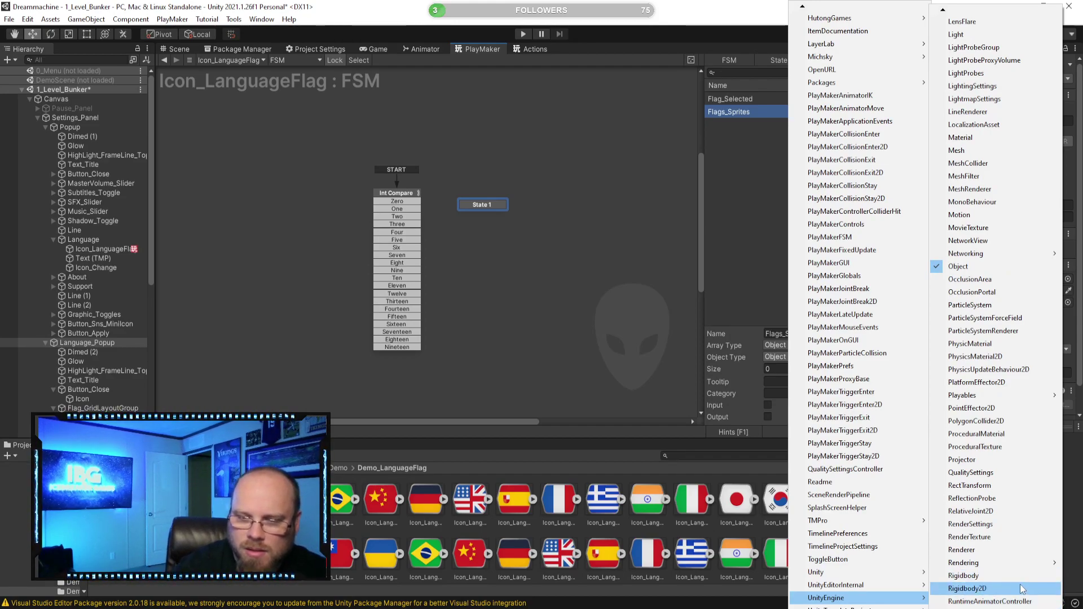
scroll(1014, 573, down, 9)
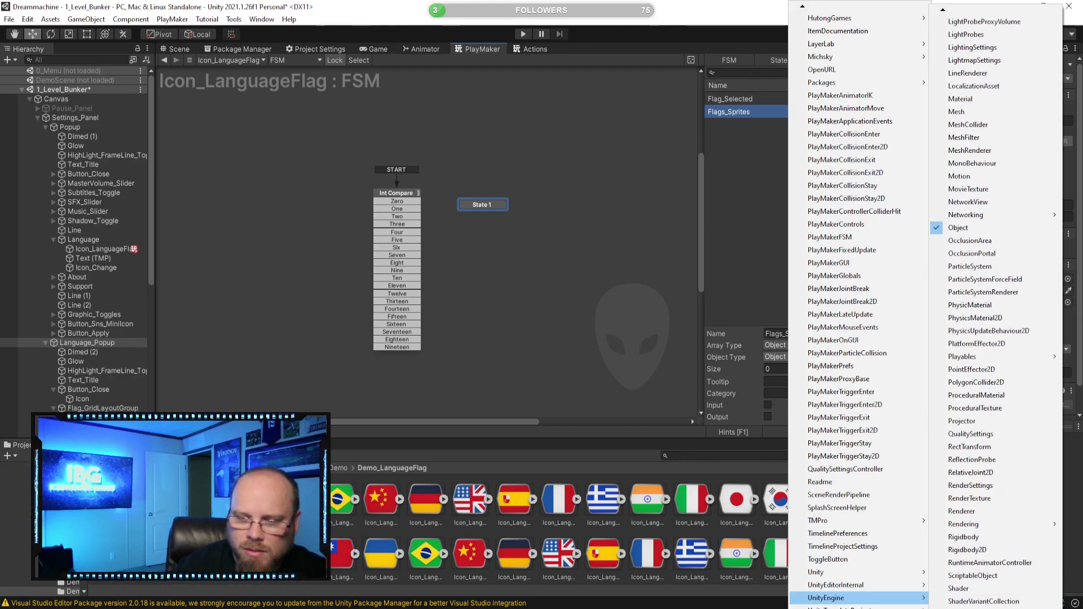
scroll(958, 586, down, 4)
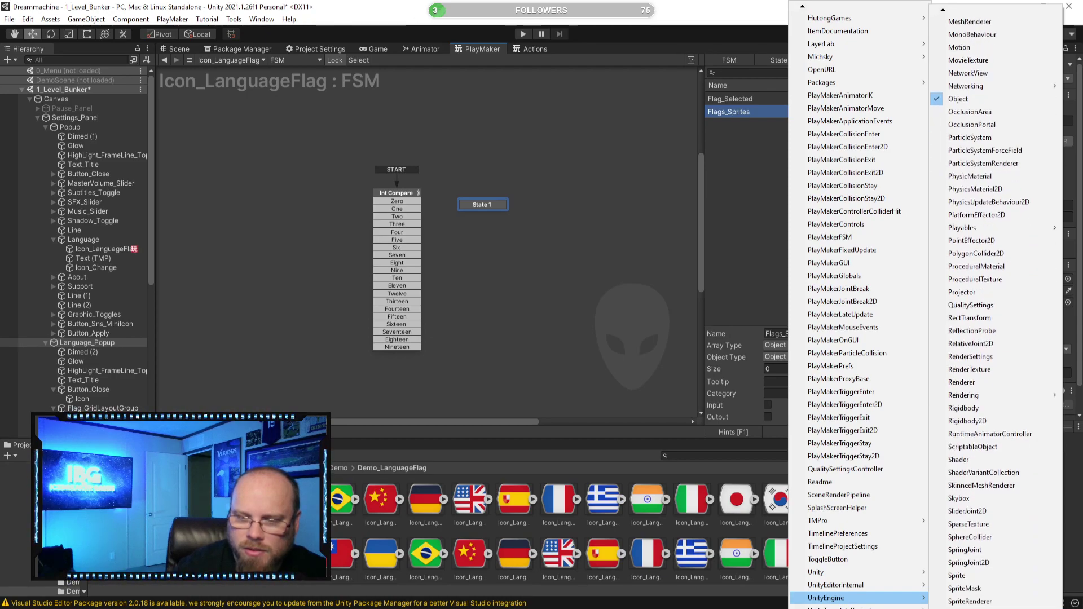
click(959, 576)
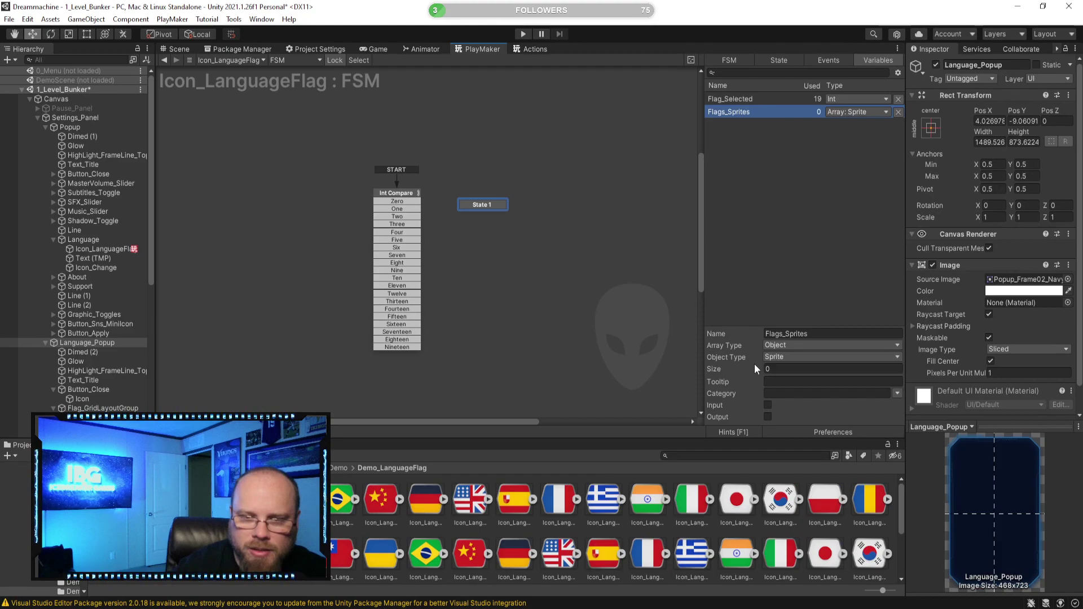
Set the size of the Flags_Sprites array to 20
click(834, 368)
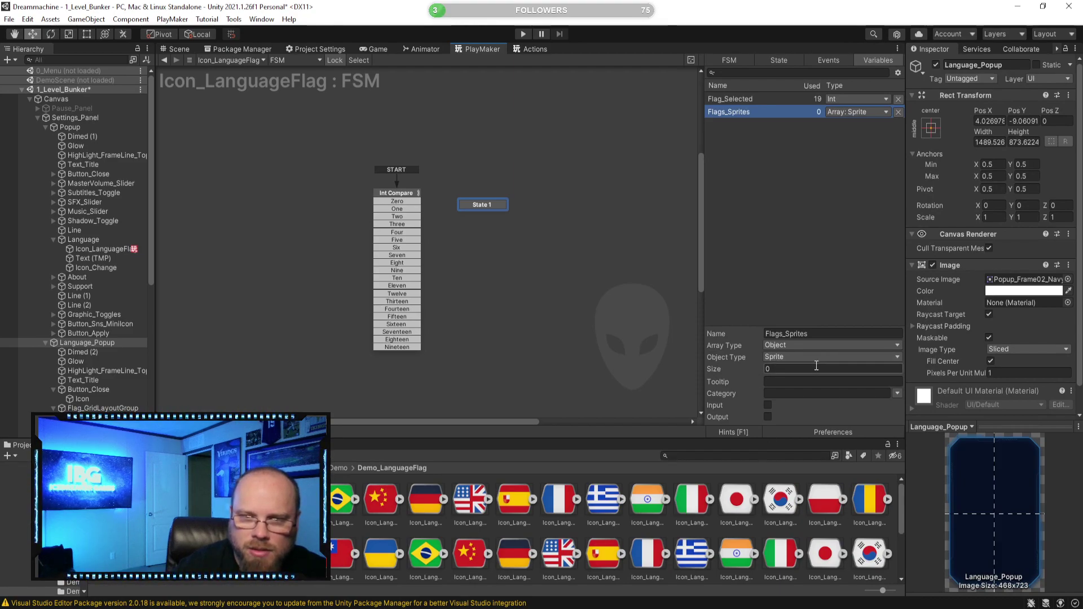
text(20)
key(Return)
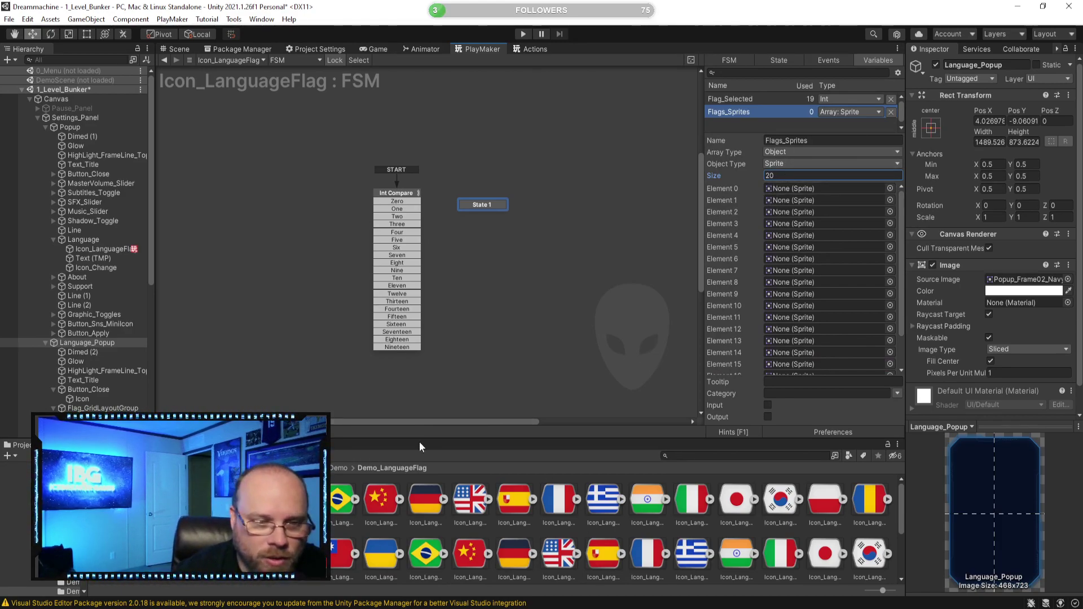
Following the captured flag grid, assign the large Eng, Kor and Chn language flag sprites to Elements 0, 1 and 2 of Flags_Sprites
key(alt+Tab)
drag(982, 248, 546, 120)
key(alt+Tab)
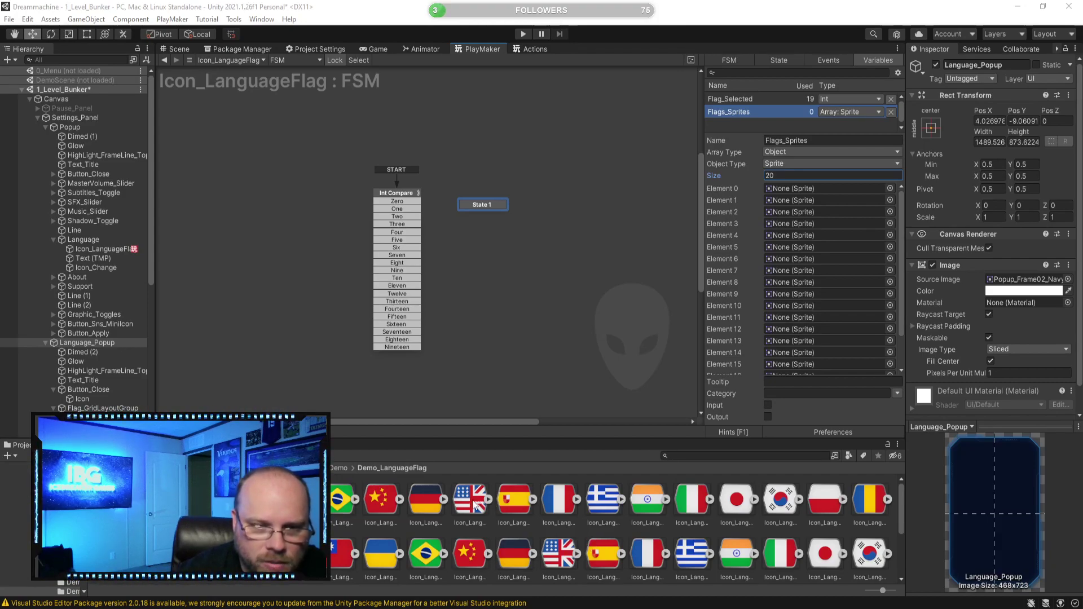
drag(476, 504, 784, 188)
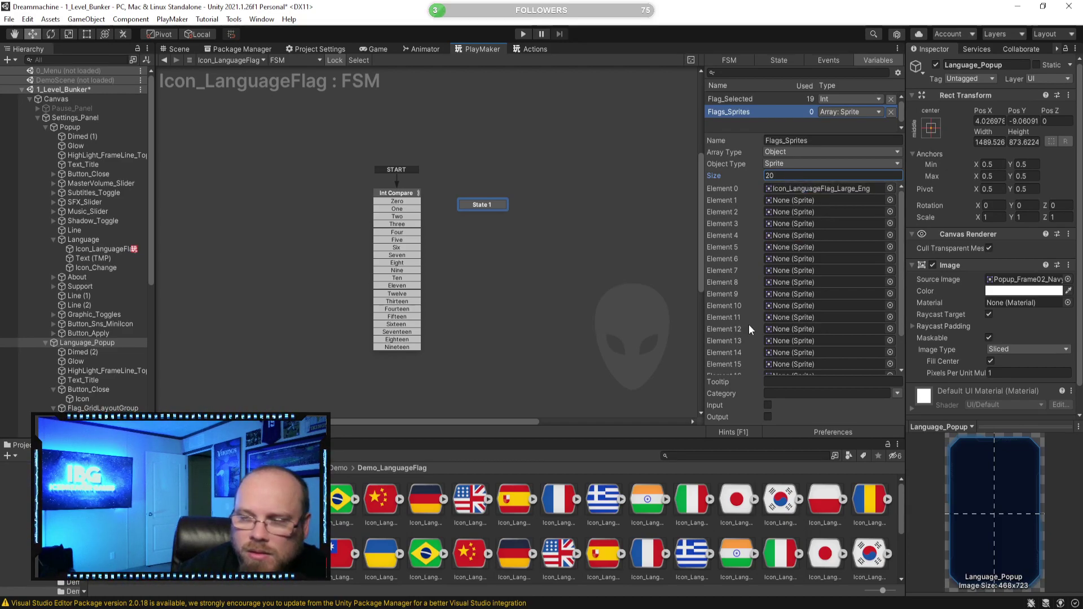
drag(780, 503, 810, 200)
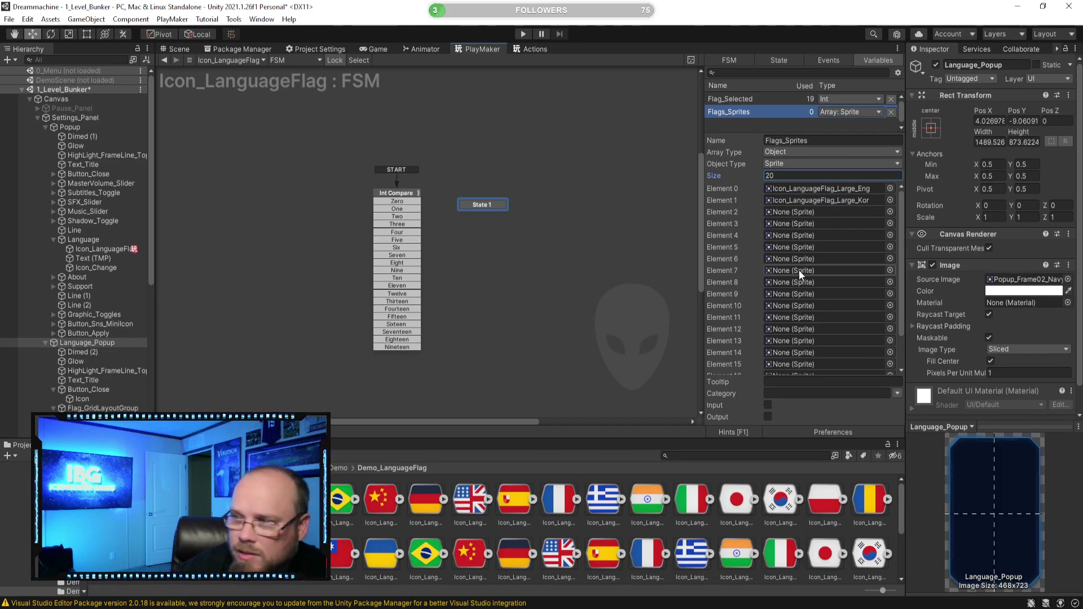
drag(383, 497, 792, 212)
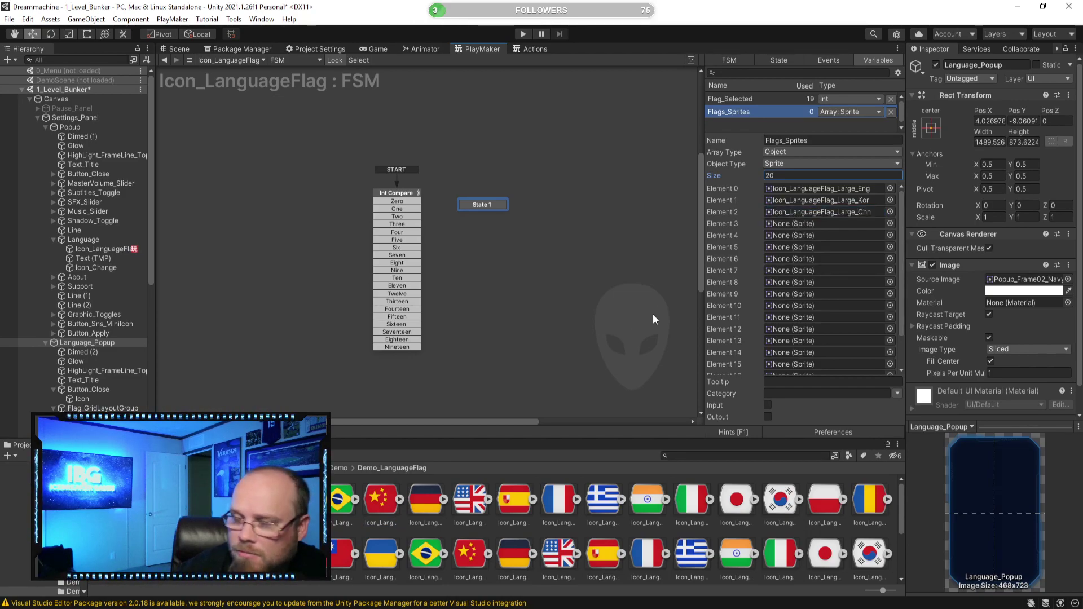
Assign the large Ita, Rus, Deu, Prt, Jpn and Gre flag sprites to Elements 3 through 8 of Flags_Sprites
drag(692, 499, 784, 223)
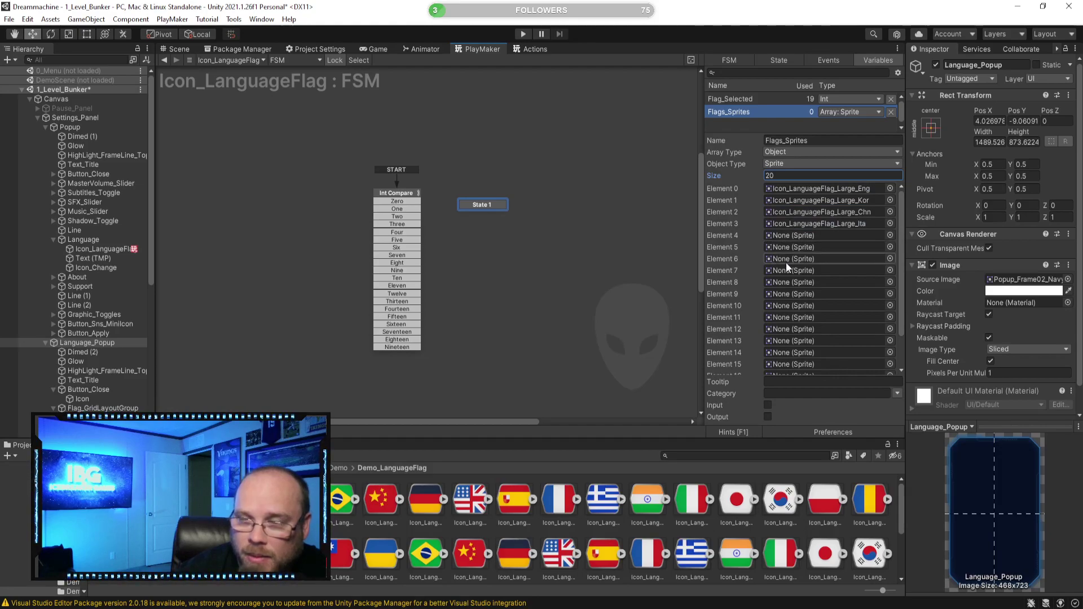
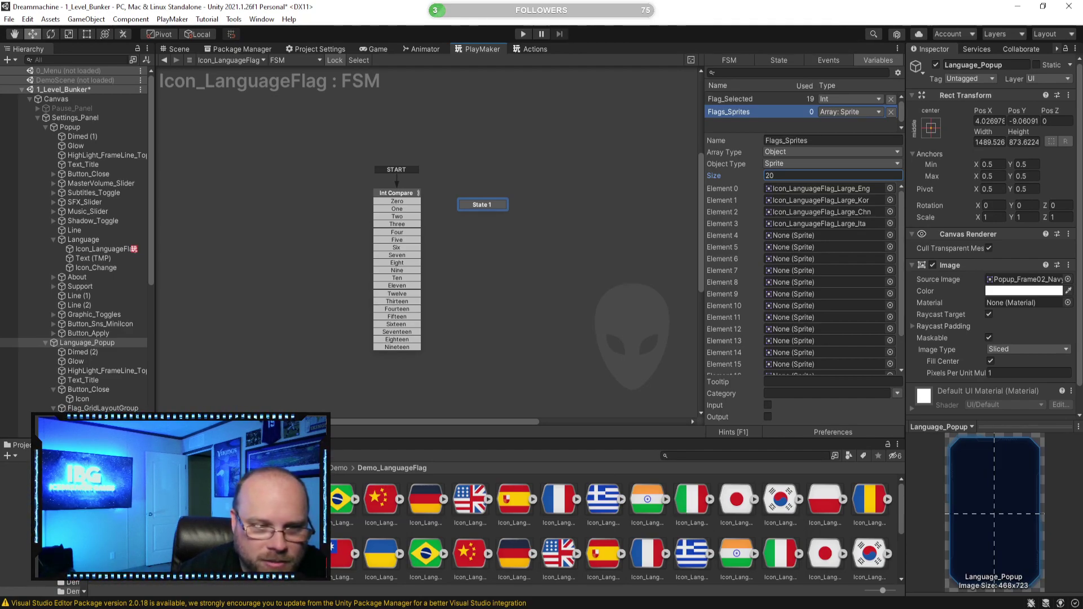
drag(690, 504, 823, 235)
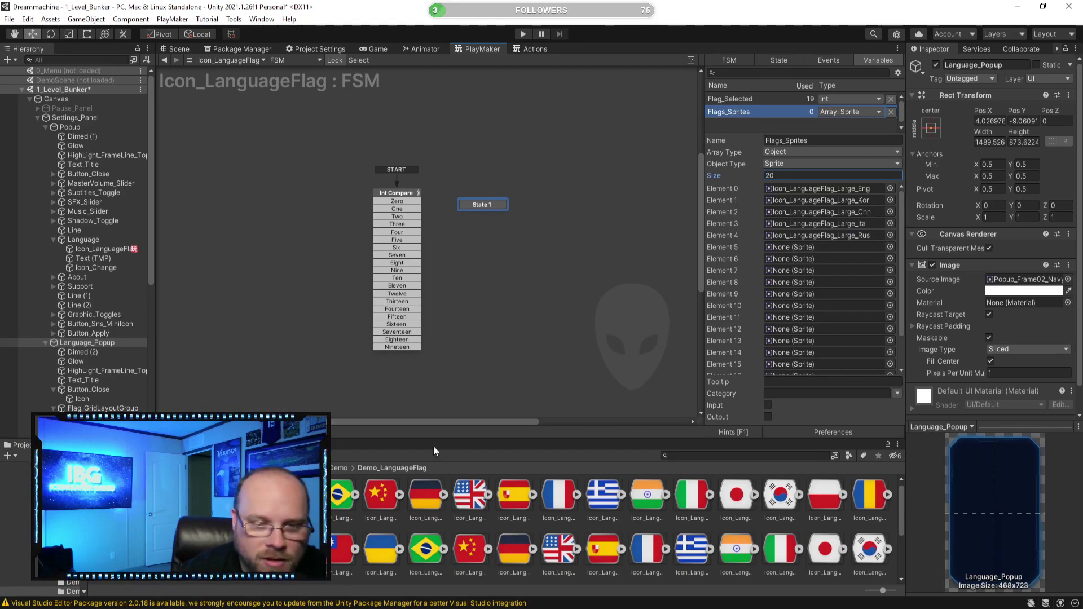
drag(424, 494, 824, 246)
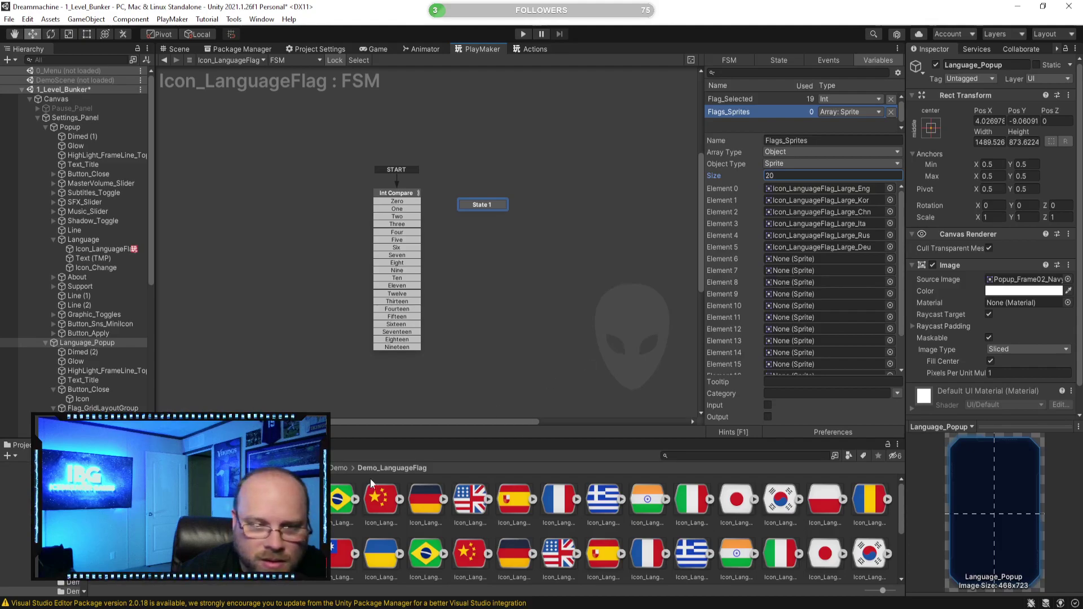
drag(160, 581, 810, 259)
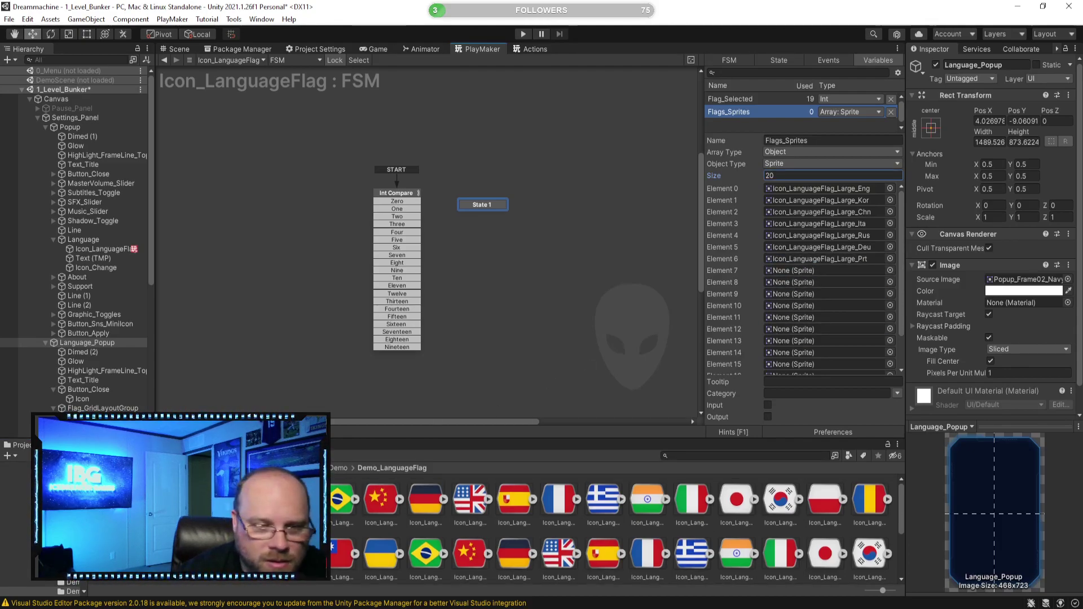
drag(736, 499, 823, 271)
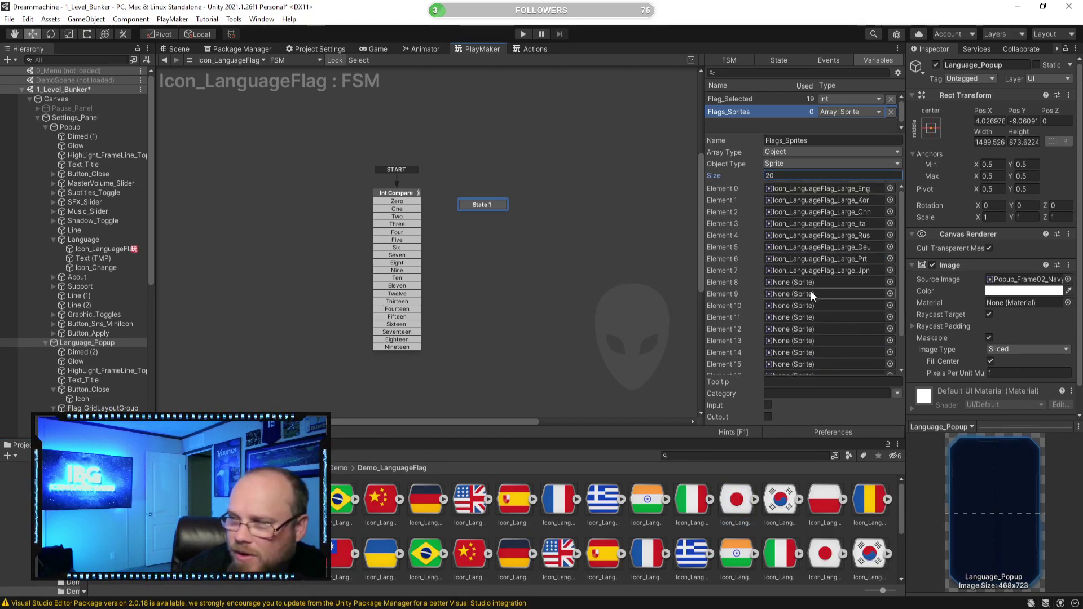
drag(603, 499, 834, 280)
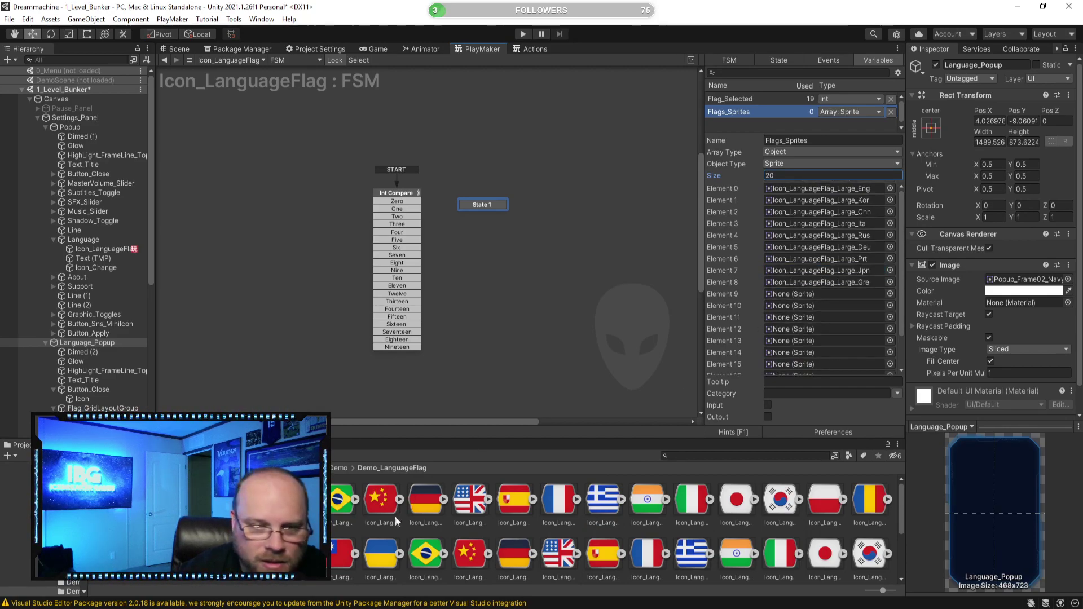
Assign the large Twn, Pol, Tur and Pol-1 flag sprites to Elements 9 through 12 of Flags_Sprites
drag(339, 546, 832, 290)
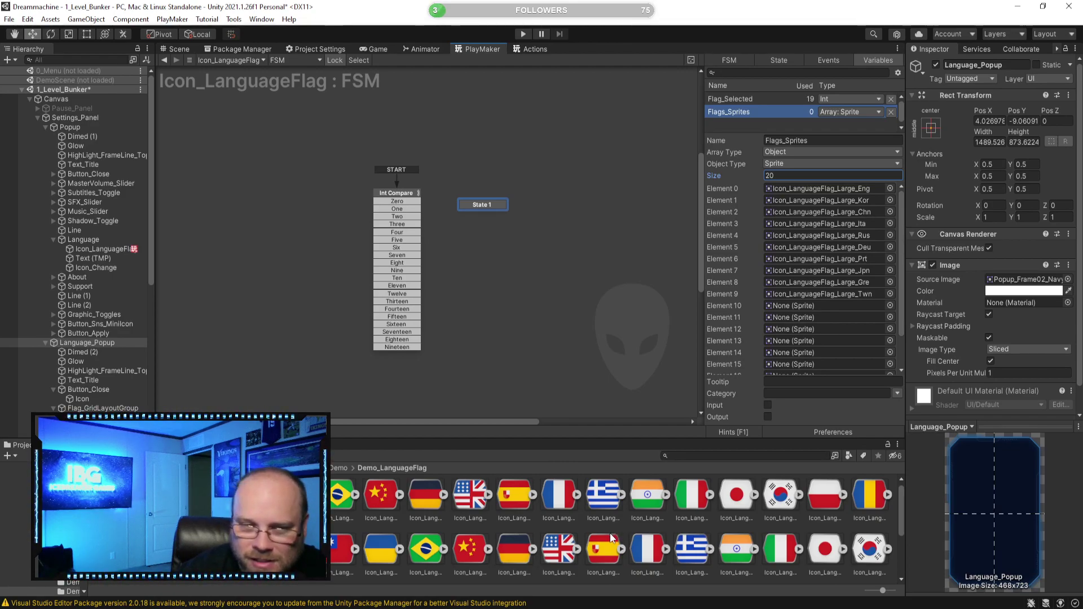
click(804, 295)
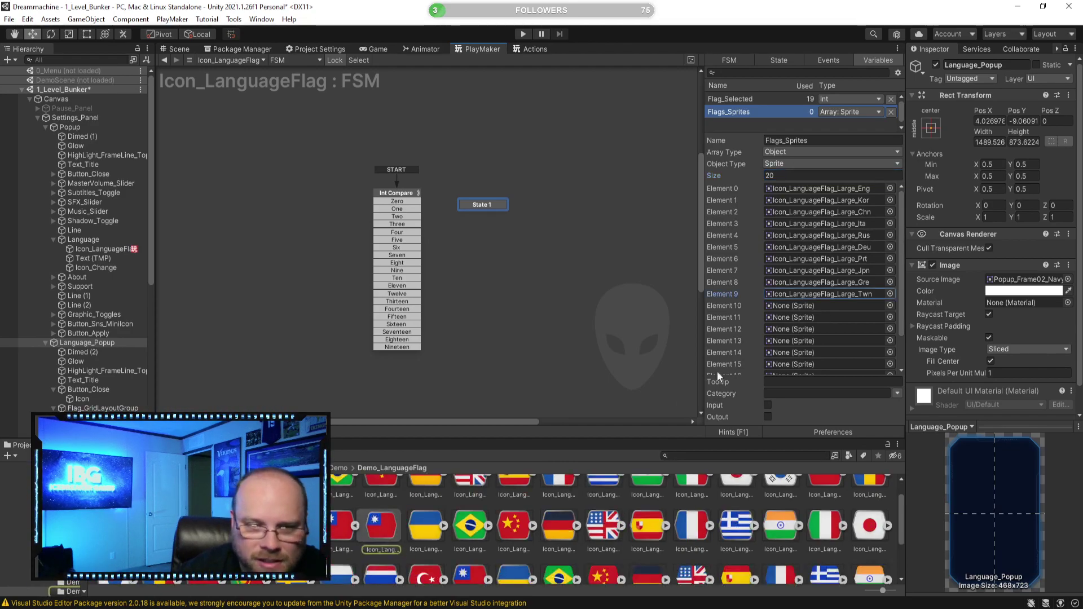
click(355, 526)
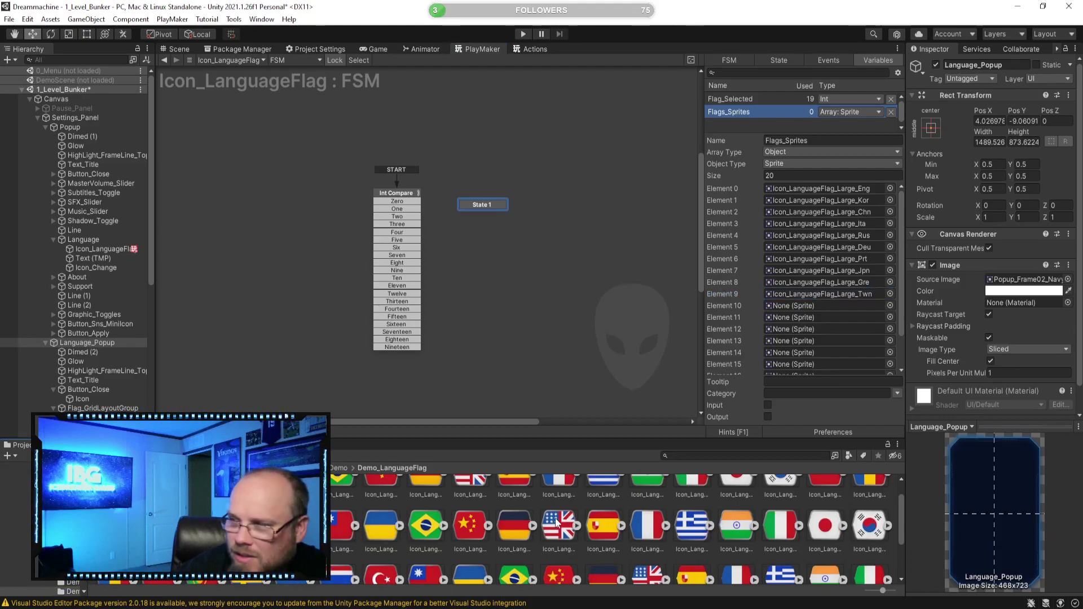
scroll(617, 513, up, 1)
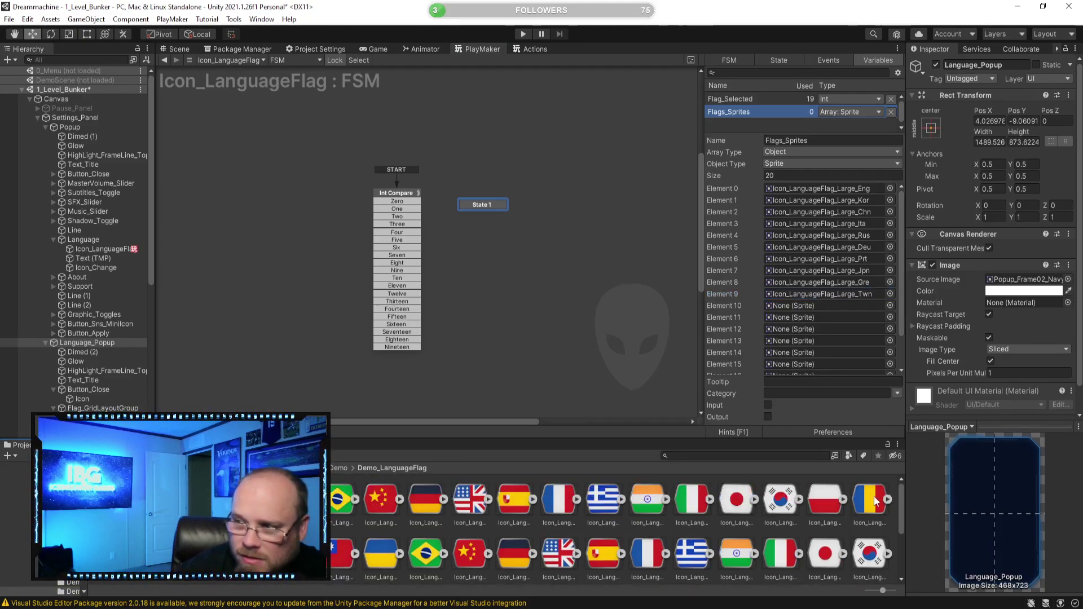
drag(608, 545, 817, 295)
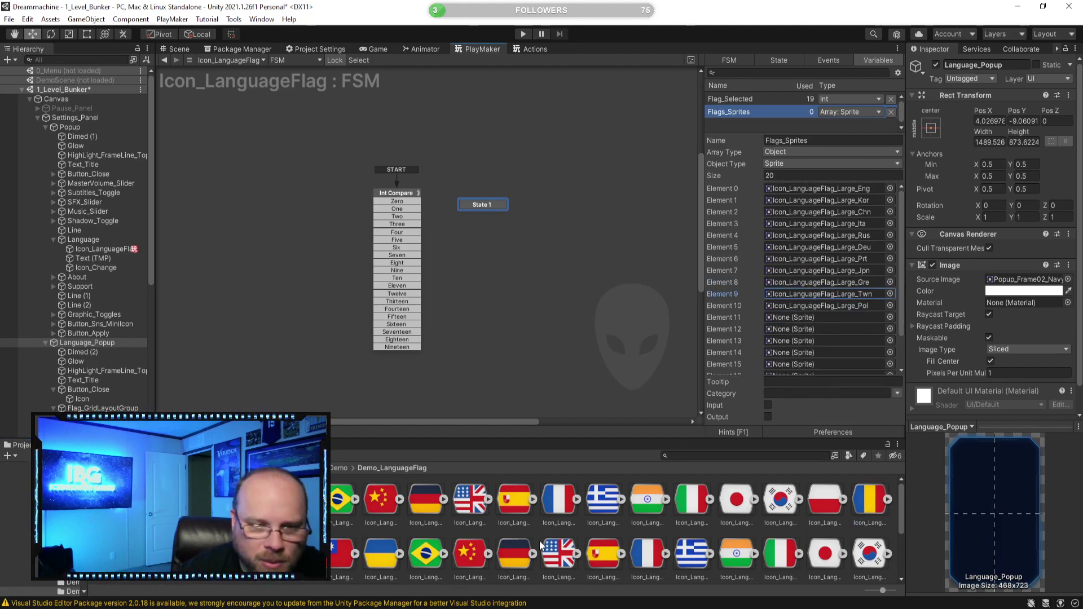
scroll(663, 463, down, 1)
drag(662, 463, 823, 309)
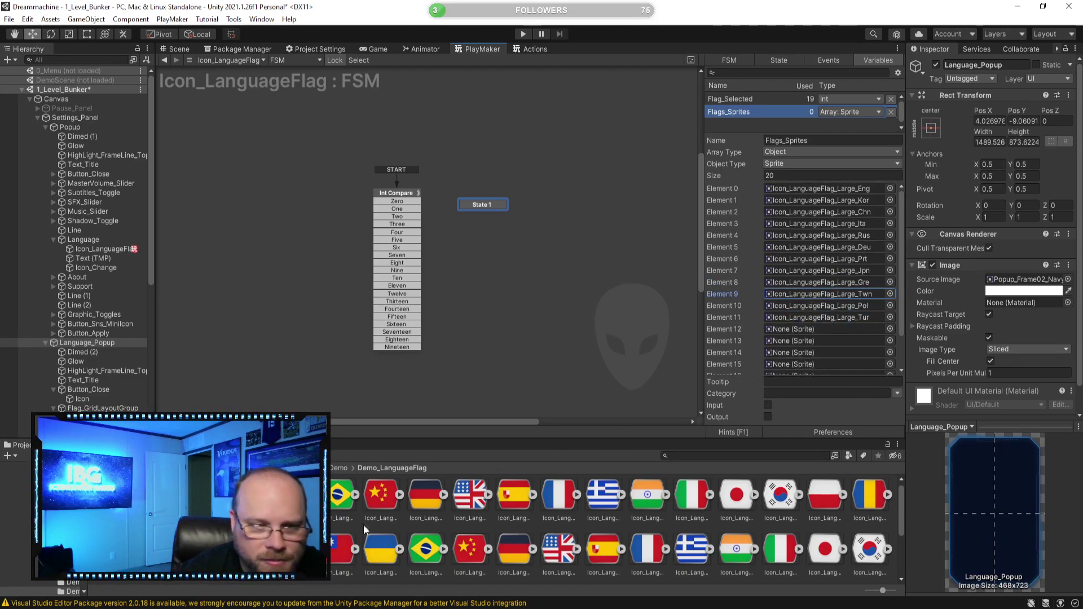
drag(813, 511, 837, 316)
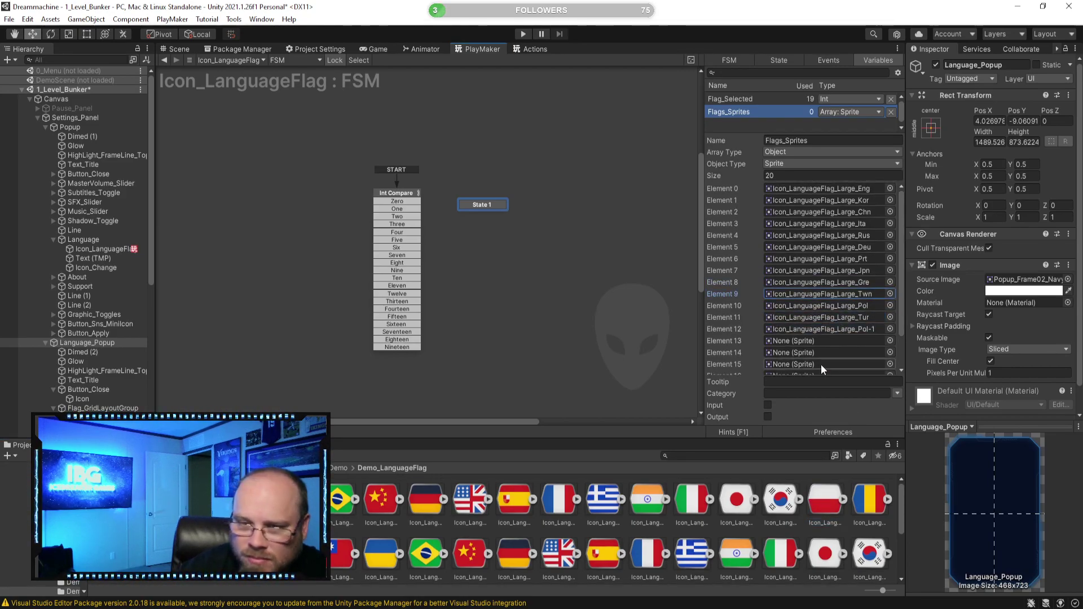
Assign the large Brz, Ind, Rou and Tha flag sprites to Elements 13 through 16 of Flags_Sprites
drag(829, 509, 771, 342)
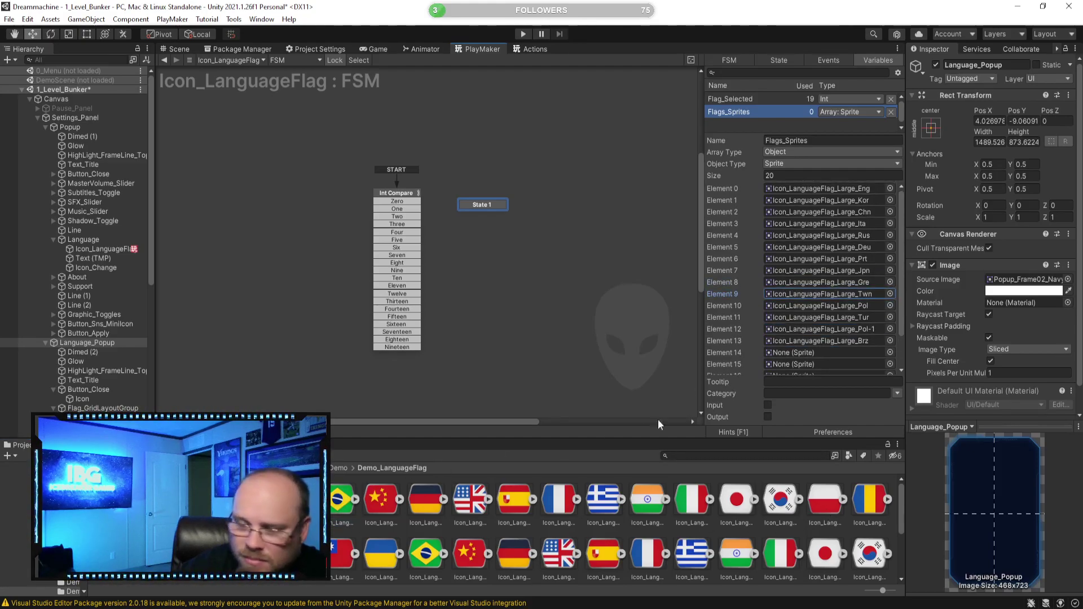
drag(646, 498, 827, 337)
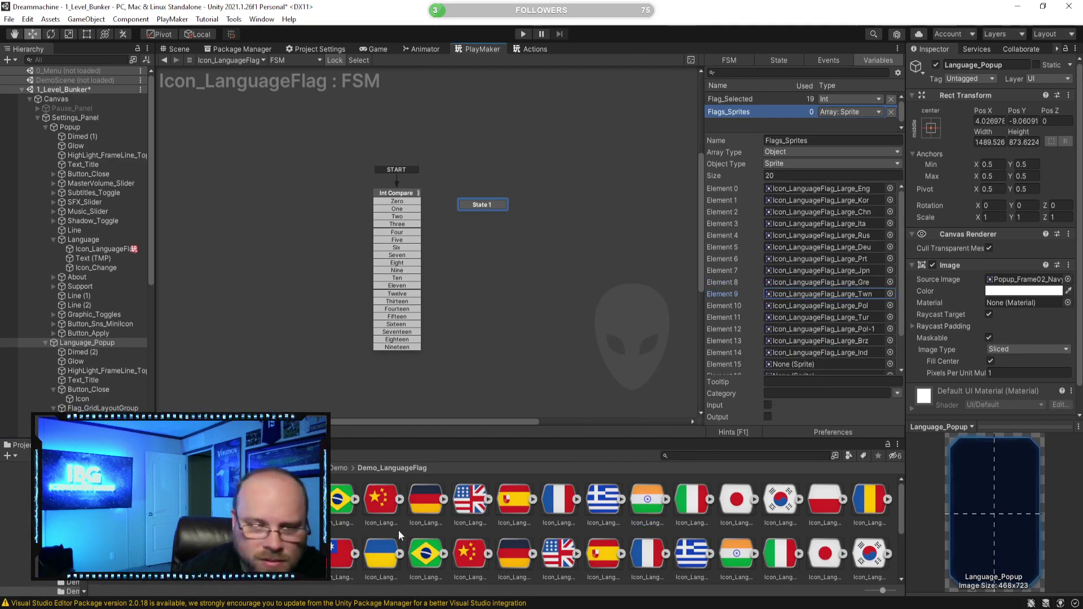
drag(869, 498, 821, 361)
scroll(814, 332, down, 3)
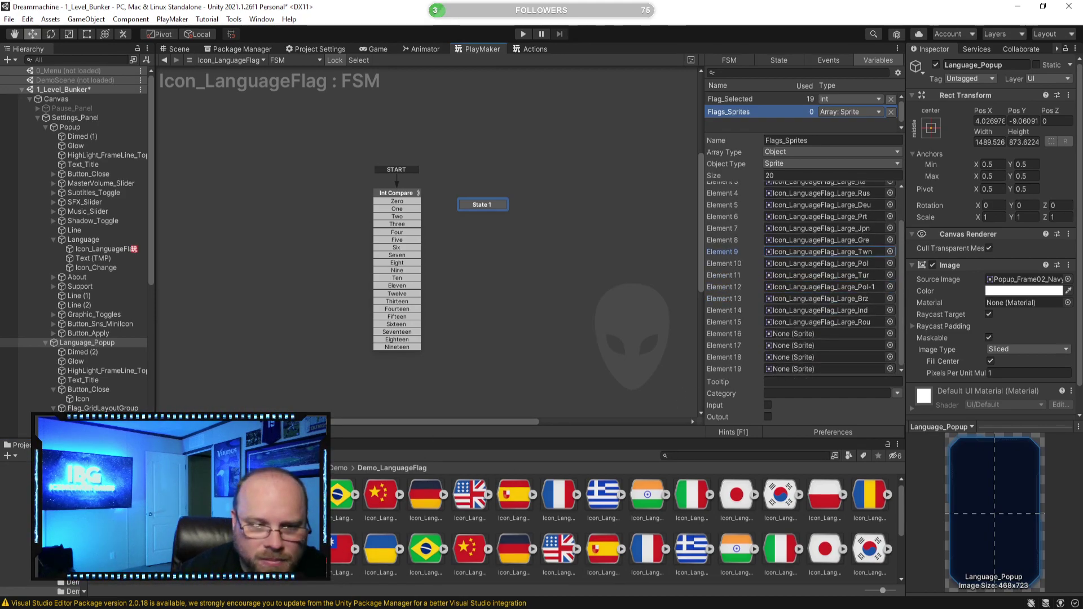
drag(820, 334, 855, 337)
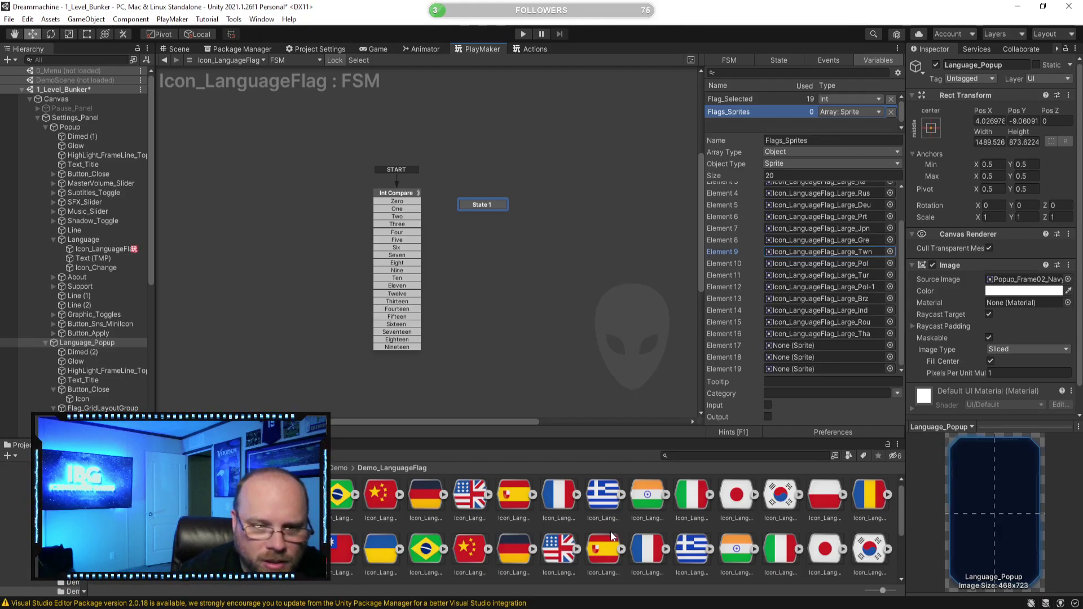
Compare the small and large versions of the Italian flag sprite and review the sprites assigned in the array
click(776, 546)
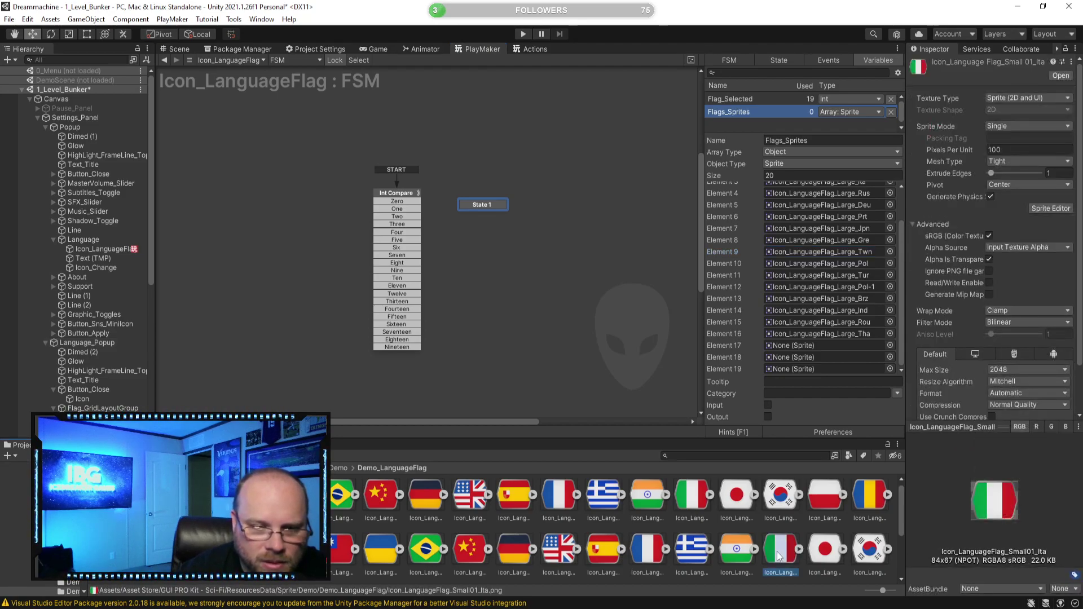
click(697, 501)
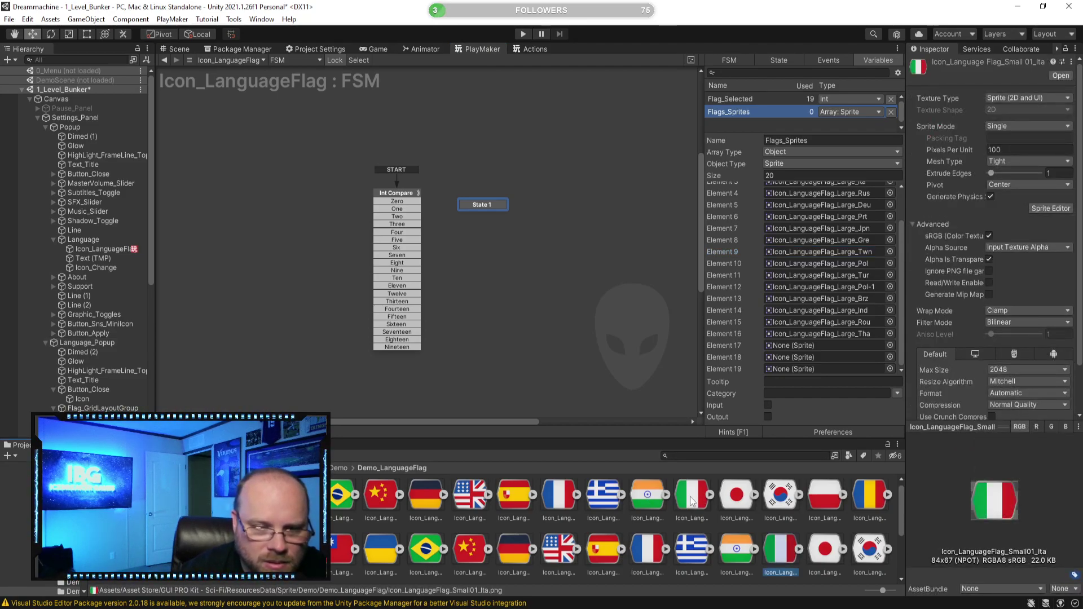
scroll(783, 560, down, 1)
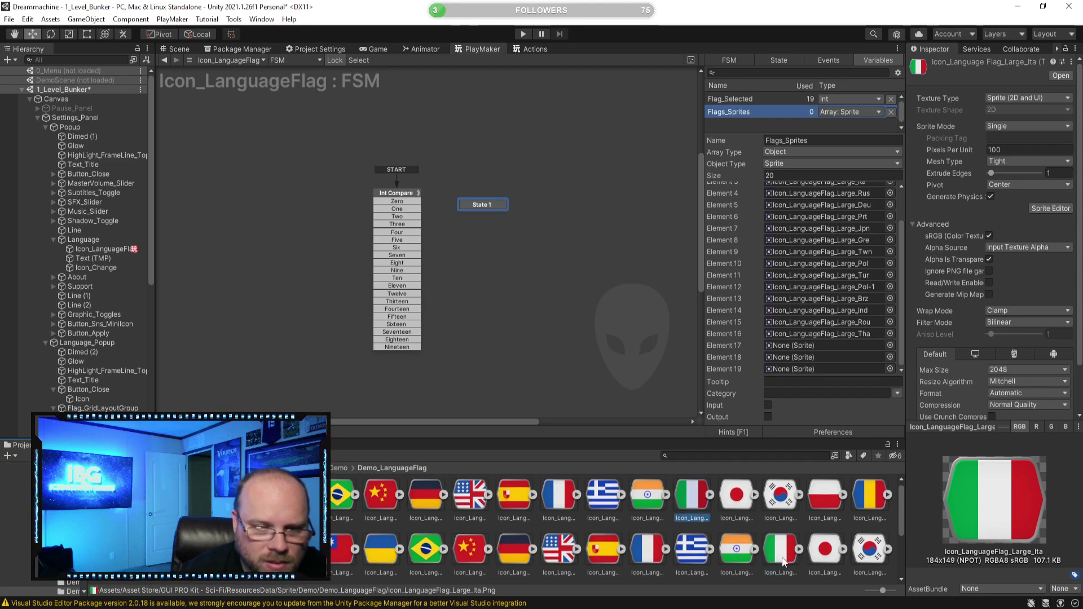
click(779, 552)
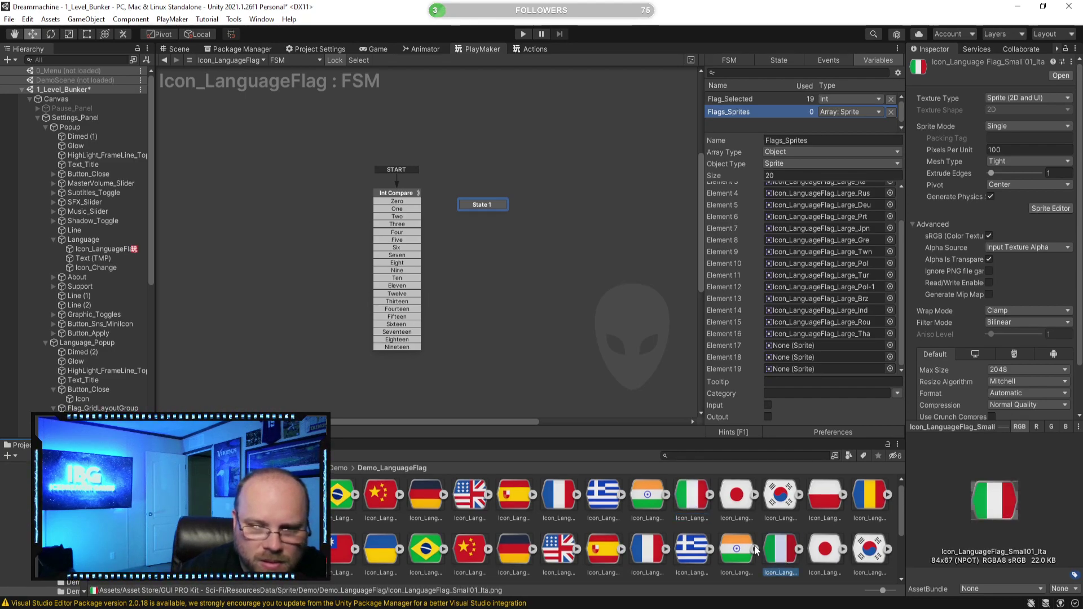
scroll(679, 494, up, 1)
click(689, 499)
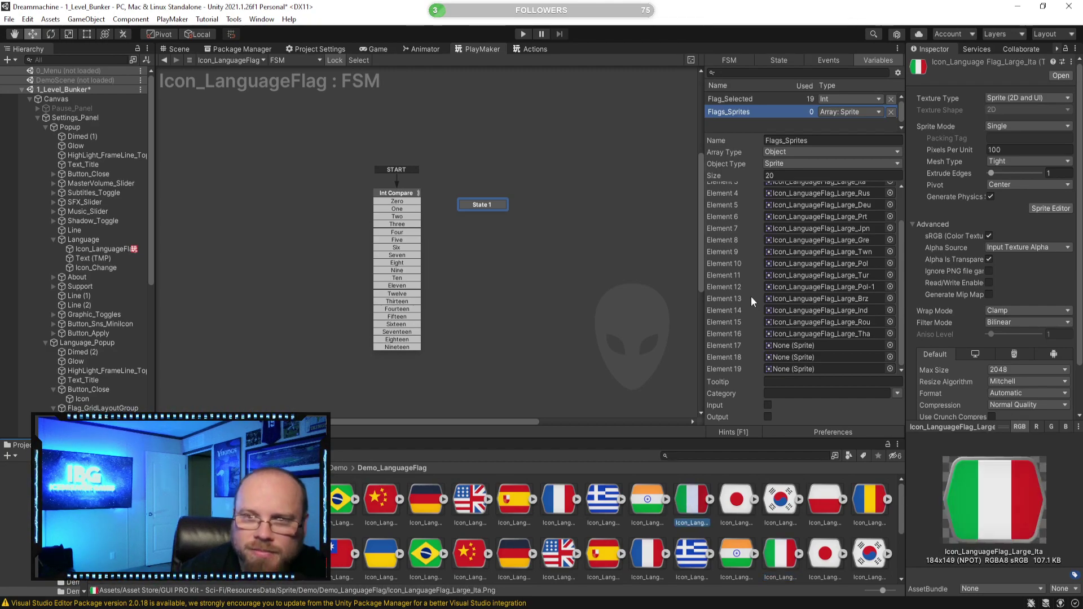
scroll(840, 316, up, 2)
scroll(858, 286, down, 2)
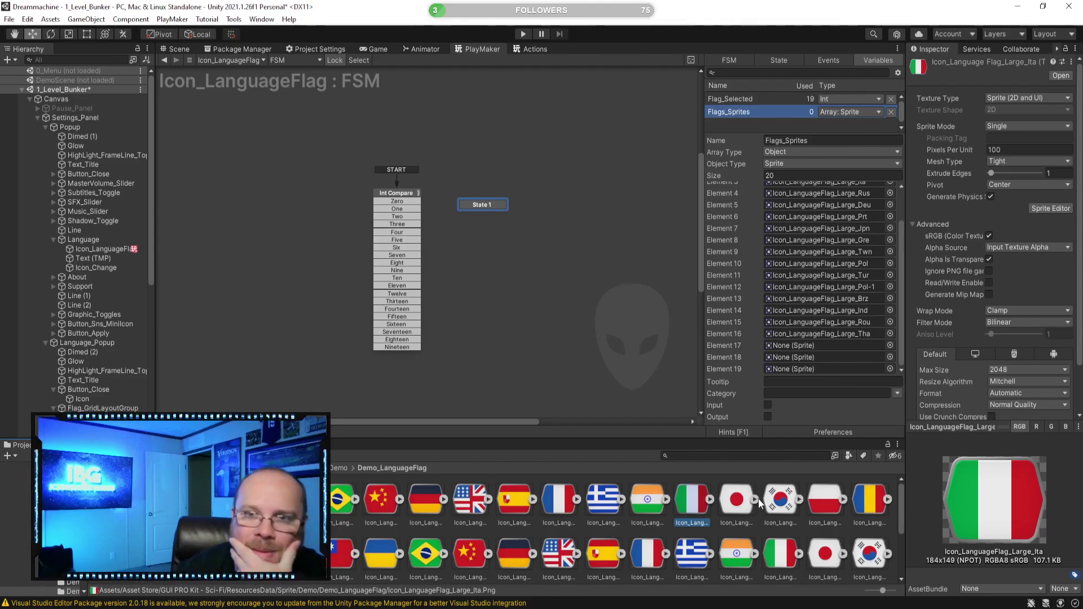
Check which sprite Icon_LanguageFlag uses as its Source Image and inspect that sprite's asset in the project
scroll(757, 535, down, 5)
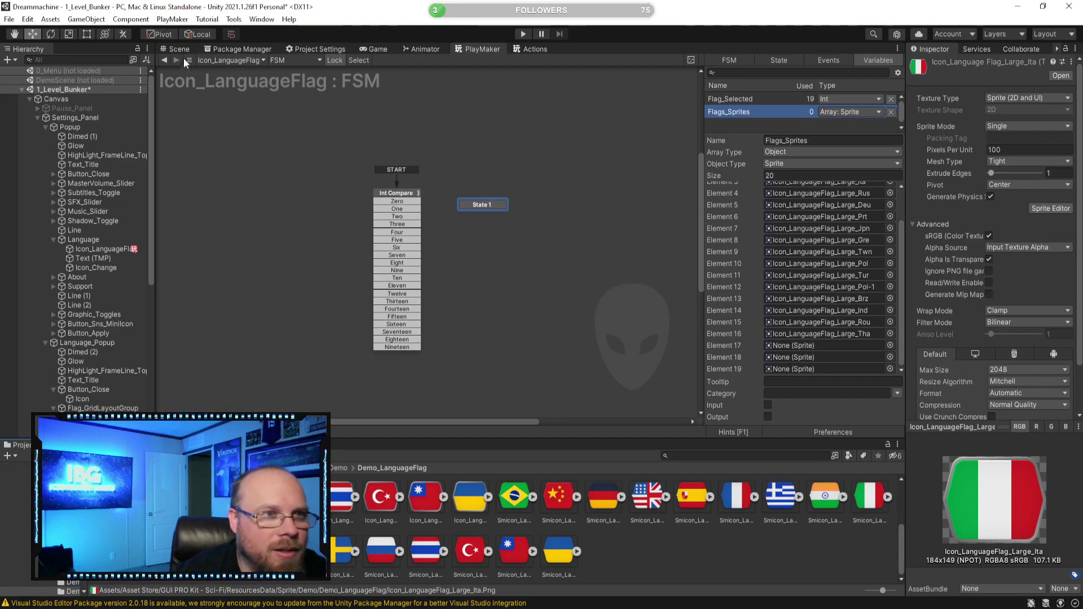
scroll(121, 363, down, 3)
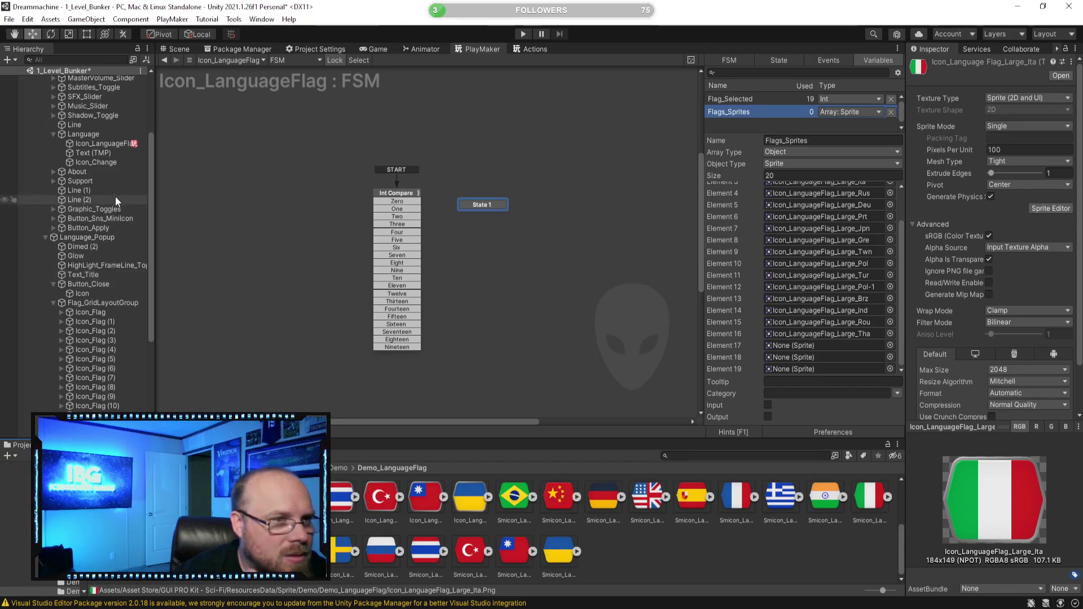
click(103, 143)
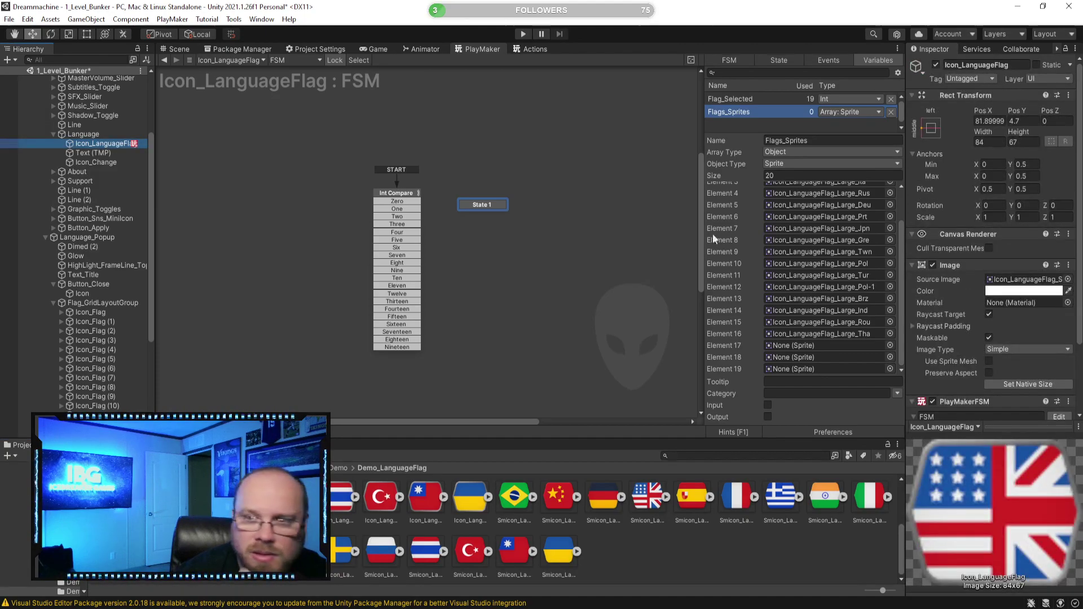
click(1021, 277)
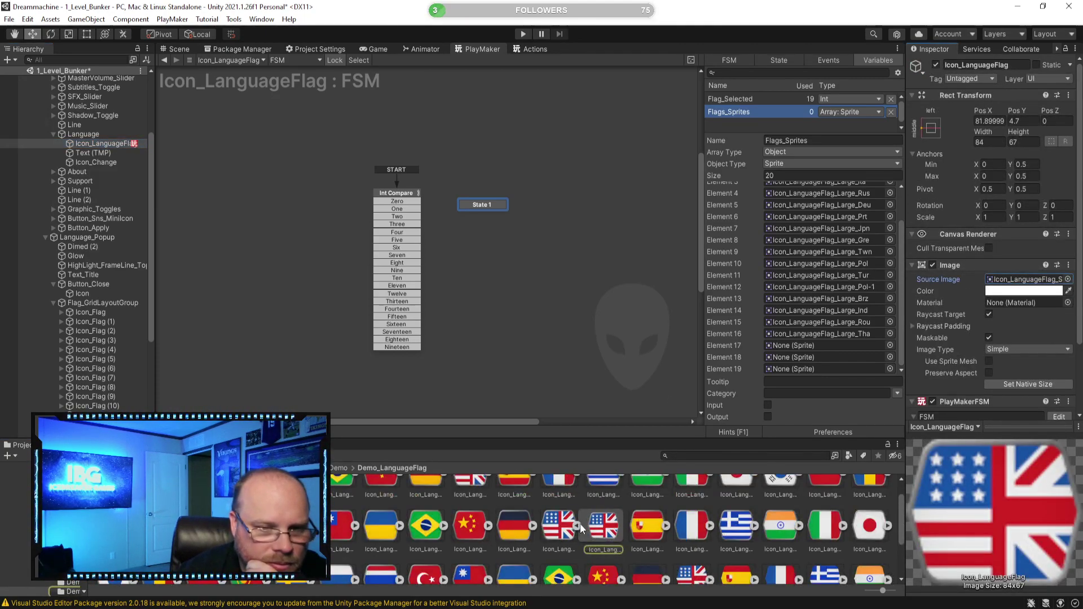
click(560, 526)
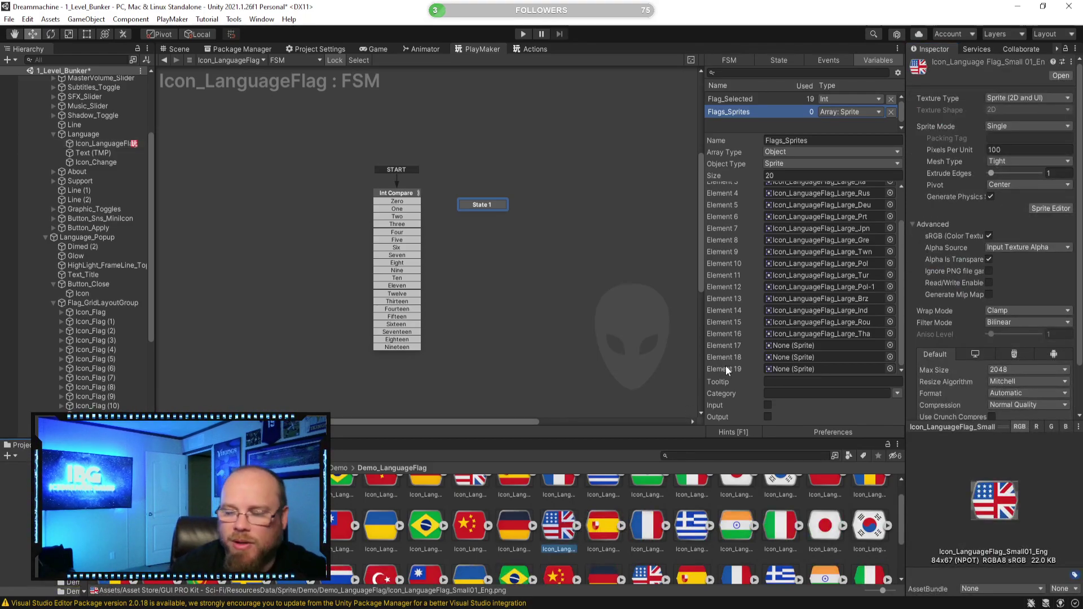
Replace Elements 0 to 3 of Flags_Sprites with the Small01 Eng, Small01 Kor, Small02 Chn and Small02 Ita flag sprites
scroll(838, 228, up, 2)
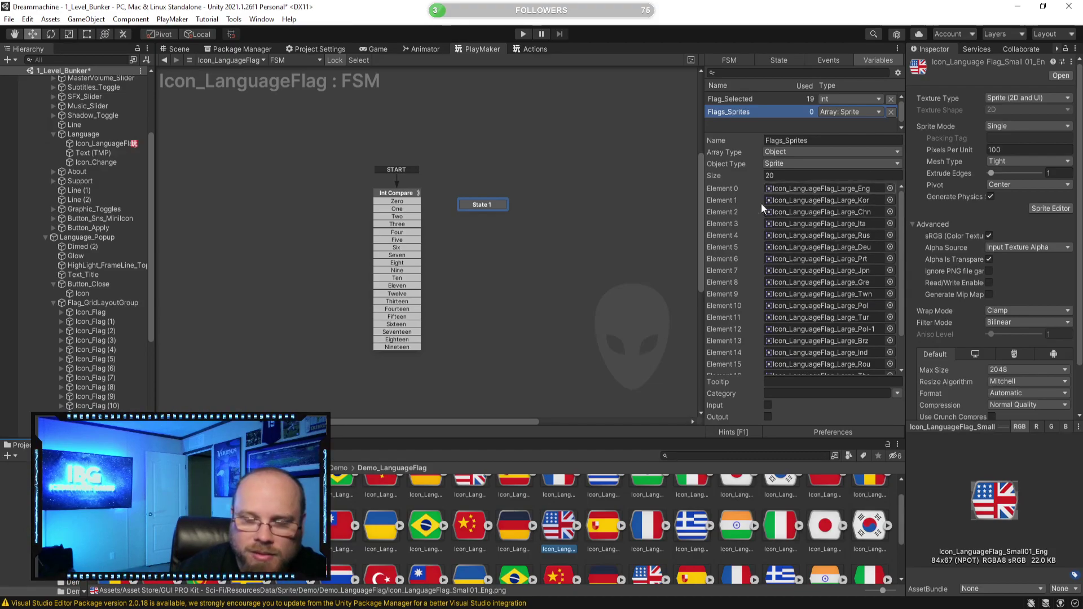
drag(564, 522, 818, 188)
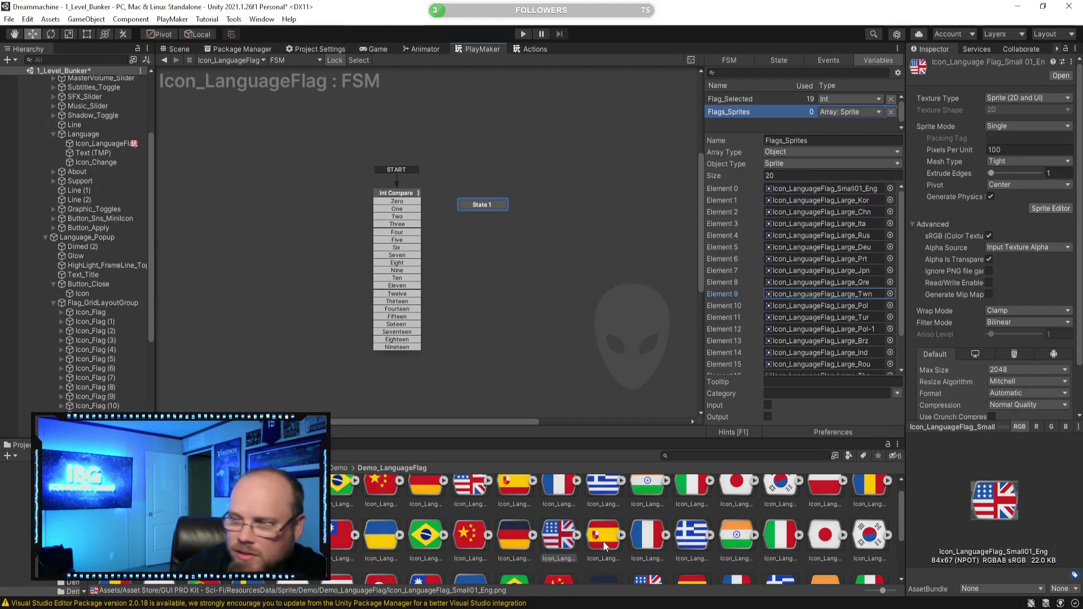
scroll(592, 541, down, 1)
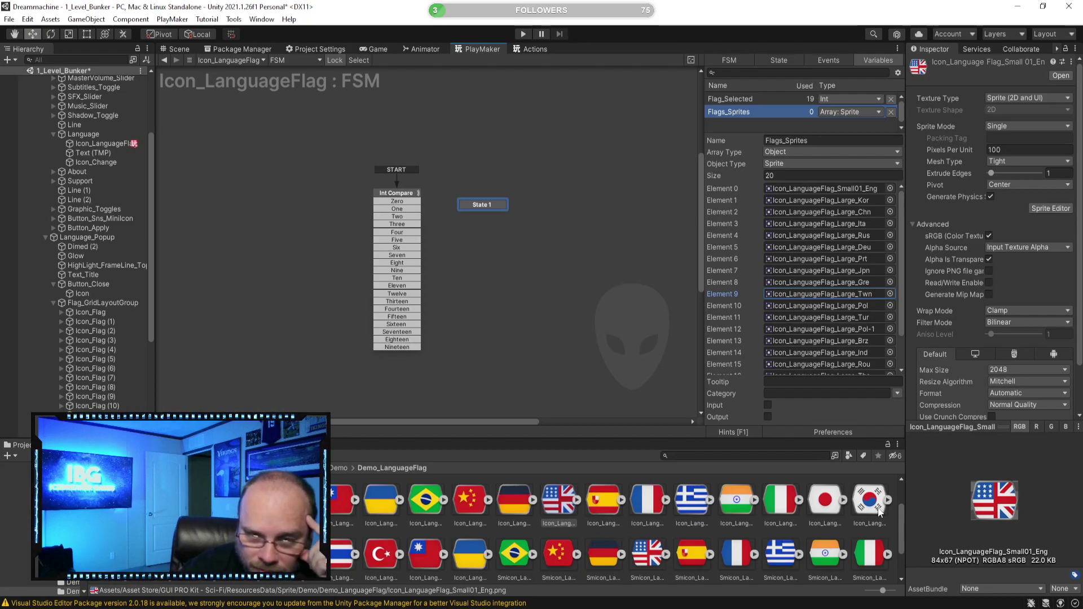
drag(876, 507, 811, 198)
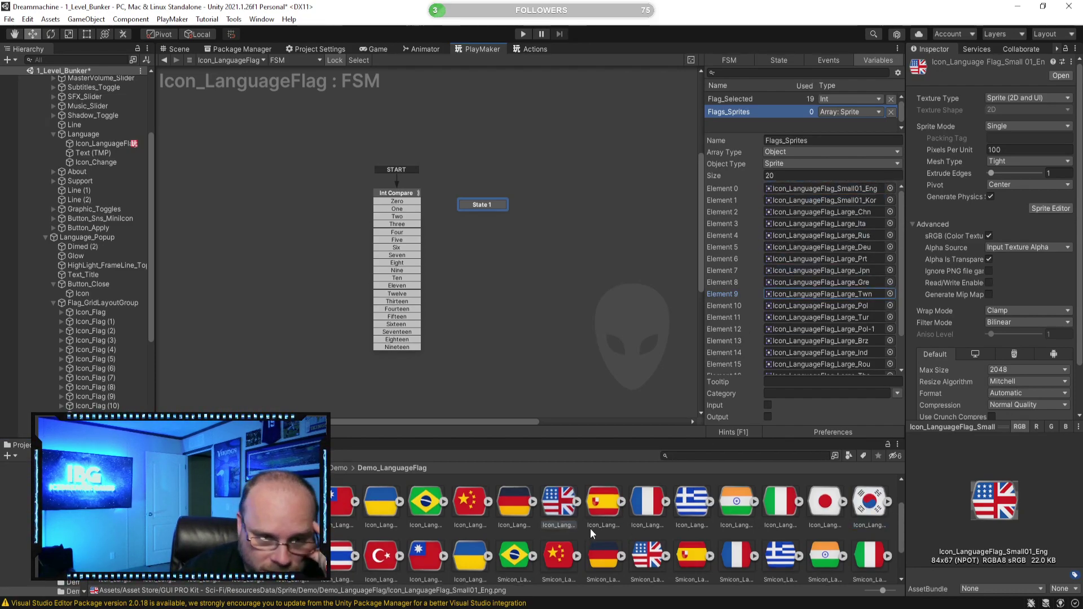
drag(564, 550, 826, 210)
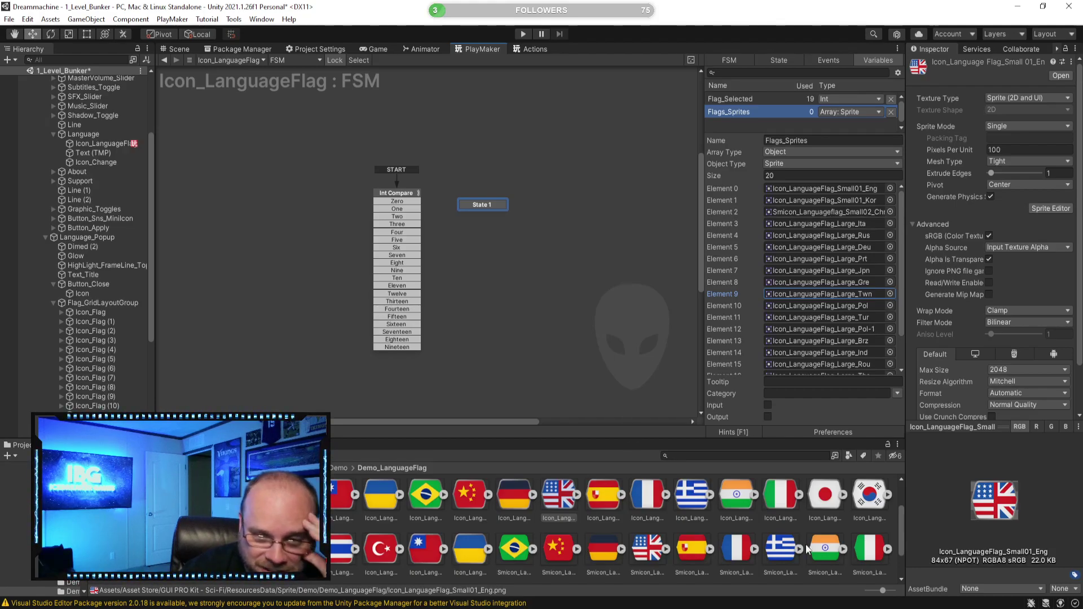
drag(559, 494, 840, 226)
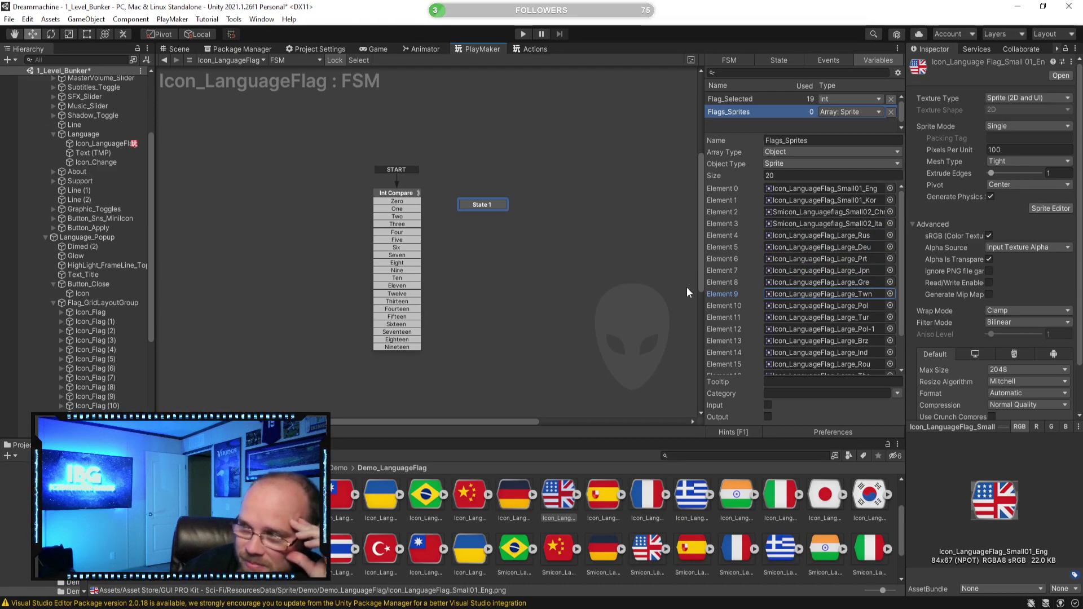
Replace Elements 4 and 5 of Flags_Sprites with the Small01 Rus and Small01 Deu flag sprites
drag(558, 494, 838, 240)
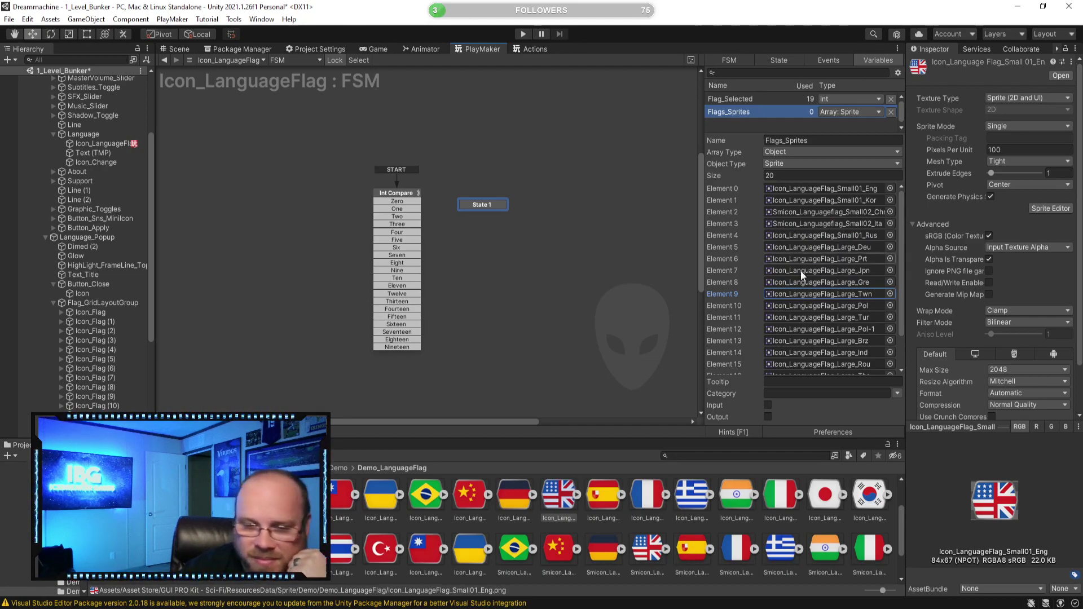
drag(558, 495, 612, 529)
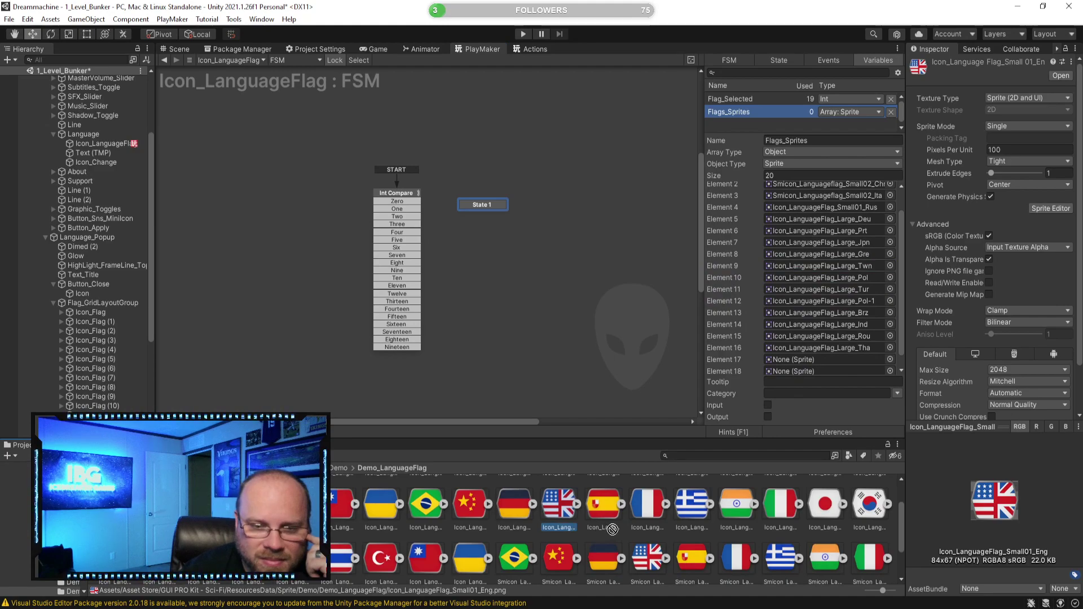
click(506, 499)
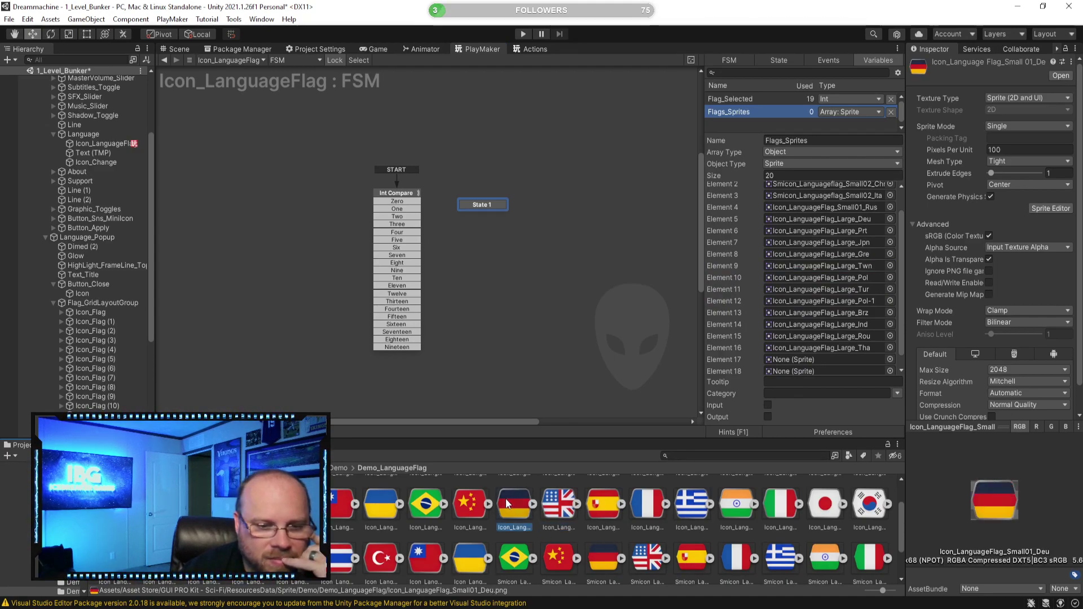
drag(505, 499, 793, 220)
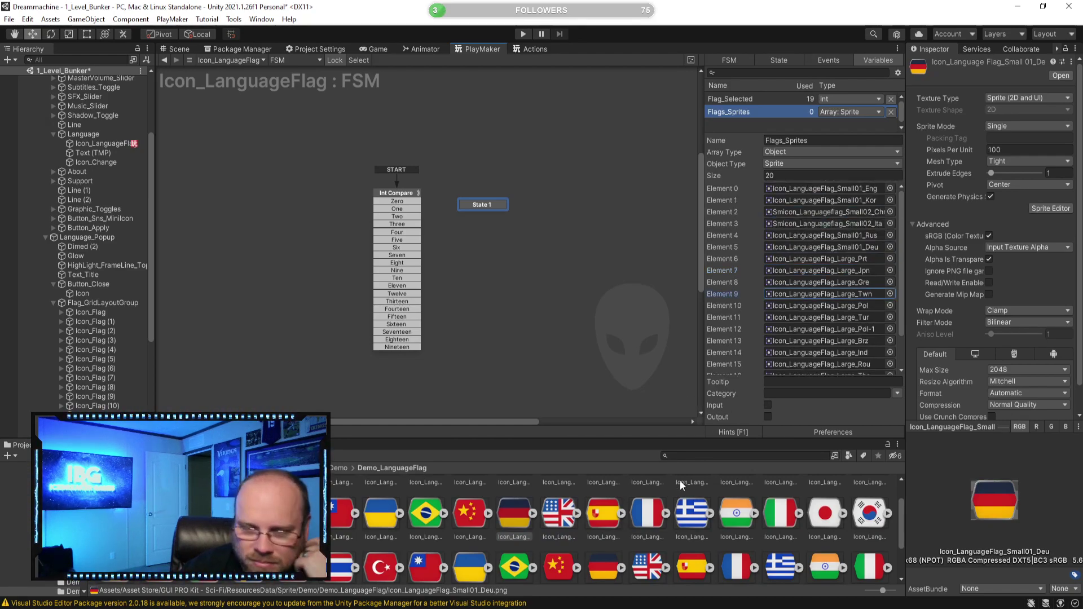
Replace Elements 6 and 7 of Flags_Sprites with the Small01 Prt and Small01 Jpn flag sprites
scroll(682, 530, down, 1)
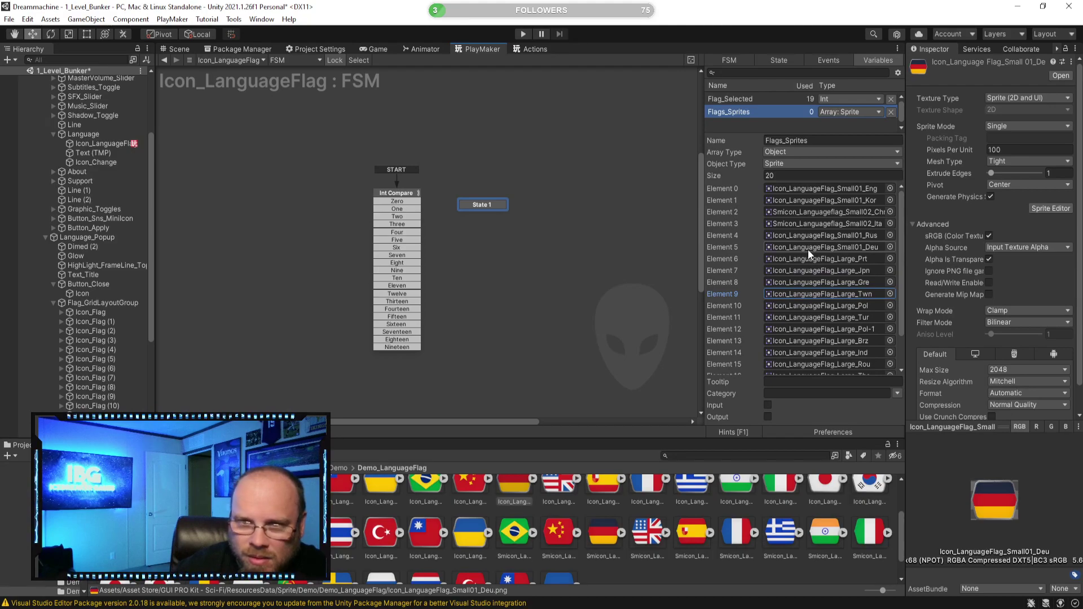
click(835, 258)
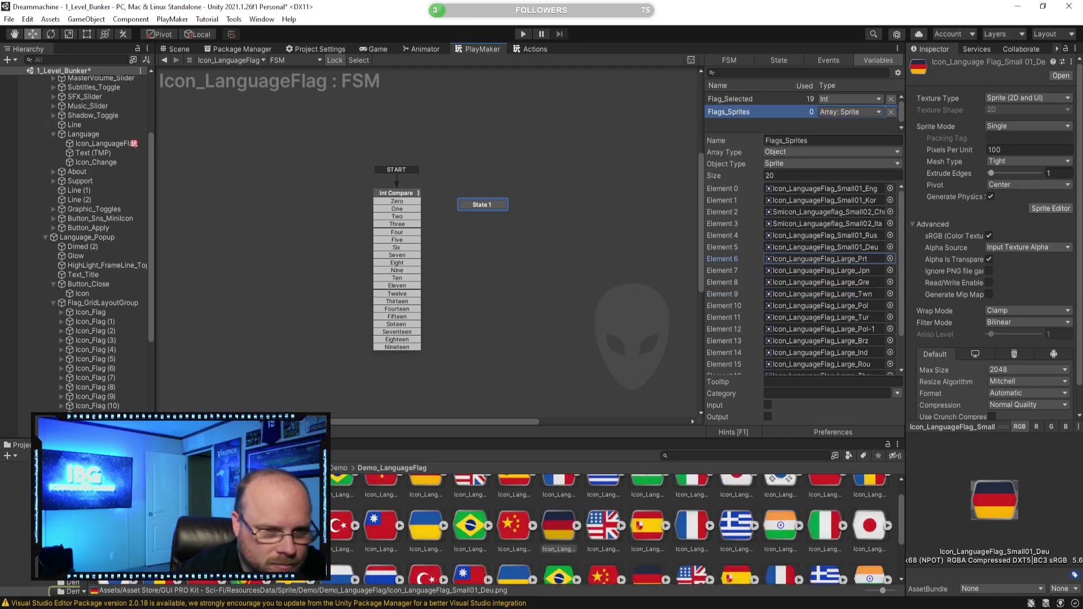
click(558, 527)
scroll(608, 530, down, 1)
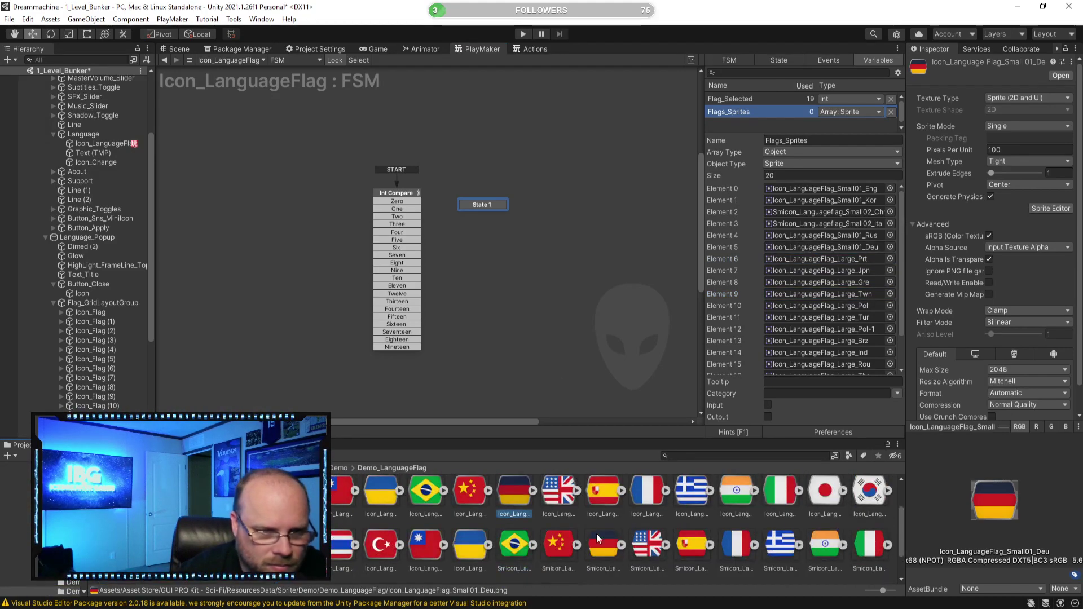
key(Left)
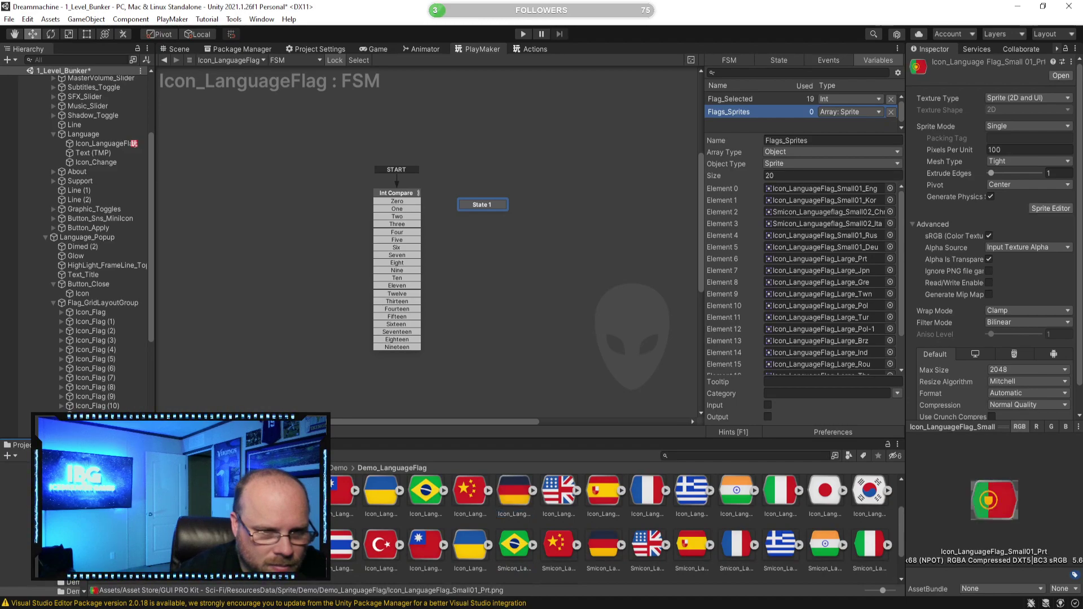
drag(994, 500, 824, 259)
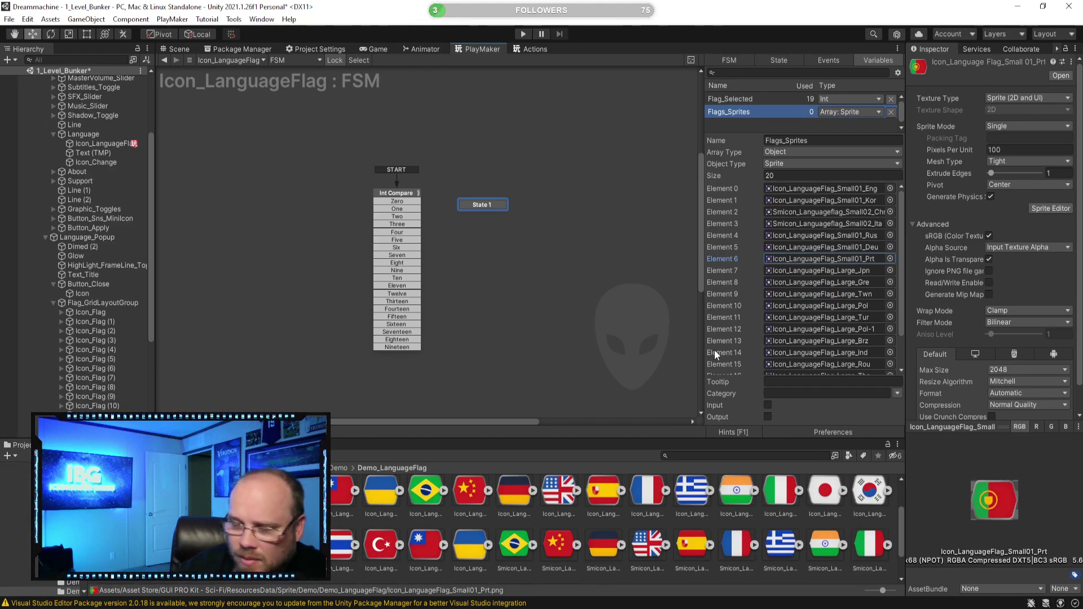
click(819, 493)
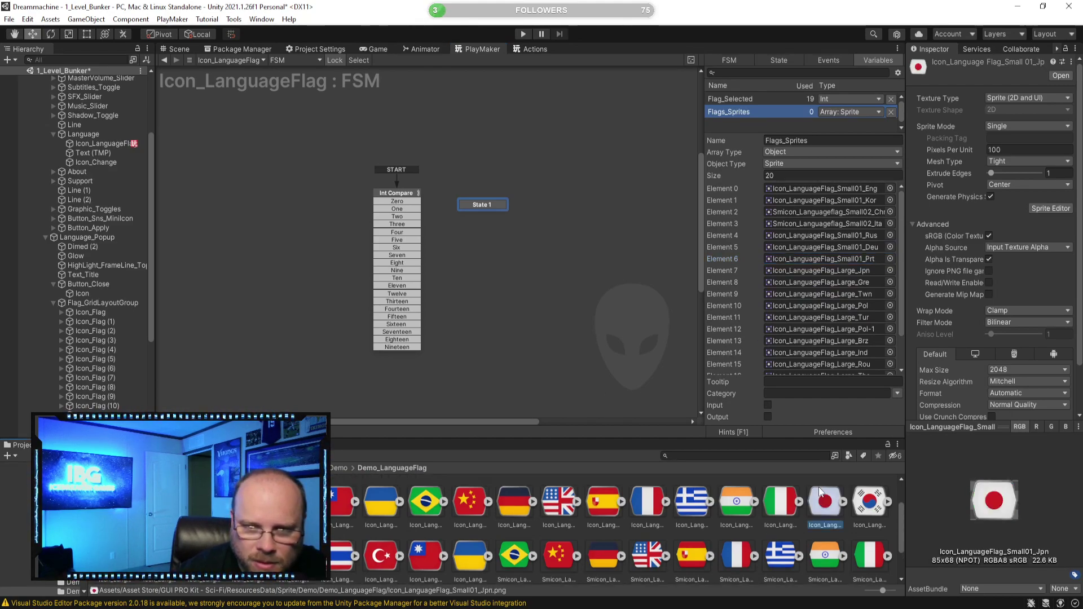
drag(822, 503, 803, 259)
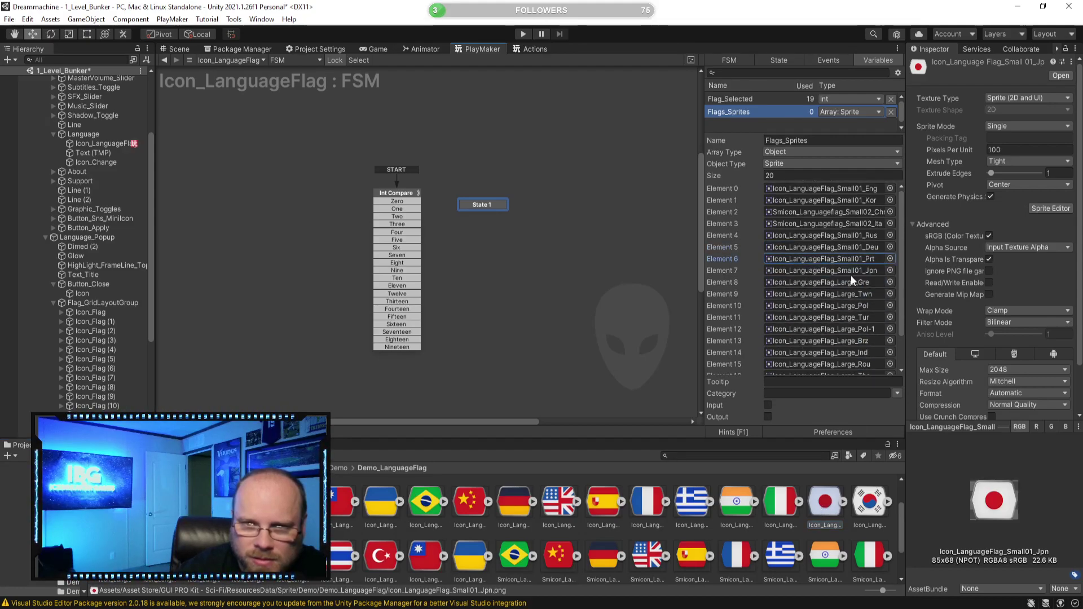
Replace Elements 8 and 9 of Flags_Sprites with the Small01 Gre and Small01 Twn flag sprites
scroll(622, 500, up, 1)
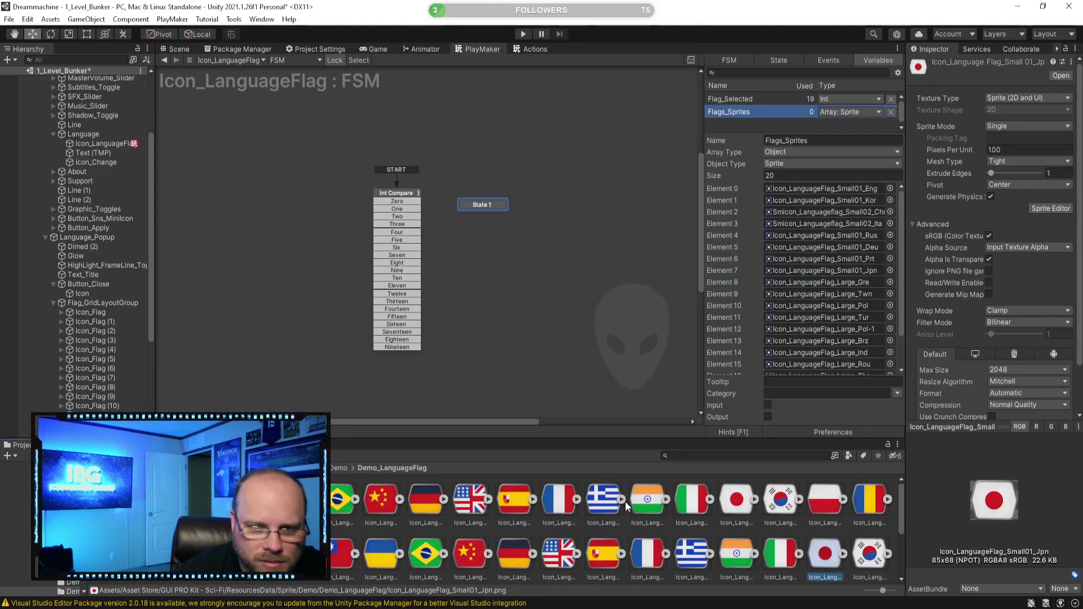
click(689, 547)
drag(689, 547, 825, 284)
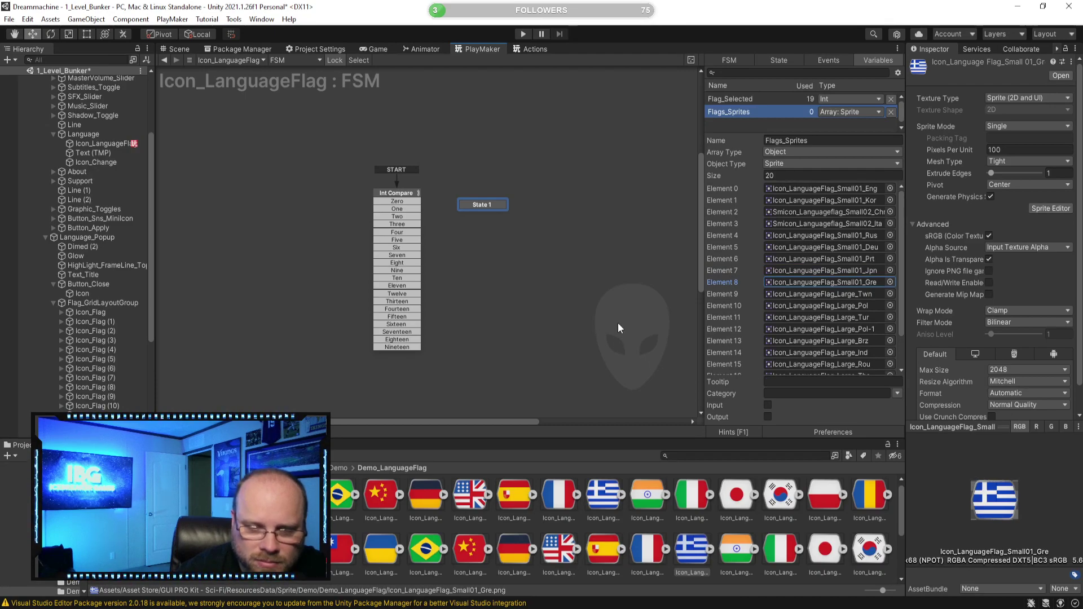
click(854, 296)
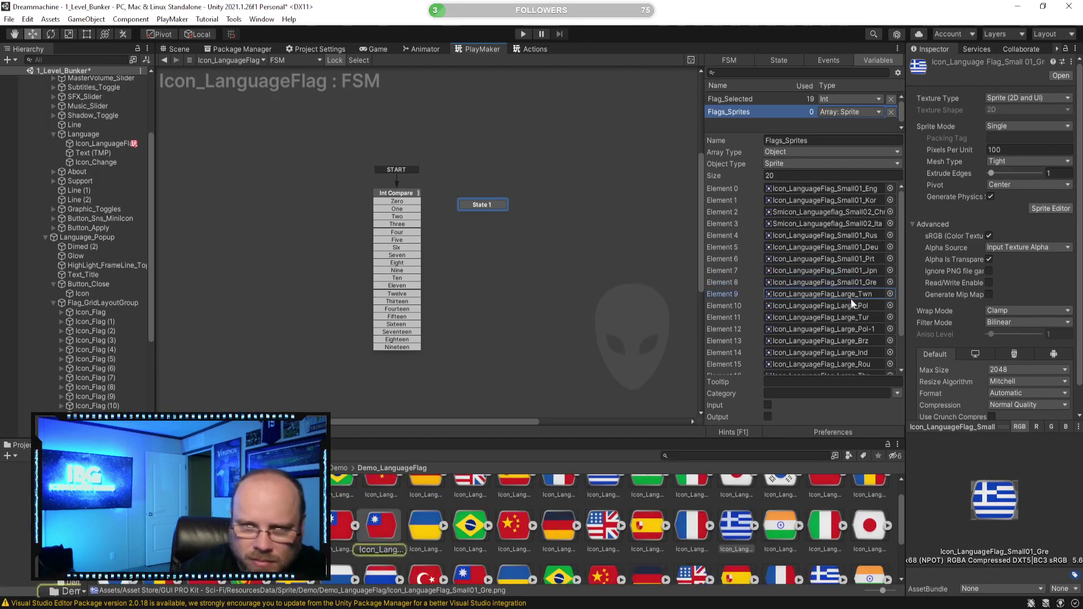
click(356, 525)
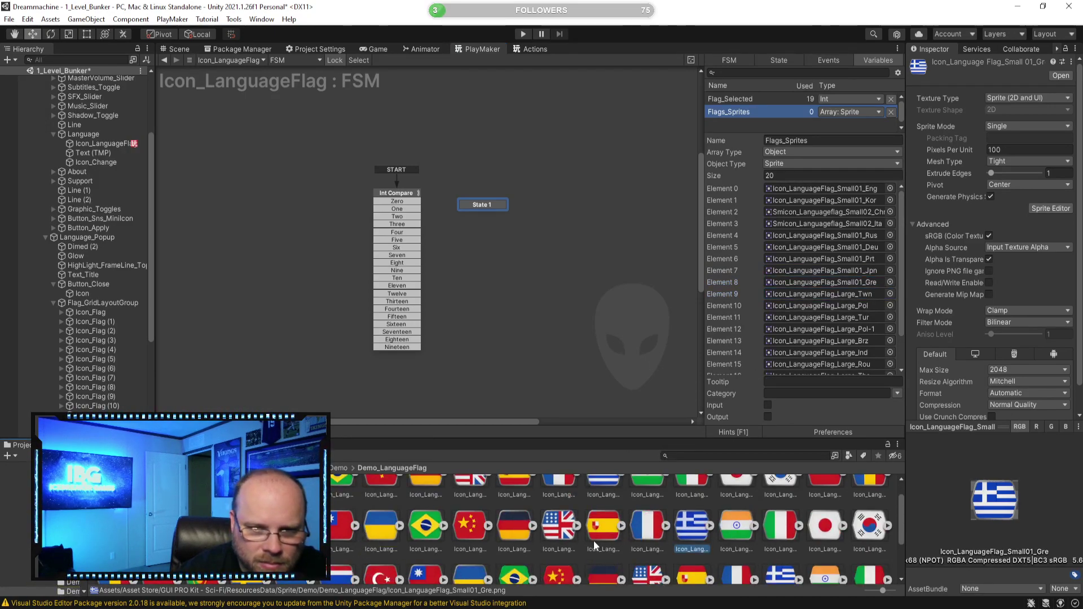
scroll(593, 540, down, 2)
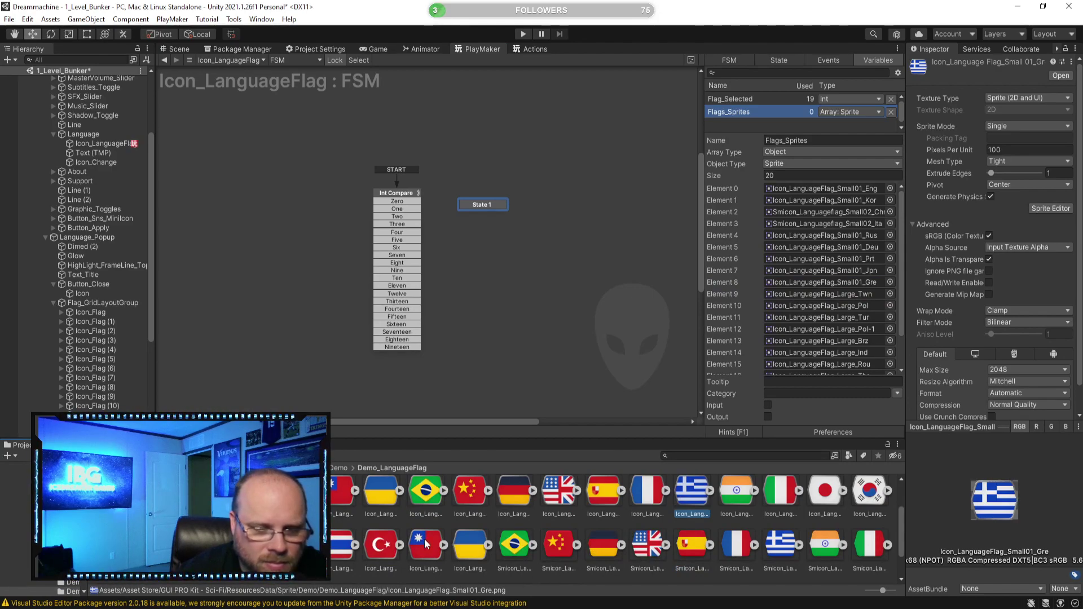
scroll(424, 539, up, 1)
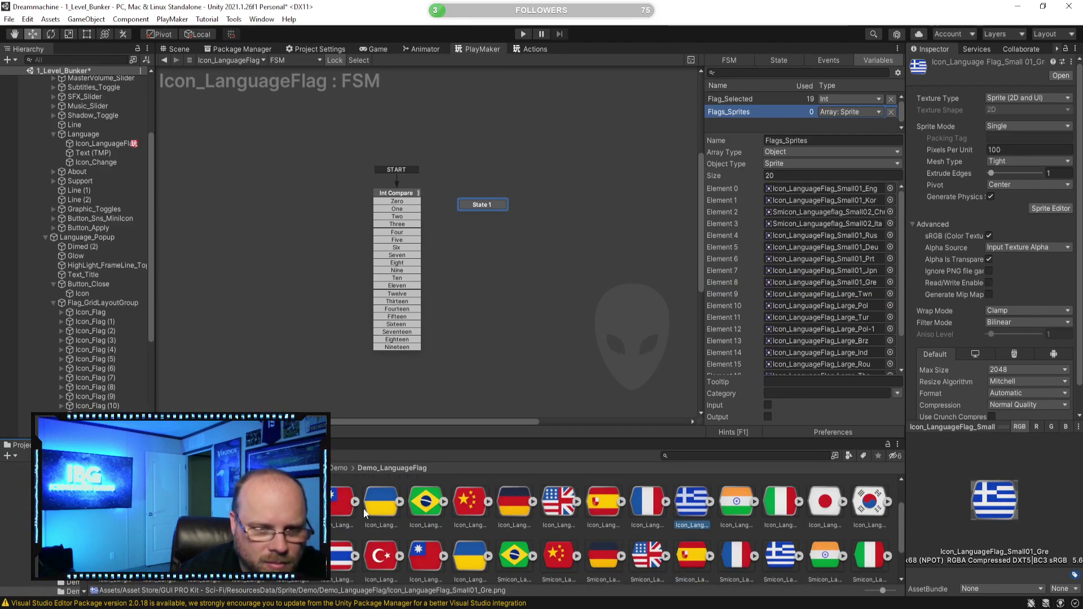
click(425, 553)
scroll(424, 544, down, 1)
drag(428, 544, 854, 283)
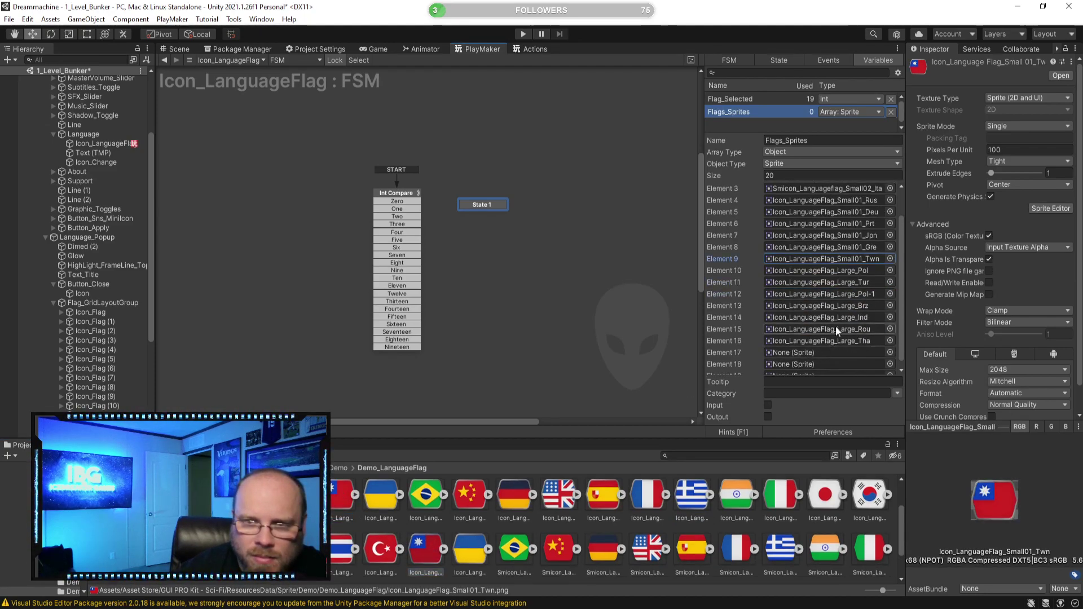
Replace Elements 10 to 12 of Flags_Sprites with the Small01 Pol-1, Small01 Tur and Small01 Pol flag sprites
click(858, 272)
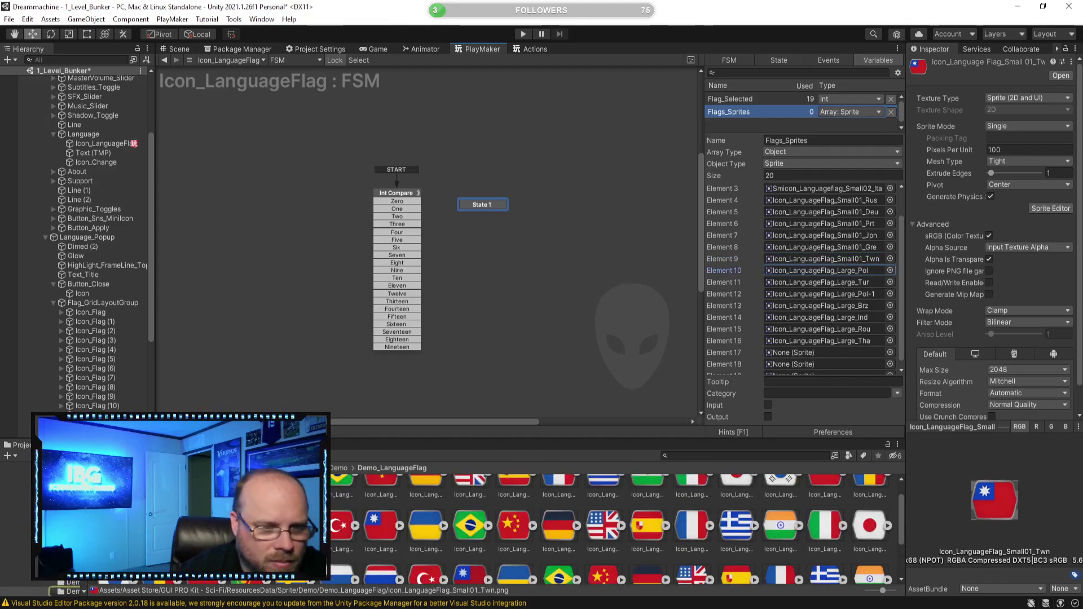
scroll(894, 490, up, 1)
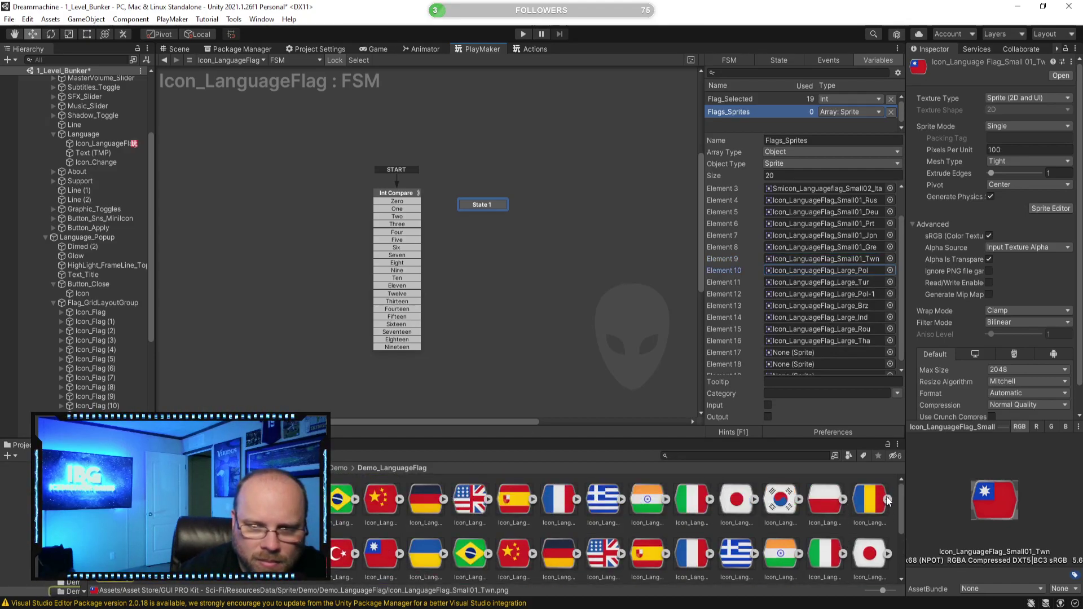
click(888, 500)
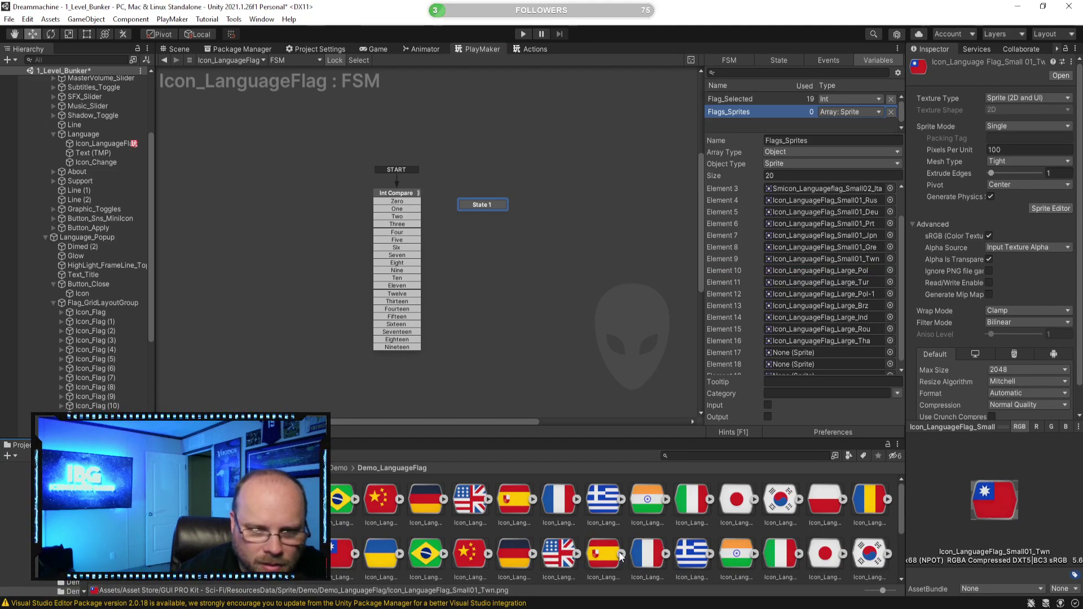
scroll(602, 550, down, 1)
scroll(327, 533, down, 1)
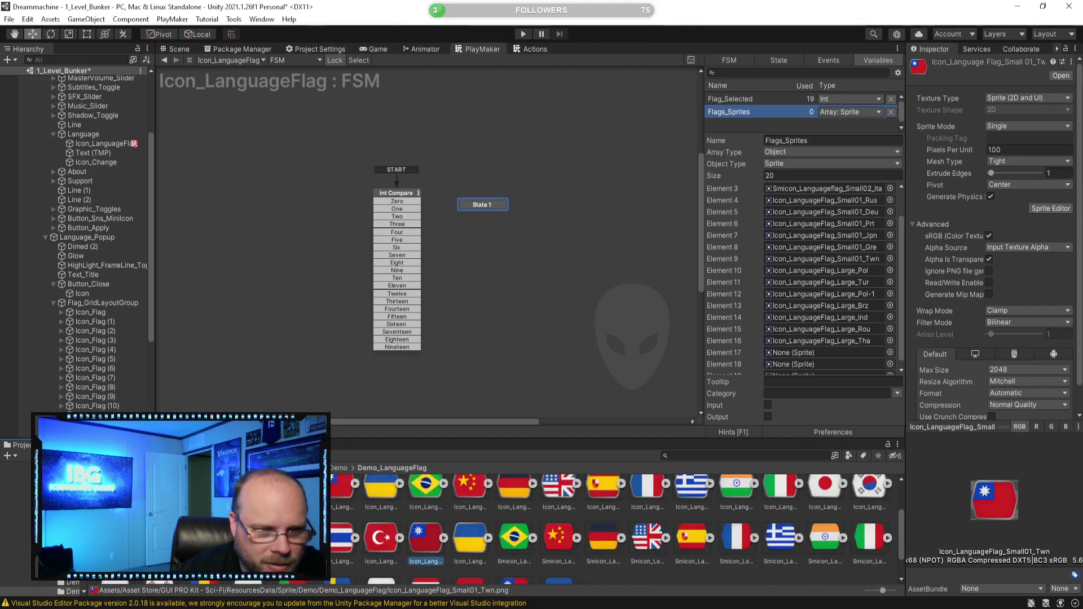
click(159, 537)
drag(115, 537, 867, 272)
scroll(889, 286, up, 2)
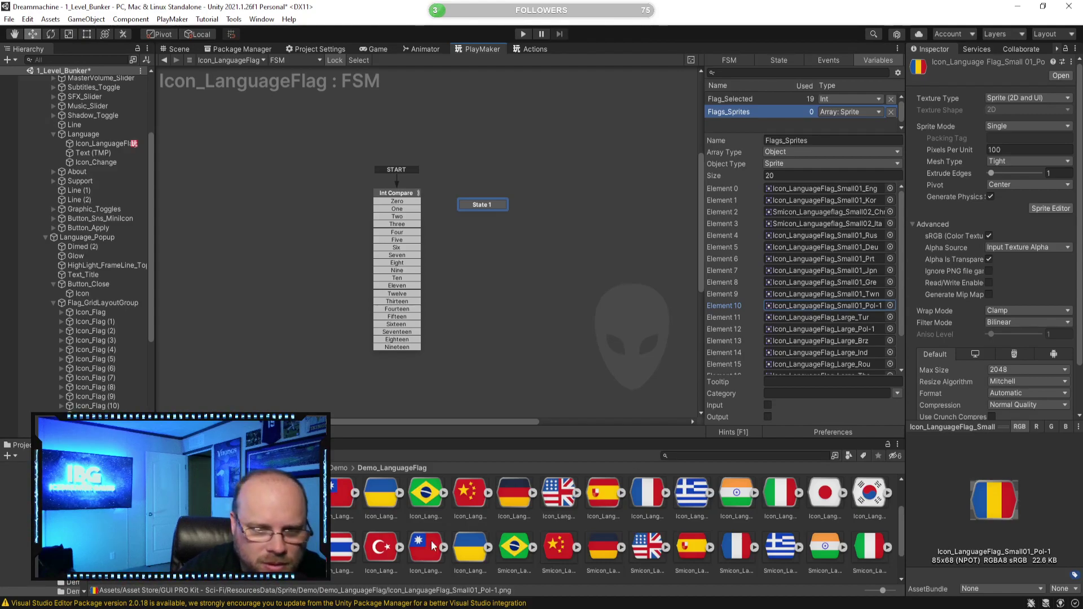
drag(383, 551, 810, 318)
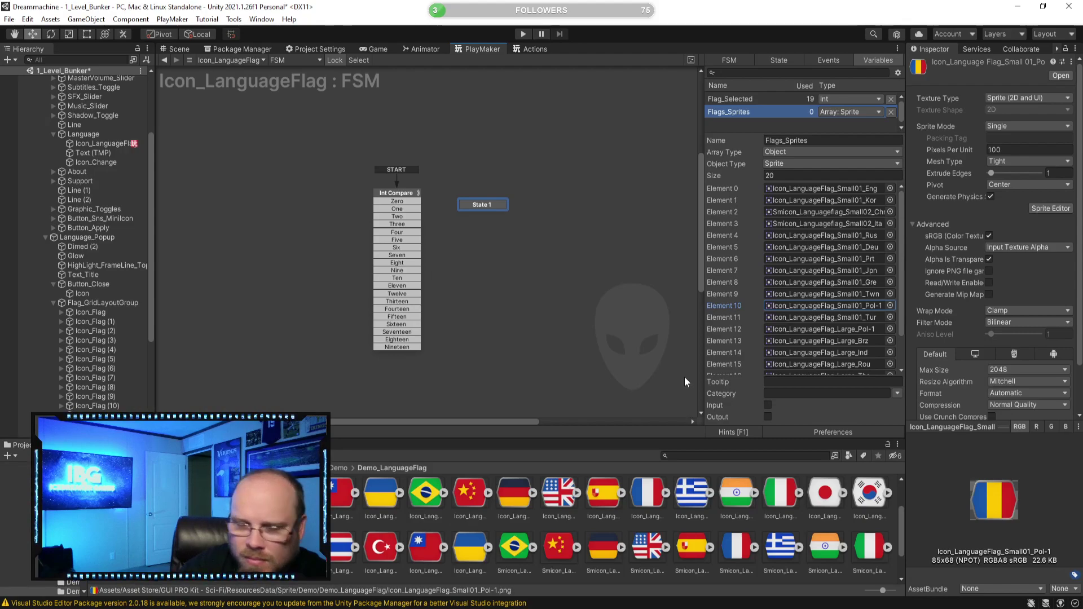
drag(393, 567, 846, 323)
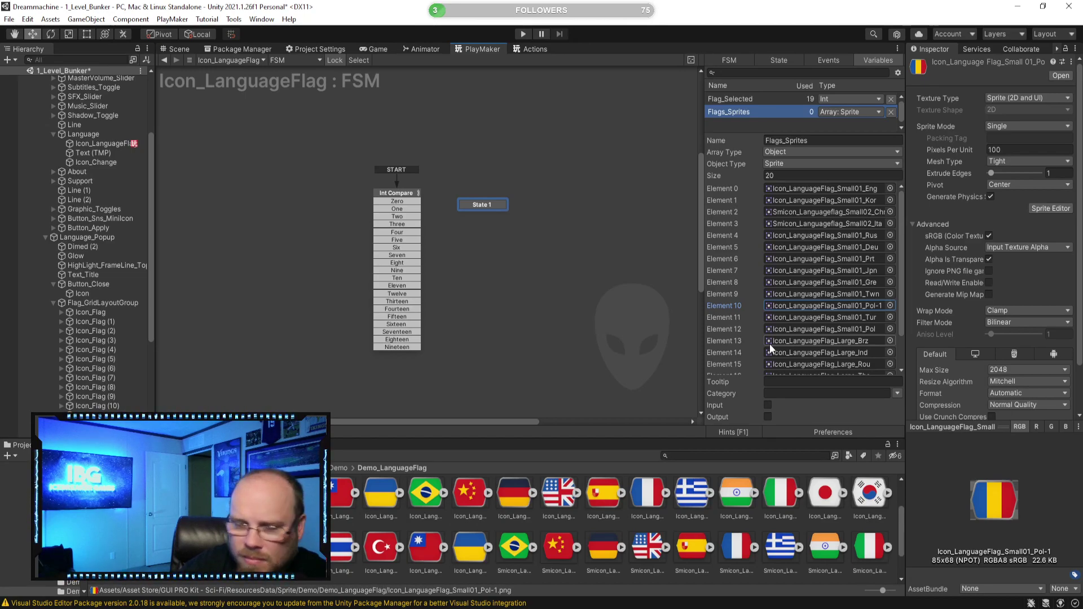
Replace Element 13 of Flags_Sprites with the Small02 Brz flag sprite and Element 14 with the Small01 Ind flag sprite
drag(522, 547, 837, 334)
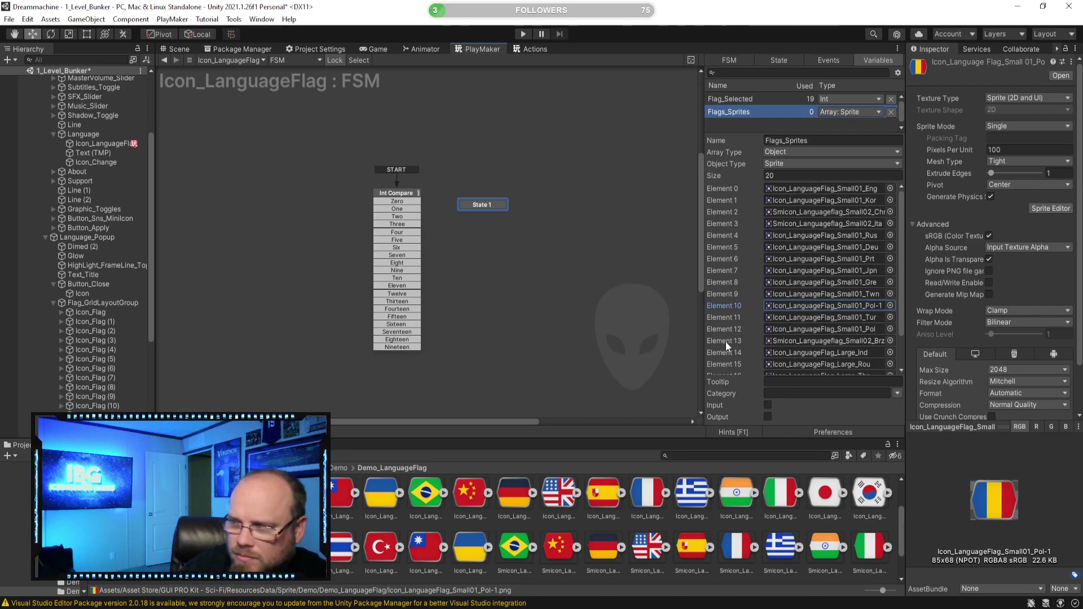
drag(822, 549, 804, 342)
scroll(820, 321, down, 1)
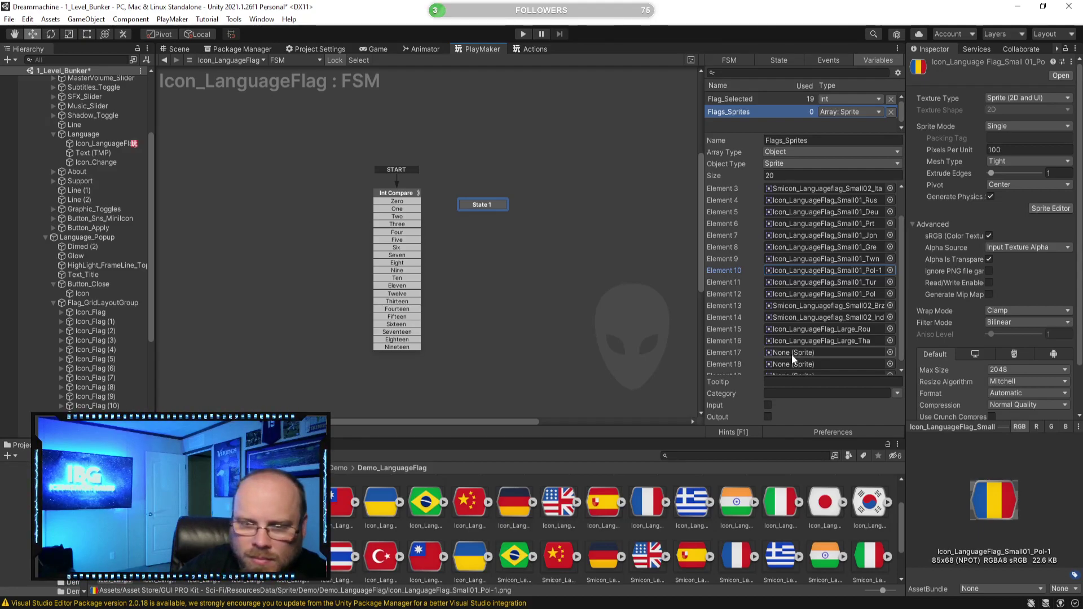
click(739, 502)
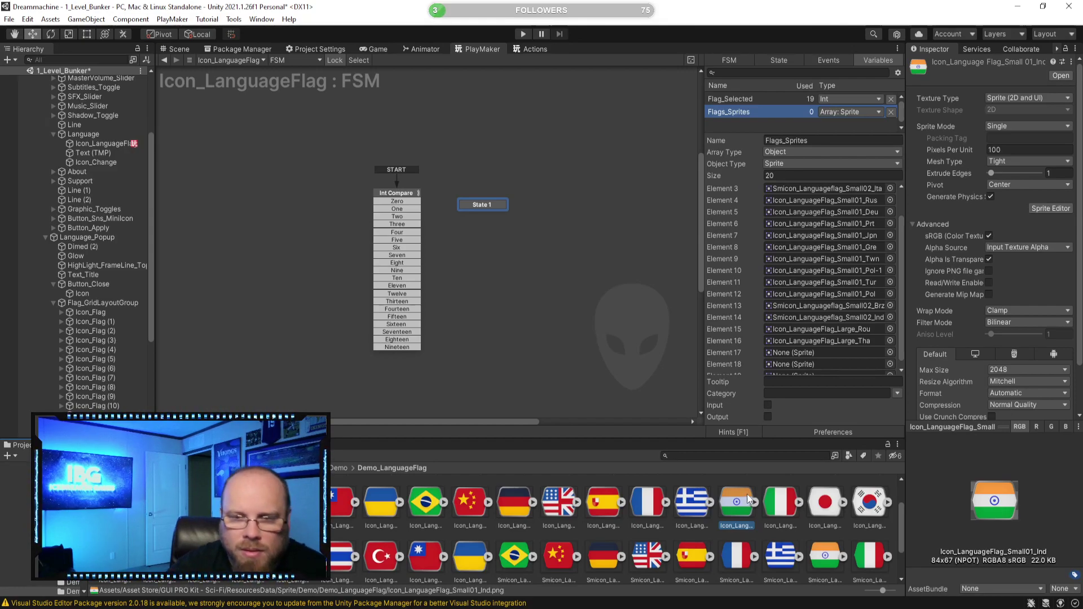
drag(736, 495, 805, 312)
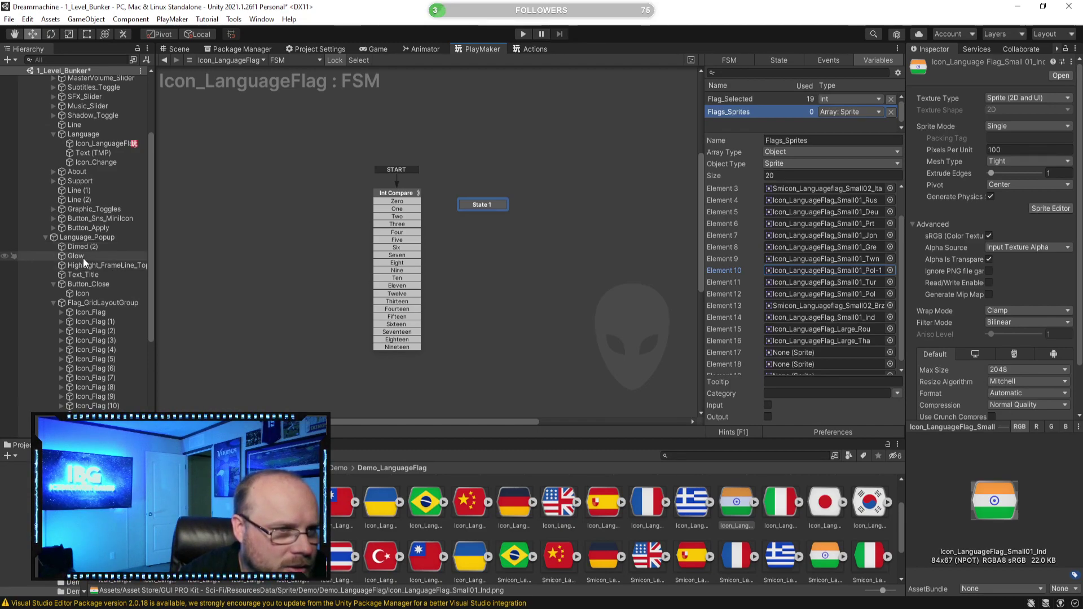
Locate the sprite used as Icon_LanguageFlag's Source Image among the flag assets in the project
click(110, 144)
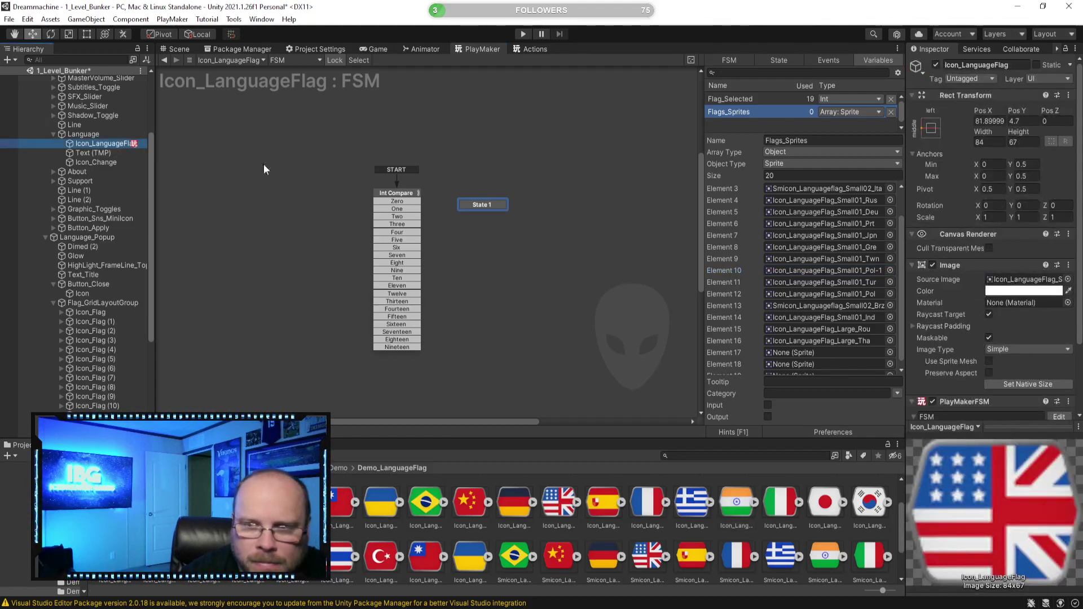
click(1024, 279)
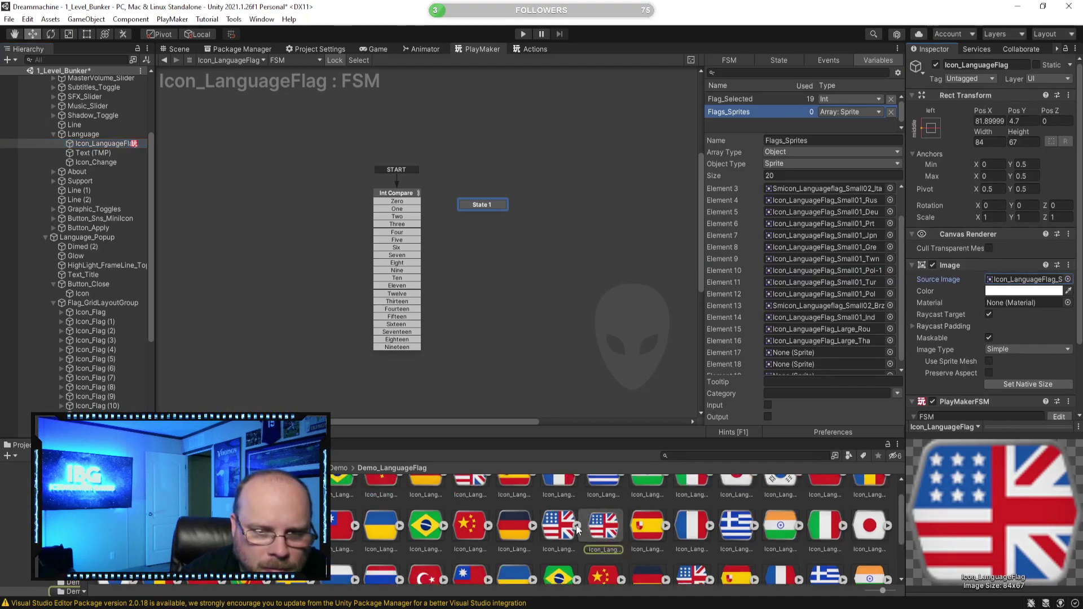
scroll(600, 498, down, 1)
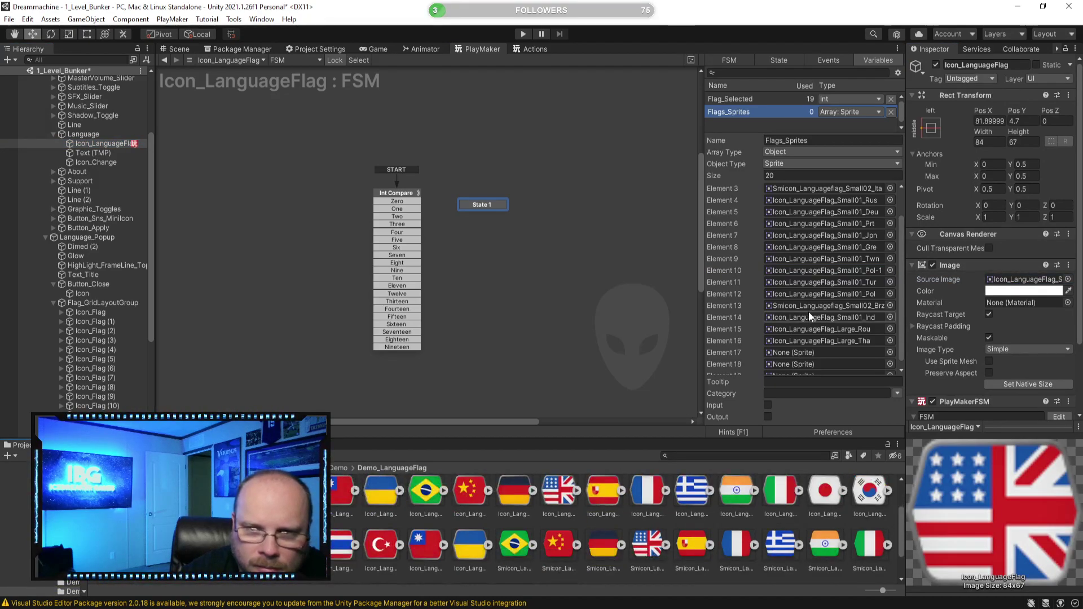
Replace Element 13 of Flags_Sprites with the Small01 Brz flag sprite
click(836, 306)
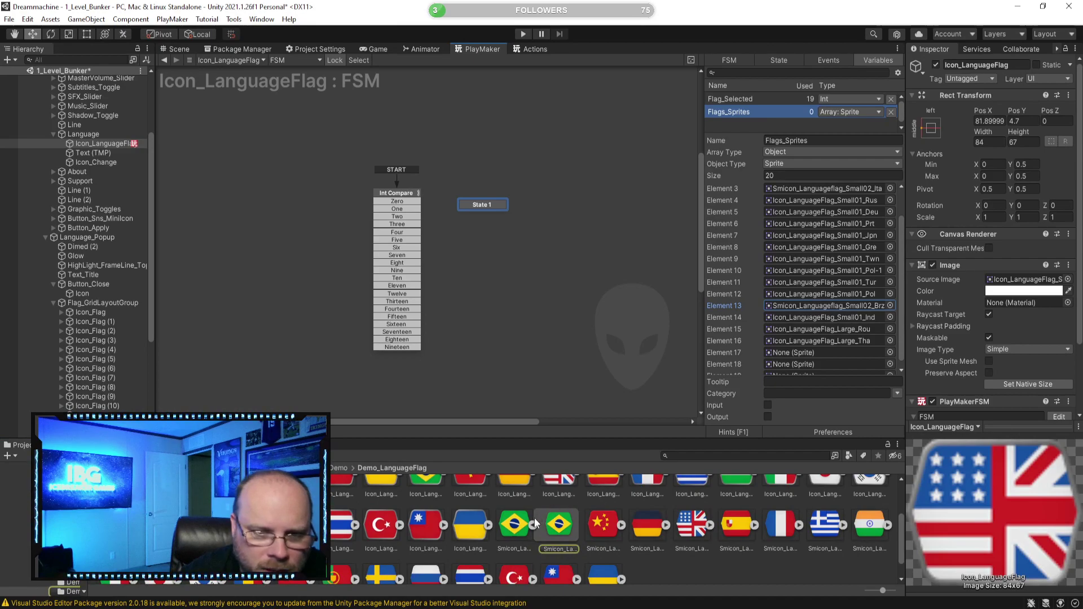
scroll(472, 532, up, 1)
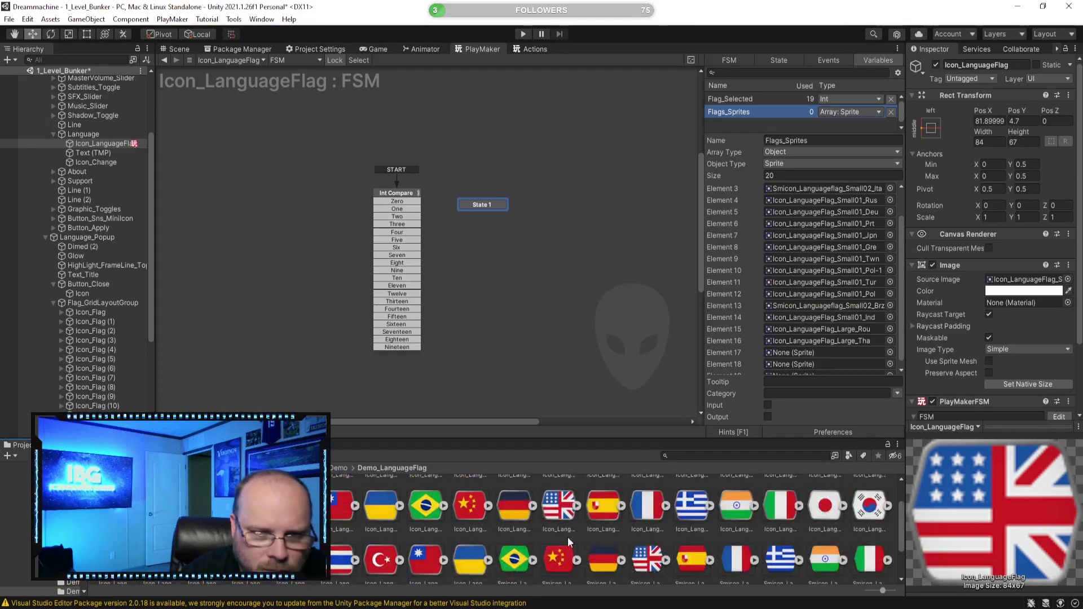
click(432, 511)
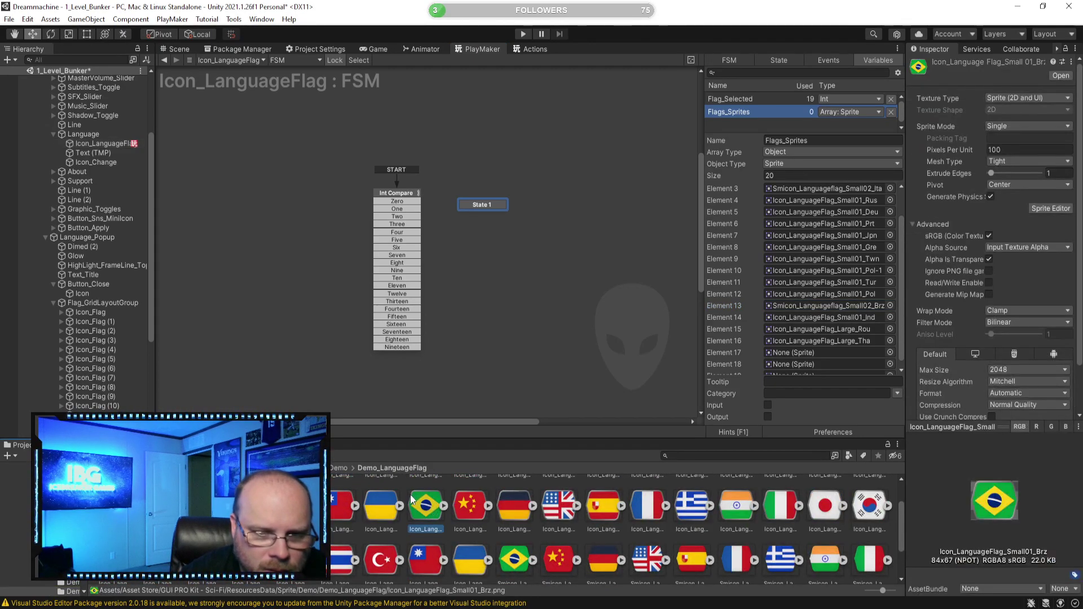
drag(422, 497, 837, 341)
scroll(841, 338, down, 1)
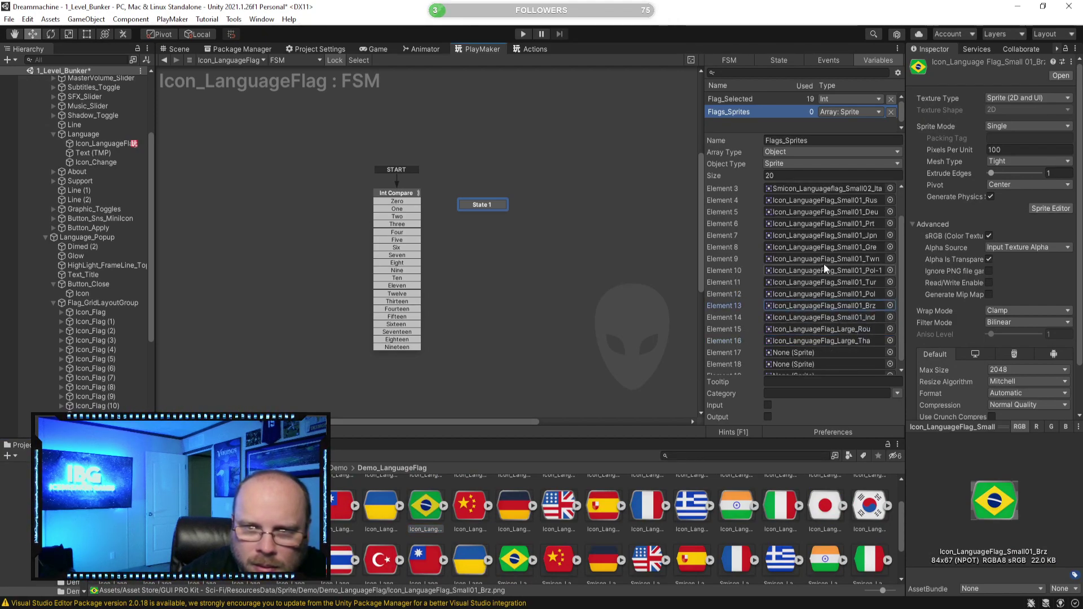
Replace Element 15 of Flags_Sprites with the Small01 Rou flag sprite
click(832, 326)
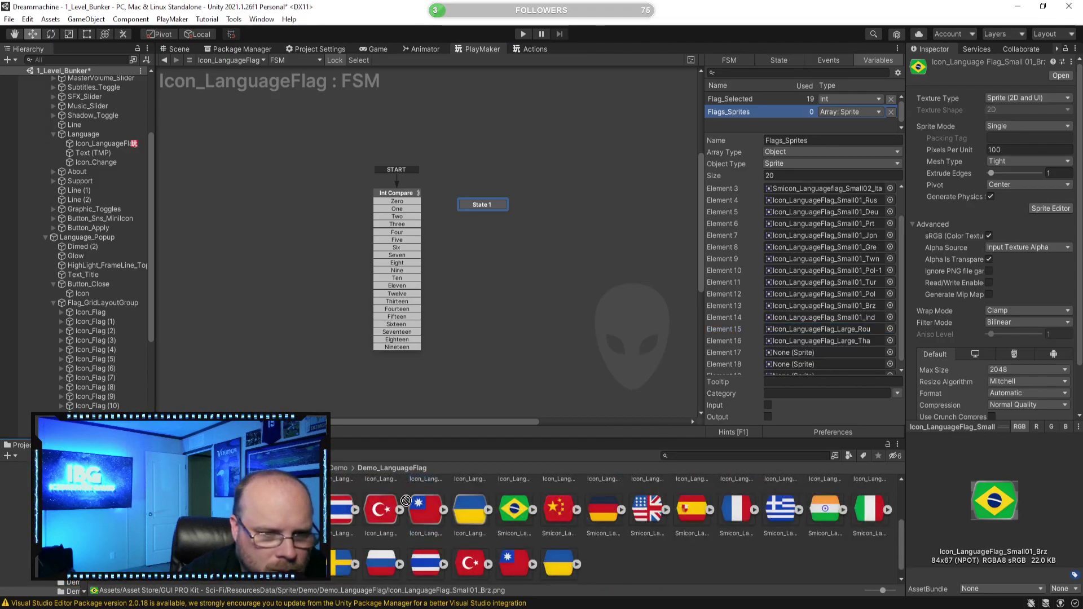
scroll(797, 338, down, 1)
drag(798, 339, 818, 322)
scroll(842, 320, up, 1)
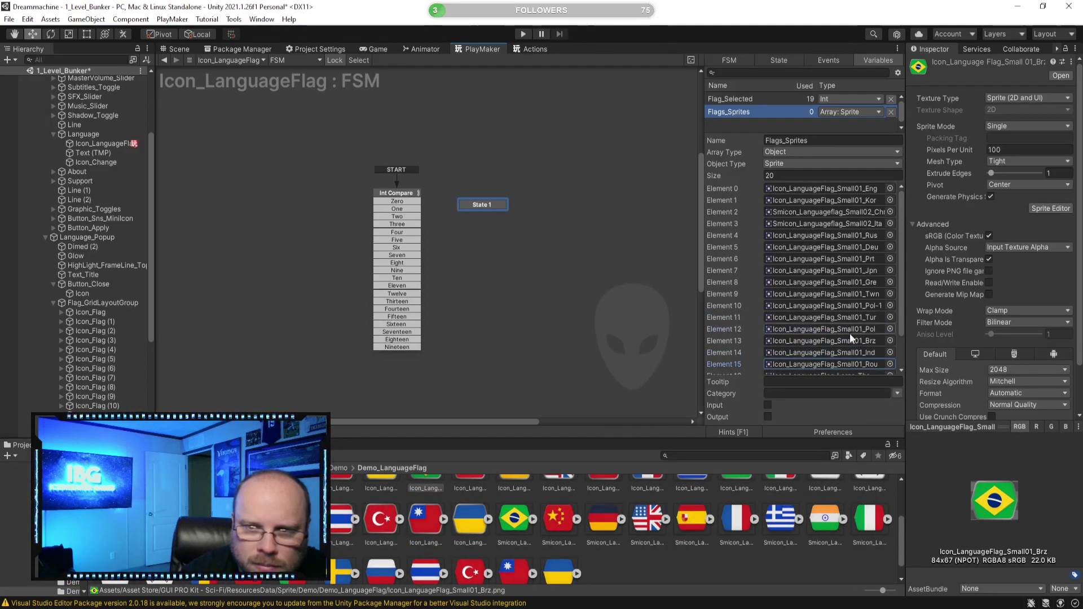
Replace Element 16 of Flags_Sprites with the Small01 Tha flag sprite
click(840, 338)
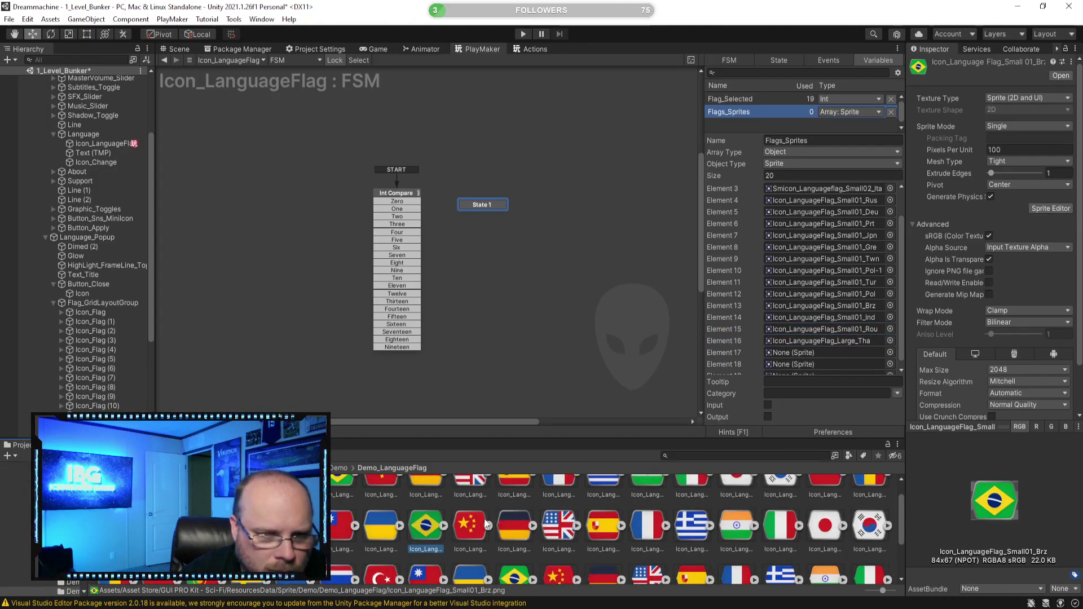
scroll(486, 524, down, 1)
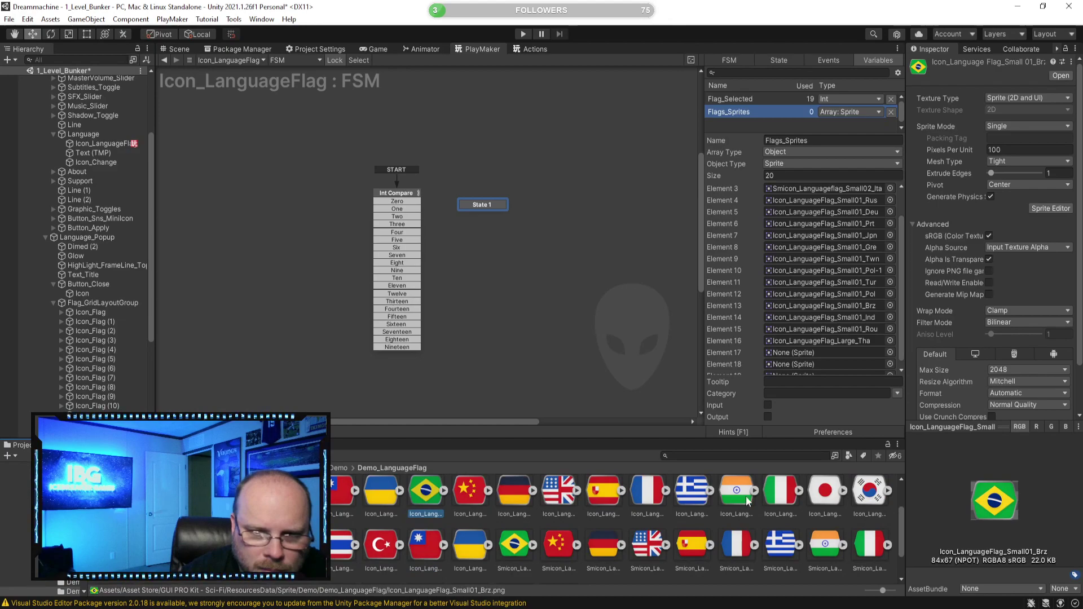
click(342, 546)
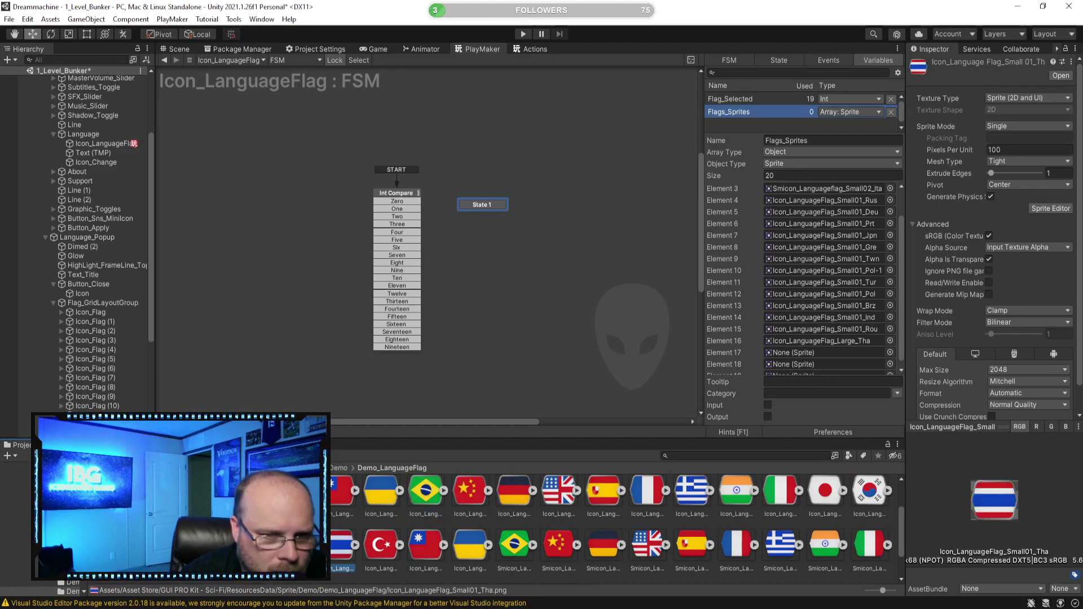
drag(343, 546, 789, 340)
scroll(790, 338, up, 3)
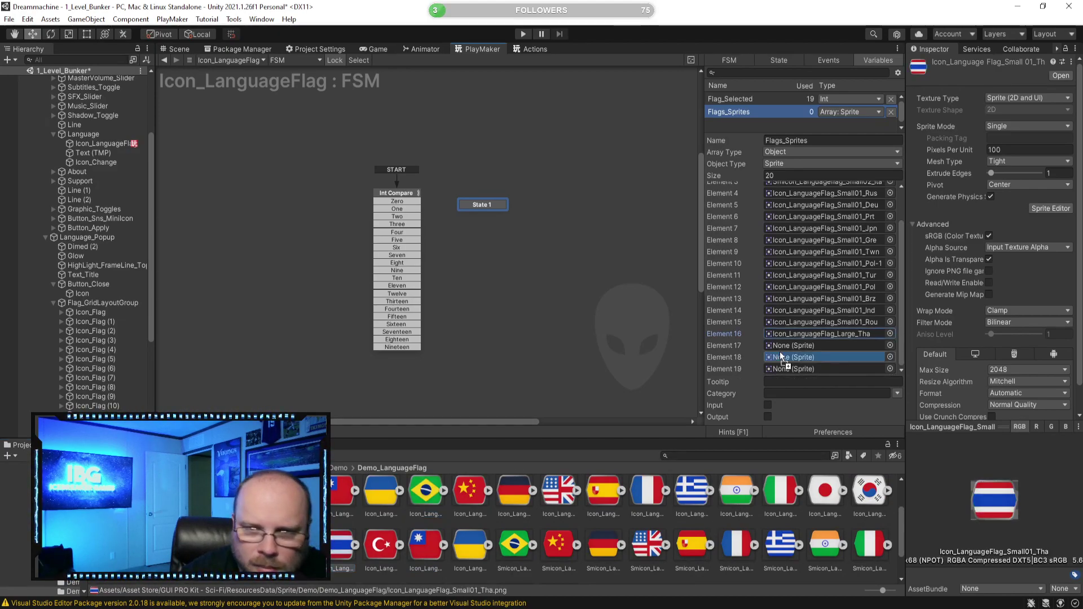
scroll(824, 331, down, 3)
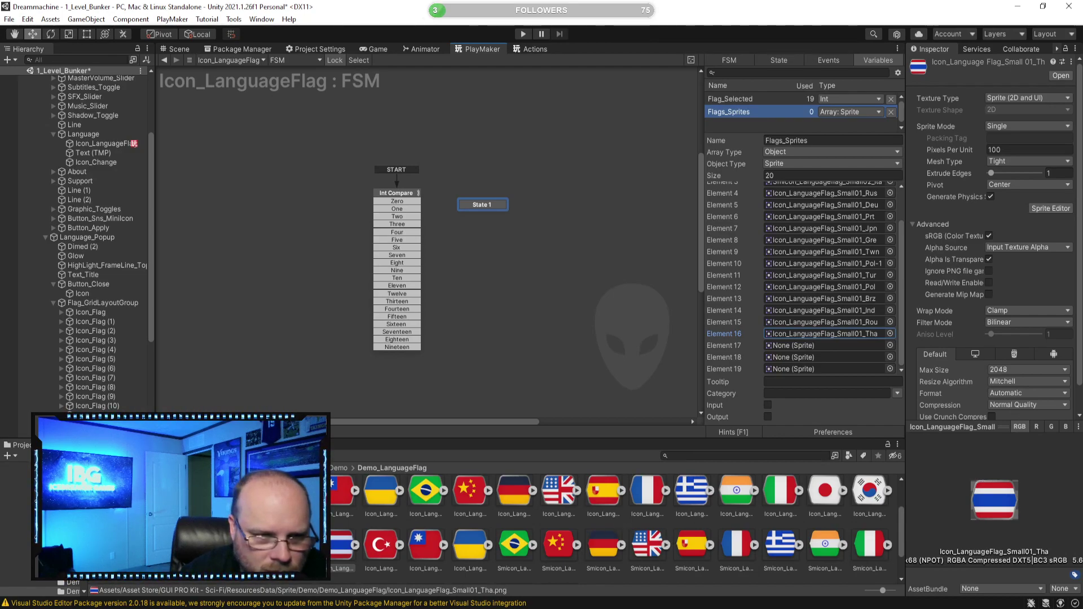
Fill the empty Elements 17 to 19 of Flags_Sprites with the Small01 Pol-1, Small01 Ukr and Small01 Esp flag sprites
click(163, 545)
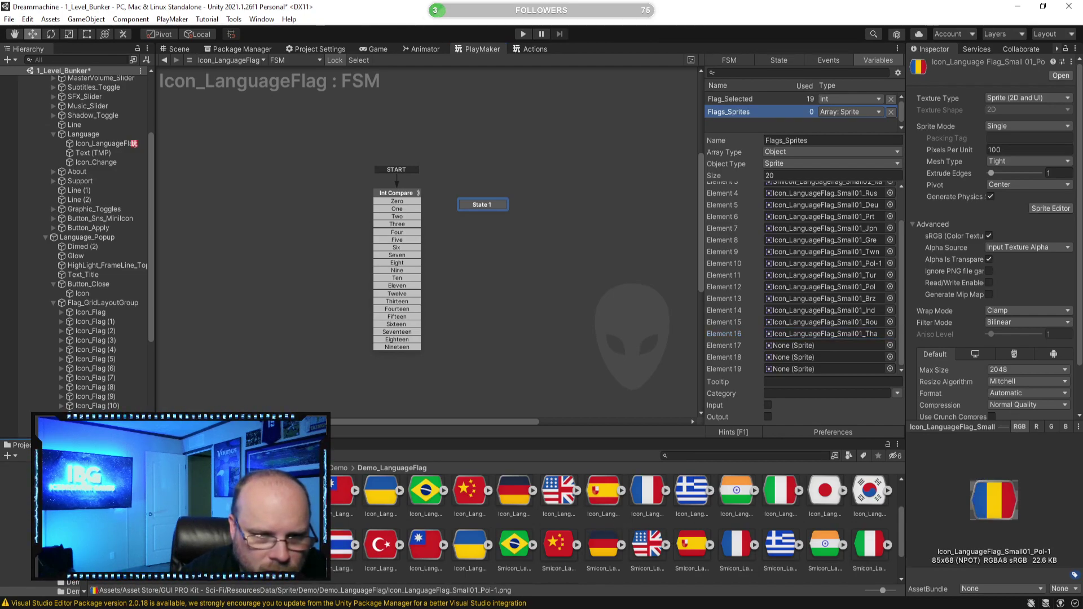
drag(163, 545, 831, 344)
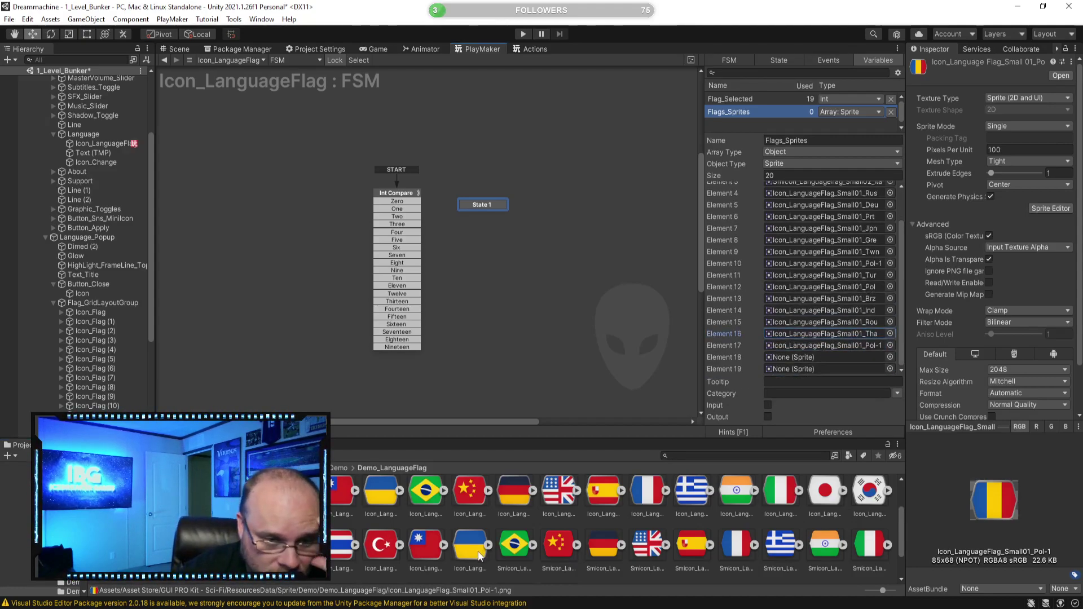
scroll(851, 332, up, 3)
scroll(846, 322, down, 3)
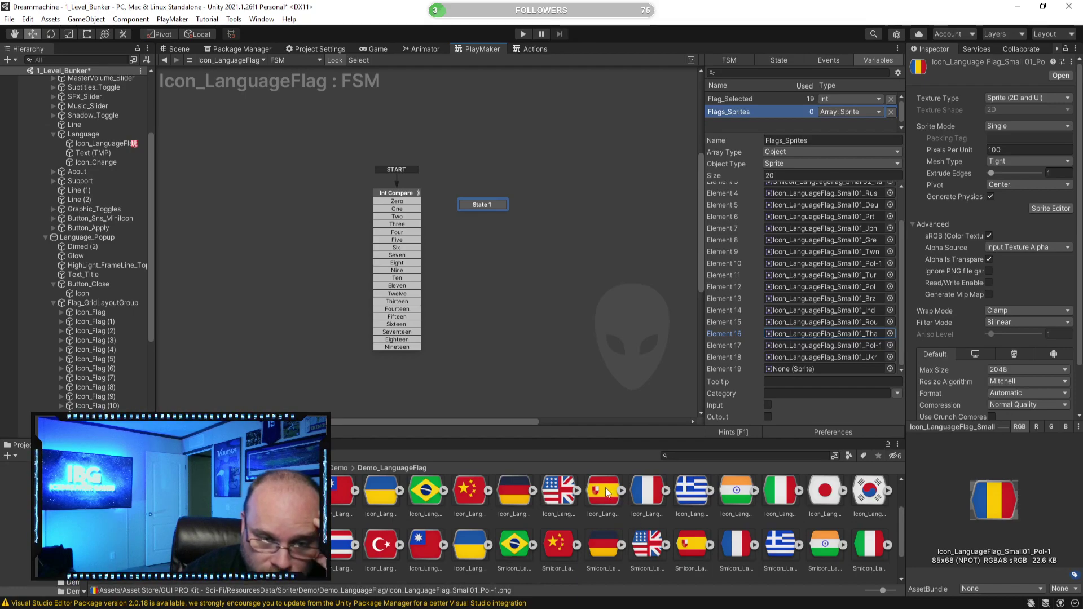
scroll(605, 487, up, 1)
scroll(828, 371, up, 2)
scroll(820, 304, down, 3)
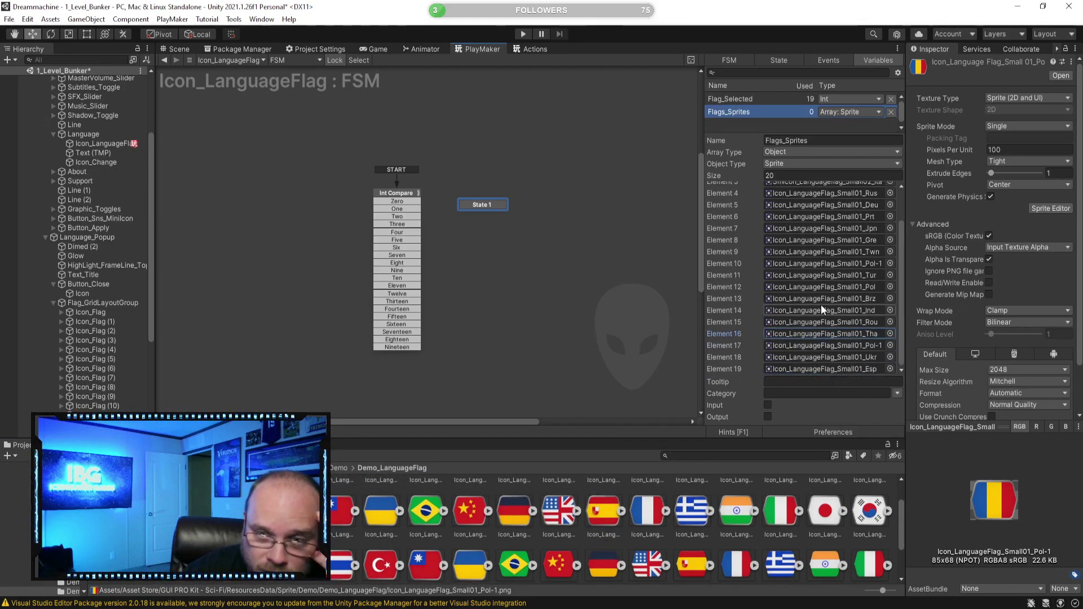
scroll(822, 306, up, 2)
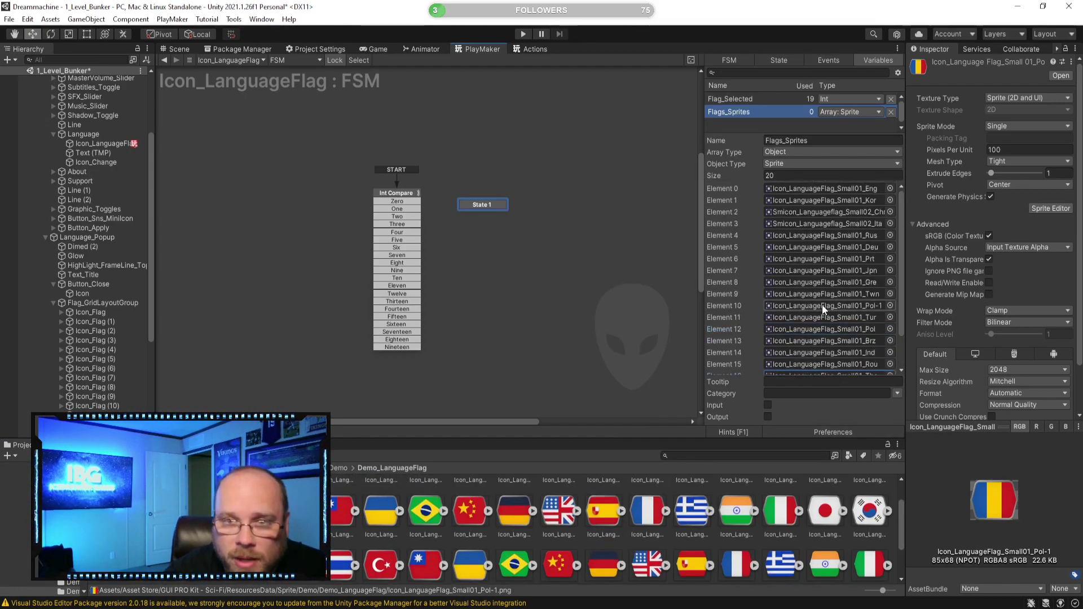
click(625, 269)
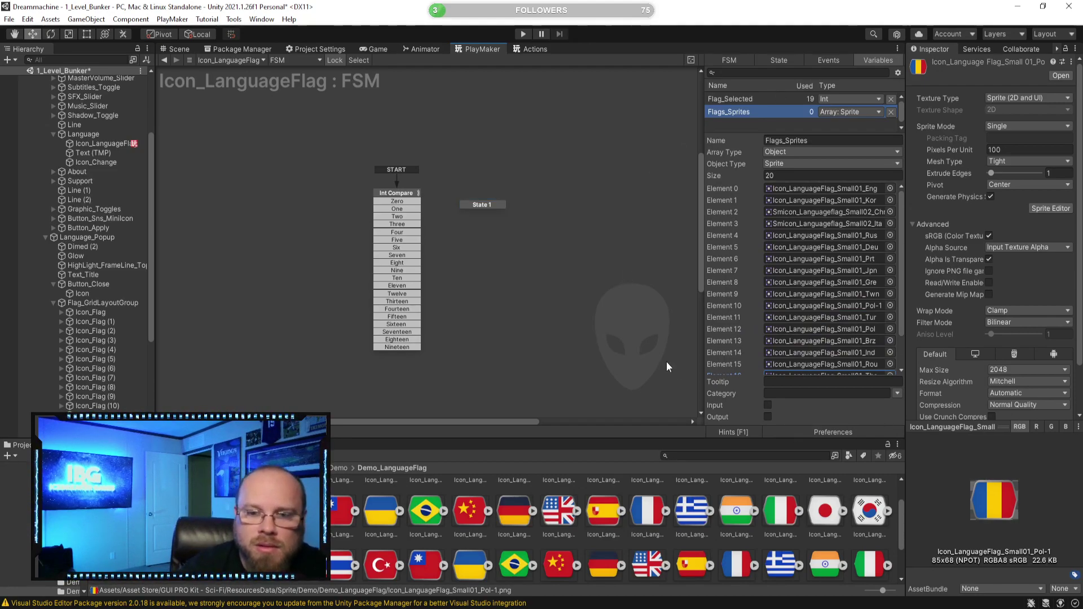
click(498, 206)
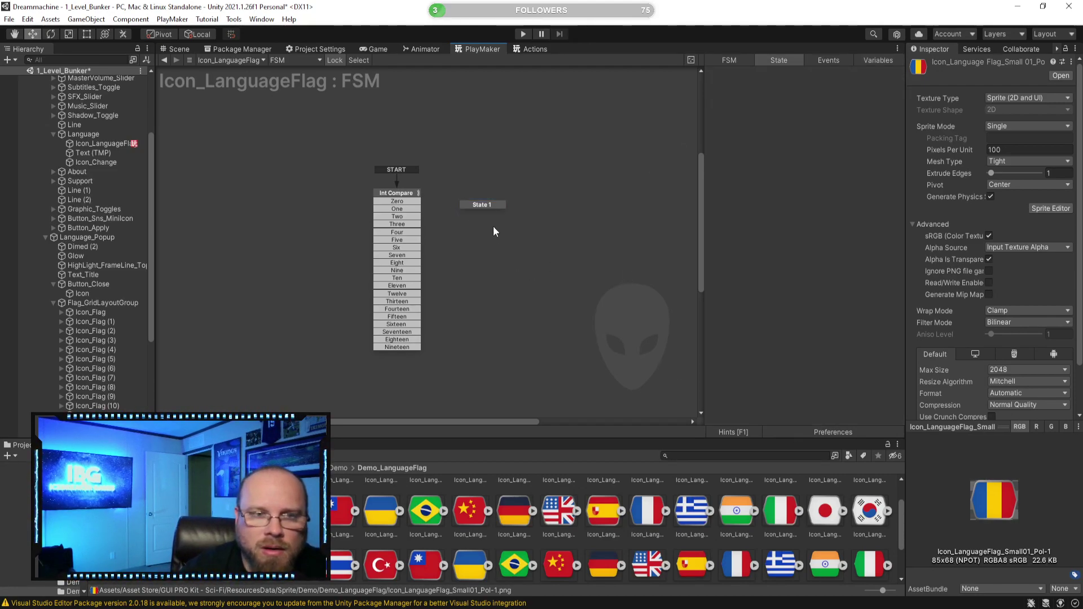
click(417, 192)
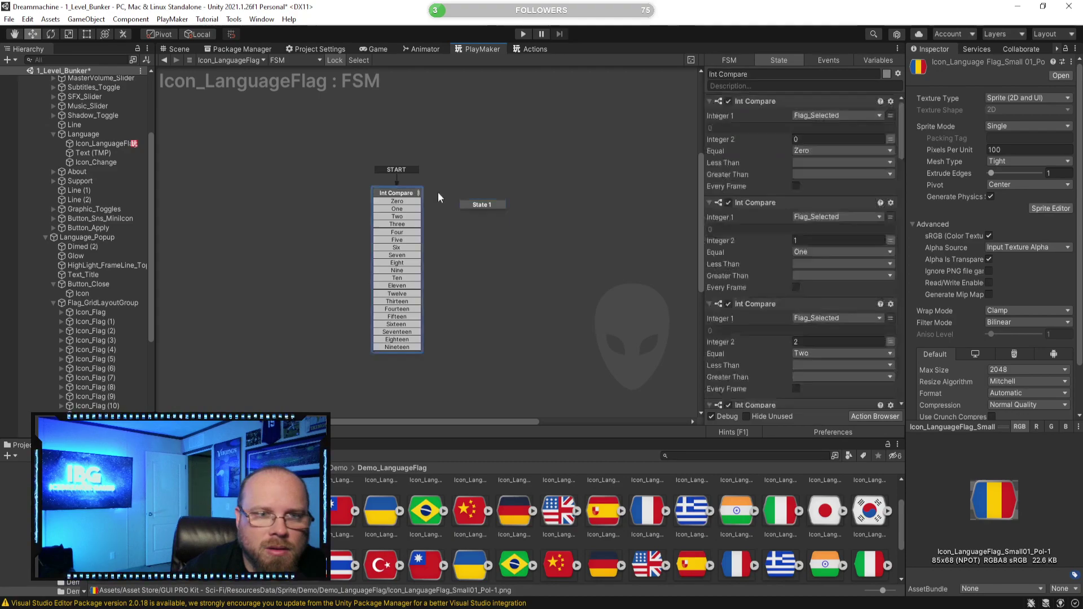
click(476, 208)
click(874, 417)
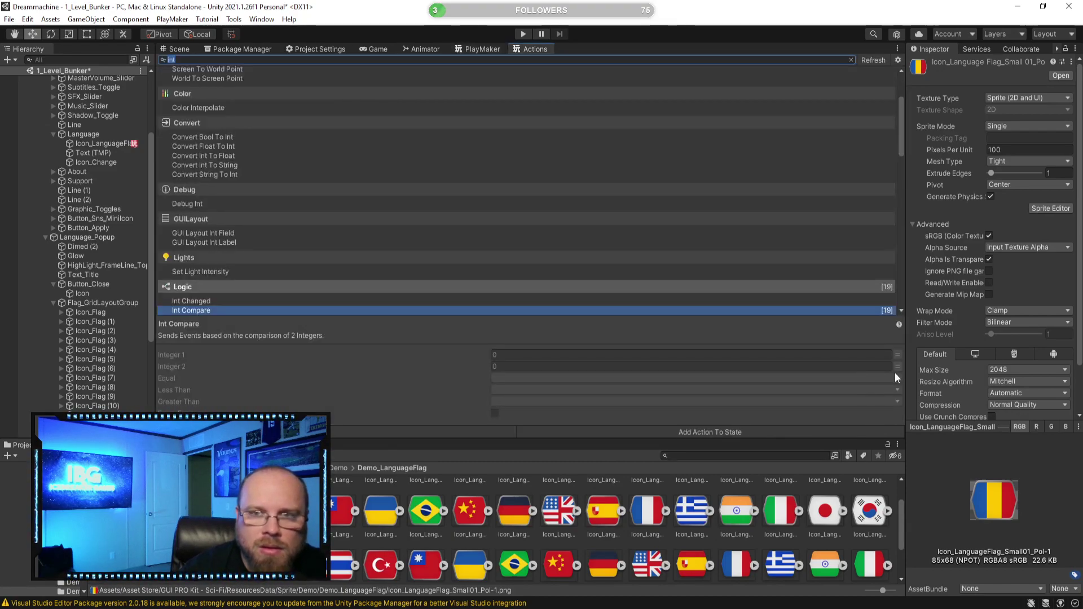
click(480, 50)
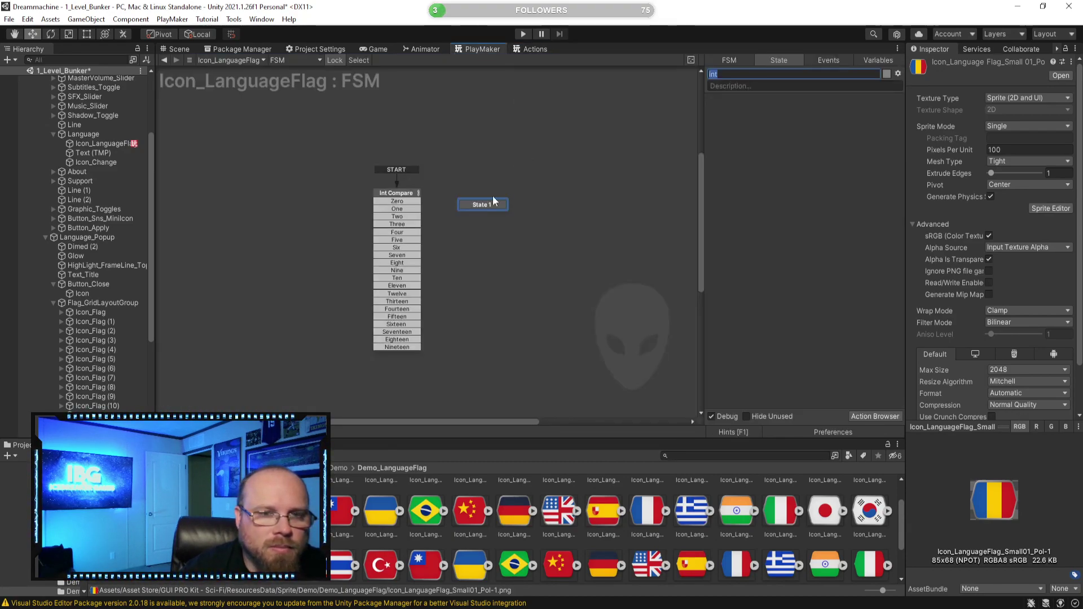
Link the Zero transition of the Int Compare state to State 1
click(398, 194)
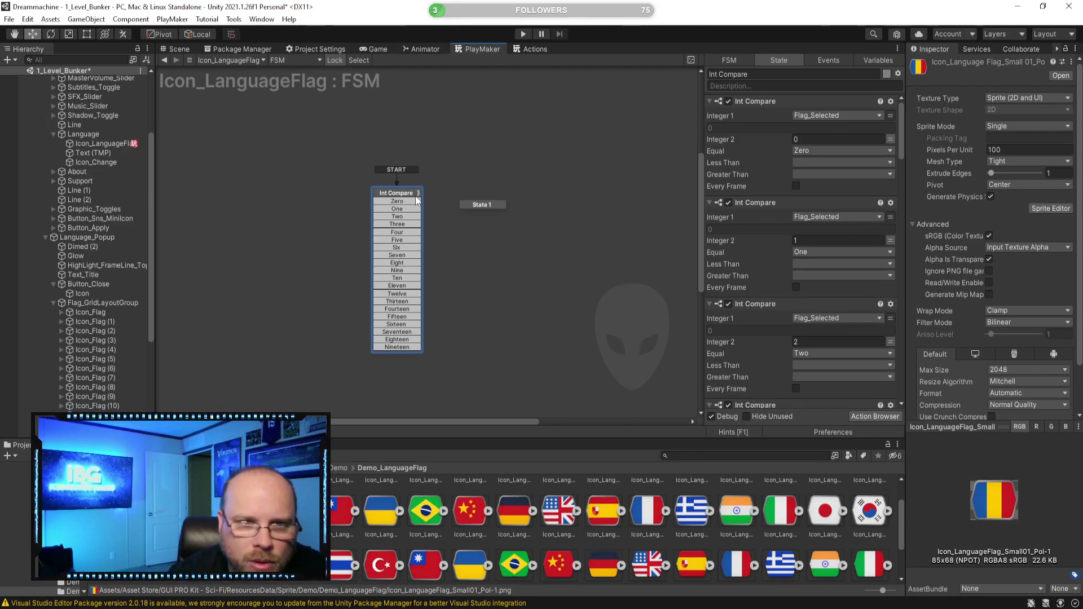
drag(418, 201, 488, 201)
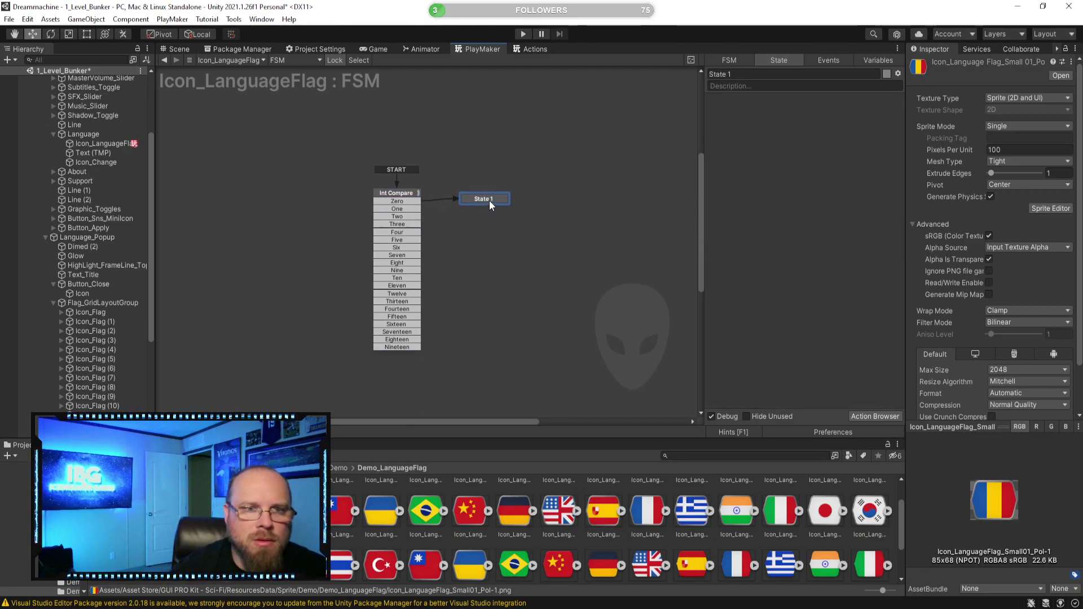
click(879, 416)
text(Int)
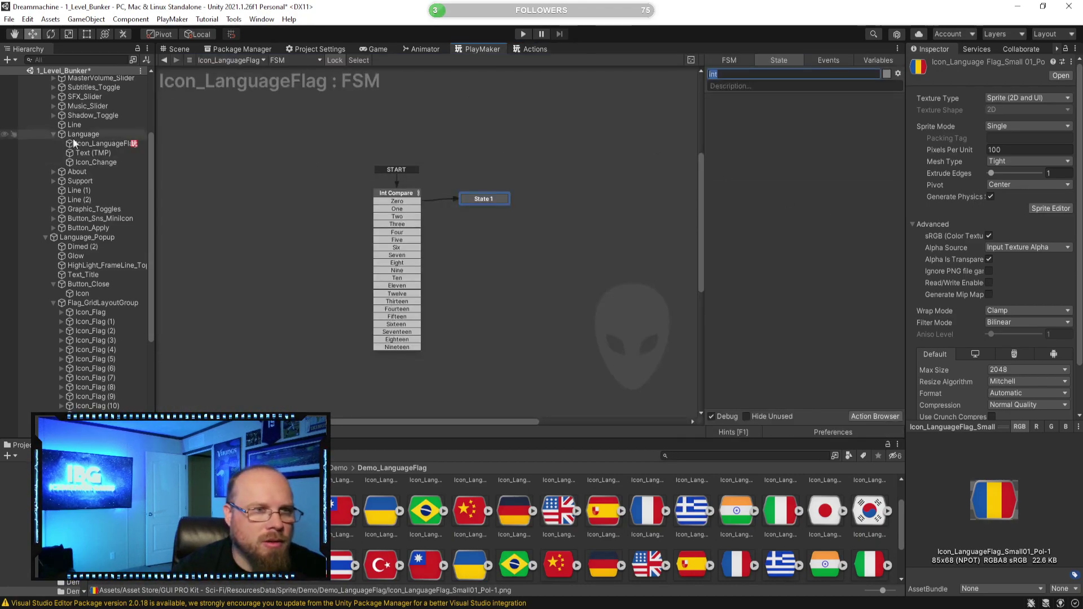
Add a Set Property action for Icon_LanguageFlag's Image component to State 1 and choose sprite as its property
click(105, 144)
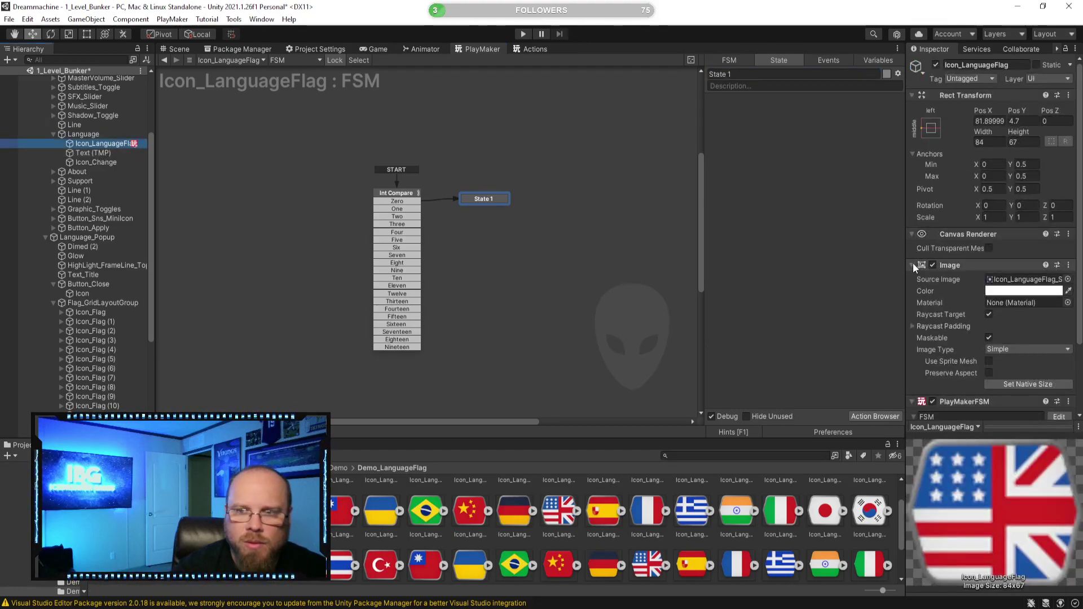
drag(963, 269, 785, 219)
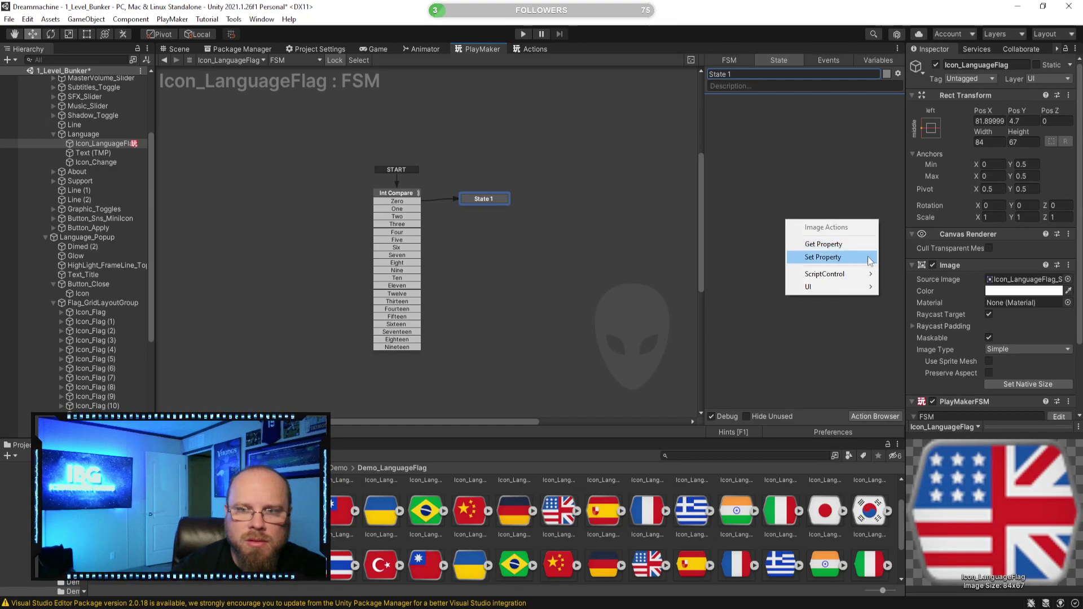
click(869, 260)
click(818, 139)
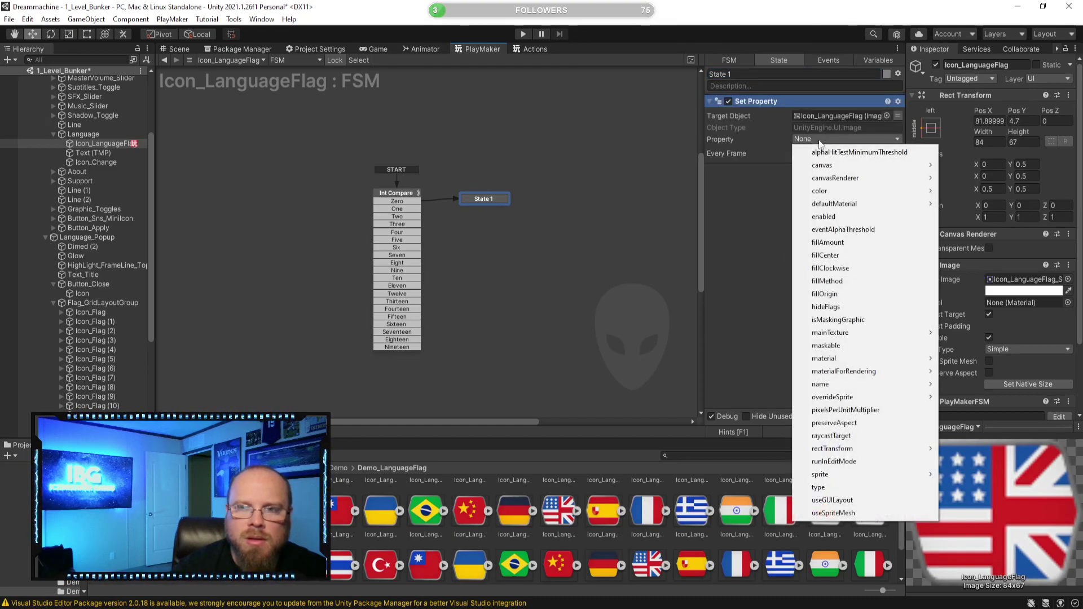
click(765, 218)
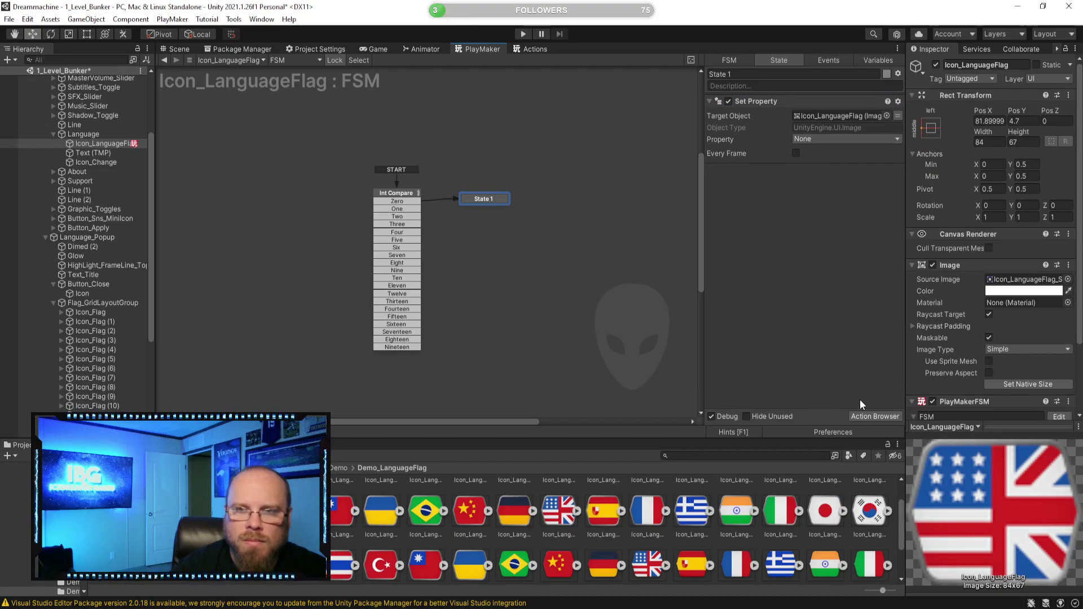
click(832, 138)
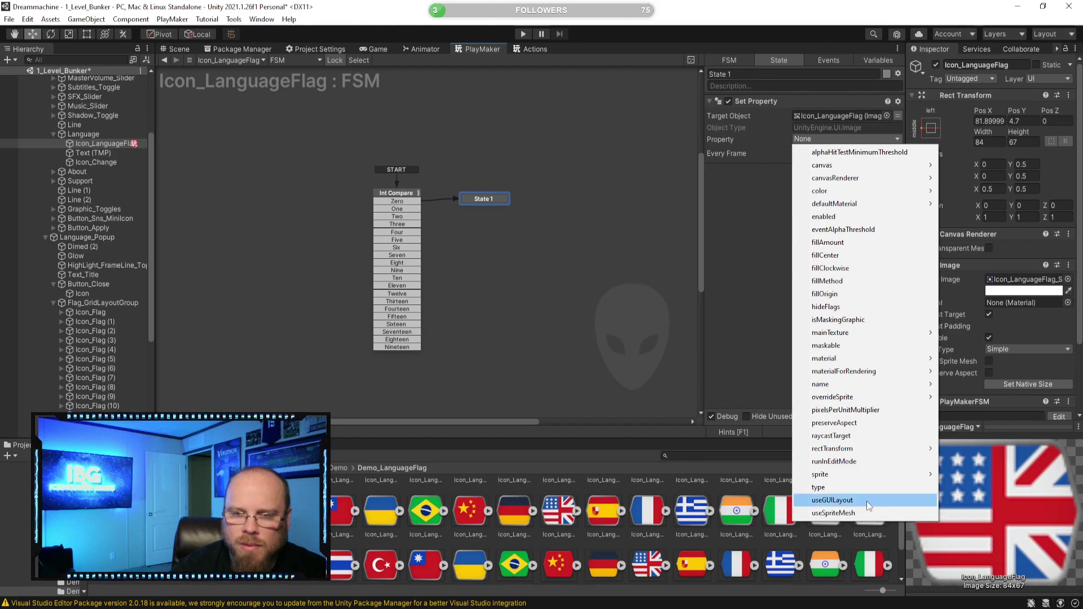
mouse_move(893, 475)
click(973, 469)
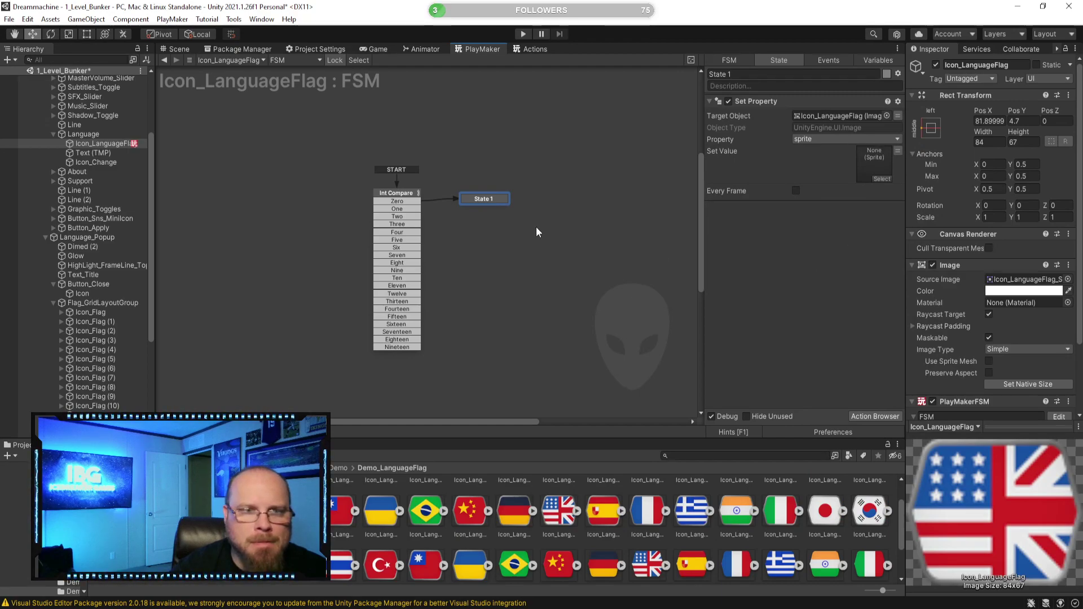
Search the available actions for "get im" and look through the matching actions
click(891, 416)
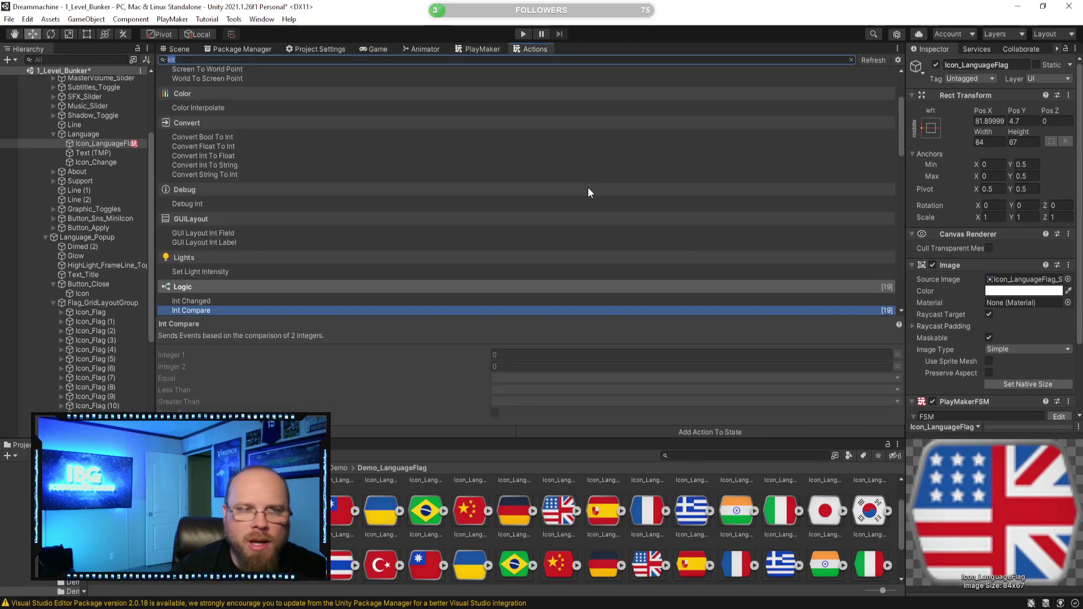
text(get)
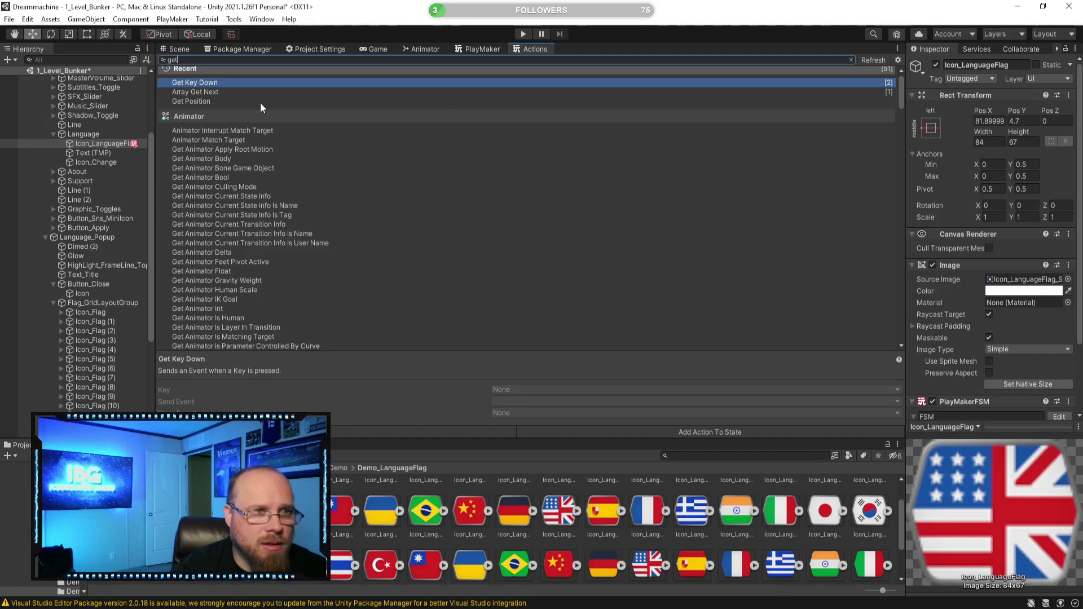
text( im)
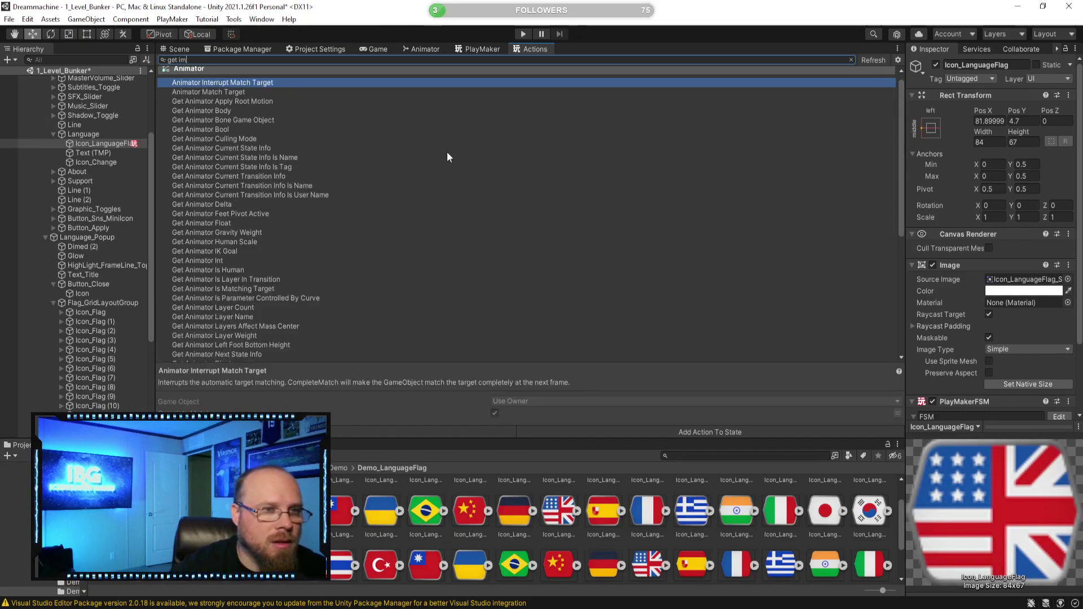
scroll(486, 231, down, 5)
scroll(437, 238, down, 2)
scroll(438, 237, up, 10)
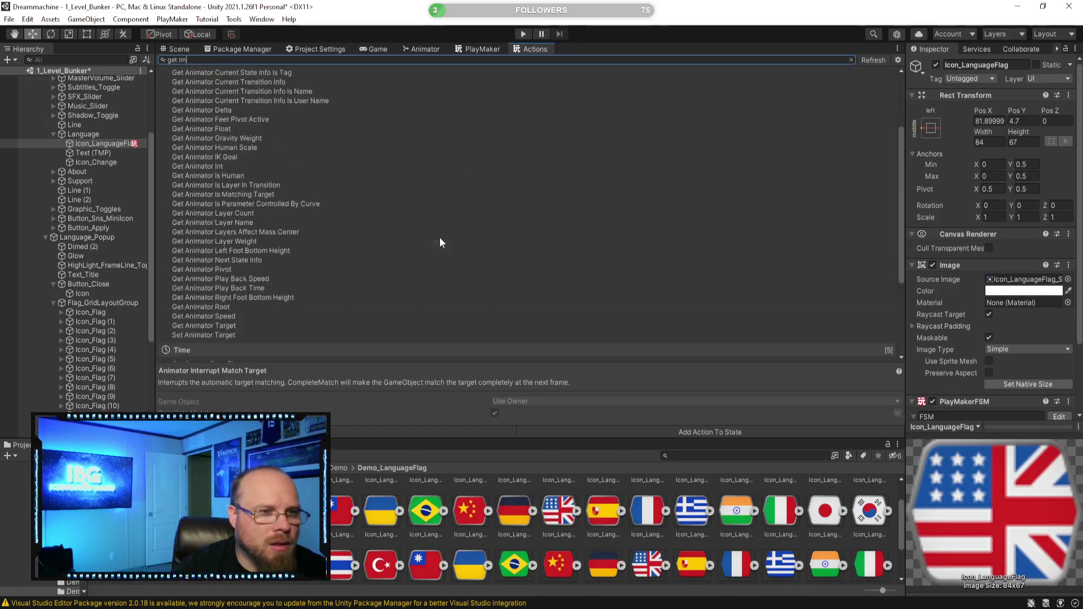
Find the Array Get action by searching for "array ge" and add it to State 1
key(BackSpace)
key(BackSpace)
key(BackSpace)
key(BackSpace)
key(BackSpace)
key(BackSpace)
text(array)
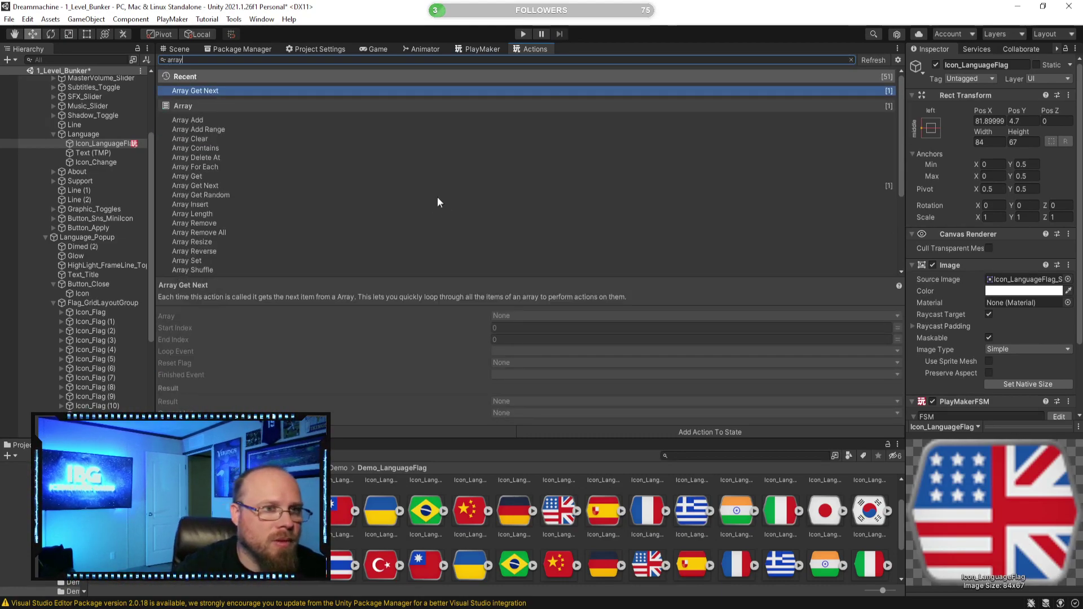
scroll(215, 217, down, 2)
scroll(209, 226, up, 2)
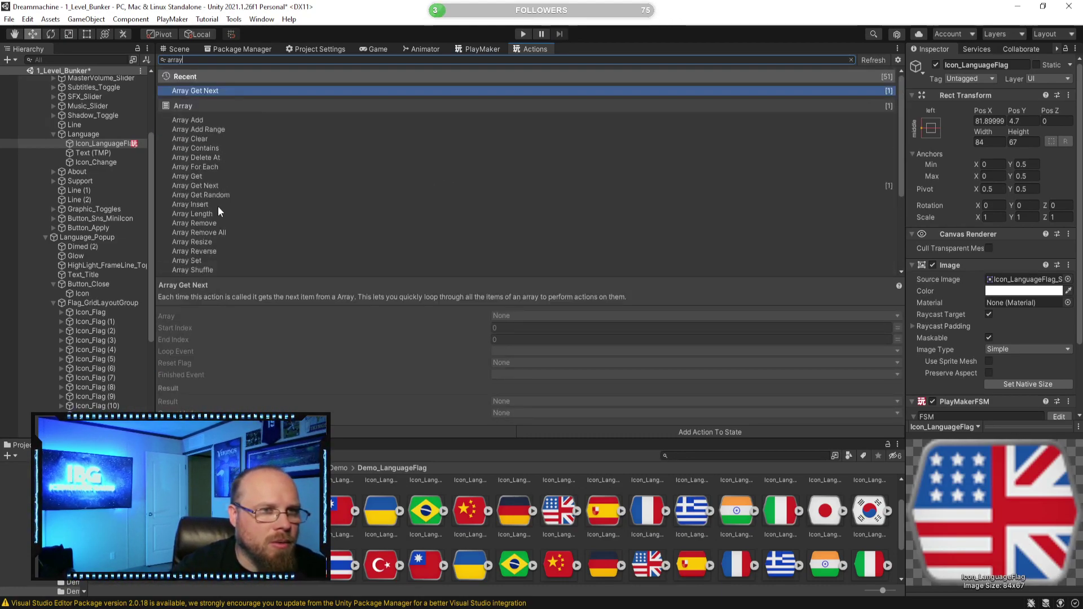
text(ge)
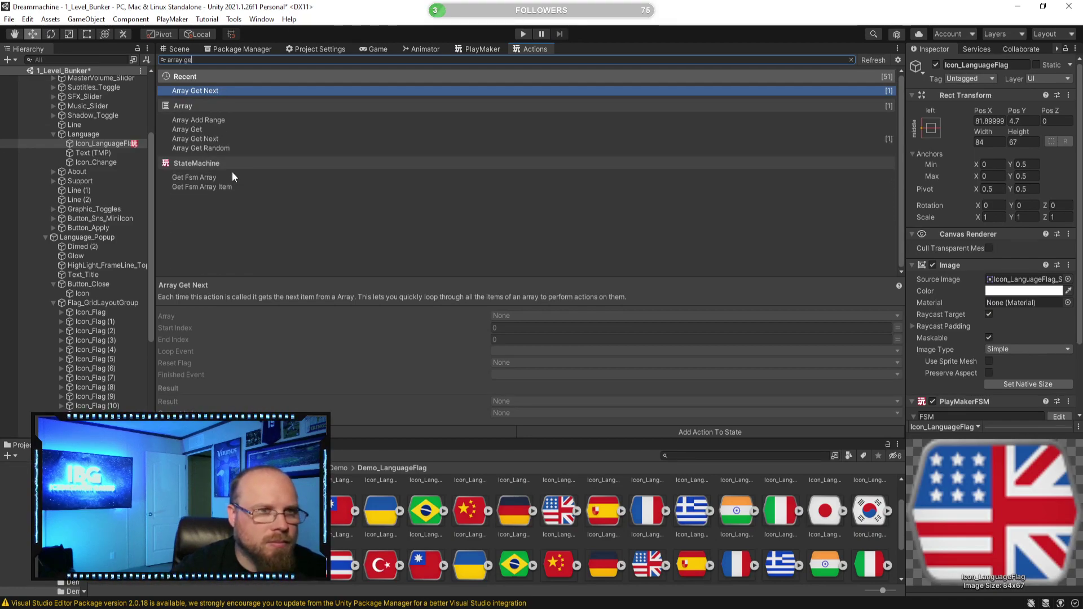
click(188, 130)
double_click(188, 129)
click(480, 50)
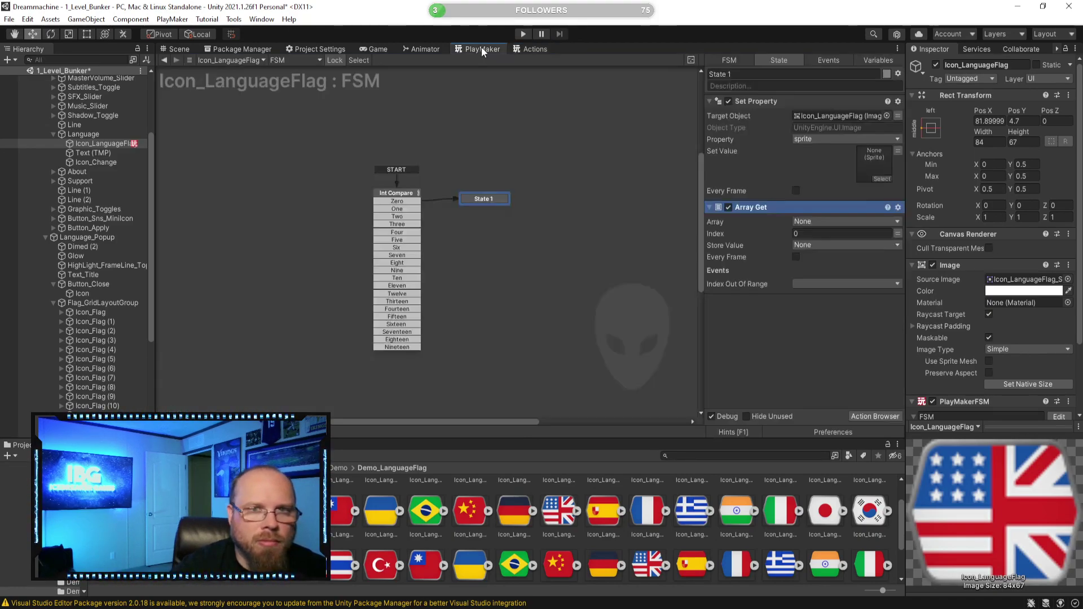
click(874, 376)
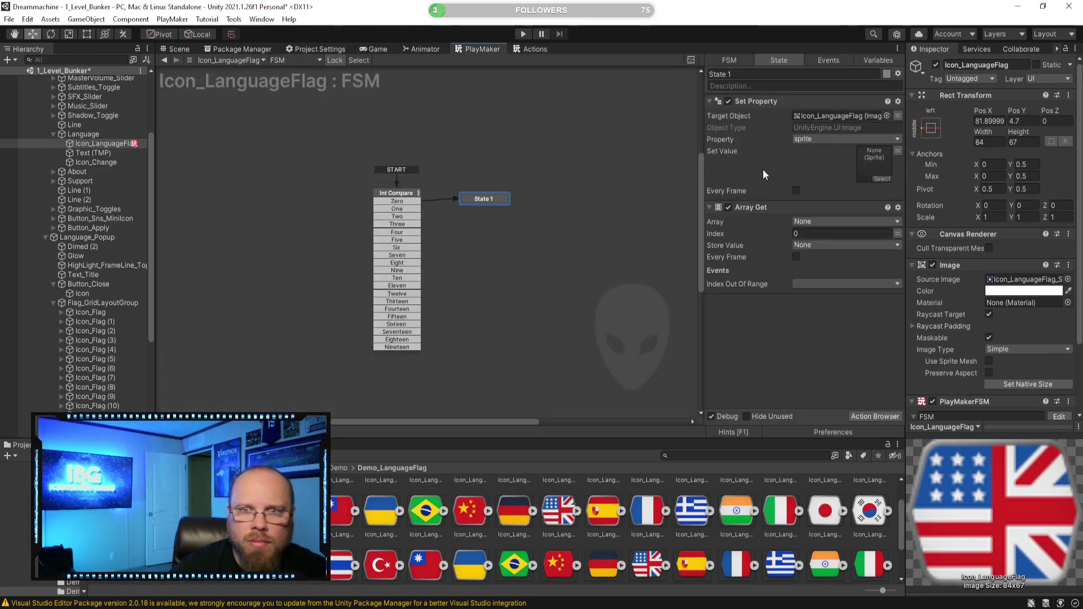
Set the Array Get action's array to Flags_Sprites and move the action above Set Property
click(833, 222)
click(840, 247)
drag(774, 206, 800, 105)
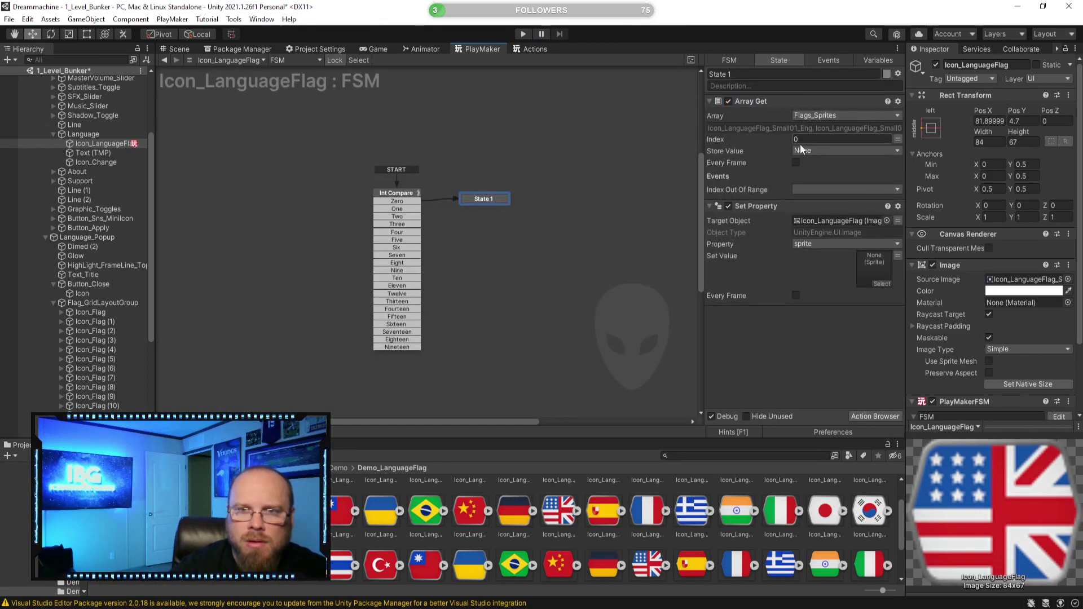
Use the Flag_Selected variable as the Array Get index and store the value in a new variable named Sprite
click(897, 140)
click(844, 137)
click(835, 165)
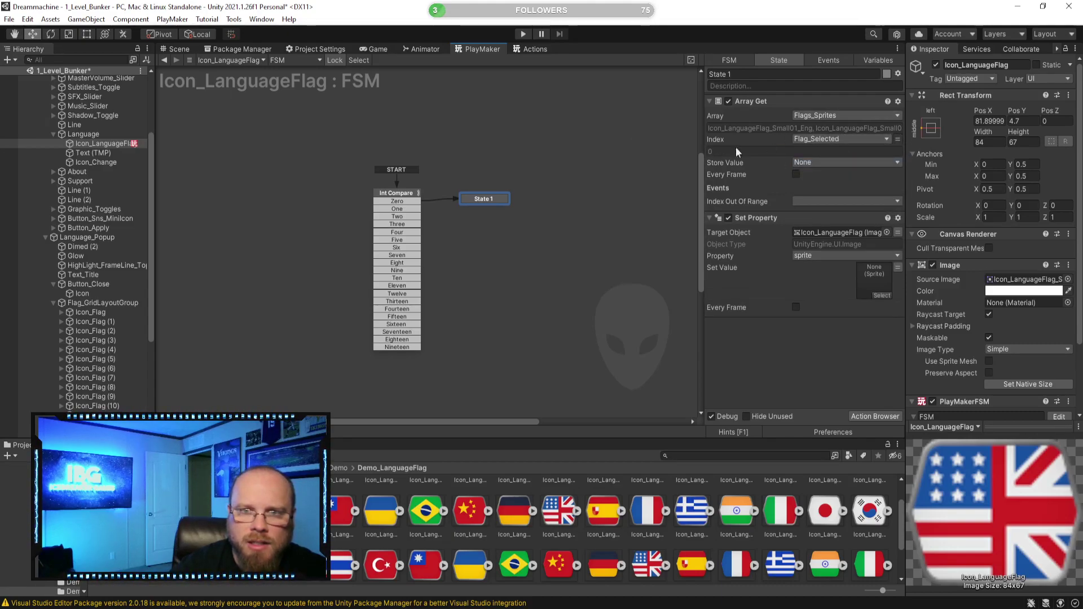
click(846, 162)
click(874, 192)
text(Sprite)
key(Return)
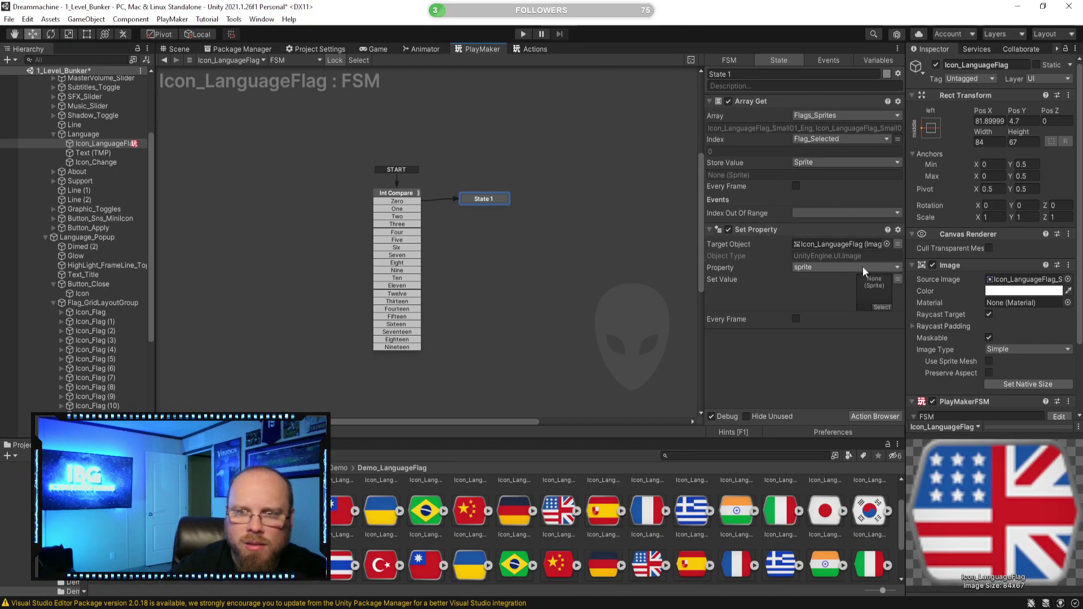
Switch the Set Property action's Set Value to a variable and choose Sprite
click(896, 279)
click(886, 278)
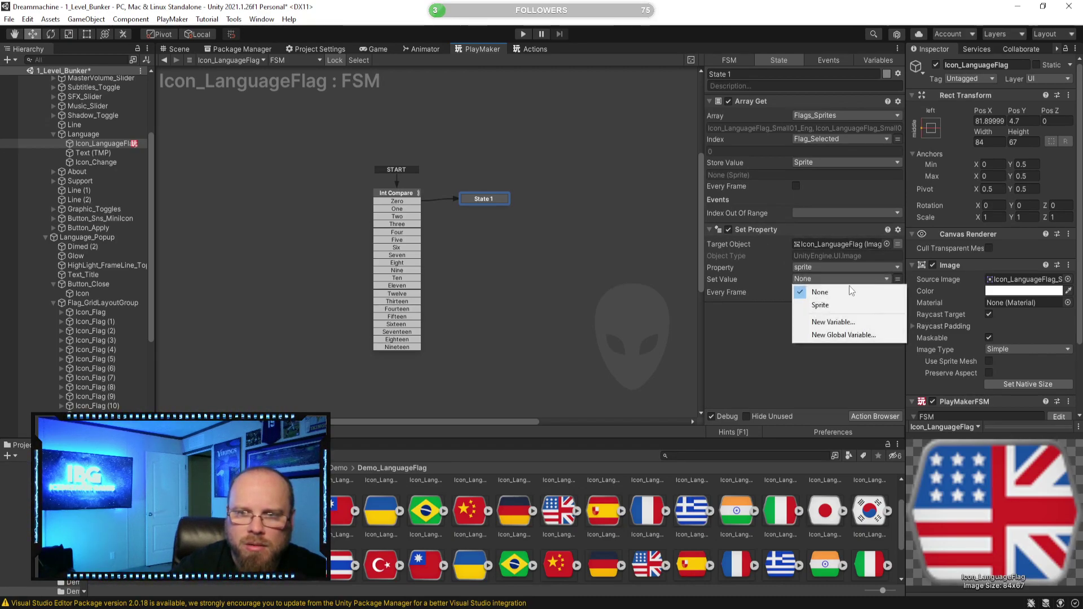
click(828, 306)
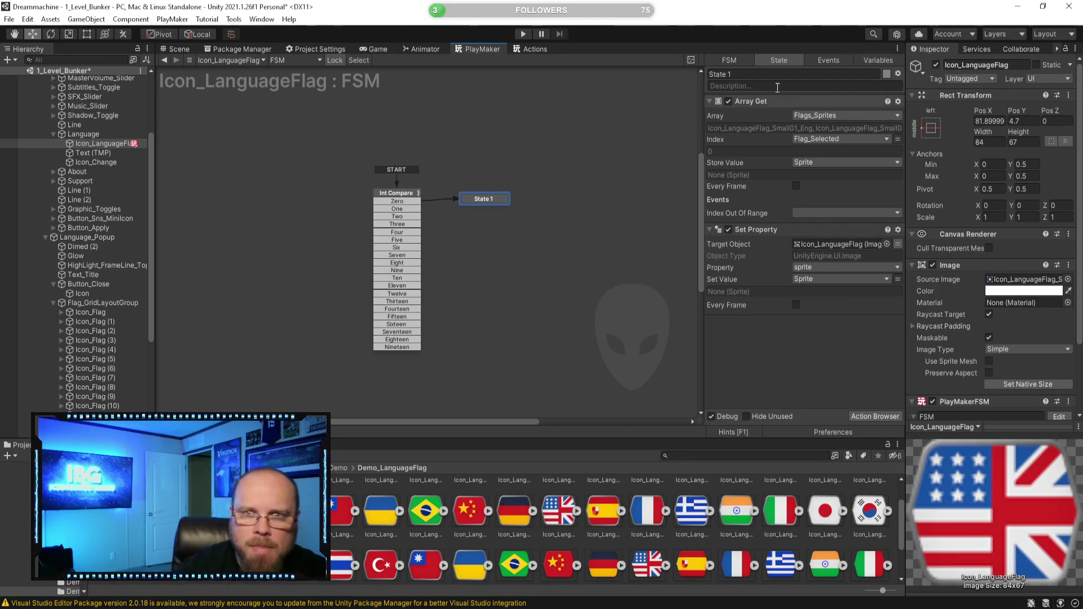
Rename State 1 to "Set Flag Icon"
click(751, 75)
text(Set)
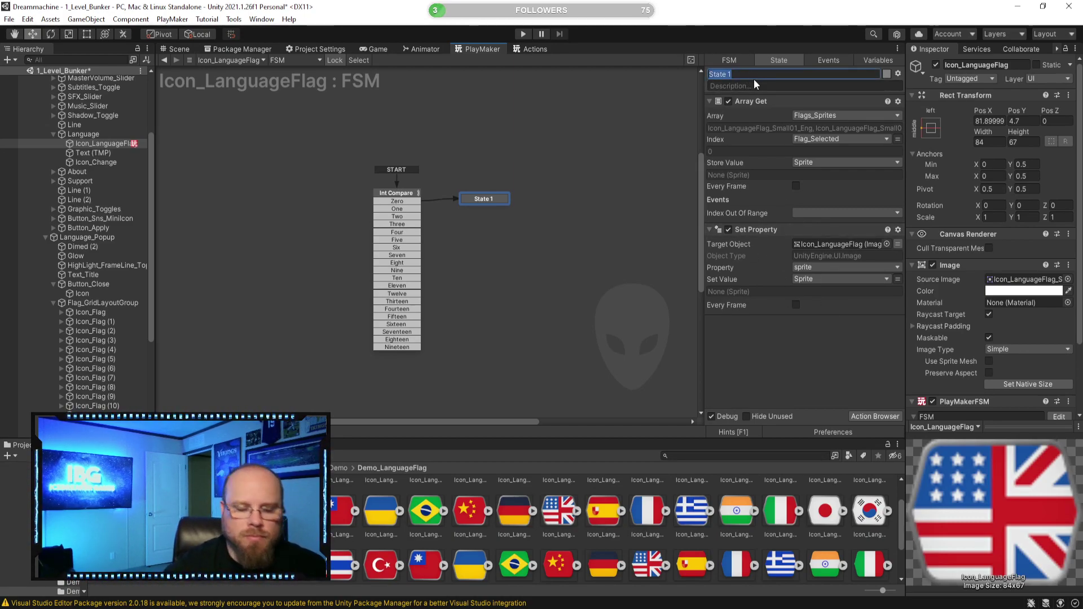
text( Fl)
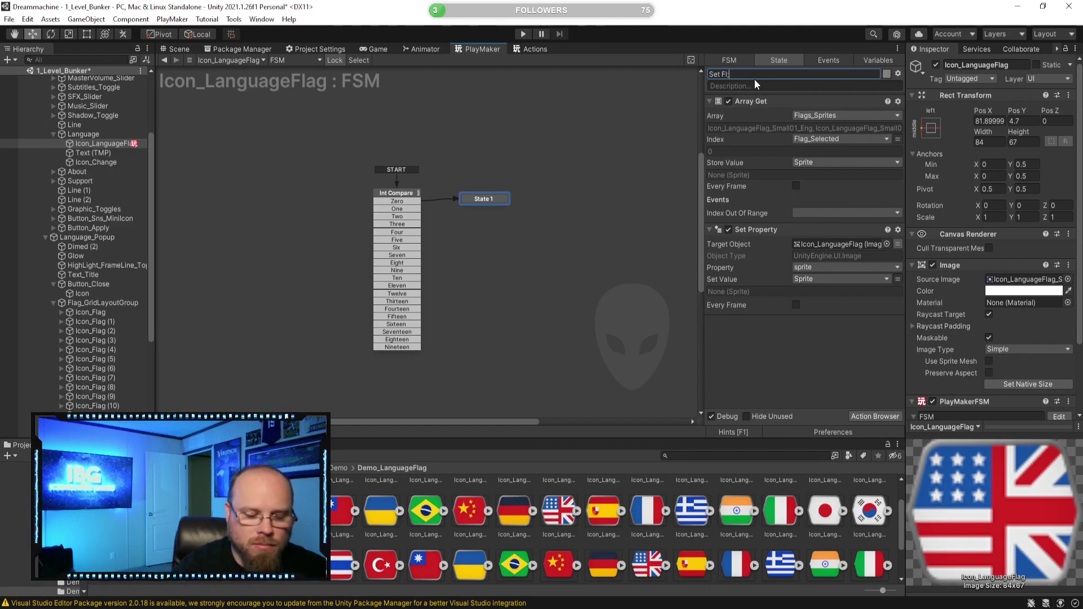
text(ag )
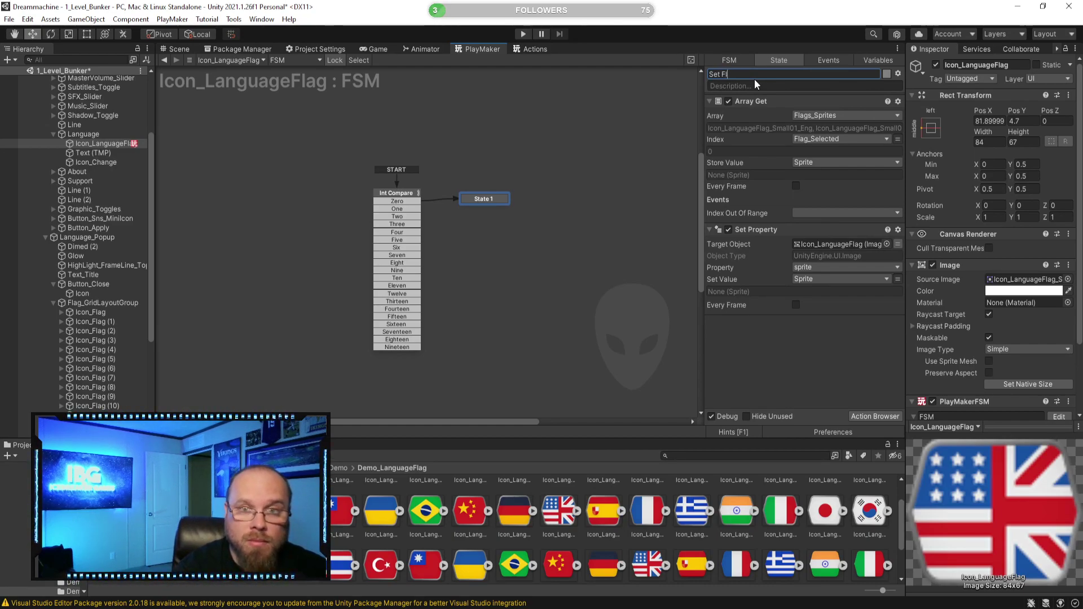
text(Icon)
key(Return)
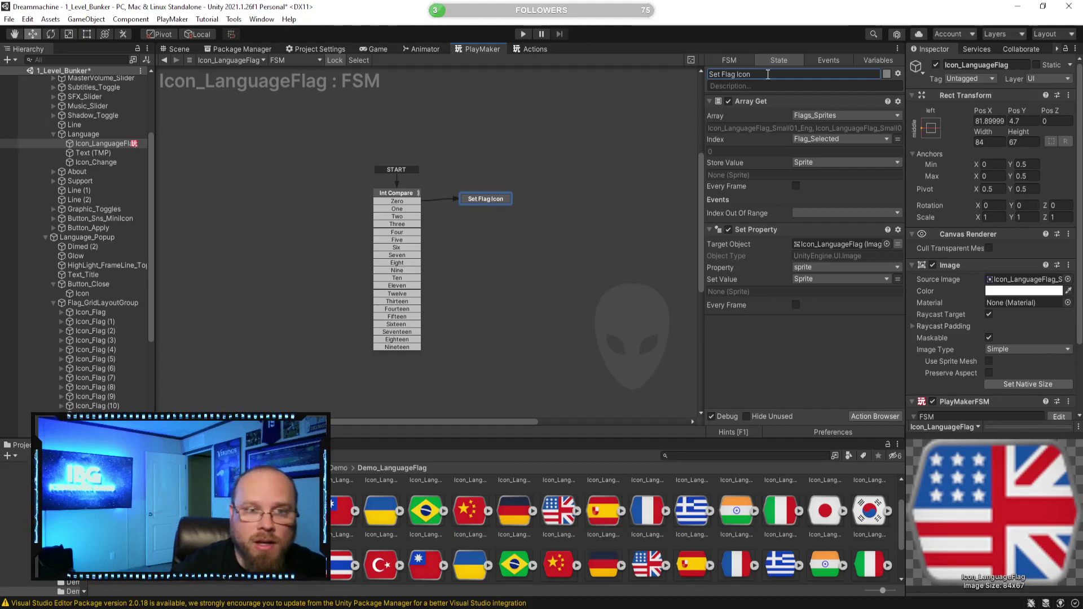
click(486, 235)
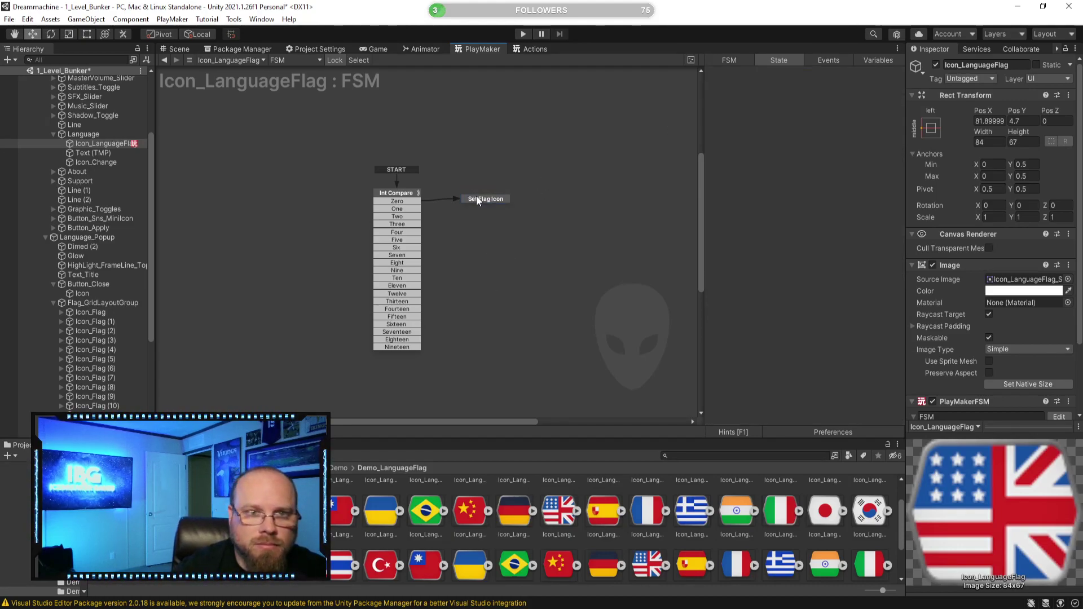
Review the Set Flag Icon state and the list of comparison actions in the Int Compare state
click(477, 199)
click(490, 229)
middle_drag(489, 229, 514, 262)
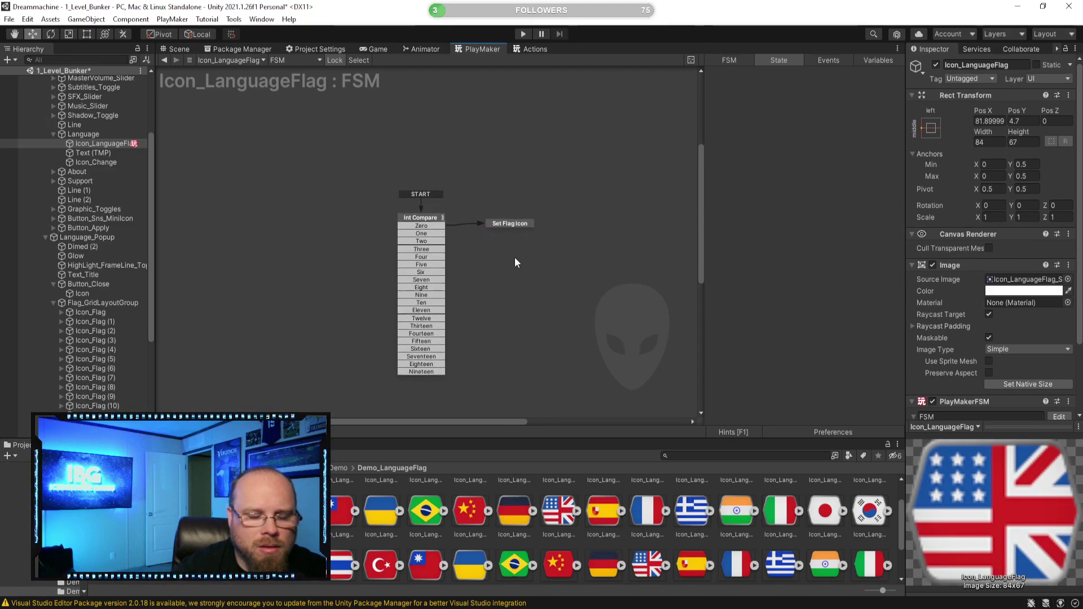
click(420, 224)
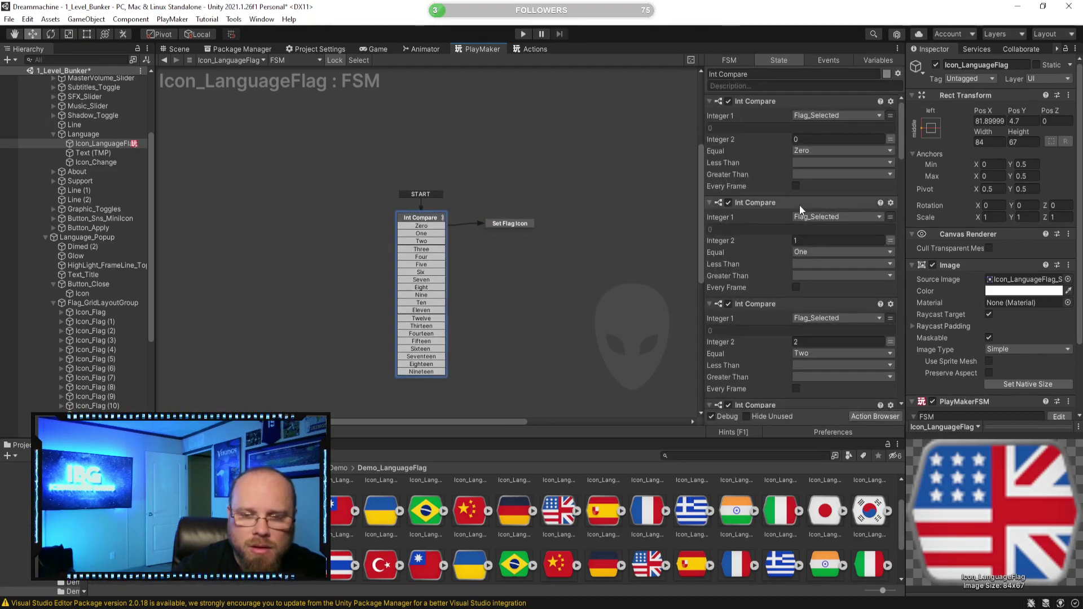
scroll(787, 235, down, 3)
scroll(773, 273, up, 3)
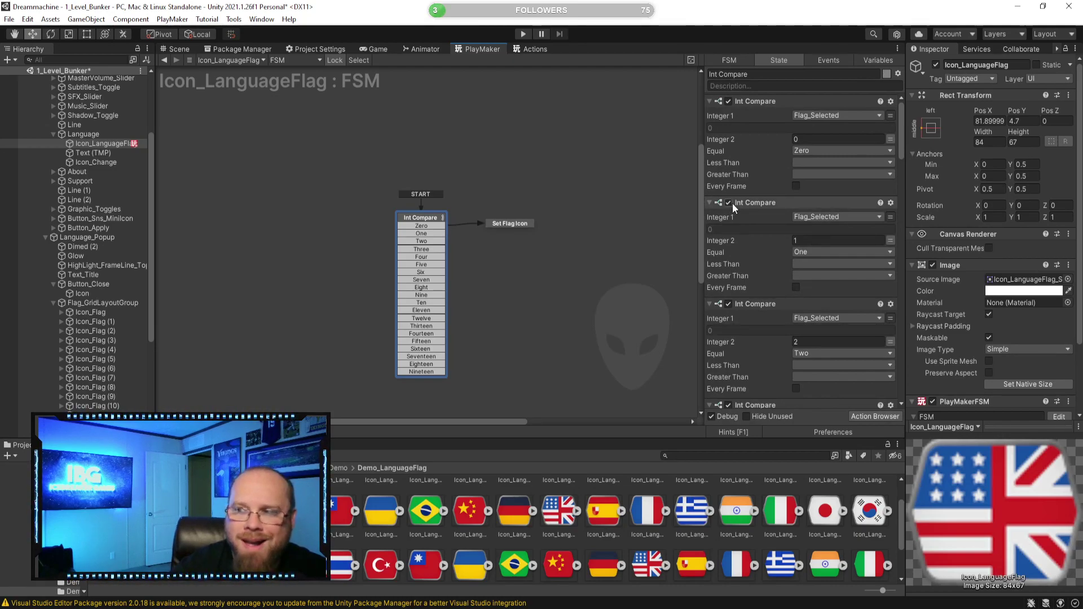
click(564, 281)
Add a new state above Set Flag Icon in the graph and name it "Idle"
right_click(523, 197)
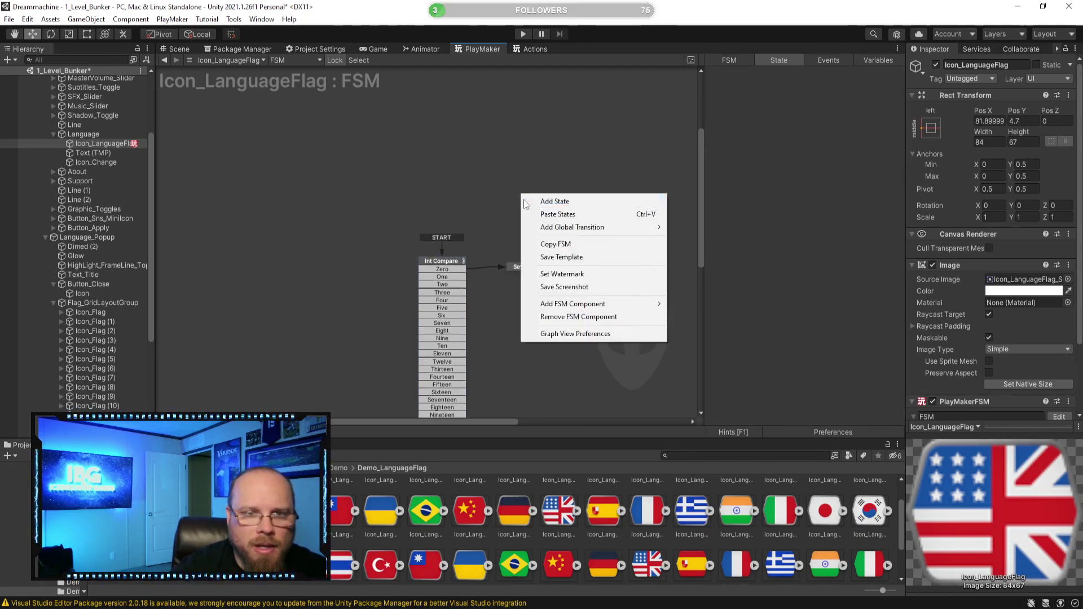
click(533, 201)
click(753, 75)
text(Idle)
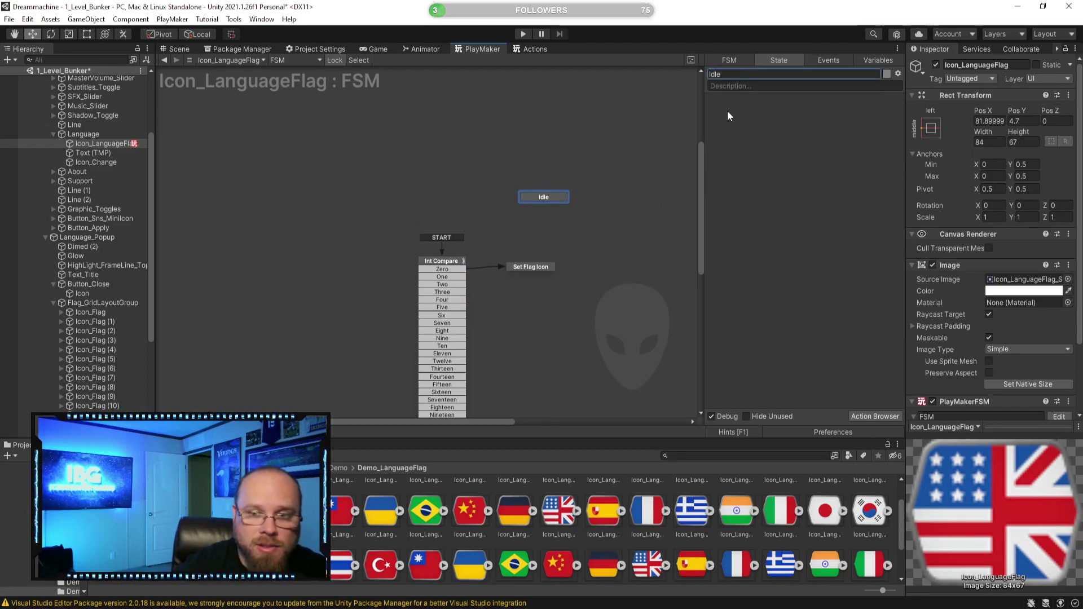
click(885, 418)
text(int)
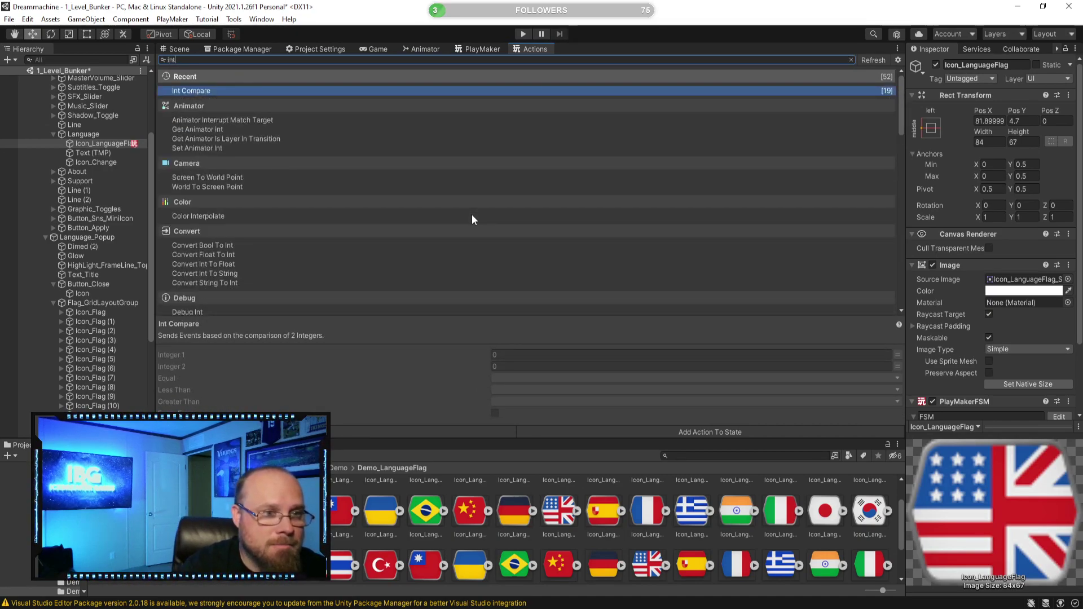
key(BackSpace)
key(BackSpace)
key(BackSpace)
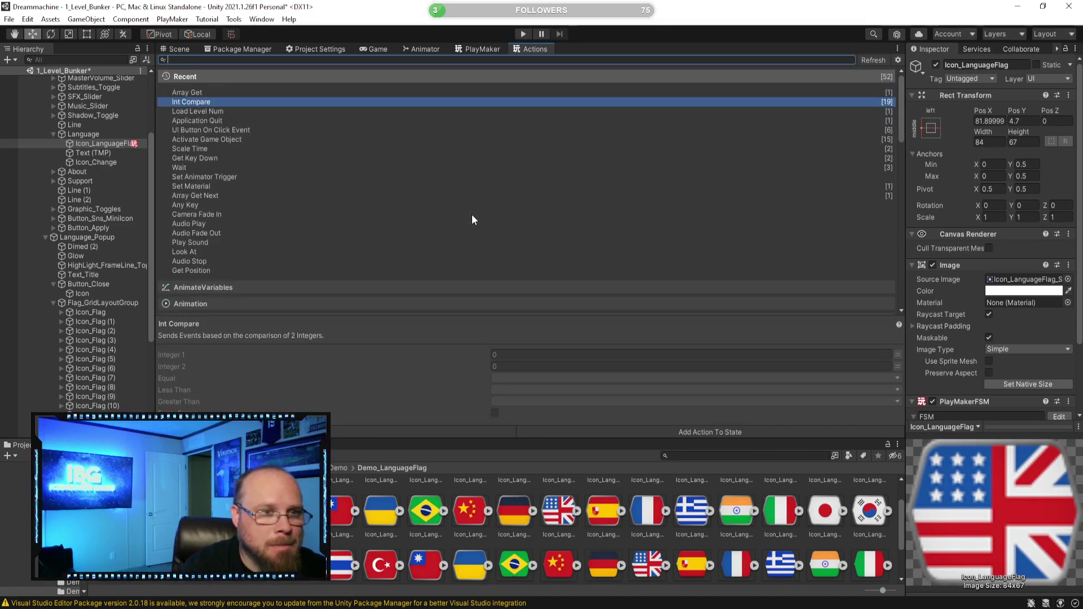
click(482, 49)
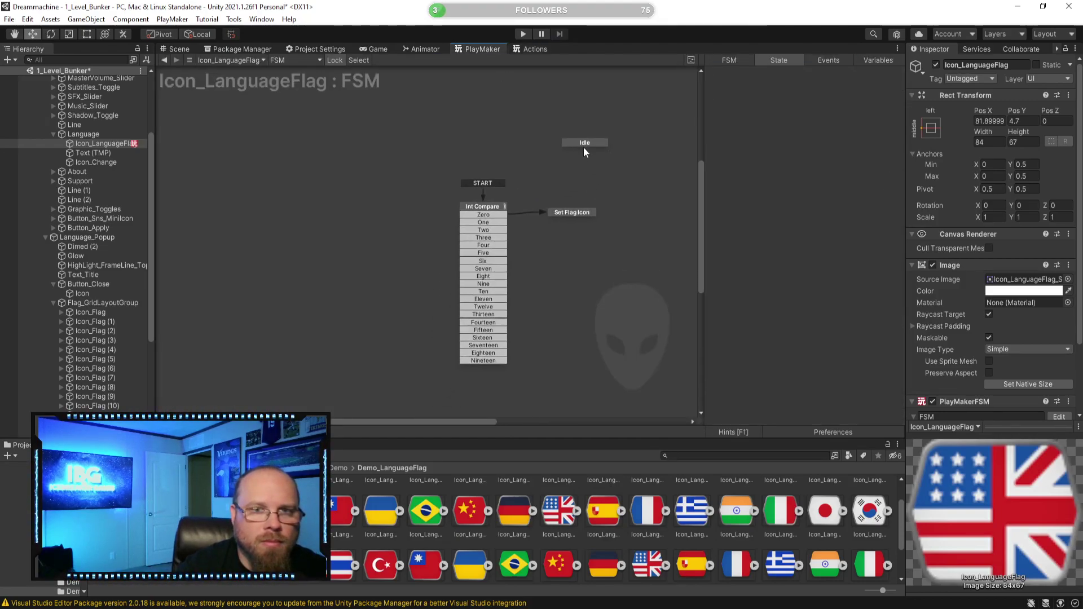
Make Idle the start state and place it directly above the Int Compare state
click(588, 139)
right_click(588, 141)
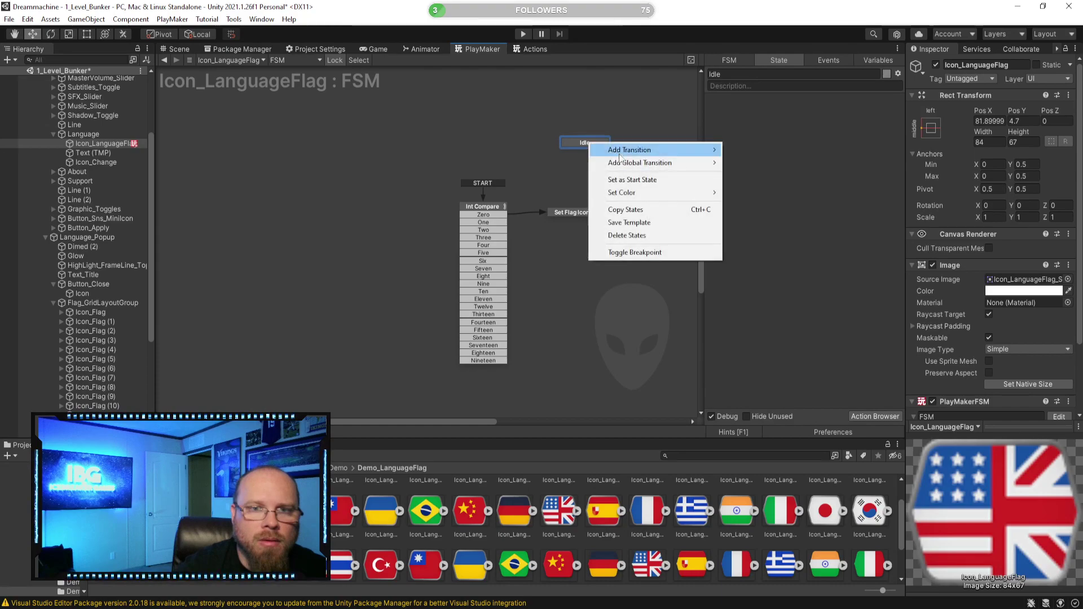
click(631, 180)
drag(586, 144, 533, 149)
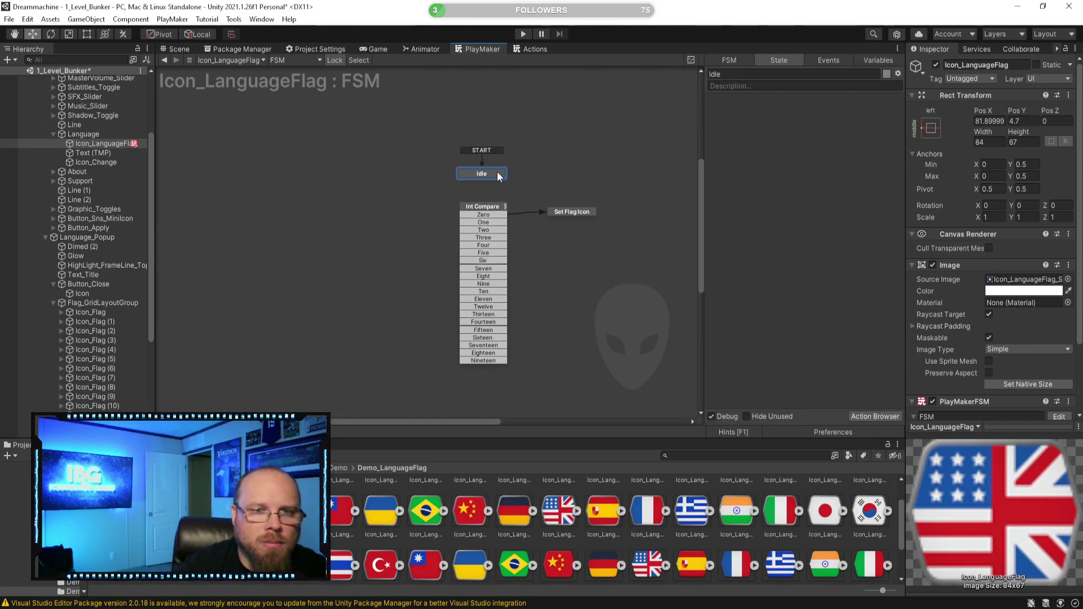
Add a FINISHED transition to the Idle state and link it to Int Compare
right_click(497, 173)
mouse_move(564, 179)
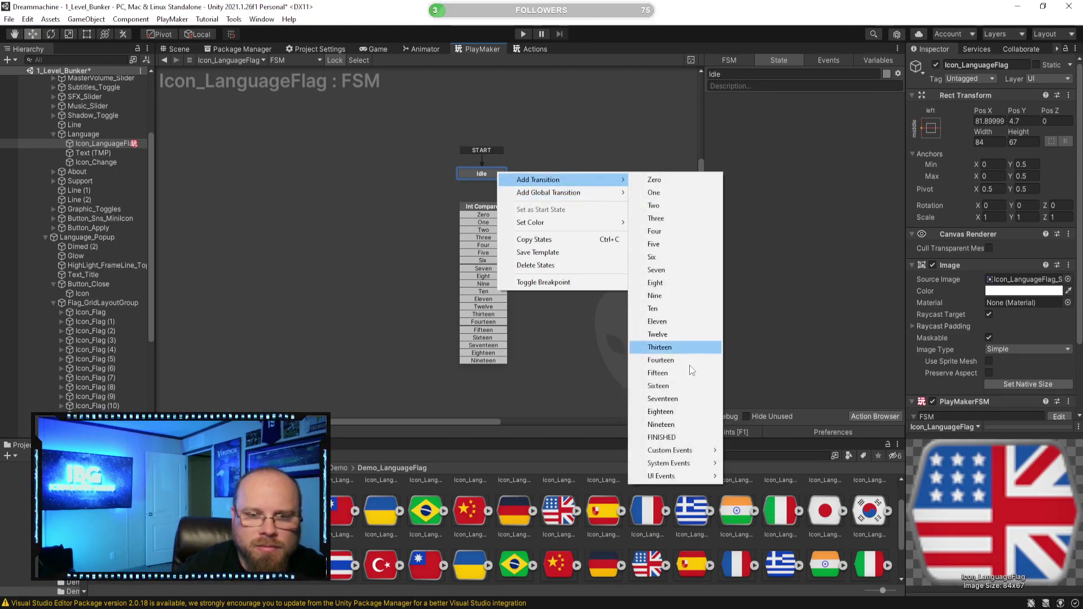
click(662, 450)
drag(499, 181, 489, 213)
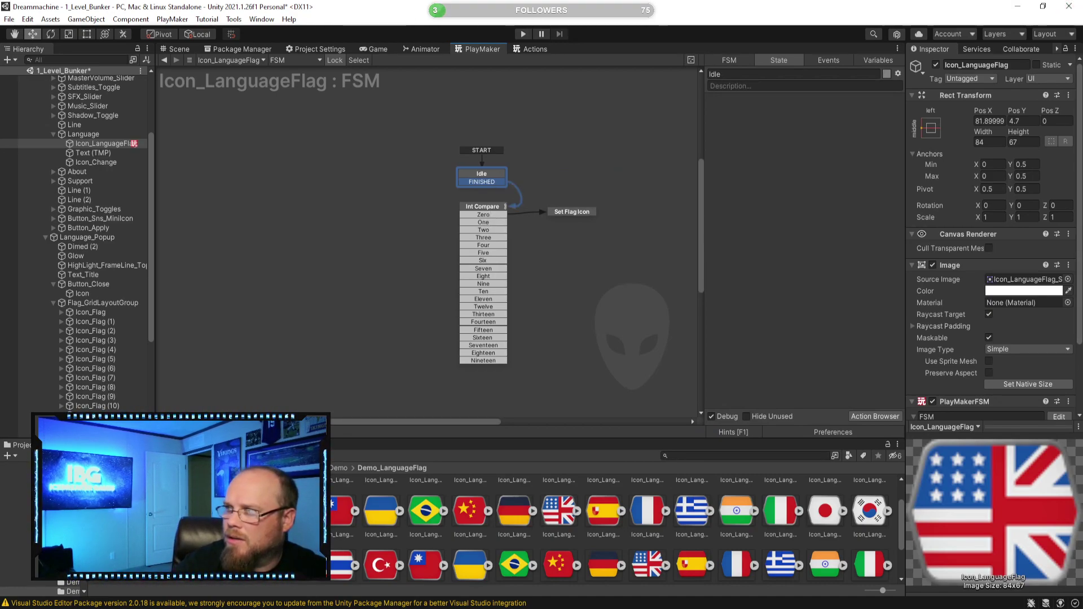
click(547, 161)
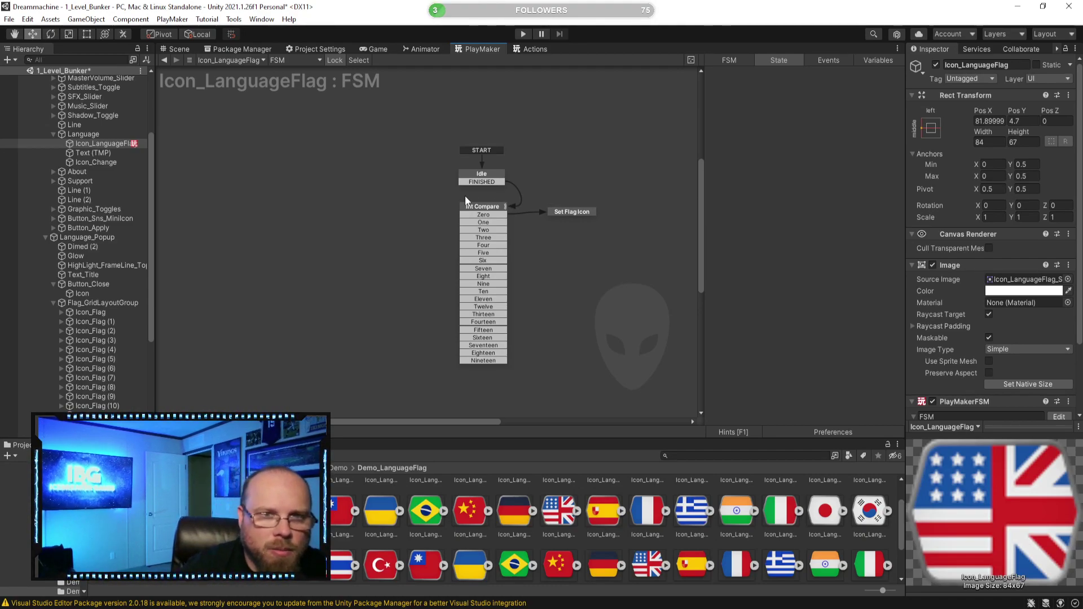
Rearrange the graph so the Idle state sits beside Int Compare, to its left
click(484, 175)
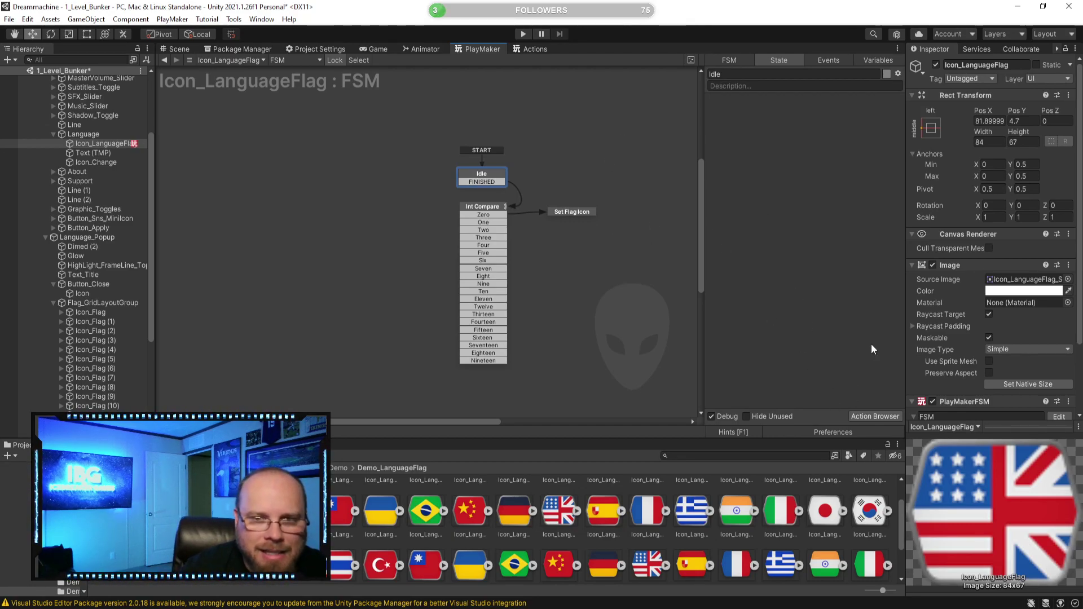
drag(483, 212, 435, 192)
click(547, 188)
click(447, 214)
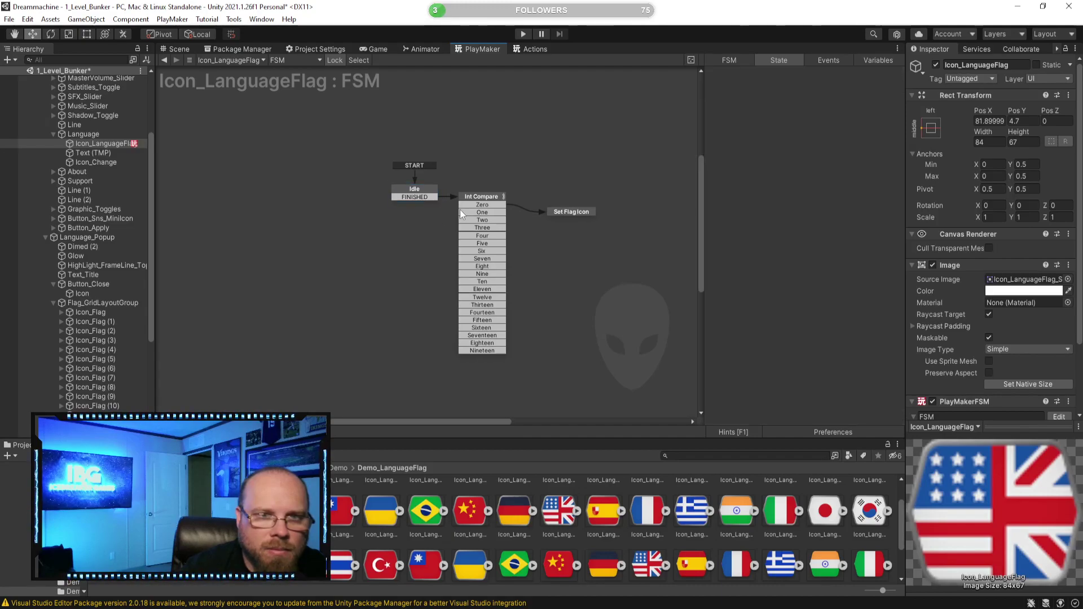
Add an event named "Update Flag" to the FSM and mark it as global
click(488, 201)
click(819, 63)
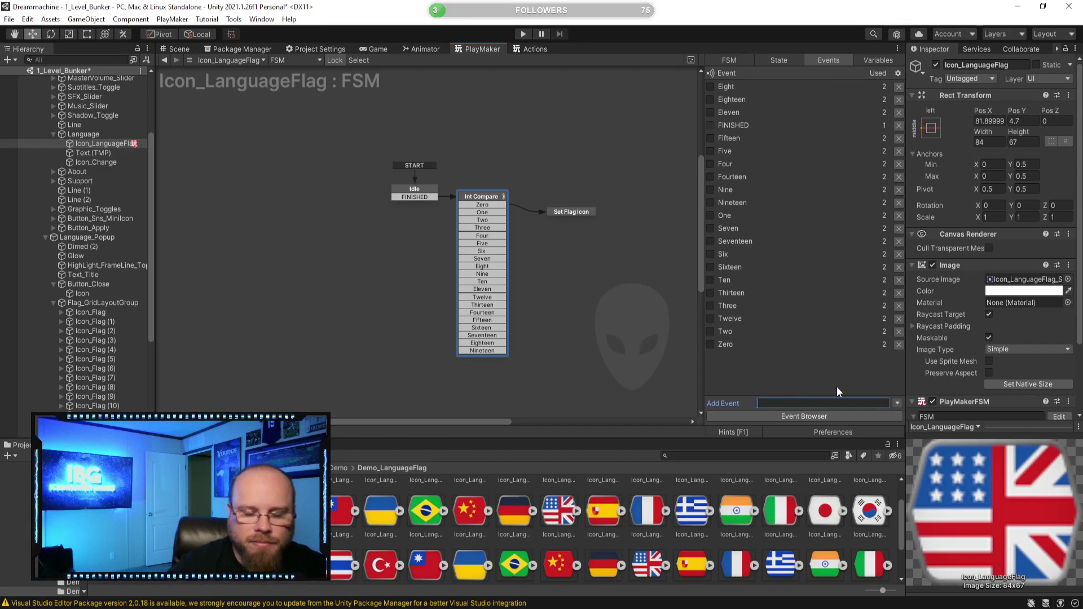
text(U)
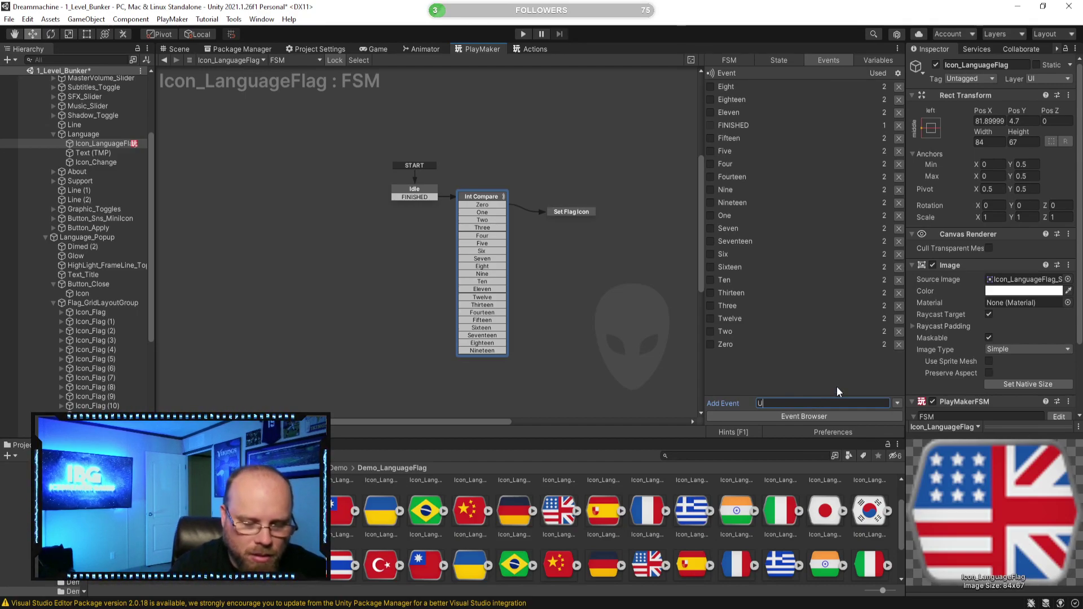
text(pdate Flag)
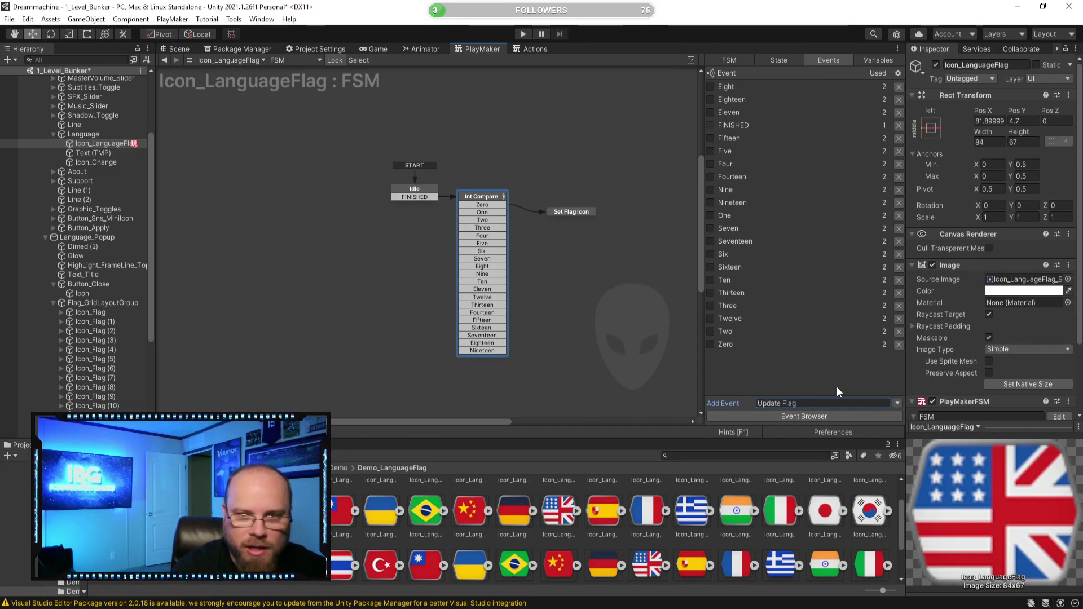
key(Return)
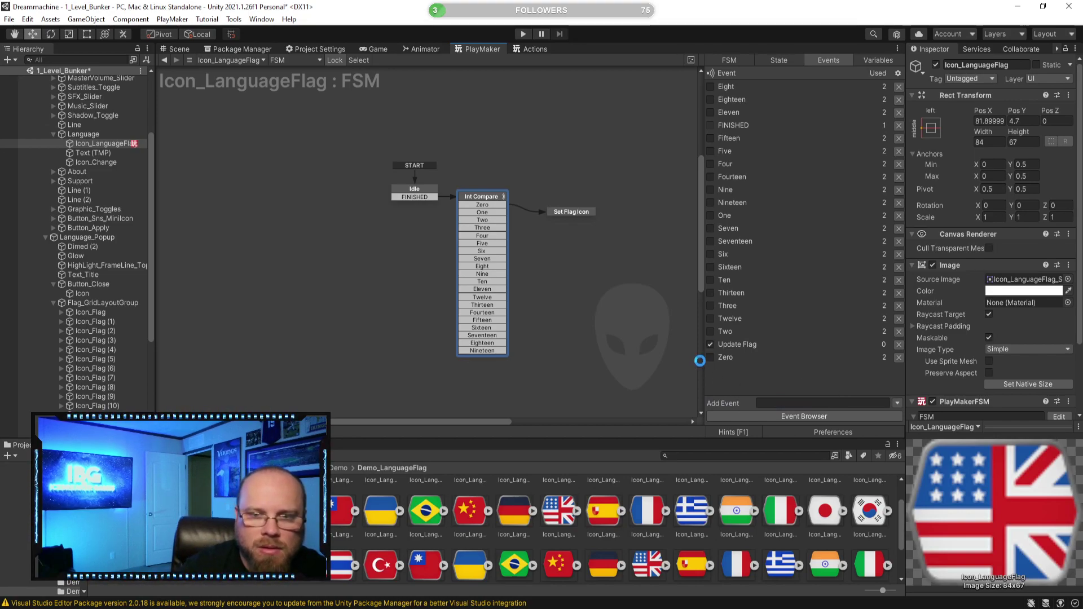
click(710, 344)
click(620, 336)
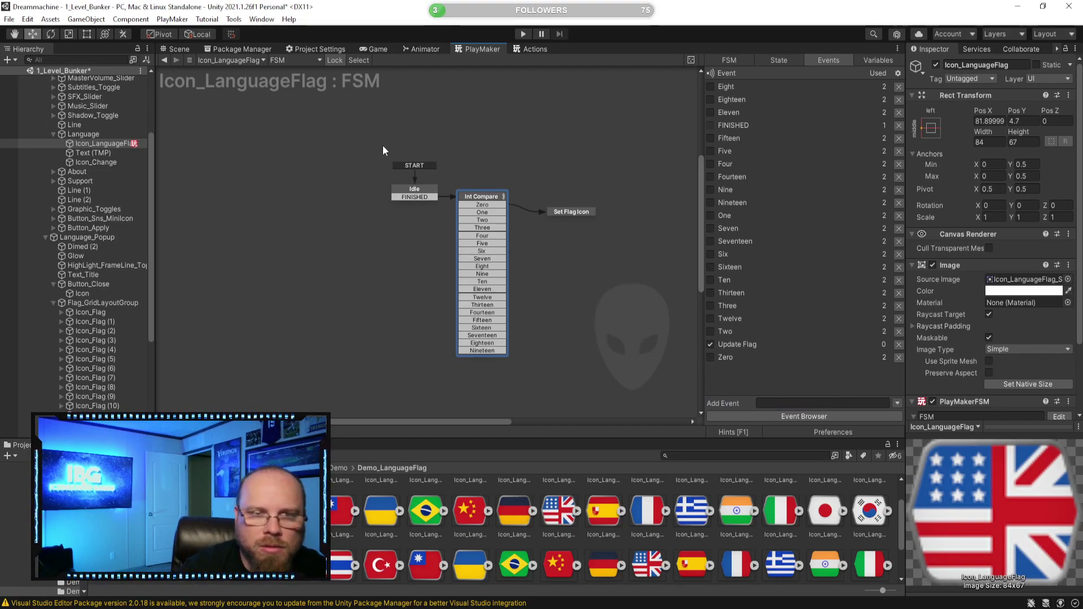
Add a global transition using the Update Flag event to the Int Compare state
click(495, 194)
right_click(495, 194)
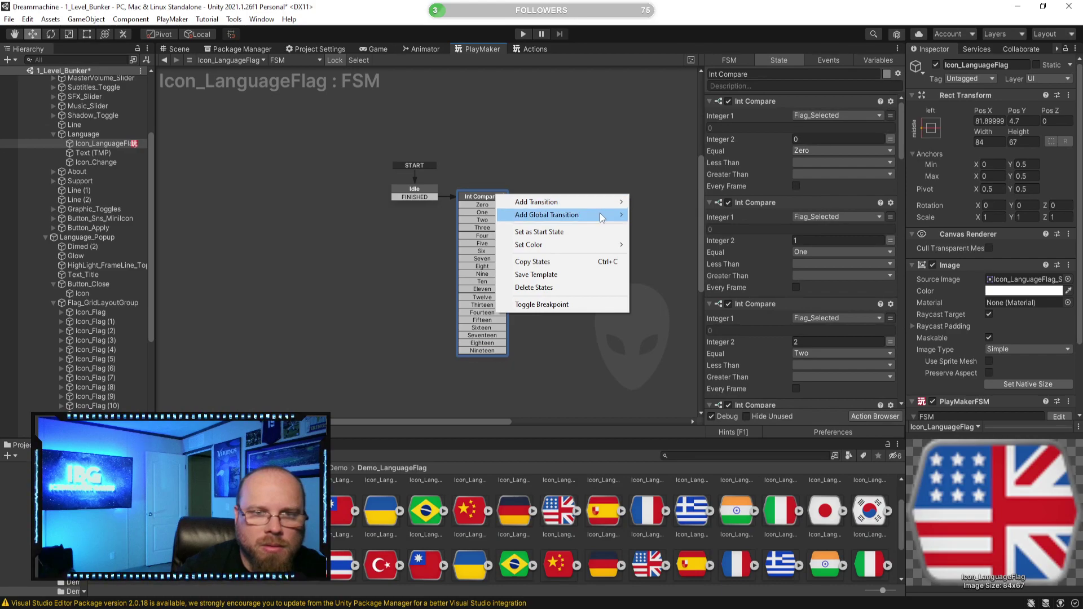
mouse_move(564, 215)
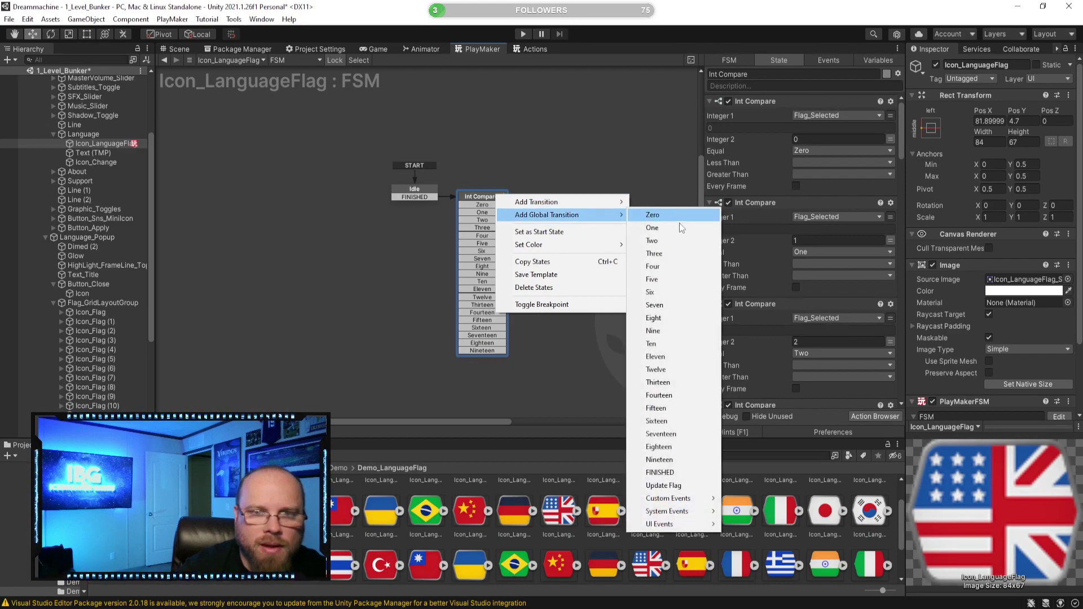
click(687, 484)
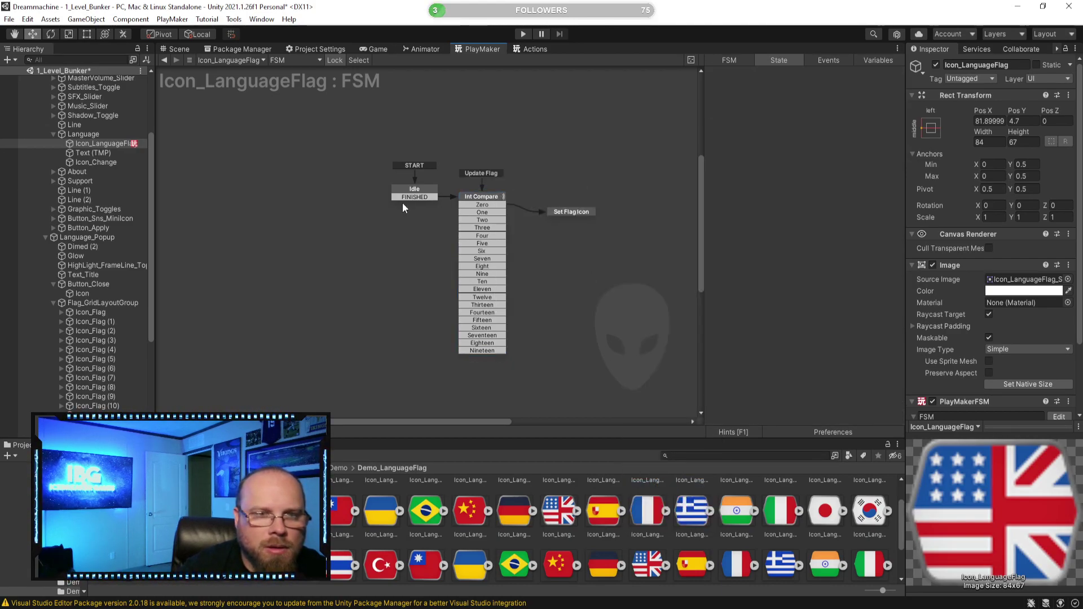
Delete the FINISHED transition from the Idle state and place Idle directly above Int Compare's Update Flag transition
click(419, 193)
right_click(417, 198)
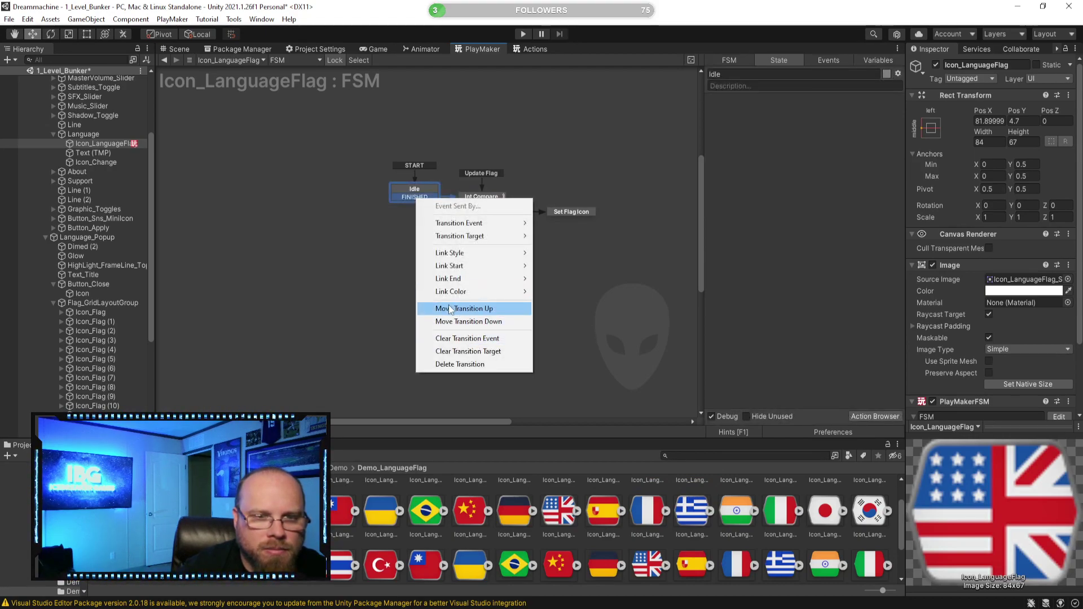
click(460, 363)
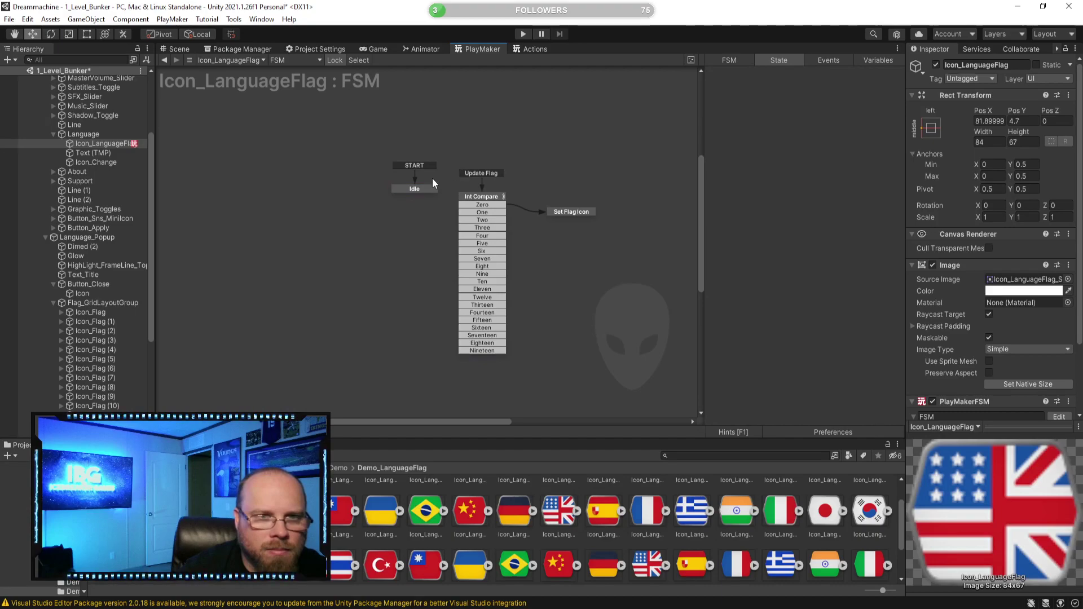
drag(422, 186, 495, 151)
click(536, 276)
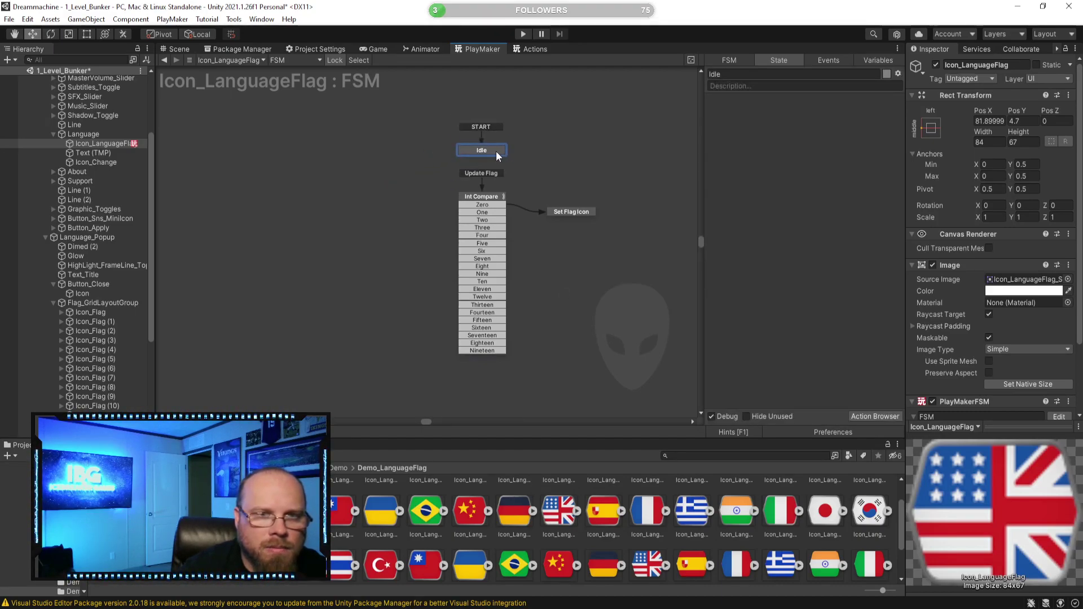
click(536, 218)
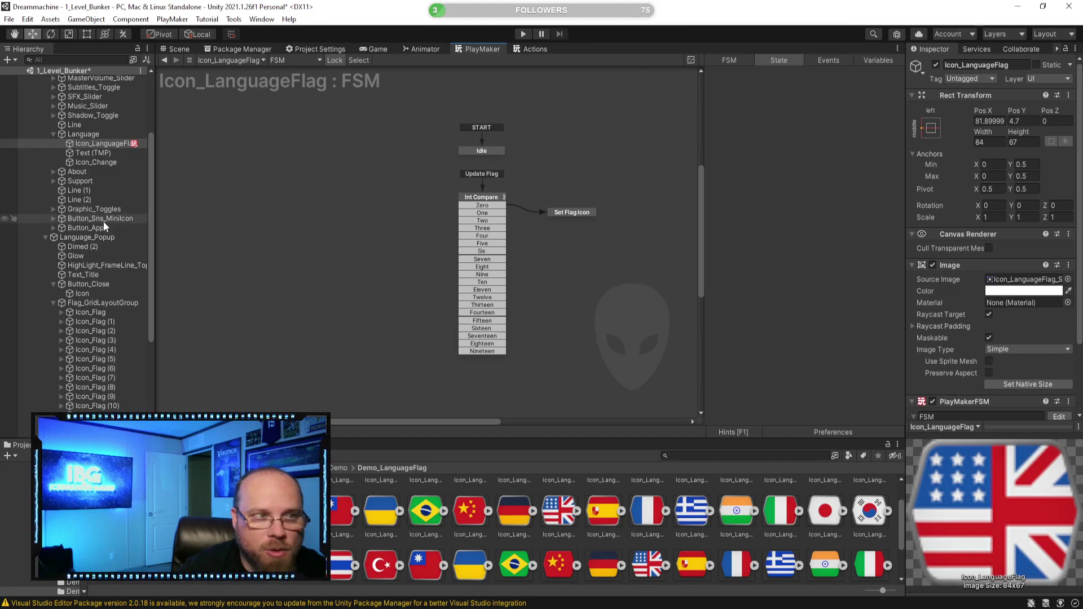
Add a FINISHED transition to the Set Flag Icon state and link it back to Idle
click(493, 197)
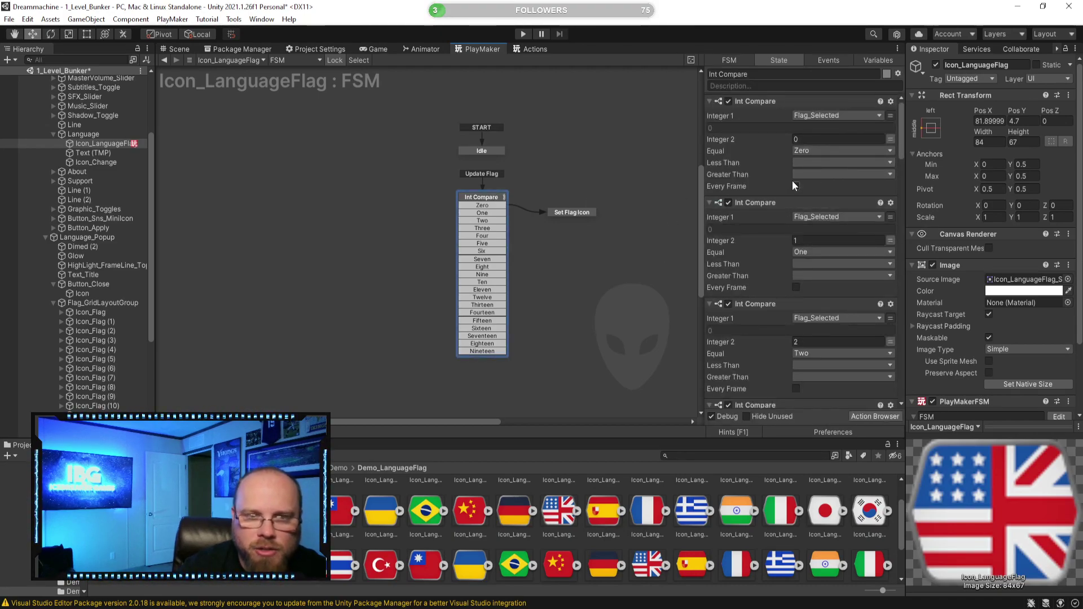
click(572, 212)
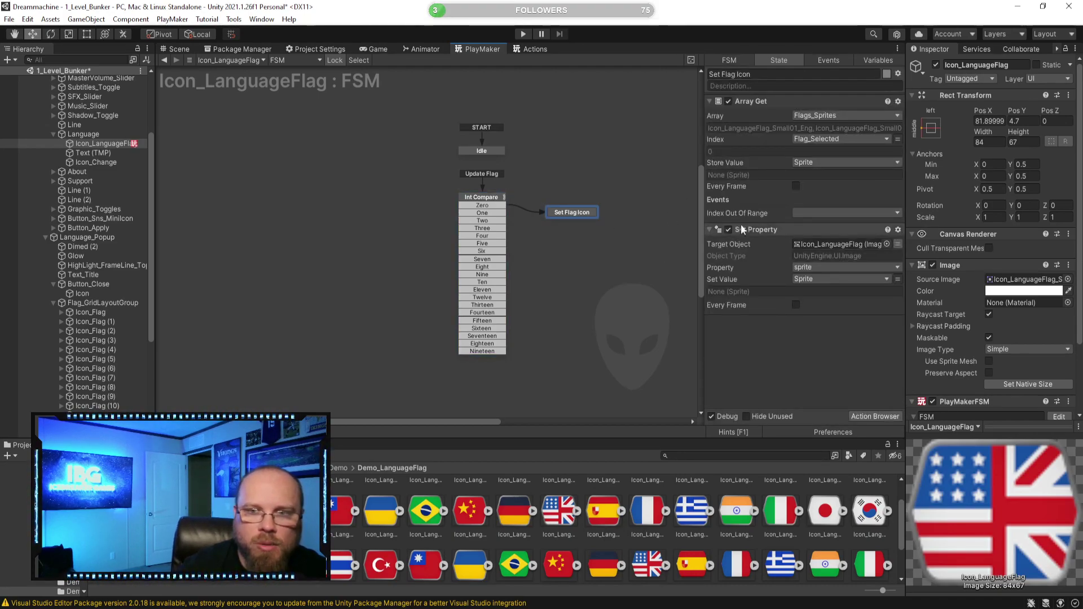
click(584, 237)
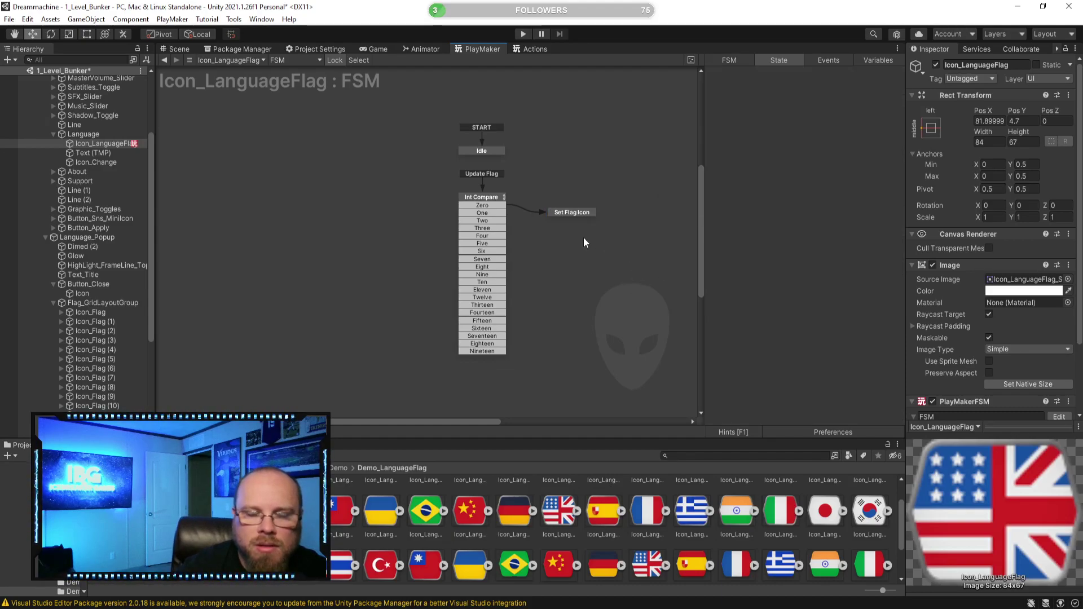
click(565, 216)
right_click(566, 216)
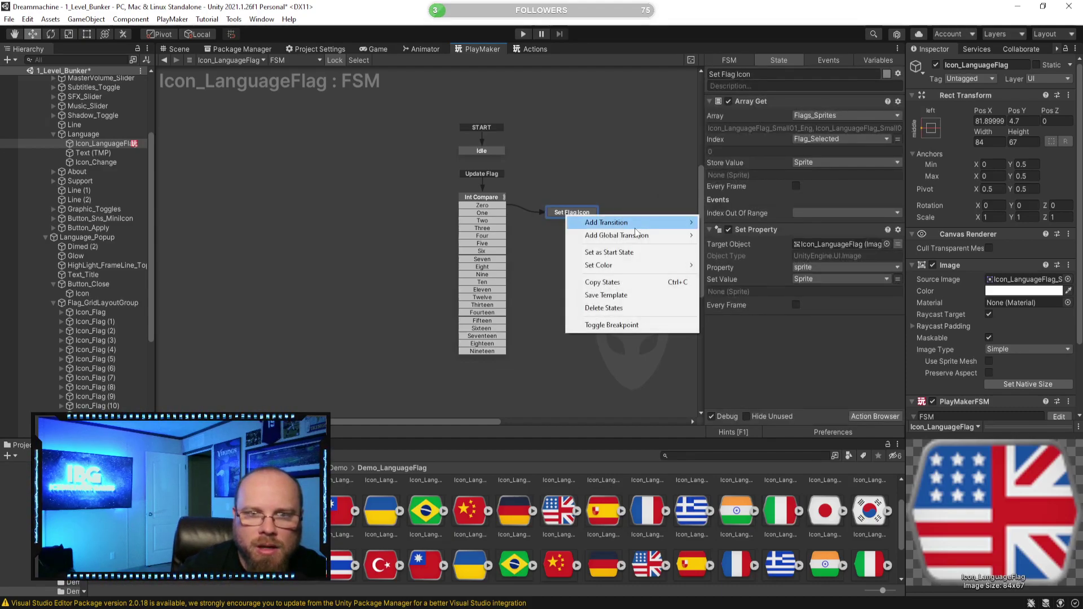
mouse_move(690, 223)
click(729, 480)
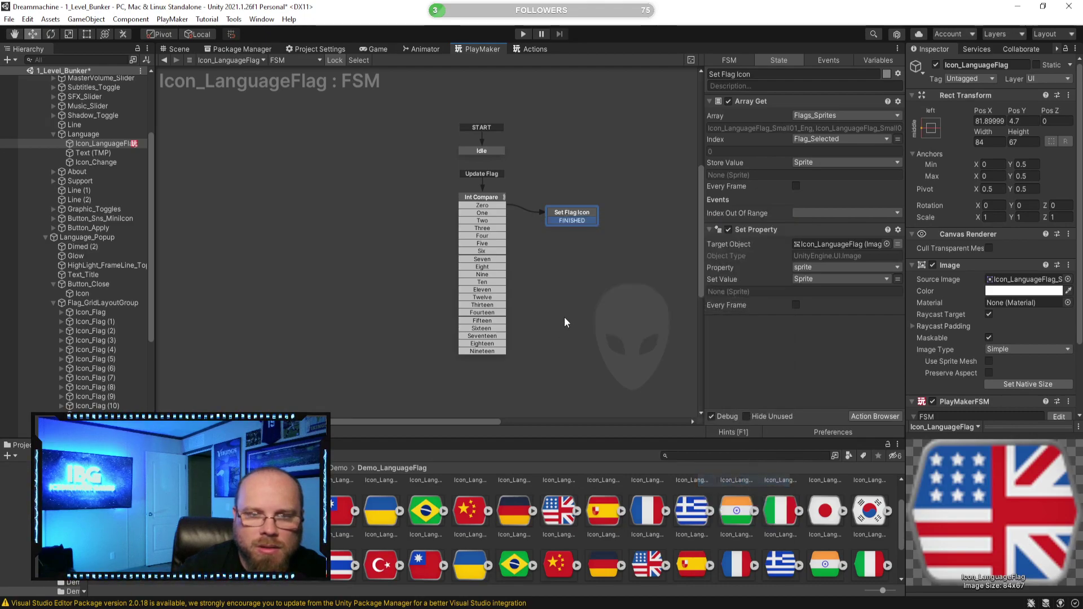
drag(572, 220, 482, 153)
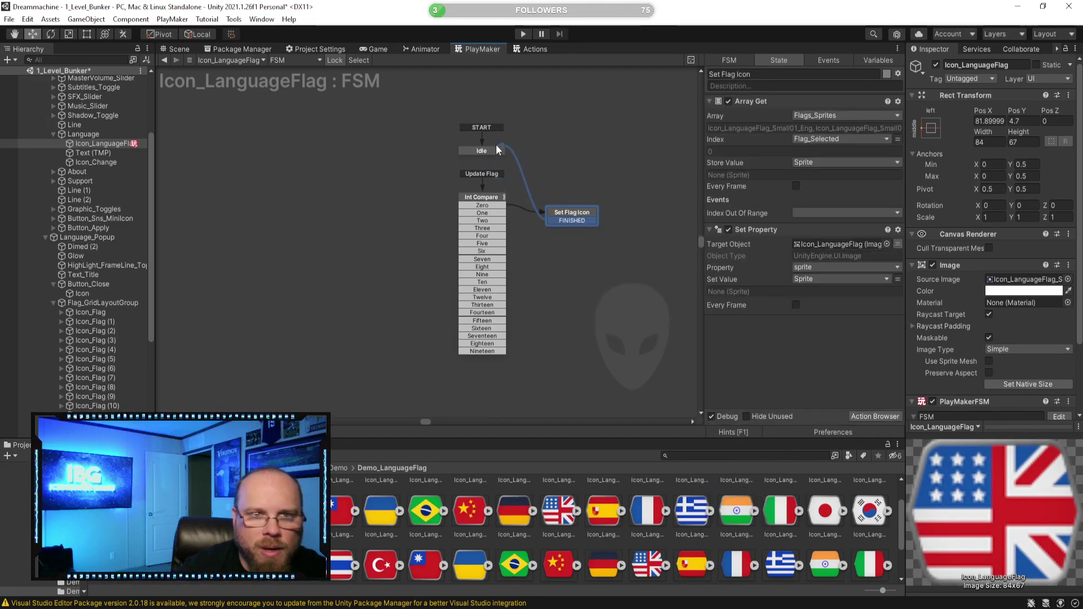
drag(573, 214, 568, 213)
click(551, 252)
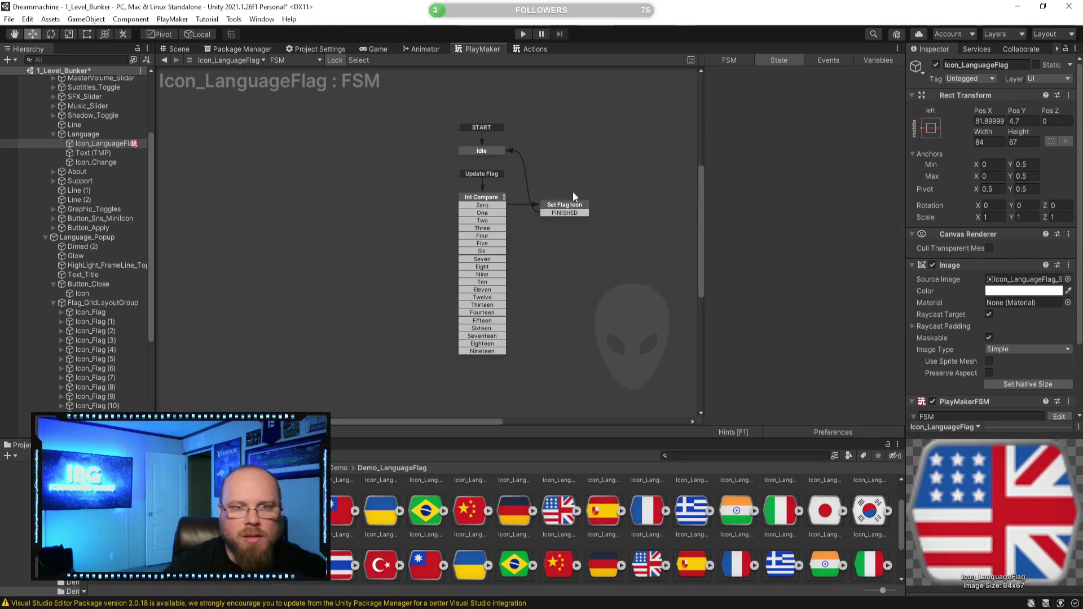
Duplicate the Set Flag Icon state, place the copy beneath the original, and link Int Compare's One event to it
click(576, 209)
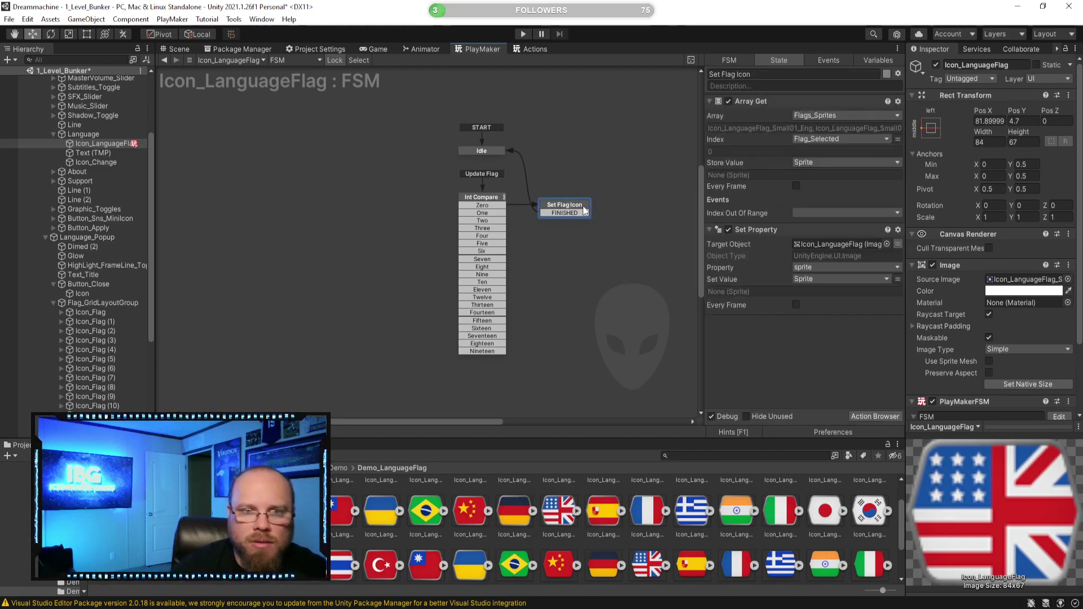
click(471, 261)
click(557, 232)
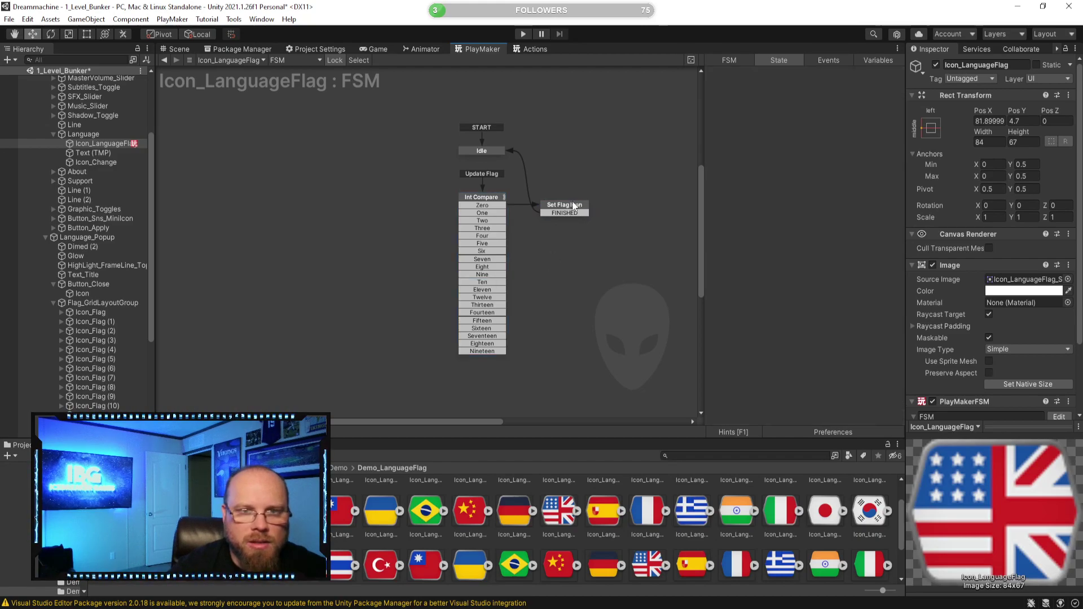
click(576, 206)
key(ctrl+c)
key(ctrl+v)
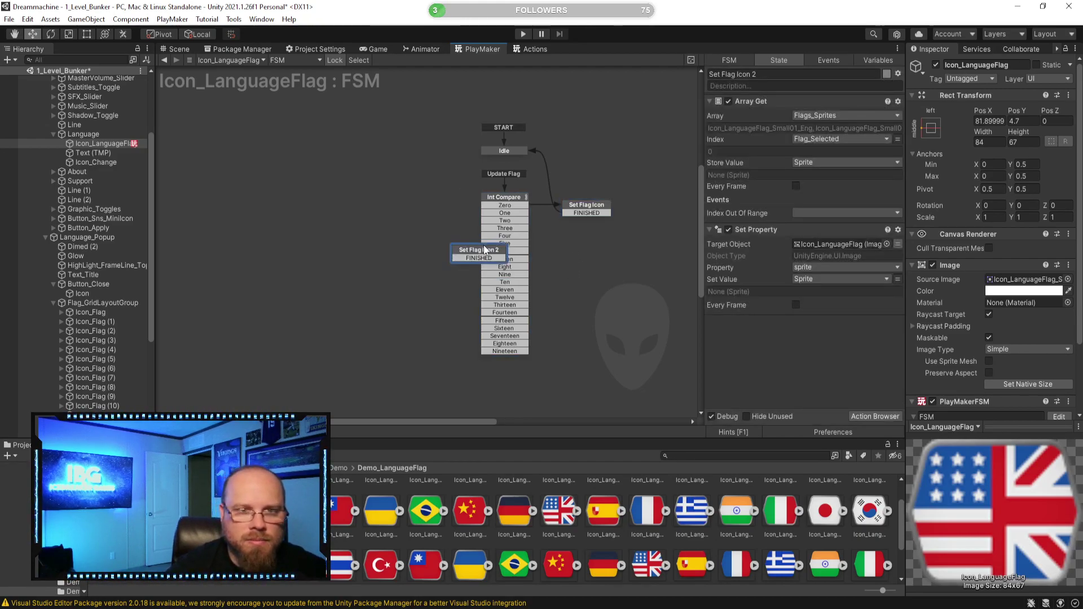
drag(473, 252, 582, 231)
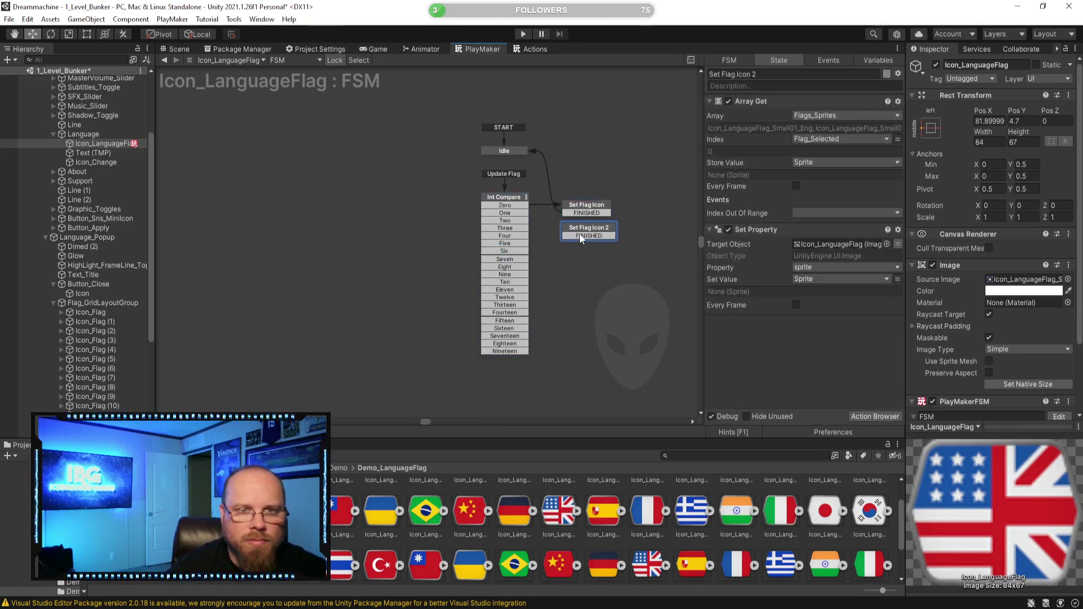
drag(523, 212, 584, 229)
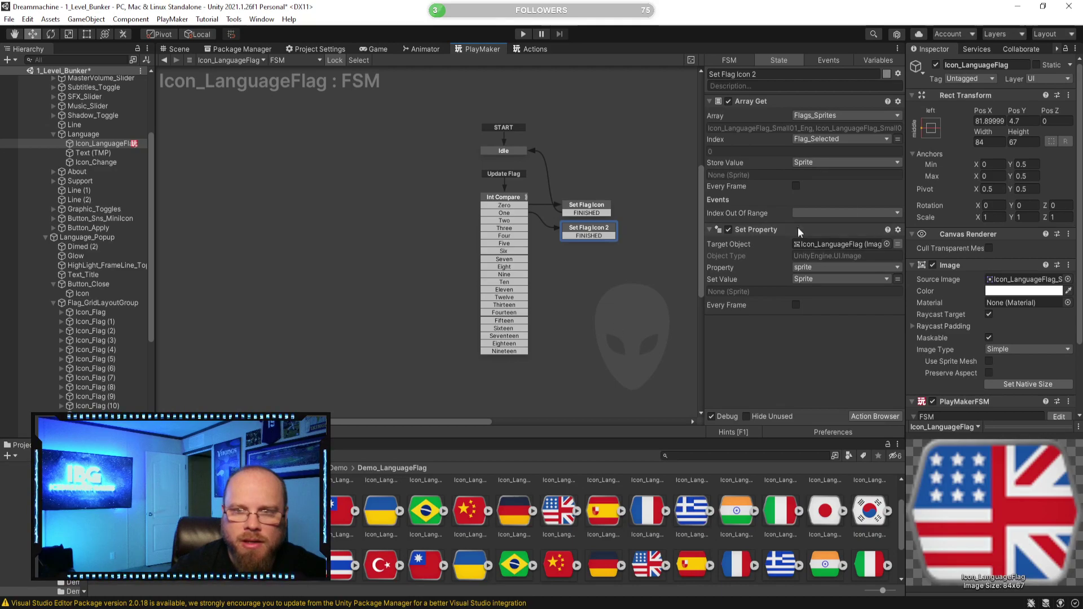
Examine the integer comparisons in Int Compare against the Array Get and Set Property actions in both Set Flag Icon states
click(569, 262)
click(499, 214)
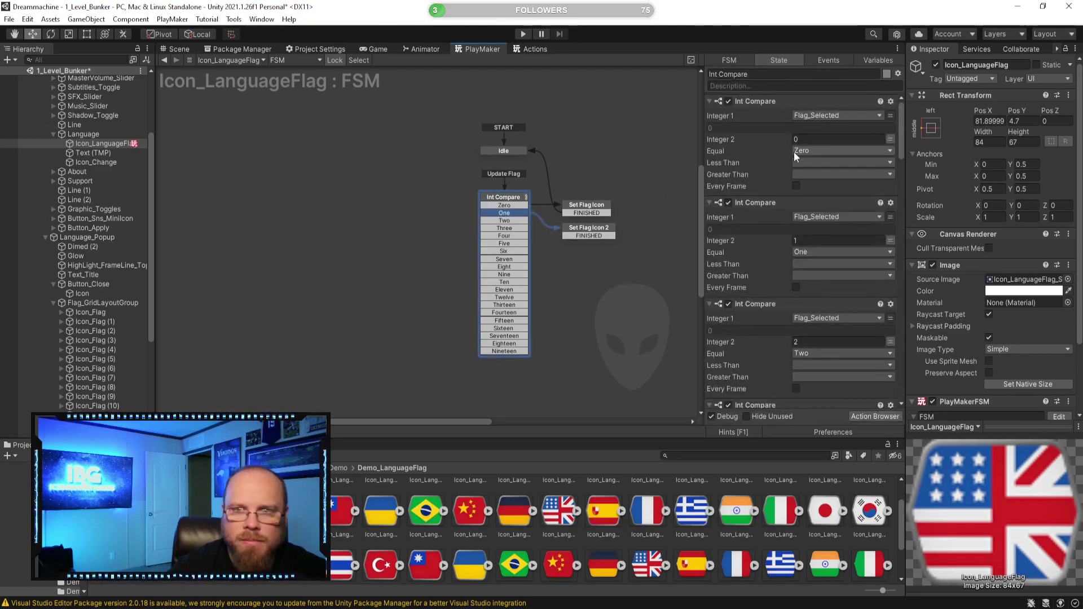
click(601, 233)
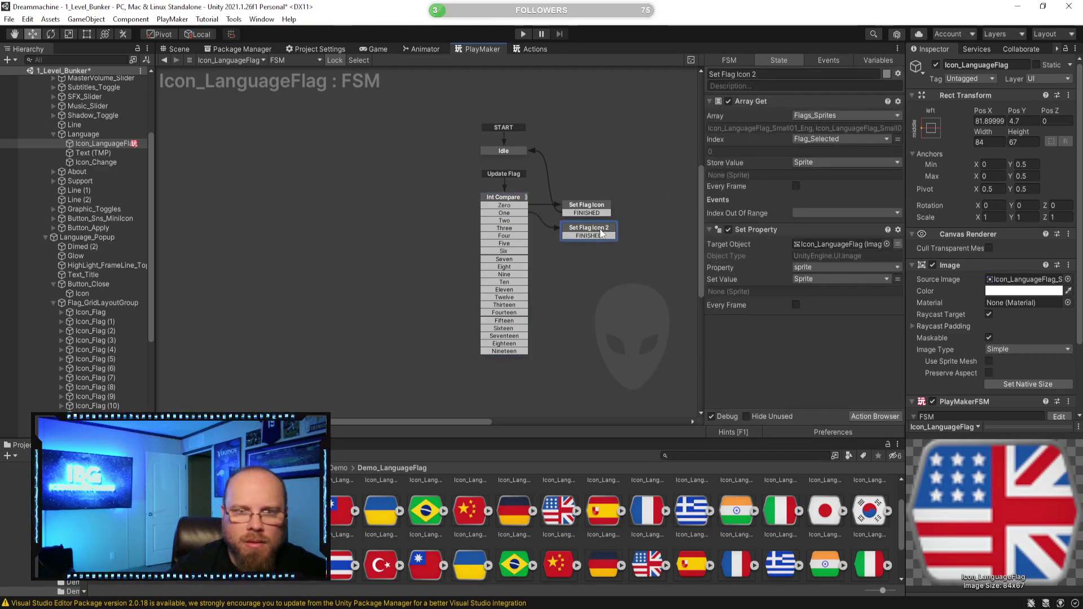
click(517, 198)
click(598, 231)
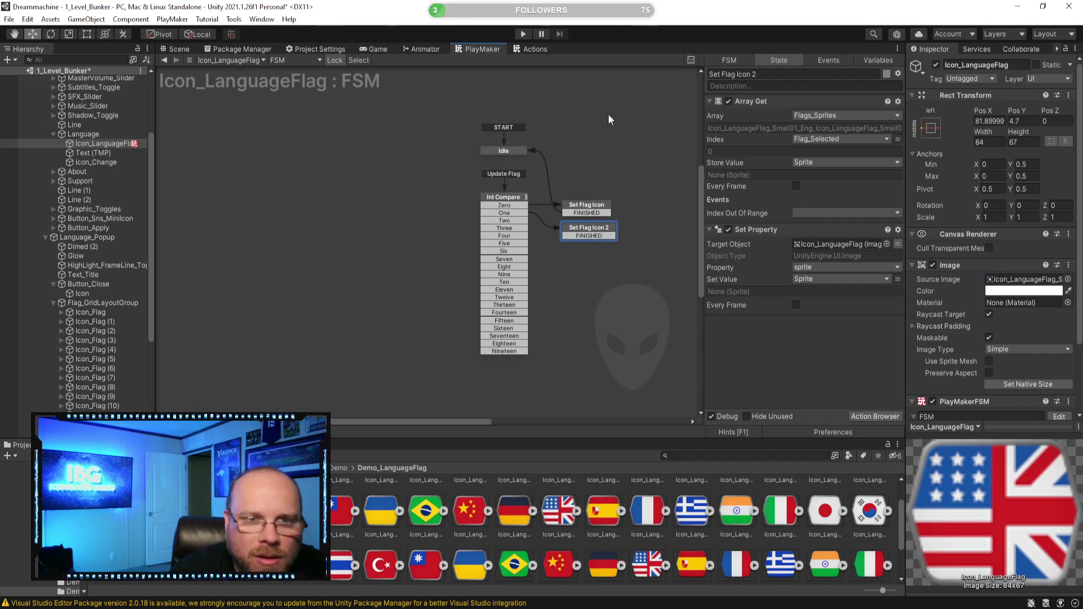
click(496, 195)
scroll(818, 233, down, 5)
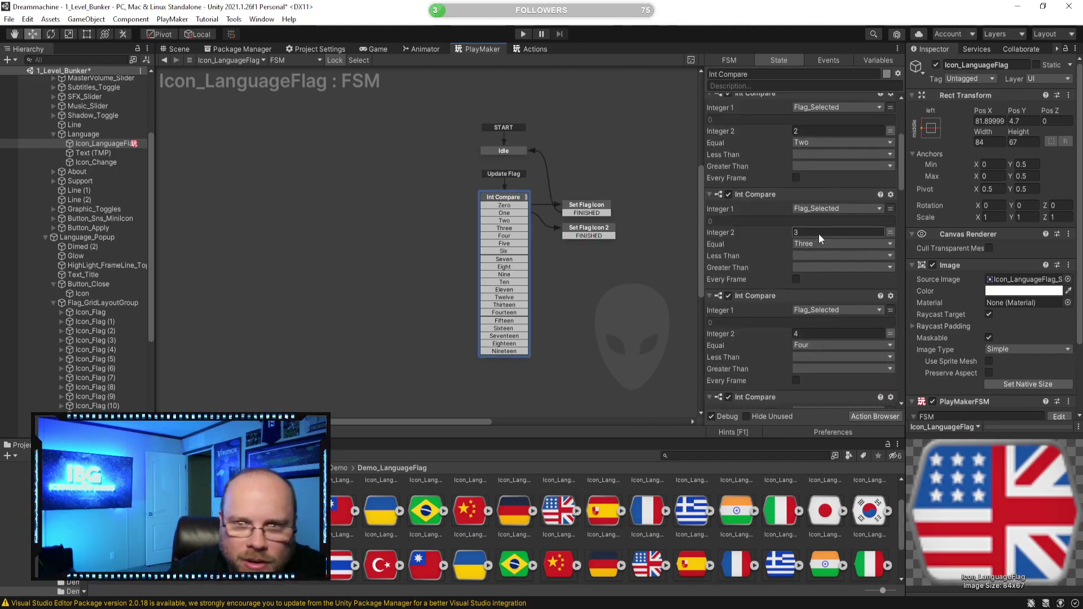
scroll(818, 233, up, 5)
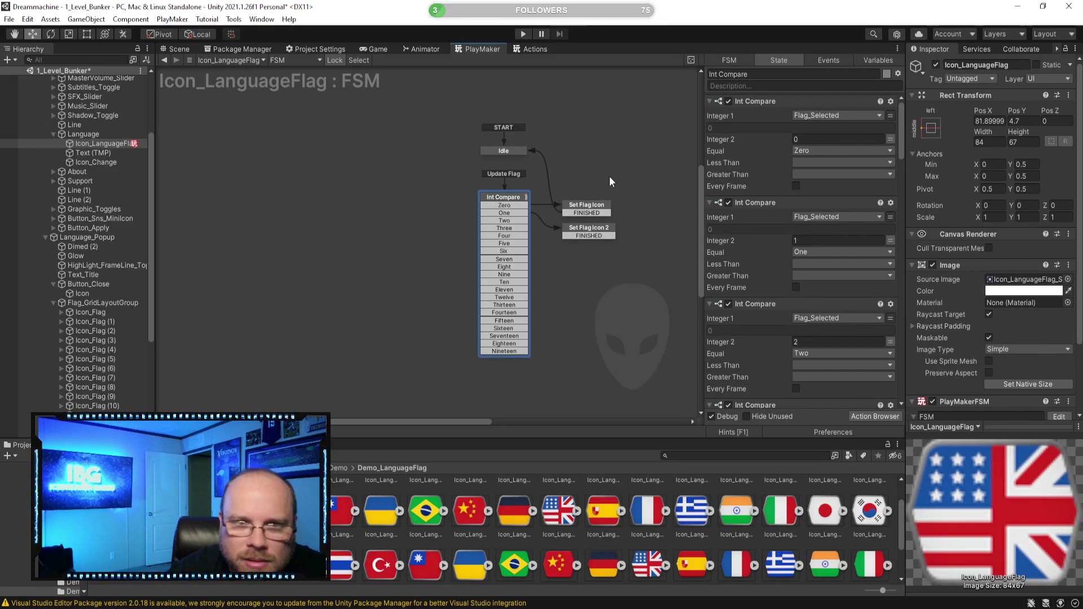
click(591, 319)
click(591, 209)
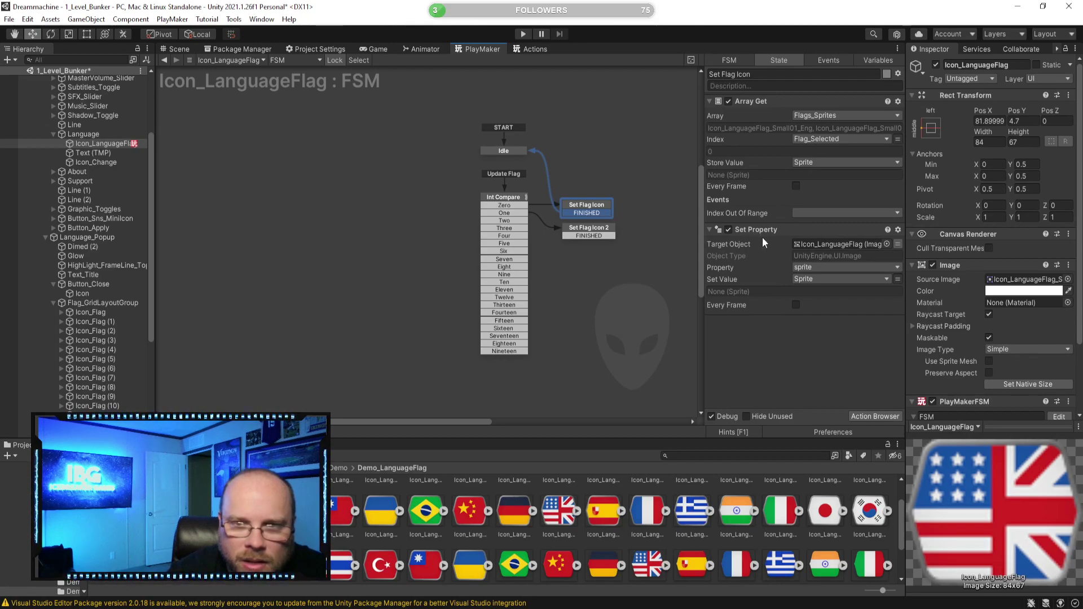
Delete the duplicated Set Flag Icon 2 state from the graph
click(550, 235)
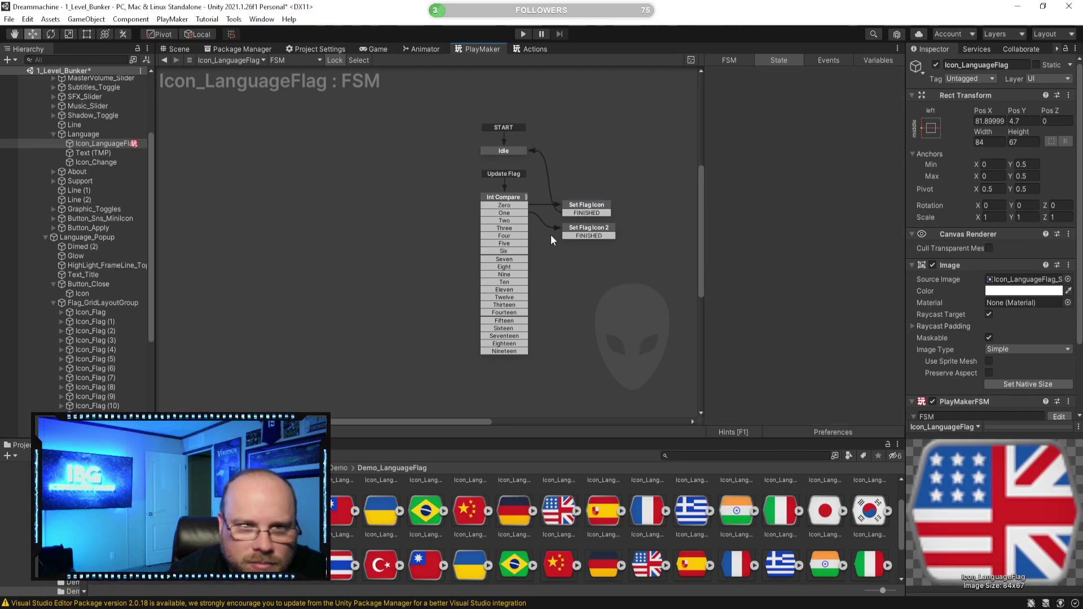
click(588, 229)
key(Delete)
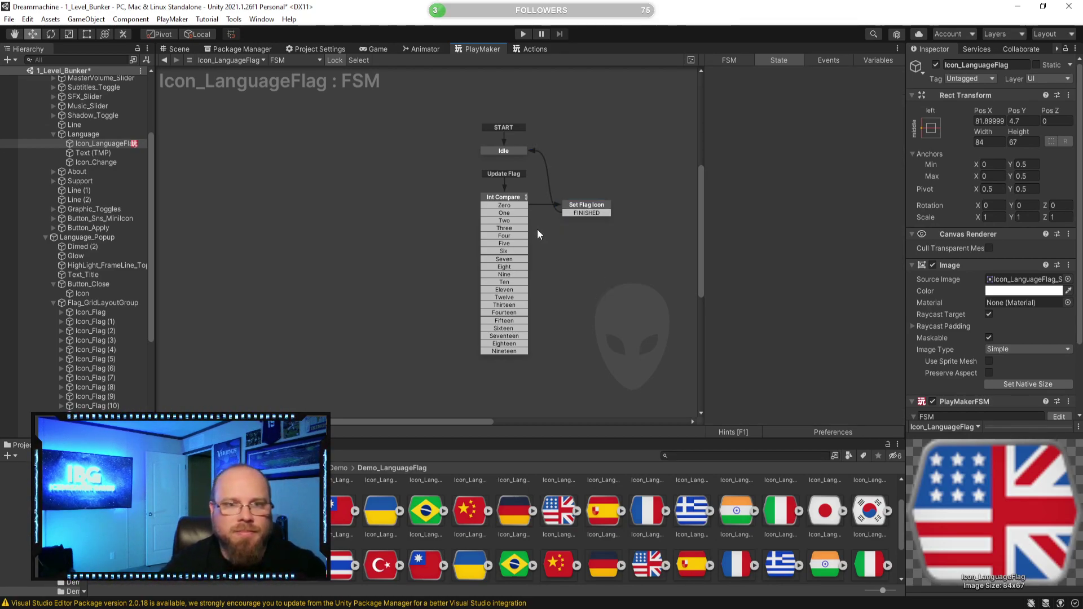
click(510, 198)
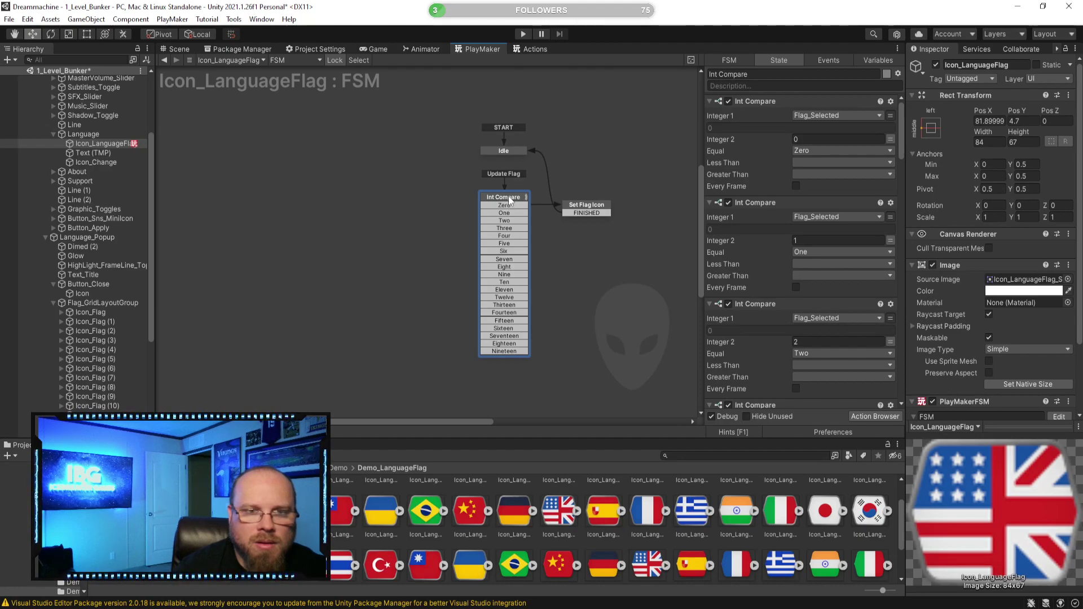
right_click(508, 195)
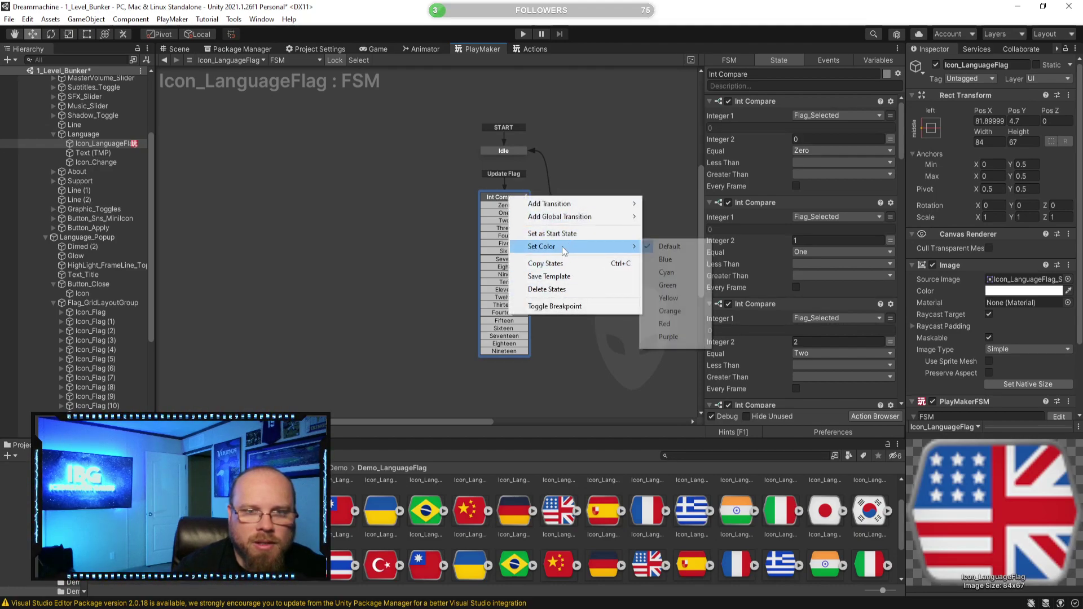
click(591, 362)
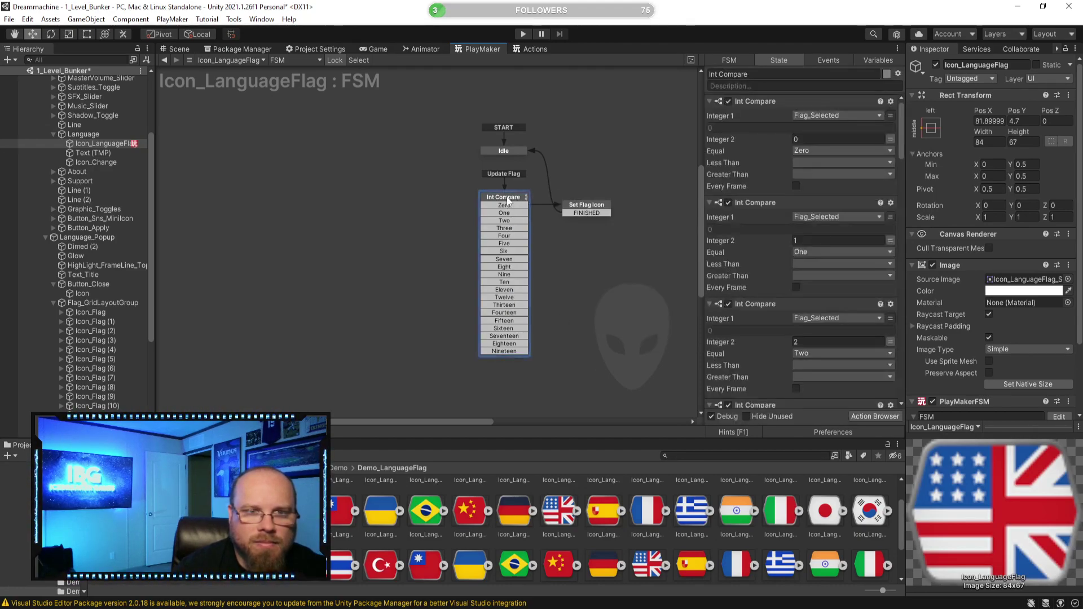
Add a global transition using the Update Flag event to the Set Flag Icon state
click(595, 205)
right_click(595, 204)
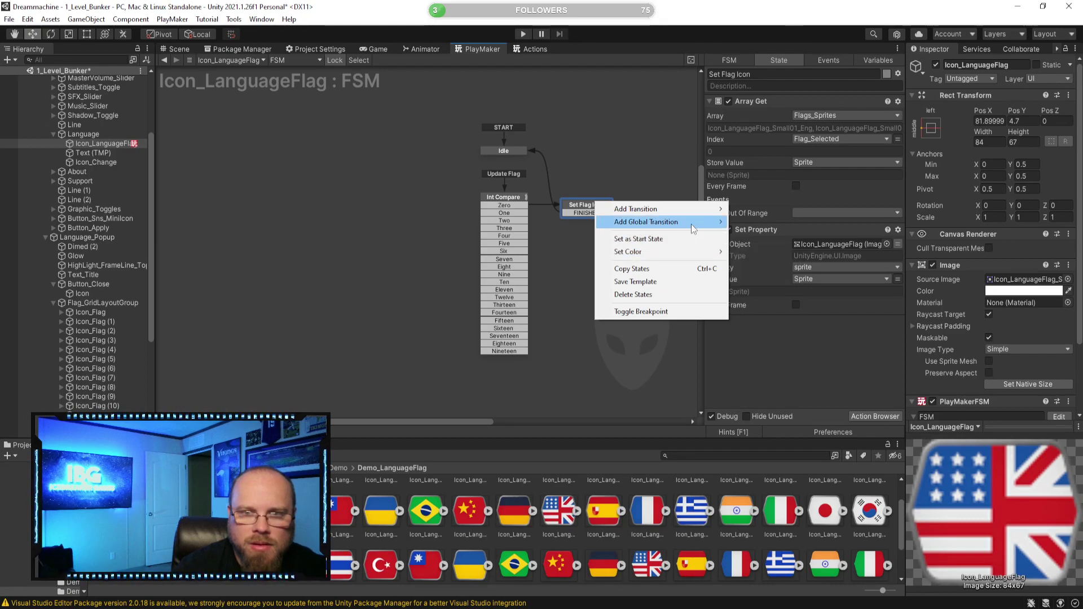
mouse_move(691, 223)
click(763, 492)
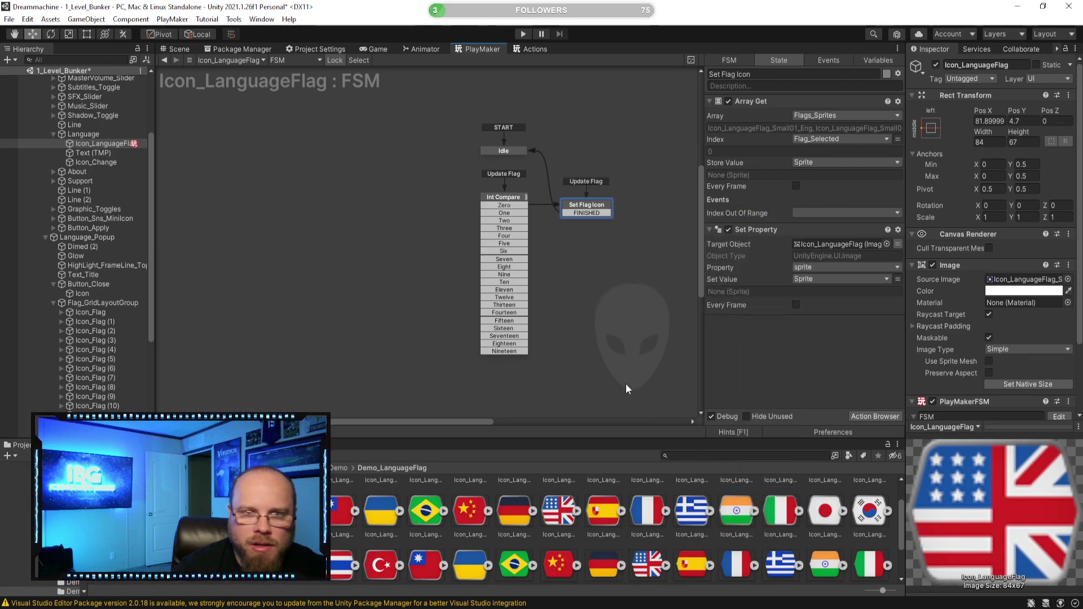
Delete the Update Flag global transition from the Int Compare state
click(483, 162)
right_click(499, 174)
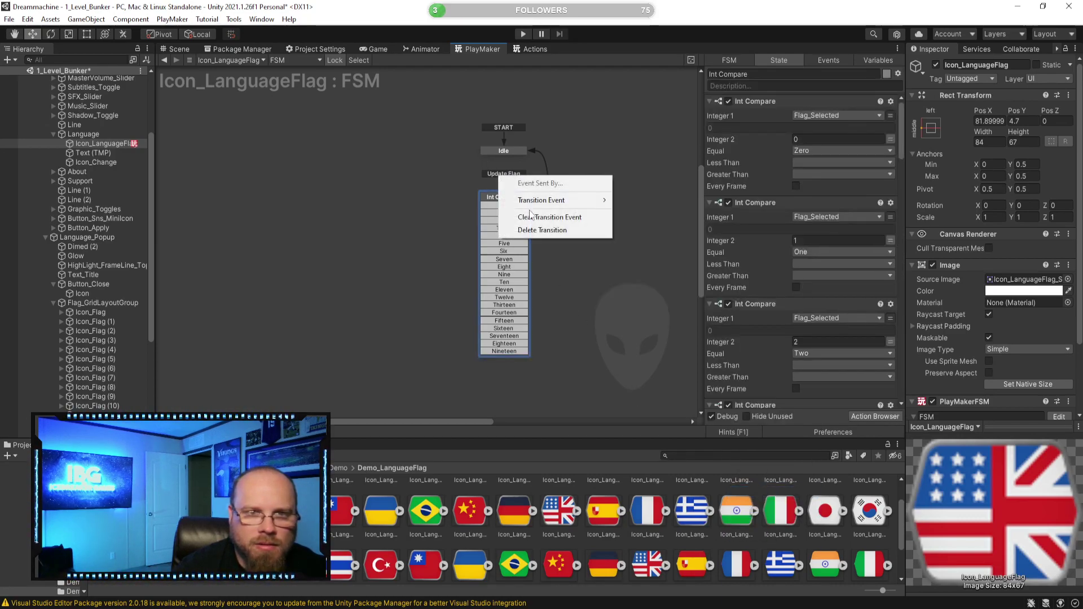
click(556, 229)
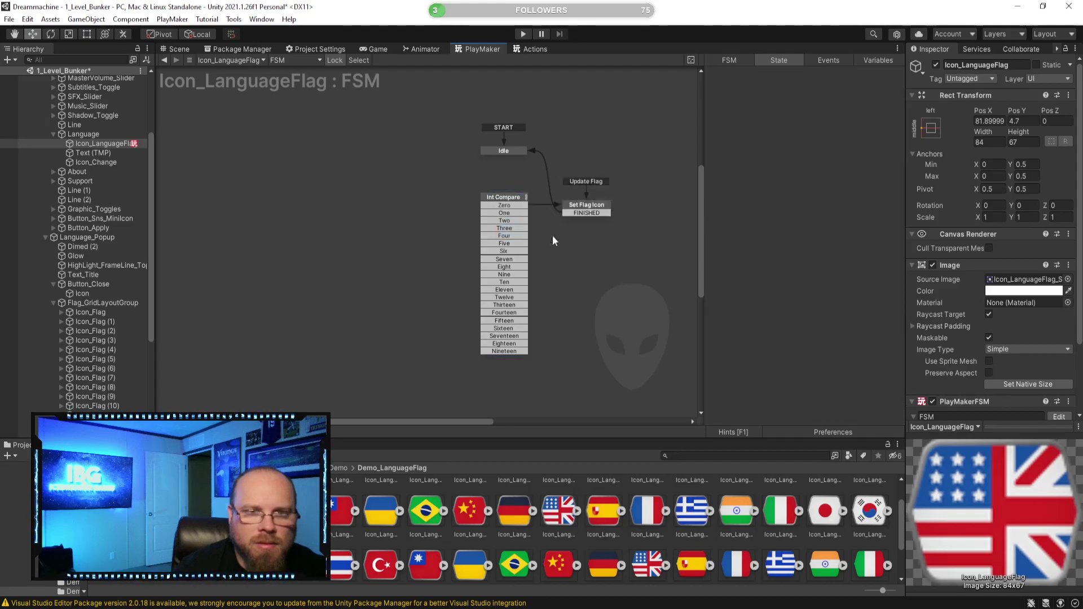
Set the Int Compare state's color to red
click(506, 197)
click(887, 74)
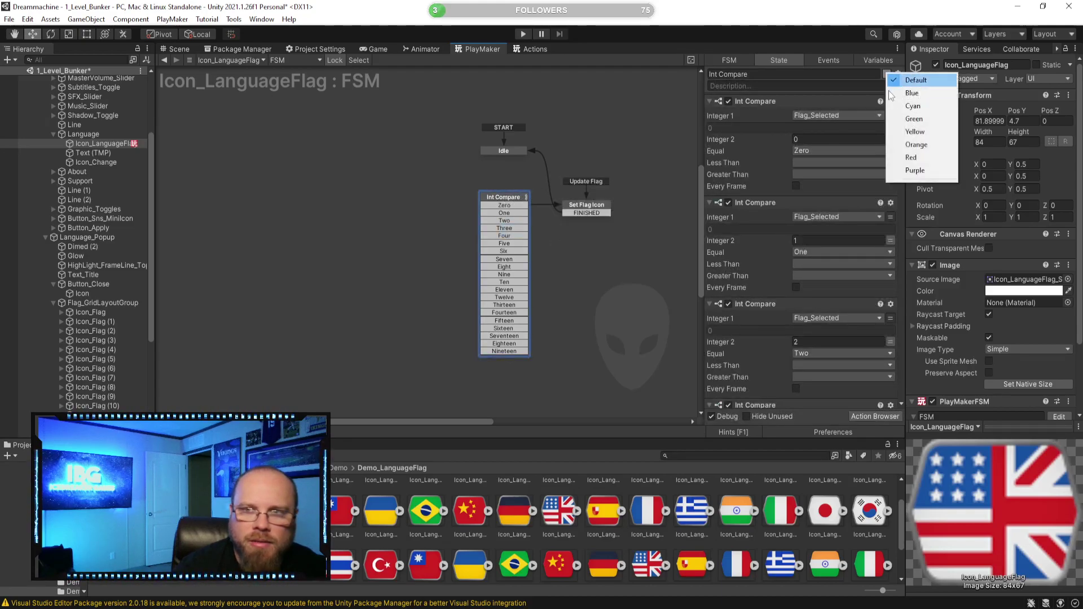
click(911, 158)
click(598, 303)
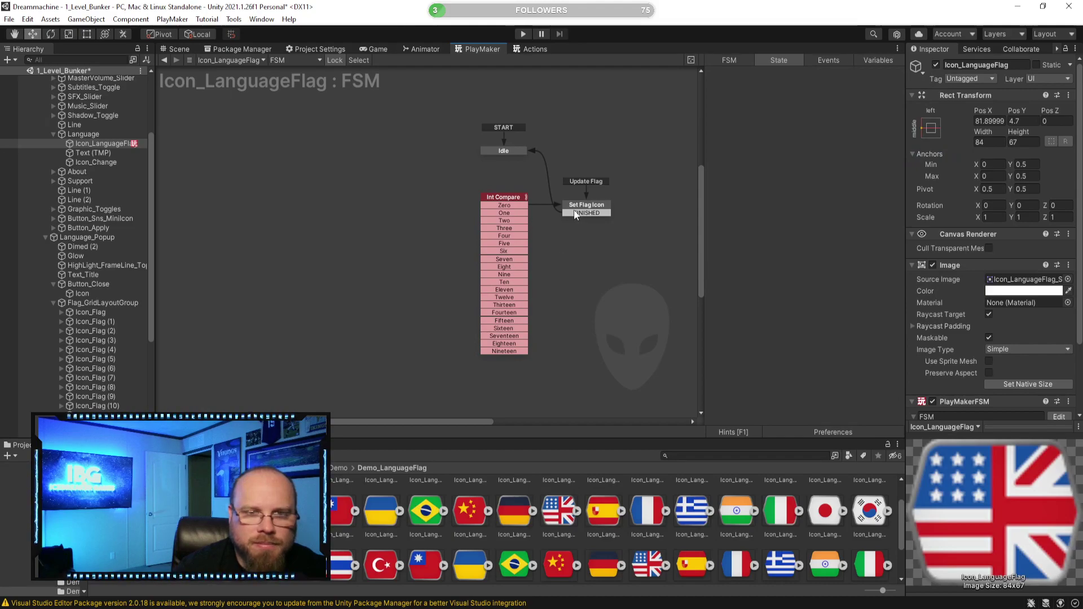
Move the Set Flag Icon state up beside Idle and review the contents of both states
drag(575, 217, 577, 149)
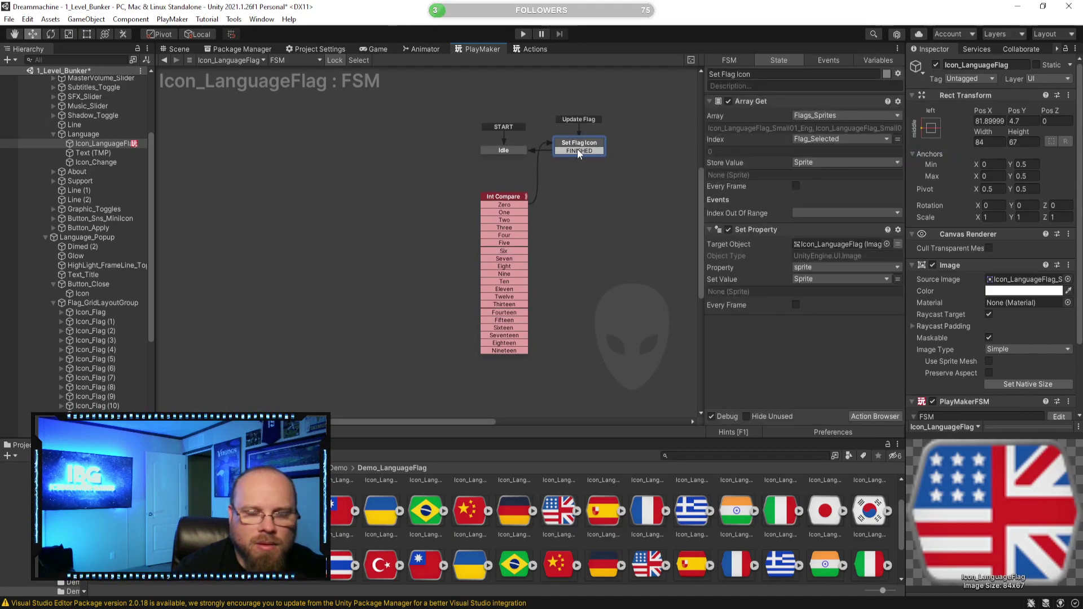
click(571, 171)
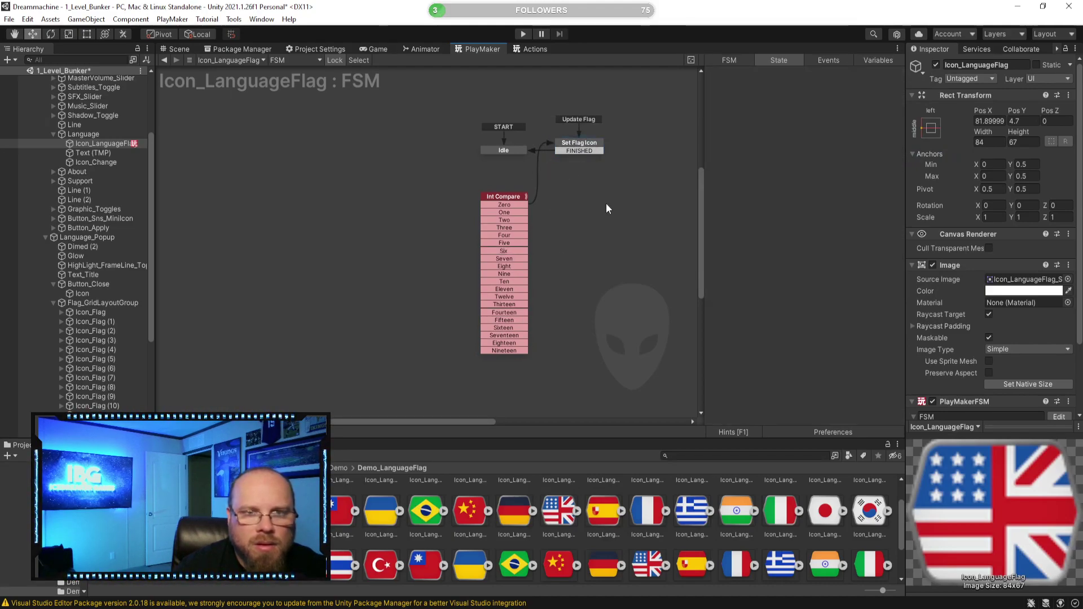
click(504, 150)
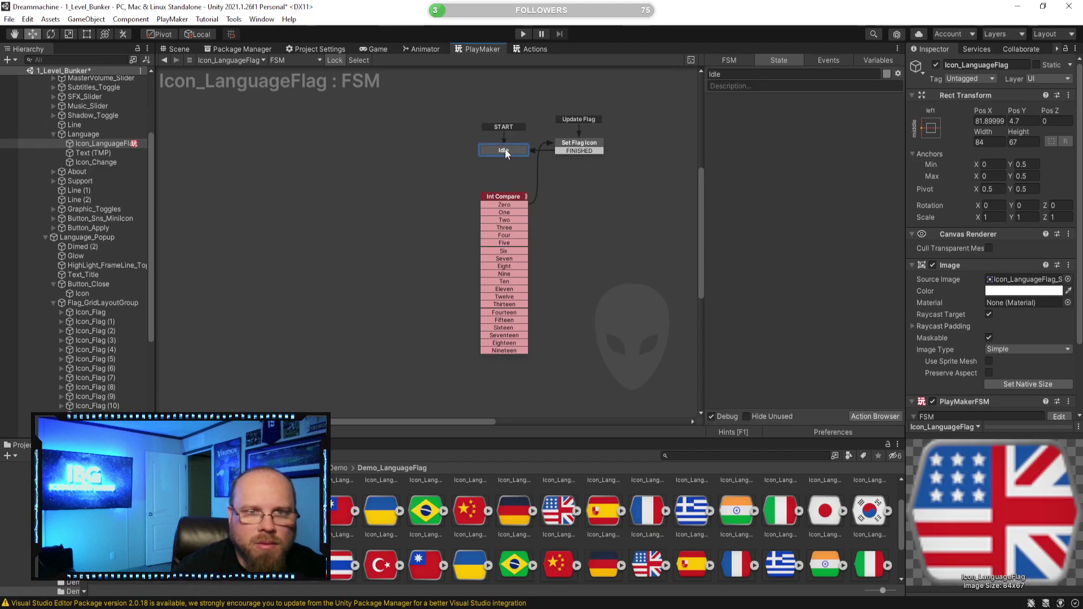
click(583, 144)
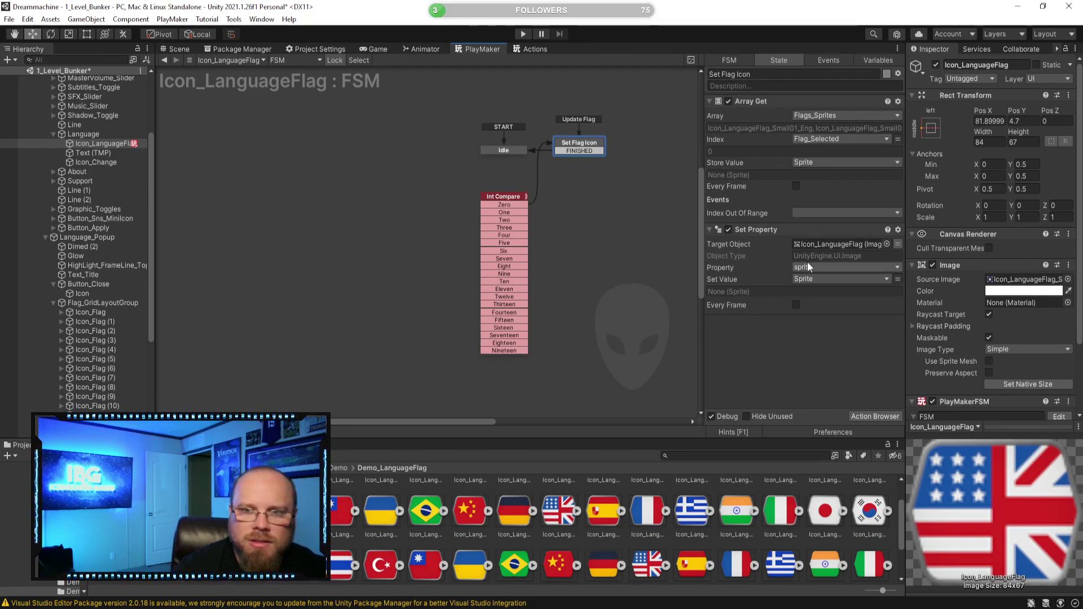
click(513, 153)
click(572, 148)
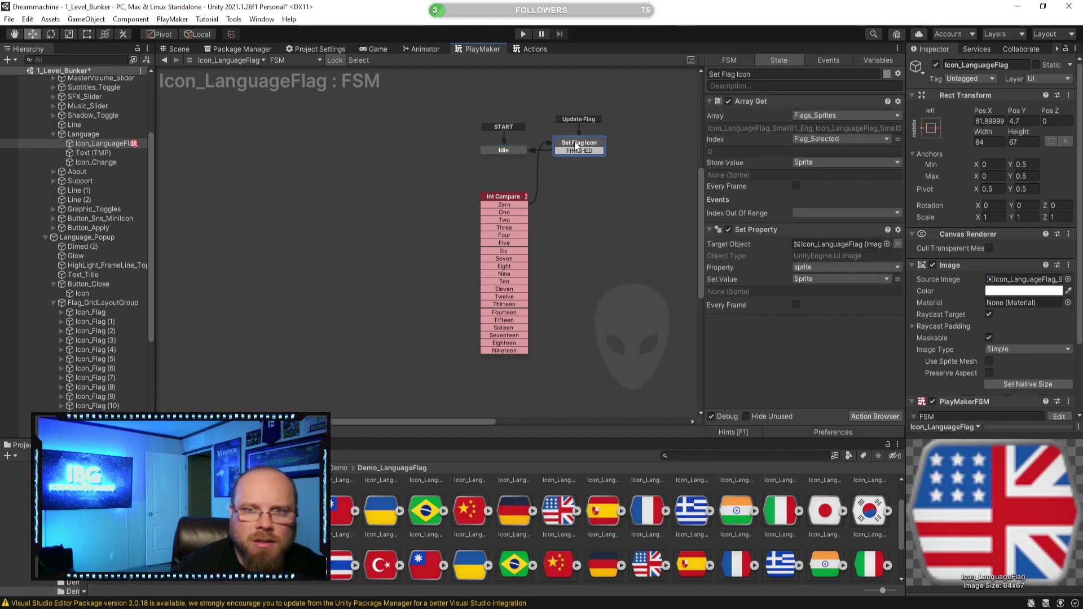
click(594, 202)
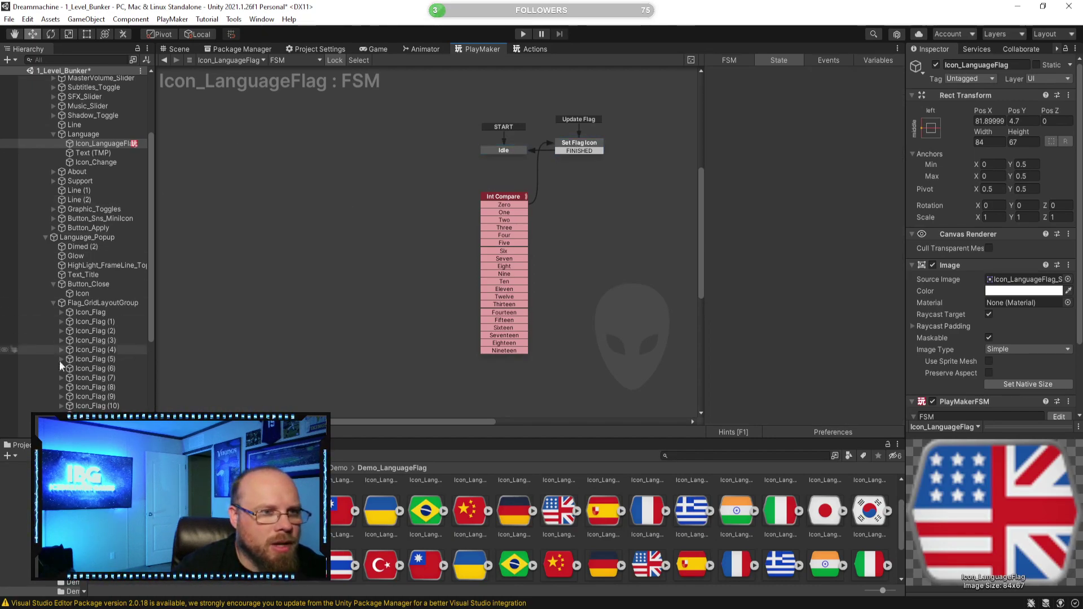
Unlock the FSM editor from Icon_LanguageFlag and add a new FSM to the first Icon_Flag in Flag_GridLayoutGroup
click(95, 314)
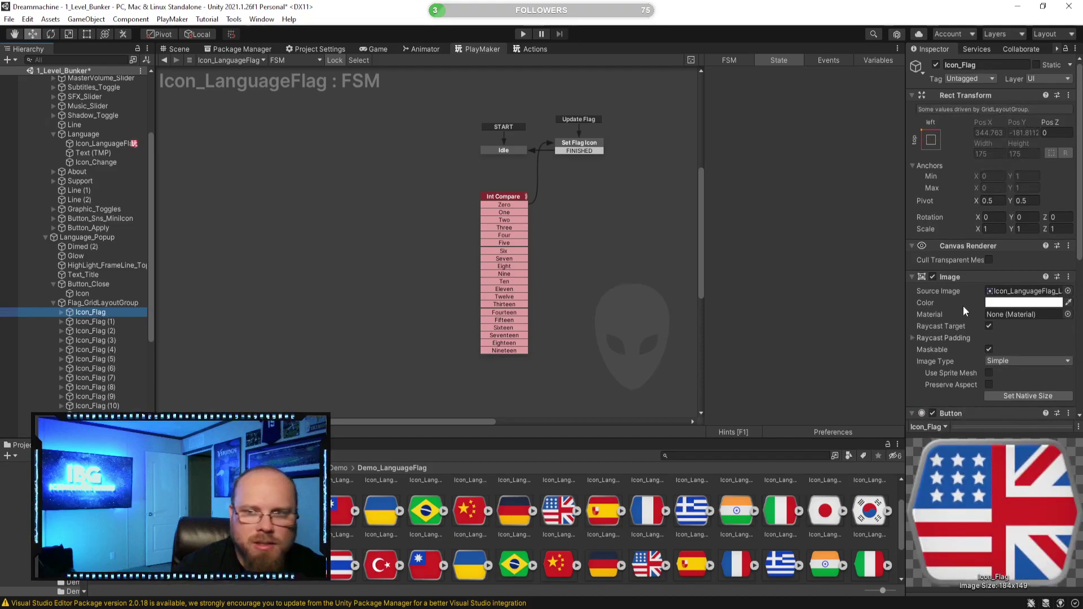
scroll(963, 307, down, 4)
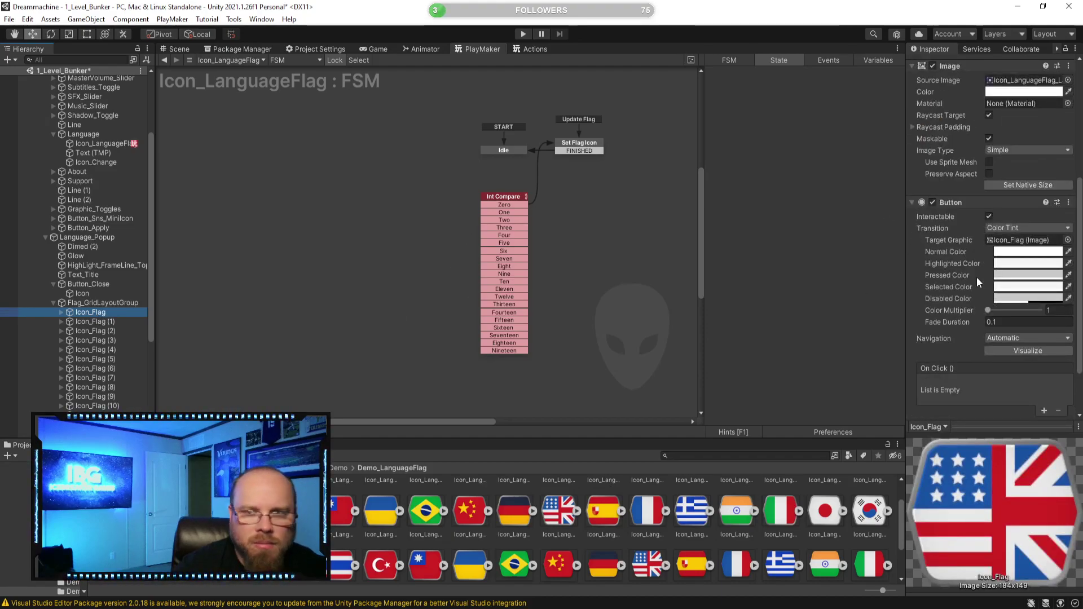
scroll(960, 276, down, 3)
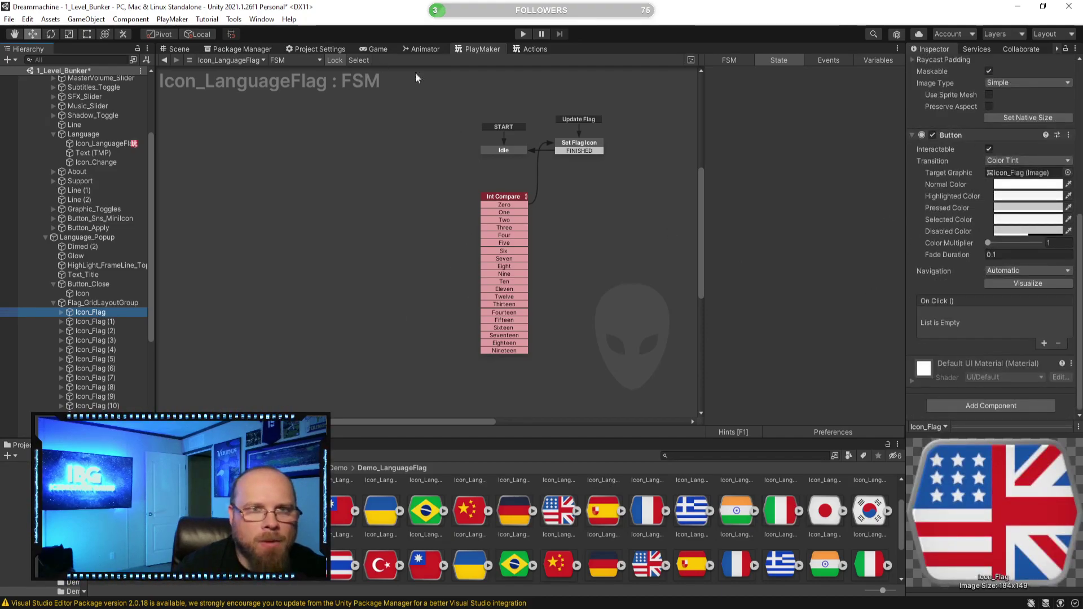
click(337, 59)
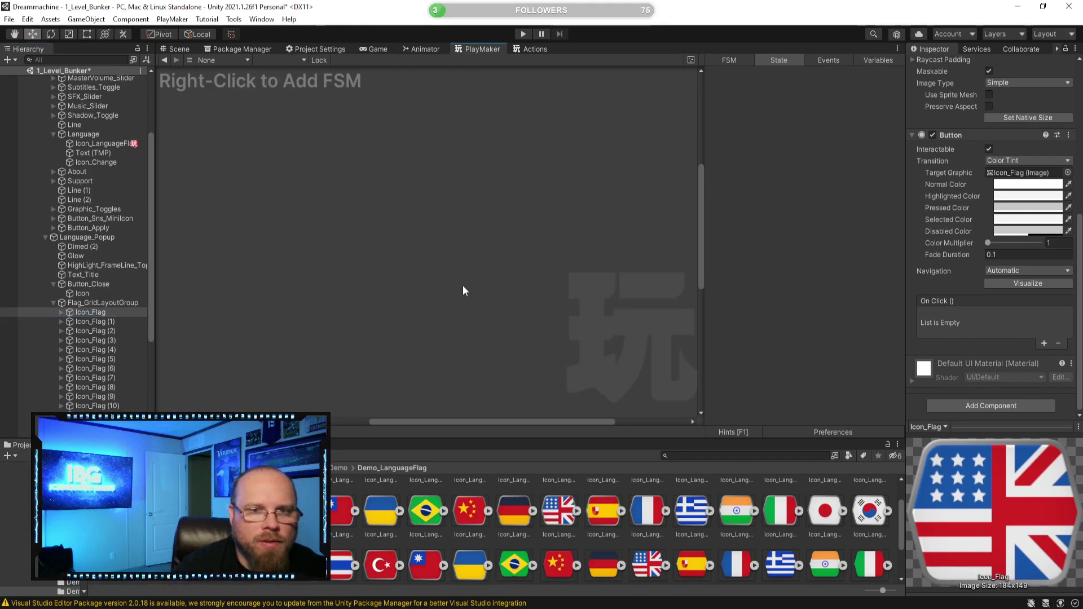
right_click(468, 276)
click(490, 280)
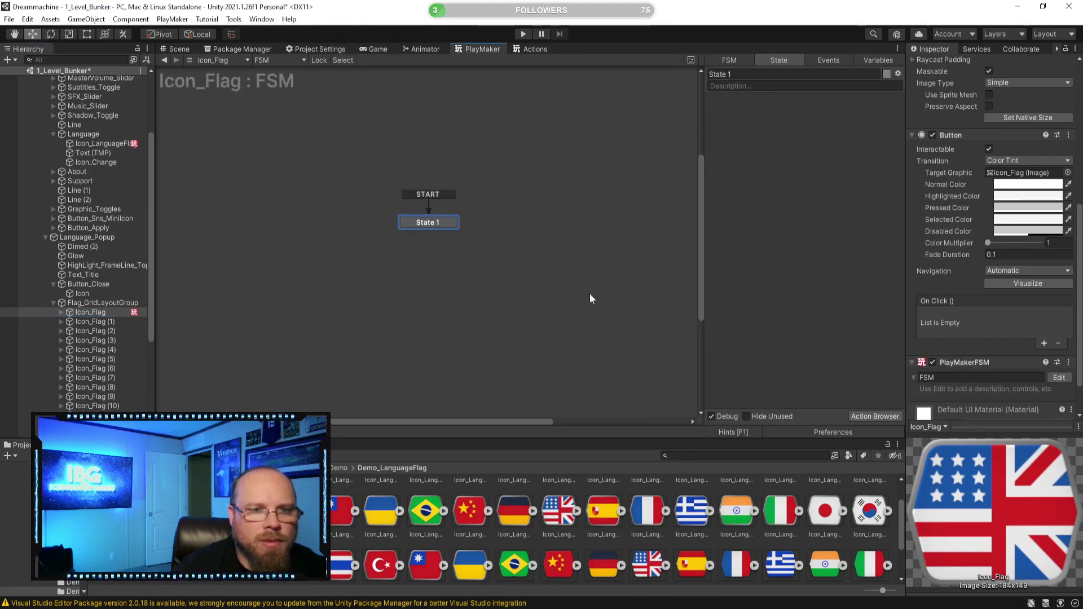
Set the alien head watermark on the Icon_Flag FSM graph
right_click(569, 294)
click(611, 373)
click(720, 109)
Add a Set Fsm Int action to State 1 of the Icon_Flag FSM
click(425, 222)
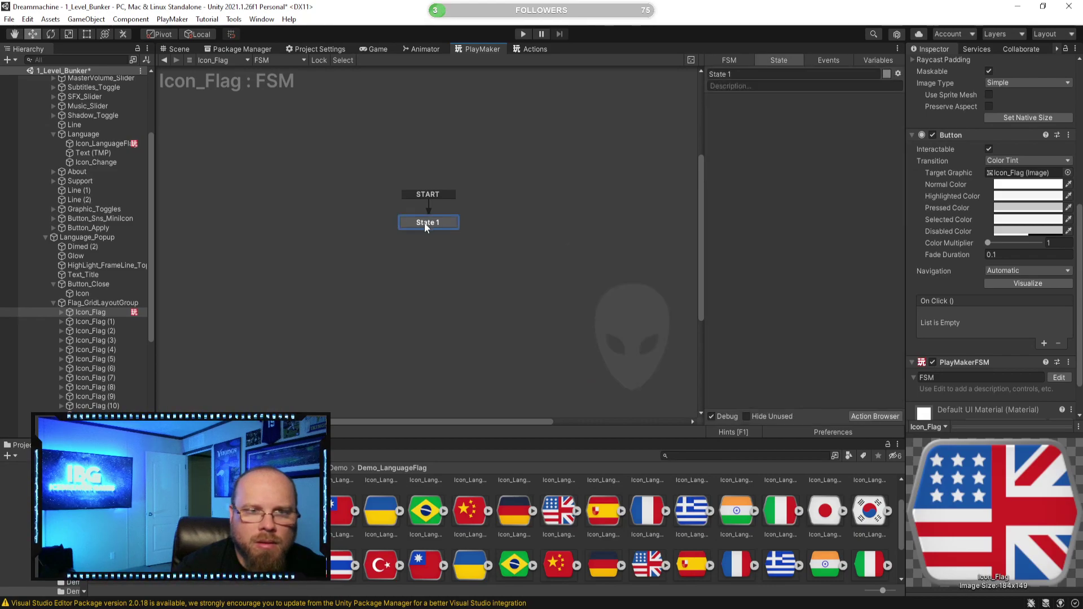
click(874, 420)
text(s)
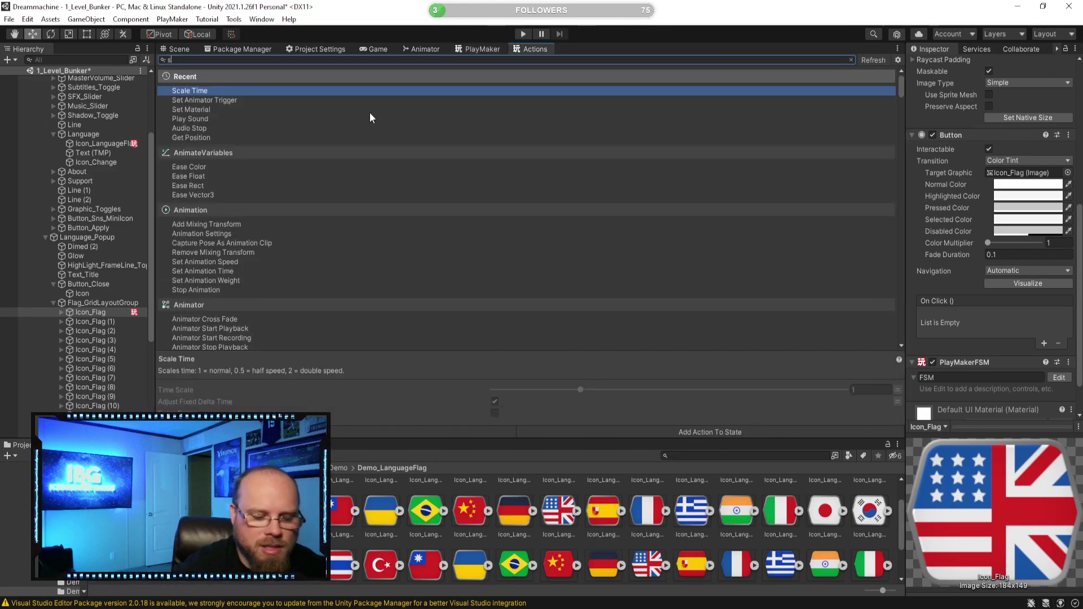
text(et fsm)
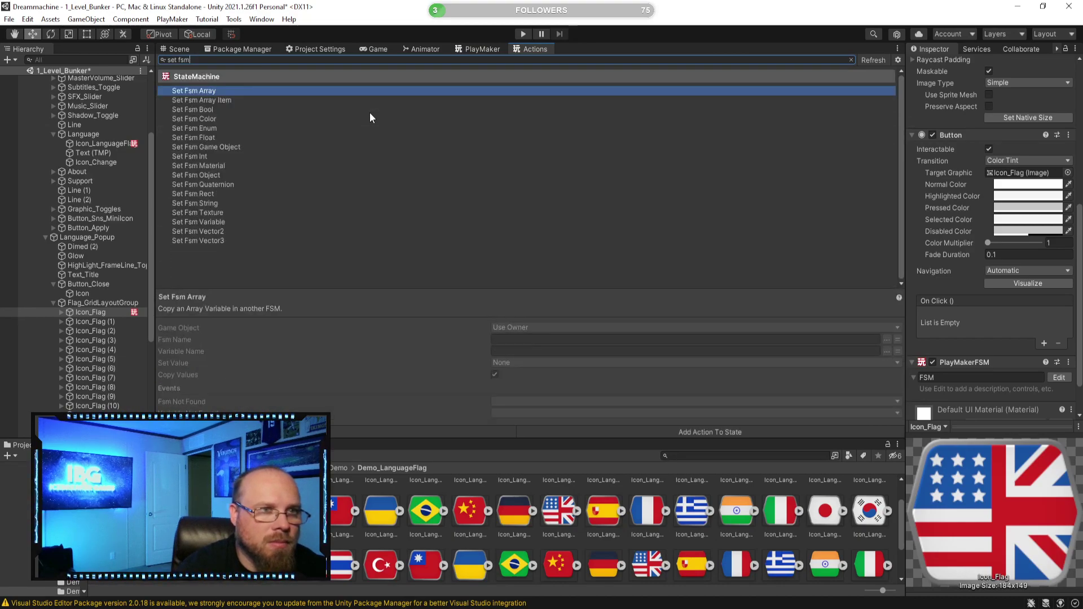
double_click(186, 156)
click(475, 49)
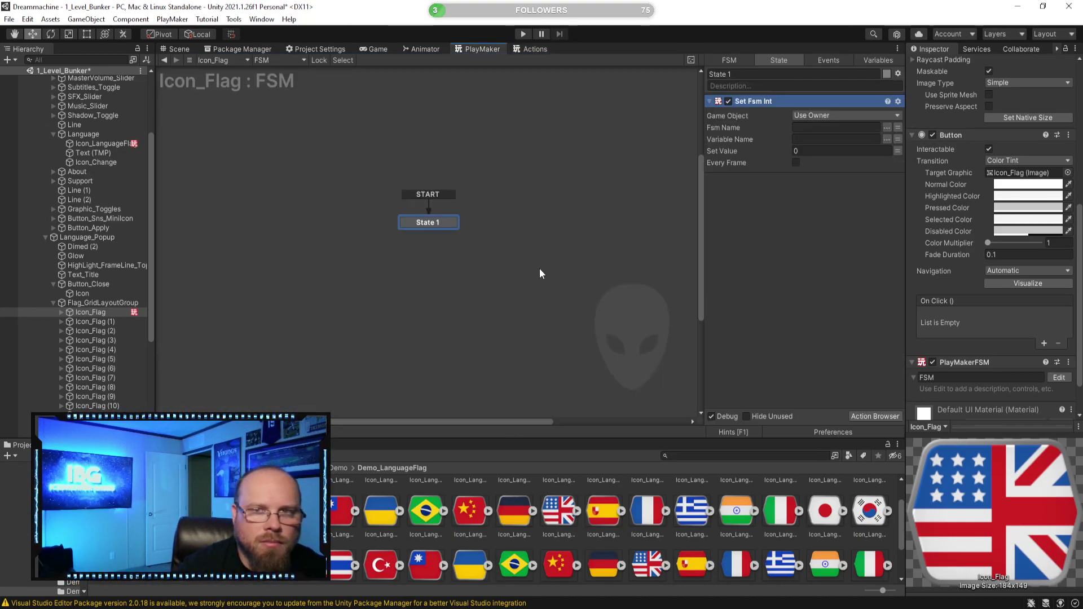
Add a second state to the graph and transfer the Set Fsm Int action from State 1 into it
right_click(493, 241)
click(510, 248)
click(452, 223)
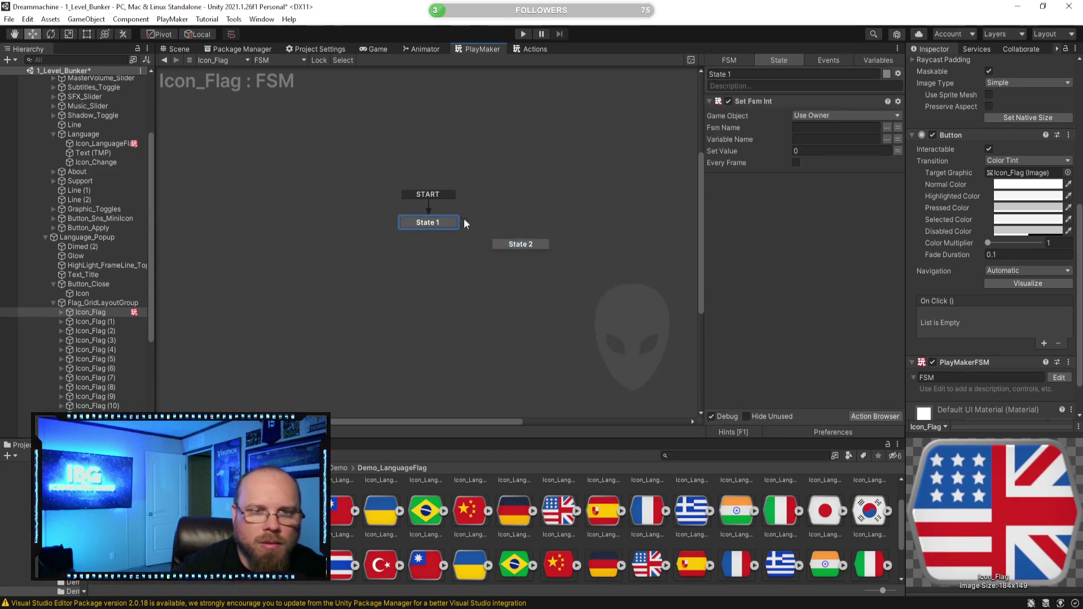
click(754, 105)
key(Delete)
click(513, 246)
key(ctrl+v)
click(515, 320)
Add a UI Button On Click Event action to State 1
click(423, 223)
click(868, 415)
text(ui)
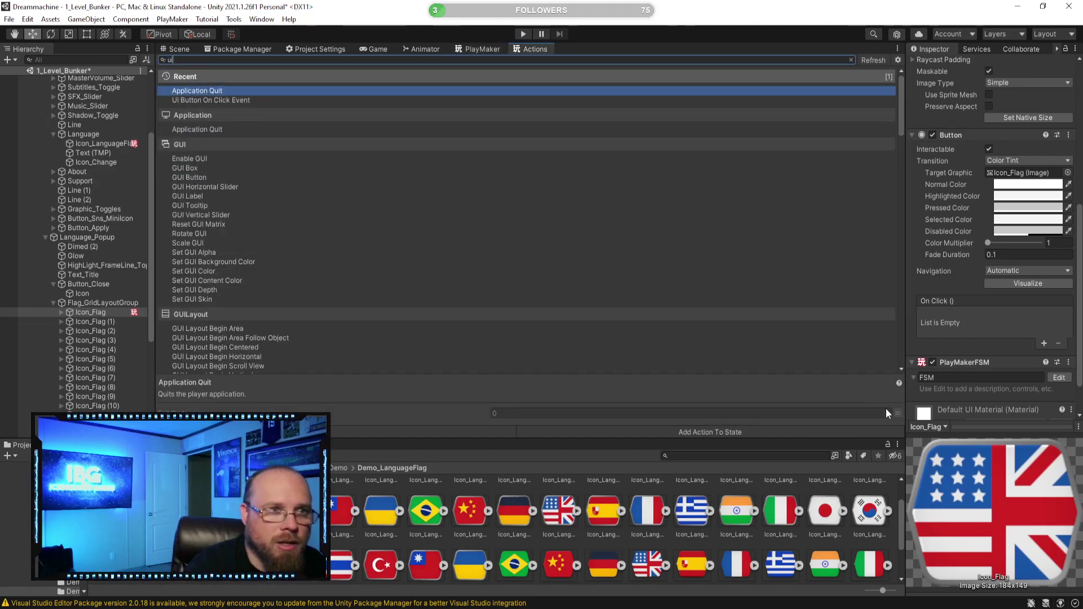
key(Down)
key(Return)
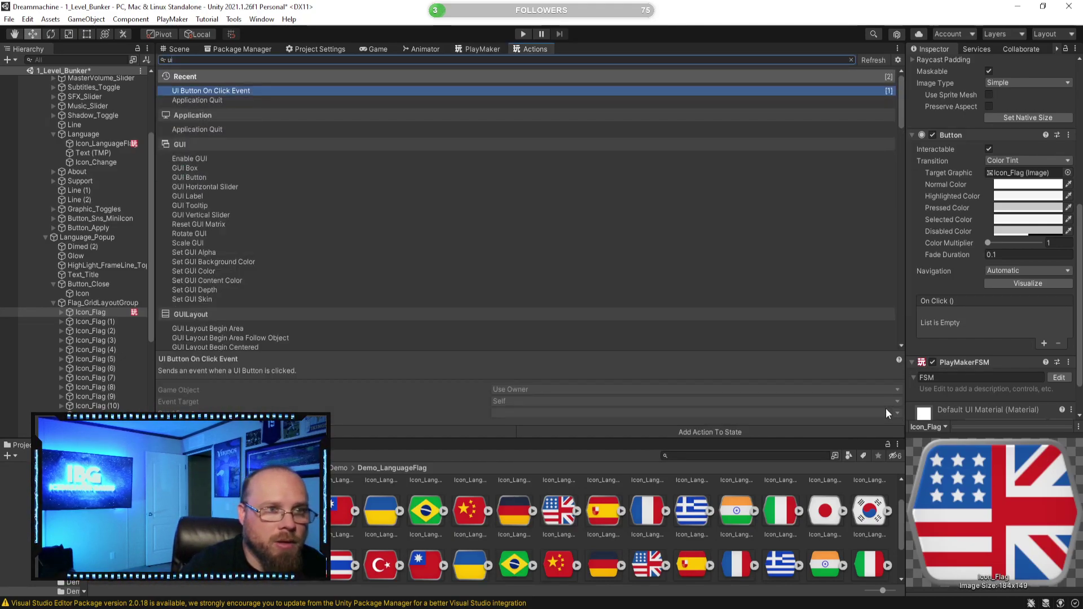
click(470, 50)
Create a new event named Pressed as the Send Event of the UI Button On Click Event action
click(825, 139)
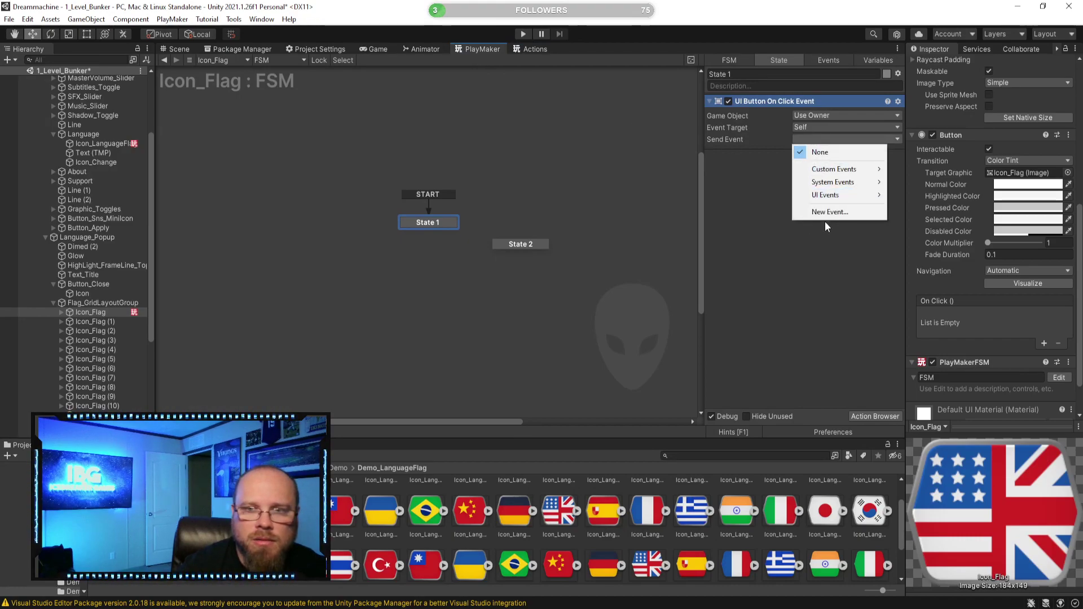
click(821, 225)
click(846, 139)
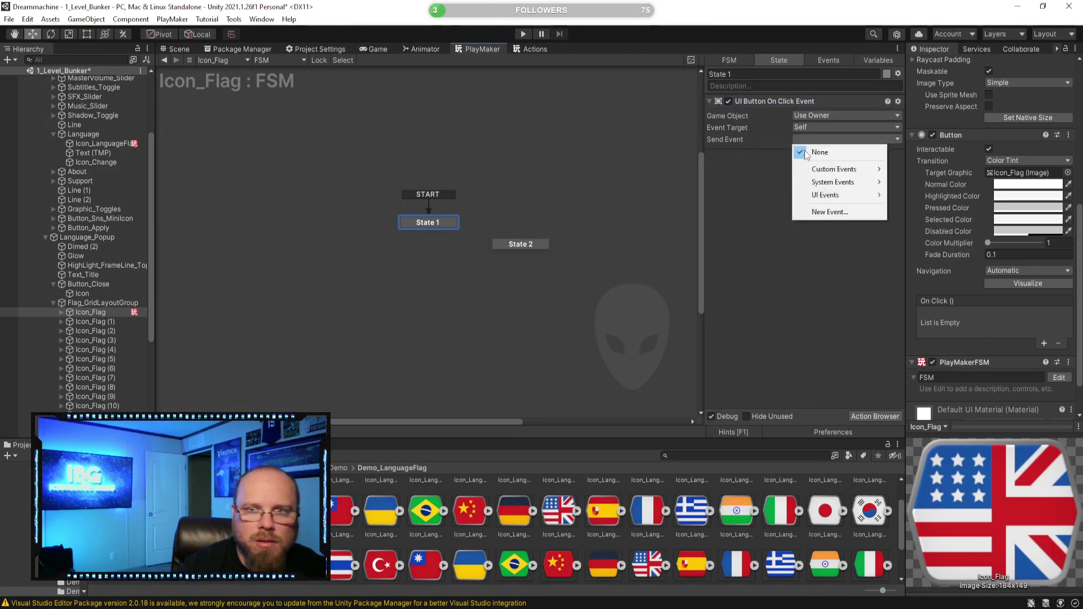
click(846, 211)
text(Pressed)
key(Return)
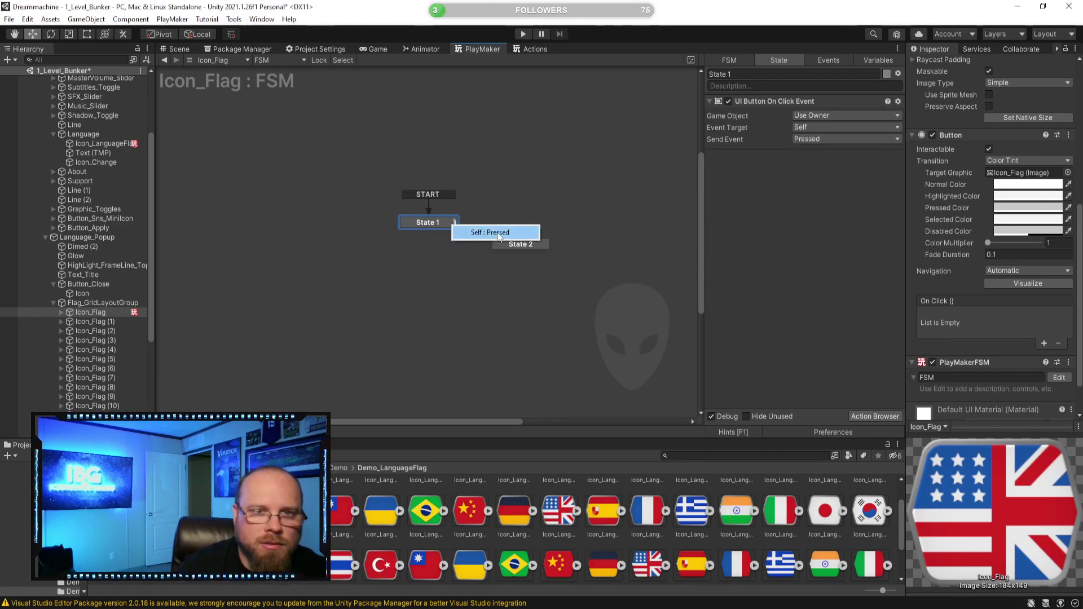
Add a transition using the Pressed event to State 1
click(441, 274)
right_click(432, 223)
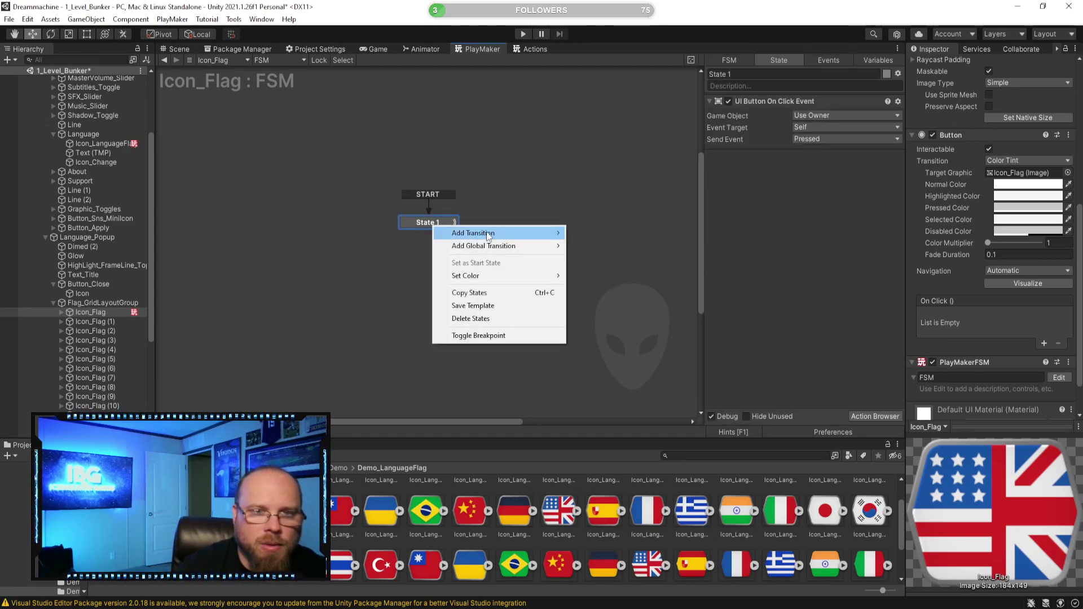
mouse_move(530, 233)
click(619, 240)
Rename State 1 as Idle
click(756, 85)
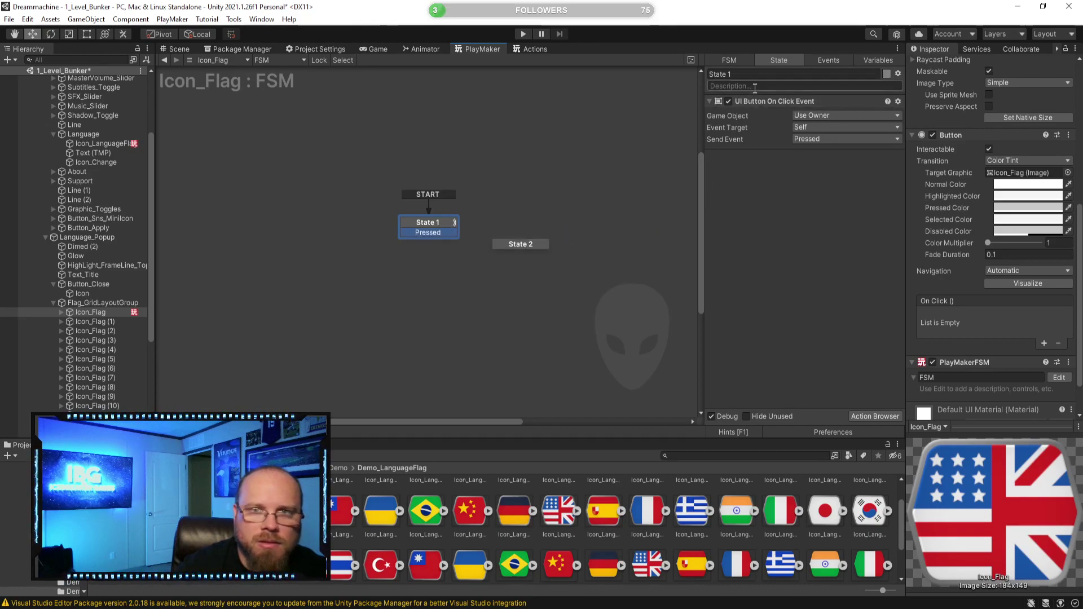
click(776, 74)
text(Idle)
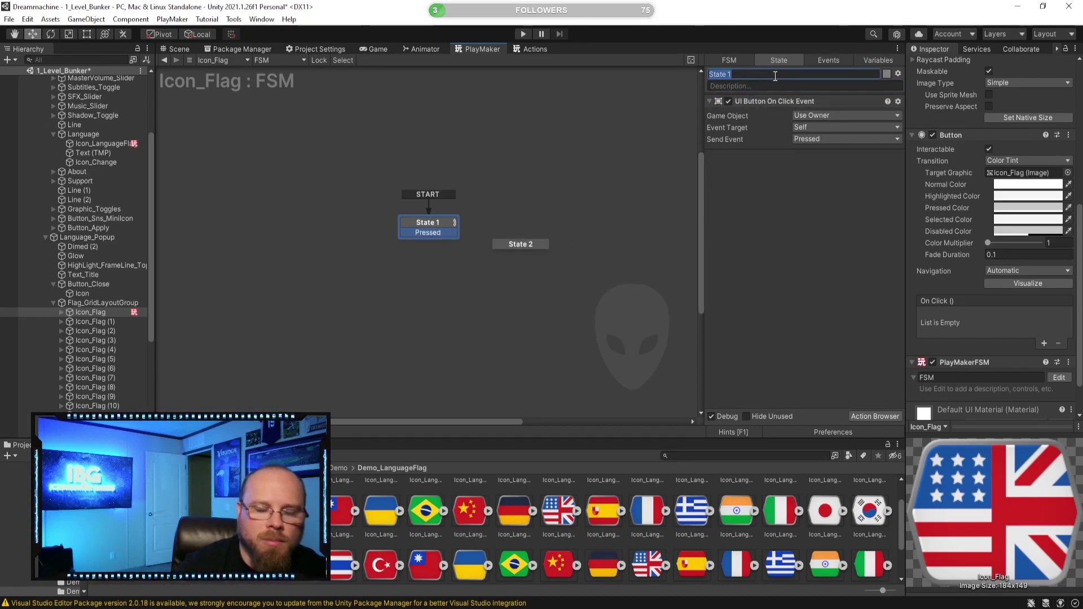
key(Return)
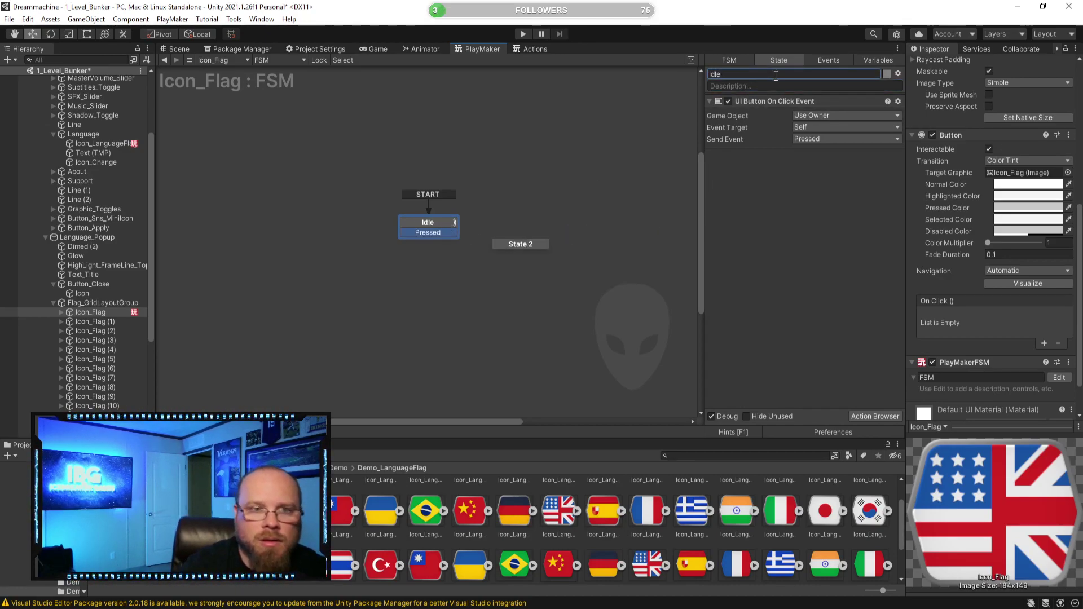
Connect Idle's Pressed transition to State 2 and place State 2 directly below Idle
click(473, 398)
drag(454, 235, 425, 263)
drag(455, 227, 455, 225)
Set State 2's Set Fsm Int action to Specify Game Object and assign Icon_LanguageFlag as its target
click(448, 248)
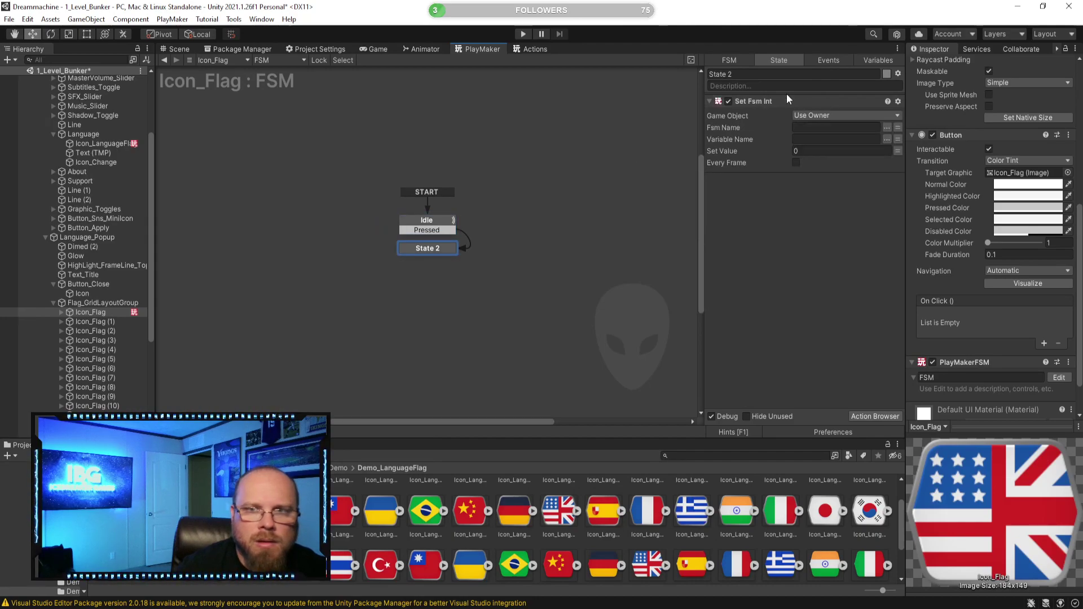
click(829, 115)
click(842, 142)
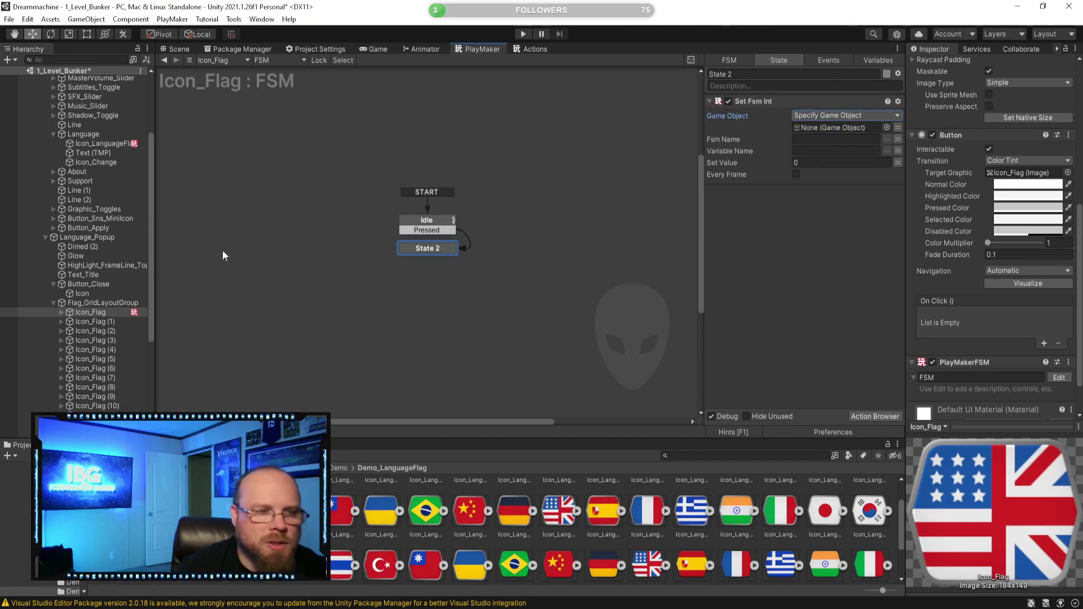
drag(94, 144, 836, 127)
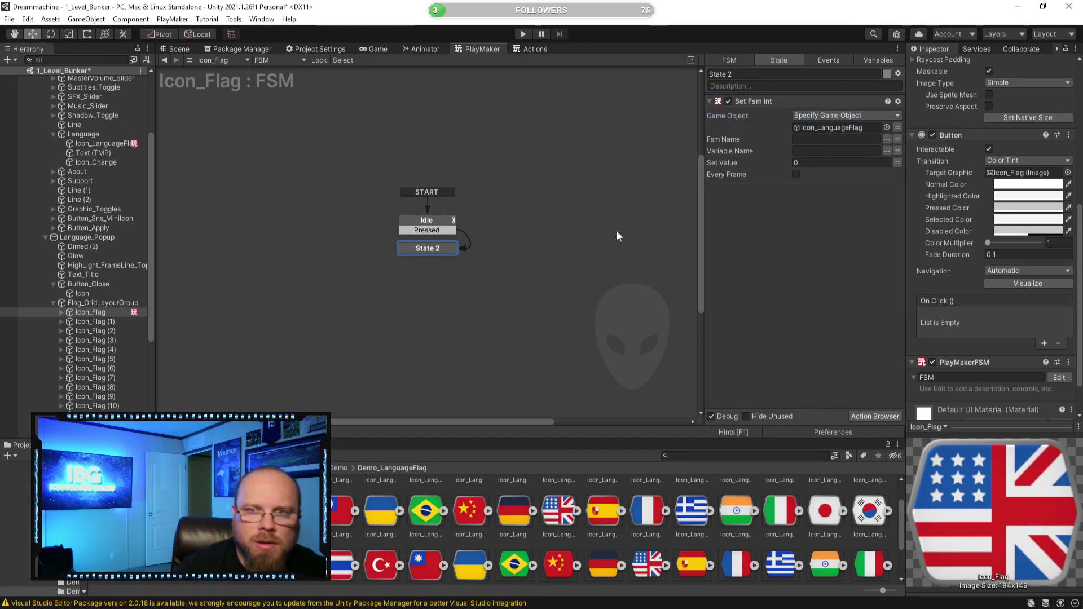
Rename the FSM on Icon_LanguageFlag as Flag_Manager and return to the Icon_Flag FSM
click(121, 143)
click(979, 328)
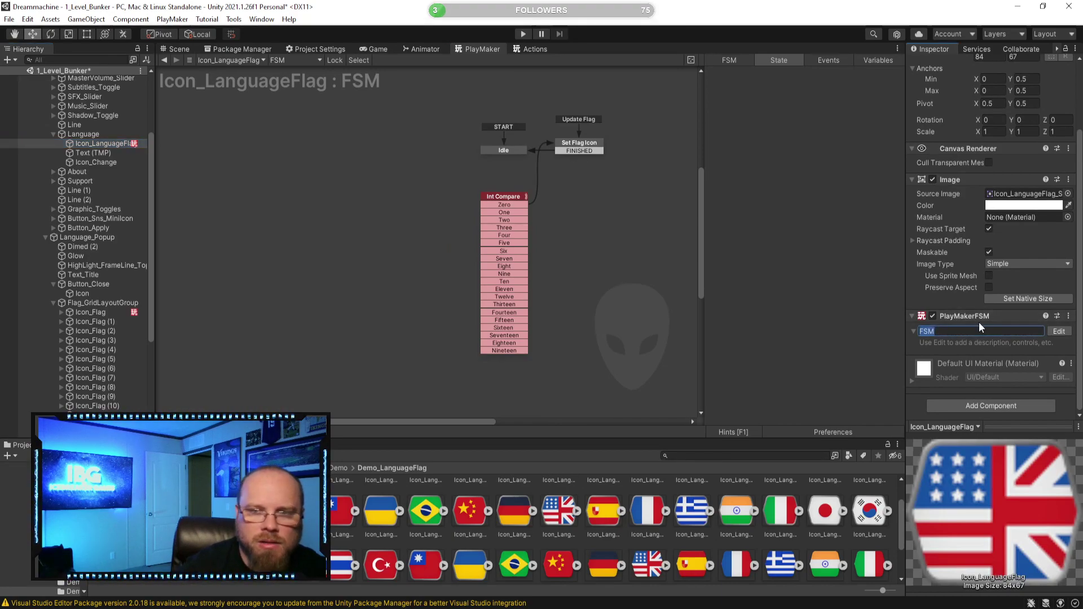
text(F)
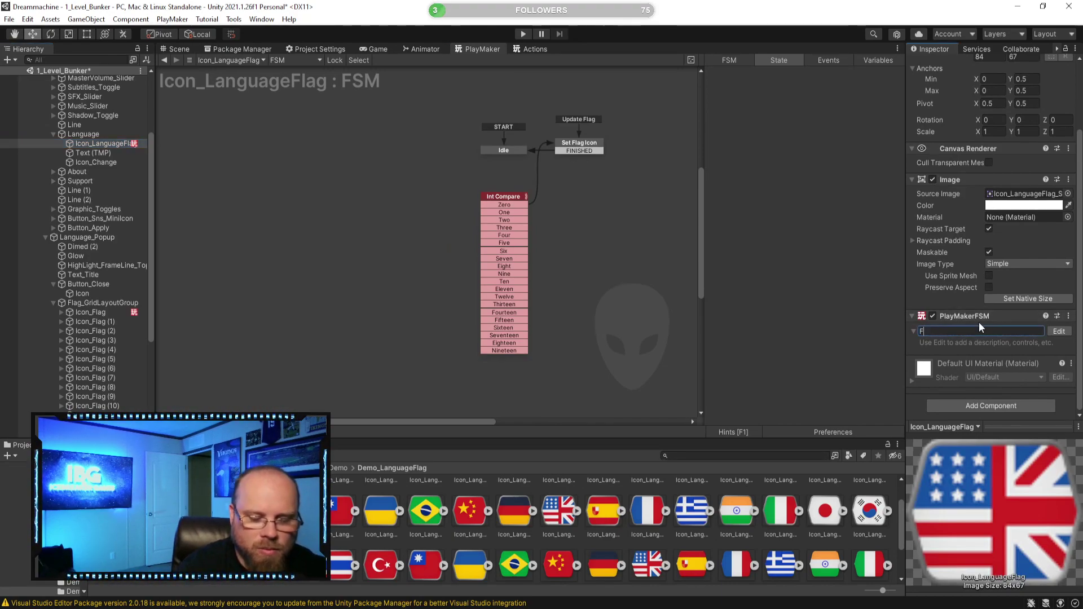
text(lag_Manag)
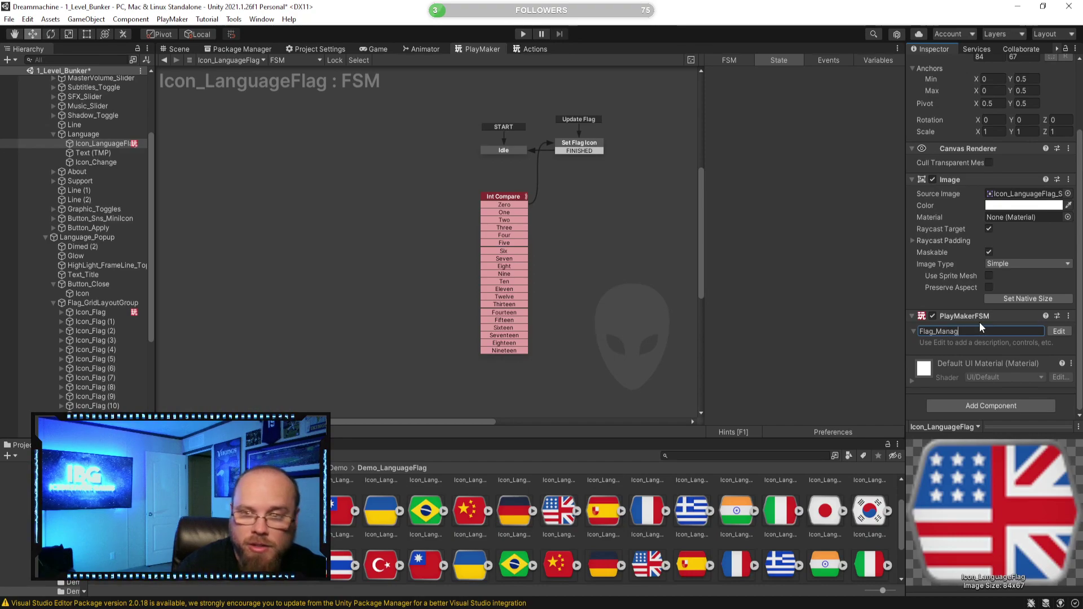
text(er)
key(Return)
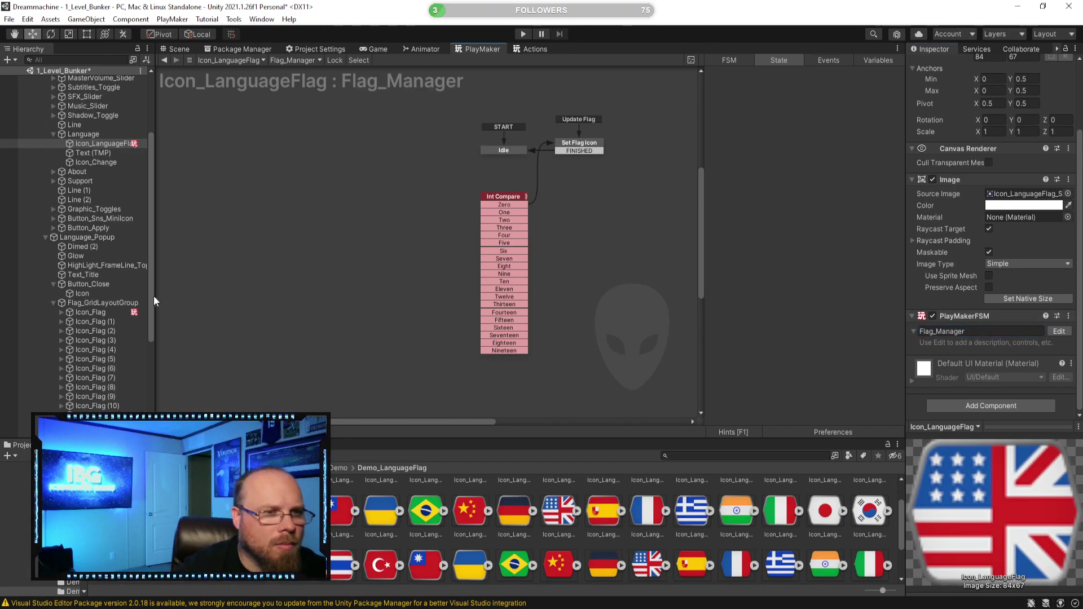
click(99, 312)
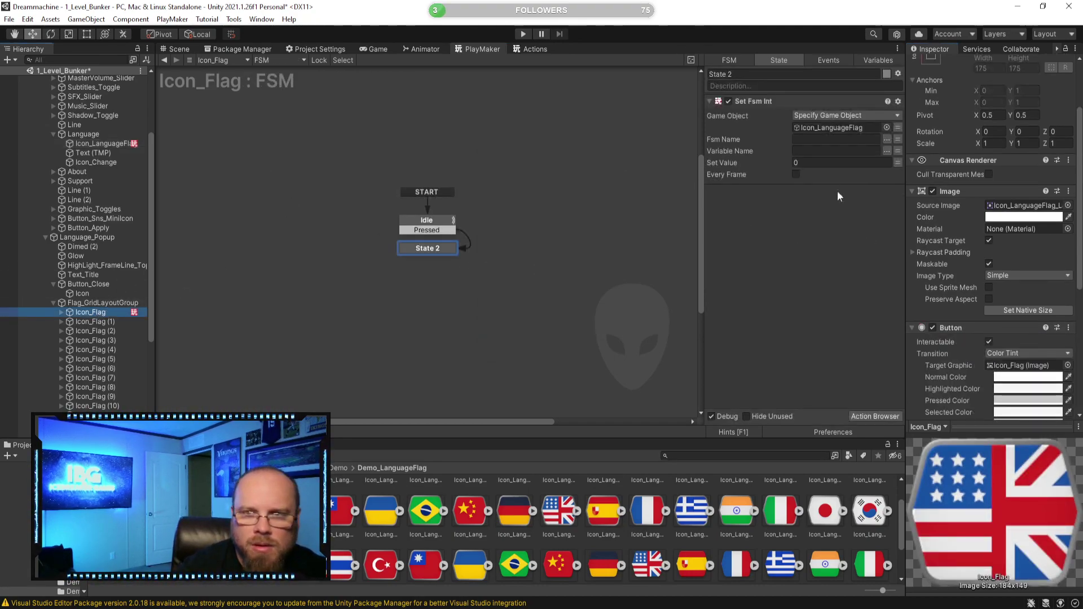
Point State 2's Set Fsm Int action at the Flag_Manager FSM and its Flag_Selected variable
click(887, 139)
click(925, 145)
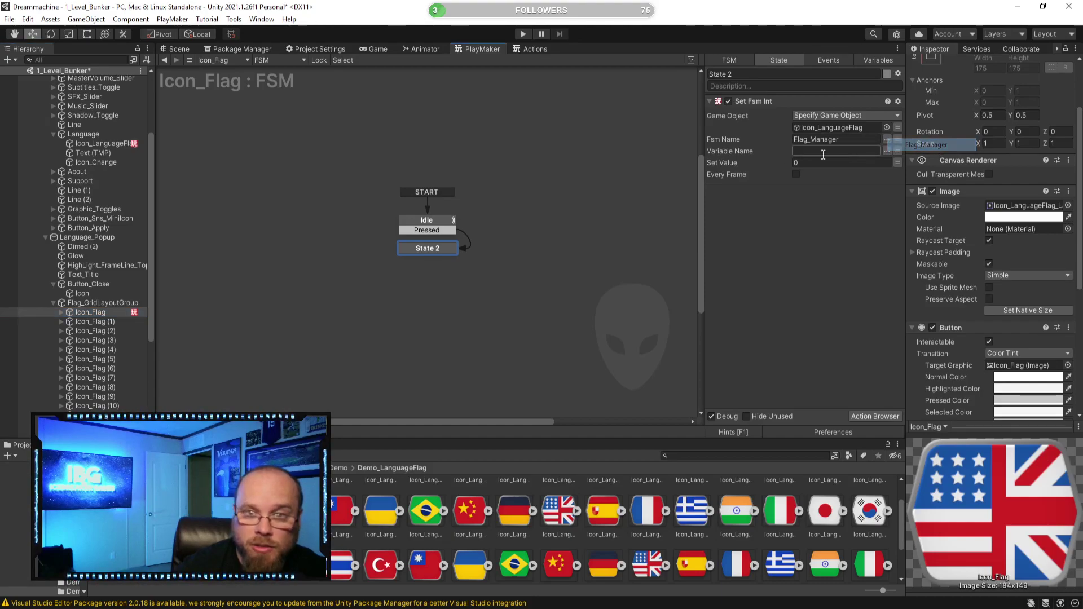
click(886, 151)
click(925, 156)
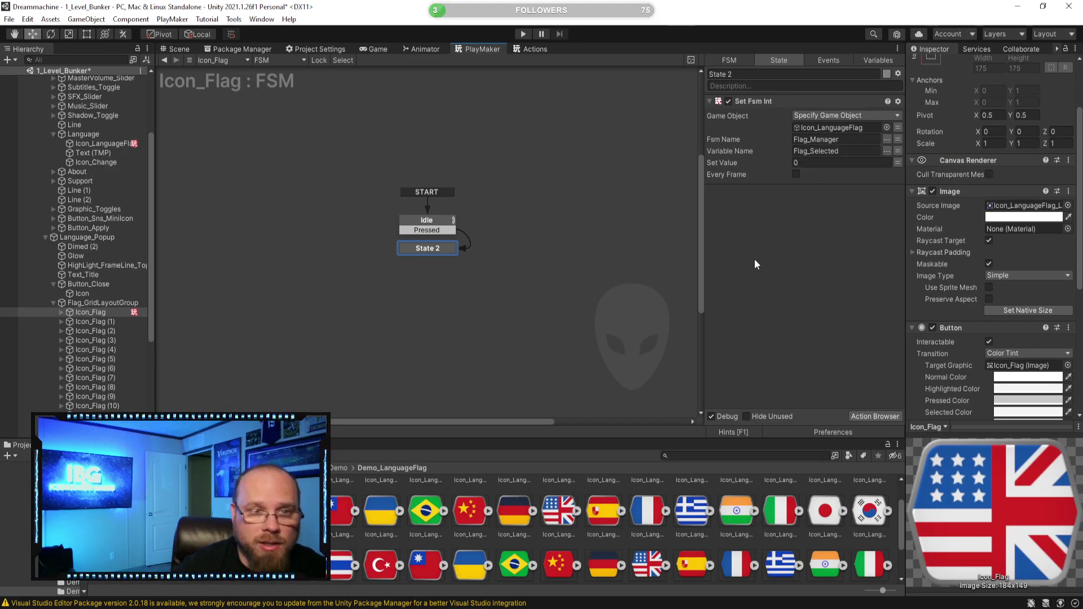
click(812, 163)
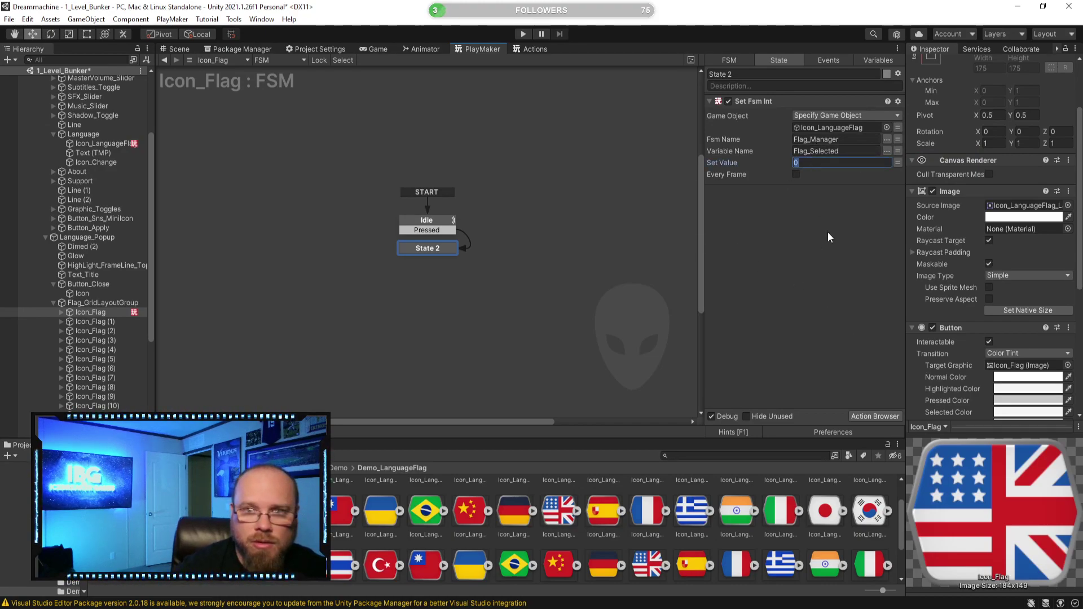
Rename State 2 as Set Flag Icon
click(452, 276)
click(438, 251)
click(445, 225)
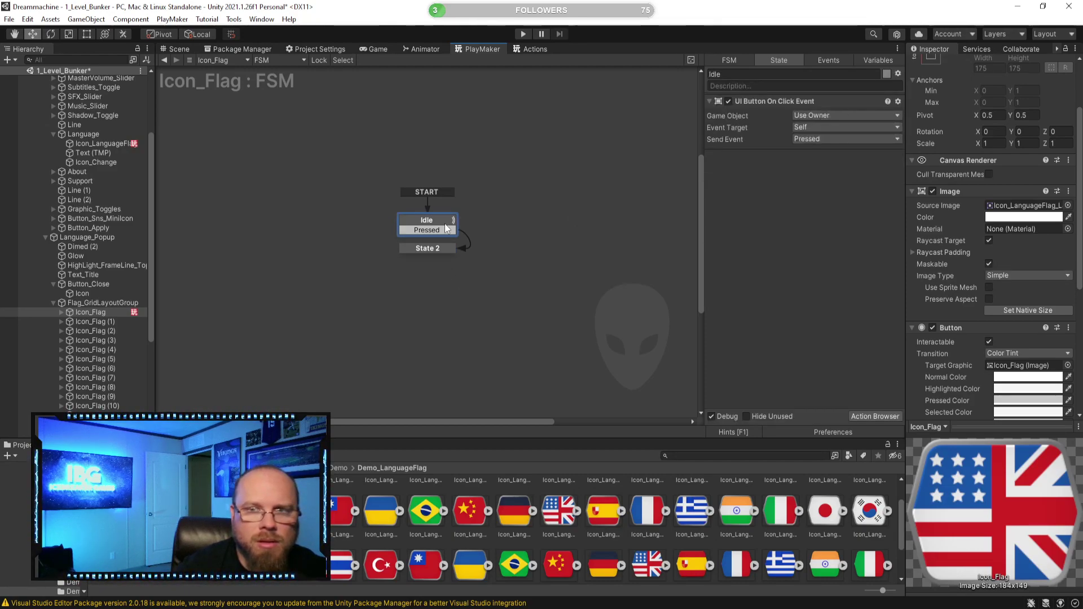
click(438, 246)
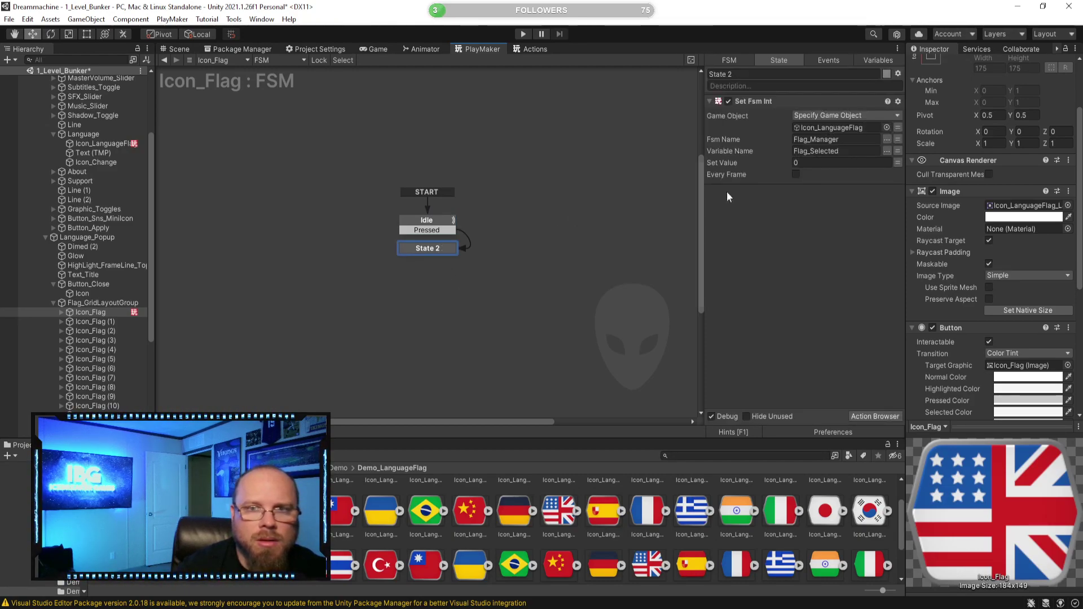
click(749, 74)
text(Set F)
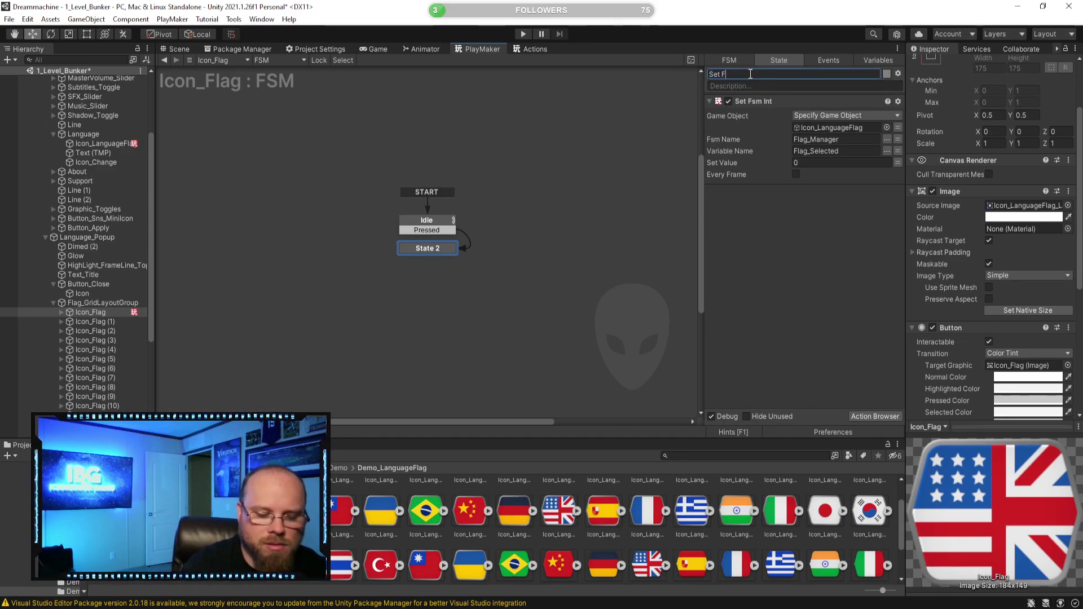
text(ew Flag)
key(BackSpace)
key(BackSpace)
key(BackSpace)
key(BackSpace)
key(BackSpace)
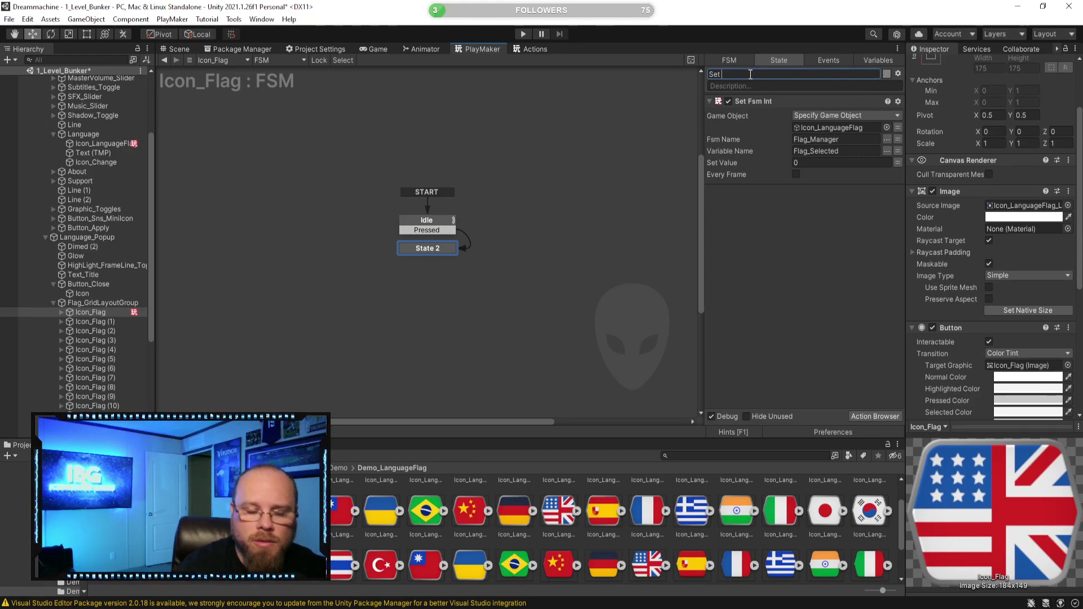
text(con)
key(Return)
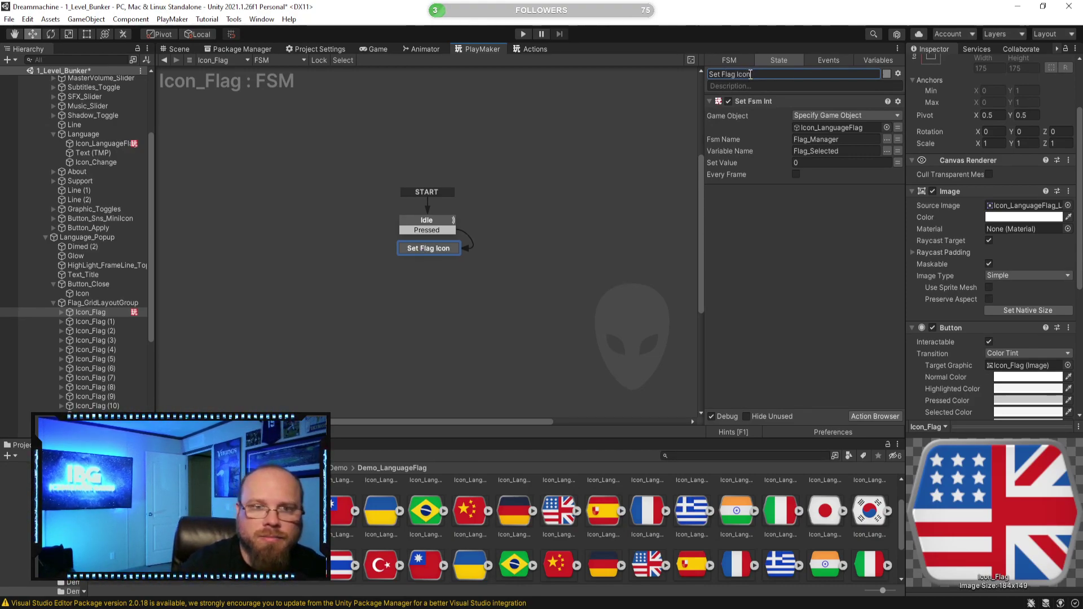
Search the available actions for "event" and browse to the StateMachine event actions
click(875, 416)
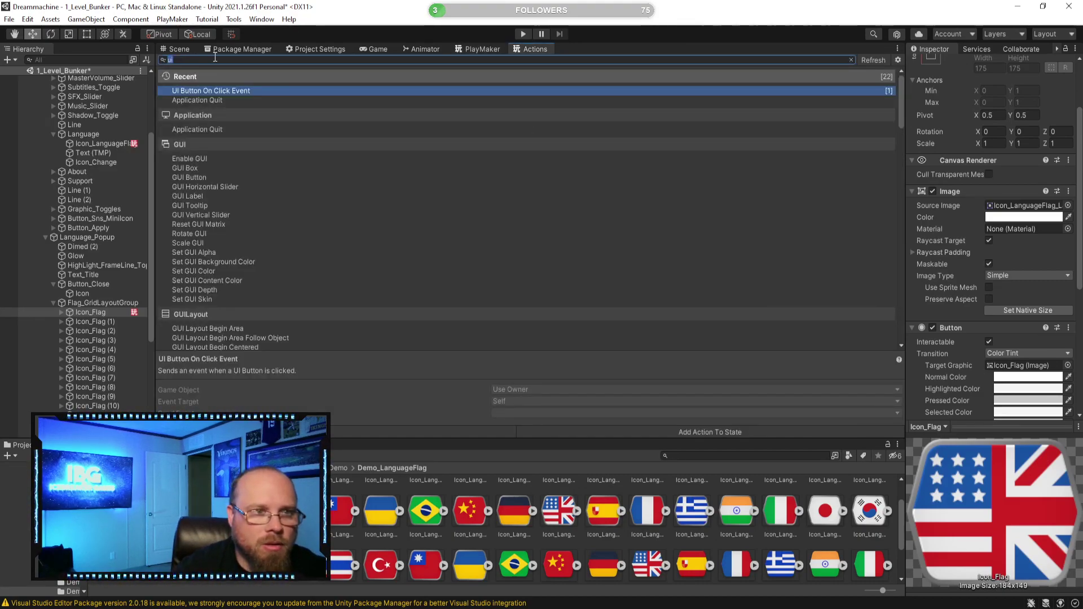
text(event)
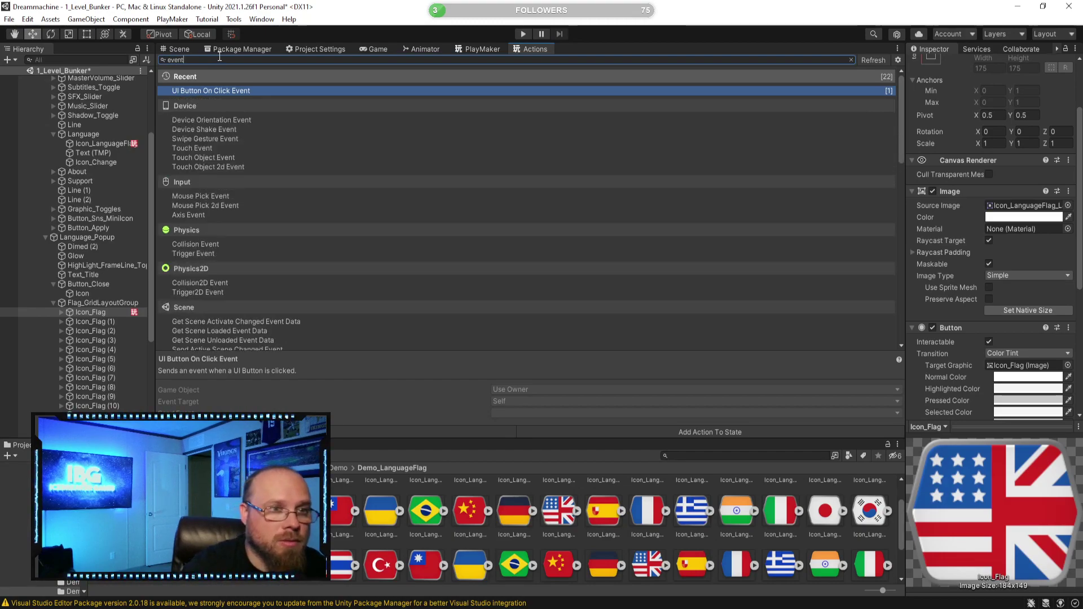
scroll(222, 191, down, 10)
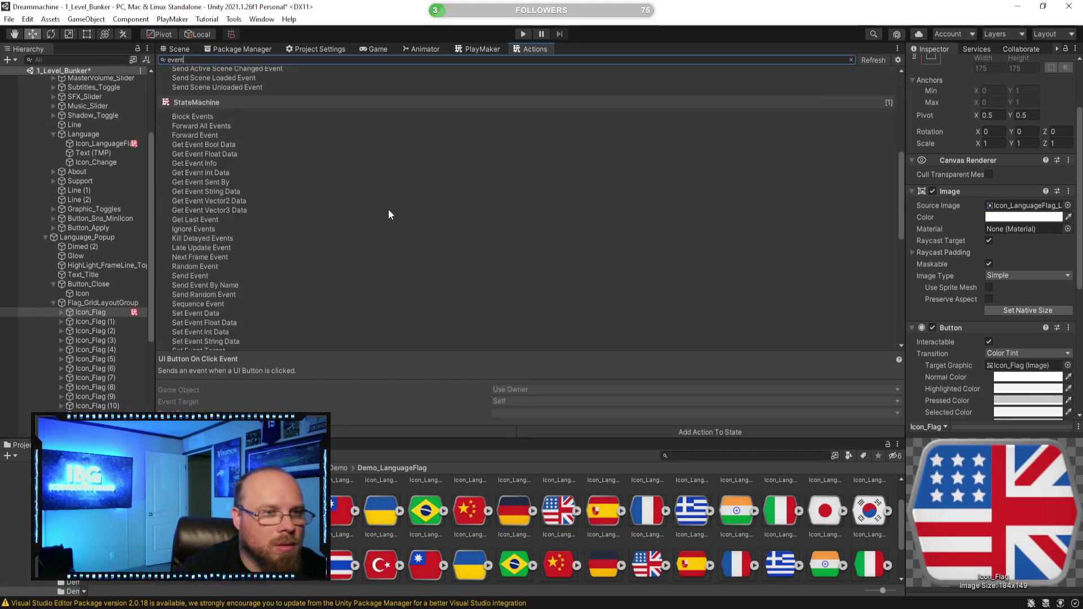
Find the Send Event action with a search for "send" and add it to the Set Flag Icon state
scroll(290, 215, down, 3)
scroll(283, 201, up, 4)
text(t)
double_click(188, 60)
text(send)
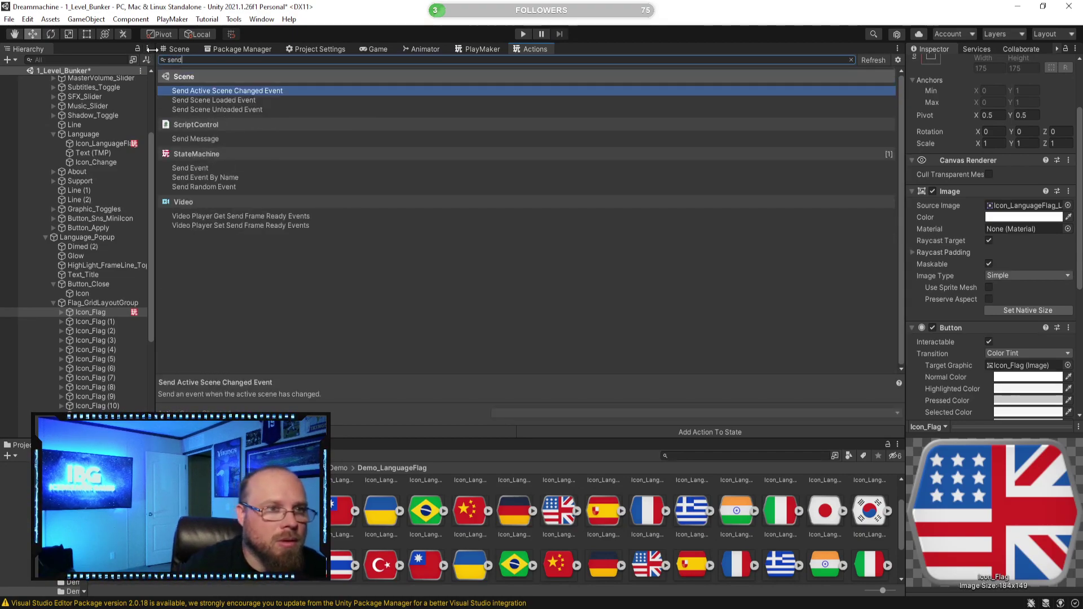
double_click(194, 168)
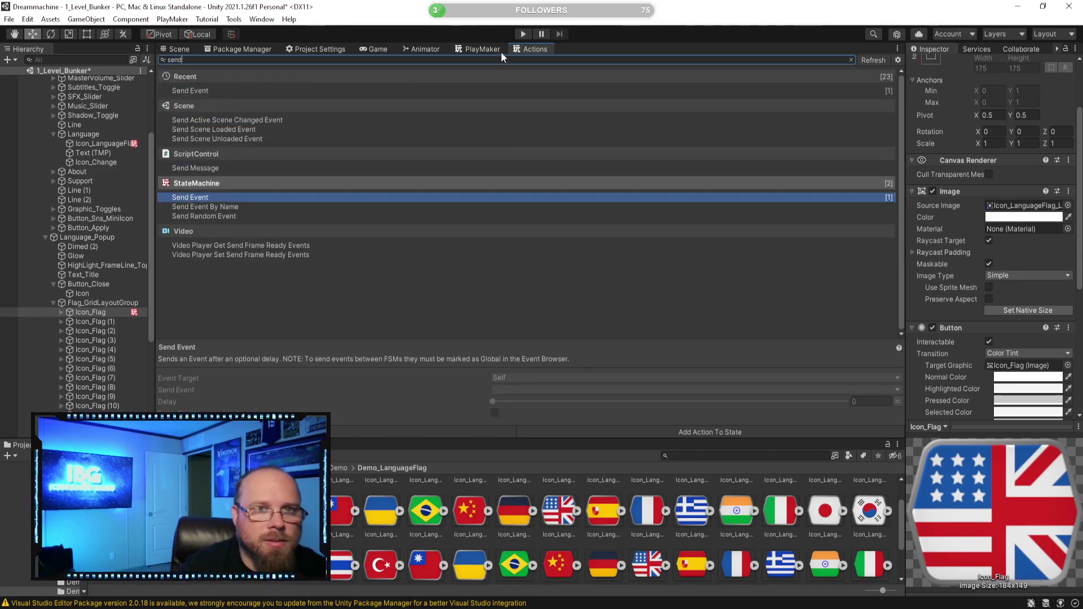
click(481, 49)
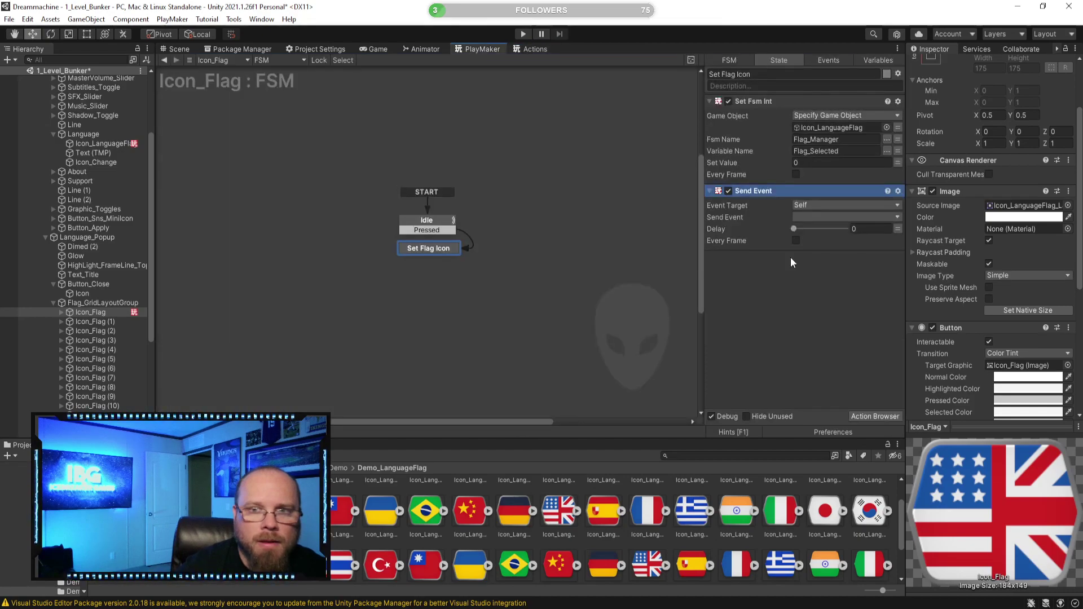
Configure Send Event to target the Flag_Manager FSM on the specified game object Icon_LanguageFlag and send the Update Flag event
click(824, 206)
click(833, 243)
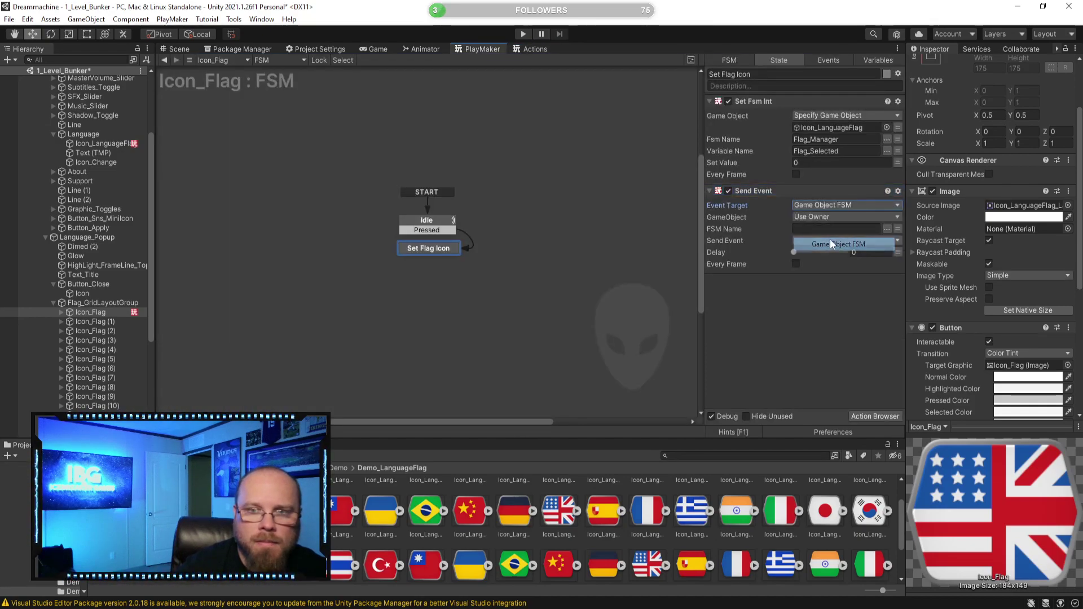
click(820, 218)
click(840, 243)
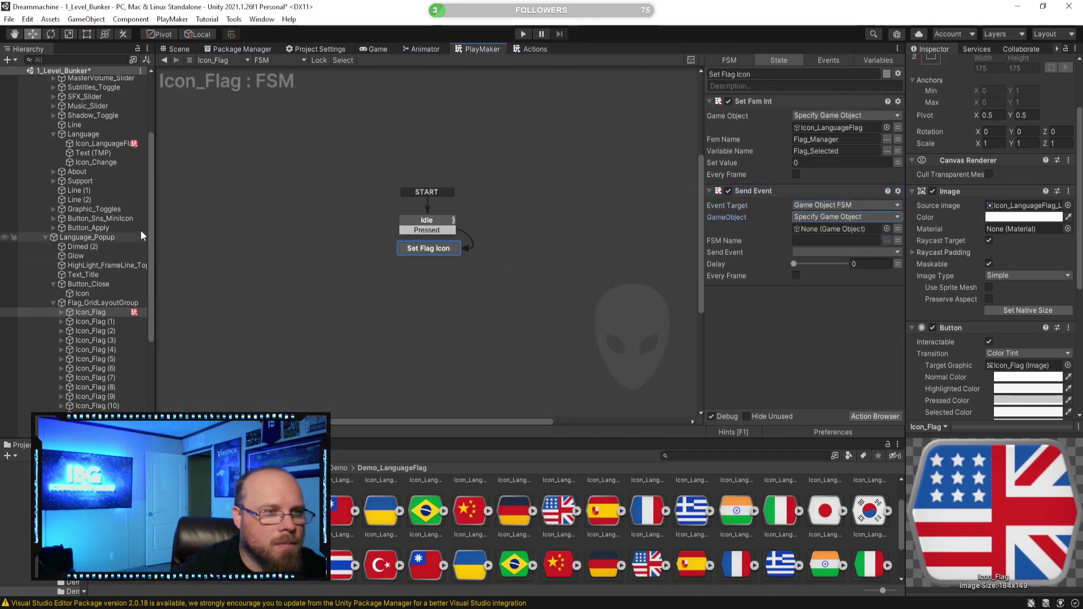
drag(360, 176, 815, 229)
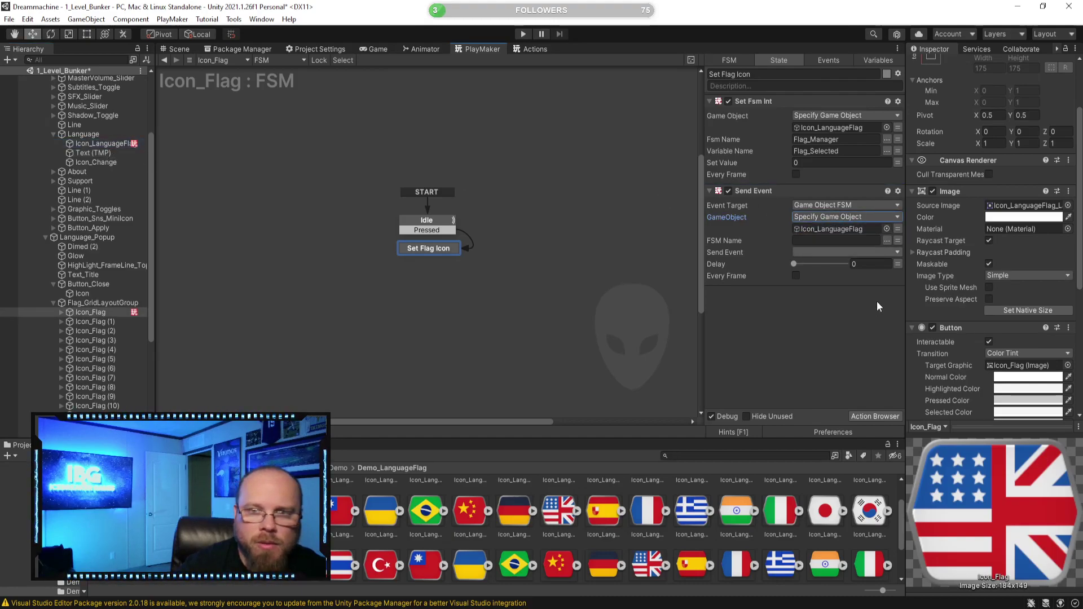
click(886, 239)
click(921, 242)
click(839, 252)
click(829, 278)
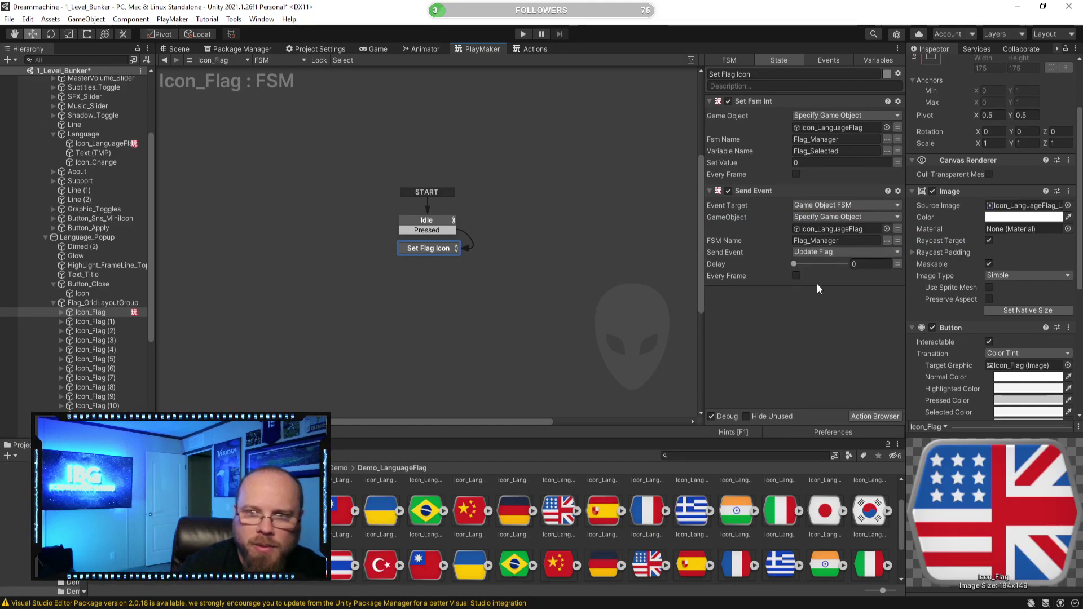
Add a FINISHED transition to the Set Flag Icon state and link it back to Idle
click(493, 290)
click(438, 251)
right_click(442, 248)
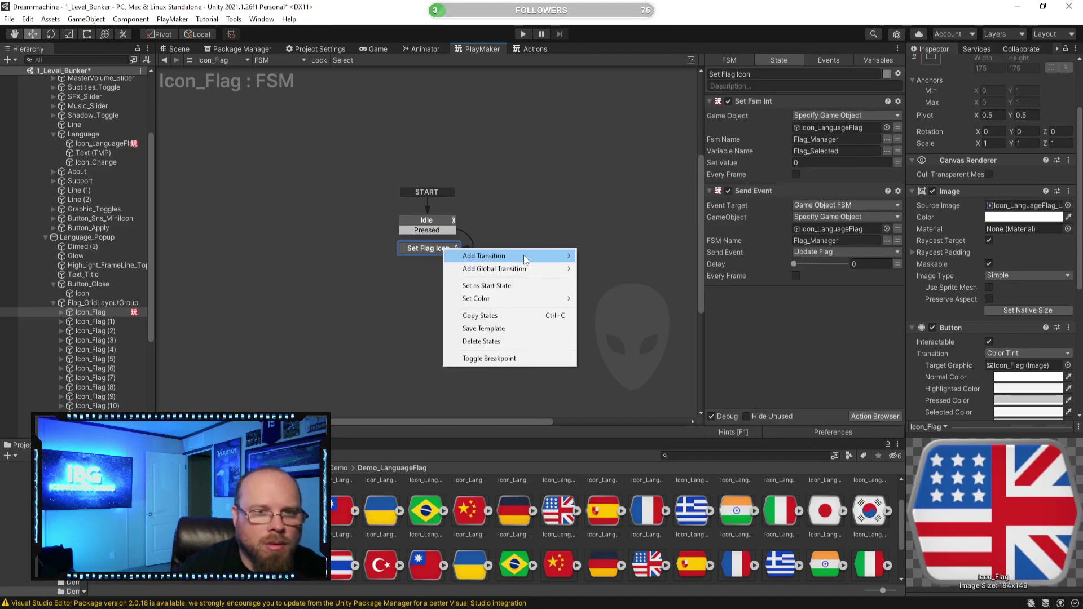
mouse_move(485, 252)
click(621, 281)
drag(429, 259, 436, 228)
click(436, 228)
click(440, 248)
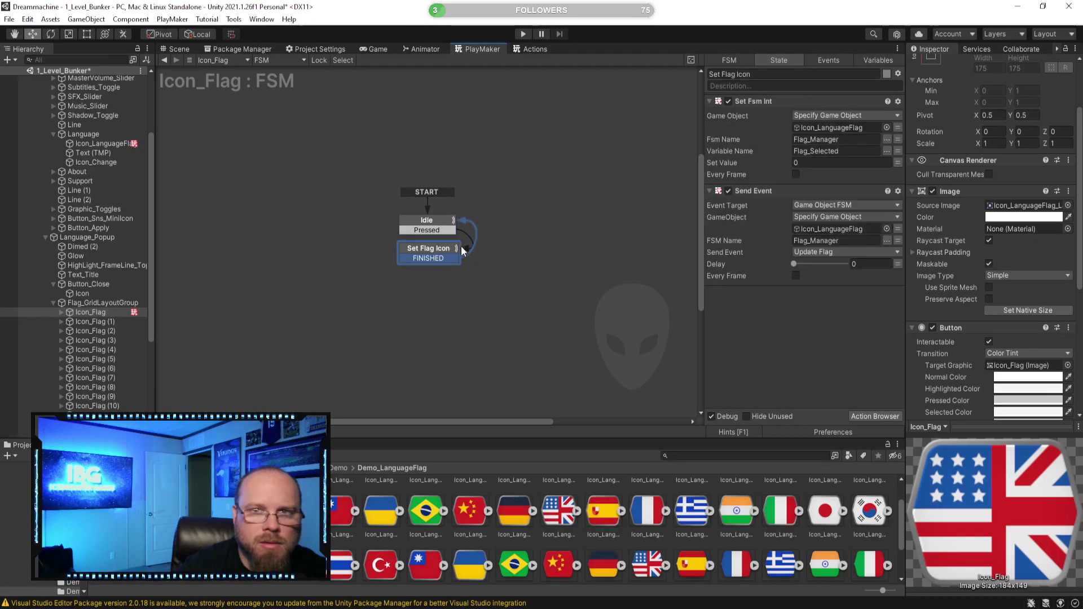
Colour the Set Flag Icon state blue
click(886, 74)
click(911, 91)
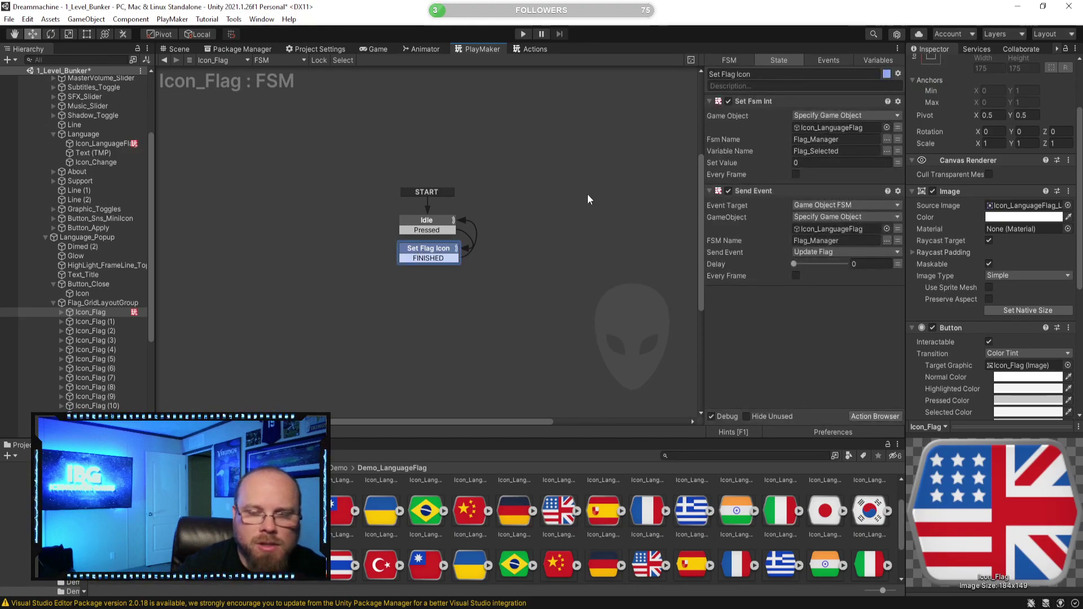
click(519, 279)
Rename the FSM on Icon_Flag to Set Flag
scroll(959, 279, down, 5)
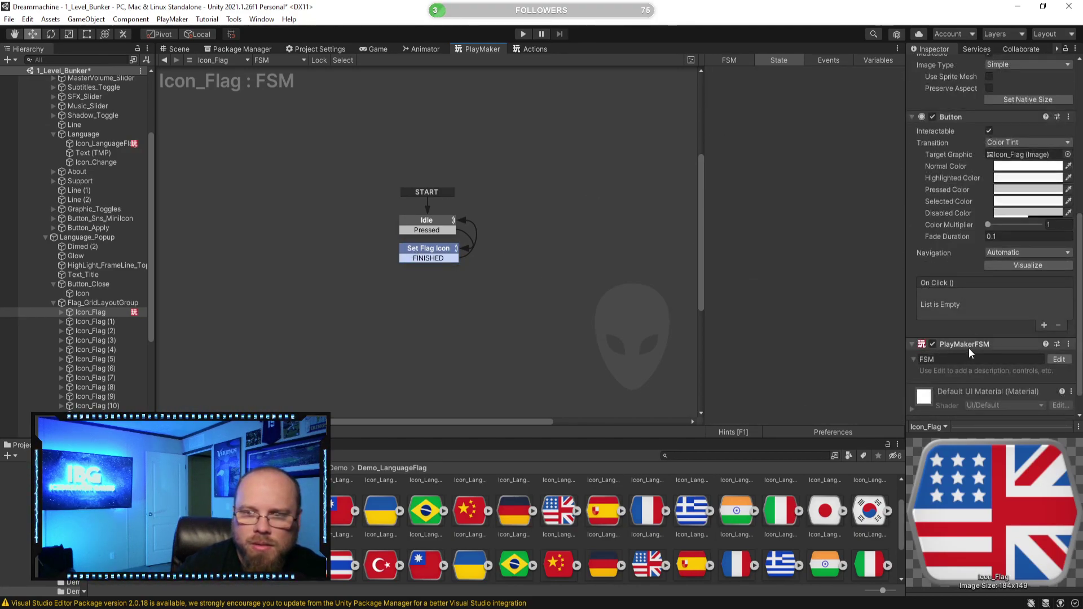
click(970, 357)
text(Set )
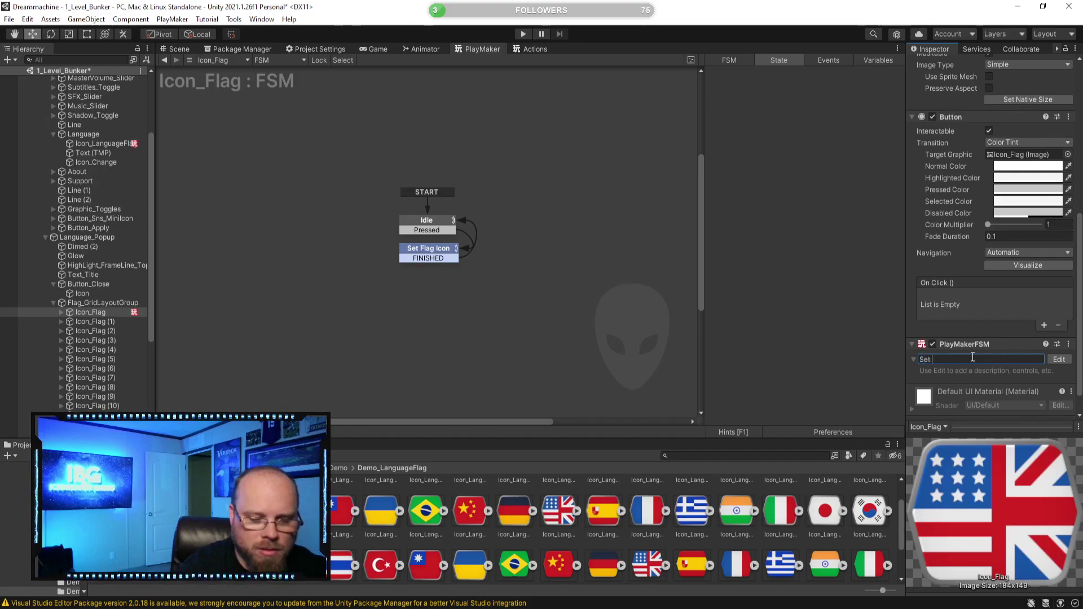
text(Flag)
key(Return)
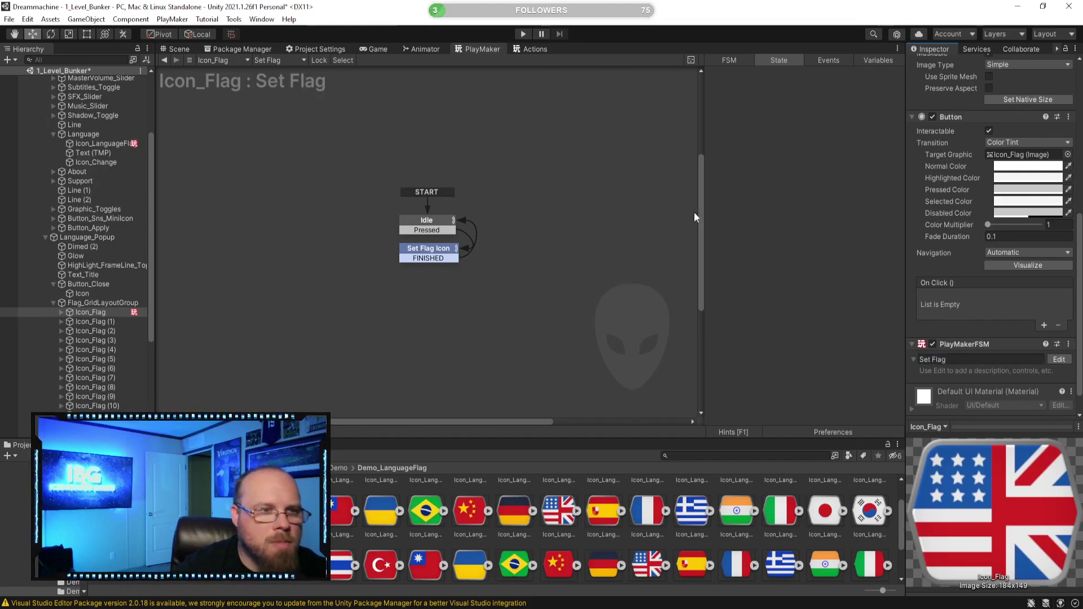
Copy the PlayMakerFSM component from Icon_Flag and paste it as new onto Icon_Flag (1) through Icon_Flag (19)
right_click(952, 345)
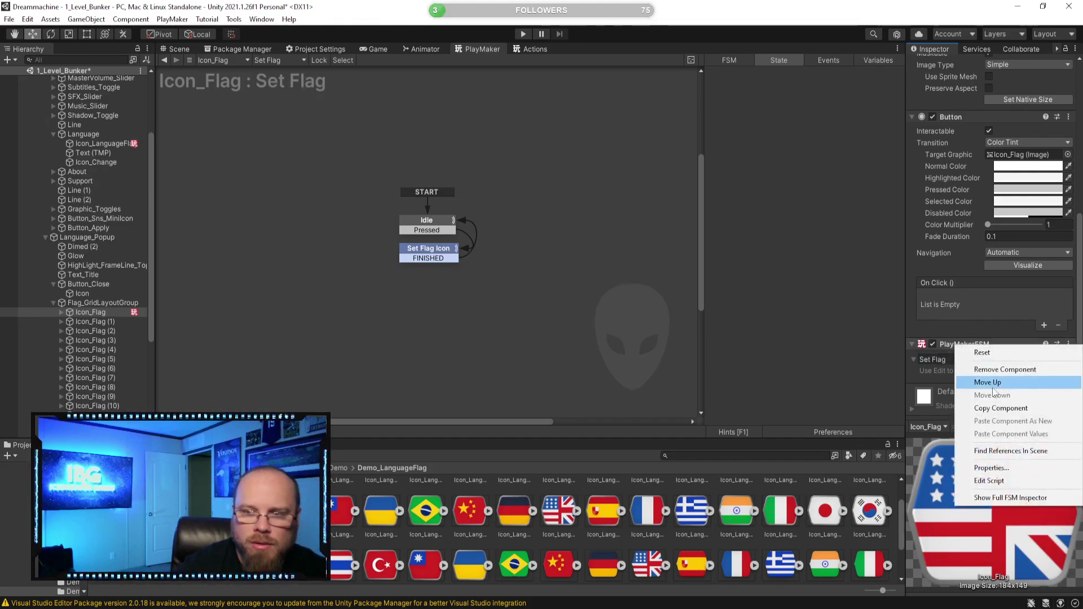
click(999, 412)
click(102, 321)
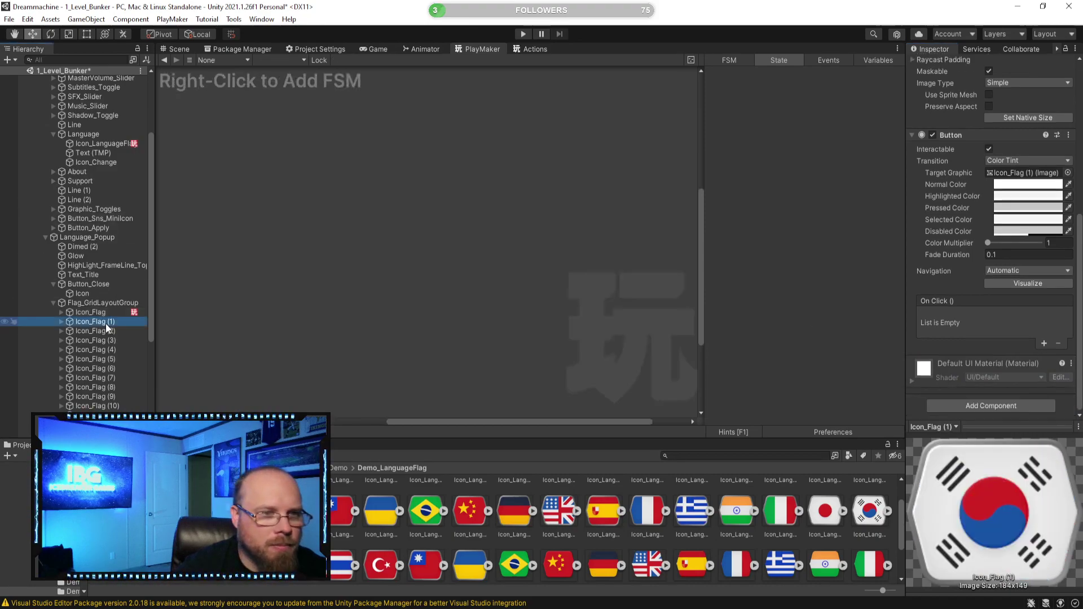
scroll(108, 325, down, 6)
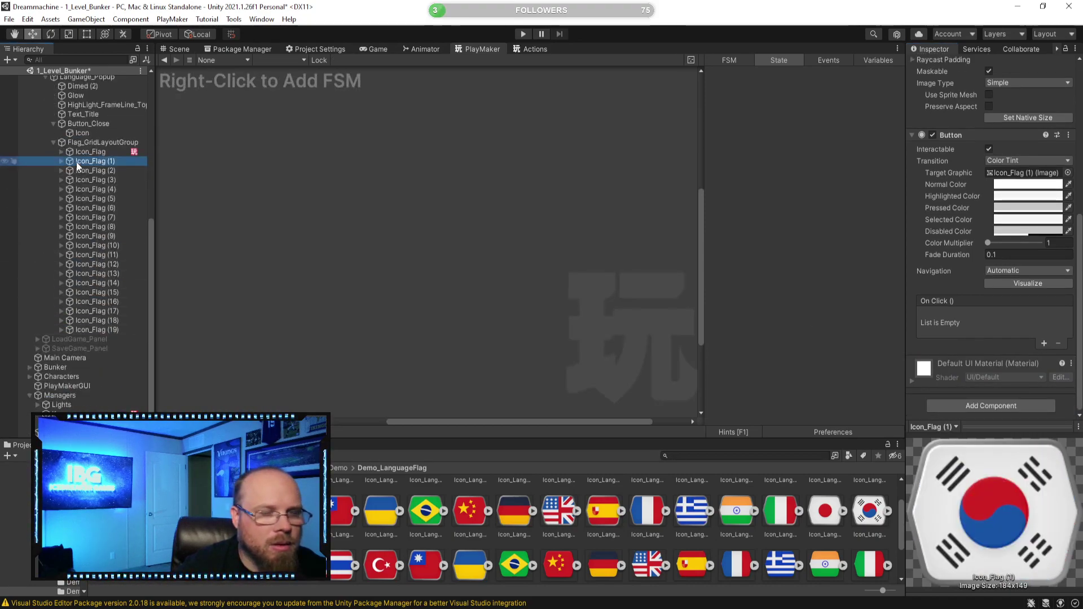
shift+click(114, 329)
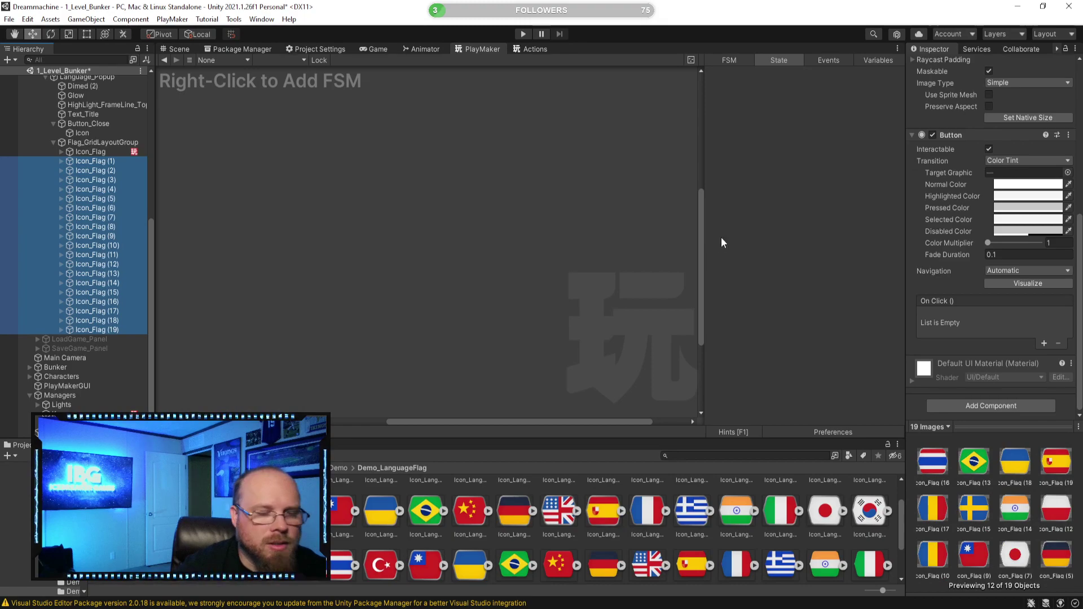
right_click(957, 138)
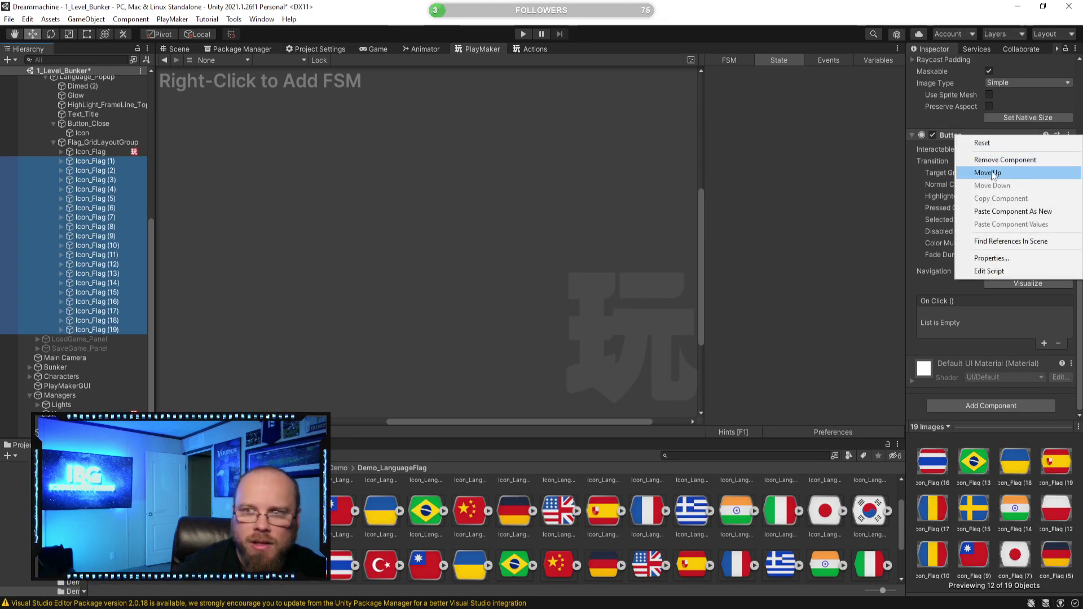
click(1003, 209)
In the Set Flag Icon state of Icon_Flag (1), set the Set Fsm Int value to 1
click(107, 162)
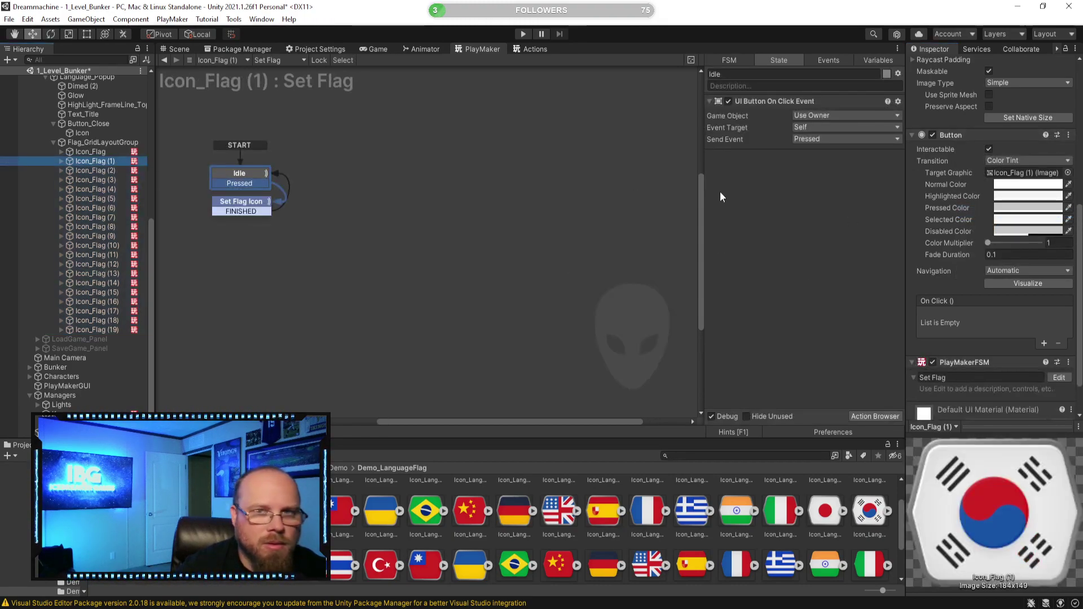
click(239, 202)
click(805, 162)
text(1)
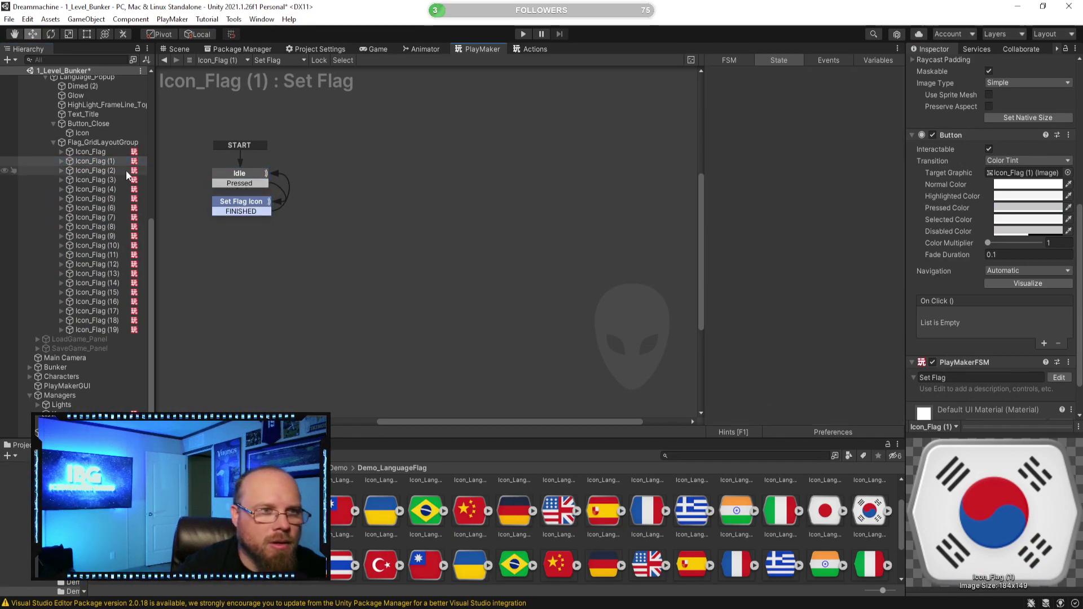
Edit the Set Fsm Int value in Icon_Flag (2)'s Set Flag Icon state and set Icon_Flag (3)'s to 3
click(127, 170)
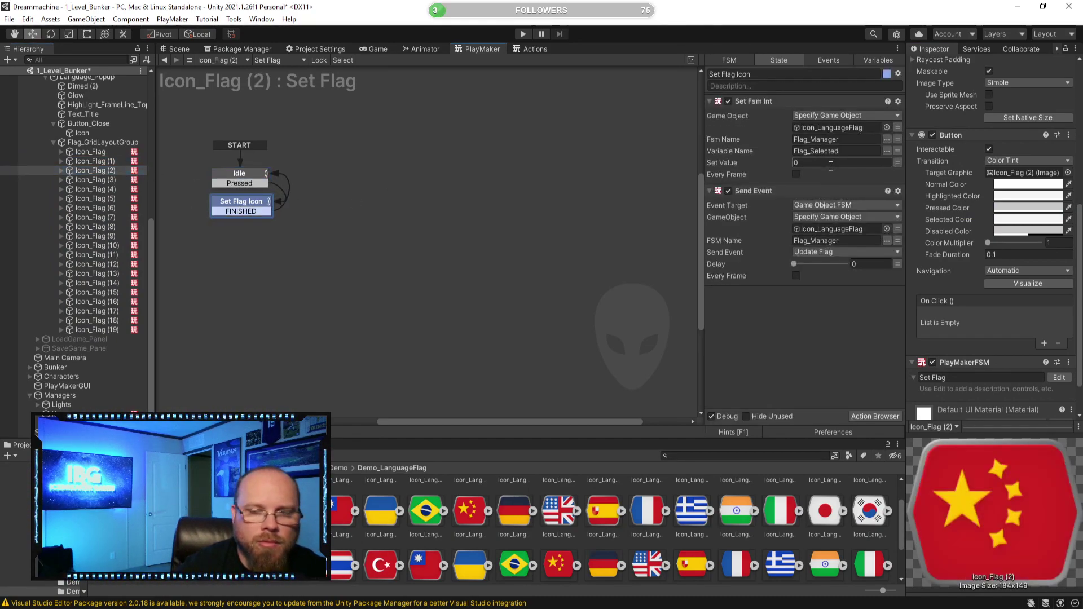
click(468, 254)
click(97, 181)
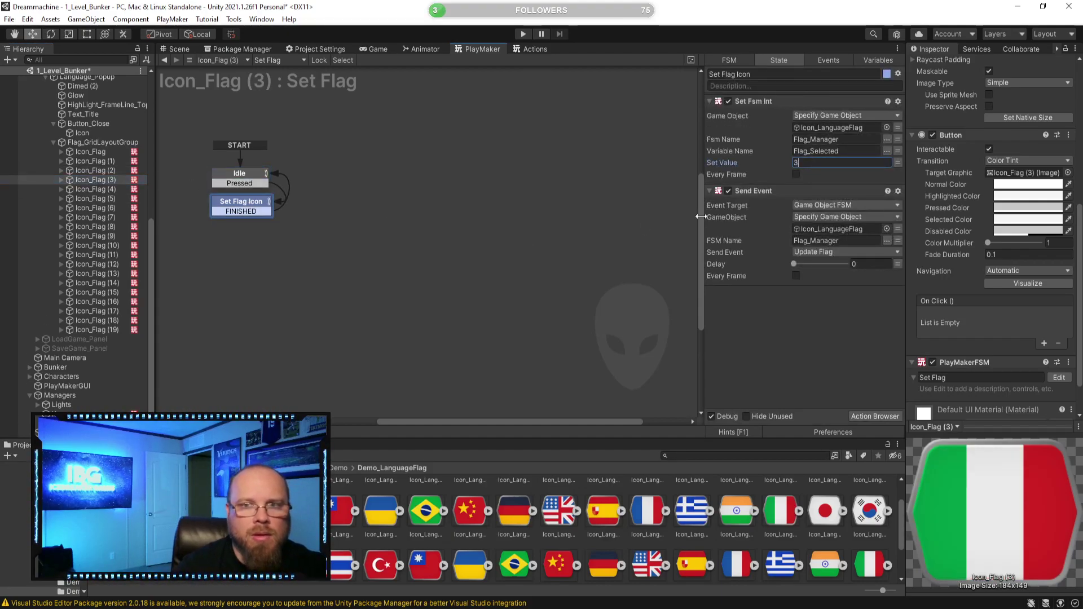
click(508, 225)
Edit the Set Fsm Int value in Icon_Flag (4)'s Set Flag Icon state and set Icon_Flag (5)'s to 5
click(115, 190)
click(234, 203)
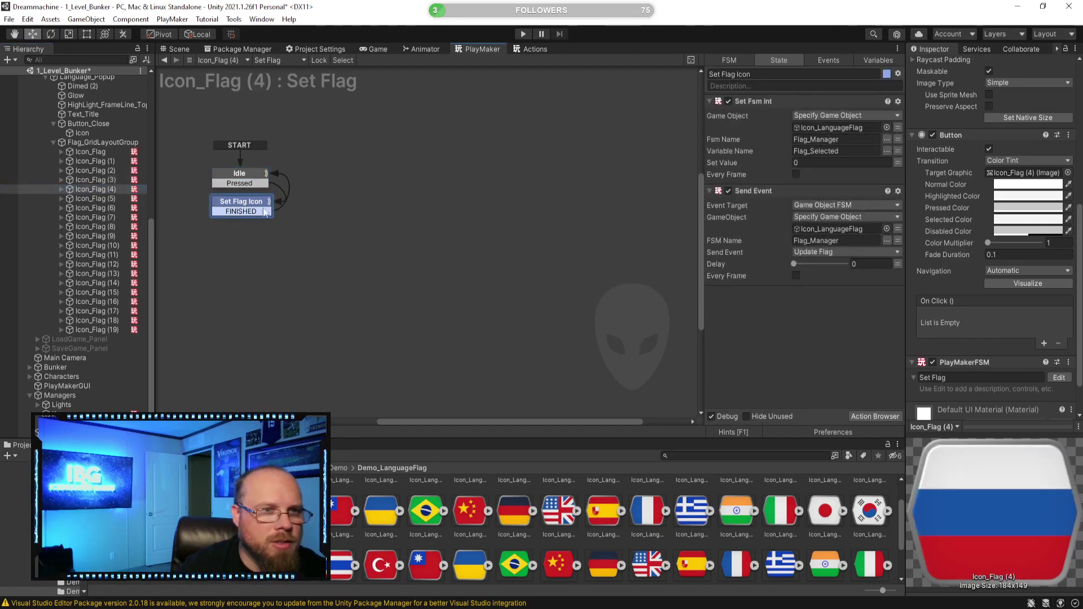
click(819, 163)
click(588, 160)
click(107, 199)
click(240, 202)
click(812, 164)
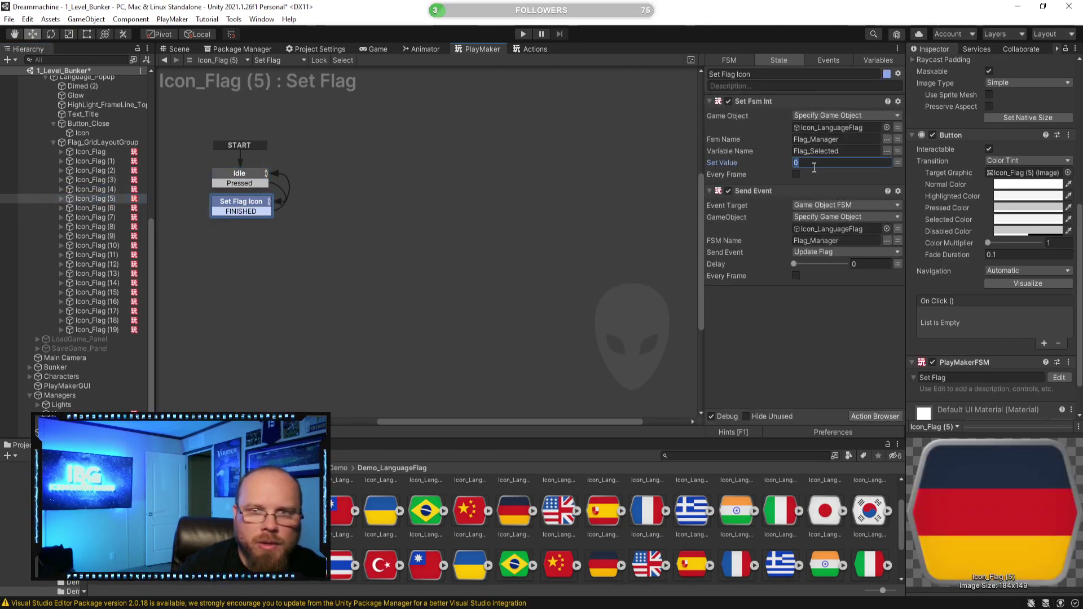
text(5)
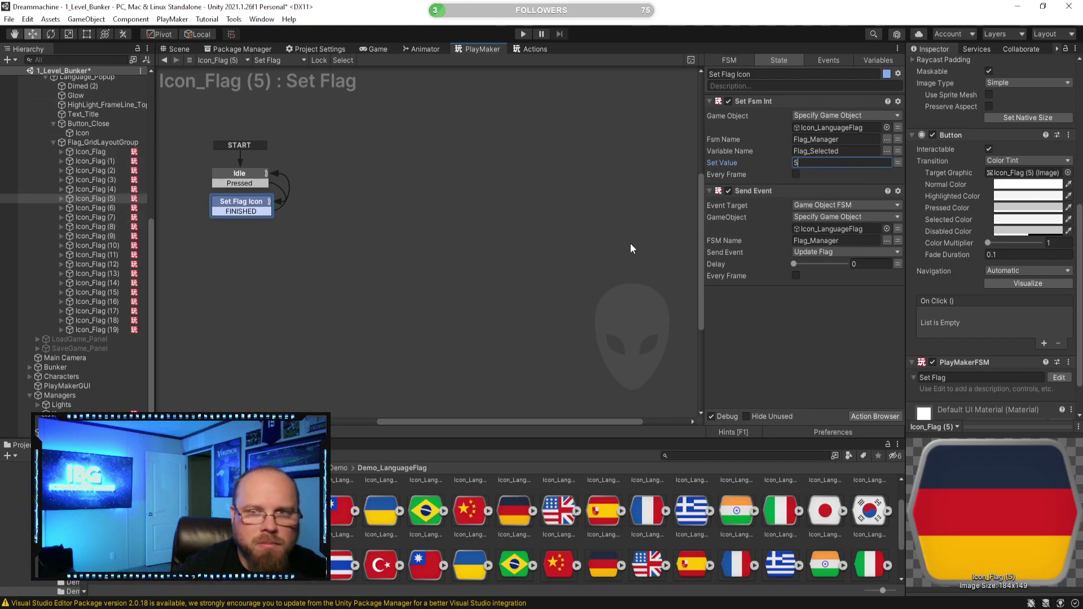
Edit the Set Fsm Int value in Icon_Flag (6)'s Set Flag Icon state and set Icon_Flag (7)'s to 7
click(96, 208)
click(251, 205)
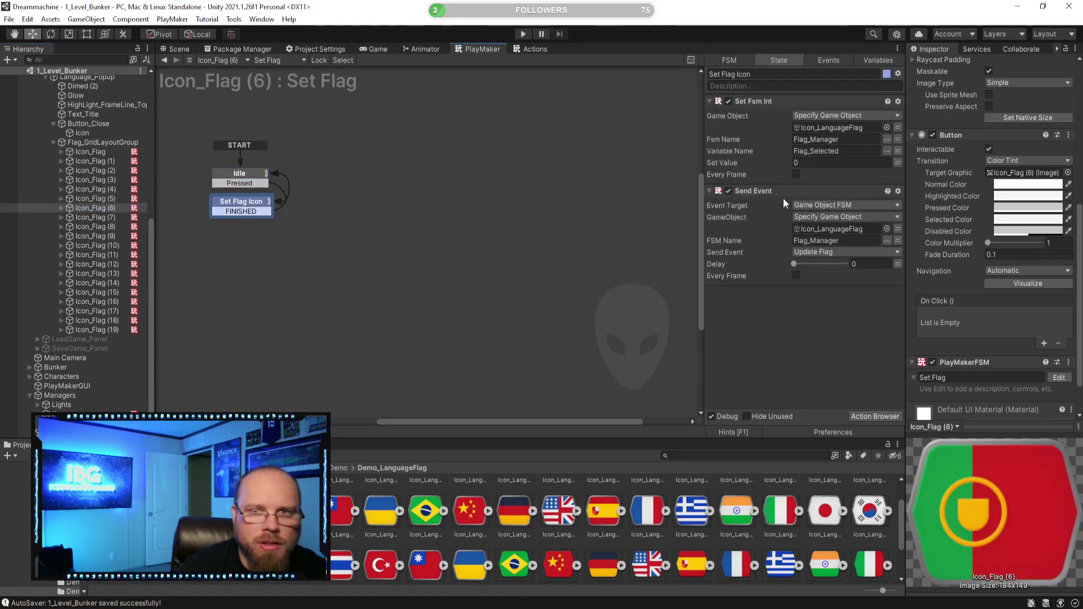
click(95, 216)
click(220, 208)
click(809, 164)
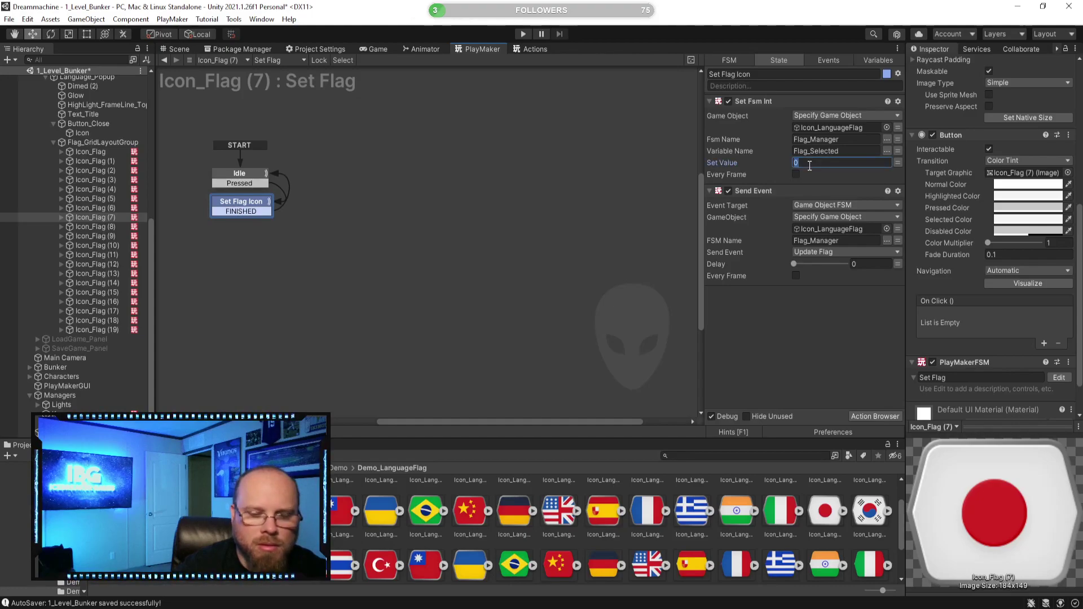
text(7)
In the Set Flag Icon states, set the Set Fsm Int value to 8 for Icon_Flag (8) and 9 for Icon_Flag (9)
click(93, 226)
click(222, 204)
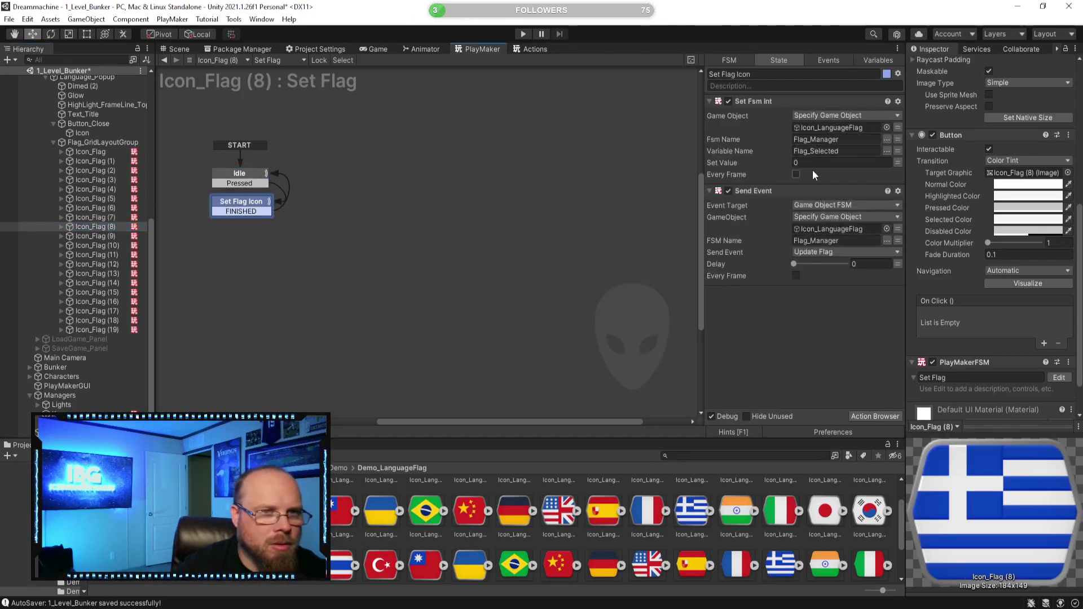
click(814, 152)
click(814, 162)
text(8)
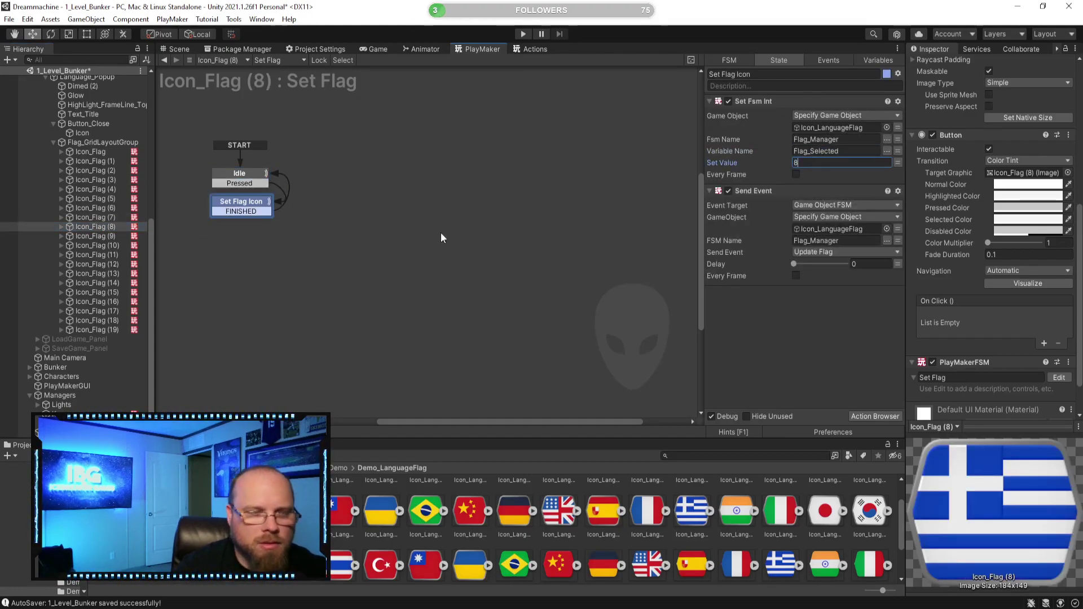
click(102, 233)
click(235, 203)
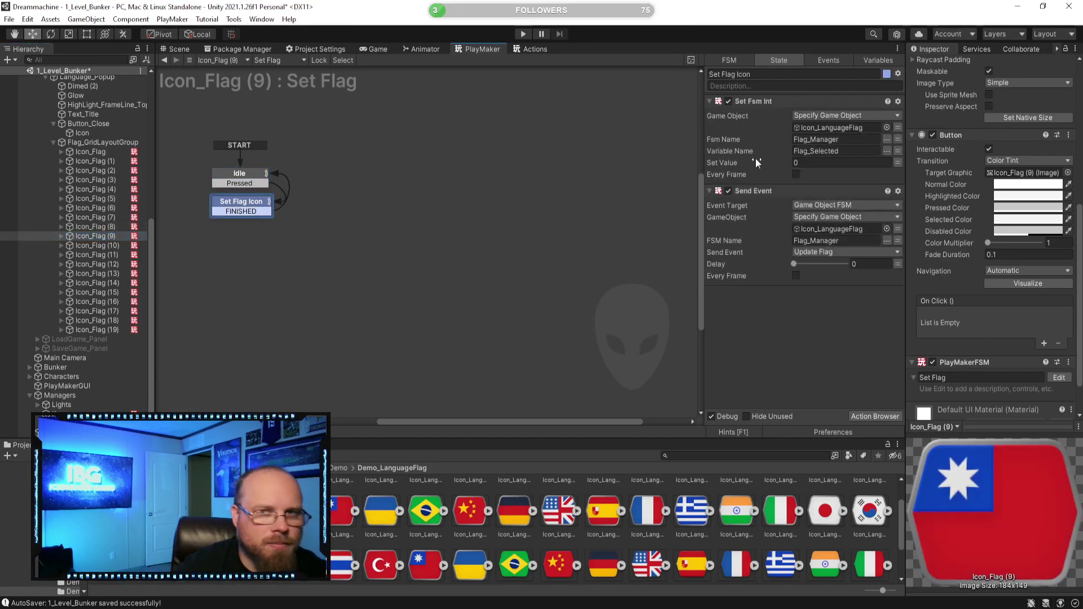
click(821, 163)
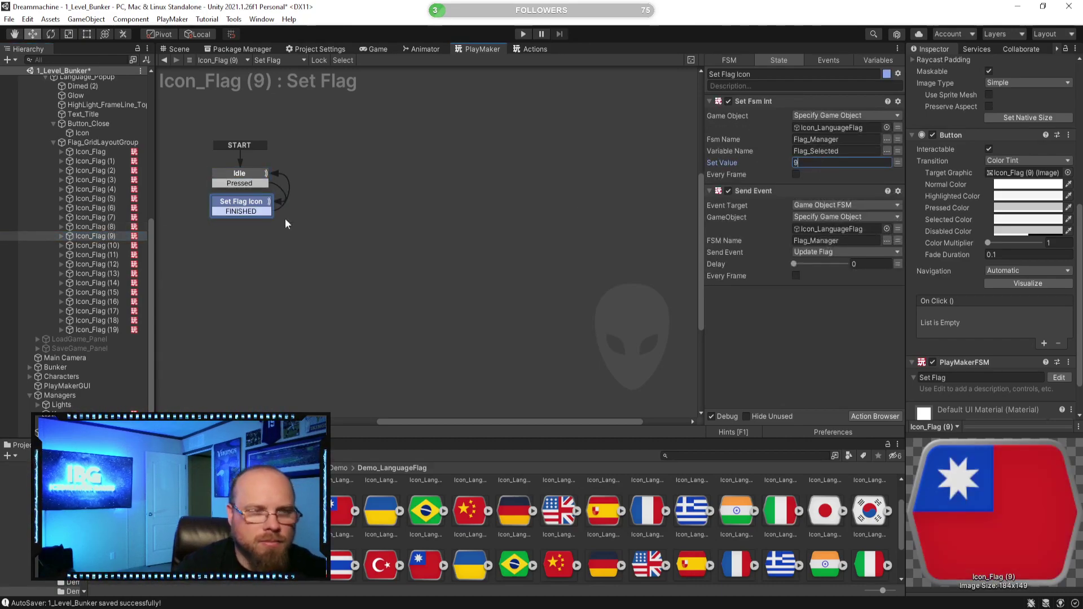
text(9)
Edit the Set Fsm Int value in Icon_Flag (10)'s Set Flag Icon state and set Icon_Flag (11)'s to 11
click(97, 246)
click(241, 203)
click(818, 163)
click(93, 255)
click(241, 203)
click(818, 163)
text(11)
In the Set Flag Icon states, set the Set Fsm Int value to 12 for Icon_Flag (12) and 13 for Icon_Flag (13)
click(109, 263)
click(237, 204)
click(818, 163)
text(12)
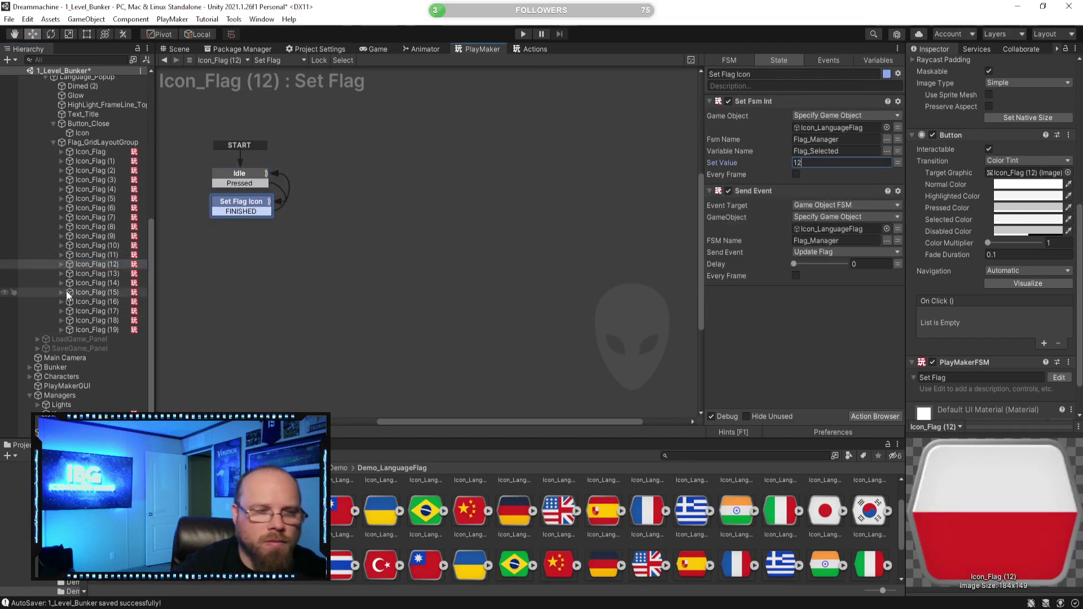
click(90, 275)
click(241, 203)
click(839, 163)
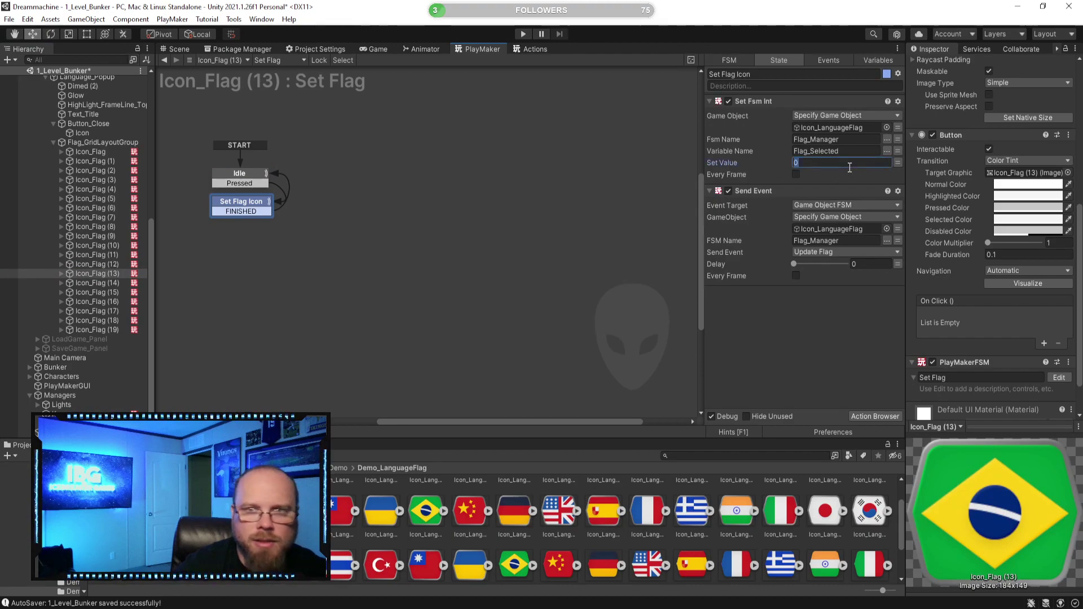
text(13)
Set the Set Fsm Int value to 14 in Icon_Flag (14)'s Set Flag Icon state, then recheck the value on Icon_Flag (13)
click(93, 283)
click(241, 202)
text(14)
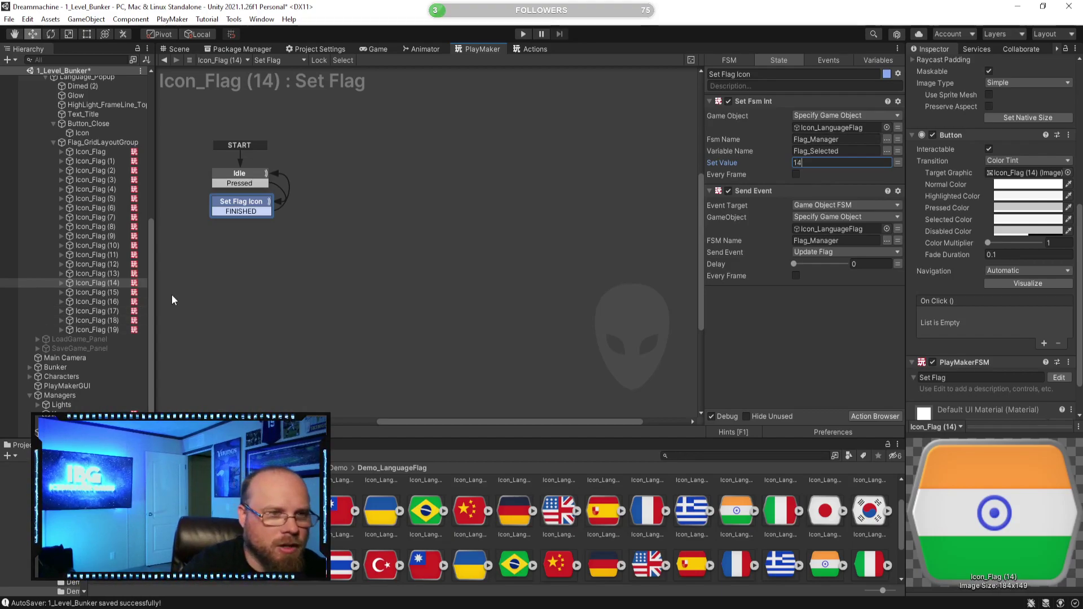
click(120, 273)
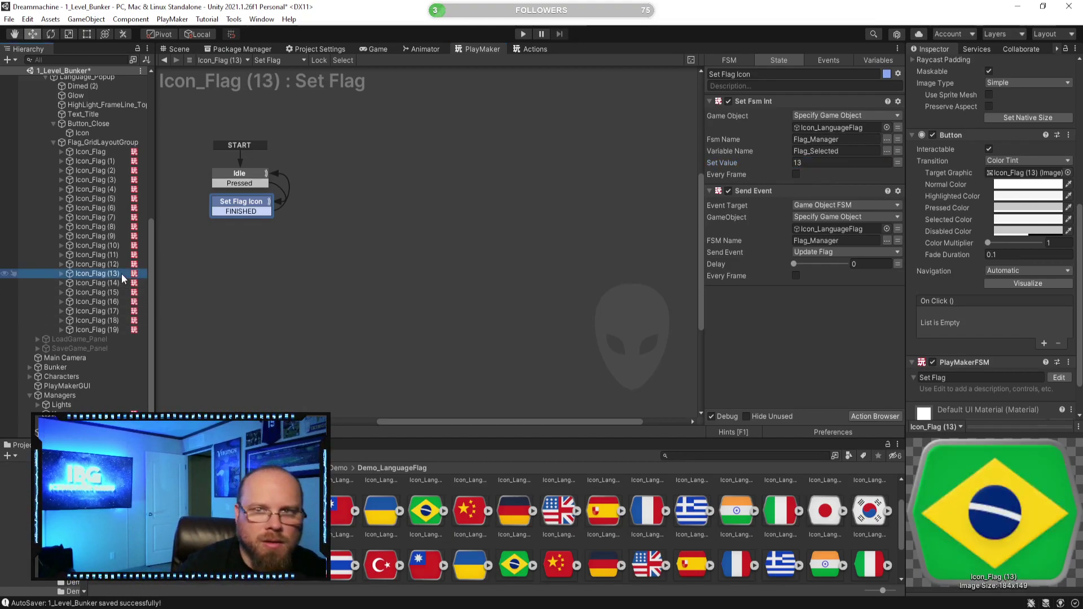
Edit the Set Fsm Int value in Icon_Flag (15)'s Set Flag Icon state and set Icon_Flag (16)'s to 16
click(109, 283)
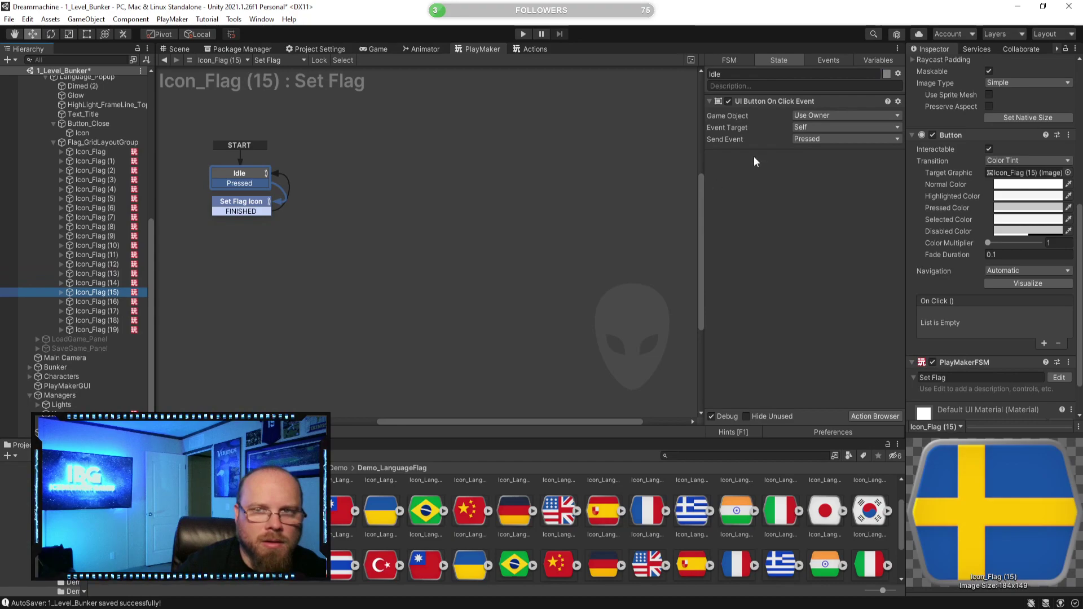
click(240, 201)
click(833, 163)
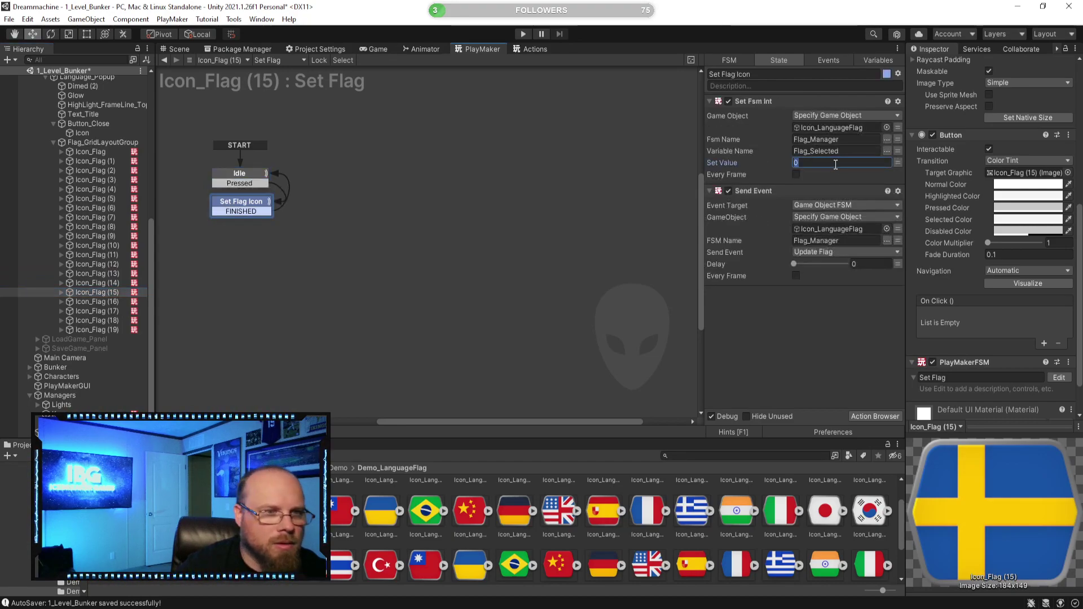
click(104, 301)
click(261, 214)
click(811, 163)
text(16)
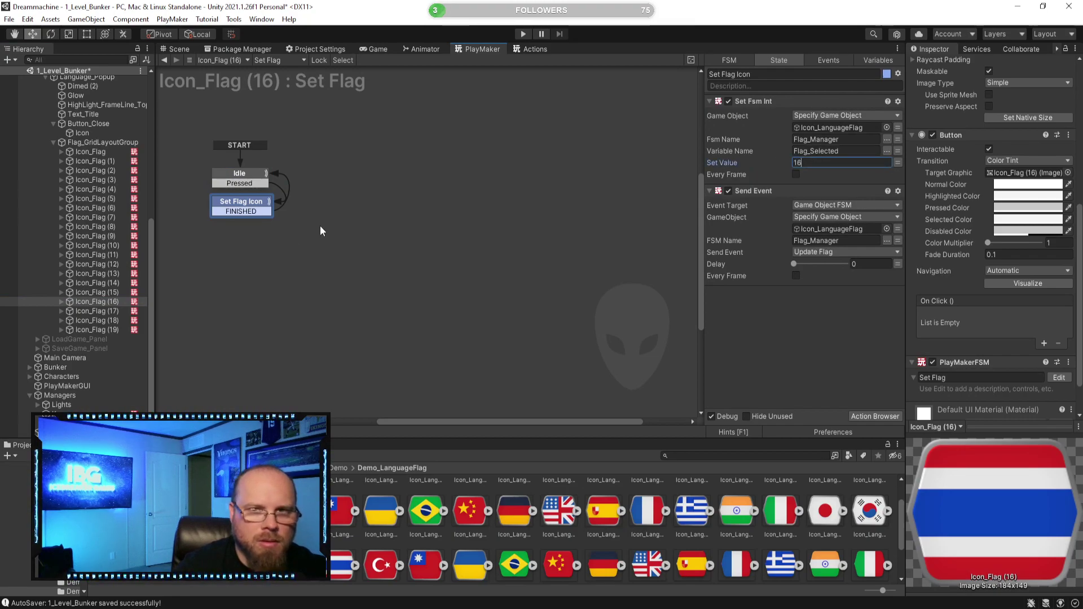
In the Set Flag Icon states, set the Set Fsm Int value to 17 for Icon_Flag (17) and 18 for Icon_Flag (18)
click(113, 311)
click(248, 207)
click(836, 163)
text(17)
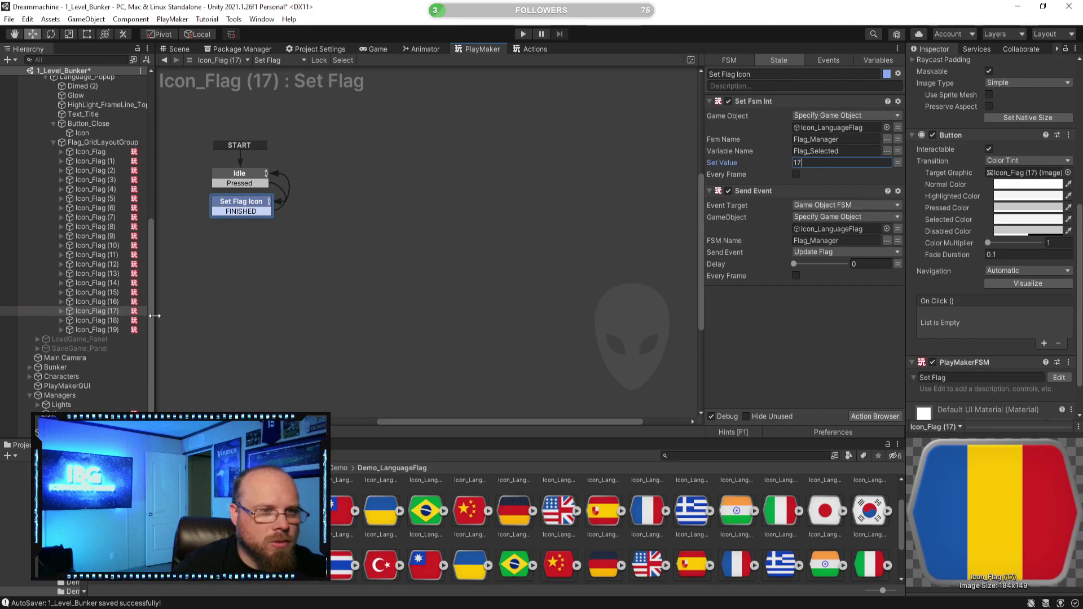
click(107, 319)
click(238, 203)
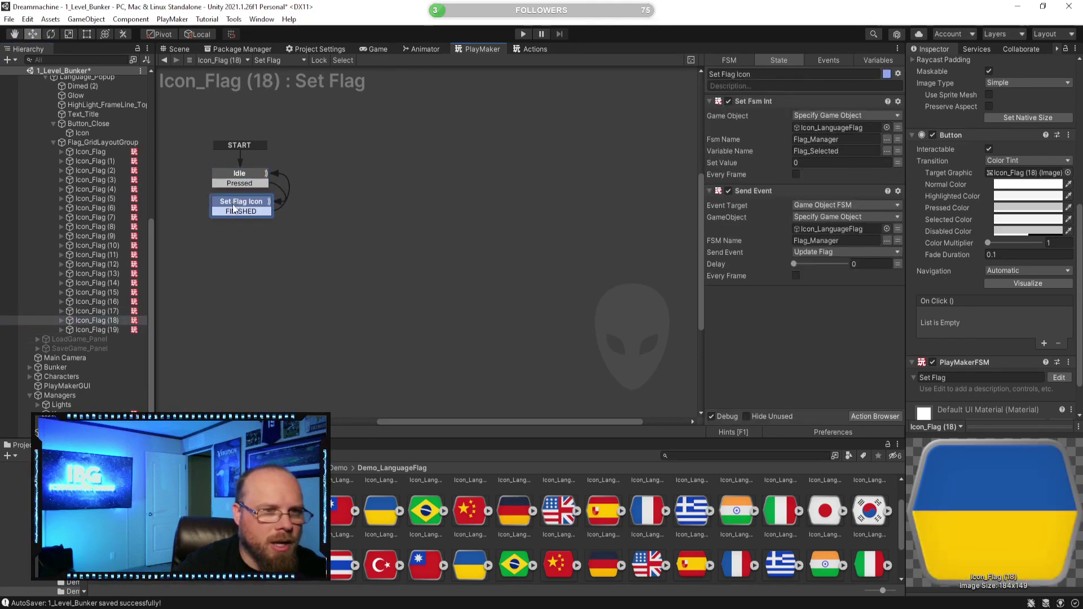
click(812, 161)
text(18)
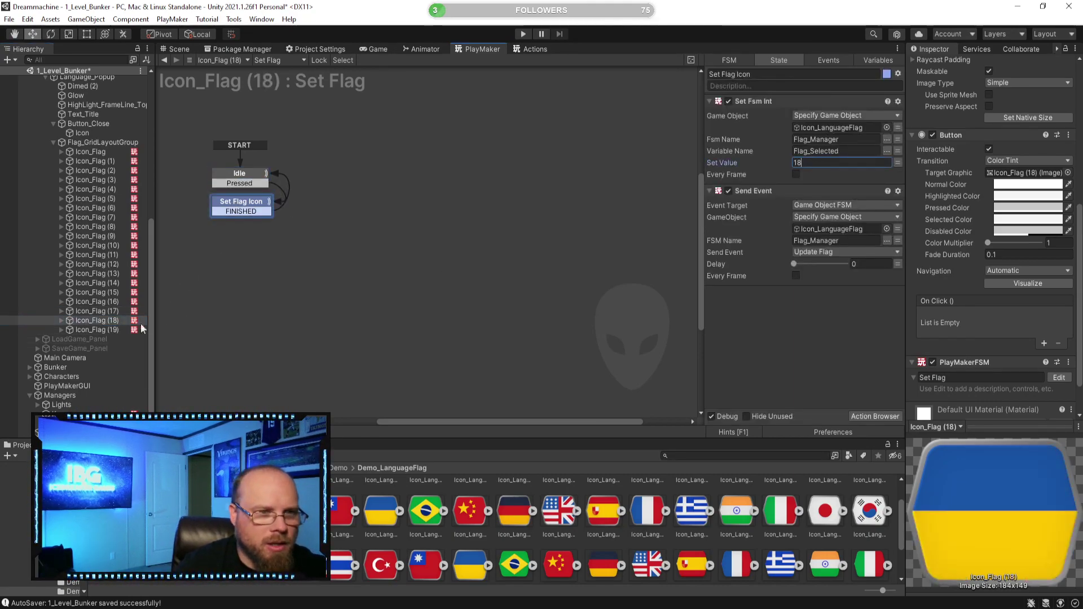
Set the Set Fsm Int value to 19 in Icon_Flag (19)'s Set Flag Icon state, then recheck the value on Icon_Flag (18)
click(107, 330)
click(238, 203)
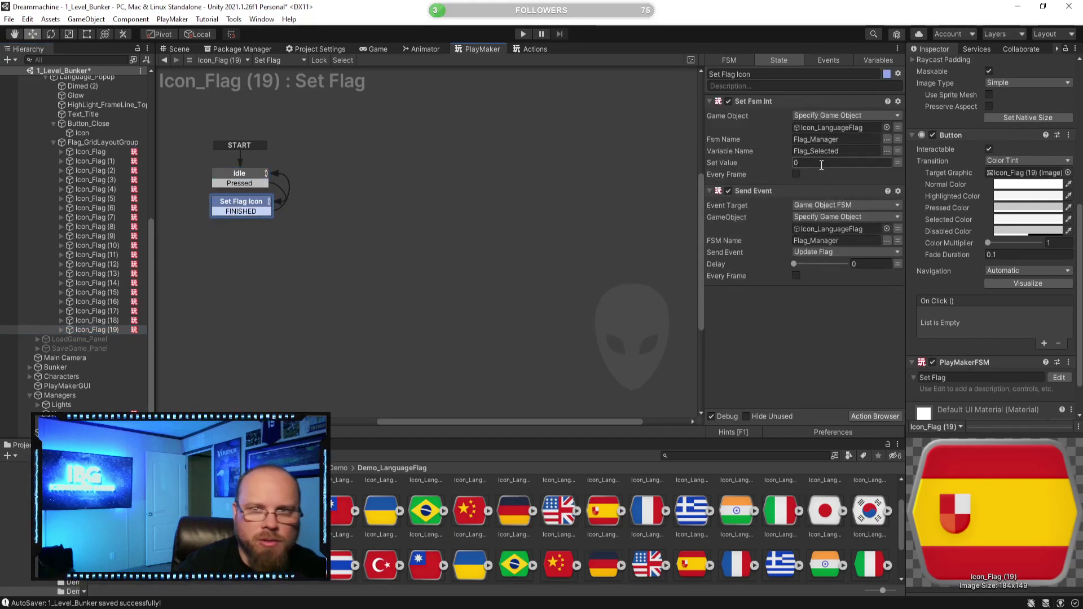
text(19)
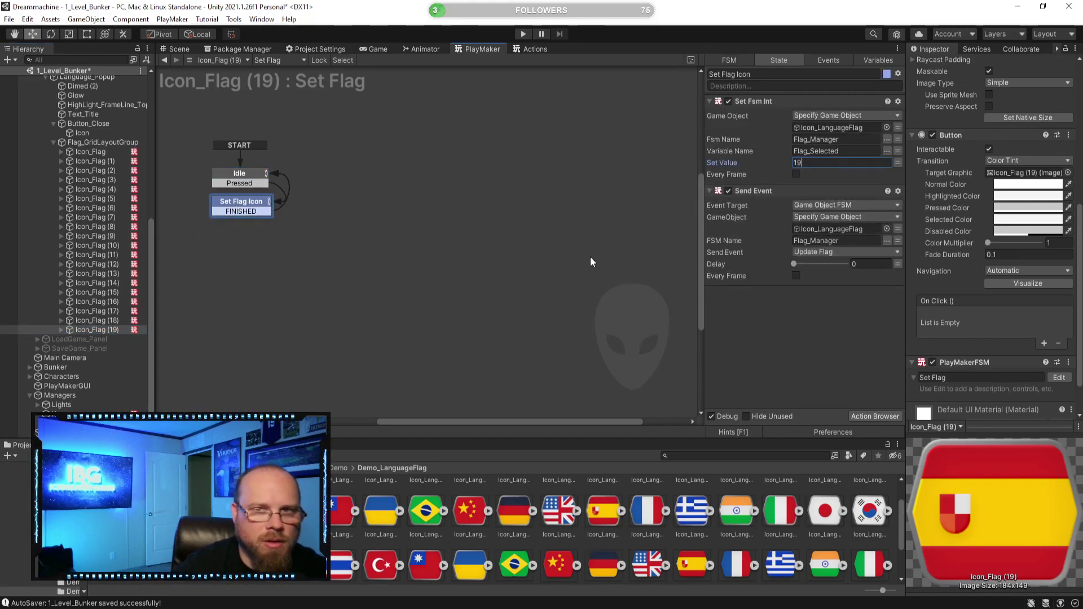
click(467, 327)
click(126, 320)
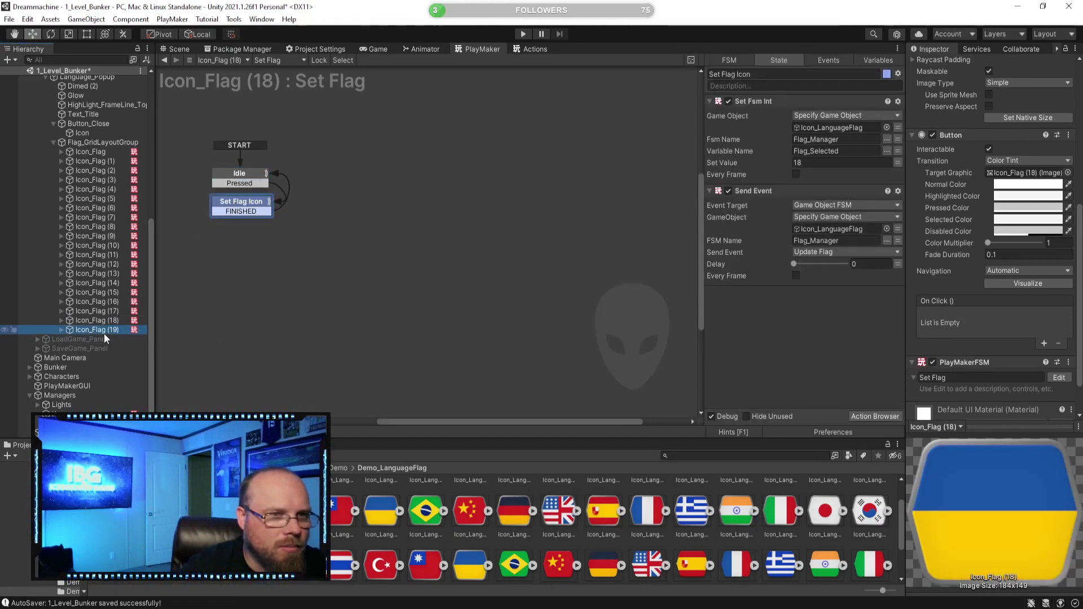
click(104, 330)
click(344, 324)
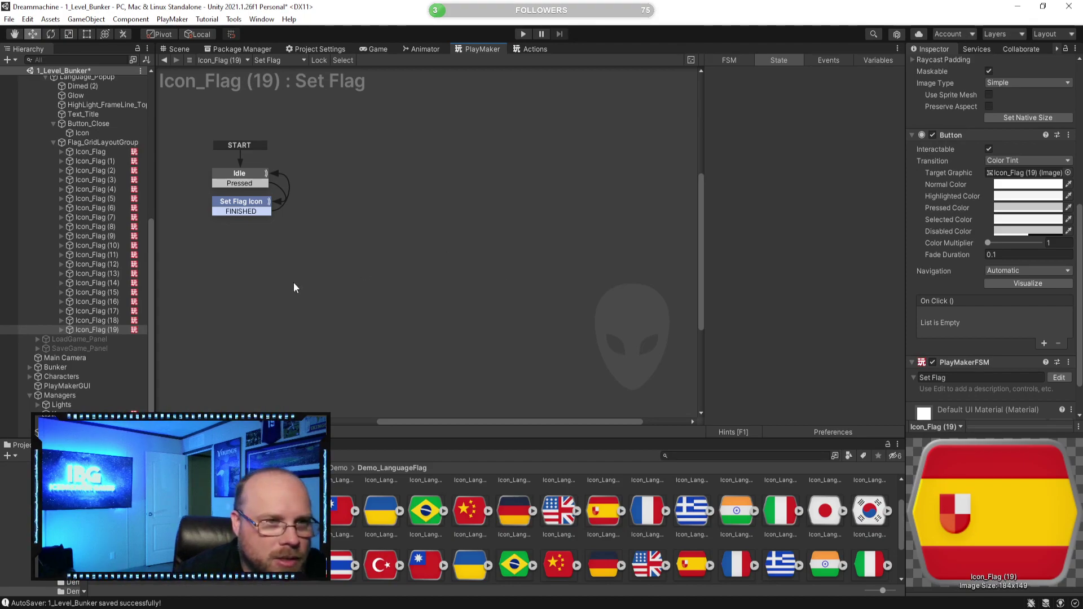
Review the Set Flag Icon state actions on Icon_Flag and in Icon_LanguageFlag's Flag_Manager FSM
middle_drag(340, 275, 527, 310)
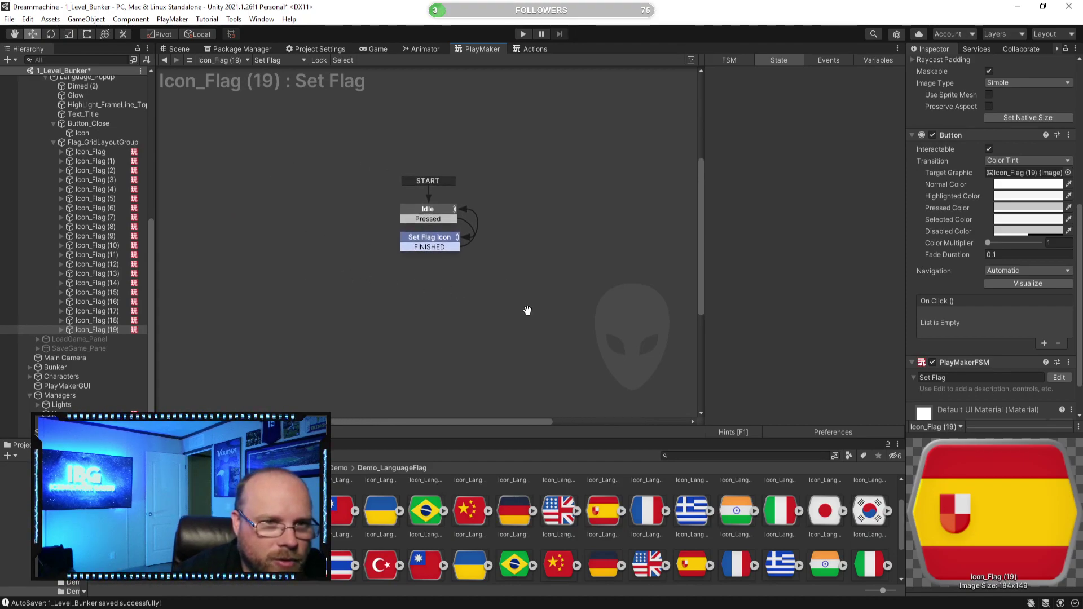
click(102, 151)
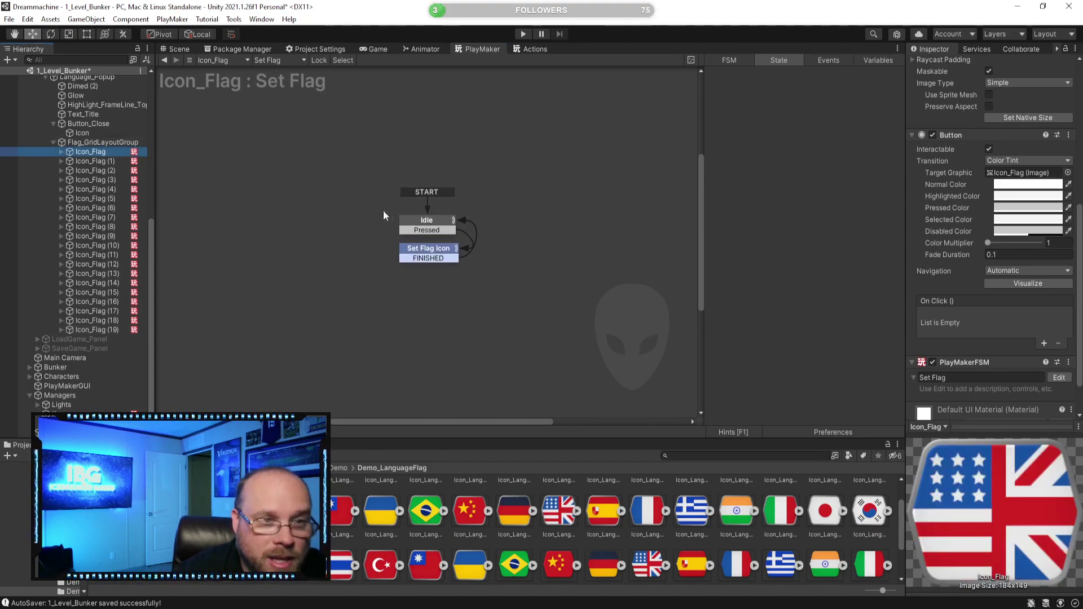
click(428, 250)
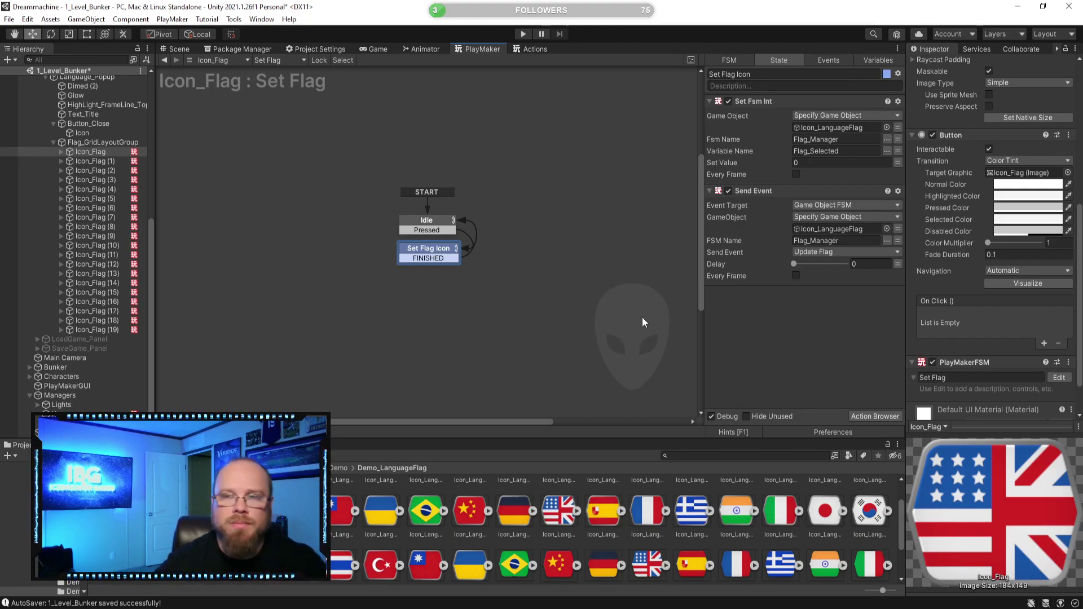
scroll(89, 192, up, 10)
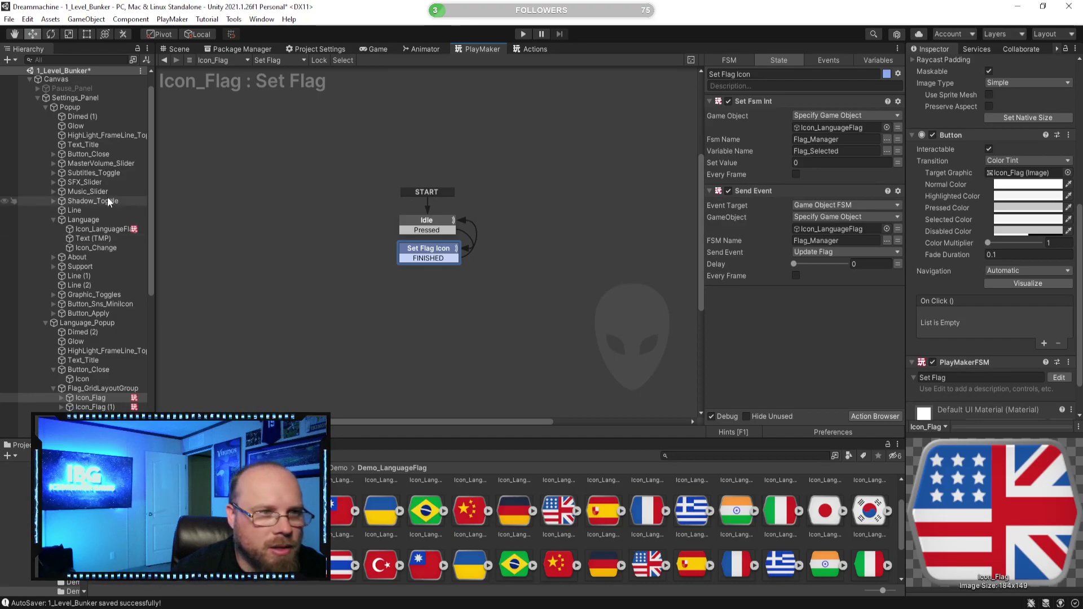
click(121, 230)
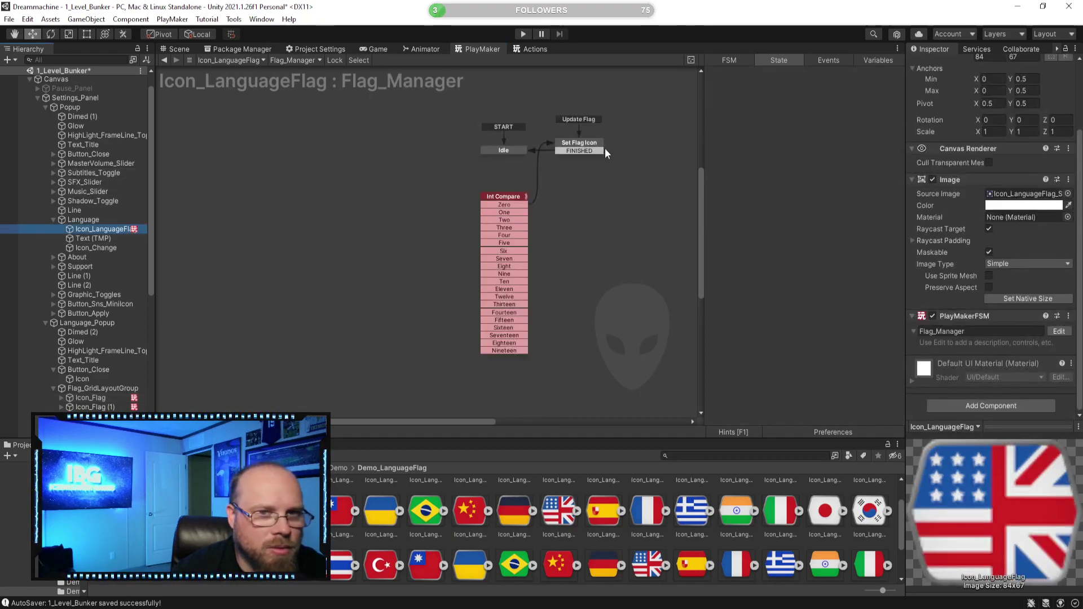
click(586, 148)
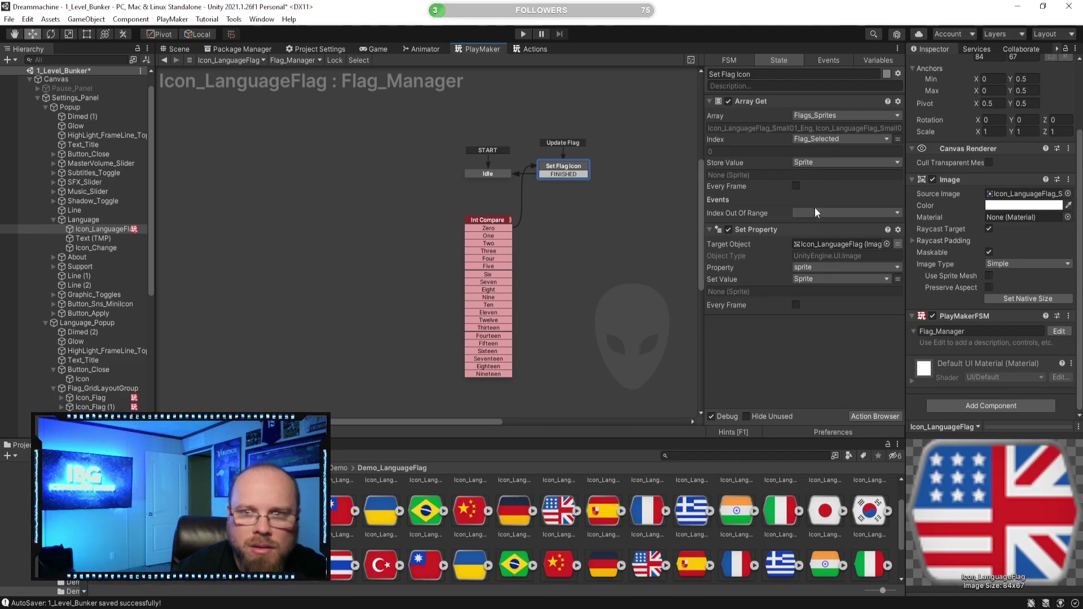
click(614, 274)
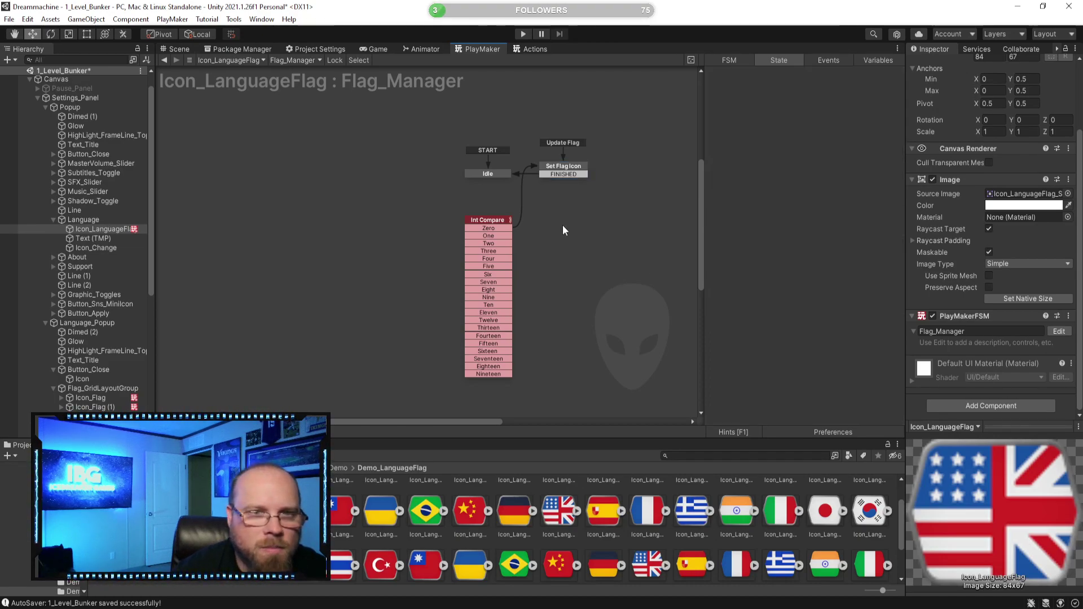
Run the game and test choosing the South Korean flag in the pause menu settings' Language popup
click(523, 35)
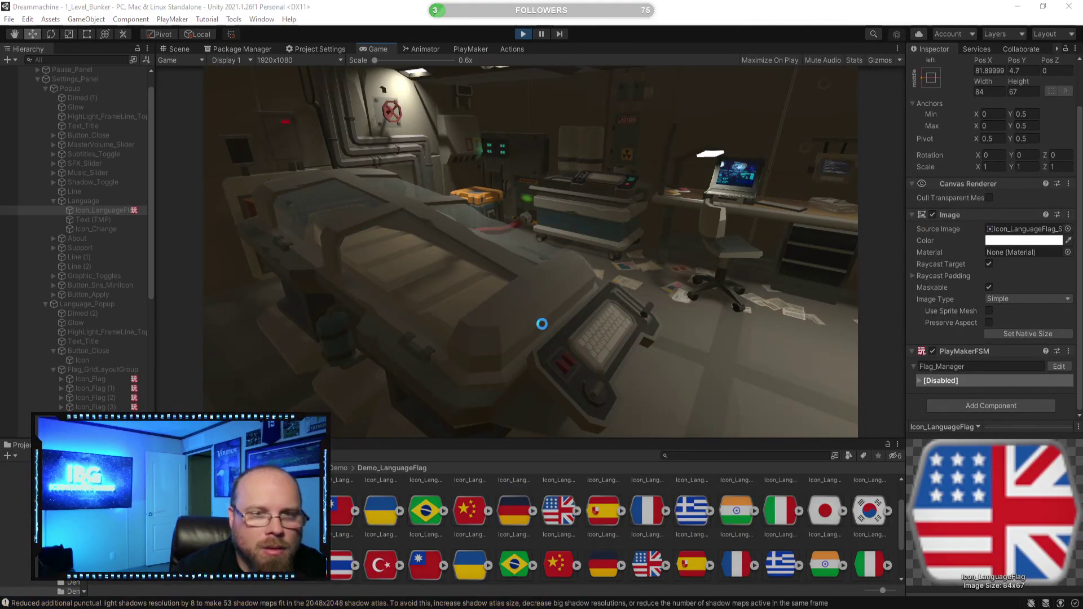
key(Escape)
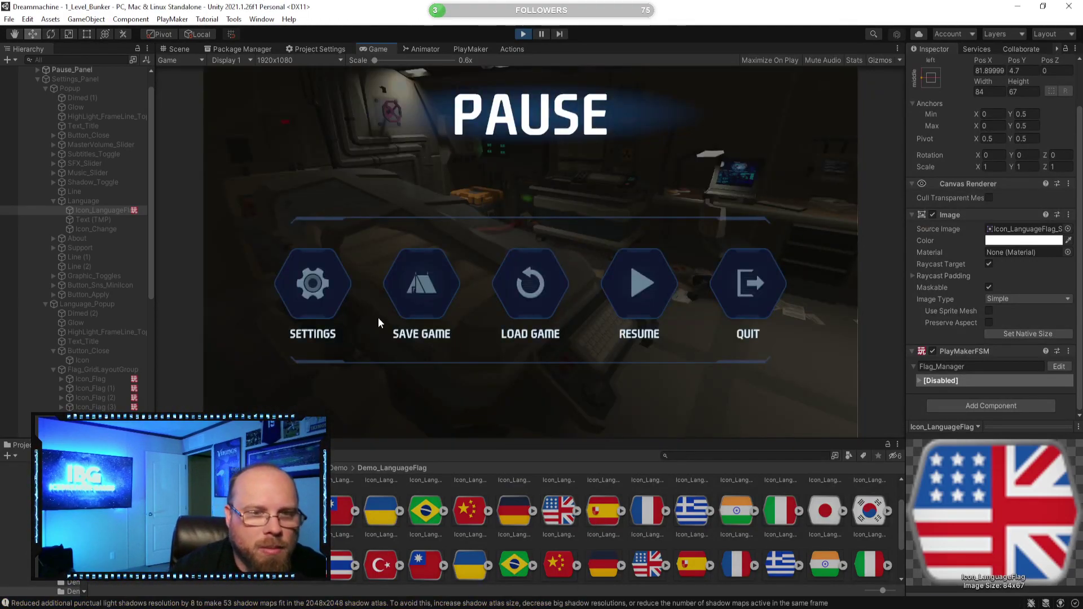
click(313, 283)
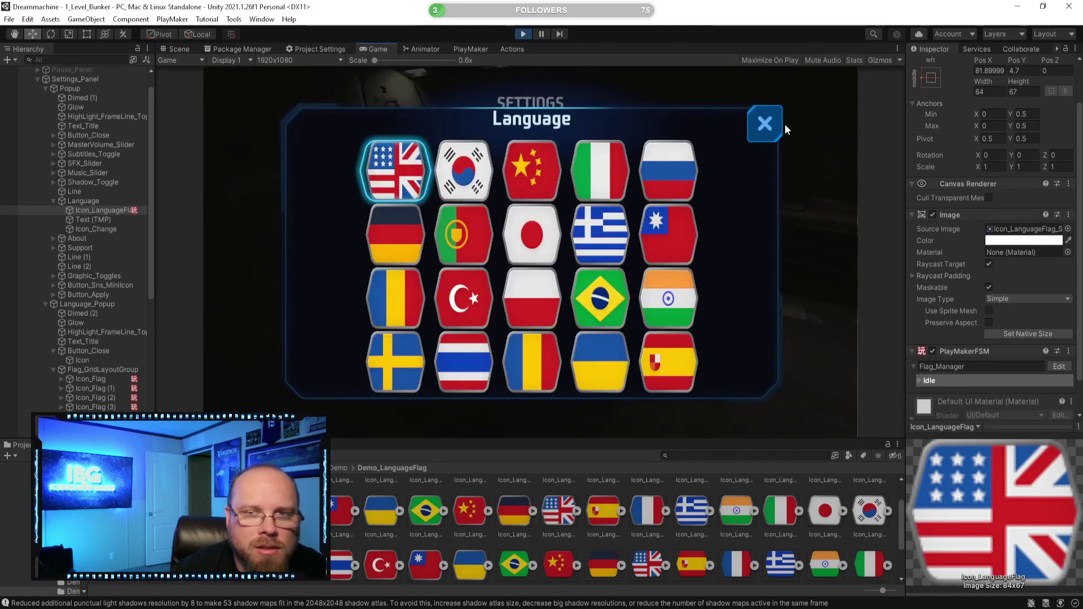
click(768, 125)
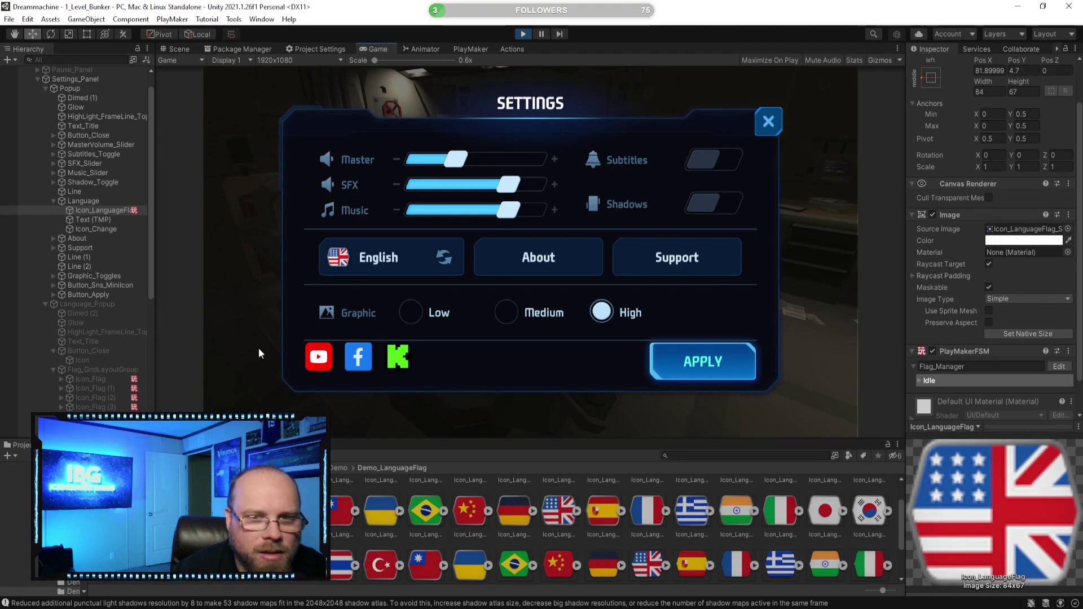
click(401, 255)
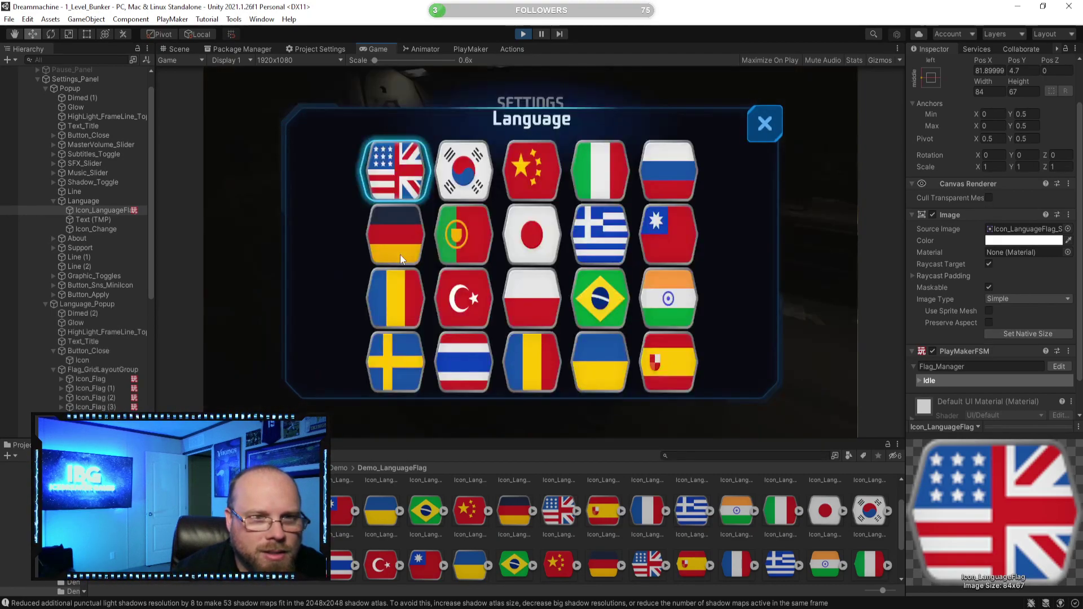
click(477, 173)
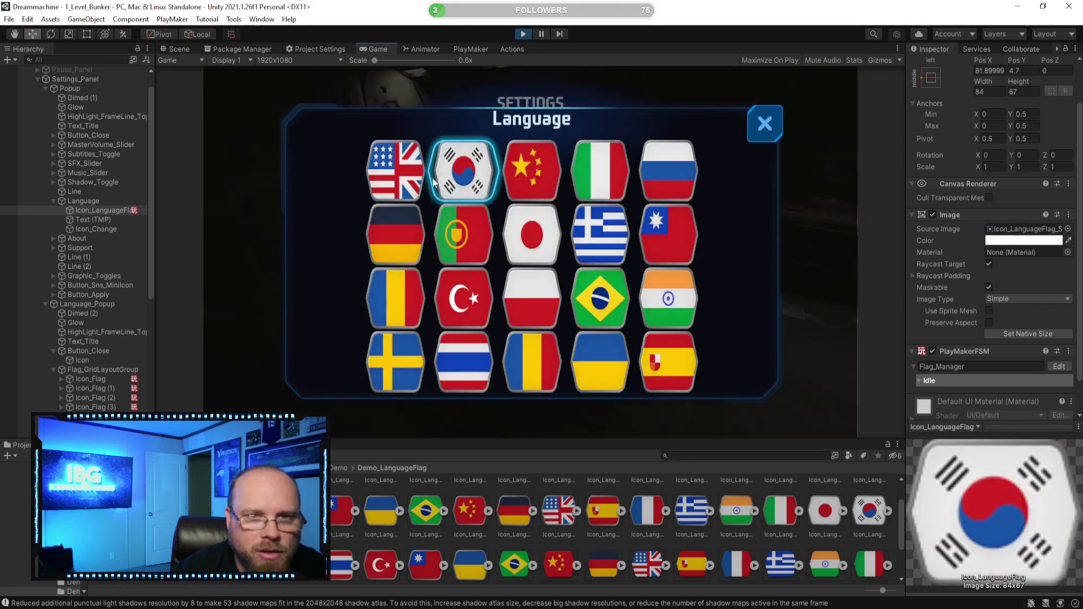
click(763, 125)
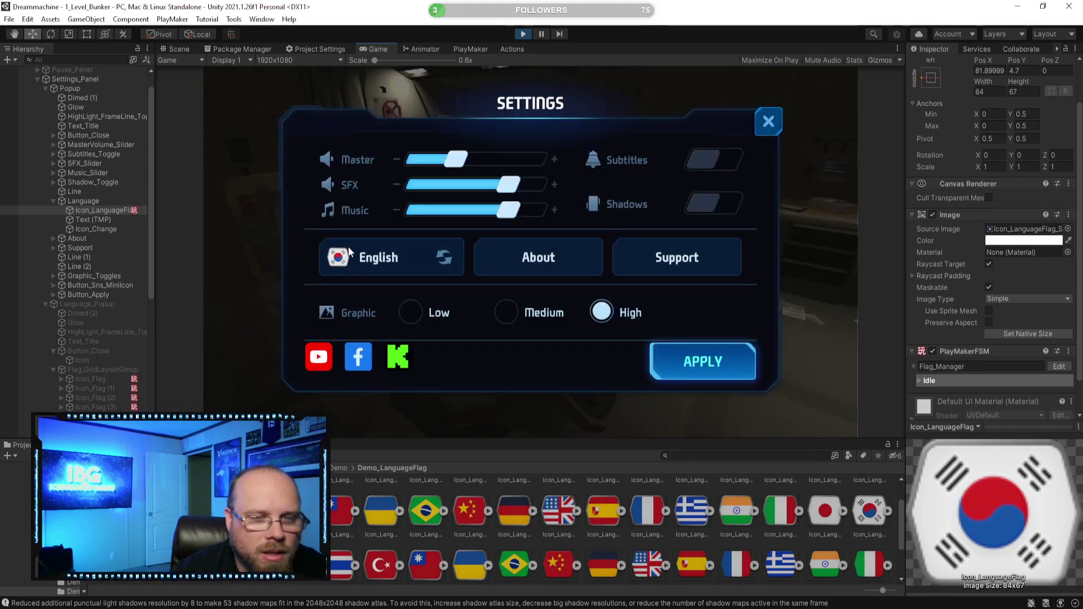
Test the Chinese flag and the Italian flag in the Language popup, returning to the settings after each choice
click(394, 262)
click(550, 171)
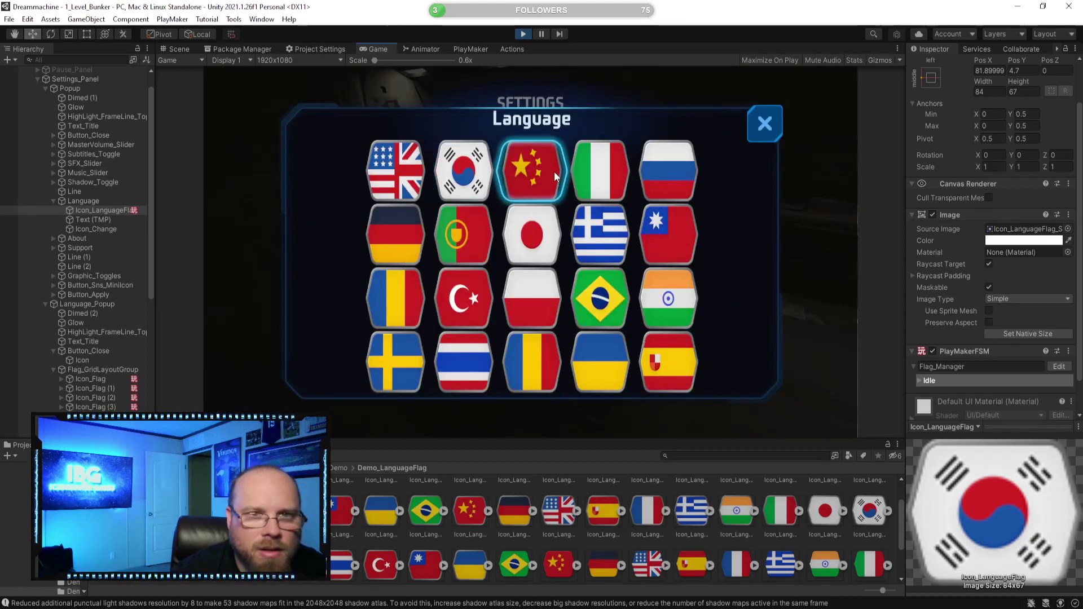
click(764, 127)
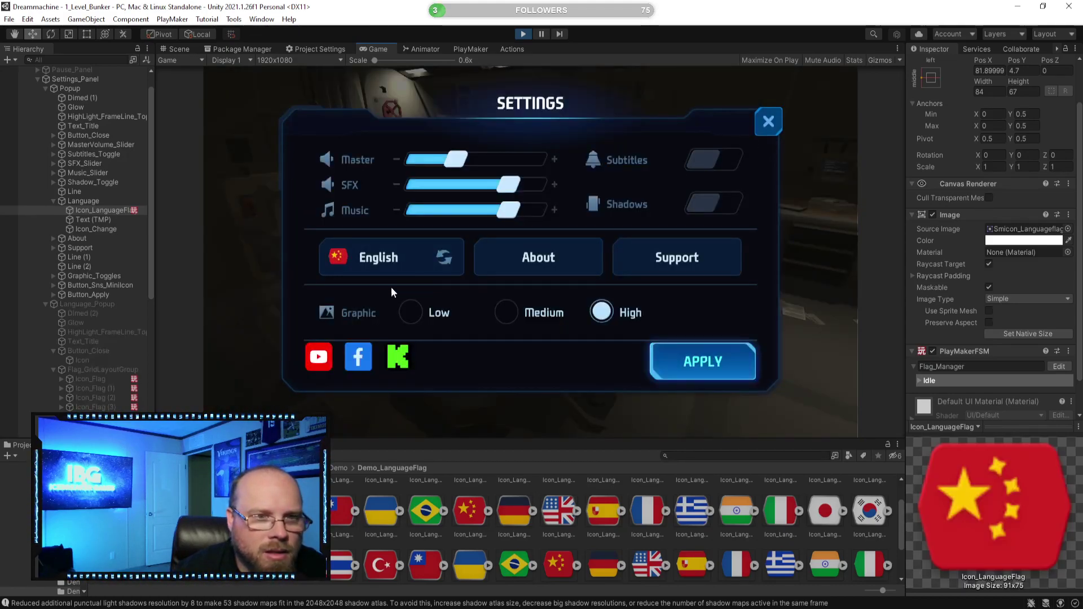
click(414, 254)
click(599, 170)
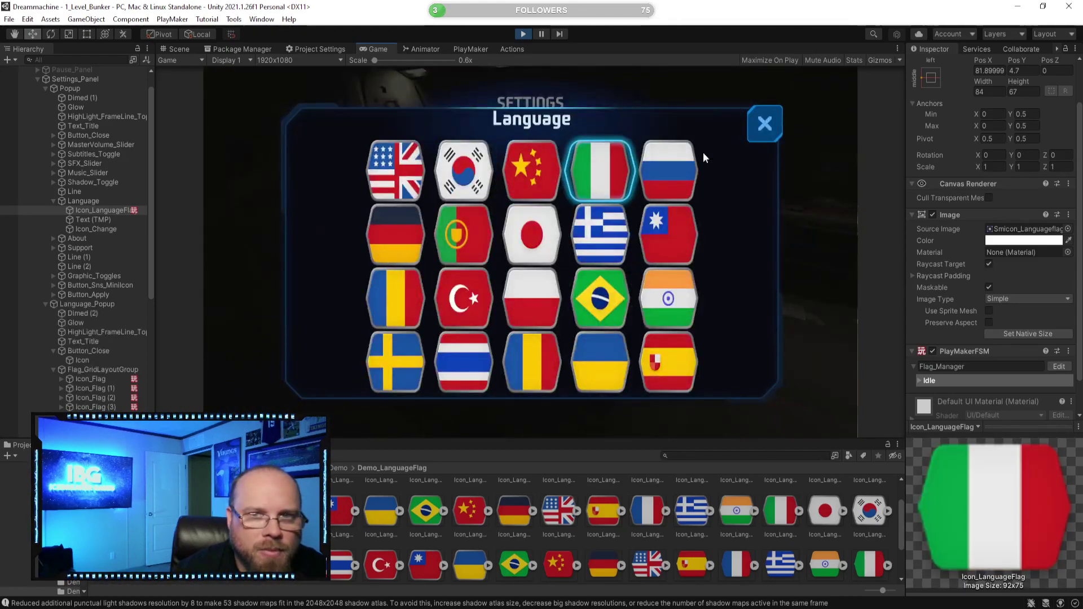
click(764, 124)
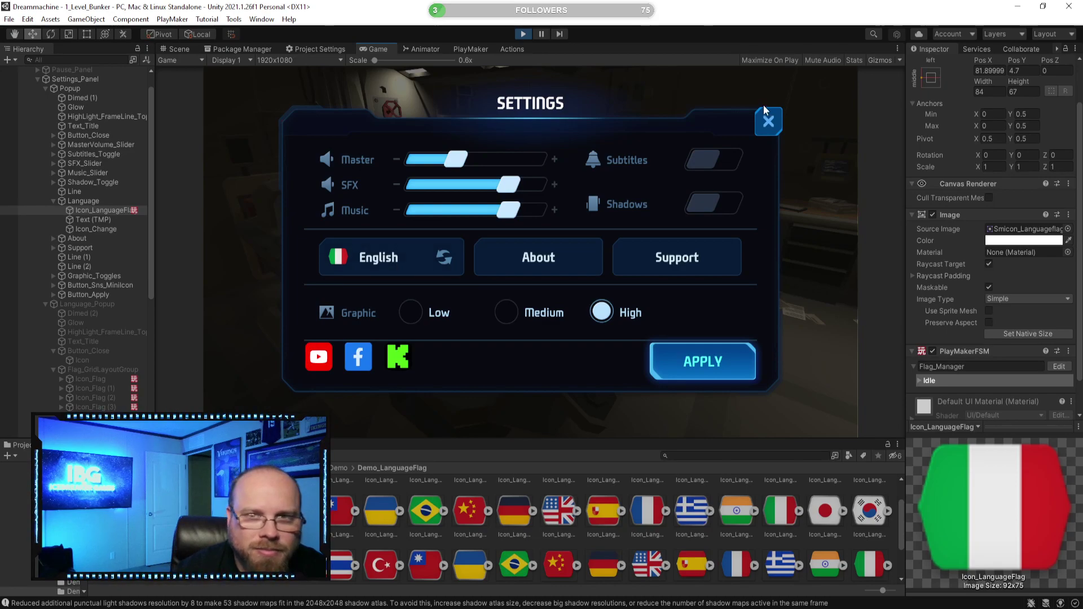
Leave and reopen the game's settings and Language popup to check whether the Italian flag selection persists
click(767, 123)
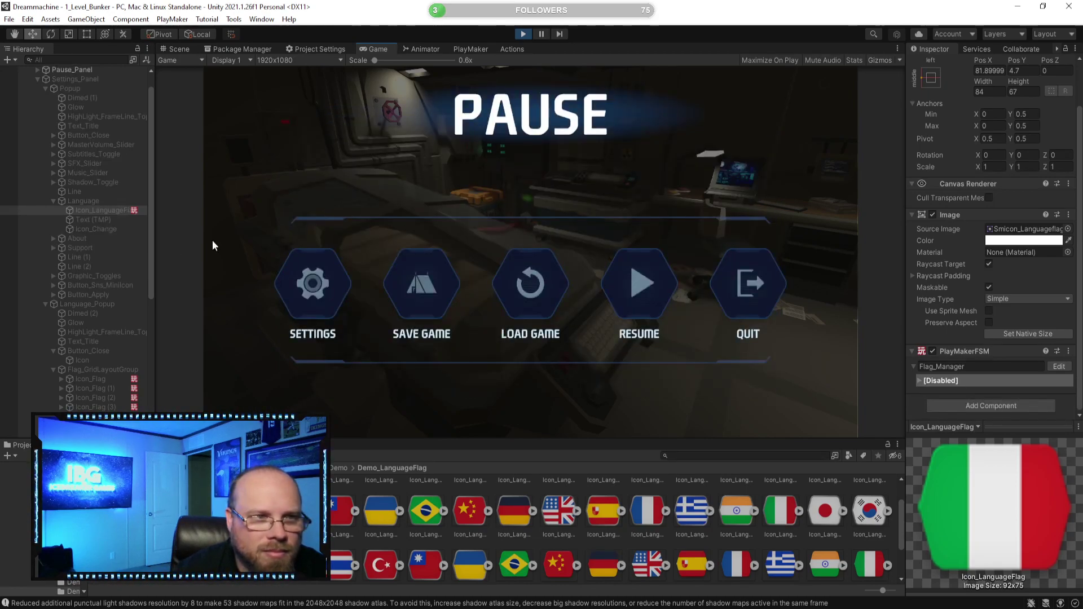
click(107, 212)
click(306, 286)
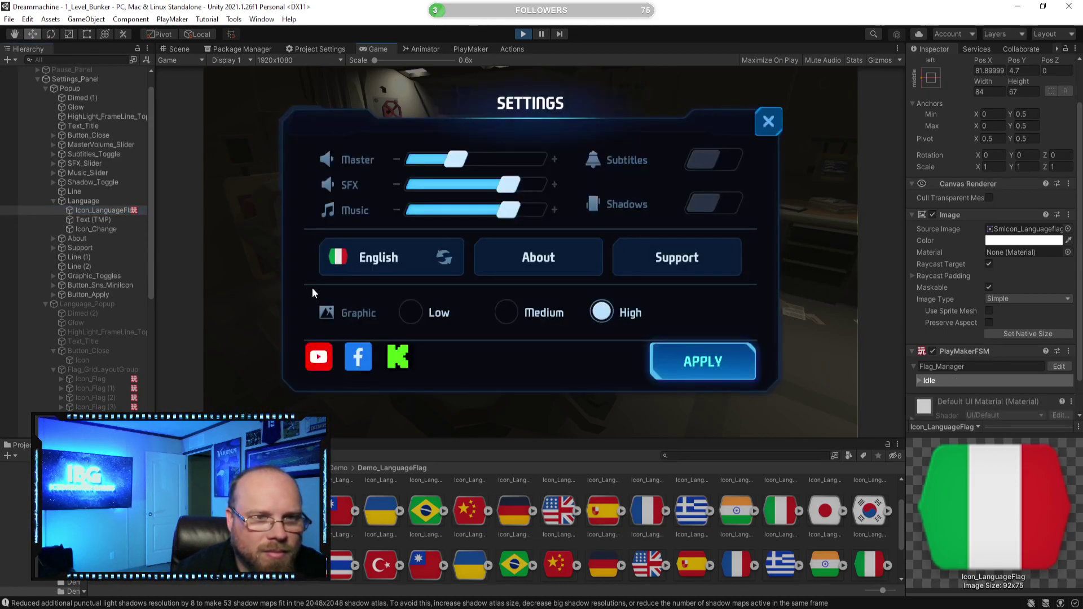
click(372, 253)
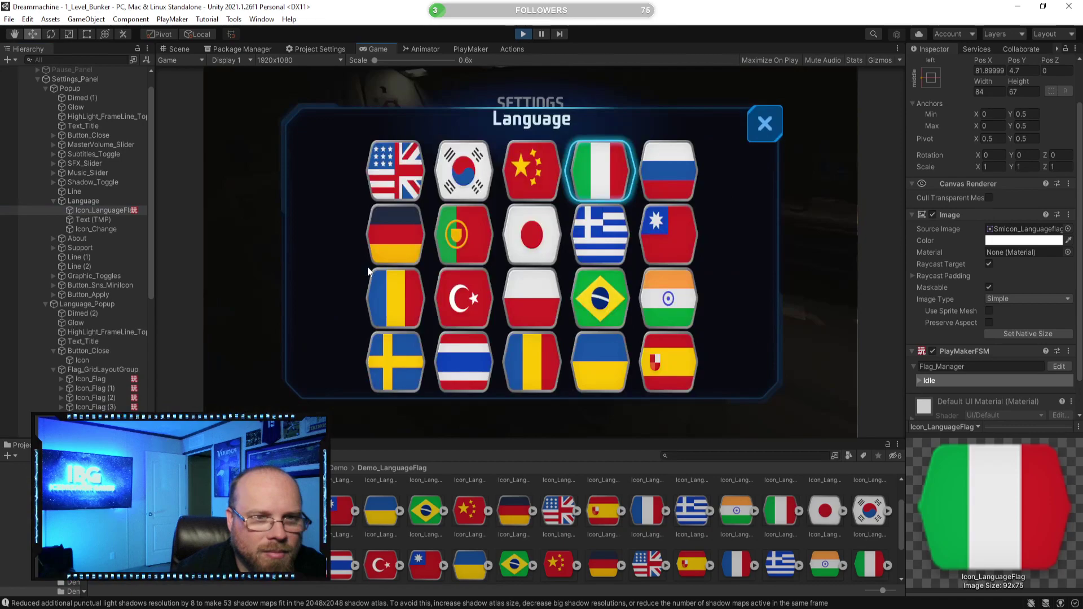
click(762, 128)
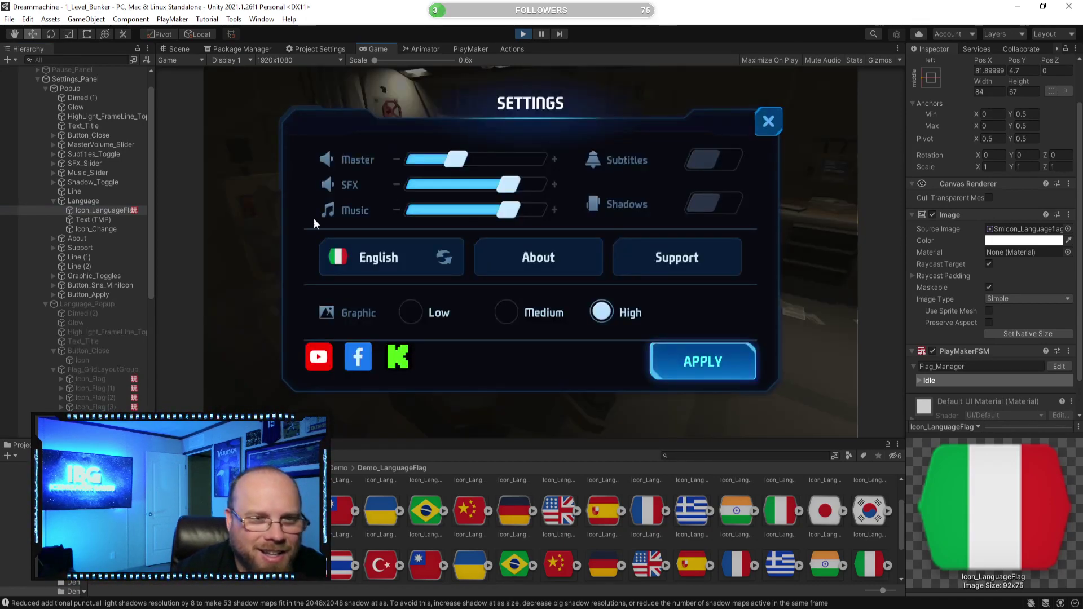
Test the English (US/UK) flag in the Language popup, return to the settings, and collapse the Language object in the hierarchy
click(378, 257)
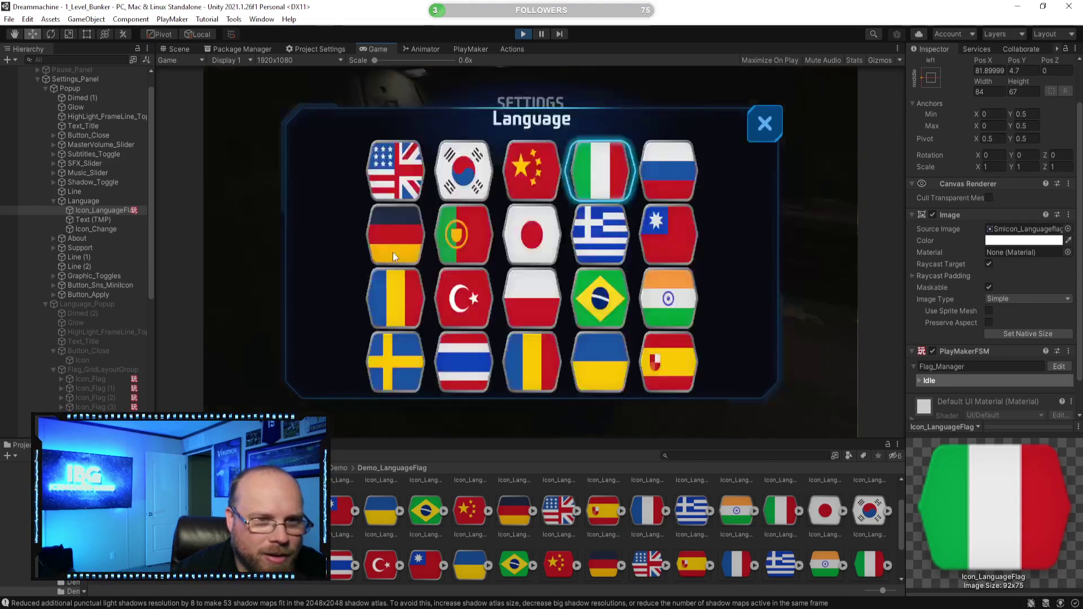
click(395, 169)
click(767, 127)
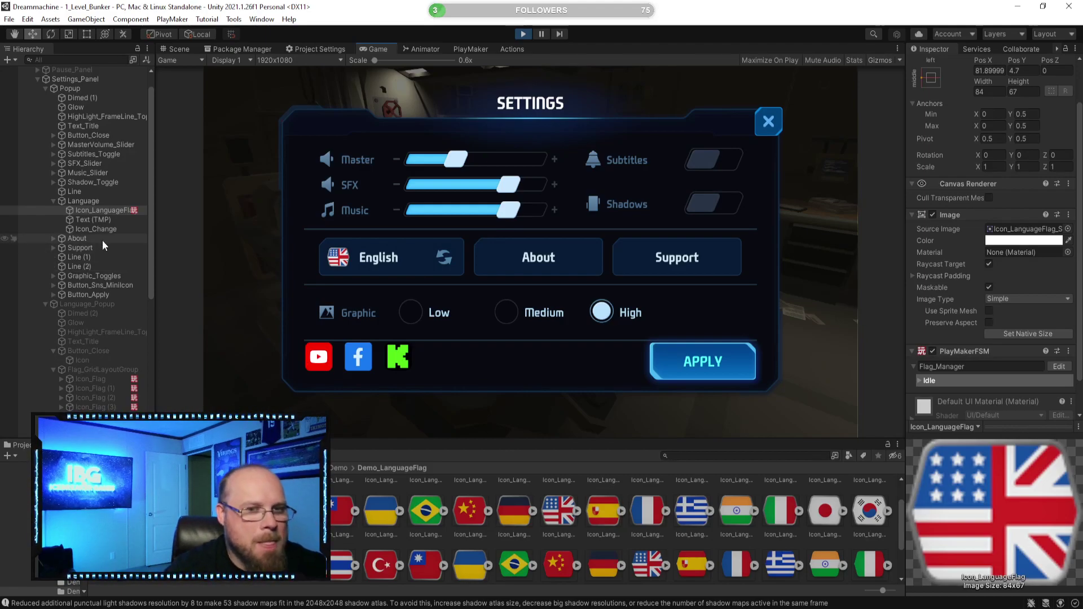
click(53, 201)
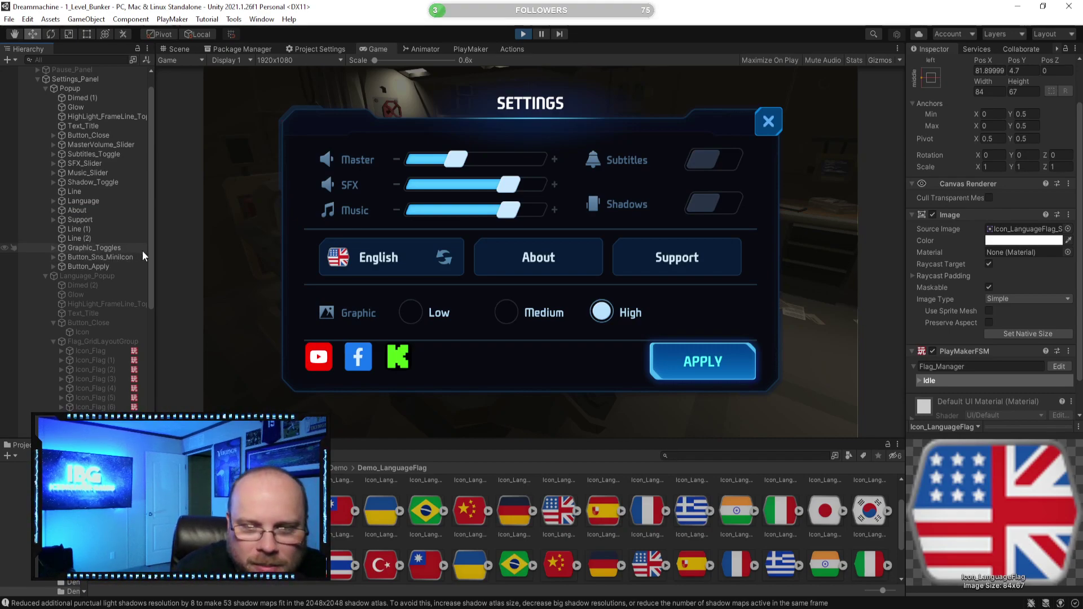
Stop the running game and collapse the Button_Close and Language_Popup objects in the hierarchy
click(524, 34)
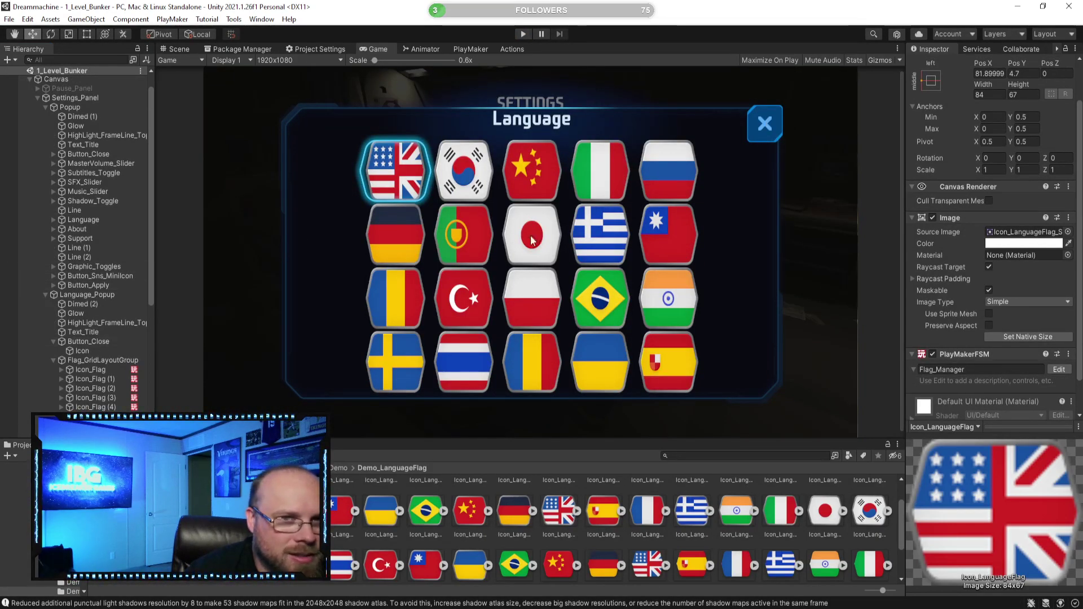
scroll(91, 201, down, 2)
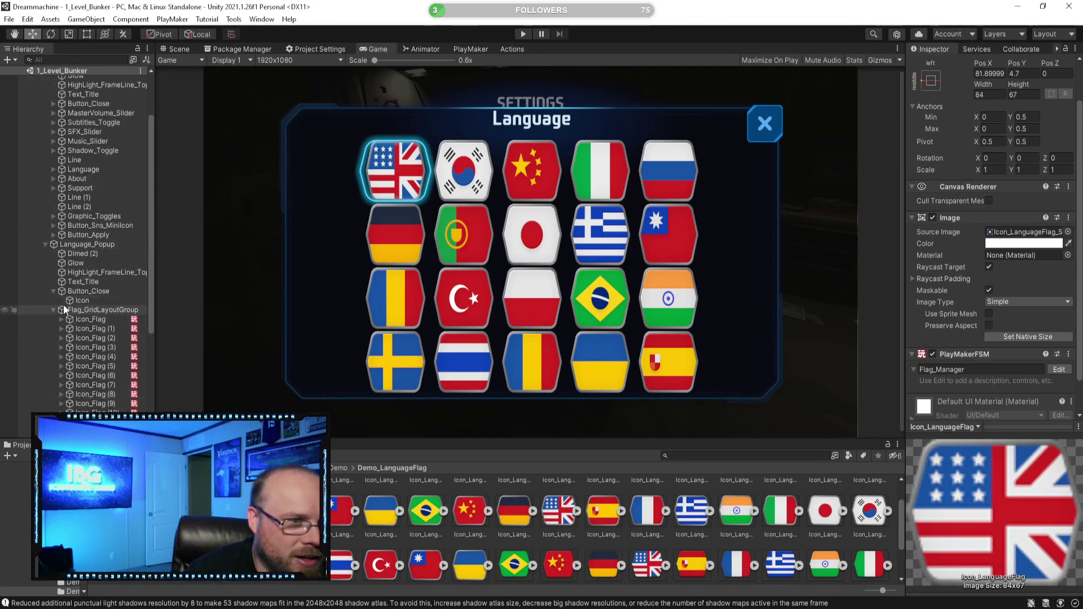
click(53, 291)
click(55, 243)
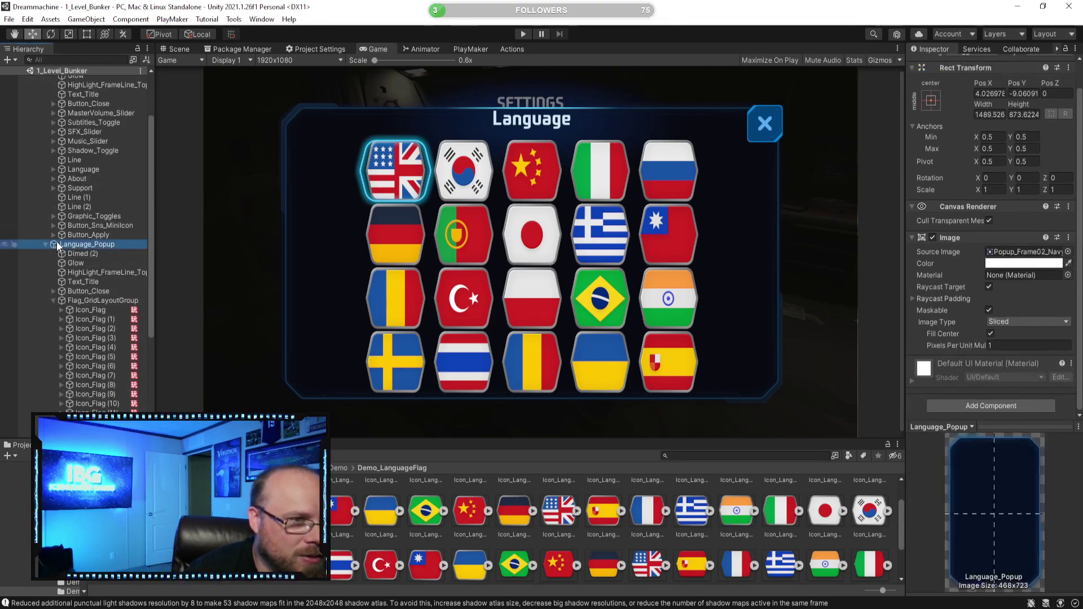
click(46, 244)
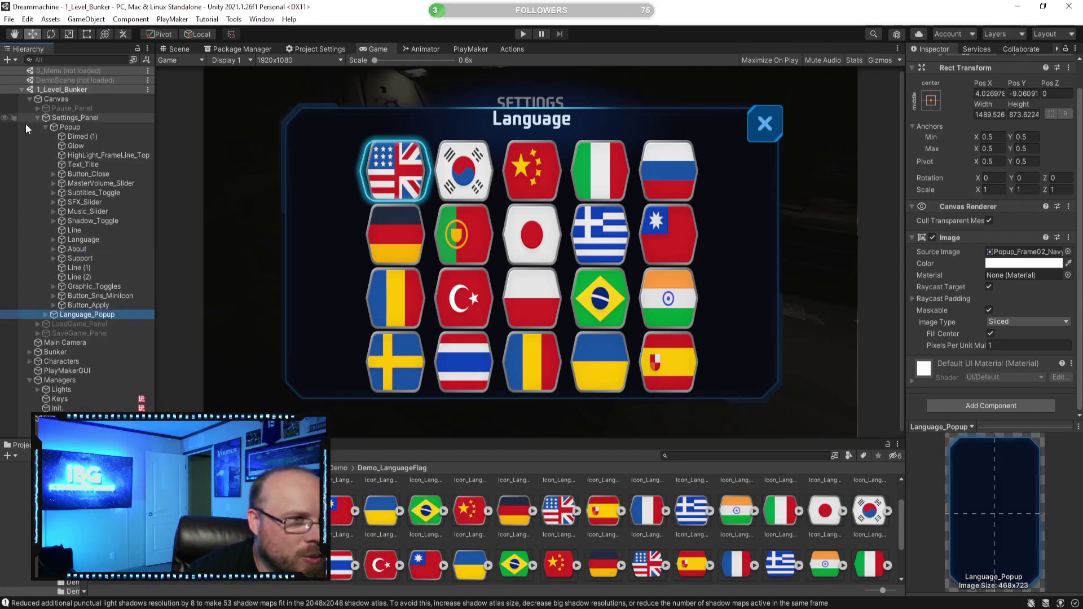
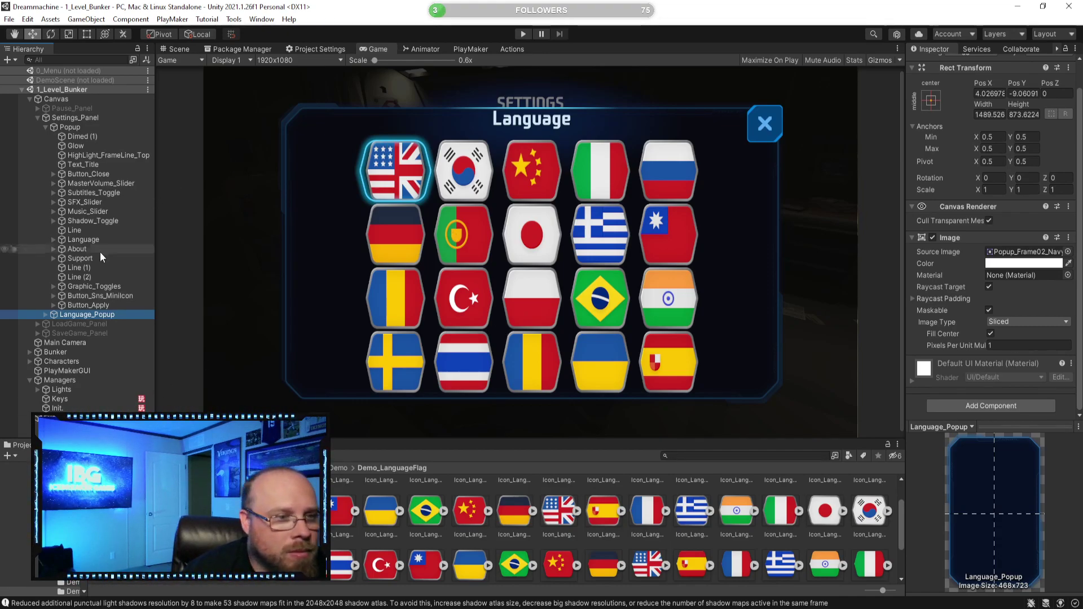
Deactivate the Language_Popup object under Settings_Panel in the 1_Level_Bunker scene
scroll(946, 94, up, 1)
click(936, 66)
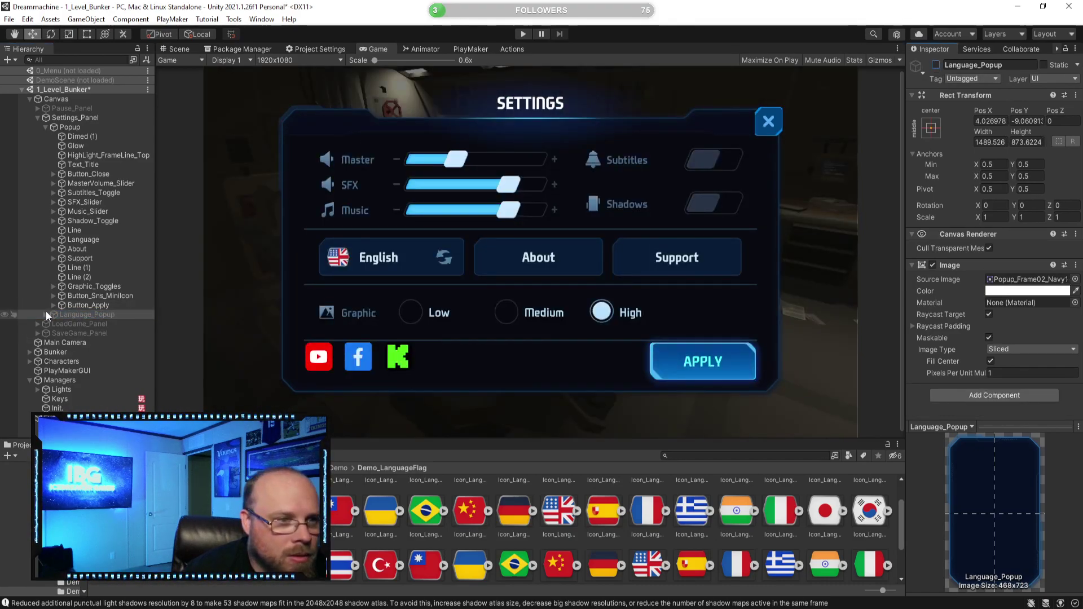
click(46, 314)
click(45, 314)
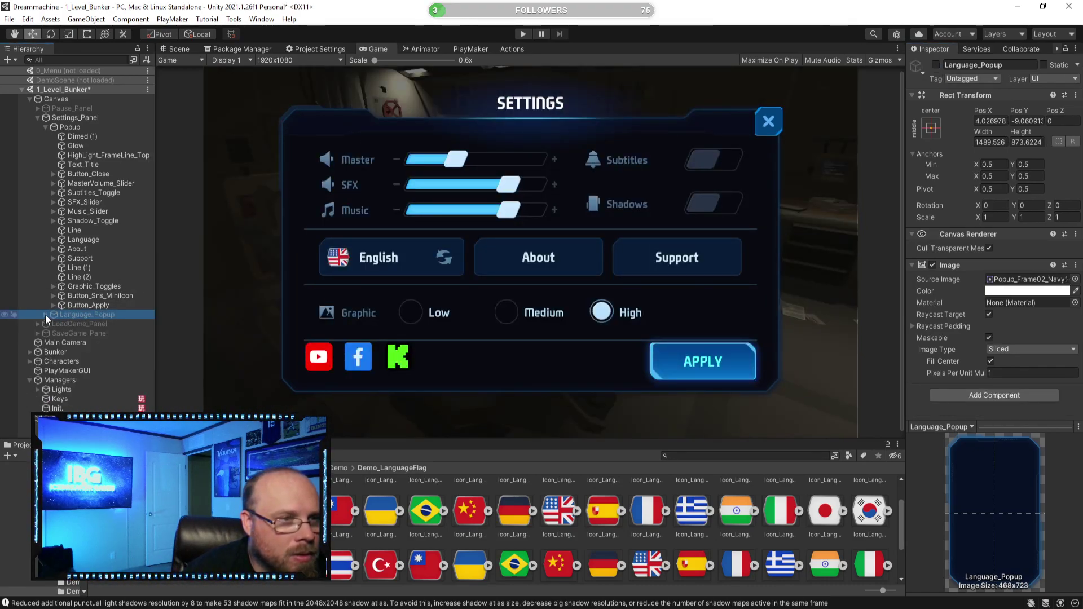
Load the 0_Menu scene alongside 1_Level_Bunker, keeping the bunker's Settings_Panel expanded in the hierarchy
right_click(62, 70)
click(79, 74)
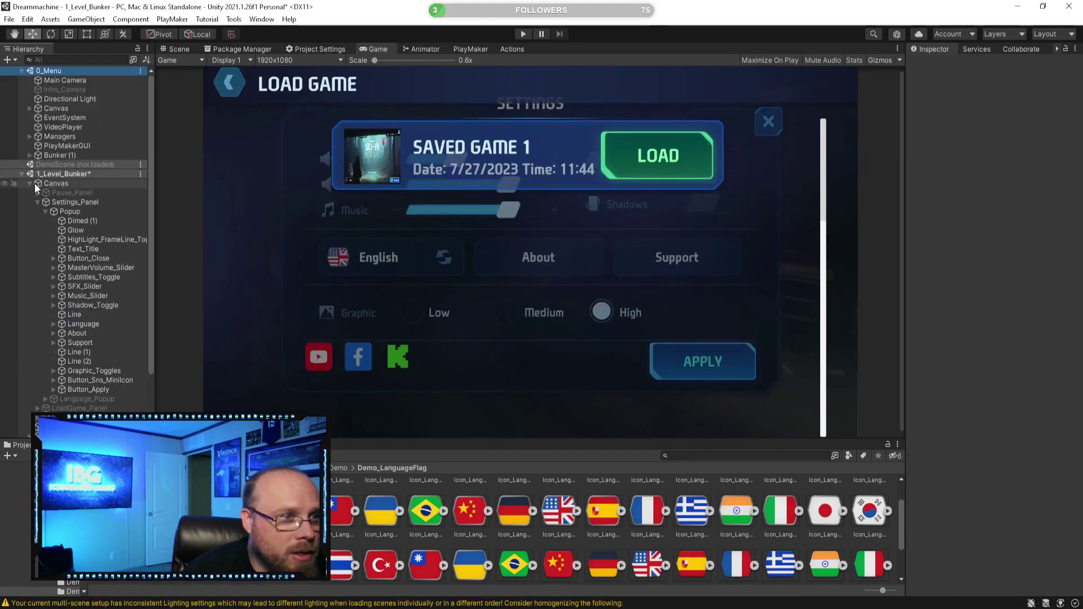
scroll(107, 211, down, 2)
scroll(107, 211, down, 2)
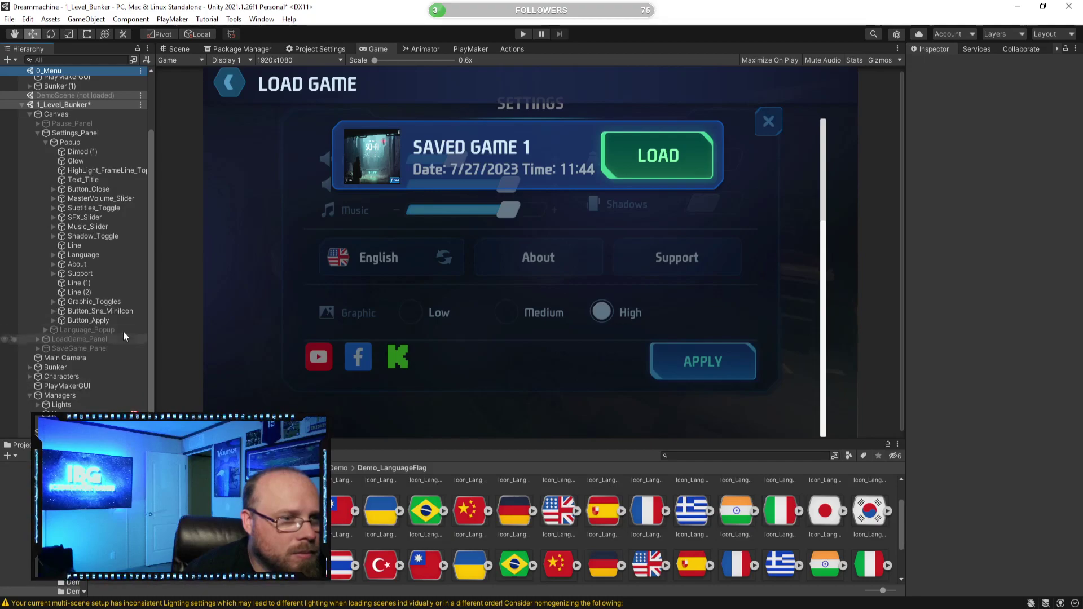
click(33, 131)
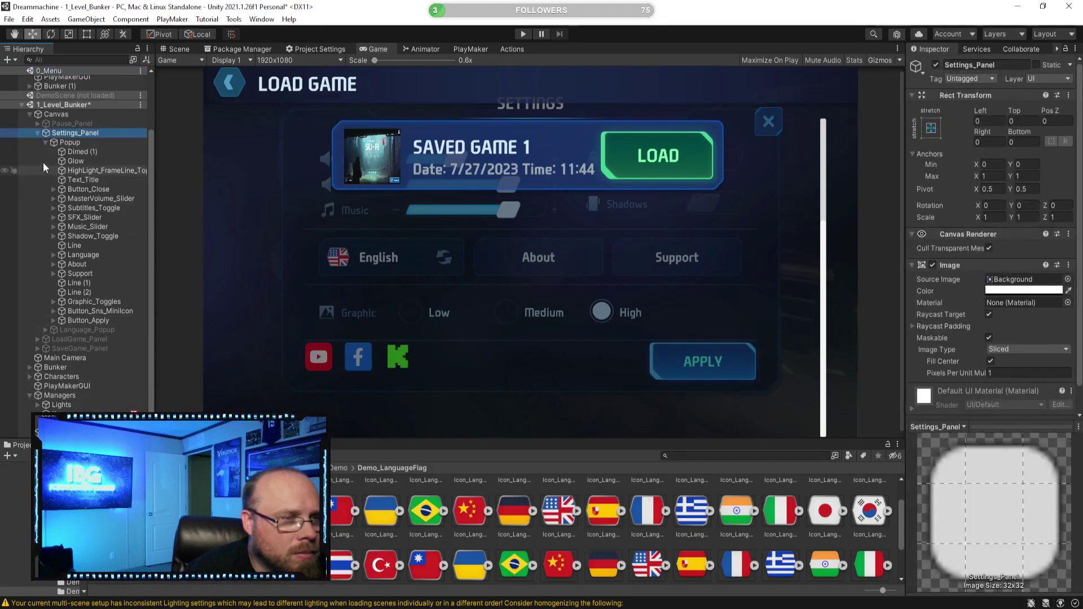
click(36, 134)
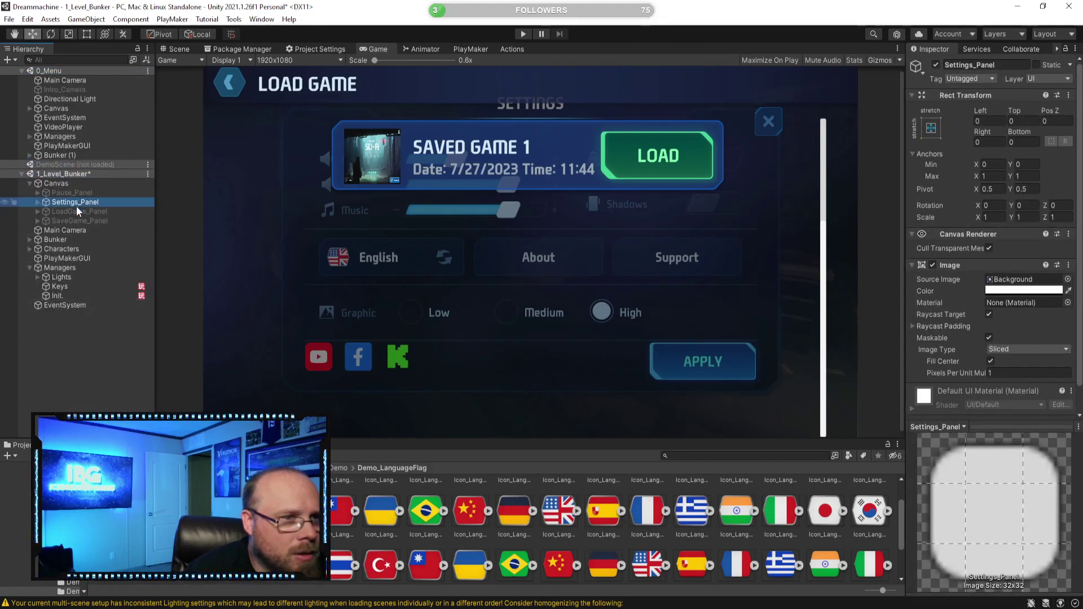
click(37, 202)
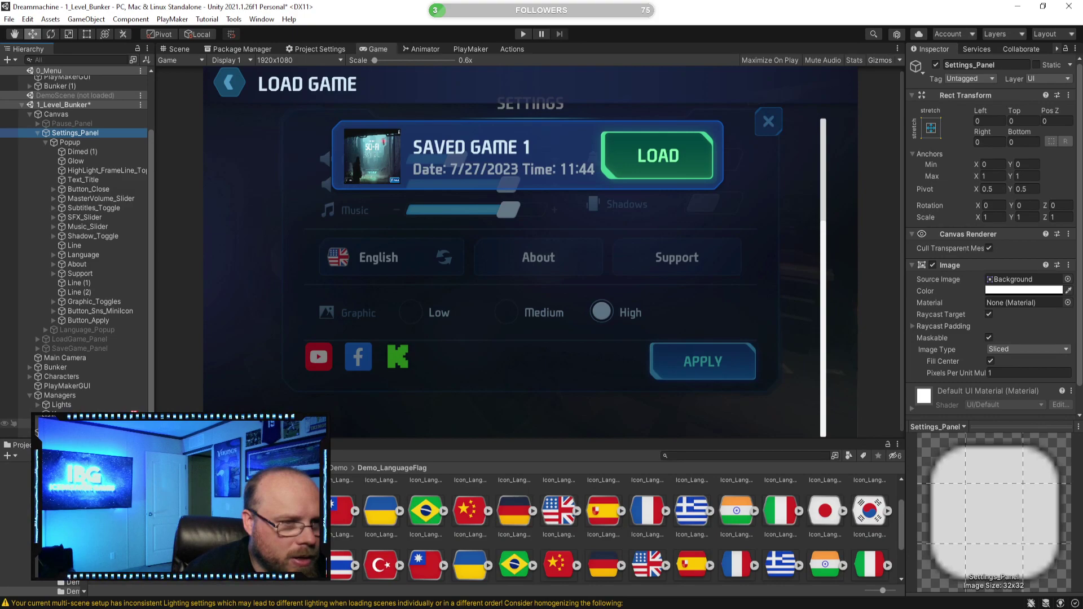
Duplicate the SaveGame_Panel Activate Game Object action in the Init. object's FSM, point the copy to Language_Popup, and save the 1_Level_Bunker scene
click(73, 423)
click(471, 50)
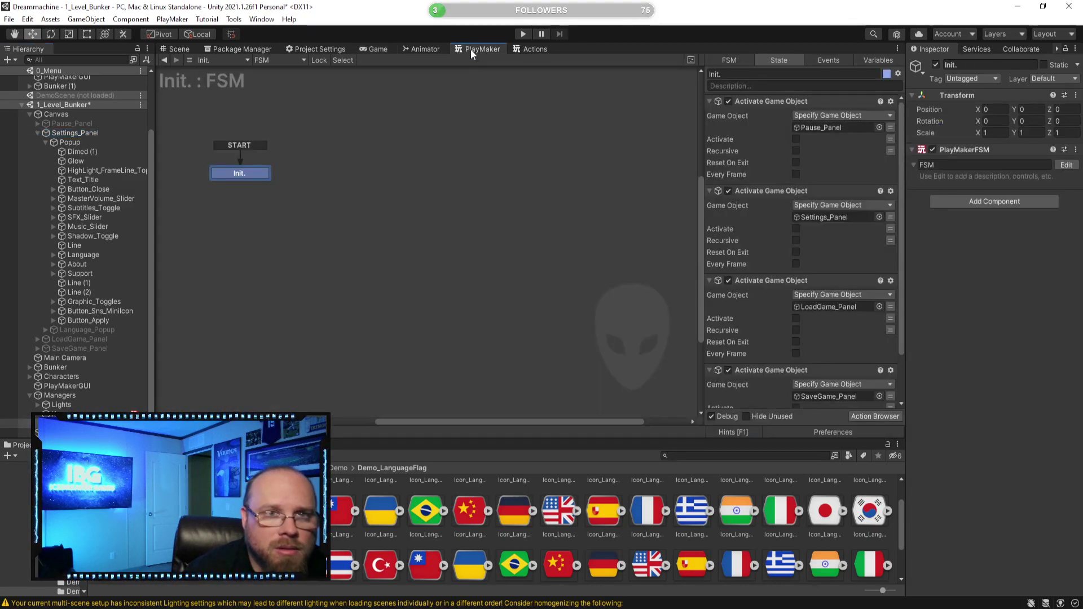
scroll(756, 273, down, 2)
click(777, 312)
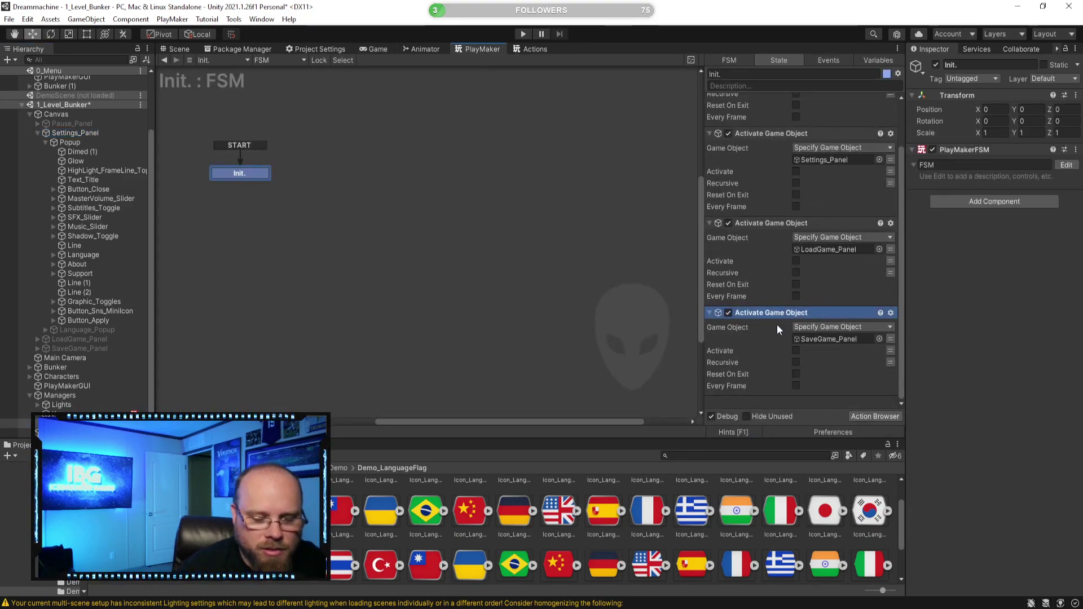
key(ctrl+c)
key(ctrl+v)
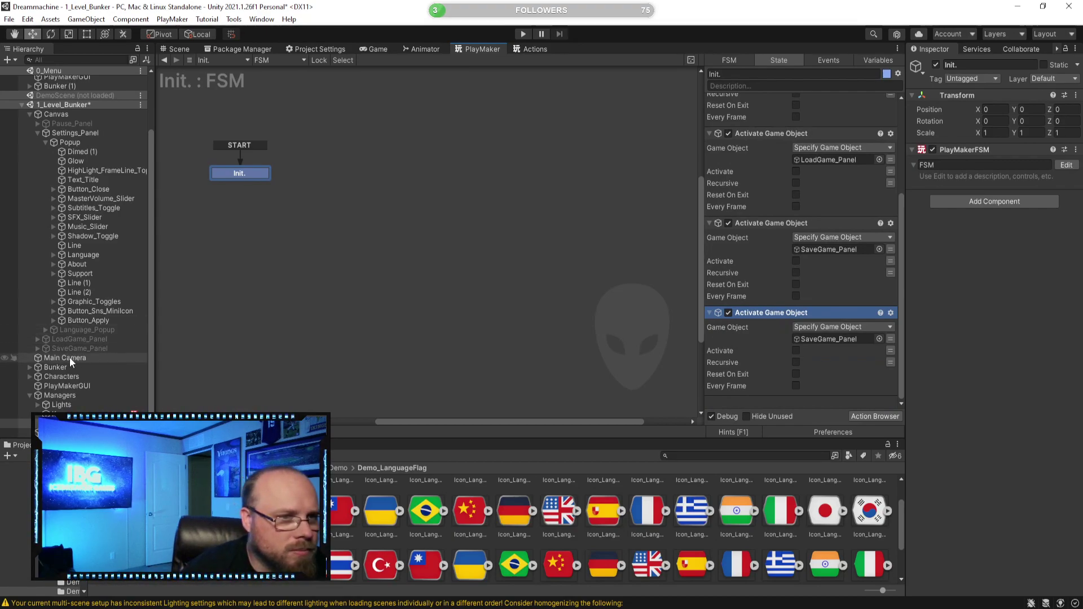
drag(83, 338, 830, 341)
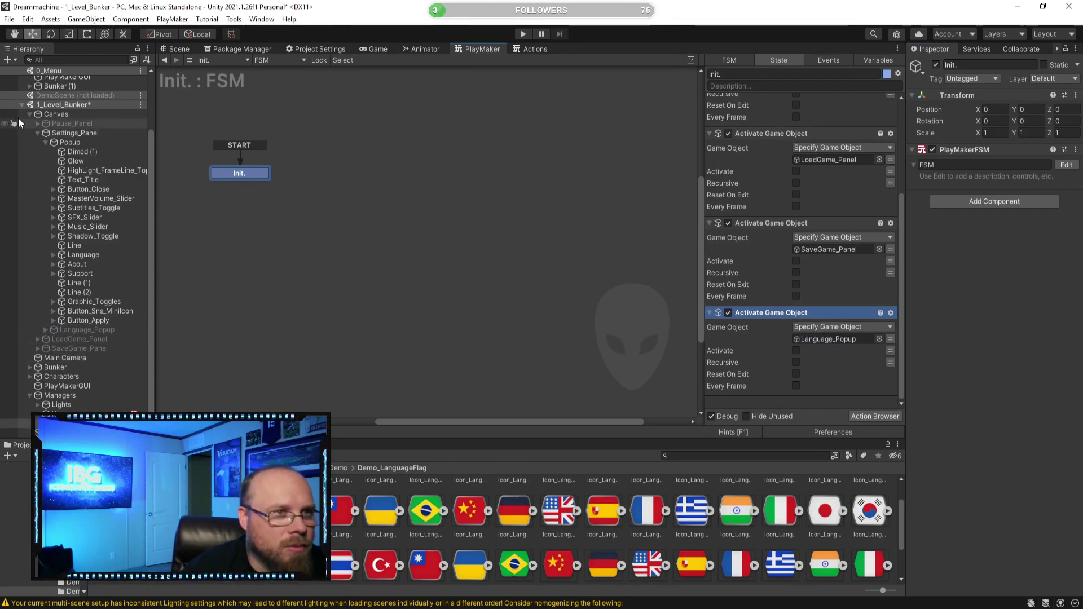
right_click(67, 105)
click(109, 128)
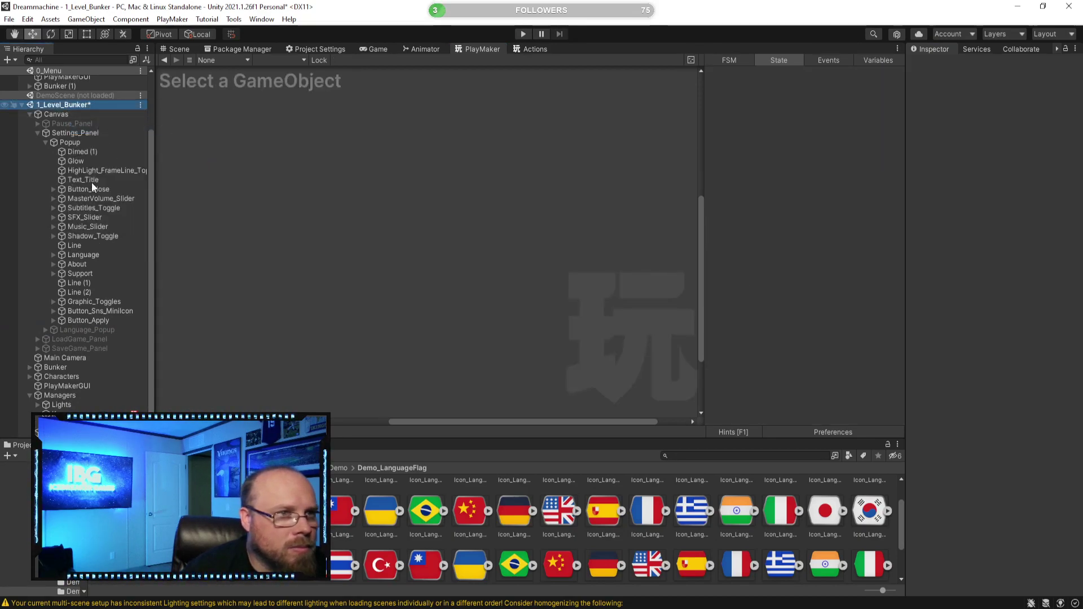
Expand the hierarchy down to the Language object's children under Settings_Panel's Popup in both the 0_Menu and 1_Level_Bunker scenes
scroll(113, 171, up, 3)
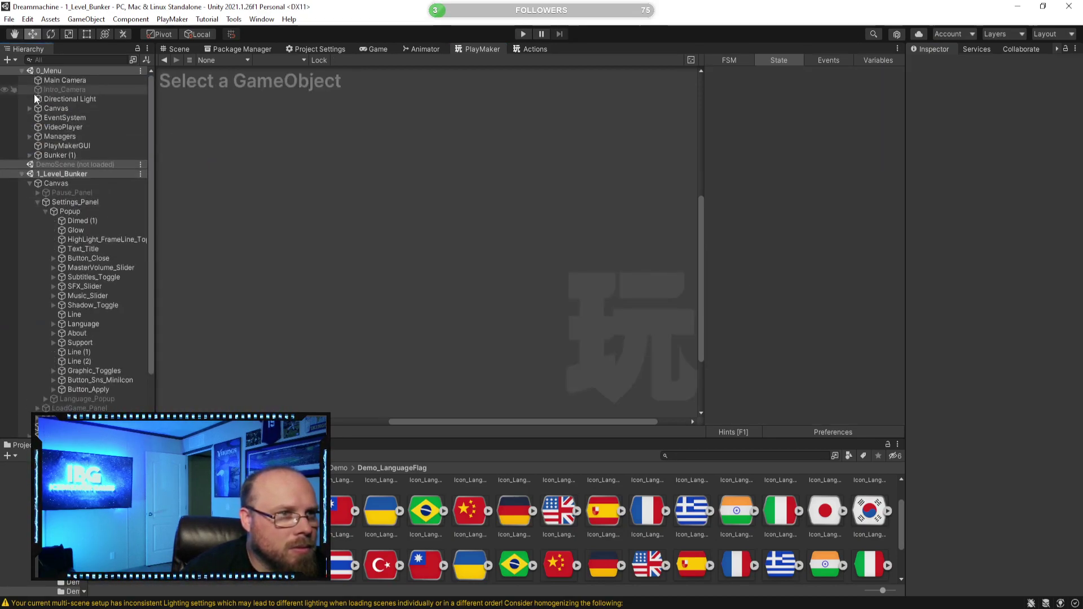
click(30, 108)
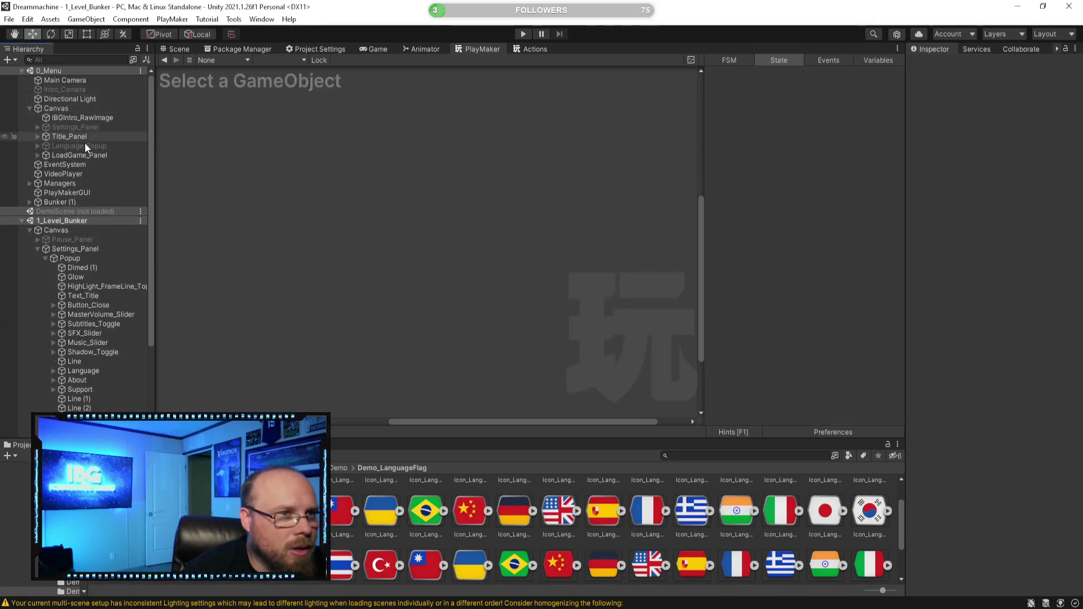
click(37, 127)
click(45, 136)
scroll(120, 242, down, 5)
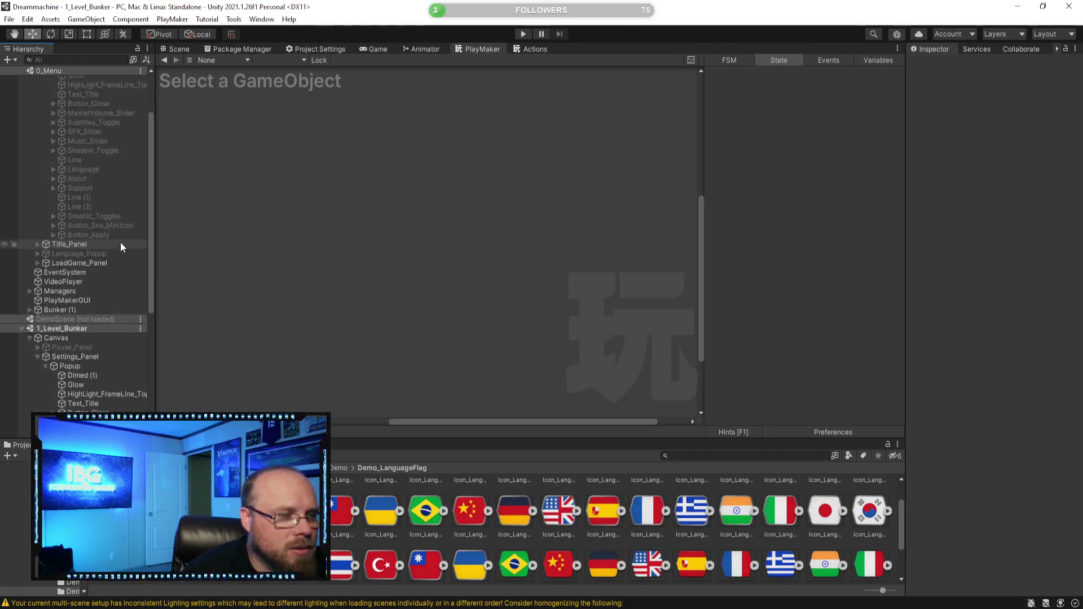
scroll(130, 293, down, 4)
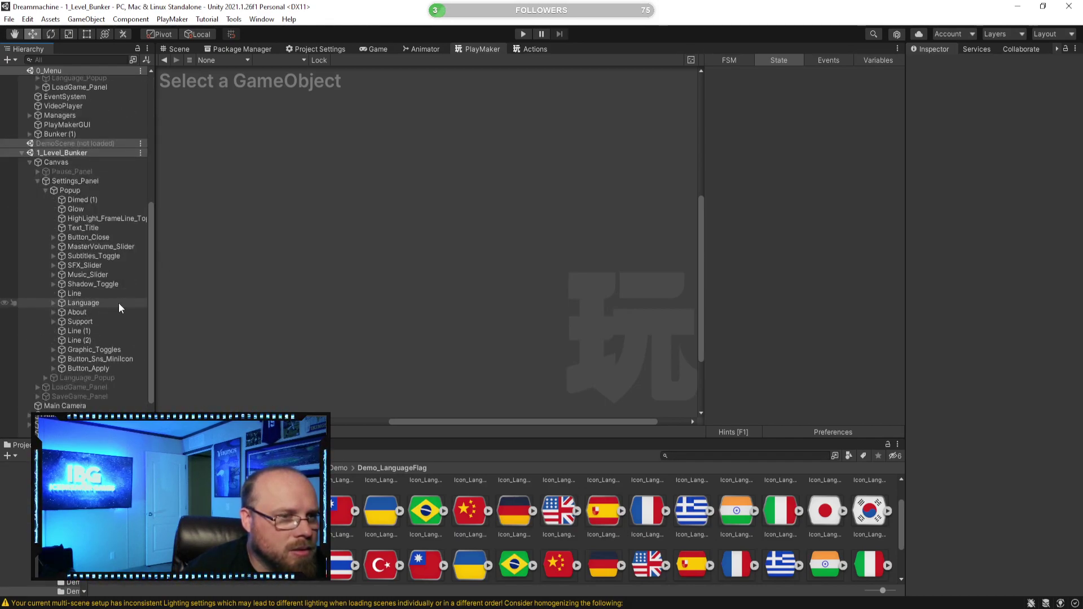
click(53, 303)
scroll(90, 237, up, 9)
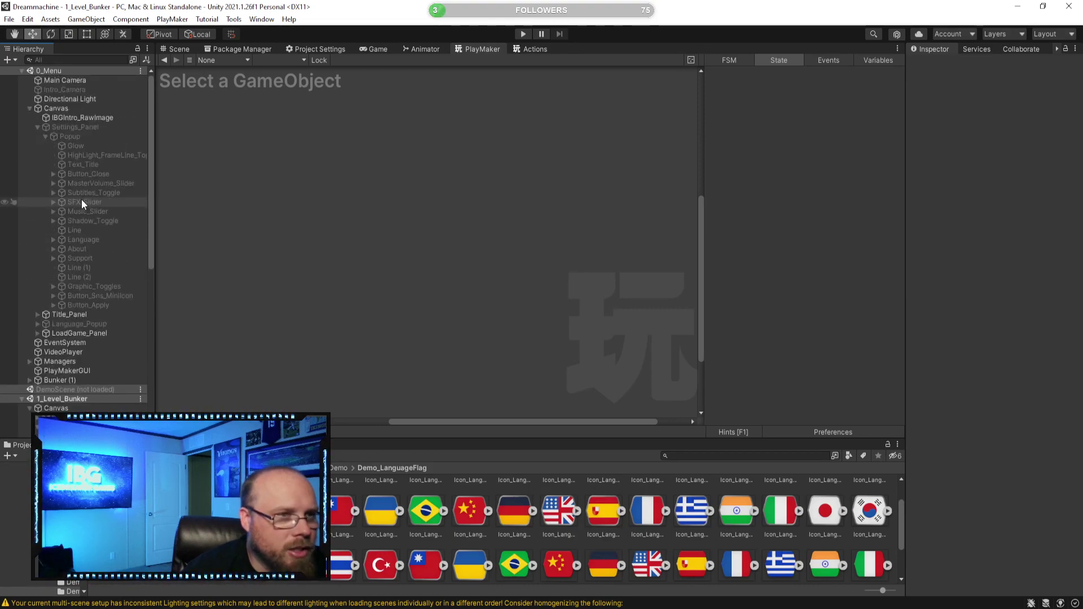
click(53, 239)
scroll(97, 260, down, 6)
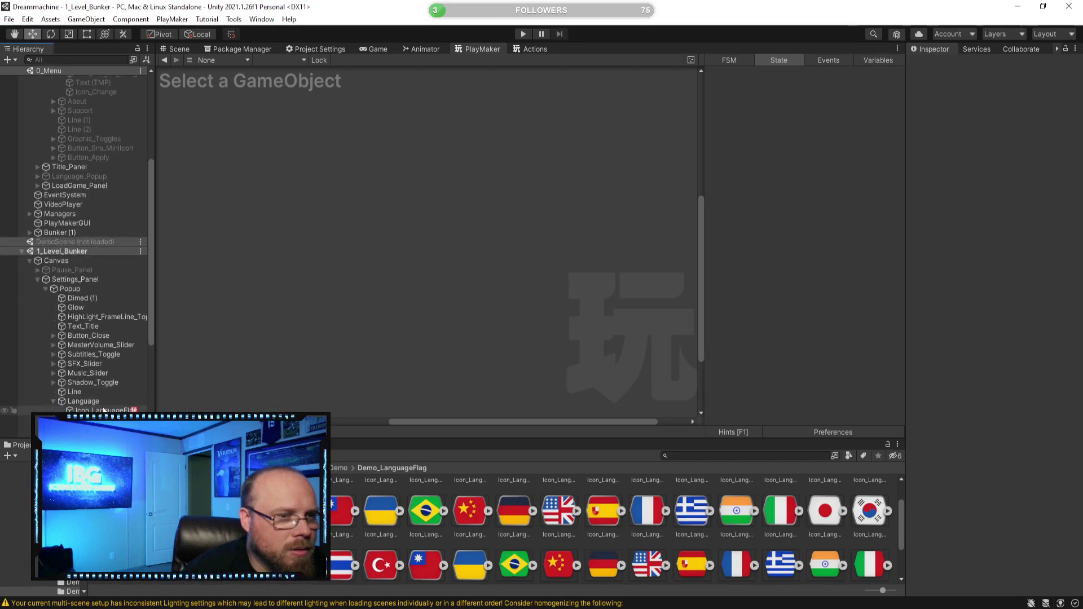
Delete the unused Int Compare state from the Flag_Manager FSM on the bunker's Icon_LanguageFlag and save the 1_Level_Bunker scene
click(112, 411)
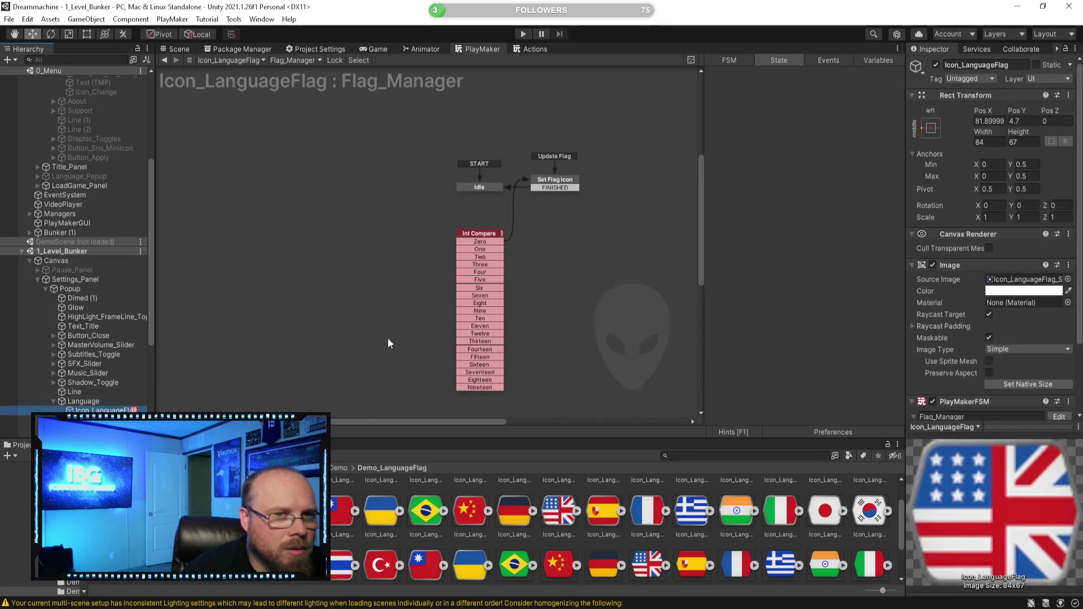
click(488, 236)
key(Delete)
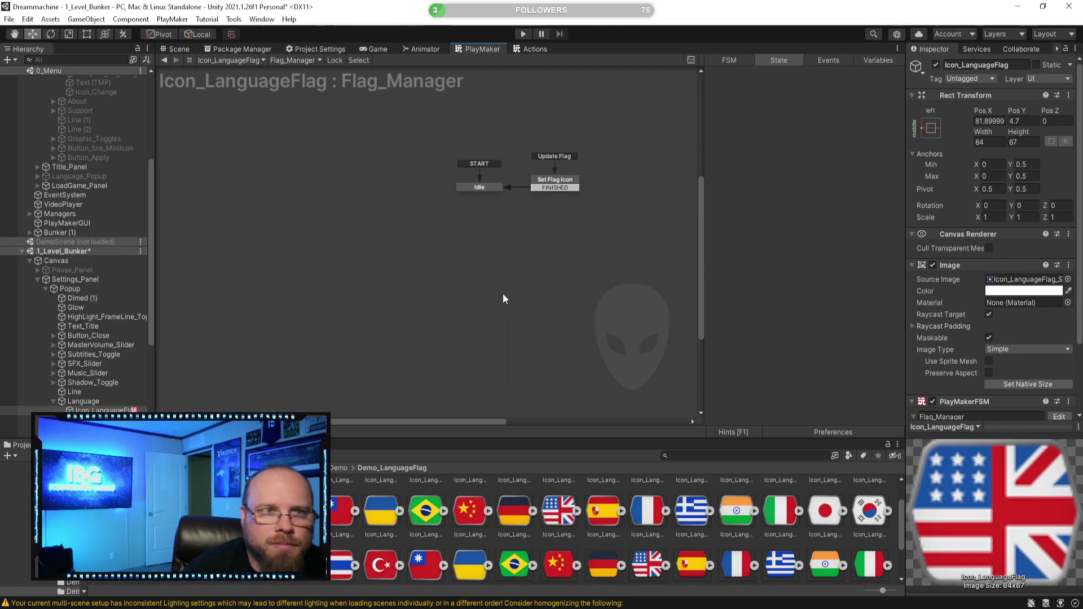
right_click(82, 251)
click(104, 277)
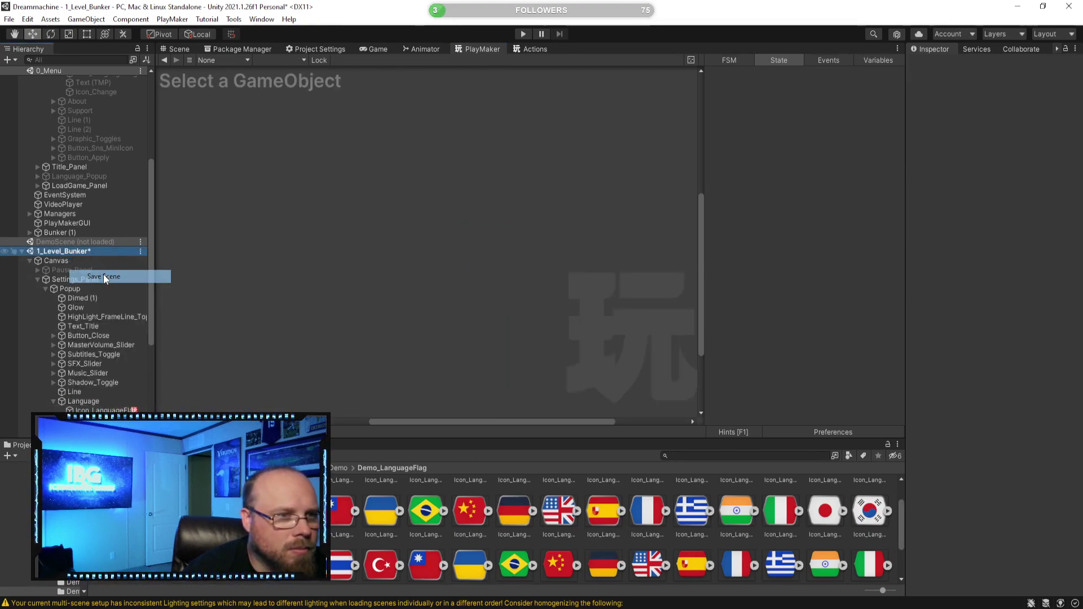
Copy the Flag_Manager PlayMakerFSM component from the Icon_LanguageFlag object in the 1_Level_Bunker scene
click(100, 410)
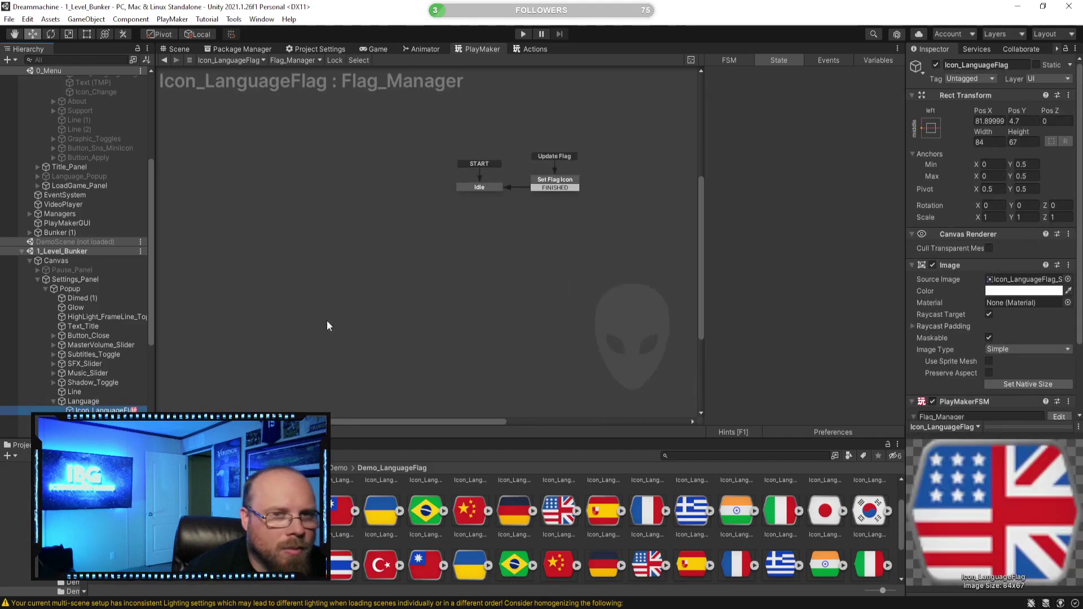
scroll(970, 316, down, 3)
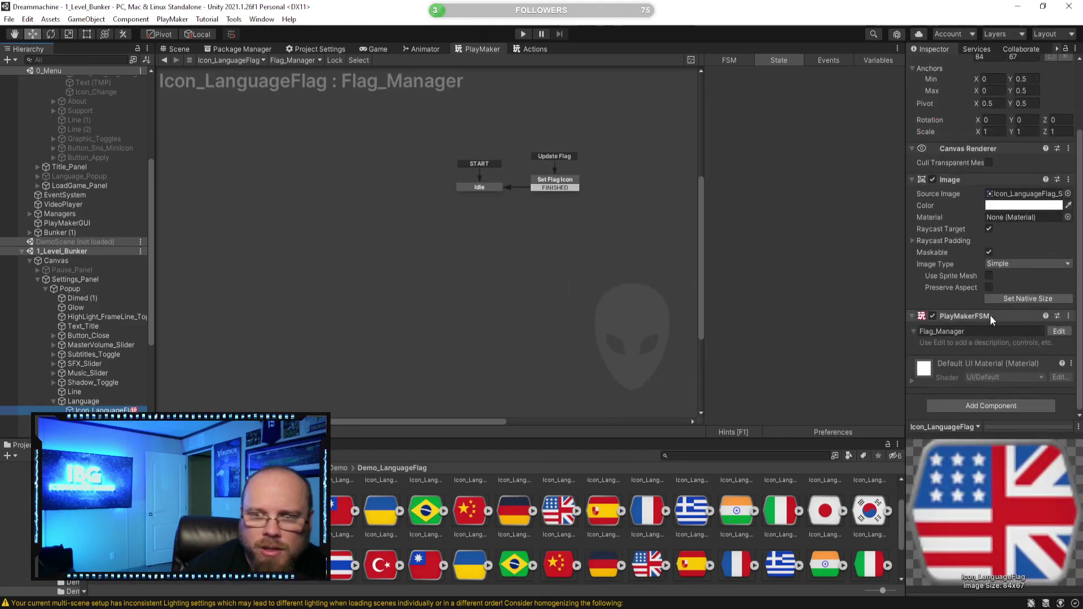
scroll(956, 247, up, 3)
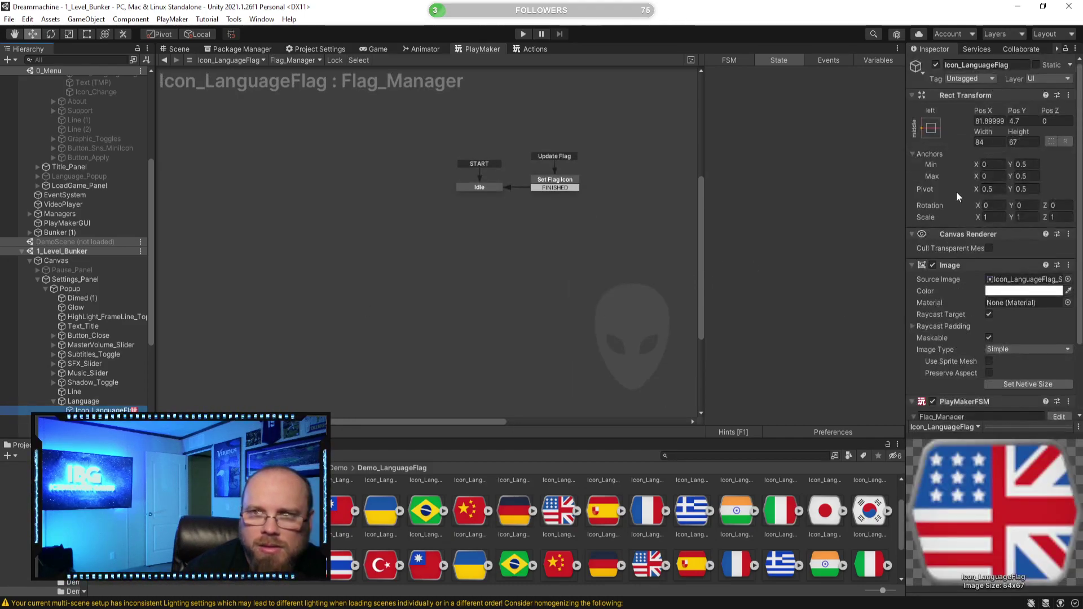
scroll(931, 290, down, 3)
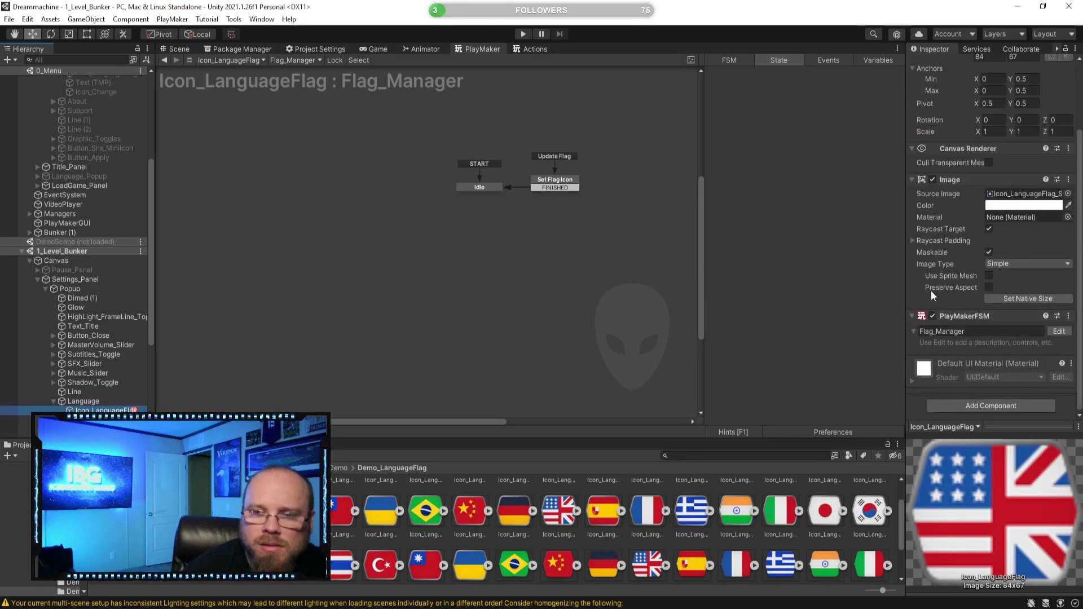
right_click(976, 313)
key(Escape)
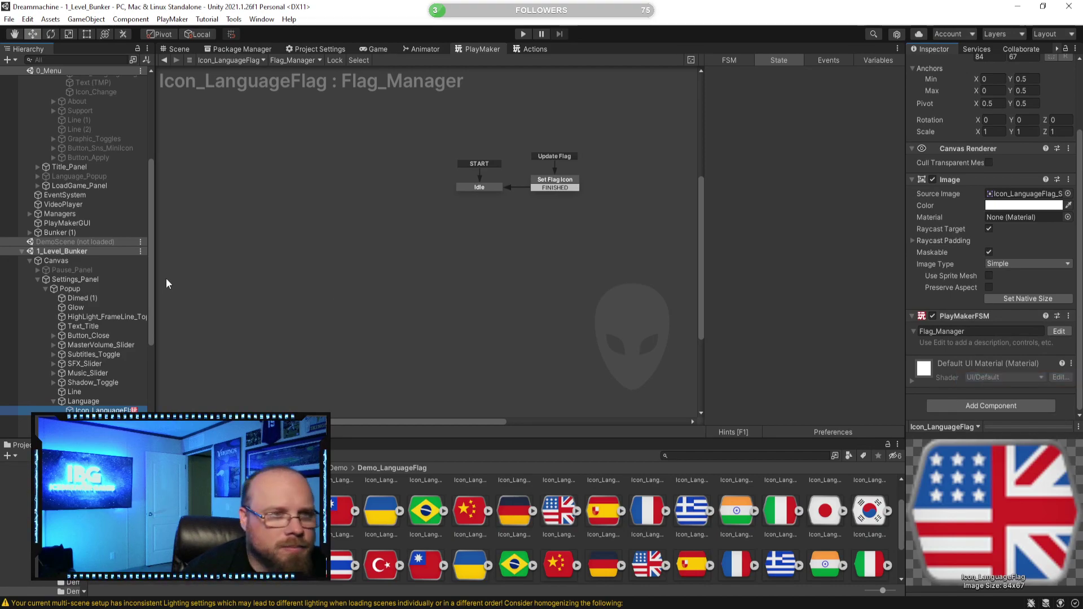
Paste the copied Flag_Manager FSM as a new component onto Icon_LanguageFlag in the 0_Menu scene's Settings_Panel
scroll(66, 217, up, 2)
scroll(120, 287, up, 3)
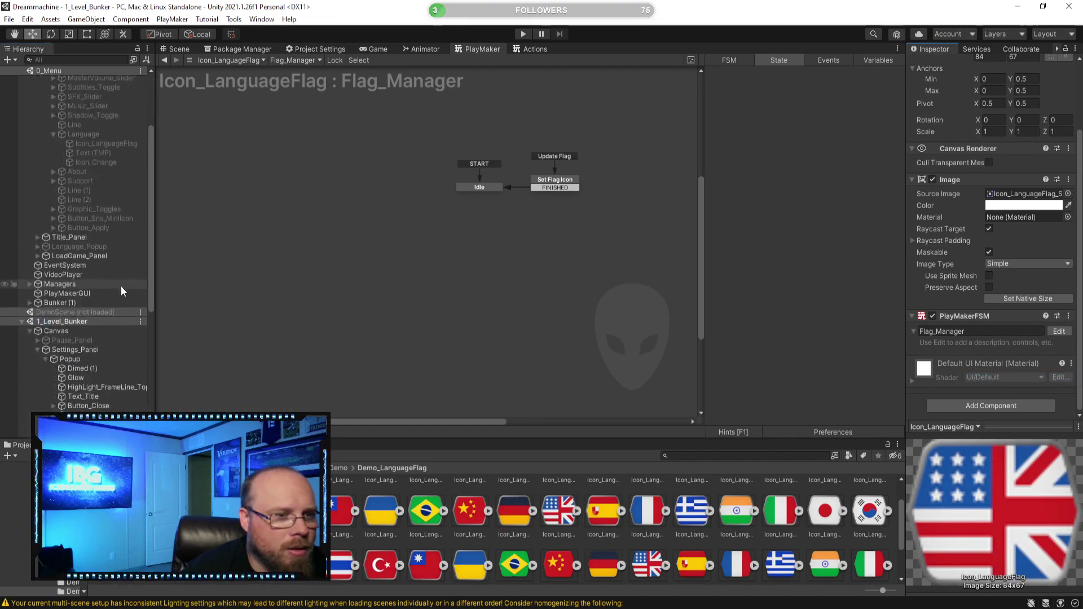
scroll(117, 249, up, 3)
scroll(115, 259, up, 3)
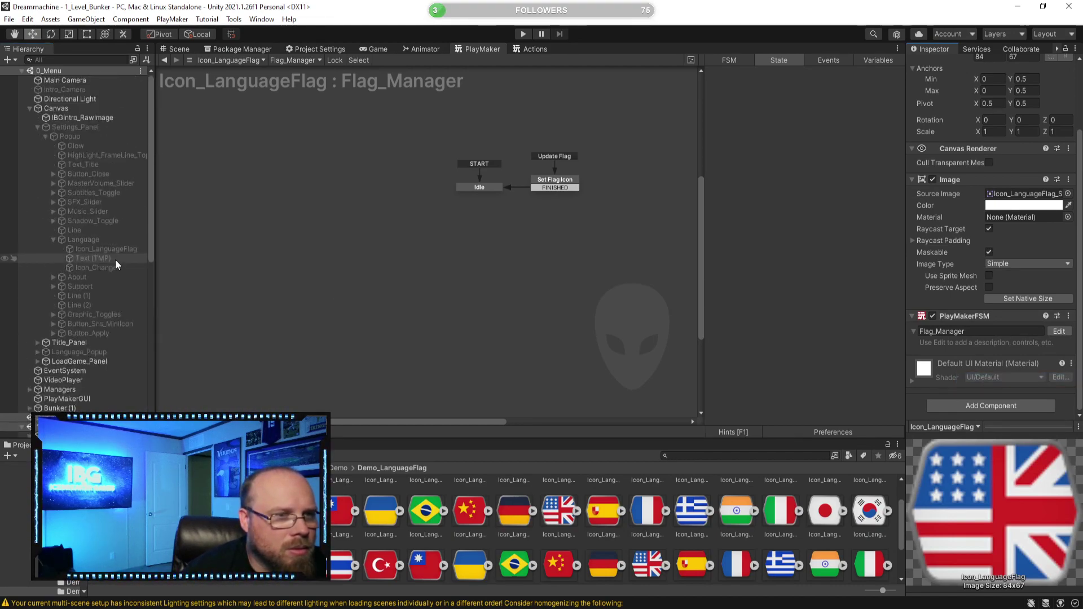
click(121, 251)
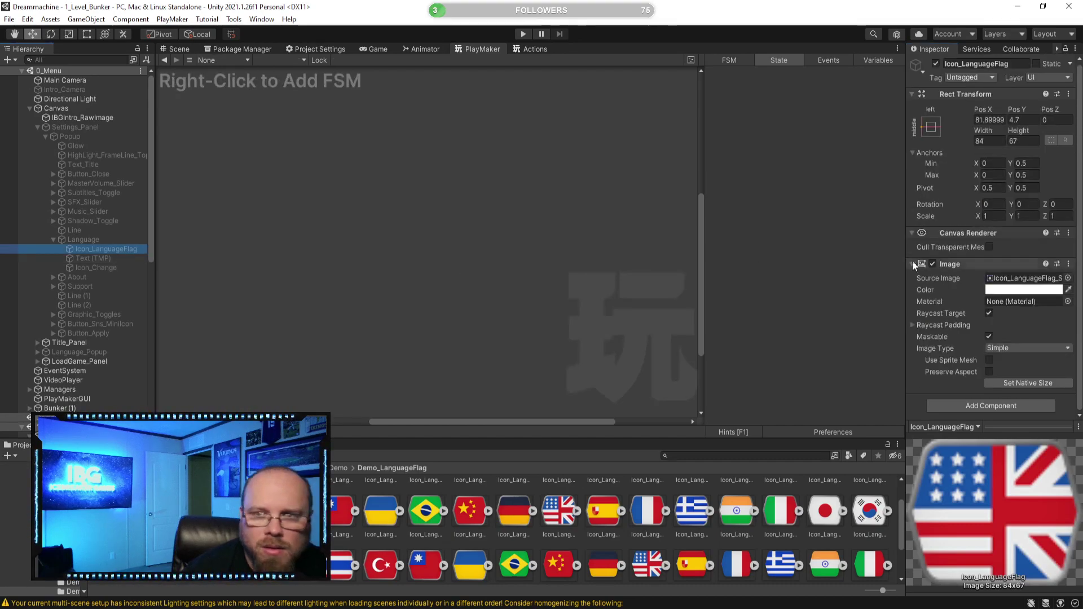
right_click(942, 263)
click(987, 336)
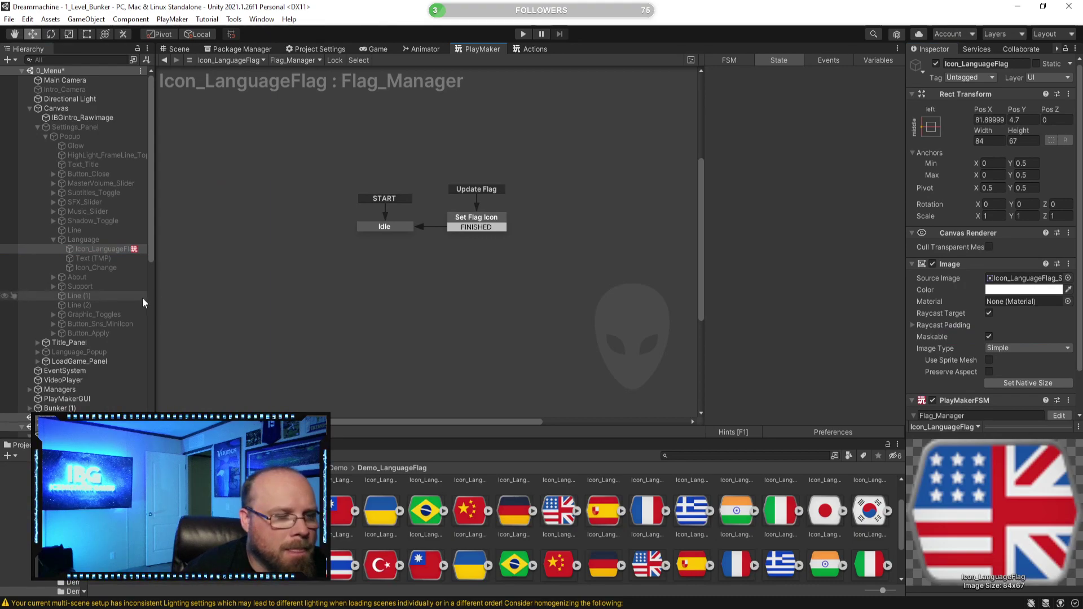
Copy the Set Flag PlayMakerFSM component from Icon_Flag under Language_Popup's Flag_GridLayoutGroup in the 1_Level_Bunker scene
scroll(135, 302, down, 10)
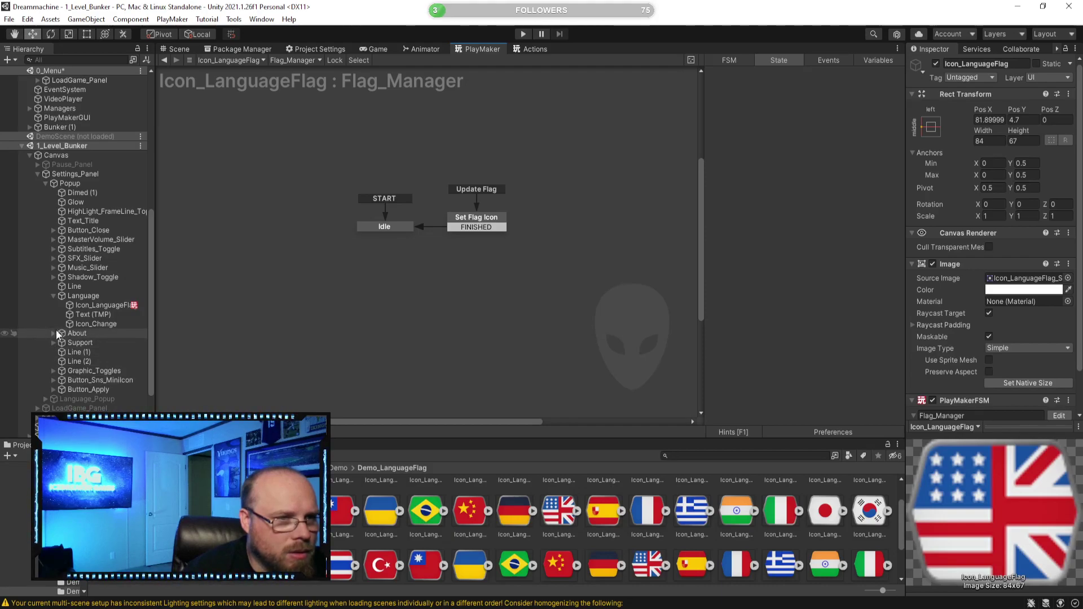
scroll(55, 353, down, 3)
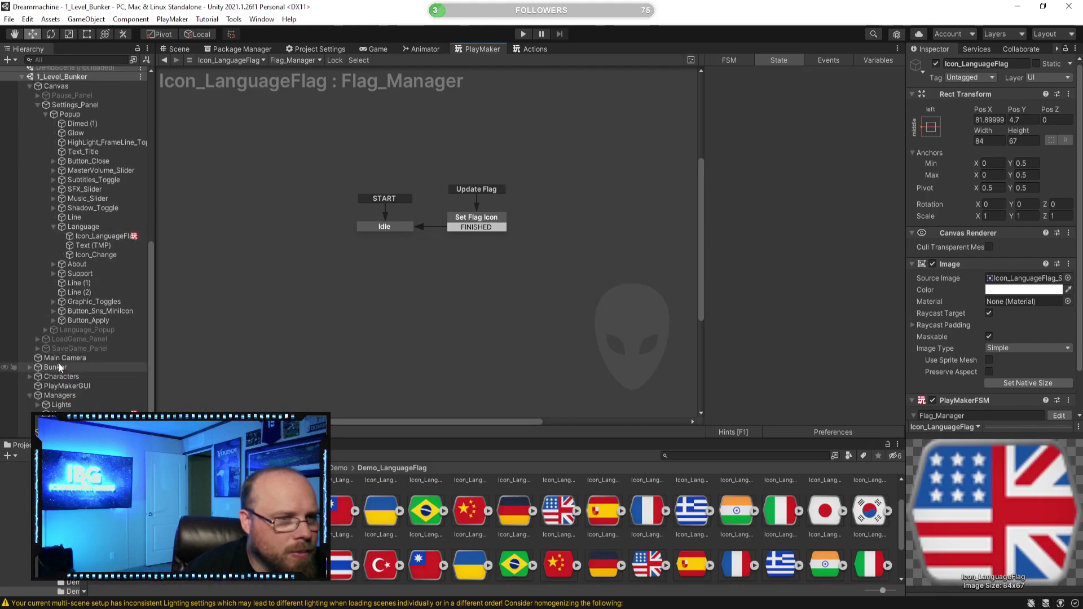
click(45, 330)
scroll(82, 347, down, 5)
click(90, 290)
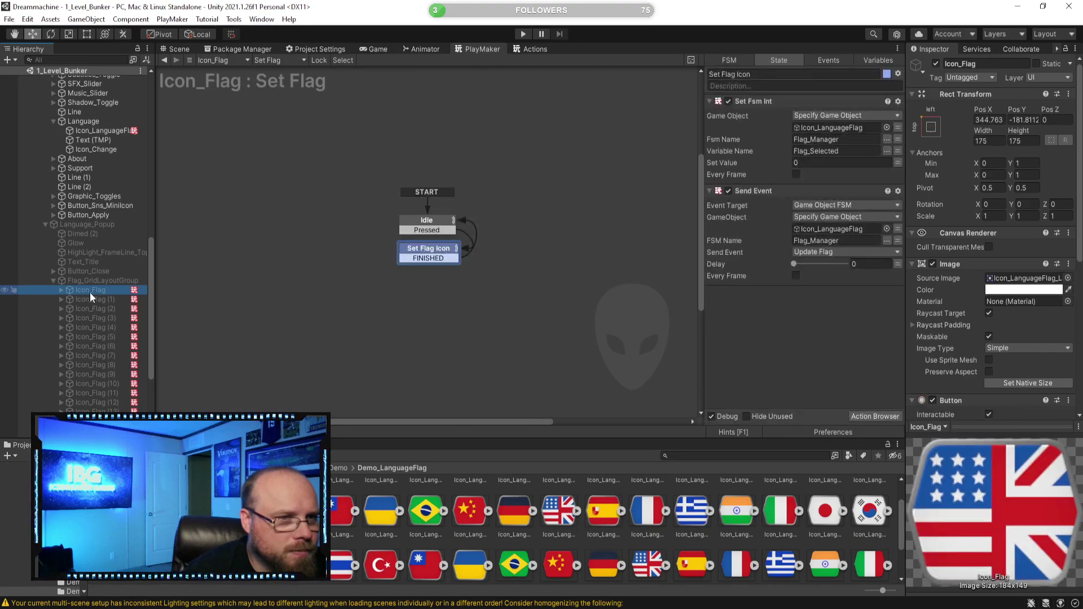
scroll(124, 343, down, 5)
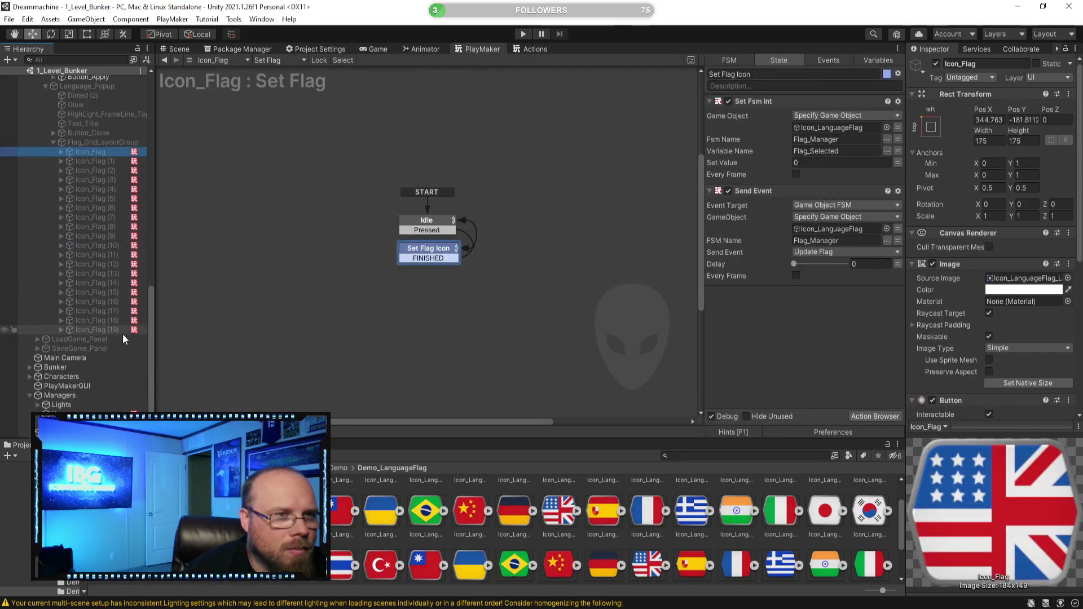
scroll(996, 310, down, 10)
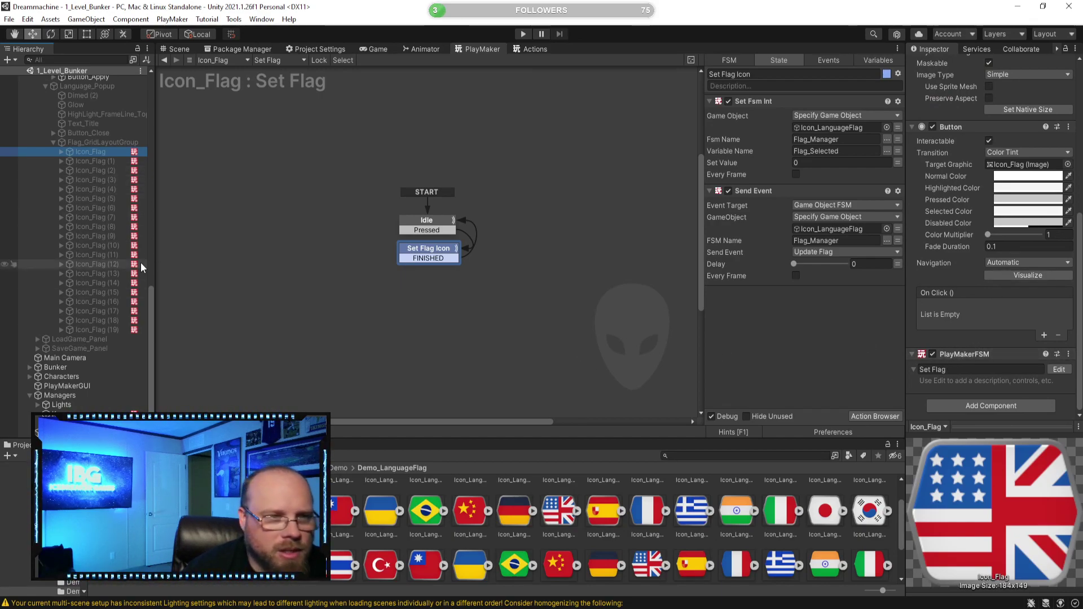
scroll(144, 265, up, 3)
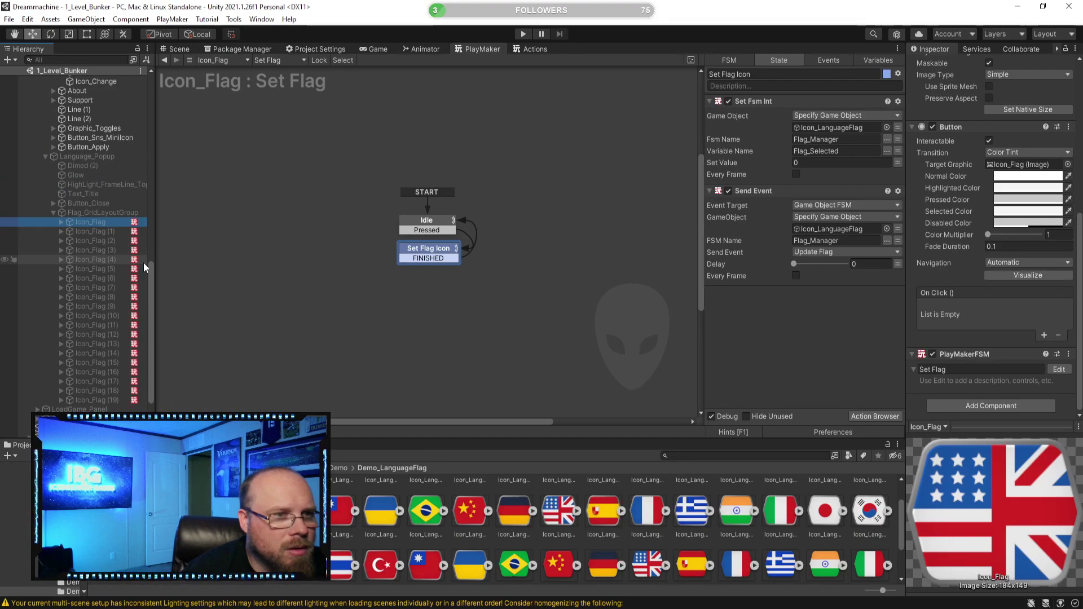
scroll(125, 250, up, 15)
scroll(127, 247, down, 12)
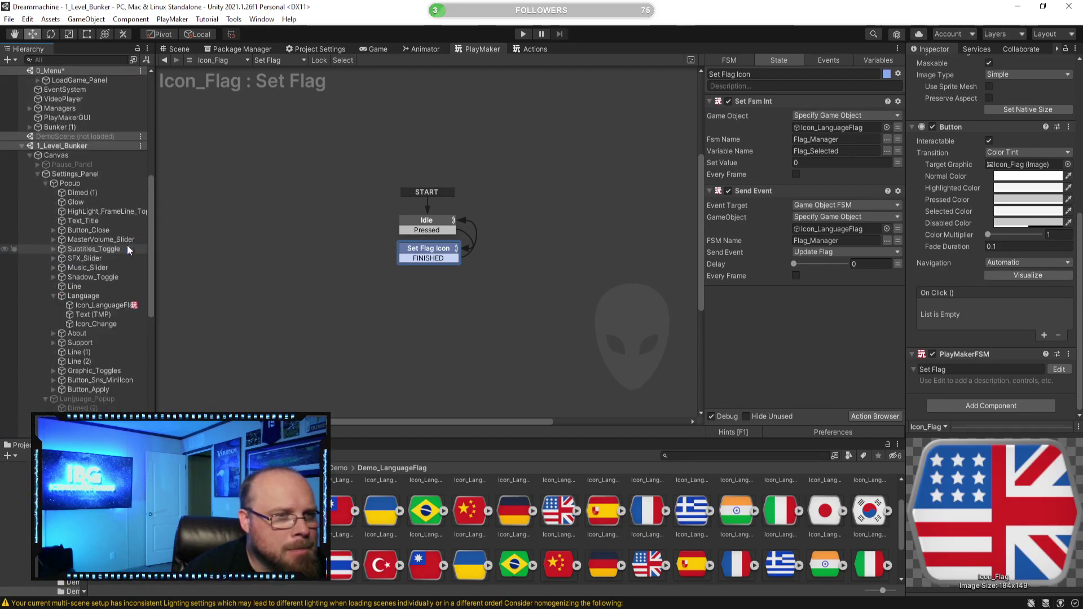
scroll(127, 247, up, 5)
scroll(129, 247, down, 6)
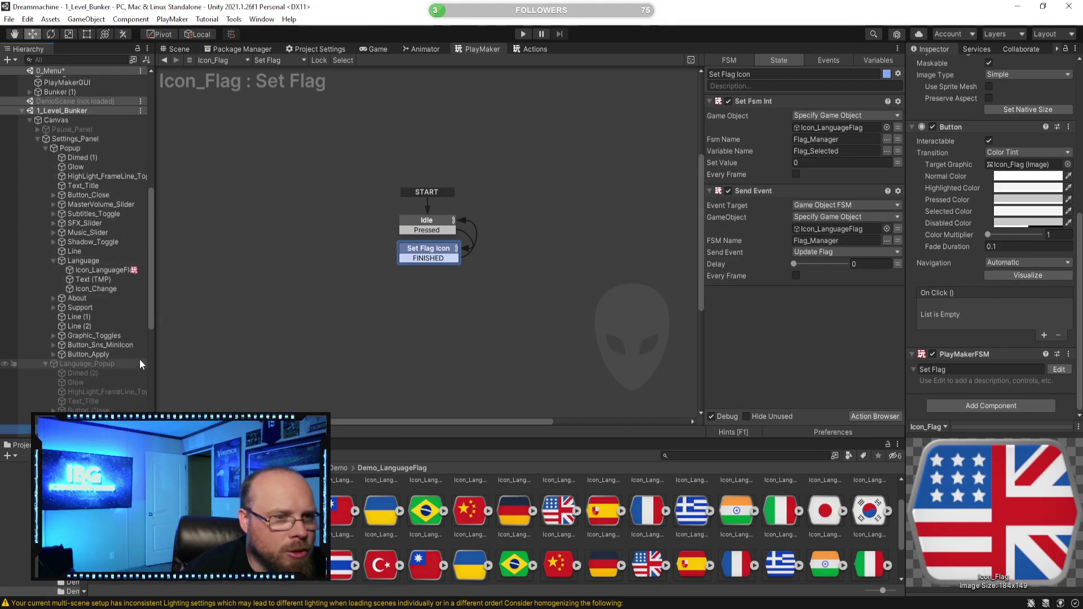
scroll(138, 360, down, 5)
right_click(958, 354)
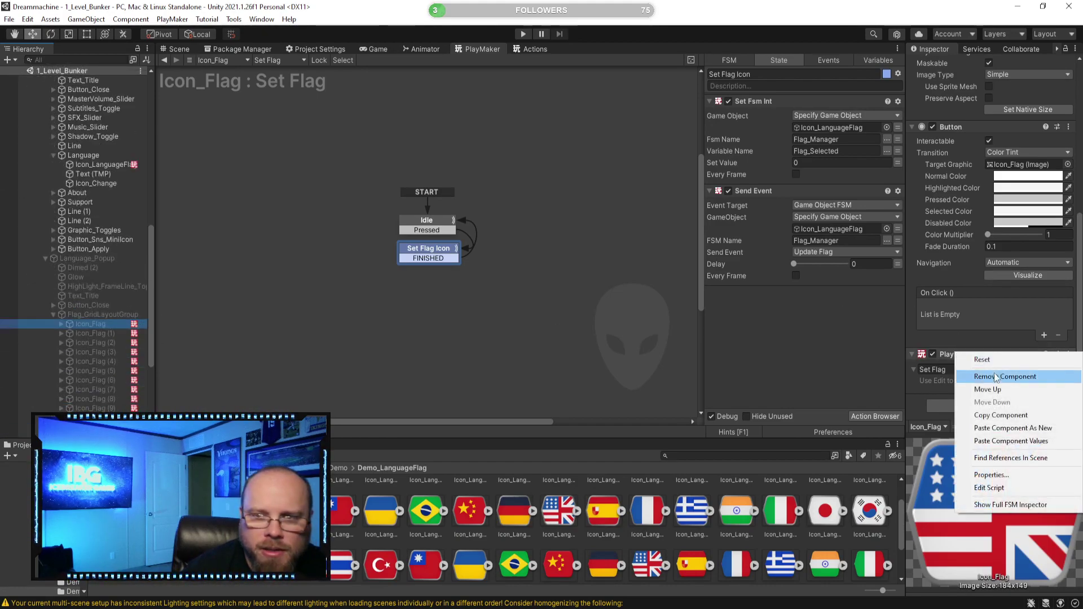
click(987, 415)
Paste the copied Set Flag FSM as a new component onto Icon_Flag in the 0_Menu scene's Language_Popup and check its Set Flag Icon state
scroll(100, 214, up, 8)
scroll(110, 221, up, 8)
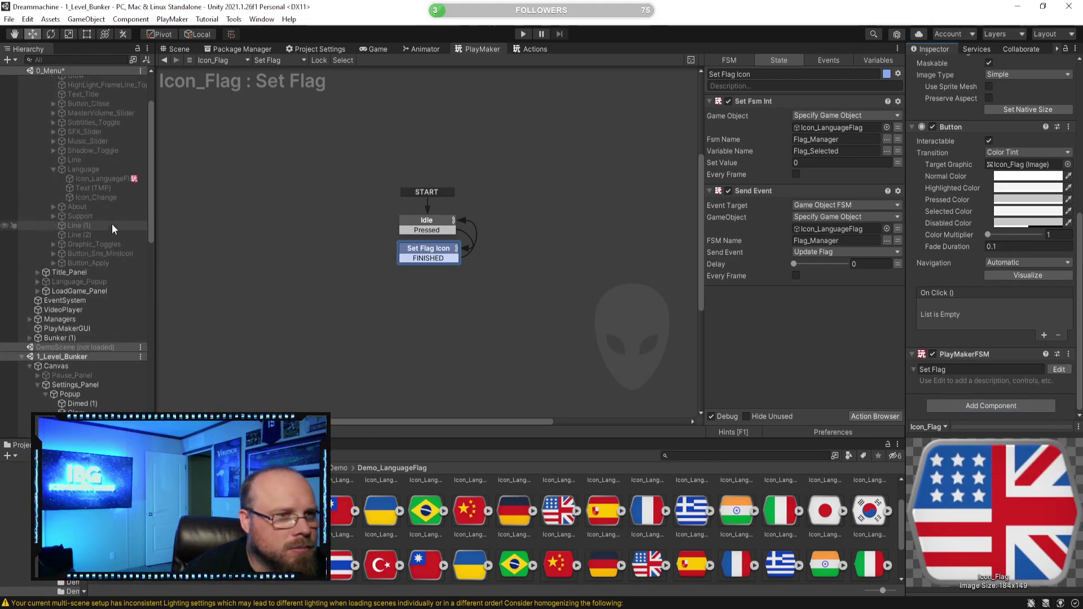
click(37, 282)
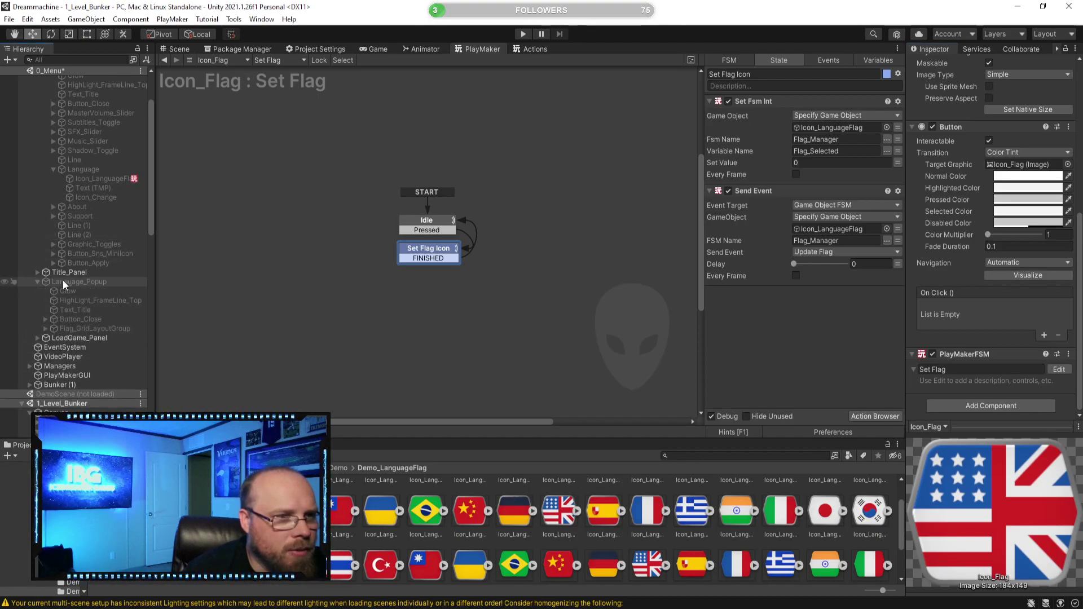
click(49, 327)
click(46, 328)
click(93, 339)
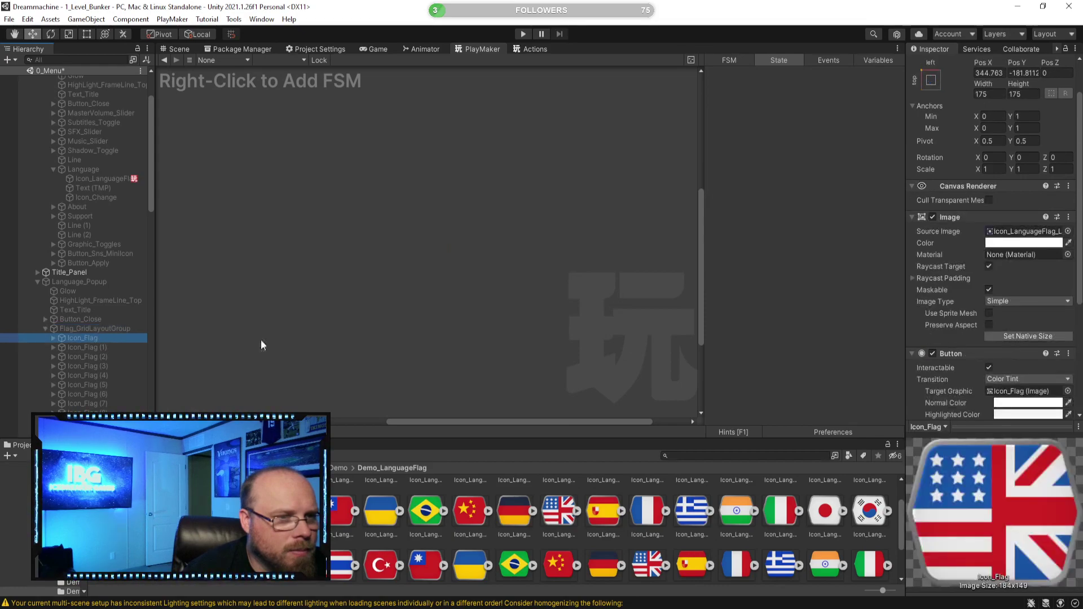
right_click(968, 356)
click(1011, 434)
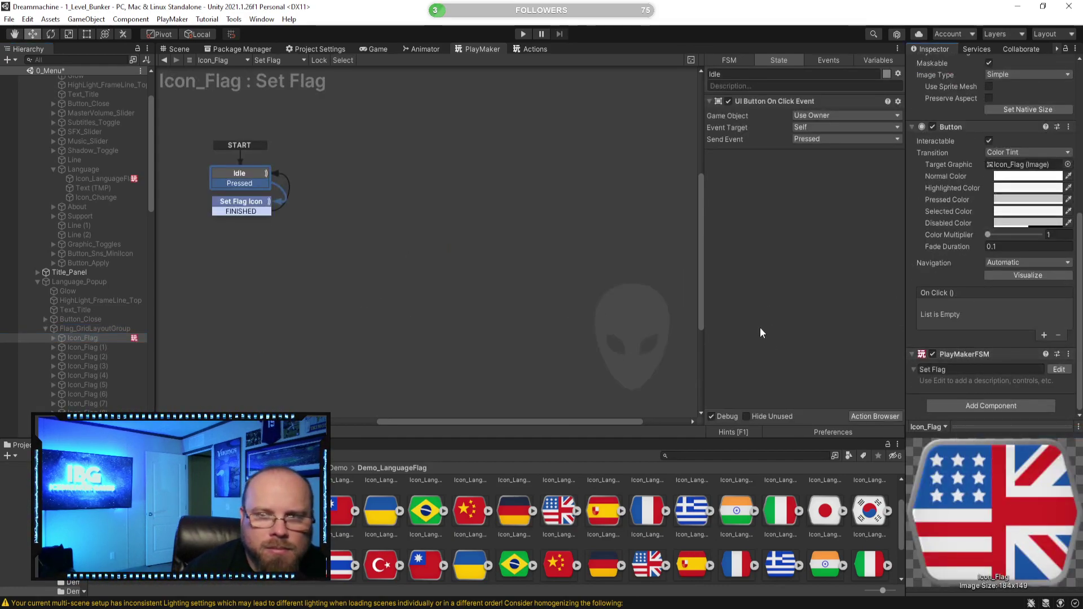
click(242, 201)
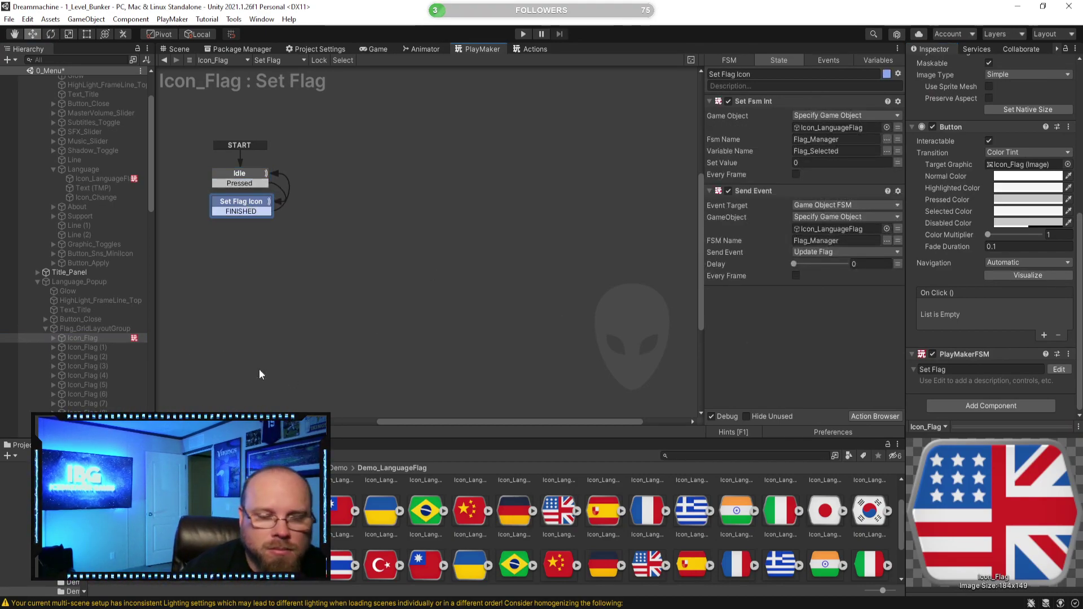
Paste the Set Flag FSM as a new component onto Icon_Flag (1) through Icon_Flag (19) in the 0_Menu scene together
click(123, 339)
scroll(113, 338, down, 4)
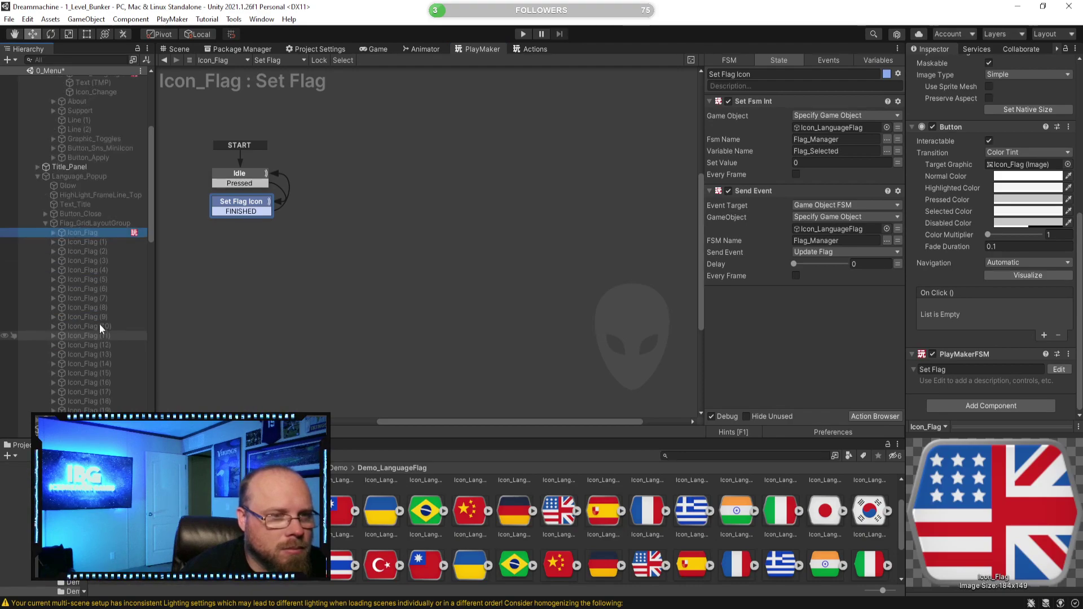
click(126, 241)
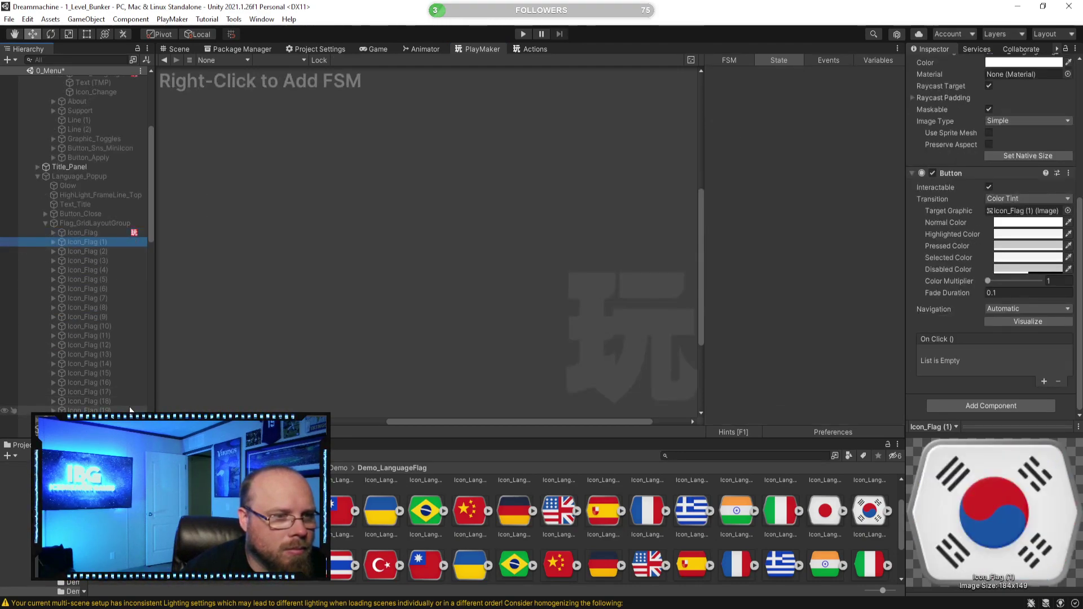
shift+click(131, 410)
right_click(952, 171)
click(988, 245)
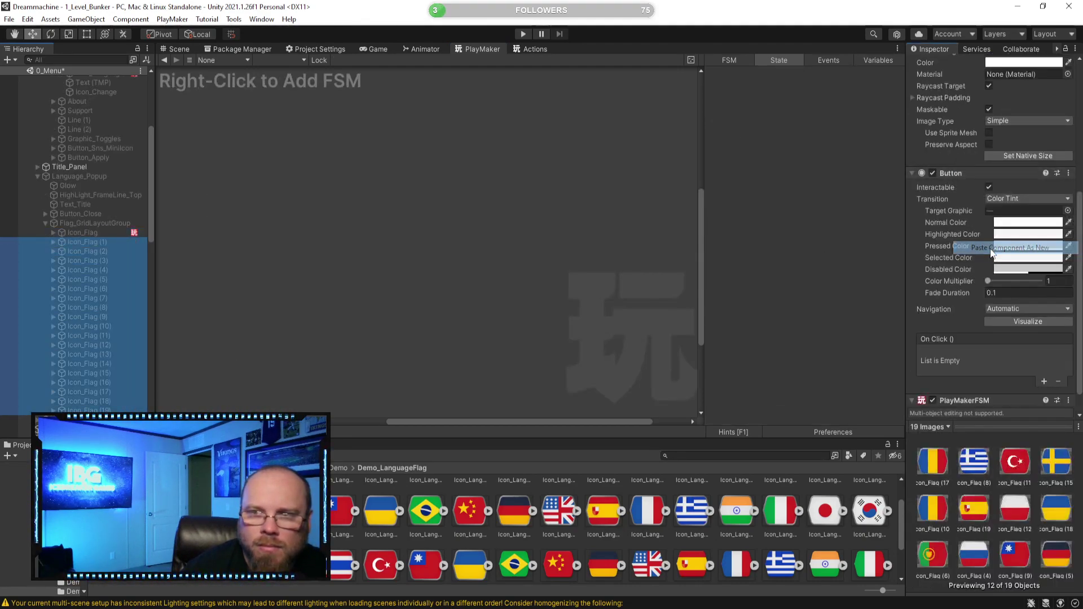
In the Set Flag Icon state, set the Set Fsm Int value to 1, 2 and 3 for Icon_Flag (1), (2) and (3) respectively
click(109, 242)
click(240, 209)
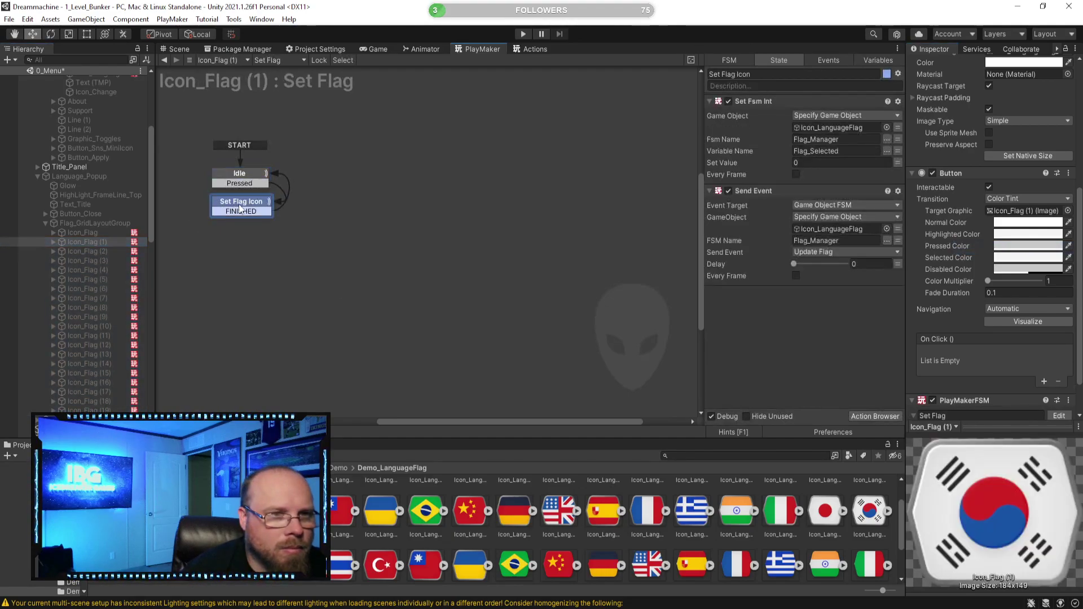
click(107, 251)
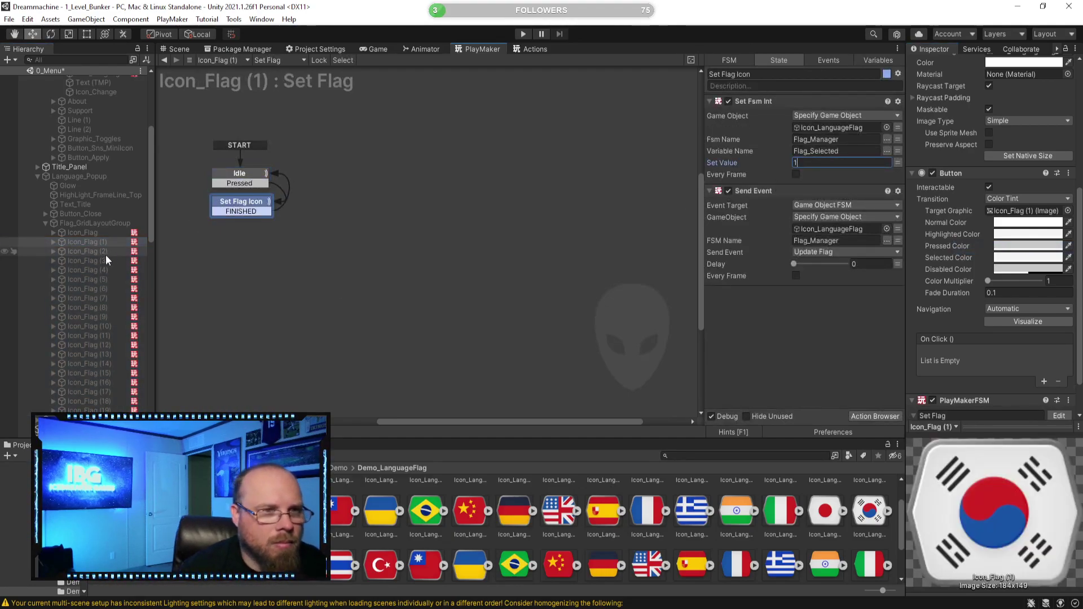
click(237, 212)
click(807, 162)
text(2)
click(101, 260)
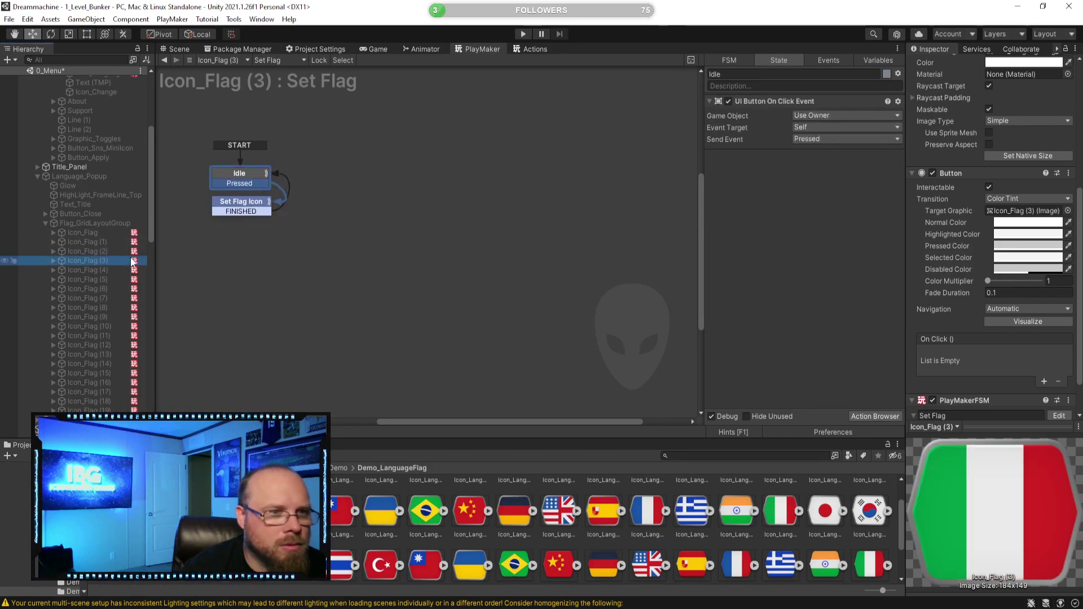
click(230, 209)
click(829, 162)
text(3)
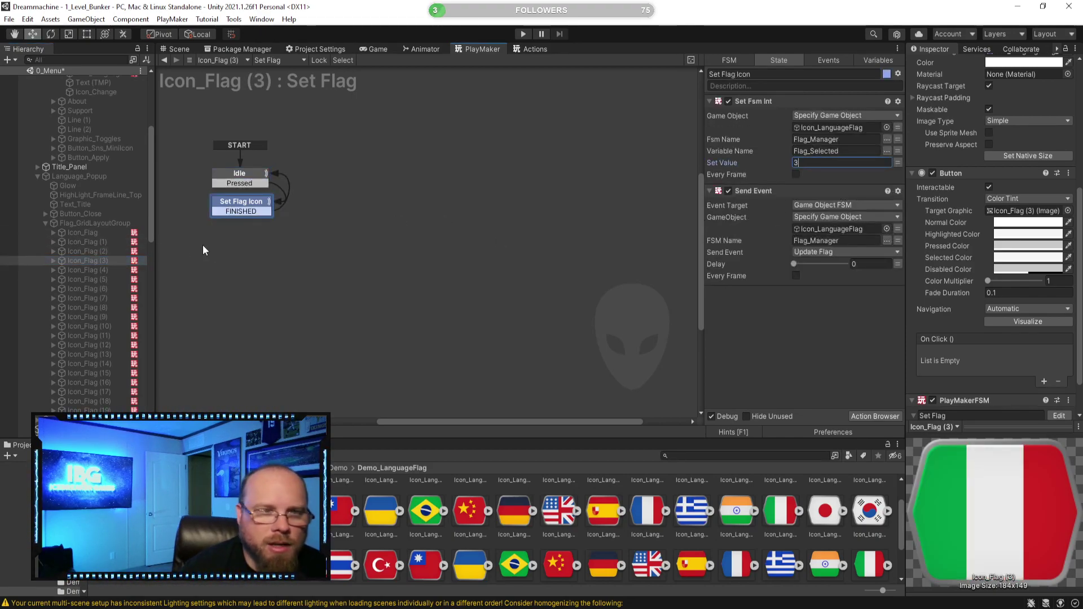
Set the Set Fsm Int value on Icon_Flag (4), (5) and (6) to match each flag's own number, with 6 for Icon_Flag (6)
click(109, 270)
click(244, 206)
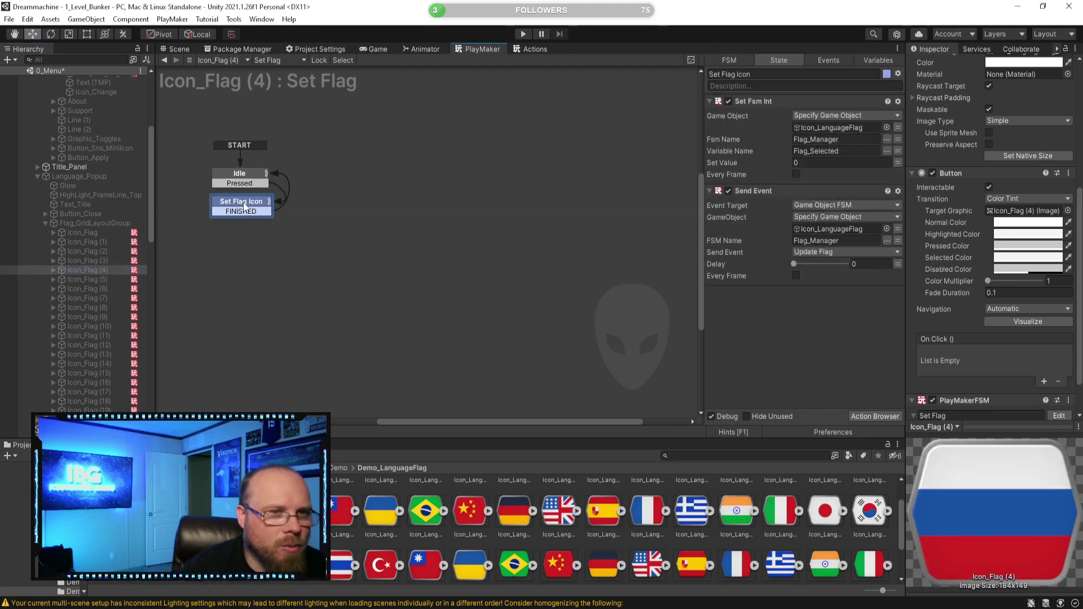
click(822, 163)
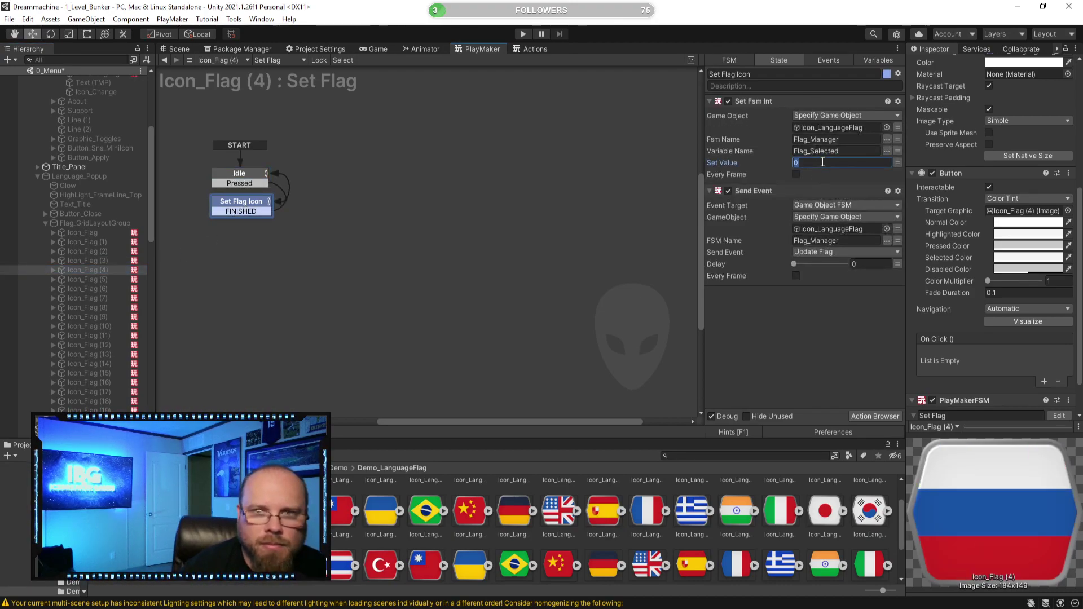
click(92, 279)
click(251, 207)
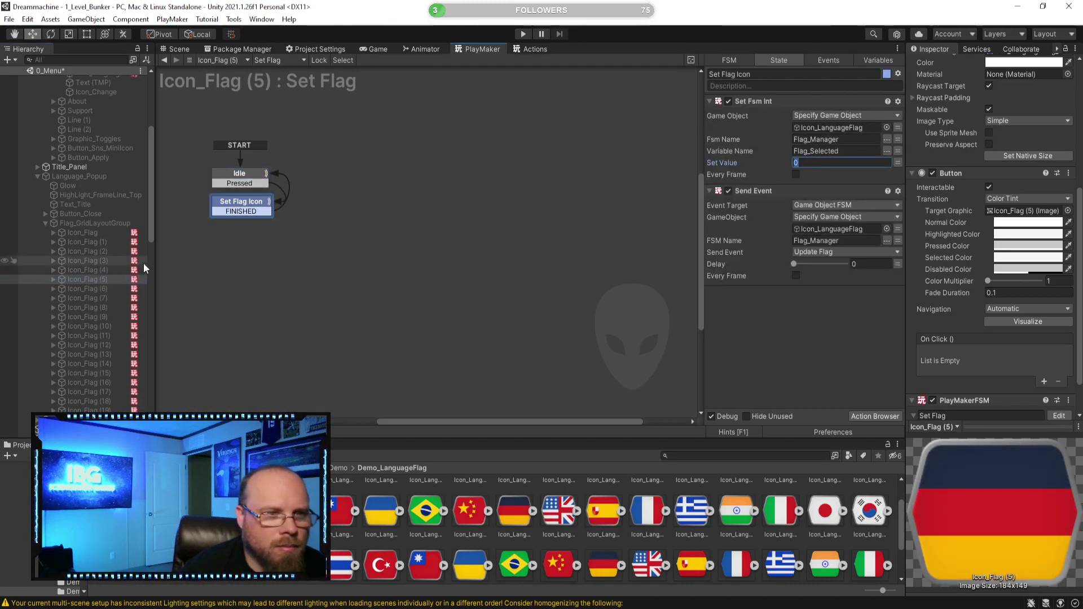
click(101, 289)
click(794, 162)
text(6)
Set the Set Fsm Int value on Icon_Flag (7), (8) and (9) to match each flag's own number, with 9 for Icon_Flag (9)
click(97, 298)
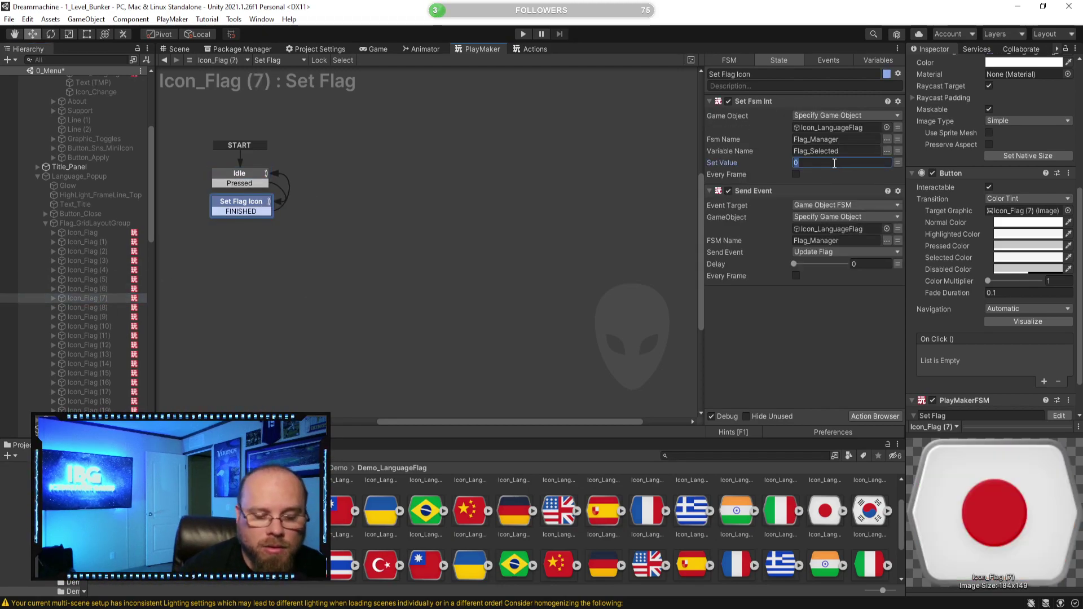
click(95, 307)
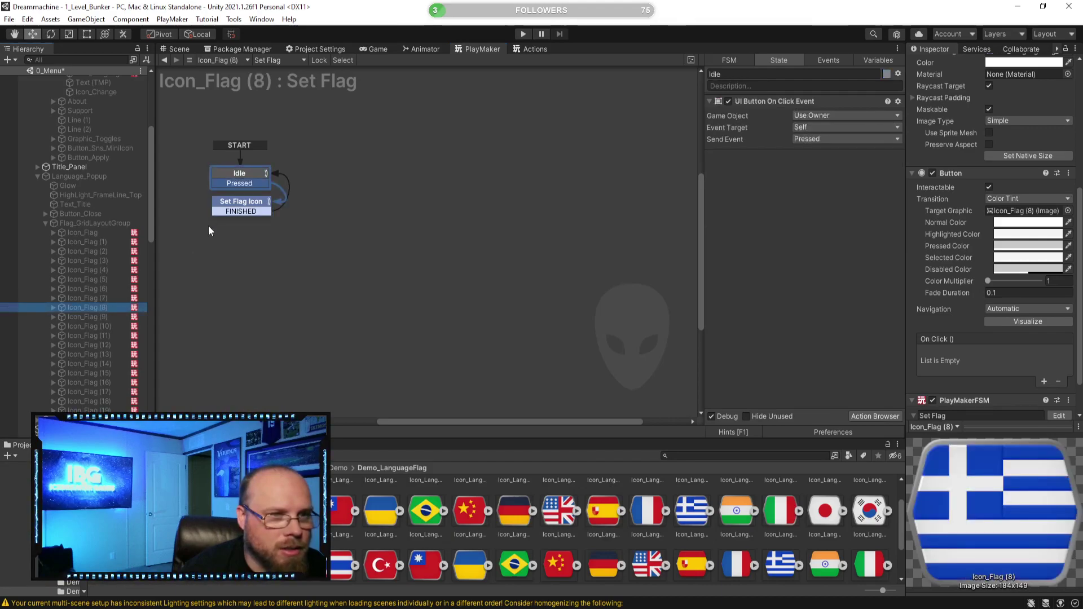
click(253, 208)
click(819, 163)
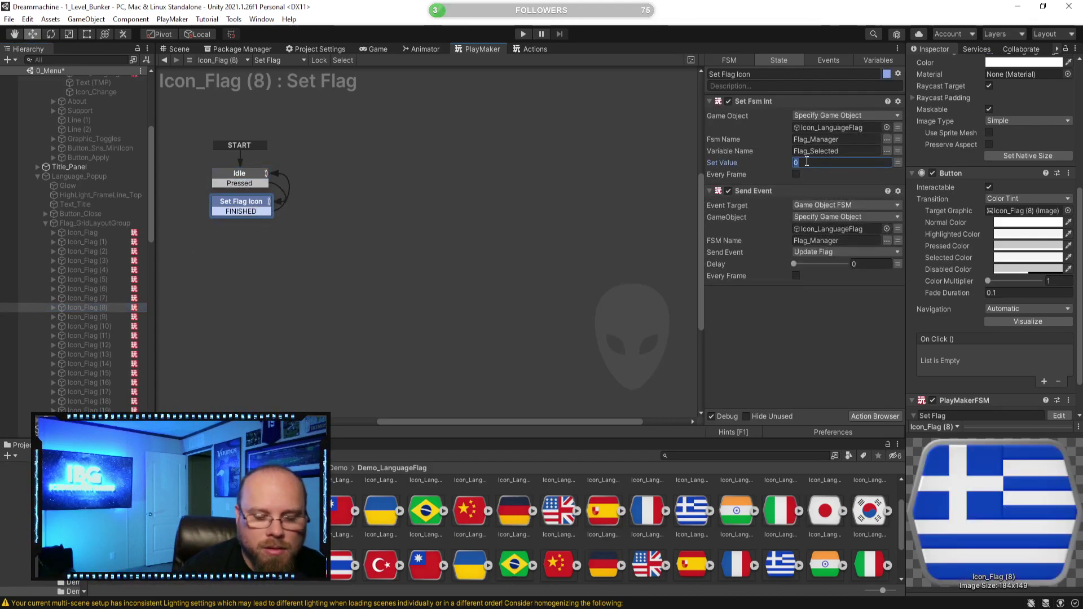
click(93, 317)
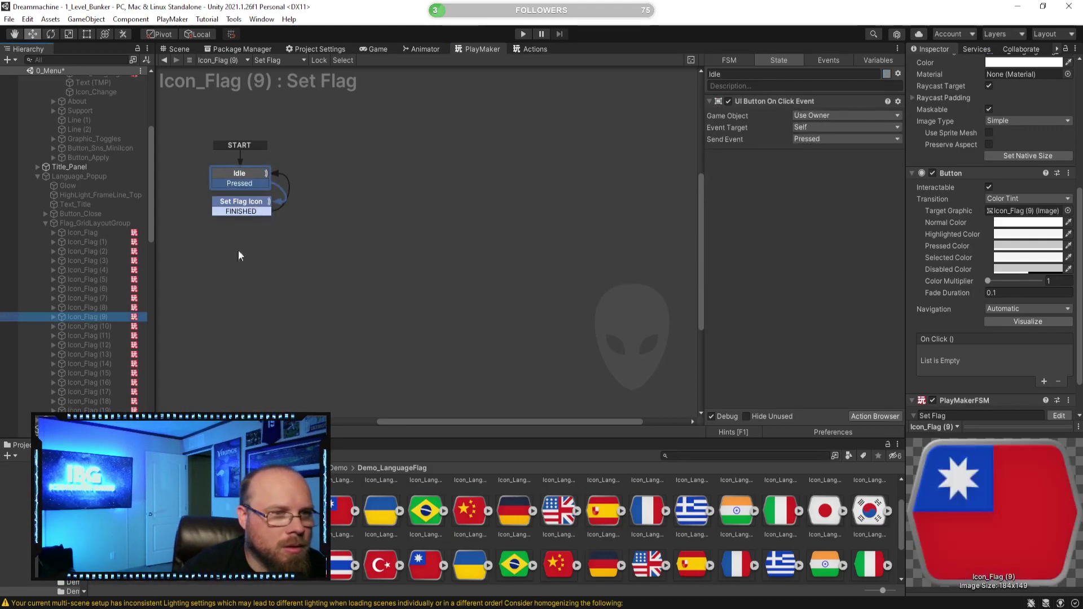
click(253, 206)
click(846, 162)
text(9)
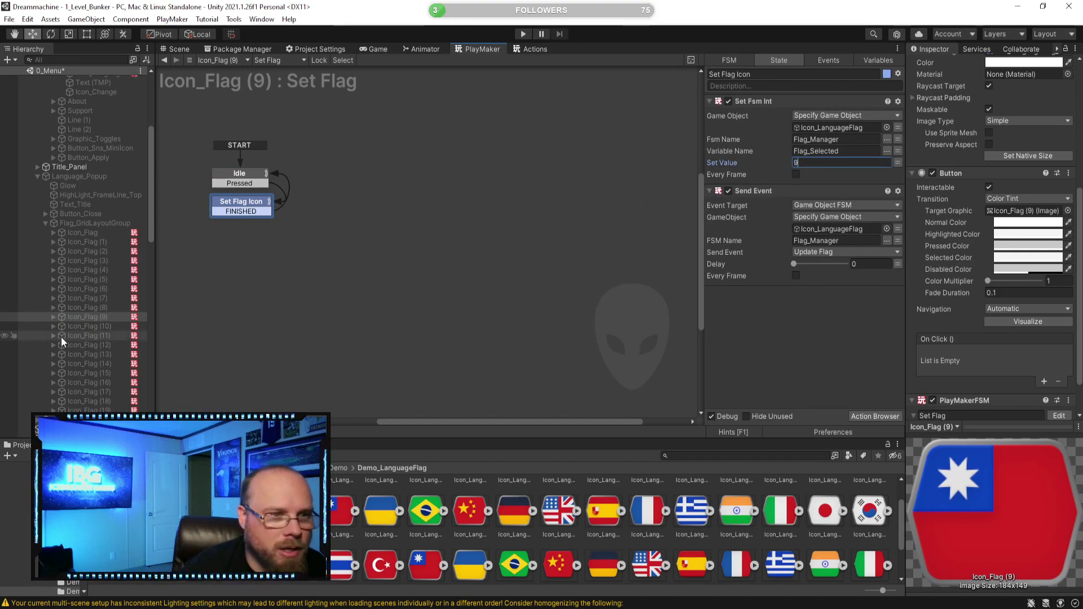
Set the Set Flag Icon state's Set Fsm Int value to 10, 11 and 12 for Icon_Flag (10), (11) and (12) respectively
click(104, 325)
click(246, 209)
click(806, 163)
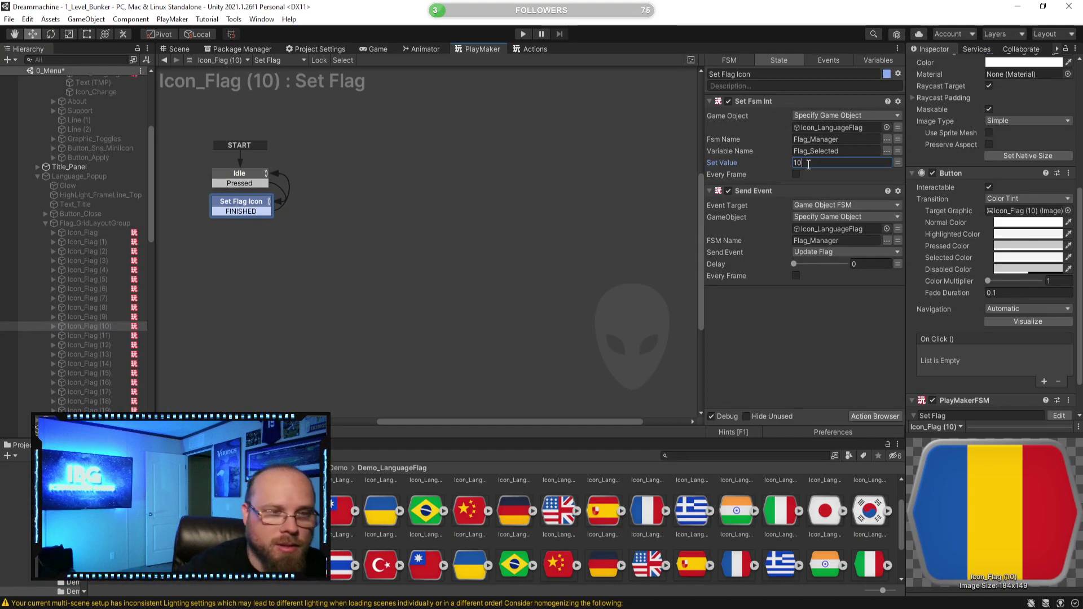
click(93, 335)
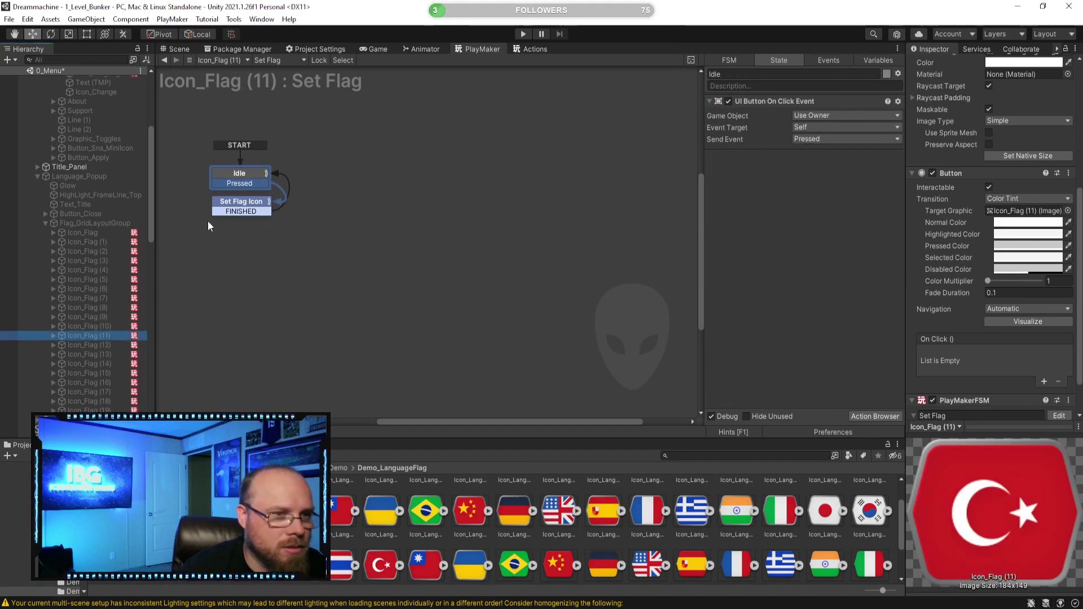
click(239, 203)
click(828, 161)
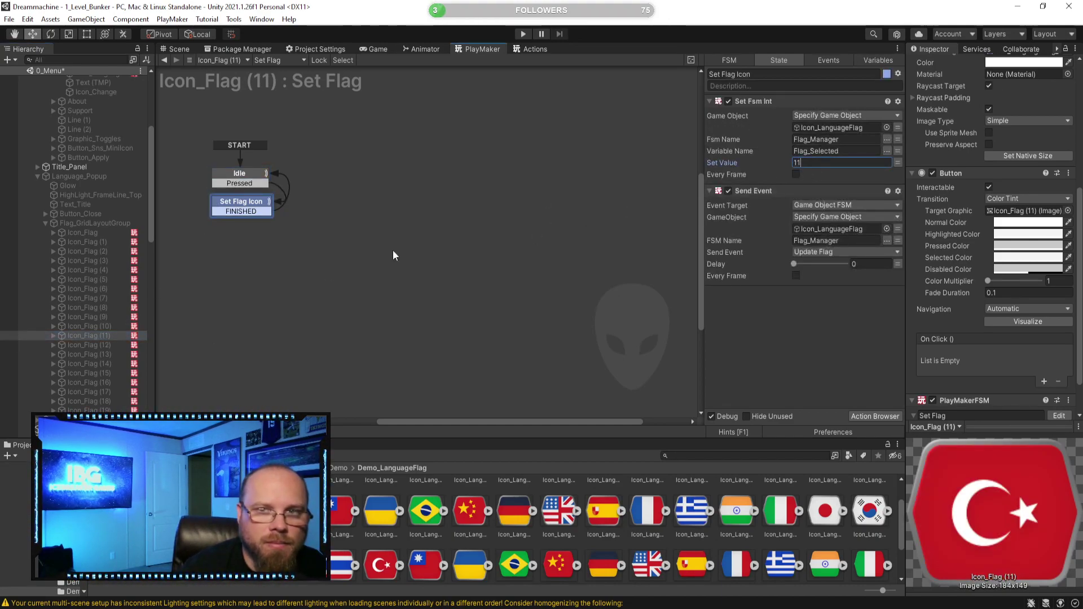
text(11)
click(115, 346)
click(240, 203)
click(827, 163)
text(12)
Set the Set Fsm Int value on Icon_Flag (13), (14) and (15) to match each flag's own number, with 15 for Icon_Flag (15)
click(100, 354)
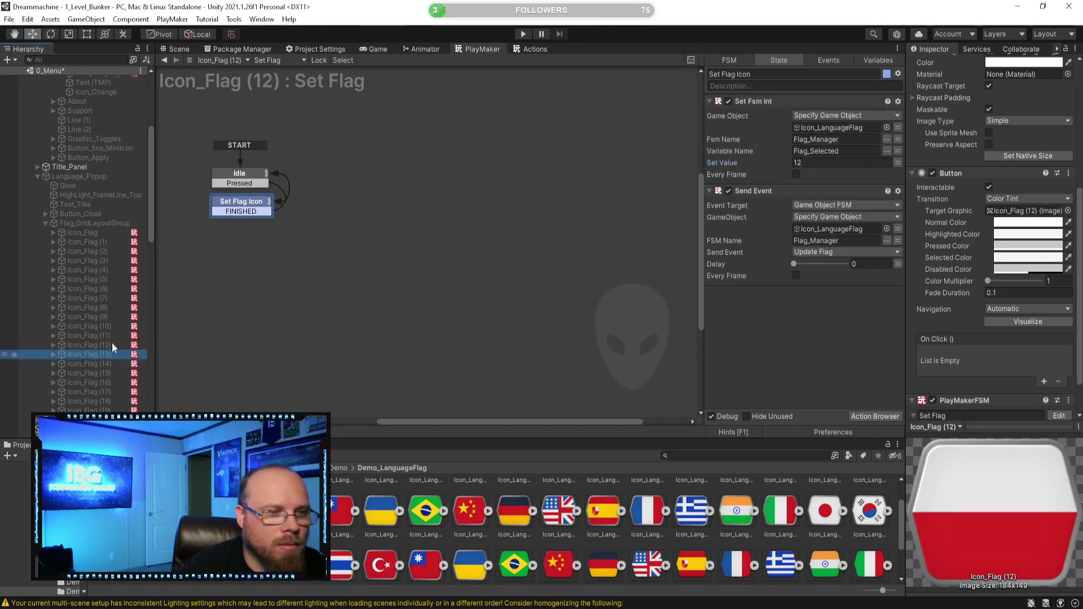
click(822, 162)
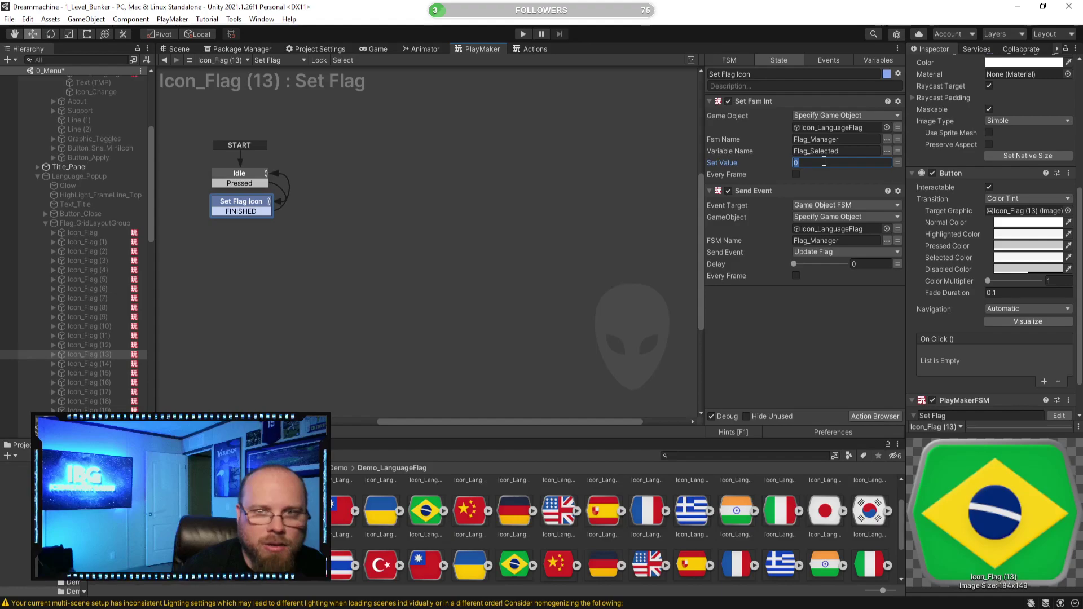
text(13)
click(90, 364)
click(256, 208)
click(849, 162)
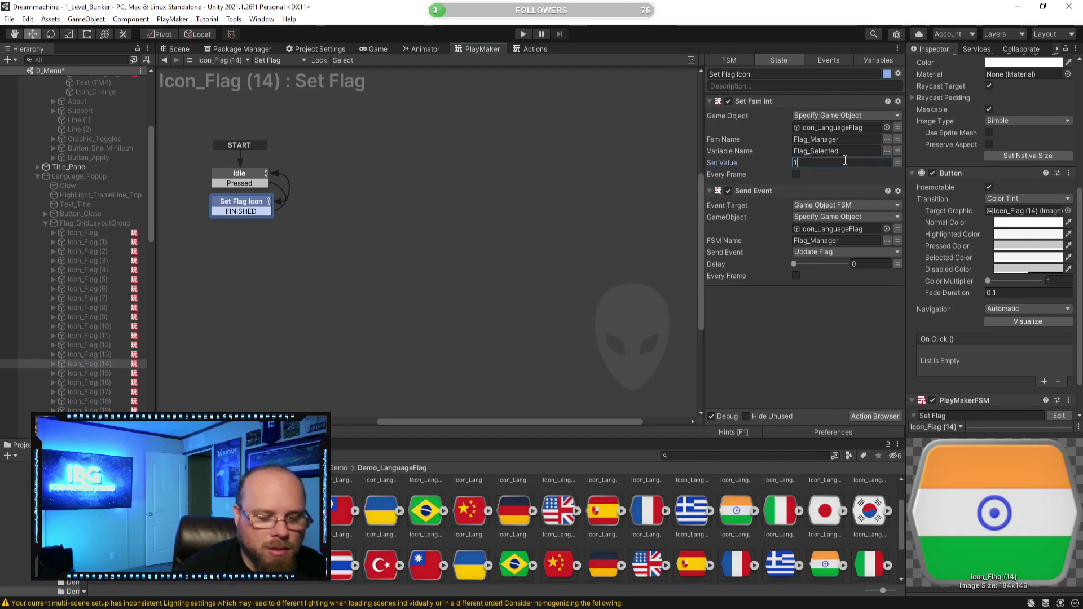
click(119, 374)
click(808, 163)
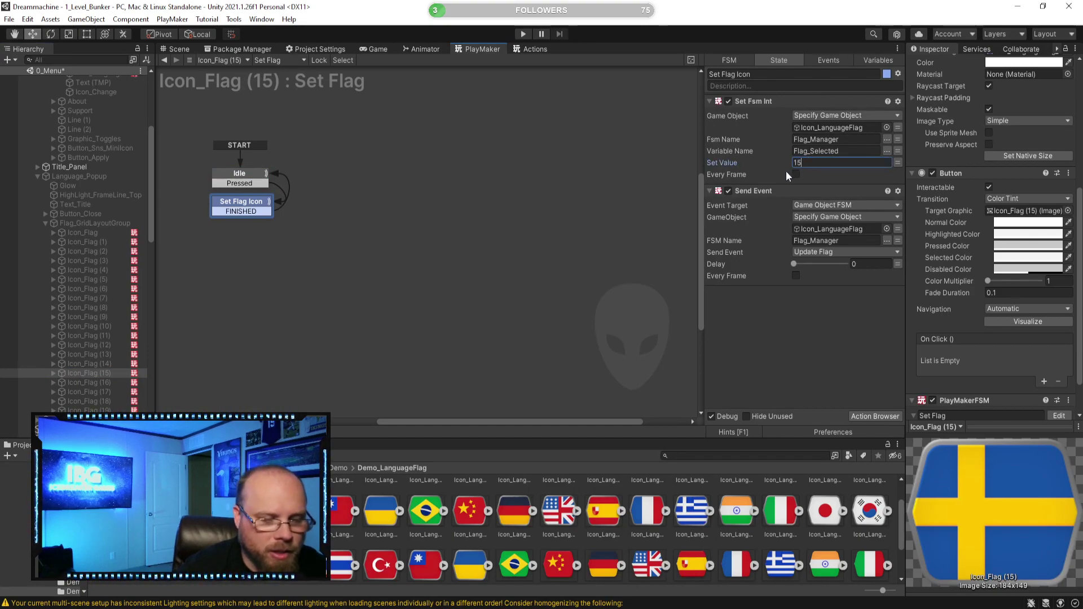
In the Set Flag Icon state, set the Set Fsm Int value to 16 for Icon_Flag (16) and 17 for Icon_Flag (17)
click(123, 383)
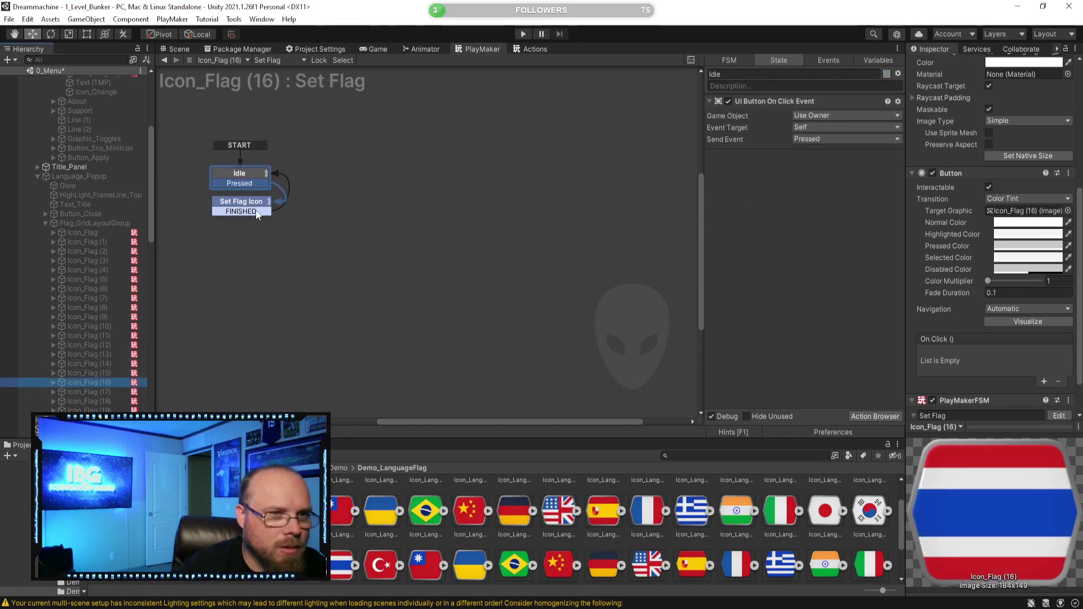
click(242, 202)
click(832, 163)
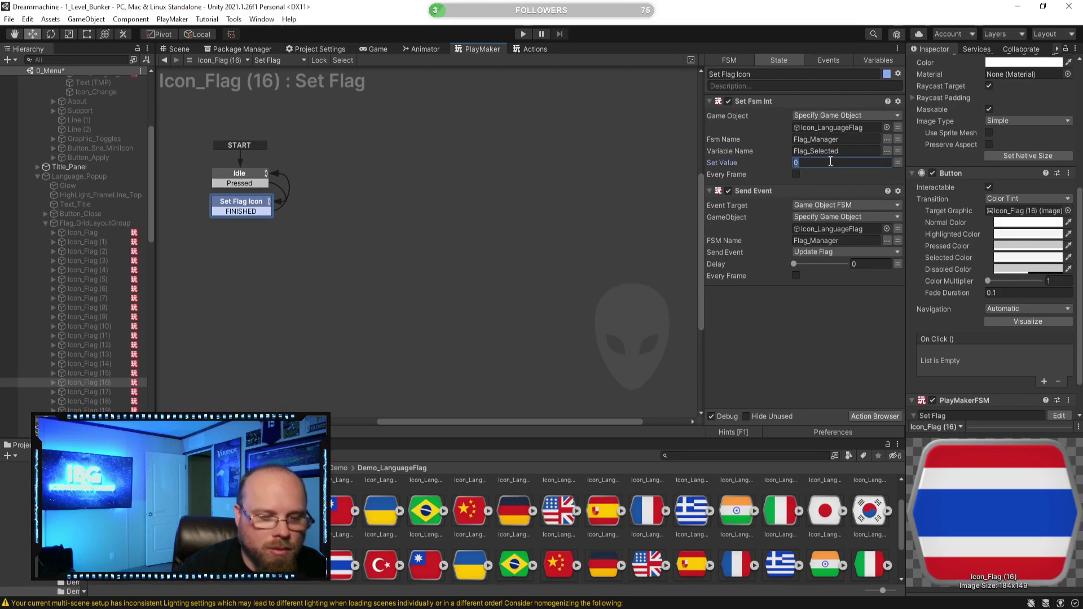
text(16)
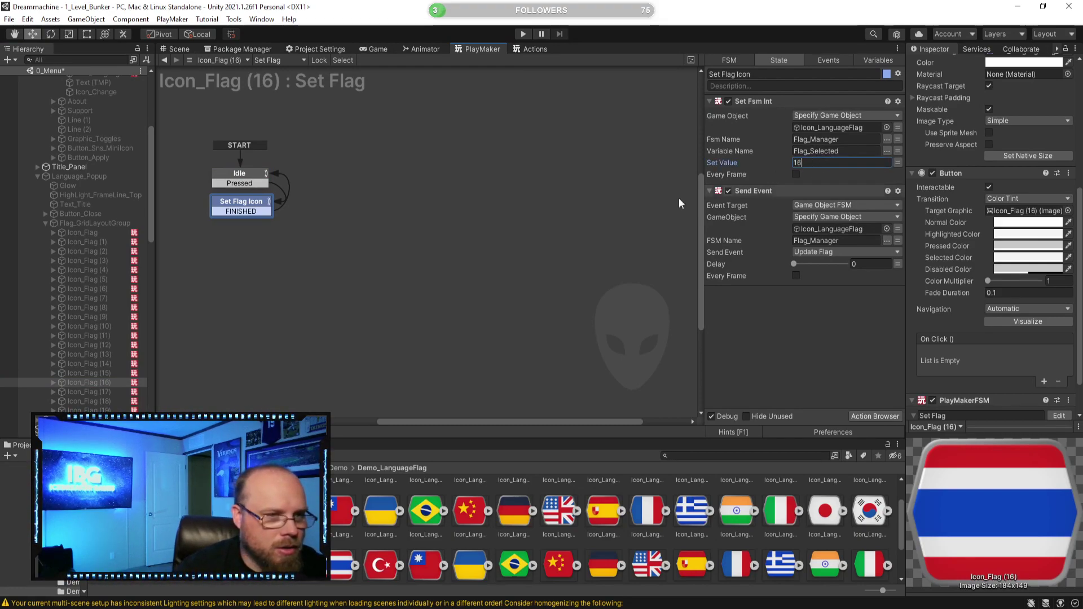
click(112, 392)
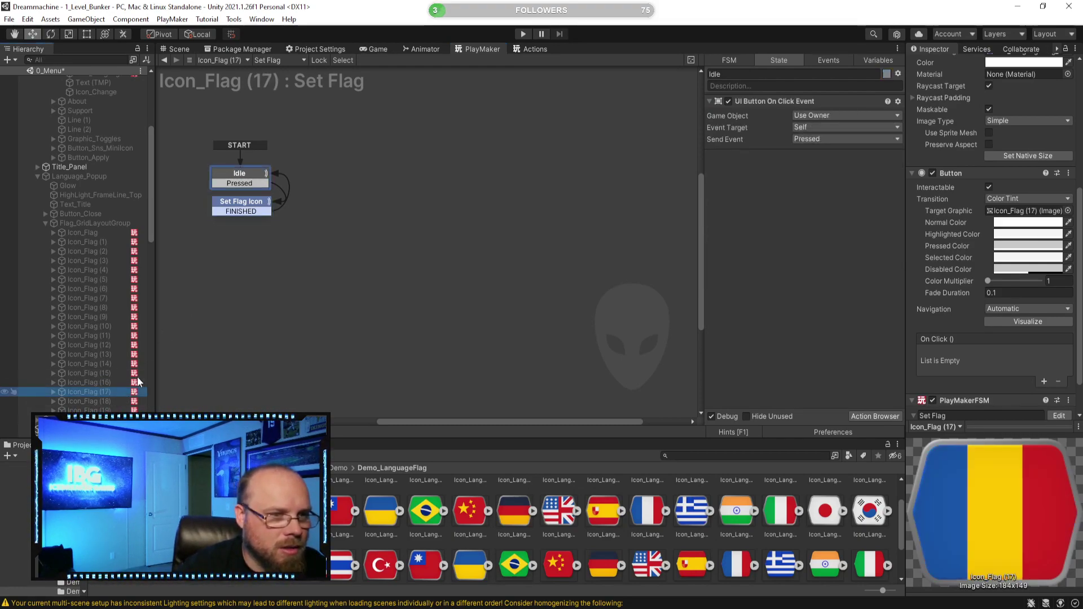
click(236, 206)
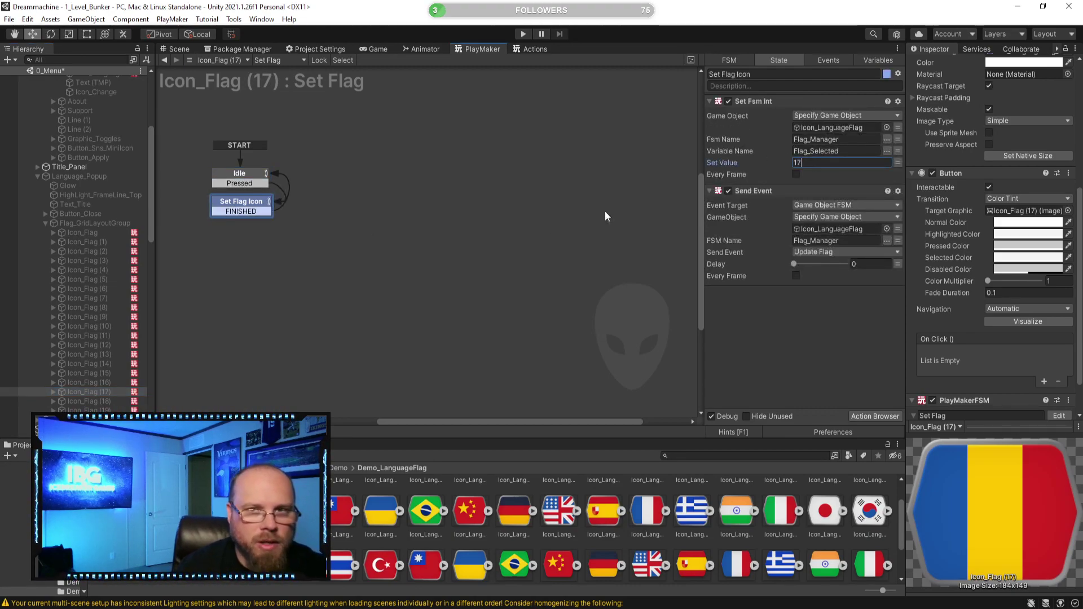
Set the Set Fsm Int value on Icon_Flag (18) and (19) to match each flag's own number, with 19 for Icon_Flag (19)
click(89, 401)
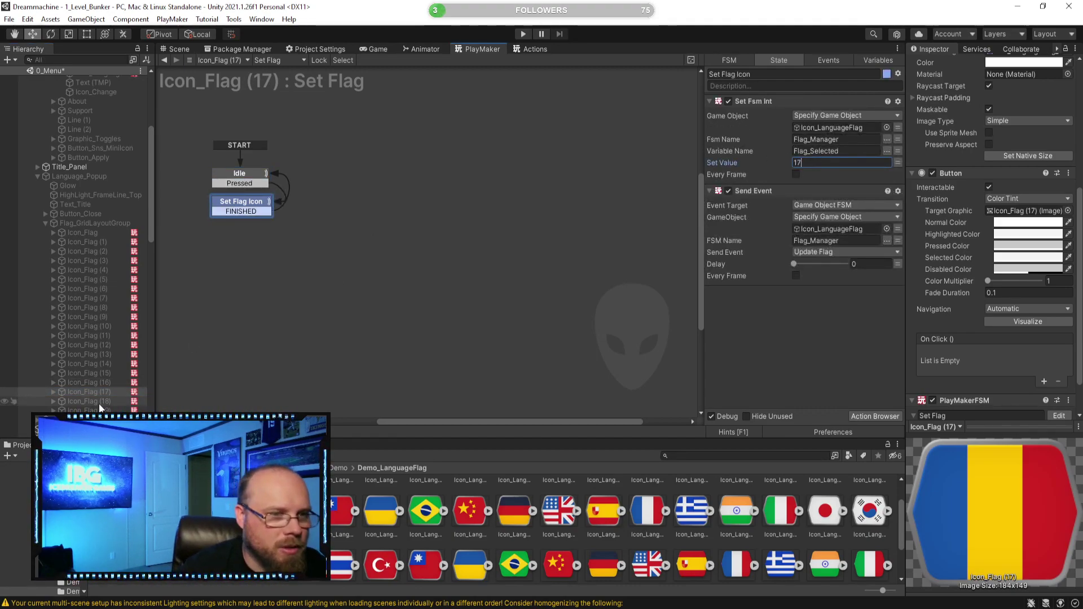
click(240, 202)
click(818, 162)
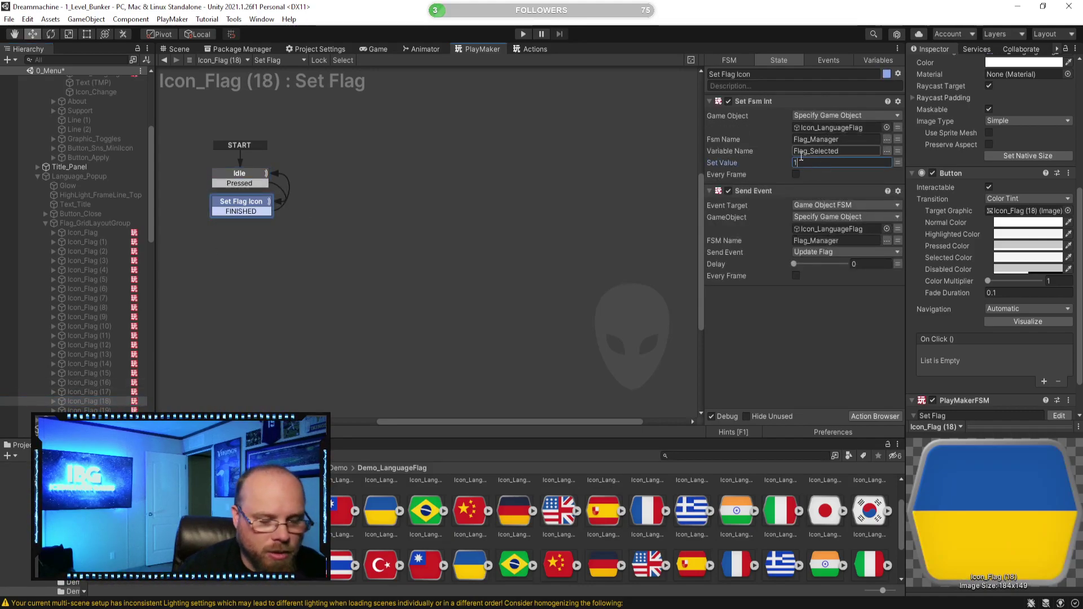
click(89, 410)
click(257, 199)
click(797, 162)
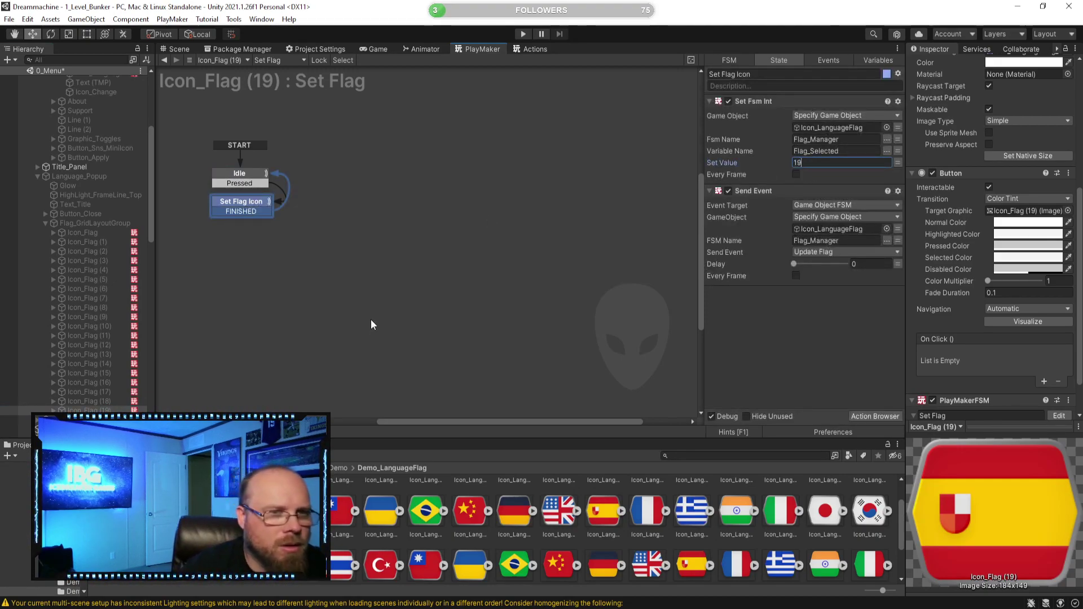
click(418, 296)
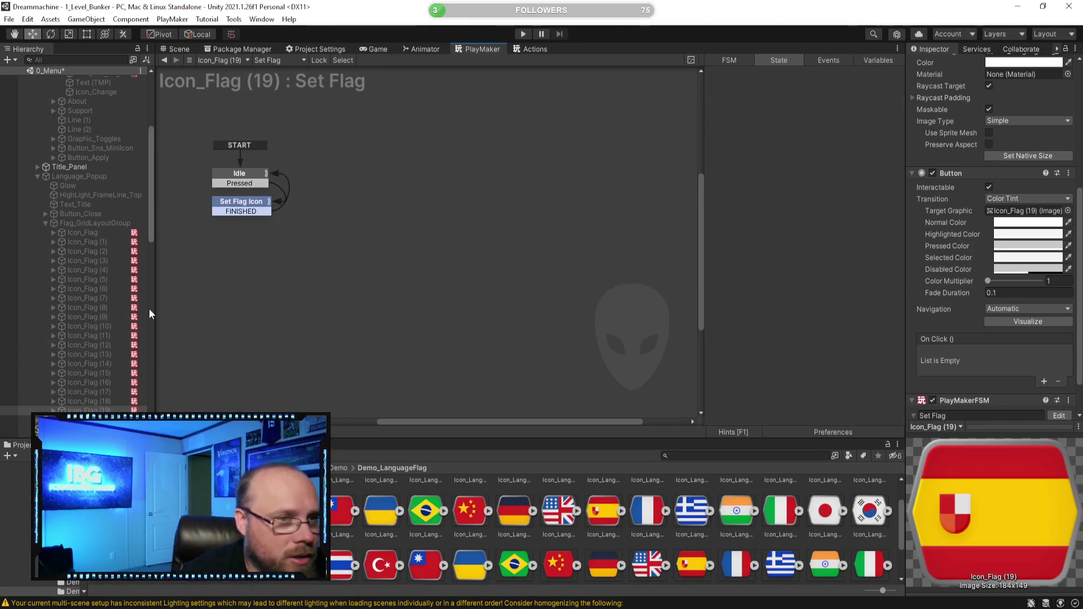
Unload the 1_Level_Bunker scene so that only 0_Menu stays loaded
scroll(141, 299, up, 6)
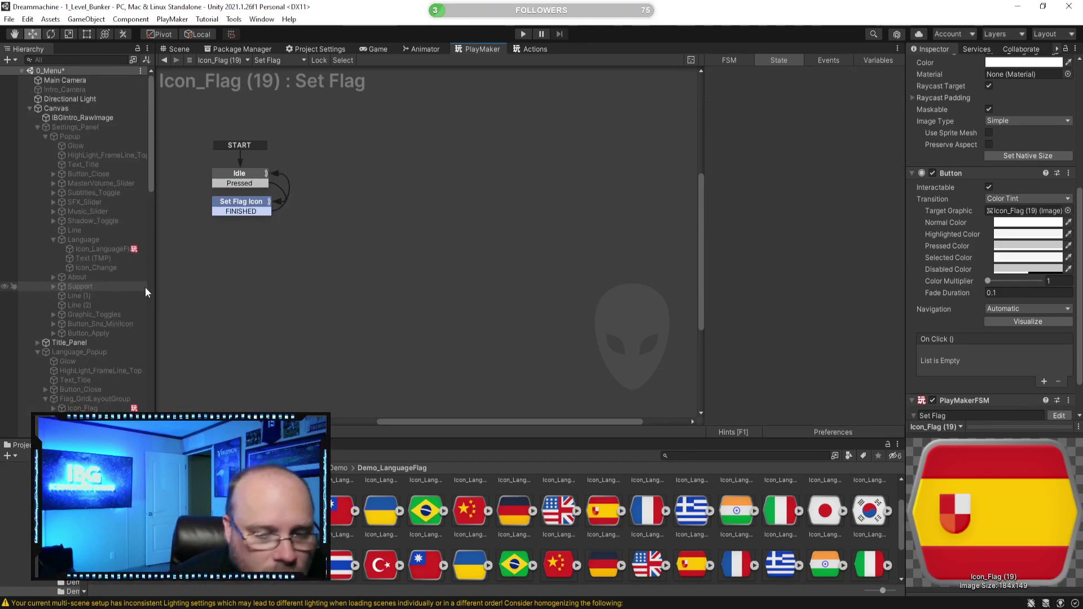
scroll(141, 280, down, 4)
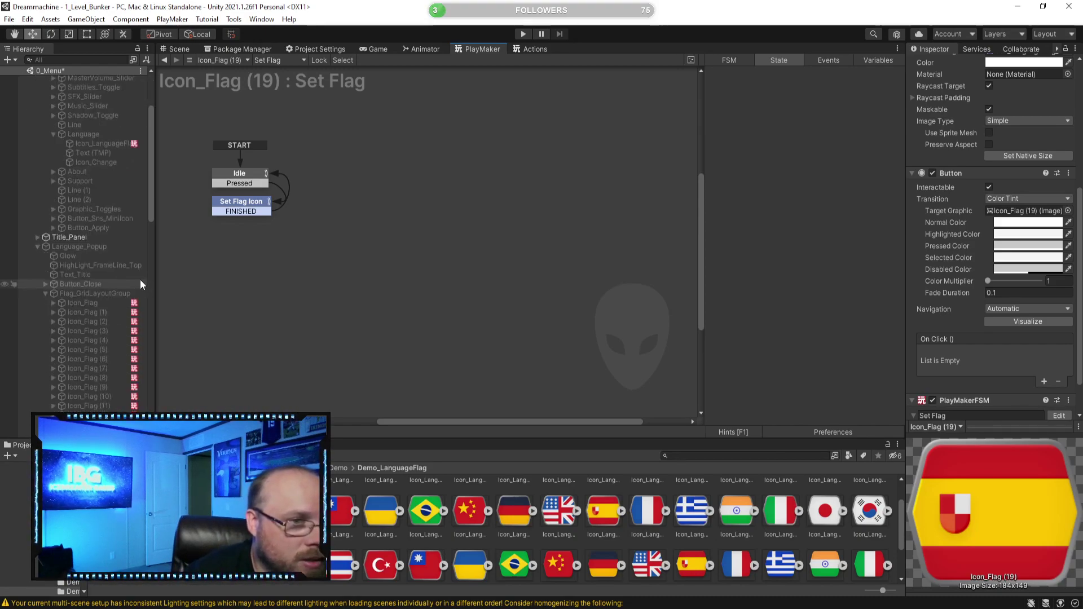
scroll(140, 284, down, 10)
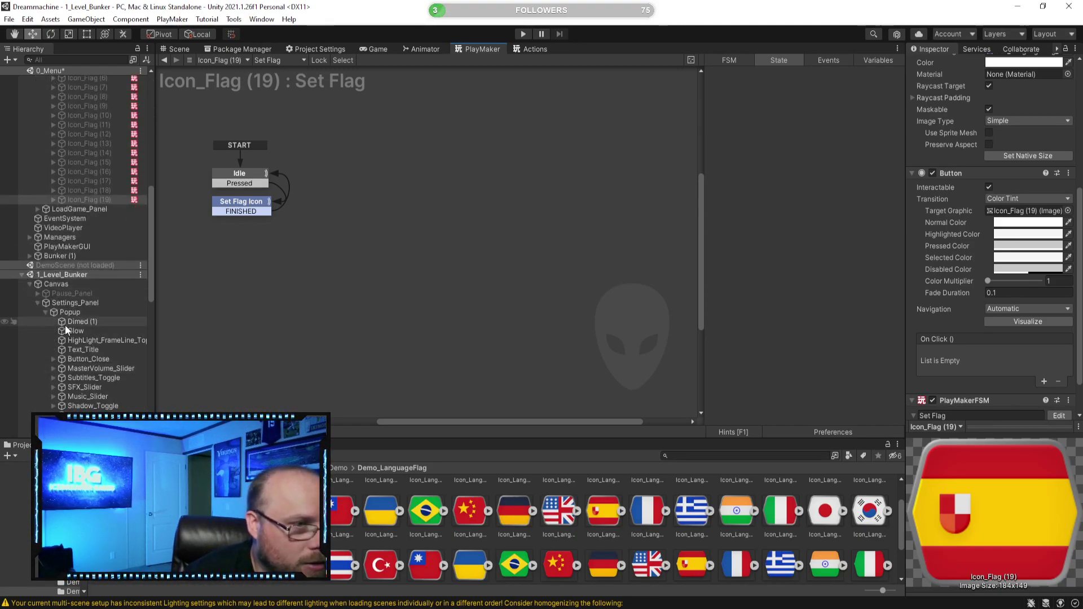
scroll(66, 330, down, 5)
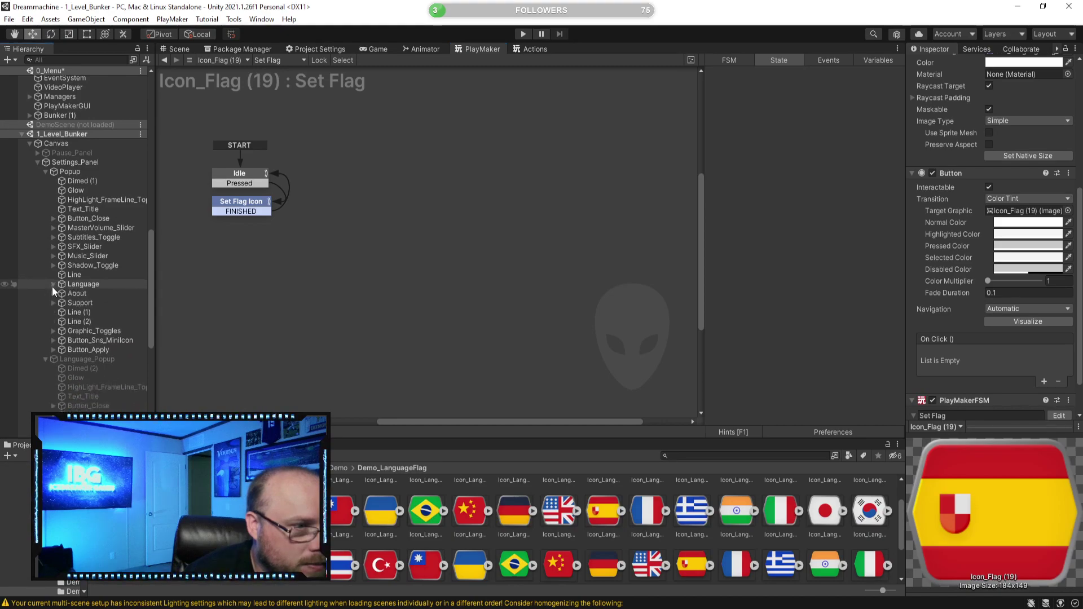
scroll(120, 338, up, 10)
scroll(80, 256, down, 8)
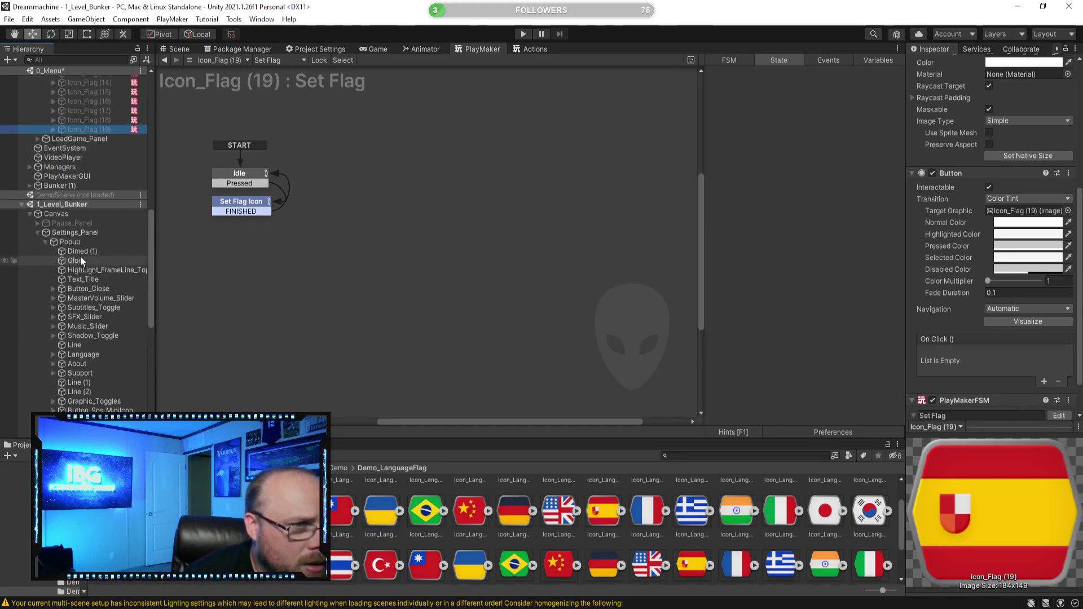
scroll(19, 205, up, 8)
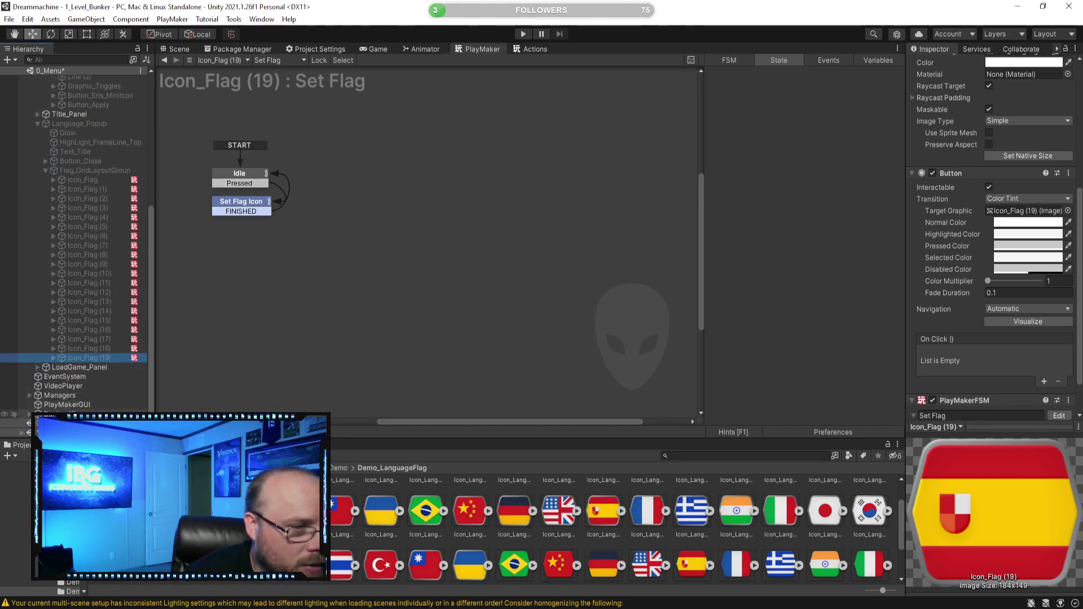
key(ctrl+shift+d)
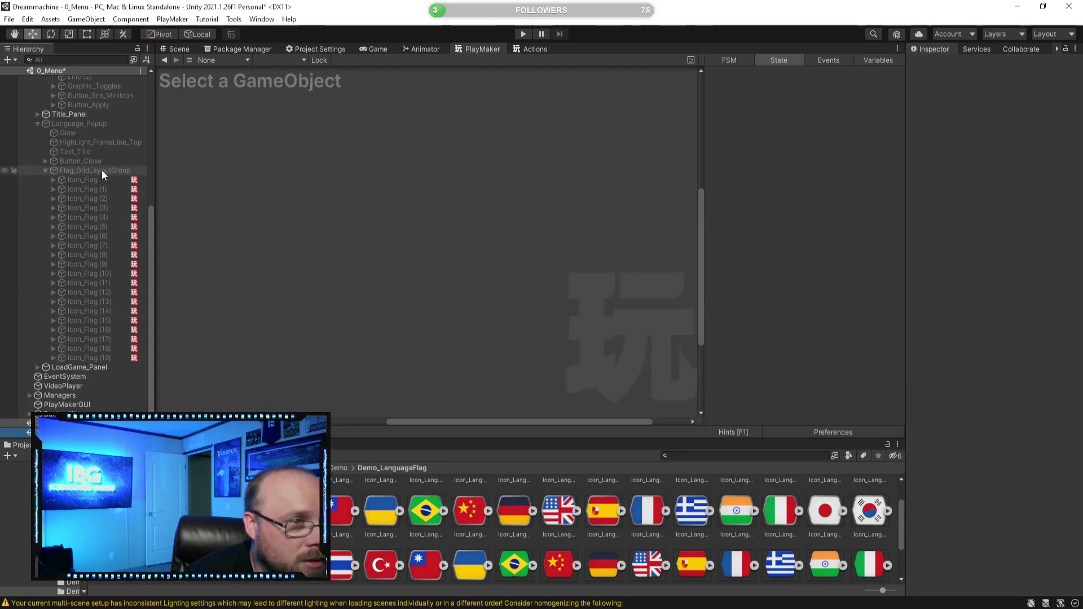
scroll(100, 171, up, 8)
Run the 0_Menu scene in play mode and open the language selection popup from the game's Settings
click(179, 49)
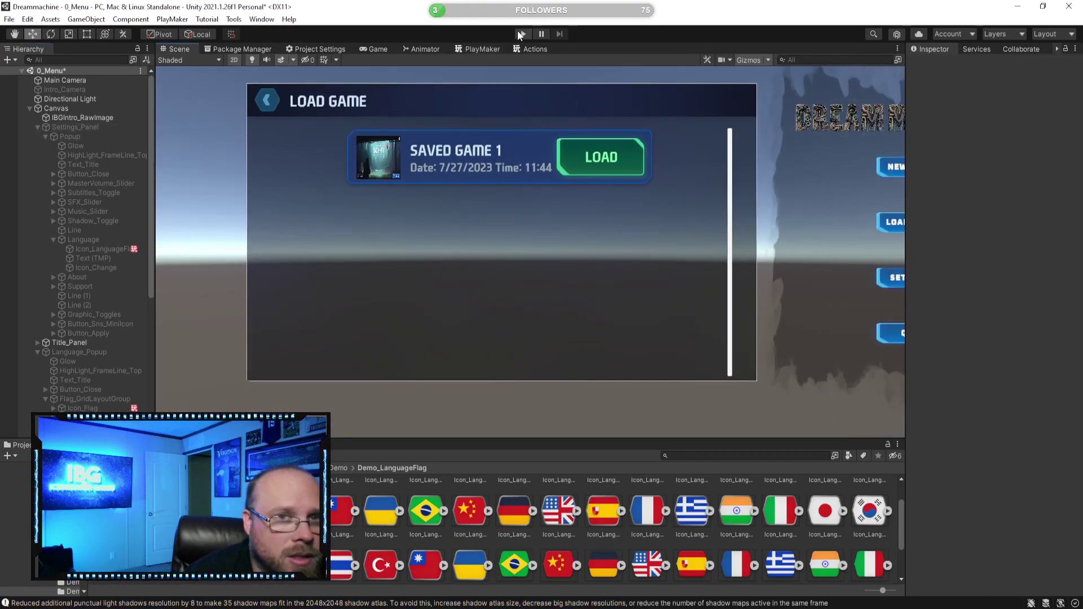
click(521, 34)
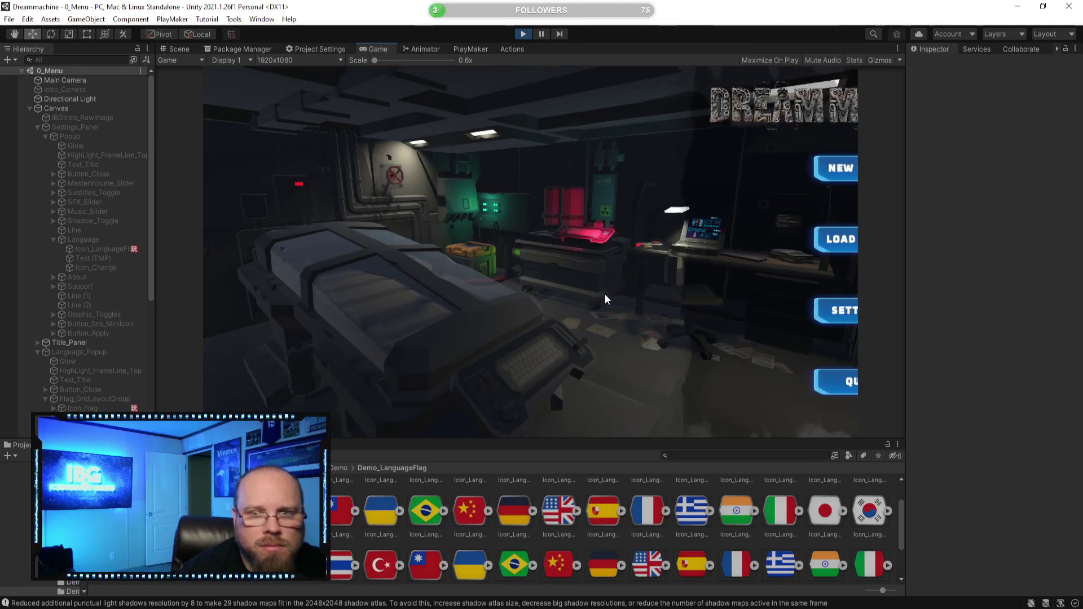
click(729, 316)
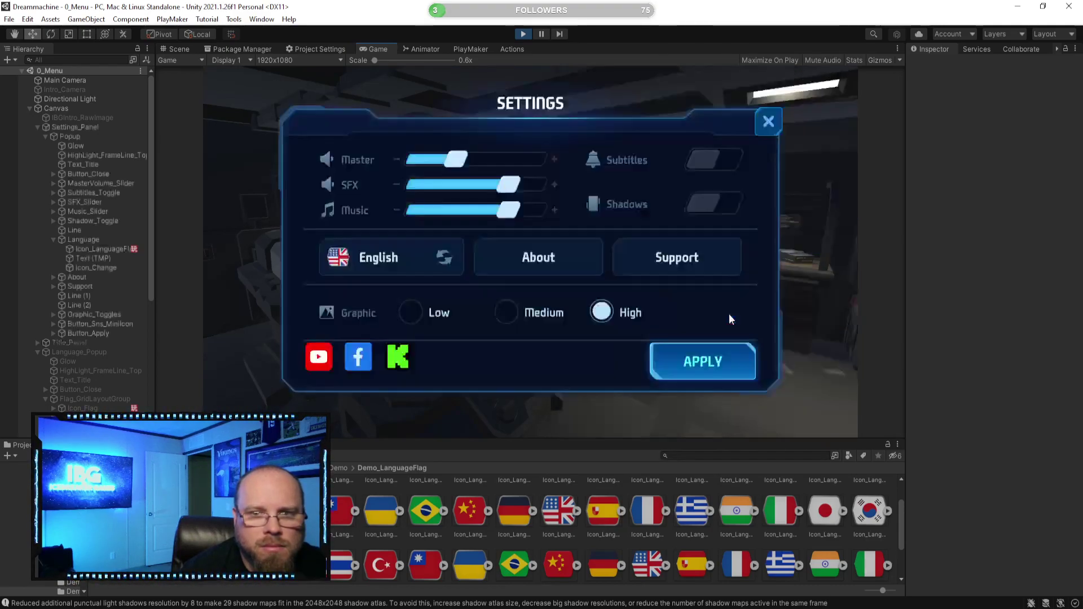
click(384, 259)
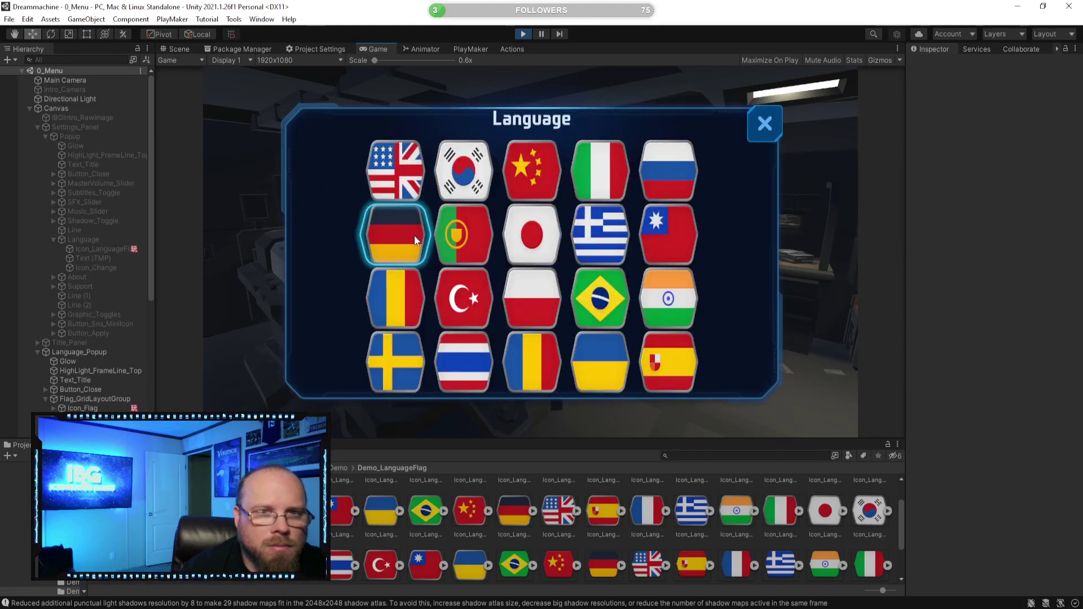
Test the flag selection by repeatedly reopening the Language popup and checking the Settings flag icon, then stop play mode
click(765, 123)
click(382, 258)
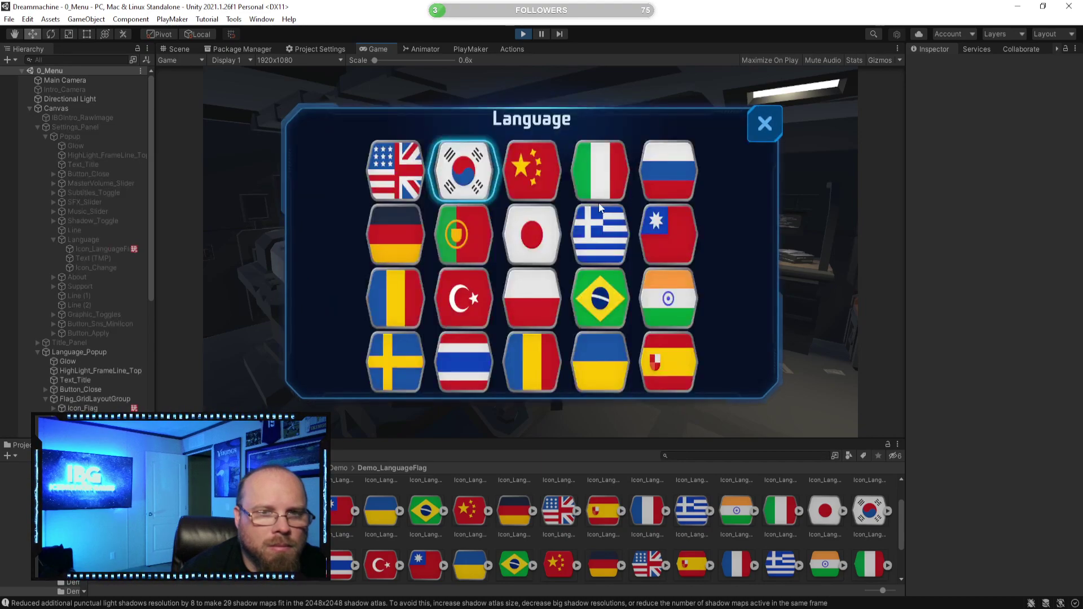
click(767, 122)
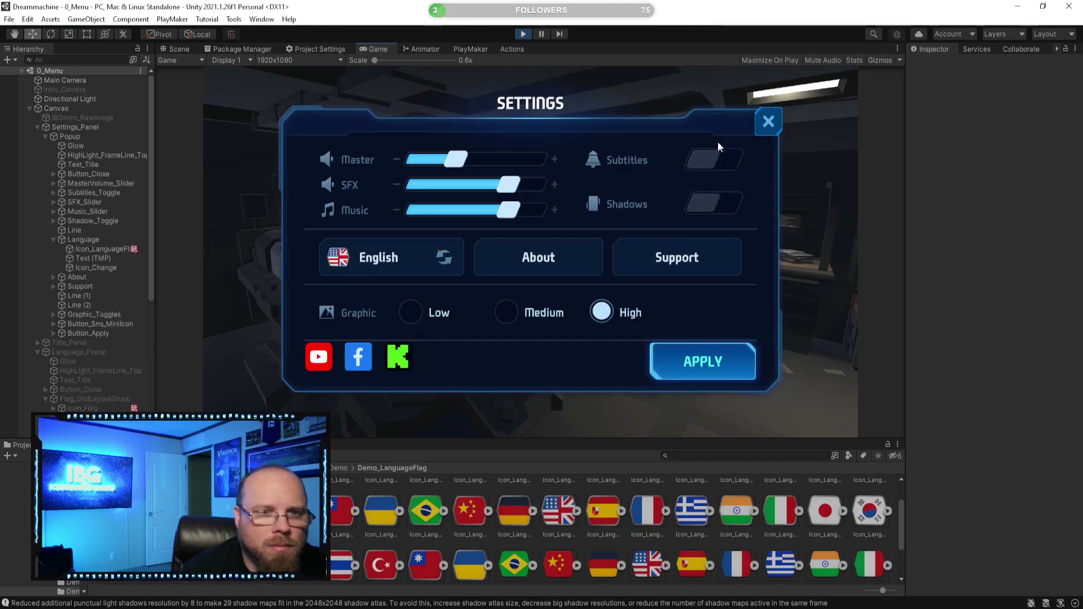
click(407, 258)
click(764, 134)
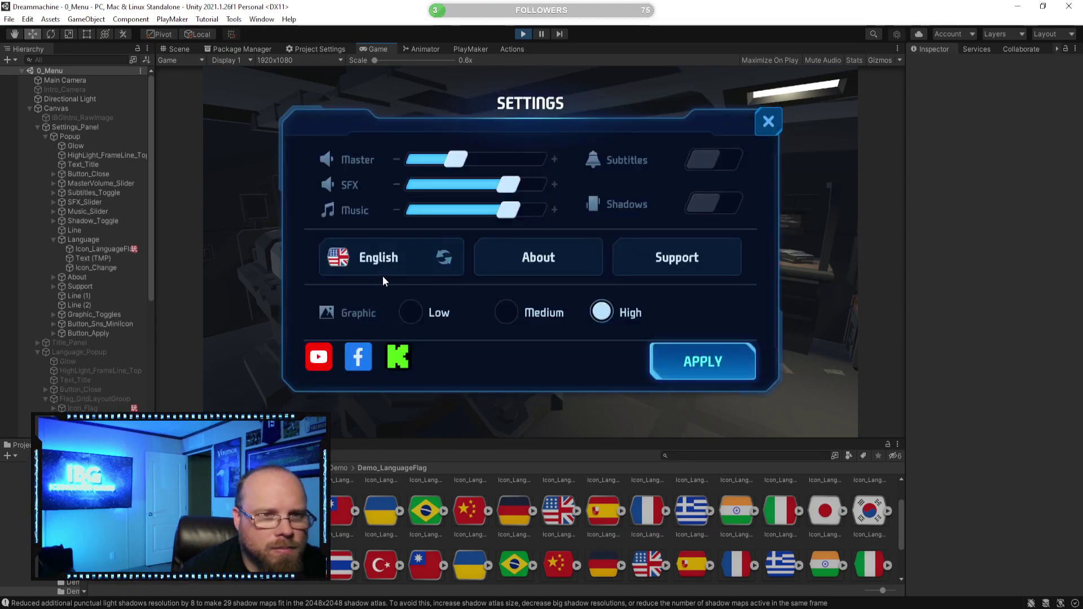
click(398, 258)
click(764, 120)
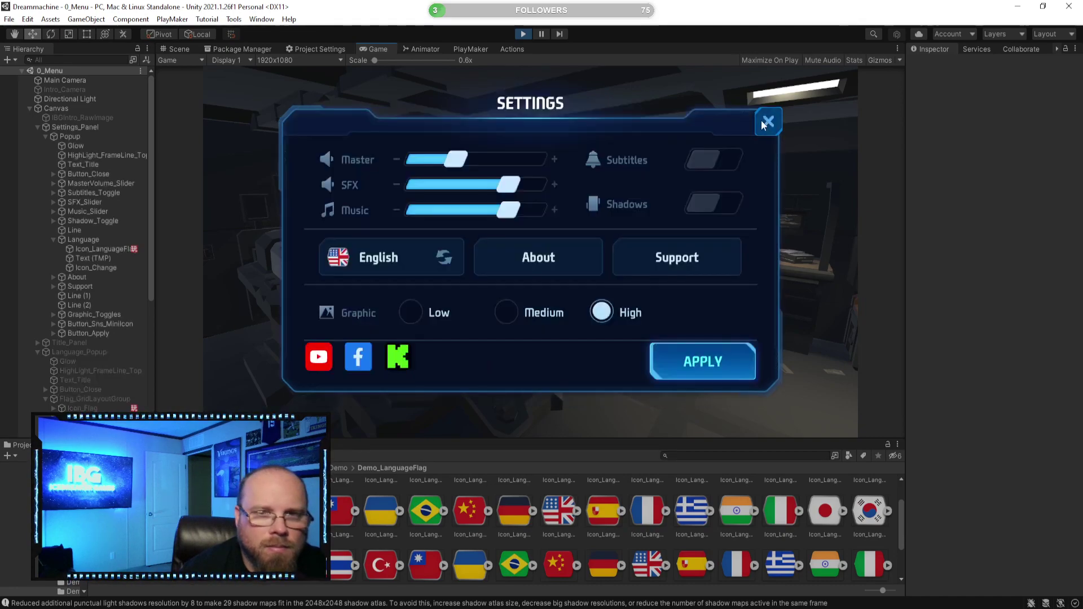
click(769, 117)
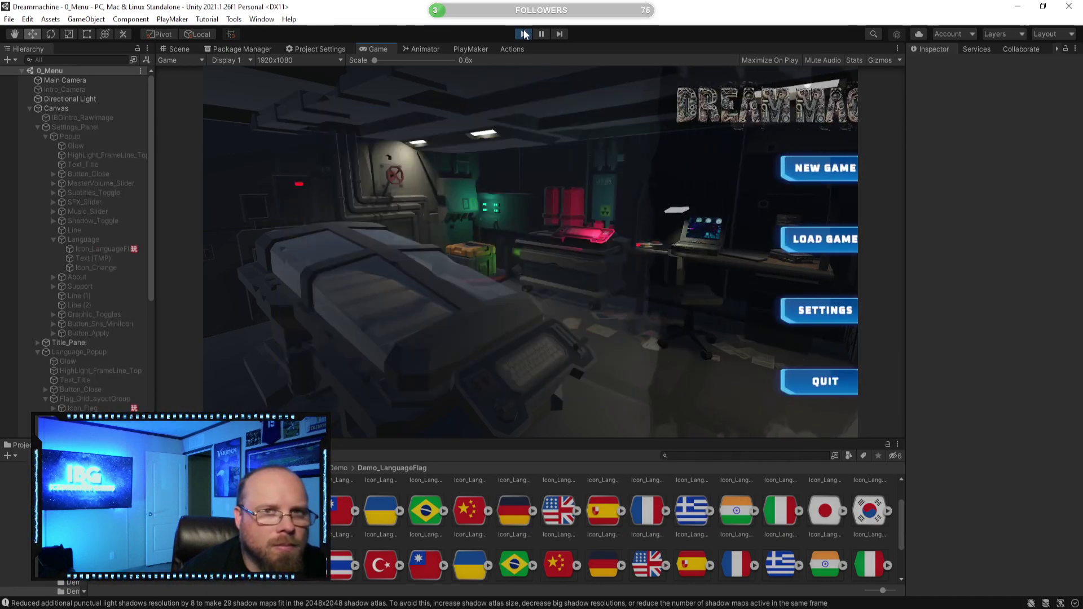
click(524, 34)
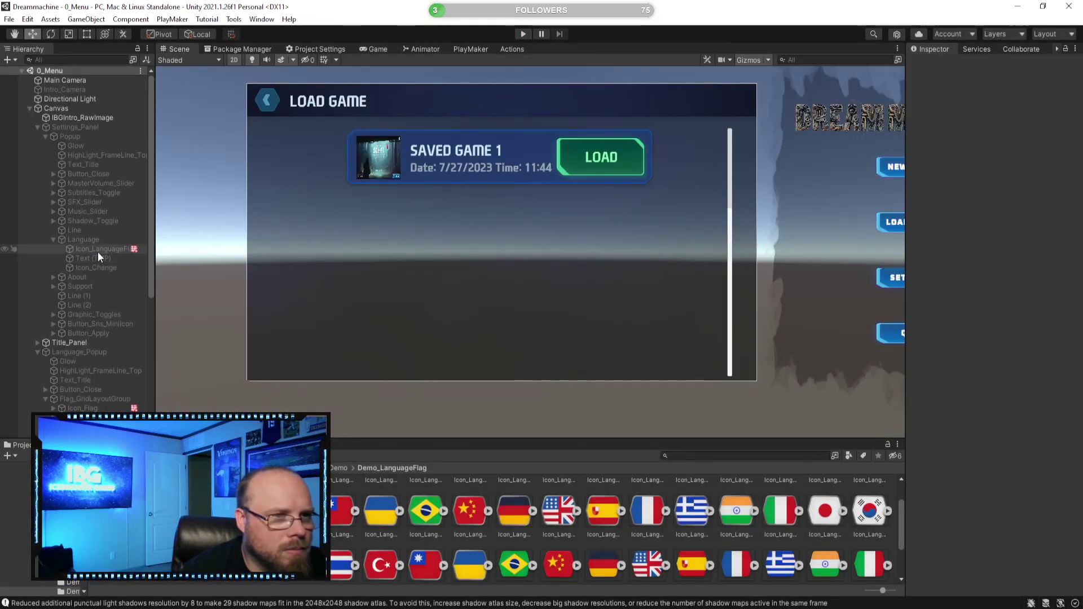
In Icon_Flag's Set Flag Icon state, assign 0_Menu's Icon_LanguageFlag as the game object for both Set Fsm Int and Send Event
click(99, 250)
click(473, 50)
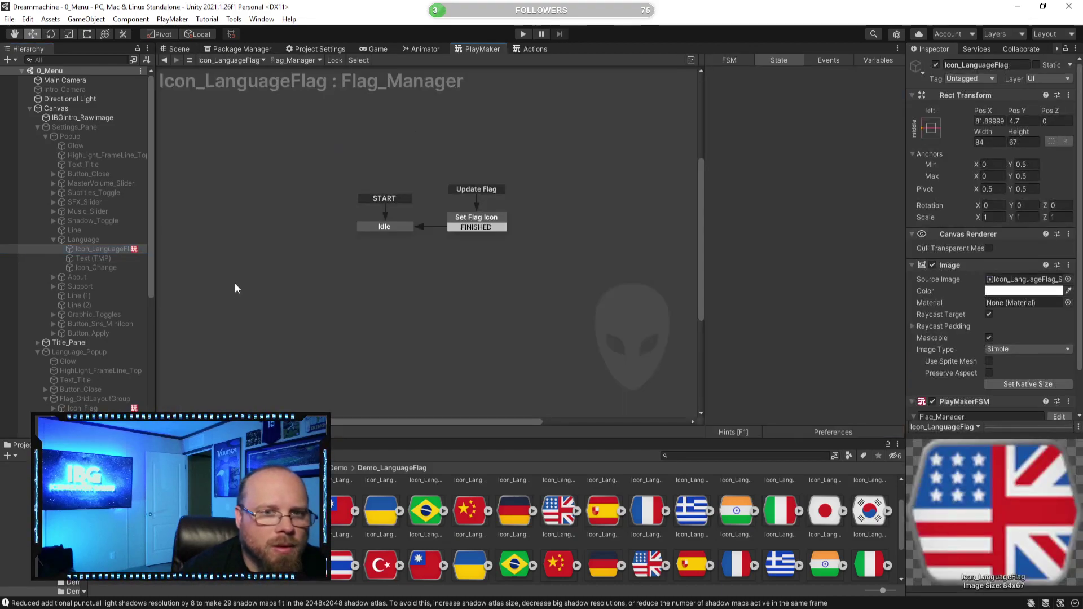
scroll(107, 321, down, 4)
click(112, 304)
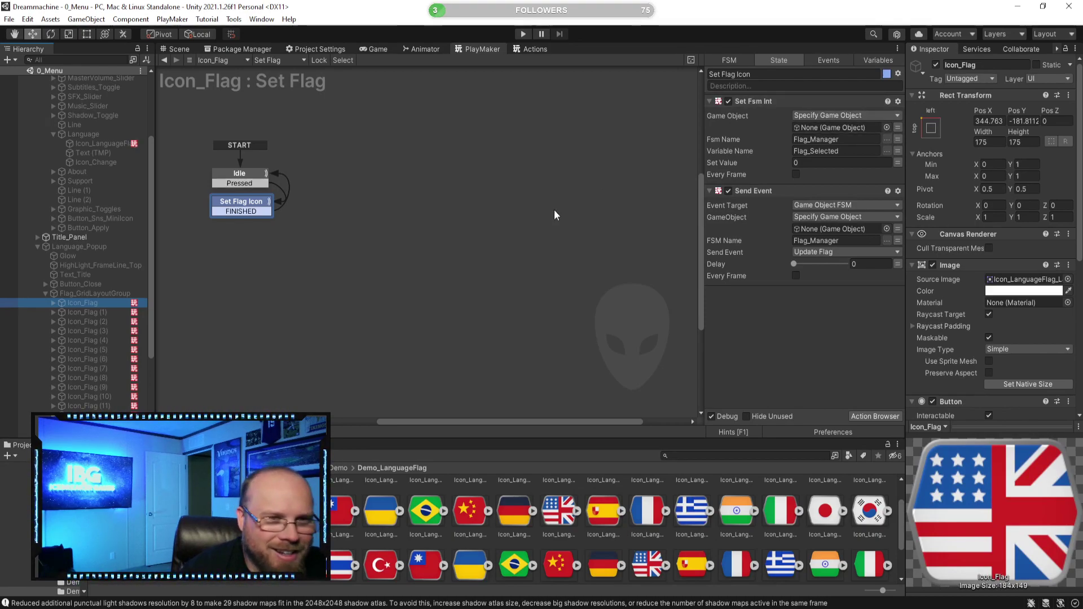
scroll(107, 276, up, 1)
drag(108, 178, 818, 127)
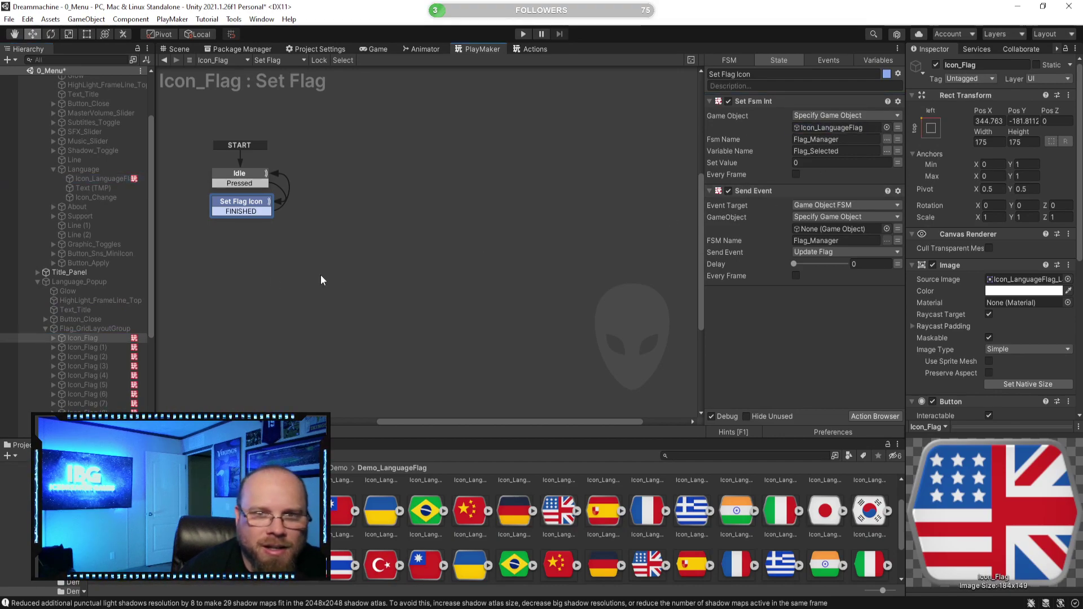
drag(121, 181, 821, 230)
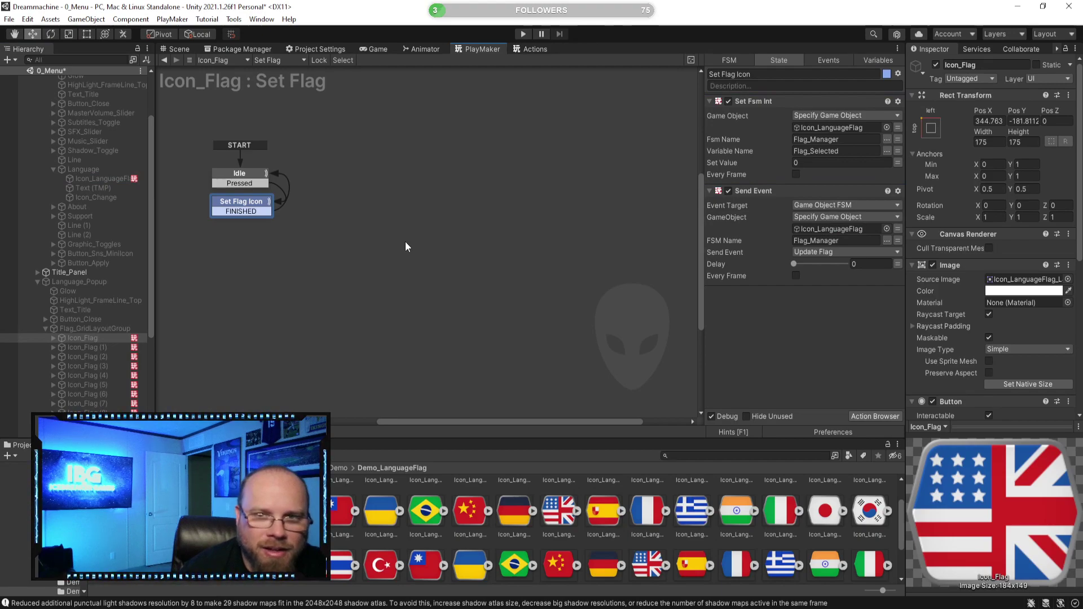
scroll(80, 382, down, 2)
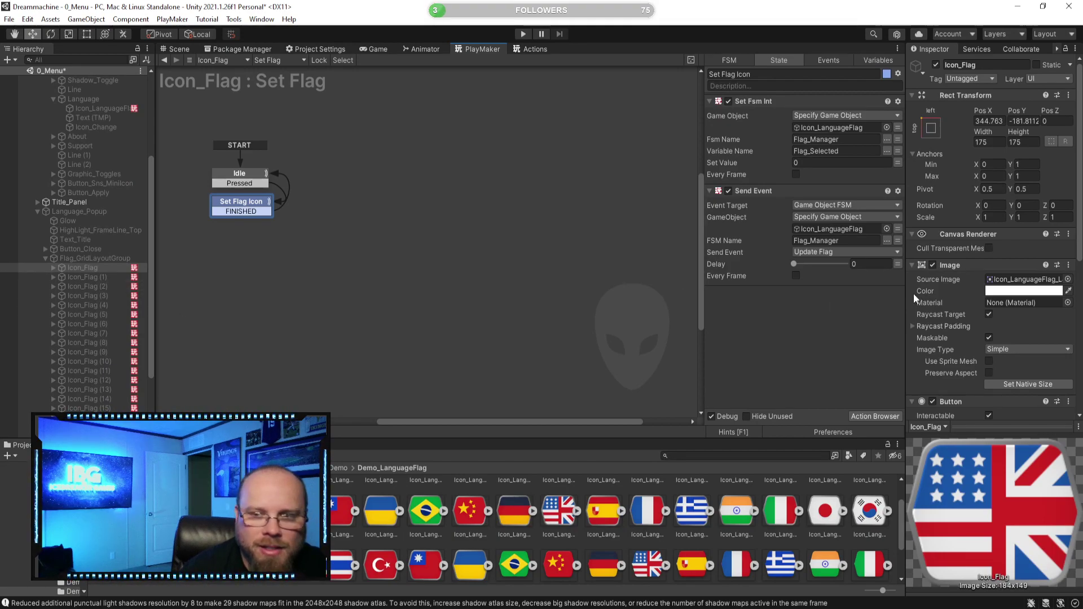
Copy the Set Flag PlayMakerFSM component from Icon_Flag
scroll(931, 307, down, 4)
scroll(943, 313, down, 1)
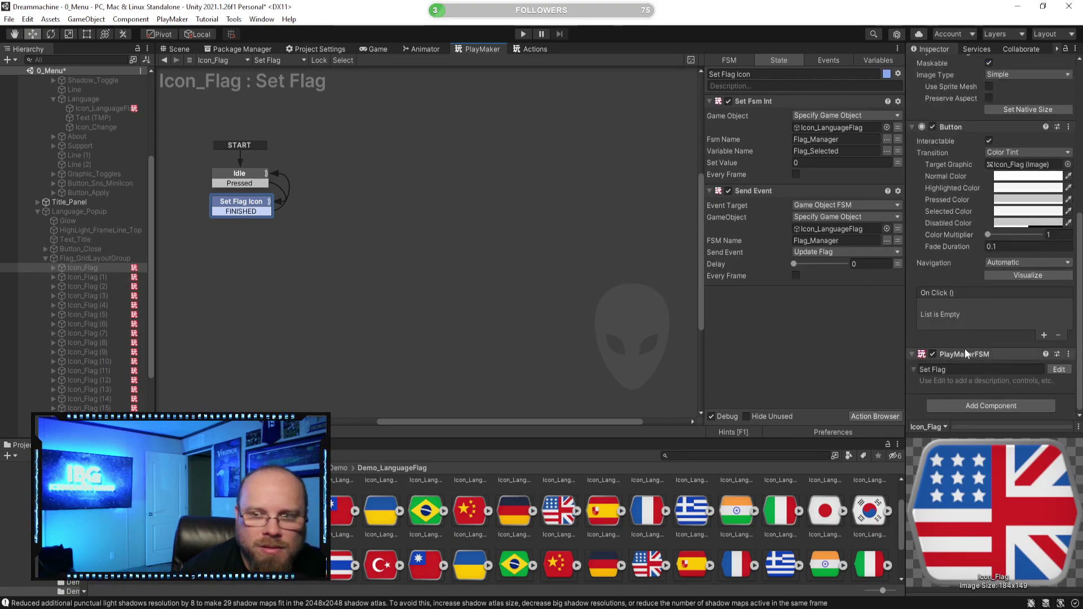
right_click(981, 354)
click(1001, 415)
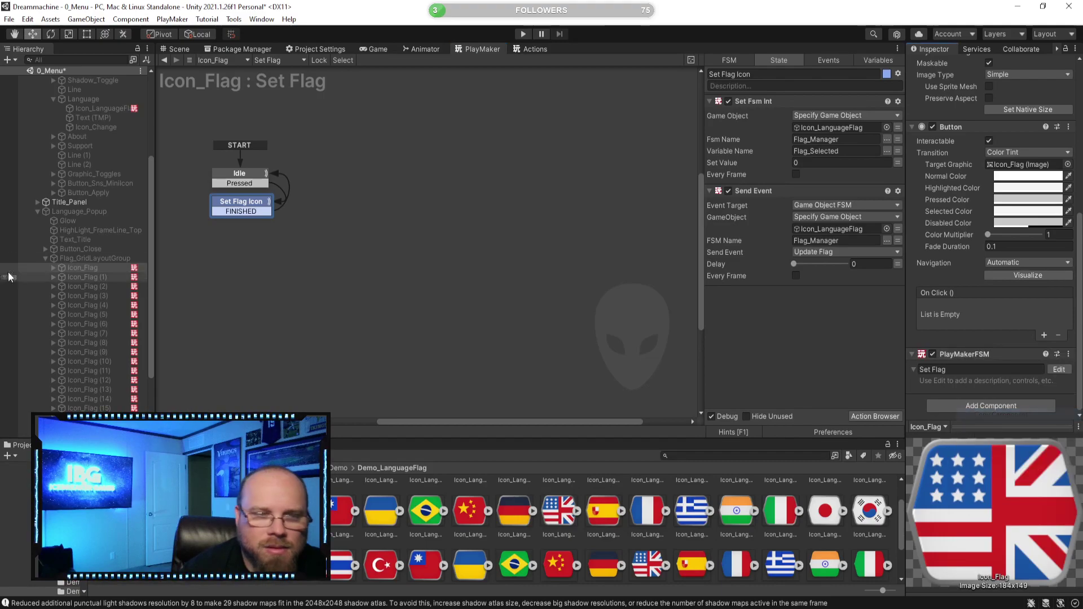
Remove the Set Flag PlayMakerFSM component from Icon_Flag (1) through Icon_Flag (19) together
click(93, 279)
scroll(96, 279, down, 3)
shift+click(102, 357)
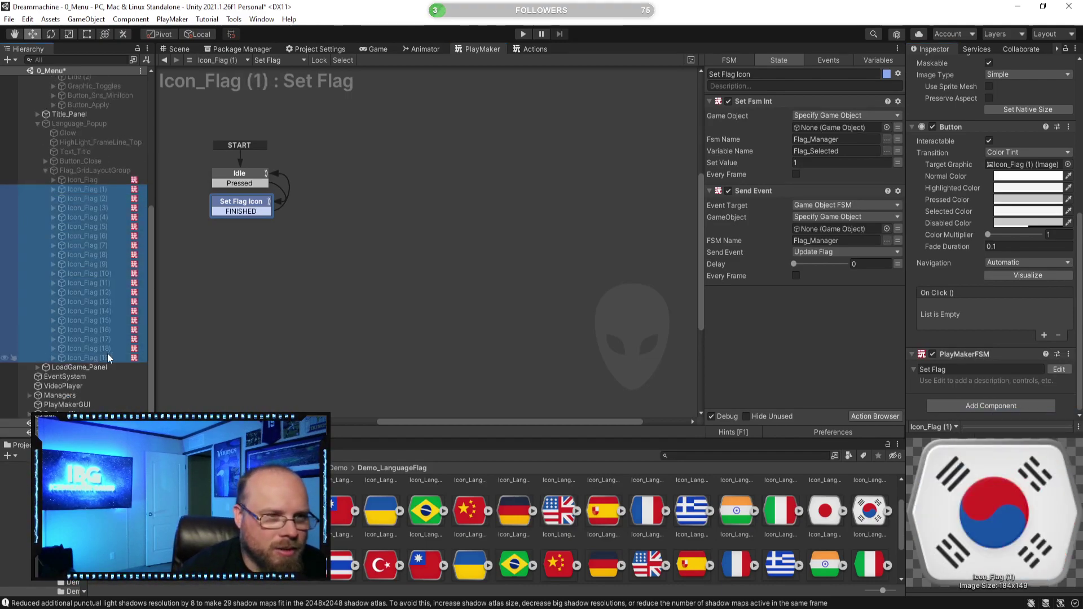
right_click(976, 373)
click(953, 394)
Paste the copied Set Flag FSM as a new component on Icon_Flag (1)
click(108, 190)
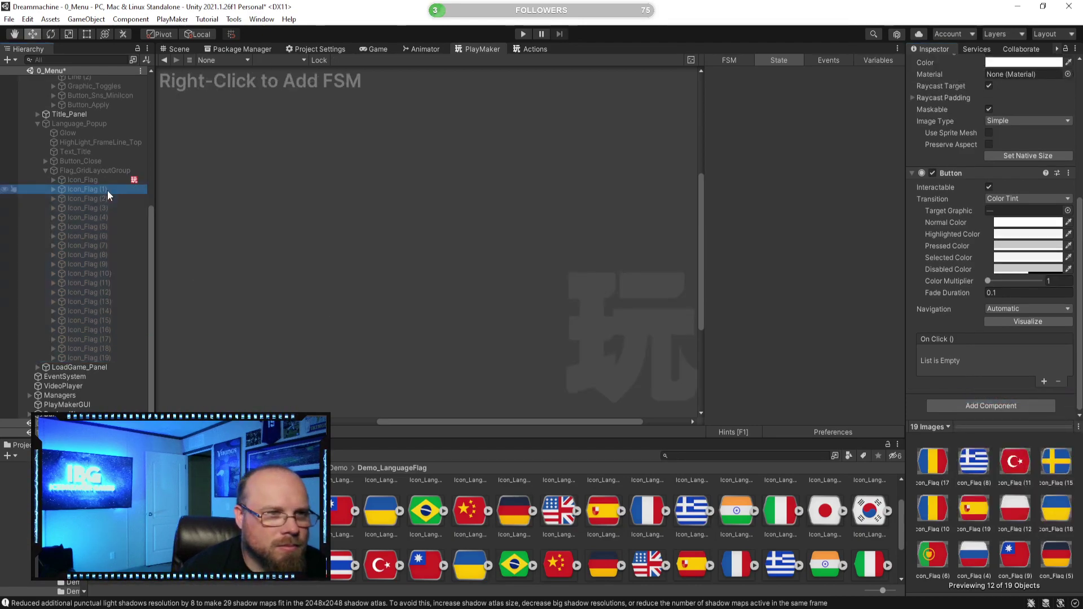
right_click(953, 173)
click(981, 248)
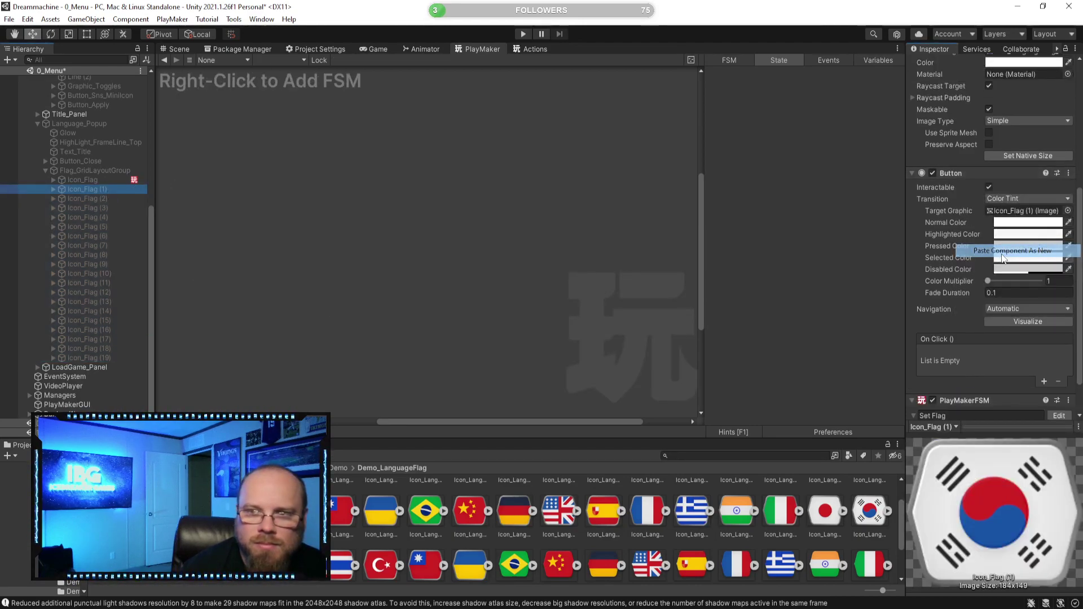
scroll(969, 235, down, 2)
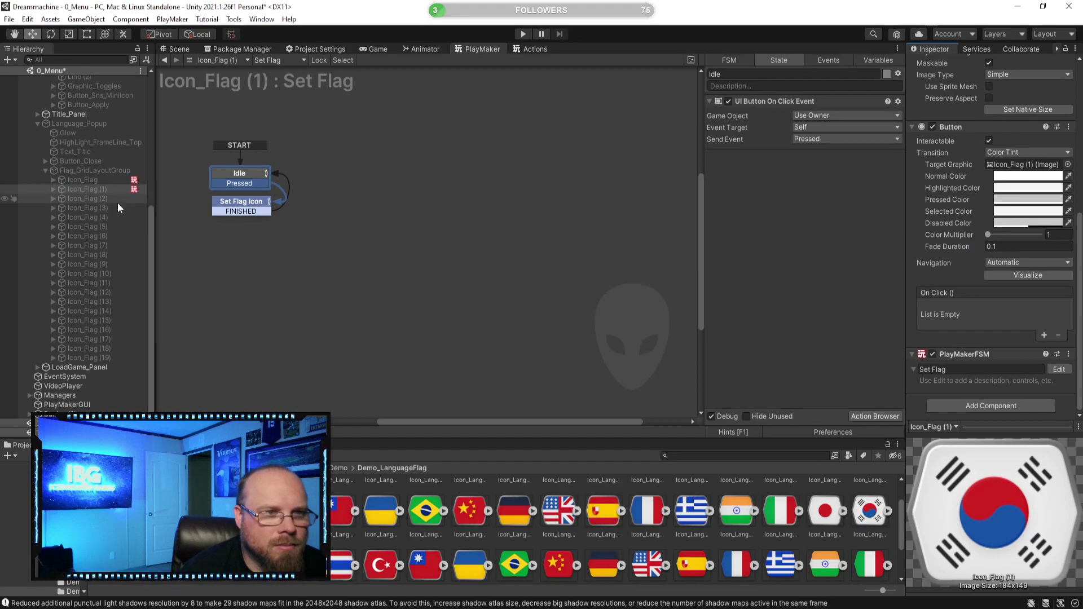
Paste the copied Set Flag FSM as a new component on Icon_Flag (2) through Icon_Flag (19) at once
click(102, 200)
shift+click(113, 358)
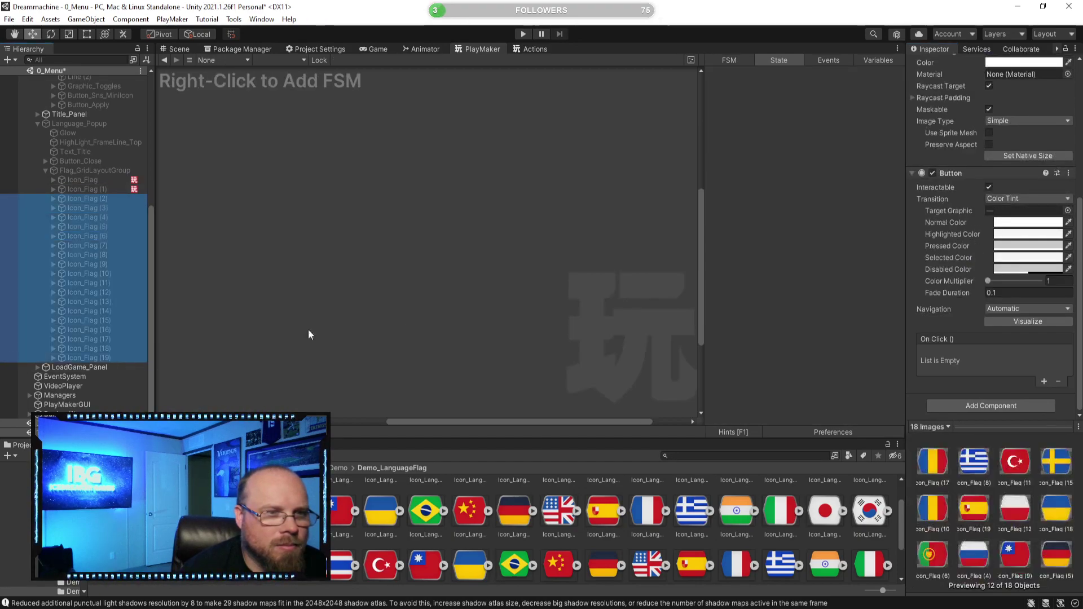
right_click(948, 174)
click(984, 250)
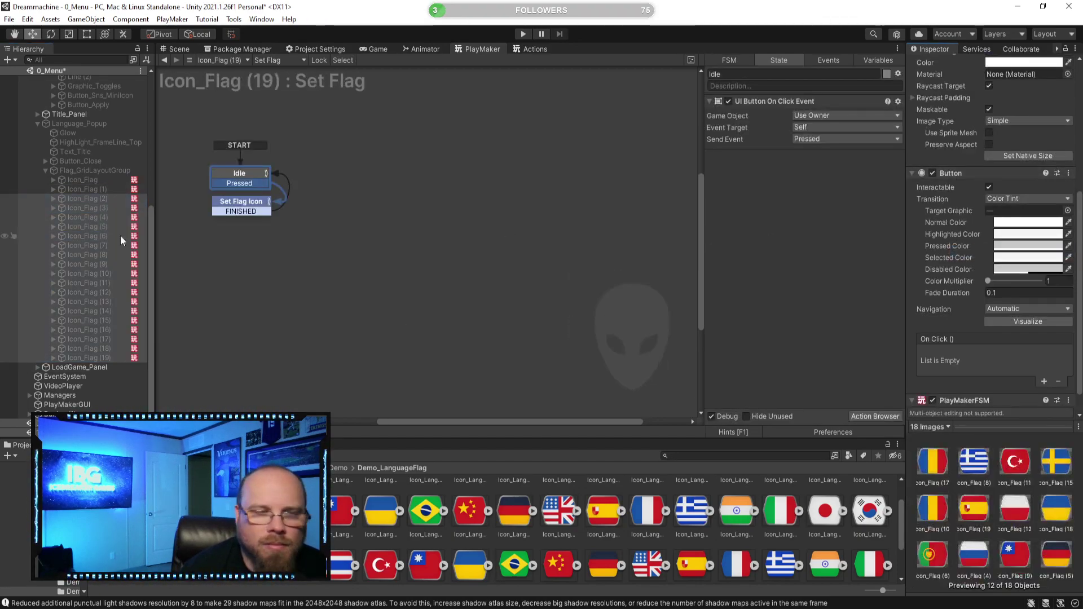
In the Set Flag Icon states of Icon_Flag (1) and Icon_Flag (2), set the Set Fsm Int value to each flag's own index number
click(110, 198)
click(105, 189)
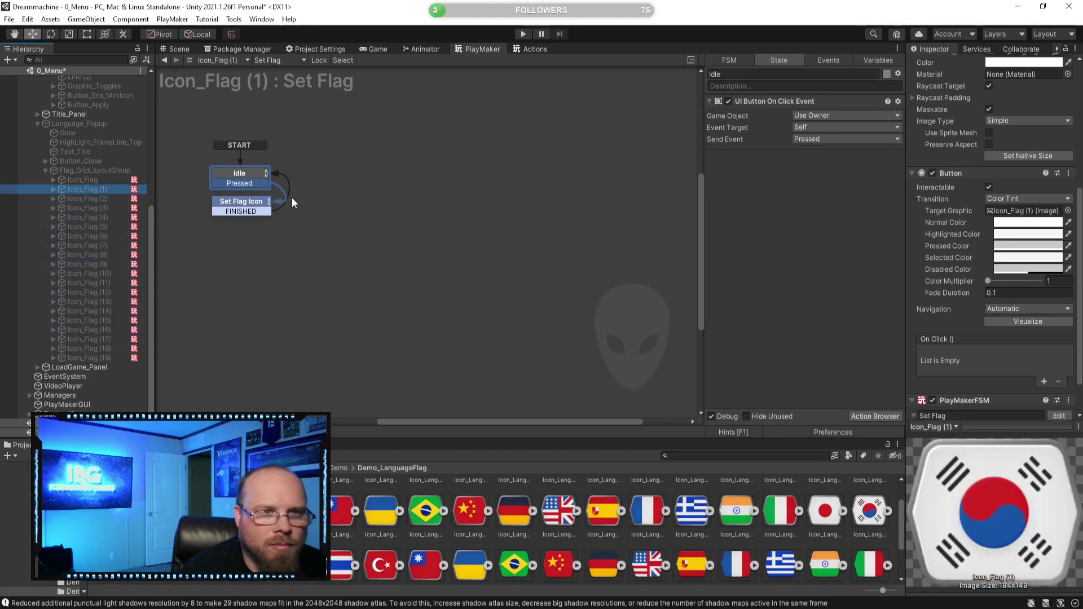
click(226, 203)
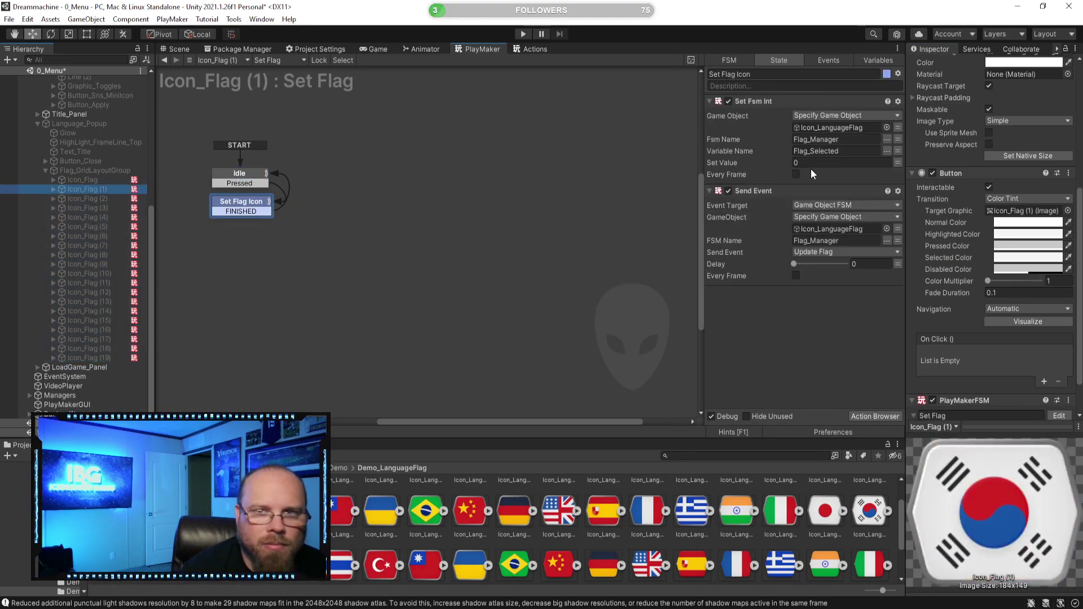
click(100, 199)
click(255, 201)
click(801, 163)
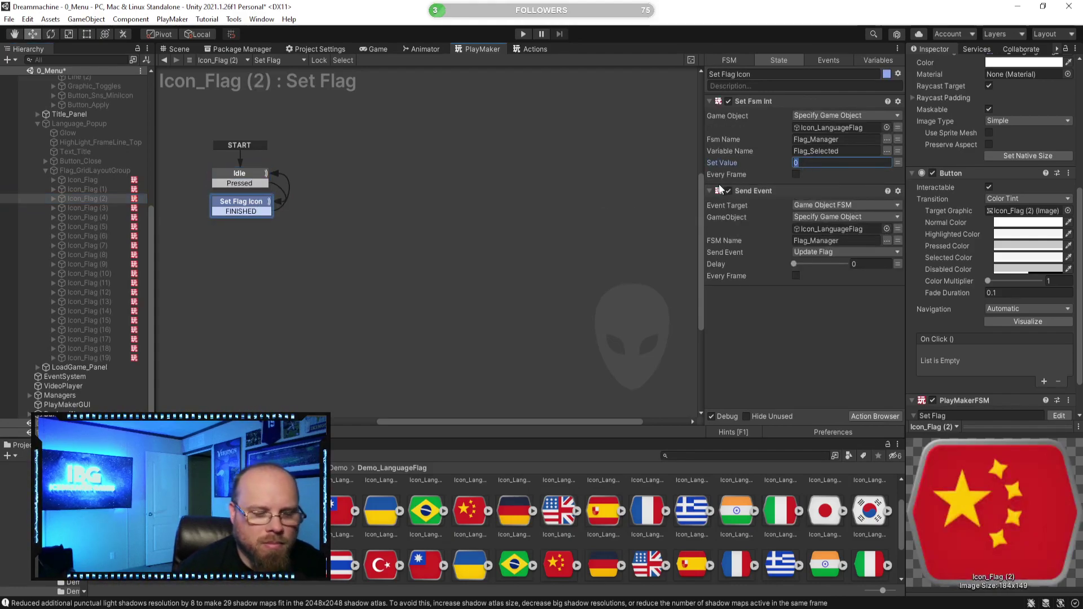
Give the Set Fsm Int action in Icon_Flag (3) and Icon_Flag (4)'s Set Flag Icon states each flag's own index as value
click(90, 208)
click(235, 201)
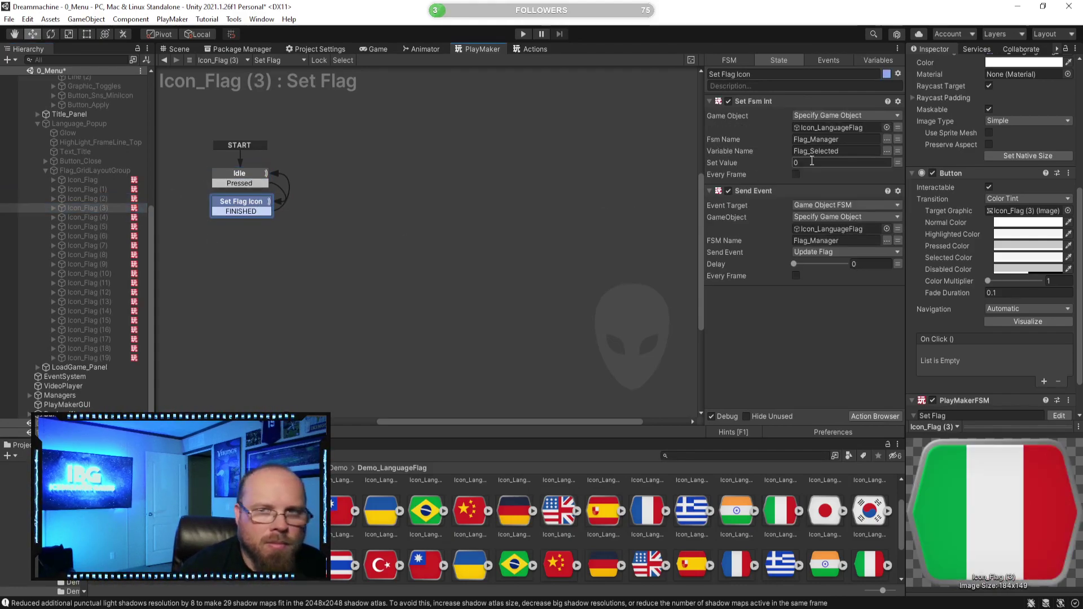
click(109, 219)
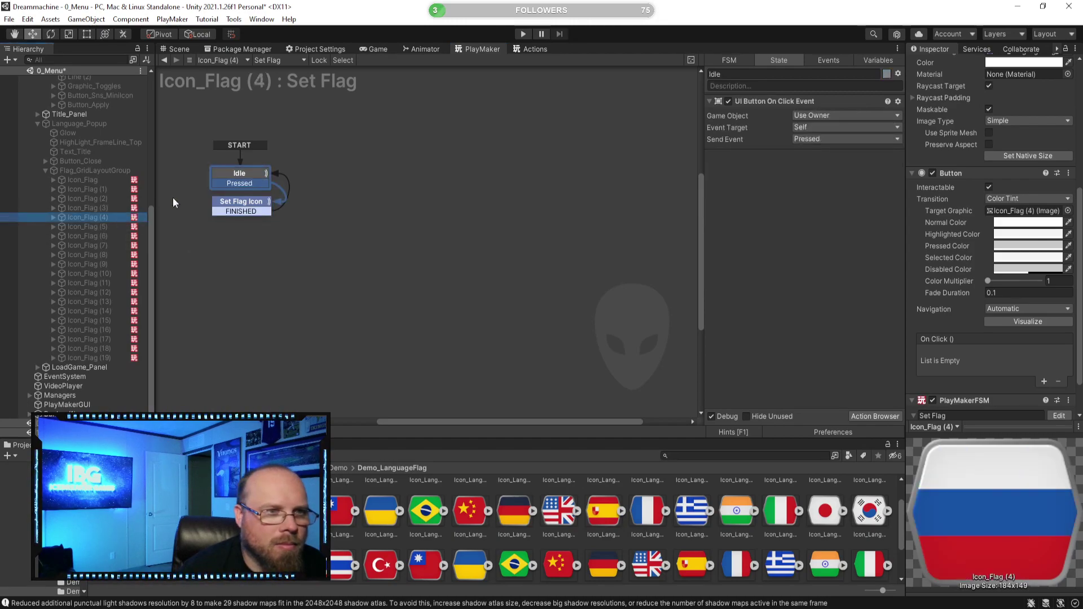
click(240, 201)
click(814, 163)
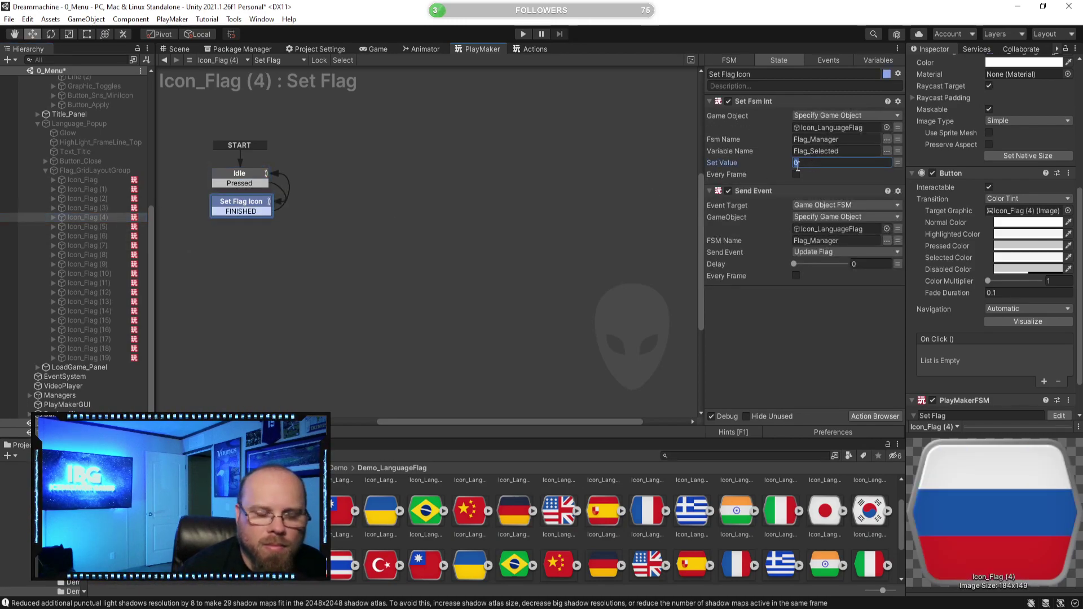
Set the Set Fsm Int value to the matching index on Icon_Flag (5) and to 6 on Icon_Flag (6)
click(85, 227)
click(240, 201)
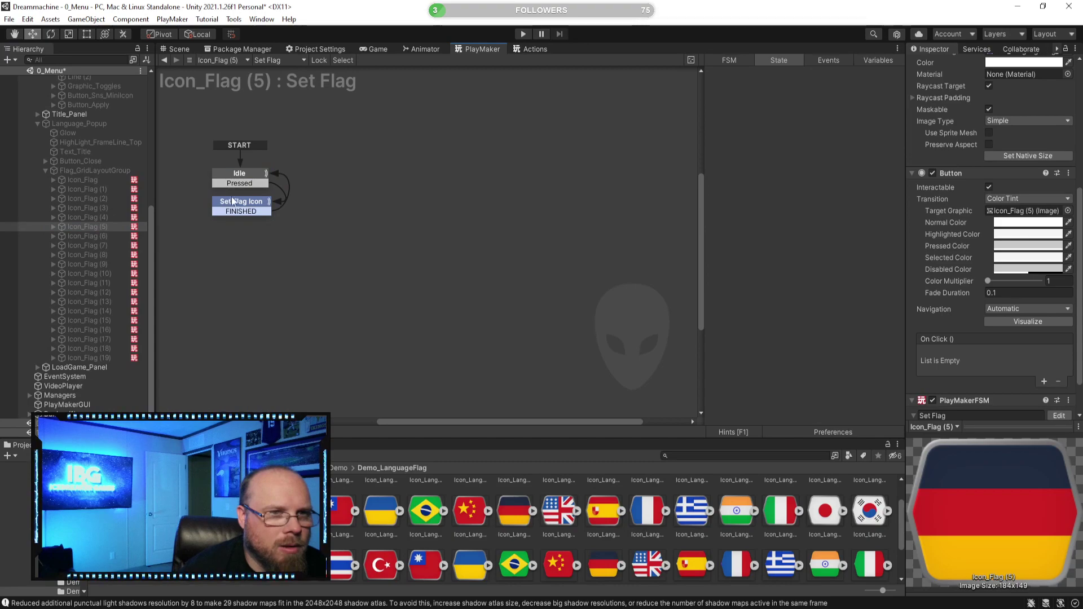
click(818, 163)
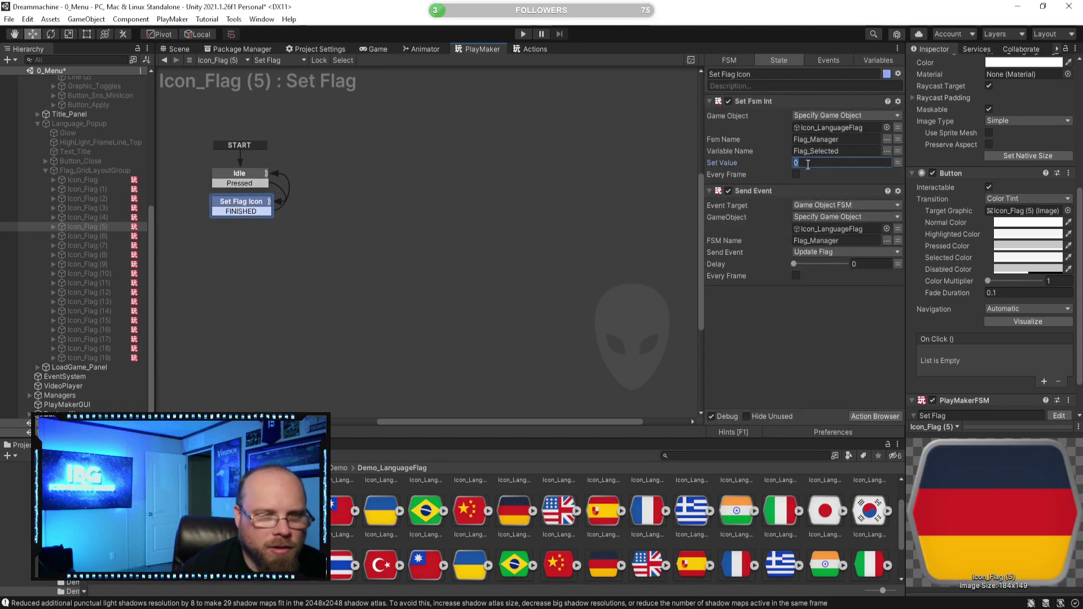
click(109, 236)
click(242, 201)
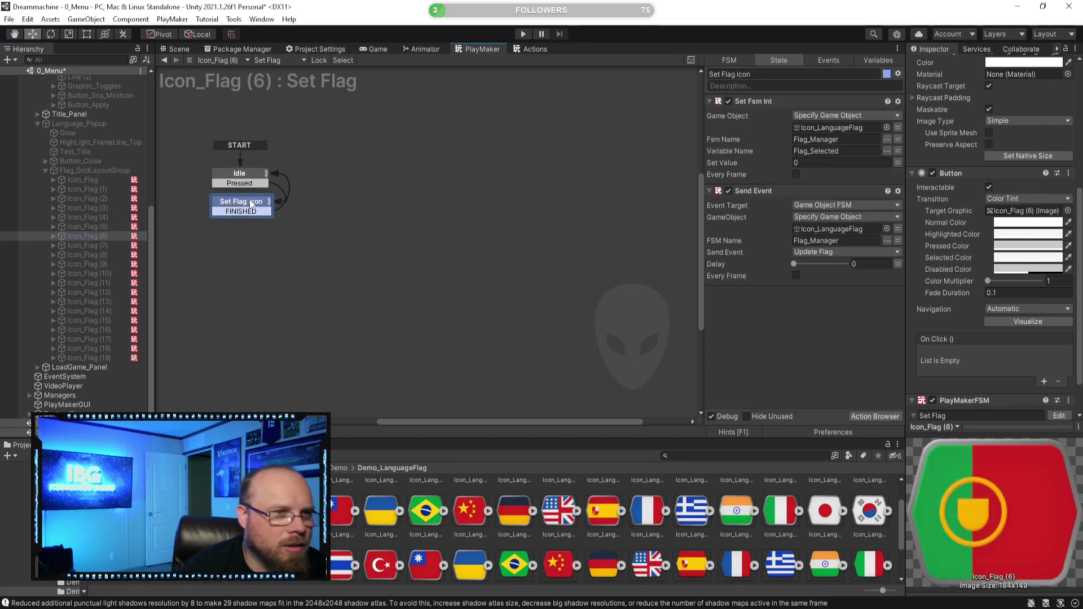
click(818, 163)
text(6)
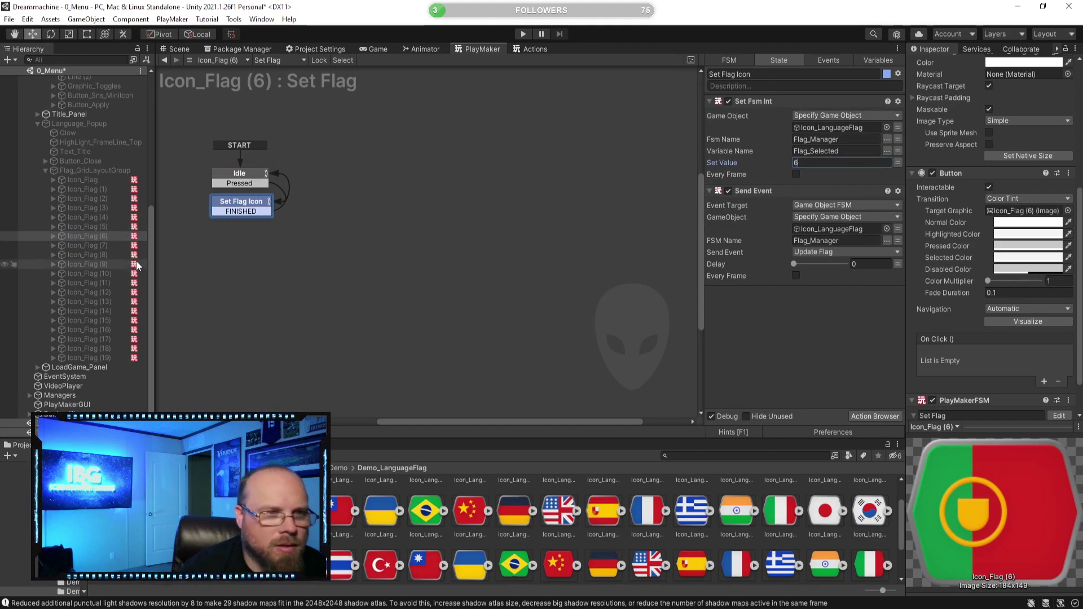
Set the Set Fsm Int value to 7 on Icon_Flag (7) and to 8 on Icon_Flag (8)
click(134, 246)
click(818, 163)
text(7)
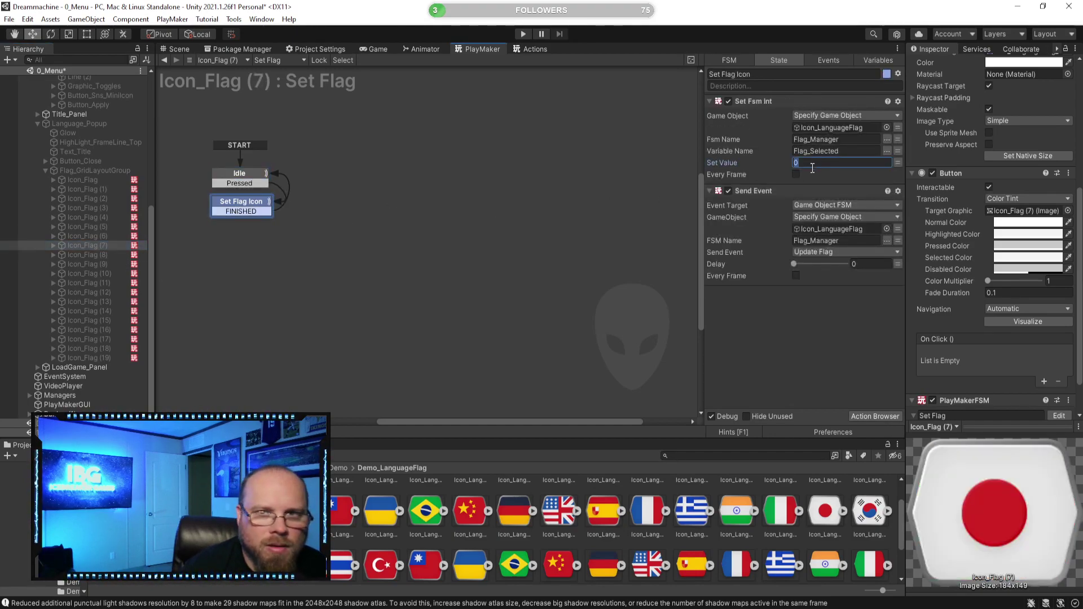
click(85, 255)
click(242, 201)
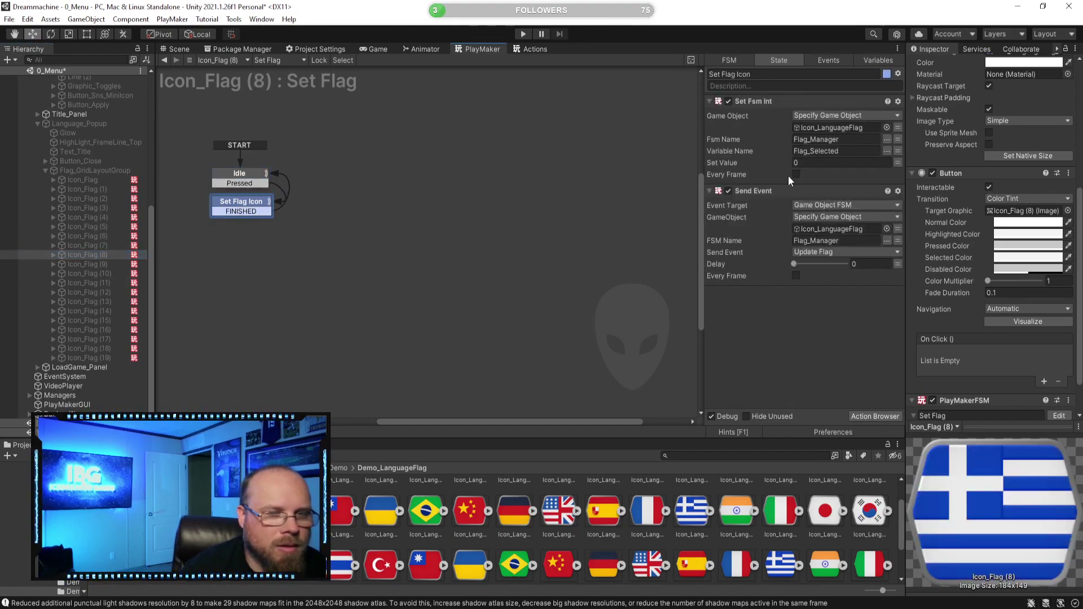
text(8)
Set the Set Fsm Int value to 9 on Icon_Flag (9) and to the matching index on Icon_Flag (10)
click(87, 264)
click(241, 201)
text(9)
click(102, 282)
click(114, 274)
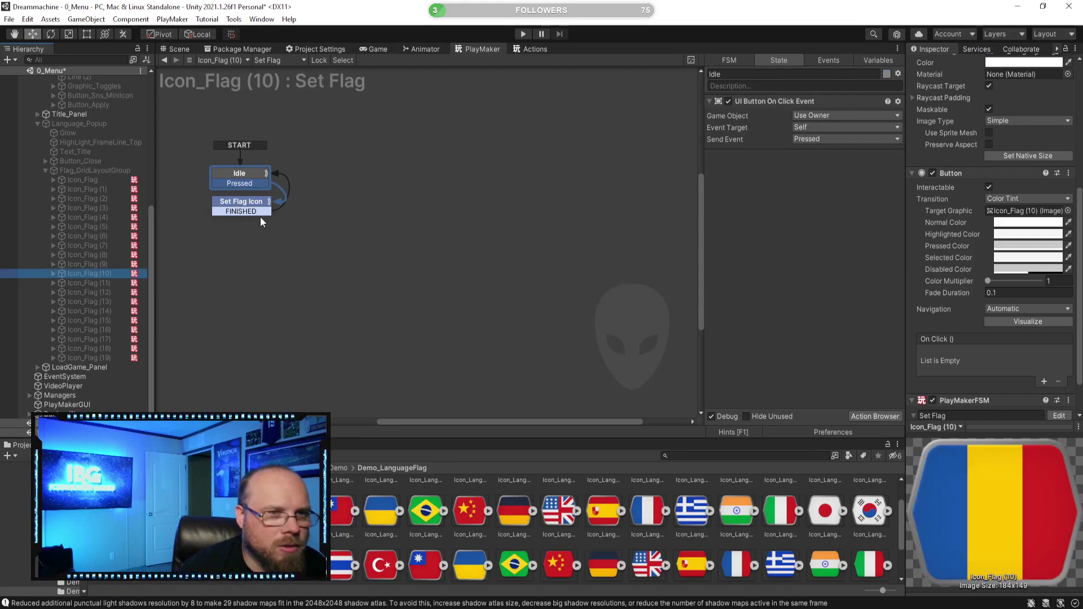
click(267, 211)
click(799, 163)
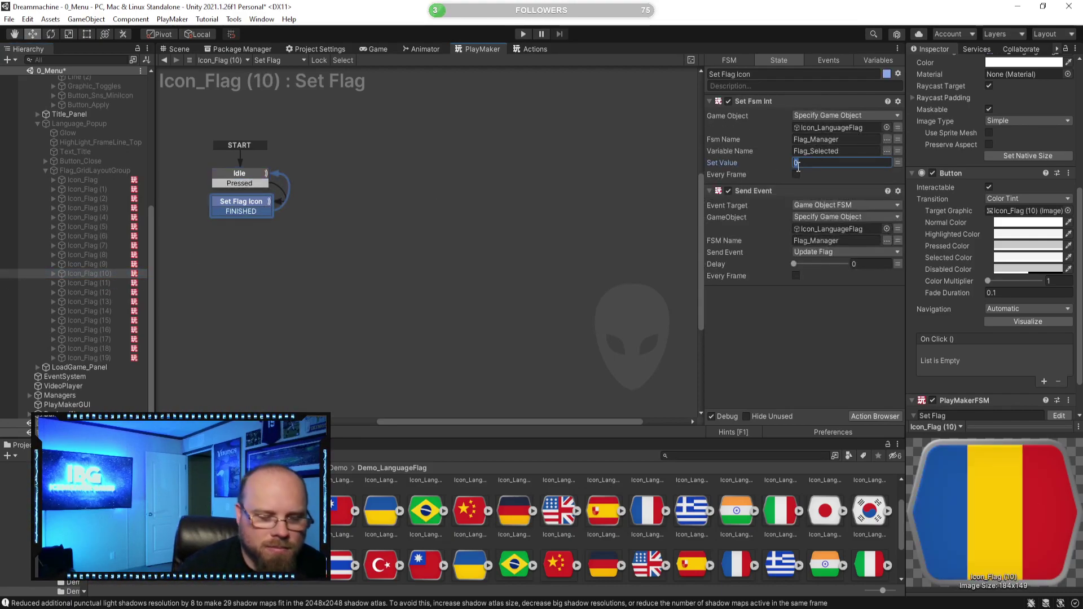
Set the Set Fsm Int value to 11 on Icon_Flag (11) and to 12 on Icon_Flag (12)
click(98, 282)
click(241, 204)
click(800, 163)
text(11)
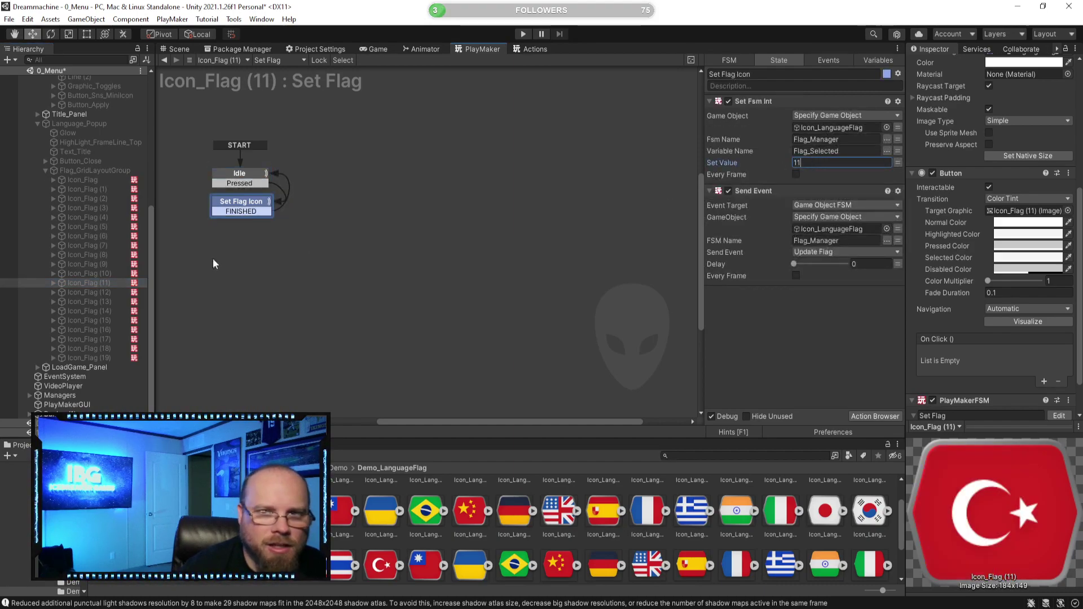
click(85, 292)
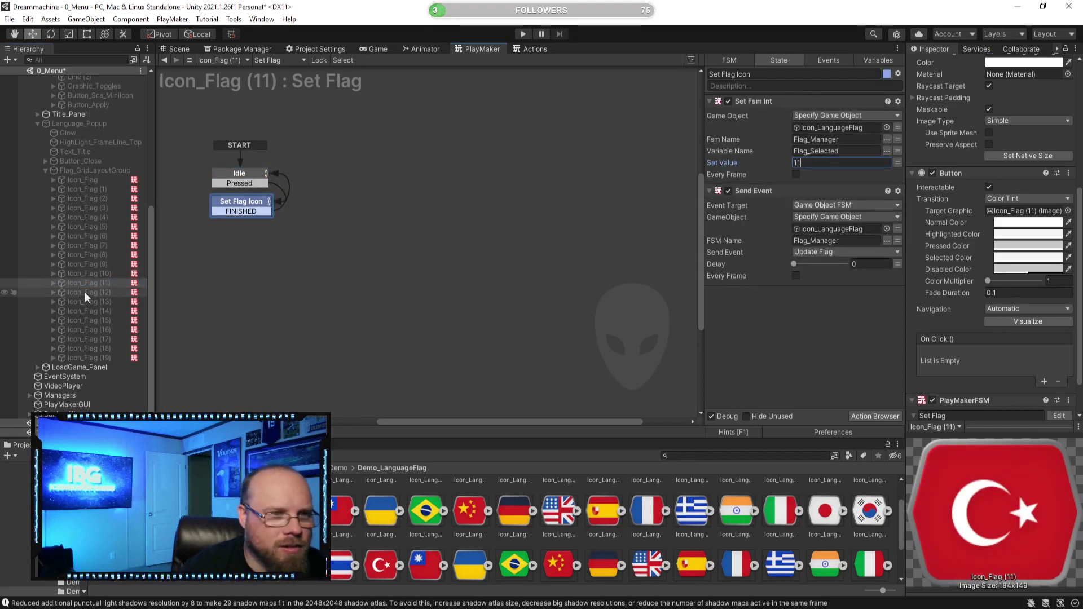
click(243, 206)
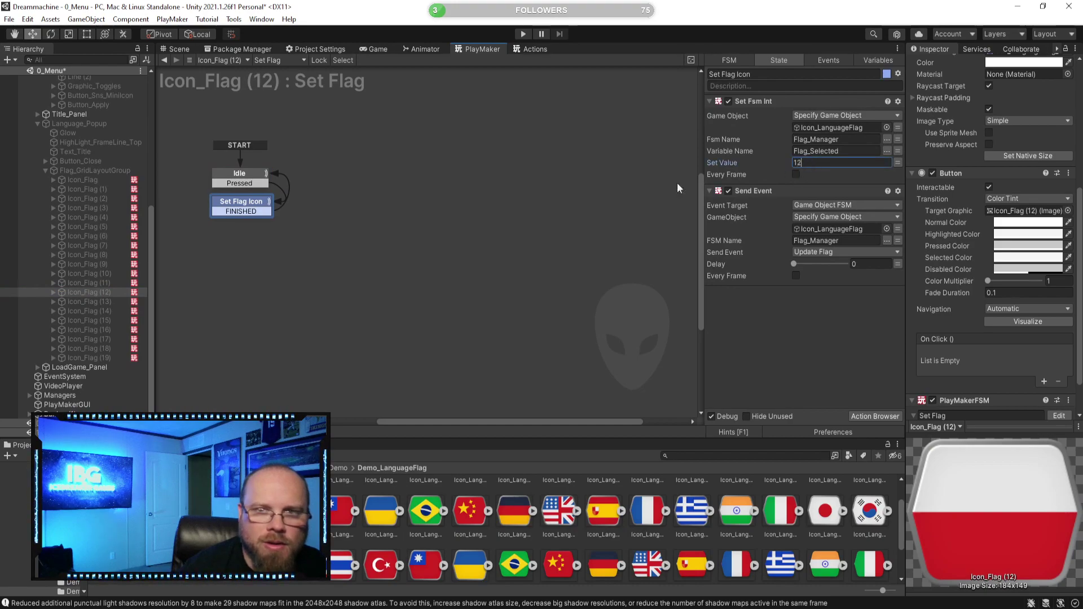
text(12)
Set the Set Fsm Int value to the matching index on Icon_Flag (13) and Icon_Flag (14), and to 15 on Icon_Flag (15)
click(85, 302)
click(229, 210)
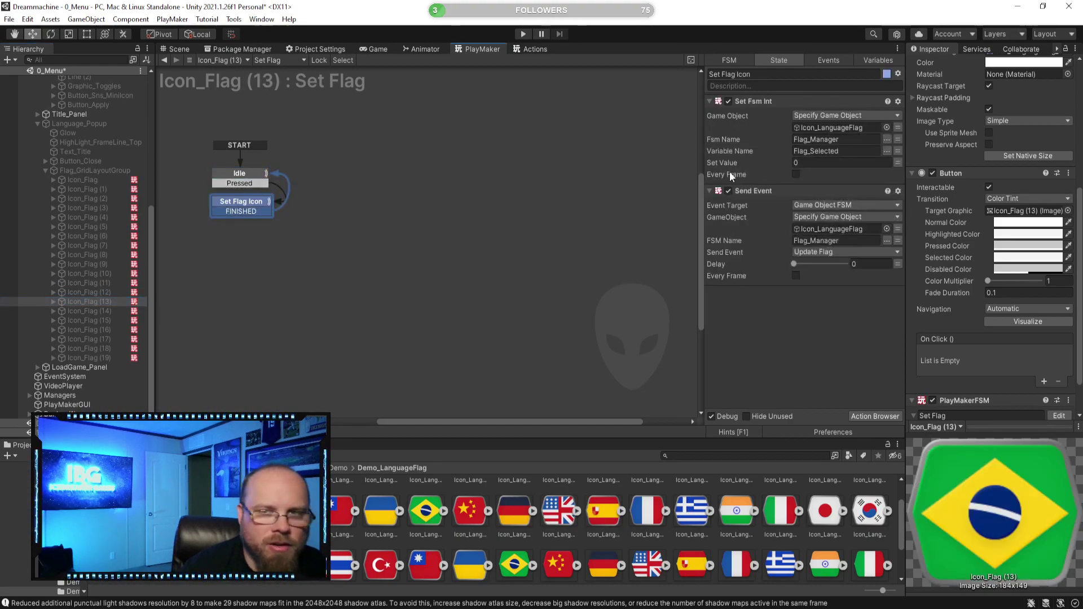
click(826, 164)
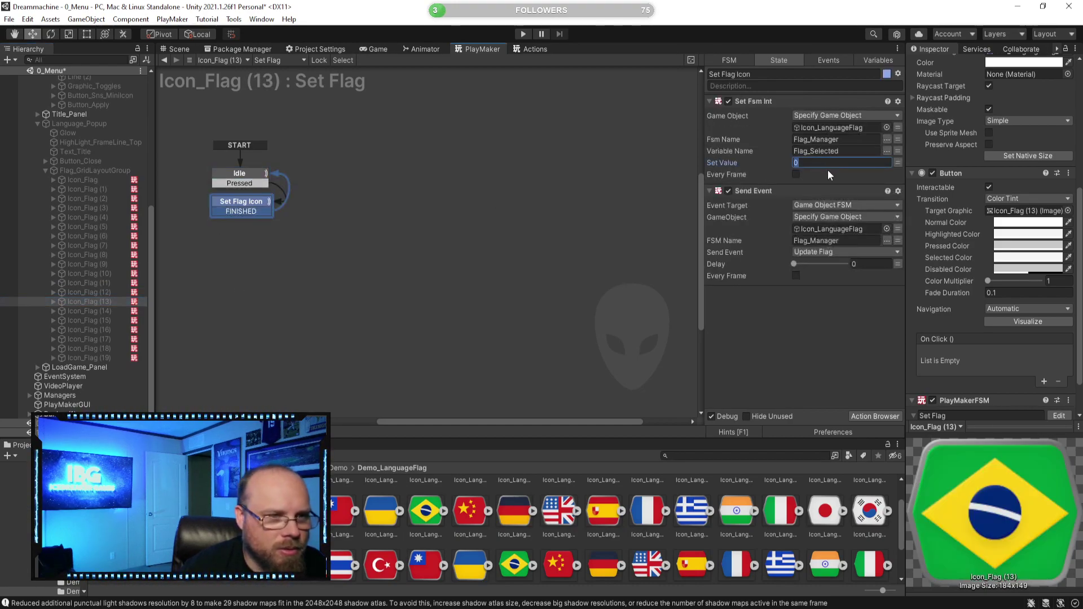
click(76, 311)
click(229, 204)
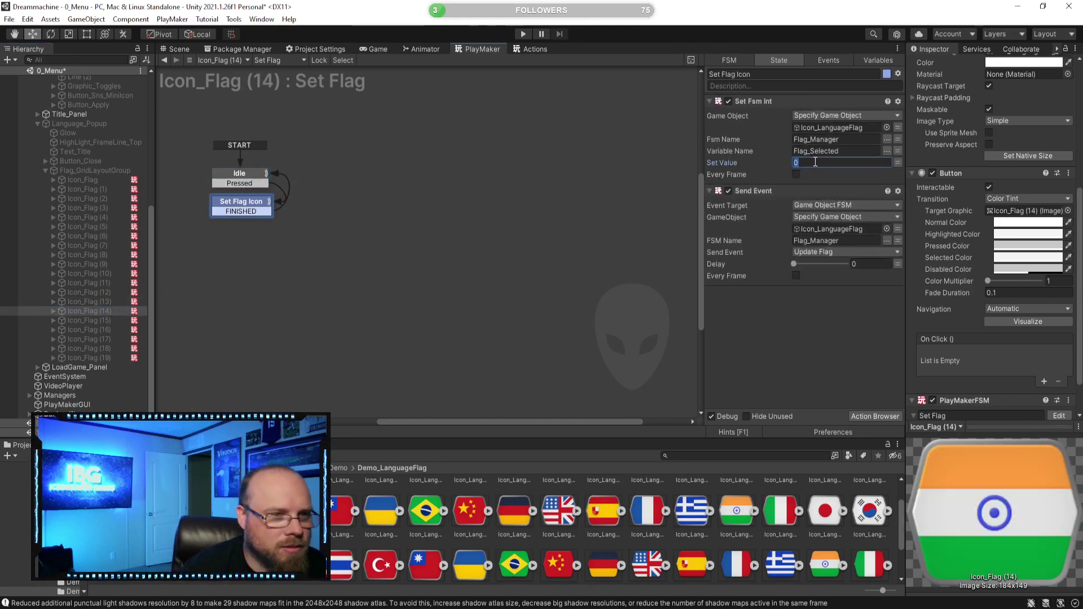
click(82, 320)
click(235, 181)
click(256, 210)
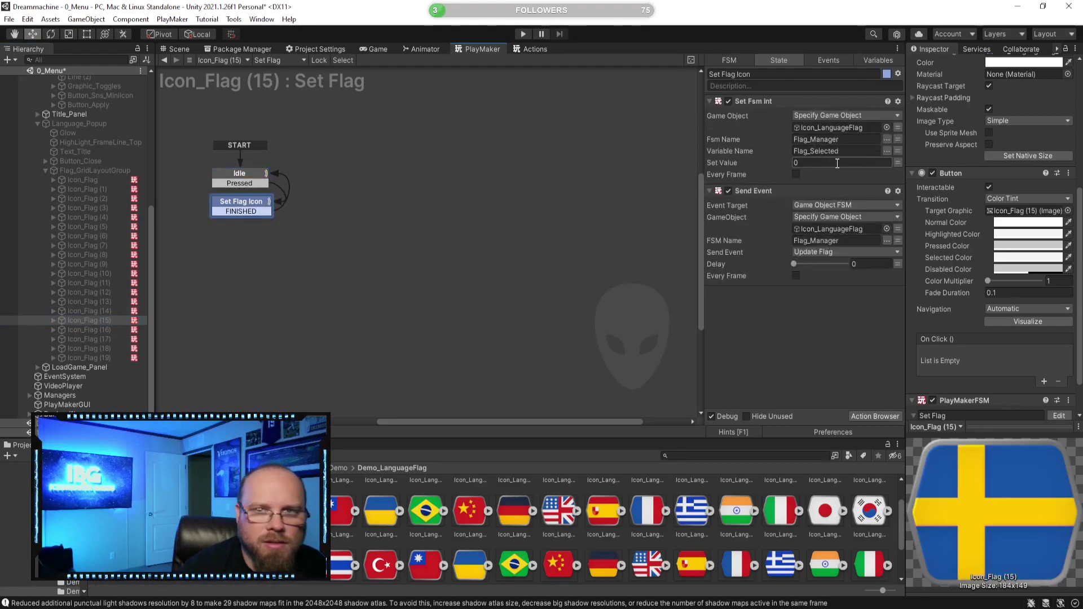
Set the Set Fsm Int value to 16 on Icon_Flag (16) and to 17 on Icon_Flag (17)
click(100, 329)
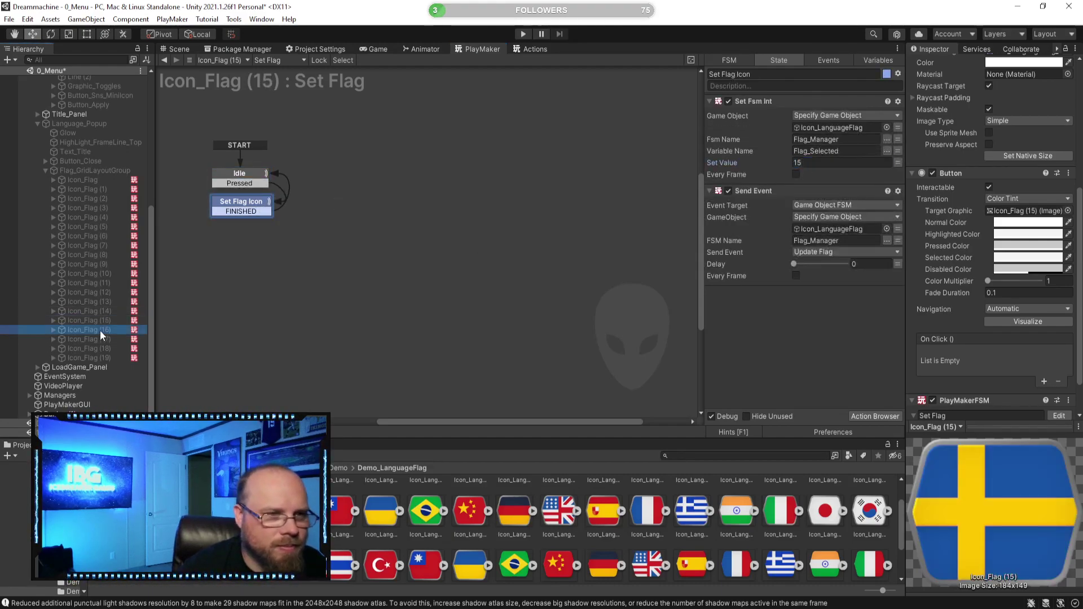
click(240, 204)
click(826, 163)
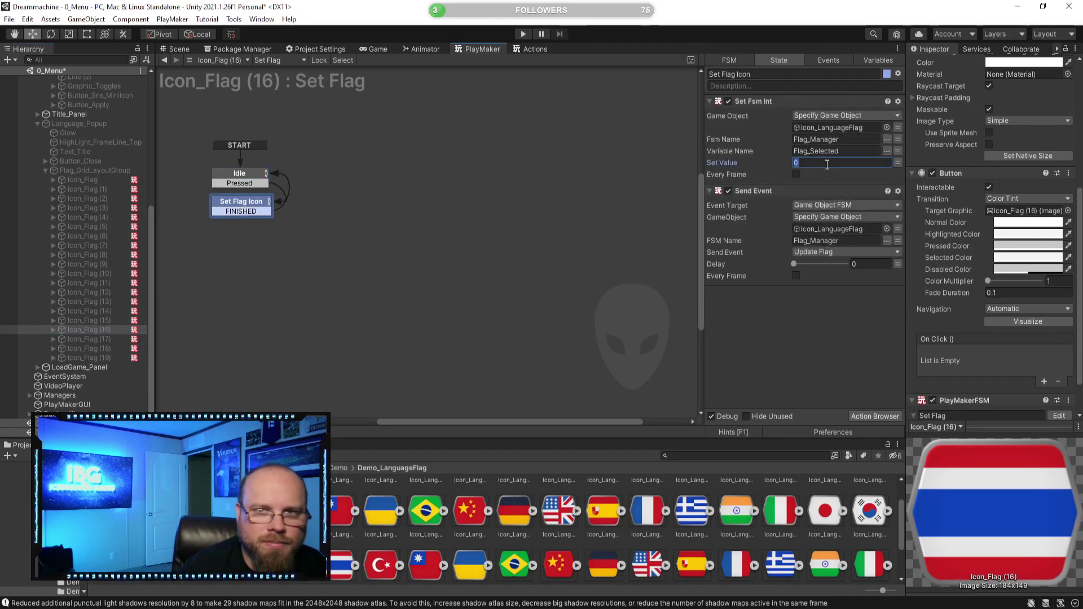
text(16)
click(120, 339)
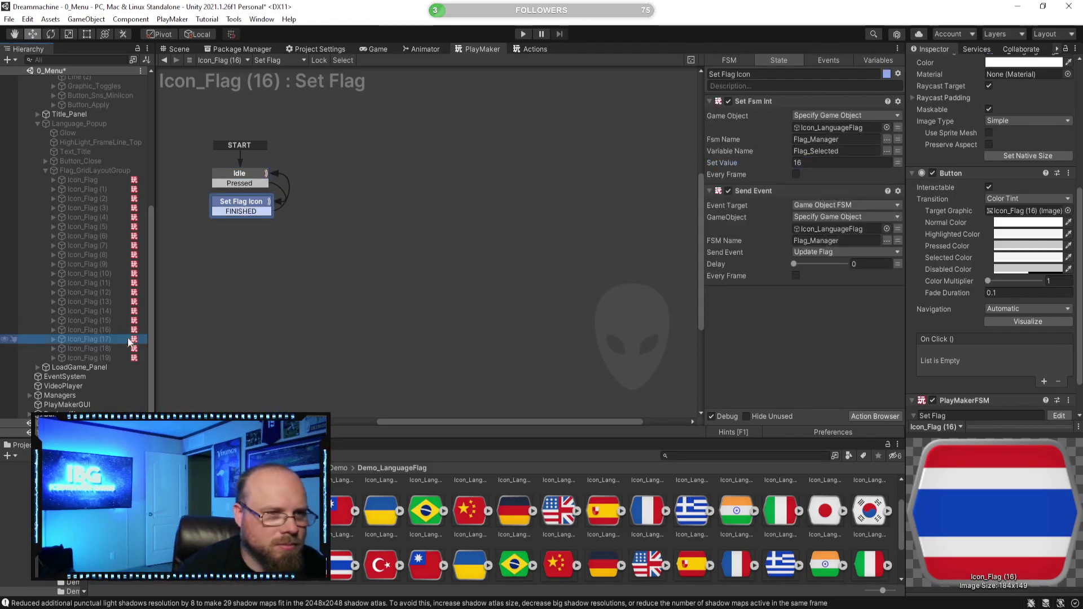
click(240, 205)
click(824, 164)
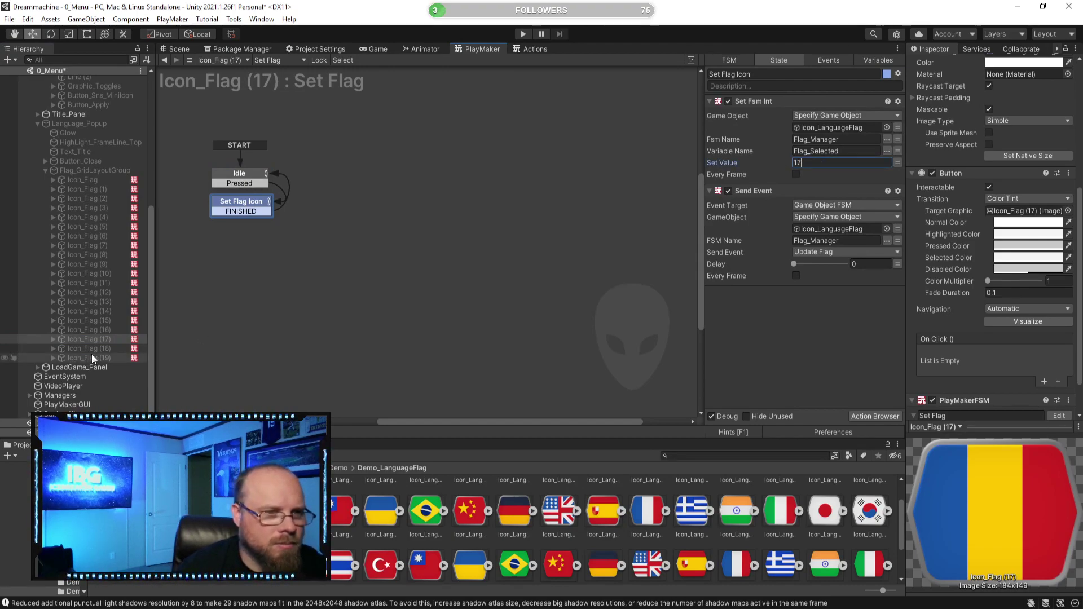
Set the Set Fsm Int value to 18 on Icon_Flag (18) and to the matching index on Icon_Flag (19)
click(95, 349)
click(250, 206)
click(799, 165)
text(18)
click(101, 358)
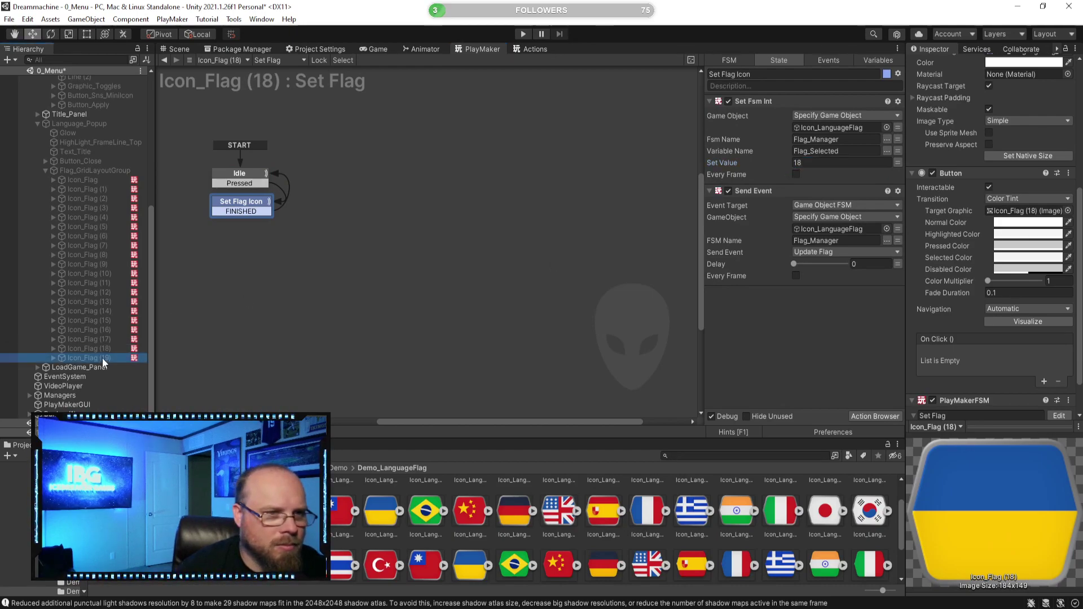
click(813, 163)
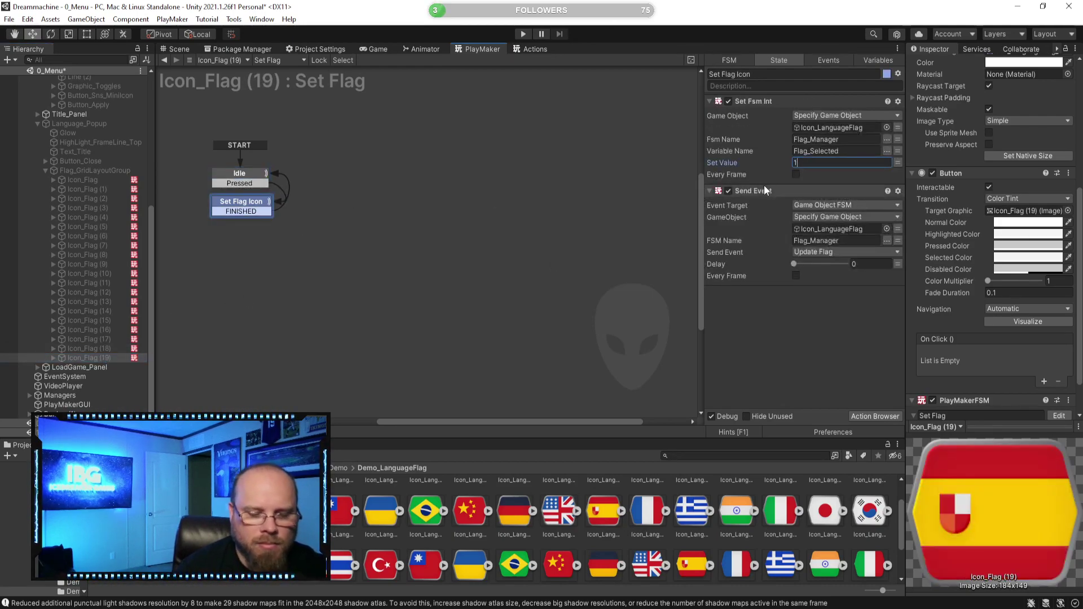
click(449, 246)
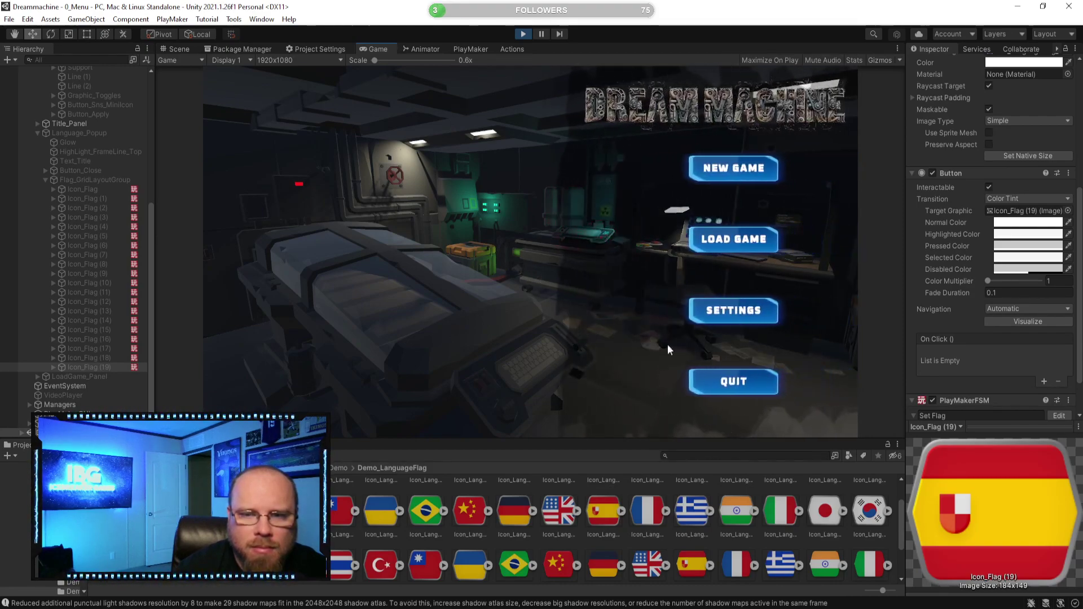
Test flag selection in play mode by opening the language popup from Settings, choosing the US/UK flag, and closing the popup
click(723, 313)
click(374, 260)
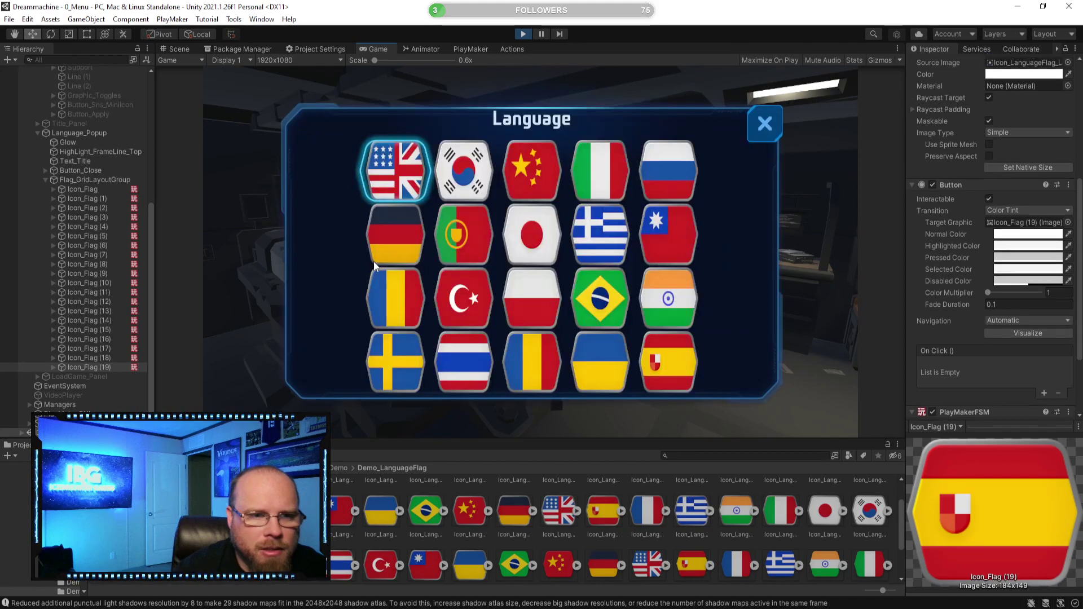
click(766, 125)
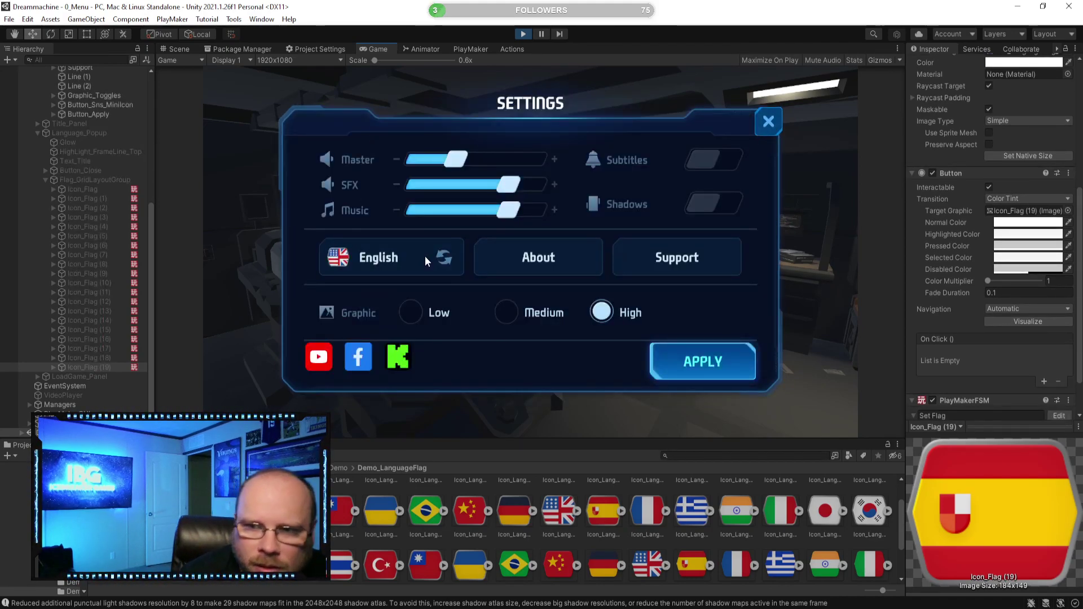
scroll(1025, 334, down, 2)
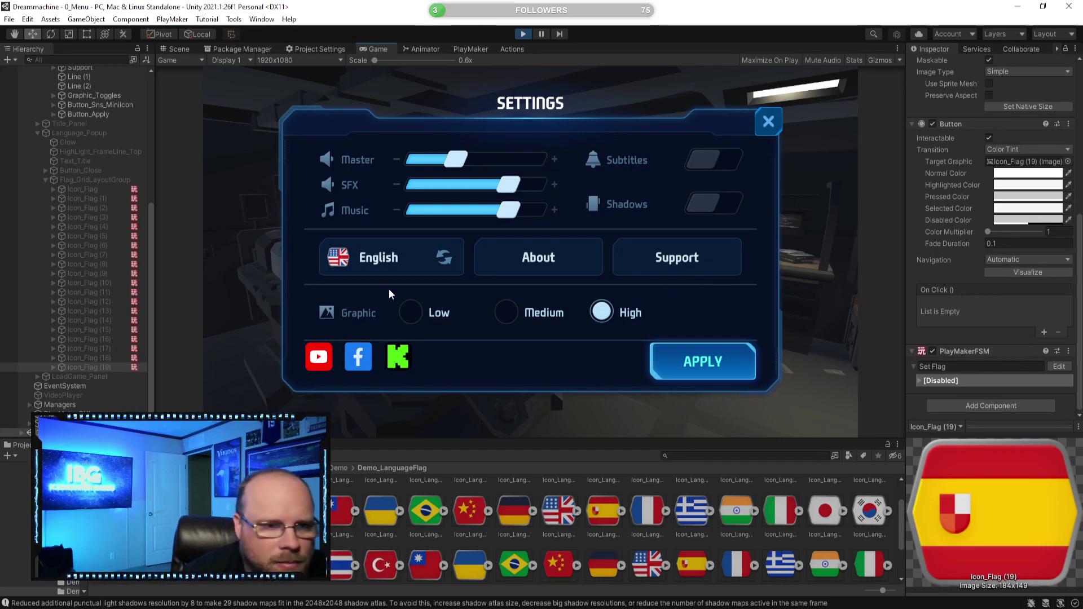
click(375, 257)
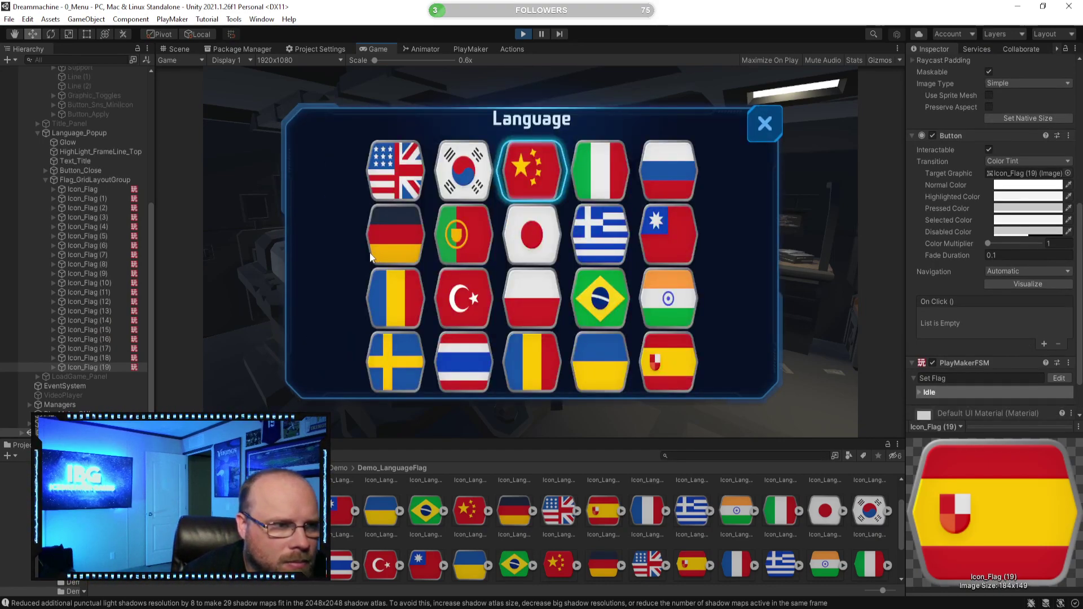
click(391, 196)
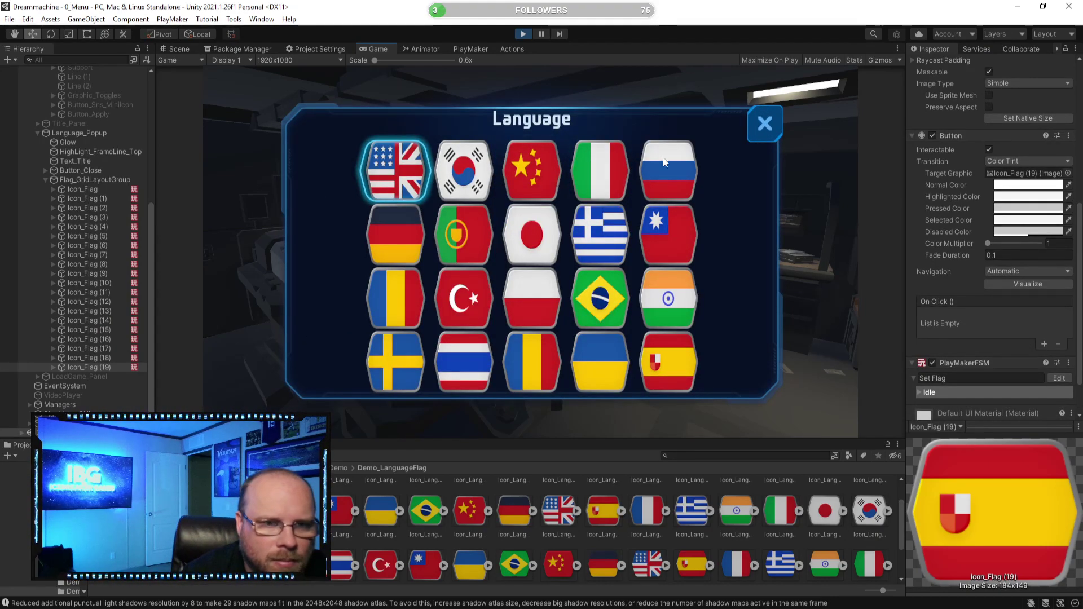
click(751, 133)
Watch Icon_LanguageFlag's Flag_Manager FSM beside the running game while the language popup is open, and stop play mode
scroll(70, 263, up, 5)
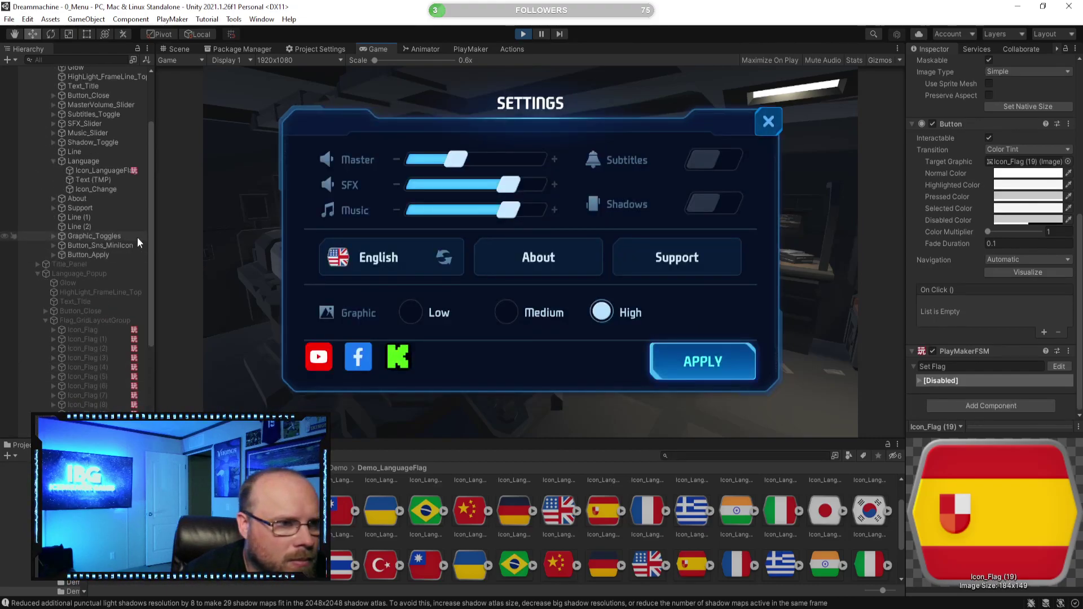
click(94, 170)
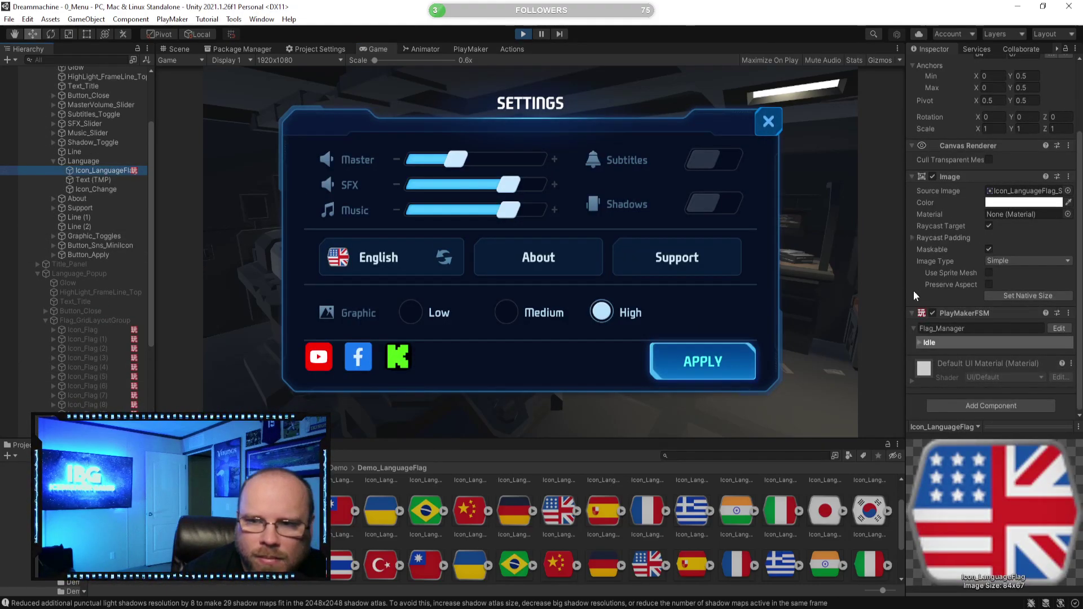
click(481, 50)
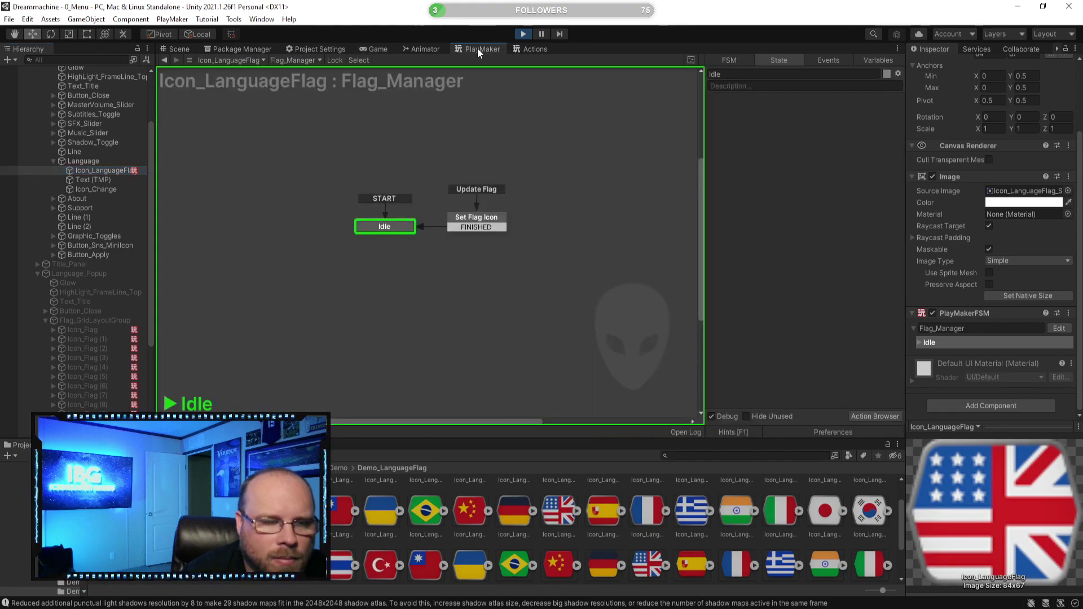
drag(476, 49, 863, 180)
middle_drag(604, 279, 470, 287)
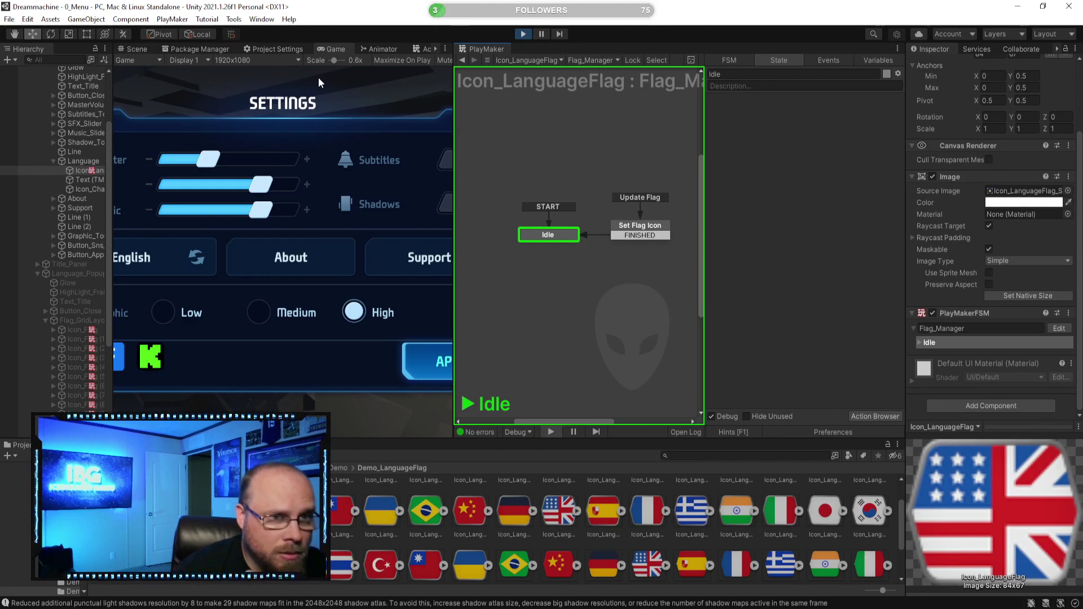
click(162, 258)
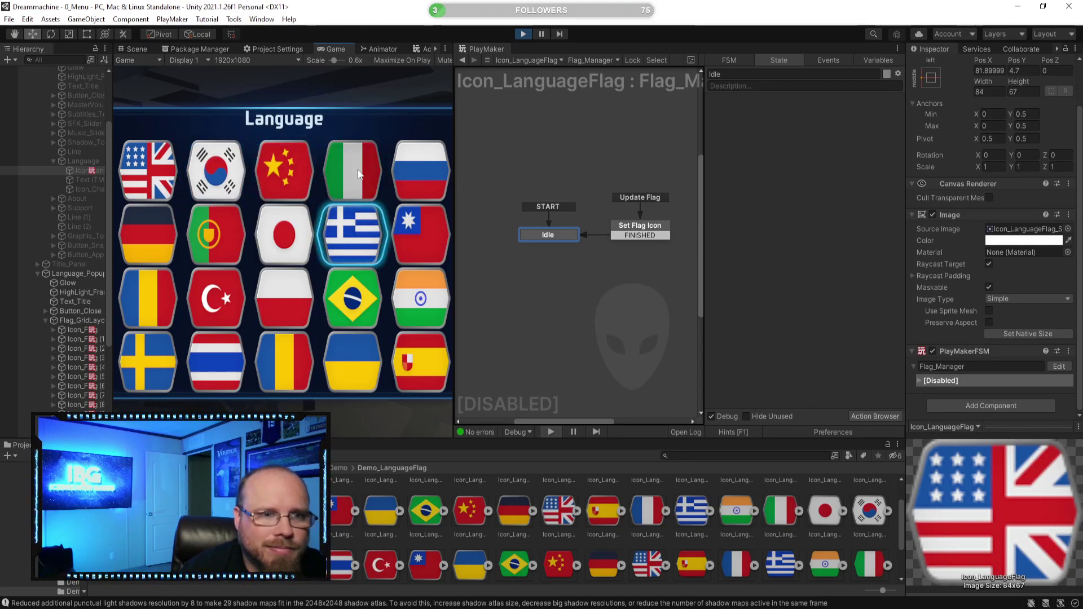
click(523, 34)
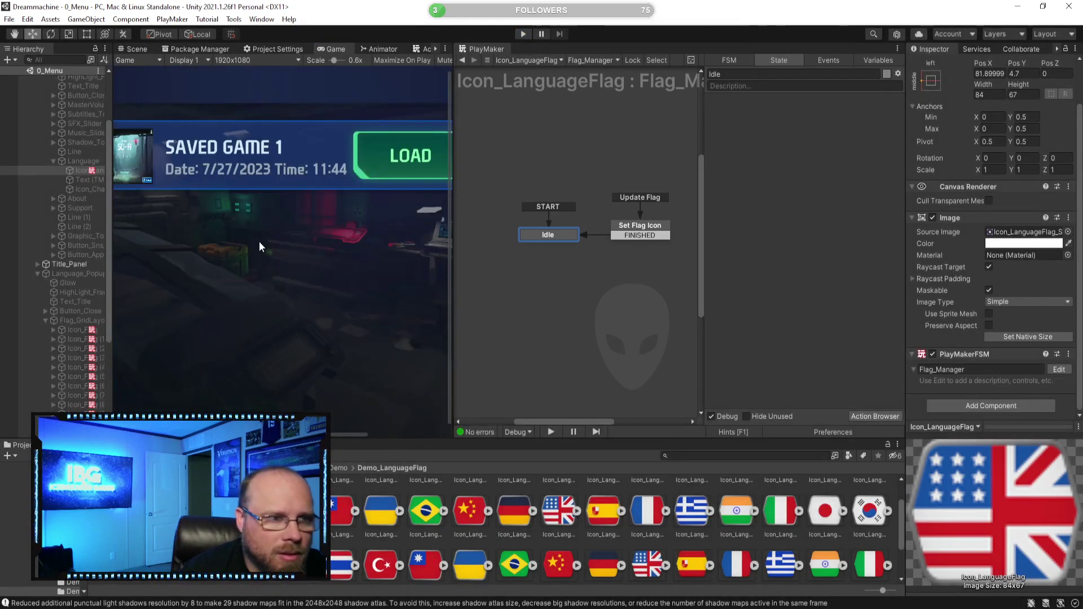
Activate Settings_Panel and make Language_Popup a child of it, collapsing the popup's hierarchy
scroll(79, 195, up, 3)
click(90, 128)
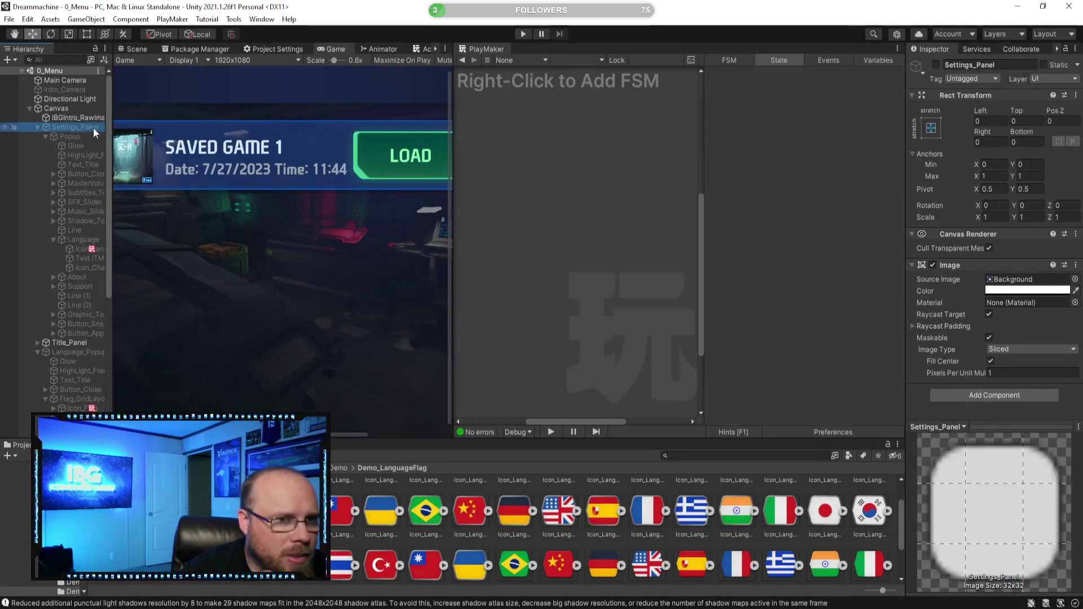
click(936, 65)
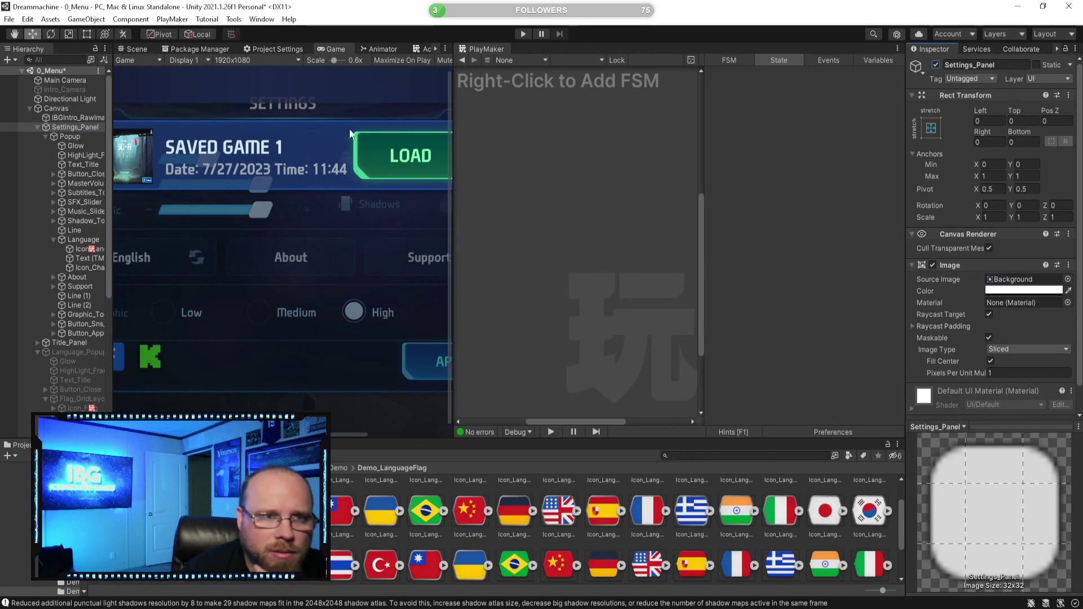
click(80, 353)
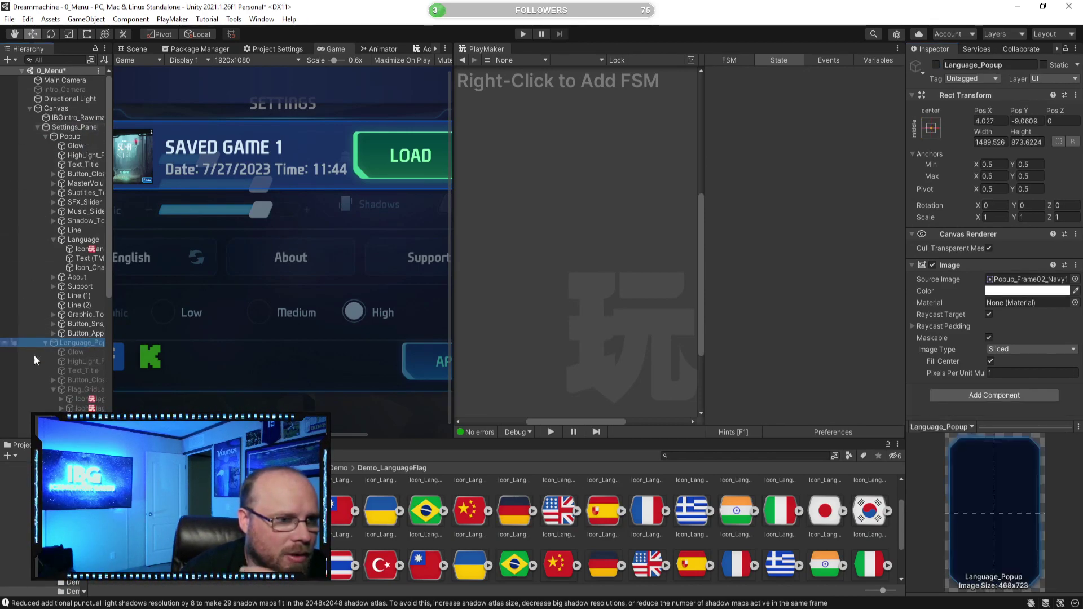
click(45, 342)
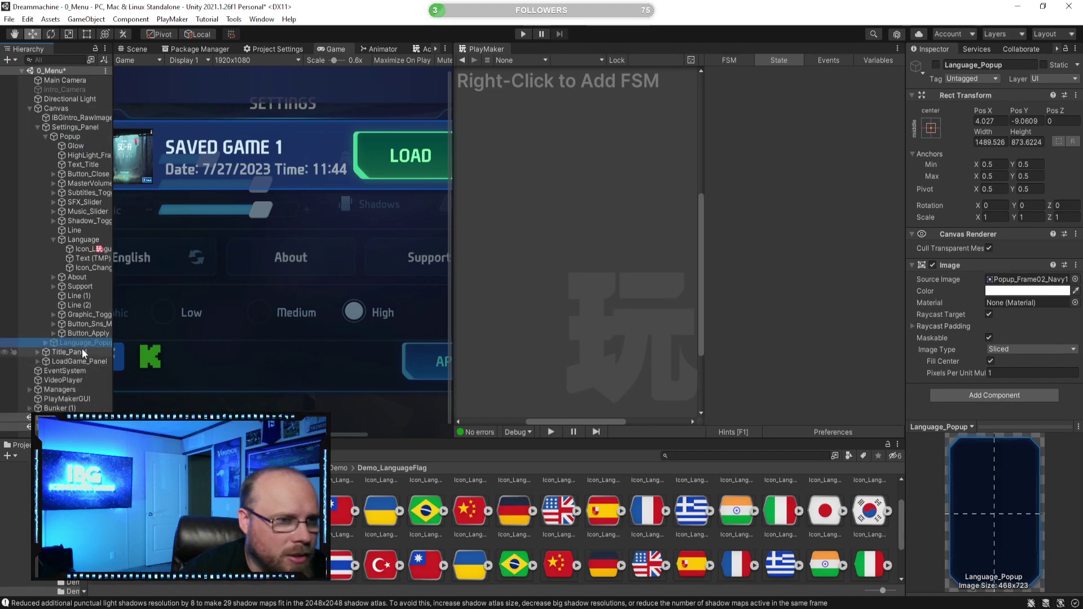
Dock PlayMaker back among the main view tabs, show the Scene view and widen the Hierarchy
drag(493, 49, 428, 51)
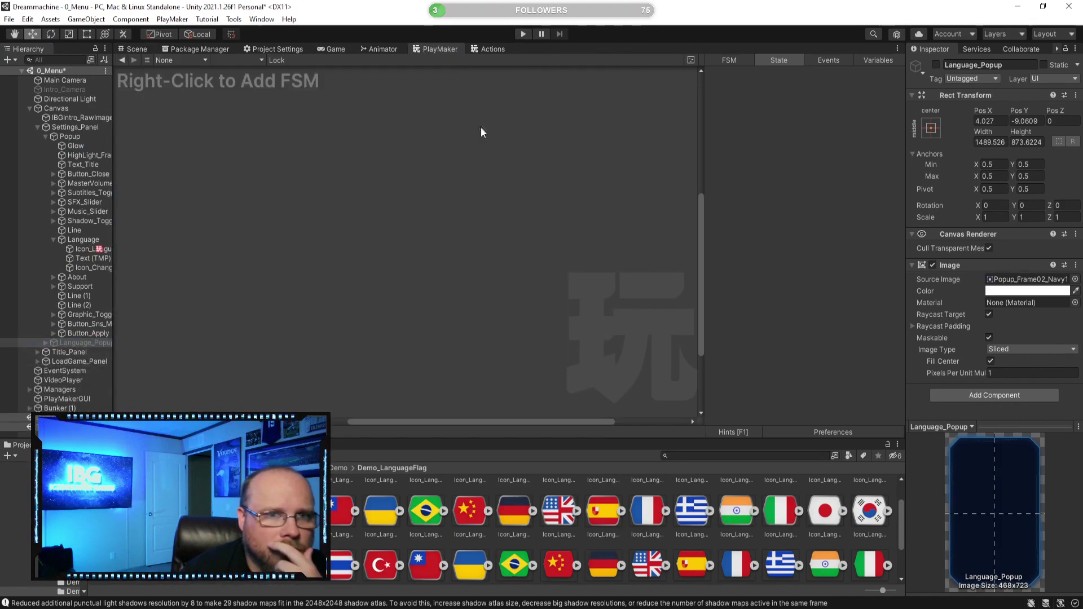
click(134, 50)
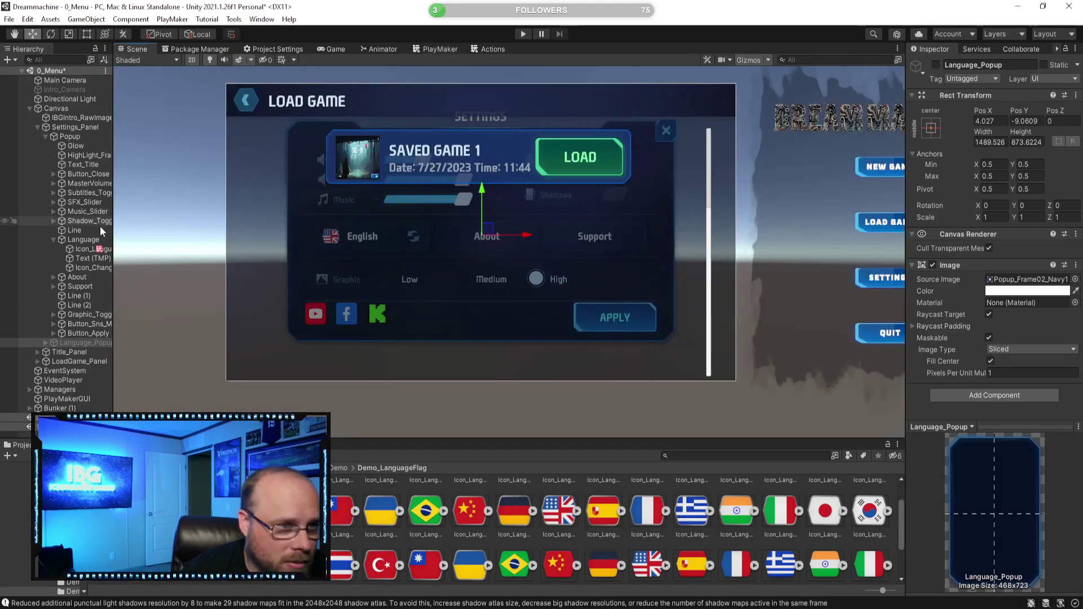
drag(114, 175, 197, 170)
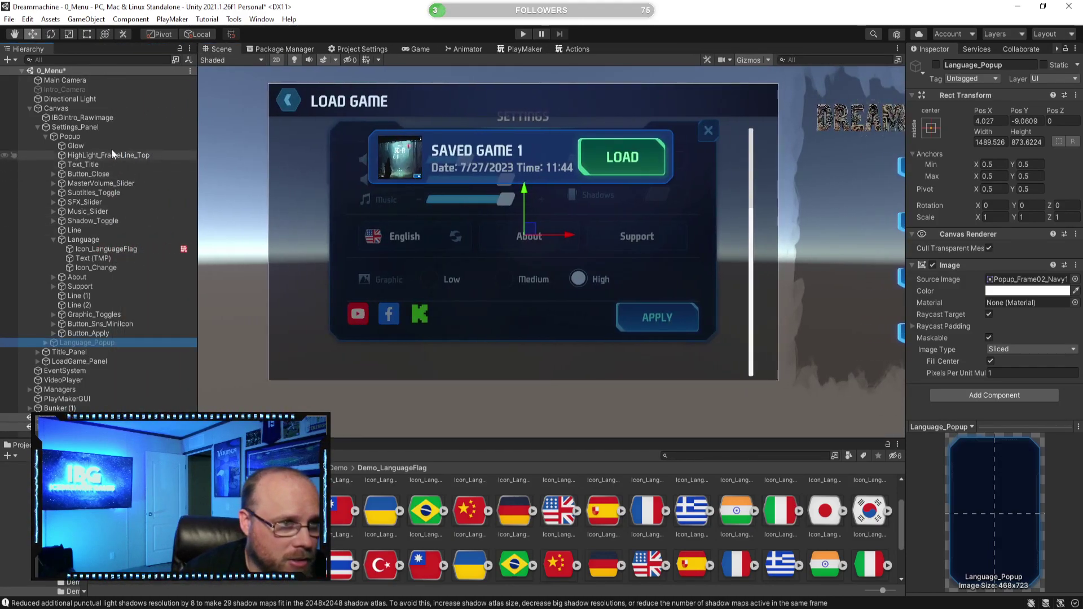
Deactivate LoadGame_Panel under the Canvas
click(37, 128)
click(76, 146)
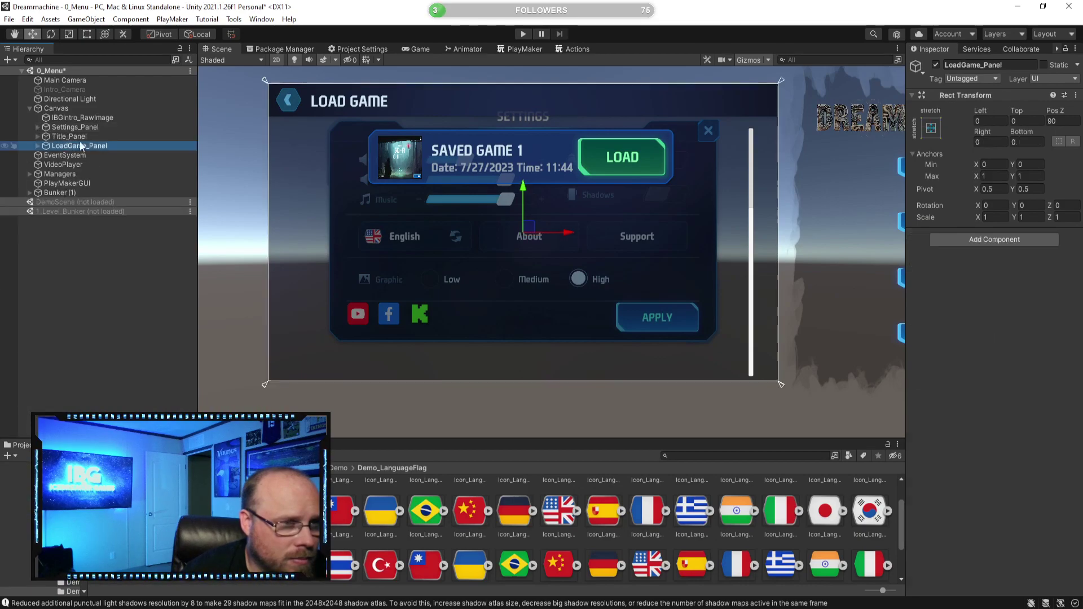
click(936, 65)
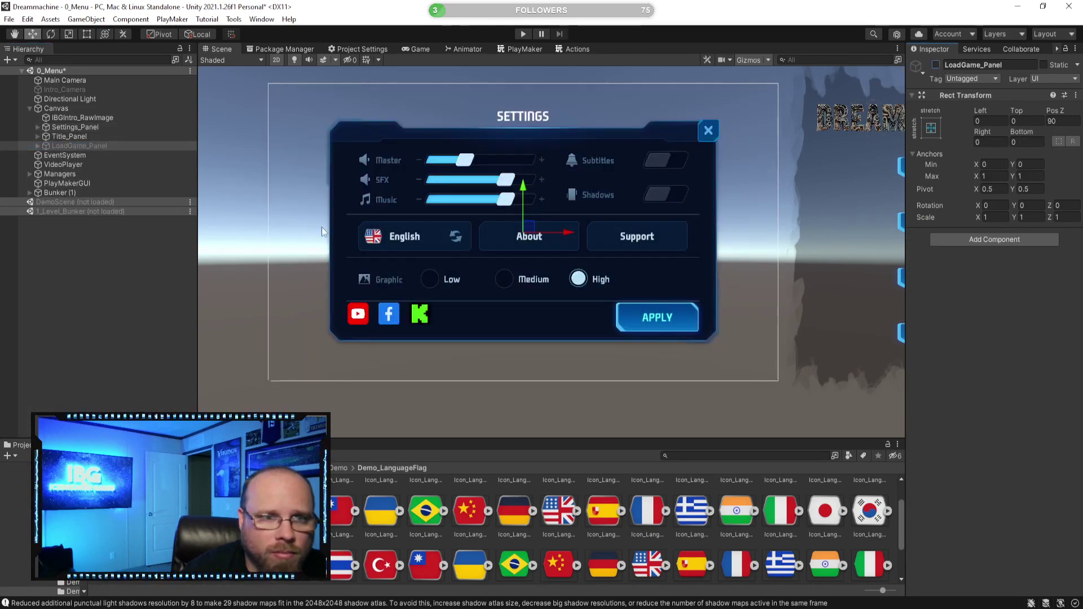
Temporarily activate Language_Popup to check how it displays over the settings, and deactivate it again
click(38, 127)
click(102, 343)
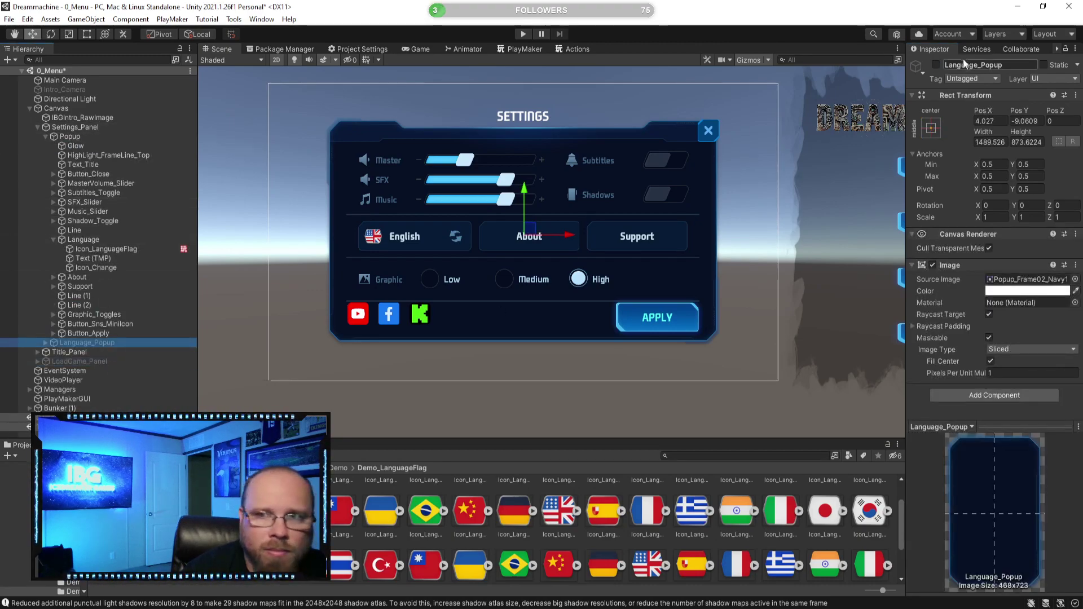
click(936, 66)
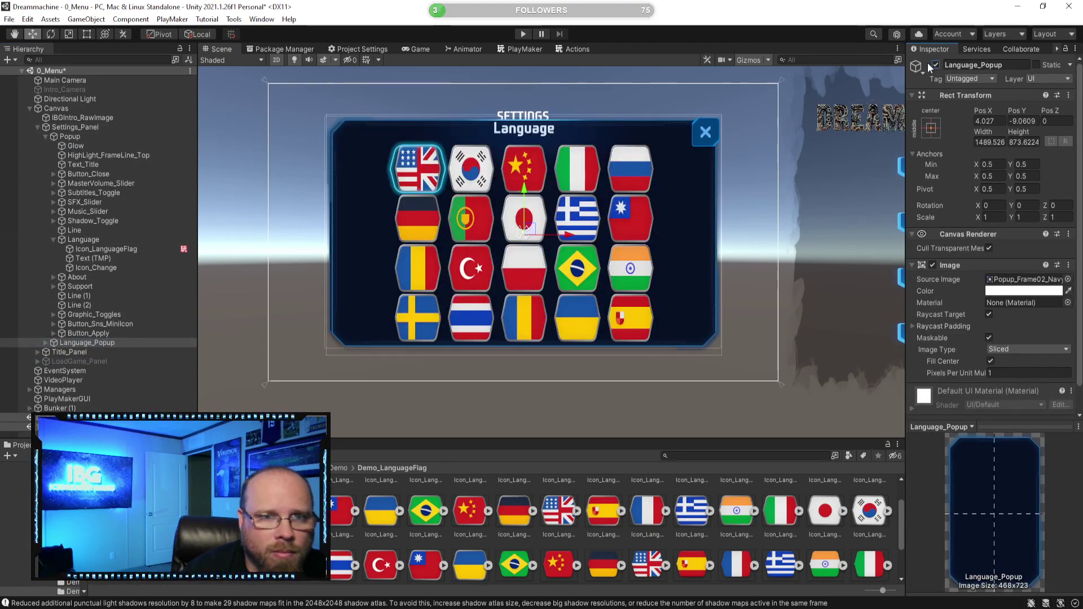
click(935, 65)
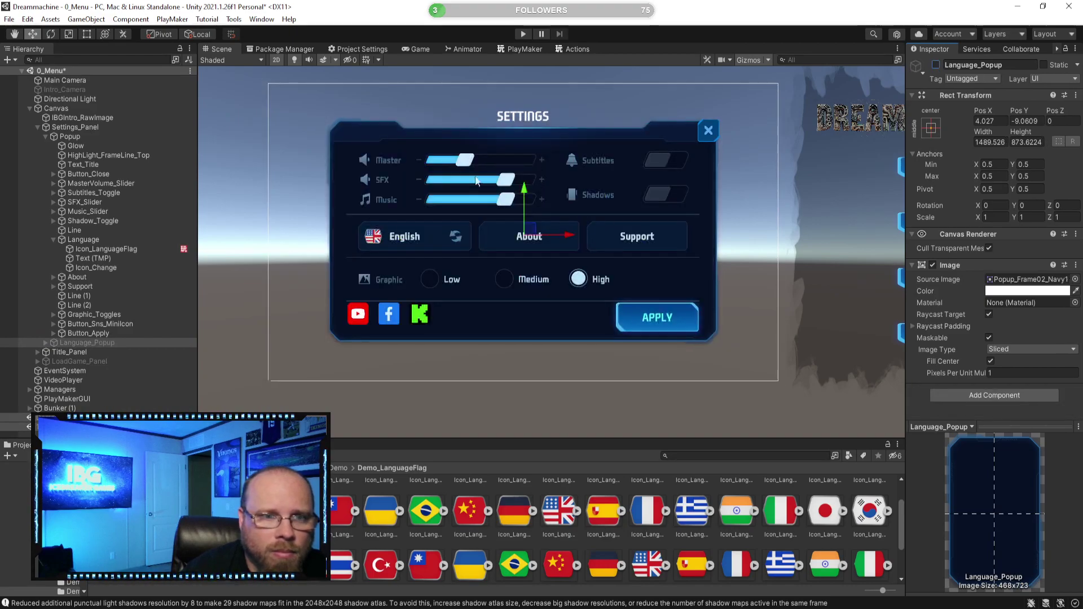
Run the scene, open Settings and its language selection to test the reparented popup, and stop play mode
click(529, 36)
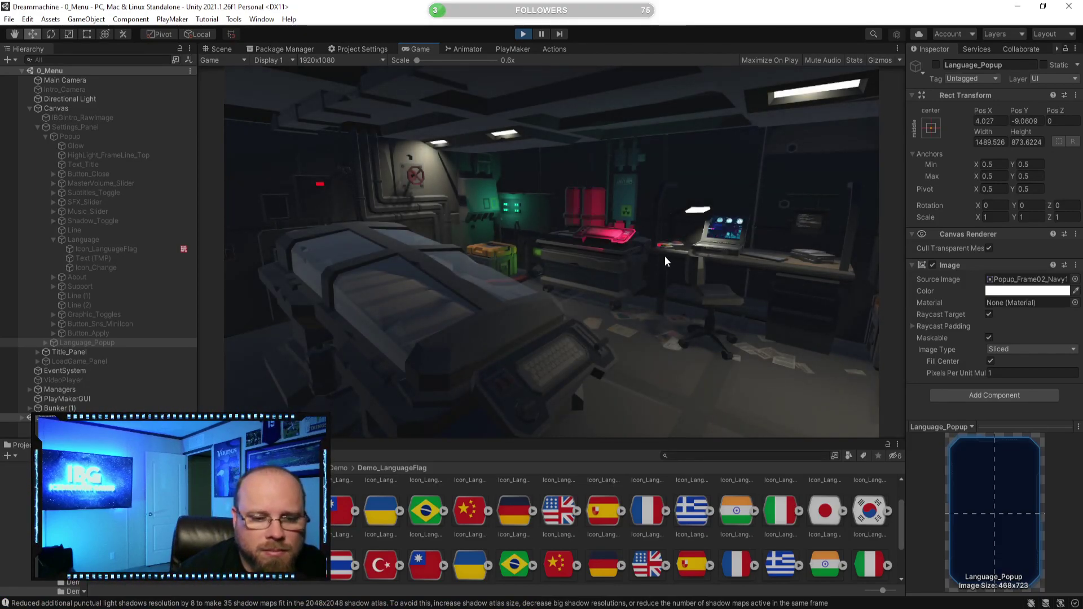
click(752, 302)
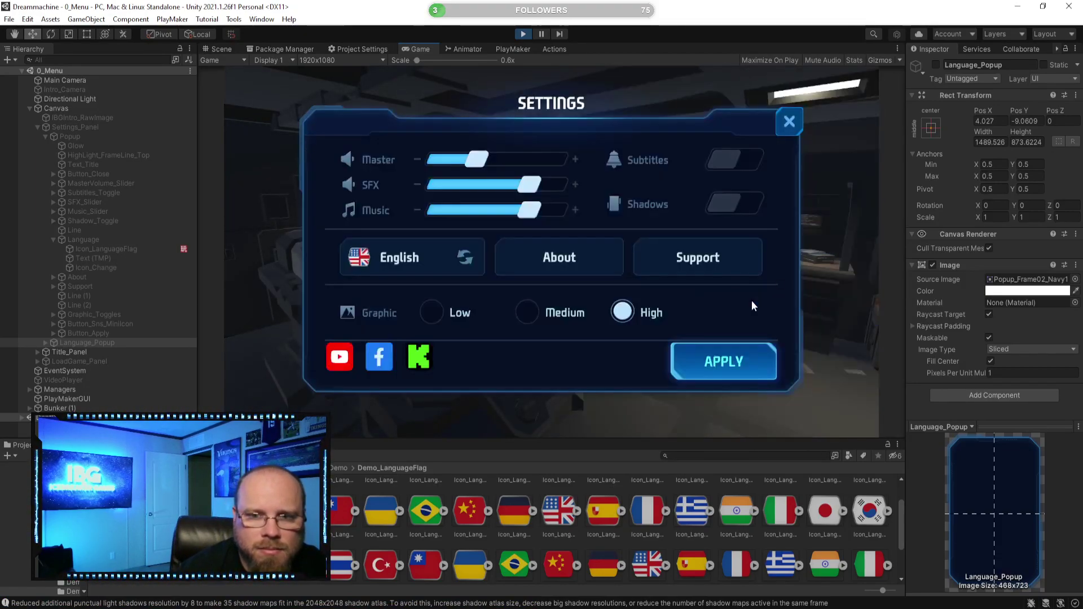
click(403, 264)
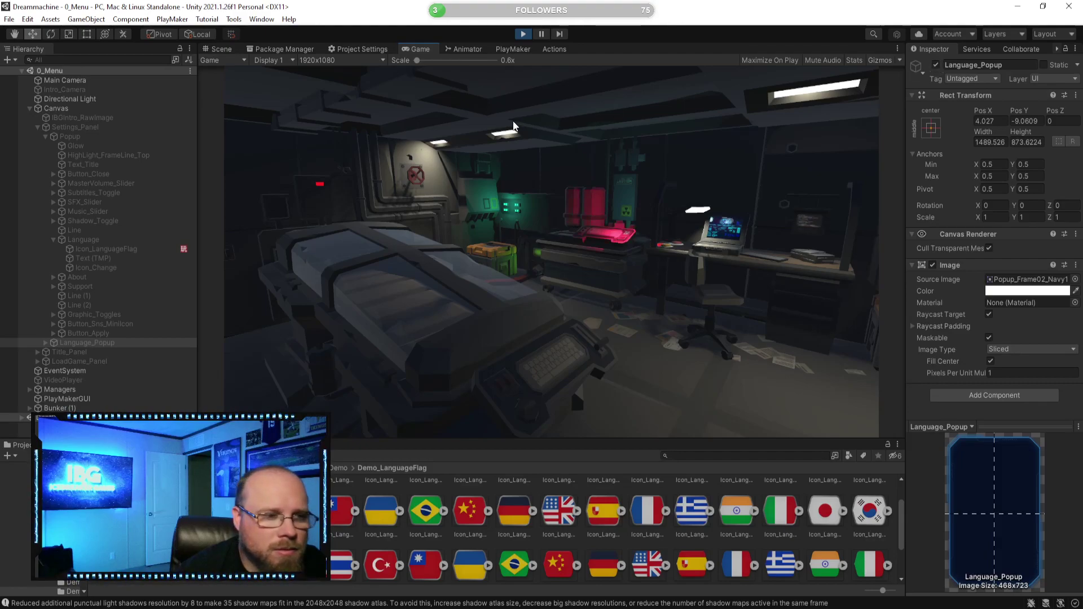
click(522, 35)
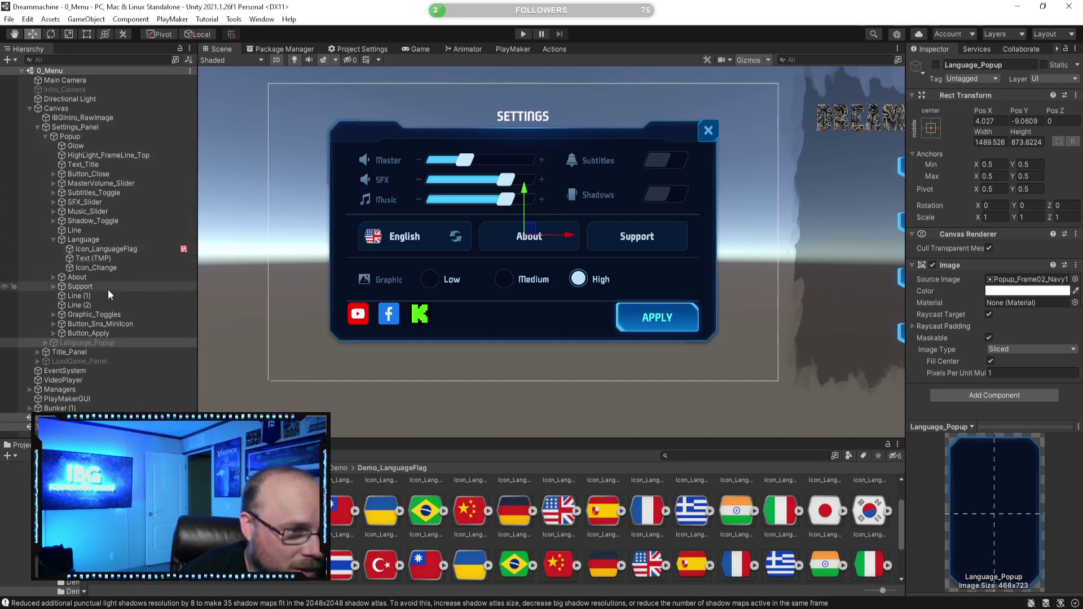
Remove the On Click entry that deactivates the settings panel from the Language button
click(111, 242)
click(115, 249)
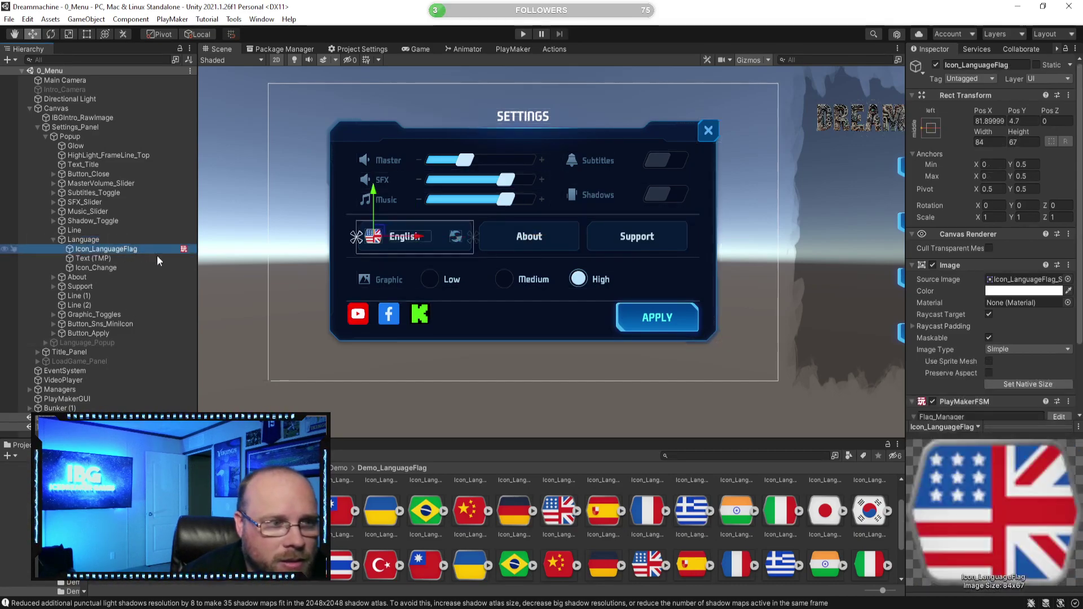
click(96, 242)
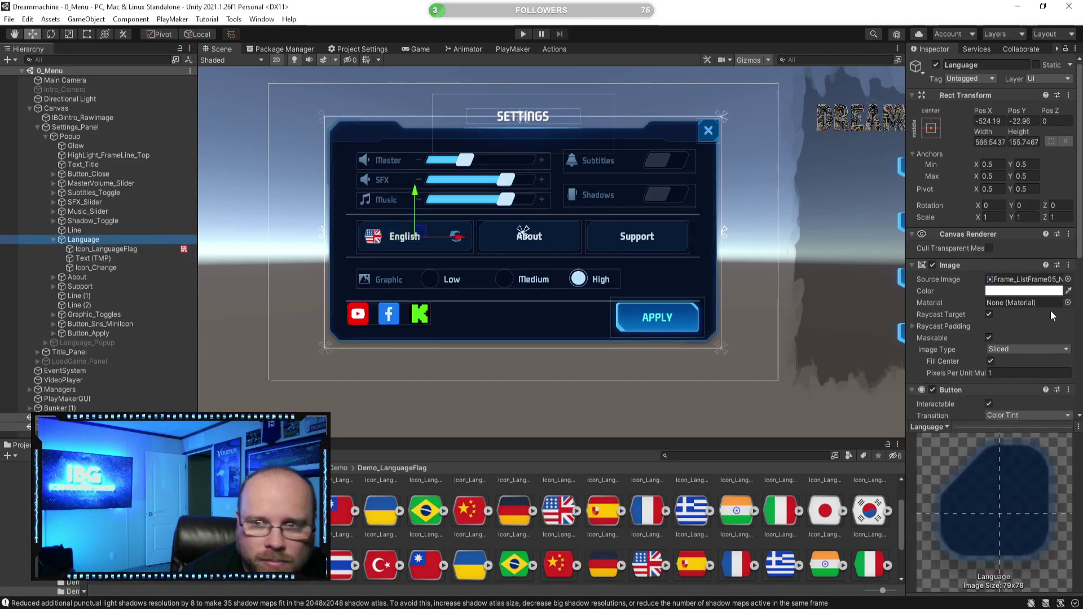
scroll(1064, 319, down, 5)
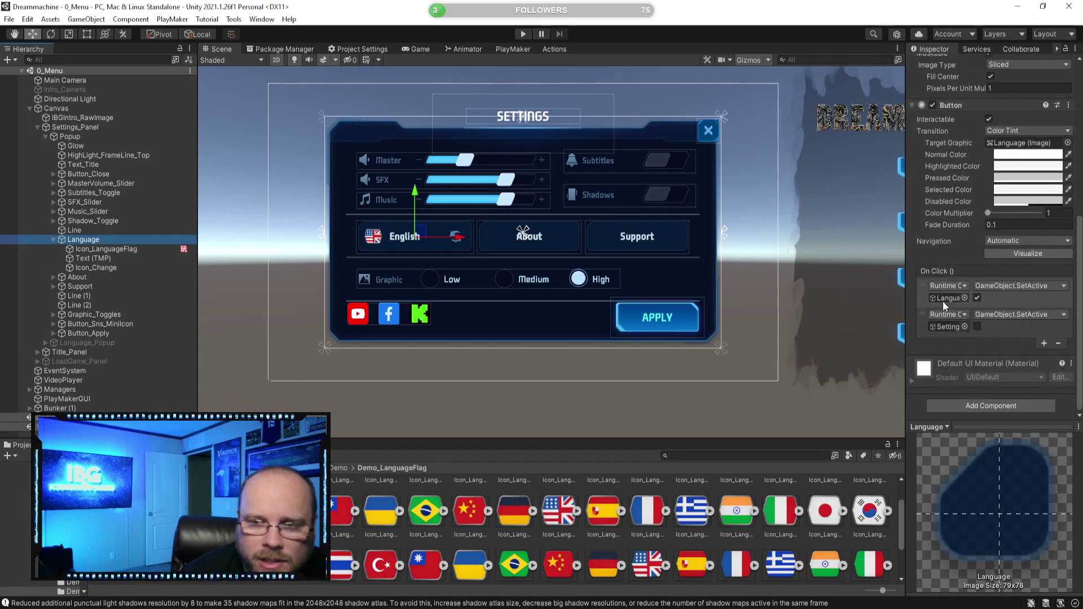
click(1022, 331)
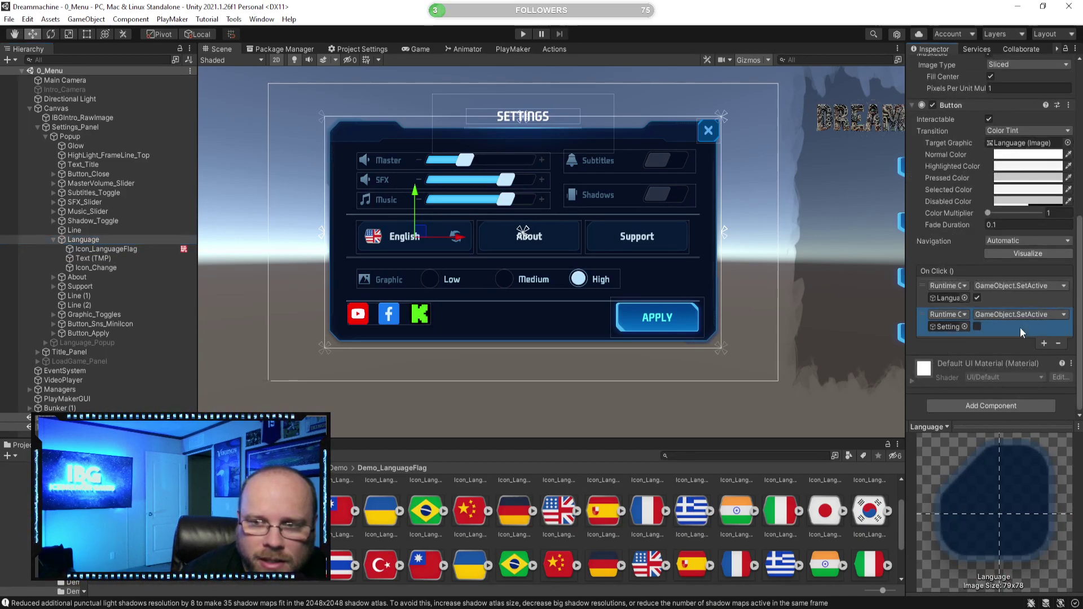
click(1059, 344)
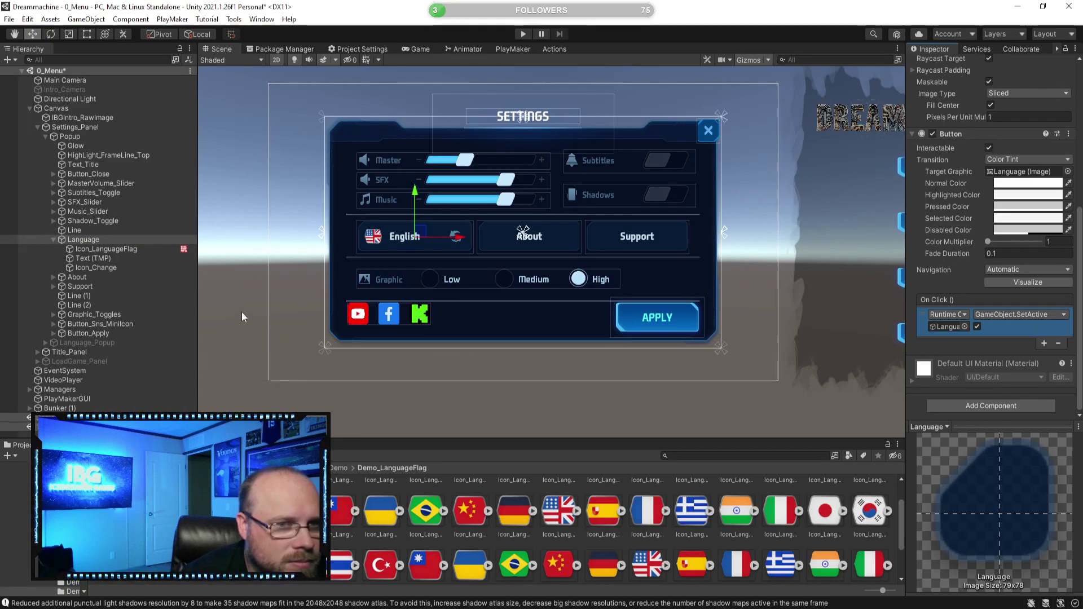
Run the scene, open Settings, and open, close and reopen the language popup to test it
click(524, 35)
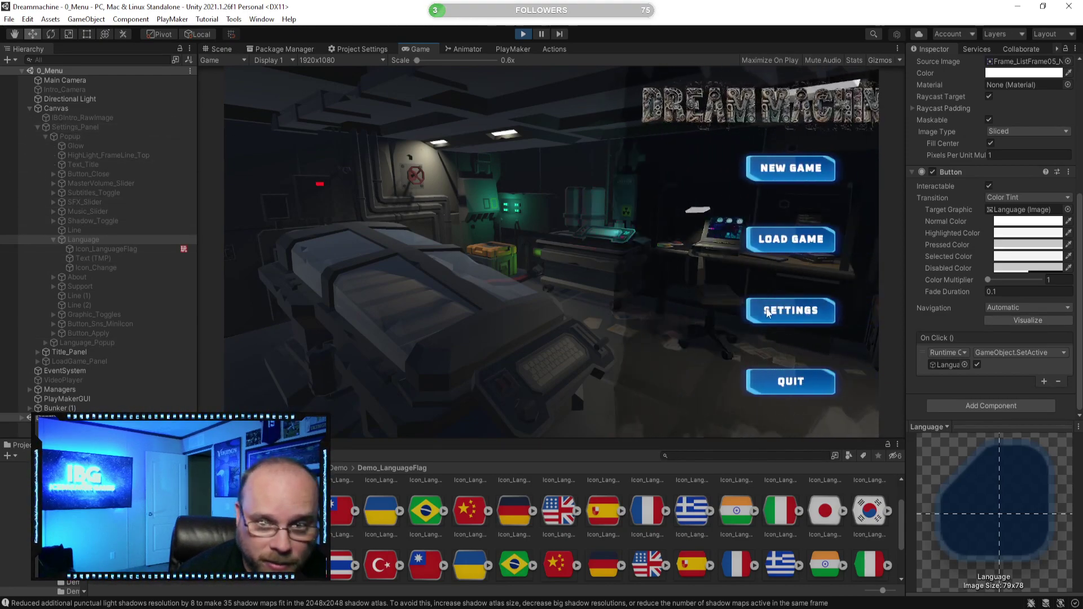
click(798, 309)
click(395, 259)
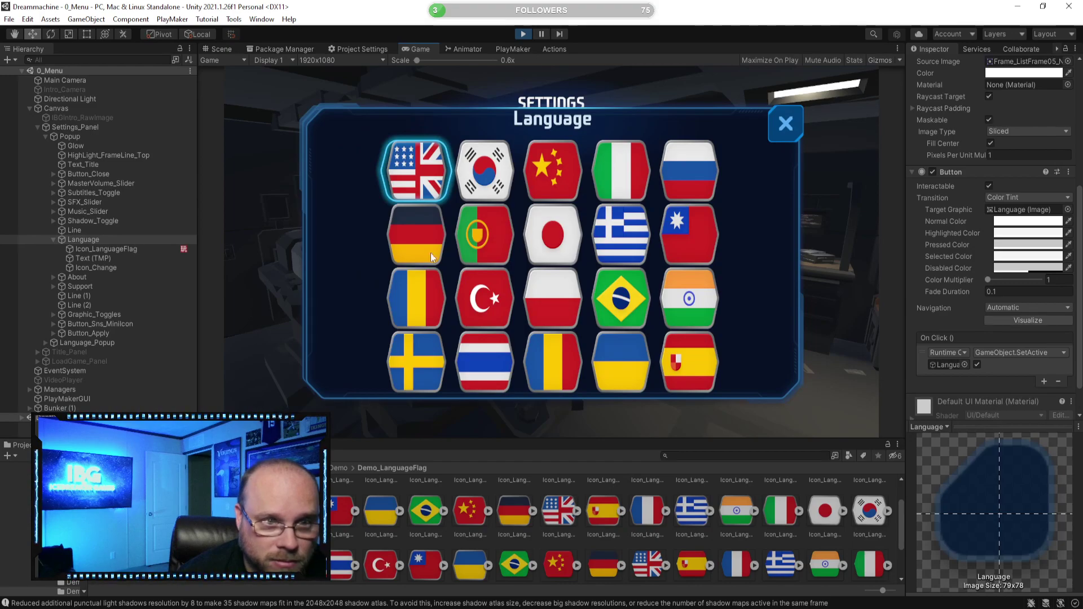
click(795, 124)
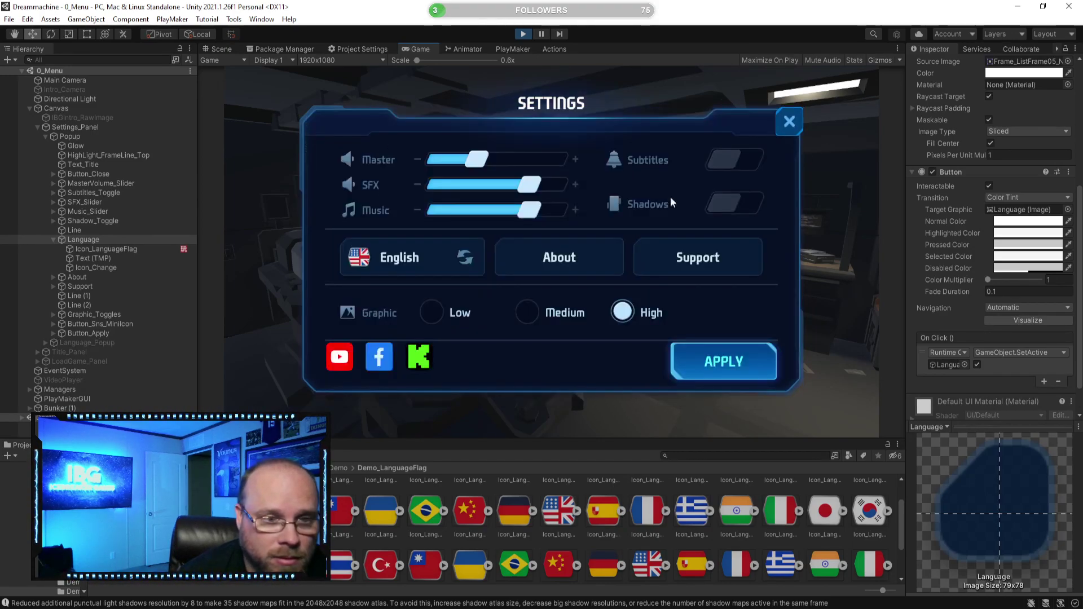
click(396, 259)
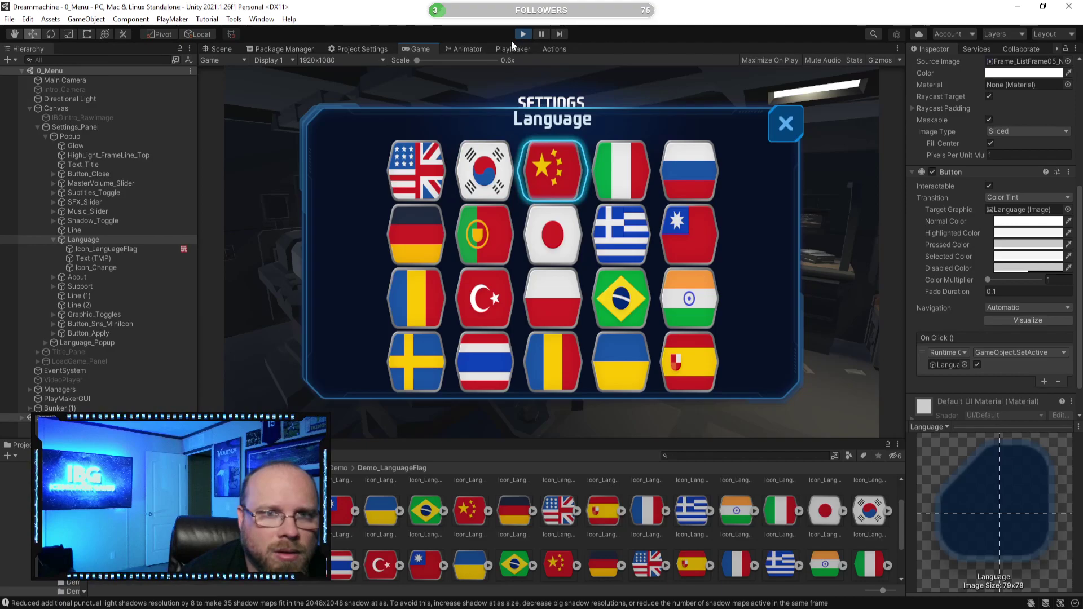
Show Icon_LanguageFlag's Flag_Manager beside the running game, examine its Set Flag Icon state while choosing a flag, and stop play mode
click(523, 53)
click(126, 248)
middle_drag(428, 249, 528, 265)
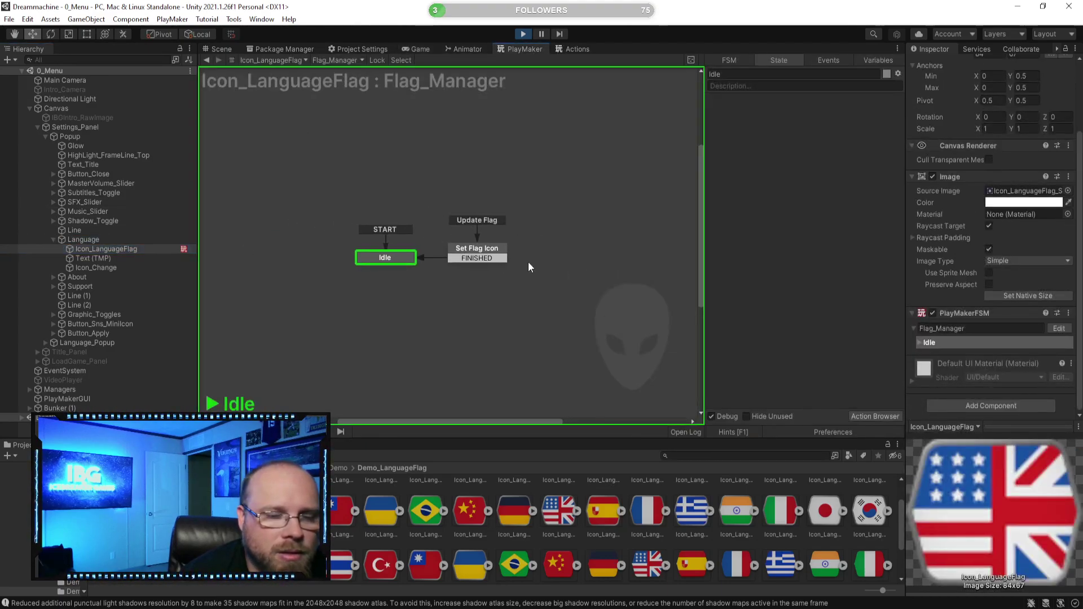
drag(533, 45, 826, 167)
middle_drag(590, 192, 499, 199)
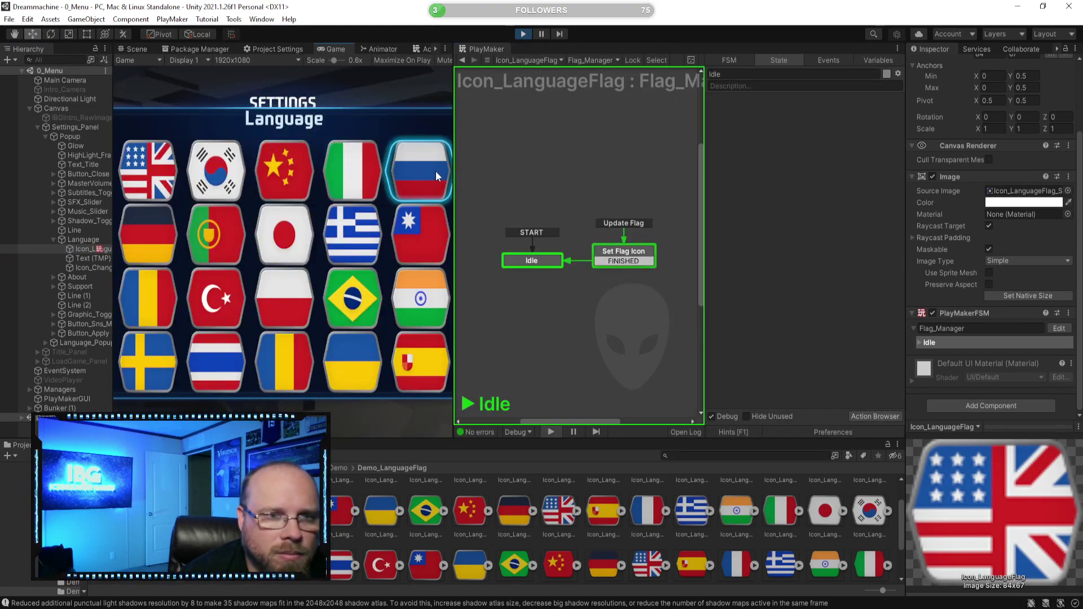
click(626, 254)
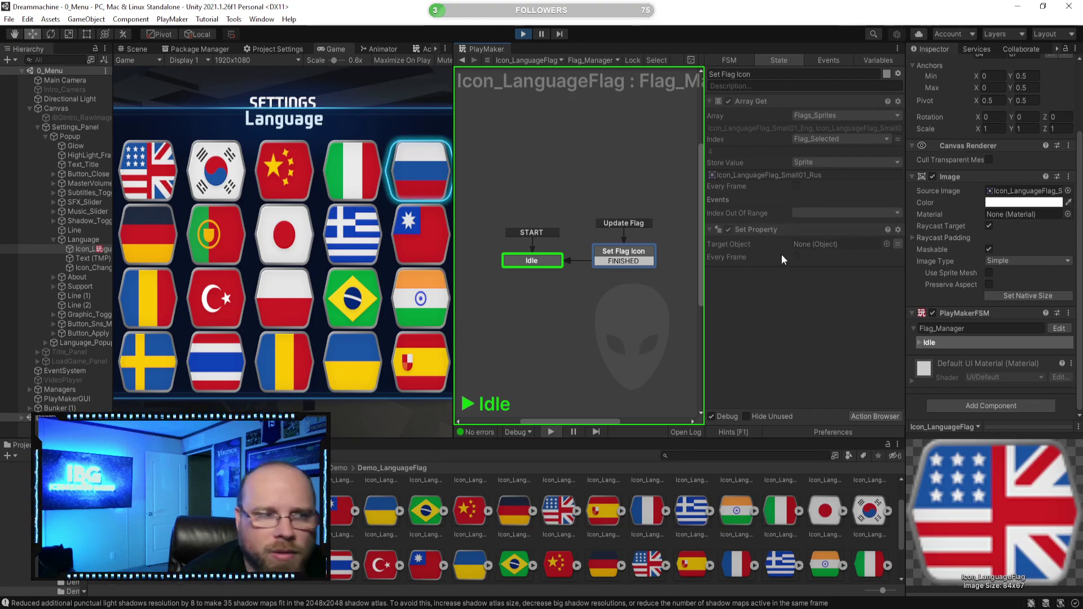
click(525, 34)
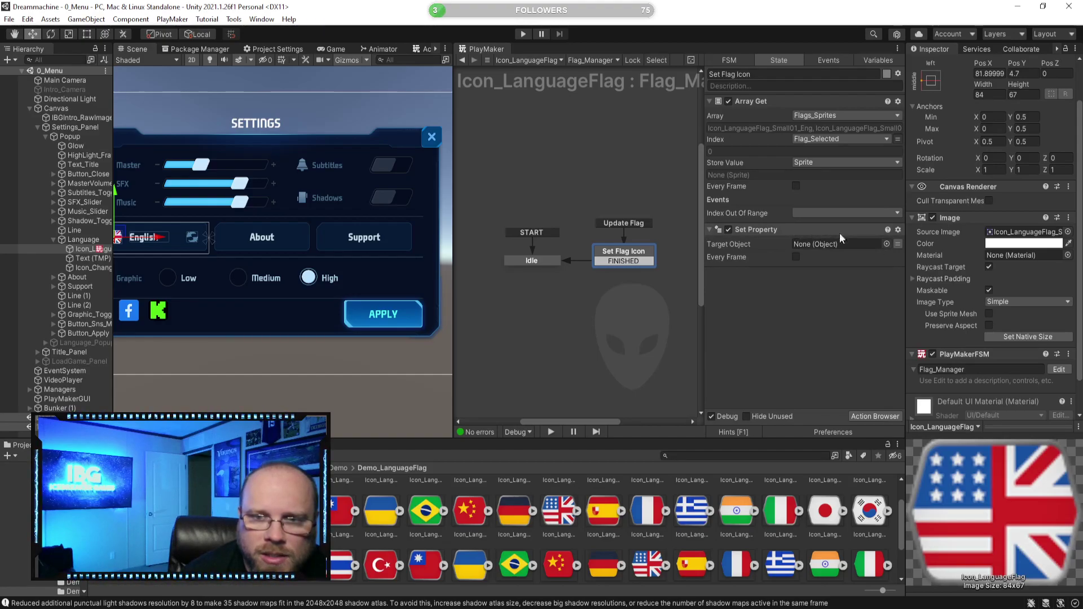
Replace the Set Property action in Set Flag Icon with one setting the Icon_LanguageFlag Image's sprite property to the Sprite variable
click(809, 230)
key(Delete)
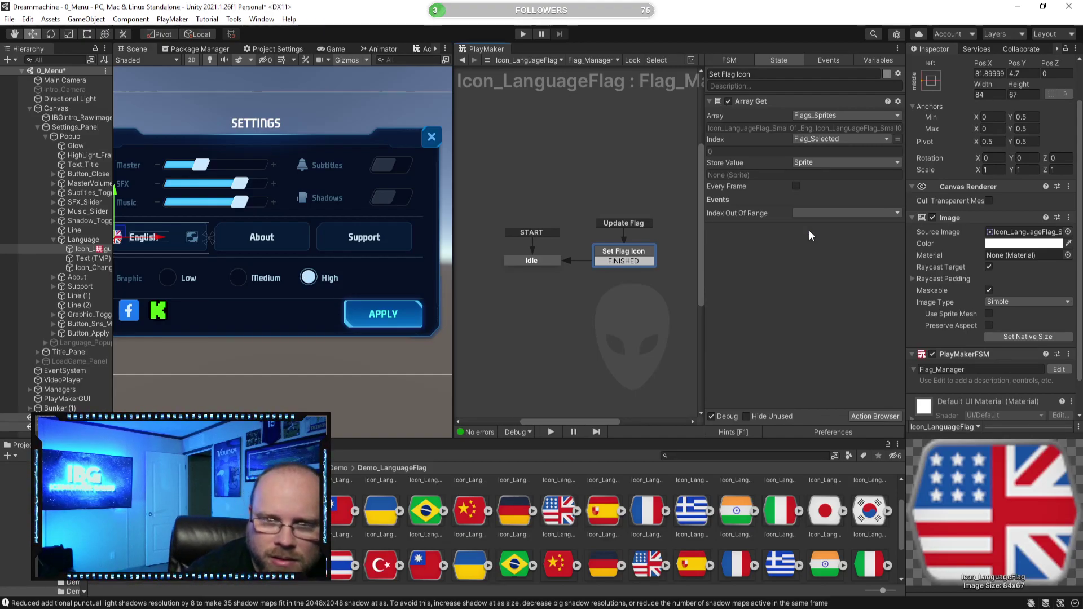
drag(948, 219, 822, 271)
click(819, 286)
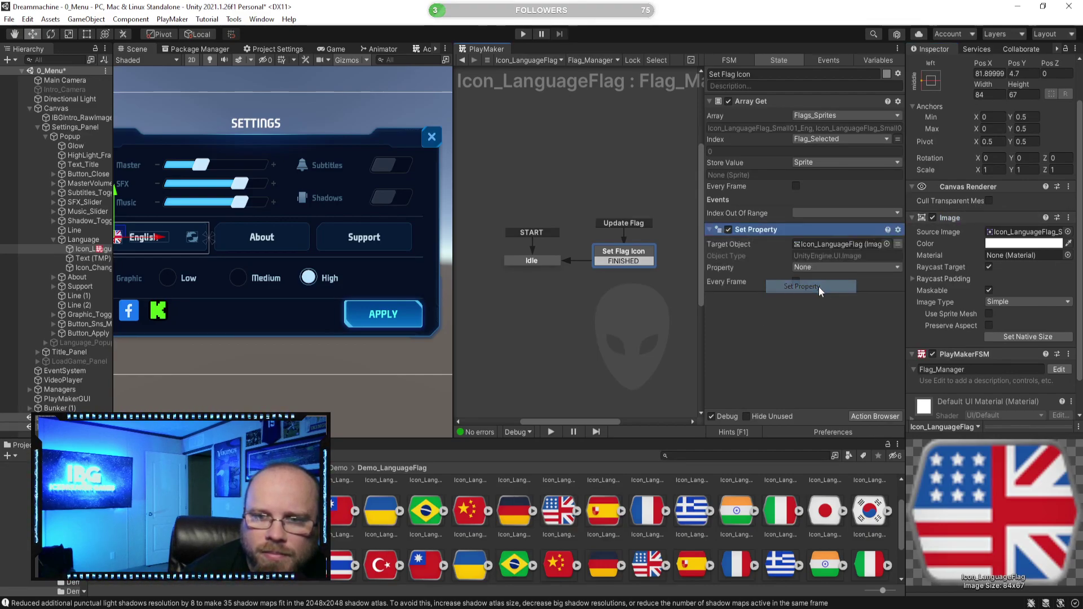
click(820, 267)
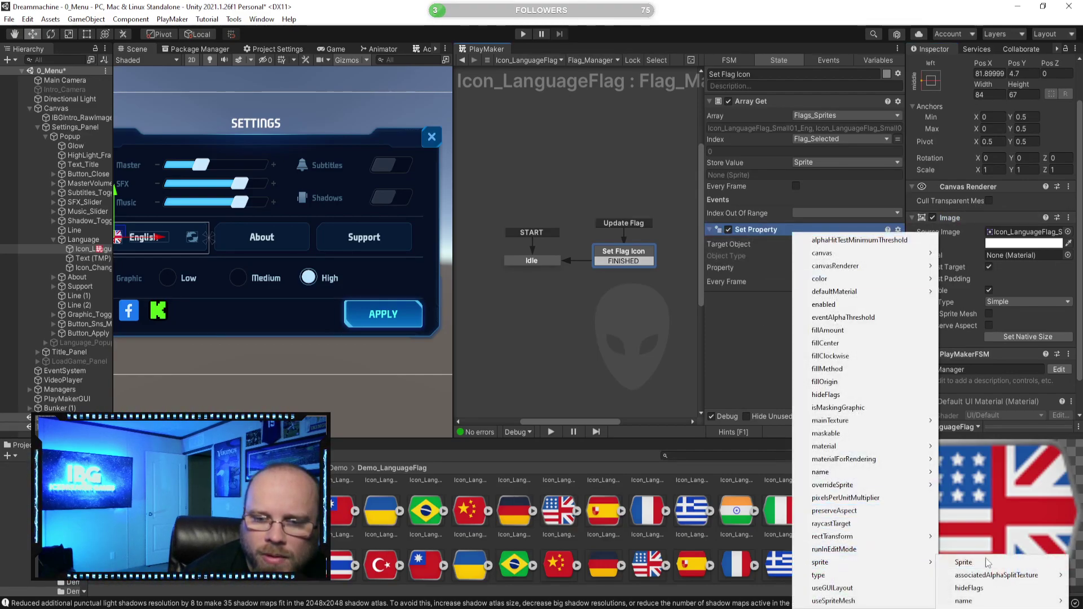
click(970, 563)
click(897, 279)
click(880, 279)
click(856, 303)
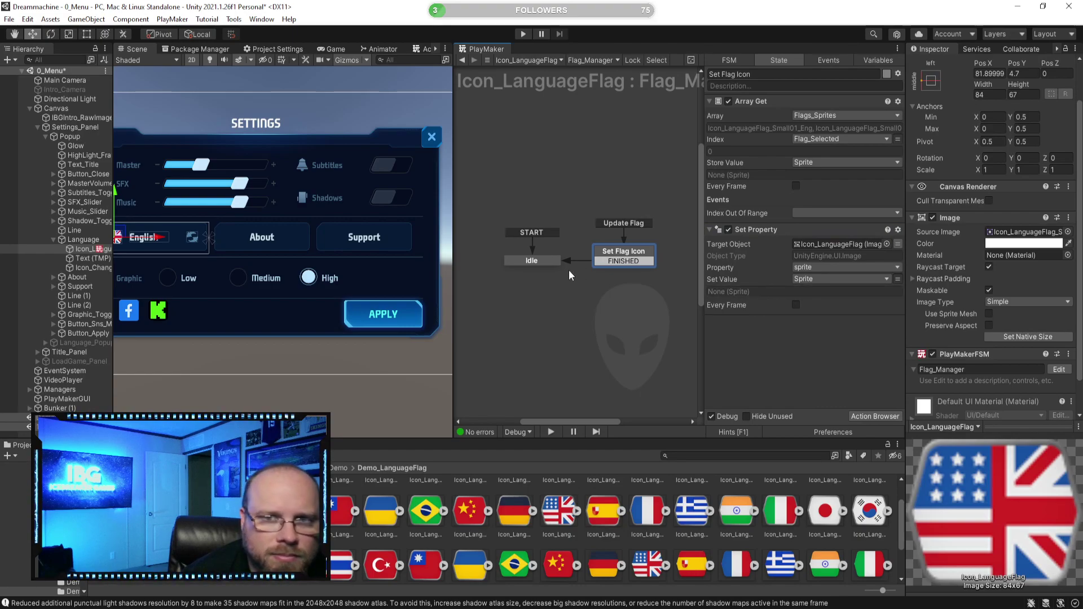
Run the scene, choose the Chinese flag in the language popup, and dock PlayMaker back among the other views beside Game
click(522, 35)
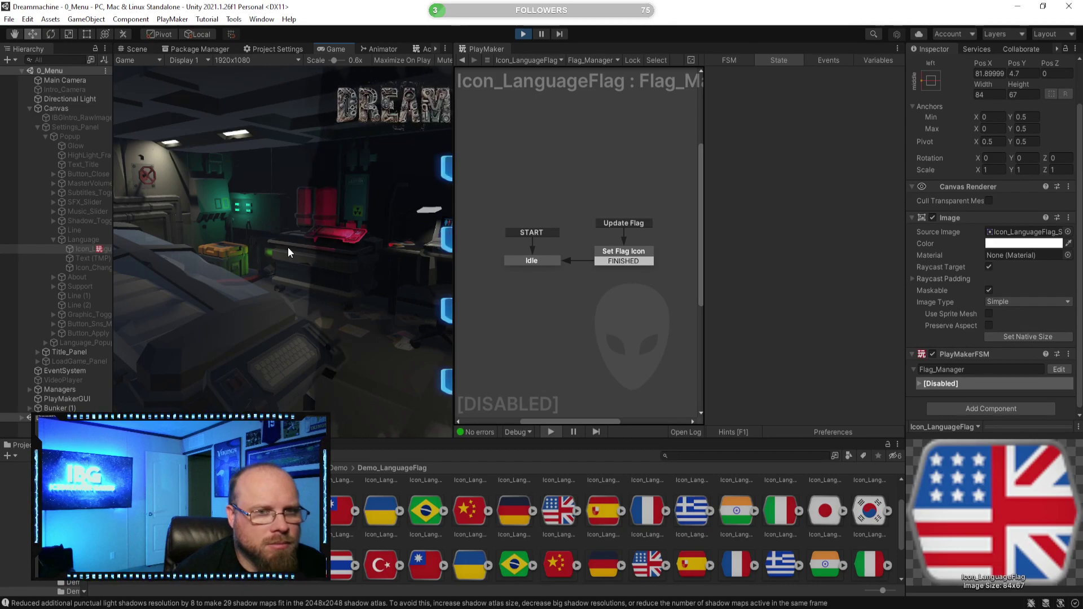
click(146, 258)
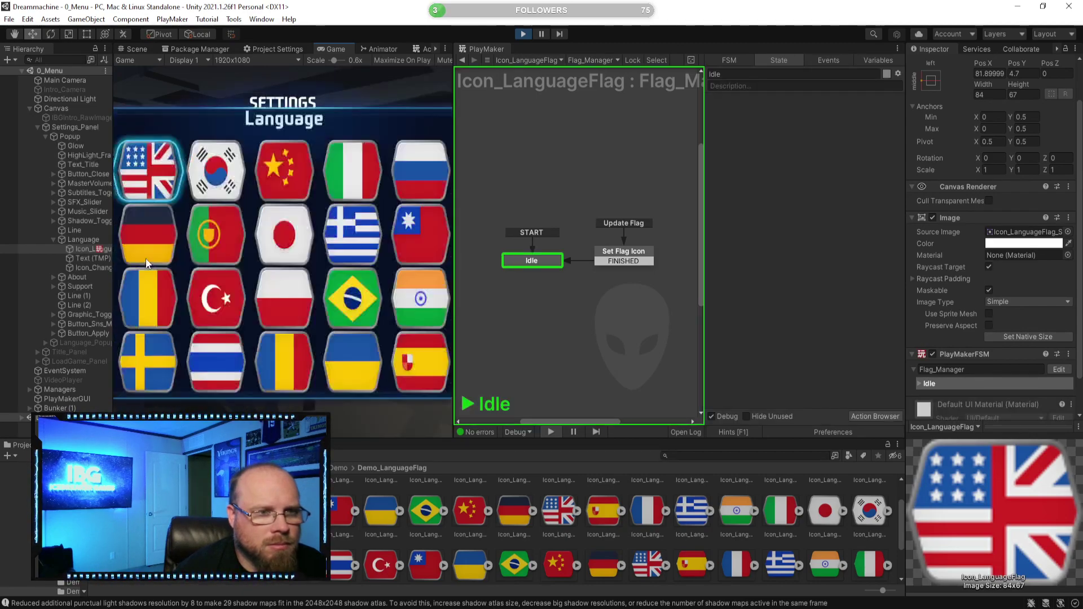
click(289, 167)
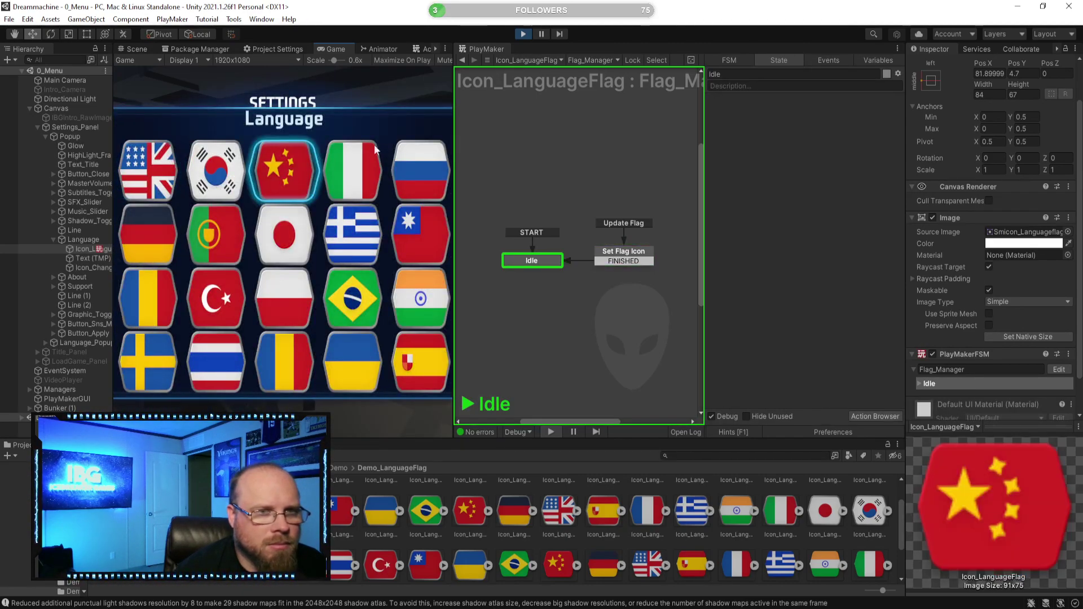
drag(496, 49, 417, 49)
click(334, 49)
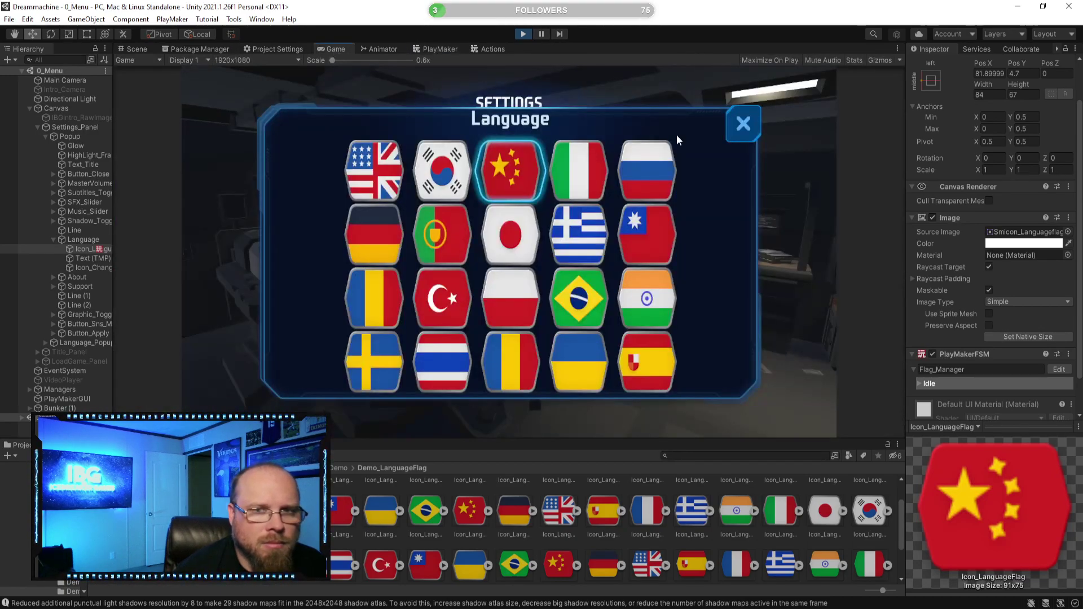
Test the flag icon update in Settings by choosing the Greek, Taiwanese and Swedish flags from the language popup
click(734, 126)
click(366, 259)
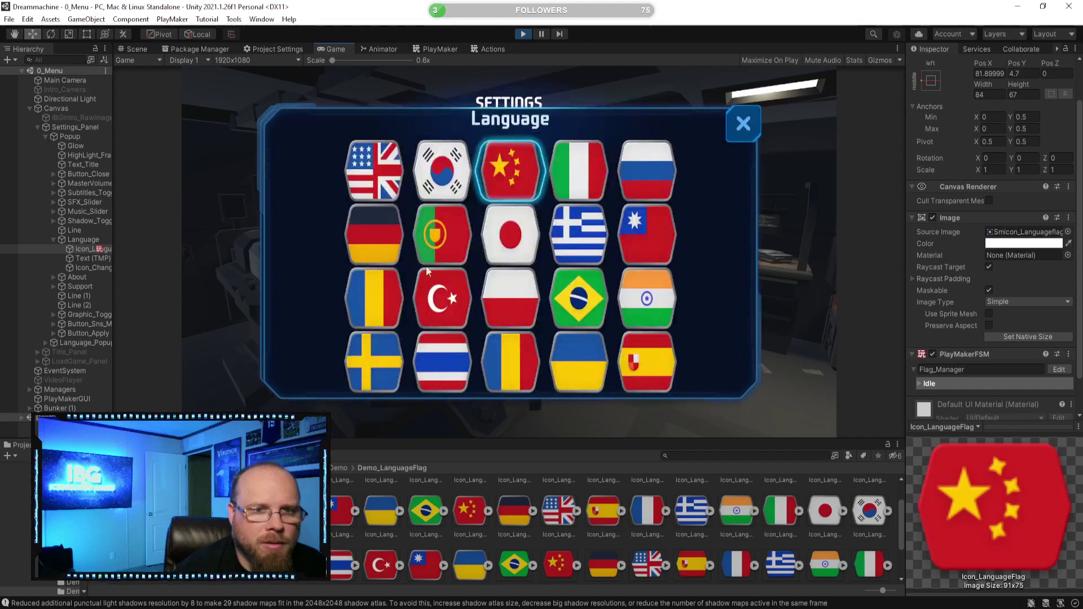
click(593, 245)
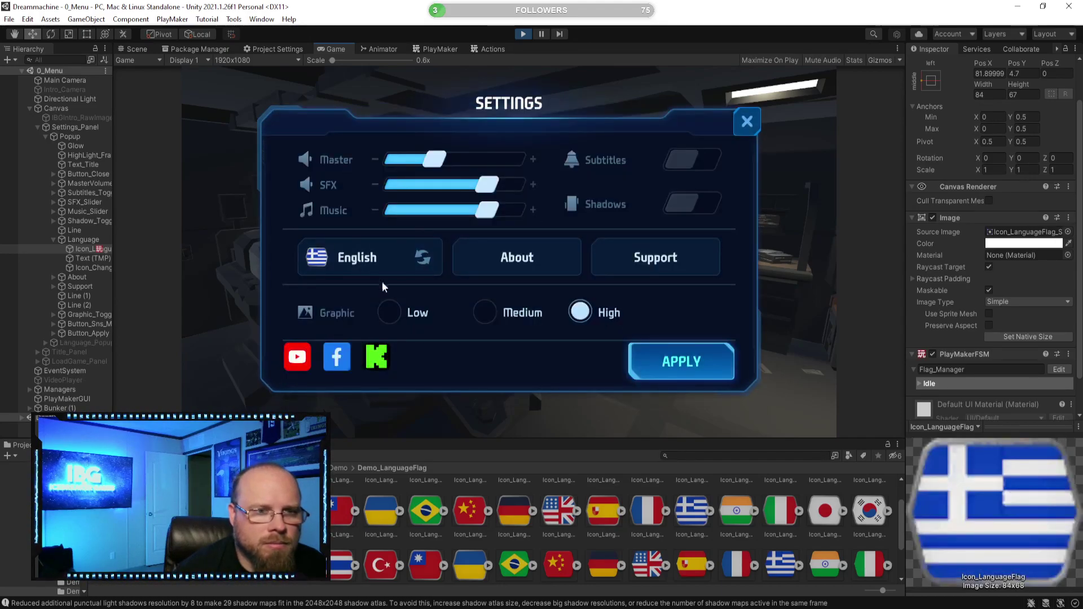
click(411, 258)
click(641, 248)
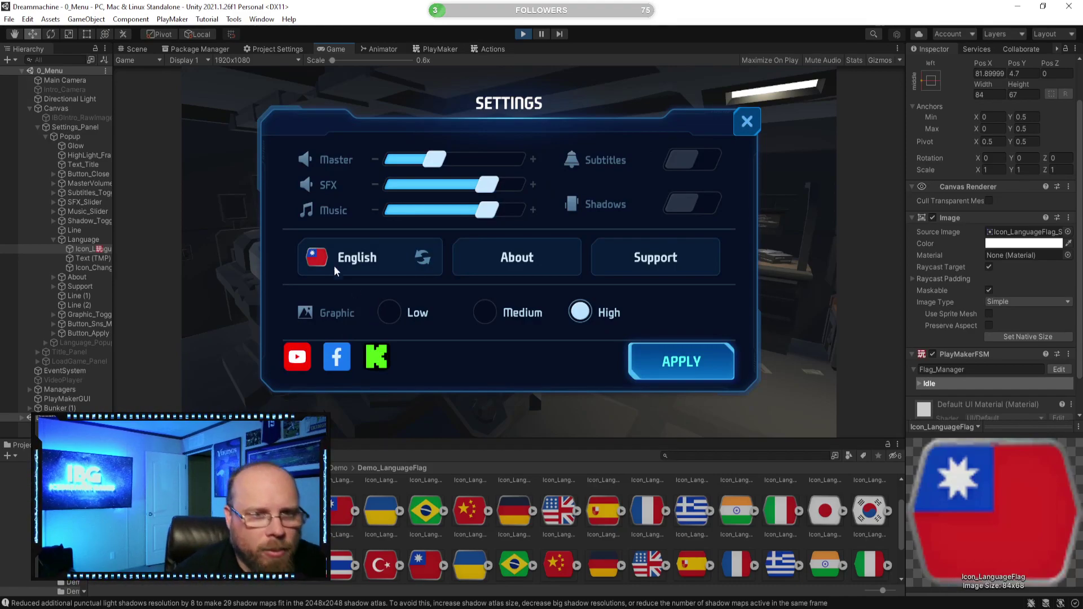
click(361, 263)
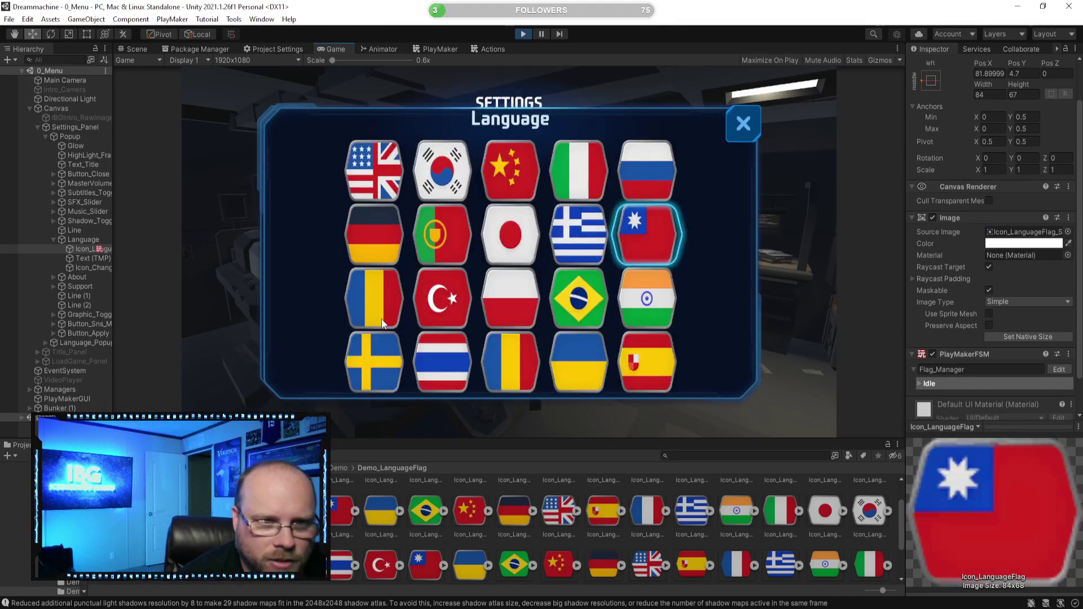
click(392, 357)
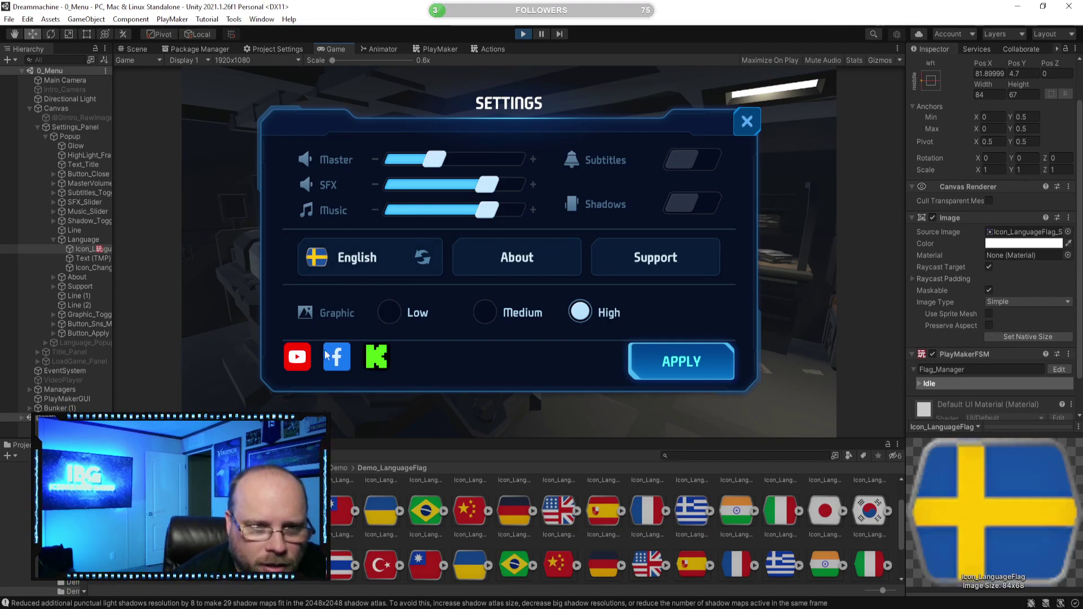
Test the Romanian and Japanese flags from the language popup, close the settings, and stop play mode
click(359, 255)
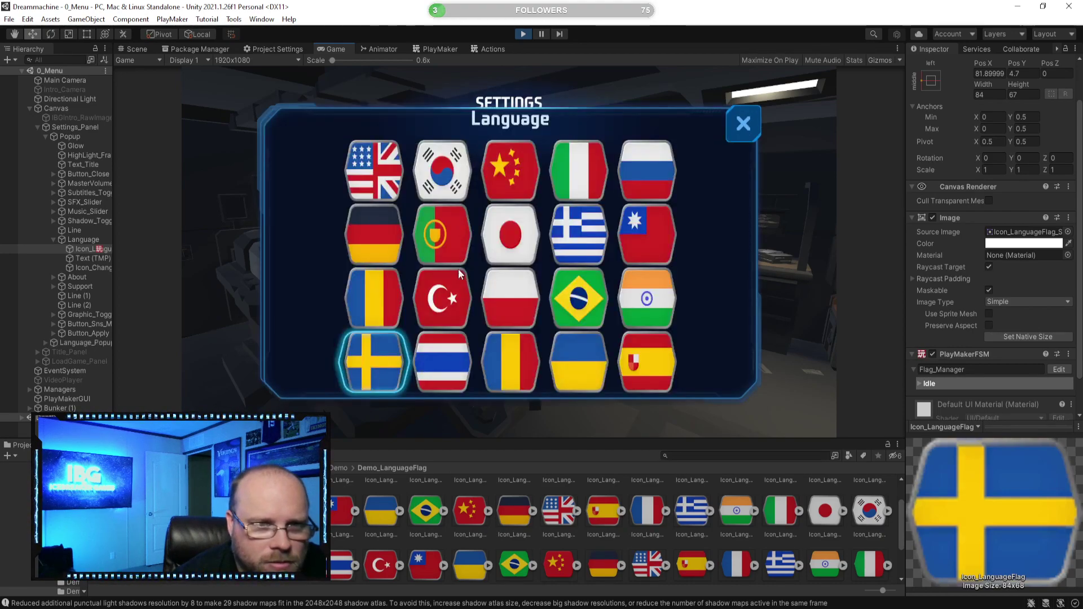
click(390, 297)
click(733, 123)
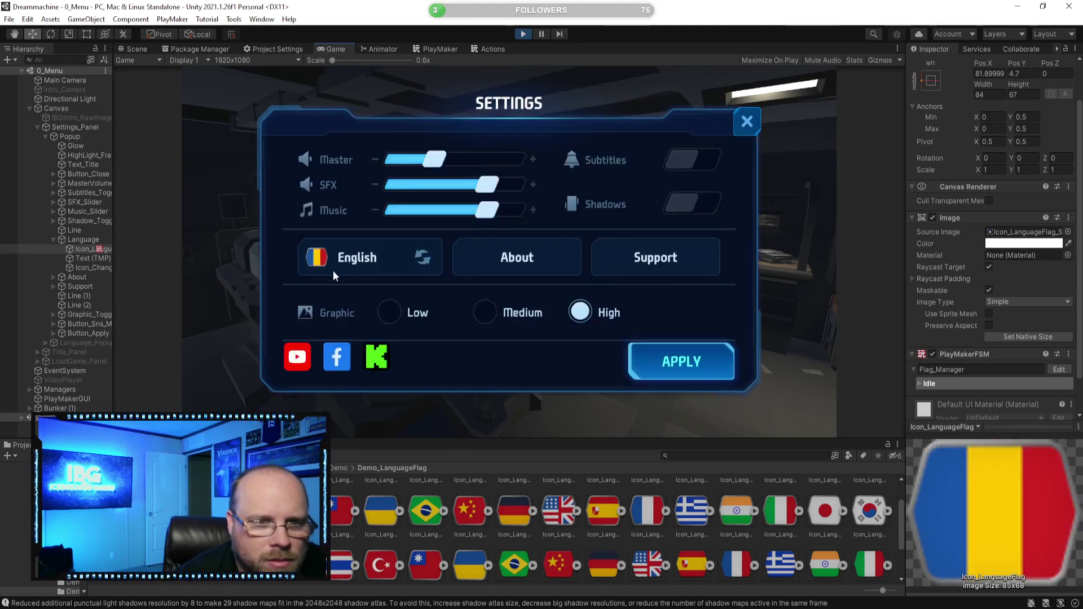
click(378, 253)
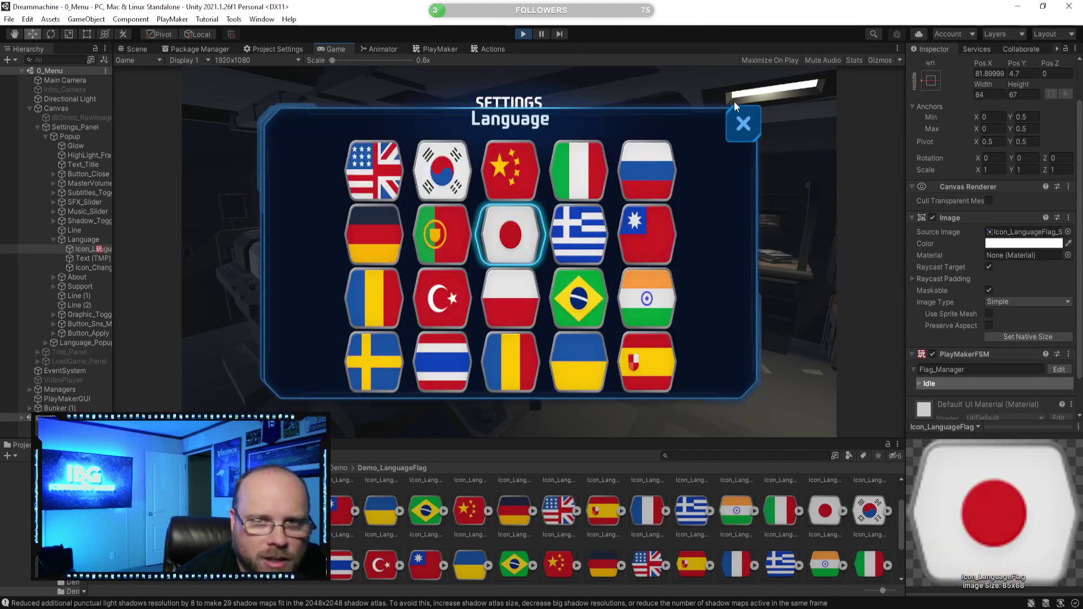
click(743, 124)
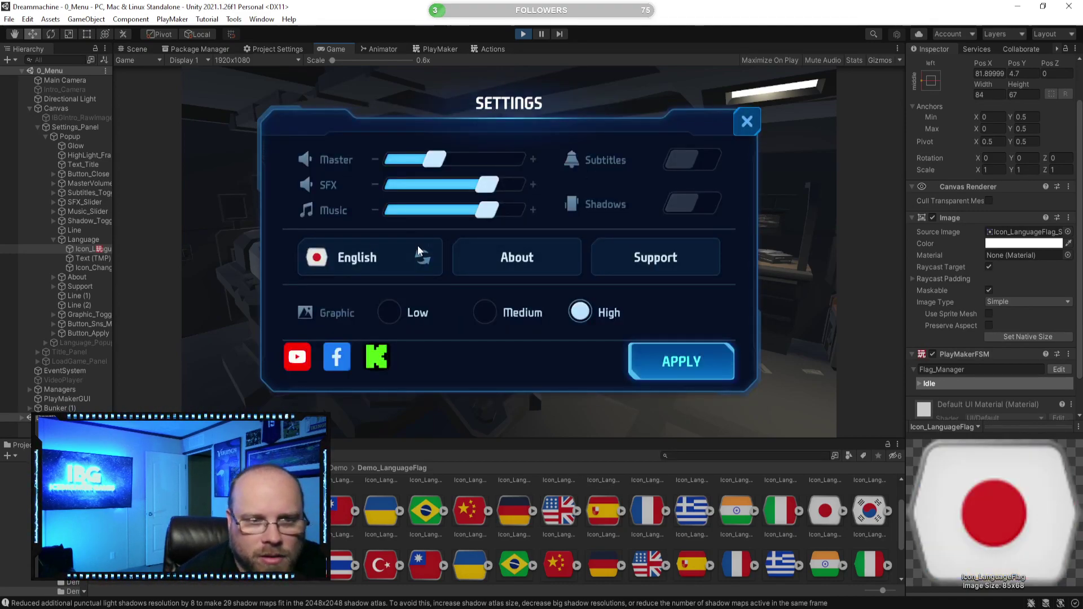
click(745, 122)
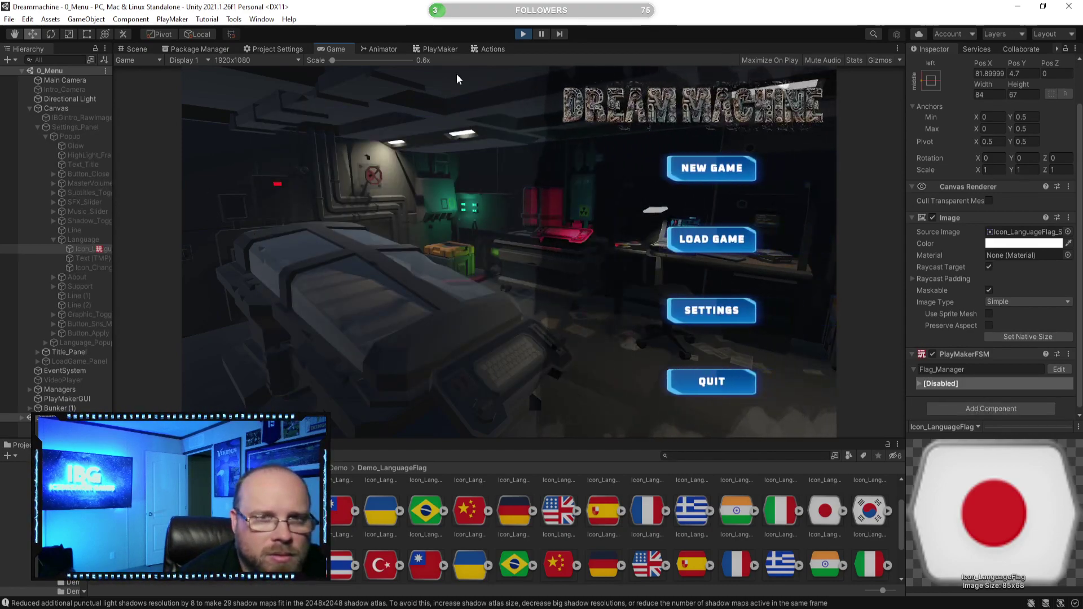
key(ctrl+p)
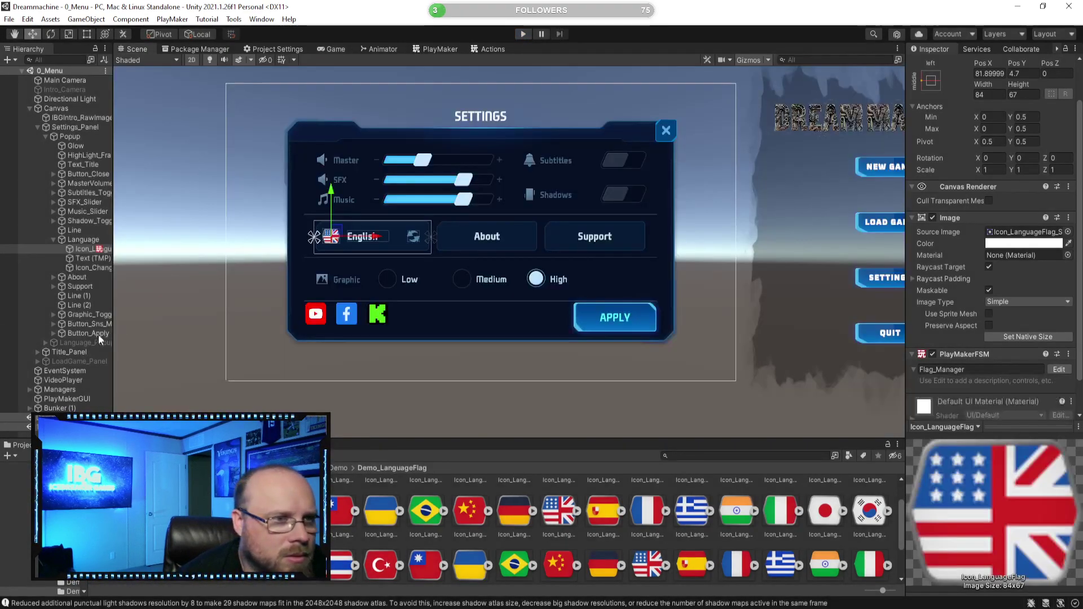
Collapse the Canvas hierarchy, run the scene, and test the Shadows toggle, graphic quality options, volume sliders and Apply in Settings
click(35, 127)
click(29, 108)
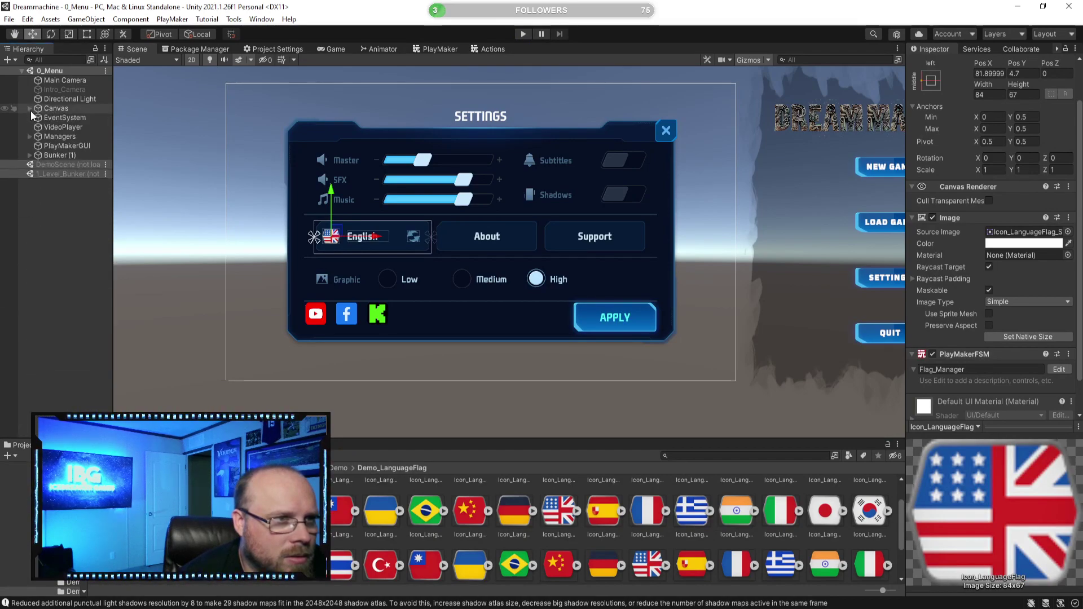
click(524, 35)
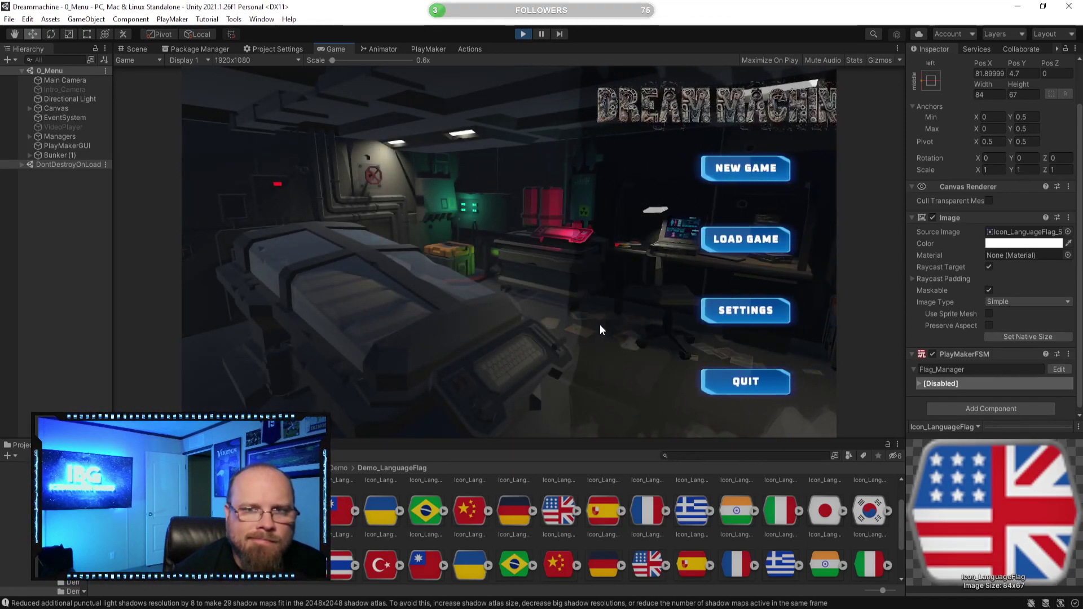
click(712, 313)
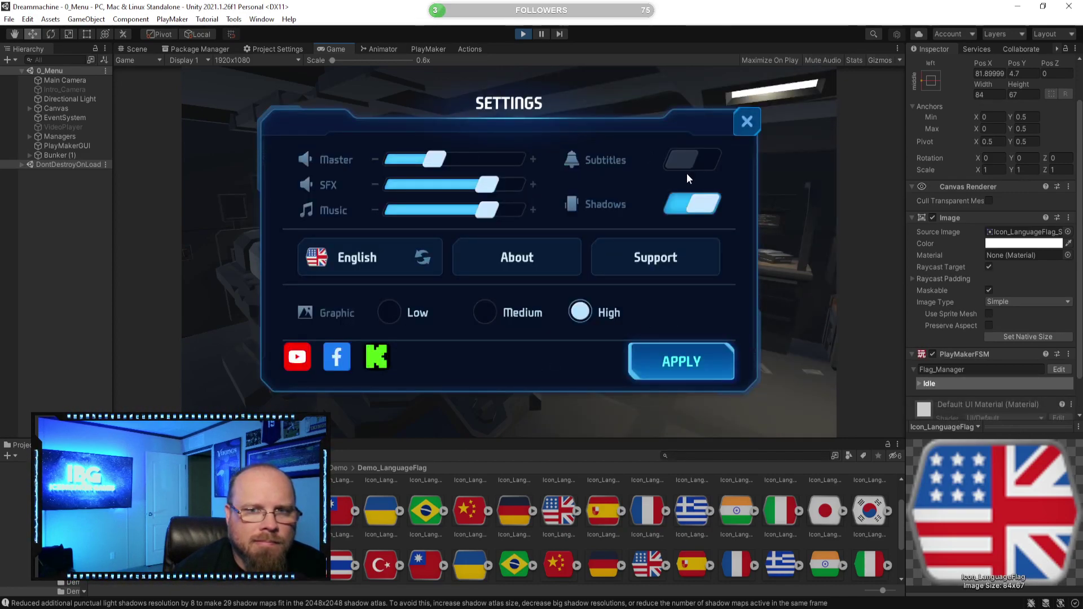
click(404, 313)
click(485, 312)
click(582, 311)
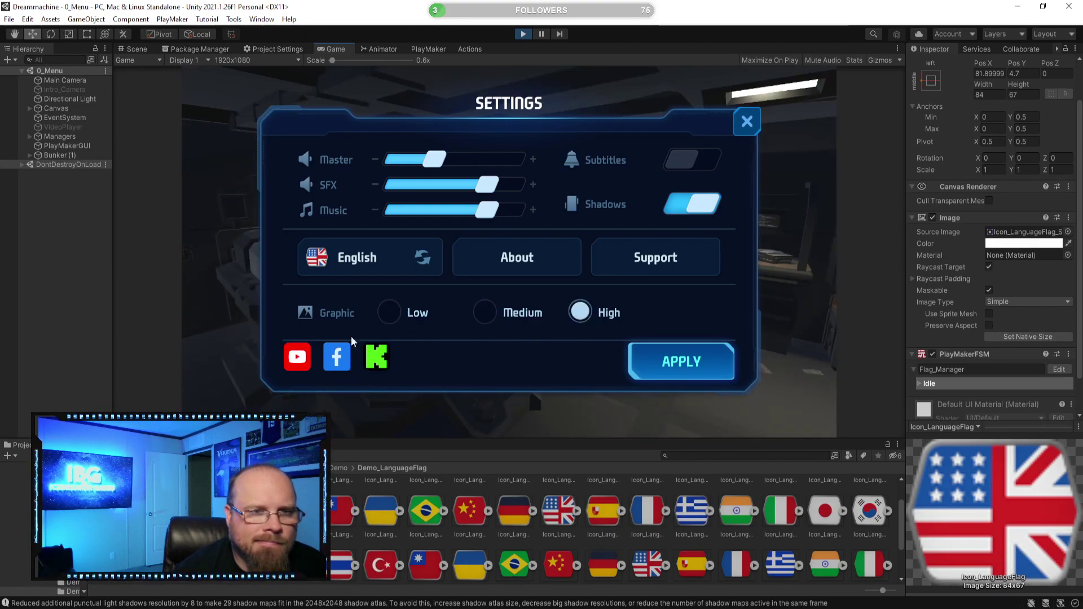
drag(434, 156, 431, 185)
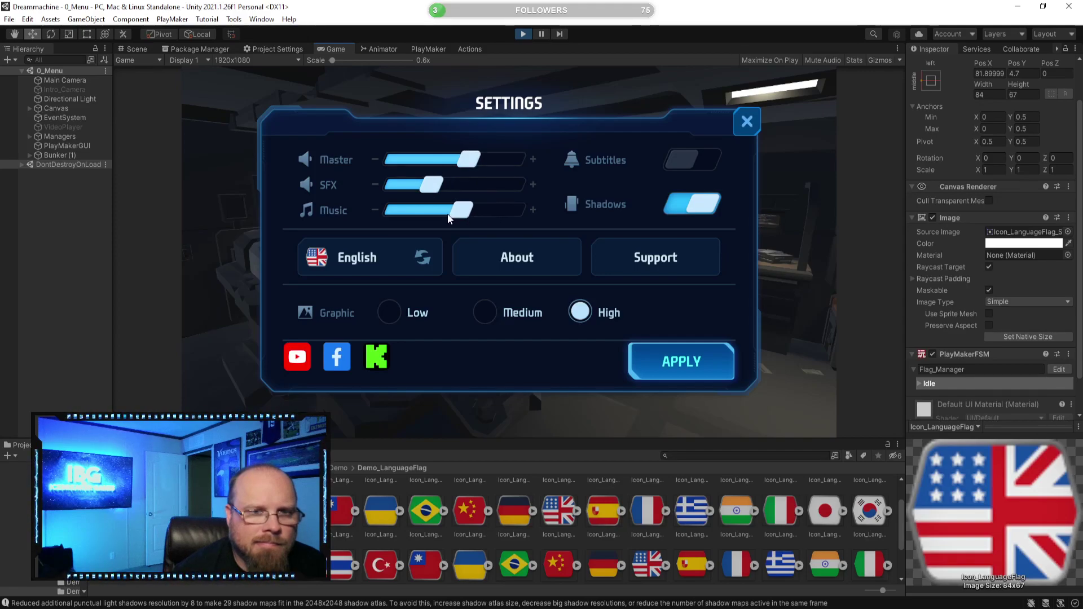
click(682, 360)
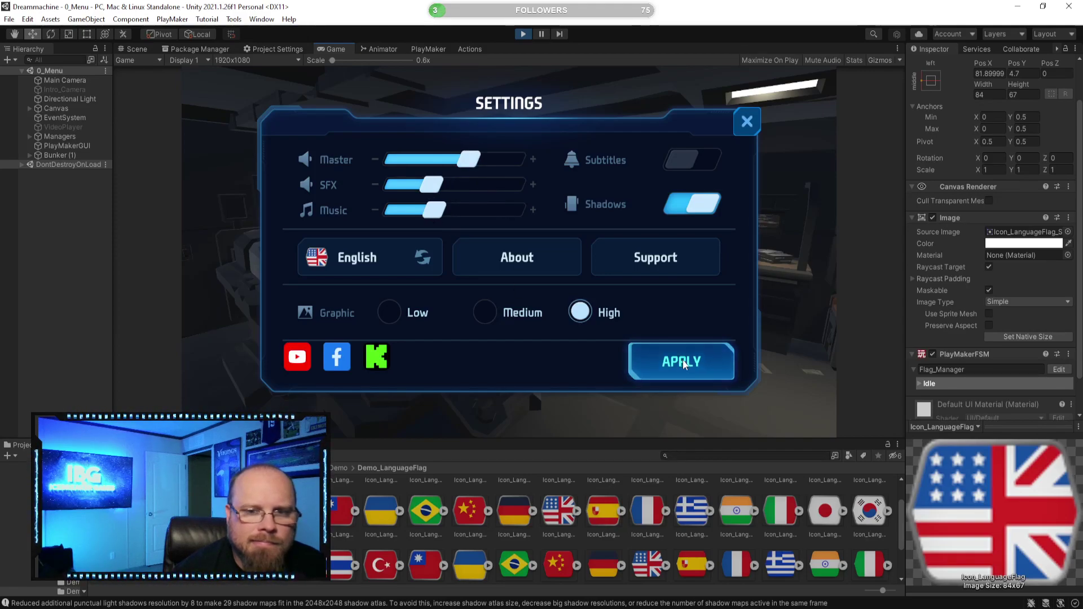
Close the running game's Settings window, check the Load Game screen and return, and test Quit from the title menu
click(746, 122)
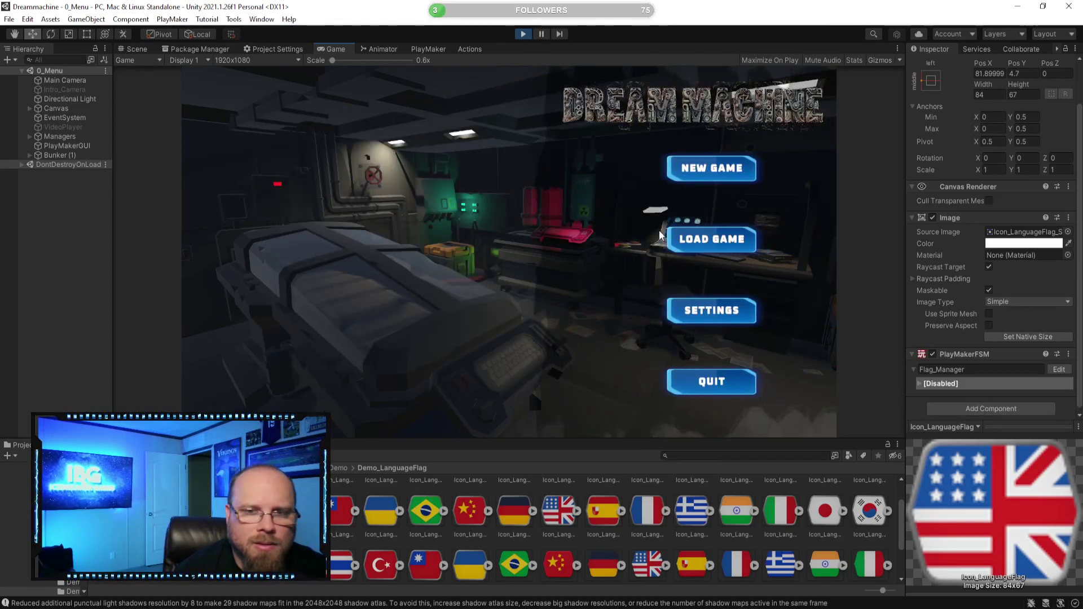
click(700, 237)
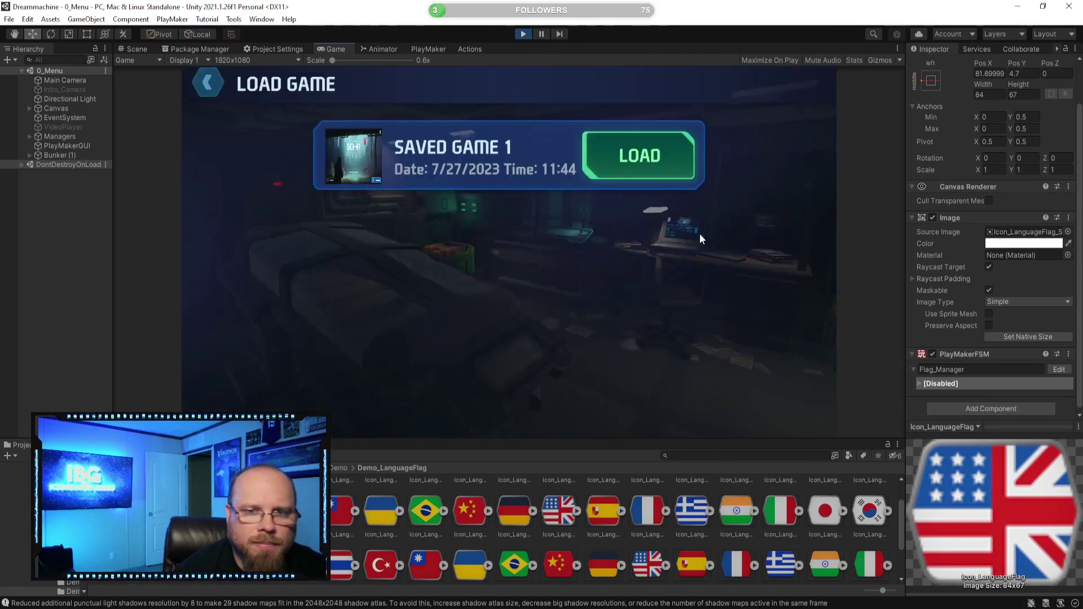
click(207, 79)
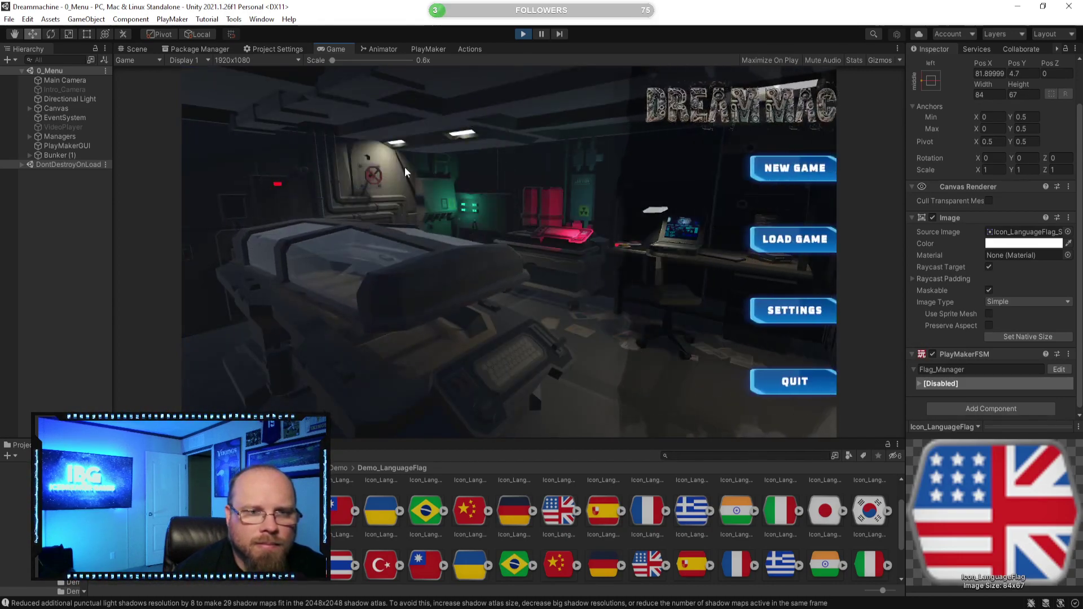
click(707, 385)
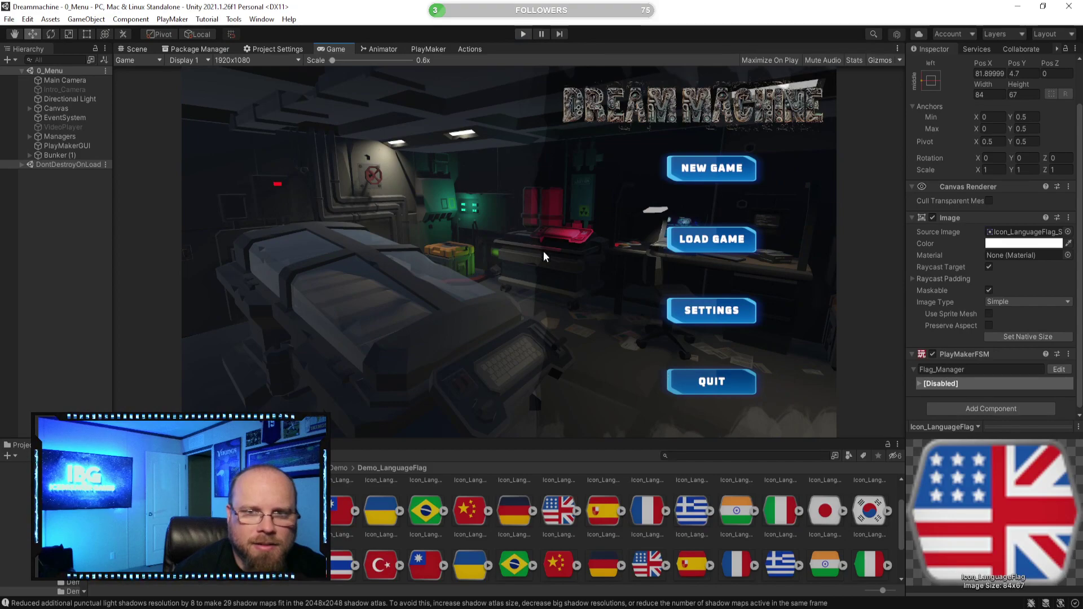
Deactivate Settings_Panel under the Canvas in 0_Menu and save the scene
click(96, 223)
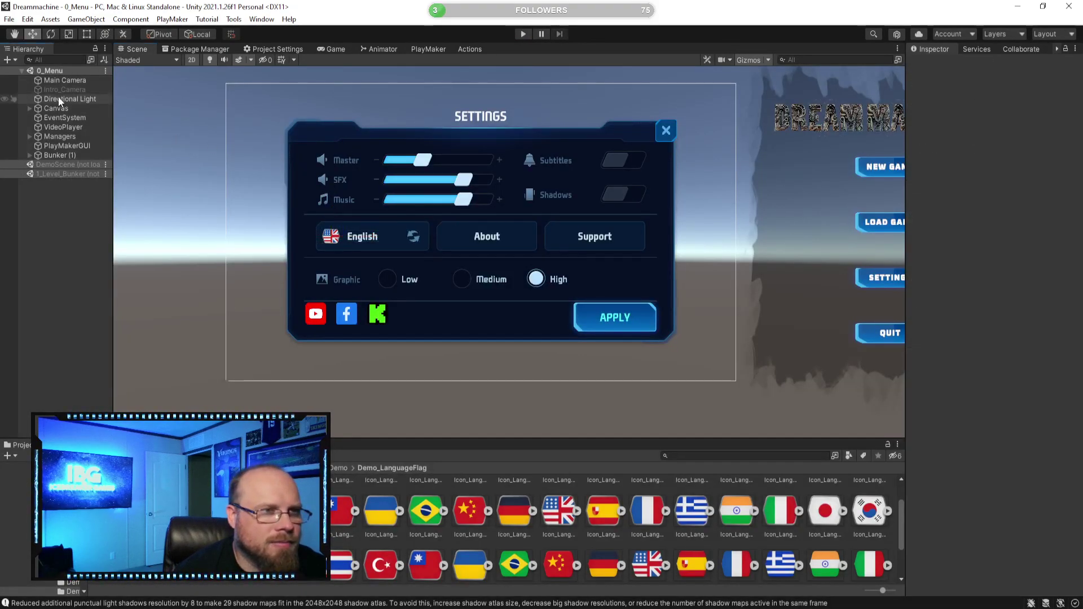
scroll(354, 246, down, 2)
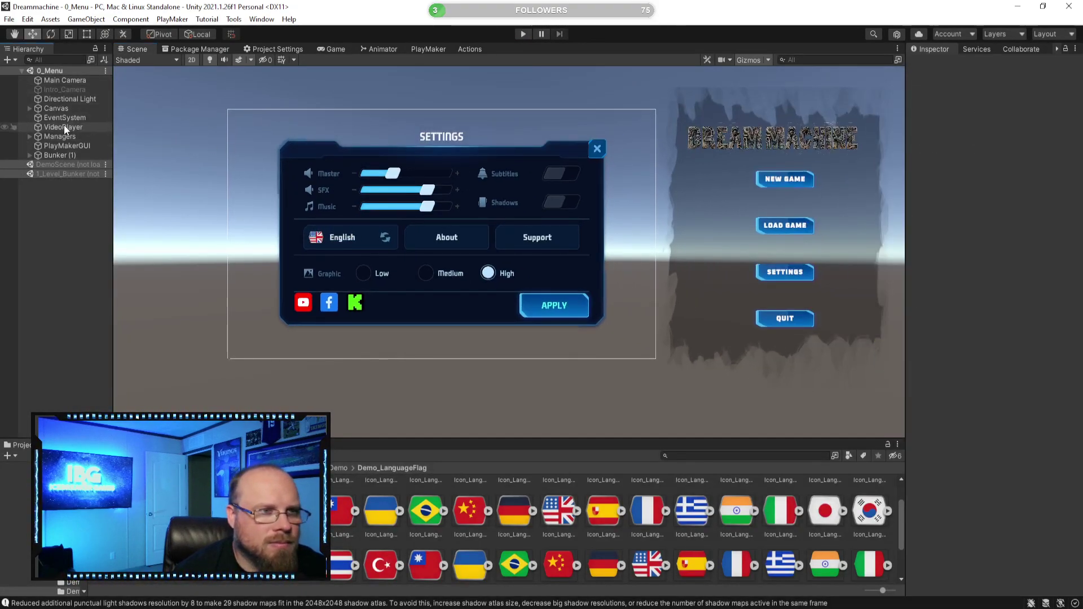
click(29, 109)
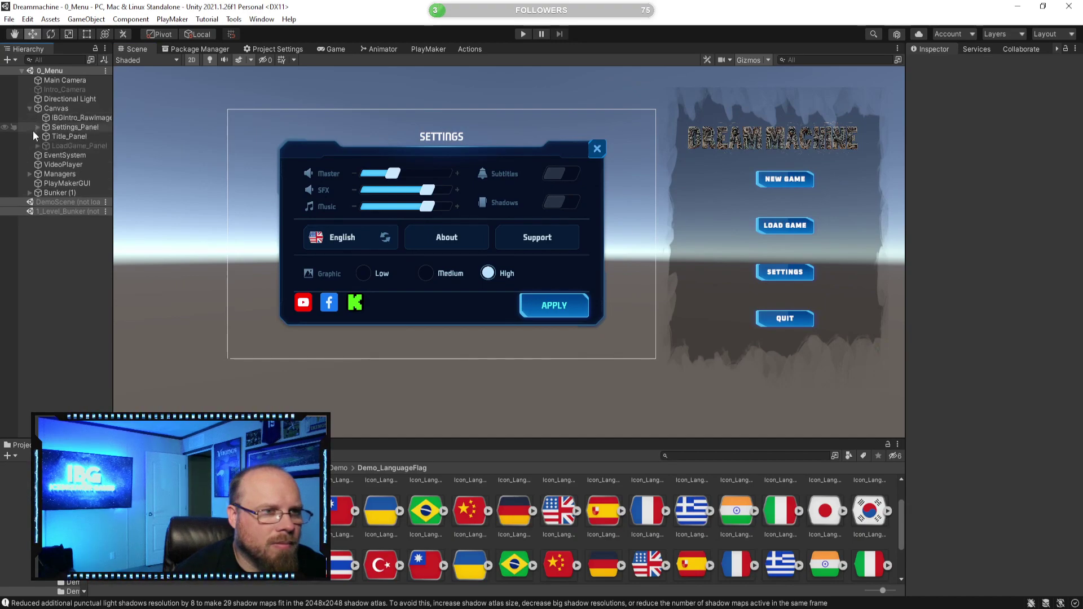
click(78, 128)
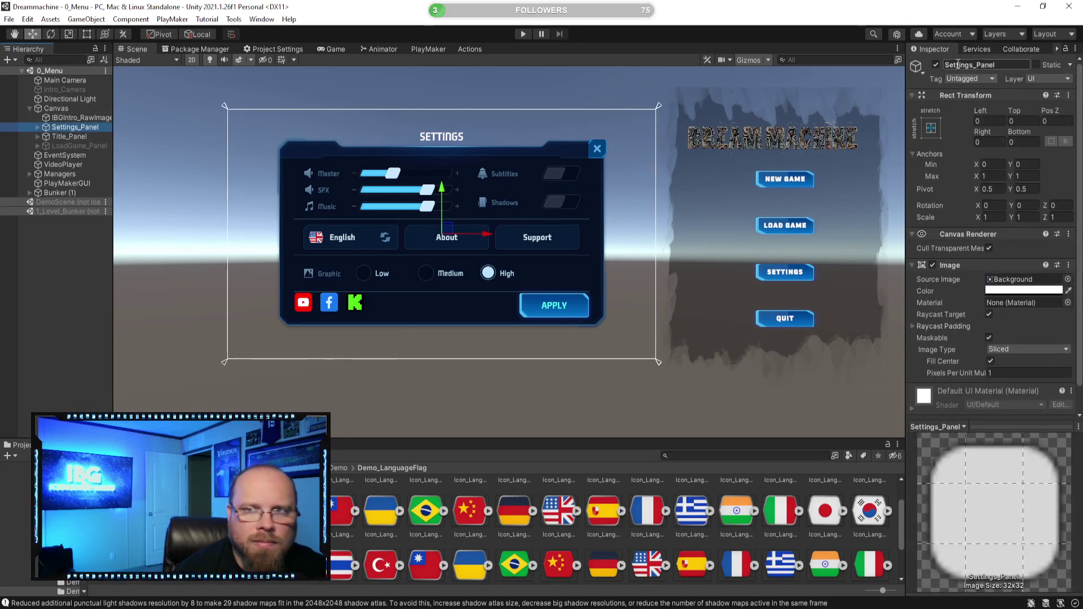
click(936, 66)
click(59, 263)
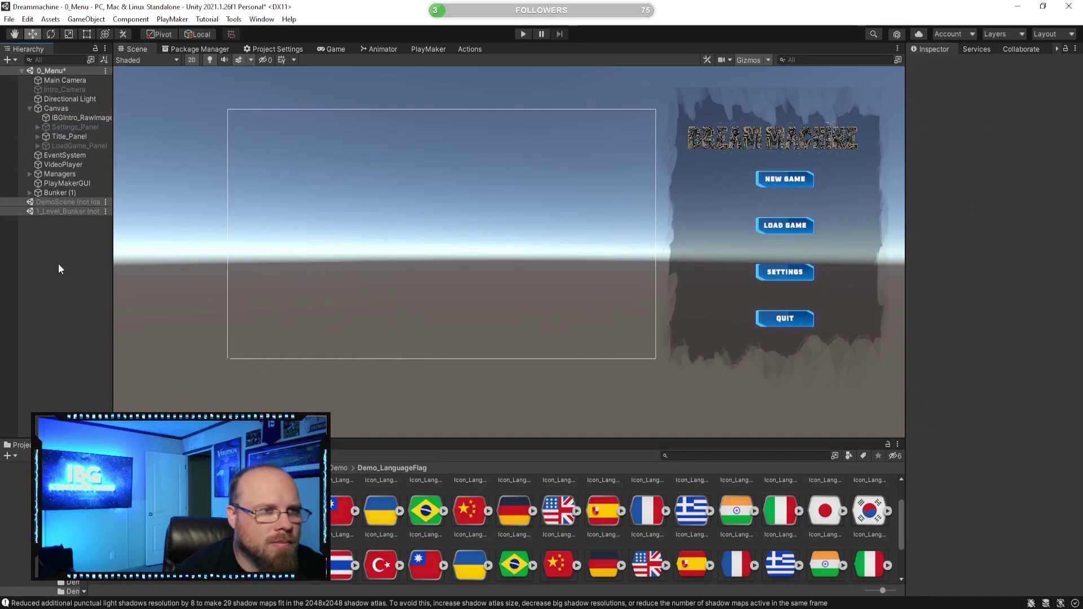
right_click(52, 70)
click(88, 95)
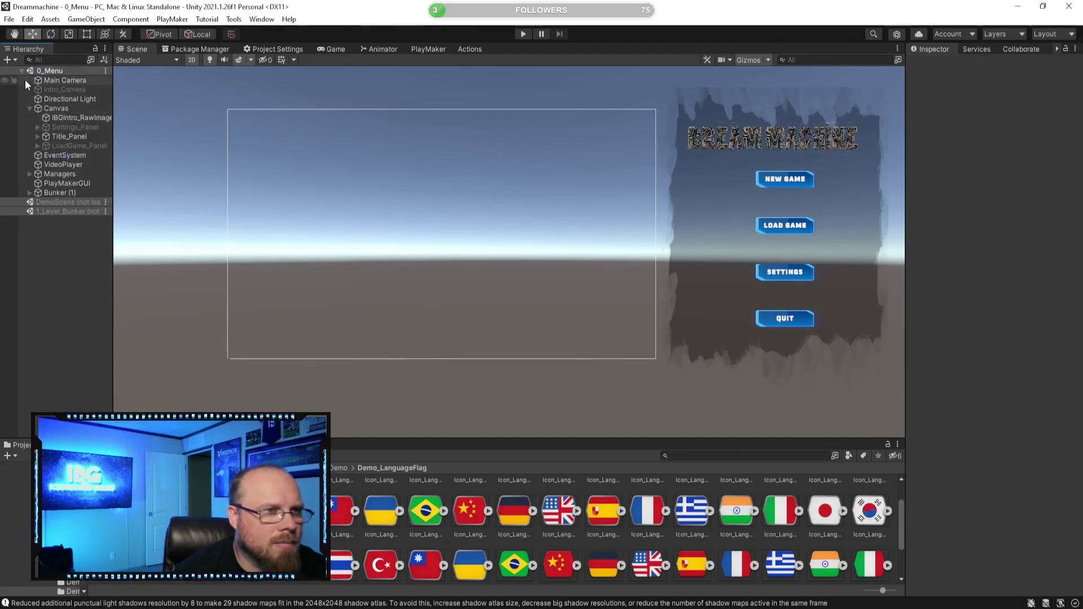
click(29, 109)
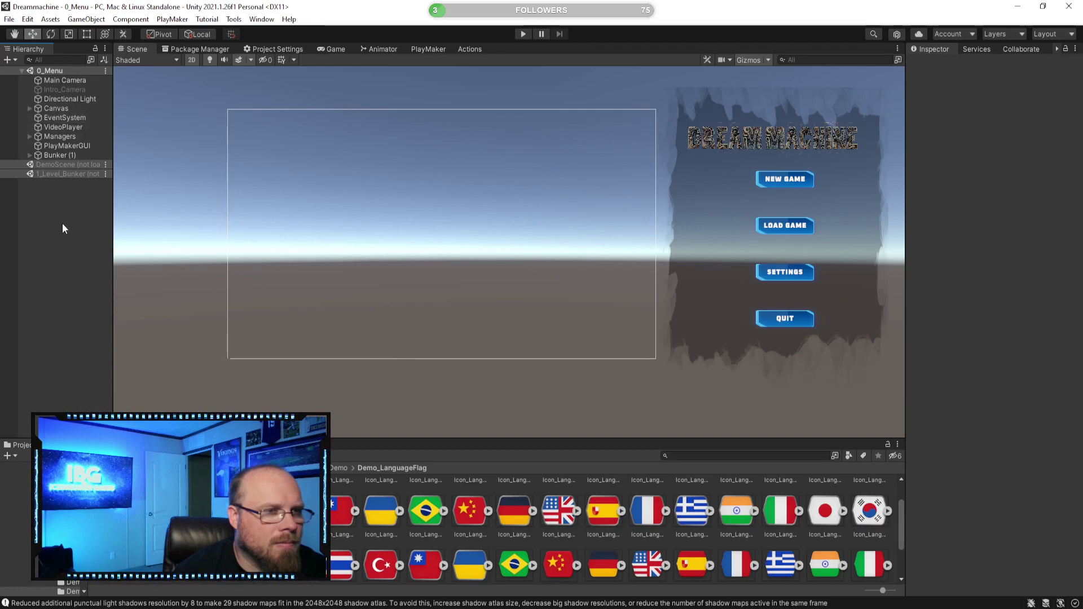
Load the 1_Level_Bunker scene and deactivate Settings_Panel under its Canvas
right_click(64, 171)
click(85, 178)
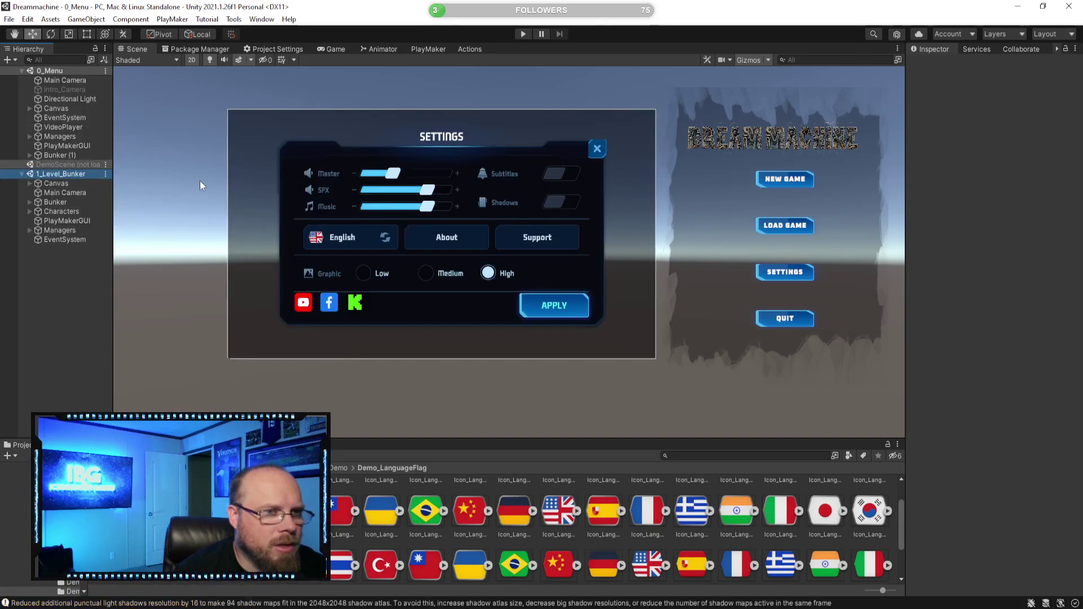
click(29, 183)
click(74, 201)
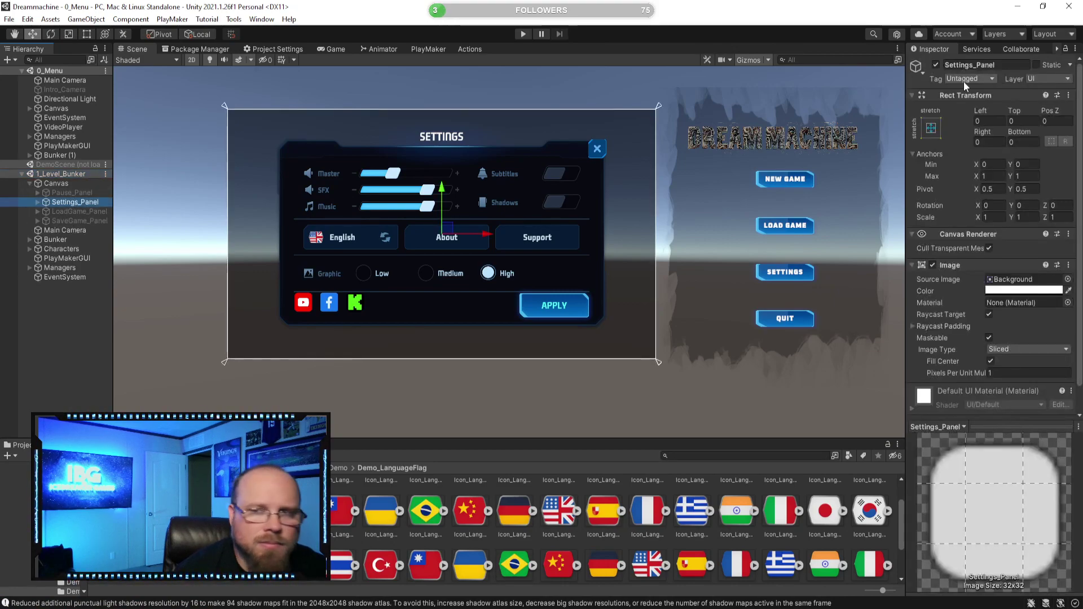
click(936, 65)
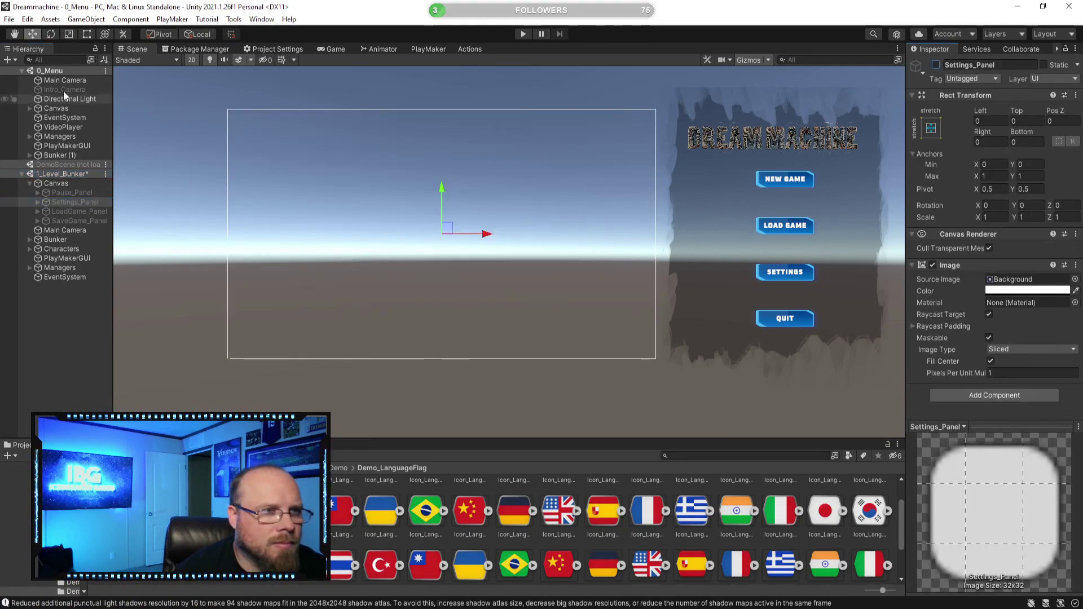
Unload the 0_Menu scene and switch the Scene view to 3D, framed on the Bunker object
right_click(57, 72)
click(104, 139)
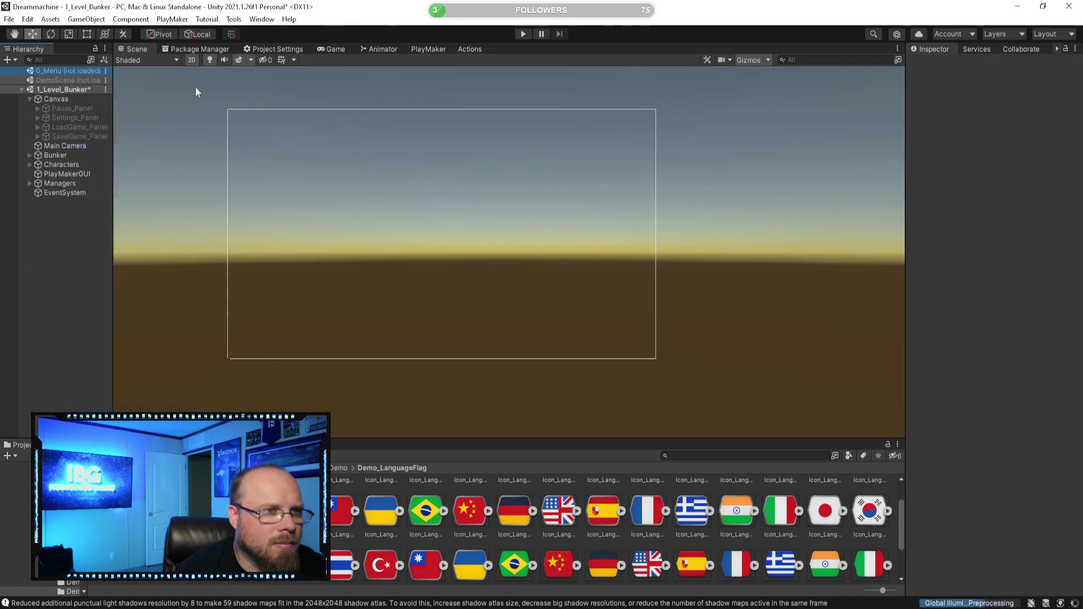
click(192, 59)
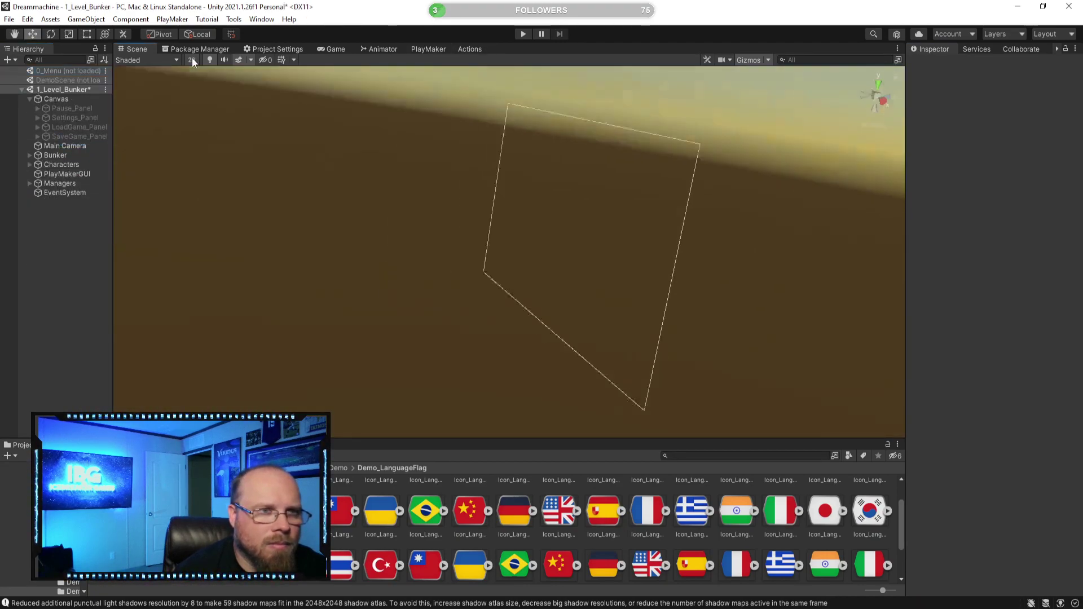
double_click(45, 155)
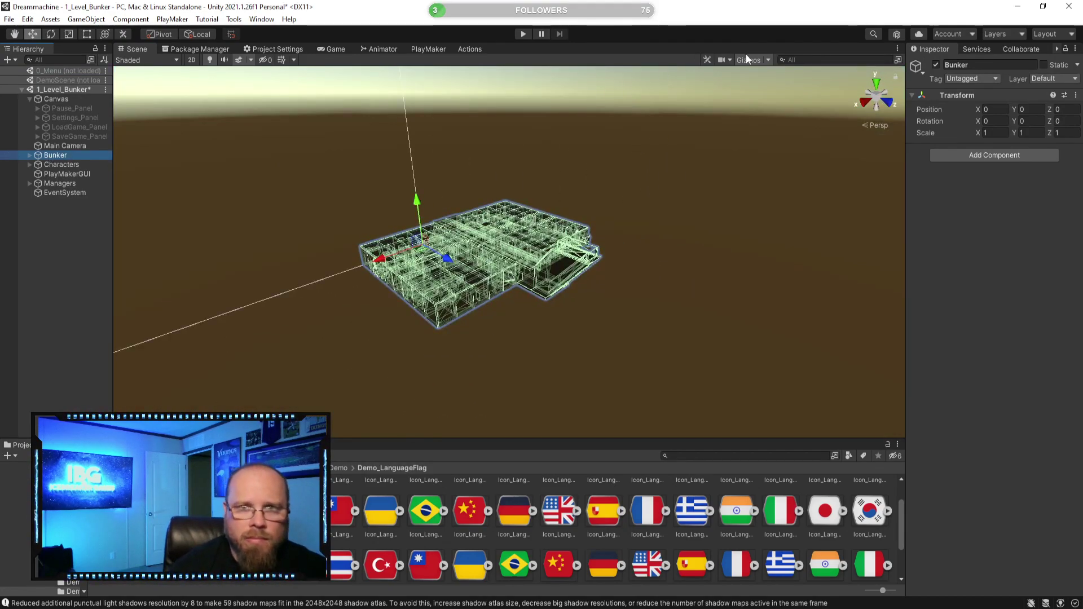
Examine the bunker interior from the laptop desk and pod room to the caution-striped door
key(w)
right_drag(551, 224, 540, 276)
click(518, 242)
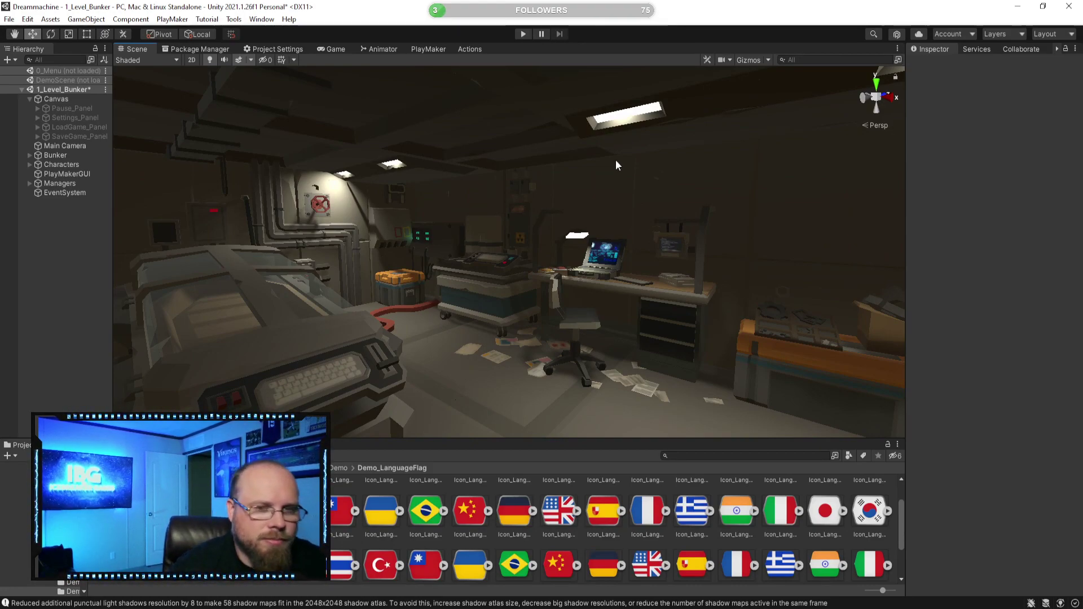
right_drag(427, 242, 489, 322)
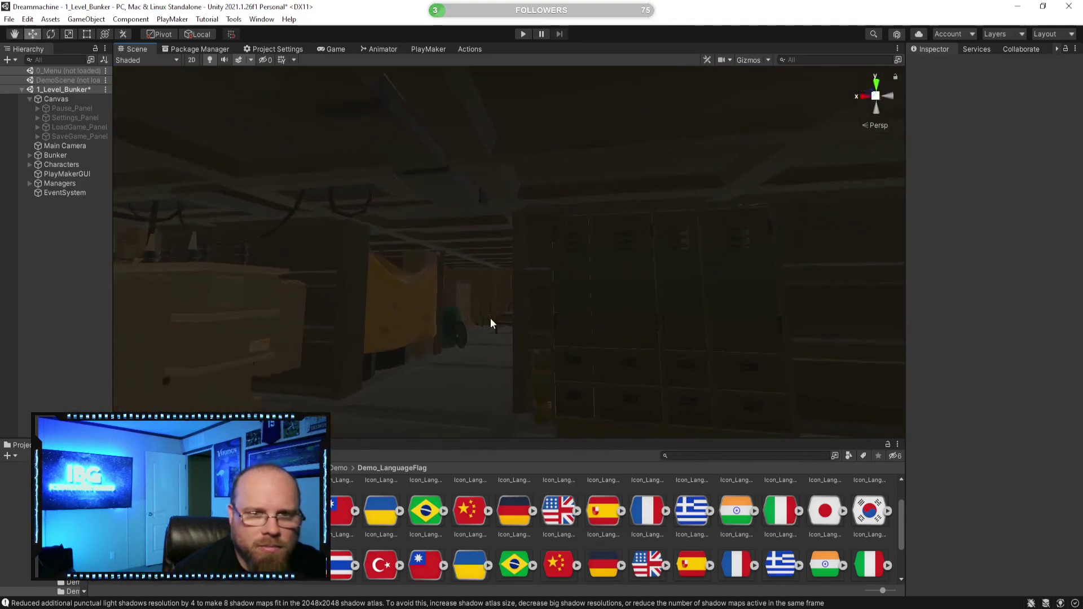
right_drag(508, 217, 506, 321)
click(493, 314)
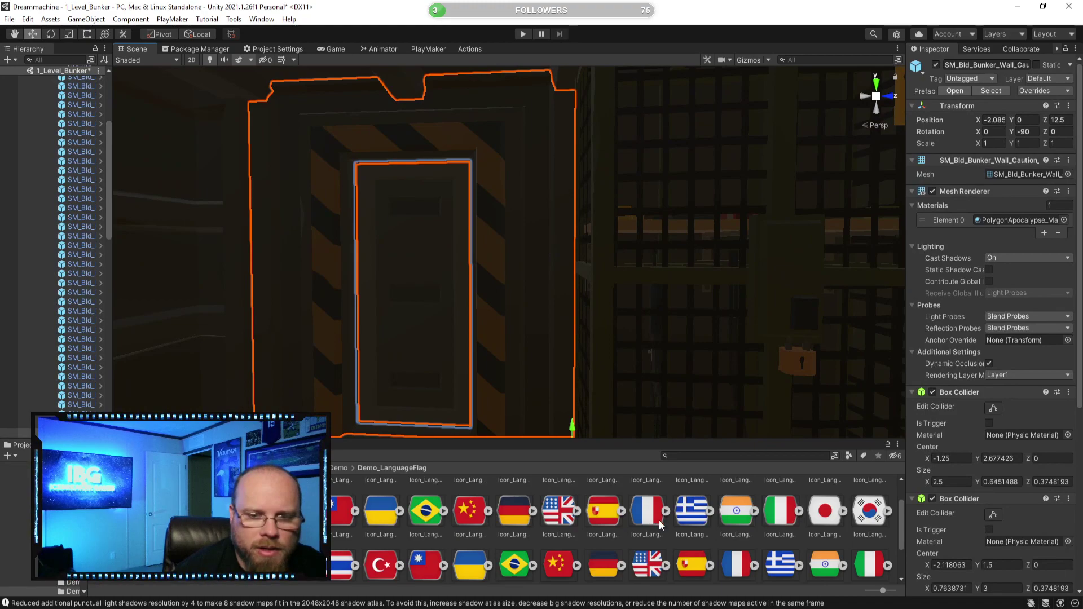
click(393, 296)
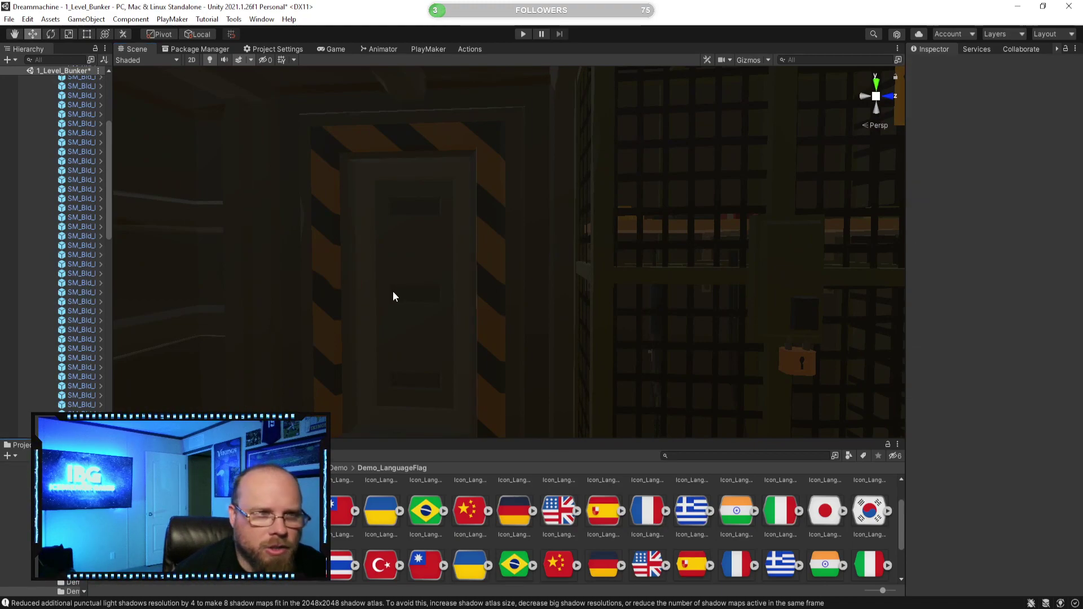
Widen the Hierarchy so the full object names fit, and collapse the Bunker group
click(118, 245)
drag(113, 246, 195, 251)
scroll(111, 221, up, 3)
scroll(153, 155, up, 5)
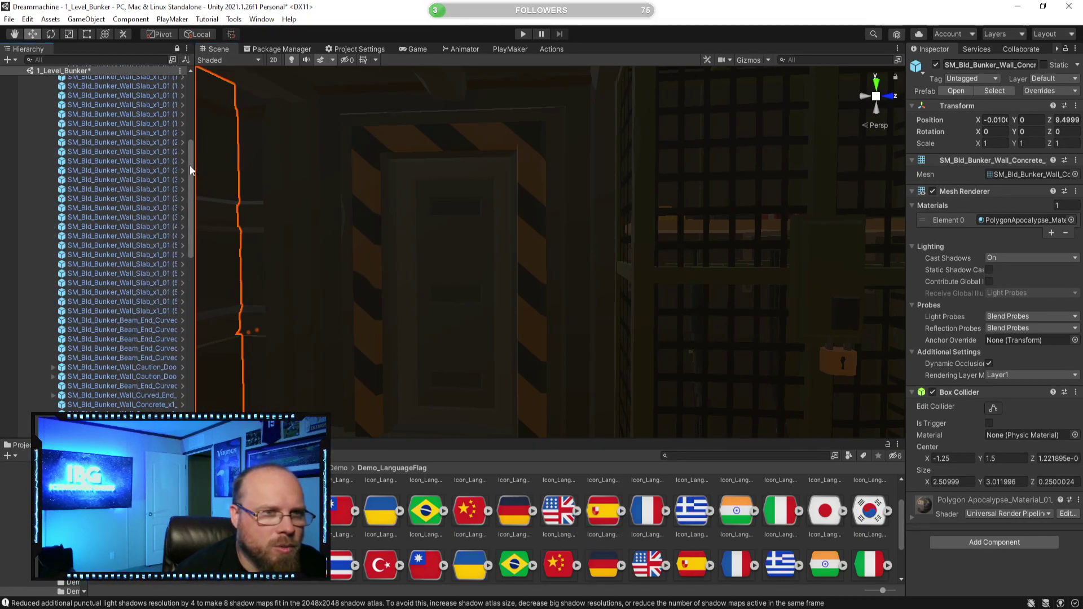
drag(190, 167, 192, 62)
click(30, 155)
click(77, 256)
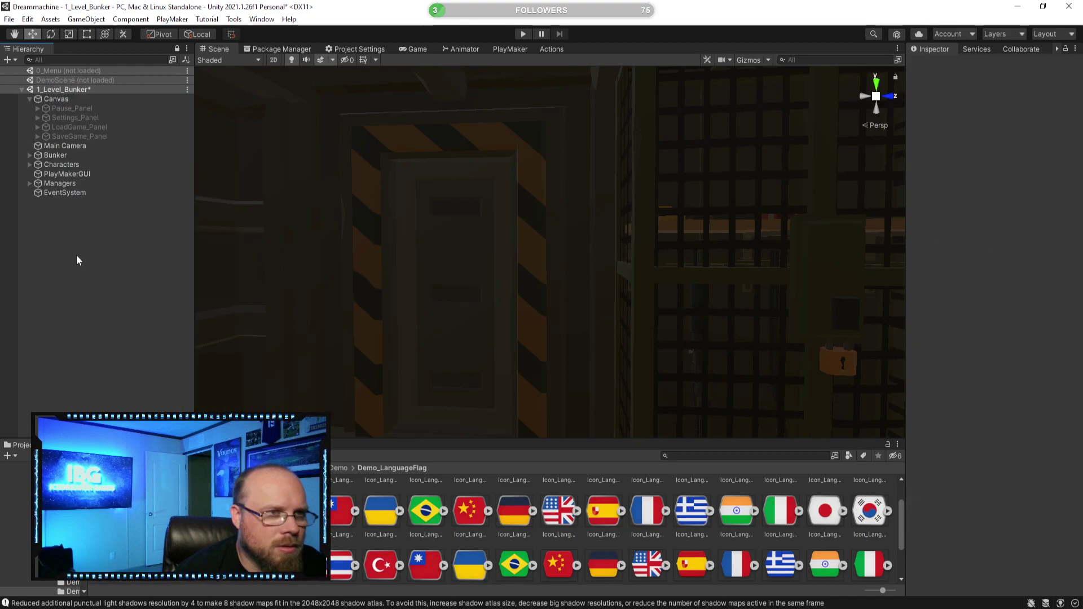
Examine the tunnel with the two characters, the television shelves, and the storage area beside the pod room
right_drag(521, 386, 514, 388)
key(s)
right_drag(549, 327, 399, 288)
key(w)
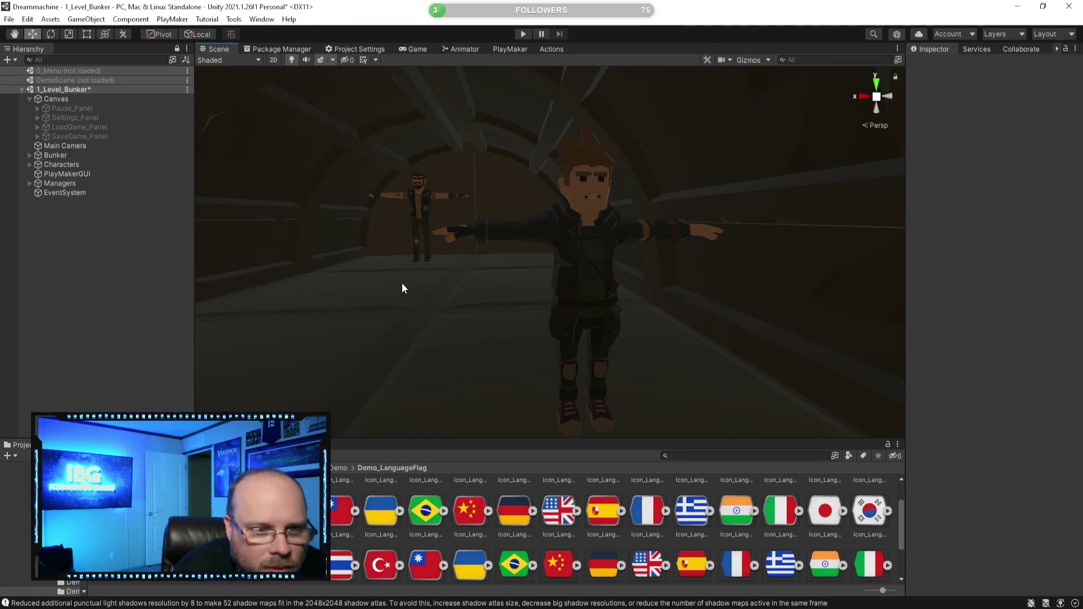
right_drag(493, 253, 571, 374)
right_drag(614, 337, 362, 202)
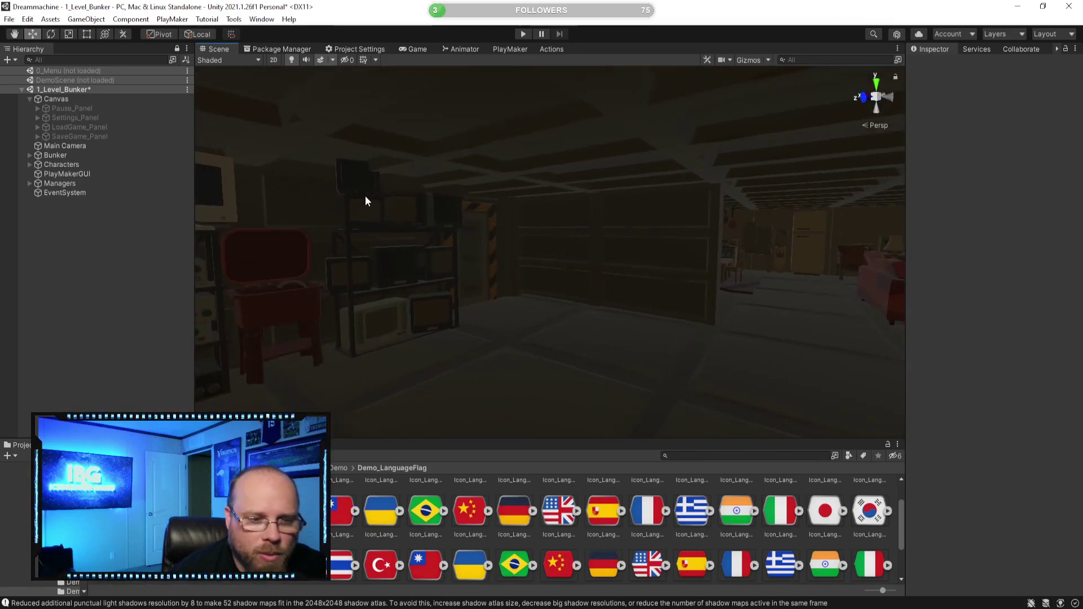
right_drag(337, 290, 630, 305)
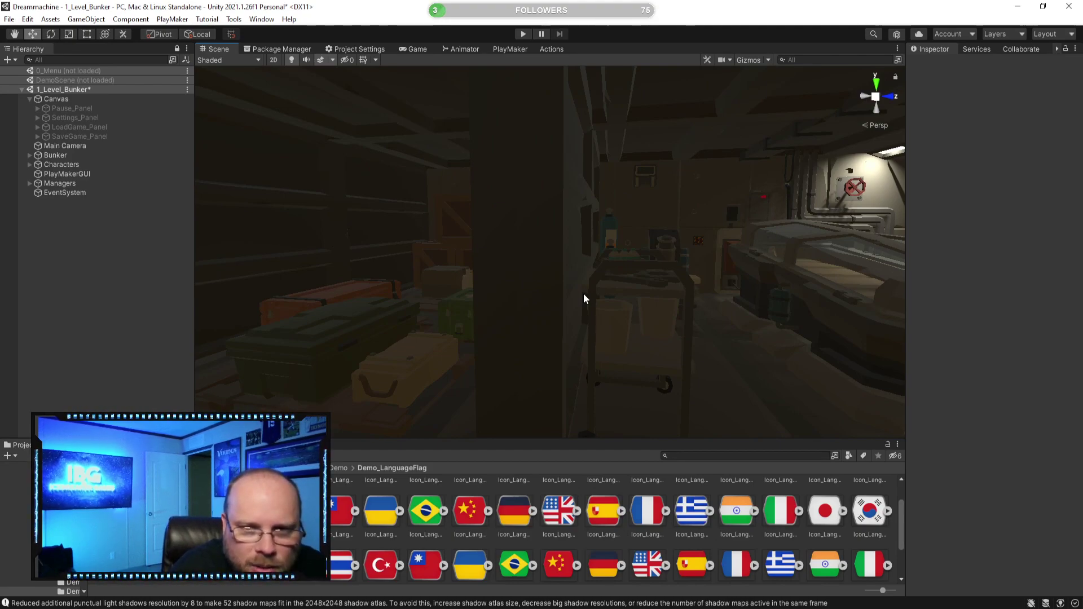
right_drag(527, 332, 650, 228)
key(s)
key(w)
key(s)
key(w)
right_drag(549, 249, 563, 229)
right_drag(476, 268, 640, 213)
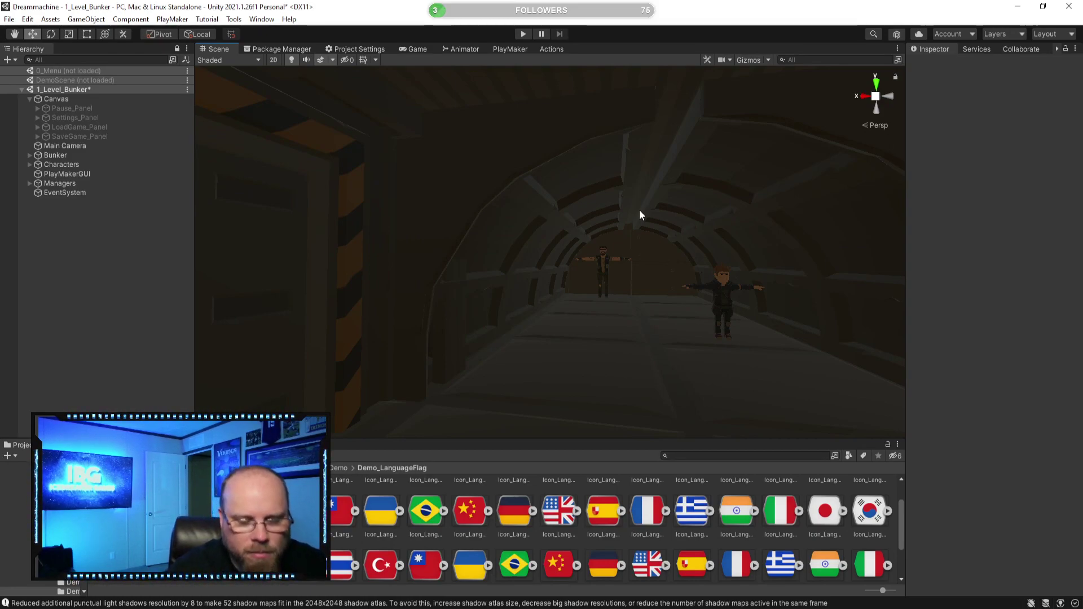
Examine the bunker route from the tunnel entrance past the storage crates to the pod, and back to the two characters
right_drag(595, 254, 658, 275)
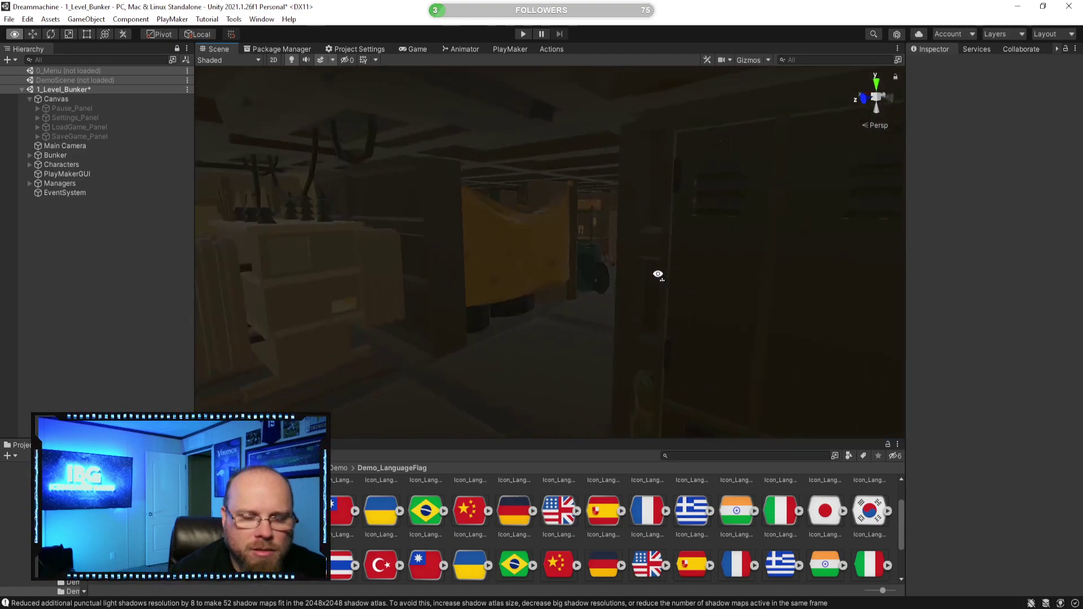
right_drag(408, 289, 613, 335)
right_drag(585, 273, 499, 287)
key(w)
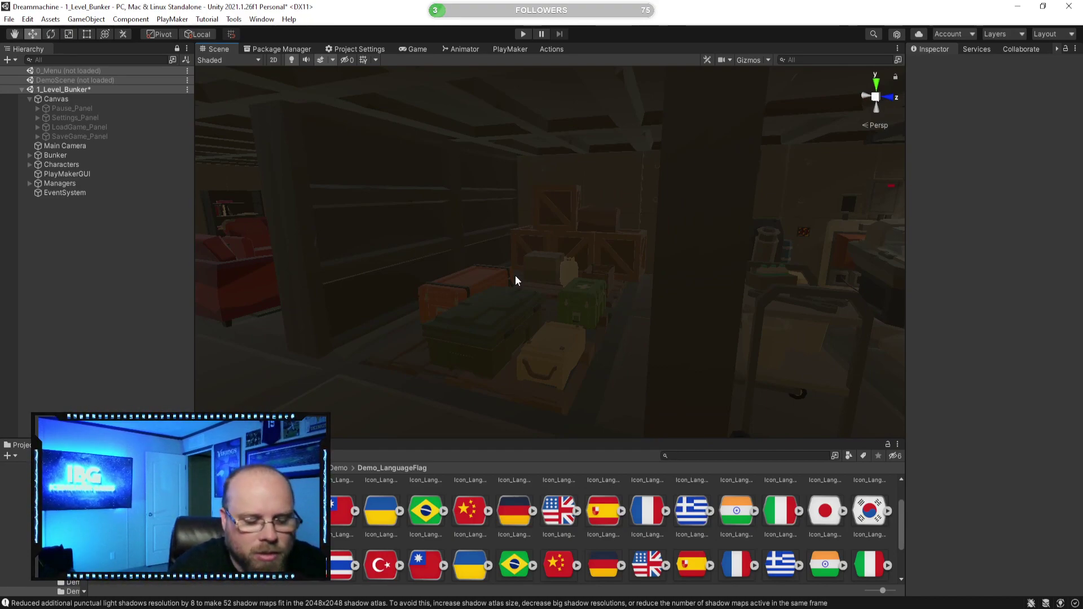
right_drag(483, 278, 391, 296)
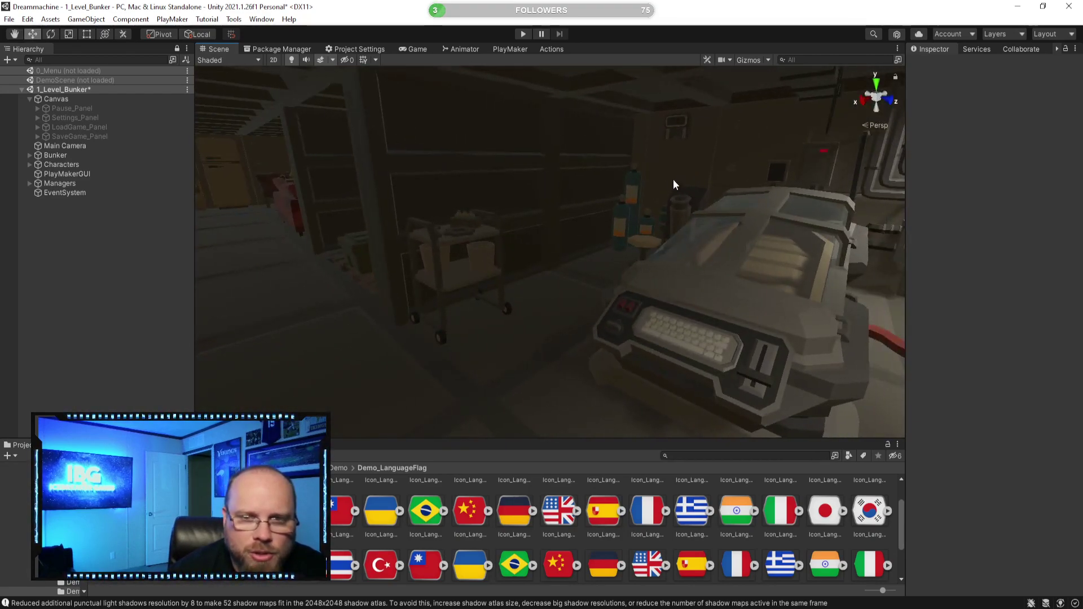
right_drag(704, 280, 720, 285)
right_drag(583, 312, 621, 320)
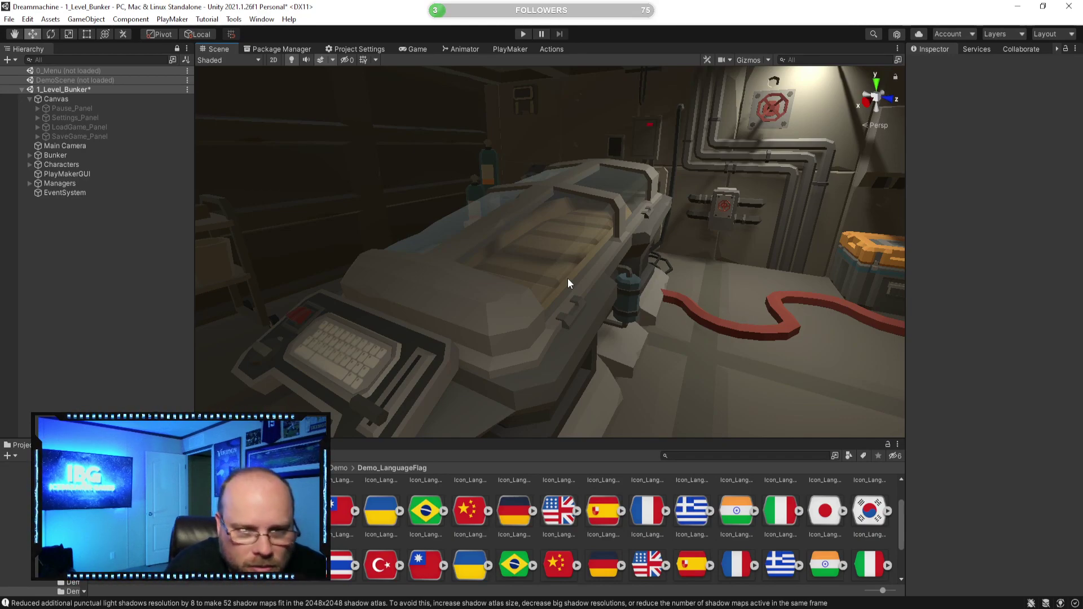
right_drag(567, 277, 539, 273)
key(w)
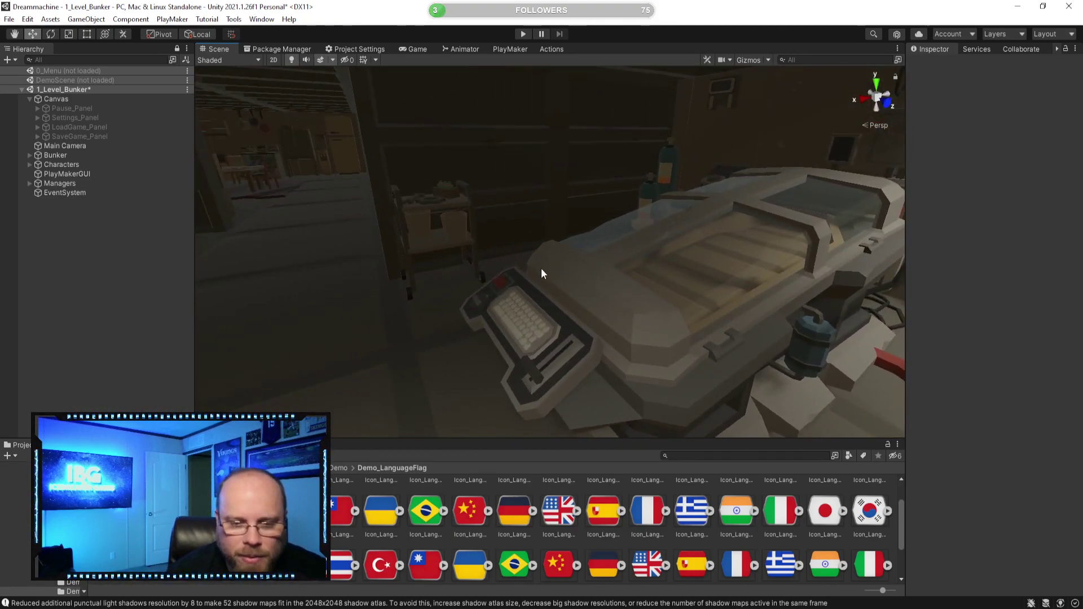
right_drag(551, 261, 682, 295)
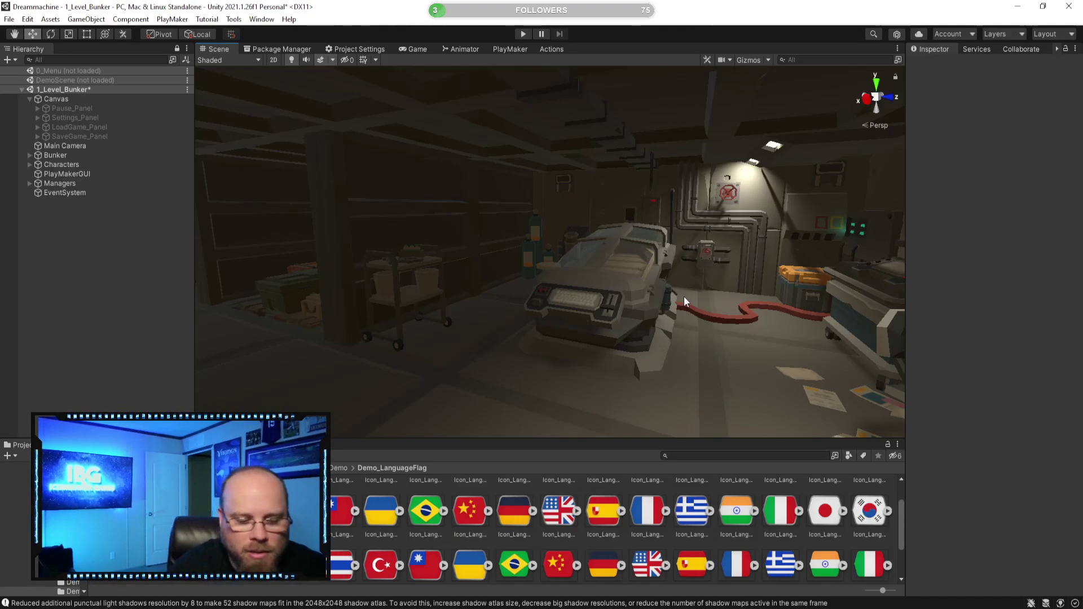
right_drag(725, 265, 544, 270)
key(w)
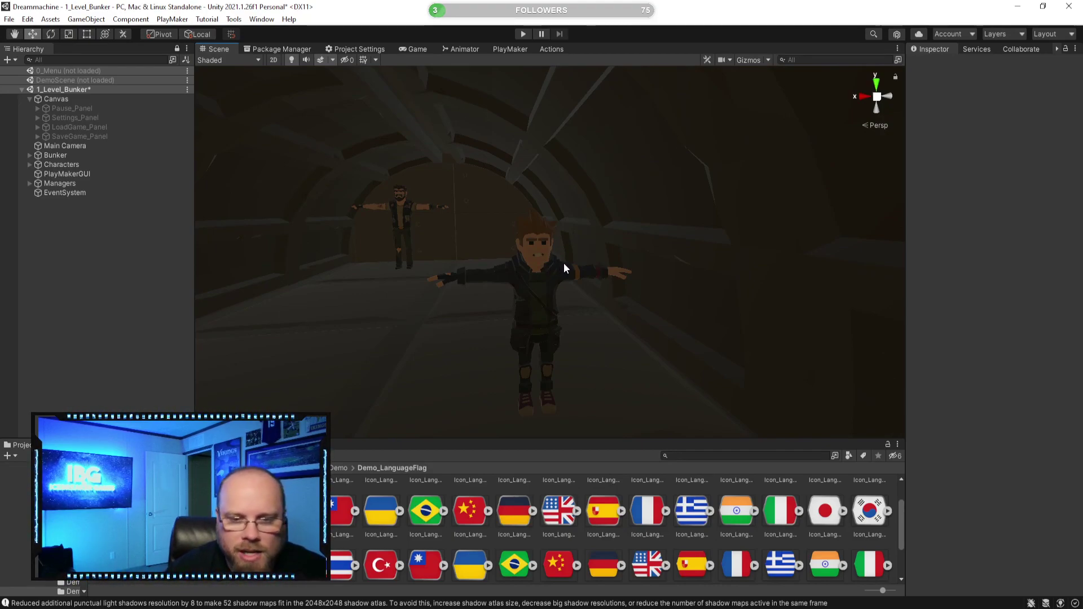
right_drag(546, 266, 570, 281)
key(s)
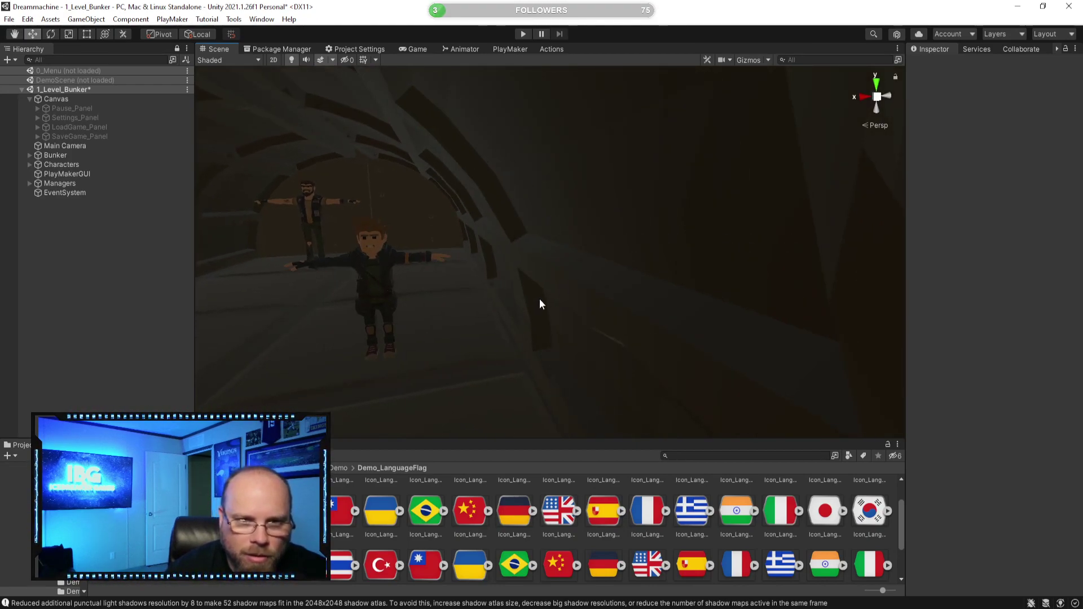
Examine the bunker from the two tunnel characters past the red sofa and beds to the glass-topped pod and laptop desk
right_drag(556, 298, 591, 299)
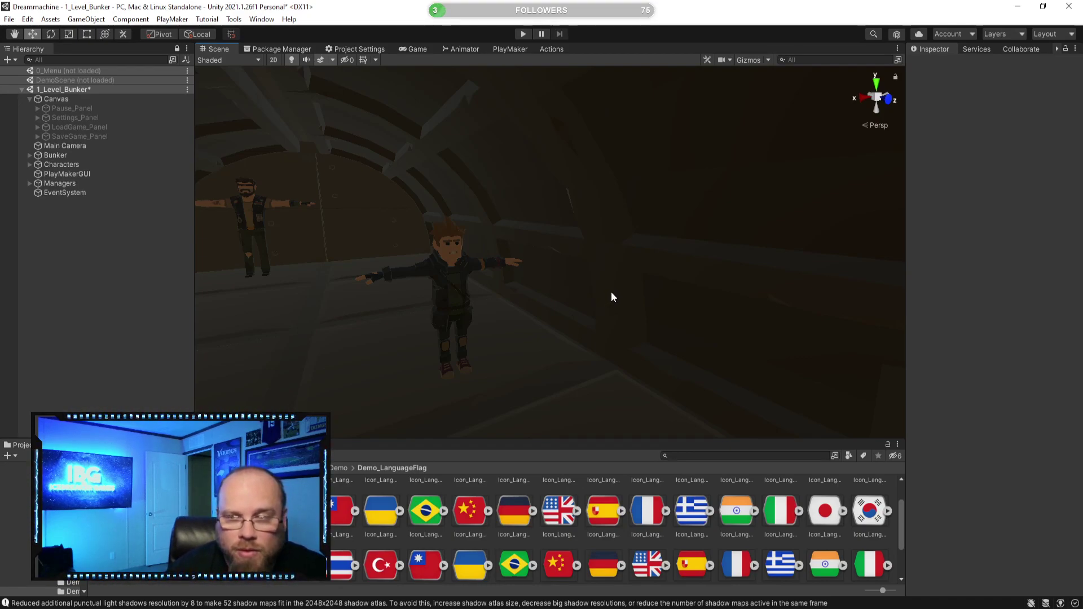
alt+drag(599, 302, 607, 341)
right_drag(519, 359, 491, 293)
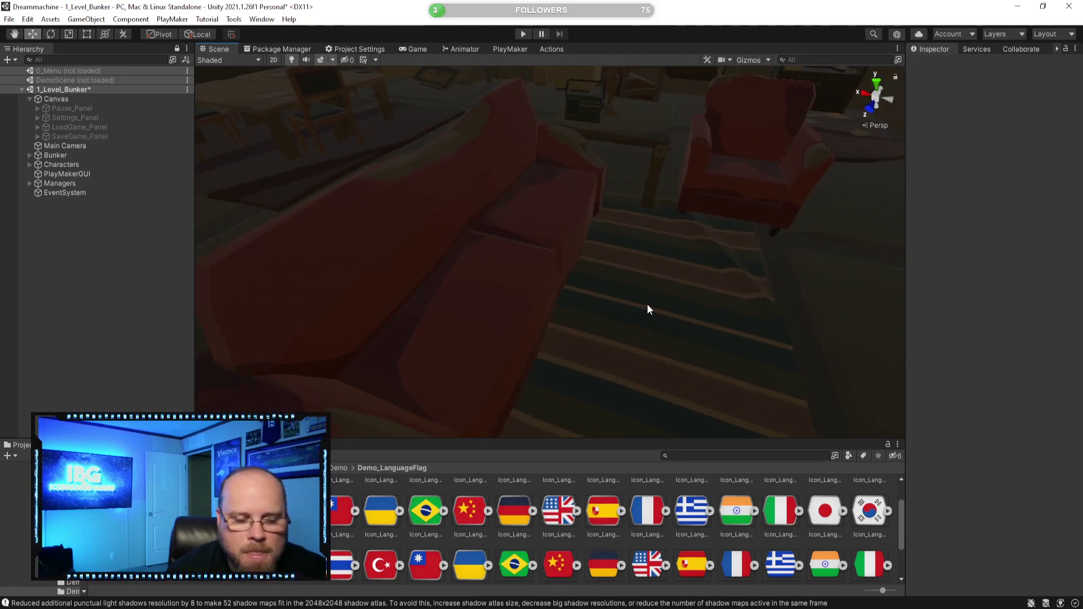
right_drag(652, 307, 590, 280)
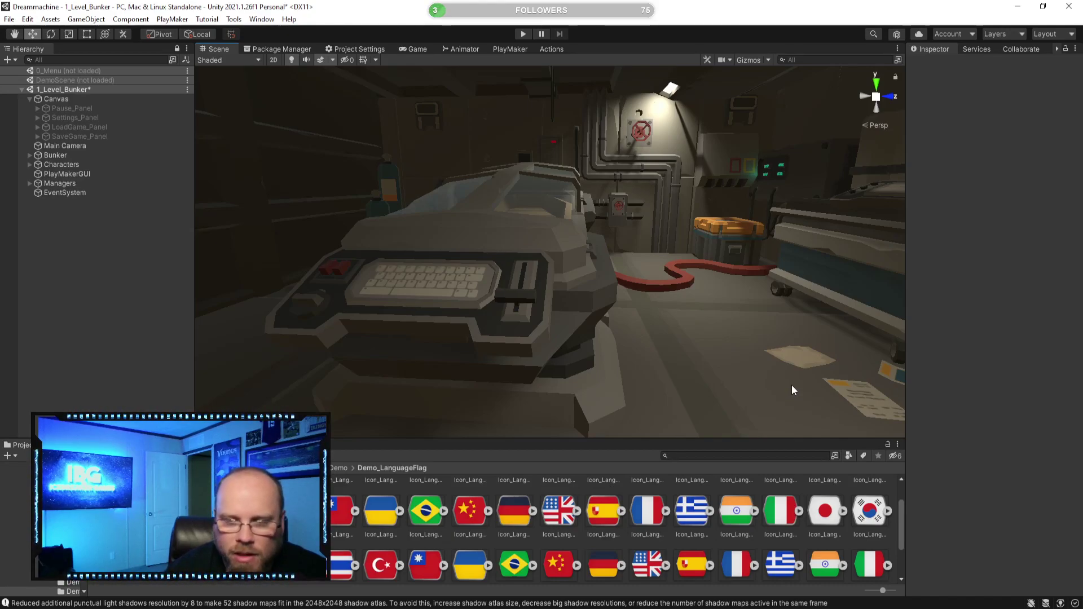
alt+drag(758, 350, 610, 388)
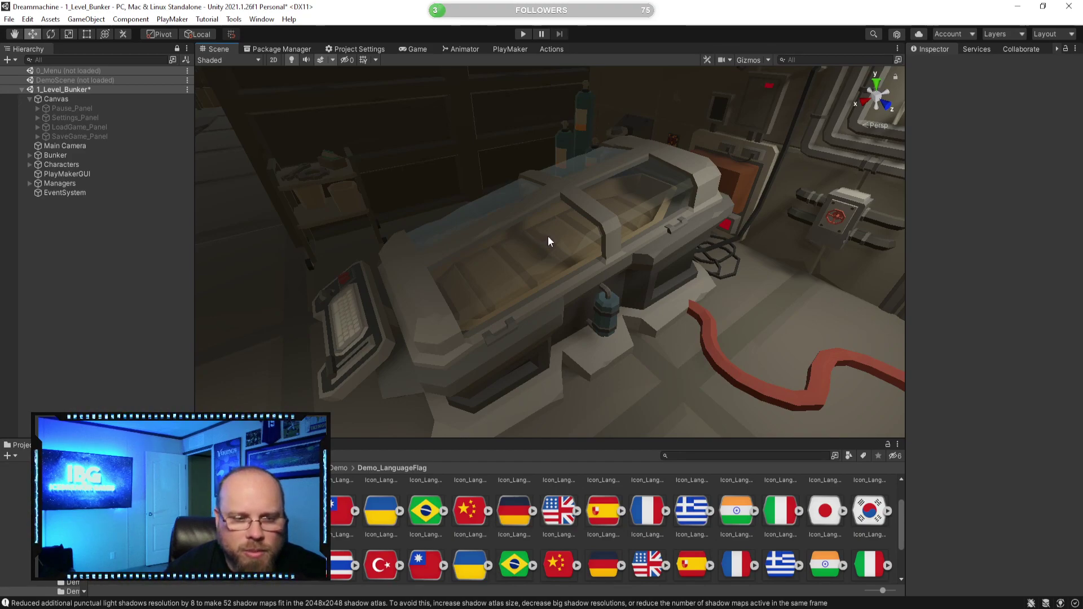
alt+drag(540, 245, 567, 255)
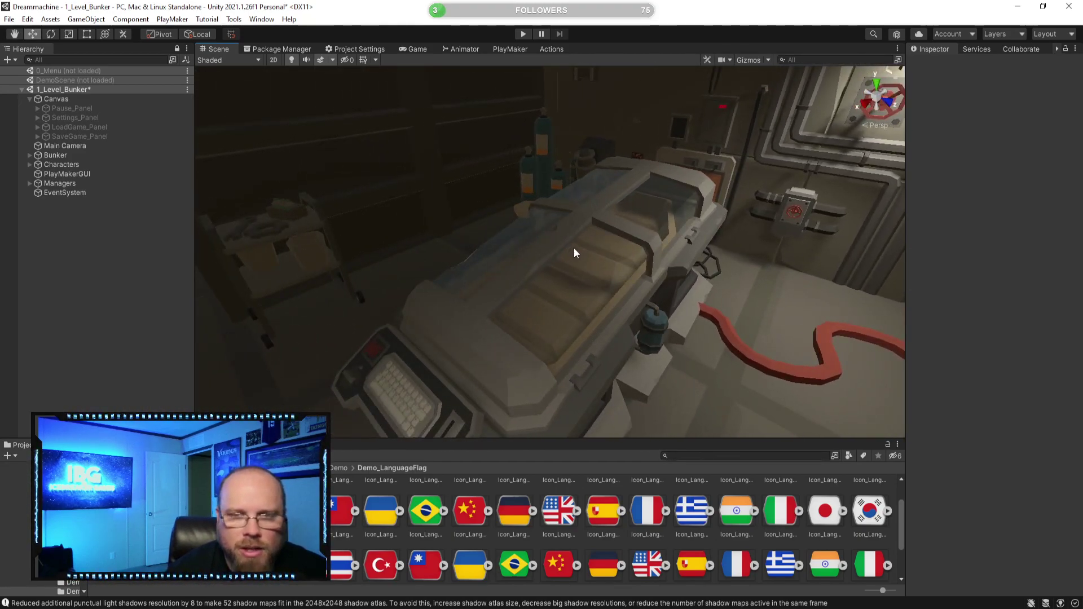
right_drag(592, 247, 566, 297)
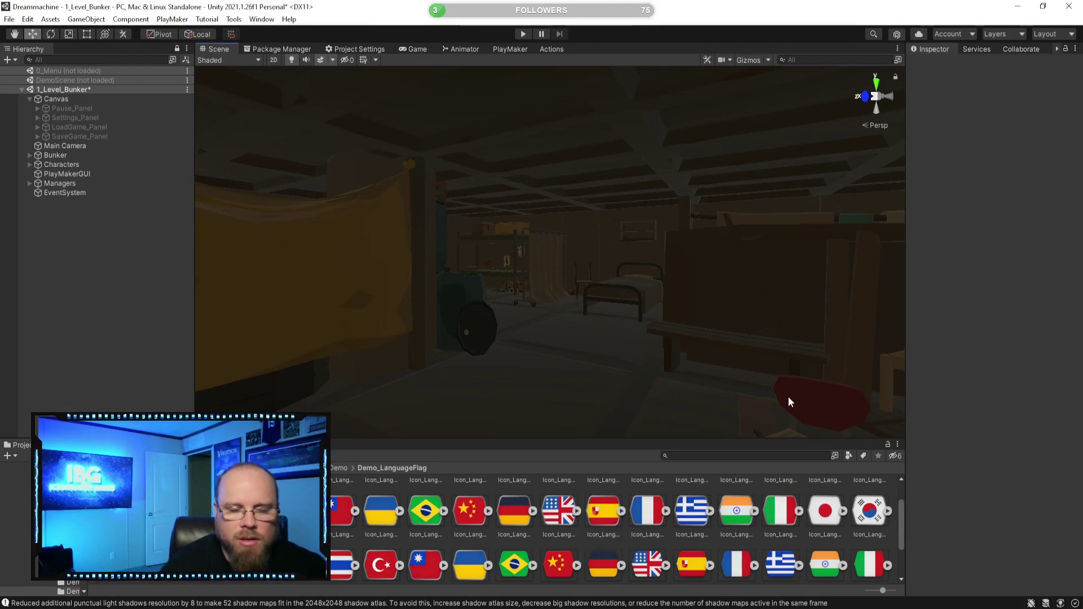
right_drag(564, 259, 634, 236)
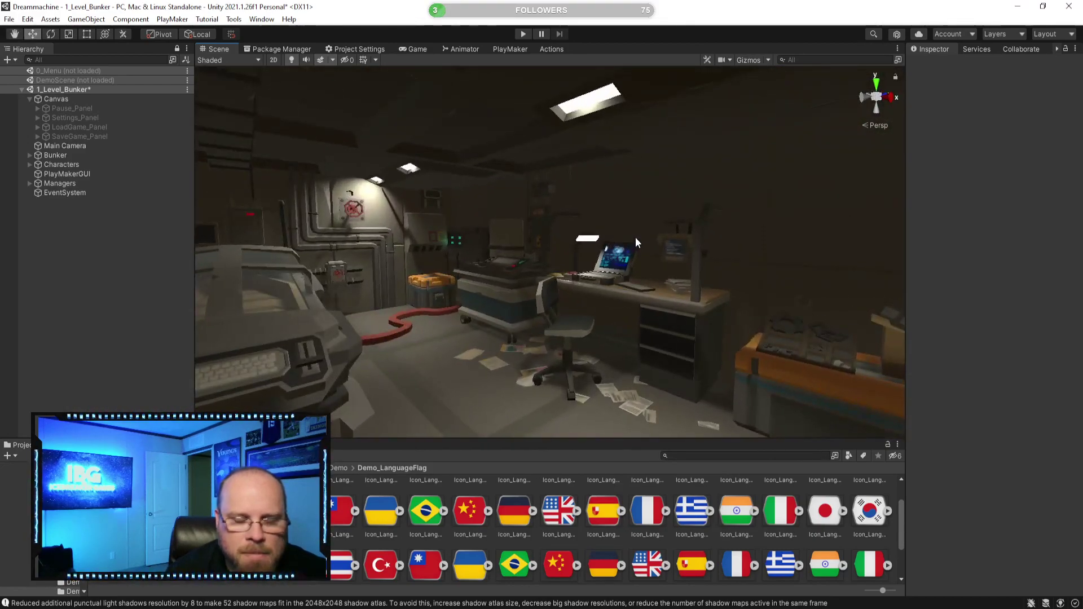
right_drag(709, 236, 500, 269)
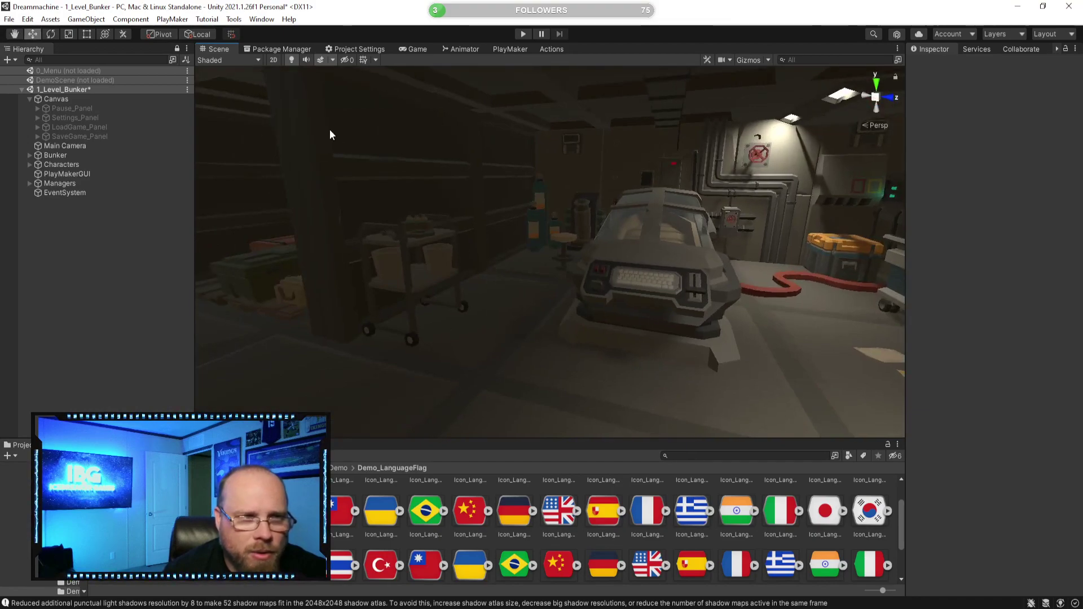
Save the 1_Level_Bunker scene and return the scene view to the two characters in the tunnel
right_click(86, 89)
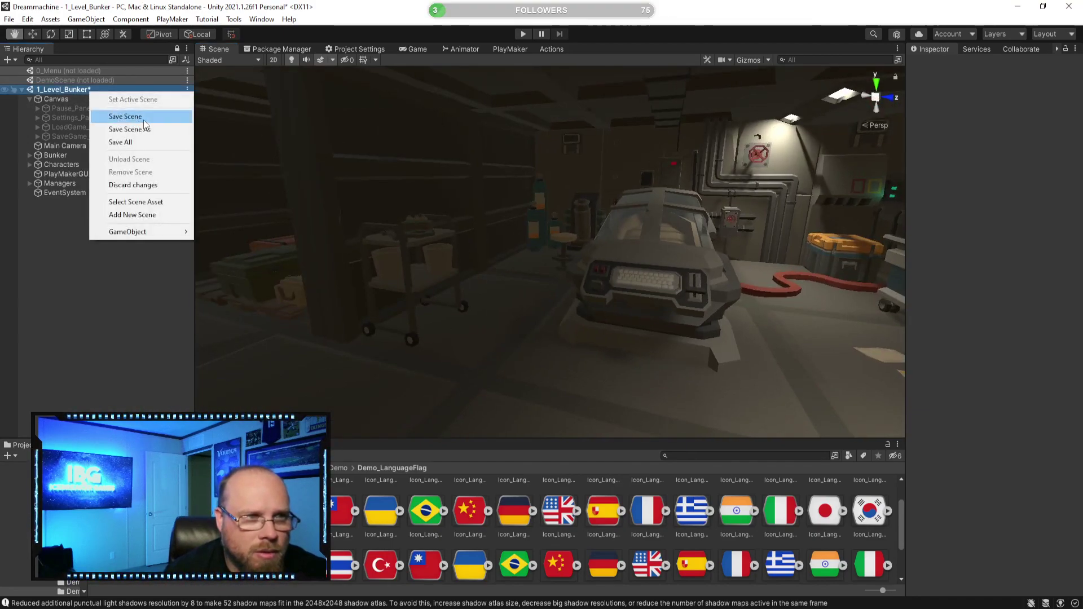
click(141, 116)
right_drag(627, 152, 509, 207)
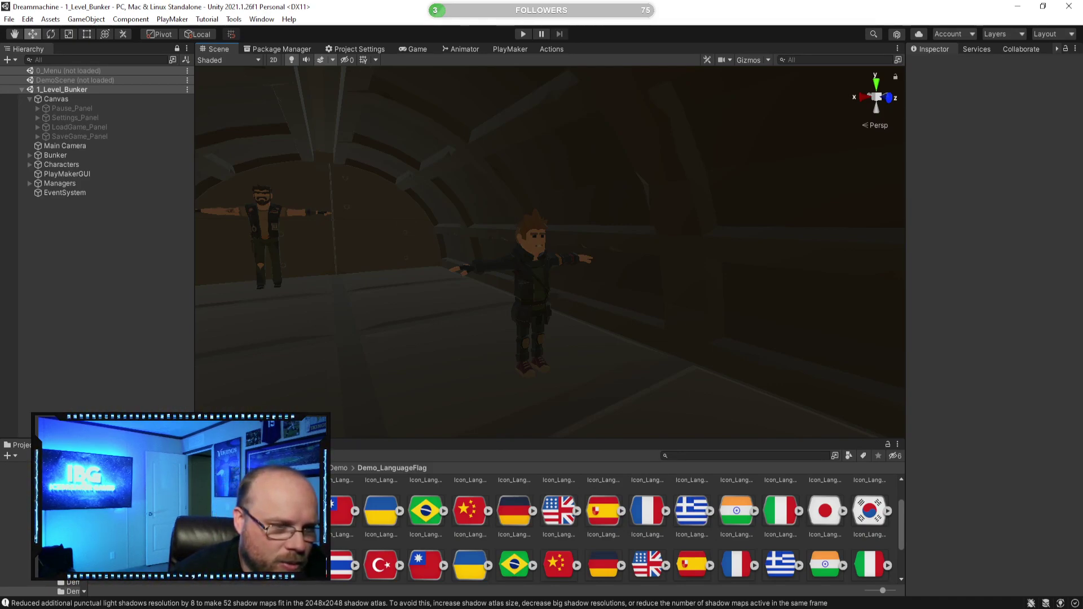
Widen the project's folder tree so the full folder names fit
drag(88, 530, 146, 531)
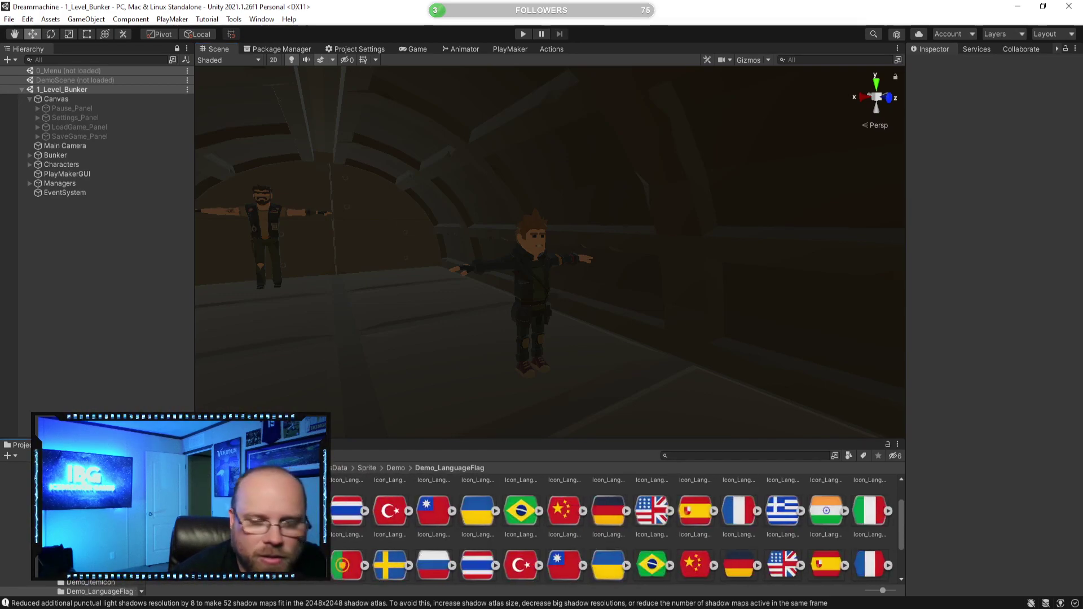